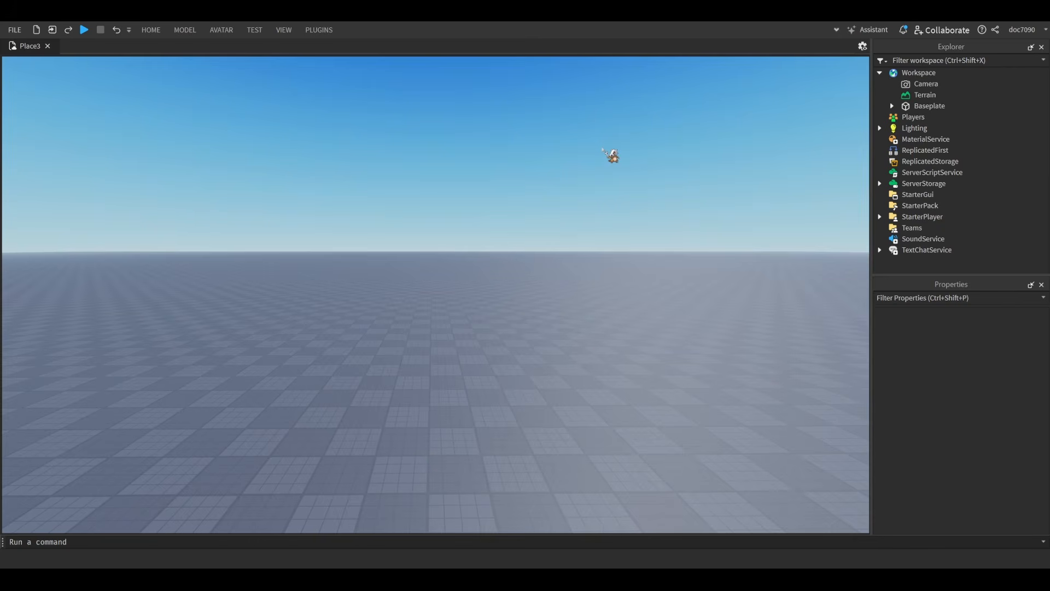
pyautogui.press('q')
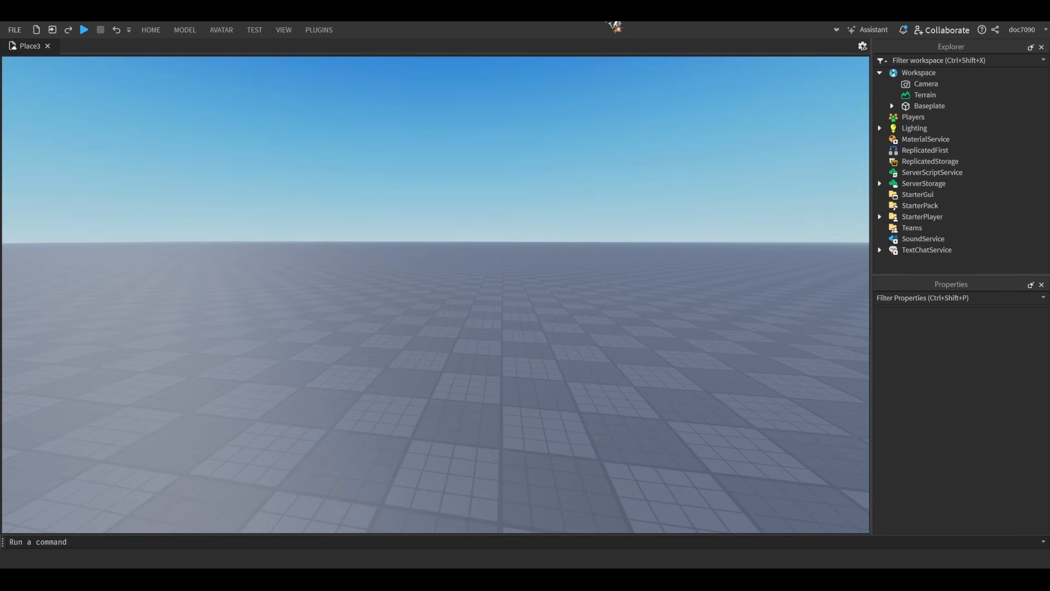
pyautogui.moveTo(553, 102); pyautogui.dragTo(517, 110, button='right')
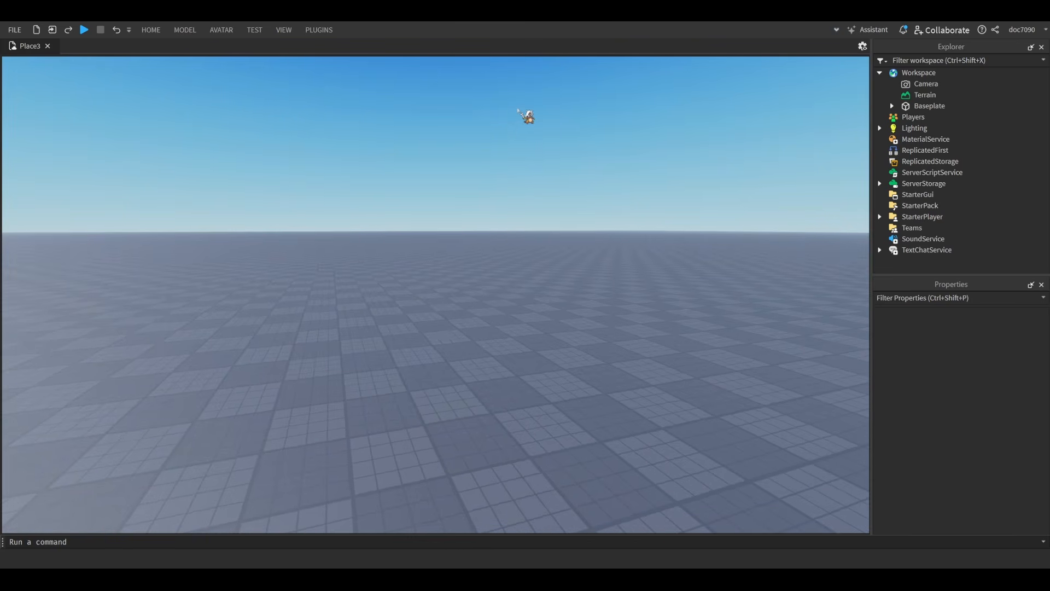
pyautogui.moveTo(531, 132); pyautogui.dragTo(541, 131, button='right')
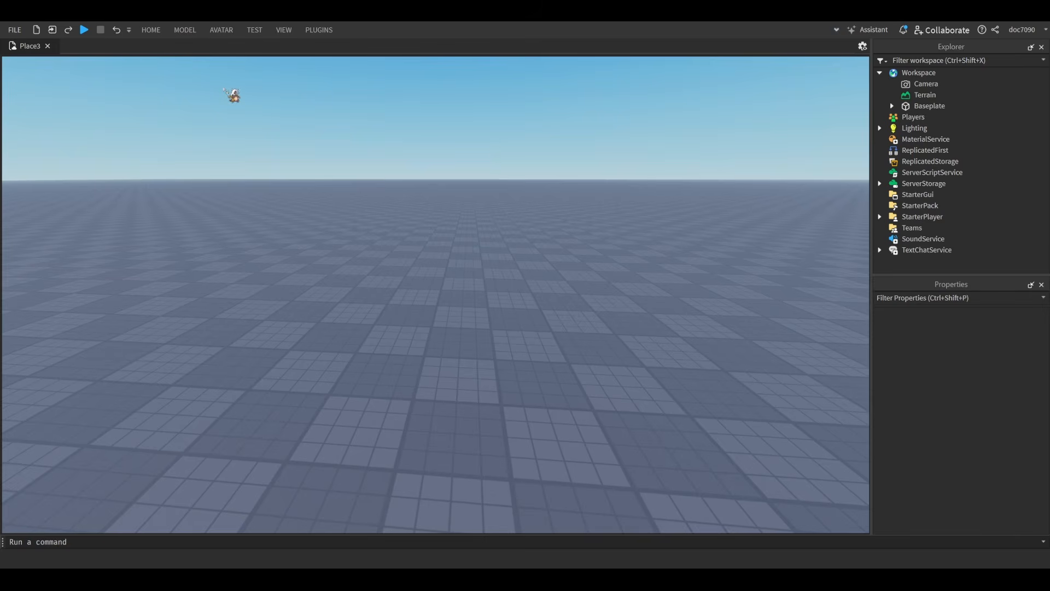
pyautogui.moveTo(324, 253); pyautogui.dragTo(335, 238, button='right')
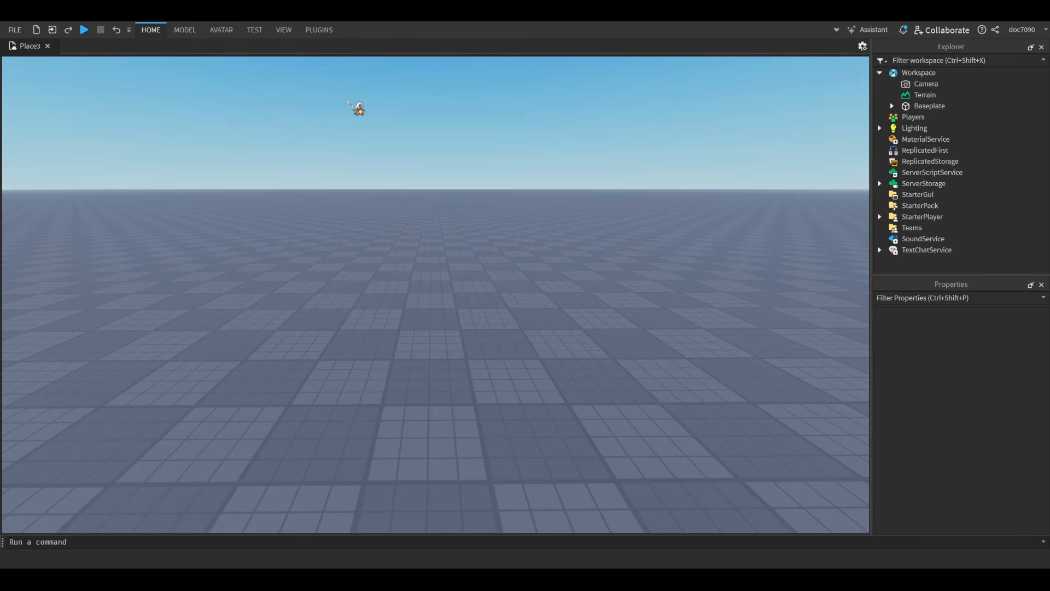
# - Insert a block part onto the baseplate
pyautogui.click(349, 102)
pyautogui.click(583, 302)
pyautogui.moveTo(583, 302); pyautogui.dragTo(562, 295, button='right')
pyautogui.press('w')
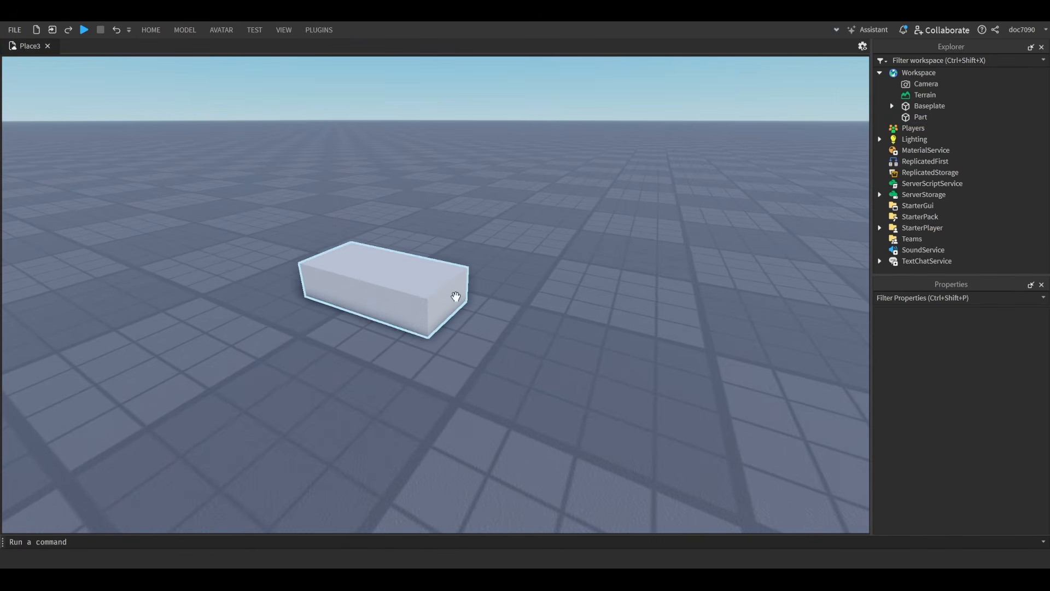
# - Duplicate the block and move the copy up about 1 stud so it sits on the original
pyautogui.click(395, 266)
pyautogui.moveTo(395, 266); pyautogui.dragTo(452, 265, button='right')
pyautogui.press('a')
pyautogui.hotkey('ctrl', '2')
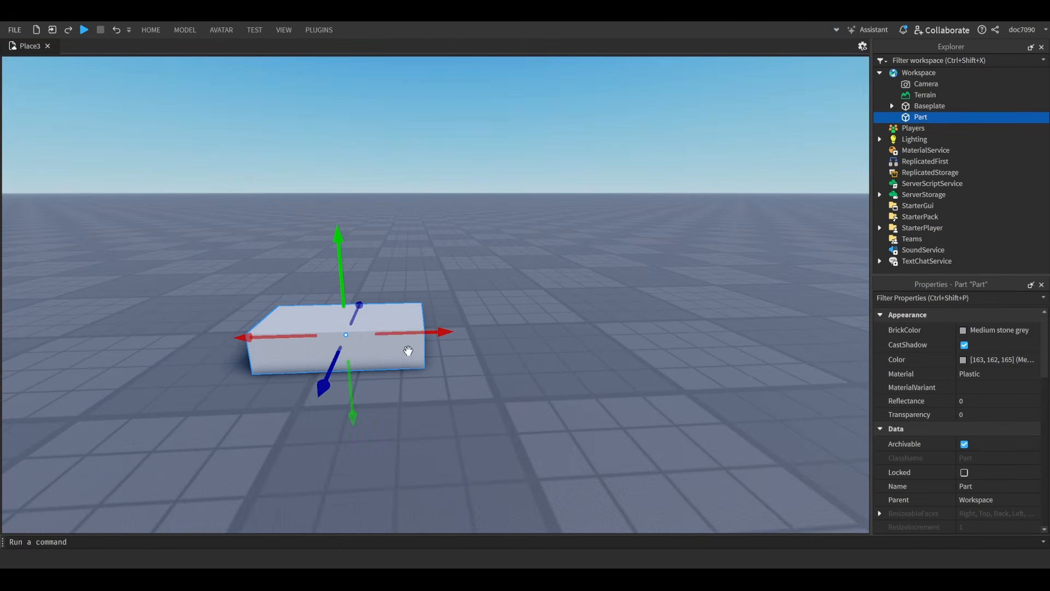
pyautogui.hotkey('ctrl', 'd')
pyautogui.moveTo(339, 263); pyautogui.dragTo(338, 230)
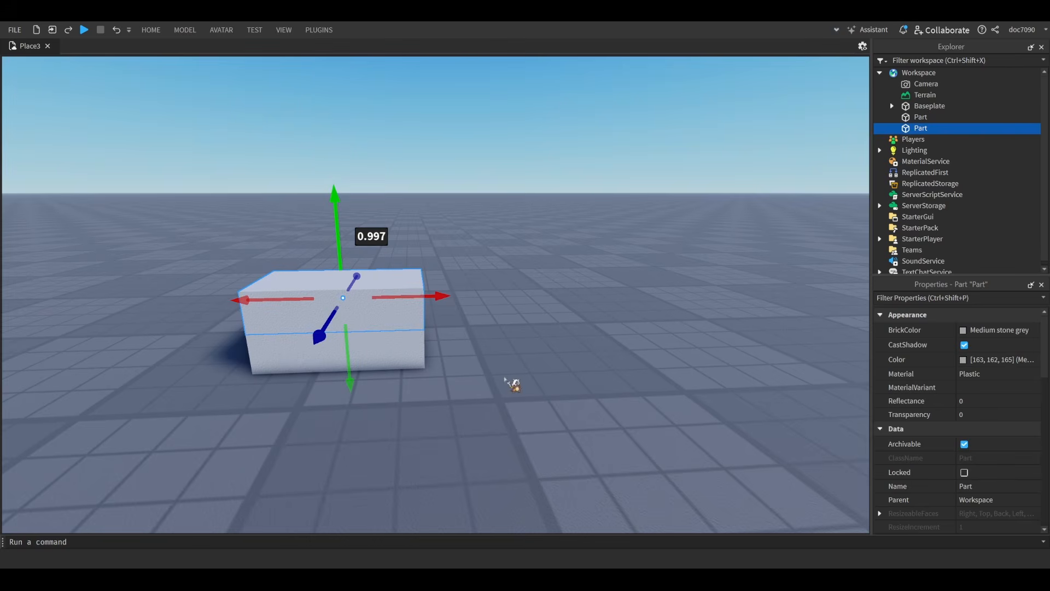
# - Union the two stacked blocks and try stretching the combined shape sideways and upward
pyautogui.moveTo(544, 232); pyautogui.dragTo(198, 411)
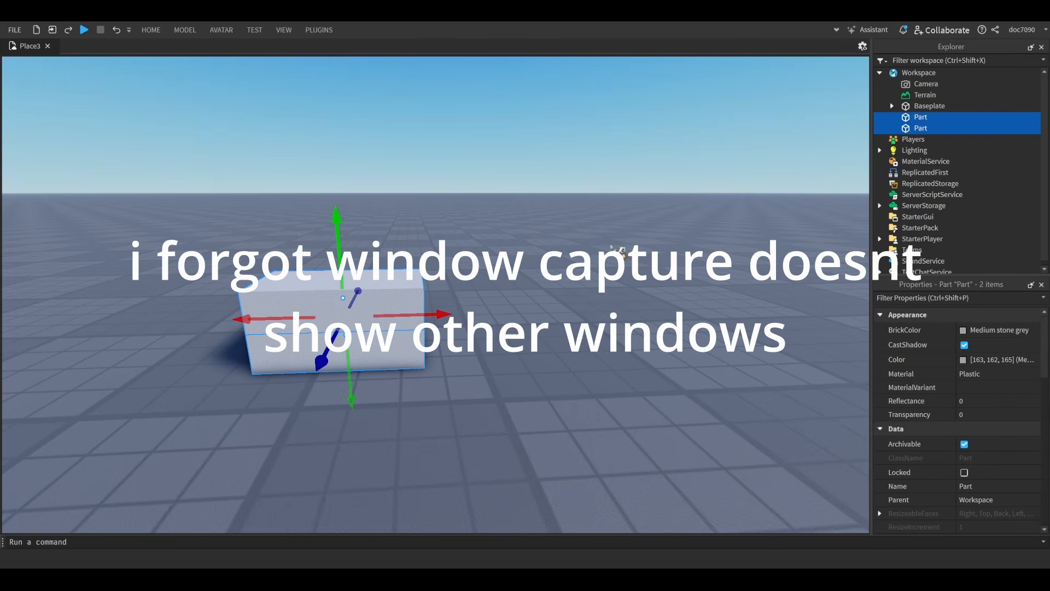
pyautogui.hotkey('ctrl', 'shift', 'g')
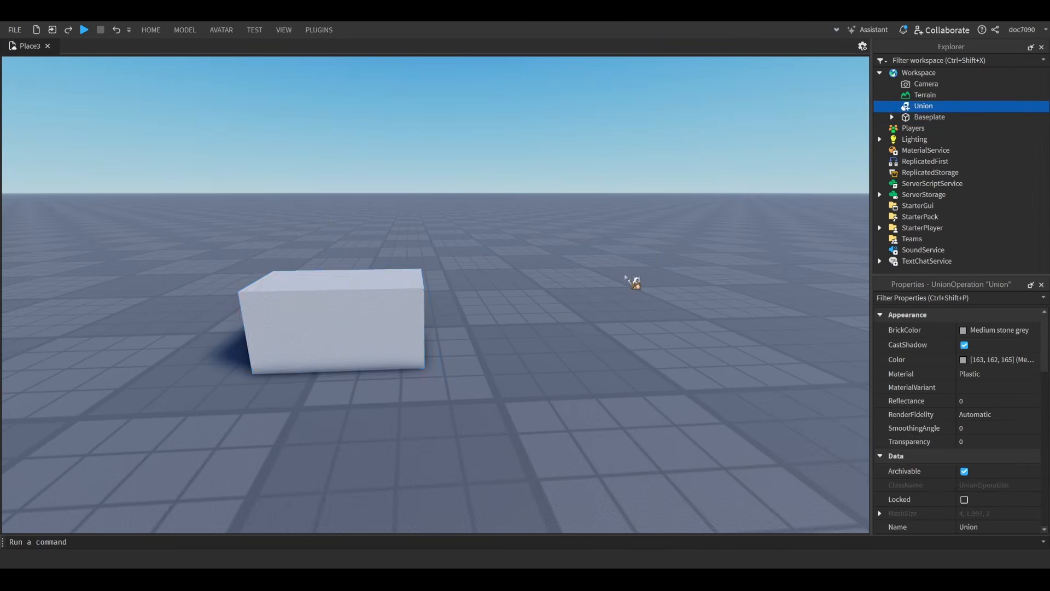
pyautogui.hotkey('ctrl', '3')
pyautogui.moveTo(445, 314); pyautogui.dragTo(550, 347)
pyautogui.scroll(-3, 478, 284)
pyautogui.moveTo(409, 262); pyautogui.dragTo(410, 144)
# - Undo the resizing of the combined shape and the union itself
pyautogui.hotkey('ctrl', 'z')
pyautogui.hotkey('ctrl', 'z')
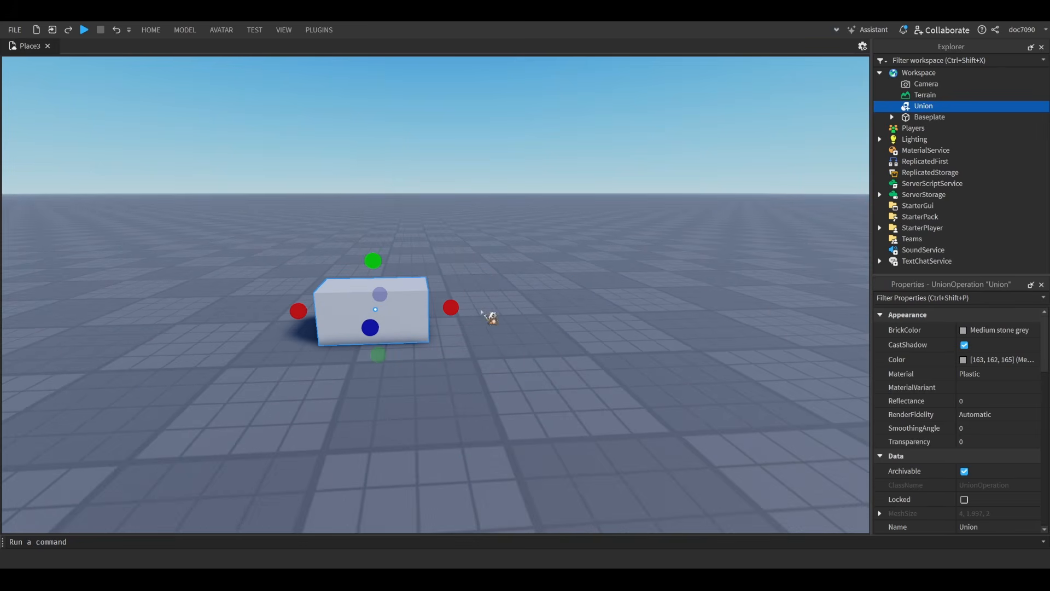
pyautogui.hotkey('ctrl', 'z')
# - Select only the upper block and negate it
pyautogui.click(528, 265)
pyautogui.click(414, 311)
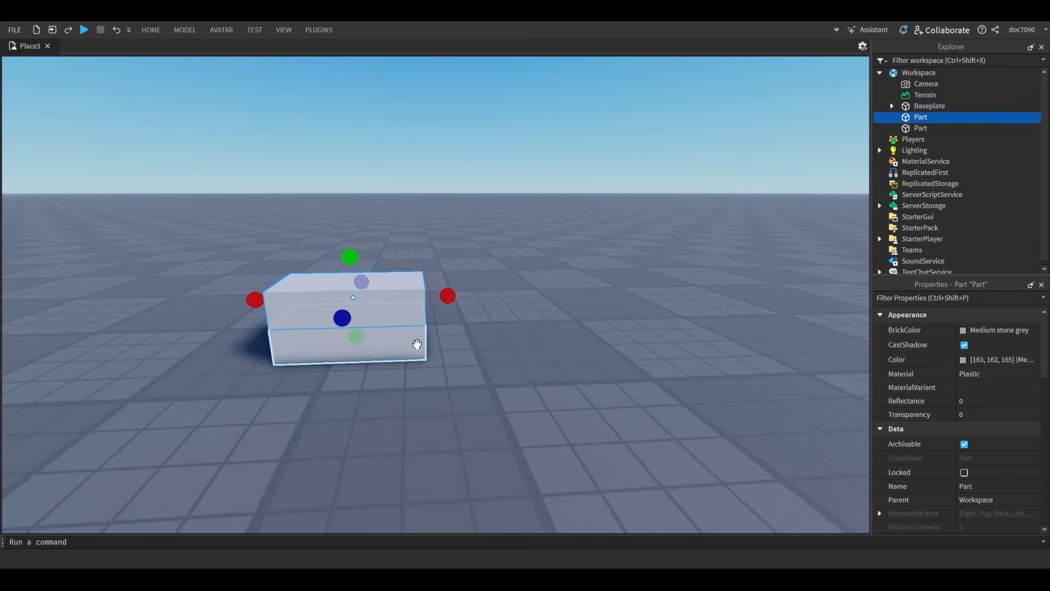
pyautogui.keyDown('shift'); pyautogui.click(418, 344); pyautogui.keyUp('shift')
pyautogui.moveTo(512, 223); pyautogui.dragTo(332, 388)
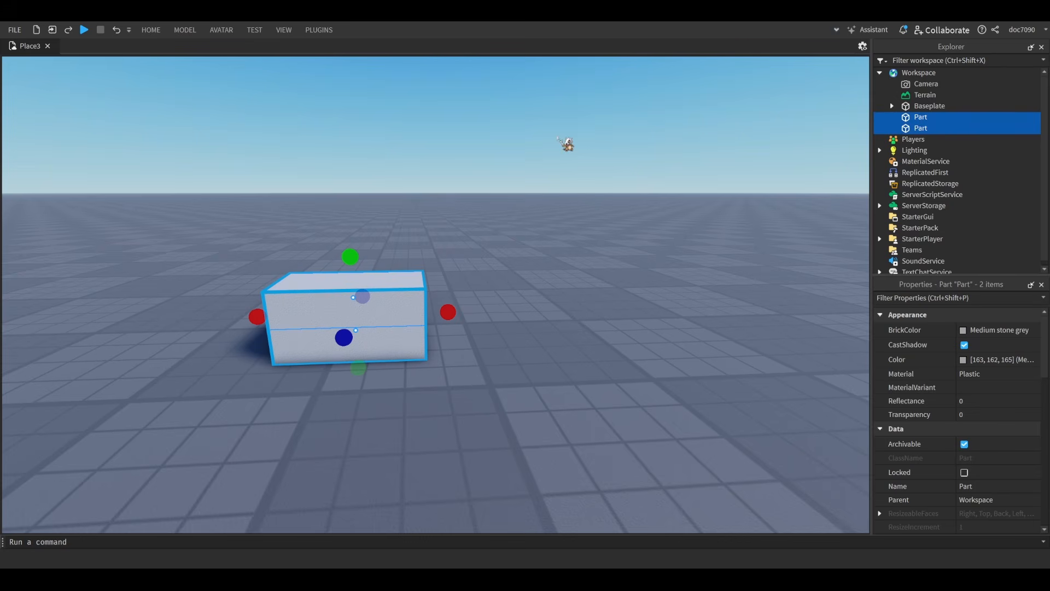
pyautogui.click(466, 260)
pyautogui.click(406, 300)
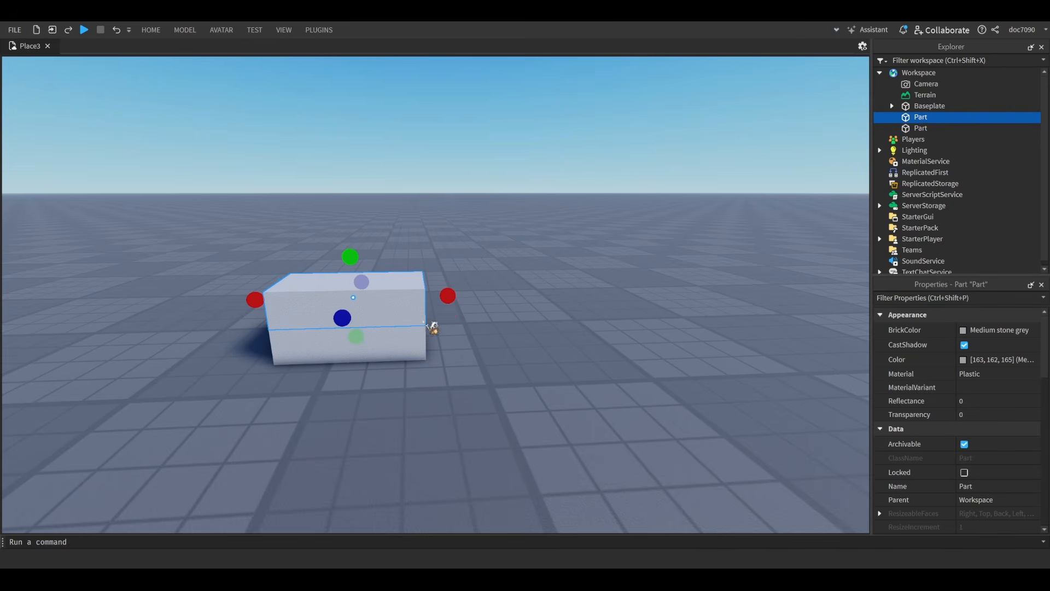
pyautogui.click(433, 328)
pyautogui.click(372, 312)
pyautogui.hotkey('ctrl', 'shift', 'n')
# - Lower the negative part into the block beneath it and rotate it to a slight tilt
pyautogui.moveTo(508, 256); pyautogui.dragTo(490, 239, button='right')
pyautogui.press('w')
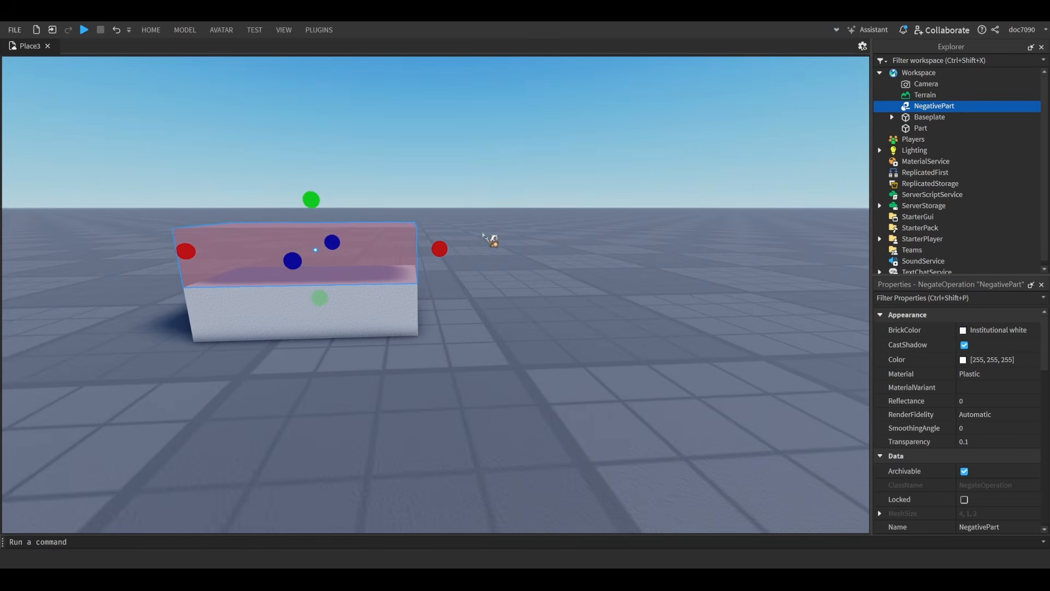
pyautogui.hotkey('ctrl', '2')
pyautogui.moveTo(311, 195); pyautogui.dragTo(372, 217)
pyautogui.hotkey('ctrl', '4')
pyautogui.moveTo(372, 217); pyautogui.dragTo(493, 294, button='middle')
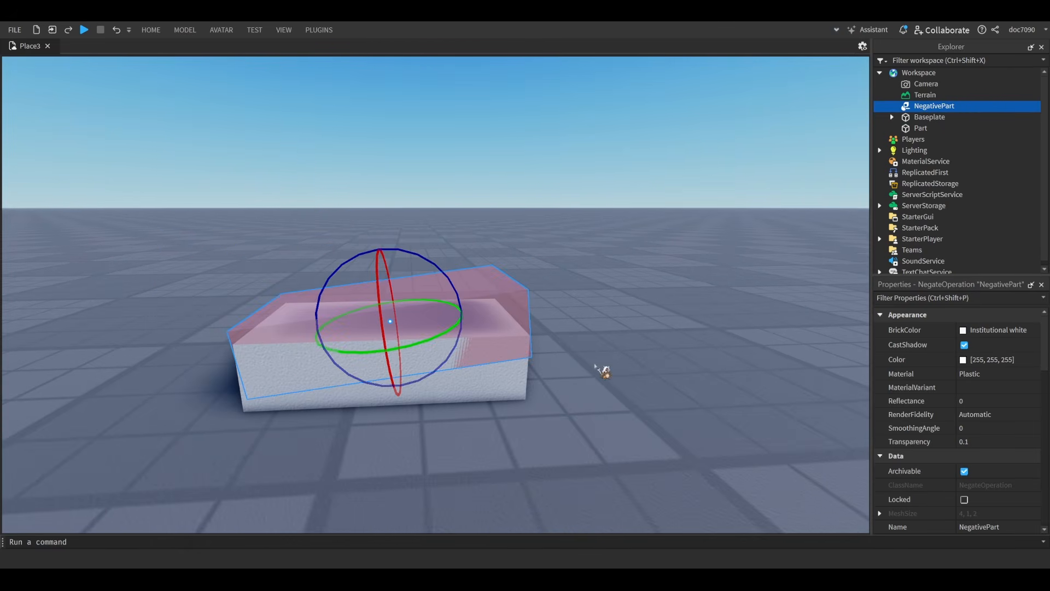
# - Union the tilted negative part with the lower block to cut its shape out of the block
pyautogui.keyDown('shift'); pyautogui.click(537, 379); pyautogui.keyUp('shift')
pyautogui.hotkey('ctrl', 'shift', 'g')
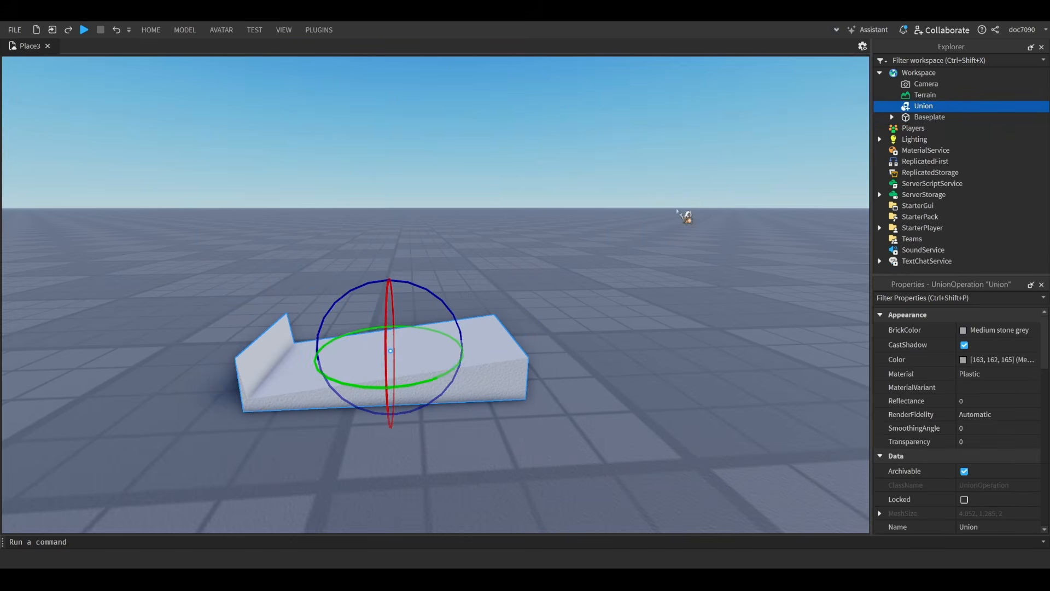
pyautogui.click(679, 212)
# - Examine the cut block's sloped surface from several distances and angles
pyautogui.scroll(2, 618, 338)
pyautogui.scroll(-5, 326, 139)
pyautogui.press('s')
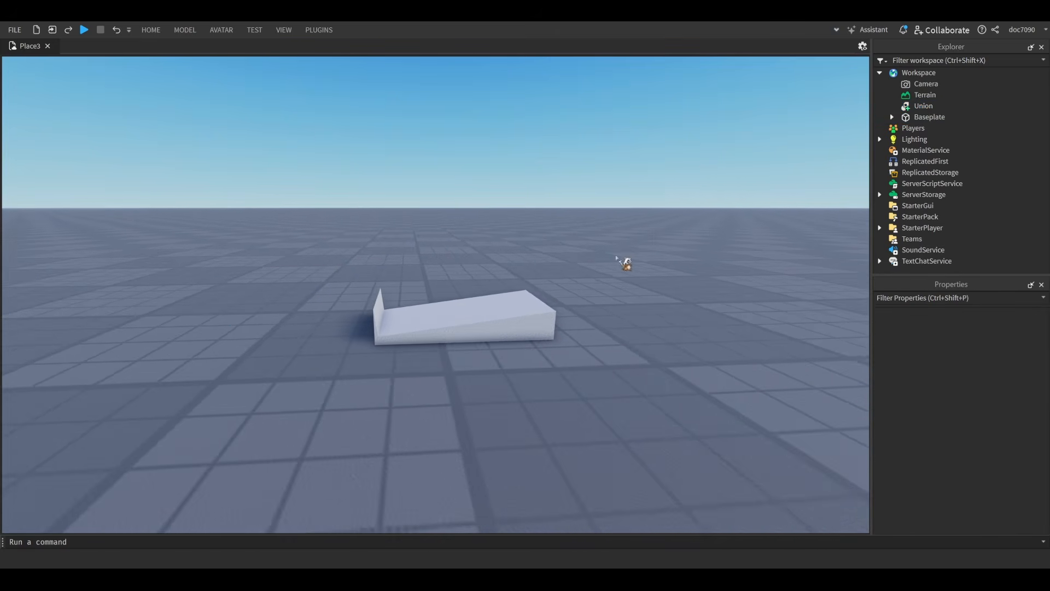
pyautogui.press('w')
pyautogui.press('d')
pyautogui.press('a')
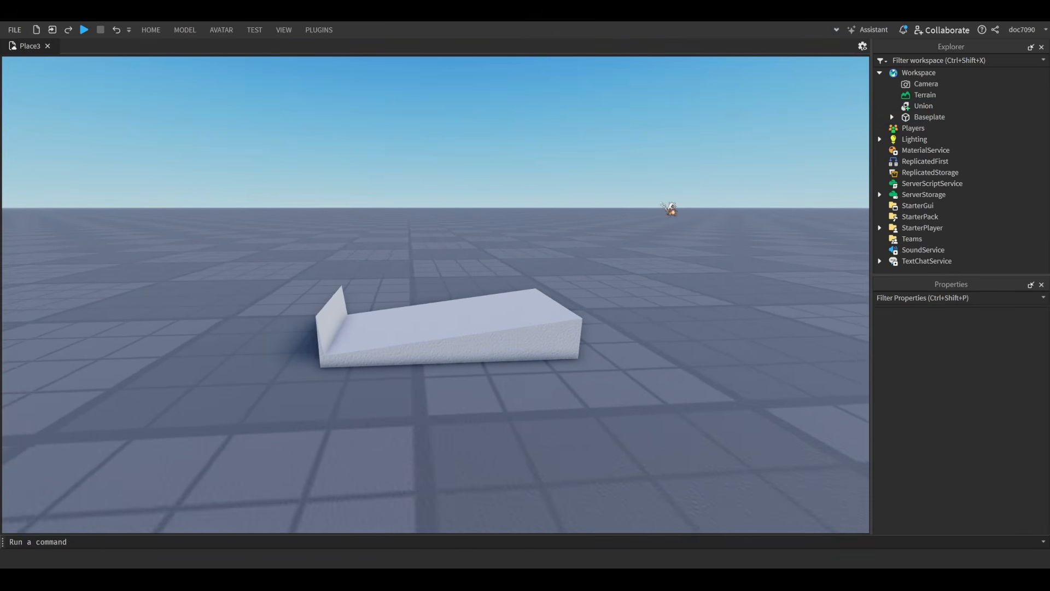
pyautogui.press('s')
# - Undo the union that cut the block
pyautogui.hotkey('ctrl', 'z')
pyautogui.hotkey('ctrl', 'z')
pyautogui.click(640, 260)
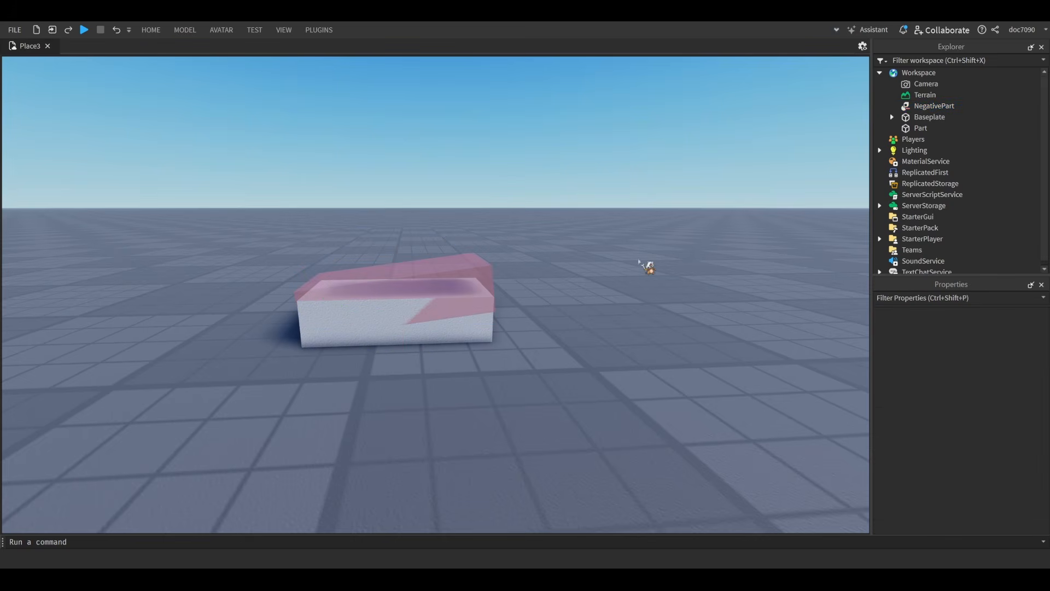
# - Convert the tilted negative part back into a solid part
pyautogui.press('w')
pyautogui.press('a')
pyautogui.click(529, 278)
pyautogui.hotkey('ctrl', 'shift', 'n')
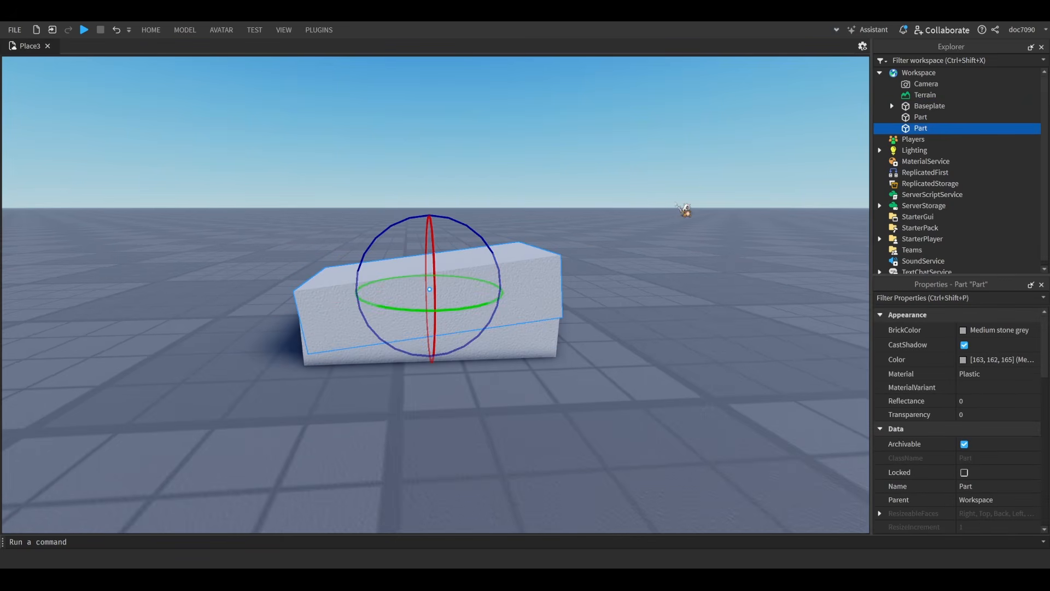
# - Intersect the tilted block with the lower block, keeping only their overlapping volume
pyautogui.keyDown('ctrl'); pyautogui.click(558, 352); pyautogui.keyUp('ctrl')
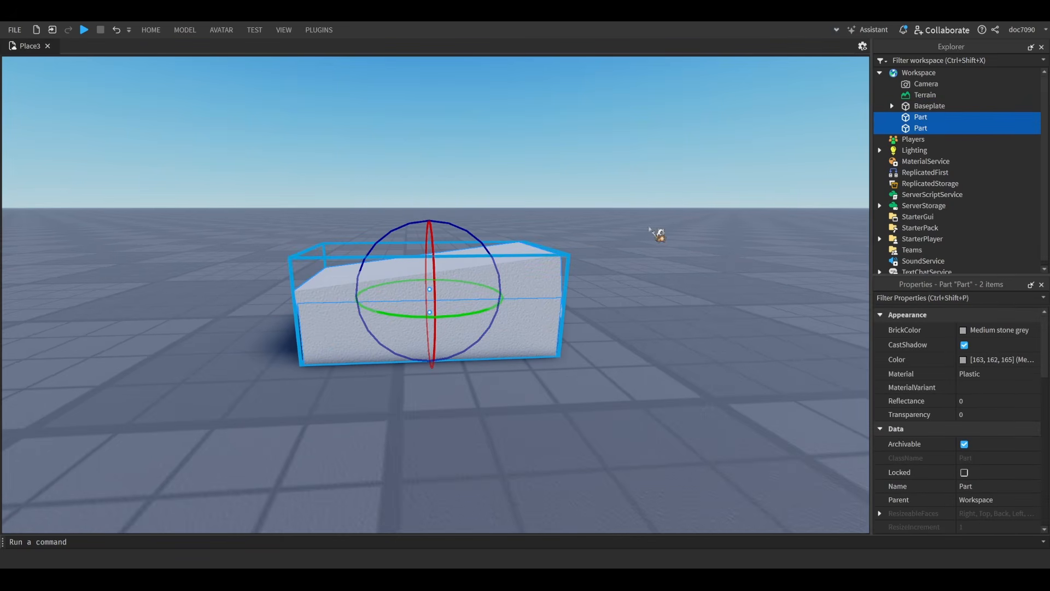
pyautogui.hotkey('ctrl', 'shift', 'i')
pyautogui.click(688, 219)
# - Examine the intersected shape from different distances and angles
pyautogui.press('w')
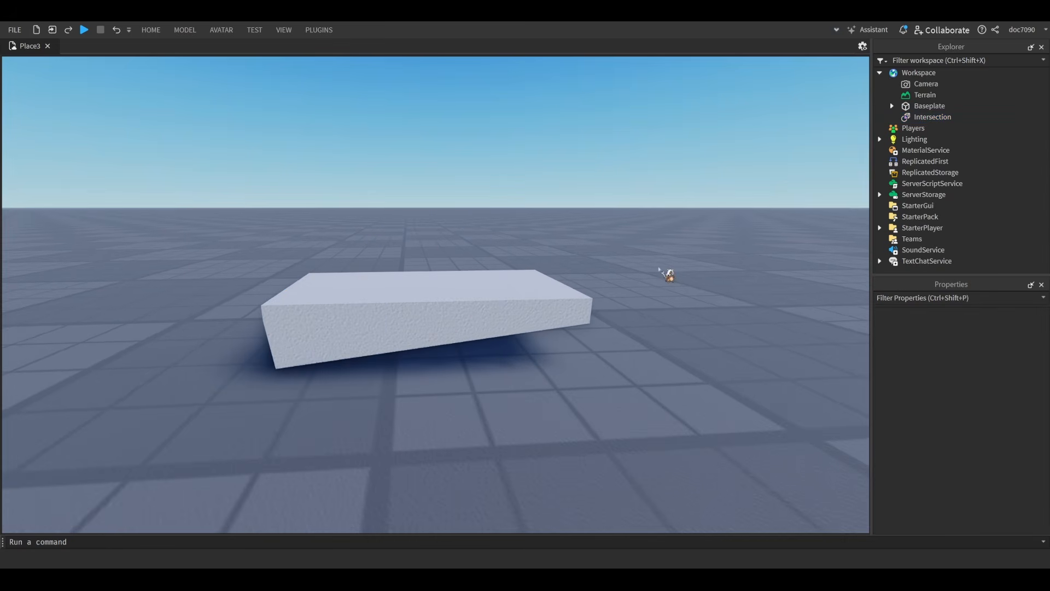
pyautogui.press('d')
pyautogui.moveTo(645, 300); pyautogui.dragTo(644, 300, button='right')
pyautogui.scroll(1, 645, 295)
pyautogui.scroll(-6, 350, 304)
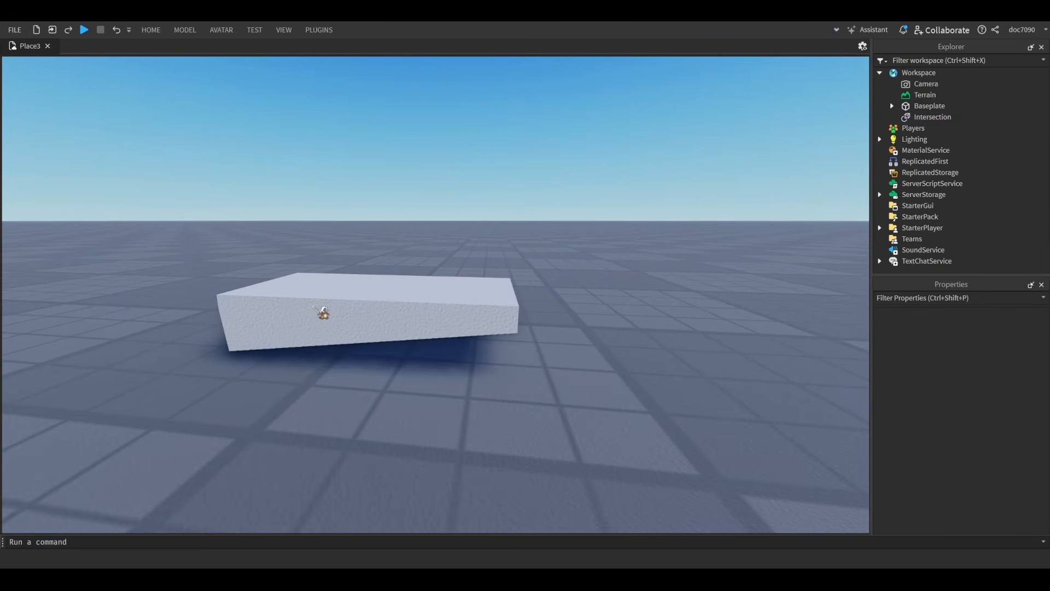
pyautogui.scroll(5, 465, 301)
pyautogui.scroll(-3, 595, 297)
pyautogui.scroll(-2, 547, 304)
pyautogui.scroll(2, 550, 306)
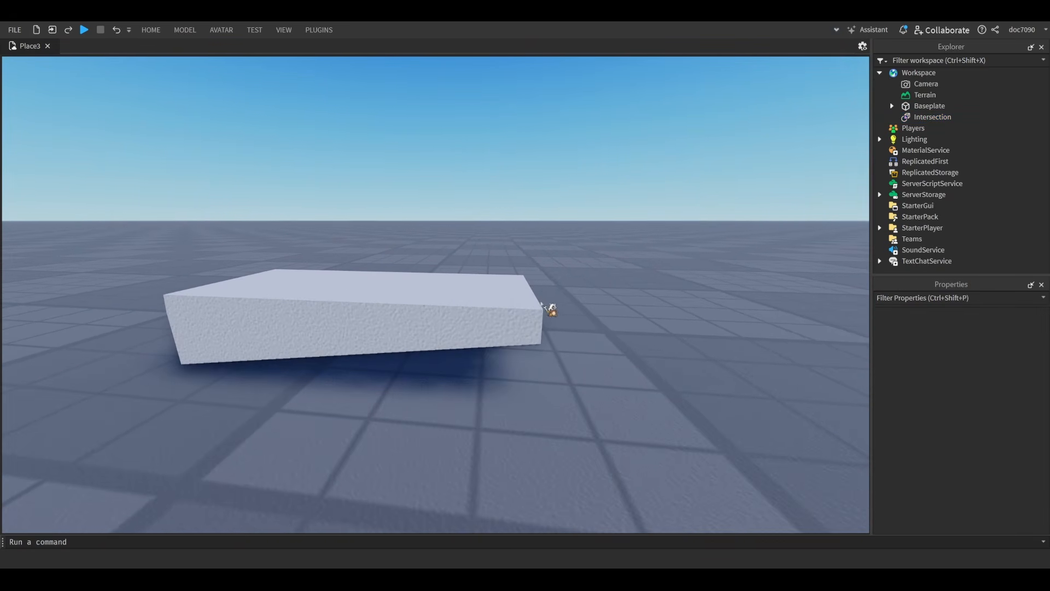
pyautogui.scroll(-2, 251, 251)
pyautogui.scroll(-3, 735, 237)
pyautogui.scroll(-1, 735, 237)
# - Undo the intersection and the negative part's conversion to solid
pyautogui.hotkey('ctrl', 'z')
pyautogui.hotkey('ctrl', 'z')
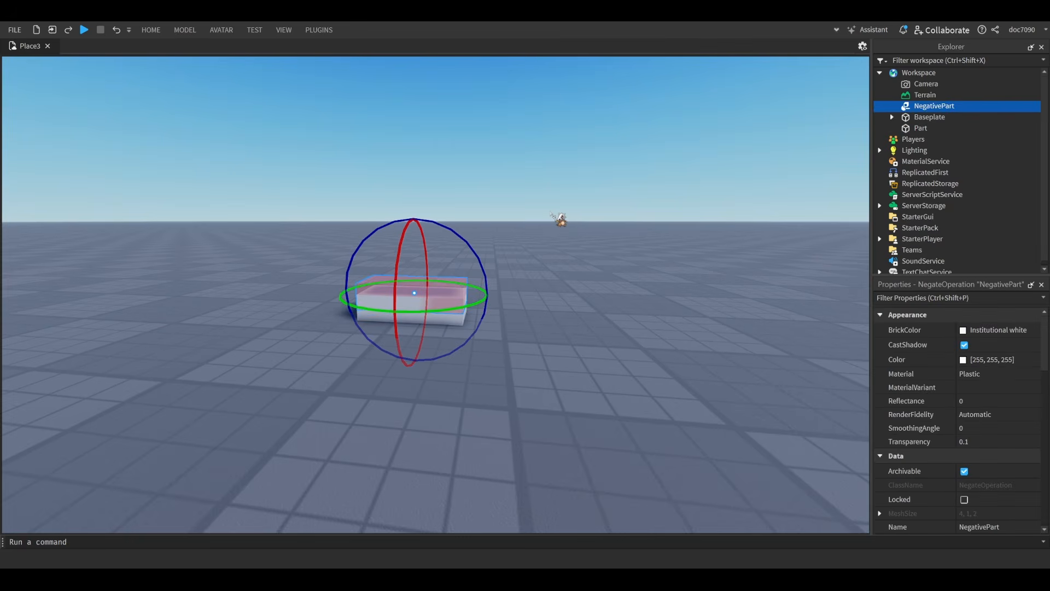
pyautogui.click(546, 216)
# - Delete both the solid block and the negative part from the workspace
pyautogui.moveTo(565, 218); pyautogui.dragTo(387, 383)
pyautogui.press('Delete')
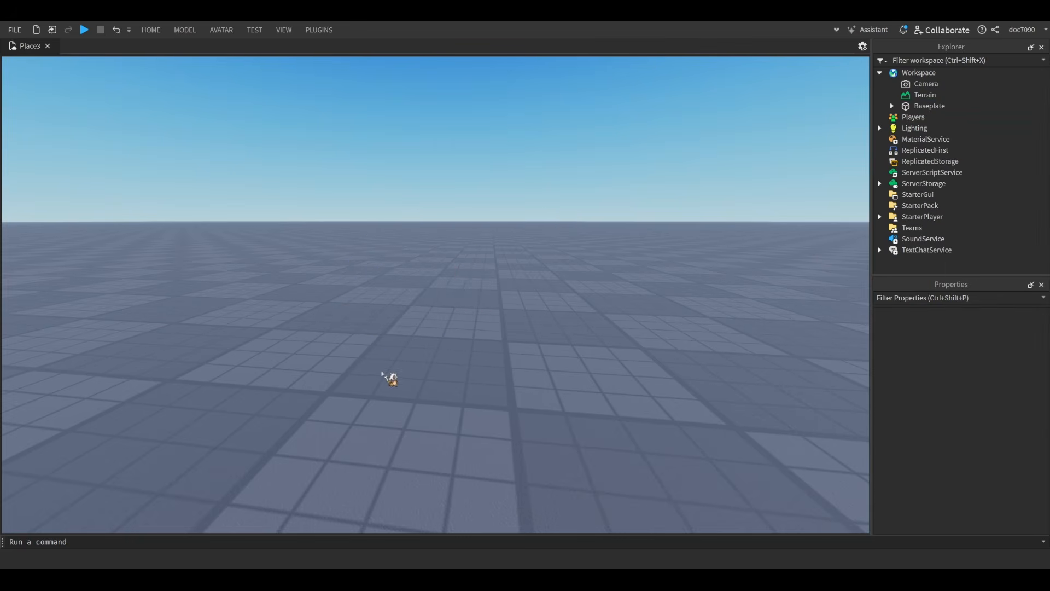
# - Insert the R6 Dummy model from the model library's r6 search results and close the library
pyautogui.scroll(-4, 234, 168)
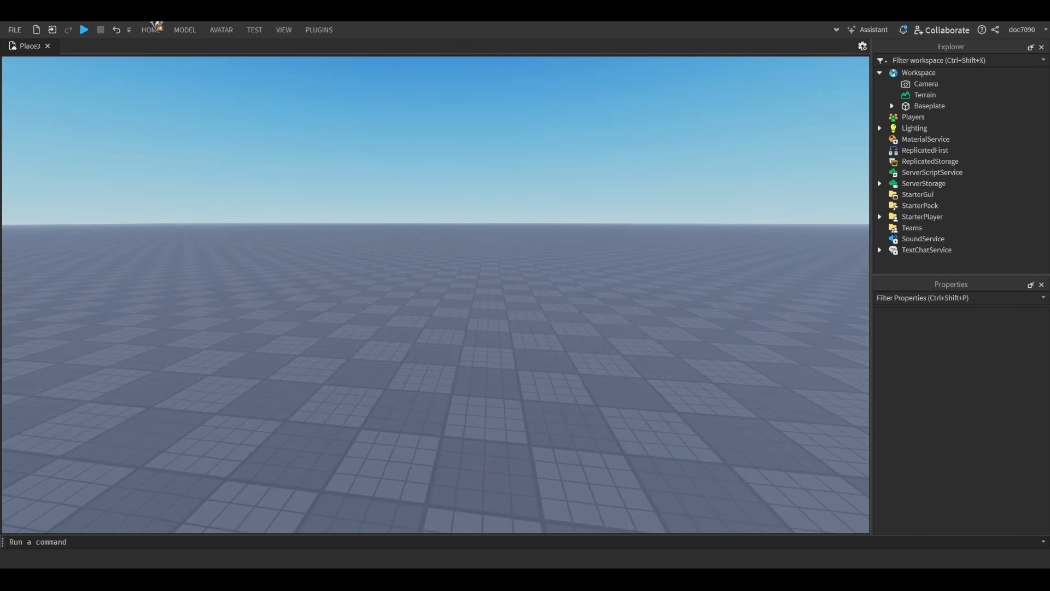
pyautogui.click(307, 82)
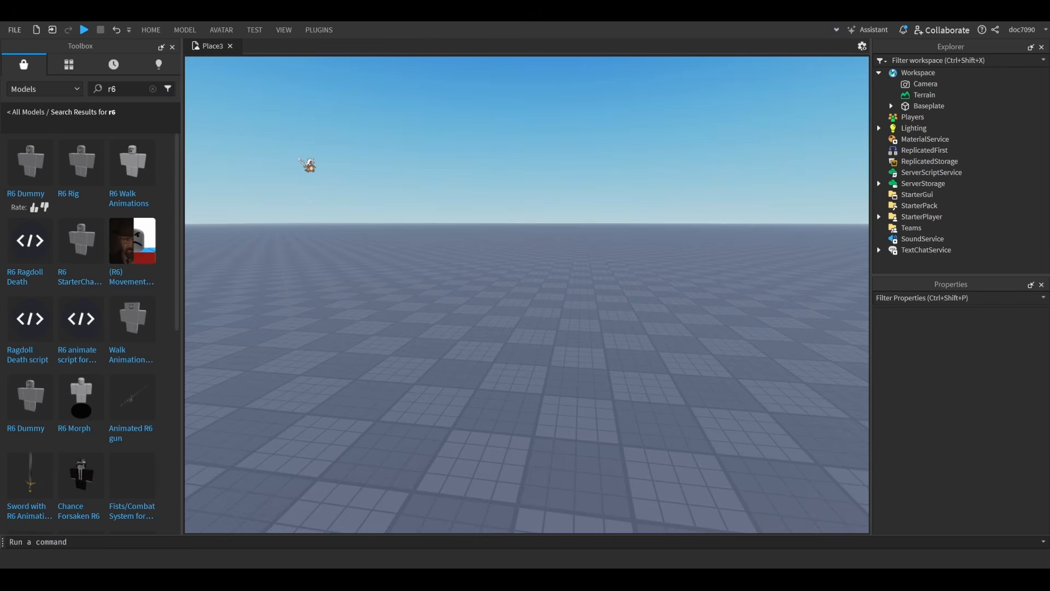
pyautogui.click(30, 164)
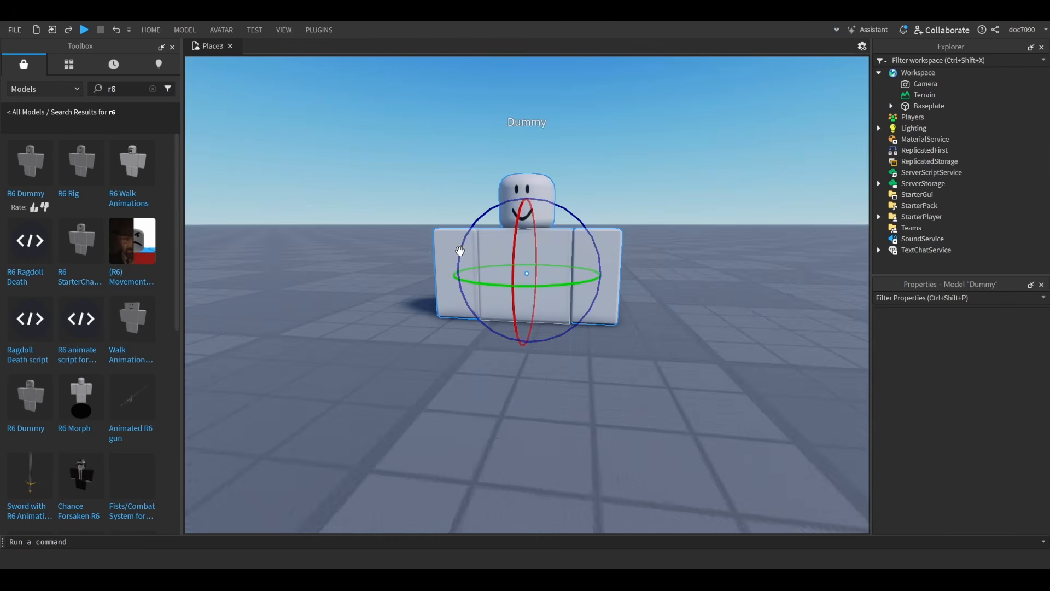
pyautogui.press('f')
pyautogui.click(173, 48)
# - Expand the Dummy model's contents and inspect the properties of its Humanoid
pyautogui.moveTo(263, 126); pyautogui.dragTo(283, 140, button='right')
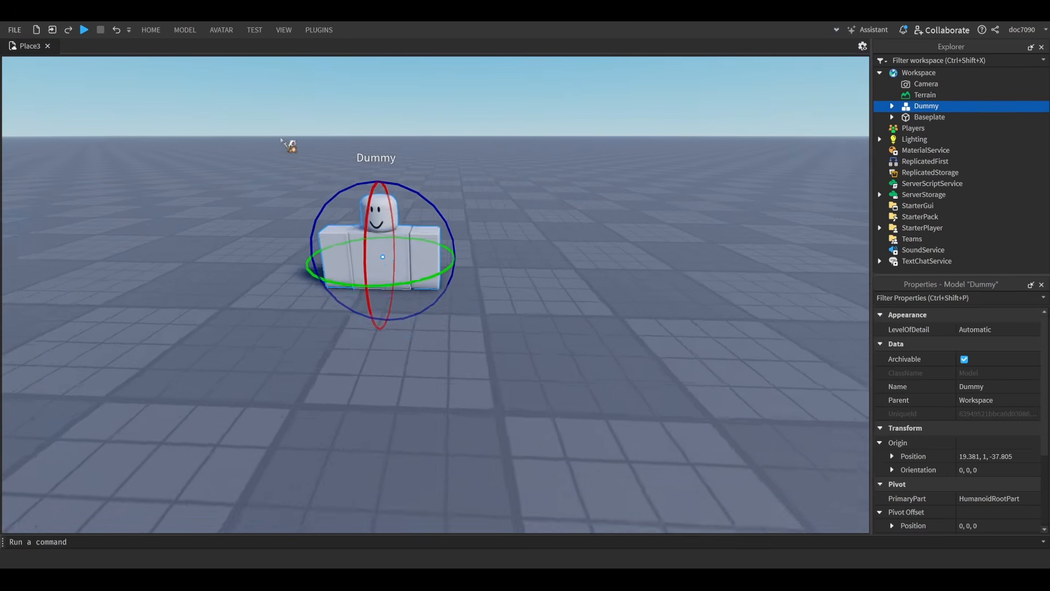
pyautogui.scroll(4, 295, 148)
pyautogui.press('w')
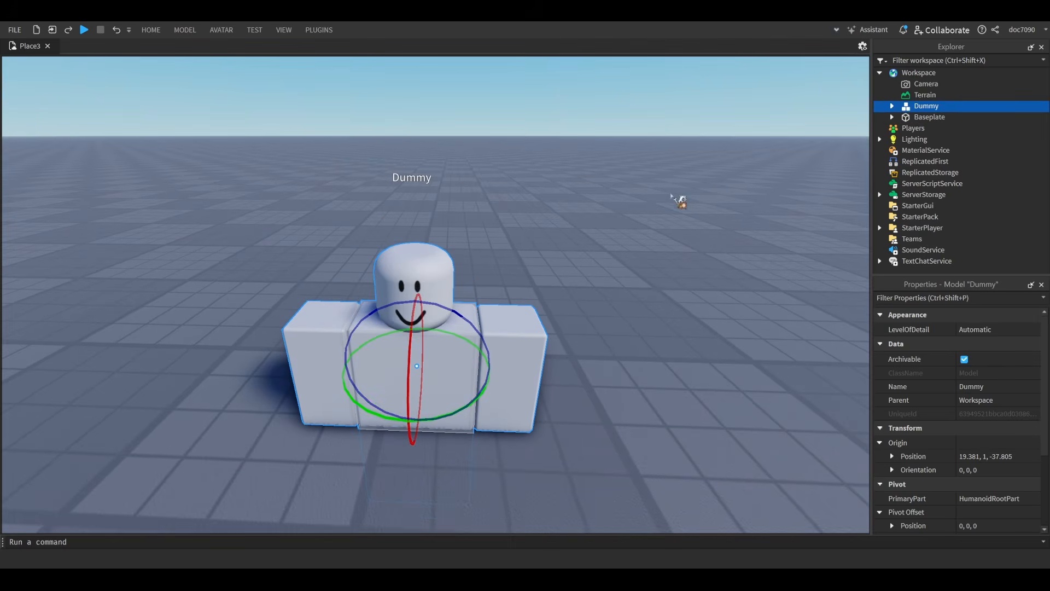
pyautogui.click(892, 105)
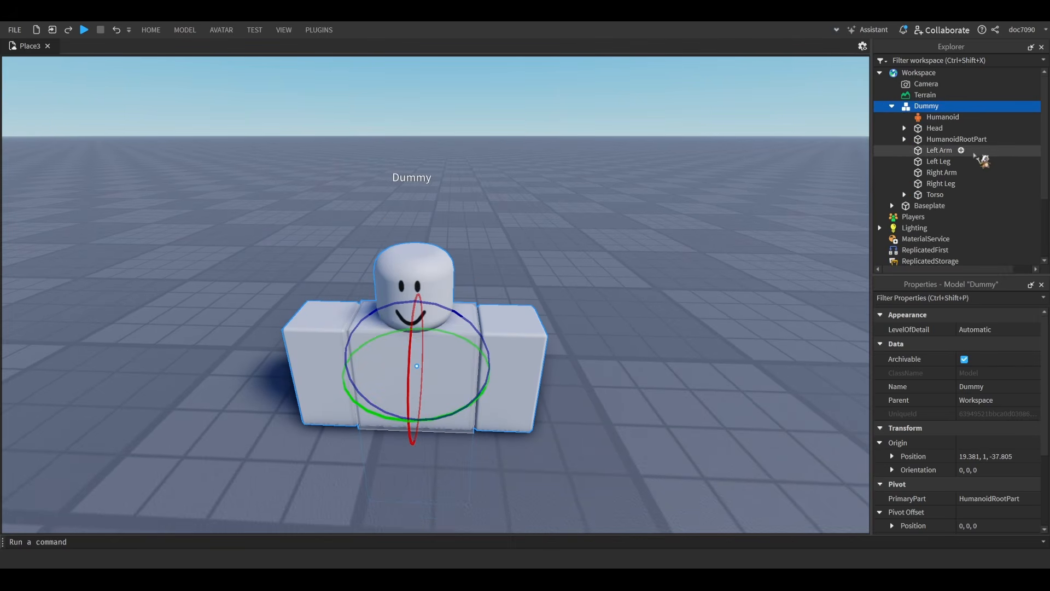
pyautogui.click(942, 118)
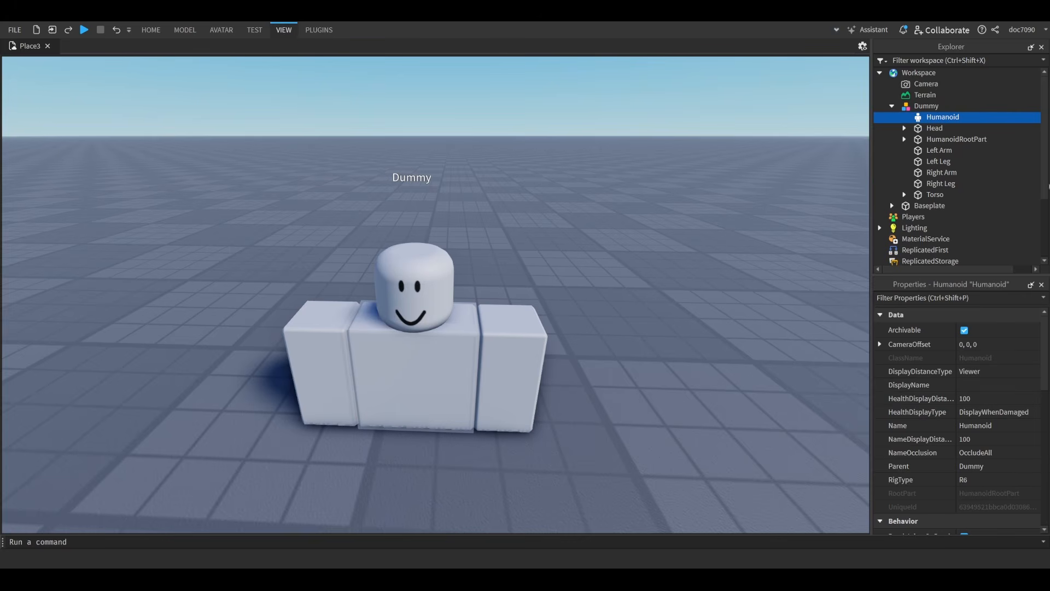
# - Set the DisplayDistanceType of the Dummy's Humanoid to None
pyautogui.click(753, 258)
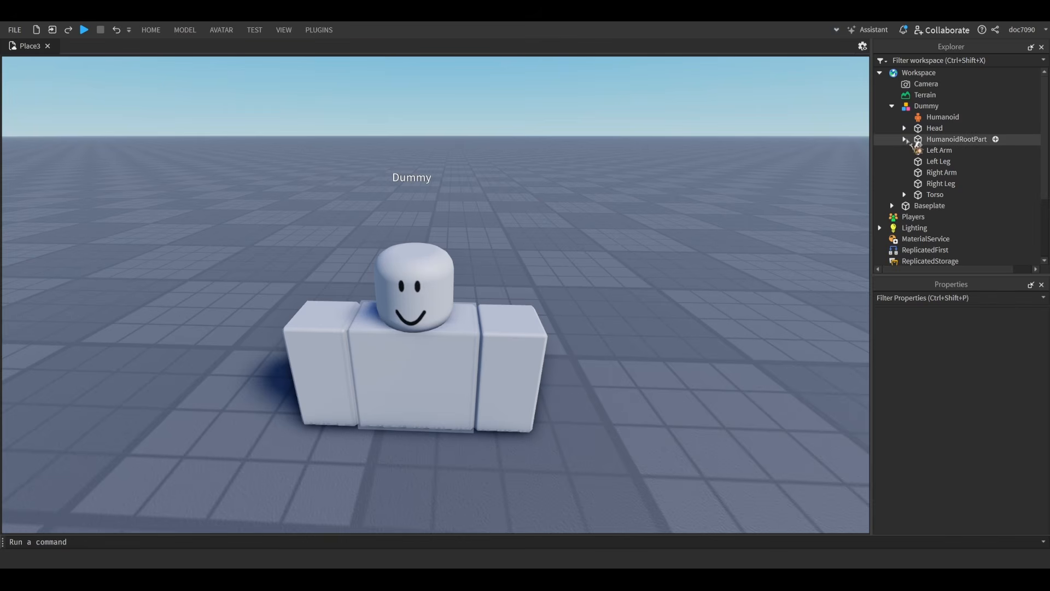
pyautogui.click(935, 117)
pyautogui.click(996, 372)
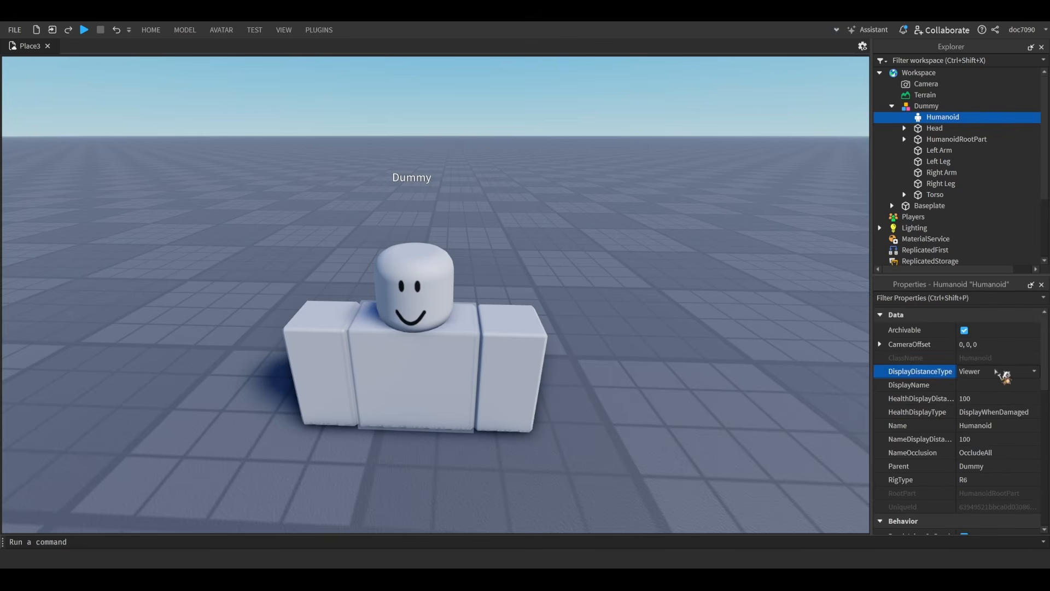
pyautogui.click(993, 390)
pyautogui.click(501, 249)
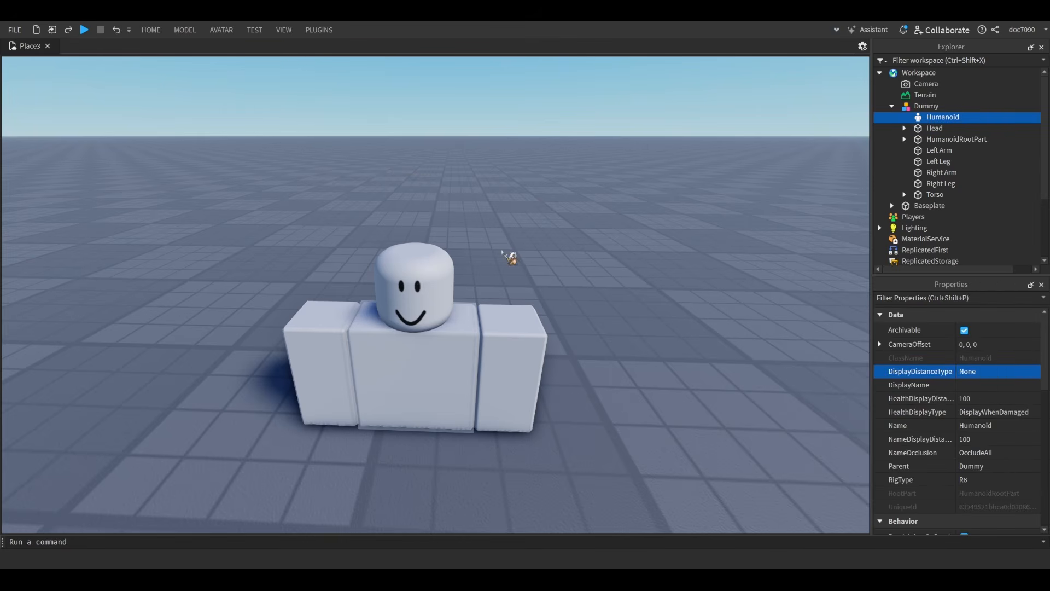
# - Select the whole Dummy model and set its Scale to 10
pyautogui.moveTo(501, 249); pyautogui.dragTo(487, 283, button='right')
pyautogui.scroll(-3, 486, 283)
pyautogui.click(413, 370)
pyautogui.scroll(-5, 485, 402)
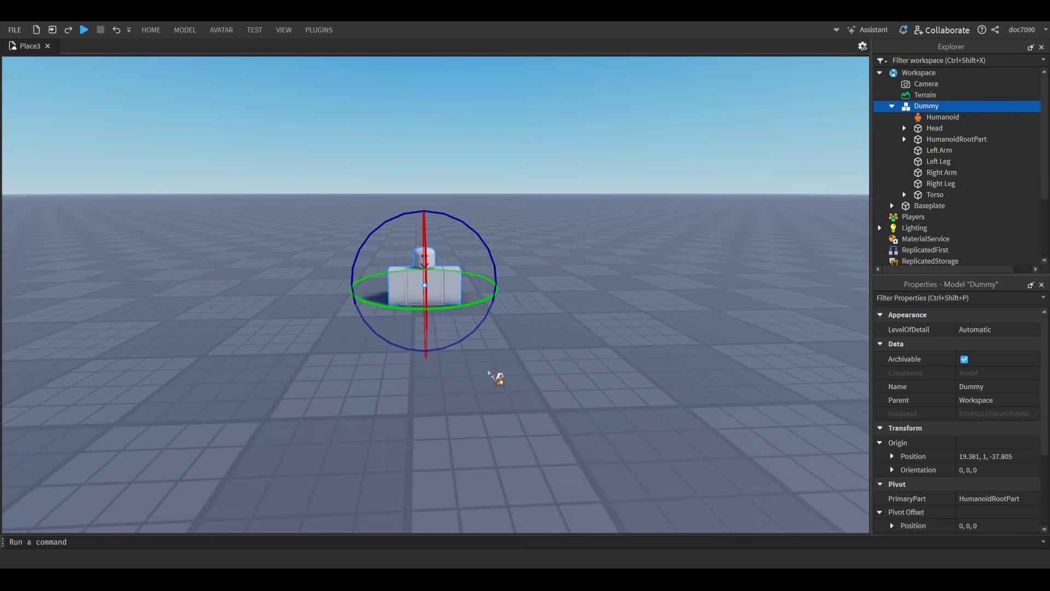
pyautogui.scroll(3, 441, 297)
pyautogui.scroll(-2, 1010, 470)
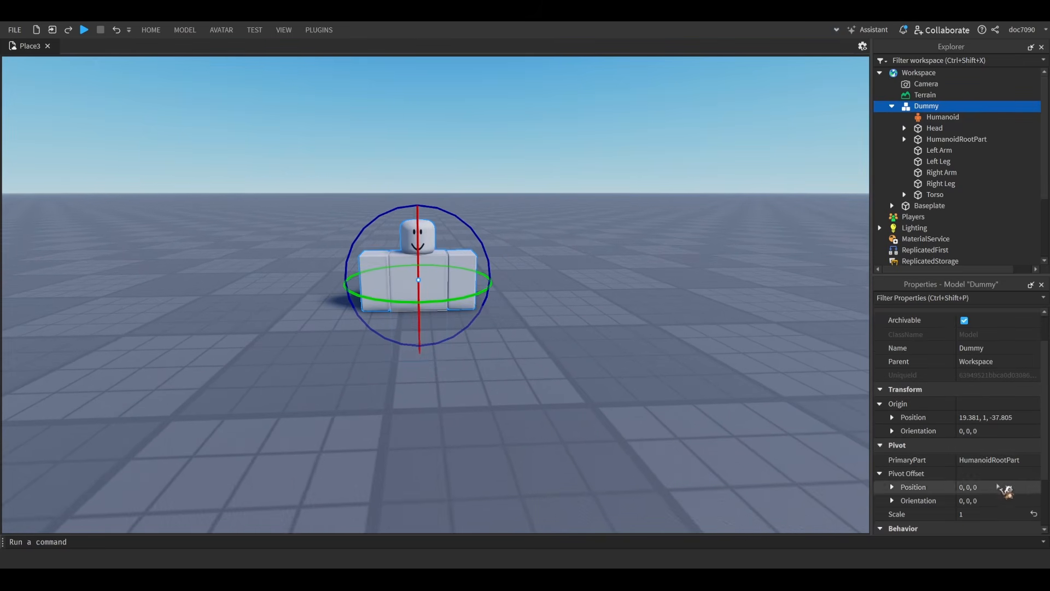
pyautogui.click(990, 517)
pyautogui.write('0')
pyautogui.press('Return')
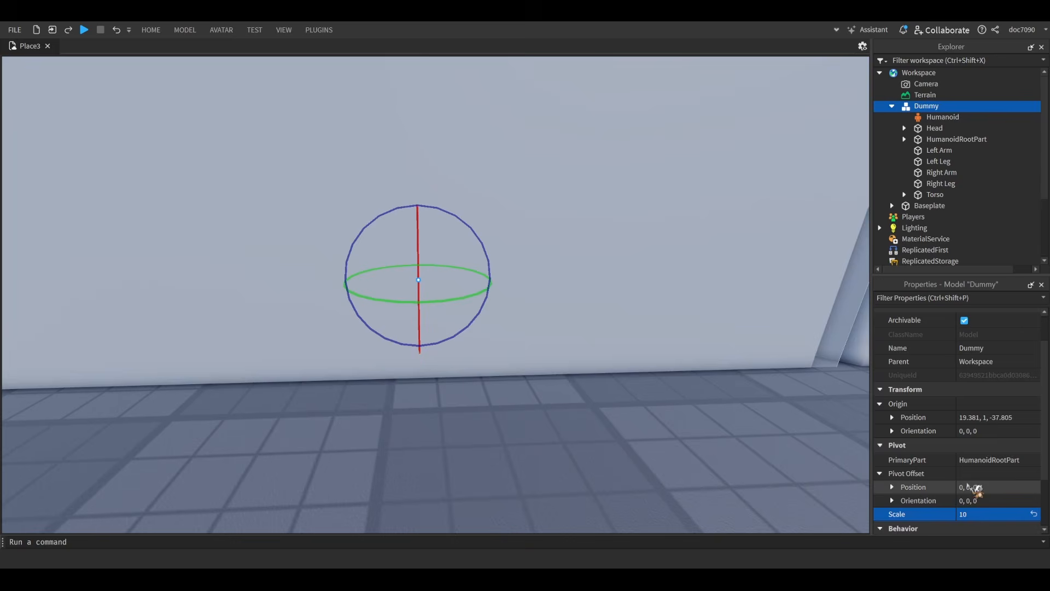
# - Raise the enlarged Dummy straight up to a Y position of about 30, then deselect it
pyautogui.scroll(-5, 731, 455)
pyautogui.scroll(-5, 731, 455)
pyautogui.hotkey('ctrl', '2')
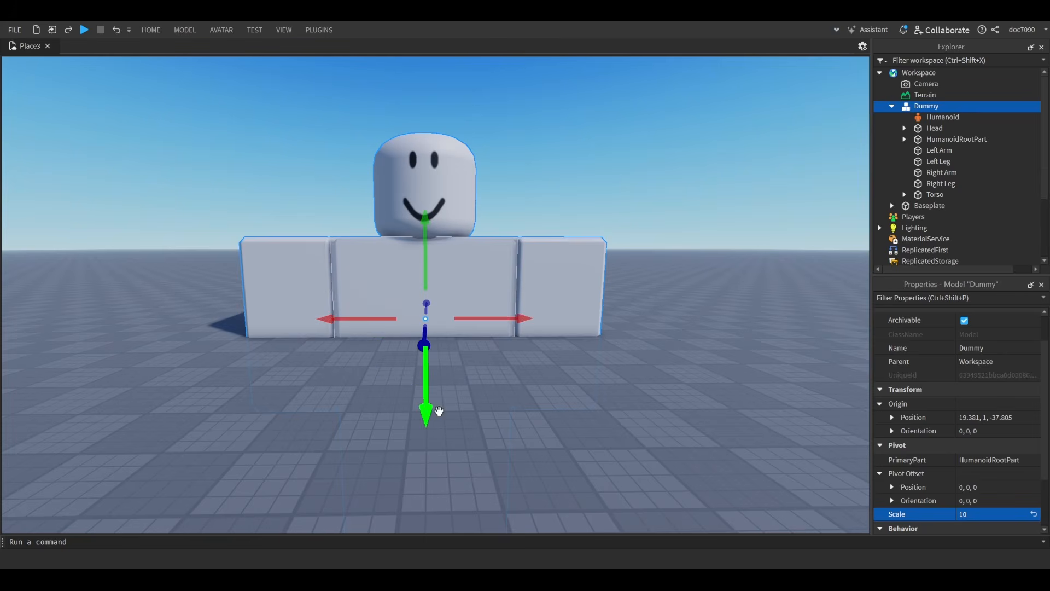
pyautogui.moveTo(439, 413); pyautogui.dragTo(425, 169)
pyautogui.press('e')
pyautogui.click(701, 254)
pyautogui.scroll(3, 683, 243)
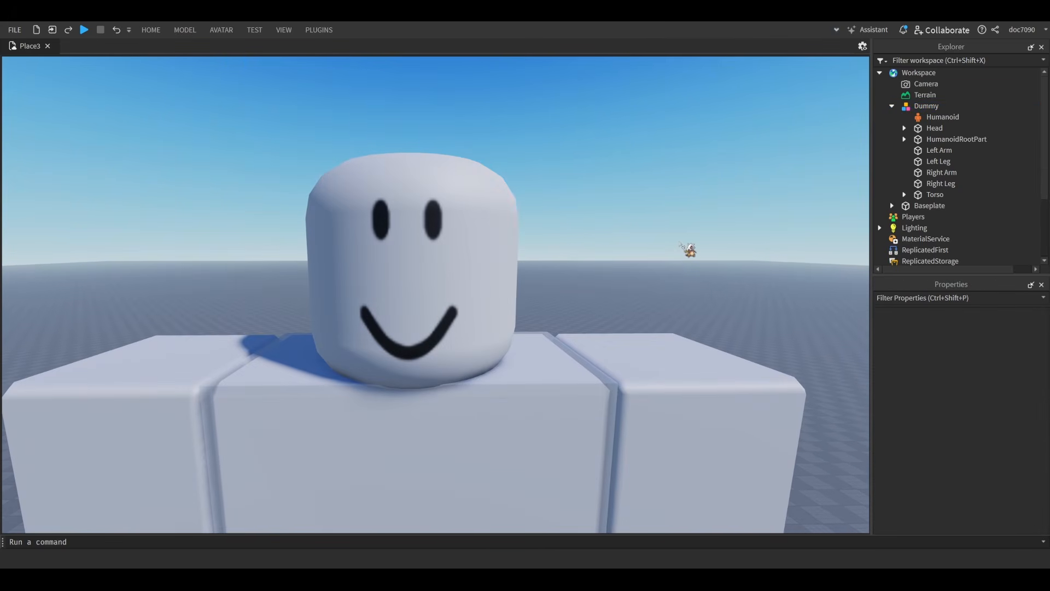
pyautogui.scroll(-4, 701, 263)
pyautogui.press('w')
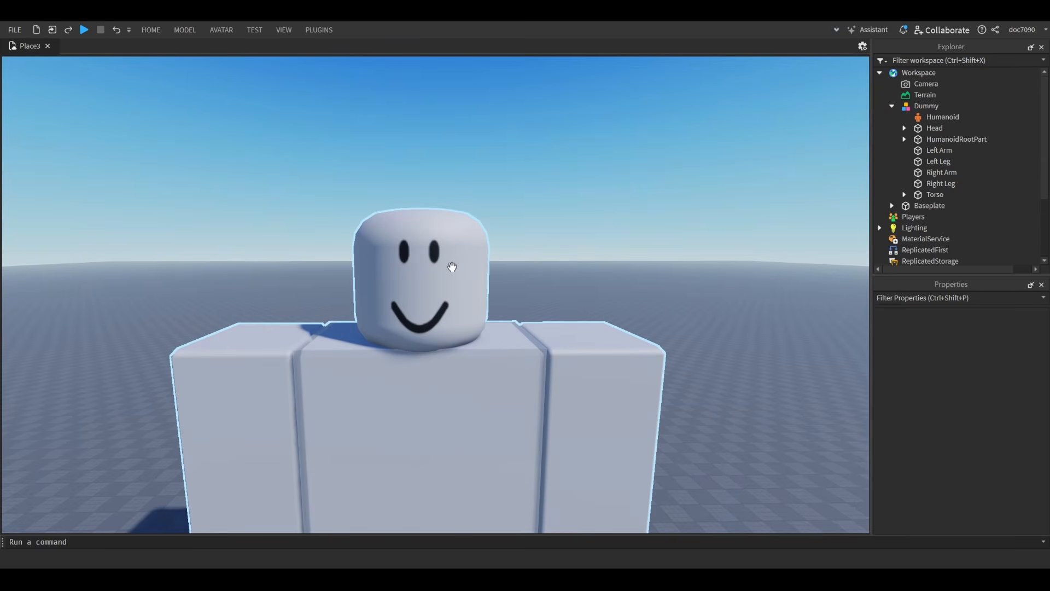
pyautogui.press('w')
pyautogui.press('s')
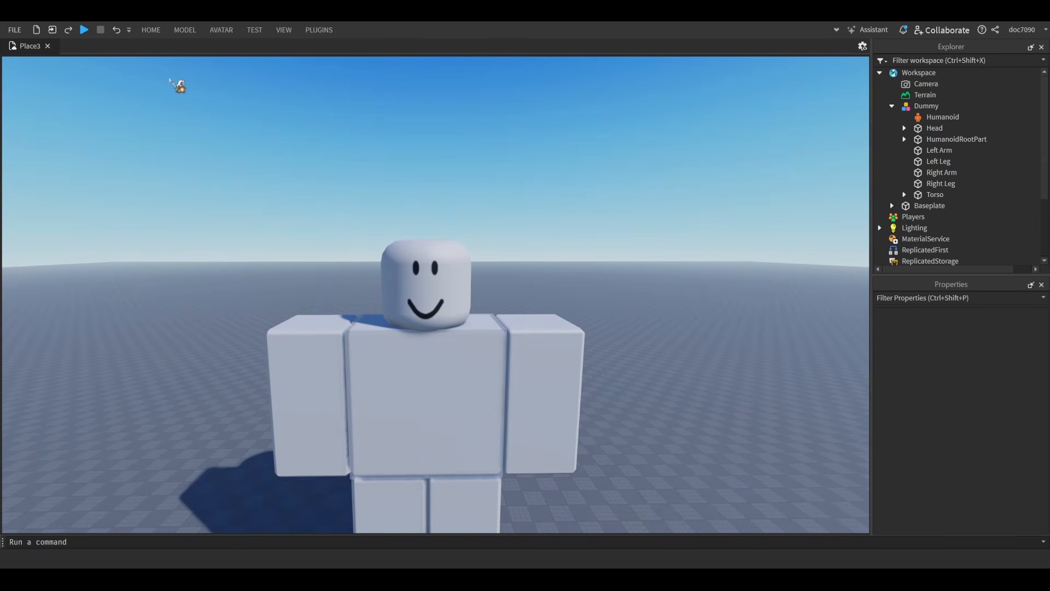
pyautogui.press('w')
pyautogui.press('a')
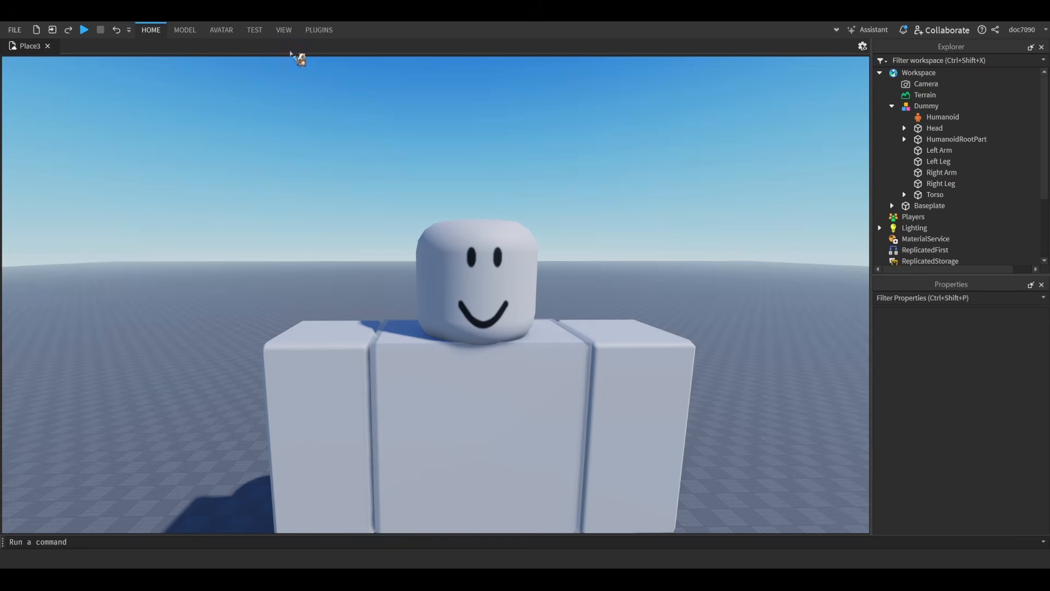
pyautogui.click(299, 54)
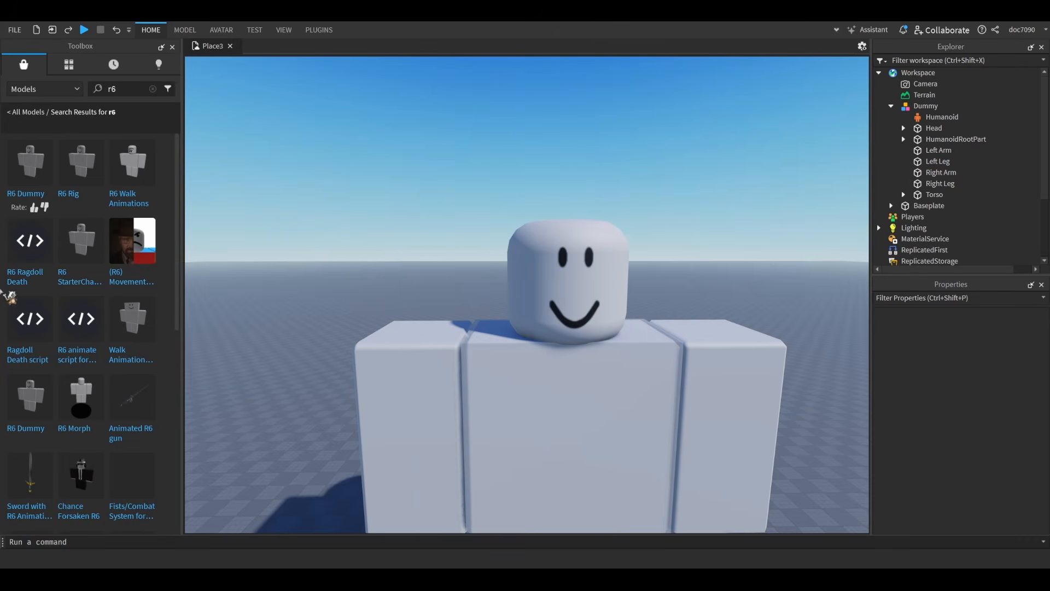
pyautogui.click(173, 48)
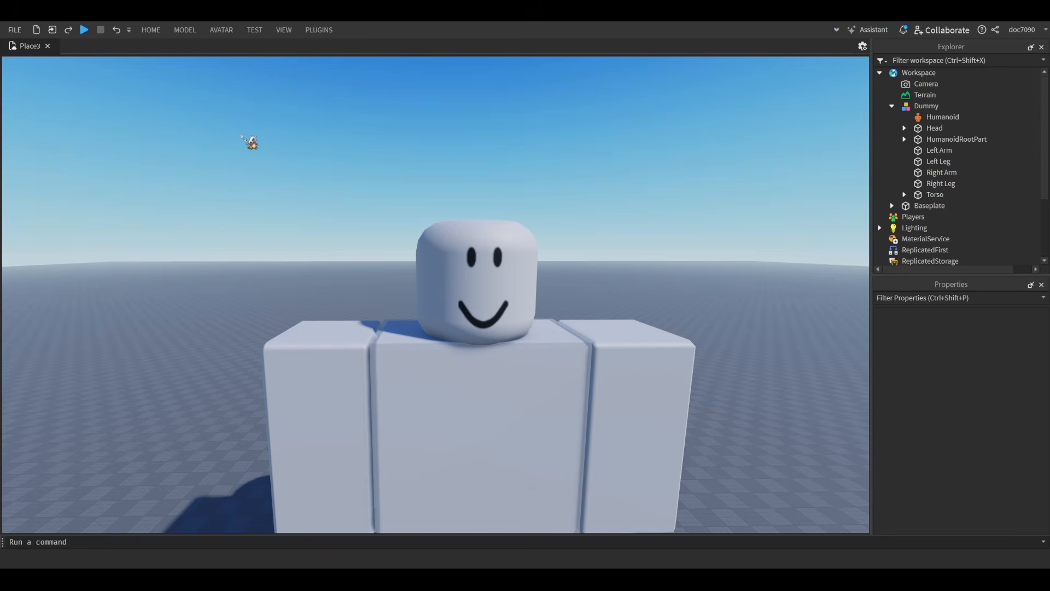
pyautogui.press('w')
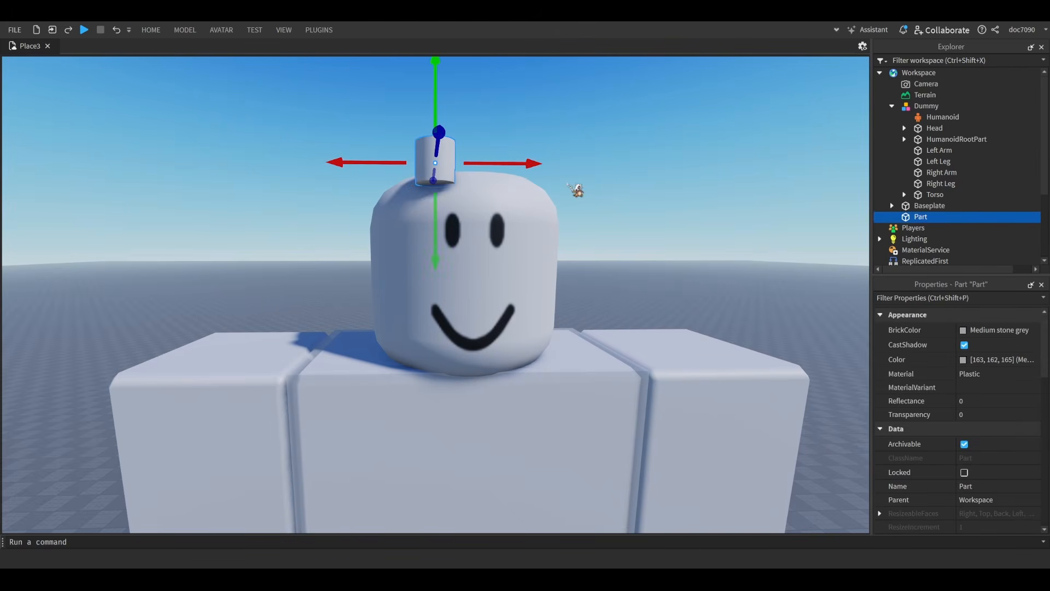
# - Set the CFrame position of the cylinder part on the Dummy's head to 0, 0, 0
pyautogui.press('d')
pyautogui.press('a')
pyautogui.scroll(-4, 1016, 455)
pyautogui.click(996, 442)
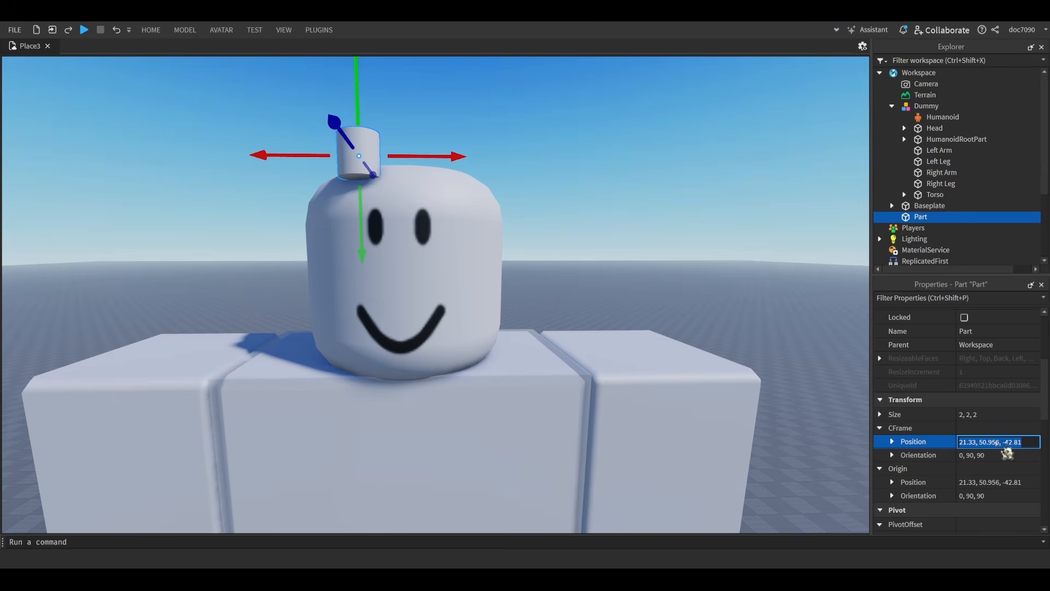
pyautogui.write('0,0,0')
pyautogui.press('Return')
# - Select the Dummy model and set its origin position to 0, 0, 0
pyautogui.moveTo(722, 270); pyautogui.dragTo(720, 272, button='right')
pyautogui.press('d')
pyautogui.click(376, 327)
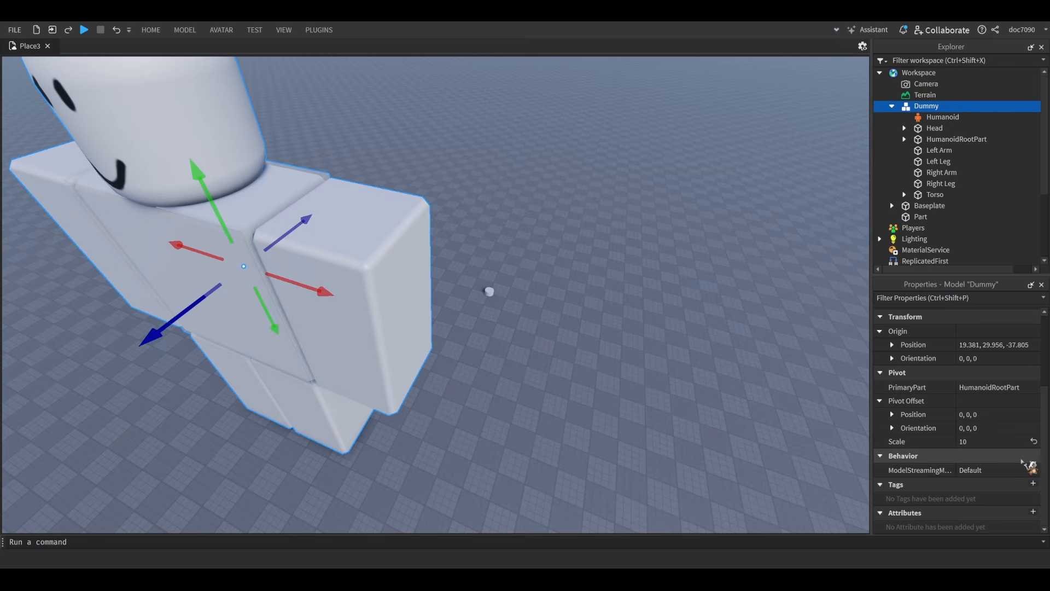
pyautogui.click(1023, 344)
pyautogui.write('0,0,0')
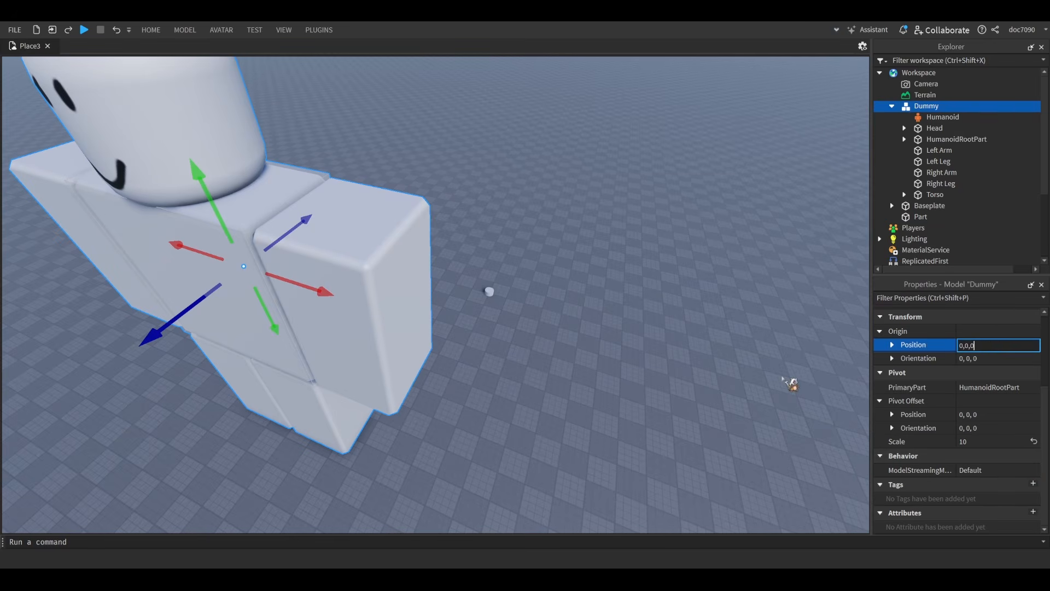
pyautogui.press('Return')
# - Select the cylinder part and raise it into the upper part of the Dummy's head, to a height of about 19.4
pyautogui.scroll(5, 570, 253)
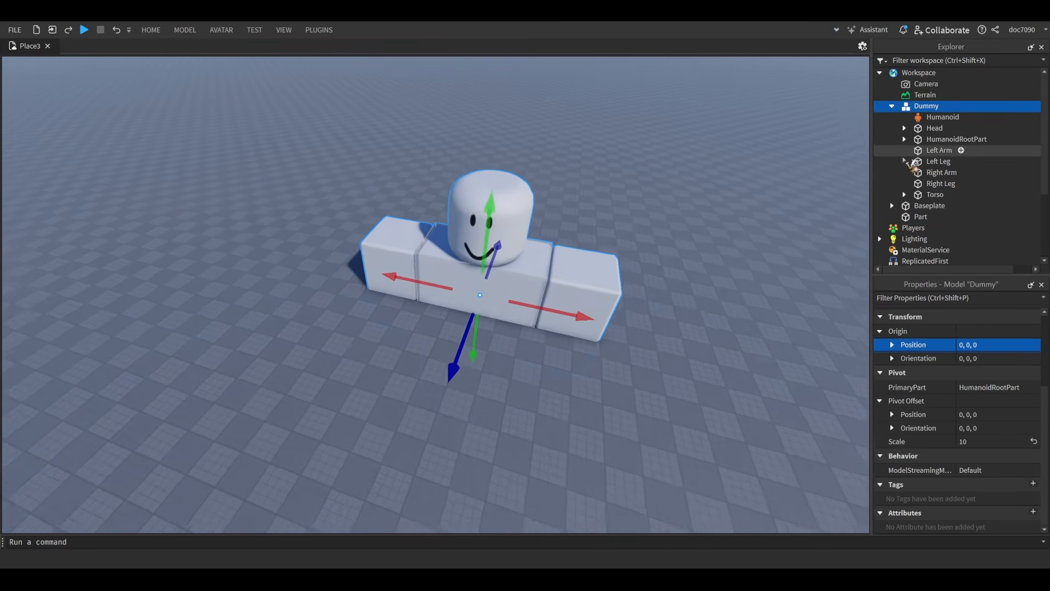
pyautogui.click(932, 217)
pyautogui.moveTo(523, 194); pyautogui.dragTo(552, 71)
pyautogui.press('e')
pyautogui.scroll(3, 585, 158)
pyautogui.press('w')
pyautogui.press('d')
# - Move the cylinder part sideways, forward and down over one of the Dummy's eyes, to about 1.52, 17.46, -5.7
pyautogui.moveTo(621, 110); pyautogui.dragTo(594, 100)
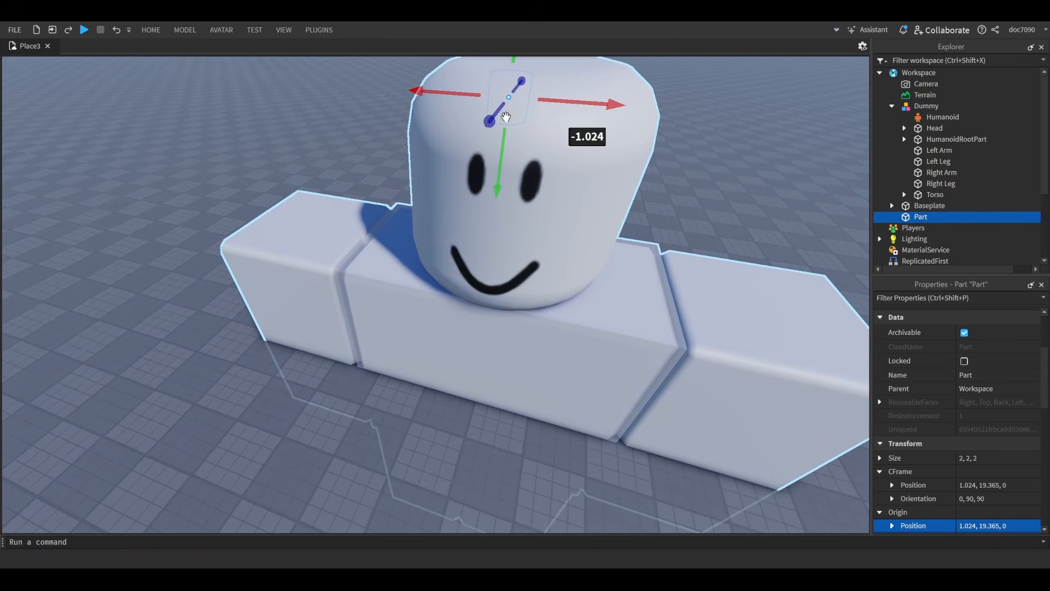
pyautogui.moveTo(500, 117); pyautogui.dragTo(464, 154)
pyautogui.moveTo(464, 154); pyautogui.dragTo(495, 142, button='right')
pyautogui.press('a')
pyautogui.moveTo(471, 147); pyautogui.dragTo(454, 148)
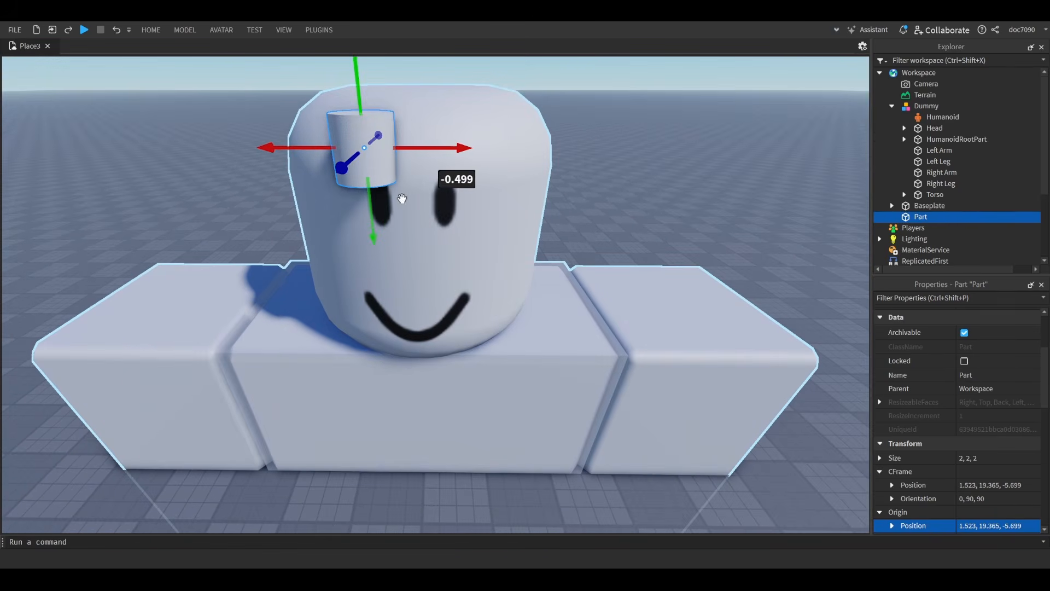
pyautogui.moveTo(364, 200); pyautogui.dragTo(370, 258)
# - Try to make the X value of the cylinder part's origin position negative
pyautogui.scroll(-1, 963, 411)
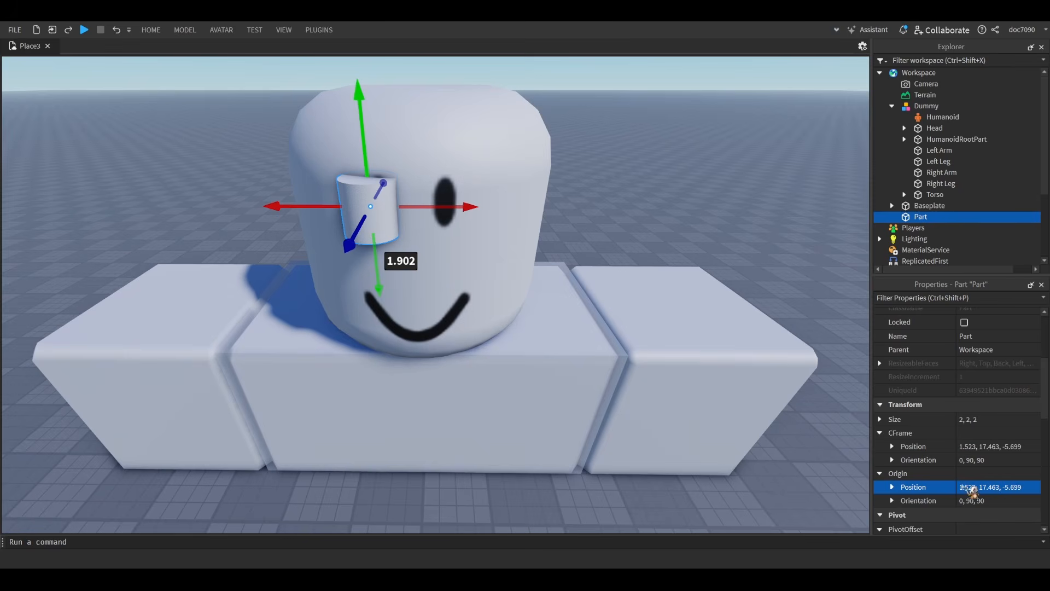
pyautogui.click(971, 488)
pyautogui.click(961, 492)
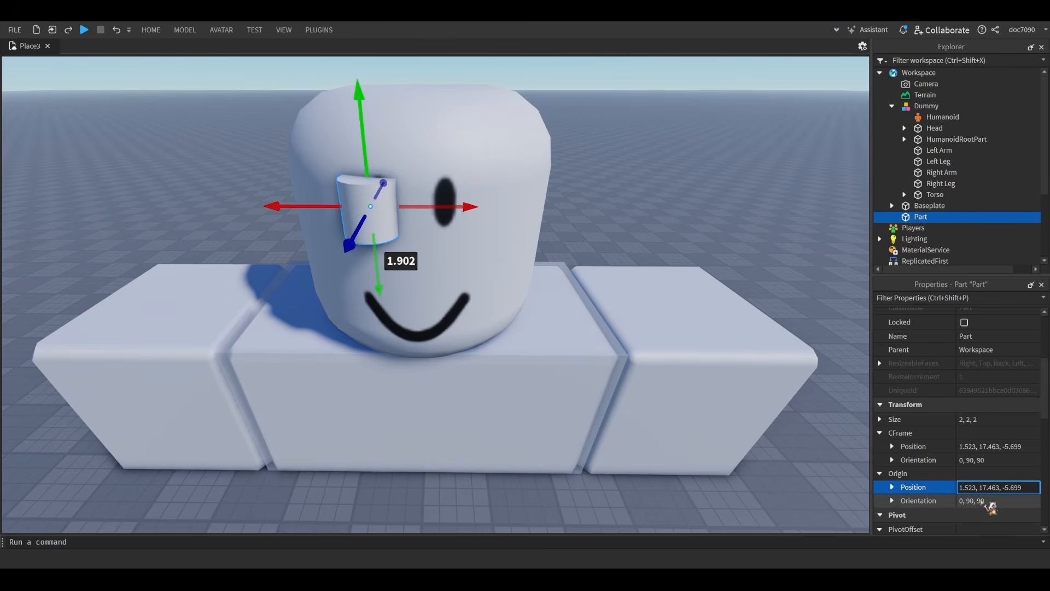
pyautogui.write('-')
pyautogui.press('Return')
# - Undo the cylinder part's position edit and its downward, sideways and forward moves
pyautogui.hotkey('ctrl', 'z')
pyautogui.hotkey('ctrl', 'z')
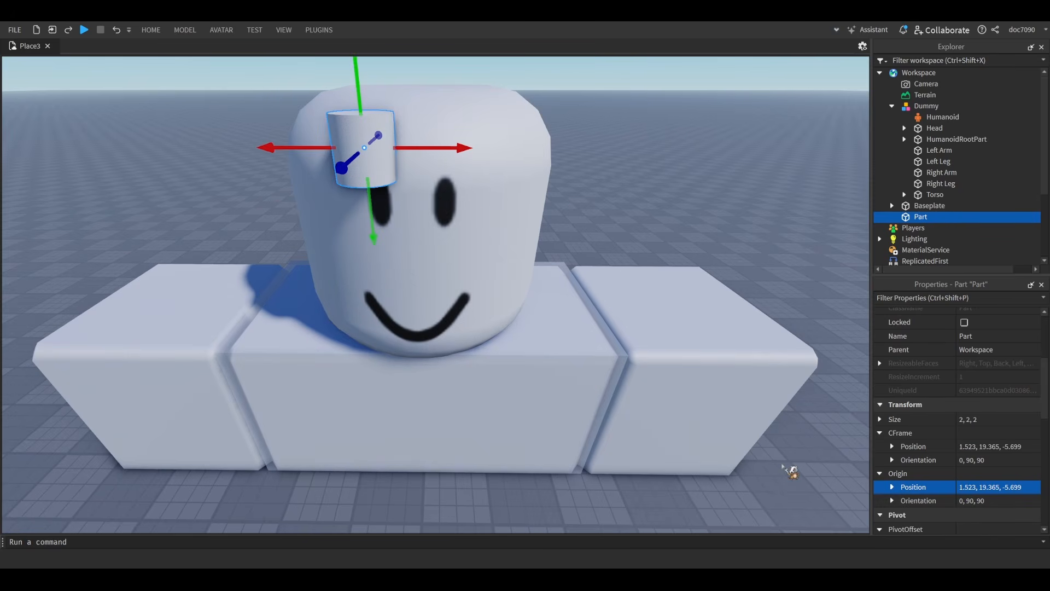
pyautogui.hotkey('ctrl', 'z')
pyautogui.hotkey('ctrl', 'z')
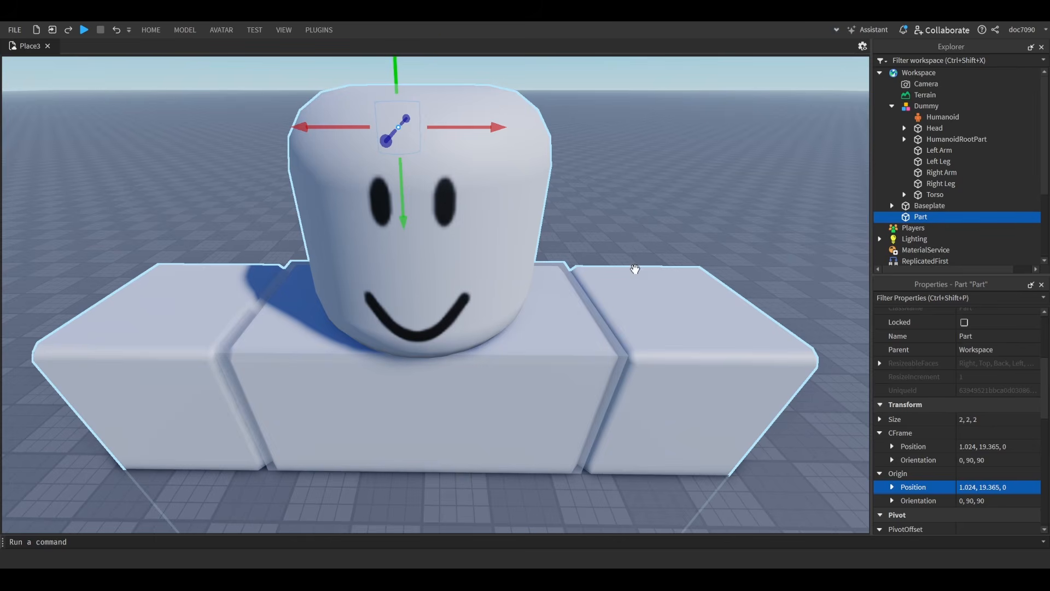
pyautogui.scroll(-3, 635, 268)
pyautogui.moveTo(635, 269); pyautogui.dragTo(798, 421, button='right')
pyautogui.hotkey('ctrl', 'z')
pyautogui.scroll(3, 796, 419)
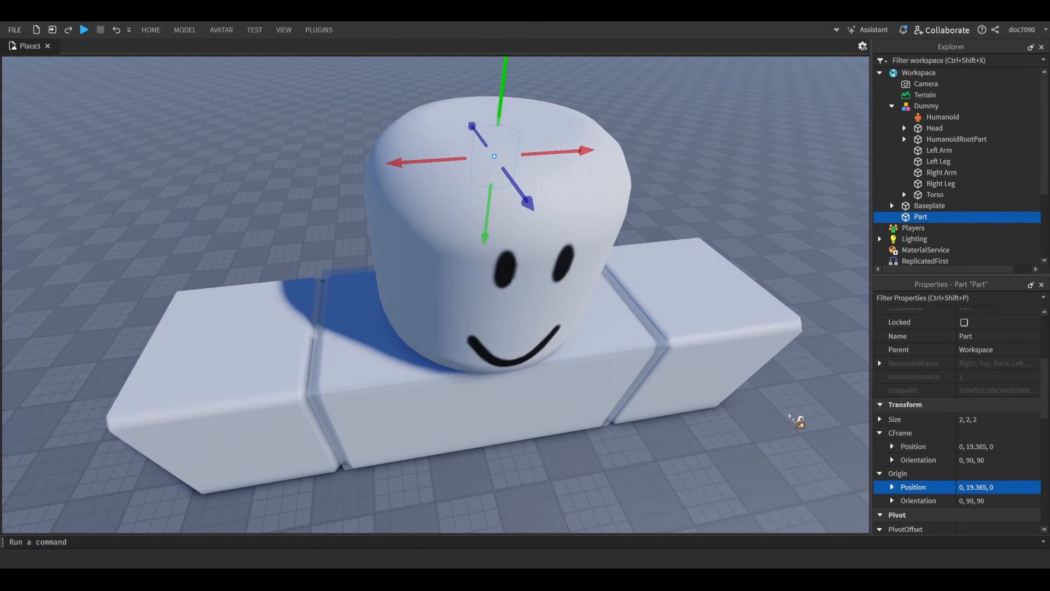
# - Set the cylinder part's origin position to 0, 0, 0 and raise it into the Dummy's head, to a height of about 15.74
pyautogui.click(1033, 489)
pyautogui.write('0,0,0')
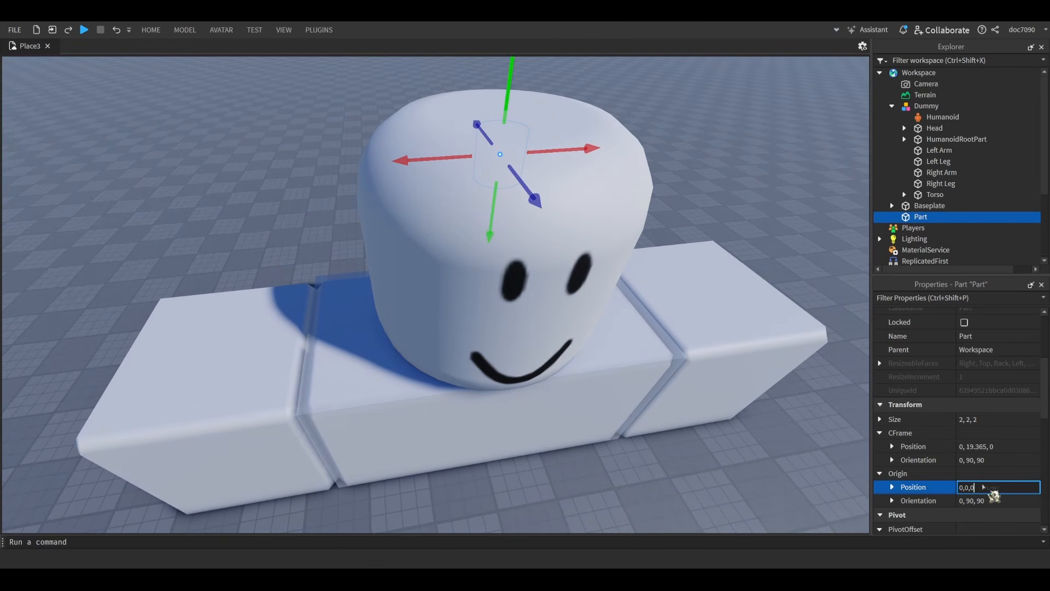
pyautogui.press('Return')
pyautogui.moveTo(762, 389); pyautogui.dragTo(750, 386, button='right')
pyautogui.scroll(-3, 750, 386)
pyautogui.scroll(2, 464, 311)
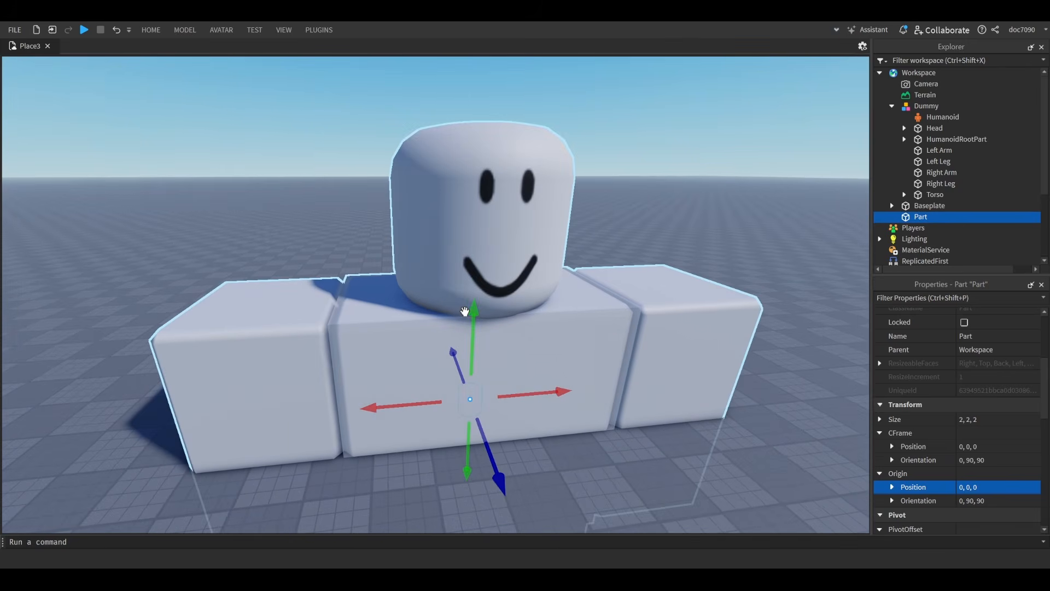
pyautogui.moveTo(464, 311); pyautogui.dragTo(507, 108)
# - Scale the cylinder part uniformly to about 12.1 studs so that it matches the width of the Dummy's head
pyautogui.scroll(3, 463, 291)
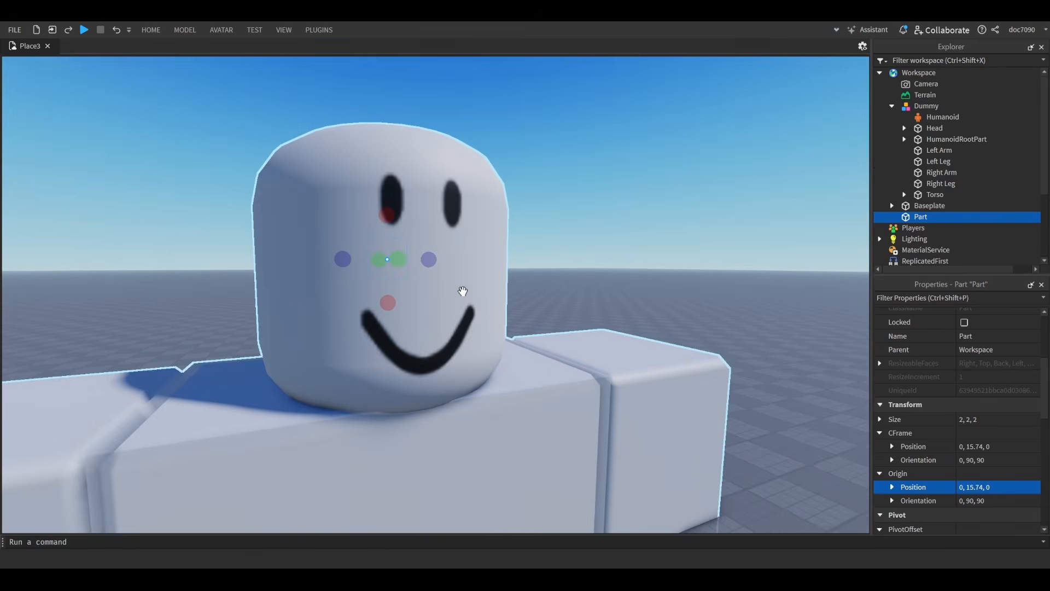
pyautogui.keyDown('shift'); pyautogui.moveTo(381, 319); pyautogui.dragTo(414, 497); pyautogui.keyUp('shift')
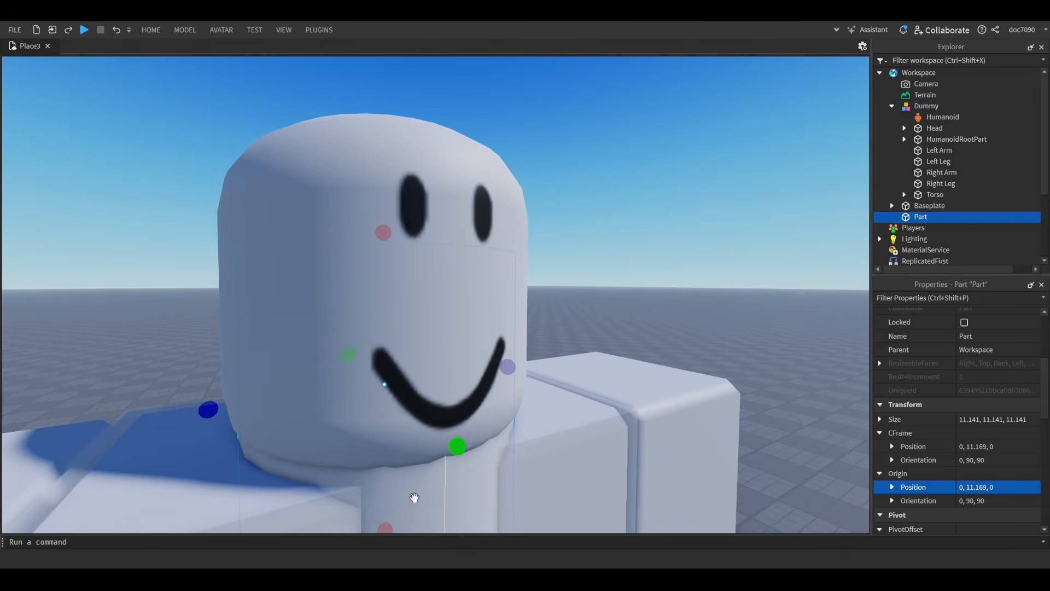
pyautogui.scroll(3, 416, 438)
pyautogui.keyDown('shift'); pyautogui.moveTo(379, 210); pyautogui.dragTo(388, 177); pyautogui.keyUp('shift')
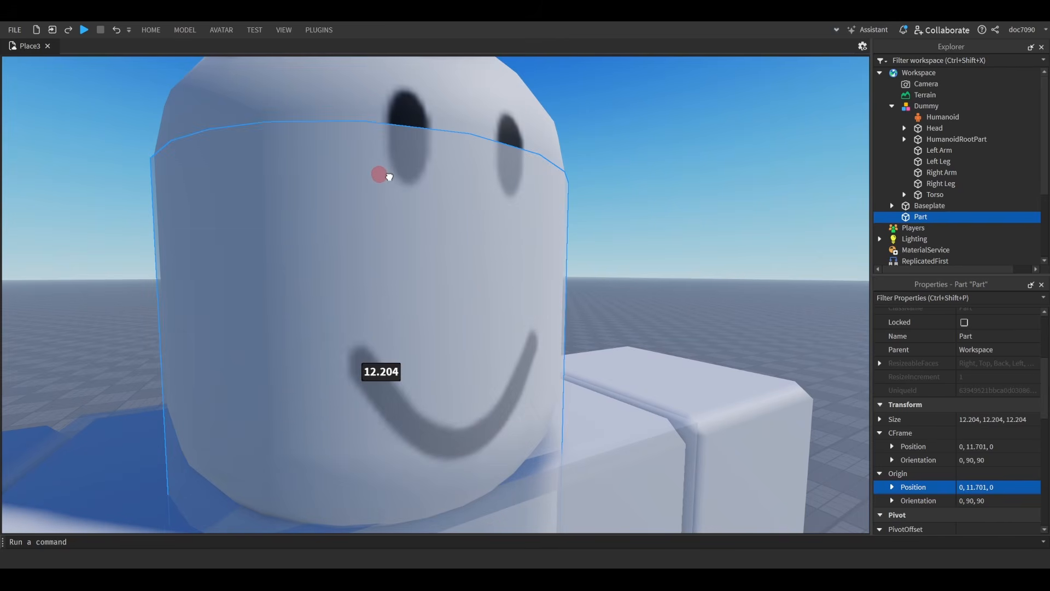
pyautogui.scroll(8, 404, 178)
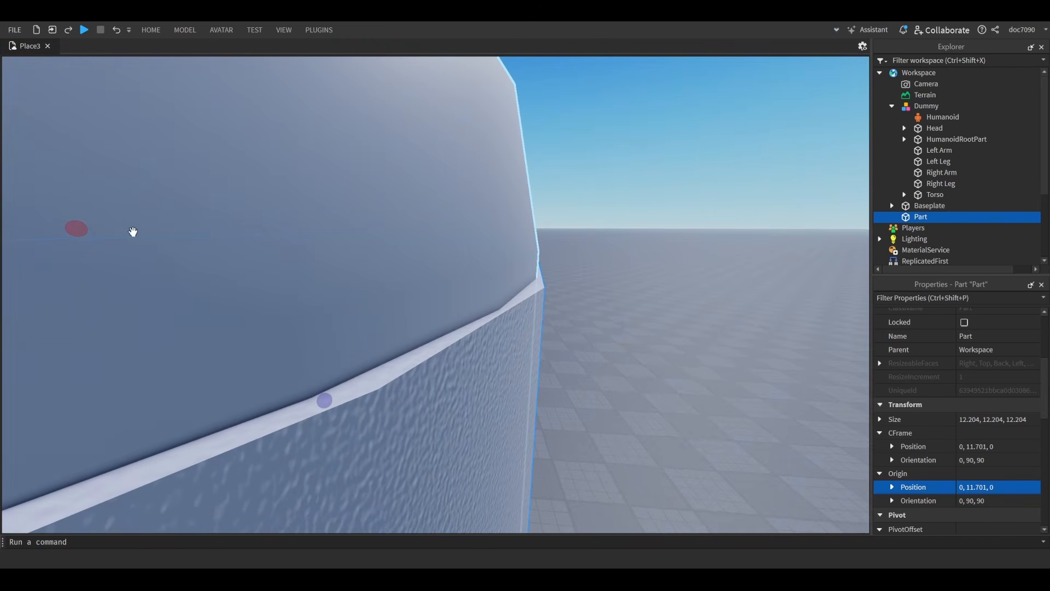
pyautogui.keyDown('shift'); pyautogui.moveTo(90, 227); pyautogui.dragTo(94, 230); pyautogui.keyUp('shift')
# - Shorten the cylinder part from its lower end to a height of about 5.57 studs
pyautogui.moveTo(455, 415); pyautogui.dragTo(454, 416, button='right')
pyautogui.scroll(-1, 633, 350)
pyautogui.moveTo(633, 324); pyautogui.dragTo(521, 417, button='middle')
pyautogui.moveTo(485, 348); pyautogui.dragTo(492, 206)
# - Refine the cylinder part against the lower curve of the Dummy's head, to about 5.76 studs high and 12.19 studs wide
pyautogui.scroll(5, 510, 221)
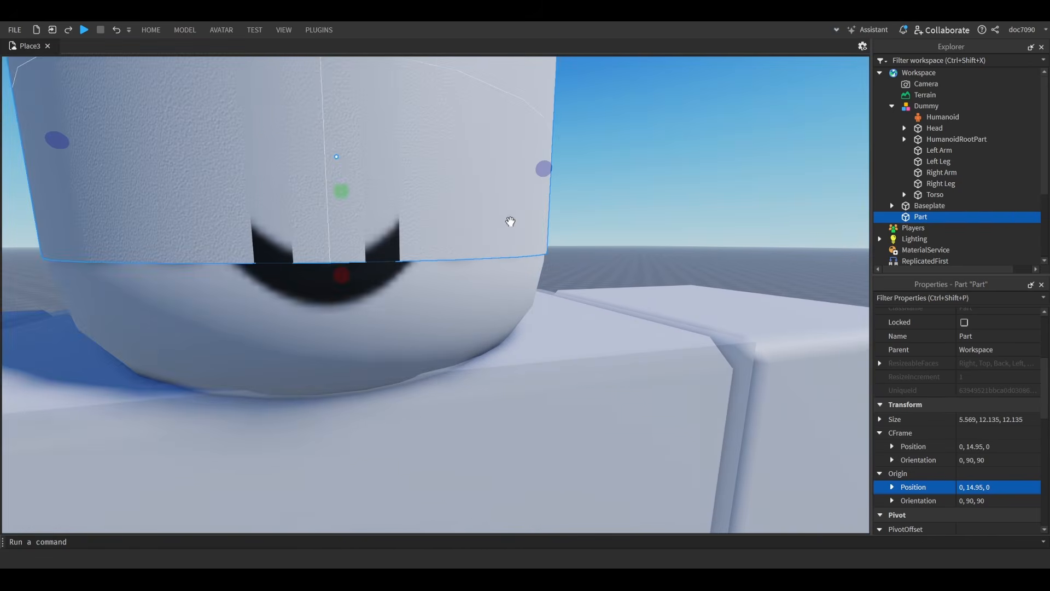
pyautogui.scroll(6, 510, 222)
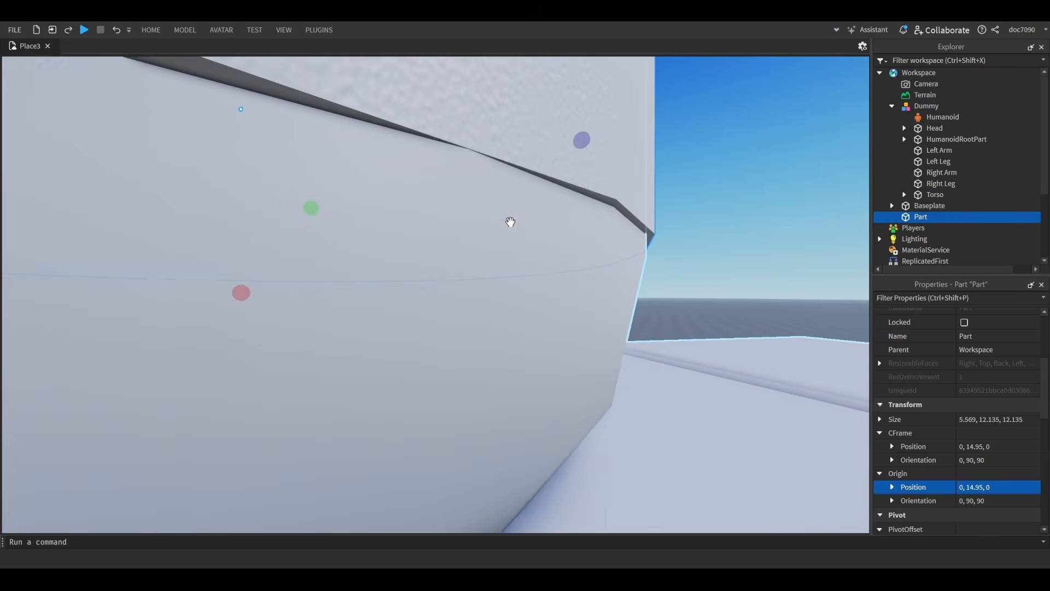
pyautogui.moveTo(281, 290); pyautogui.dragTo(272, 299)
pyautogui.scroll(3, 328, 300)
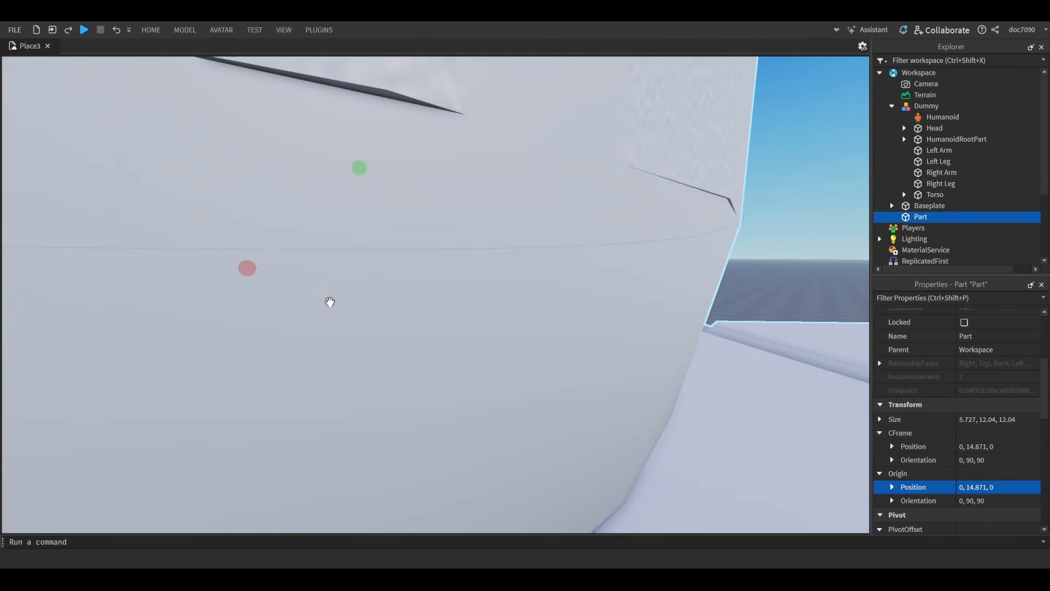
pyautogui.moveTo(330, 302); pyautogui.dragTo(624, 220, button='right')
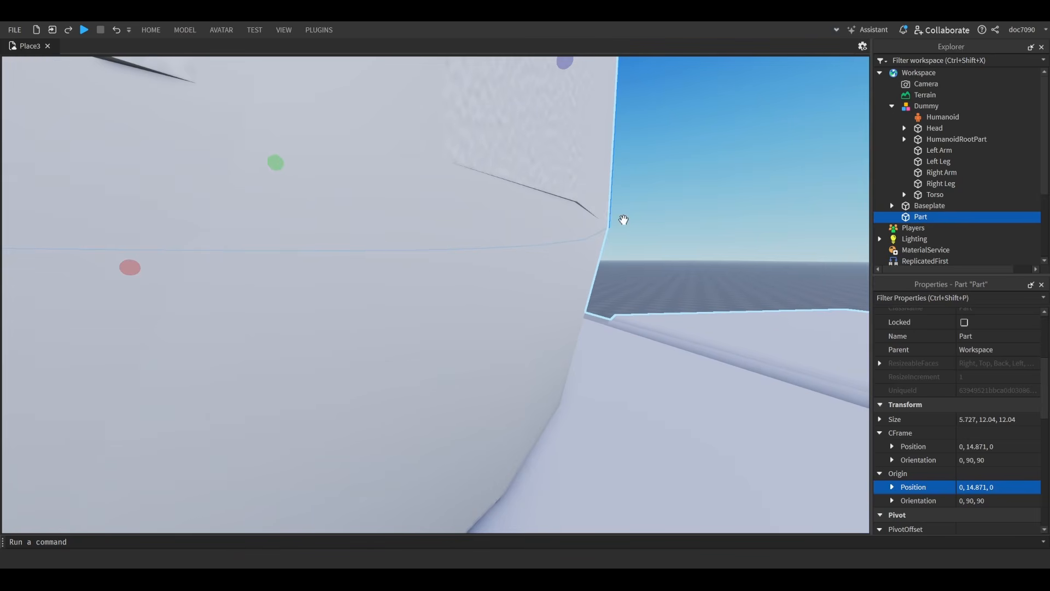
pyautogui.moveTo(571, 314); pyautogui.dragTo(307, 340, button='right')
pyautogui.moveTo(209, 285)
pyautogui.mouseDown()
pyautogui.moveTo(206, 293)
pyautogui.moveTo(204, 281)
pyautogui.mouseUp()
pyautogui.scroll(-5, 218, 284)
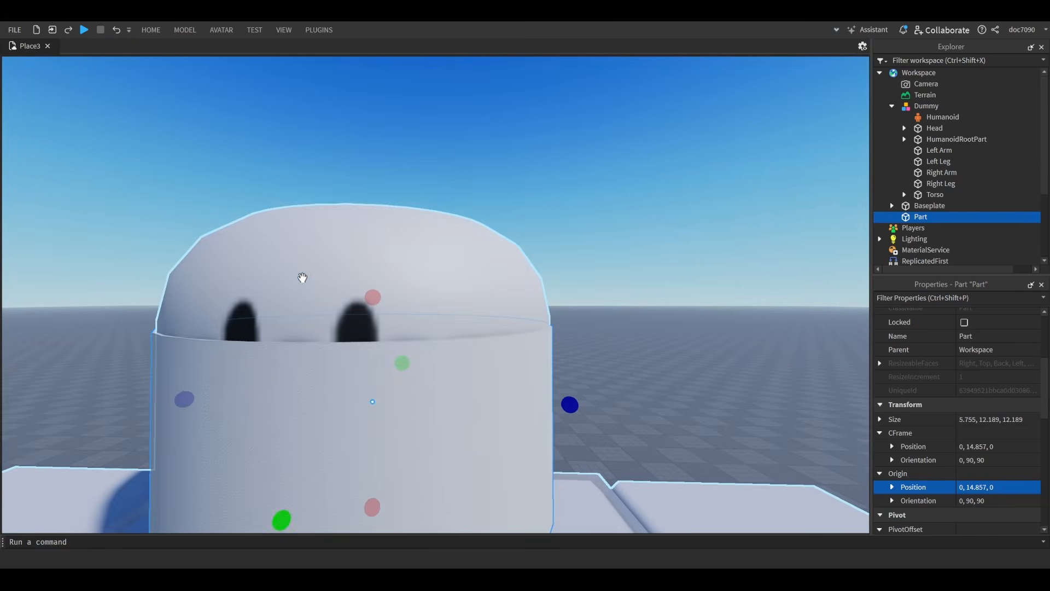
# - Extend the cylinder part's upper end, then scale it uniformly to about 6.01 studs high and 12.1 studs wide
pyautogui.scroll(5, 403, 309)
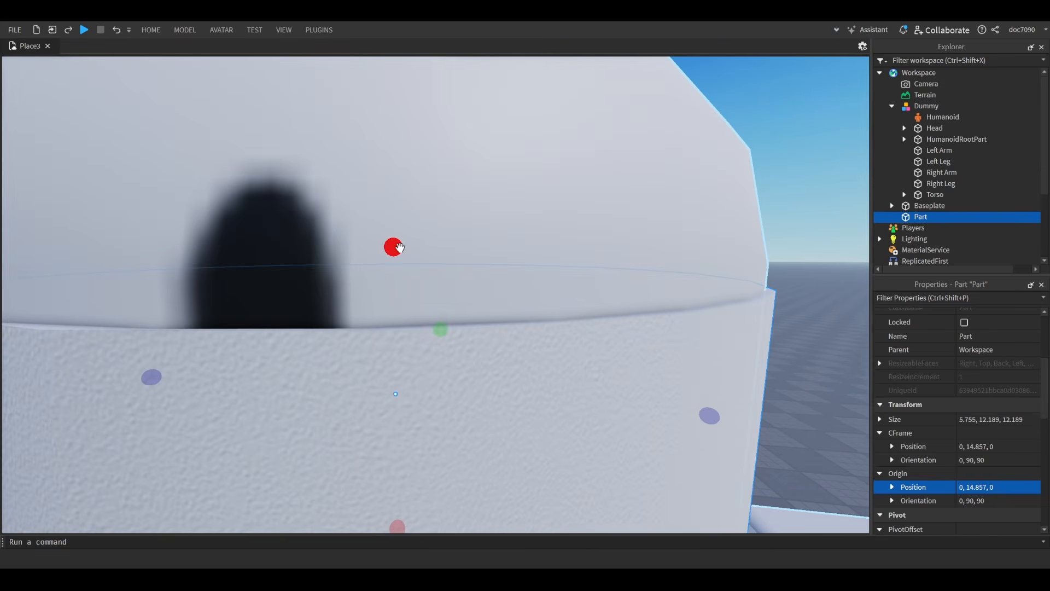
pyautogui.moveTo(400, 247); pyautogui.dragTo(406, 234)
pyautogui.scroll(-3, 407, 234)
pyautogui.scroll(4, 407, 234)
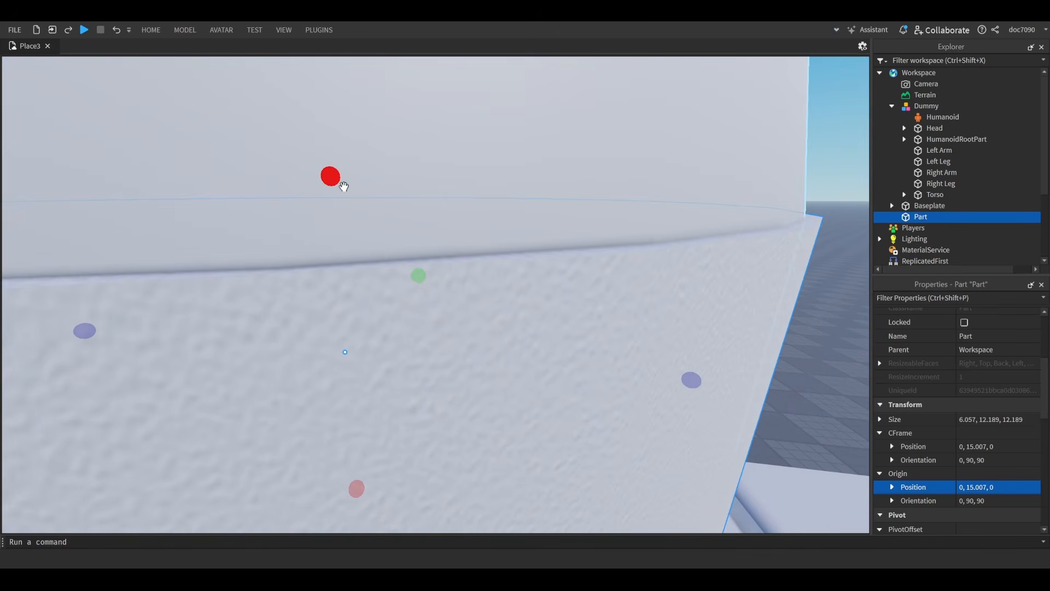
pyautogui.moveTo(343, 187); pyautogui.dragTo(333, 179)
pyautogui.scroll(-5, 345, 186)
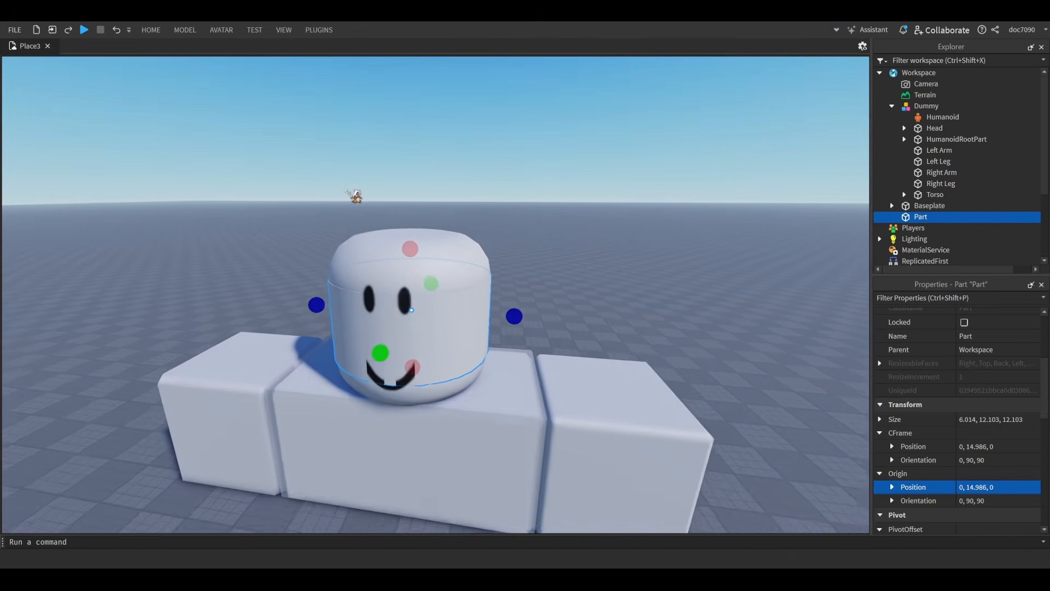
# - Duplicate the cylinder part and raise the copy about 12.09 studs, clear of the Dummy's head
pyautogui.scroll(6, 355, 196)
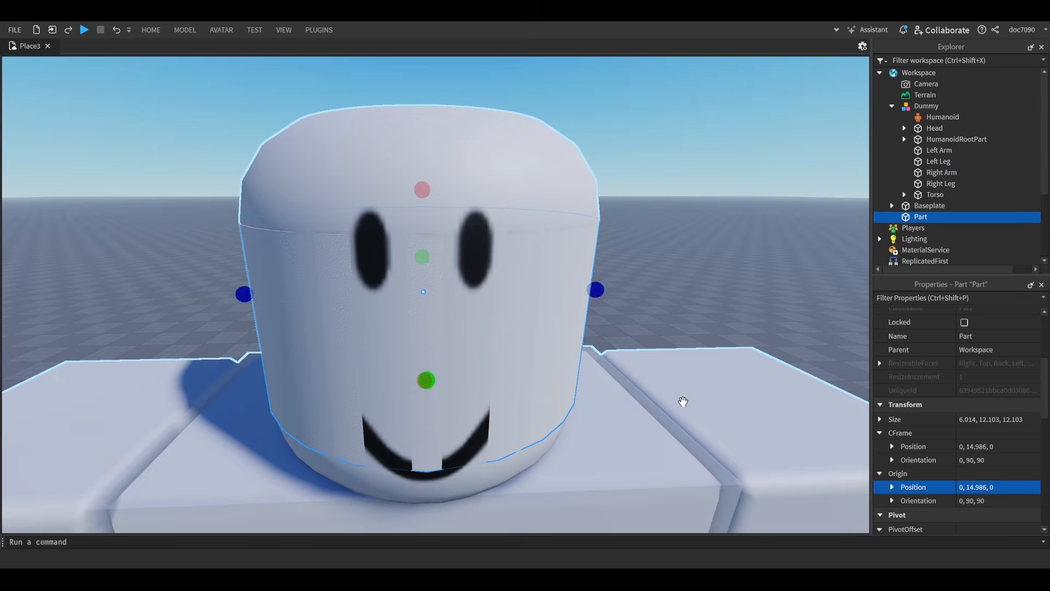
pyautogui.scroll(-1, 602, 274)
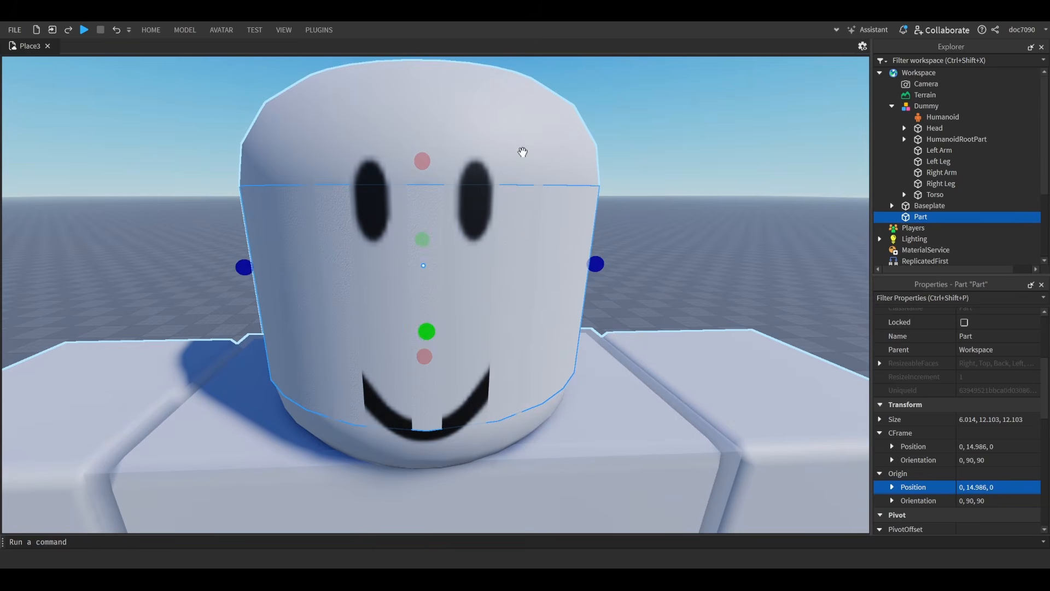
pyautogui.hotkey('ctrl', '2')
pyautogui.scroll(-4, 536, 300)
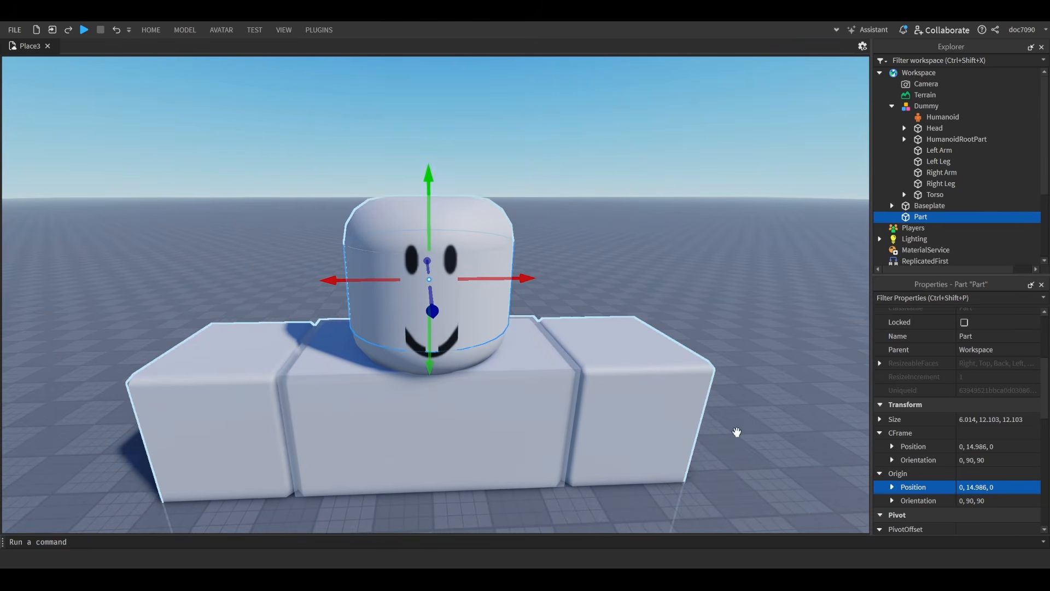
pyautogui.scroll(5, 401, 283)
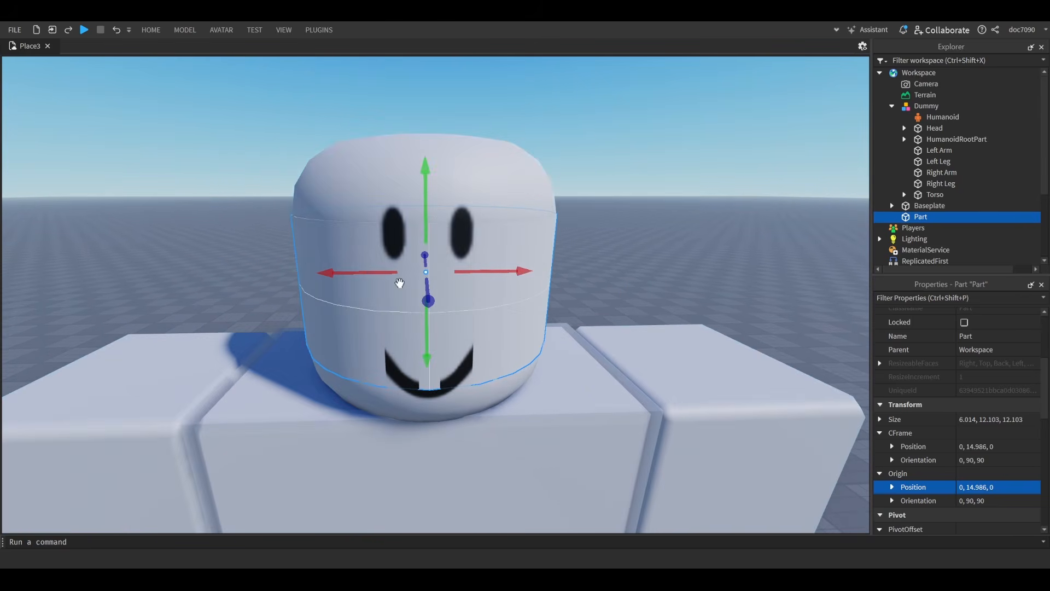
pyautogui.scroll(-5, 601, 219)
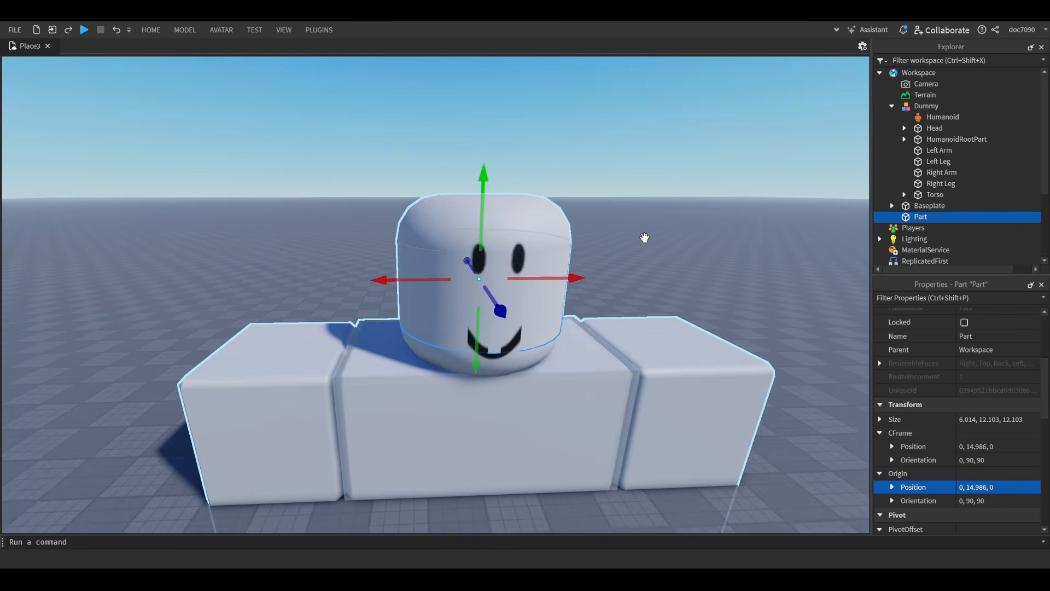
pyautogui.scroll(-1, 497, 254)
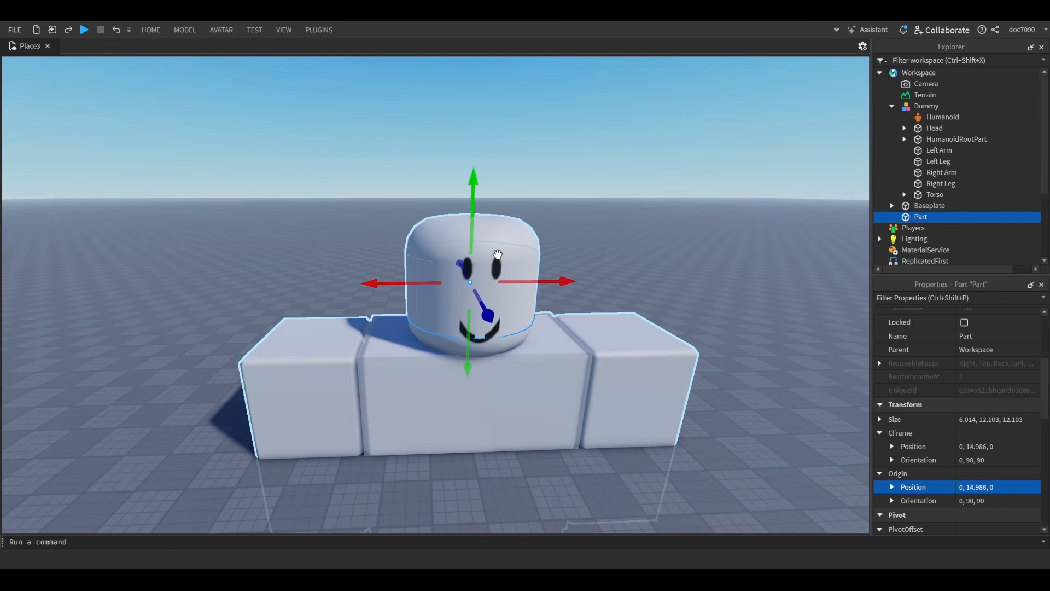
pyautogui.hotkey('ctrl', 'd')
pyautogui.scroll(5, 500, 134)
pyautogui.moveTo(473, 225); pyautogui.dragTo(514, 90)
# - Set the raised copy's Shape property to Ball
pyautogui.scroll(-4, 980, 453)
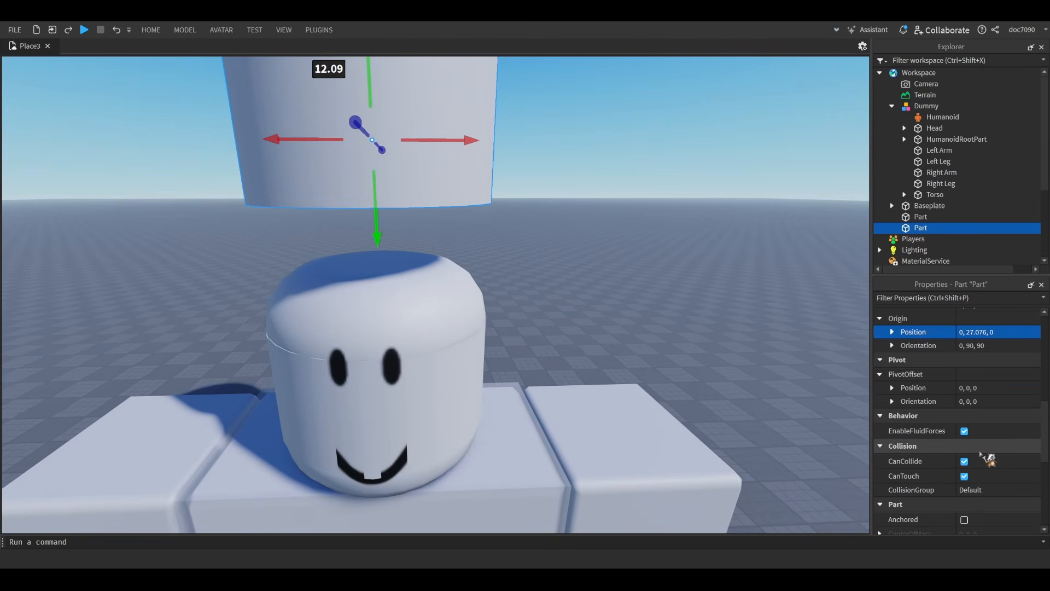
pyautogui.scroll(-4, 987, 458)
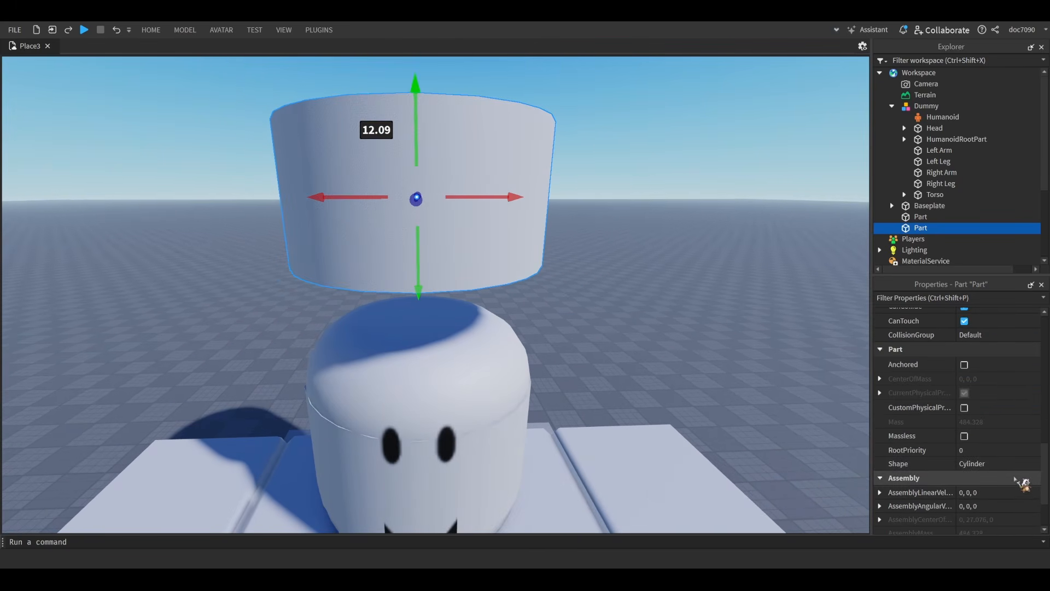
pyautogui.click(979, 475)
pyautogui.moveTo(652, 372); pyautogui.dragTo(655, 350, button='right')
pyautogui.scroll(-4, 652, 372)
pyautogui.scroll(3, 652, 371)
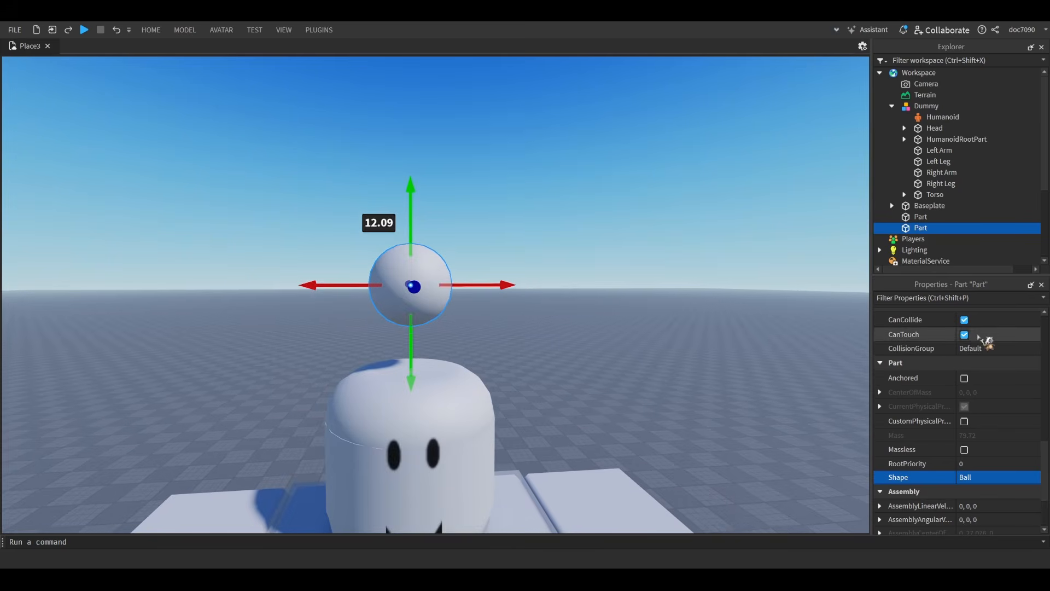
# - Turn the ball part into a union on its own so that it can be stretched independently along each axis
pyautogui.scroll(1, 842, 306)
pyautogui.scroll(-2, 502, 297)
pyautogui.scroll(2, 462, 375)
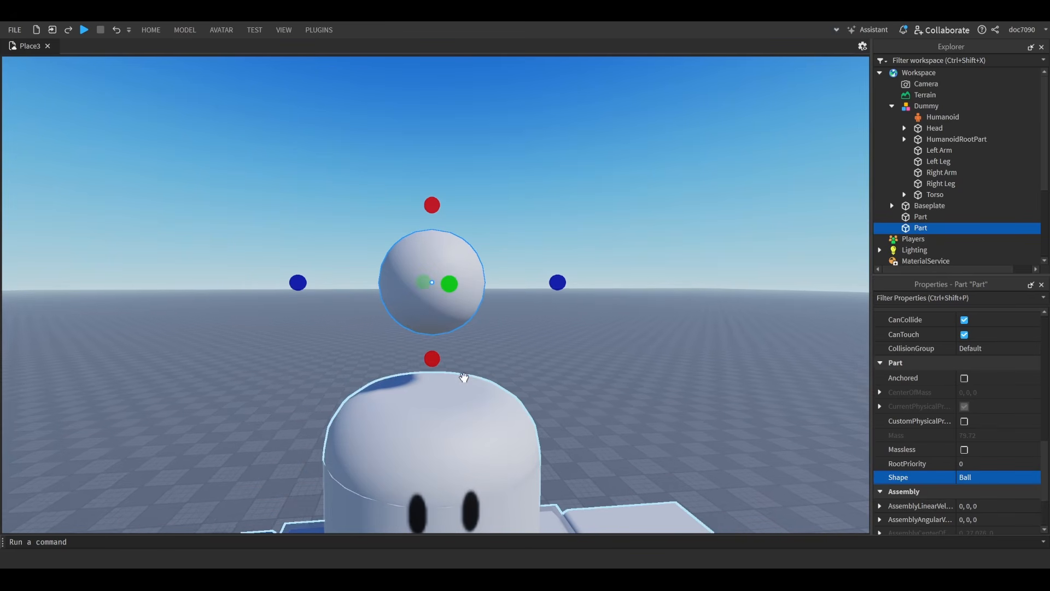
pyautogui.moveTo(432, 356); pyautogui.dragTo(459, 355)
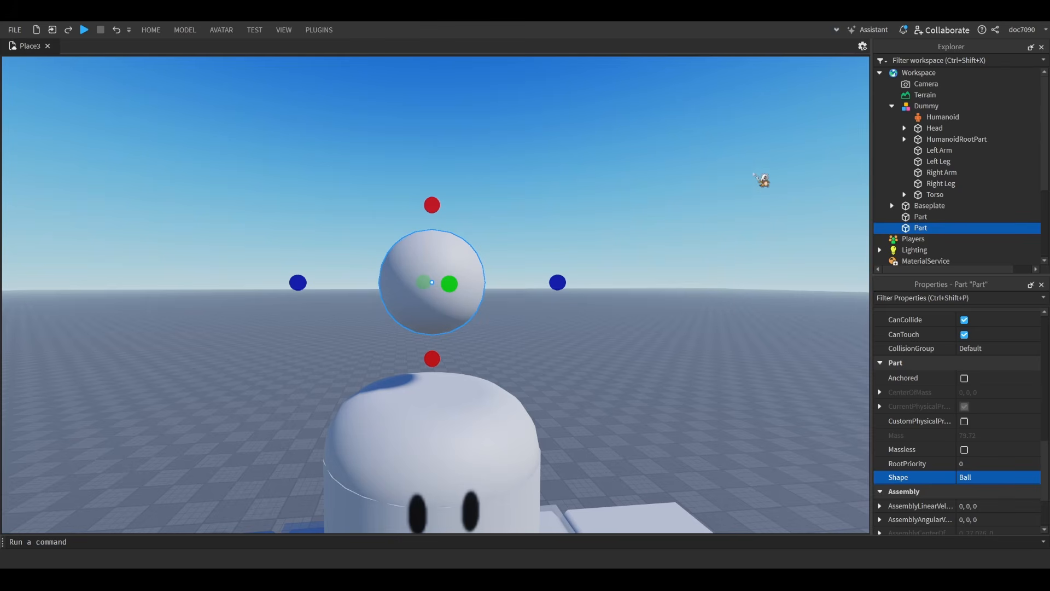
pyautogui.hotkey('ctrl', 'shift', 'g')
pyautogui.scroll(-2, 657, 268)
pyautogui.scroll(2, 511, 304)
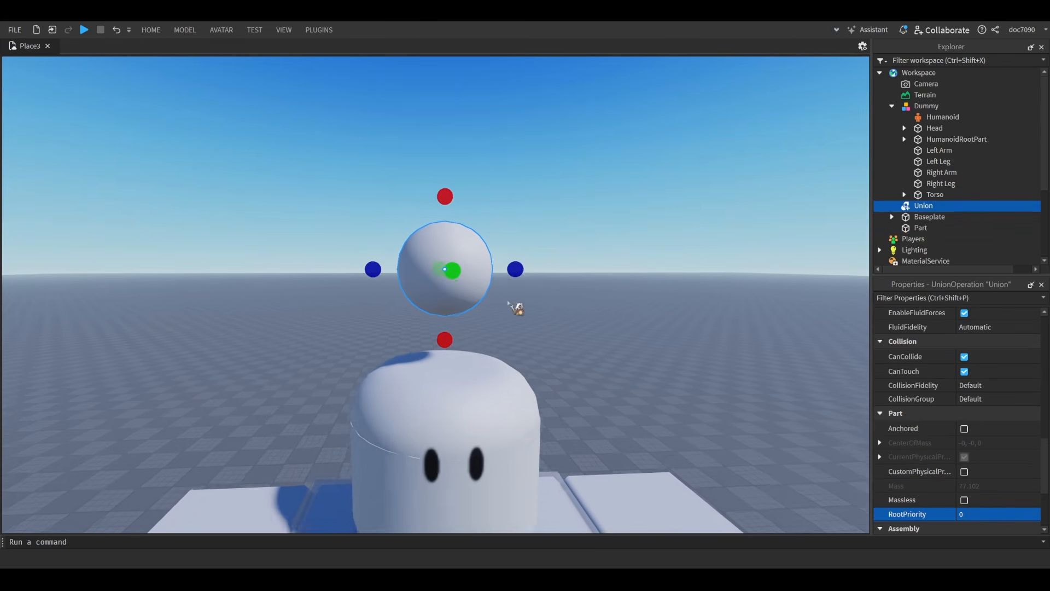
# - Try stretching the ball union downward and then sideways, undoing each stretch
pyautogui.moveTo(446, 341); pyautogui.dragTo(435, 401)
pyautogui.hotkey('ctrl', 'z')
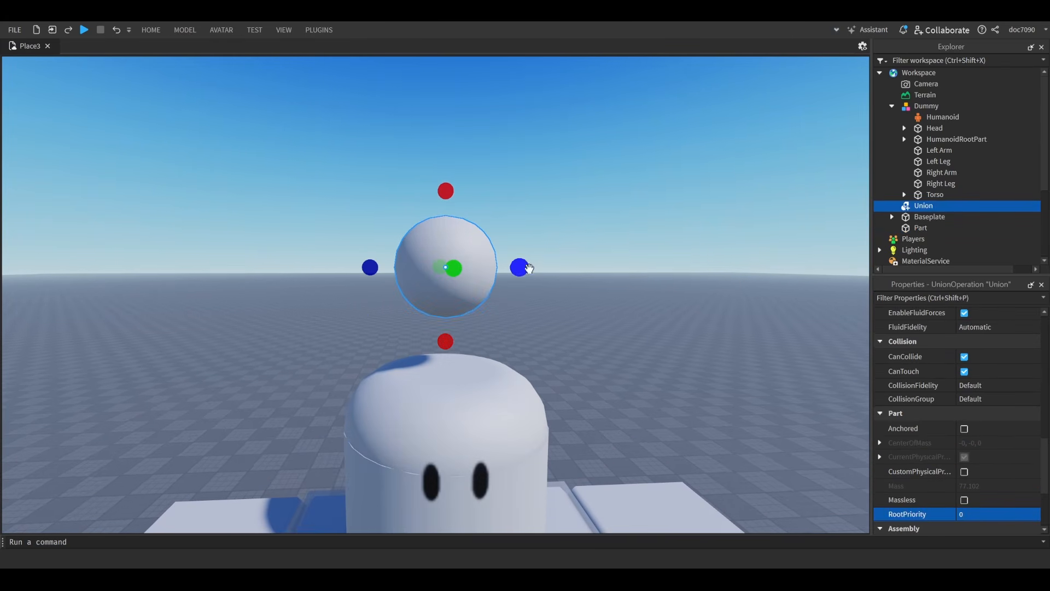
pyautogui.moveTo(527, 268); pyautogui.dragTo(757, 270)
pyautogui.hotkey('ctrl', 'z')
# - Move the ball union straight down into the upper part of the Dummy's head
pyautogui.scroll(-1, 504, 352)
pyautogui.moveTo(504, 352); pyautogui.dragTo(500, 239, button='middle')
pyautogui.scroll(2, 500, 239)
pyautogui.hotkey('ctrl', '2')
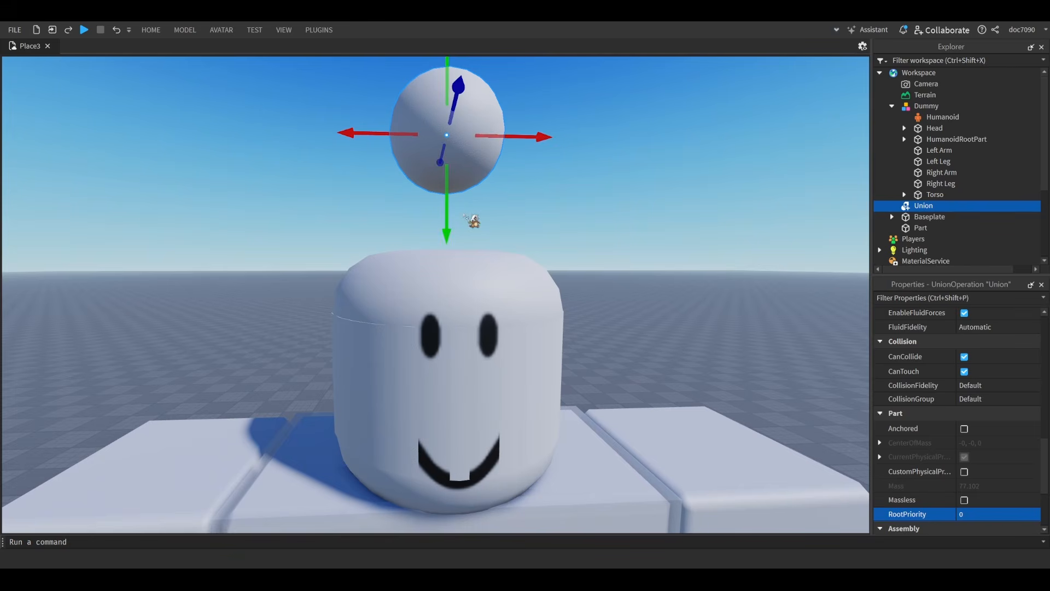
pyautogui.click(444, 233)
pyautogui.scroll(2, 444, 233)
pyautogui.click(455, 156)
pyautogui.scroll(2, 457, 178)
pyautogui.moveTo(453, 180); pyautogui.dragTo(476, 316)
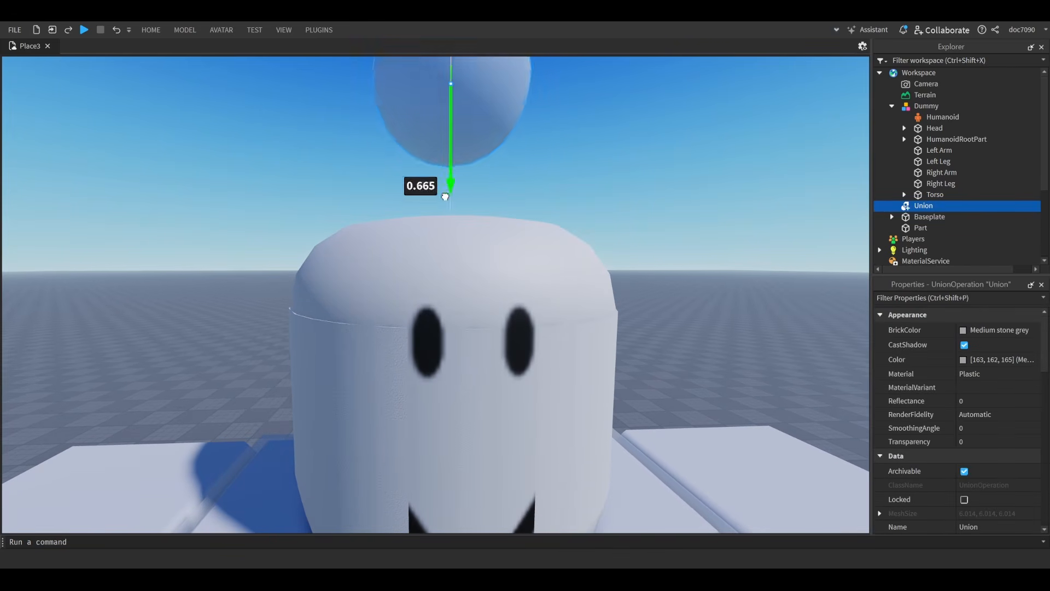
# - Stretch the ball union sideways to roughly the width of the Dummy's head
pyautogui.hotkey('ctrl', '3')
pyautogui.moveTo(399, 273); pyautogui.dragTo(398, 273)
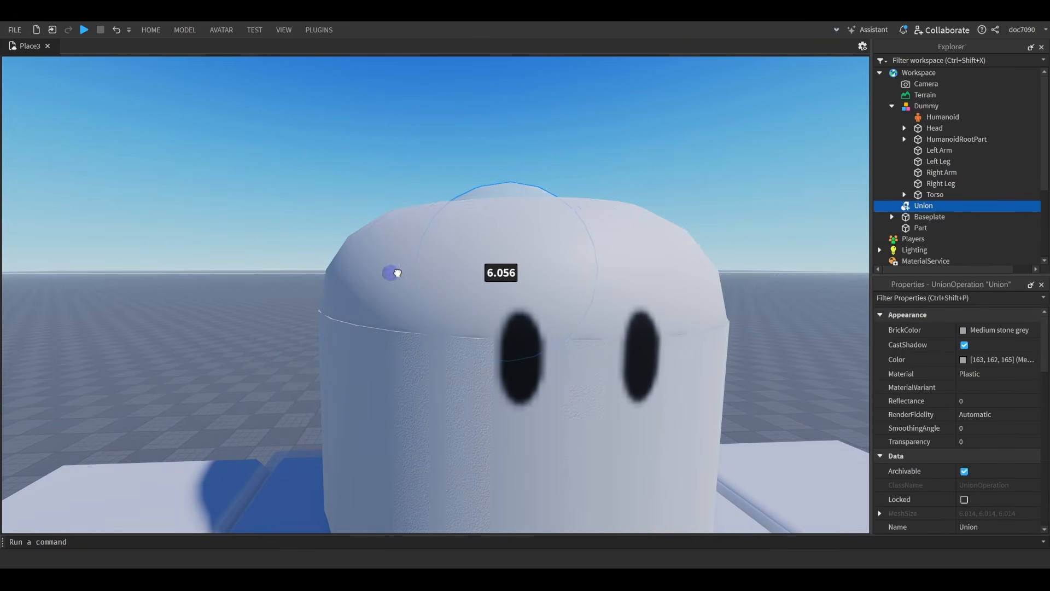
pyautogui.moveTo(309, 291); pyautogui.dragTo(310, 291)
pyautogui.moveTo(431, 288); pyautogui.dragTo(467, 274, button='right')
pyautogui.scroll(2, 467, 274)
# - Undo the last change and lower the ball union by about 0.99 studs, towards the cylinder's upper rim
pyautogui.hotkey('ctrl', '2')
pyautogui.hotkey('ctrl', 'z')
pyautogui.moveTo(597, 359); pyautogui.dragTo(600, 396)
pyautogui.moveTo(592, 392); pyautogui.dragTo(590, 391, button='right')
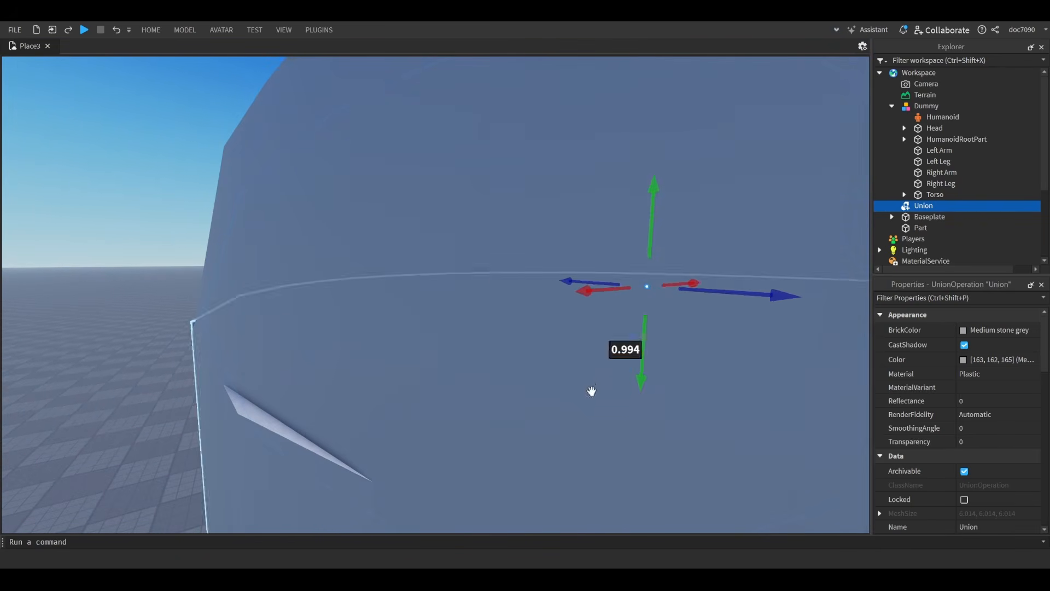
# - Fine-tune the ball union's width so that its sides meet the side surfaces of the Dummy's head
pyautogui.hotkey('ctrl', '3')
pyautogui.moveTo(180, 328); pyautogui.dragTo(170, 327)
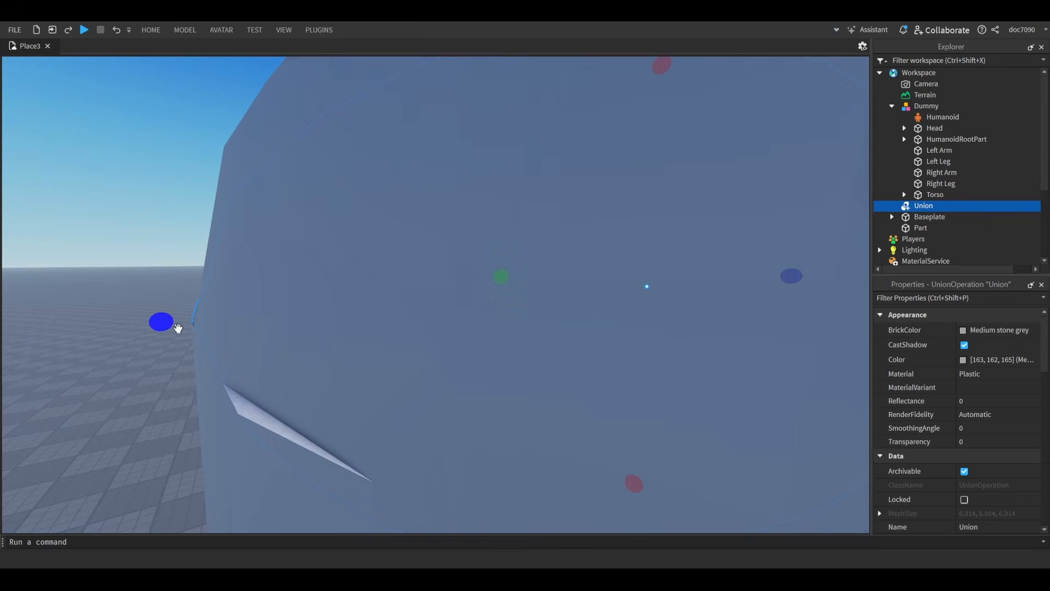
pyautogui.moveTo(179, 329); pyautogui.dragTo(182, 333, button='right')
pyautogui.hotkey('ctrl', '2')
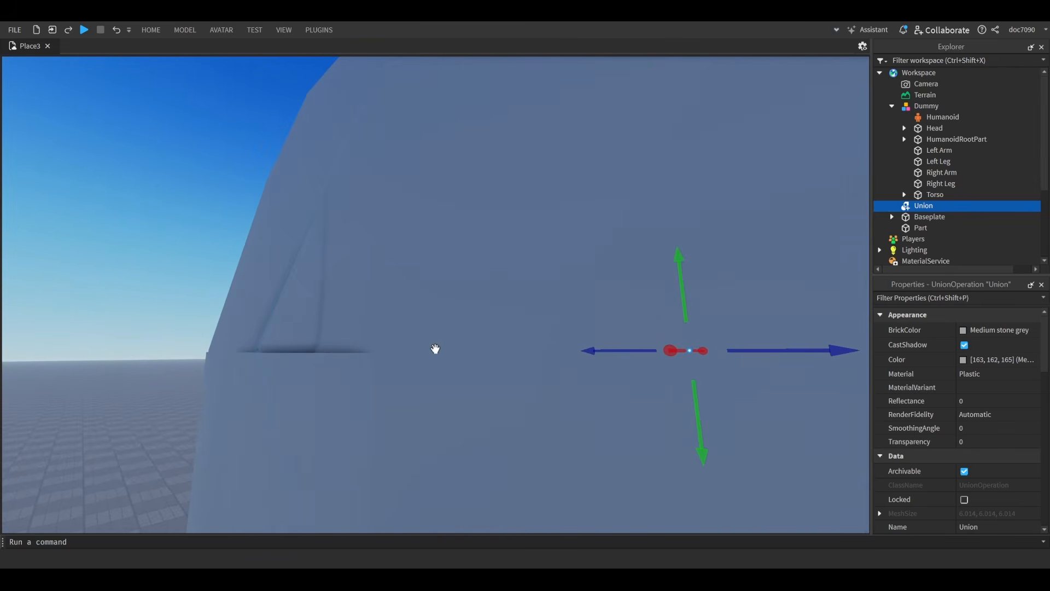
pyautogui.moveTo(435, 349); pyautogui.dragTo(438, 350, button='right')
pyautogui.hotkey('ctrl', '3')
pyautogui.moveTo(246, 462); pyautogui.dragTo(241, 471)
pyautogui.moveTo(247, 471); pyautogui.dragTo(250, 471, button='right')
# - Stretch the ball union front to back to about 11.8 studs, reaching the face of the Dummy's head
pyautogui.press('d')
pyautogui.press('s')
pyautogui.moveTo(385, 246); pyautogui.dragTo(390, 256, button='right')
pyautogui.moveTo(497, 230); pyautogui.dragTo(543, 248)
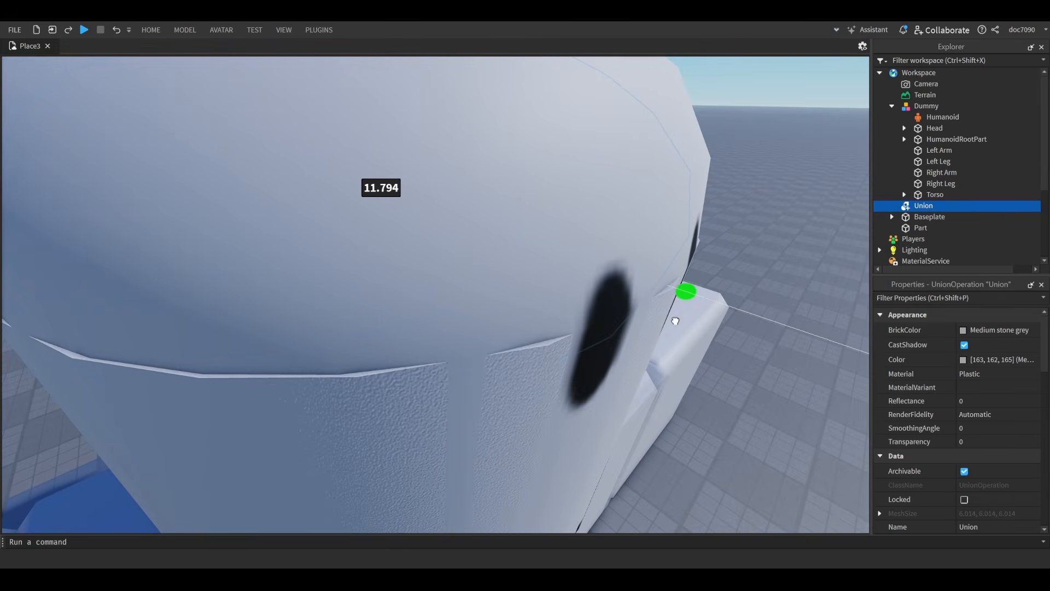
pyautogui.moveTo(675, 322); pyautogui.dragTo(685, 326)
# - Try to shorten the ball union from its front side, then undo the change
pyautogui.press('s')
pyautogui.moveTo(684, 326); pyautogui.dragTo(722, 344, button='right')
pyautogui.press('a')
pyautogui.press('w')
pyautogui.press('d')
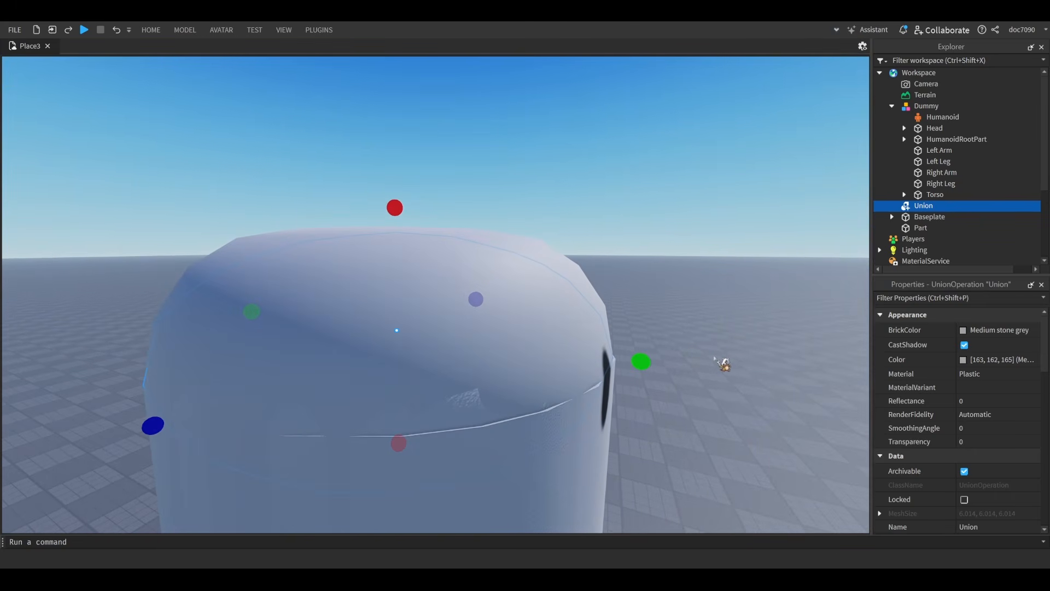
pyautogui.moveTo(641, 361); pyautogui.dragTo(628, 356)
pyautogui.moveTo(641, 395); pyautogui.dragTo(603, 364)
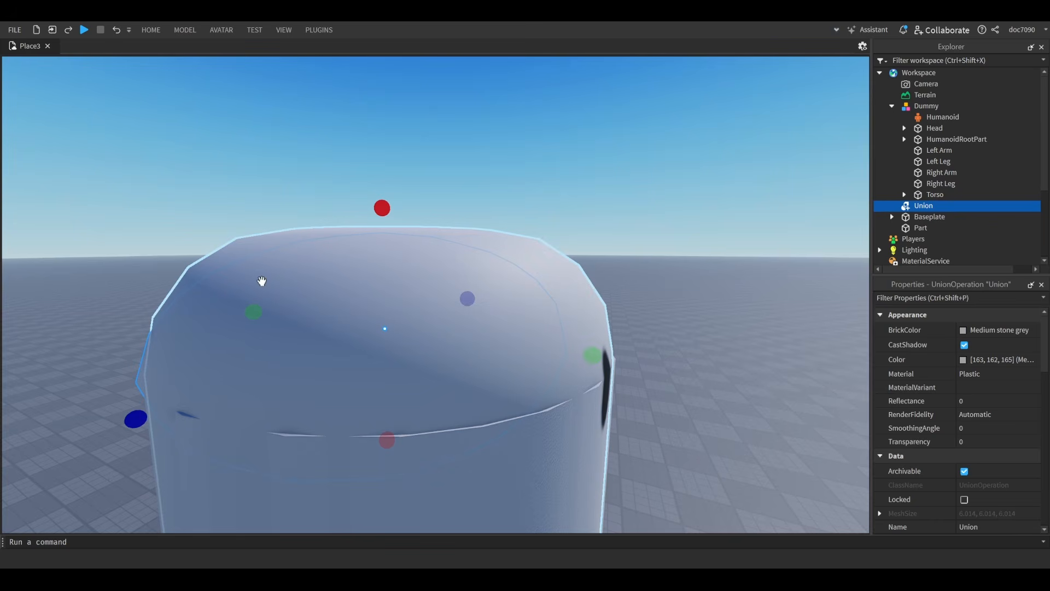
pyautogui.hotkey('ctrl', 'z')
# - Extend the ball union's depth slightly until it just breaks through the face surface of the Dummy's head
pyautogui.moveTo(721, 377); pyautogui.dragTo(721, 379, button='right')
pyautogui.press('w')
pyautogui.press('d')
pyautogui.press('w')
pyautogui.press('d')
pyautogui.press('q')
pyautogui.press('e')
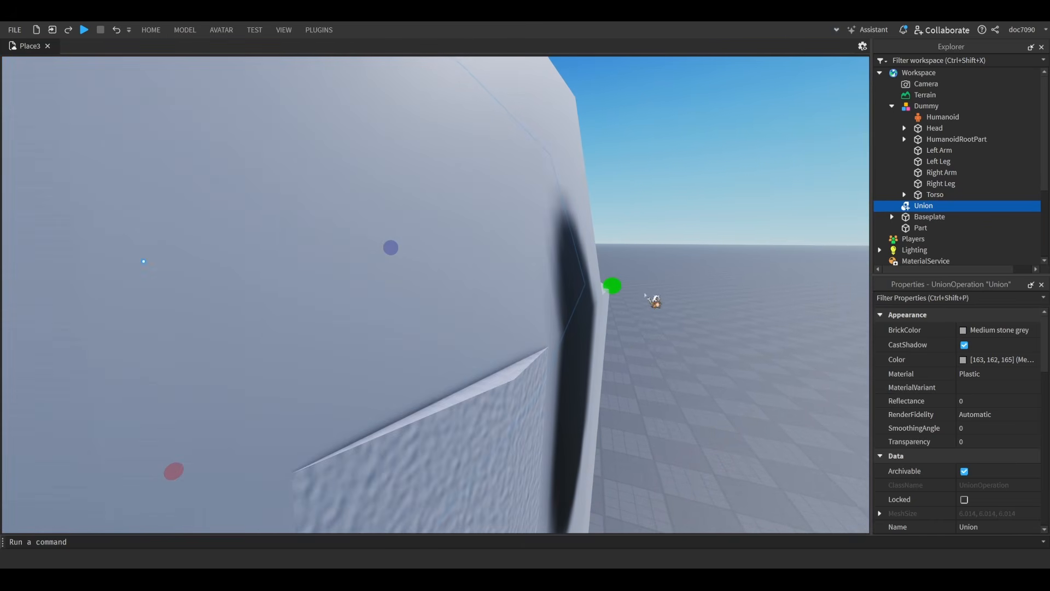
pyautogui.moveTo(627, 287); pyautogui.dragTo(631, 289, button='right')
pyautogui.press('d')
pyautogui.moveTo(669, 304); pyautogui.dragTo(698, 324)
pyautogui.press('d')
pyautogui.moveTo(698, 325); pyautogui.dragTo(698, 323, button='right')
pyautogui.press('w')
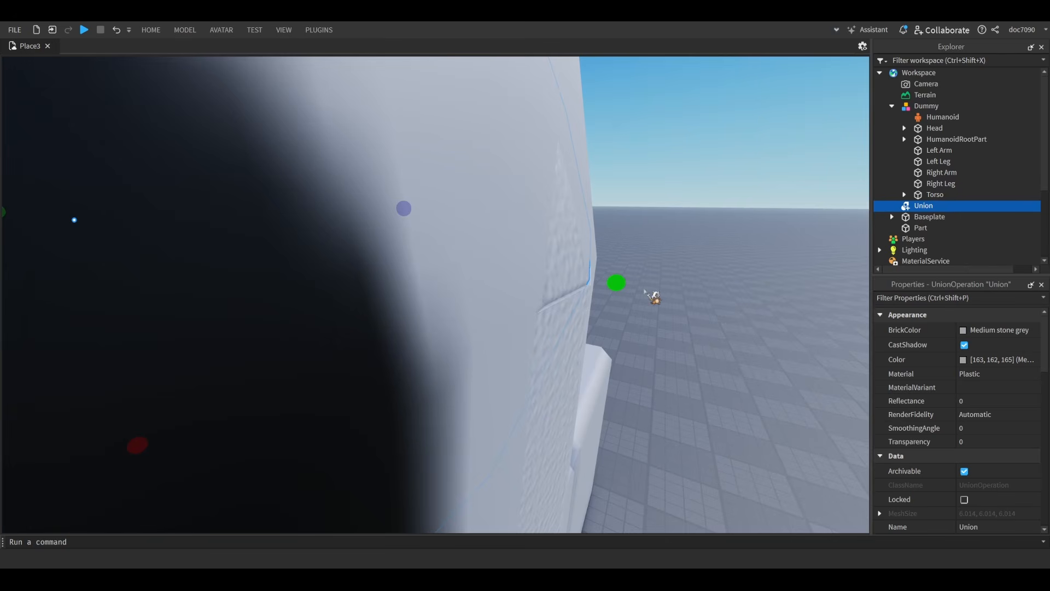
# - Try a small further adjustment of the ball union's depth at the face, then undo it
pyautogui.moveTo(632, 285); pyautogui.dragTo(631, 285)
pyautogui.moveTo(631, 285); pyautogui.dragTo(631, 286, button='right')
pyautogui.press('s')
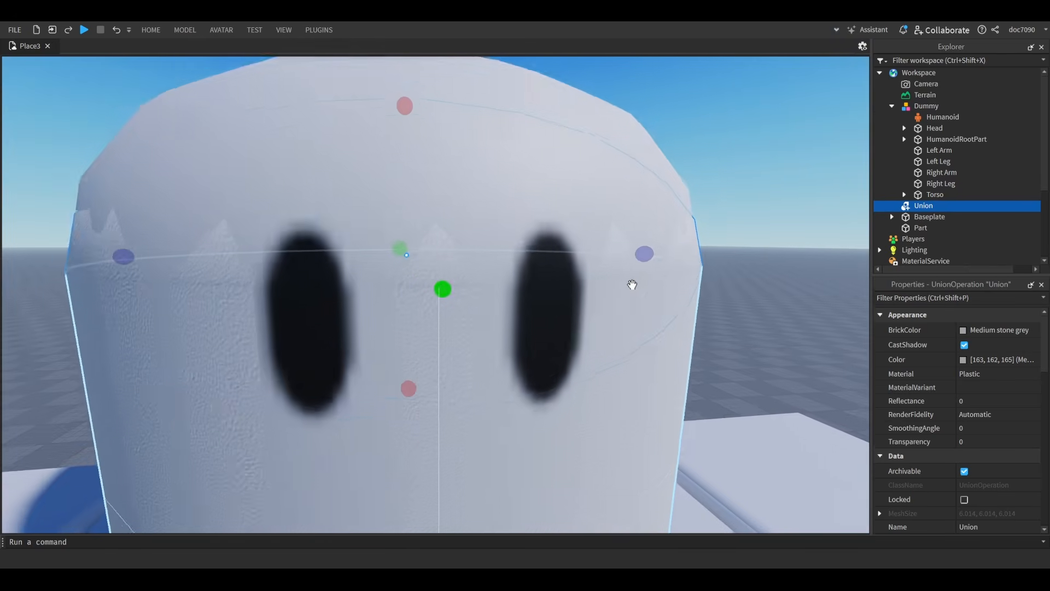
pyautogui.press('w')
pyautogui.press('a')
pyautogui.hotkey('ctrl', 'z')
# - Stretch the ball union's height until its dome rises slightly above the top of the Dummy's head
pyautogui.press('s')
pyautogui.press('d')
pyautogui.press('s')
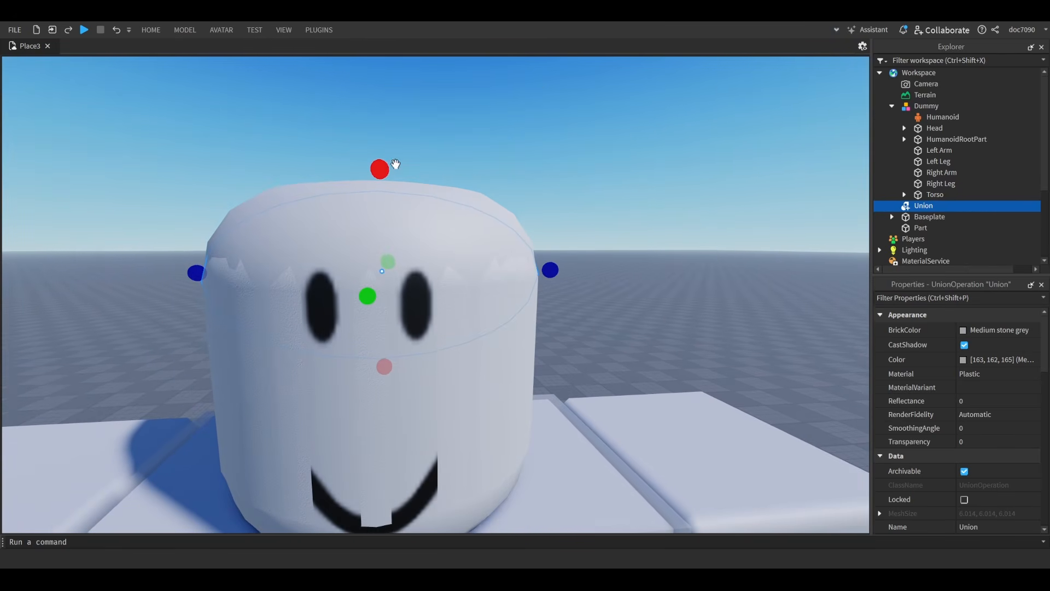
pyautogui.press('a')
pyautogui.press('e')
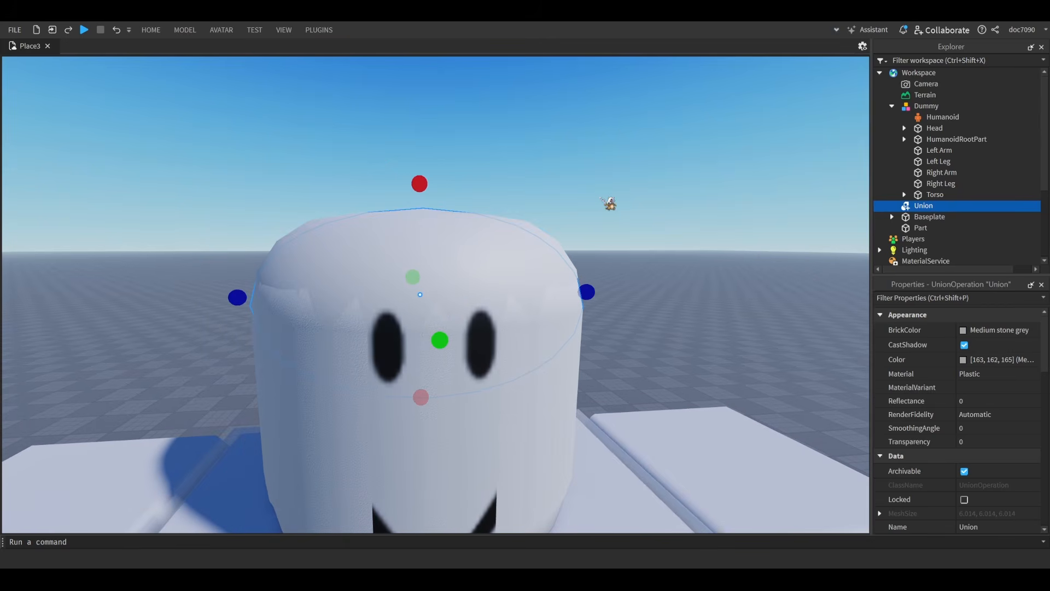
# - Make small adjustments to the ball union's size at the rear and side surfaces of the Dummy's head
pyautogui.press('w')
pyautogui.press('a')
pyautogui.moveTo(422, 298); pyautogui.dragTo(418, 300, button='right')
pyautogui.press('w')
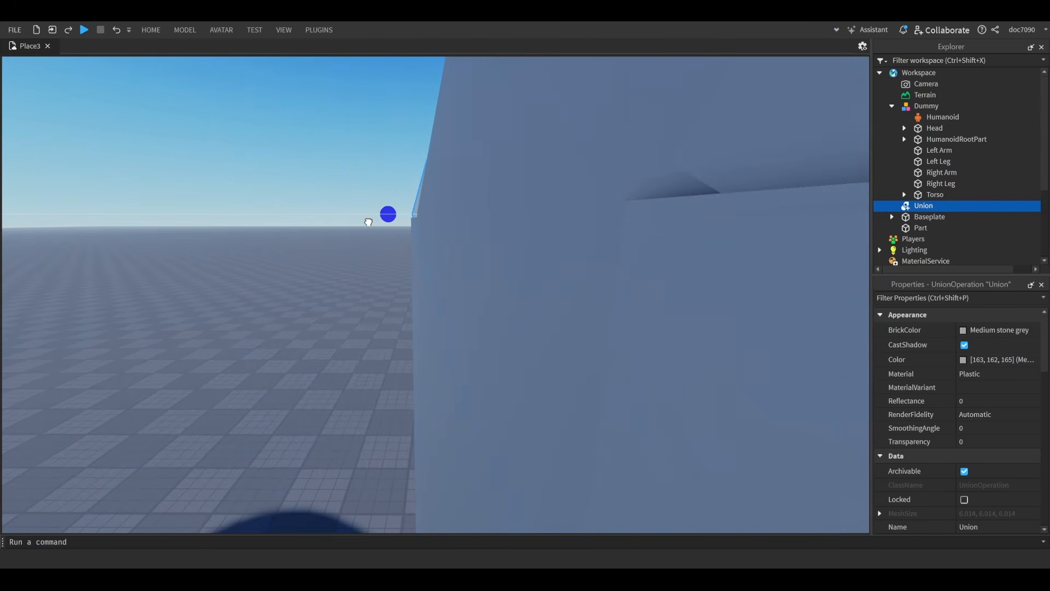
pyautogui.moveTo(369, 221); pyautogui.dragTo(369, 221)
pyautogui.scroll(-2, 669, 436)
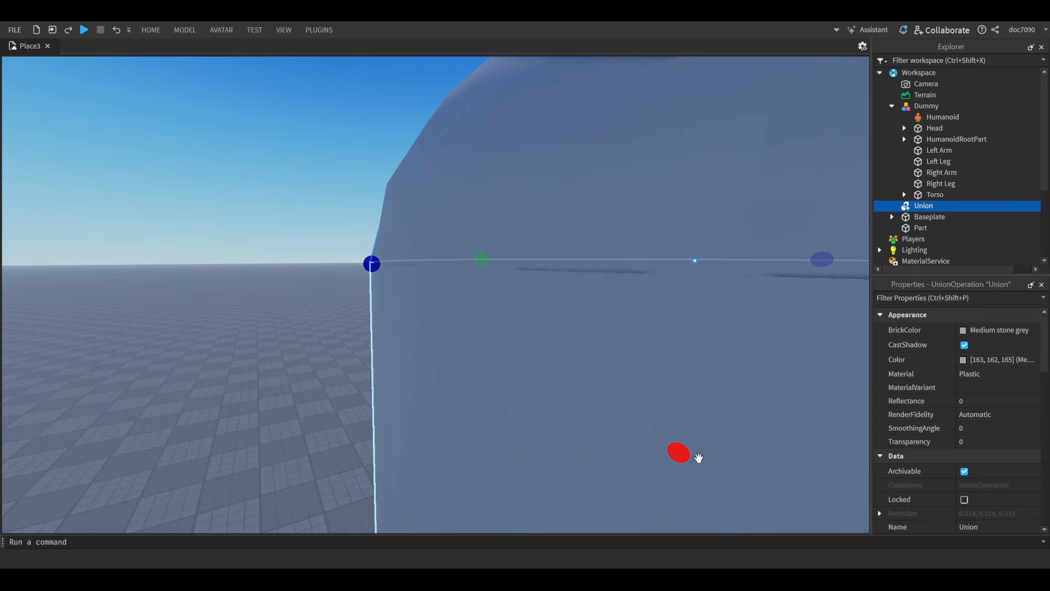
pyautogui.moveTo(699, 458); pyautogui.dragTo(696, 460)
pyautogui.scroll(-3, 696, 460)
pyautogui.moveTo(696, 460); pyautogui.dragTo(698, 459, button='right')
pyautogui.scroll(2, 856, 364)
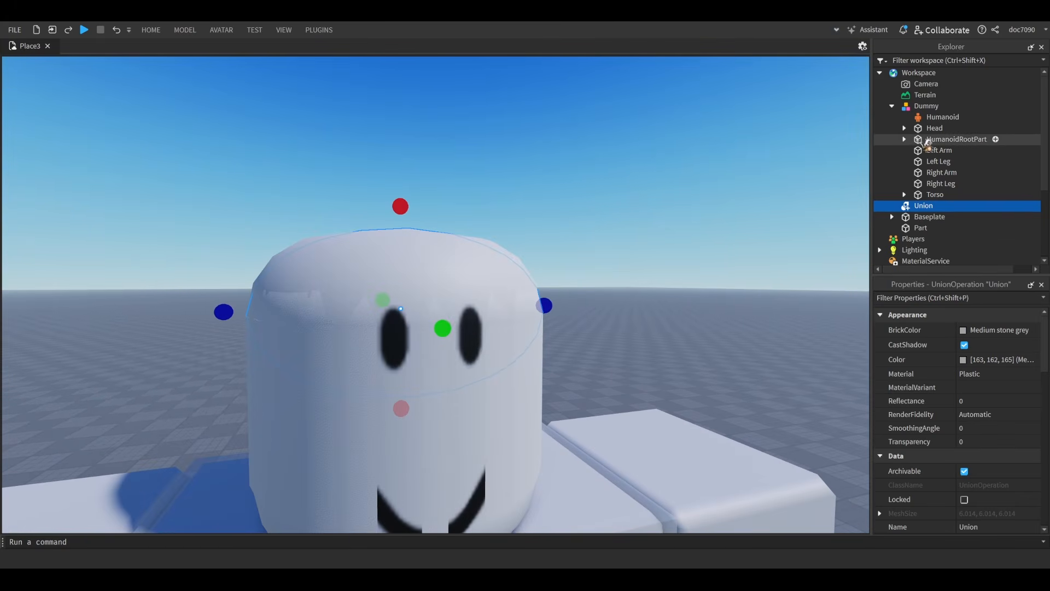
# - Delete the Face decal from the Dummy's Head and set the Head's transparency to 1
pyautogui.doubleClick(930, 129)
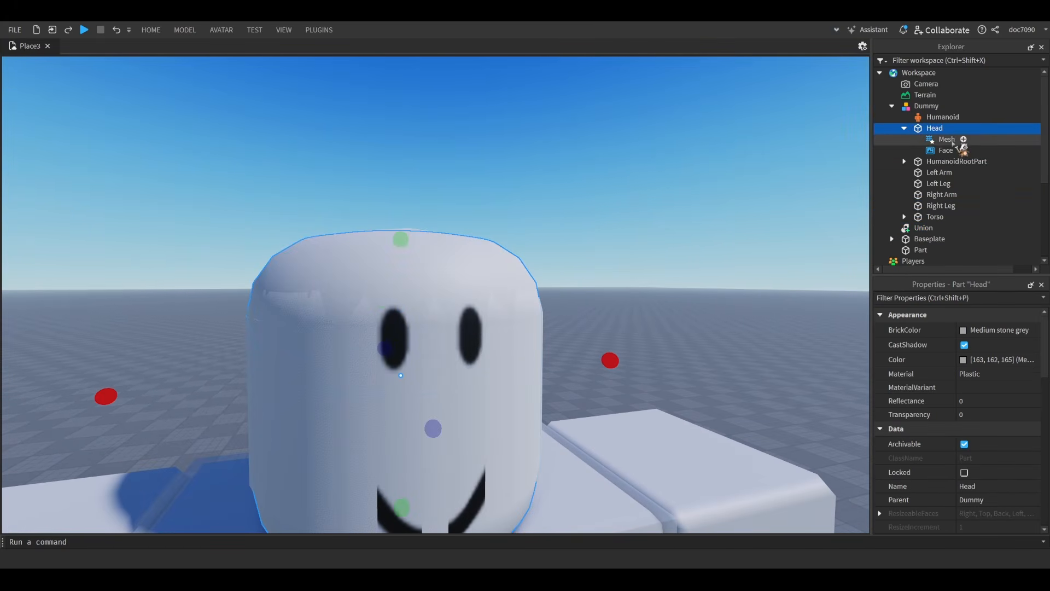
pyautogui.click(954, 150)
pyautogui.press('Delete')
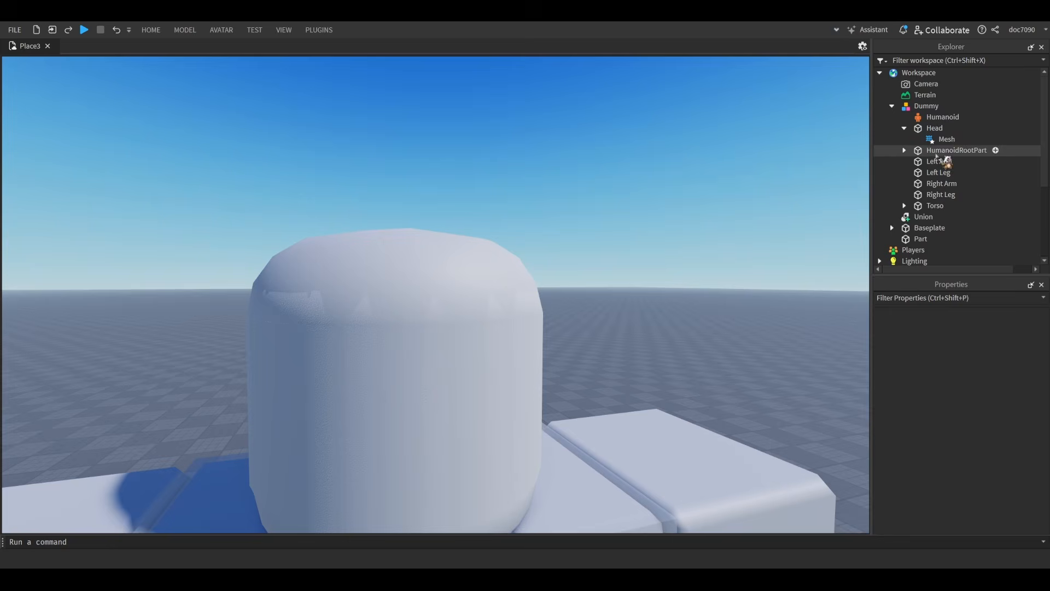
pyautogui.click(932, 129)
pyautogui.click(979, 414)
pyautogui.write('1')
pyautogui.moveTo(755, 308); pyautogui.dragTo(736, 317, button='right')
pyautogui.scroll(-4, 765, 263)
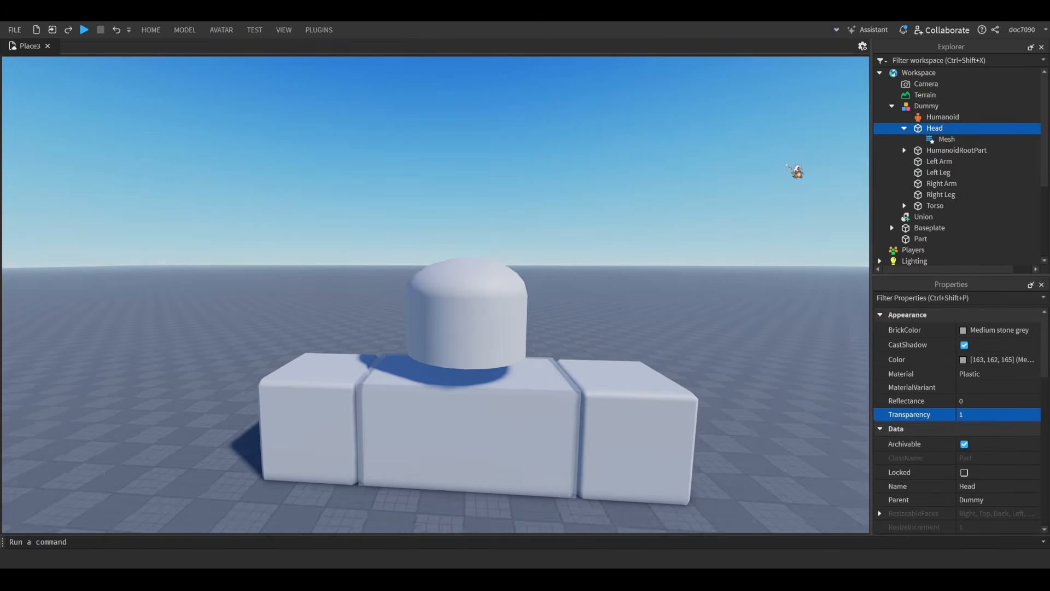
# - Duplicate the ball union and move the copy about 5.8 studs down to form the rounded base of the head
pyautogui.scroll(2, 782, 150)
pyautogui.moveTo(772, 137); pyautogui.dragTo(361, 307)
pyautogui.scroll(2, 427, 326)
pyautogui.moveTo(446, 333); pyautogui.dragTo(448, 330, button='right')
pyautogui.hotkey('ctrl', '2')
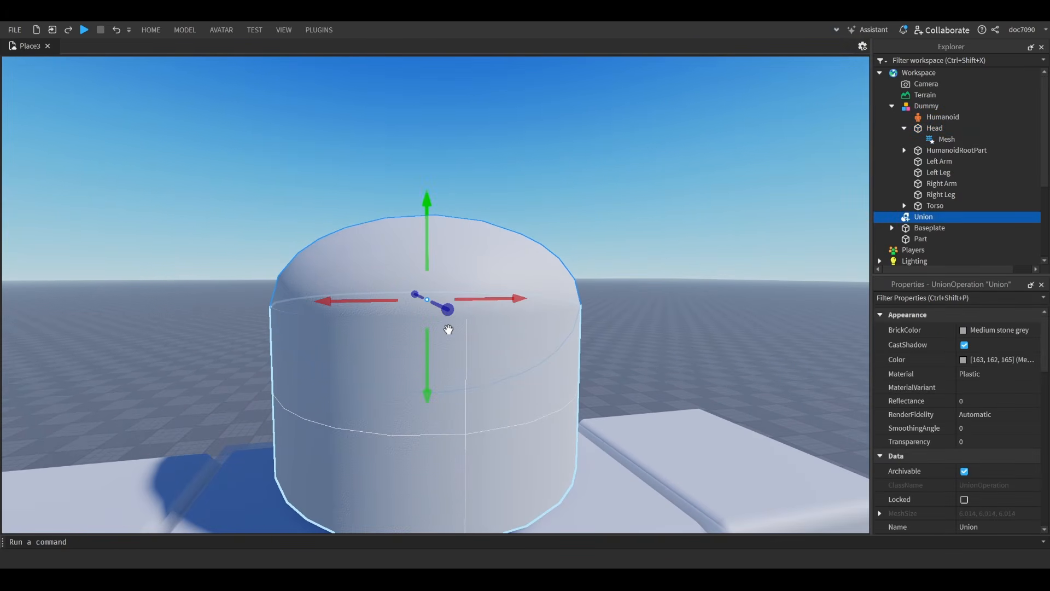
pyautogui.hotkey('ctrl', 'd')
pyautogui.moveTo(436, 361)
pyautogui.mouseDown()
pyautogui.moveTo(426, 359)
pyautogui.moveTo(426, 375)
pyautogui.moveTo(427, 345)
pyautogui.mouseUp()
# - Nudge the lower ball union about 0.2 studs further down to close the ledge beneath the cylinder
pyautogui.scroll(2, 450, 298)
pyautogui.moveTo(450, 298); pyautogui.dragTo(450, 298, button='right')
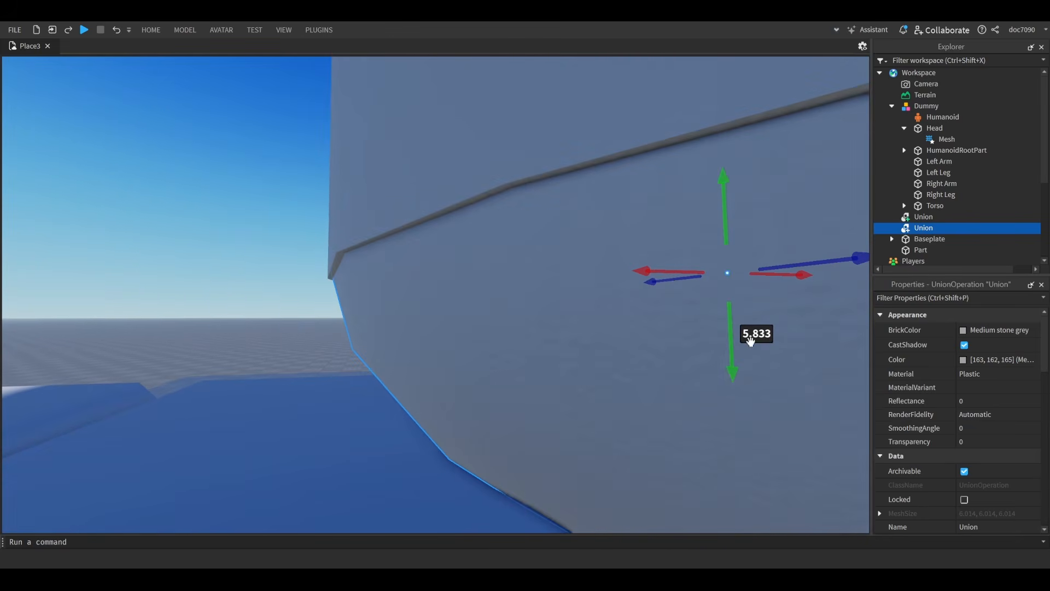
pyautogui.moveTo(736, 340); pyautogui.dragTo(751, 355)
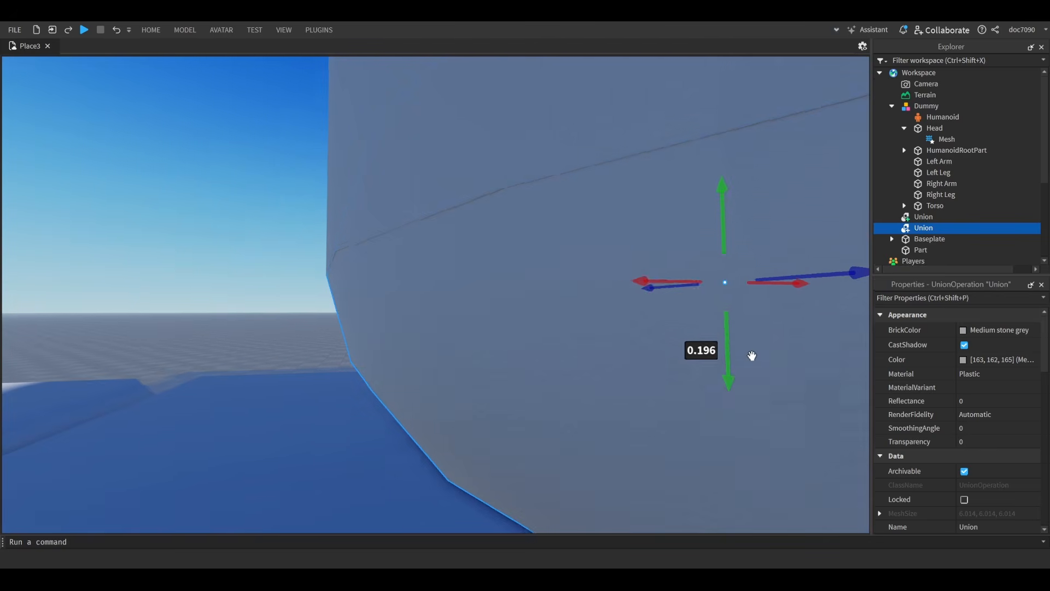
pyautogui.scroll(-2, 751, 356)
pyautogui.moveTo(751, 355); pyautogui.dragTo(751, 356, button='right')
pyautogui.scroll(2, 751, 355)
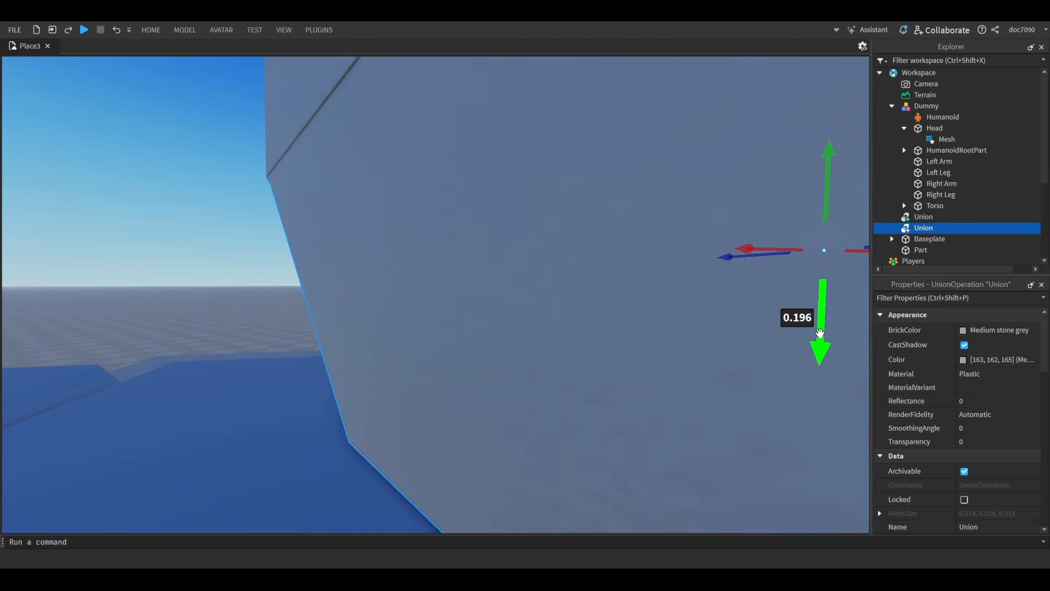
pyautogui.moveTo(820, 333); pyautogui.dragTo(820, 334)
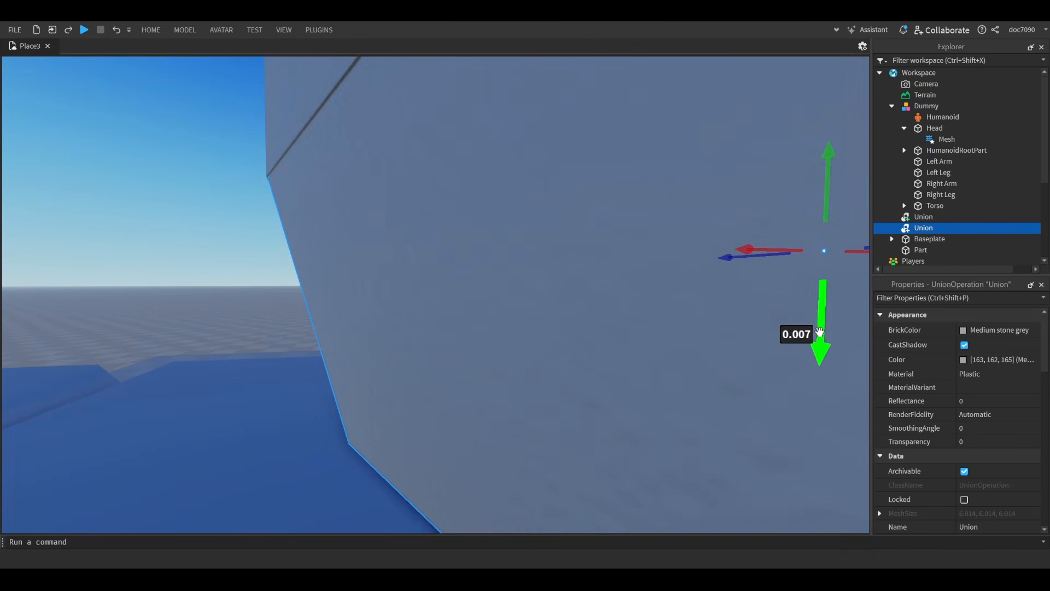
# - Resize the lower ball union slightly so its edge lines up with the cylinder's wall
pyautogui.hotkey('ctrl', '3')
pyautogui.moveTo(265, 243); pyautogui.dragTo(265, 248)
pyautogui.moveTo(265, 248)
pyautogui.mouseDown(button='right')
pyautogui.moveTo(275, 257)
pyautogui.moveTo(267, 249)
pyautogui.mouseUp(button='right')
pyautogui.press('s')
# - Resize the upper ball union slightly at the rear so its edge lines up with the cylinder's wall
pyautogui.scroll(2, 266, 248)
pyautogui.click(423, 207)
pyautogui.scroll(-4, 414, 175)
pyautogui.moveTo(261, 140); pyautogui.dragTo(578, 337)
pyautogui.scroll(10, 417, 300)
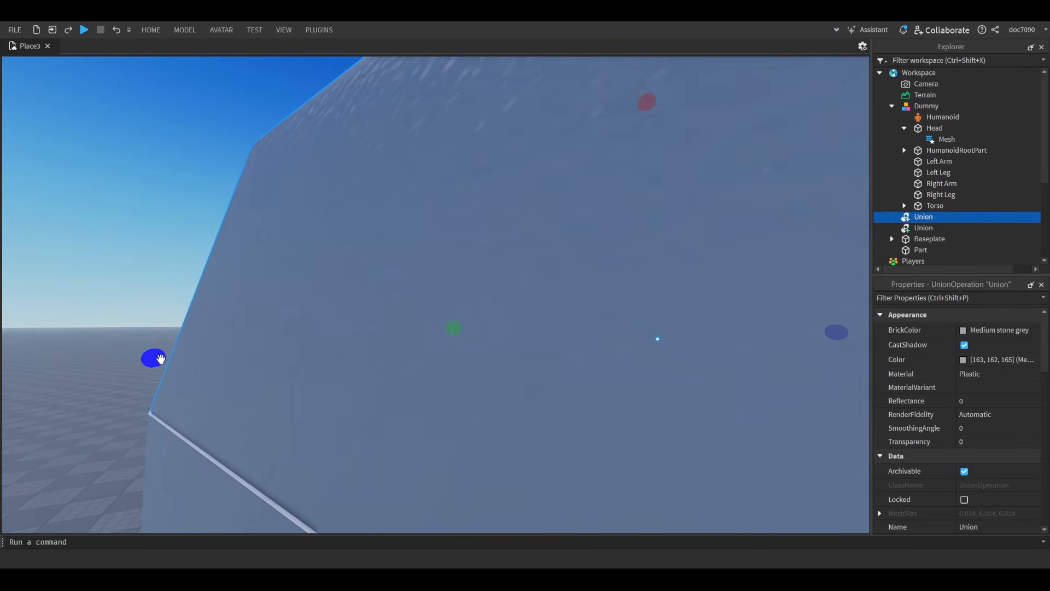
pyautogui.moveTo(160, 358); pyautogui.dragTo(156, 362)
pyautogui.scroll(-8, 165, 375)
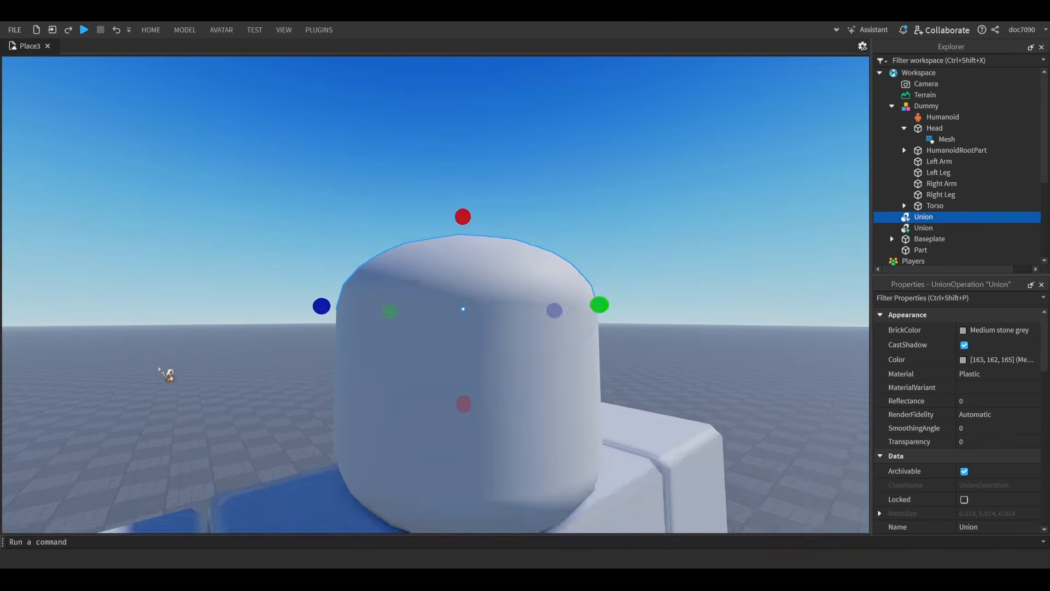
# - Examine the assembled head from several distances and check the hidden Head part inside the Dummy
pyautogui.scroll(-5, 159, 369)
pyautogui.click(612, 186)
pyautogui.scroll(4, 617, 190)
pyautogui.moveTo(869, 244); pyautogui.dragTo(869, 244, button='right')
pyautogui.scroll(-4, 698, 150)
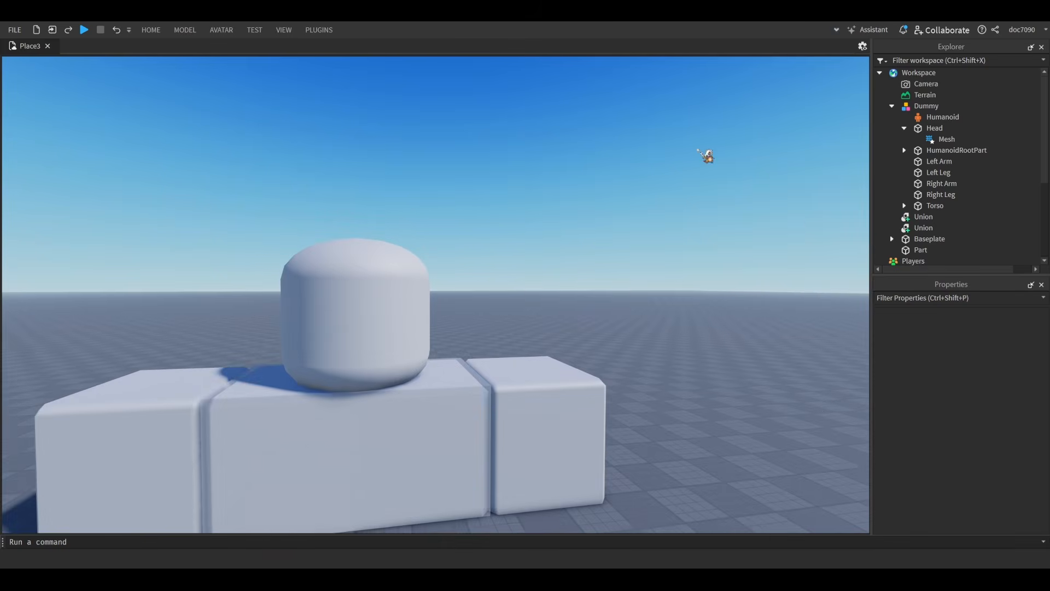
pyautogui.scroll(-3, 781, 462)
pyautogui.scroll(4, 826, 356)
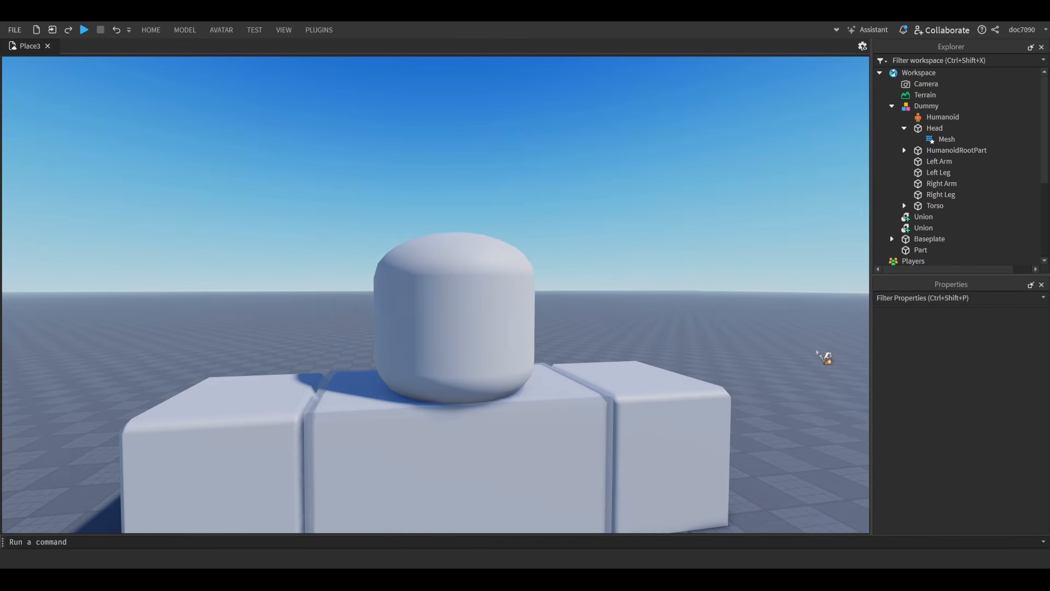
pyautogui.click(941, 129)
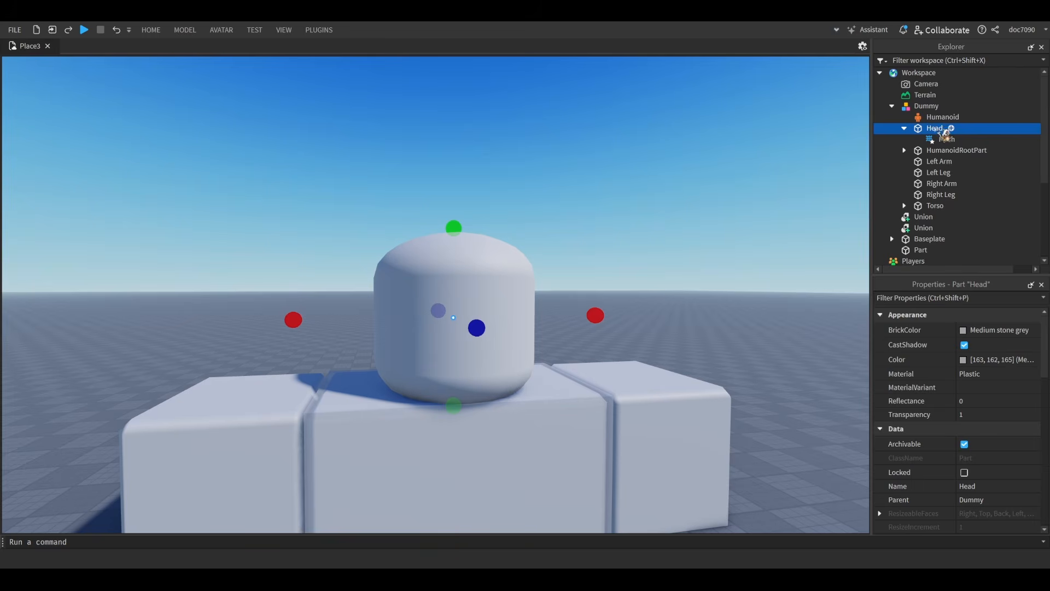
pyautogui.click(705, 168)
pyautogui.scroll(-3, 570, 206)
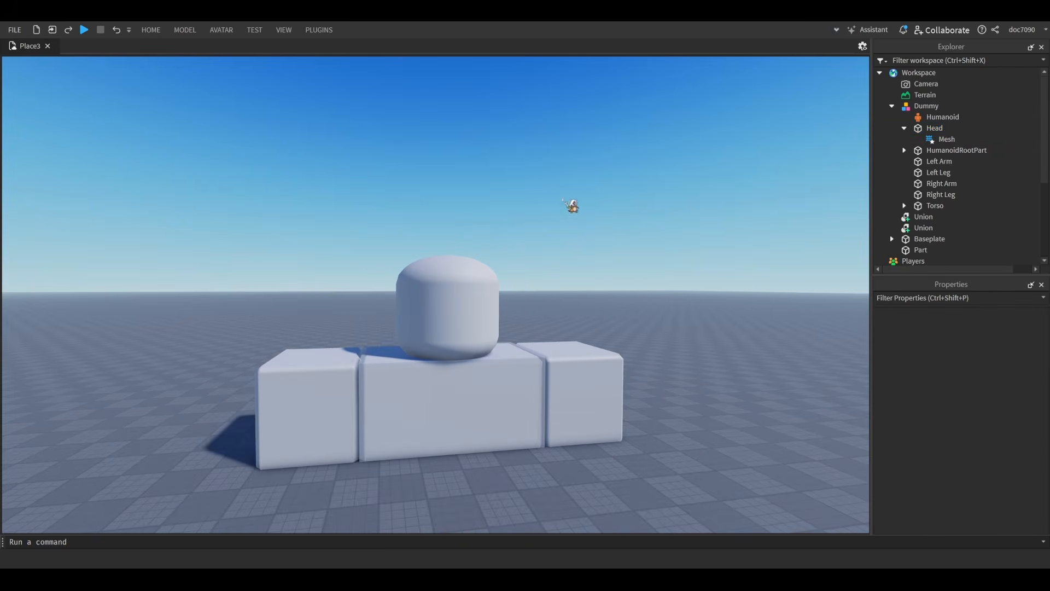
pyautogui.scroll(5, 682, 145)
pyautogui.scroll(-4, 684, 126)
# - Union both ball unions and the cylinder part into one solid head shape
pyautogui.moveTo(640, 97); pyautogui.dragTo(230, 419)
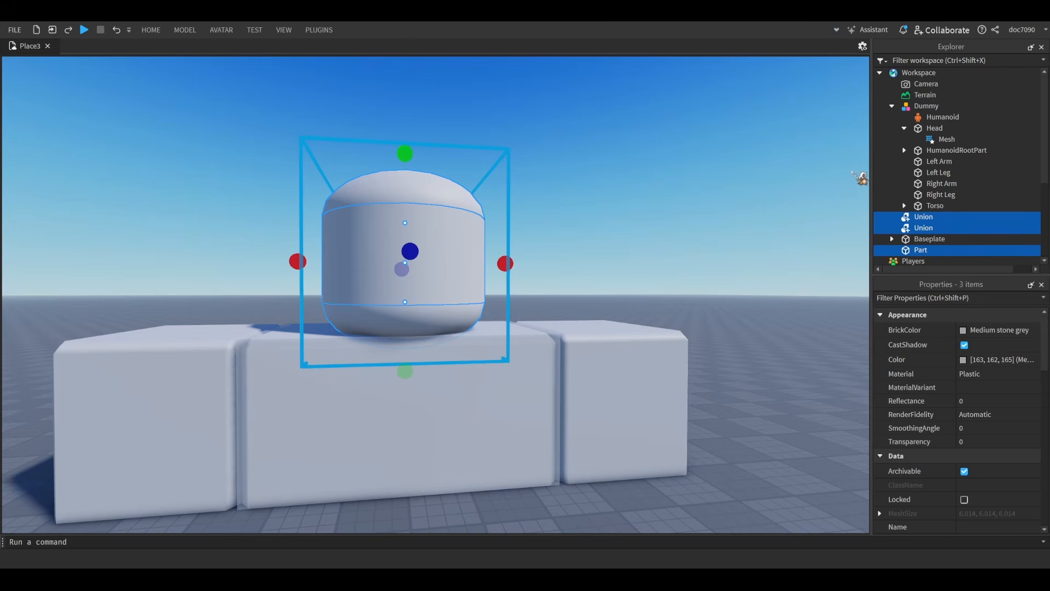
pyautogui.hotkey('ctrl', 'shift', 'g')
pyautogui.scroll(-3, 684, 202)
pyautogui.click(652, 207)
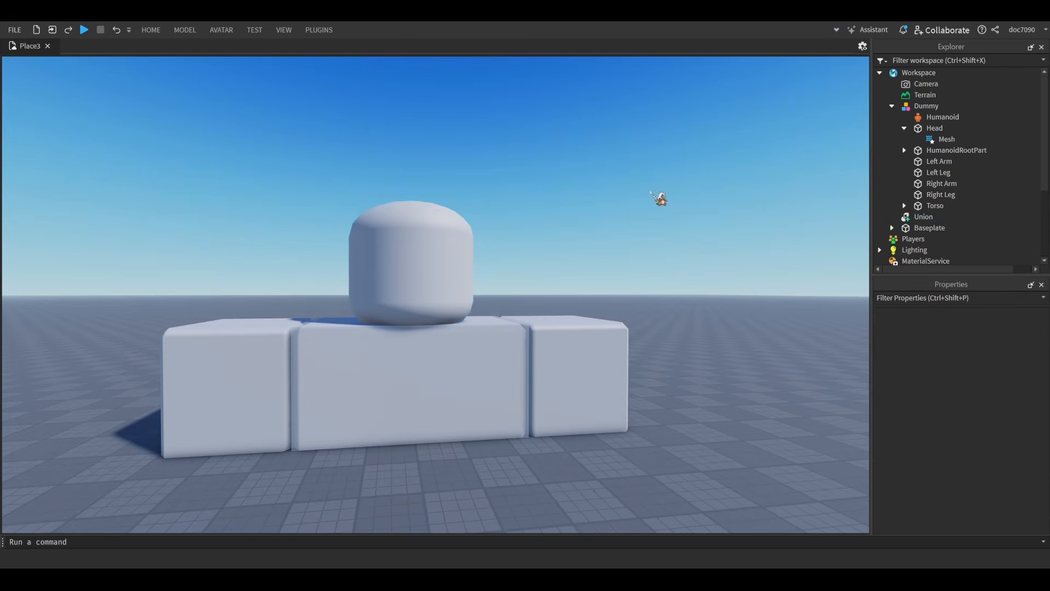
pyautogui.scroll(3, 594, 172)
pyautogui.scroll(-2, 593, 172)
pyautogui.moveTo(368, 90); pyautogui.dragTo(581, 146, button='right')
pyautogui.scroll(-3, 580, 146)
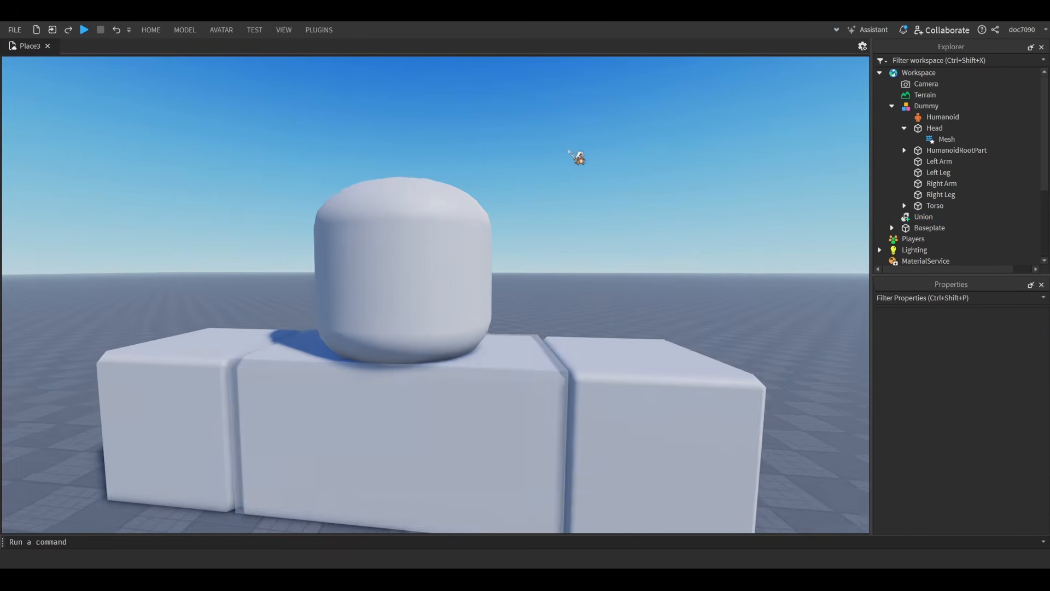
# - Insert a block part beside the Dummy's head and stretch it into a tall, wide panel
pyautogui.press('w')
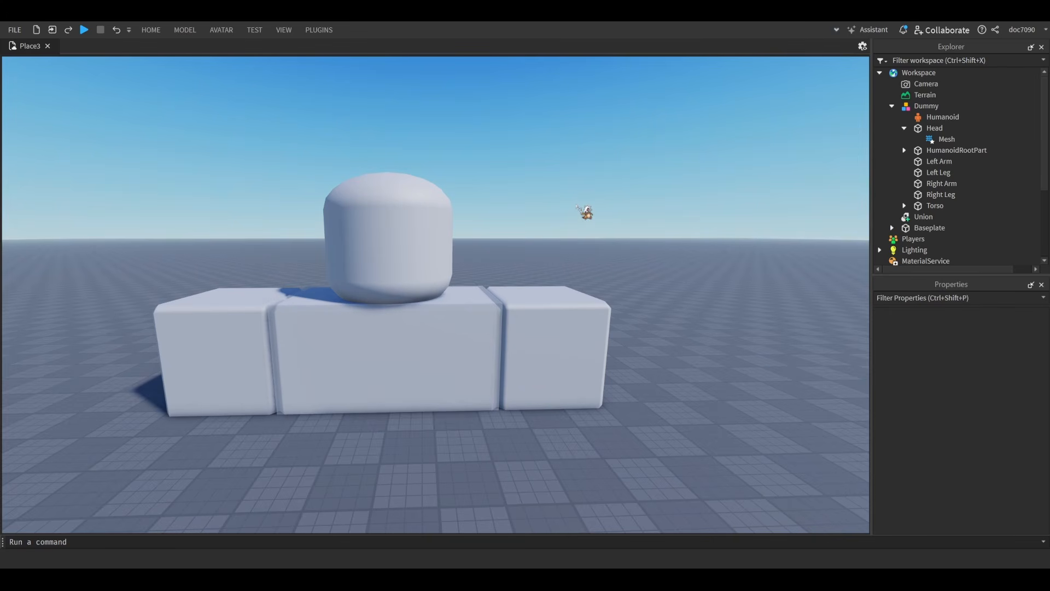
pyautogui.press('w')
pyautogui.press('d')
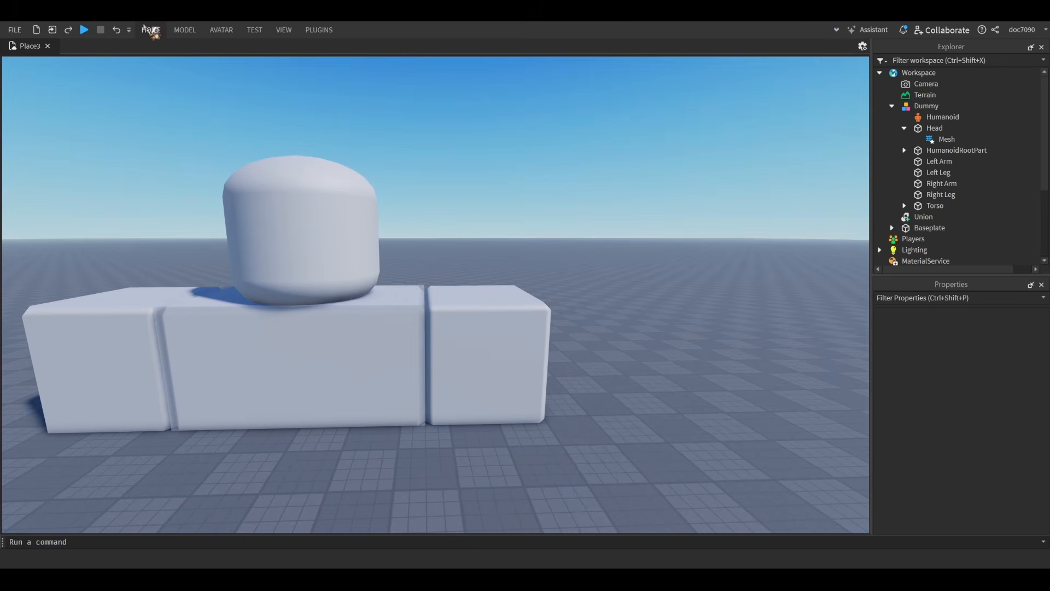
pyautogui.click(354, 97)
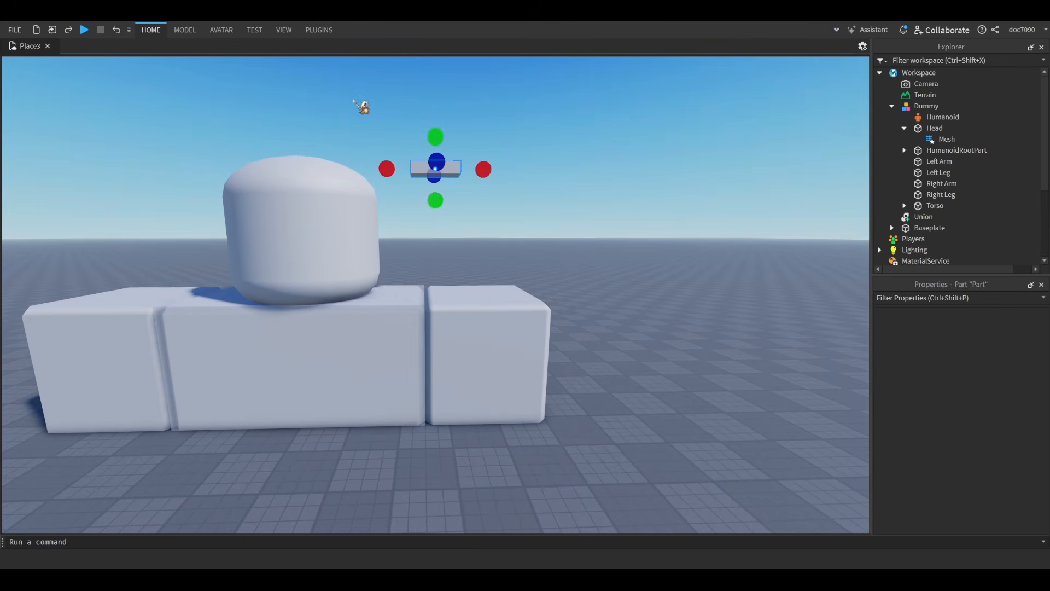
pyautogui.moveTo(466, 158); pyautogui.dragTo(467, 171, button='right')
pyautogui.press('w')
pyautogui.press('e')
pyautogui.moveTo(439, 176); pyautogui.dragTo(442, 342)
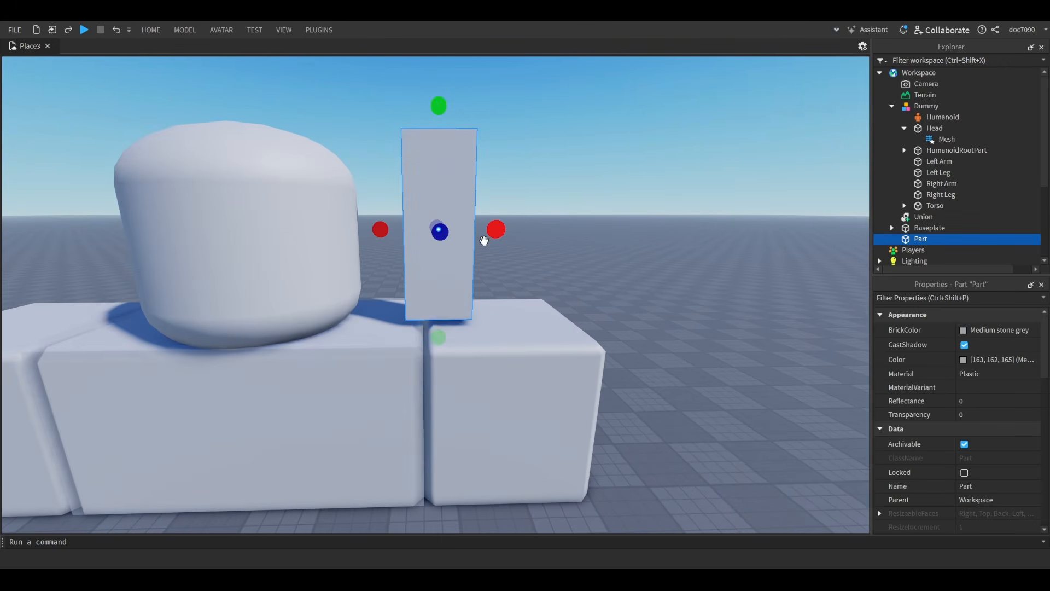
pyautogui.press('d')
pyautogui.moveTo(495, 232); pyautogui.dragTo(607, 238)
pyautogui.press('s')
# - Move the panel clear of the Dummy's outer arm and extend it downward into a roughly square shape
pyautogui.hotkey('ctrl', '2')
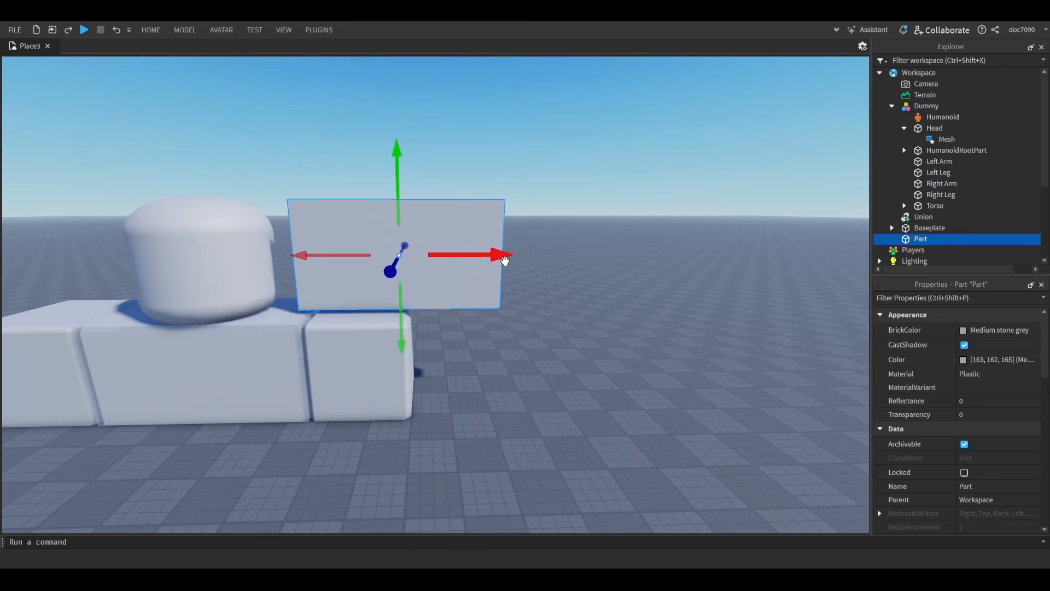
pyautogui.moveTo(503, 257); pyautogui.dragTo(613, 279)
pyautogui.hotkey('ctrl', '3')
pyautogui.moveTo(506, 327); pyautogui.dragTo(507, 392)
pyautogui.press('s')
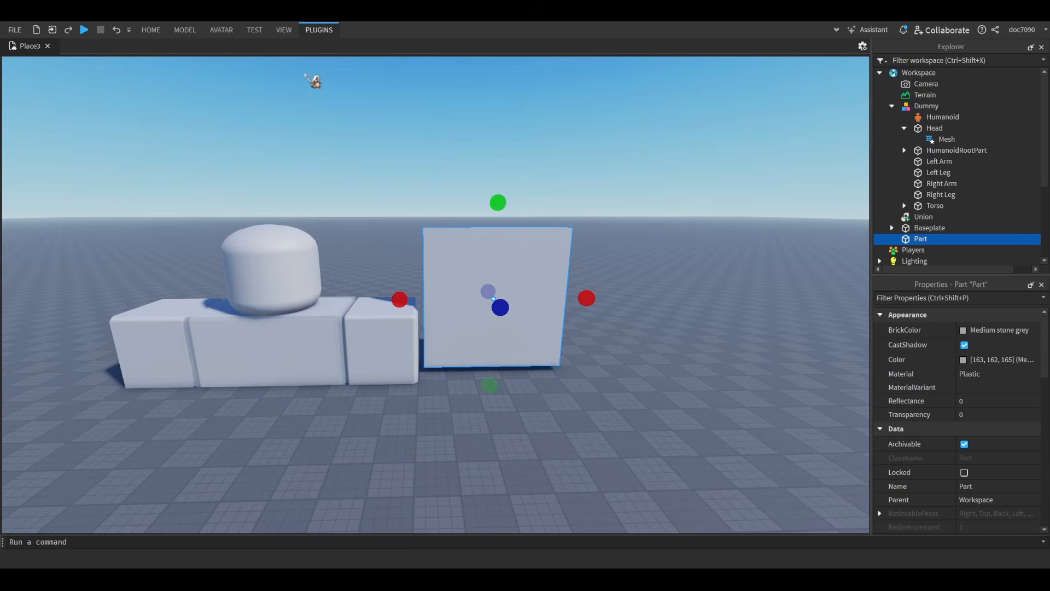
# - Import the 736 × 981 character picture with the Local File Importer and apply it to the panel's front face
pyautogui.click(533, 187)
pyautogui.press('w')
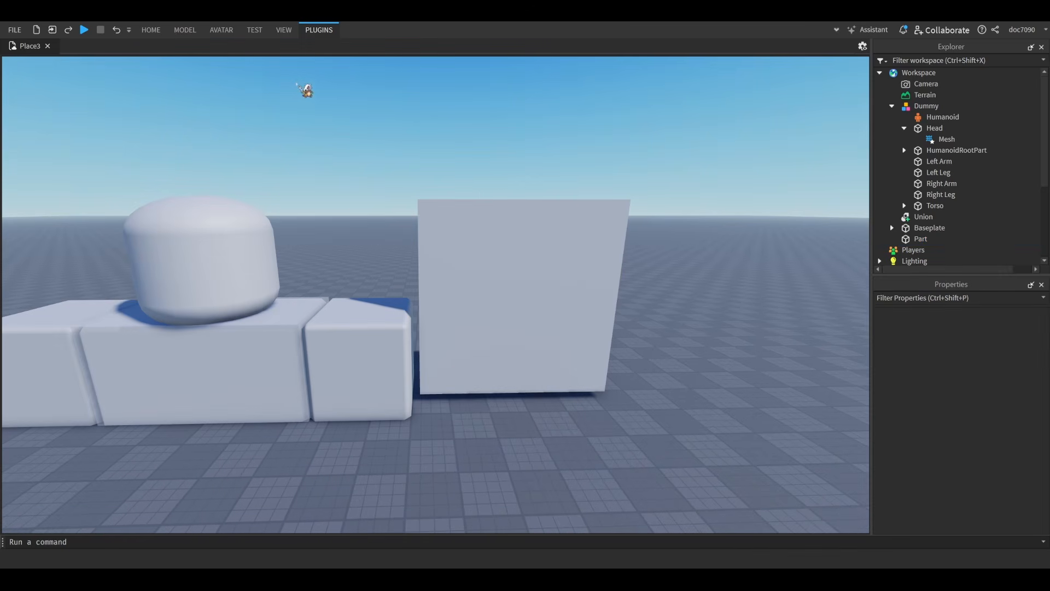
pyautogui.click(297, 84)
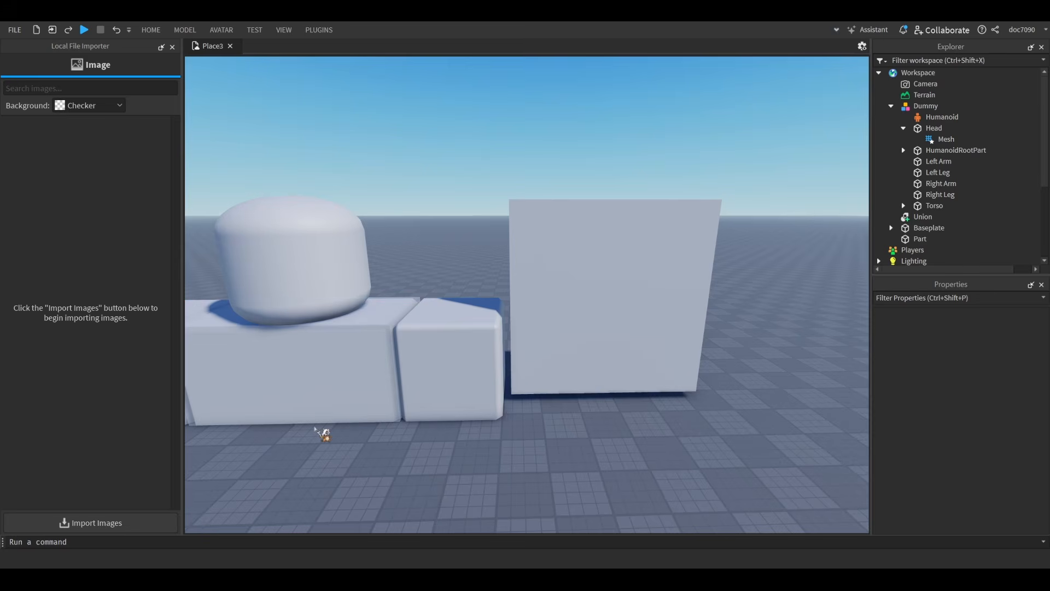
pyautogui.click(162, 516)
pyautogui.moveTo(416, 117); pyautogui.dragTo(653, 353)
# - Extend the picture panel downward to a more upright format, close the Local File Importer and deselect the panel
pyautogui.click(655, 309)
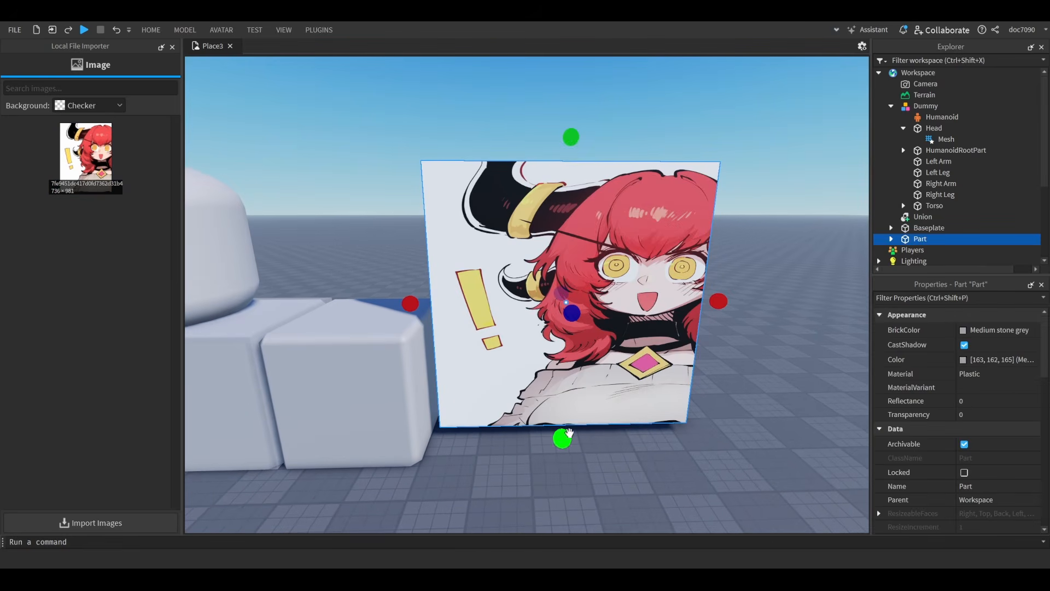
pyautogui.moveTo(563, 437); pyautogui.dragTo(561, 479)
pyautogui.press('s')
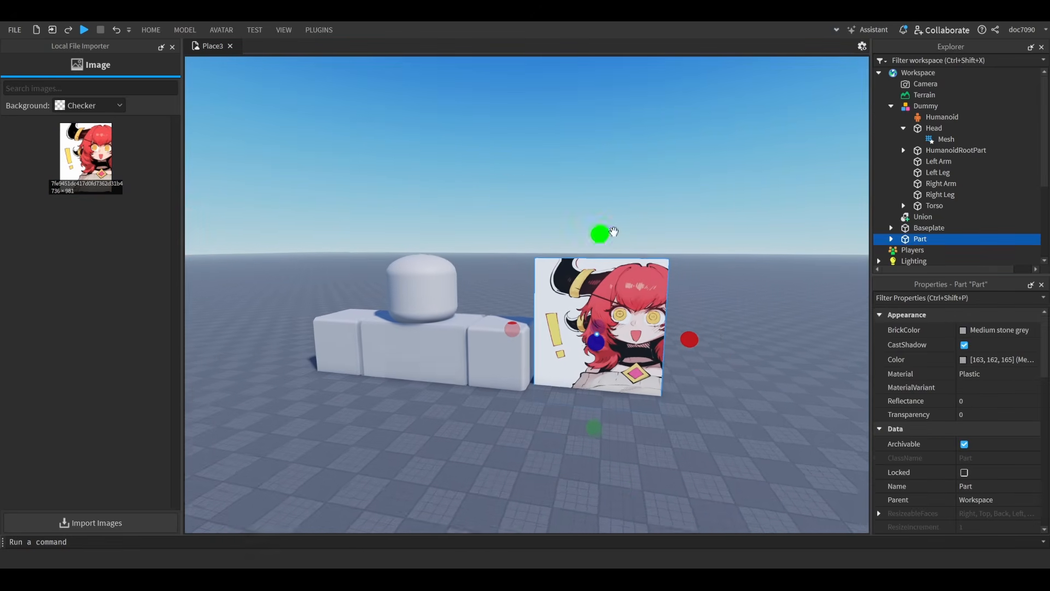
pyautogui.press('w')
pyautogui.press('d')
pyautogui.click(173, 48)
pyautogui.press('s')
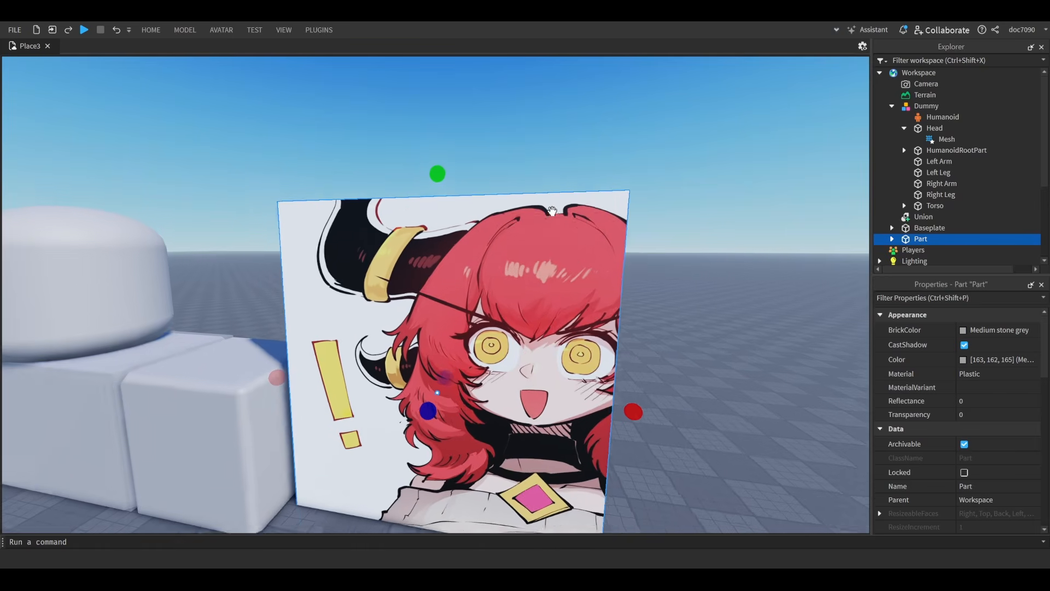
pyautogui.click(668, 142)
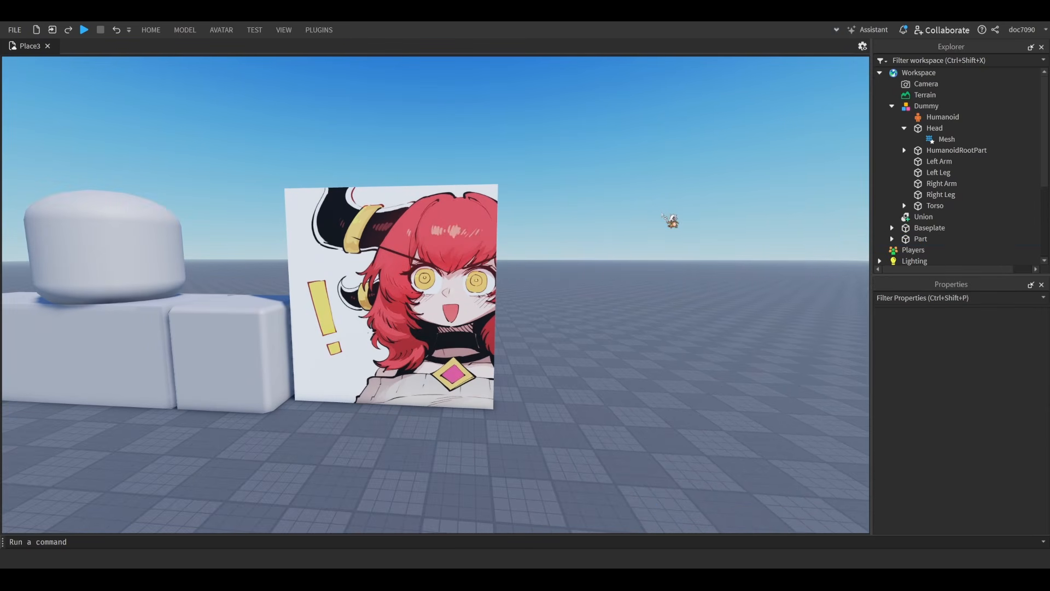
# - Stretch the picture panel slightly taller at its upper edge and deselect it
pyautogui.press('w')
pyautogui.click(415, 218)
pyautogui.press('s')
pyautogui.moveTo(383, 156); pyautogui.dragTo(387, 137)
pyautogui.press('w')
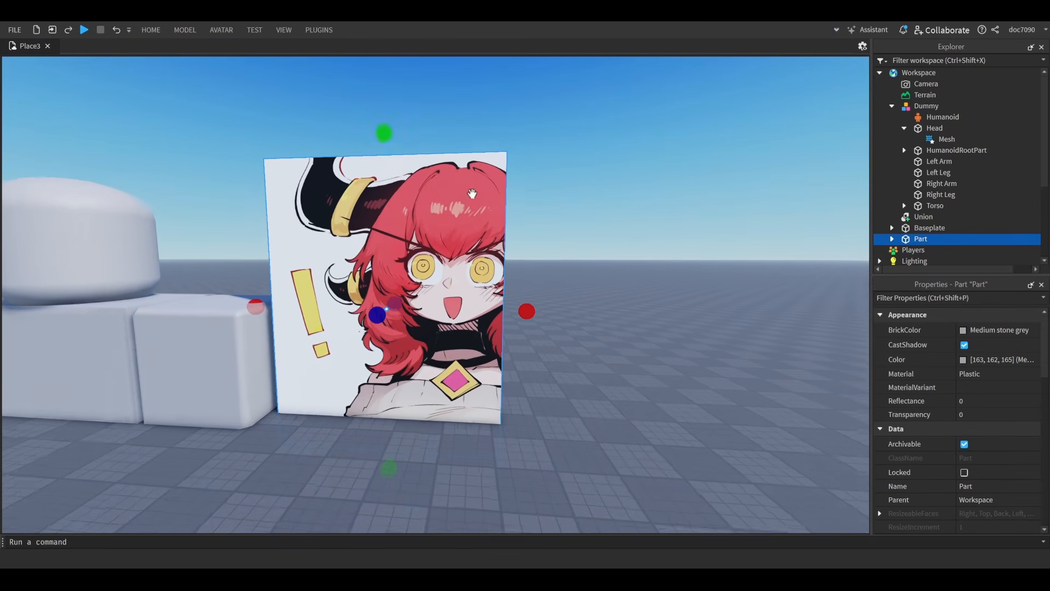
pyautogui.press('w')
pyautogui.press('s')
pyautogui.press('a')
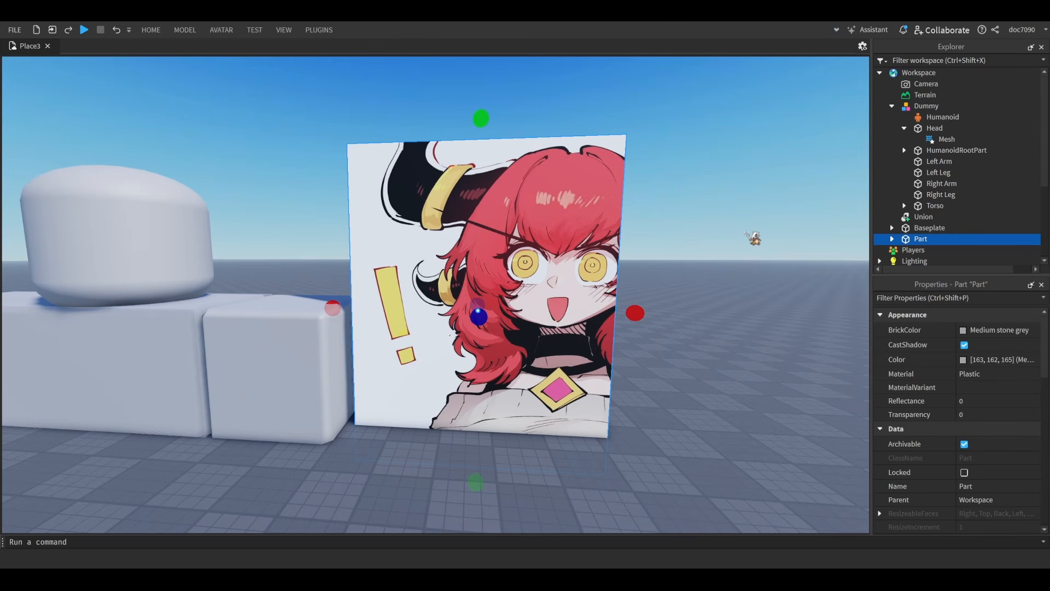
pyautogui.click(754, 238)
pyautogui.press('s')
pyautogui.press('d')
pyautogui.press('w')
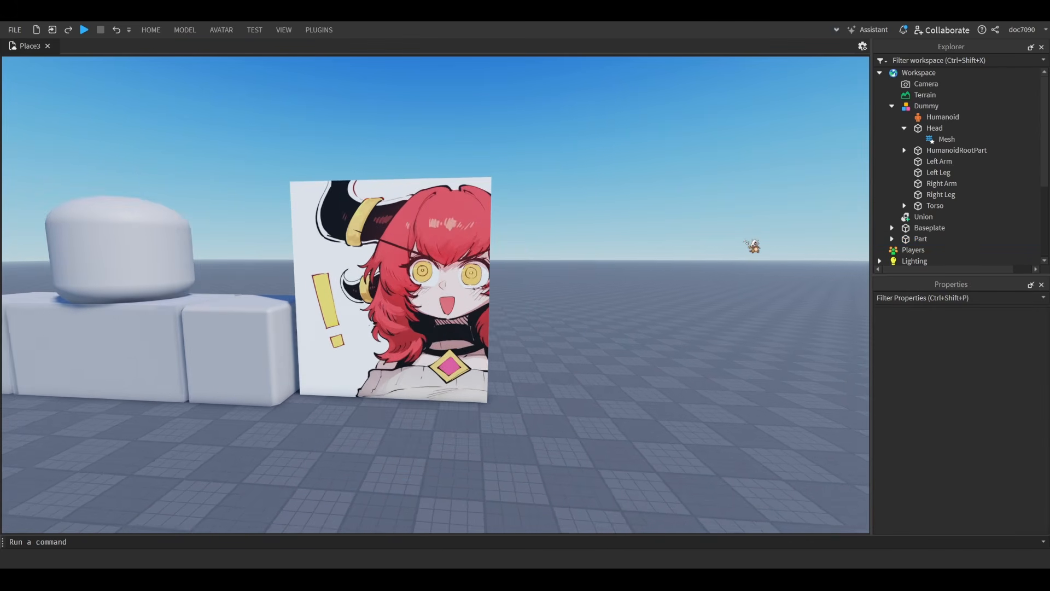
# - Place a new cylinder part on the reference picture beside the upper horn's gold band and convert it into a union
pyautogui.press('w')
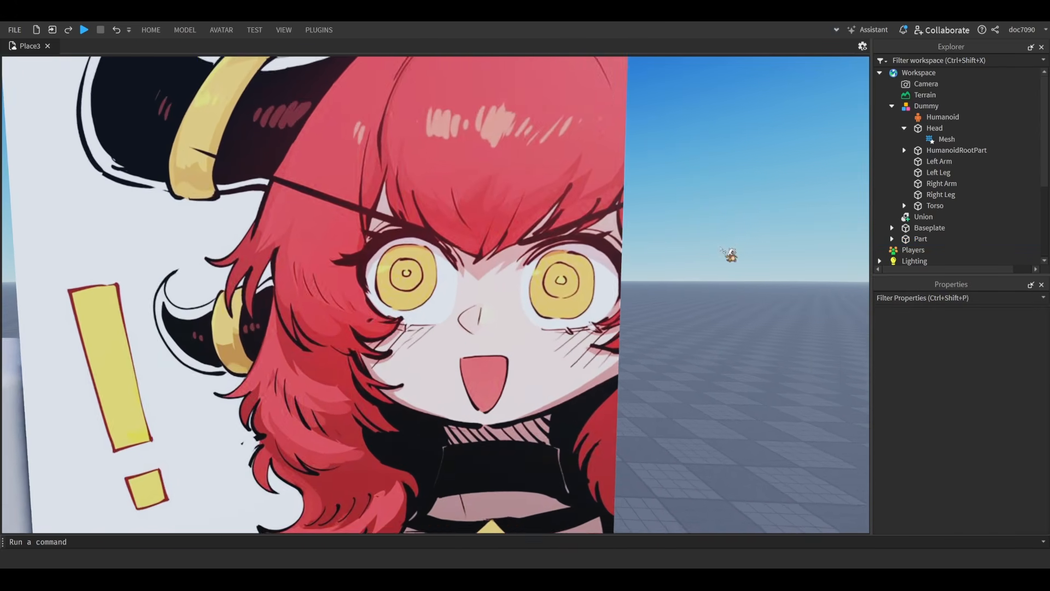
pyautogui.press('s')
pyautogui.press('a')
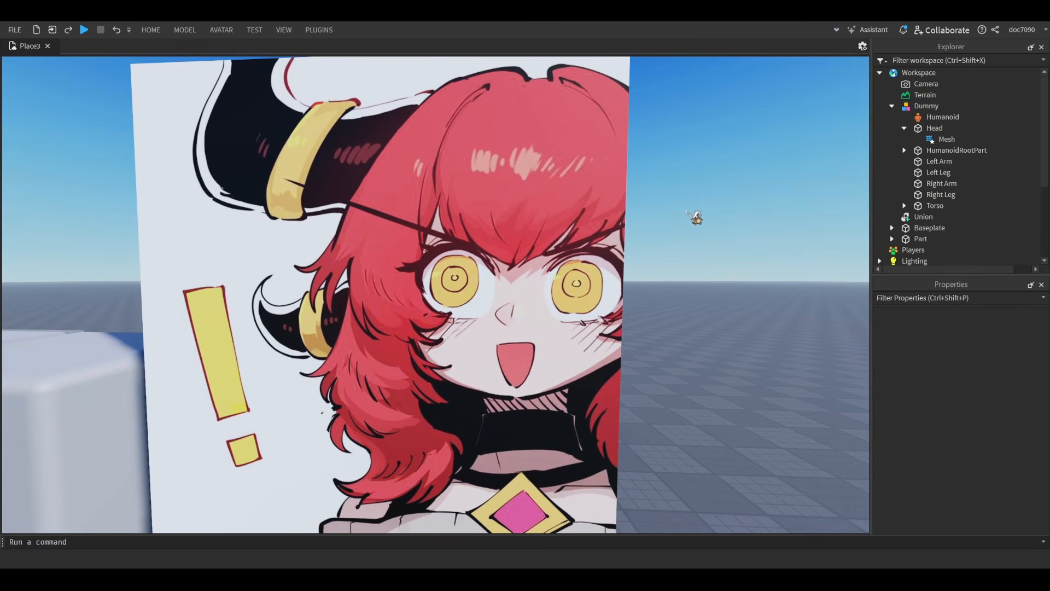
pyautogui.press('s')
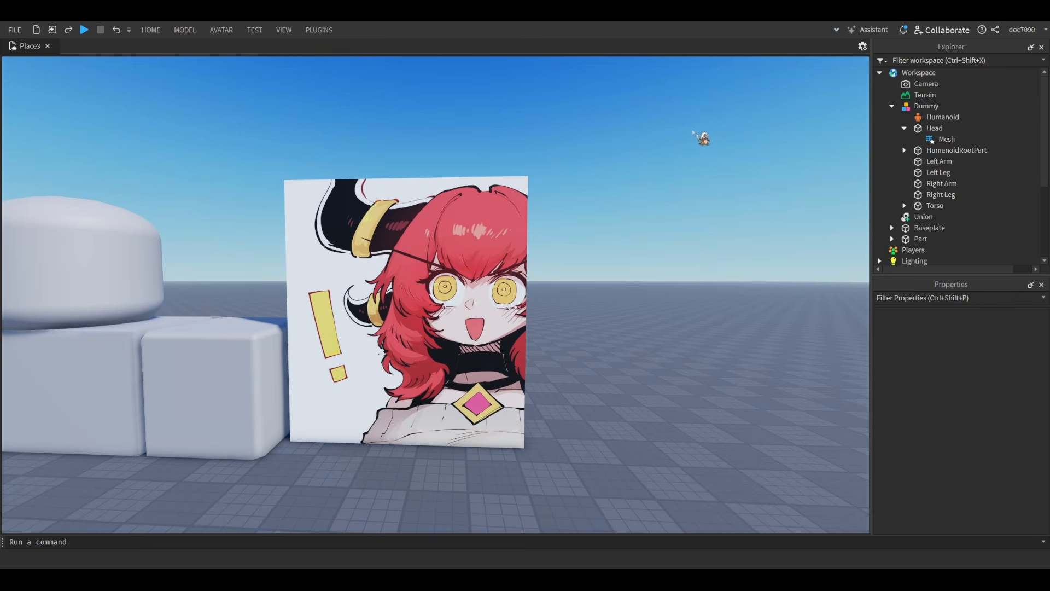
pyautogui.press('w')
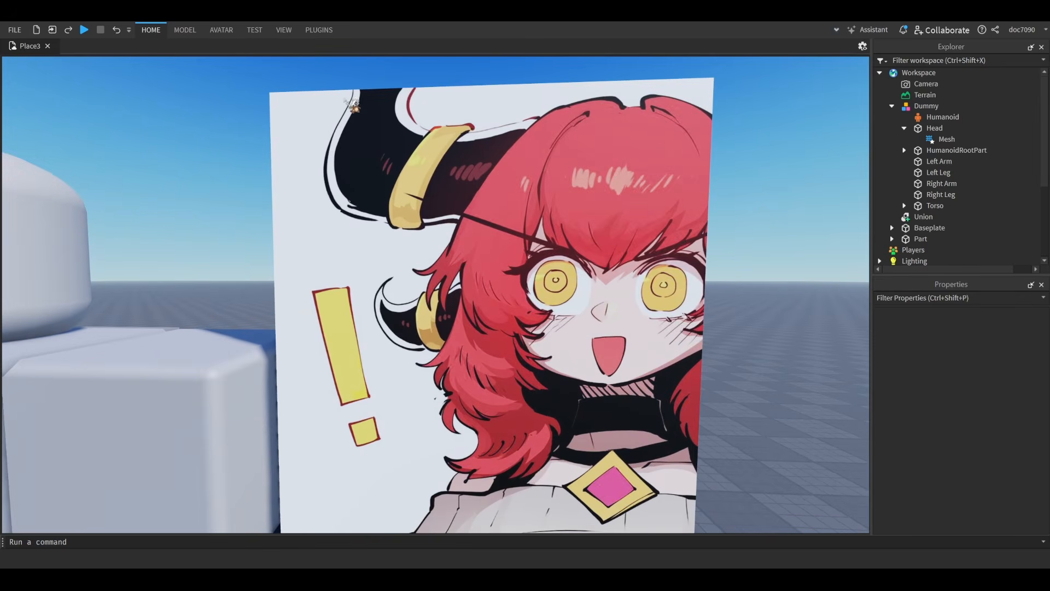
pyautogui.press('s')
pyautogui.moveTo(628, 157); pyautogui.dragTo(628, 157, button='right')
pyautogui.hotkey('ctrl', 't')
pyautogui.click(639, 149)
pyautogui.press('w')
pyautogui.moveTo(441, 258); pyautogui.dragTo(467, 298)
pyautogui.scroll(5, 467, 298)
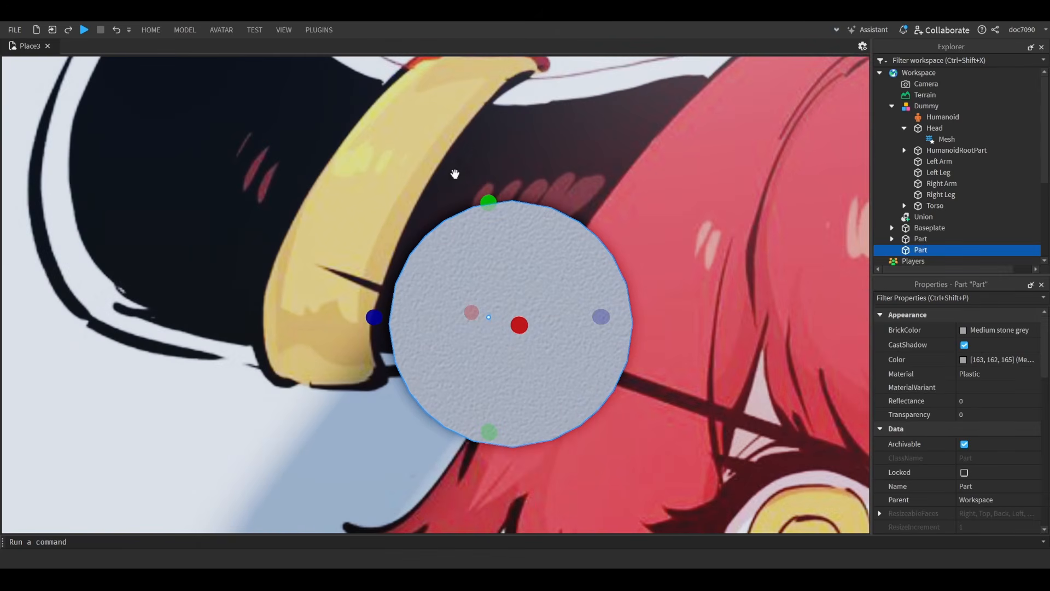
pyautogui.scroll(-8, 643, 263)
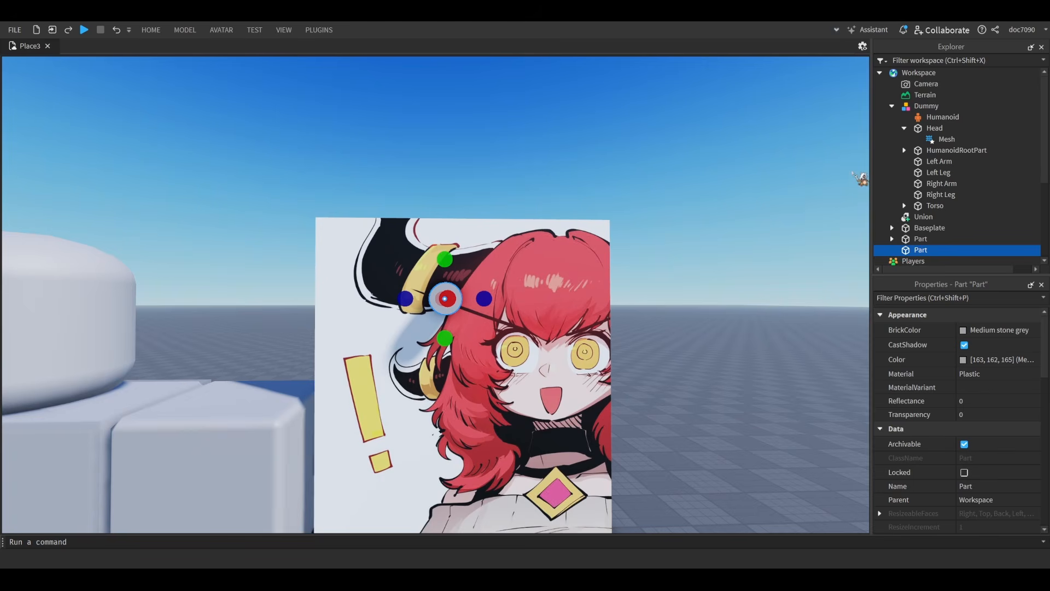
pyautogui.hotkey('ctrl', 'shift', 'g')
pyautogui.scroll(6, 701, 260)
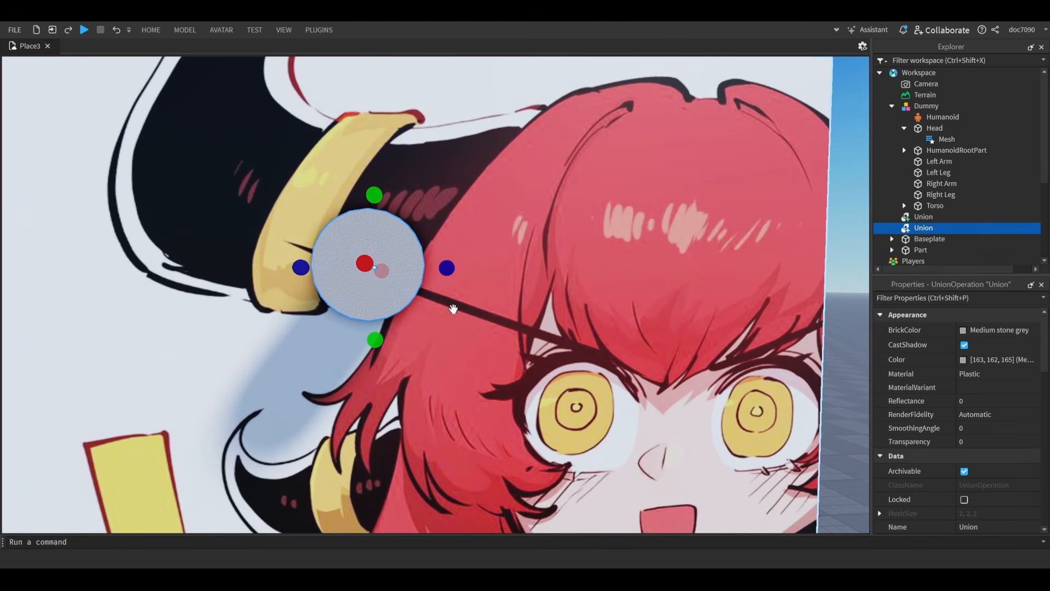
# - Move the cylinder union across the picture and down over the eye nearest the horns
pyautogui.press('d')
pyautogui.moveTo(440, 268); pyautogui.dragTo(557, 313)
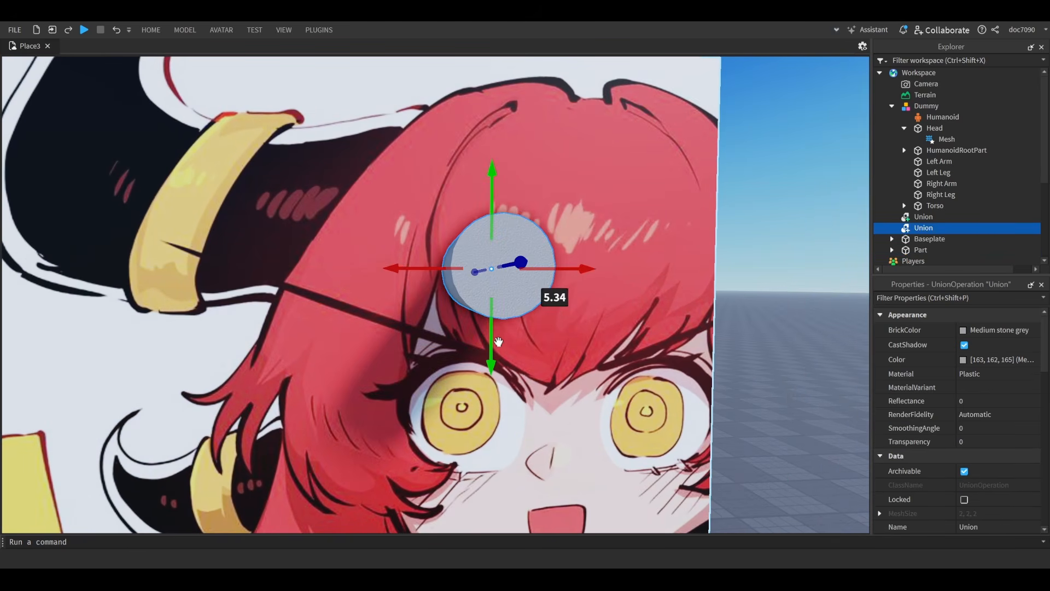
pyautogui.press('q')
pyautogui.moveTo(497, 345); pyautogui.dragTo(505, 433)
pyautogui.press('w')
pyautogui.press('a')
pyautogui.moveTo(505, 434); pyautogui.dragTo(509, 392, button='right')
# - Reduce the union's depth so that it becomes a thinner disc against the picture
pyautogui.hotkey('ctrl', '3')
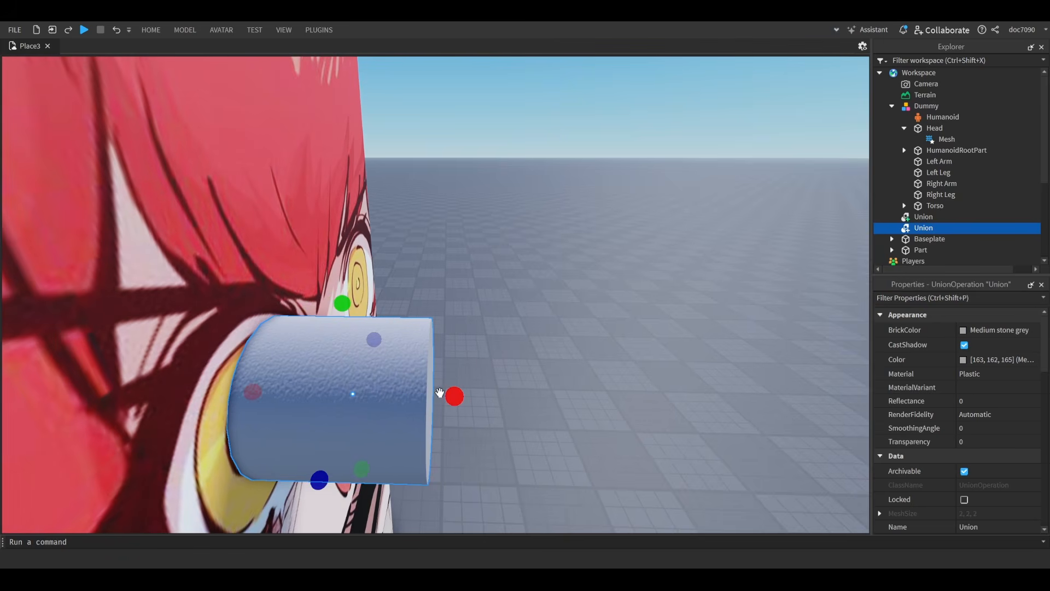
pyautogui.moveTo(455, 394); pyautogui.dragTo(315, 393)
pyautogui.press('d')
pyautogui.moveTo(315, 394); pyautogui.dragTo(316, 391, button='right')
pyautogui.press('s')
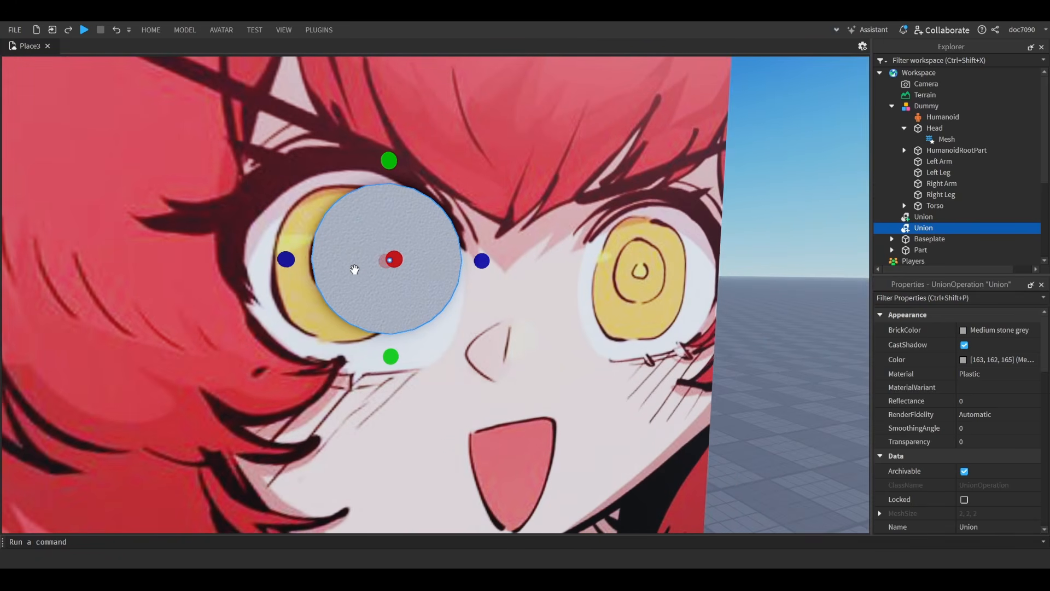
# - Enlarge the disc in width and height until it covers the drawn eye
pyautogui.moveTo(291, 263); pyautogui.dragTo(236, 269)
pyautogui.moveTo(354, 157); pyautogui.dragTo(354, 136)
pyautogui.press('w')
pyautogui.press('q')
pyautogui.moveTo(370, 315); pyautogui.dragTo(371, 359)
pyautogui.press('w')
pyautogui.press('d')
pyautogui.moveTo(495, 215)
pyautogui.mouseDown()
pyautogui.moveTo(511, 218)
pyautogui.moveTo(501, 215)
pyautogui.mouseUp()
pyautogui.press('a')
pyautogui.press('e')
pyautogui.press('s')
pyautogui.press('d')
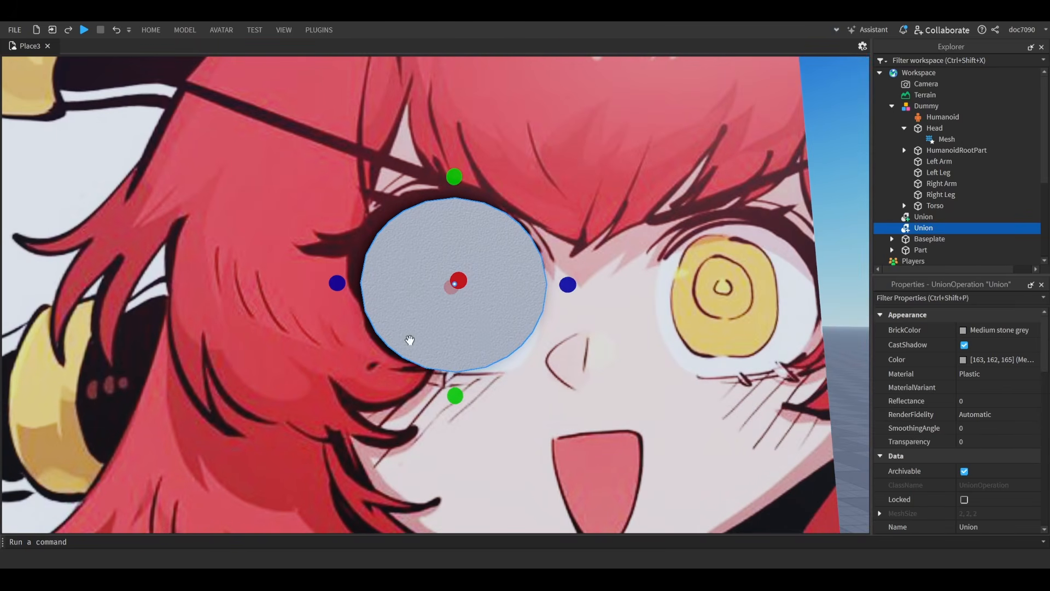
# - Duplicate the eye disc and squash the copy into a flat ellipse along the disc's lower edge
pyautogui.press('w')
pyautogui.press('d')
pyautogui.press('q')
pyautogui.press('w')
pyautogui.press('d')
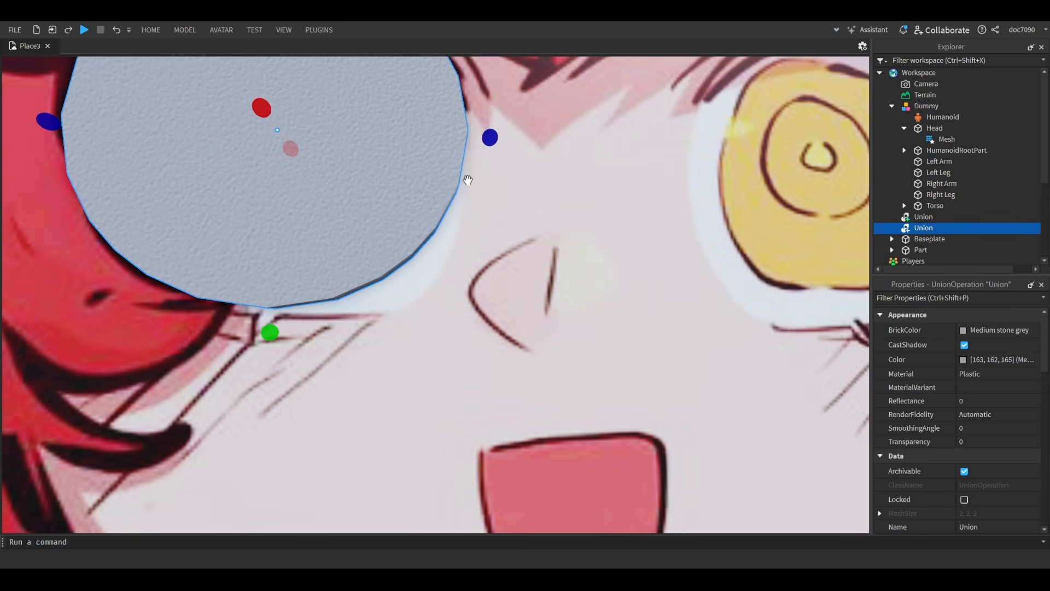
pyautogui.press('s')
pyautogui.hotkey('ctrl', 'd')
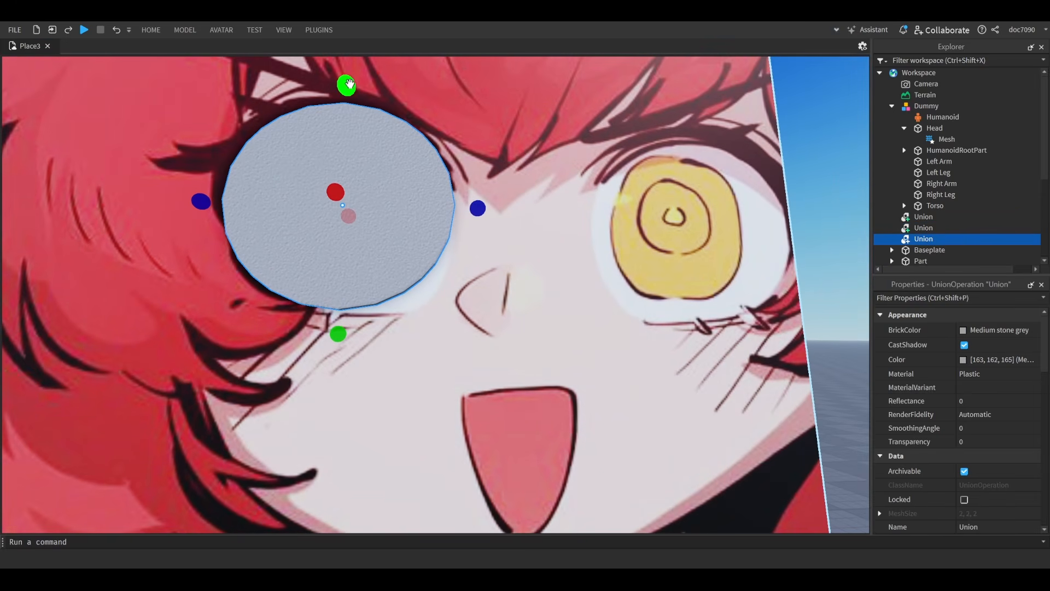
pyautogui.moveTo(348, 86); pyautogui.dragTo(342, 257)
pyautogui.scroll(3, 369, 271)
pyautogui.press('s')
pyautogui.press('a')
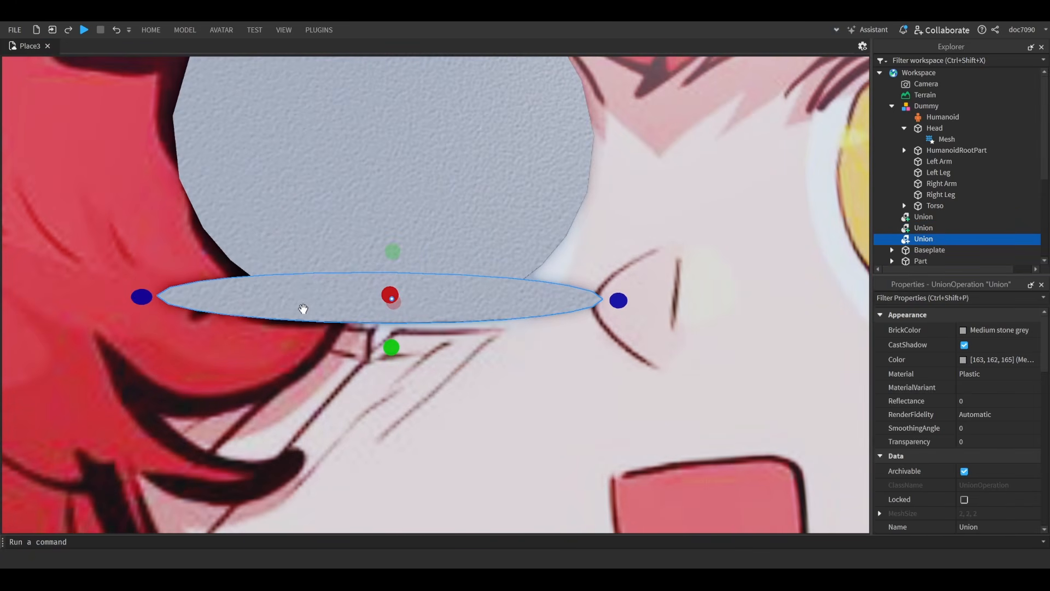
# - Shorten the flat ellipse at both ends, tilt it upward toward the nose and trim its lower edge to the eye outline
pyautogui.moveTo(155, 291); pyautogui.dragTo(362, 339)
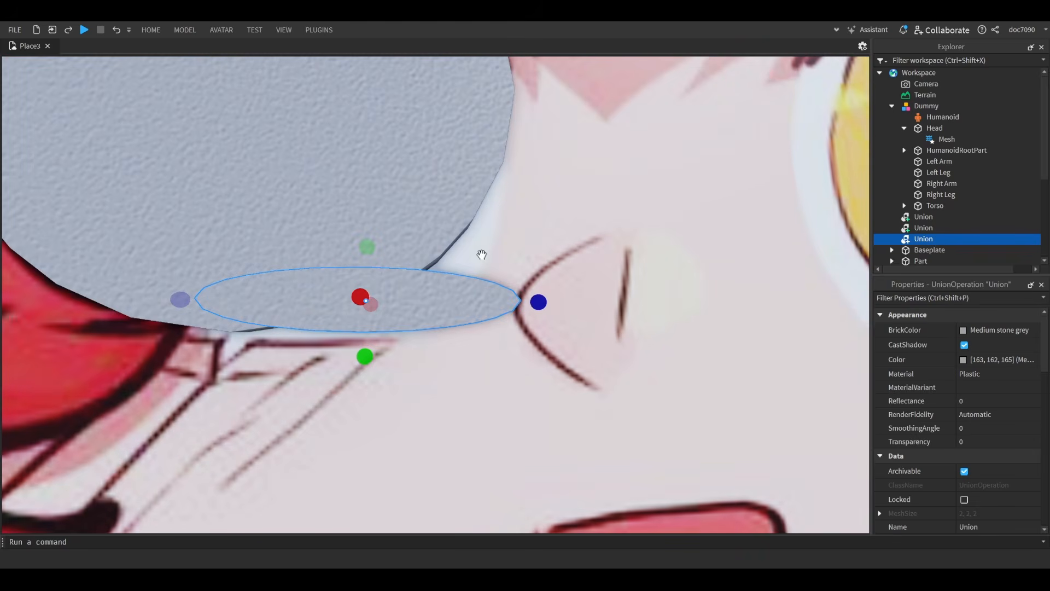
pyautogui.moveTo(438, 259); pyautogui.dragTo(435, 237)
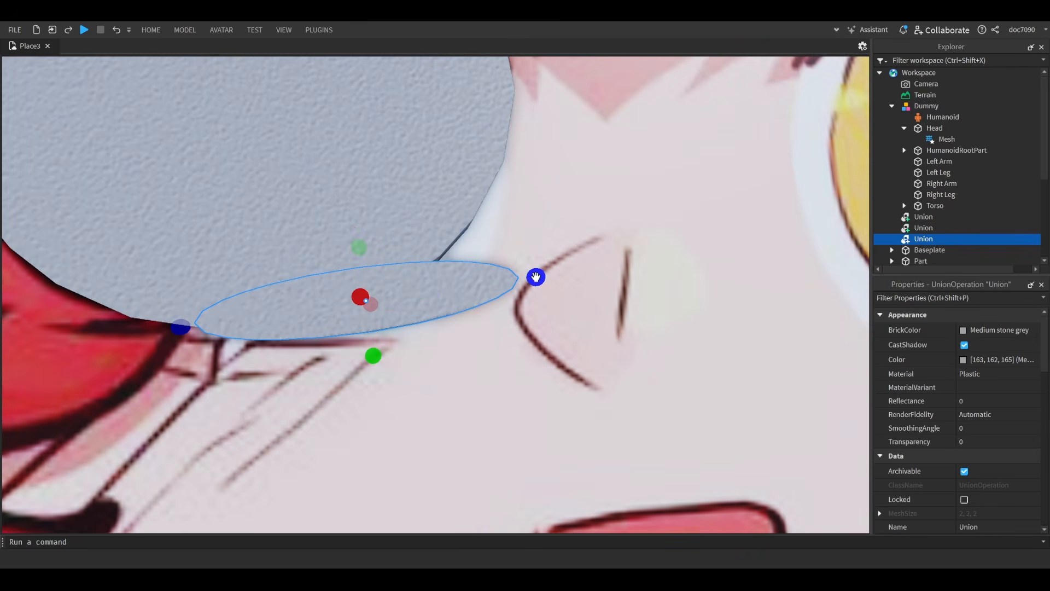
pyautogui.moveTo(536, 276); pyautogui.dragTo(479, 285)
pyautogui.scroll(5, 429, 307)
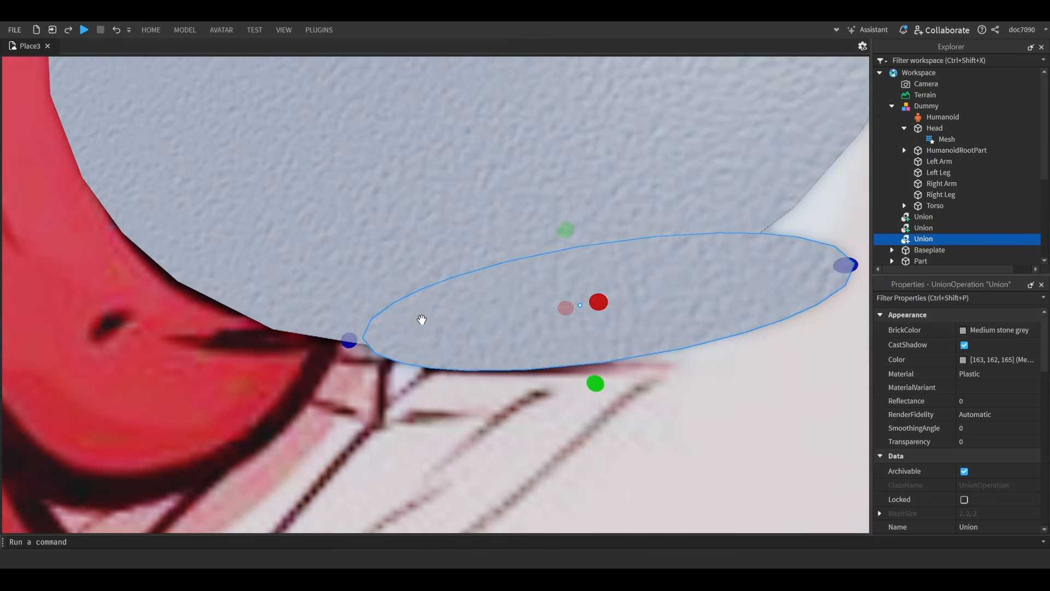
pyautogui.moveTo(422, 319); pyautogui.dragTo(418, 328, button='right')
pyautogui.moveTo(340, 325); pyautogui.dragTo(407, 338)
pyautogui.moveTo(608, 375); pyautogui.dragTo(605, 361)
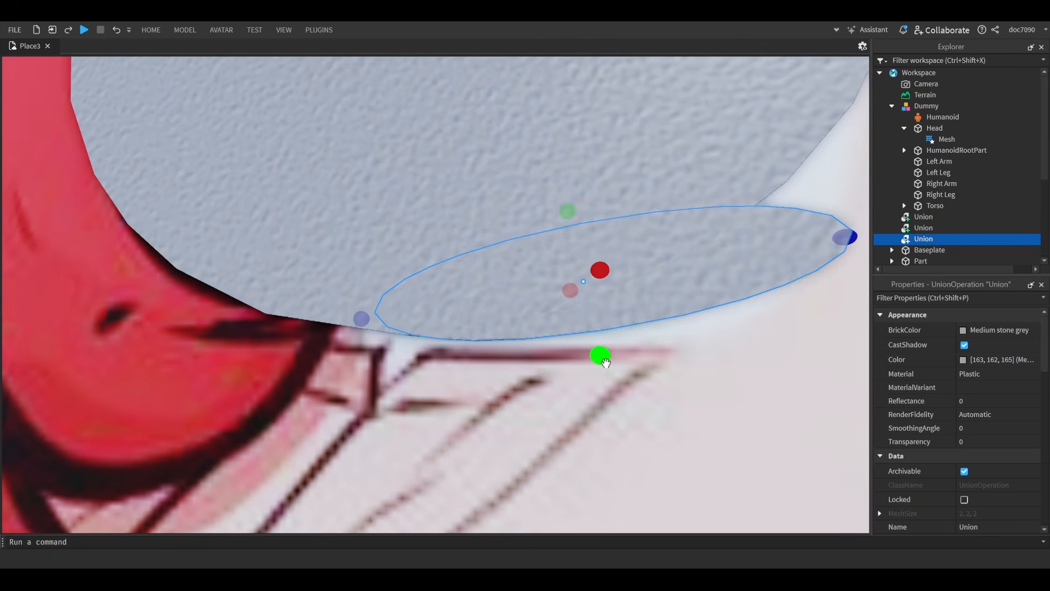
# - Lessen the lower ellipse's tilt, shift it slightly down and shorten its nose-side end
pyautogui.moveTo(605, 361); pyautogui.dragTo(615, 363, button='right')
pyautogui.scroll(-3, 616, 362)
pyautogui.moveTo(622, 314); pyautogui.dragTo(601, 302, button='right')
pyautogui.hotkey('ctrl', '4')
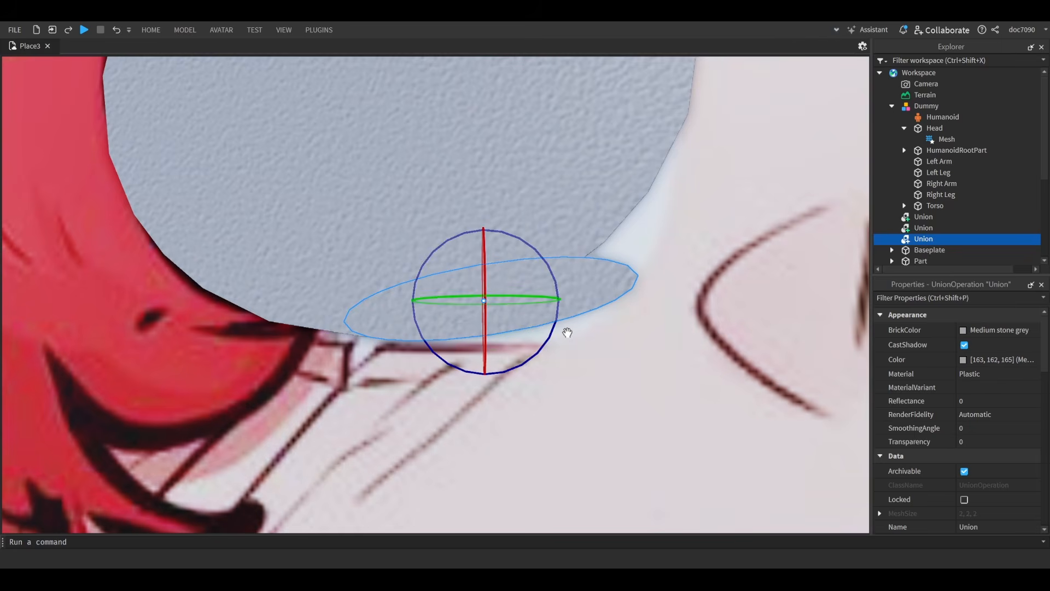
pyautogui.moveTo(556, 334); pyautogui.dragTo(553, 340)
pyautogui.hotkey('ctrl', '2')
pyautogui.moveTo(486, 353); pyautogui.dragTo(486, 359)
pyautogui.hotkey('ctrl', '3')
pyautogui.moveTo(652, 298); pyautogui.dragTo(633, 307)
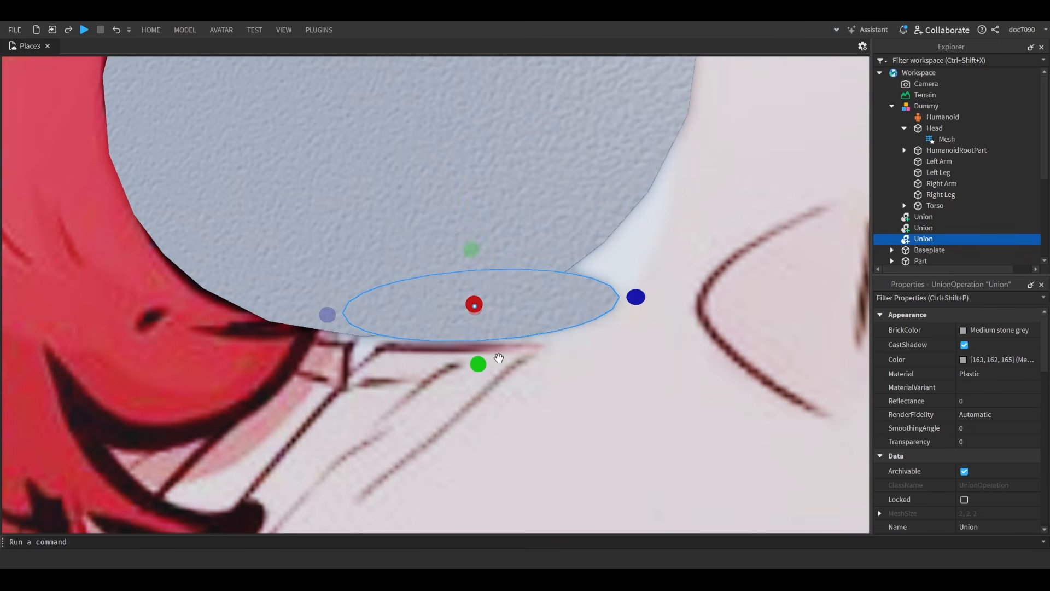
# - Extend the lower ellipse's outer end and fine-tune its edge so it blends into the disc's outline
pyautogui.scroll(3, 499, 358)
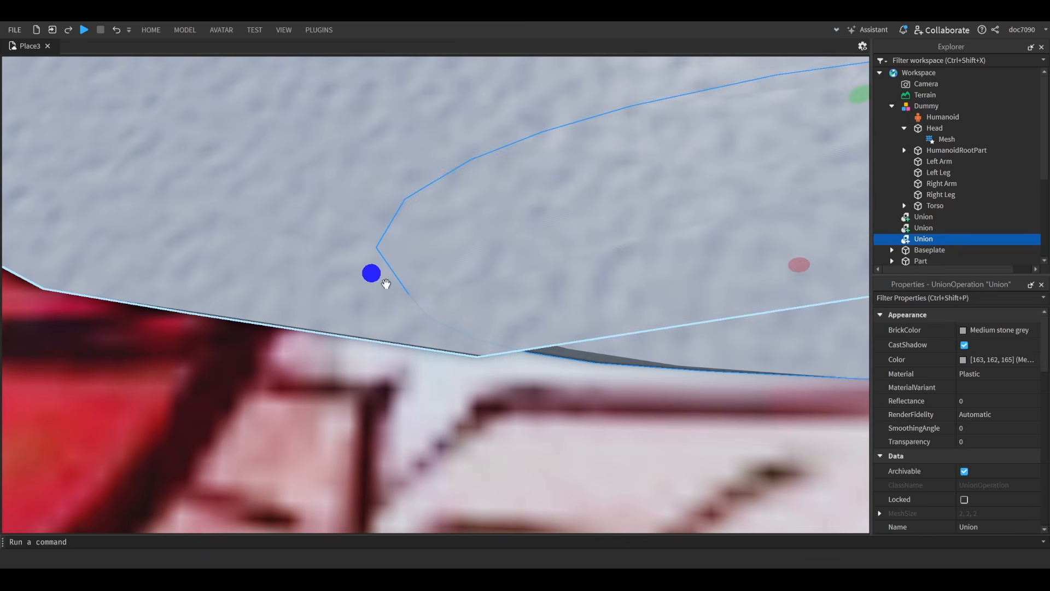
pyautogui.moveTo(384, 281); pyautogui.dragTo(292, 289)
pyautogui.scroll(-3, 528, 354)
pyautogui.moveTo(664, 362); pyautogui.dragTo(659, 358)
pyautogui.scroll(3, 512, 323)
pyautogui.moveTo(288, 279); pyautogui.dragTo(272, 279)
pyautogui.scroll(-3, 284, 283)
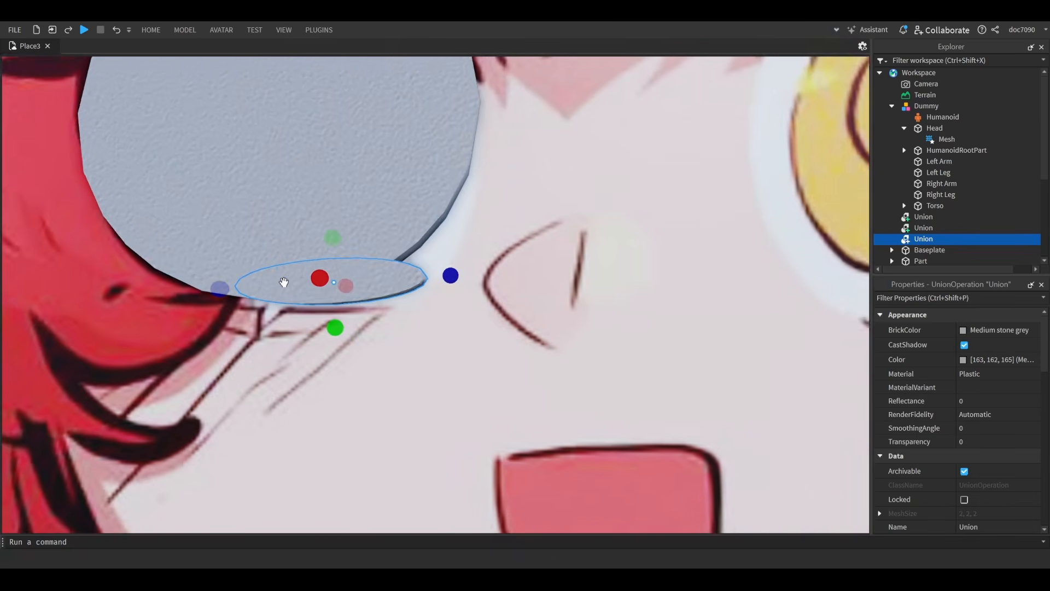
# - Duplicate the lower ellipse, rotate the copy nearly upright and position it along the disc's nose-side edge
pyautogui.scroll(3, 284, 282)
pyautogui.hotkey('ctrl', 'd')
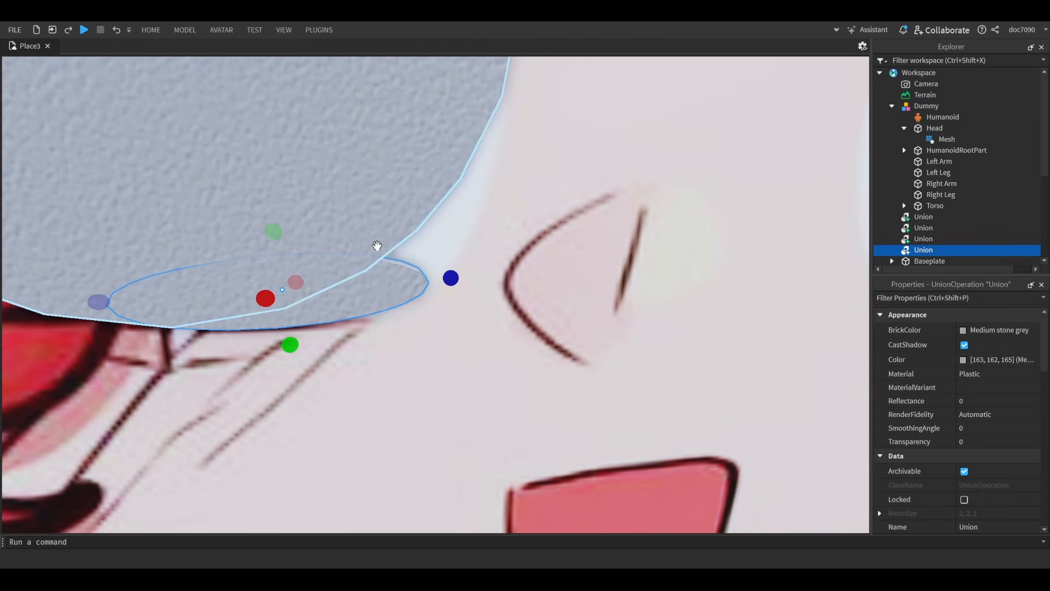
pyautogui.hotkey('ctrl', '4')
pyautogui.moveTo(335, 241); pyautogui.dragTo(492, 310)
pyautogui.hotkey('ctrl', '2')
pyautogui.moveTo(408, 372); pyautogui.dragTo(448, 264)
pyautogui.hotkey('ctrl', '4')
pyautogui.scroll(-2, 481, 233)
pyautogui.scroll(3, 477, 249)
pyautogui.moveTo(454, 306); pyautogui.dragTo(532, 286)
pyautogui.hotkey('ctrl', '2')
# - Resize the upright ellipse in length and width so it bridges the disc and the lower ellipse
pyautogui.hotkey('ctrl', '3')
pyautogui.moveTo(387, 421); pyautogui.dragTo(408, 396)
pyautogui.moveTo(386, 232); pyautogui.dragTo(364, 228)
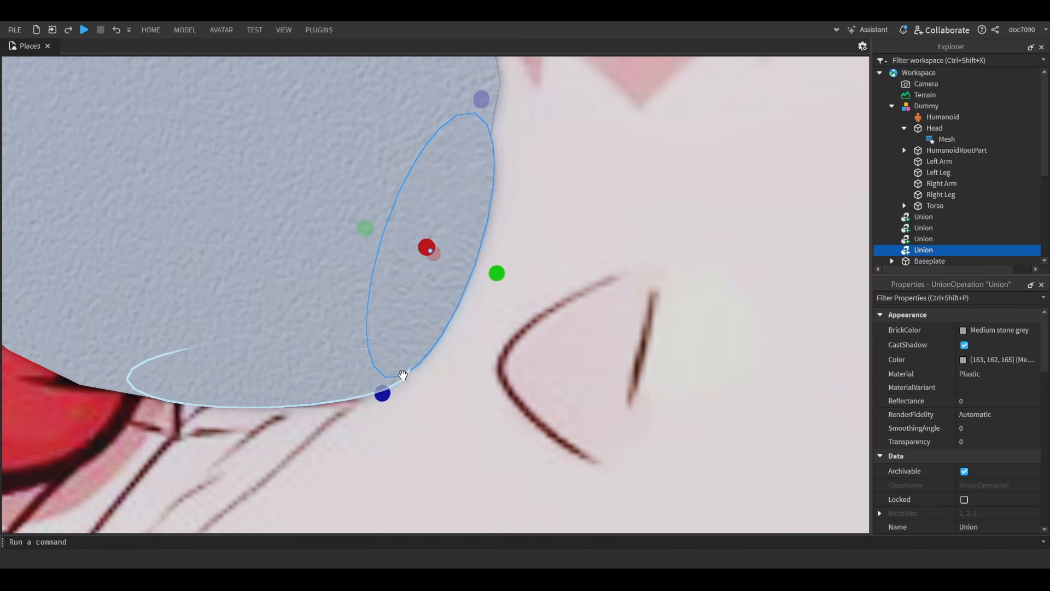
pyautogui.moveTo(383, 392); pyautogui.dragTo(383, 389)
pyautogui.moveTo(363, 227); pyautogui.dragTo(357, 228)
pyautogui.moveTo(377, 396); pyautogui.dragTo(376, 397)
pyautogui.moveTo(511, 147); pyautogui.dragTo(511, 179, button='middle')
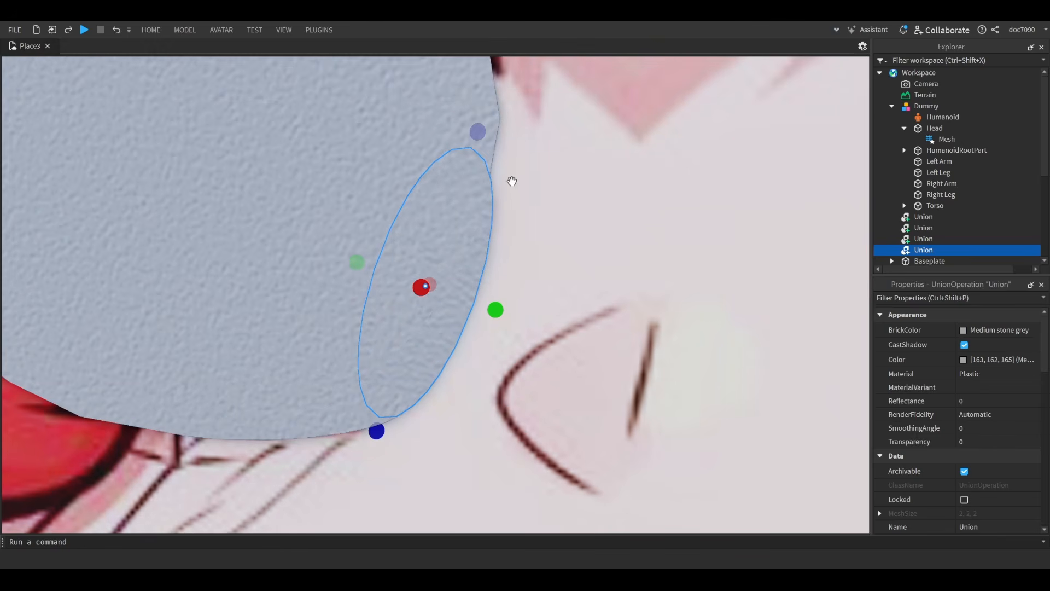
# - Adjust both ends of the upright ellipse to smooth its join with the disc's nose-side edge
pyautogui.scroll(-2, 510, 178)
pyautogui.moveTo(473, 170); pyautogui.dragTo(484, 138)
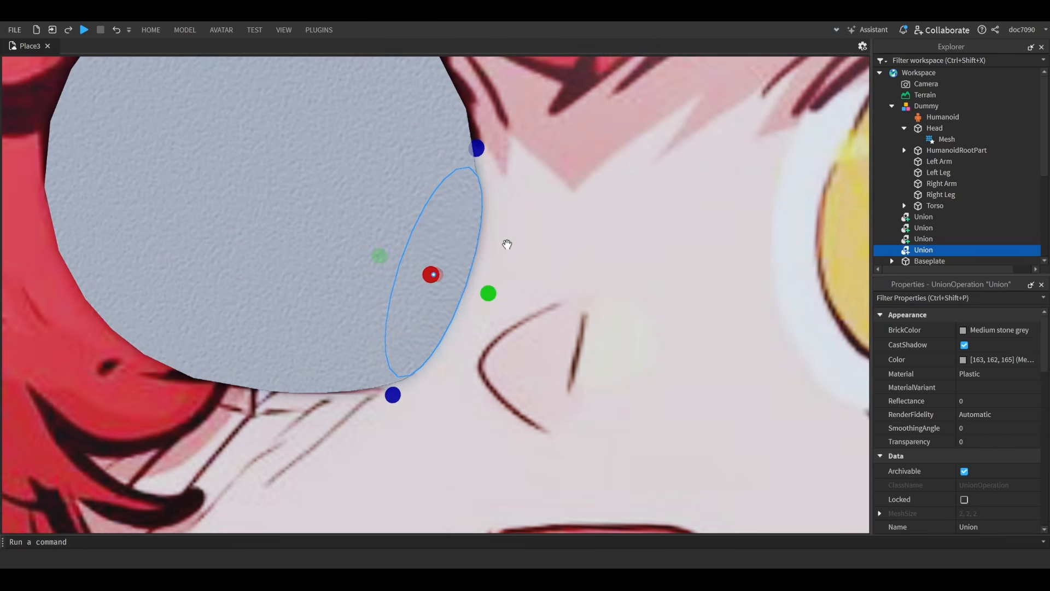
pyautogui.scroll(6, 514, 257)
pyautogui.scroll(-4, 543, 279)
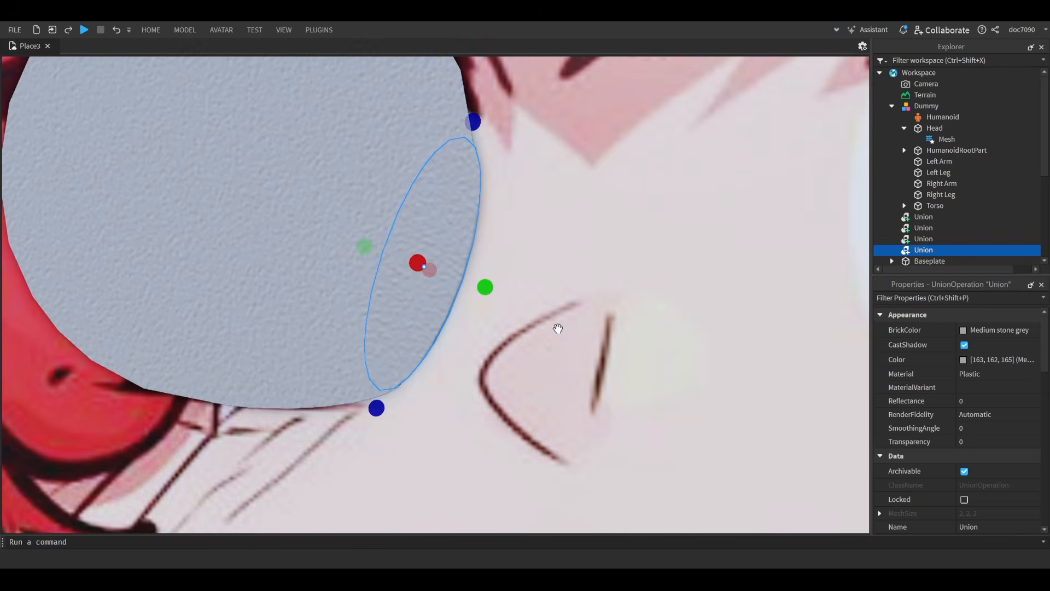
pyautogui.scroll(2, 558, 326)
pyautogui.moveTo(500, 392); pyautogui.dragTo(496, 395)
pyautogui.moveTo(491, 163); pyautogui.dragTo(490, 160)
pyautogui.scroll(-2, 490, 159)
# - Refine the upright ellipse's lower end at the eye's lower inner corner and deselect it
pyautogui.moveTo(491, 160); pyautogui.dragTo(485, 222, button='right')
pyautogui.scroll(2, 490, 160)
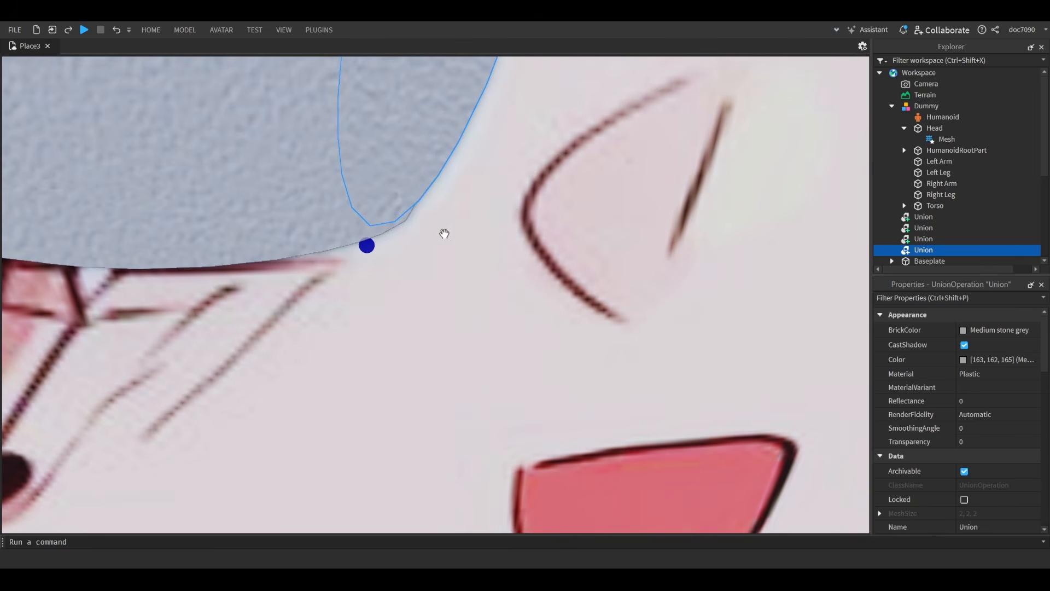
pyautogui.scroll(2, 432, 233)
pyautogui.moveTo(339, 202)
pyautogui.mouseDown()
pyautogui.moveTo(343, 218)
pyautogui.moveTo(354, 192)
pyautogui.mouseUp()
pyautogui.scroll(-2, 376, 139)
pyautogui.moveTo(384, 125); pyautogui.dragTo(384, 123, button='right')
pyautogui.moveTo(370, 154); pyautogui.dragTo(373, 157)
pyautogui.scroll(-1, 373, 157)
pyautogui.press('Escape')
pyautogui.scroll(-5, 374, 158)
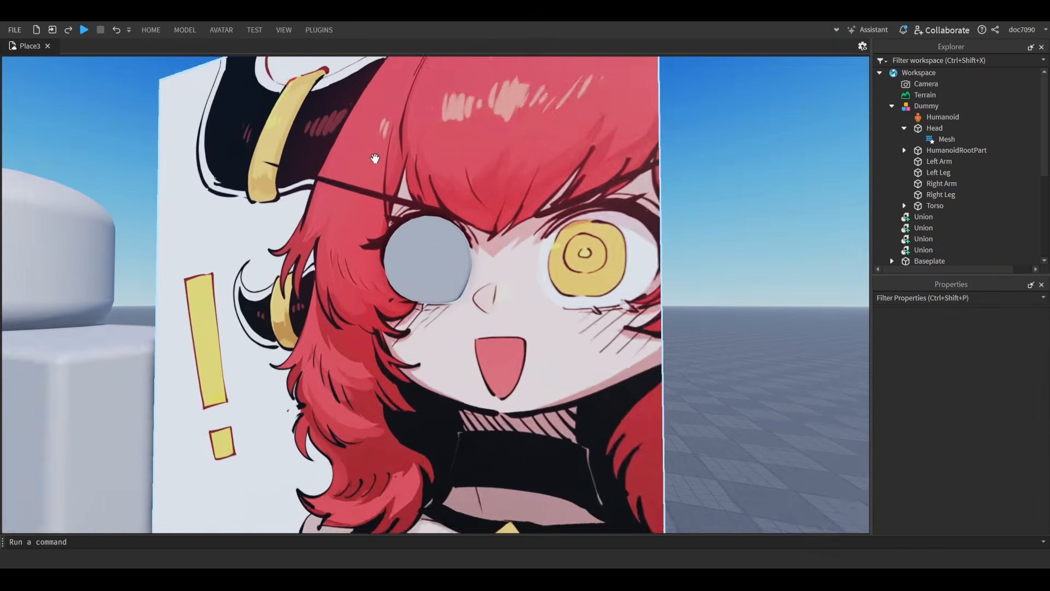
# - Select the eye disc and both ellipses and merge them into one union
pyautogui.scroll(10, 375, 159)
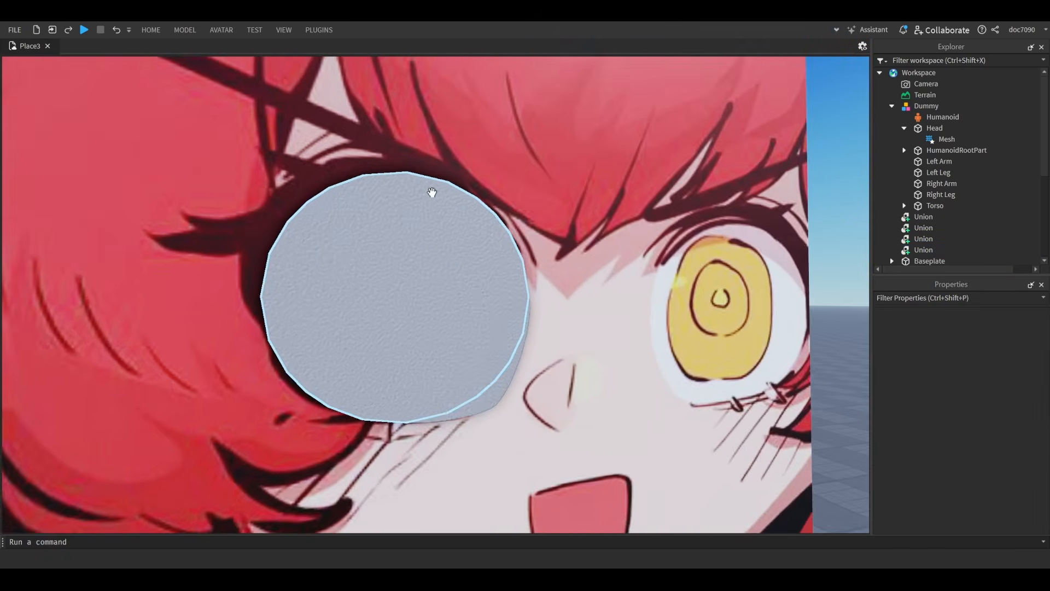
pyautogui.click(470, 261)
pyautogui.scroll(3, 456, 311)
pyautogui.keyDown('ctrl'); pyautogui.click(457, 307); pyautogui.keyUp('ctrl')
pyautogui.click(389, 244)
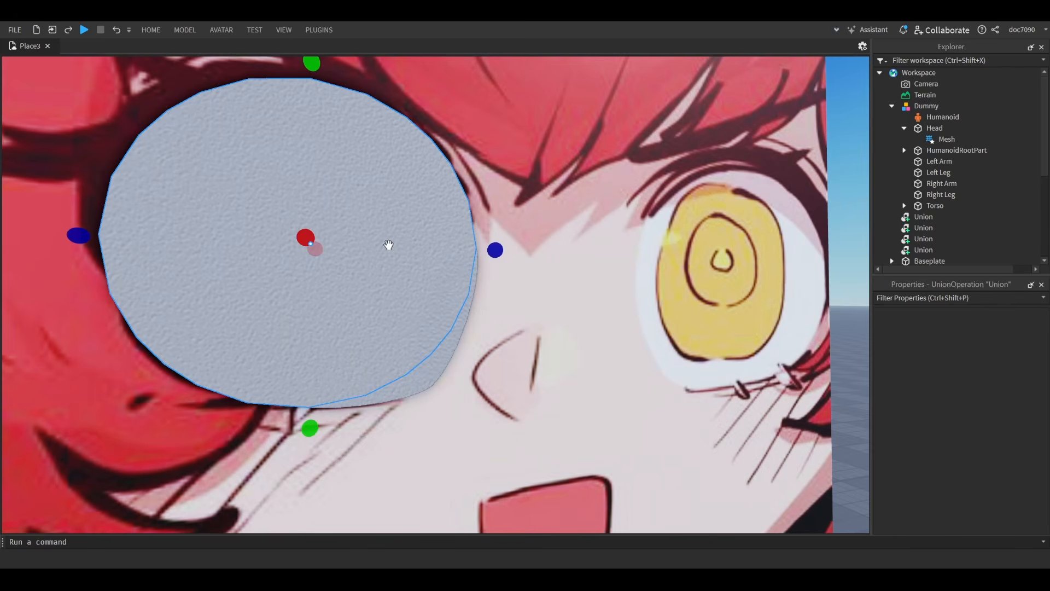
pyautogui.keyDown('ctrl'); pyautogui.click(442, 344); pyautogui.keyUp('ctrl')
pyautogui.keyDown('ctrl'); pyautogui.click(391, 396); pyautogui.keyUp('ctrl')
pyautogui.scroll(-5, 450, 317)
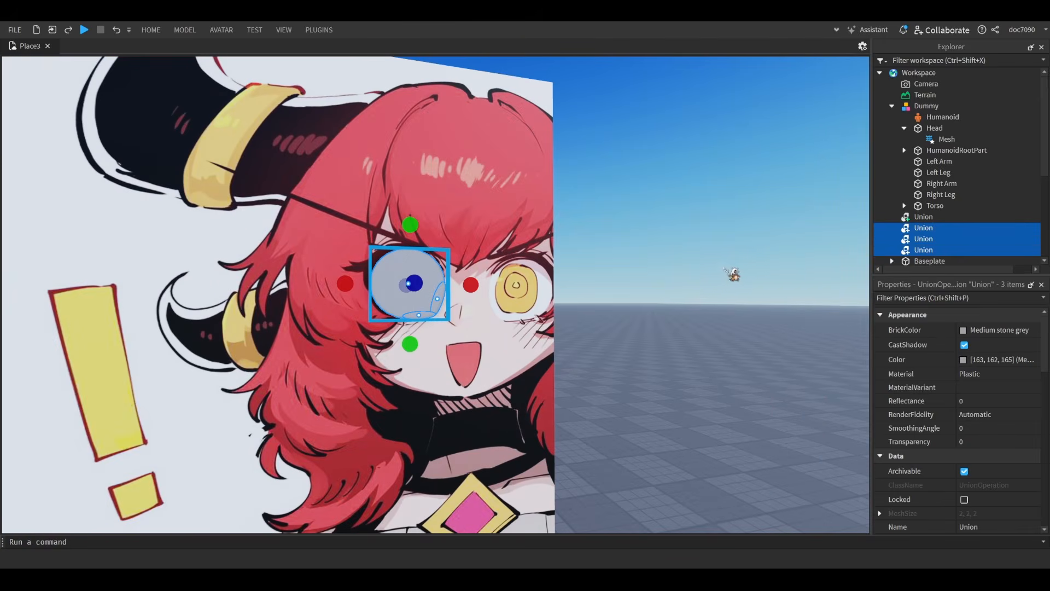
pyautogui.hotkey('ctrl', 'shift', 'g')
# - Move the merged eye shape off the picture and across to the front of the Dummy's head
pyautogui.hotkey('ctrl', '2')
pyautogui.press('a')
pyautogui.press('s')
pyautogui.moveTo(494, 281); pyautogui.dragTo(415, 283)
pyautogui.press('w')
pyautogui.press('a')
pyautogui.moveTo(423, 282); pyautogui.dragTo(392, 284, button='right')
pyautogui.moveTo(374, 287); pyautogui.dragTo(463, 321)
# - Raise the eye shape about 2.13 studs and place it on one side of the head's front
pyautogui.press('s')
pyautogui.press('d')
pyautogui.moveTo(463, 321); pyautogui.dragTo(421, 253, button='right')
pyautogui.moveTo(384, 239); pyautogui.dragTo(395, 173)
pyautogui.press('d')
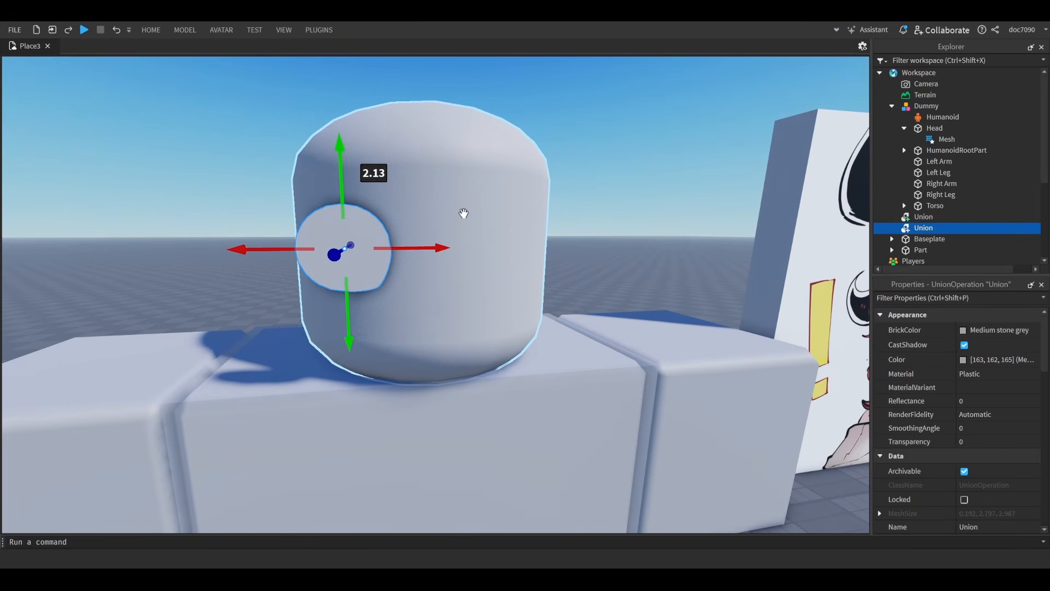
pyautogui.moveTo(427, 250)
pyautogui.mouseDown()
pyautogui.moveTo(418, 247)
pyautogui.moveTo(438, 252)
pyautogui.mouseUp()
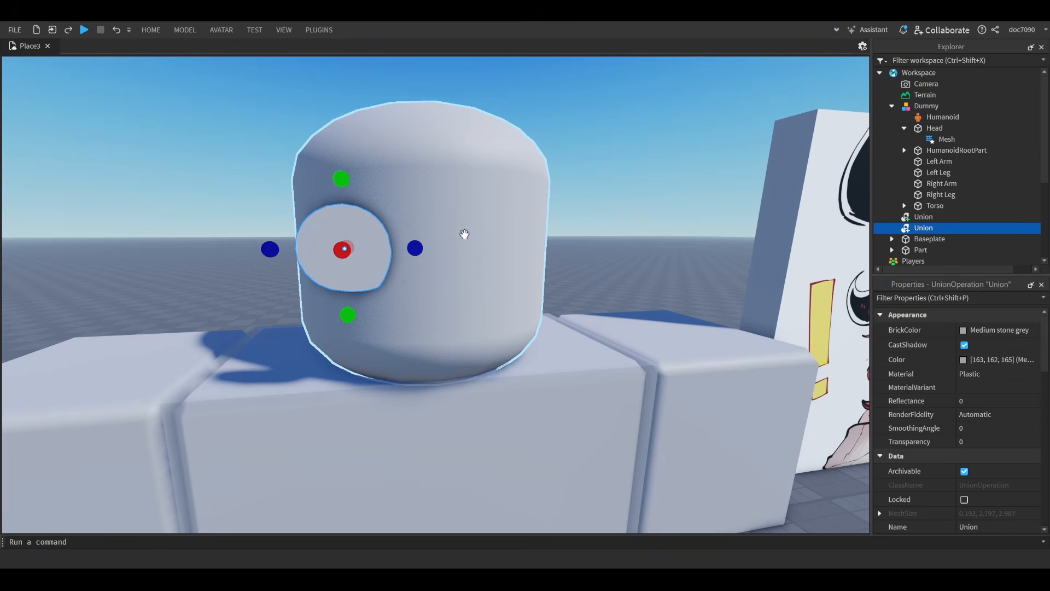
pyautogui.press('s')
pyautogui.moveTo(464, 235); pyautogui.dragTo(492, 221, button='right')
pyautogui.press('w')
pyautogui.press('a')
pyautogui.press('d')
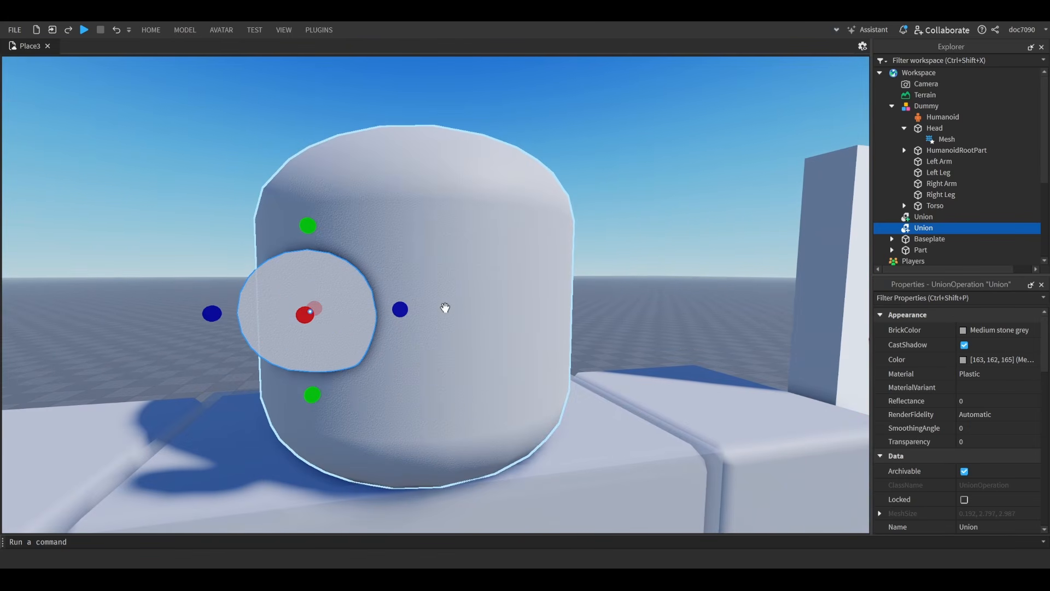
# - Adjust the eye shape's width on the front of the head
pyautogui.moveTo(407, 309); pyautogui.dragTo(433, 320)
pyautogui.press('s')
pyautogui.moveTo(433, 321); pyautogui.dragTo(424, 317, button='right')
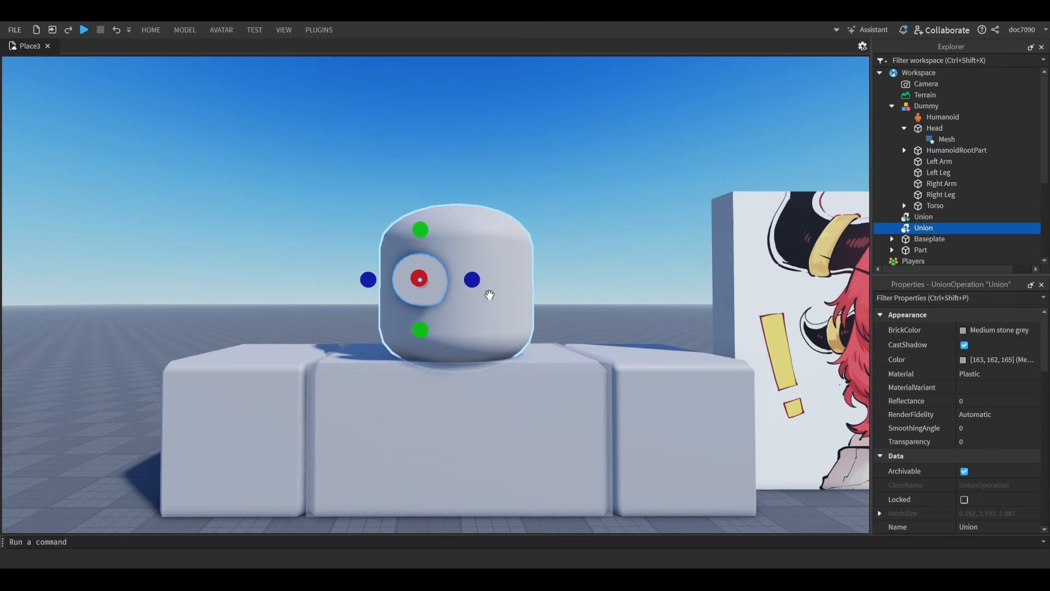
# - Stretch the eye shape's depth to about 3.41 studs, extending it back into the head and slightly out of its front
pyautogui.press('s')
pyautogui.press('d')
pyautogui.press('a')
pyautogui.press('w')
pyautogui.moveTo(473, 278); pyautogui.dragTo(471, 285, button='right')
pyautogui.press('a')
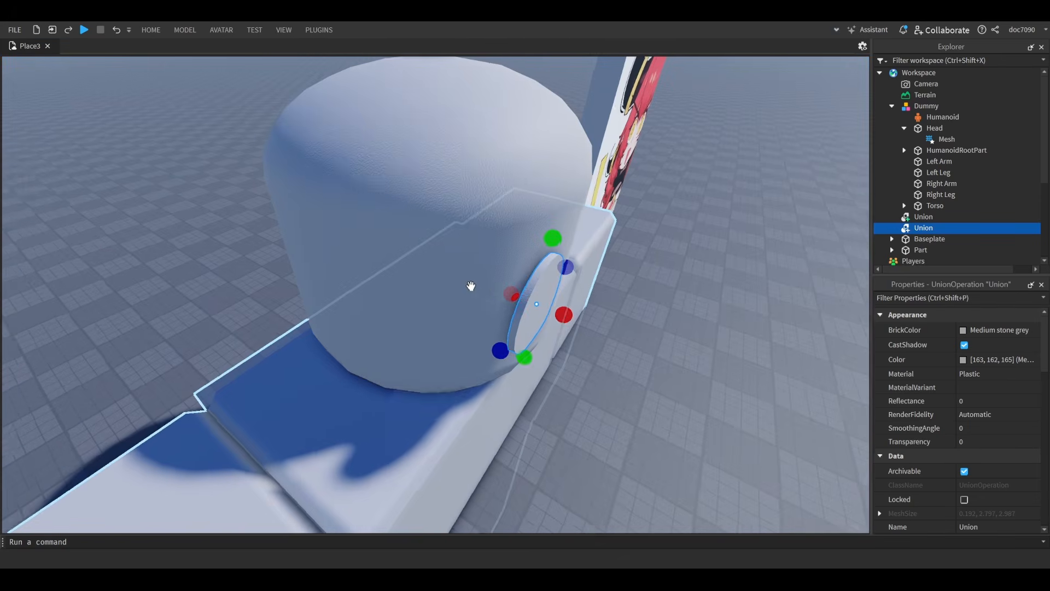
pyautogui.moveTo(505, 291); pyautogui.dragTo(433, 260)
pyautogui.moveTo(558, 309); pyautogui.dragTo(567, 313)
# - Fine-tune the eye's width to about 3.49 studs and nudge it slightly toward the middle of the face
pyautogui.press('d')
pyautogui.moveTo(569, 313); pyautogui.dragTo(569, 311, button='right')
pyautogui.press('d')
pyautogui.press('s')
pyautogui.moveTo(404, 298); pyautogui.dragTo(405, 301)
pyautogui.press('s')
pyautogui.press('d')
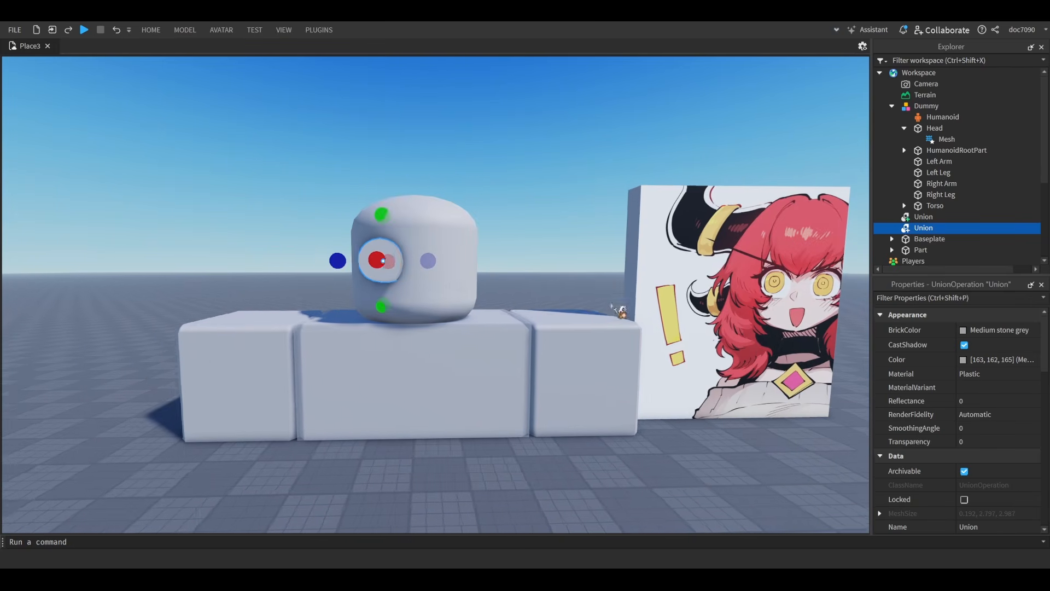
pyautogui.press('a')
pyautogui.press('w')
pyautogui.press('e')
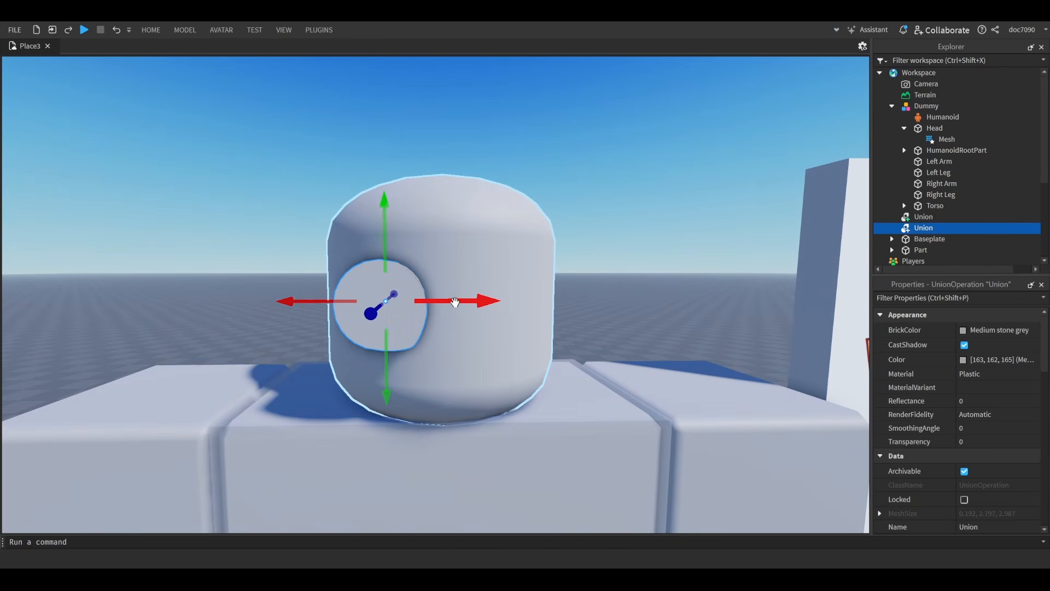
pyautogui.moveTo(455, 302); pyautogui.dragTo(459, 301)
# - Try duplicating the eye and mirroring the copy to the head's other side by negating its X position
pyautogui.hotkey('ctrl', 'd')
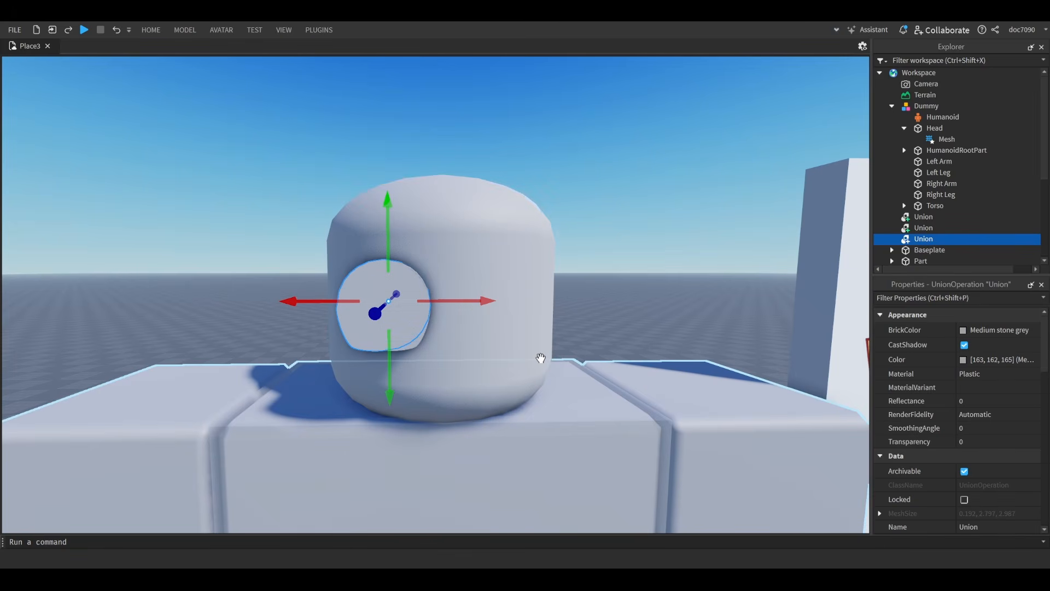
pyautogui.press('w')
pyautogui.scroll(-3, 1042, 404)
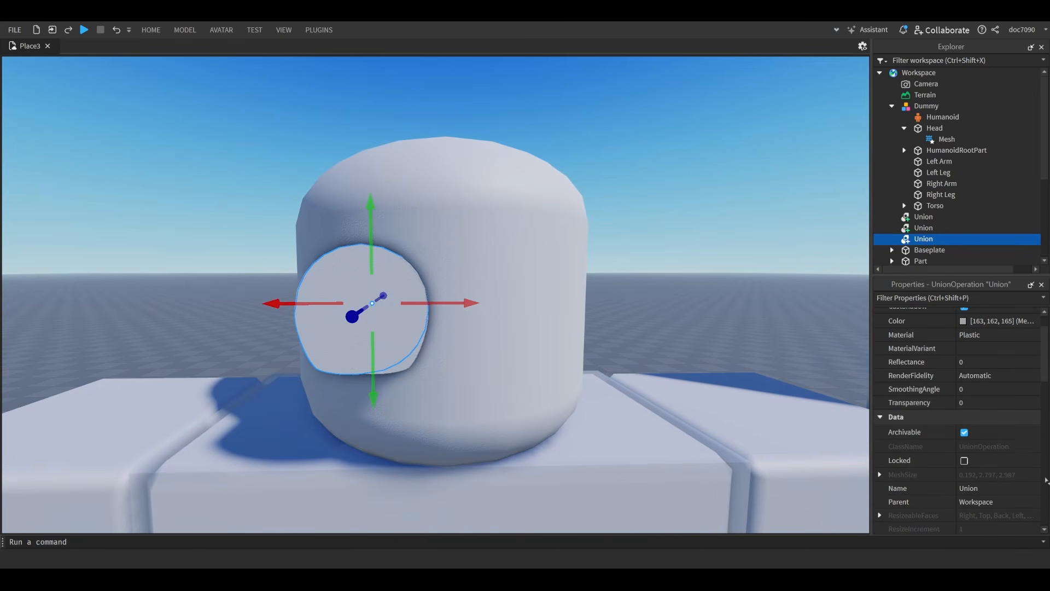
pyautogui.scroll(-3, 976, 373)
pyautogui.scroll(-12, 974, 378)
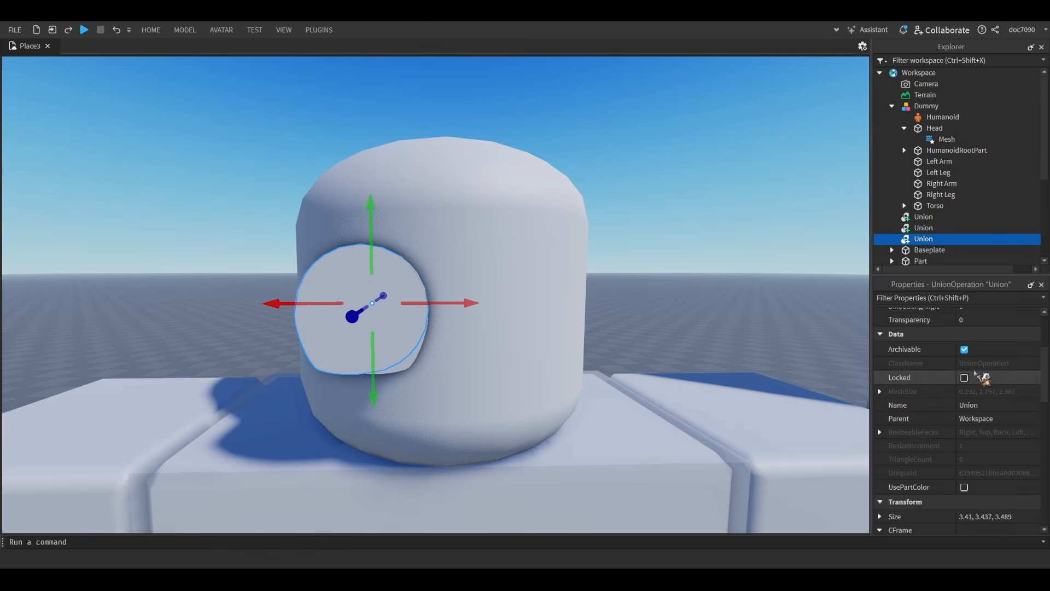
pyautogui.click(961, 423)
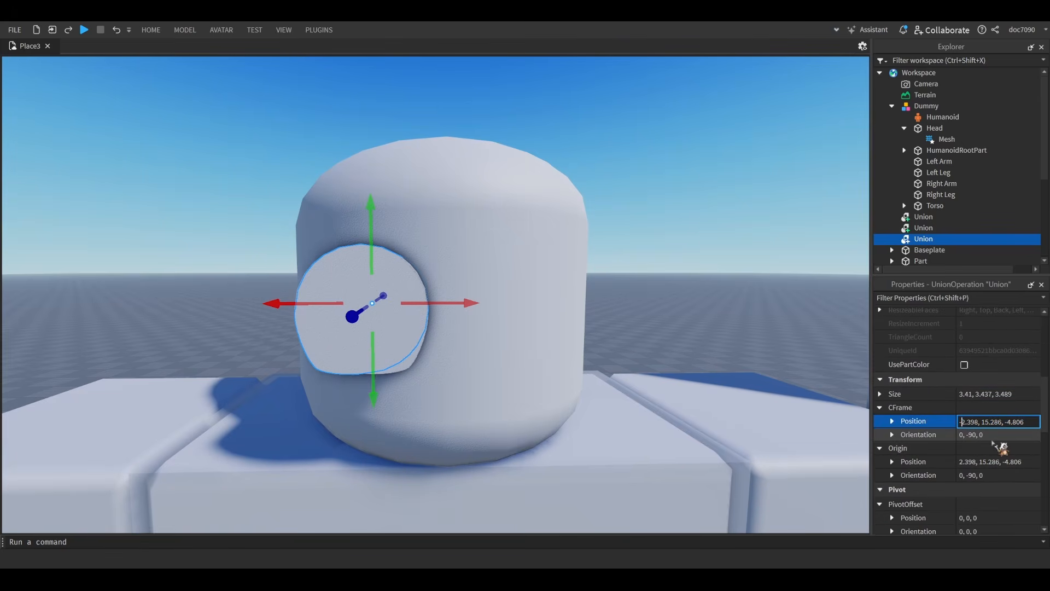
pyautogui.press('Return')
pyautogui.scroll(-6, 650, 244)
pyautogui.click(644, 198)
pyautogui.moveTo(644, 198); pyautogui.dragTo(645, 199, button='right')
pyautogui.scroll(4, 644, 199)
pyautogui.scroll(-1, 644, 213)
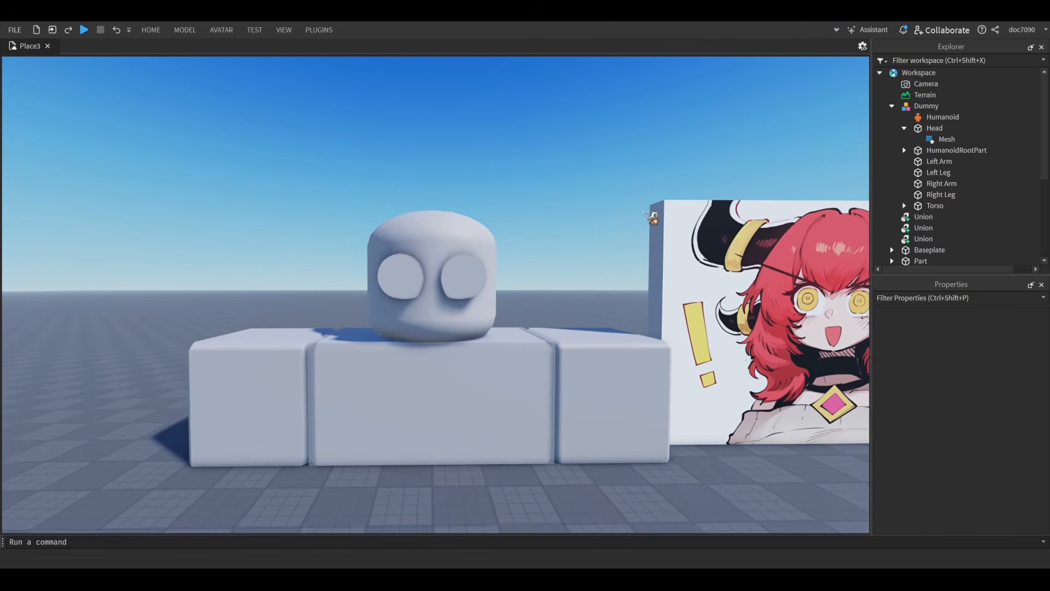
# - Shift the original eye 0.225 studs outward from the face's middle and duplicate it in place
pyautogui.scroll(6, 621, 253)
pyautogui.click(424, 268)
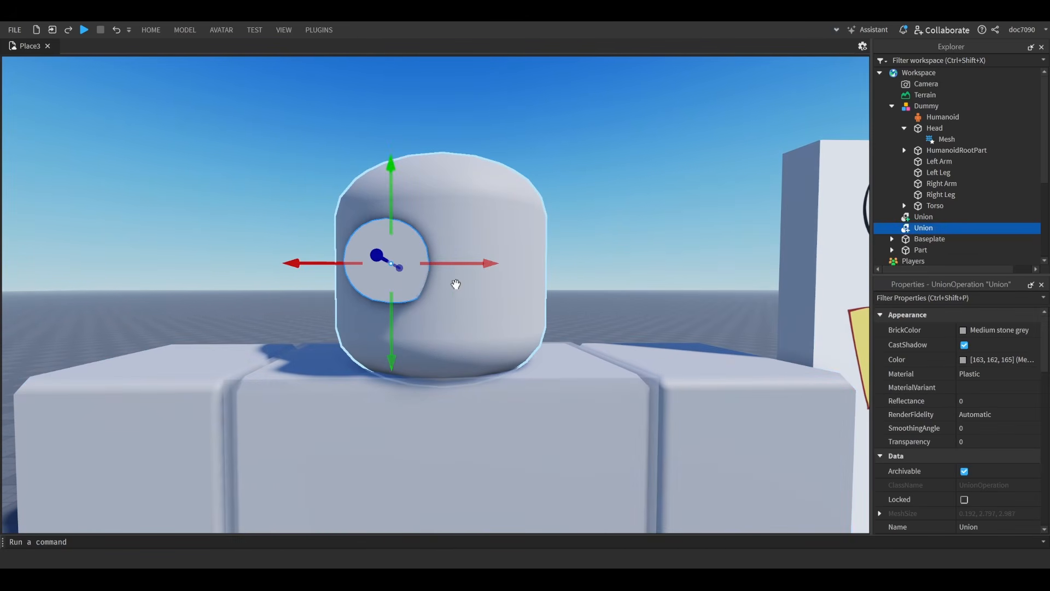
pyautogui.moveTo(466, 260); pyautogui.dragTo(461, 263)
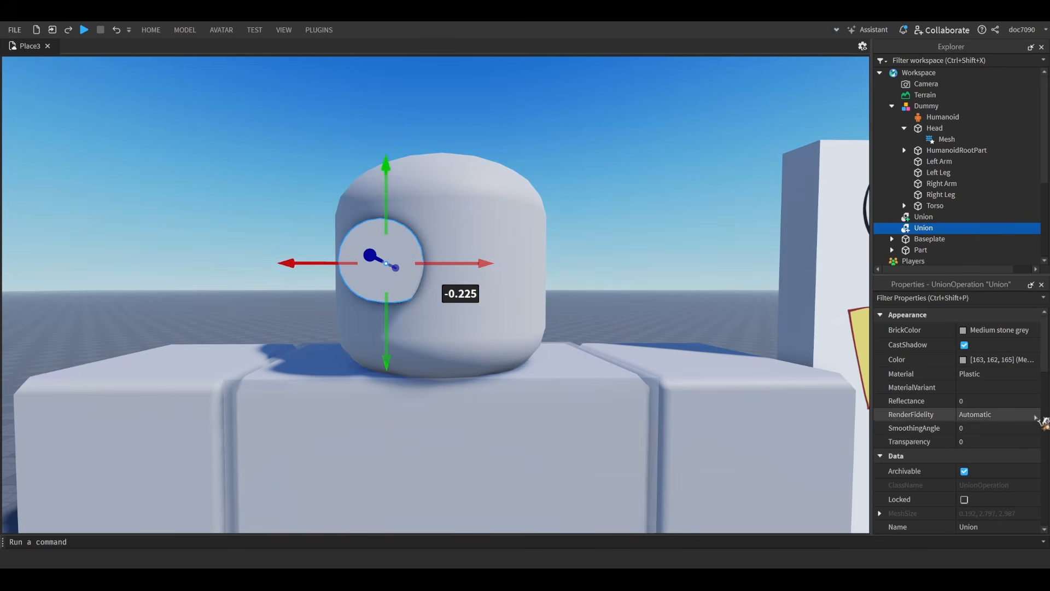
pyautogui.hotkey('ctrl', 'd')
pyautogui.scroll(-4, 1038, 432)
pyautogui.click(961, 483)
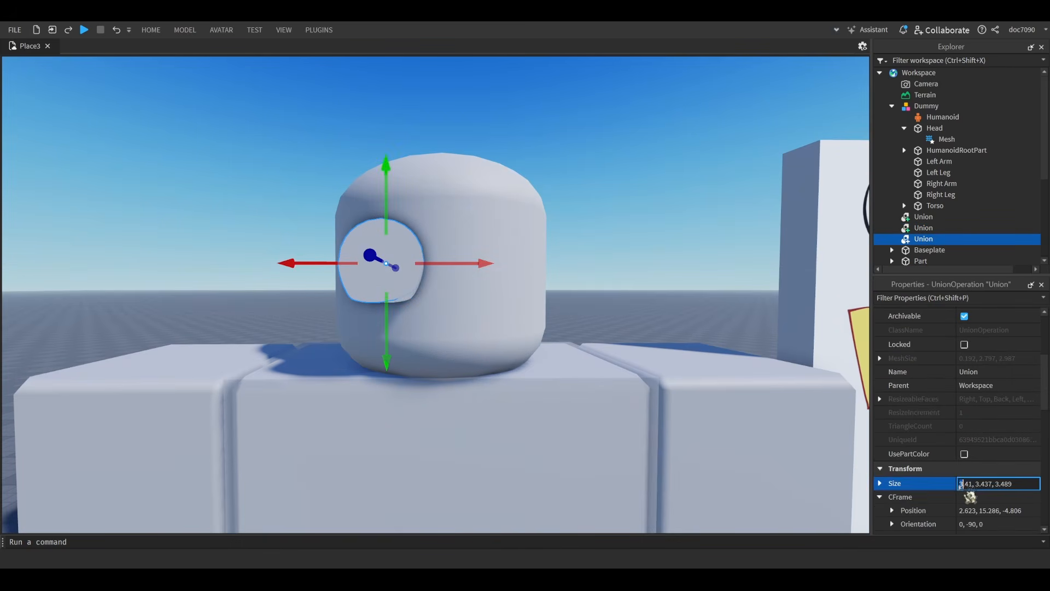
pyautogui.write('0.')
pyautogui.press('Return')
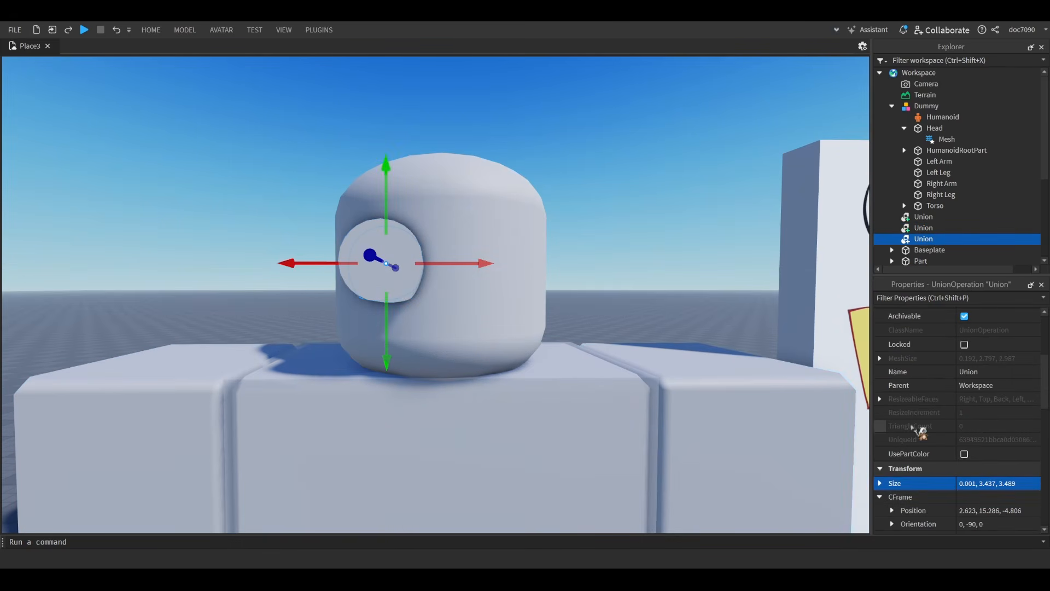
pyautogui.hotkey('ctrl', 'z')
# - Mirror the eye copy to the head's other side by setting its X position to -2.623, and deselect it
pyautogui.click(964, 512)
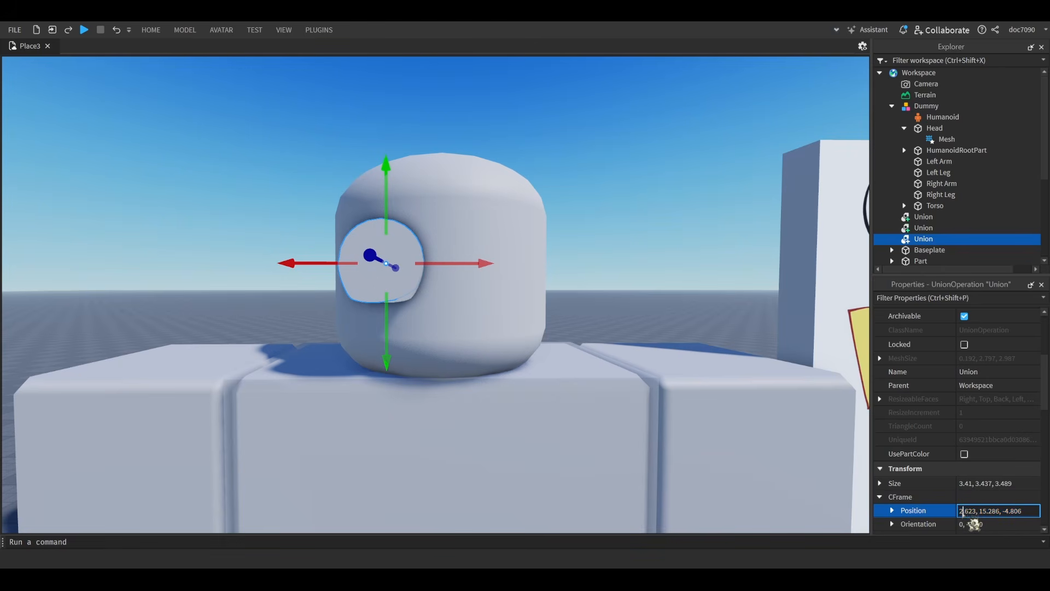
pyautogui.write('-')
pyautogui.press('Return')
pyautogui.scroll(-3, 695, 216)
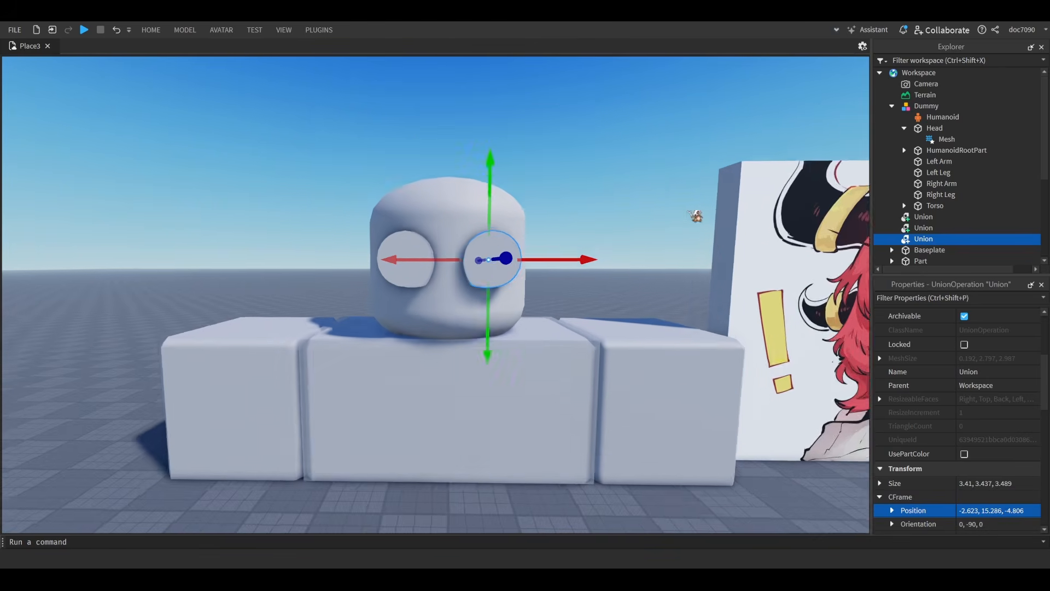
pyautogui.scroll(-4, 689, 212)
pyautogui.click(632, 134)
pyautogui.moveTo(632, 134); pyautogui.dragTo(634, 135, button='right')
pyautogui.scroll(3, 632, 134)
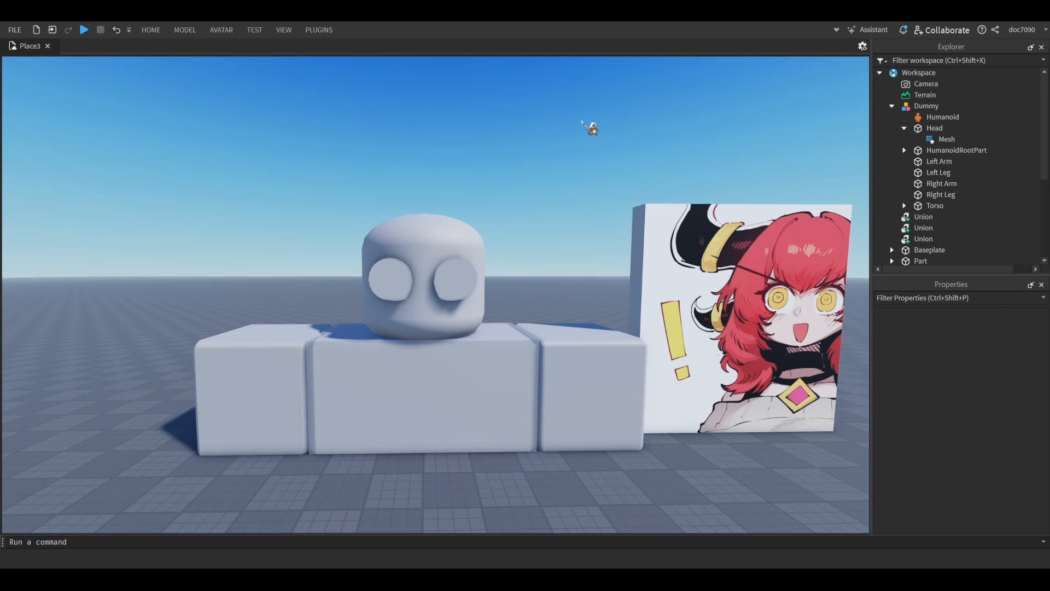
# - Inspect the placement of both eyes on the head from the front at different distances
pyautogui.press('w')
pyautogui.press('d')
pyautogui.press('s')
pyautogui.press('a')
pyautogui.press('w')
pyautogui.press('s')
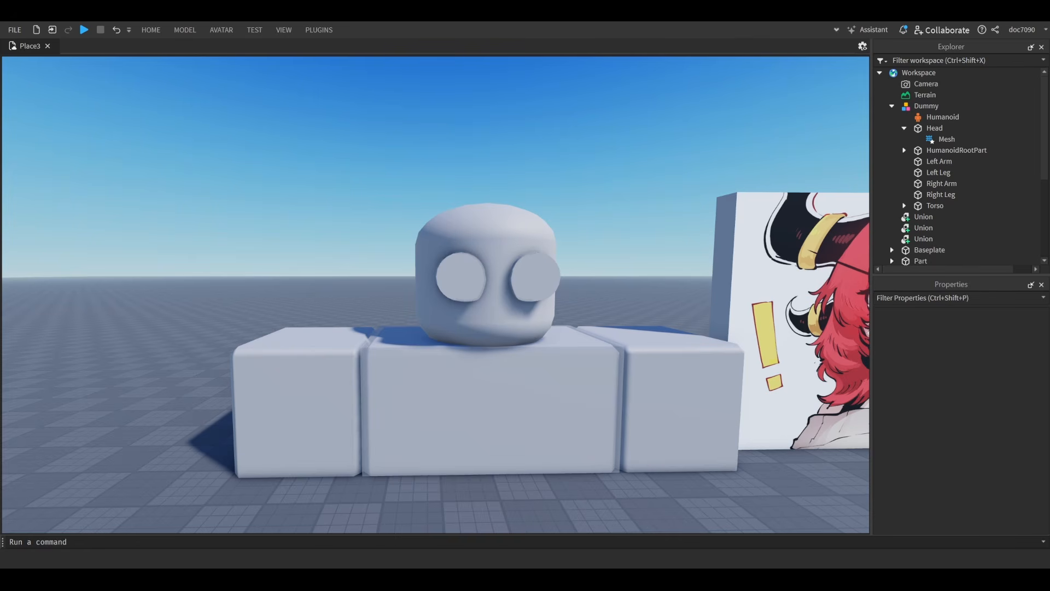
pyautogui.scroll(4, 717, 319)
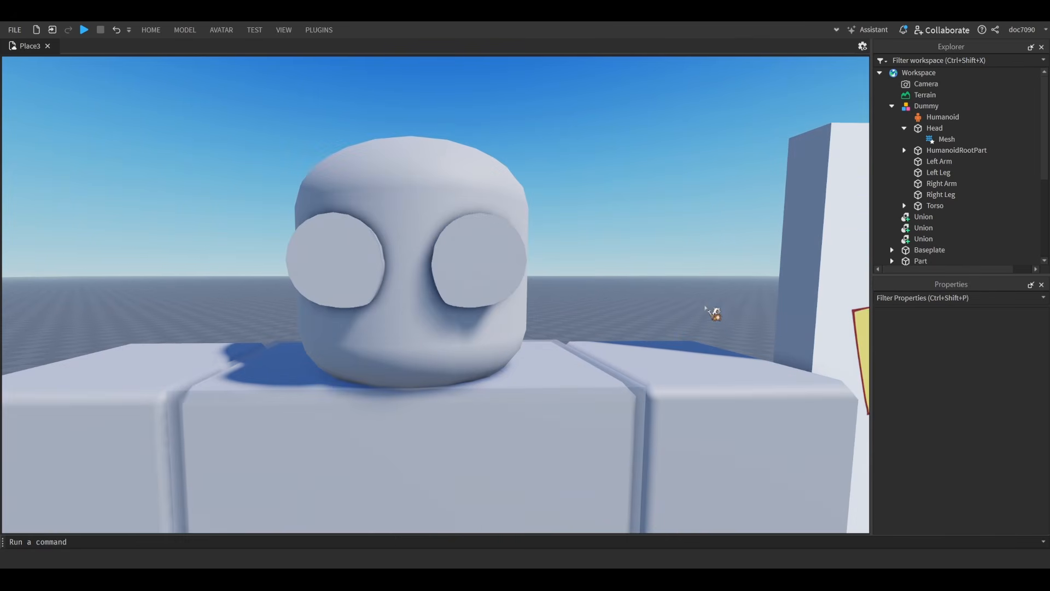
pyautogui.scroll(-7, 711, 315)
pyautogui.scroll(4, 661, 345)
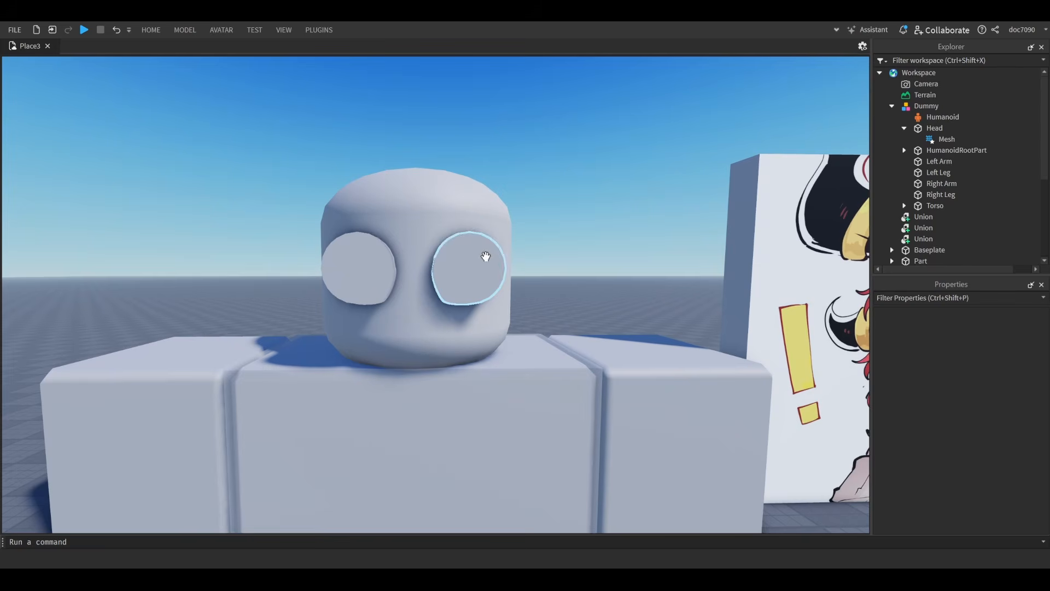
pyautogui.scroll(-5, 485, 256)
pyautogui.moveTo(486, 256); pyautogui.dragTo(485, 256, button='right')
pyautogui.scroll(5, 486, 253)
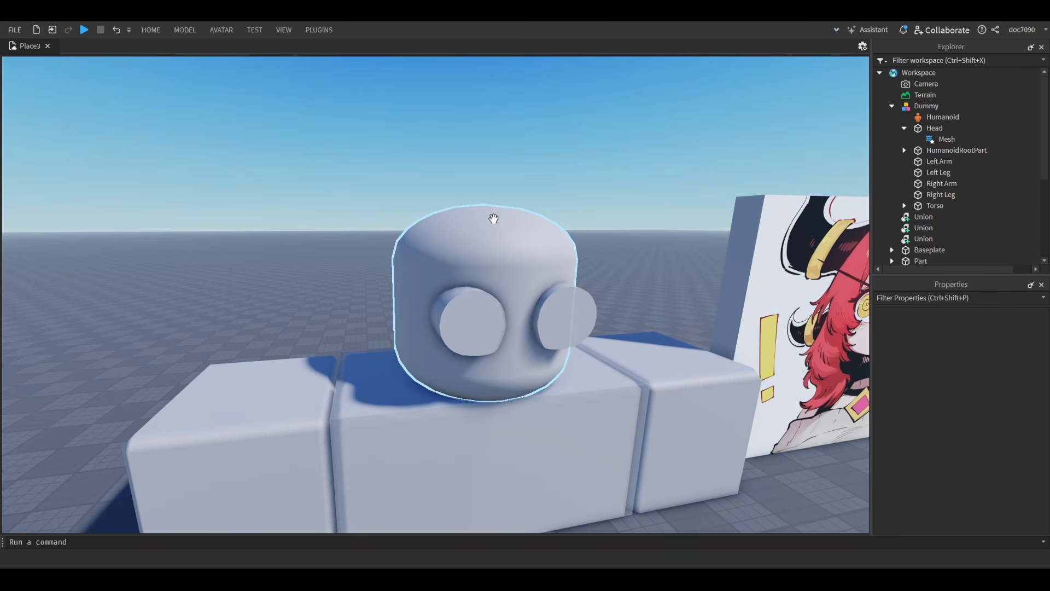
# - Compare the head and its two eyes with the face in the reference picture from several angles
pyautogui.press('d')
pyautogui.press('w')
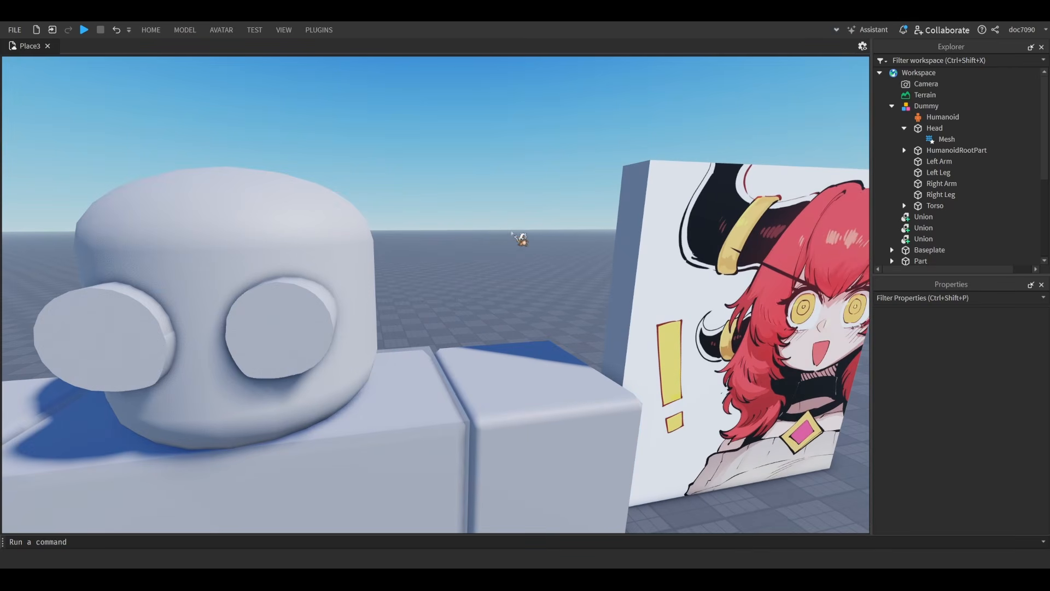
pyautogui.press('s')
pyautogui.press('a')
pyautogui.press('s')
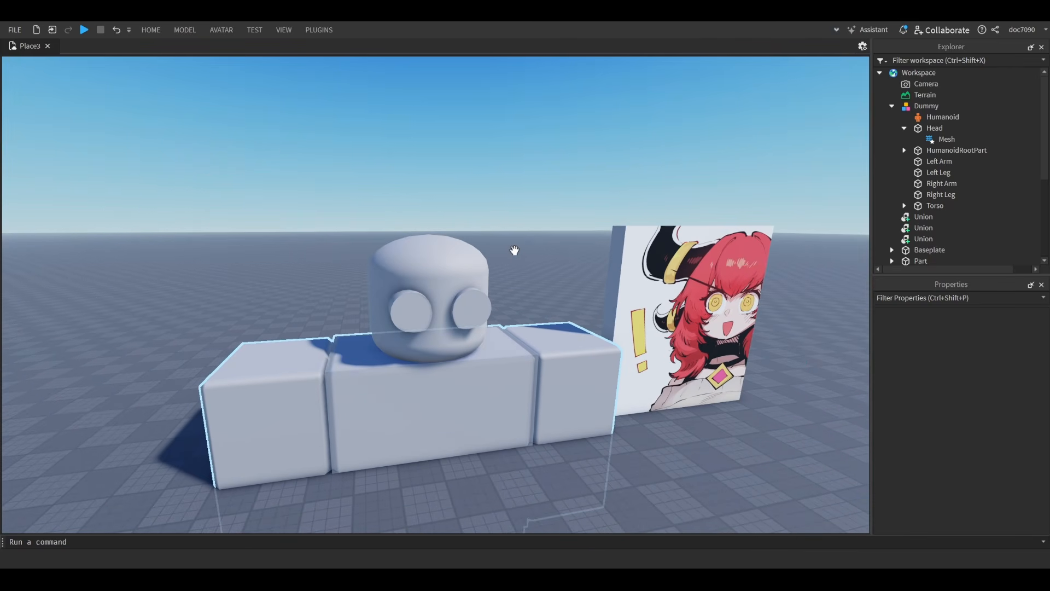
pyautogui.press('w')
pyautogui.press('d')
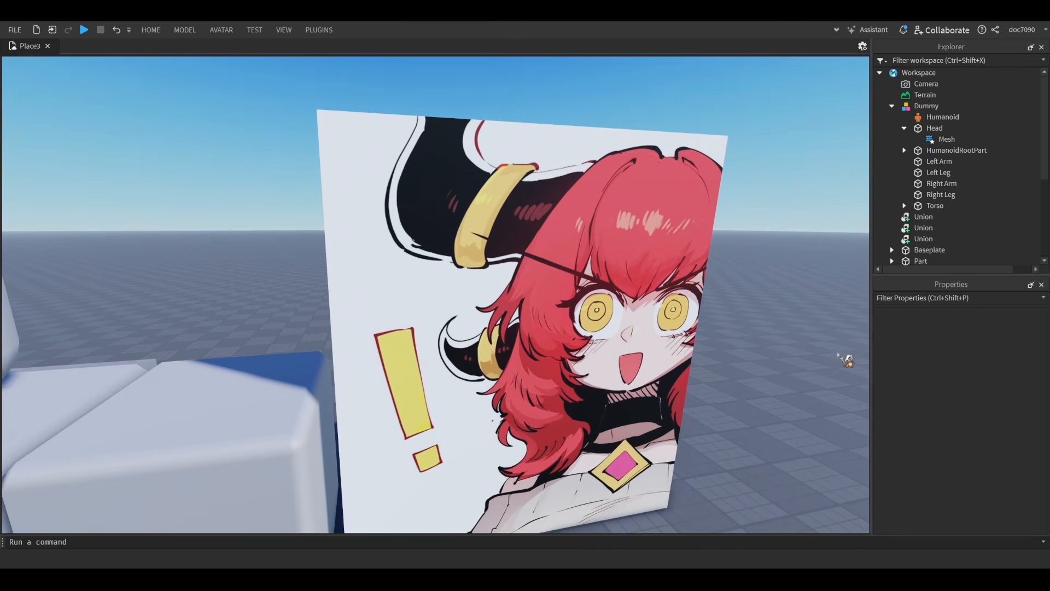
pyautogui.press('s')
pyautogui.press('a')
pyautogui.press('w')
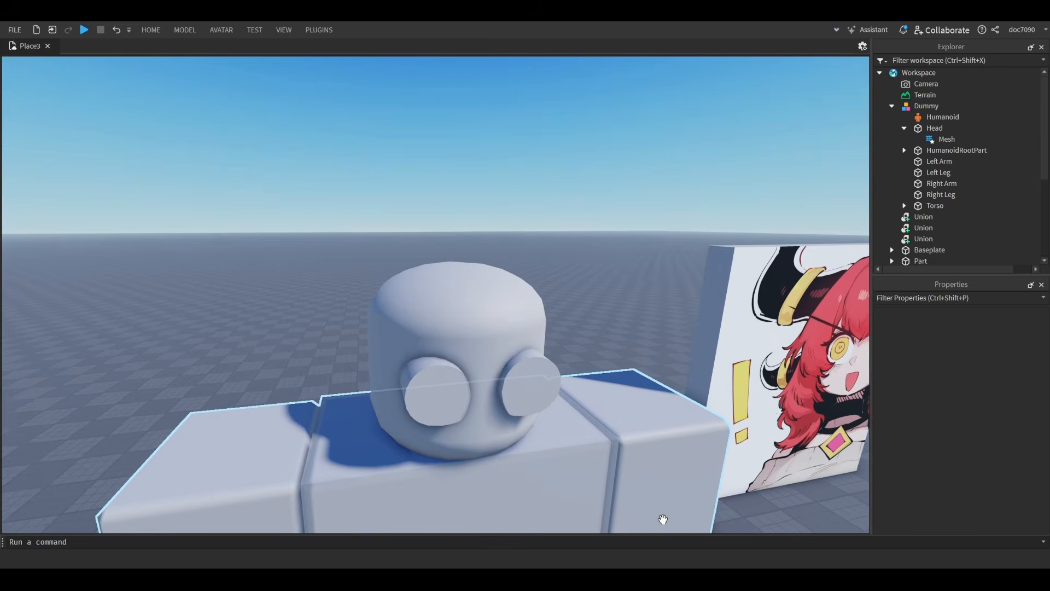
# - Select the head union together with both eye unions and duplicate all three in place
pyautogui.press('w')
pyautogui.click(520, 190)
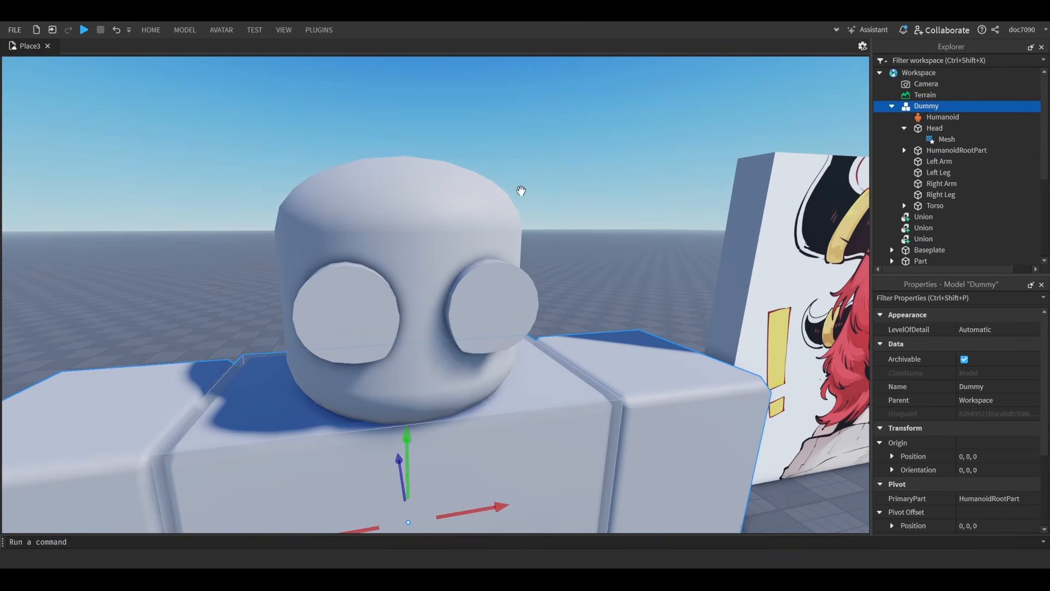
pyautogui.press('s')
pyautogui.moveTo(544, 90); pyautogui.dragTo(326, 354)
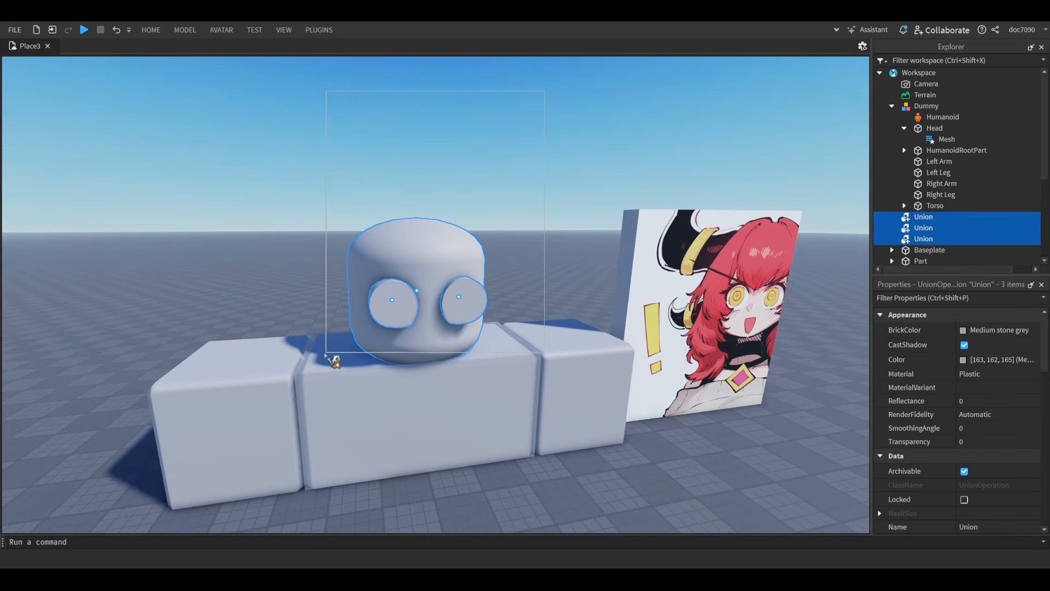
pyautogui.press('s')
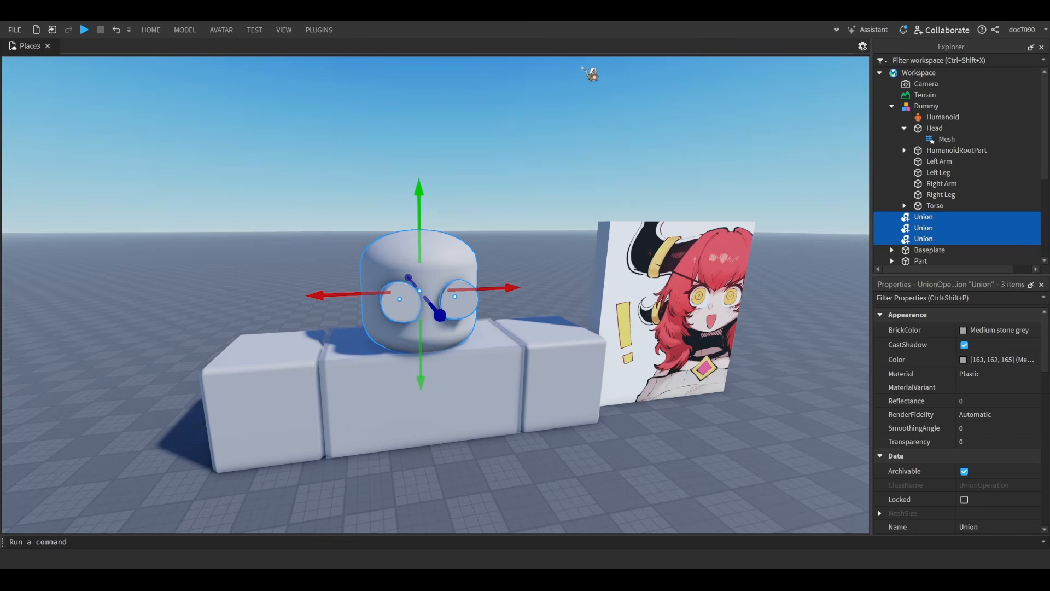
pyautogui.hotkey('ctrl', 'z')
# - Set the transparency of the three duplicated head and eye unions to 1 and deselect them
pyautogui.moveTo(555, 151); pyautogui.dragTo(553, 147, button='right')
pyautogui.press('w')
pyautogui.press('s')
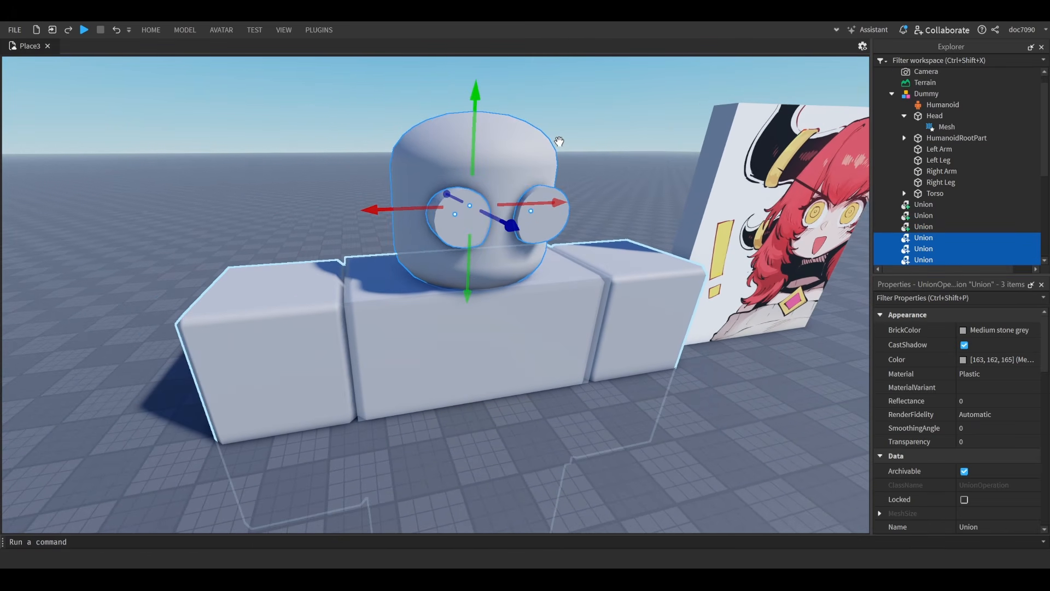
pyautogui.press('s')
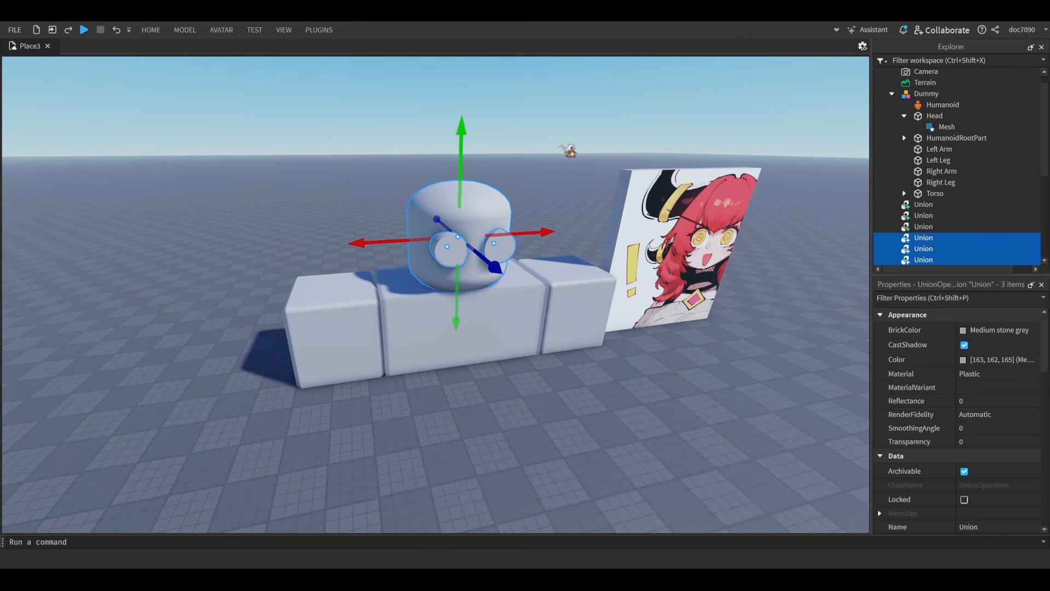
pyautogui.scroll(5, 568, 151)
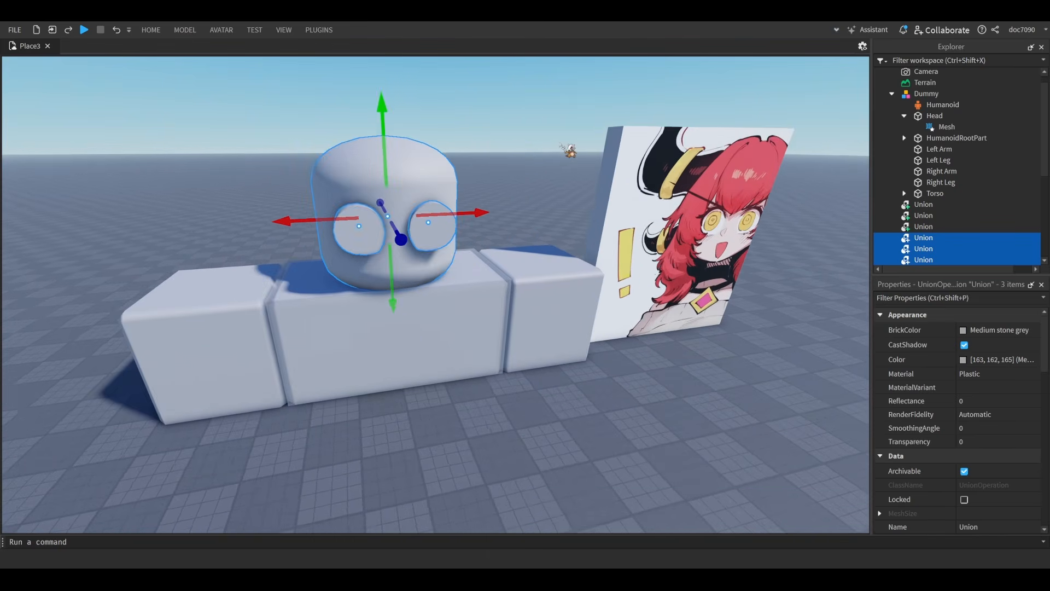
pyautogui.moveTo(596, 165); pyautogui.dragTo(599, 168, button='right')
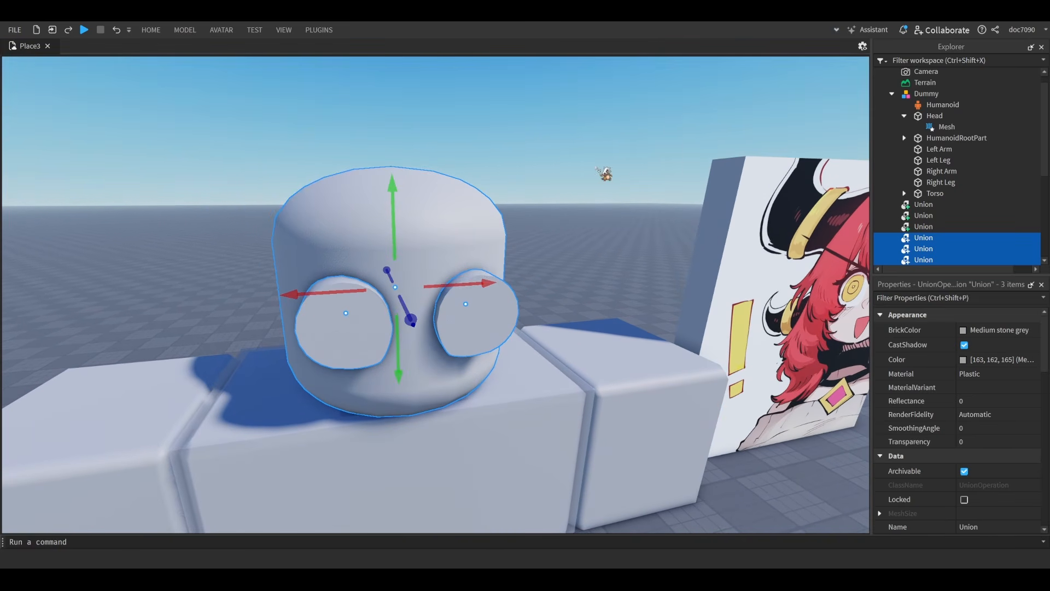
pyautogui.click(989, 442)
pyautogui.write('1')
pyautogui.click(712, 123)
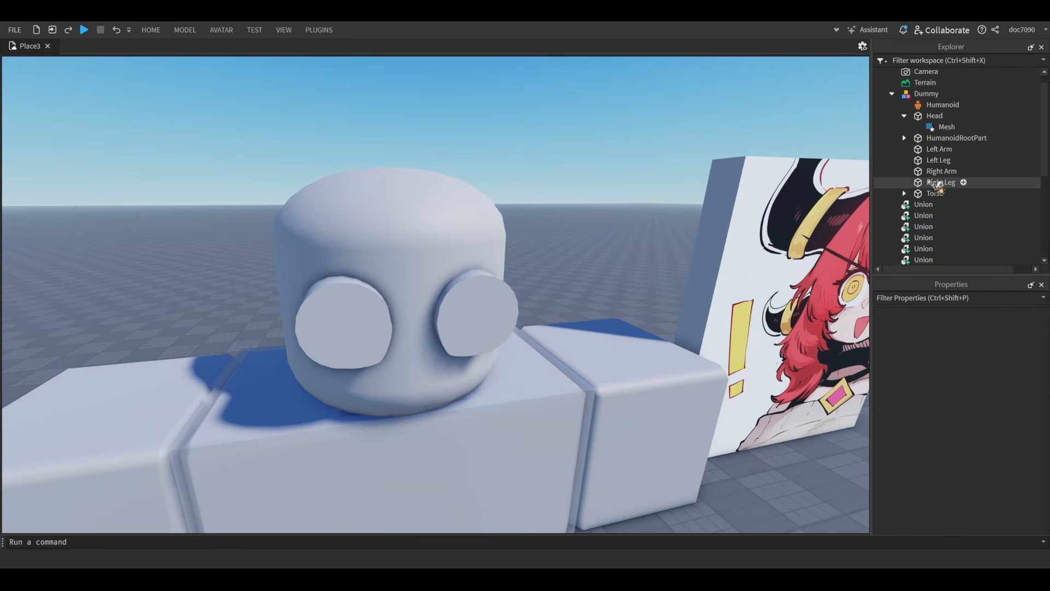
# - Select the two visible eye shapes and merge them into one union
pyautogui.click(484, 301)
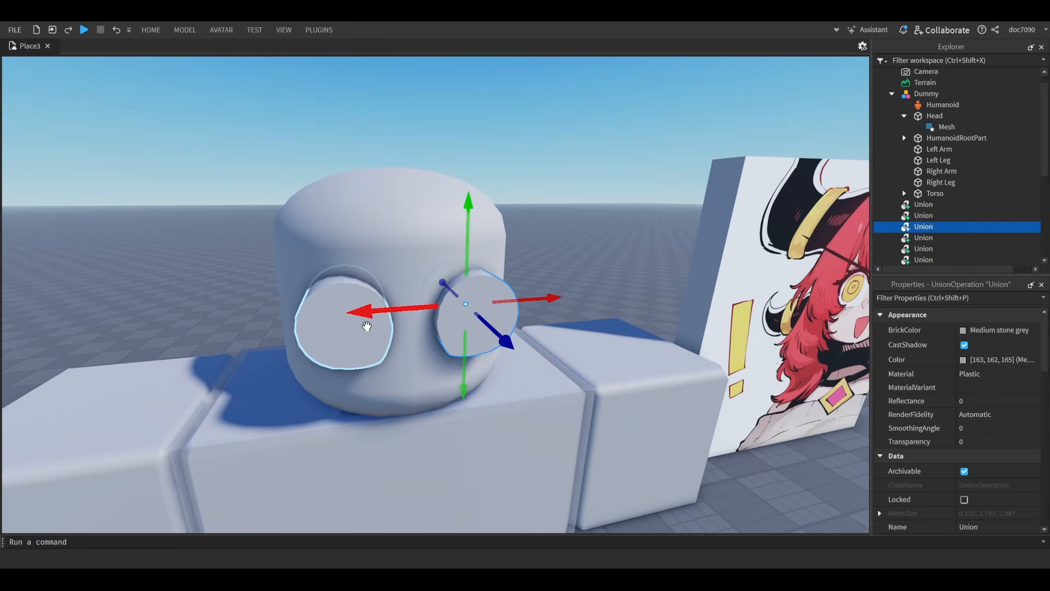
pyautogui.keyDown('ctrl'); pyautogui.click(369, 329); pyautogui.keyUp('ctrl')
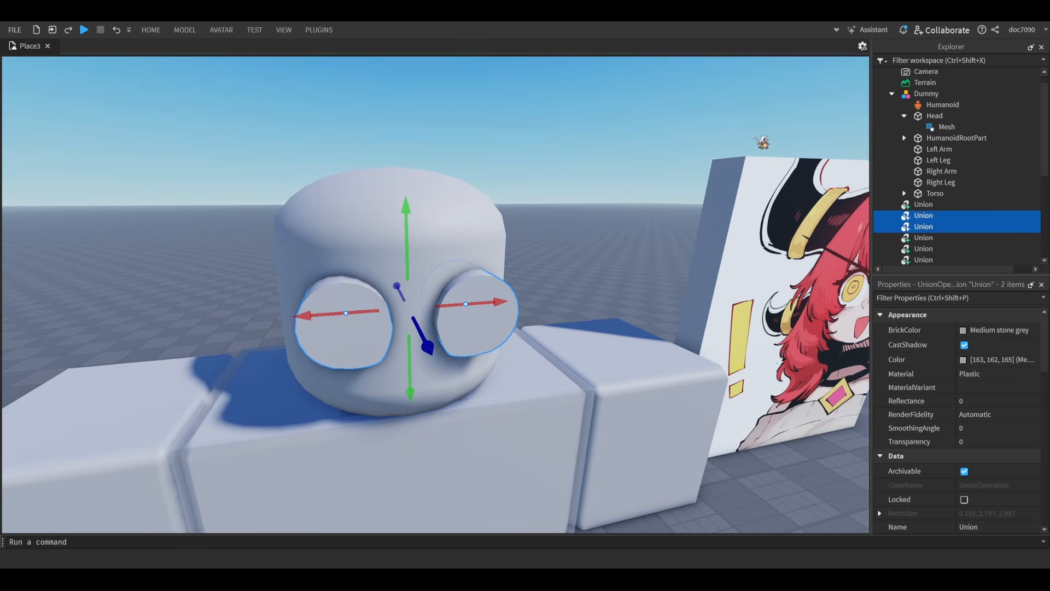
pyautogui.hotkey('ctrl', 'shift', 'g')
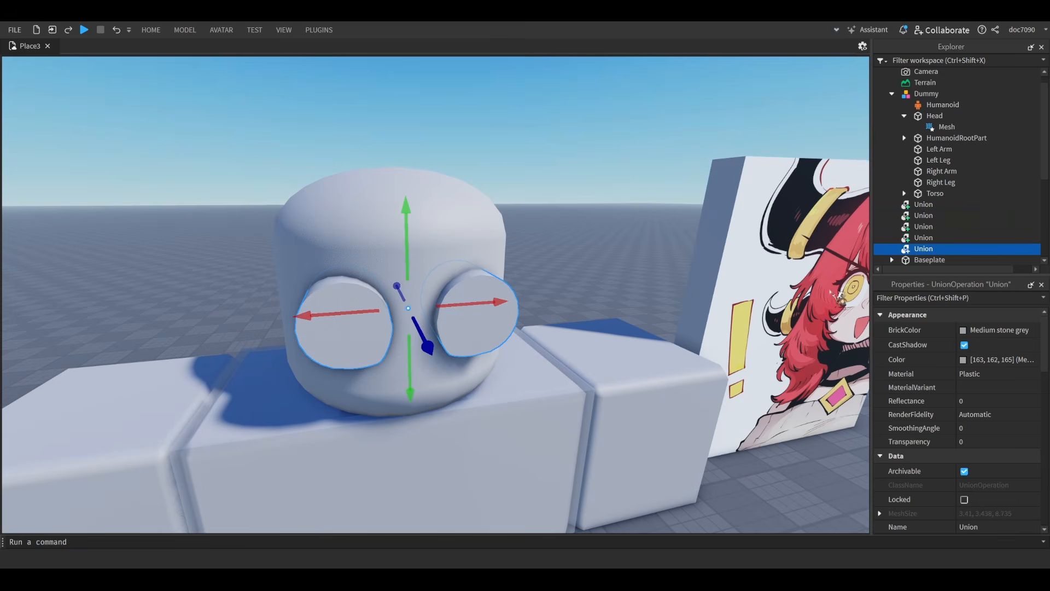
# - Negate the merged eye union and combine it with the visible head union to cut both eye sockets
pyautogui.hotkey('ctrl', 'shift', 'n')
pyautogui.scroll(3, 506, 195)
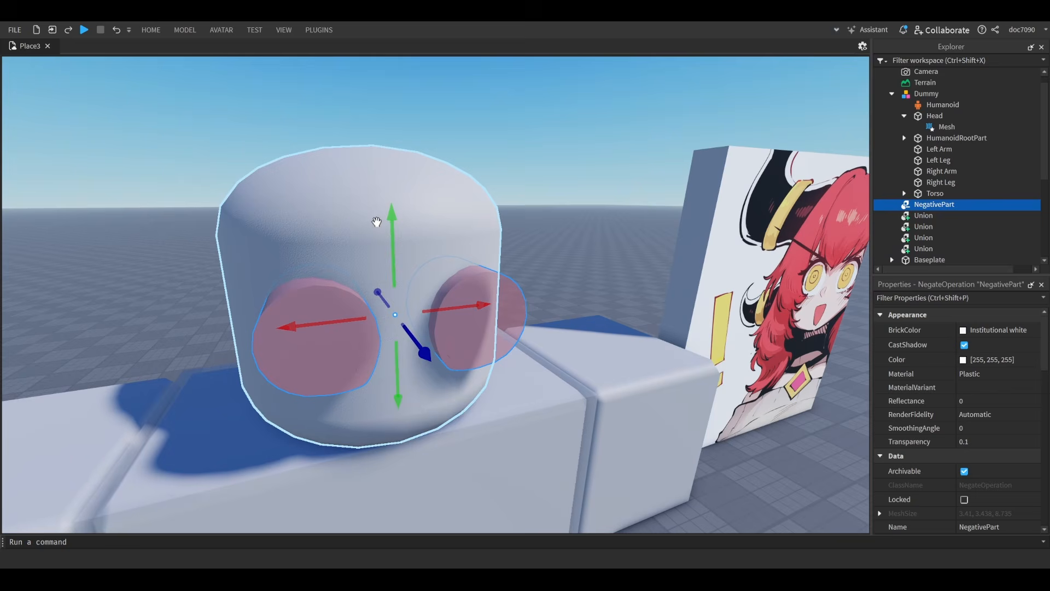
pyautogui.keyDown('ctrl'); pyautogui.click(355, 217); pyautogui.keyUp('ctrl')
pyautogui.scroll(-4, 361, 218)
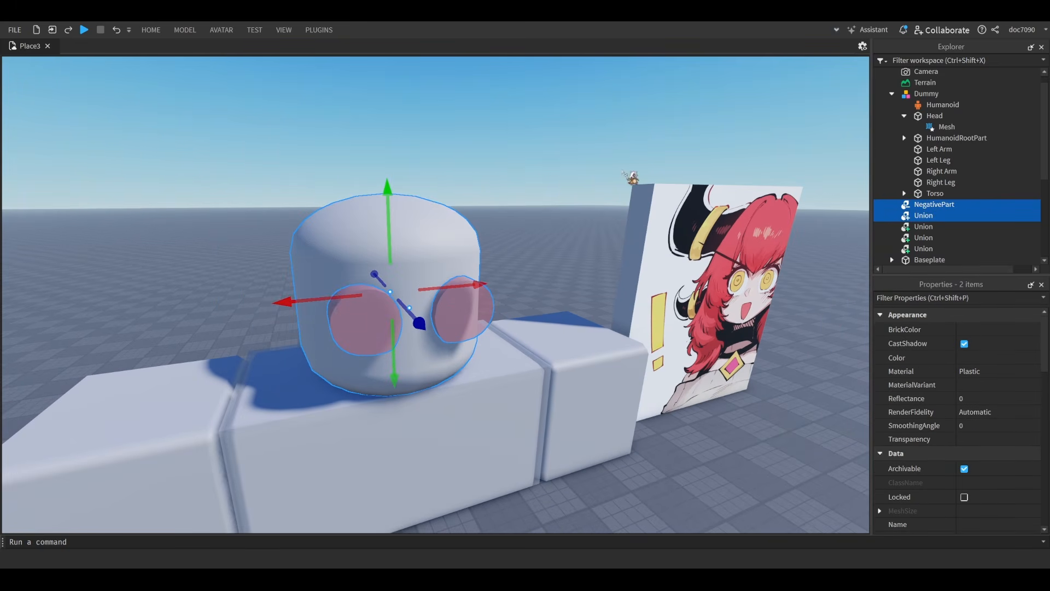
pyautogui.hotkey('ctrl', 'shift', 'g')
pyautogui.moveTo(590, 197); pyautogui.dragTo(633, 238, button='right')
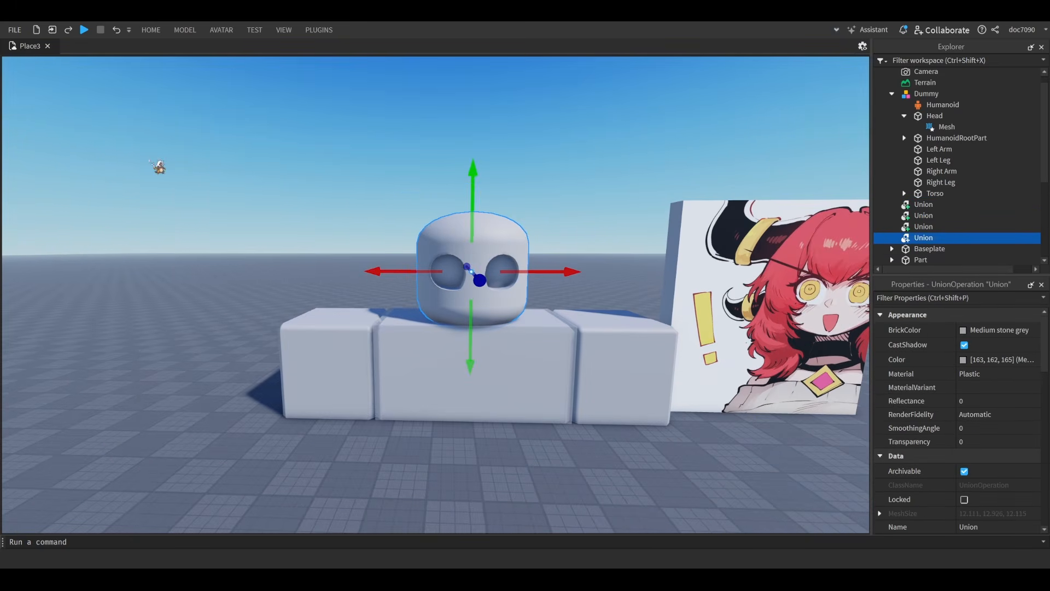
# - Select the three hidden head and eye unions and set their transparency to 0
pyautogui.click(924, 226)
pyautogui.keyDown('ctrl'); pyautogui.click(933, 215); pyautogui.keyUp('ctrl')
pyautogui.keyDown('ctrl'); pyautogui.click(923, 205); pyautogui.keyUp('ctrl')
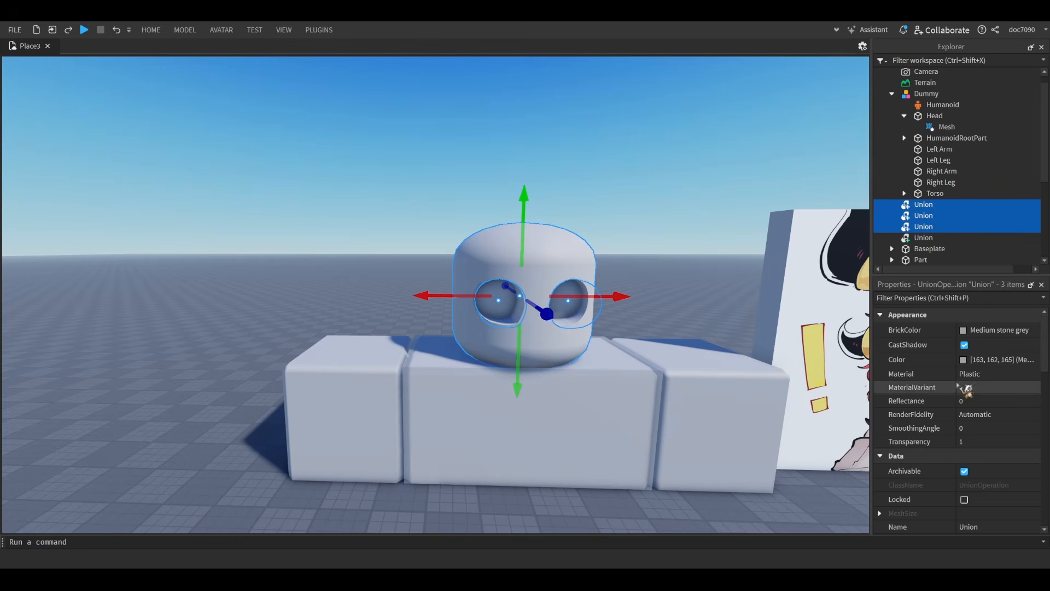
pyautogui.click(979, 441)
pyautogui.write('0')
pyautogui.press('Return')
pyautogui.moveTo(657, 232); pyautogui.dragTo(649, 226, button='right')
pyautogui.press('w')
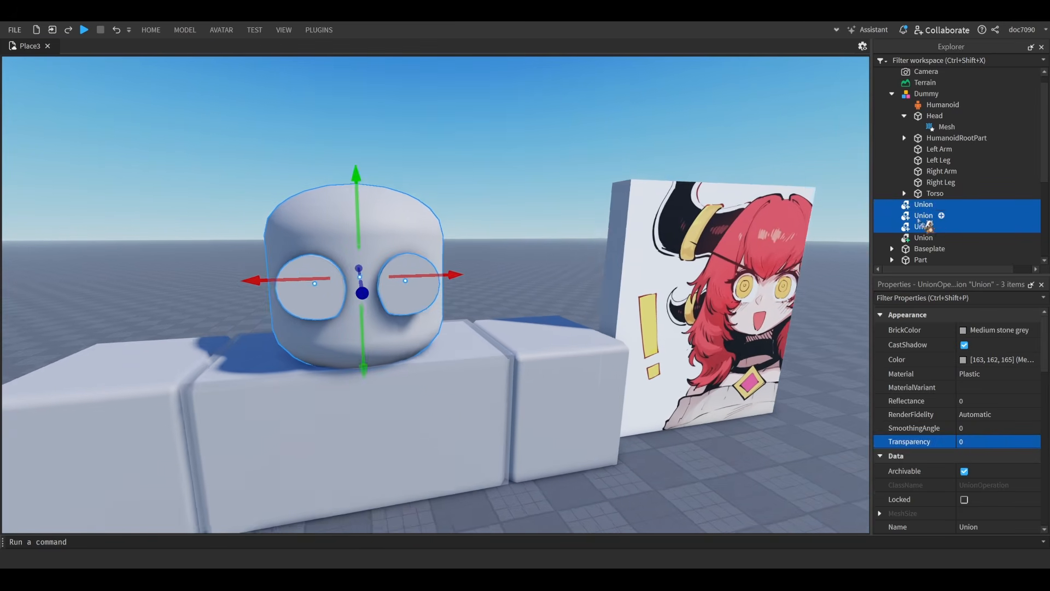
# - Find the uncut head union among the overlapping unions and duplicate it in place
pyautogui.press('a')
pyautogui.click(927, 205)
pyautogui.click(925, 217)
pyautogui.click(925, 226)
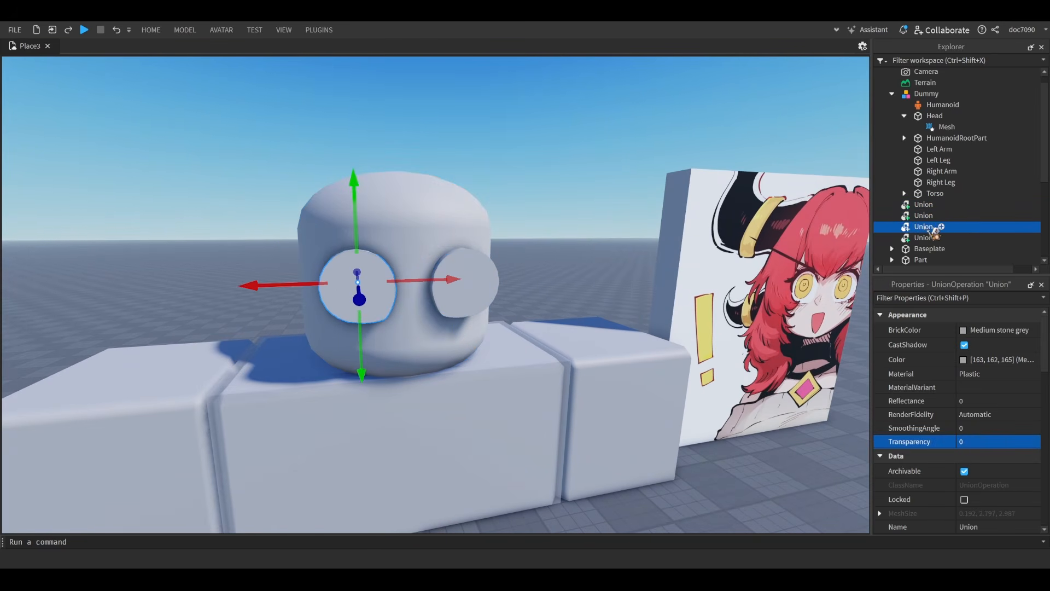
pyautogui.click(925, 216)
pyautogui.moveTo(637, 124); pyautogui.dragTo(637, 125, button='right')
pyautogui.hotkey('ctrl', 'd')
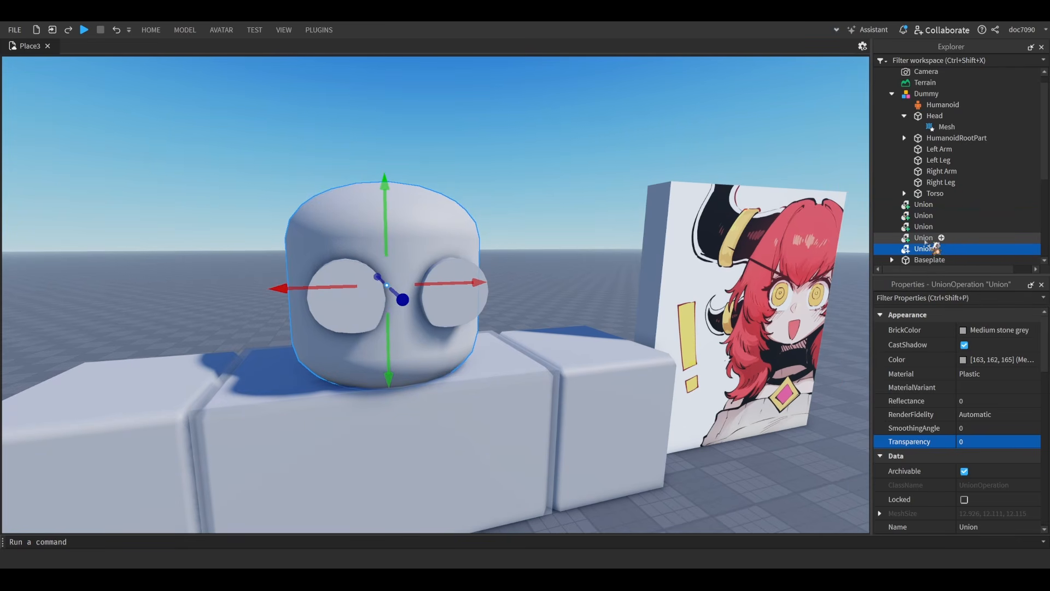
# - Intersect the duplicated uncut head with the eye shape nearer the reference picture
pyautogui.scroll(5, 487, 284)
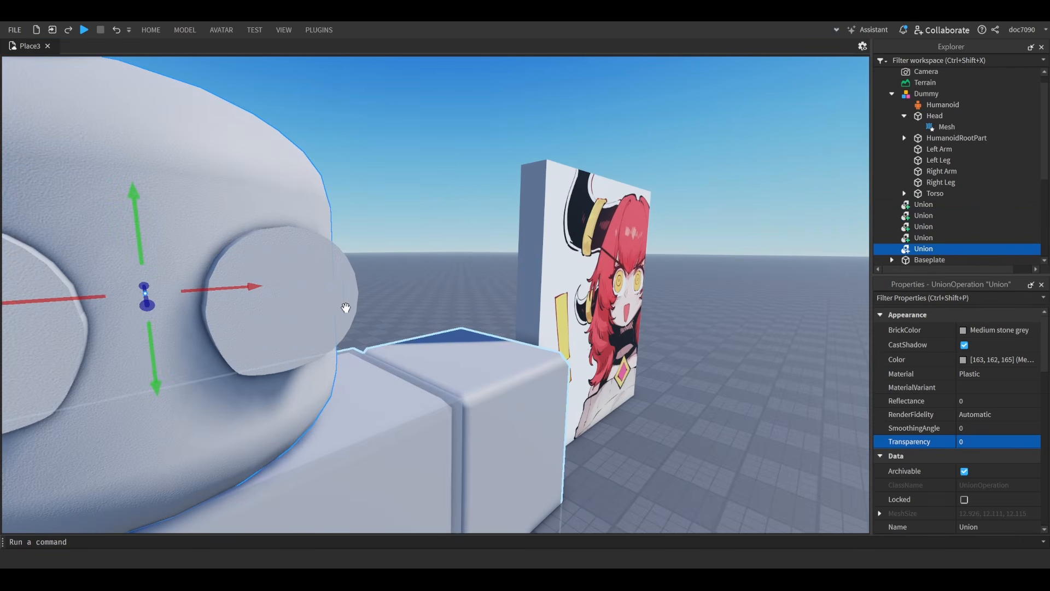
pyautogui.keyDown('ctrl'); pyautogui.click(345, 307); pyautogui.keyUp('ctrl')
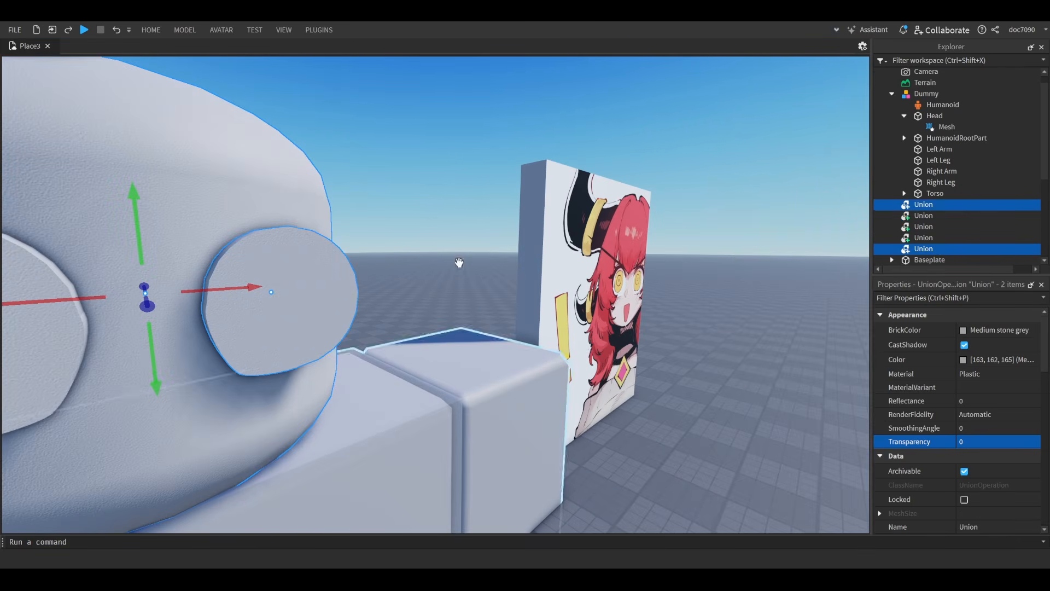
pyautogui.hotkey('ctrl', 'shift', 'i')
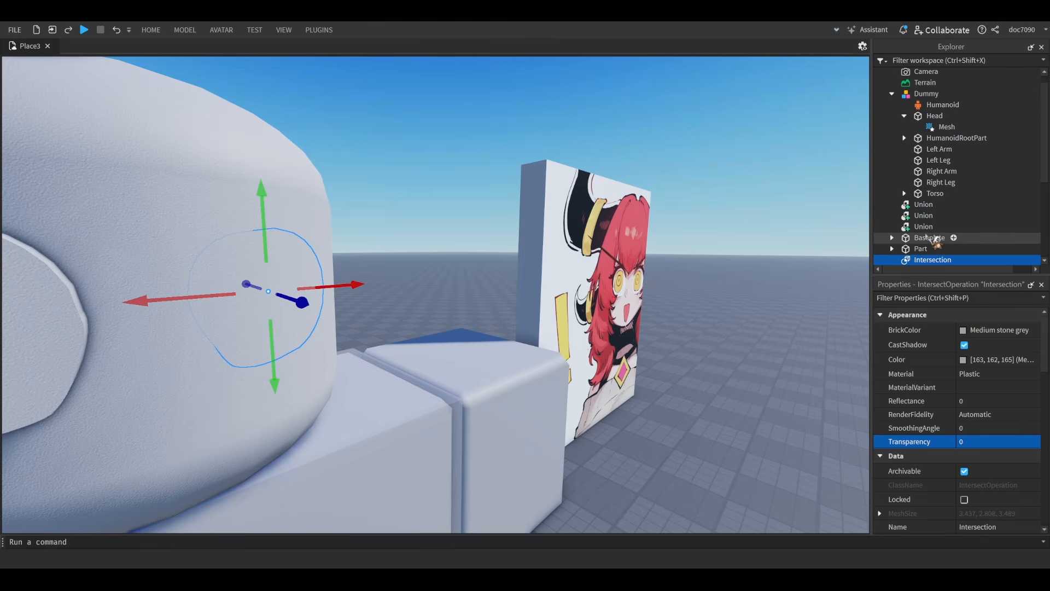
# - Try intersecting the two overlapping head unions, and undo the operation
pyautogui.click(950, 227)
pyautogui.scroll(5, 492, 226)
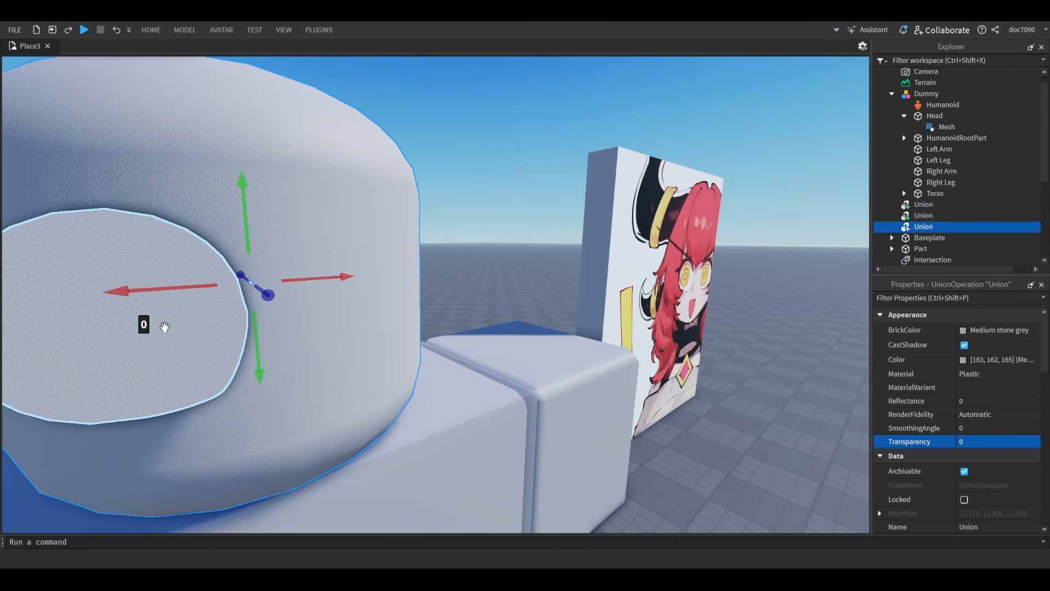
pyautogui.keyDown('ctrl'); pyautogui.click(141, 324); pyautogui.keyUp('ctrl')
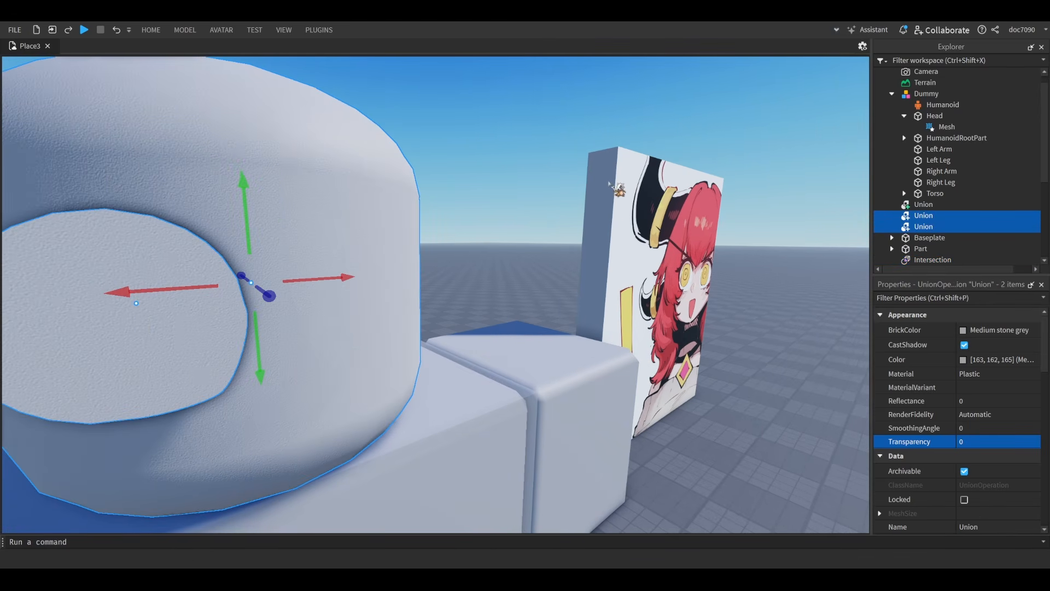
pyautogui.press('f')
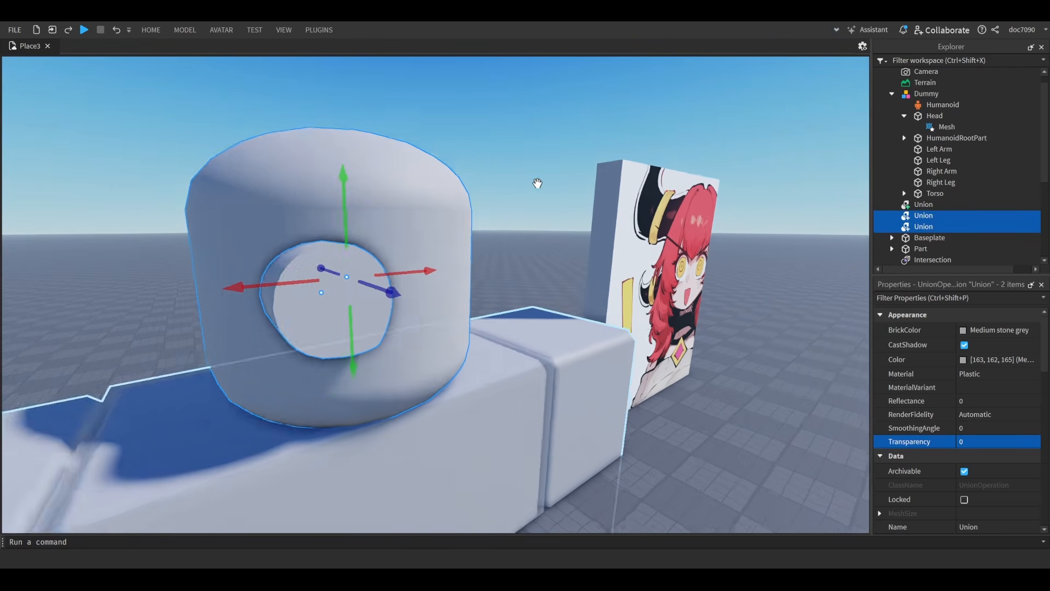
pyautogui.click(936, 231)
pyautogui.click(928, 225)
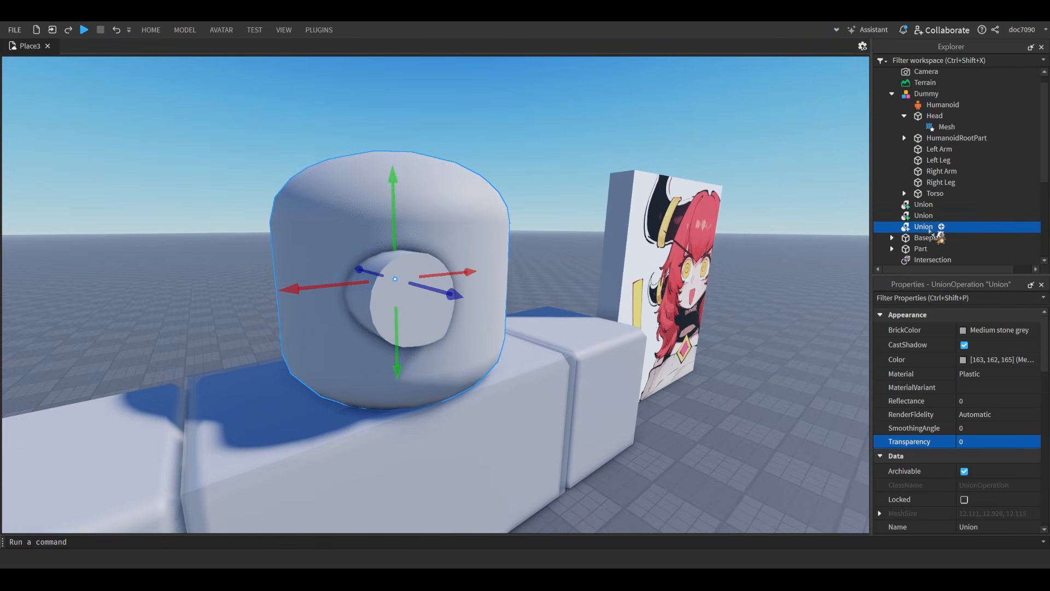
pyautogui.click(927, 218)
pyautogui.click(937, 226)
pyautogui.click(923, 204)
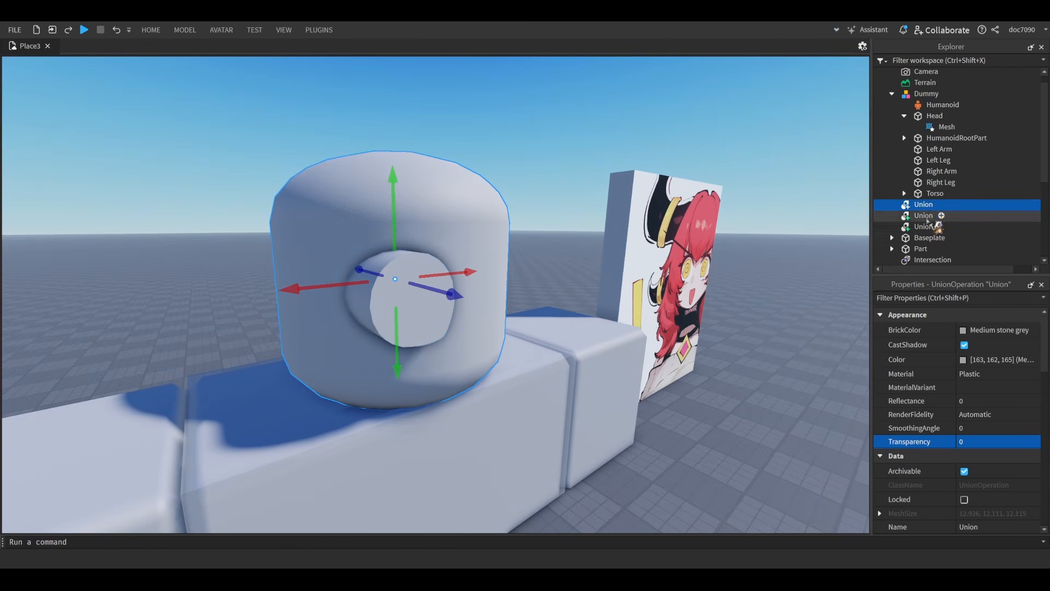
pyautogui.keyDown('ctrl'); pyautogui.click(923, 226); pyautogui.keyUp('ctrl')
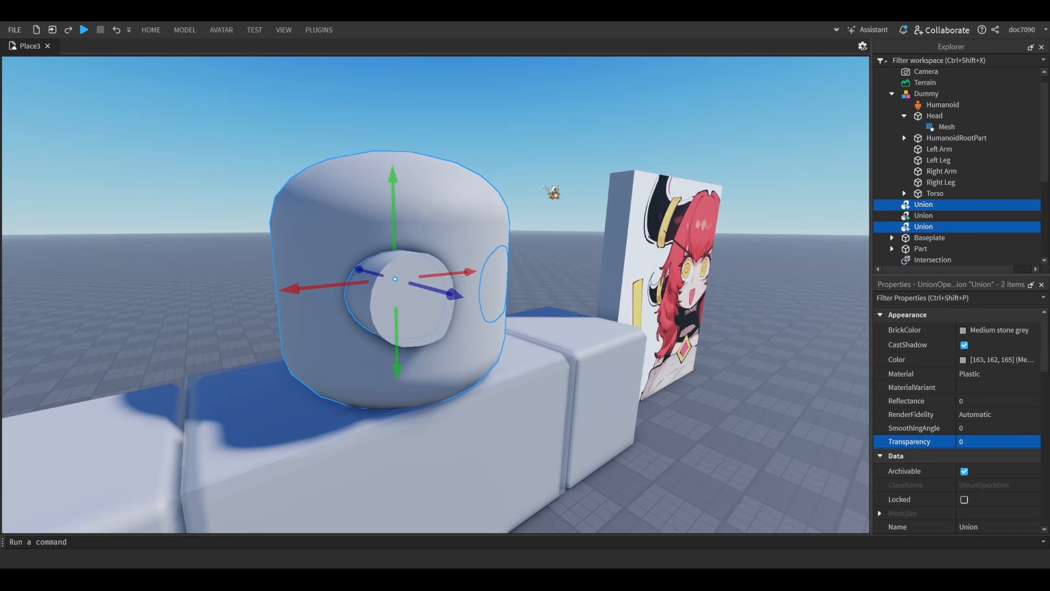
pyautogui.scroll(-3, 555, 189)
pyautogui.hotkey('ctrl', 'shift', 'i')
pyautogui.scroll(5, 552, 175)
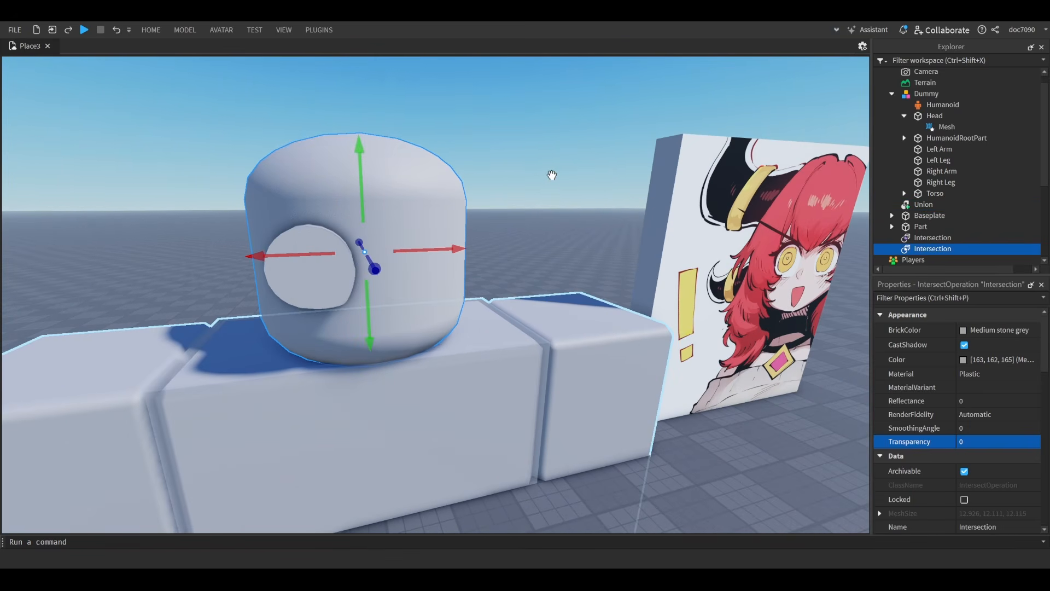
pyautogui.hotkey('ctrl', 'z')
pyautogui.scroll(-3, 552, 175)
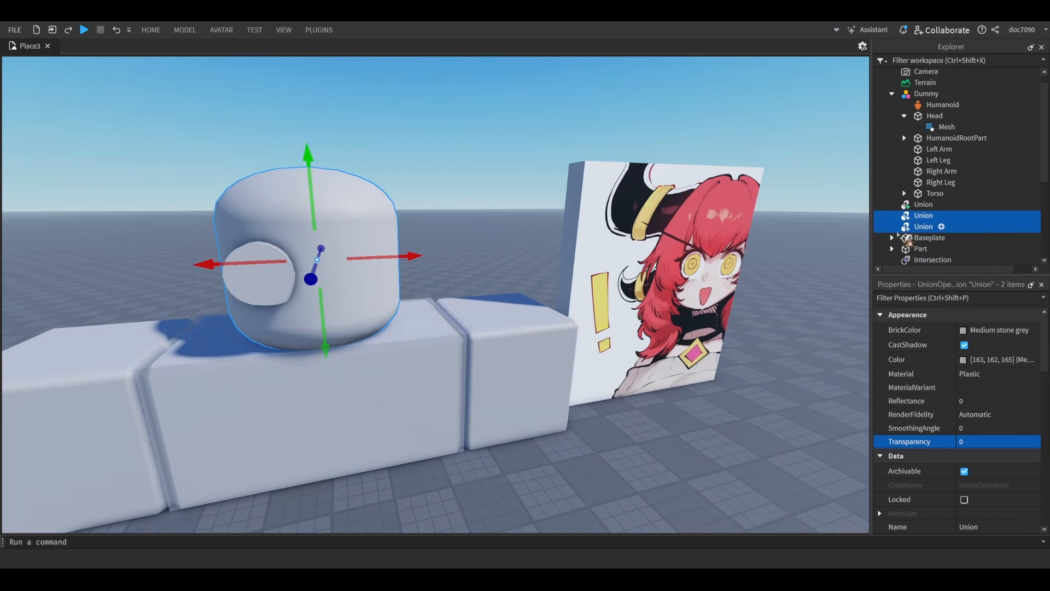
# - Lift the selected head union to tell the overlapping copies apart, and undo each move
pyautogui.click(924, 226)
pyautogui.moveTo(921, 225); pyautogui.dragTo(796, 228)
pyautogui.hotkey('ctrl', 'z')
pyautogui.press('e')
pyautogui.moveTo(316, 171); pyautogui.dragTo(315, 76)
pyautogui.hotkey('ctrl', 'z')
pyautogui.press('Up')
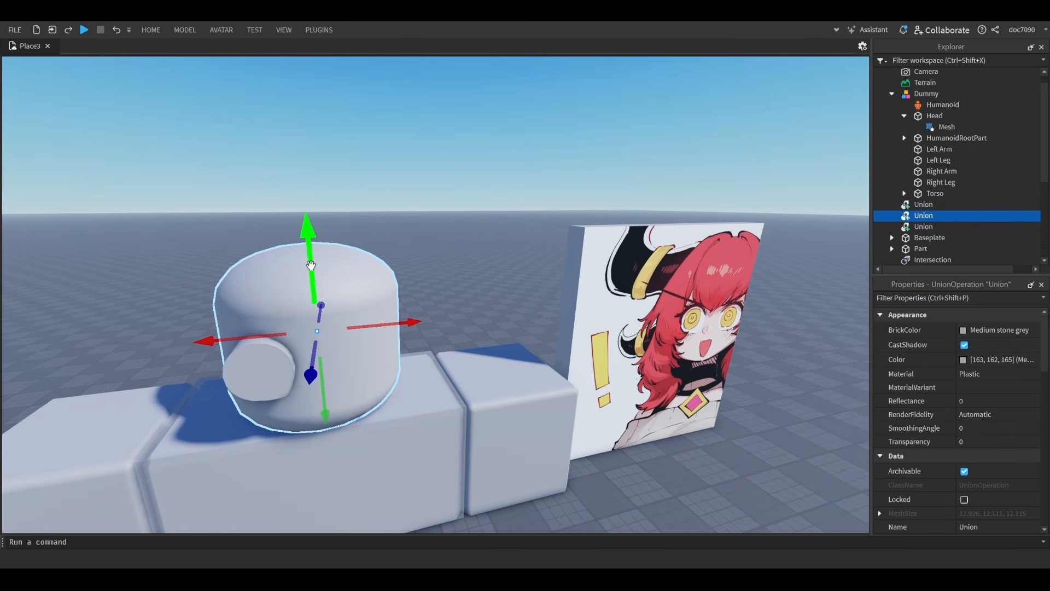
pyautogui.moveTo(311, 265); pyautogui.dragTo(334, 109)
pyautogui.hotkey('ctrl', 'z')
# - Select the remaining eye union together with the uncut head union and intersect them
pyautogui.click(930, 204)
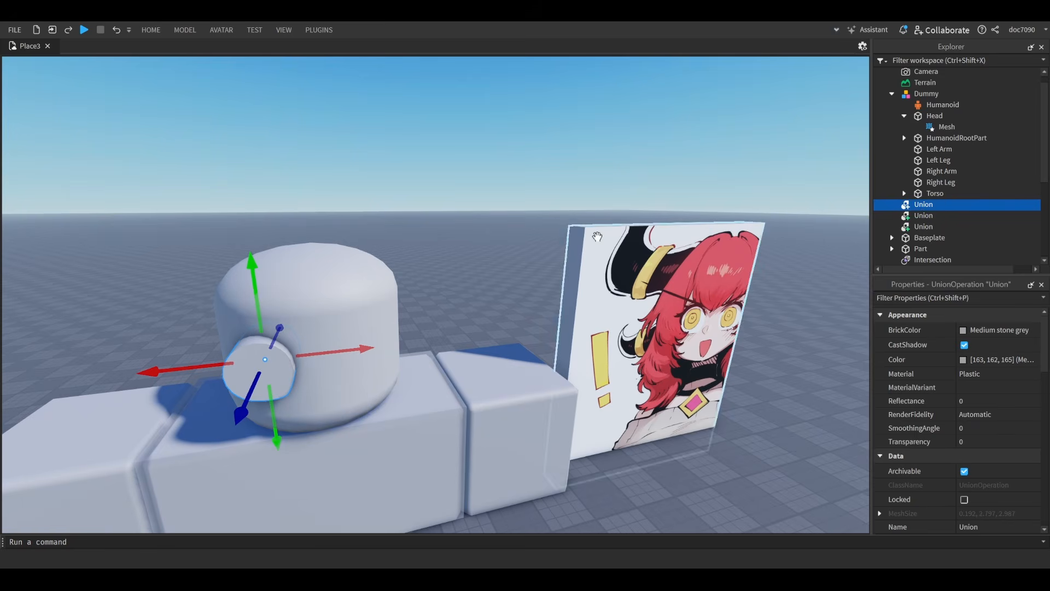
pyautogui.hotkey('shift', 'Down')
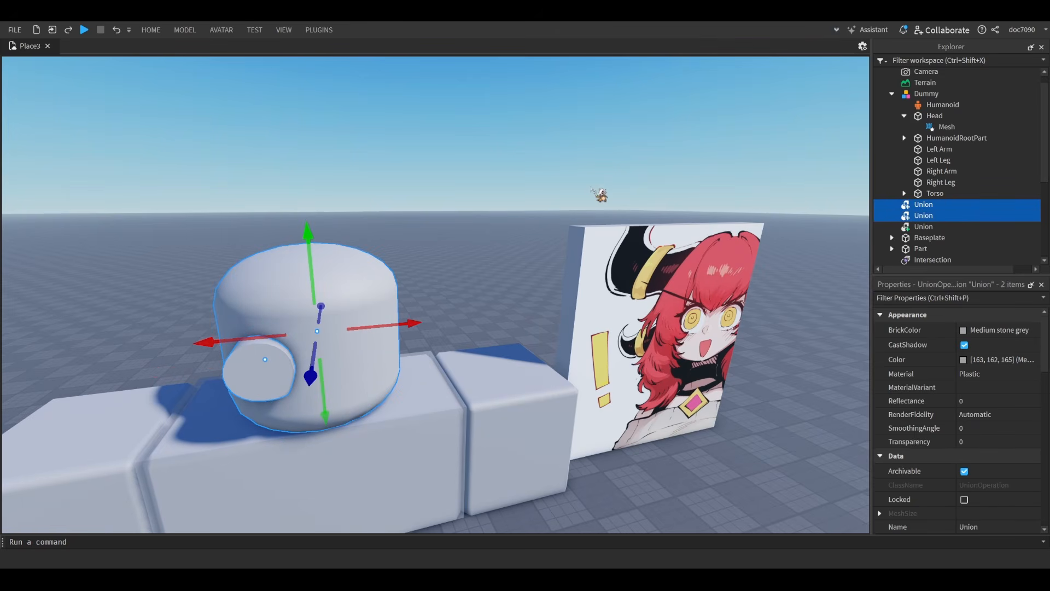
pyautogui.hotkey('ctrl', 'shift', 'i')
pyautogui.press('f')
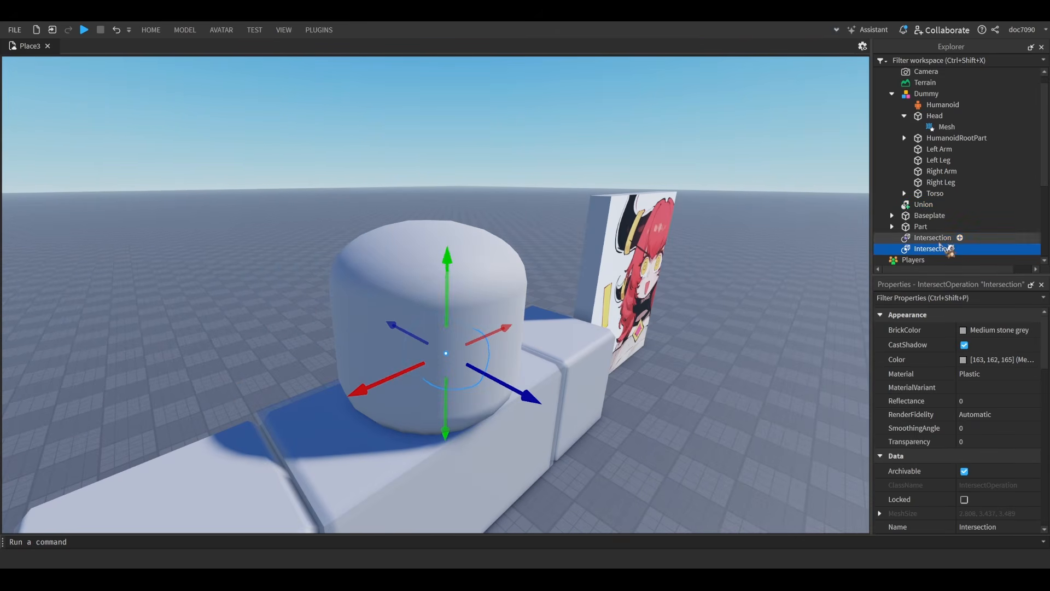
# - Select both eye intersections and move them along the depth axis by about -0.47 so they sit inside the sockets
pyautogui.keyDown('ctrl'); pyautogui.click(940, 242); pyautogui.keyUp('ctrl')
pyautogui.press('f')
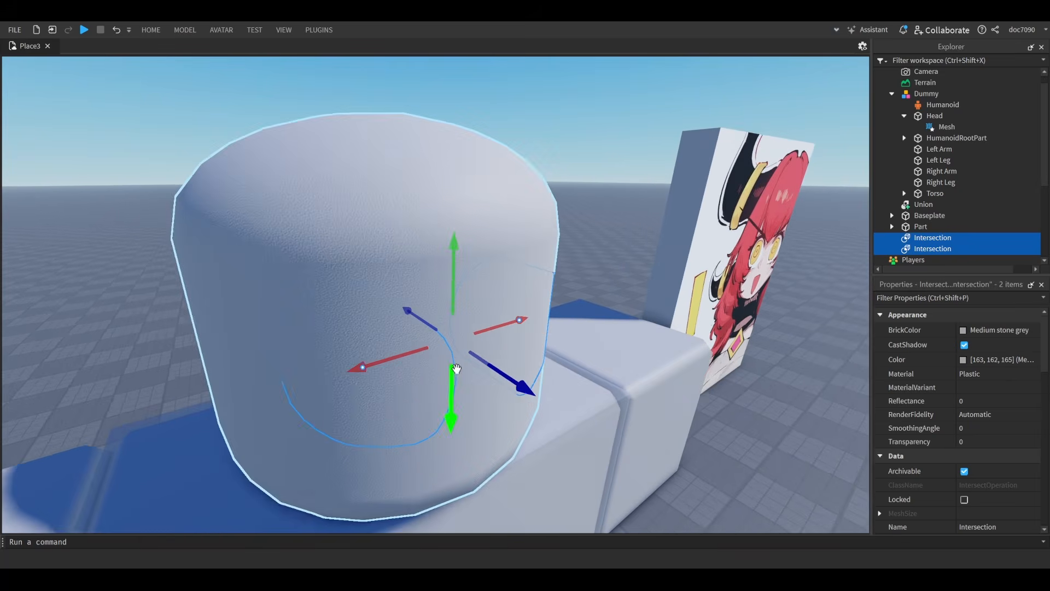
pyautogui.moveTo(528, 315); pyautogui.dragTo(520, 320)
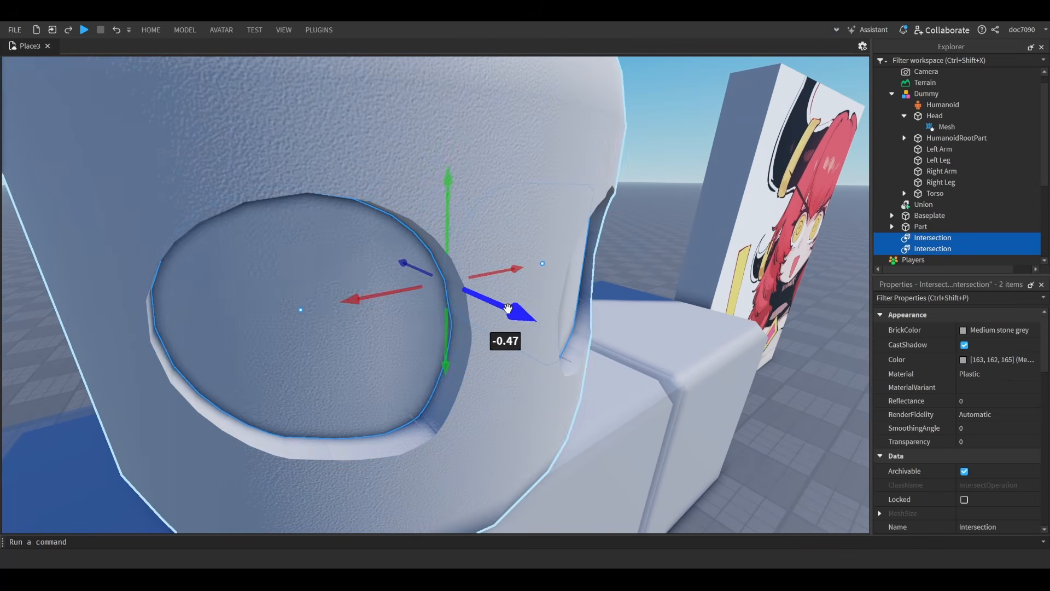
pyautogui.scroll(-5, 547, 320)
pyautogui.scroll(5, 605, 281)
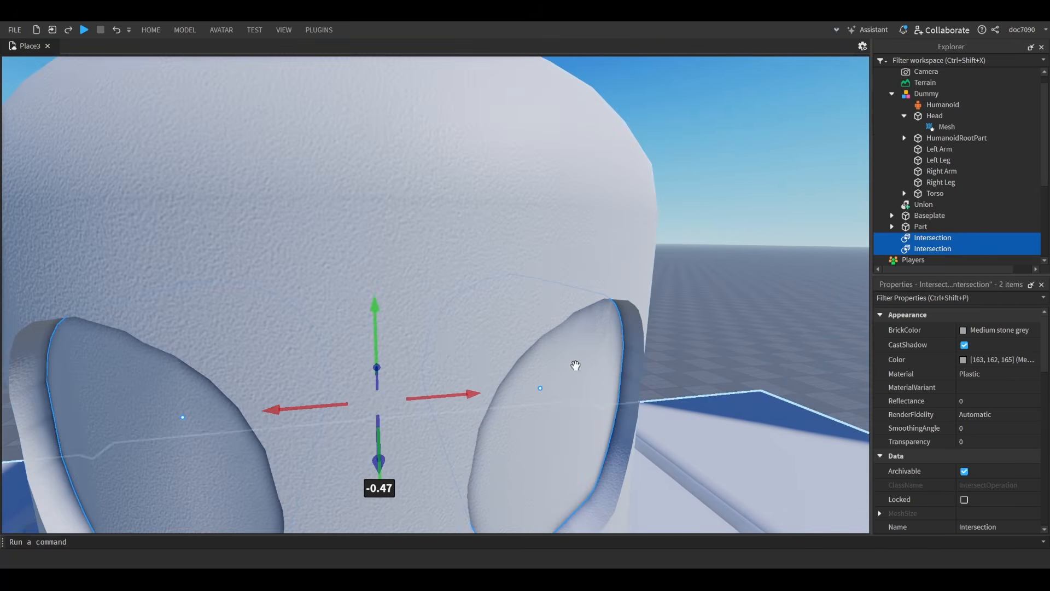
pyautogui.scroll(-4, 574, 363)
pyautogui.scroll(3, 784, 341)
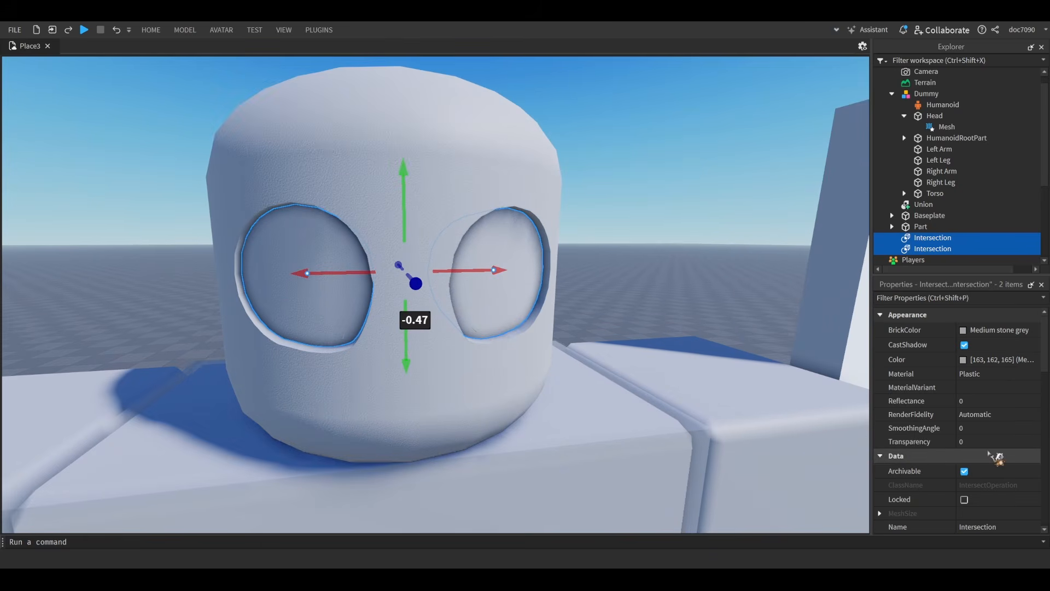
# - Enable UsePartColor on both eye intersections, set their color to [252, 250, 255] and deselect them
pyautogui.scroll(-5, 1001, 459)
pyautogui.scroll(5, 1004, 416)
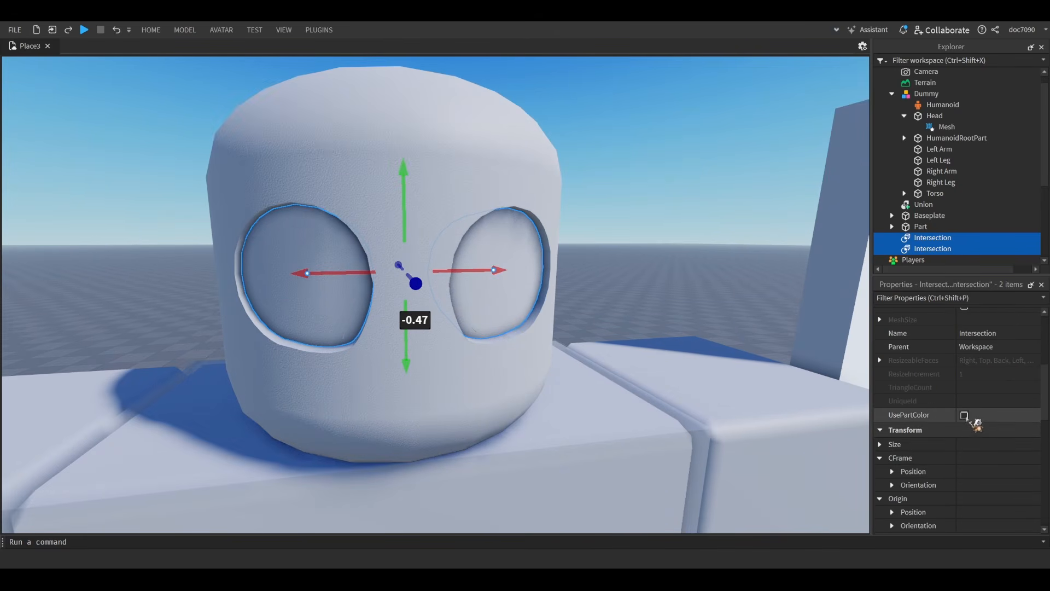
pyautogui.click(970, 364)
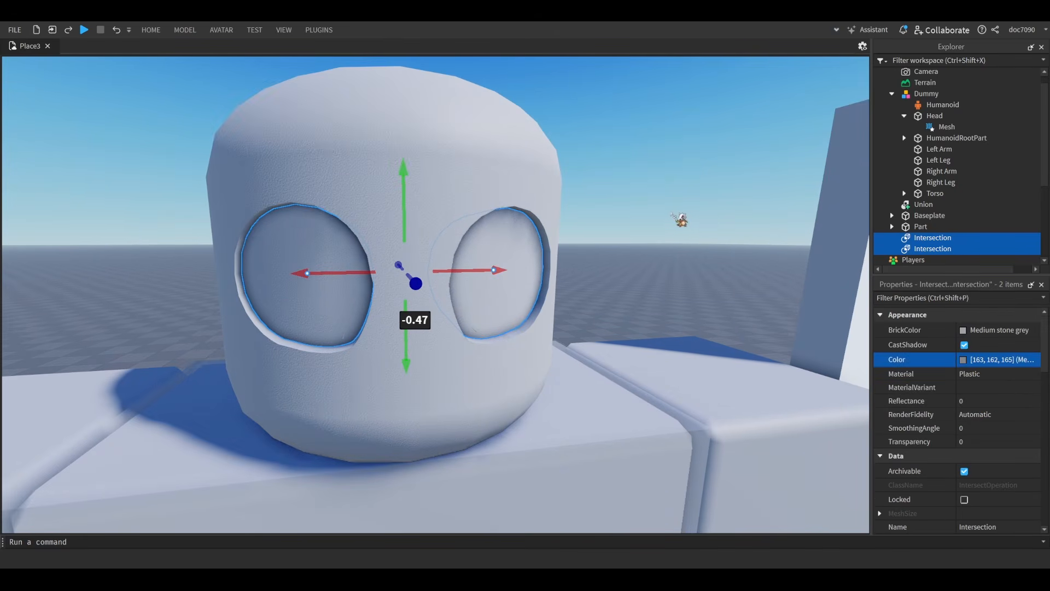
pyautogui.moveTo(672, 214); pyautogui.dragTo(676, 163)
pyautogui.scroll(-5, 609, 246)
pyautogui.click(617, 136)
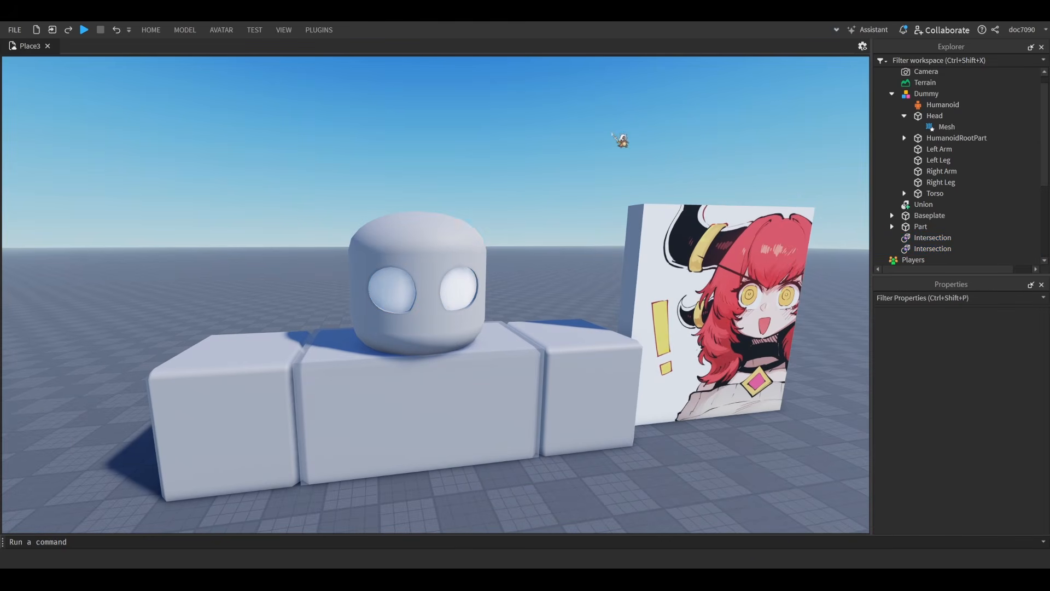
# - Select both eye intersections and change their material to Neon
pyautogui.scroll(4, 617, 137)
pyautogui.click(934, 238)
pyautogui.keyDown('shift'); pyautogui.click(935, 249); pyautogui.keyUp('shift')
pyautogui.click(984, 373)
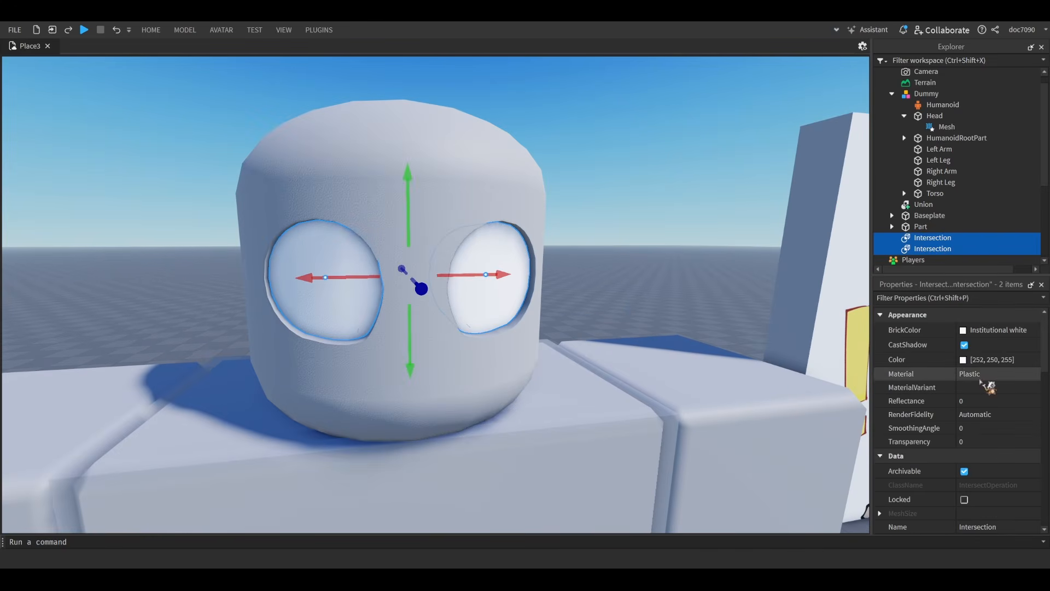
pyautogui.click(974, 436)
# - Darken the color of both neon eyes to [159, 158, 161] and check the deselected face
pyautogui.click(963, 360)
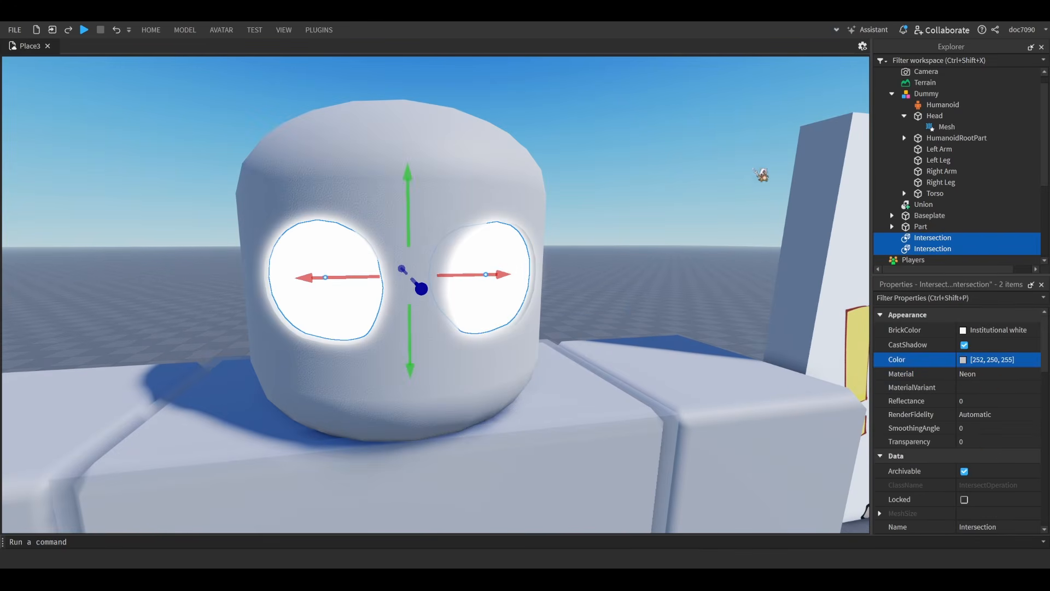
pyautogui.moveTo(673, 219); pyautogui.dragTo(678, 231)
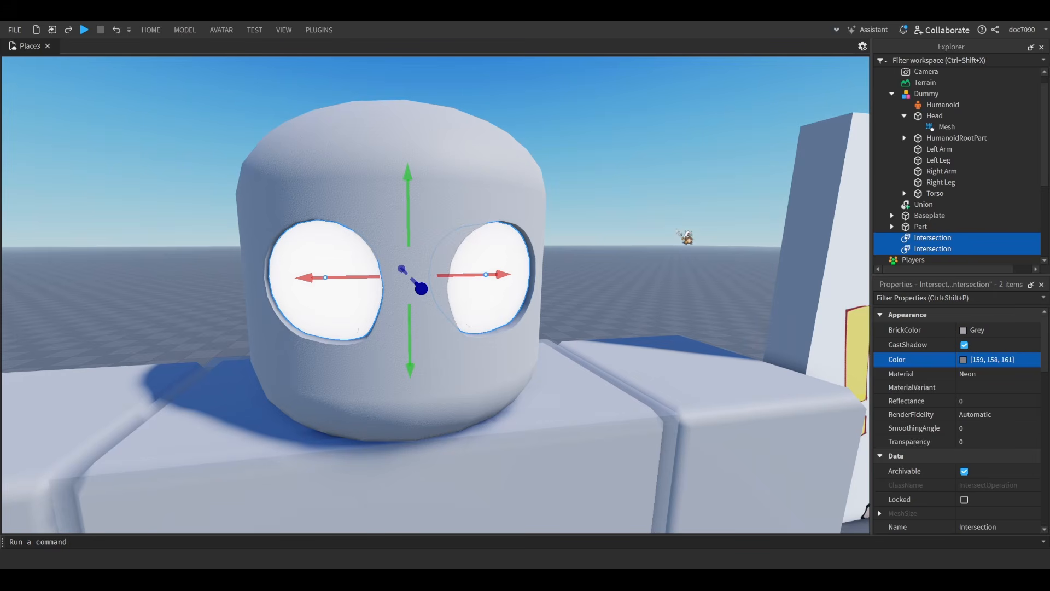
pyautogui.scroll(-4, 655, 164)
pyautogui.click(658, 111)
pyautogui.scroll(4, 648, 137)
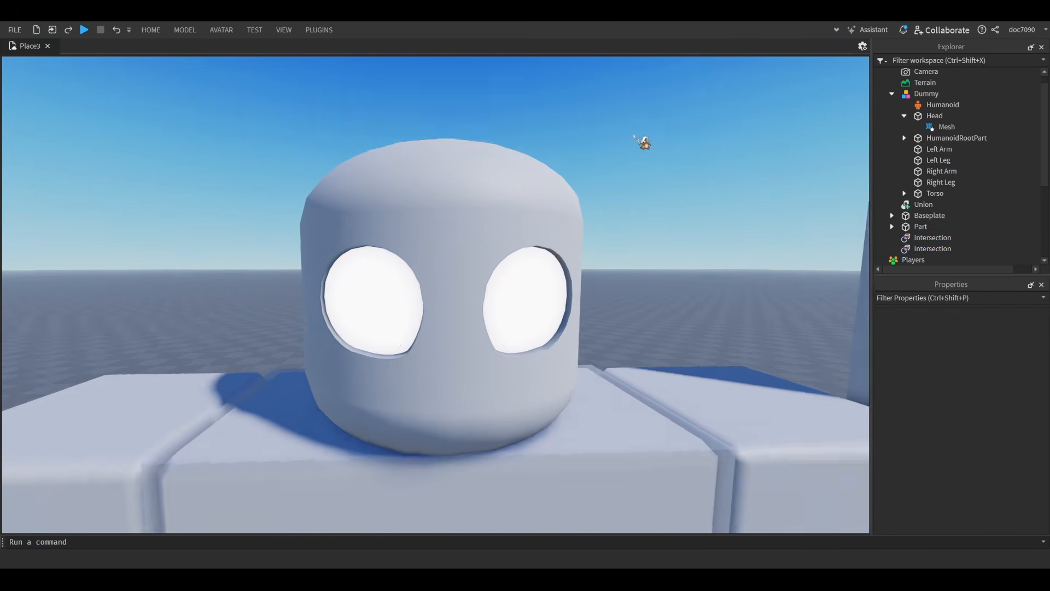
pyautogui.moveTo(645, 143); pyautogui.dragTo(801, 333, button='right')
pyautogui.scroll(-6, 649, 129)
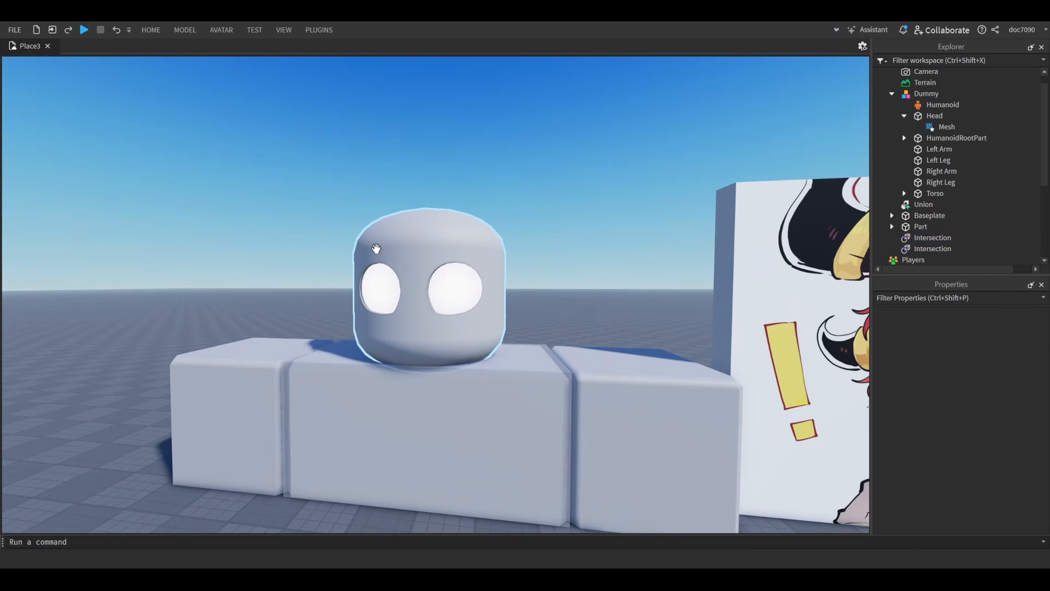
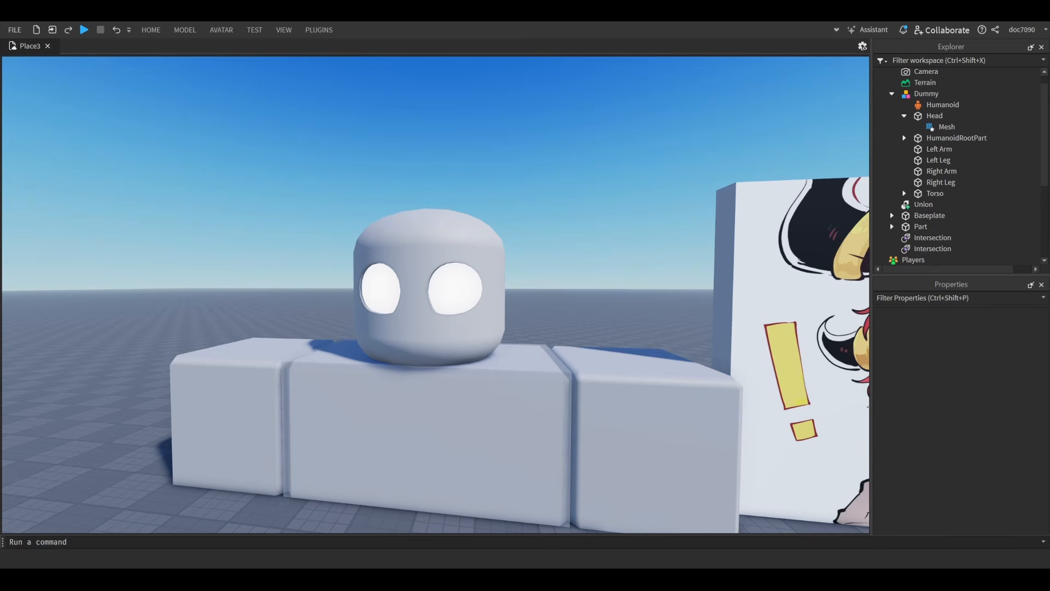
# - Compare the glowing-eyed head with the reference picture from near and far
pyautogui.scroll(-4, 655, 305)
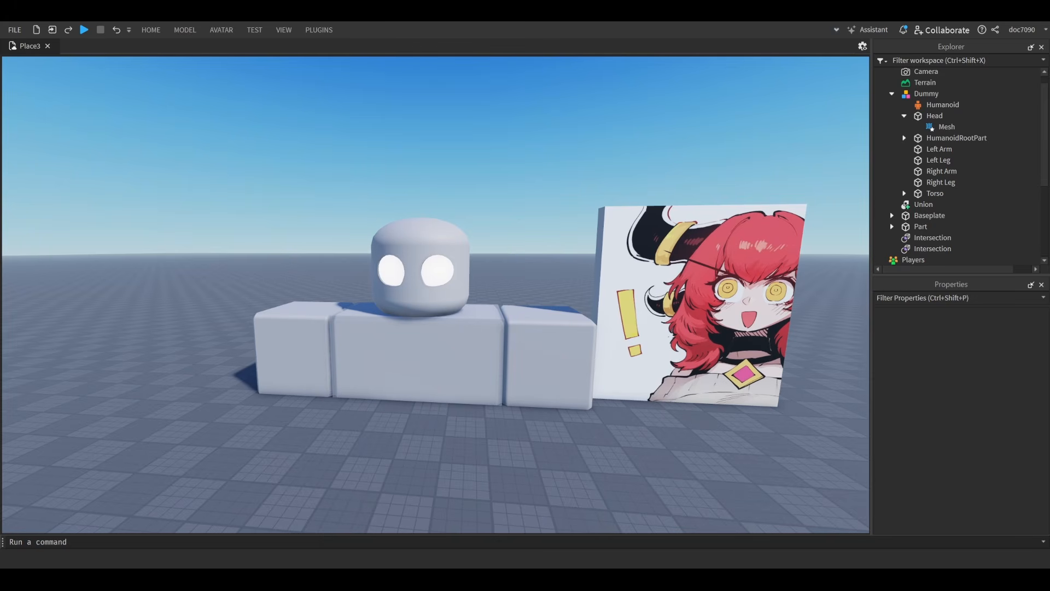
pyautogui.scroll(3, 548, 164)
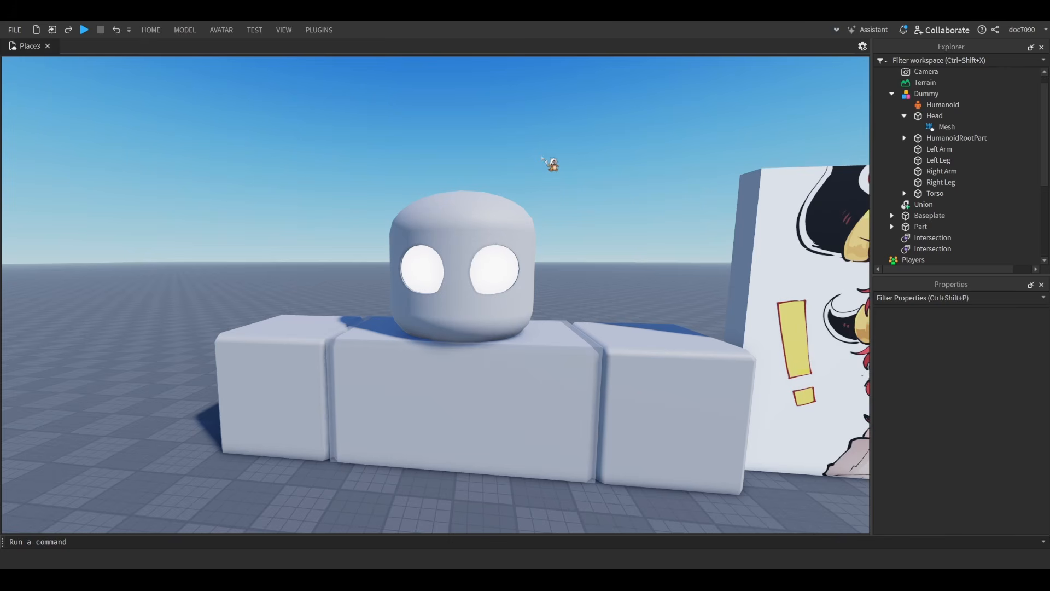
pyautogui.scroll(1, 549, 164)
pyautogui.moveTo(549, 164); pyautogui.dragTo(548, 165, button='right')
pyautogui.scroll(-2, 549, 164)
pyautogui.scroll(2, 549, 164)
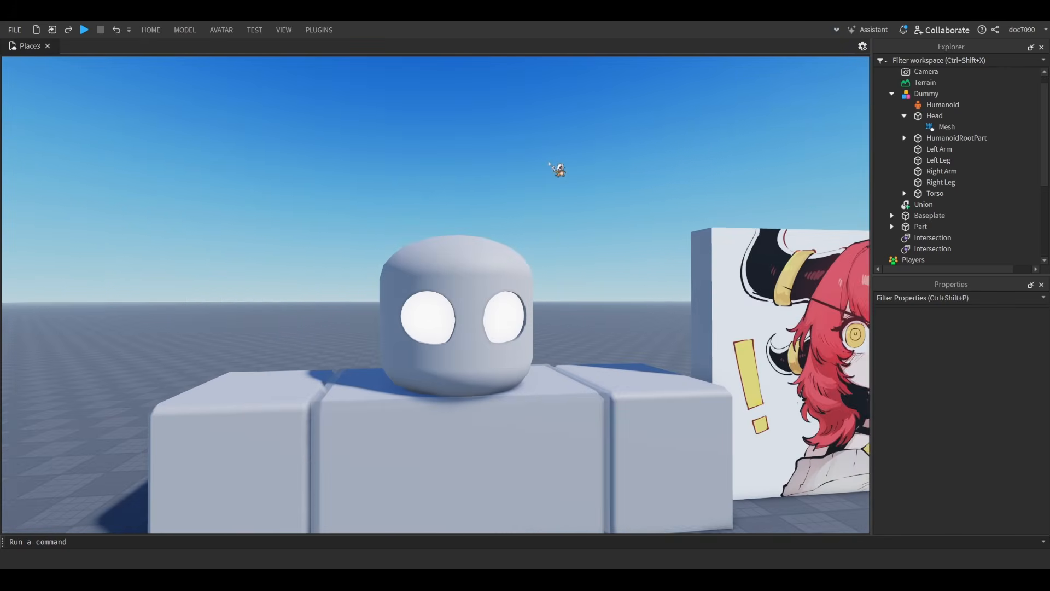
pyautogui.press('w')
pyautogui.press('s')
pyautogui.press('d')
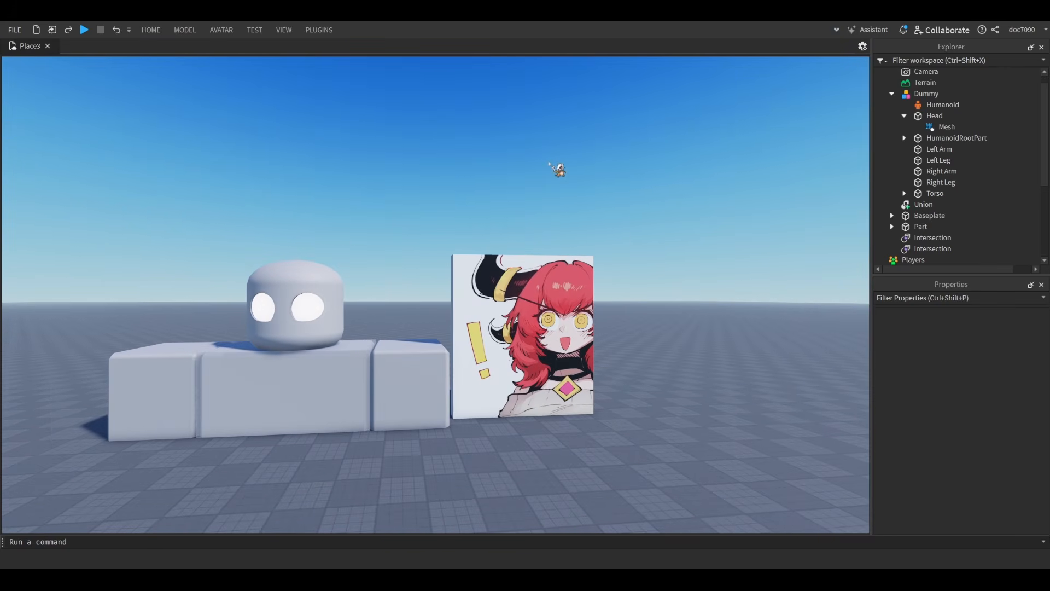
pyautogui.press('w')
pyautogui.press('a')
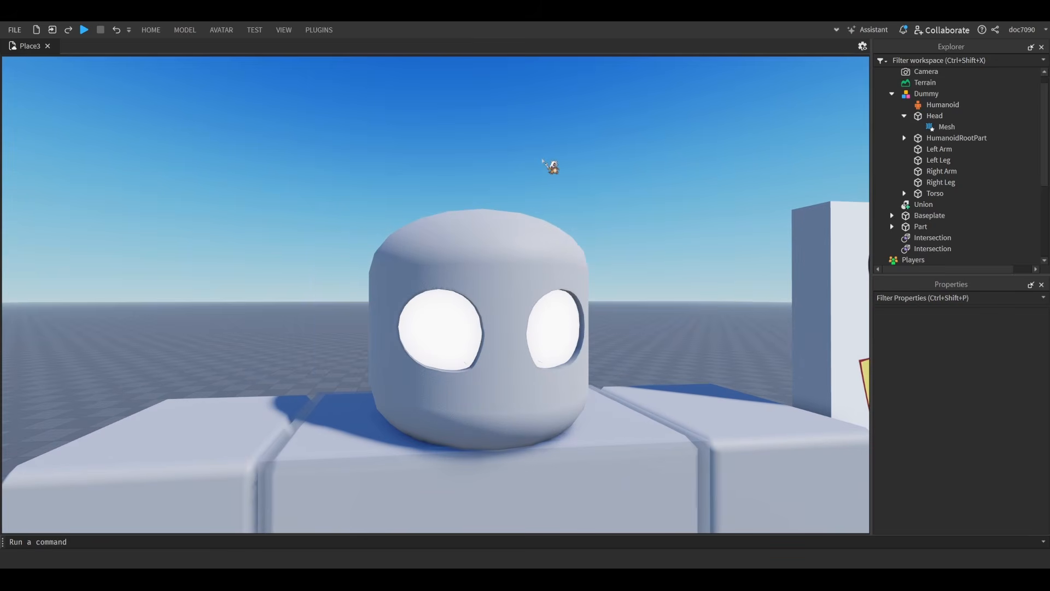
pyautogui.press('s')
pyautogui.press('d')
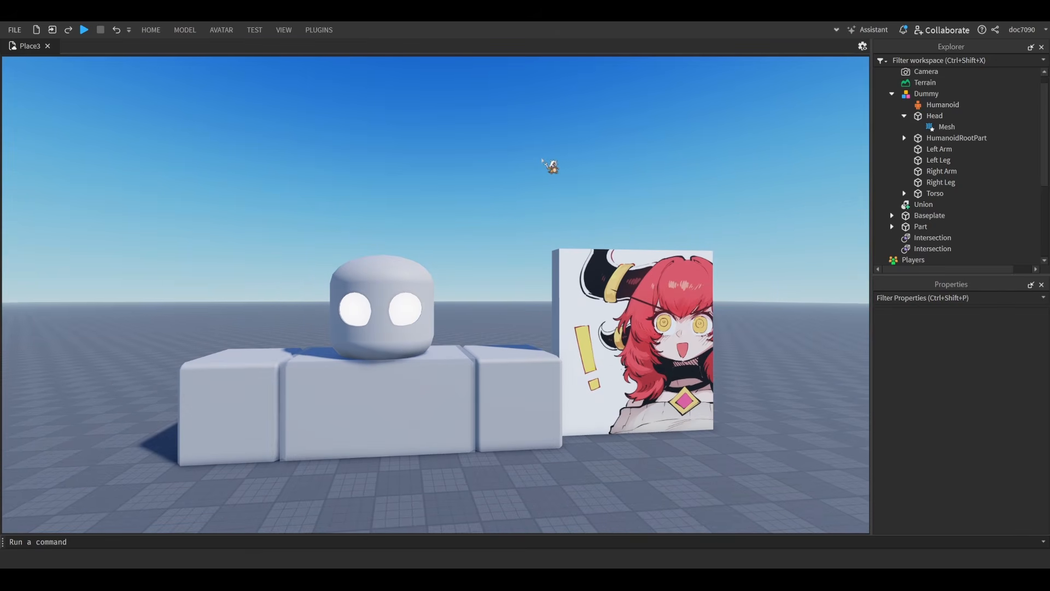
pyautogui.press('w')
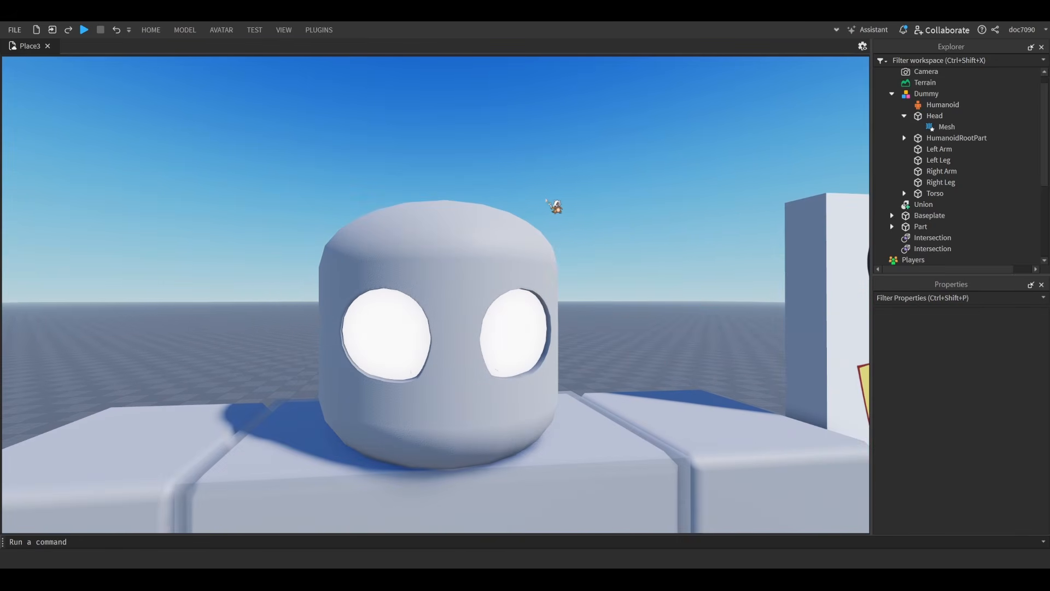
# - Duplicate the carved head union and separate the copy into its solid head and negative eye part
pyautogui.click(450, 260)
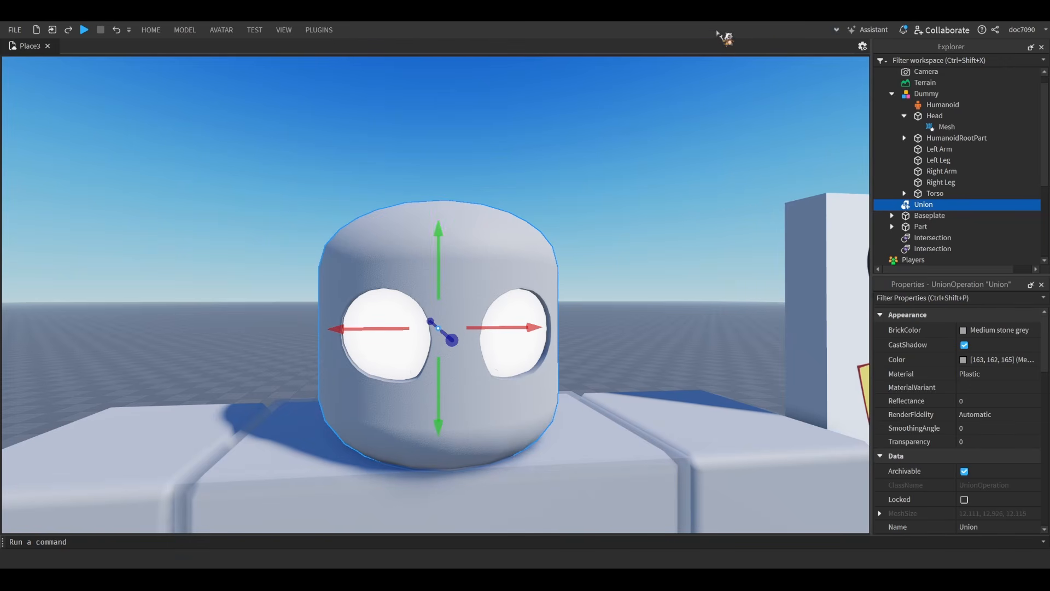
pyautogui.press('f')
pyautogui.hotkey('ctrl', 'd')
pyautogui.moveTo(704, 144); pyautogui.dragTo(705, 144, button='right')
pyautogui.scroll(-5, 714, 150)
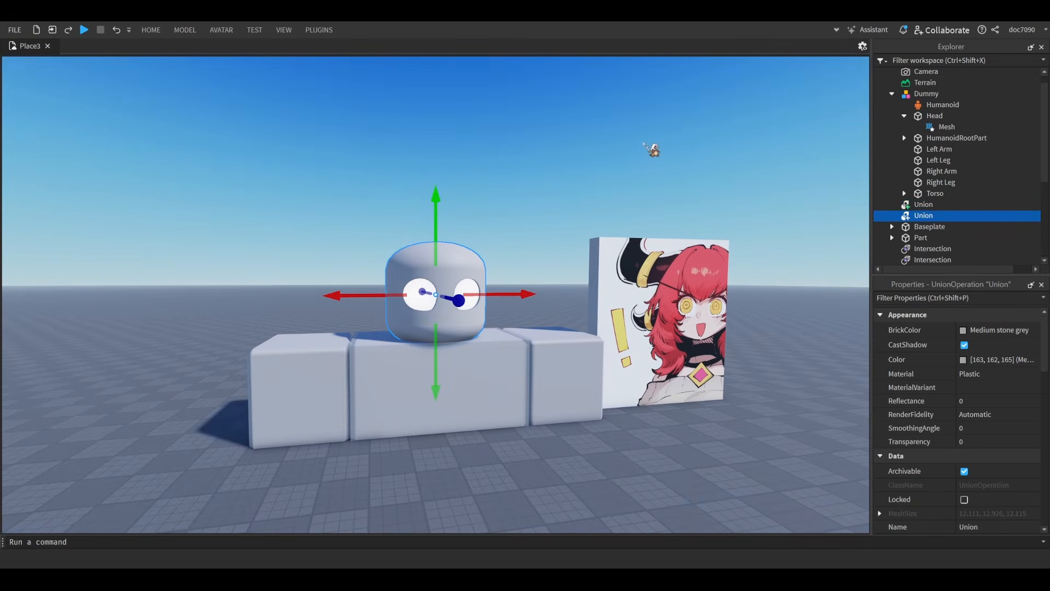
pyautogui.hotkey('ctrl', 'z')
pyautogui.moveTo(679, 167); pyautogui.dragTo(679, 167, button='right')
pyautogui.scroll(5, 678, 167)
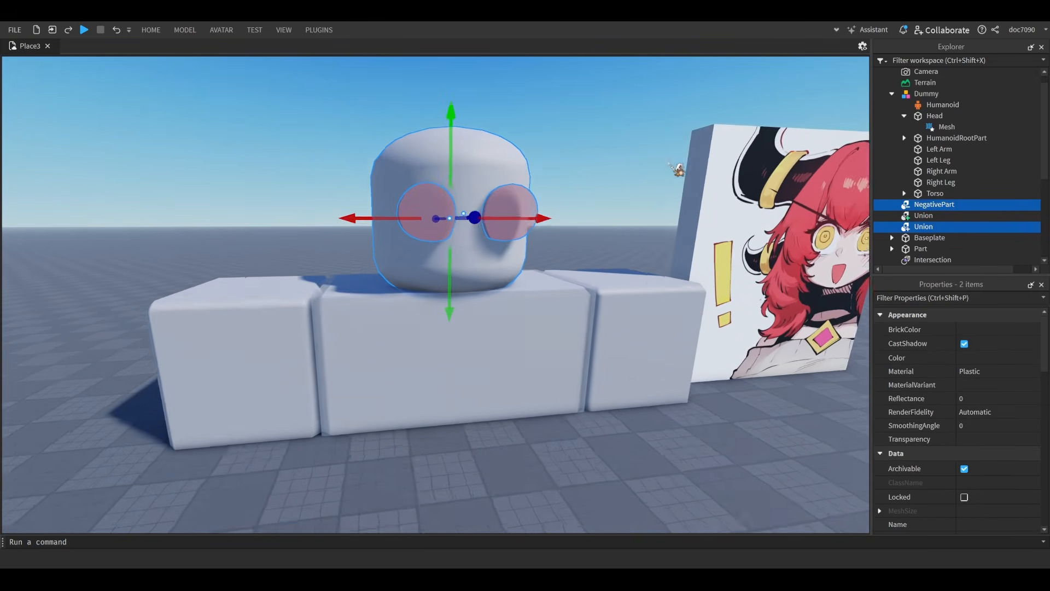
# - Select the negative eye part and the separated solid head and set their Transparency to 1
pyautogui.click(945, 205)
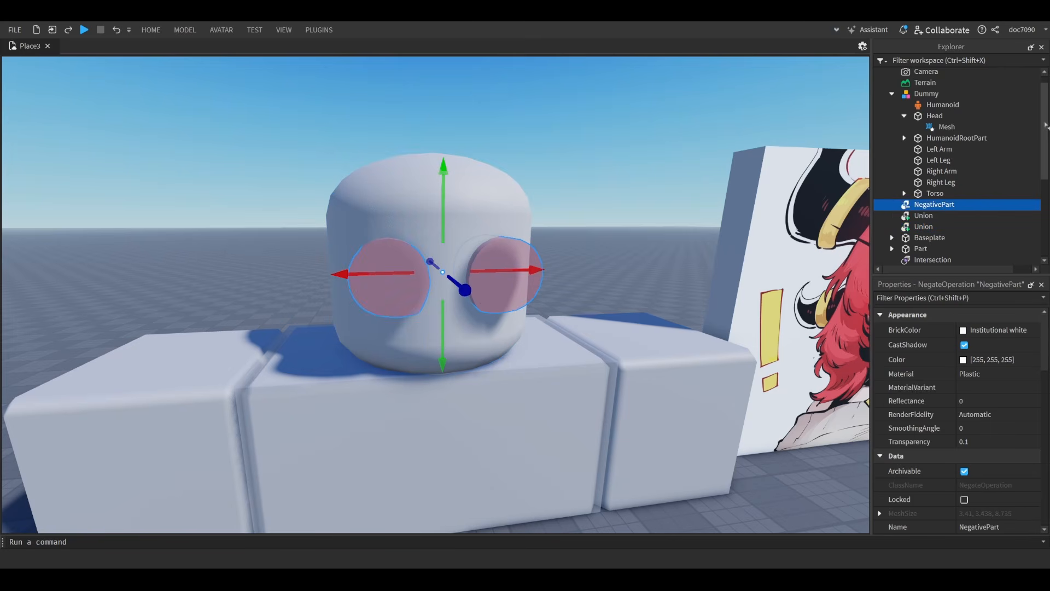
pyautogui.scroll(-5, 712, 122)
pyautogui.moveTo(711, 122); pyautogui.dragTo(712, 122, button='right')
pyautogui.scroll(5, 711, 122)
pyautogui.click(933, 226)
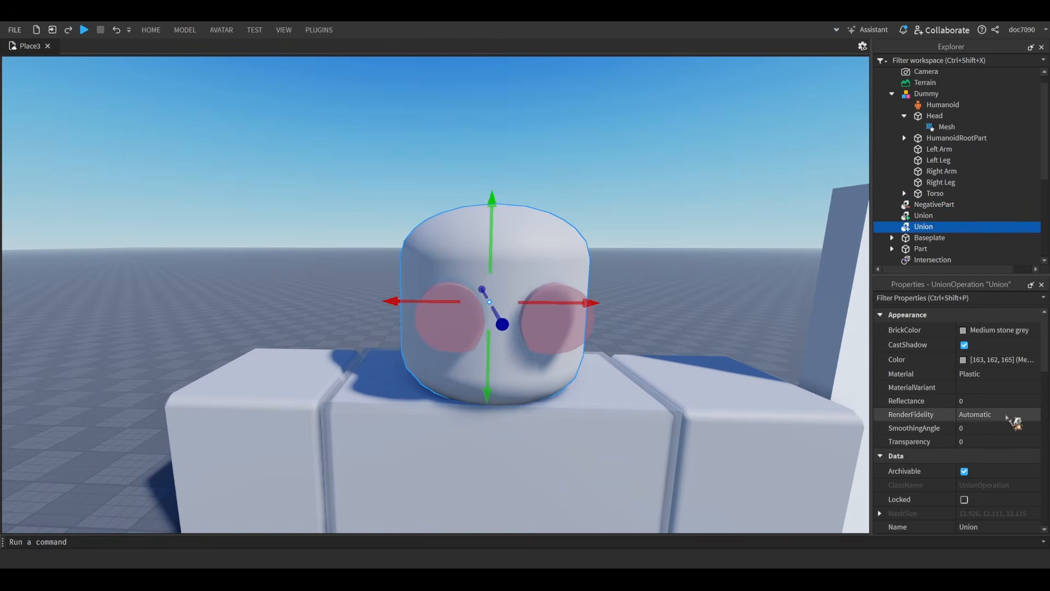
pyautogui.click(992, 443)
pyautogui.keyDown('ctrl'); pyautogui.click(925, 205); pyautogui.keyUp('ctrl')
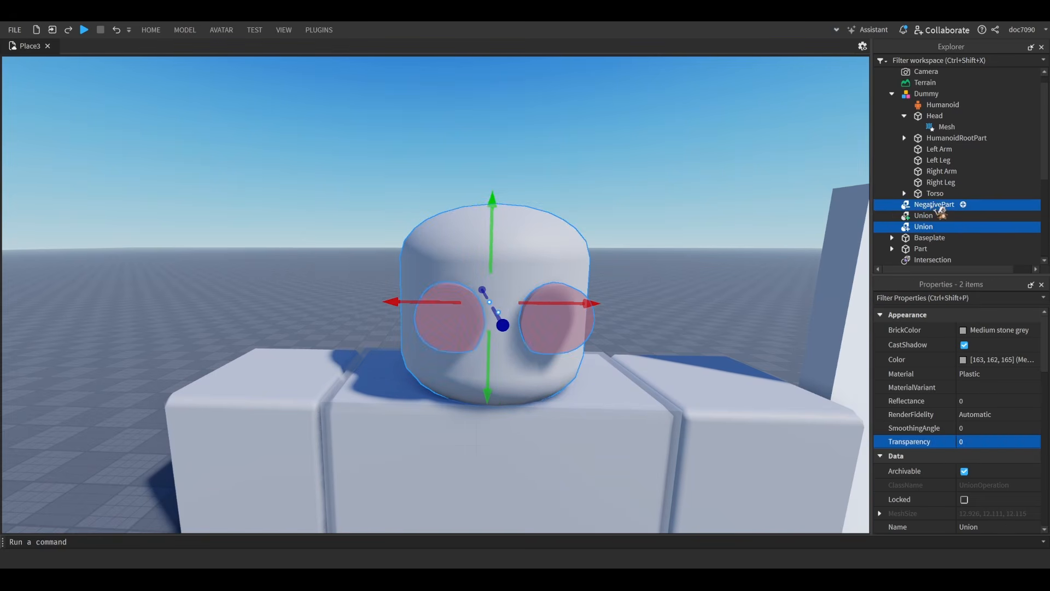
pyautogui.write('1')
pyautogui.press('Return')
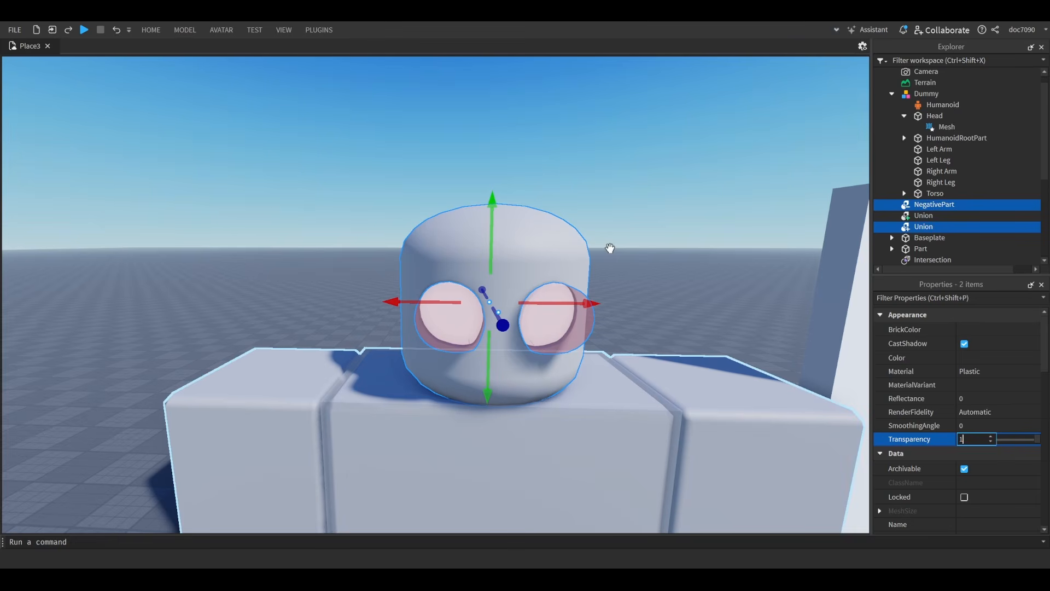
# - Deselect the hidden parts and check the face and eye sockets beside the reference picture
pyautogui.scroll(-5, 609, 246)
pyautogui.click(657, 198)
pyautogui.scroll(3, 657, 198)
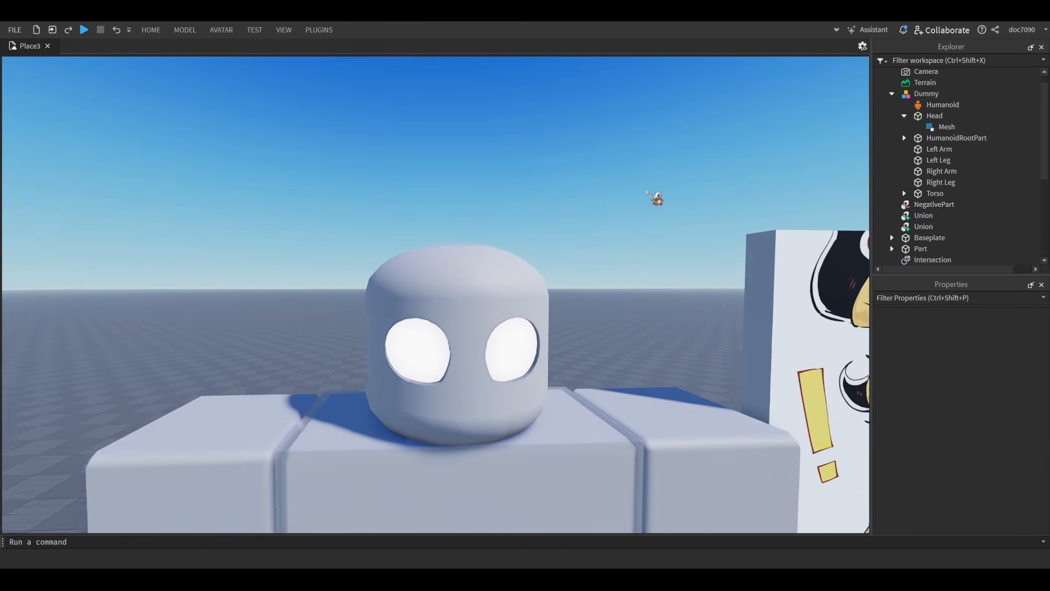
pyautogui.scroll(-2, 656, 198)
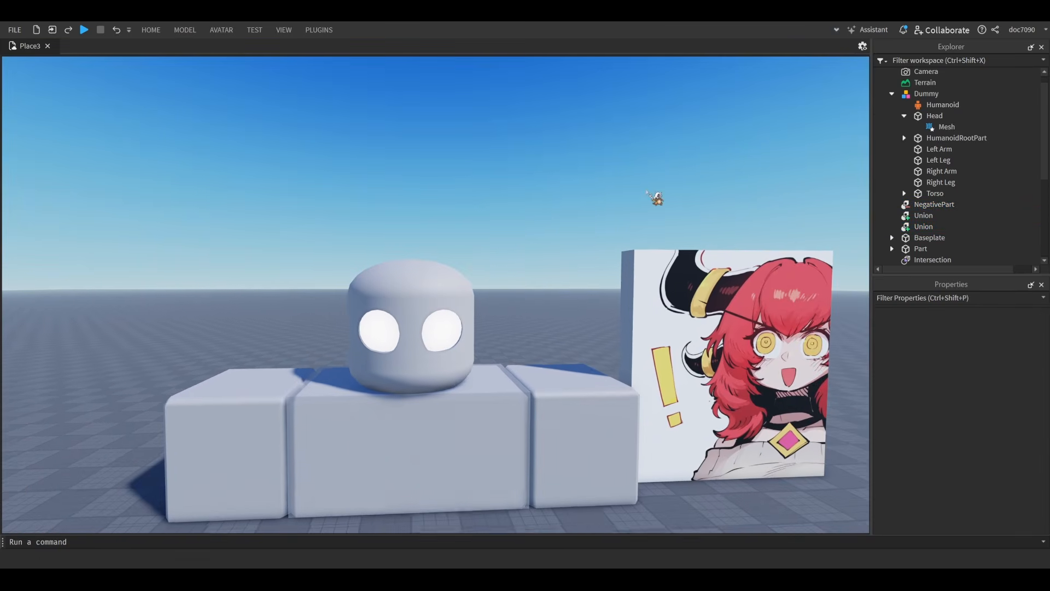
pyautogui.press('w')
pyautogui.press('a')
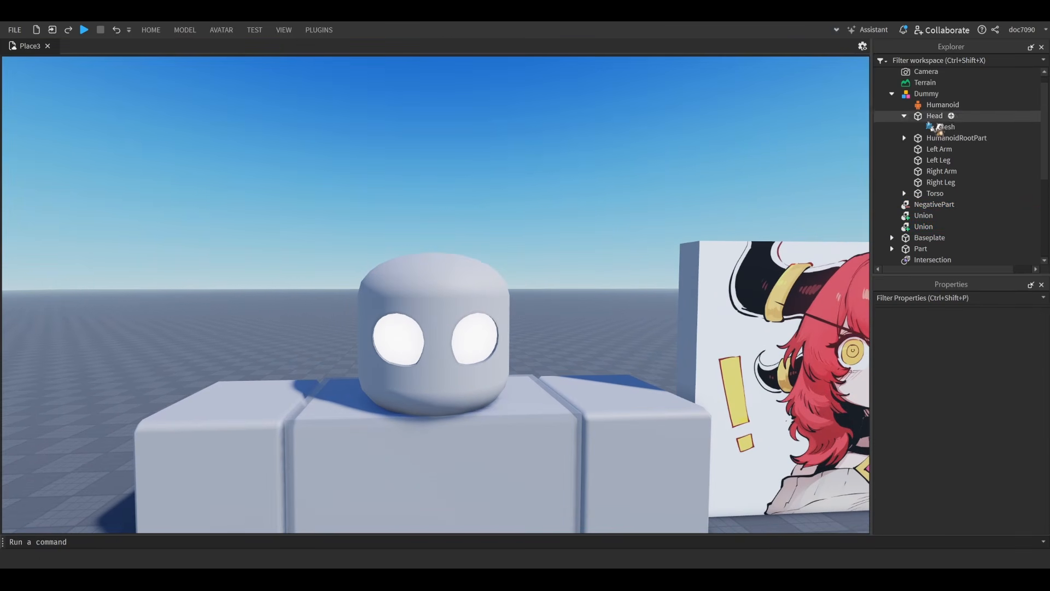
pyautogui.press('w')
pyautogui.press('a')
pyautogui.press('s')
pyautogui.press('w')
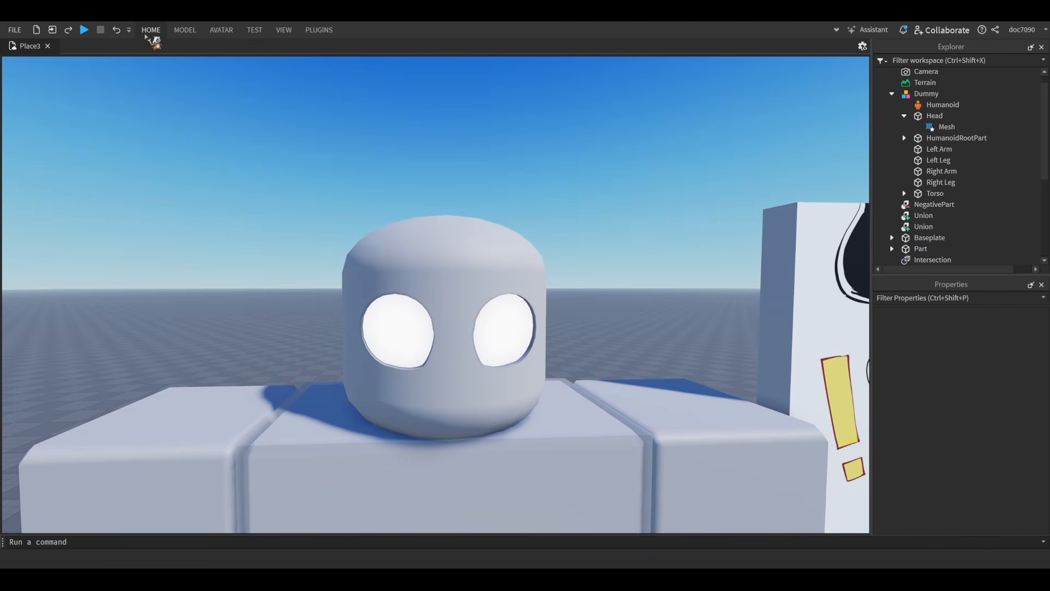
# - Insert a block part and move it down about 3.03 to the upper edge of the eye farther from the reference picture
pyautogui.click(264, 83)
pyautogui.moveTo(492, 276); pyautogui.dragTo(487, 274, button='right')
pyautogui.press('d')
pyautogui.hotkey('ctrl', '3')
pyautogui.moveTo(566, 242); pyautogui.dragTo(498, 364)
pyautogui.press('w')
pyautogui.hotkey('ctrl', '2')
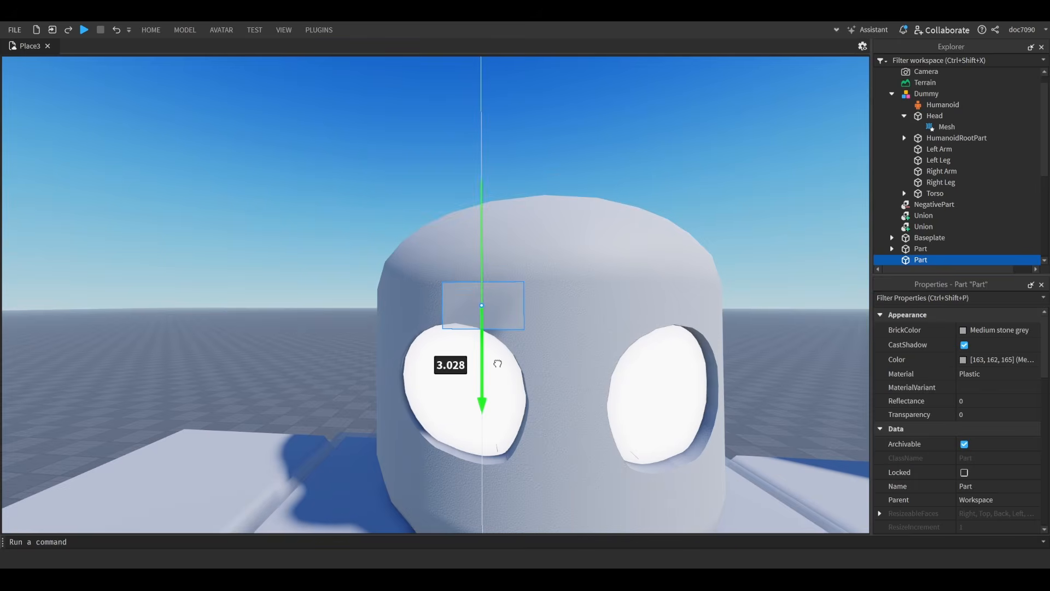
# - Stretch the block's underside down until it covers roughly the upper half of the eye
pyautogui.press('w')
pyautogui.moveTo(528, 349); pyautogui.dragTo(528, 349, button='right')
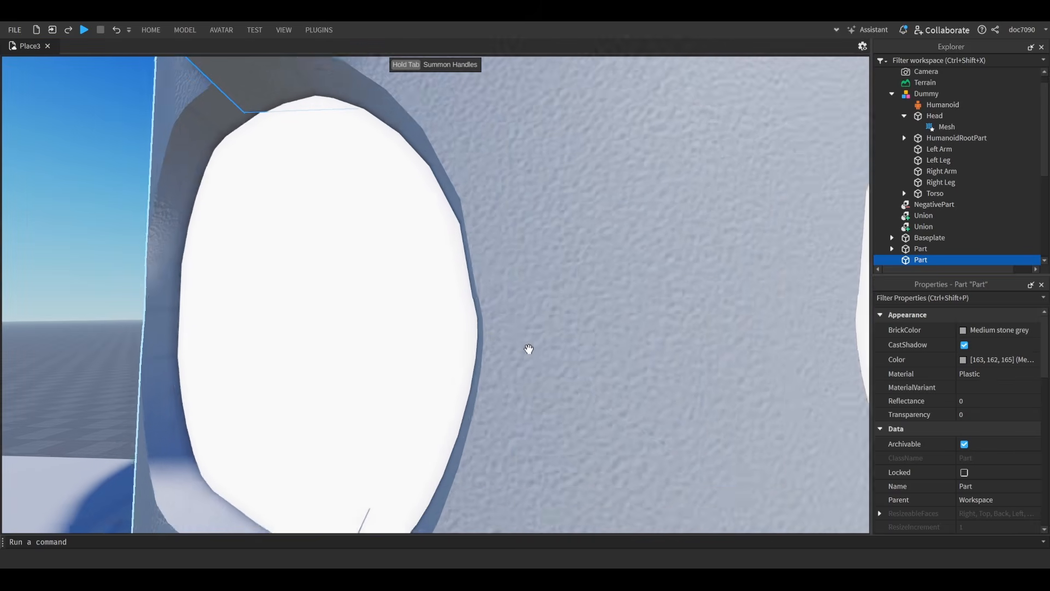
pyautogui.press('s')
pyautogui.press('w')
pyautogui.press('w')
pyautogui.moveTo(579, 297); pyautogui.dragTo(578, 297, button='right')
pyautogui.press('w')
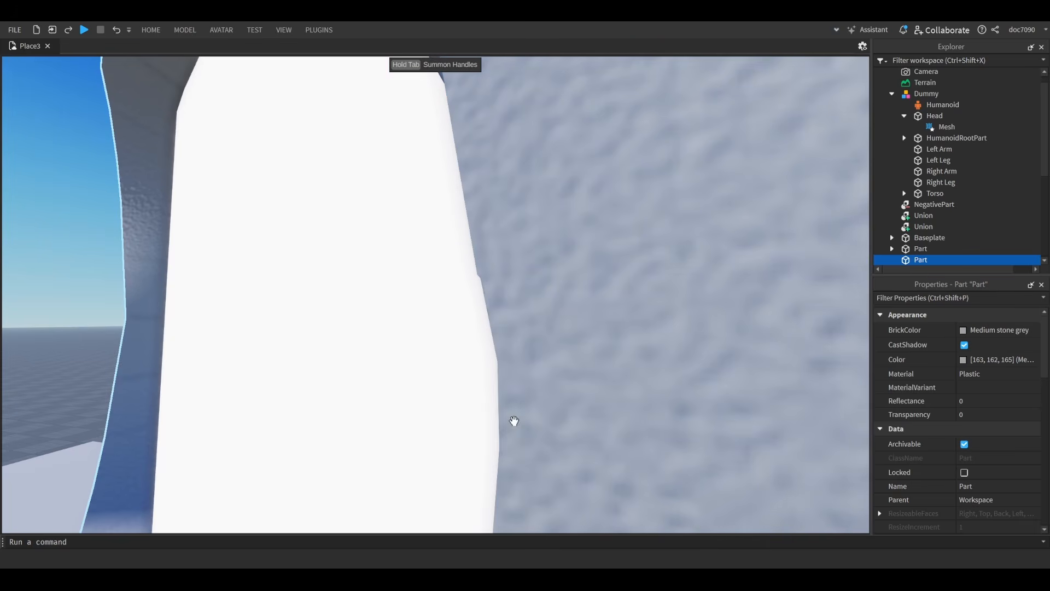
pyautogui.scroll(-6, 530, 339)
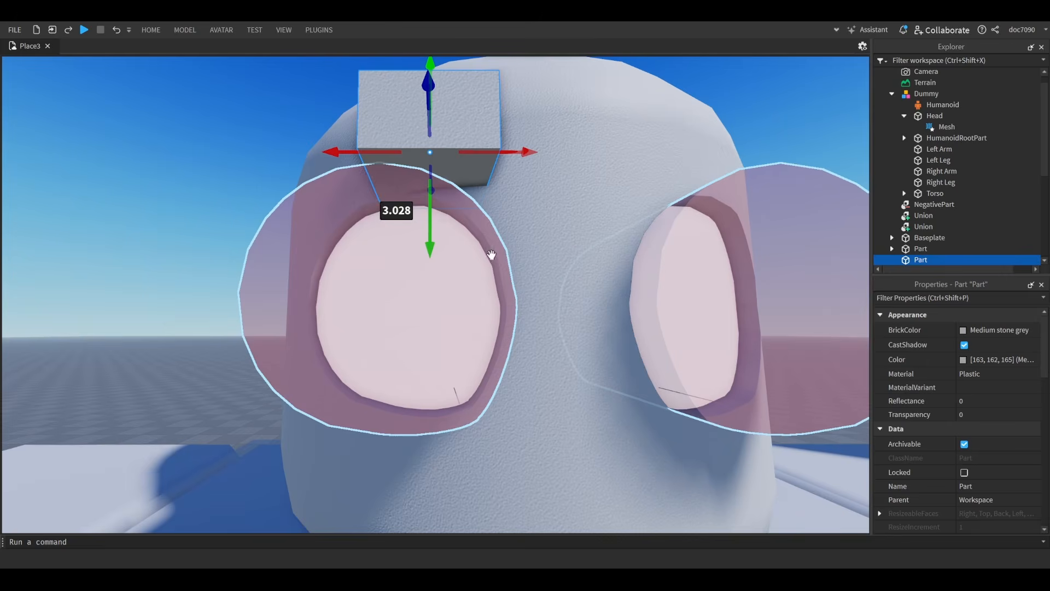
pyautogui.hotkey('ctrl', '3')
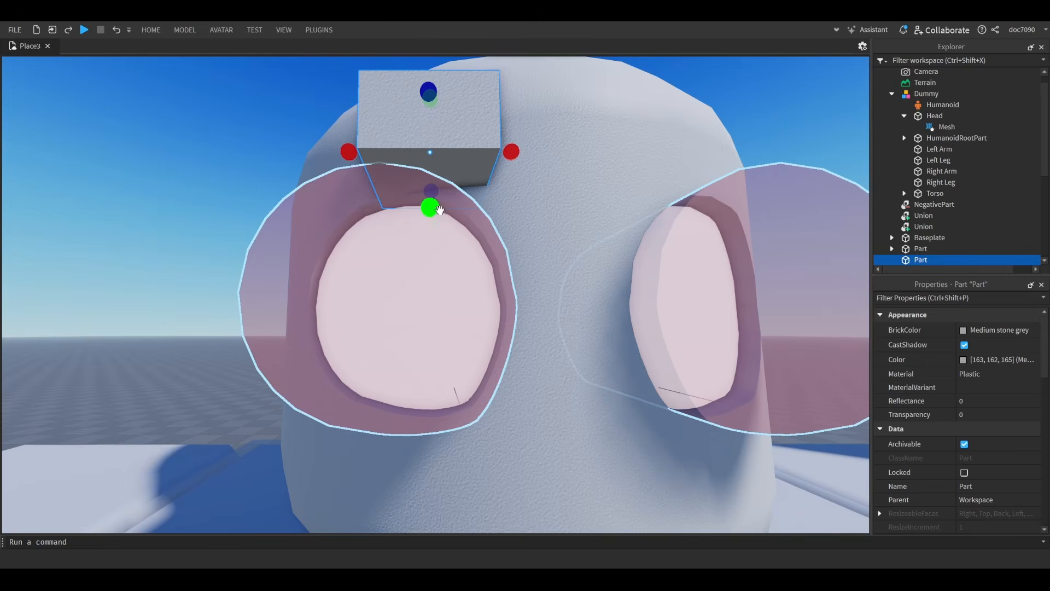
pyautogui.moveTo(431, 207); pyautogui.dragTo(436, 326)
# - Widen the block on its inner side towards the eye's inner edge
pyautogui.press('w')
pyautogui.press('d')
pyautogui.press('w')
pyautogui.press('a')
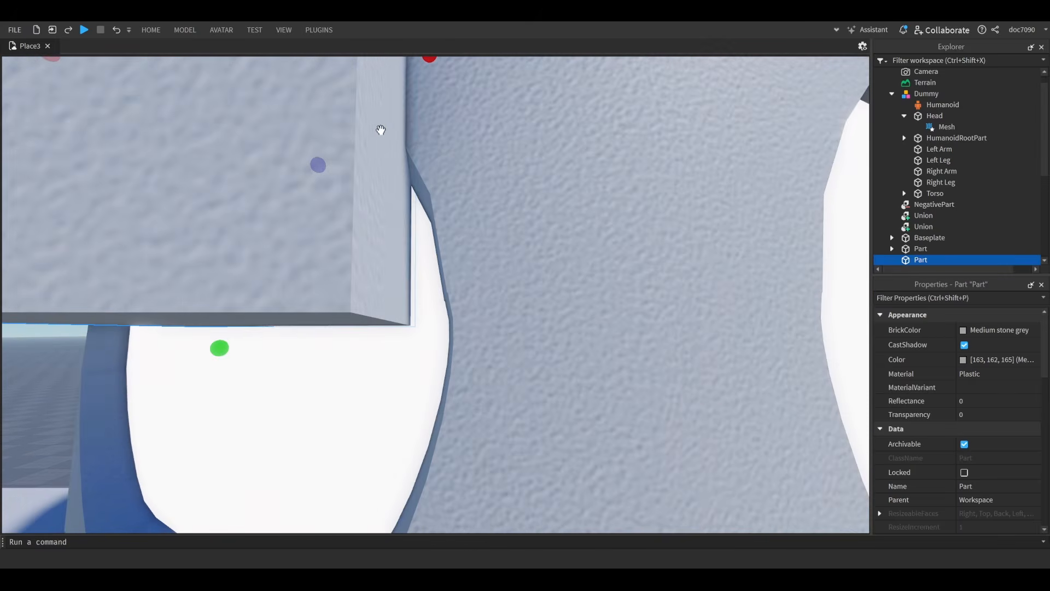
pyautogui.press('s')
pyautogui.moveTo(436, 100); pyautogui.dragTo(469, 121)
pyautogui.moveTo(469, 120); pyautogui.dragTo(537, 154, button='right')
pyautogui.press('a')
pyautogui.moveTo(537, 154); pyautogui.dragTo(521, 158)
# - Adjust the block's sides and extend it to the outer edge of the eye
pyautogui.press('a')
pyautogui.moveTo(521, 157); pyautogui.dragTo(489, 178, button='right')
pyautogui.press('a')
pyautogui.moveTo(468, 237); pyautogui.dragTo(351, 242)
pyautogui.moveTo(372, 248); pyautogui.dragTo(462, 201, button='right')
pyautogui.press('d')
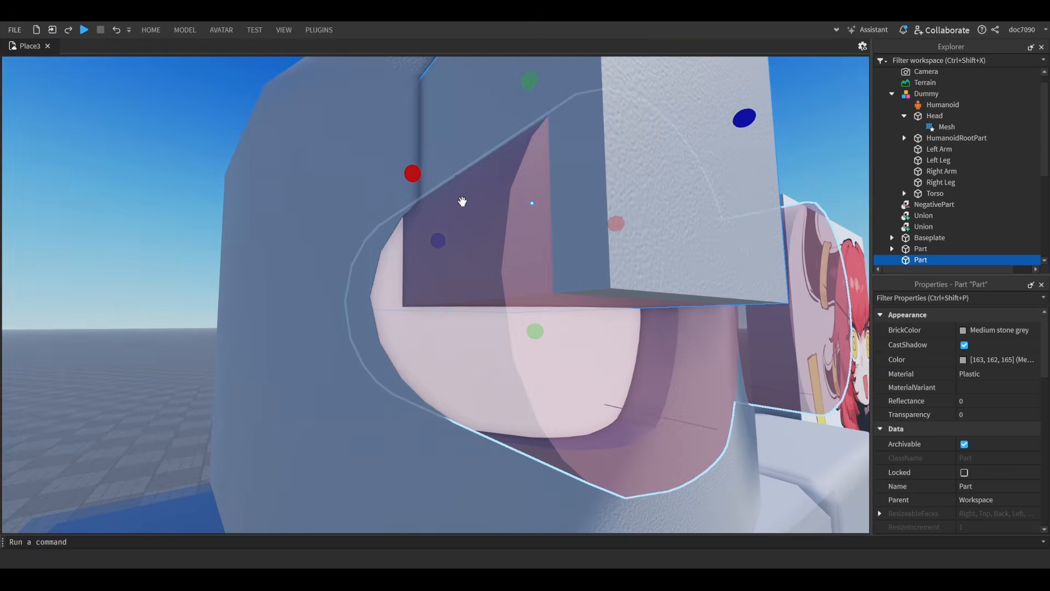
pyautogui.moveTo(414, 175); pyautogui.dragTo(377, 183)
pyautogui.press('w')
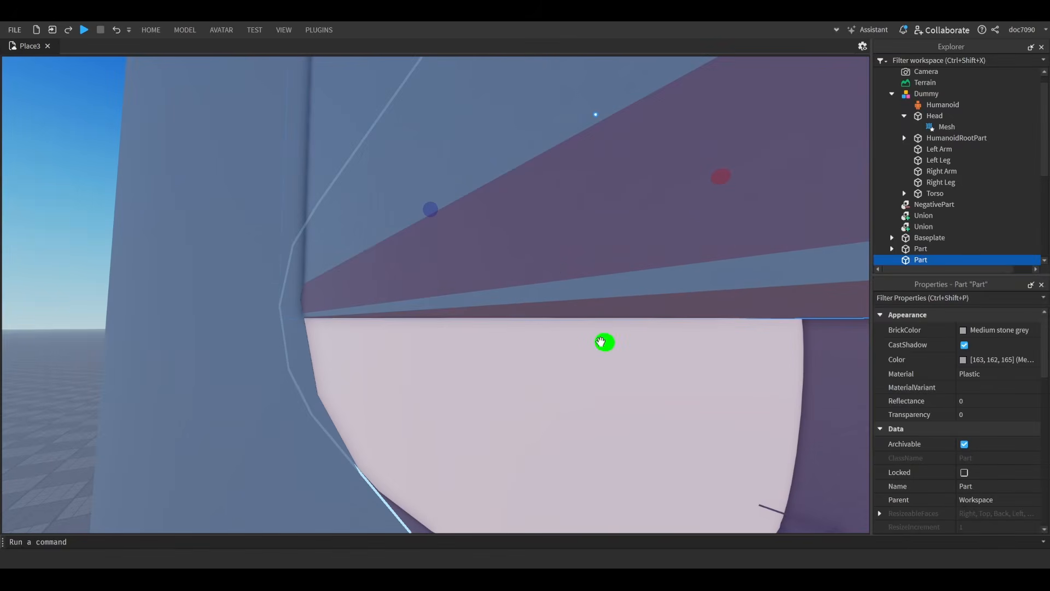
# - Raise the block's underside slightly and fine-tune its outer side to fit the eye and head
pyautogui.moveTo(600, 342); pyautogui.dragTo(602, 321)
pyautogui.press('s')
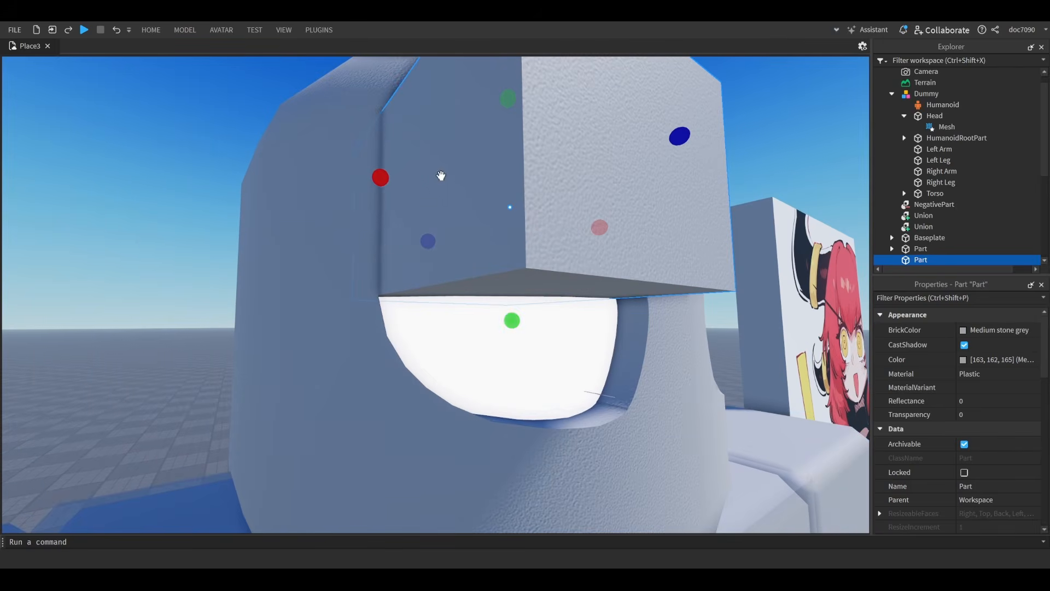
pyautogui.moveTo(380, 177); pyautogui.dragTo(377, 179)
pyautogui.press('s')
pyautogui.moveTo(469, 169); pyautogui.dragTo(617, 284, button='right')
pyautogui.press('w')
pyautogui.press('w')
pyautogui.moveTo(288, 247); pyautogui.dragTo(286, 252)
pyautogui.press('s')
pyautogui.press('w')
pyautogui.moveTo(625, 291); pyautogui.dragTo(547, 277, button='right')
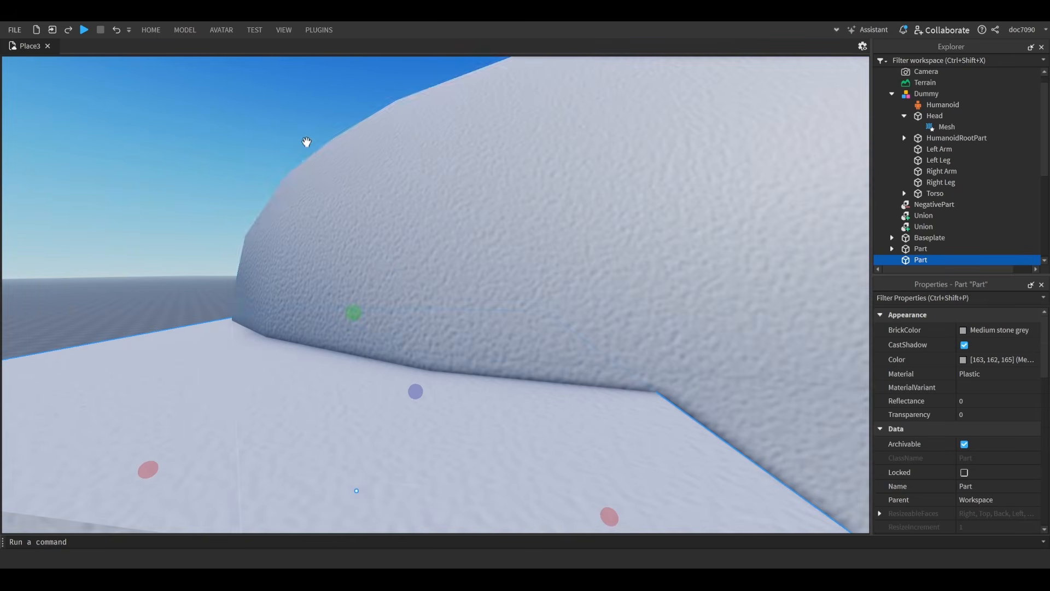
# - Check the block's fit around the eye and nudge its underside slightly down
pyautogui.press('s')
pyautogui.moveTo(538, 315); pyautogui.dragTo(554, 272, button='right')
pyautogui.press('w')
pyautogui.press('w')
pyautogui.press('e')
pyautogui.press('s')
pyautogui.press('q')
pyautogui.press('w')
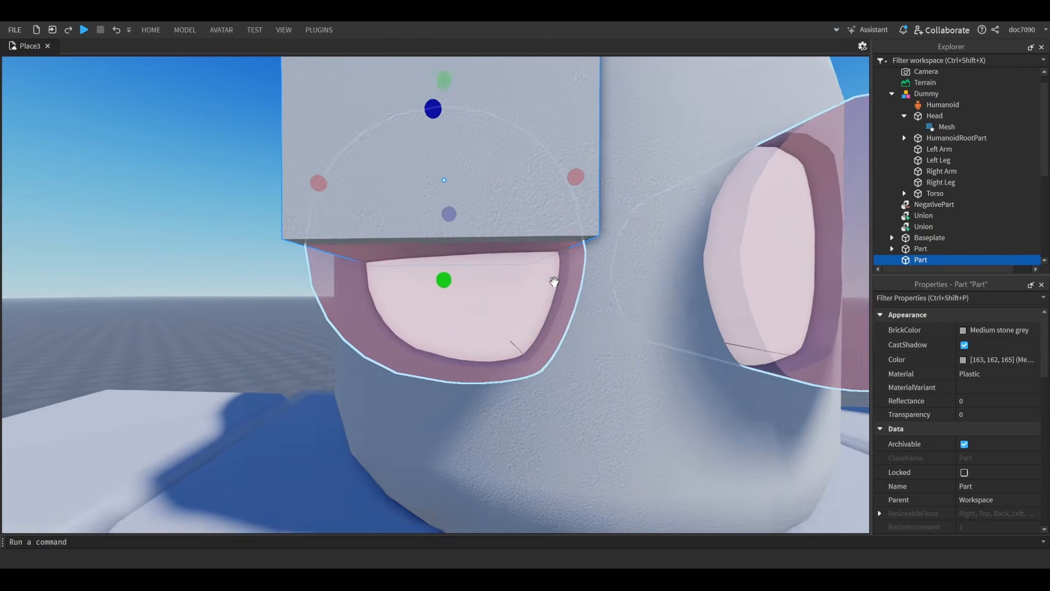
pyautogui.press('w')
pyautogui.press('w')
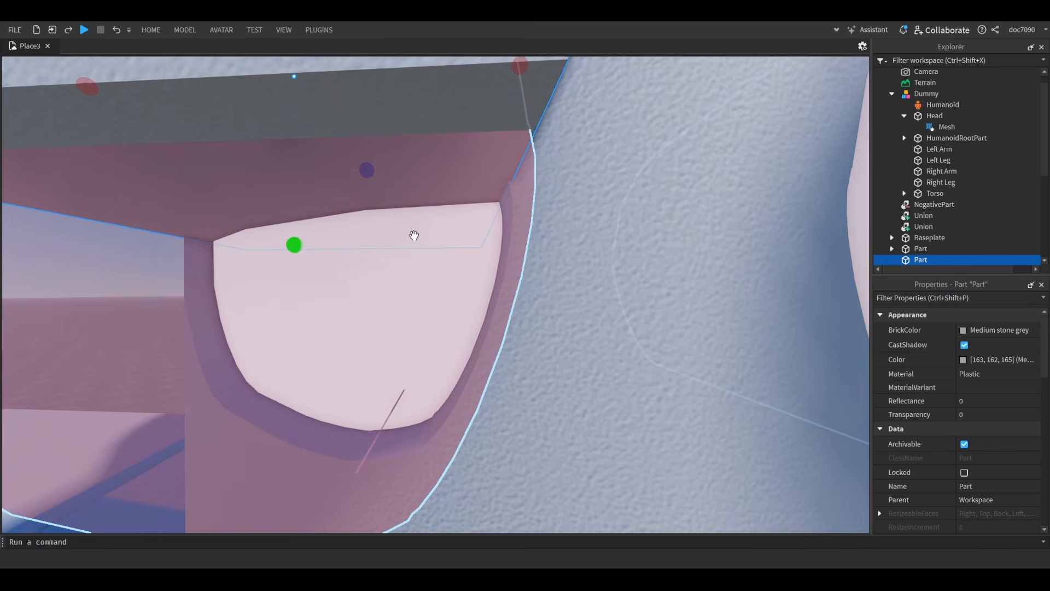
pyautogui.moveTo(405, 239); pyautogui.dragTo(404, 239, button='right')
pyautogui.moveTo(315, 236); pyautogui.dragTo(321, 245)
pyautogui.press('w')
pyautogui.moveTo(321, 244); pyautogui.dragTo(329, 244, button='right')
pyautogui.press('d')
pyautogui.press('s')
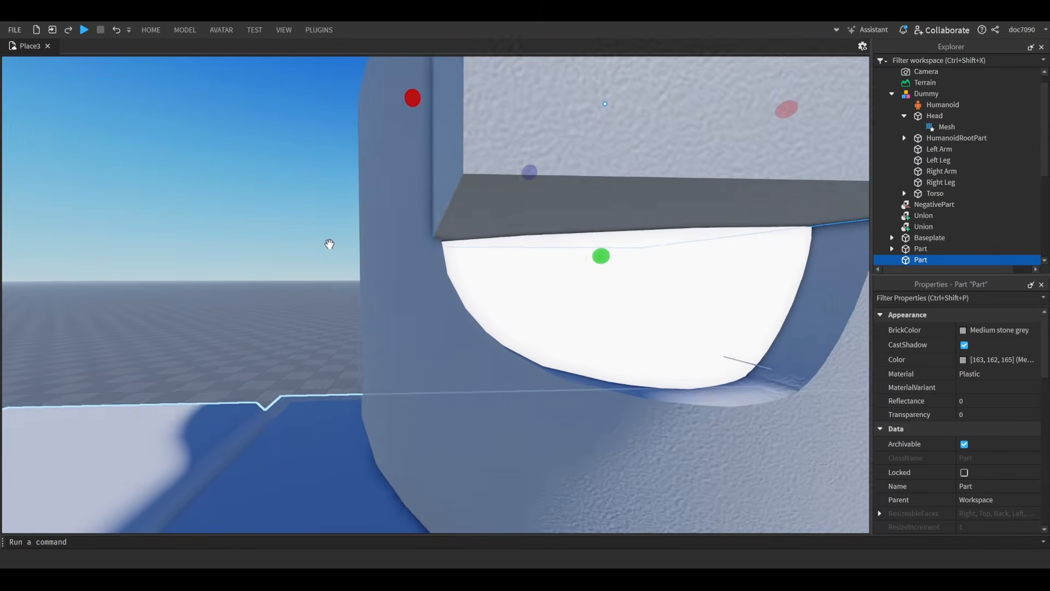
# - Duplicate the block over the upper eye and resize the copy to cover the lower half, extending down over the head's lower side
pyautogui.hotkey('ctrl', 'd')
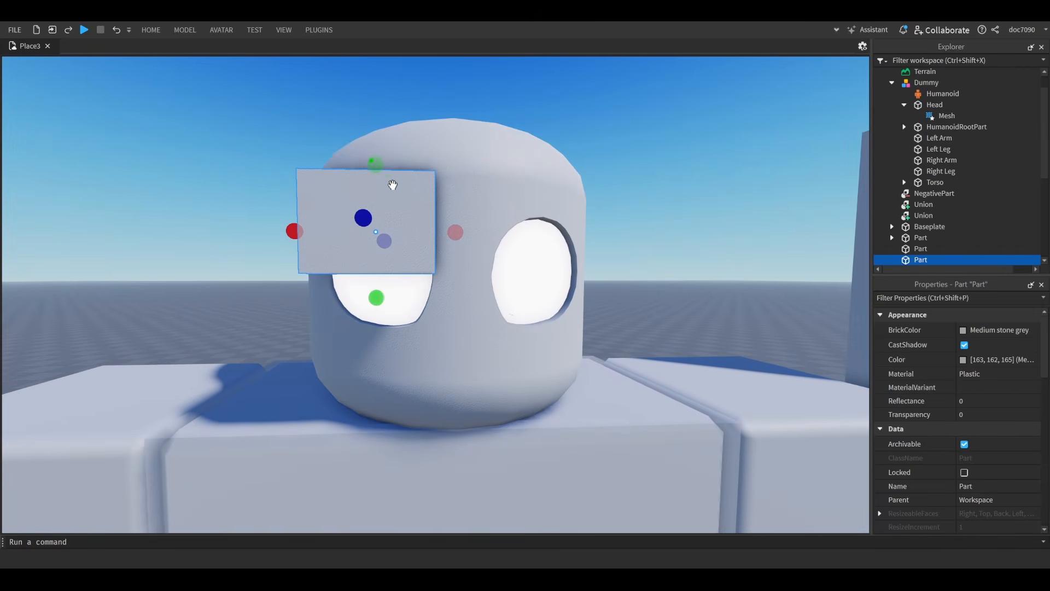
pyautogui.moveTo(375, 163); pyautogui.dragTo(372, 265)
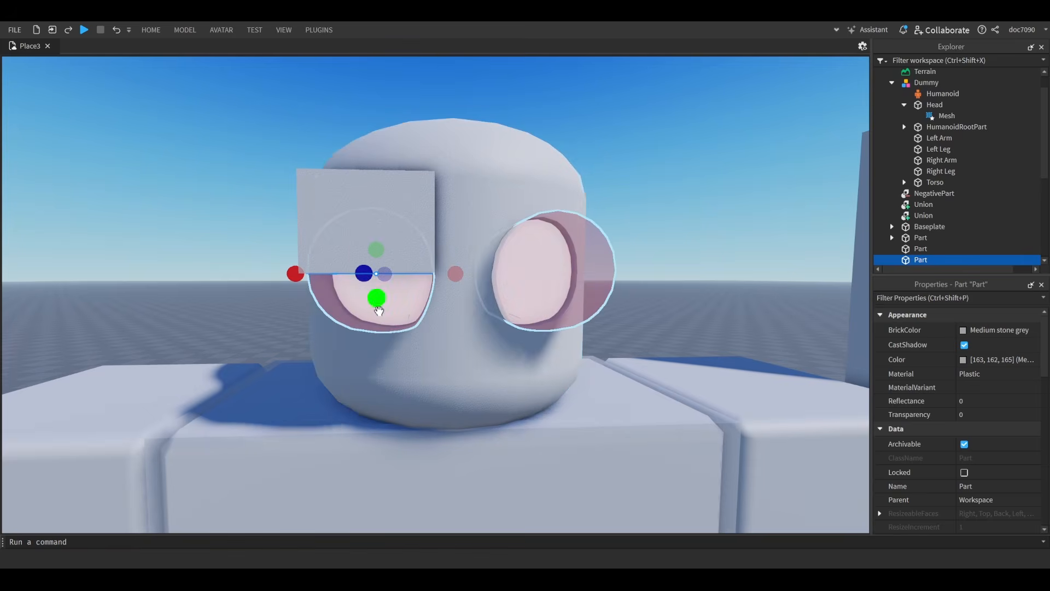
pyautogui.moveTo(377, 301); pyautogui.dragTo(374, 380)
pyautogui.press('w')
pyautogui.moveTo(421, 366); pyautogui.dragTo(422, 366, button='right')
pyautogui.press('q')
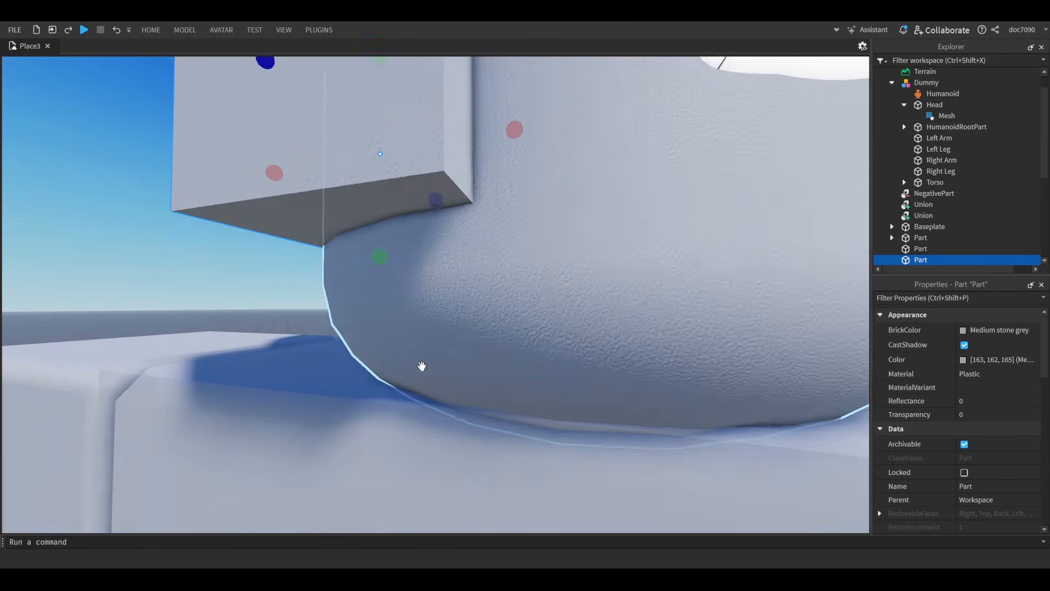
pyautogui.moveTo(369, 244); pyautogui.dragTo(363, 284)
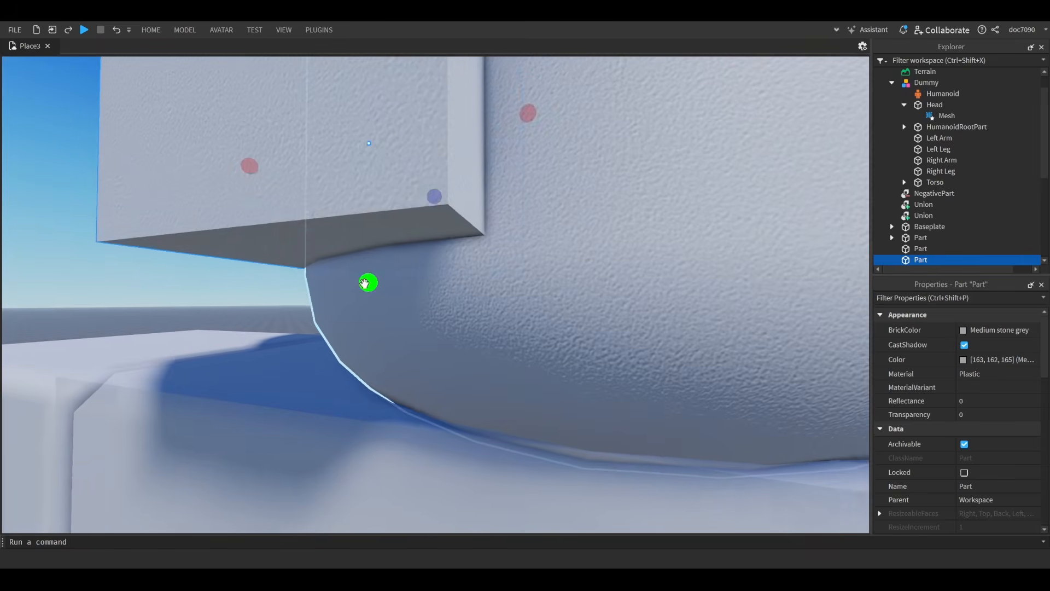
# - Duplicate the upper and lower eye blocks and mirror the lower copy to the other eye at position -2.665, 13.666, -4.915
pyautogui.press('s')
pyautogui.moveTo(363, 284); pyautogui.dragTo(363, 283, button='right')
pyautogui.press('w')
pyautogui.keyDown('ctrl'); pyautogui.click(347, 270); pyautogui.keyUp('ctrl')
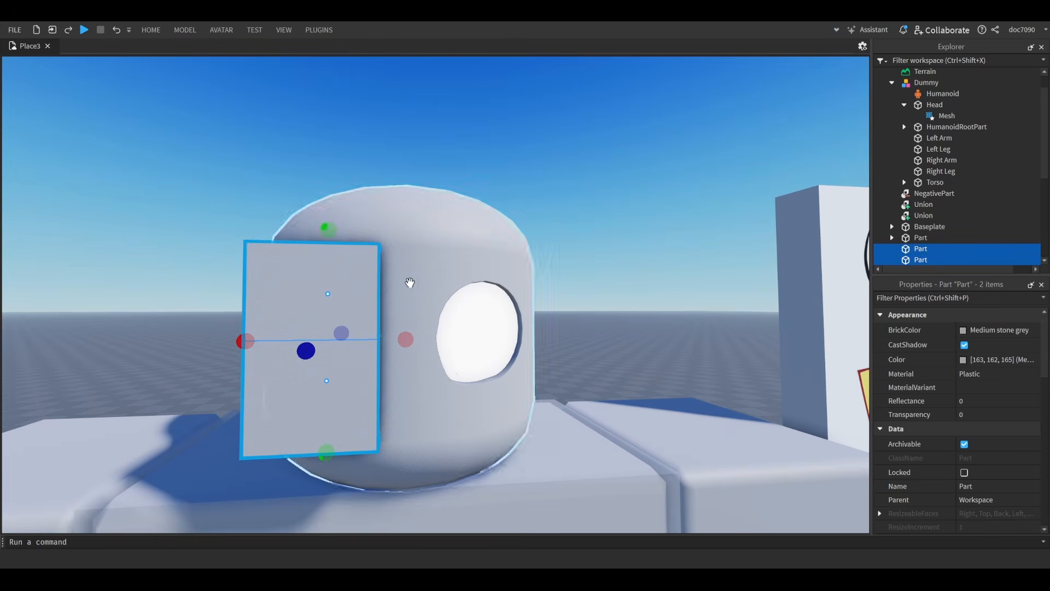
pyautogui.scroll(-2, 925, 186)
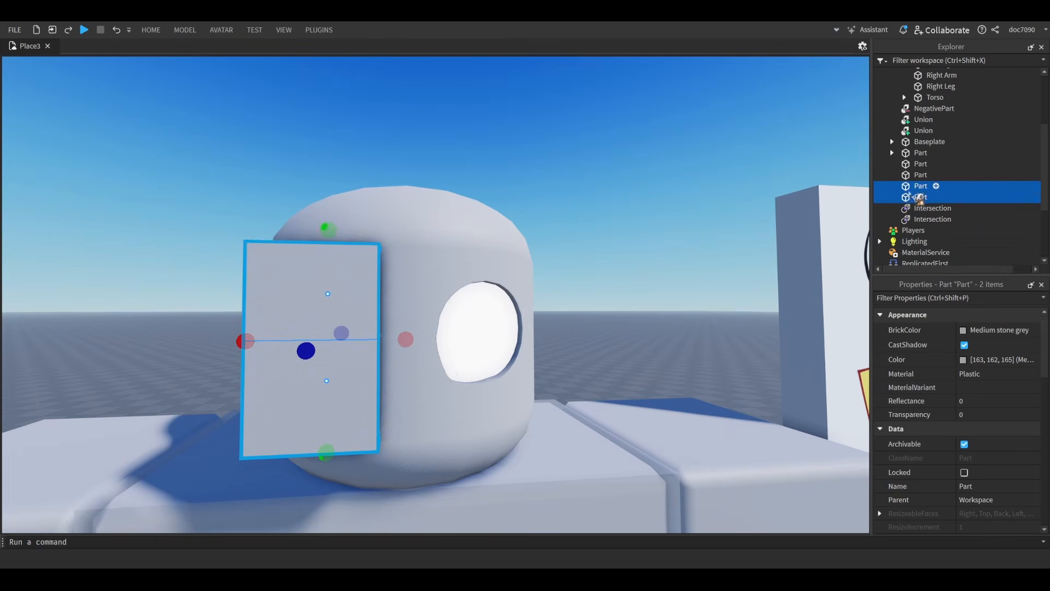
pyautogui.click(924, 186)
pyautogui.scroll(-5, 941, 416)
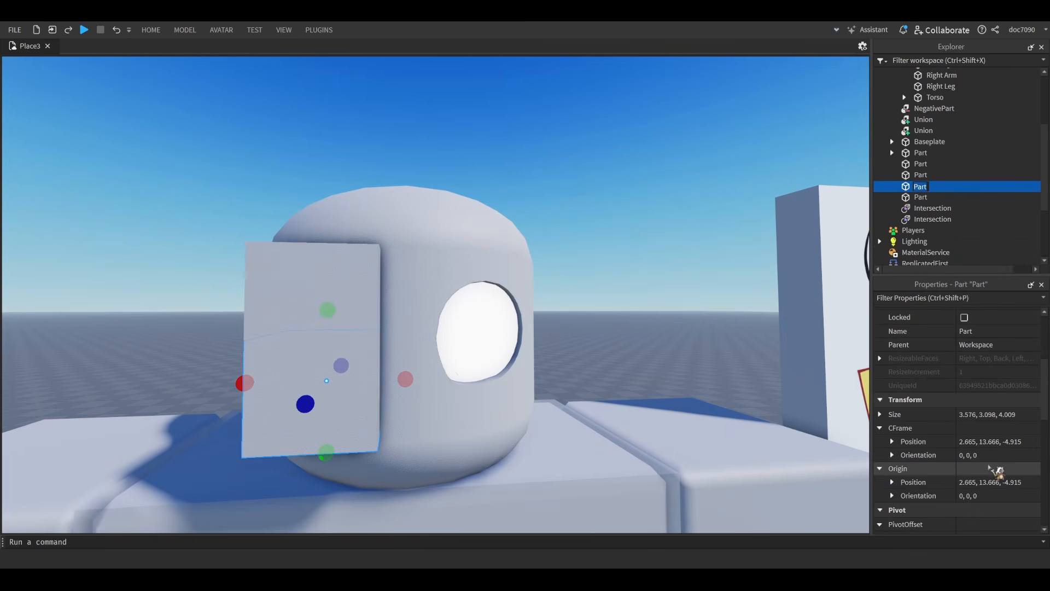
pyautogui.click(962, 442)
pyautogui.write('-')
pyautogui.press('Return')
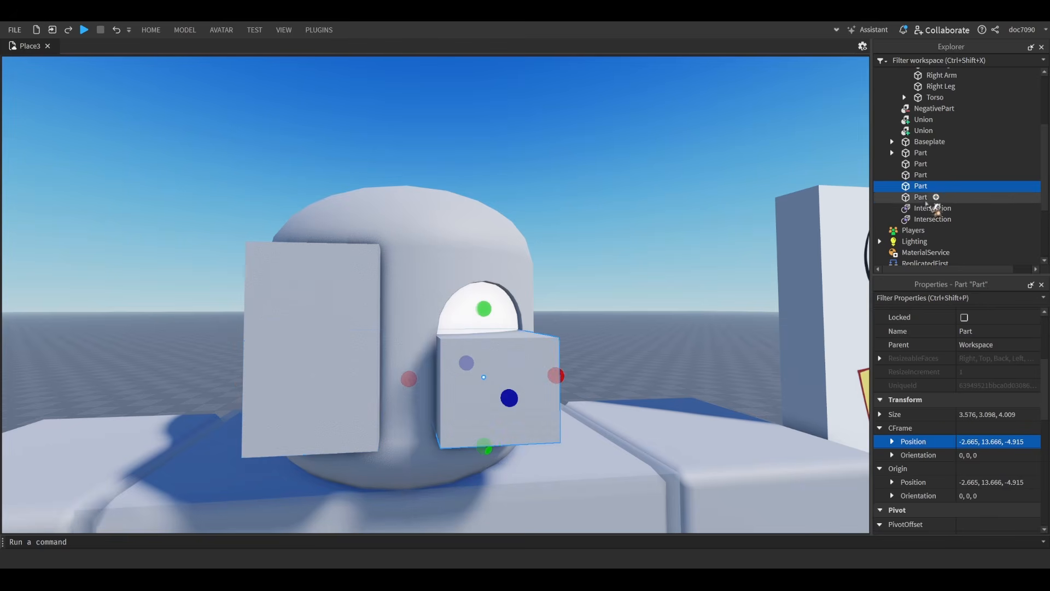
# - Mirror the upper block's copy to the other eye by setting its position to -2.665, 16.559, -4.915
pyautogui.click(927, 198)
pyautogui.click(968, 443)
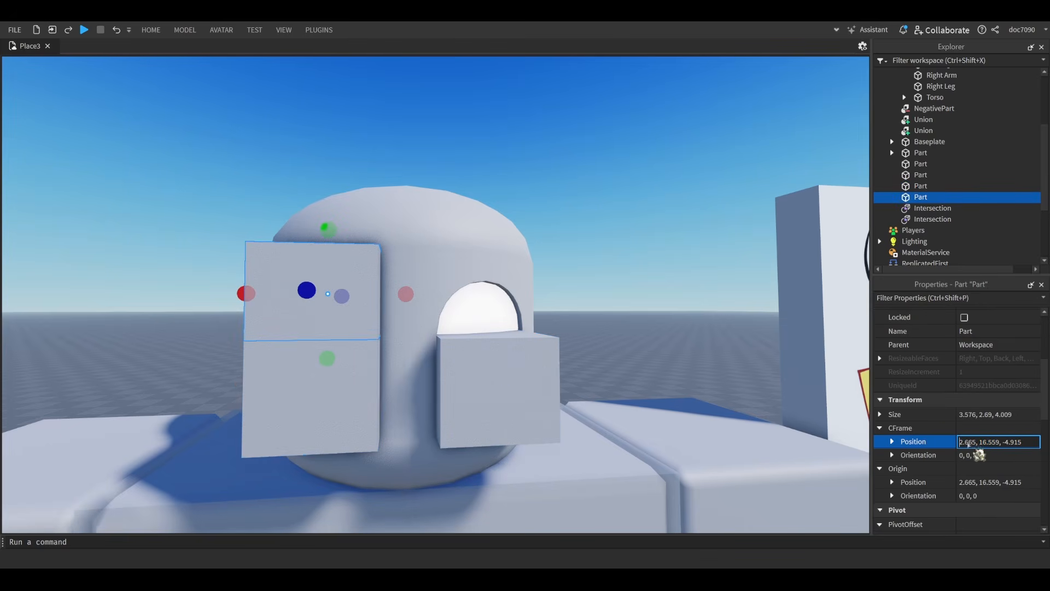
pyautogui.write('-')
pyautogui.press('Return')
# - Separate the fully transparent head-shaped union into its component pieces
pyautogui.moveTo(726, 317); pyautogui.dragTo(770, 343, button='right')
pyautogui.scroll(-3, 733, 323)
pyautogui.scroll(2, 957, 186)
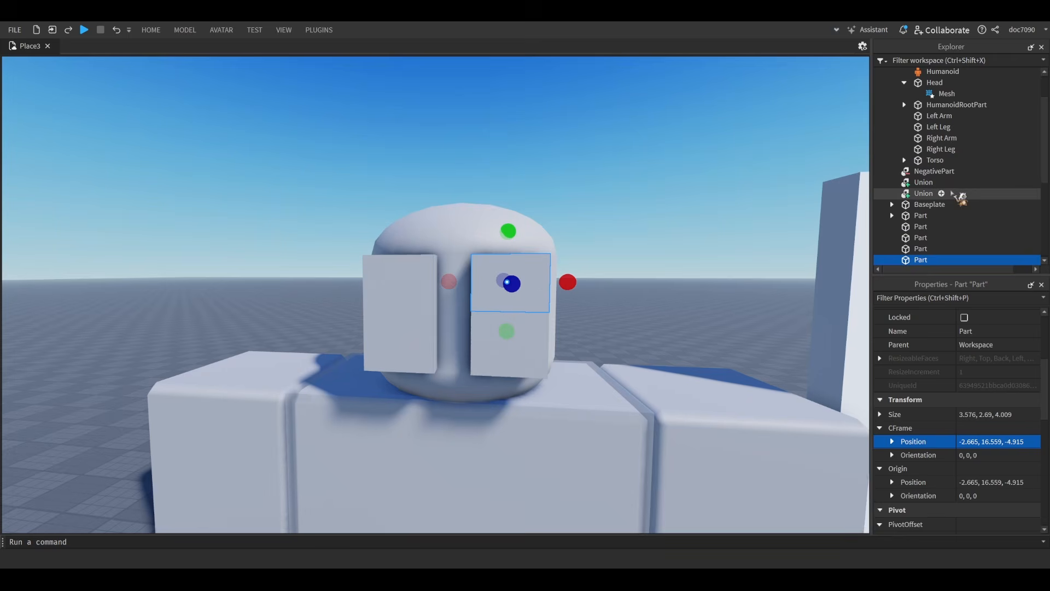
pyautogui.click(925, 193)
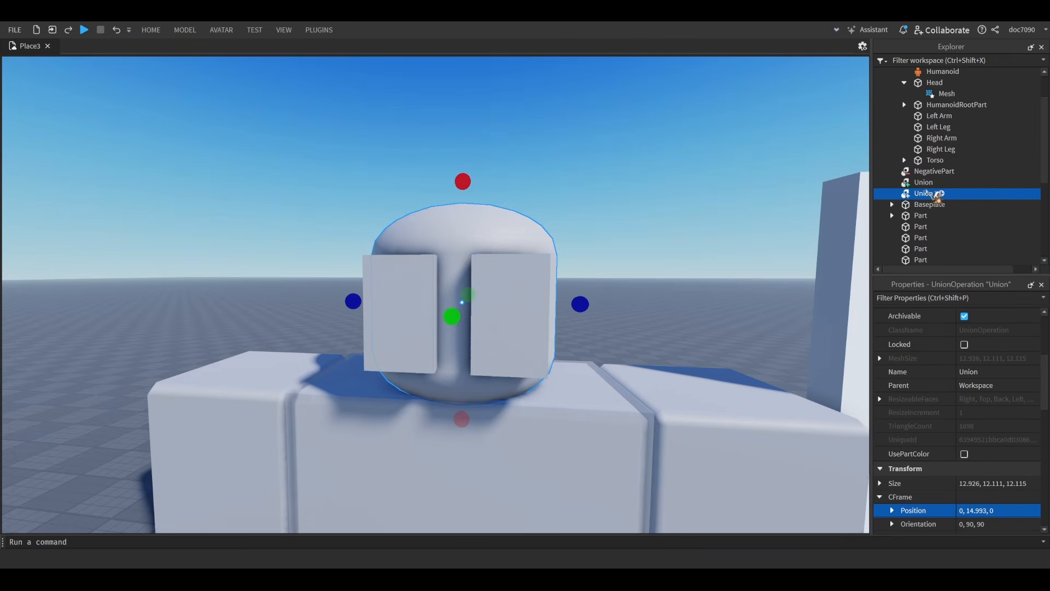
pyautogui.click(906, 174)
pyautogui.click(917, 184)
pyautogui.click(919, 195)
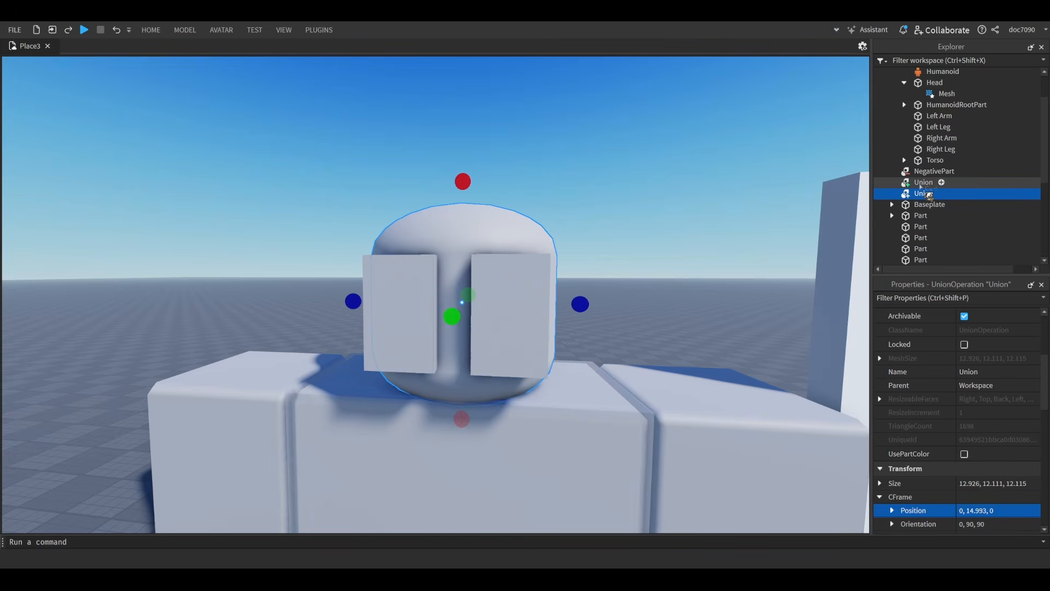
pyautogui.scroll(4, 992, 446)
pyautogui.moveTo(532, 109); pyautogui.dragTo(557, 101, button='right')
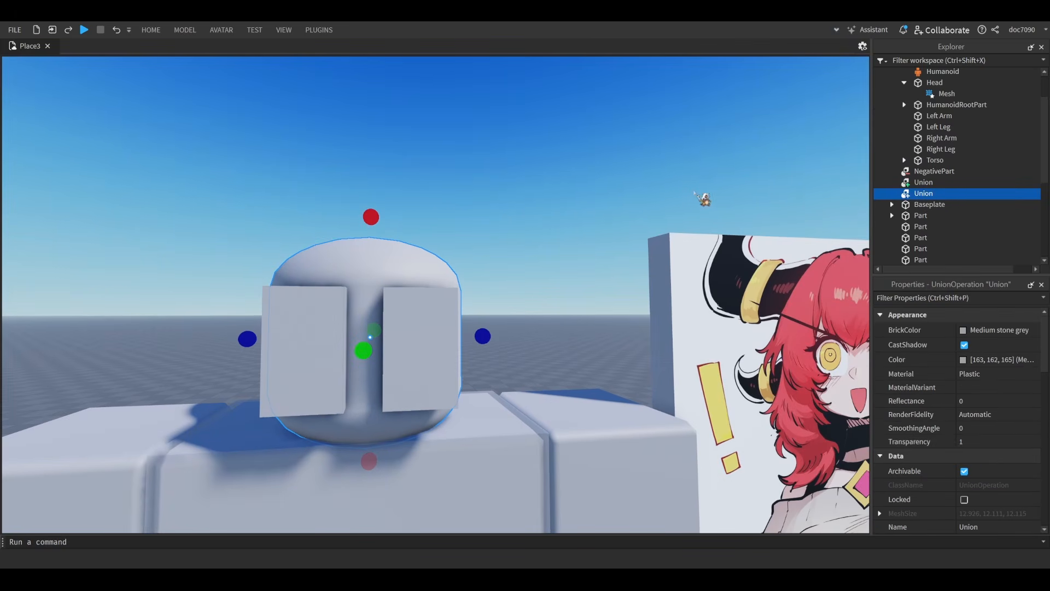
pyautogui.hotkey('ctrl', 'shift', 'u')
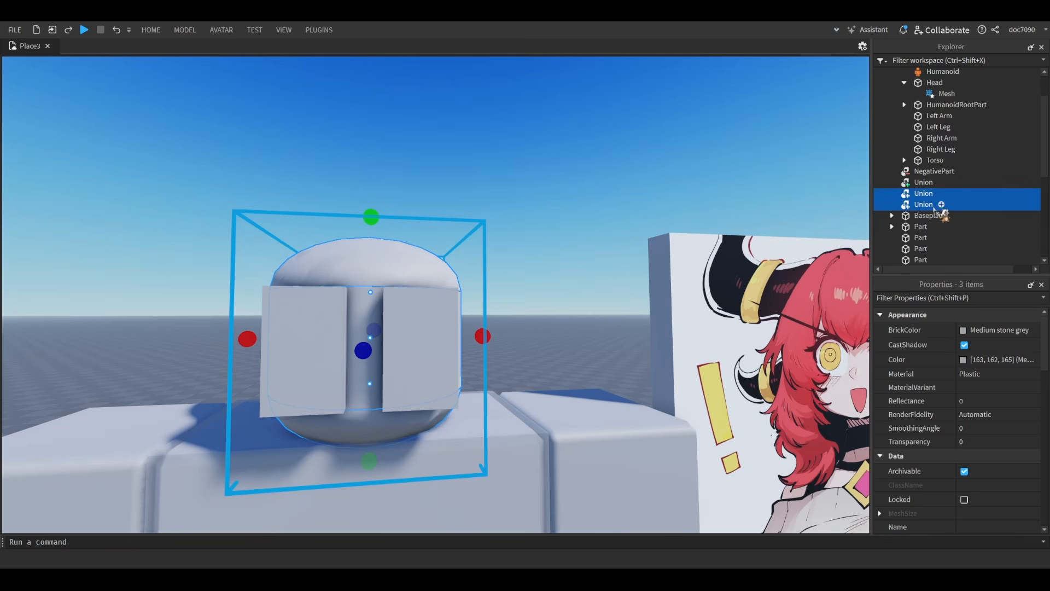
# - Delete the two union pieces that form the rounded top and bottom of the separated head
pyautogui.click(924, 195)
pyautogui.keyDown('ctrl'); pyautogui.click(930, 205); pyautogui.keyUp('ctrl')
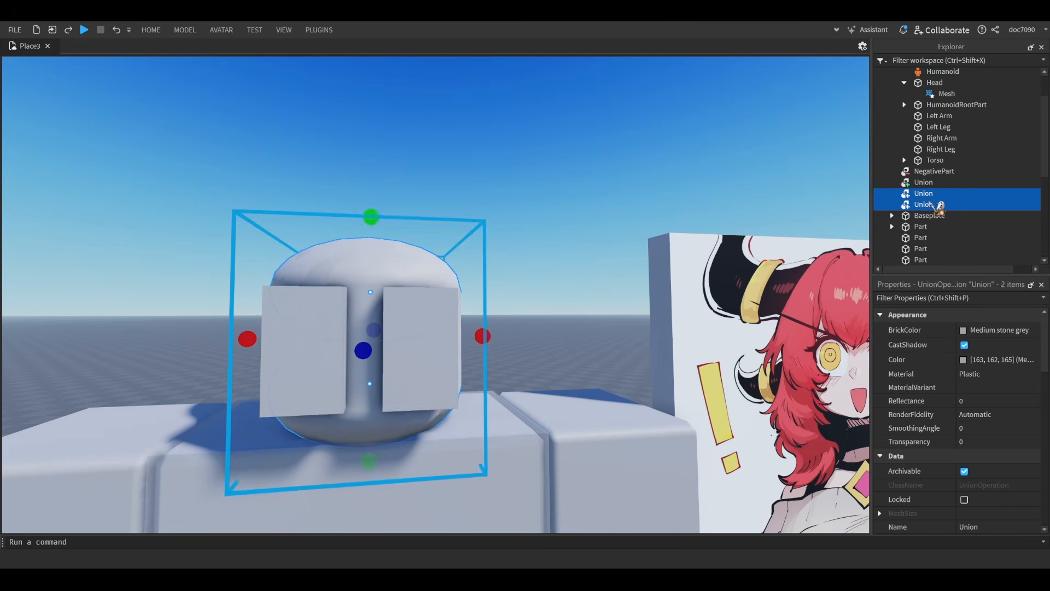
pyautogui.press('Delete')
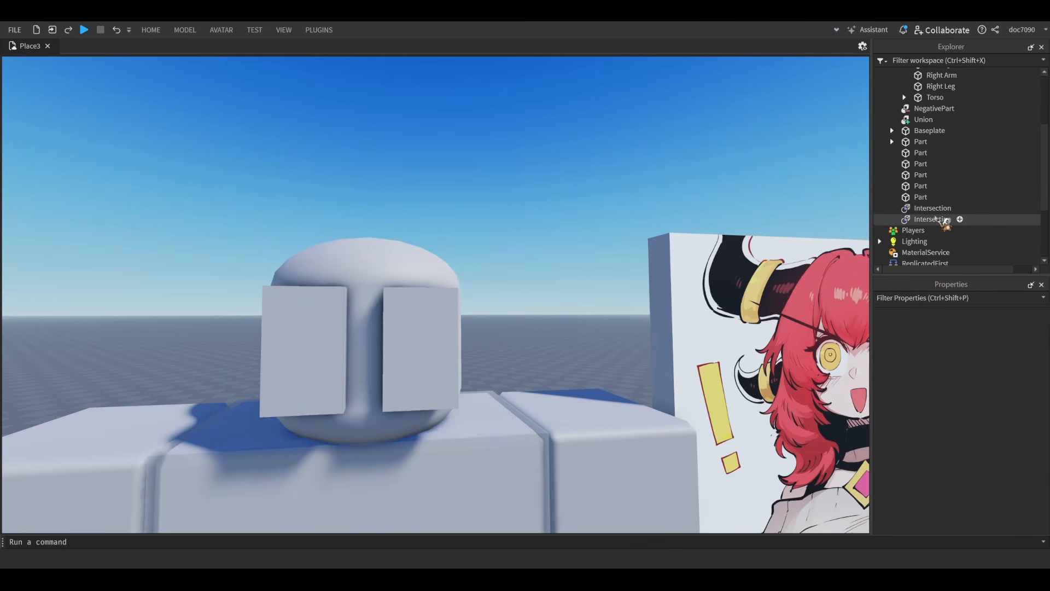
# - Select the remaining middle cylinder of the separated head and make three duplicates of it in place
pyautogui.click(942, 220)
pyautogui.click(937, 208)
pyautogui.click(930, 197)
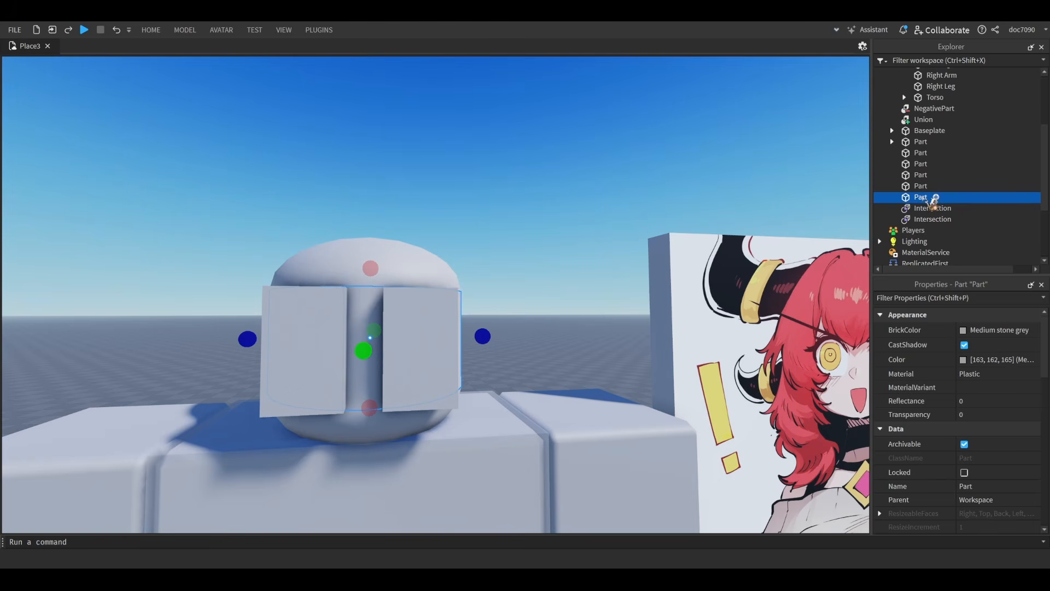
pyautogui.moveTo(518, 169); pyautogui.dragTo(516, 166, button='right')
pyautogui.press('a')
pyautogui.press('w')
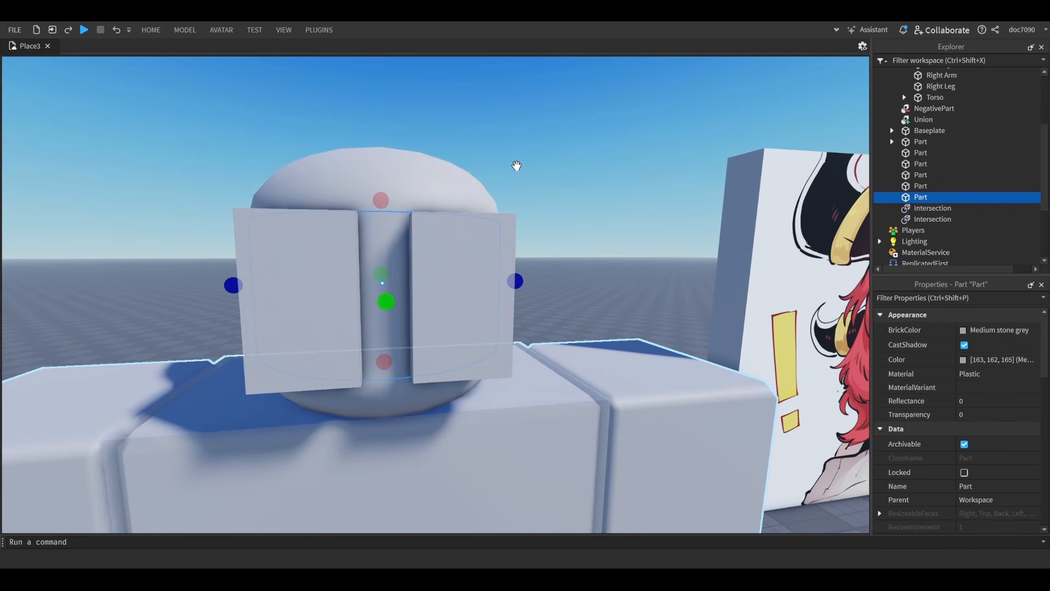
pyautogui.press('w')
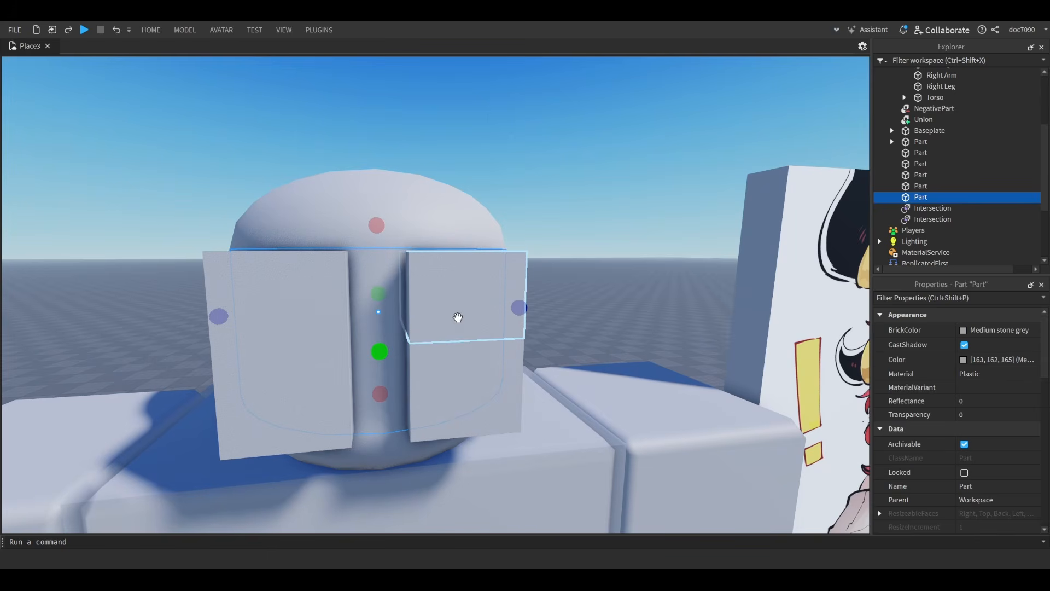
pyautogui.press('w')
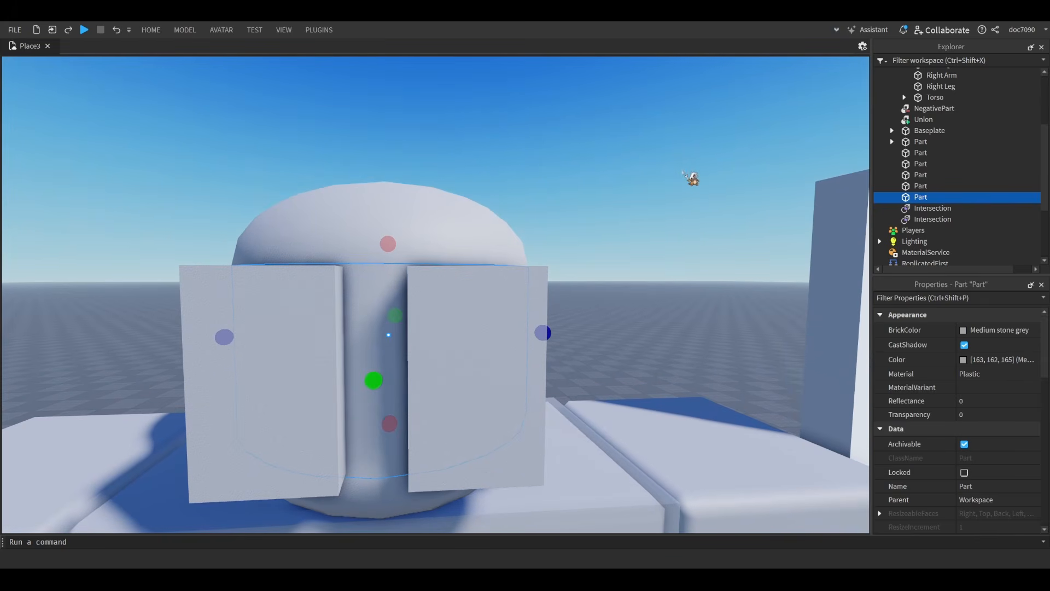
pyautogui.press('s')
pyautogui.press('d')
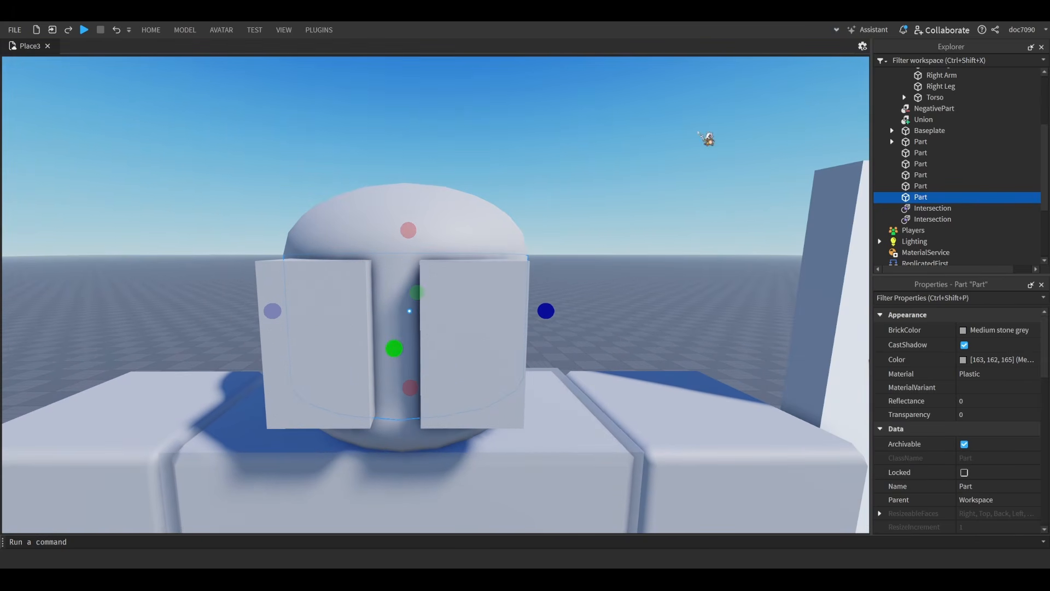
pyautogui.hotkey('ctrl', 'd')
pyautogui.hotkey('ctrl', 'd')
pyautogui.hotkey('ctrl', 'd')
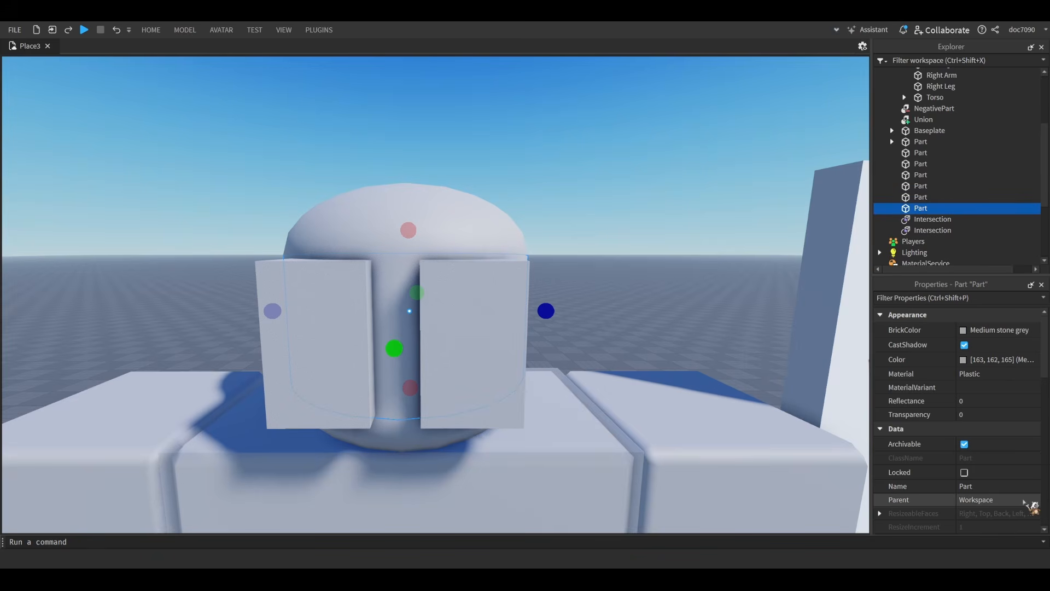
pyautogui.keyDown('shift'); pyautogui.click(917, 198); pyautogui.keyUp('shift')
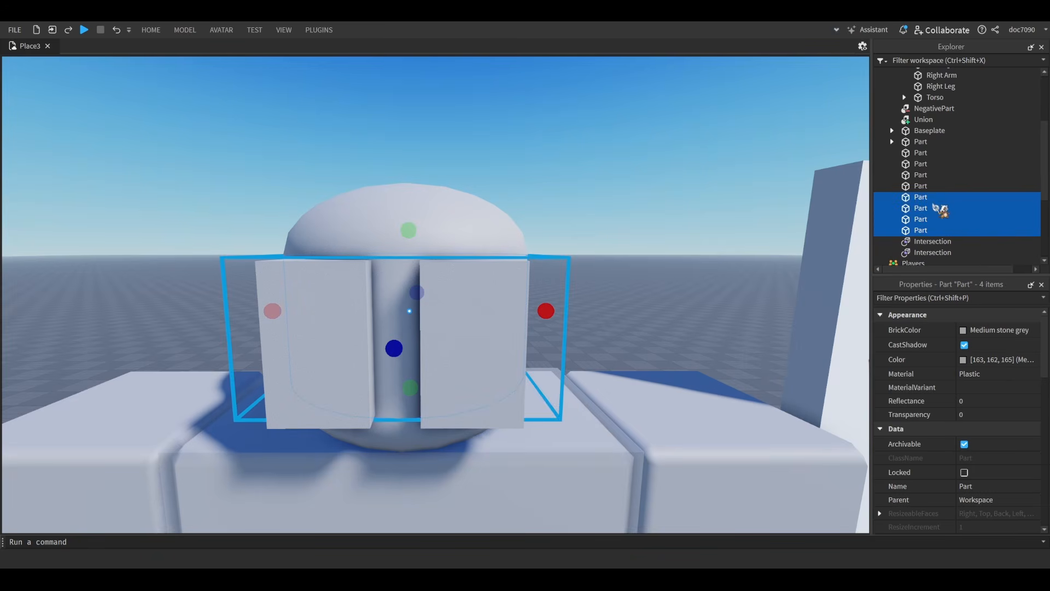
# - Intersect each of the two upper eye blocks with its own copy of the head cylinder
pyautogui.click(930, 231)
pyautogui.press('f')
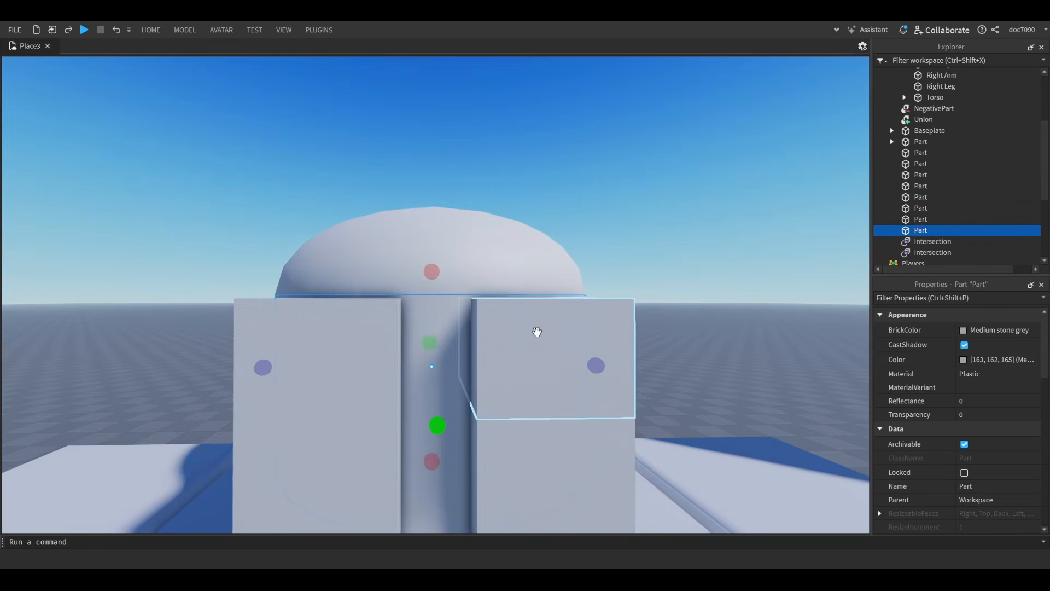
pyautogui.keyDown('shift'); pyautogui.click(412, 348); pyautogui.keyUp('shift')
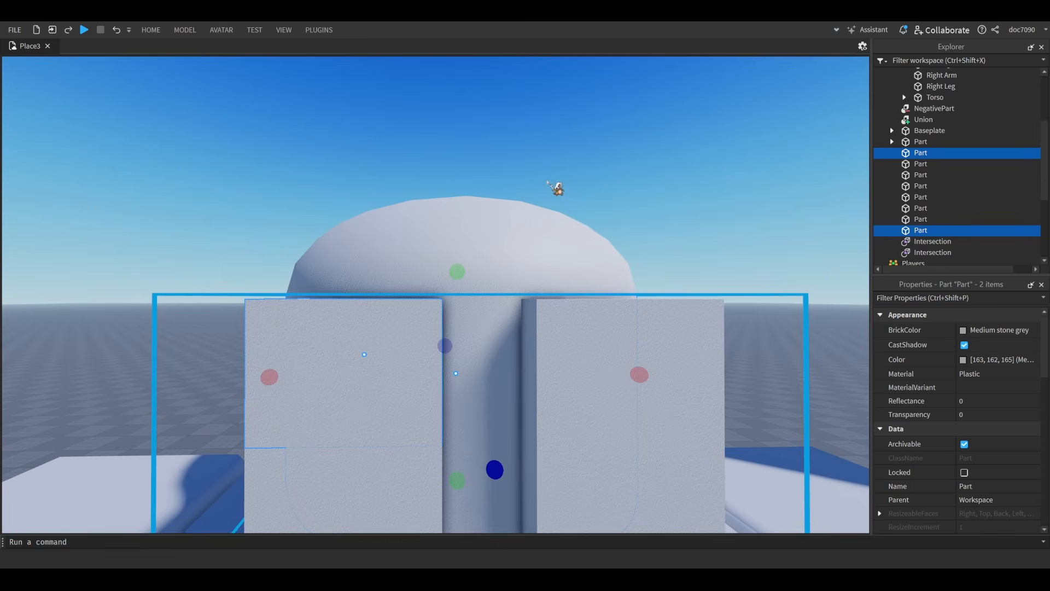
pyautogui.hotkey('ctrl', 'shift', 'i')
pyautogui.click(925, 208)
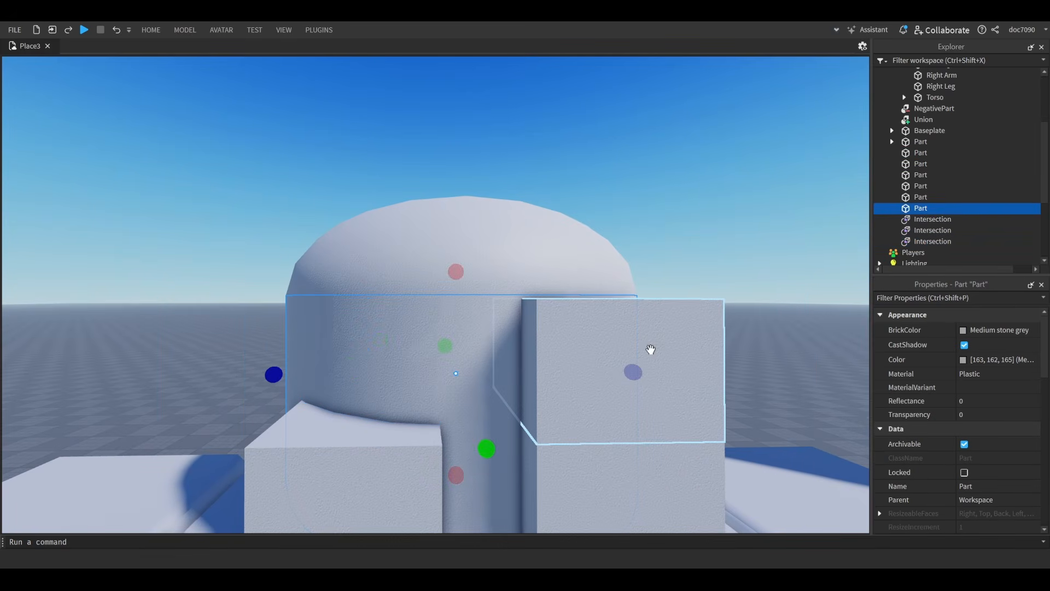
pyautogui.keyDown('shift'); pyautogui.click(650, 349); pyautogui.keyUp('shift')
pyautogui.hotkey('ctrl', 'shift', 'i')
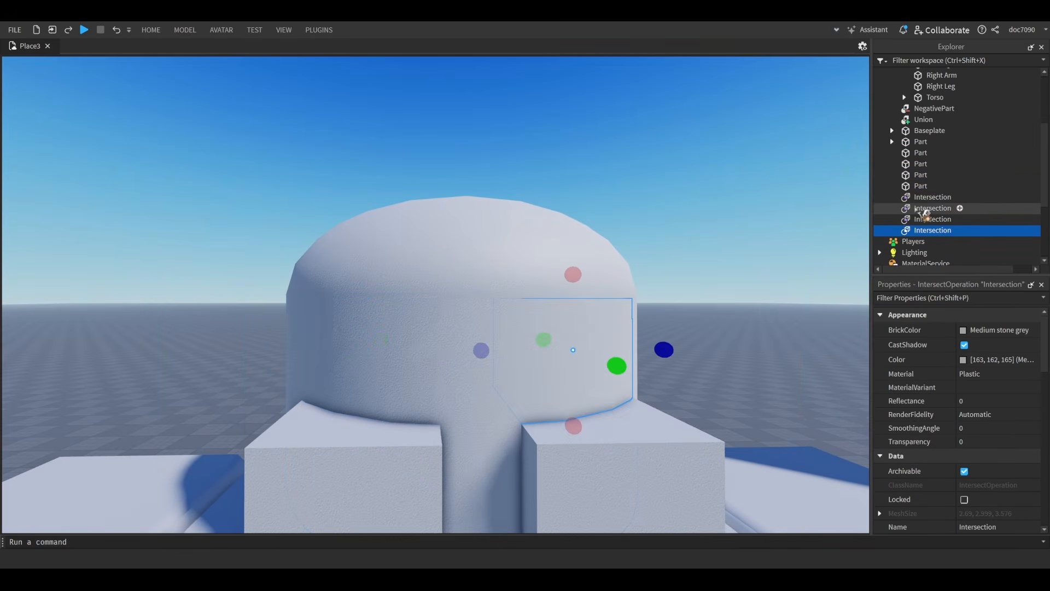
# - Intersect each of the two lower eye blocks with one of the remaining head cylinders
pyautogui.click(921, 186)
pyautogui.keyDown('shift'); pyautogui.click(699, 446); pyautogui.keyUp('shift')
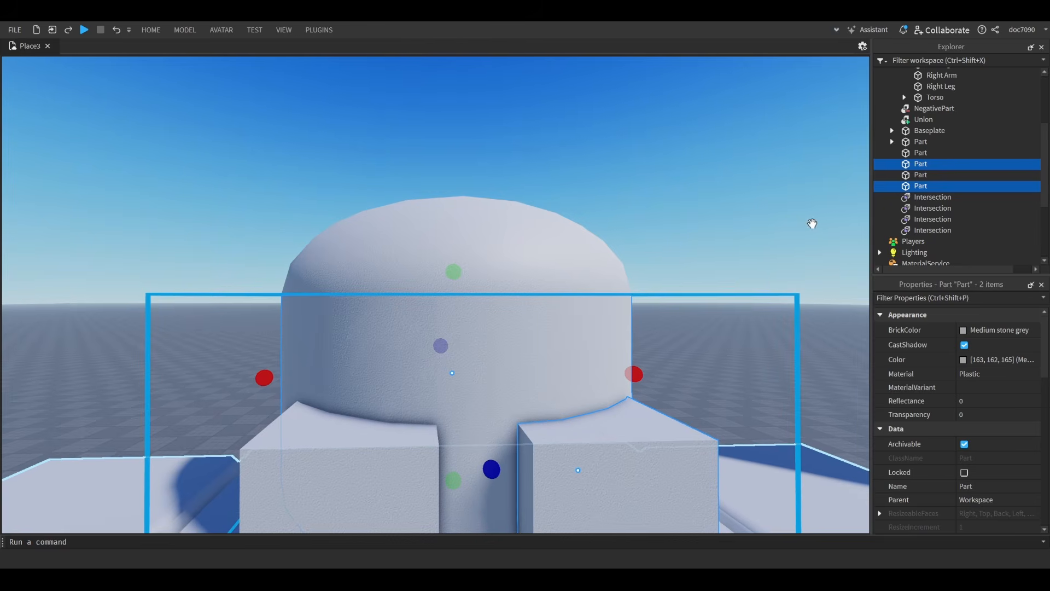
pyautogui.hotkey('ctrl', 'shift', 'i')
pyautogui.click(921, 164)
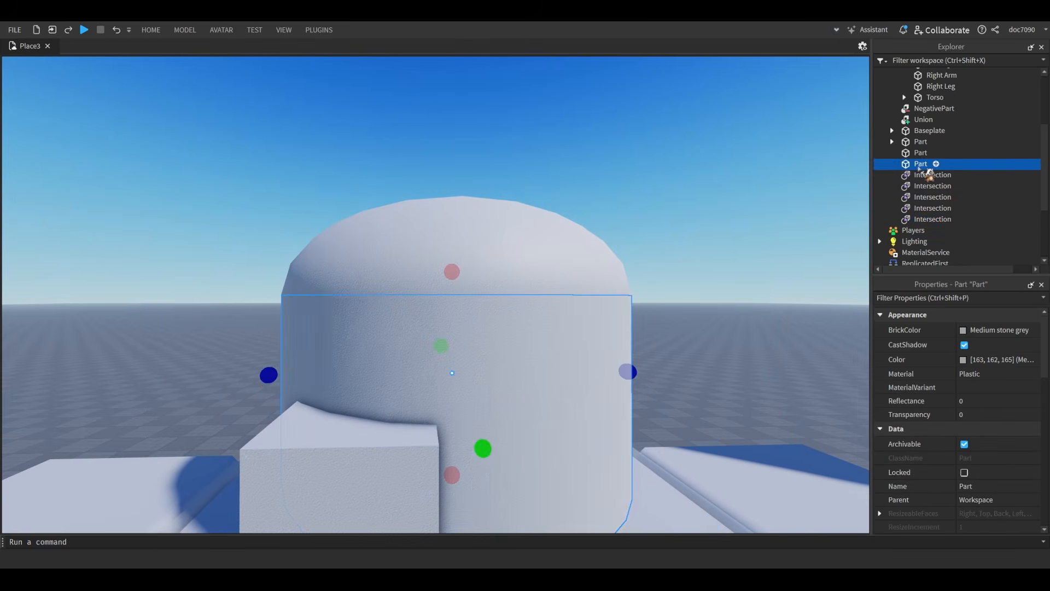
pyautogui.keyDown('shift'); pyautogui.click(382, 469); pyautogui.keyUp('shift')
pyautogui.hotkey('ctrl', 'shift', 'i')
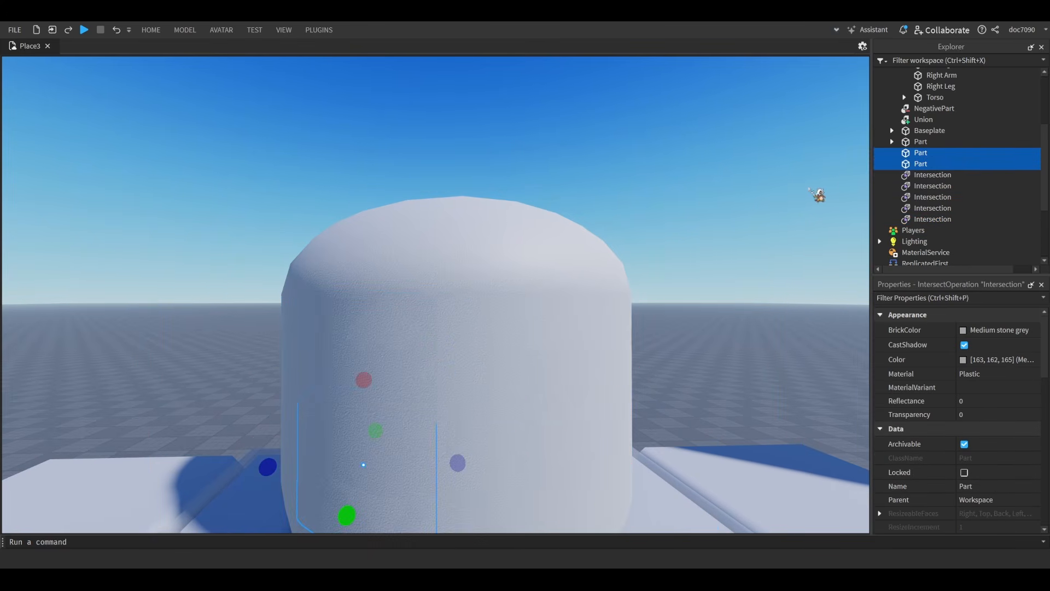
# - Convert the negative part that holds both eye shapes back into a solid union
pyautogui.scroll(-3, 699, 209)
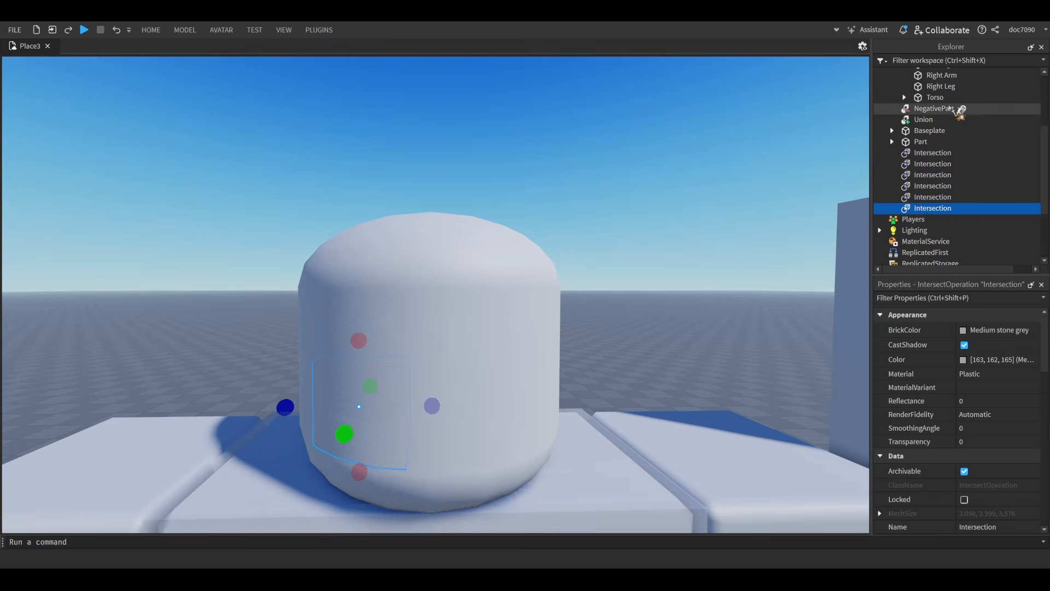
pyautogui.click(958, 110)
pyautogui.press('d')
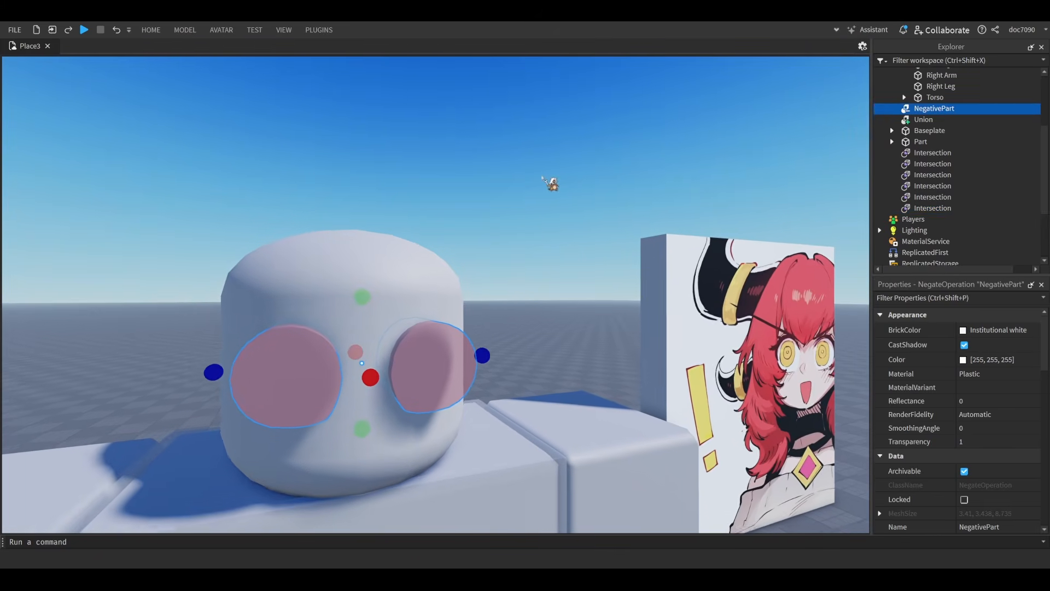
pyautogui.press('f')
pyautogui.hotkey('ctrl', 'u')
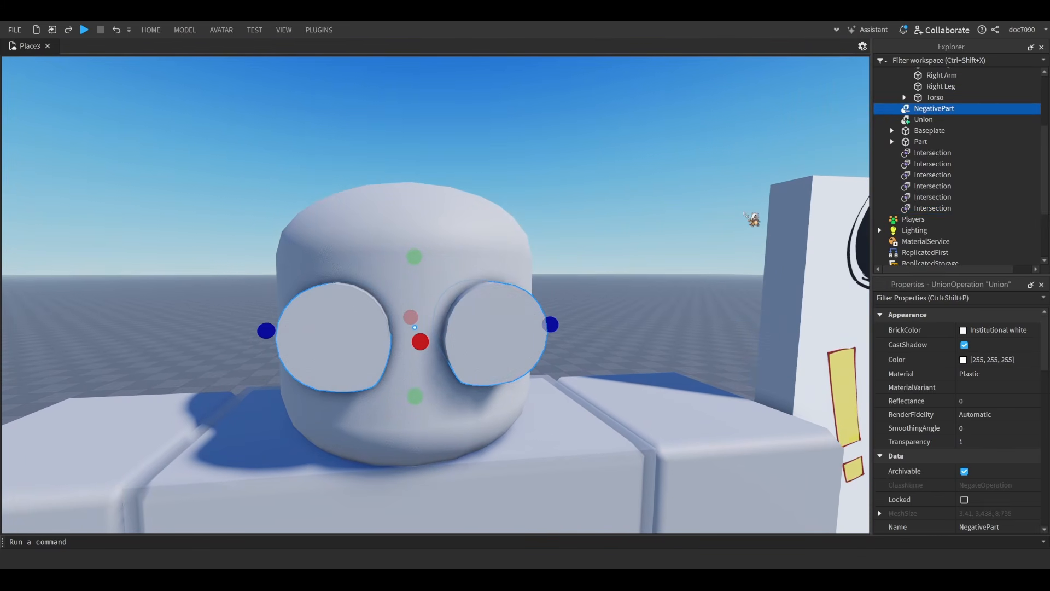
# - Separate the solid eye union into its two eye shapes and duplicate both
pyautogui.hotkey('ctrl', 'shift', 'u')
pyautogui.moveTo(737, 197); pyautogui.dragTo(752, 154, button='right')
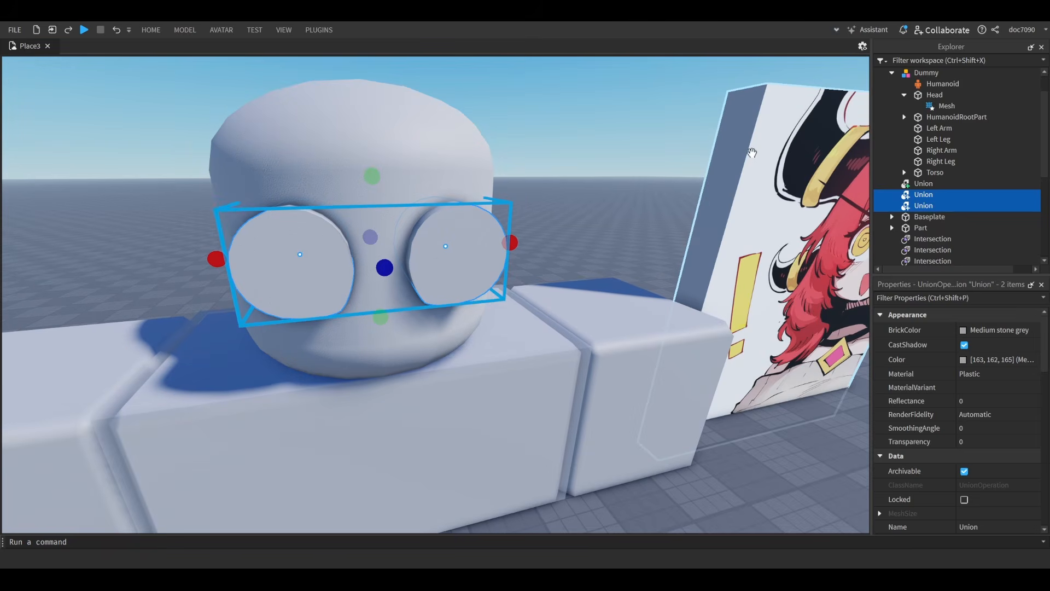
pyautogui.hotkey('ctrl', 'd')
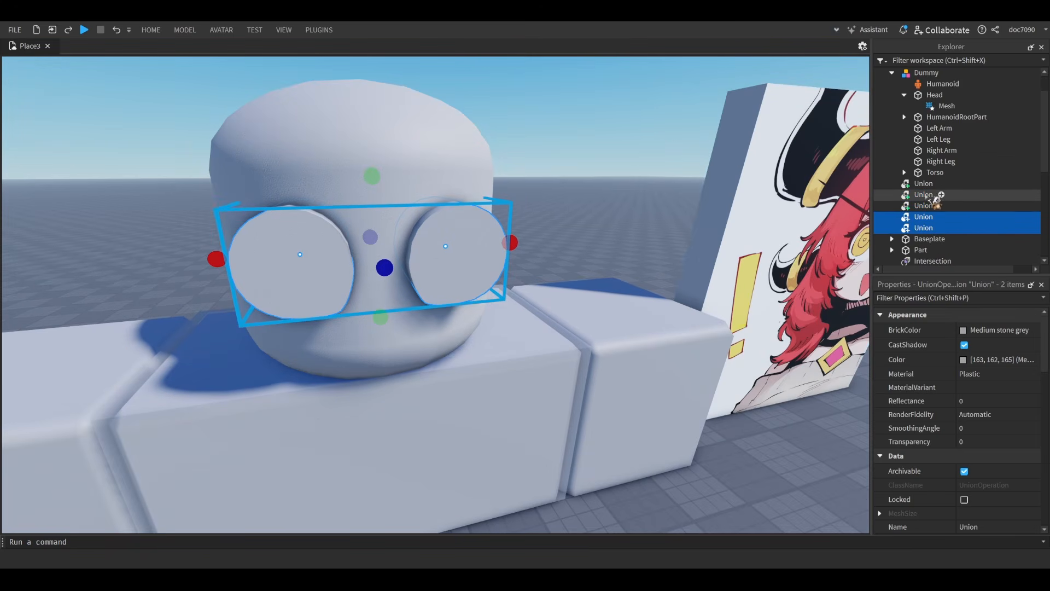
# - Negate the four eye shapes and cut one of them out of the lower eyelid block at the left-hand eye
pyautogui.hotkey('ctrl', 'shift', 'n')
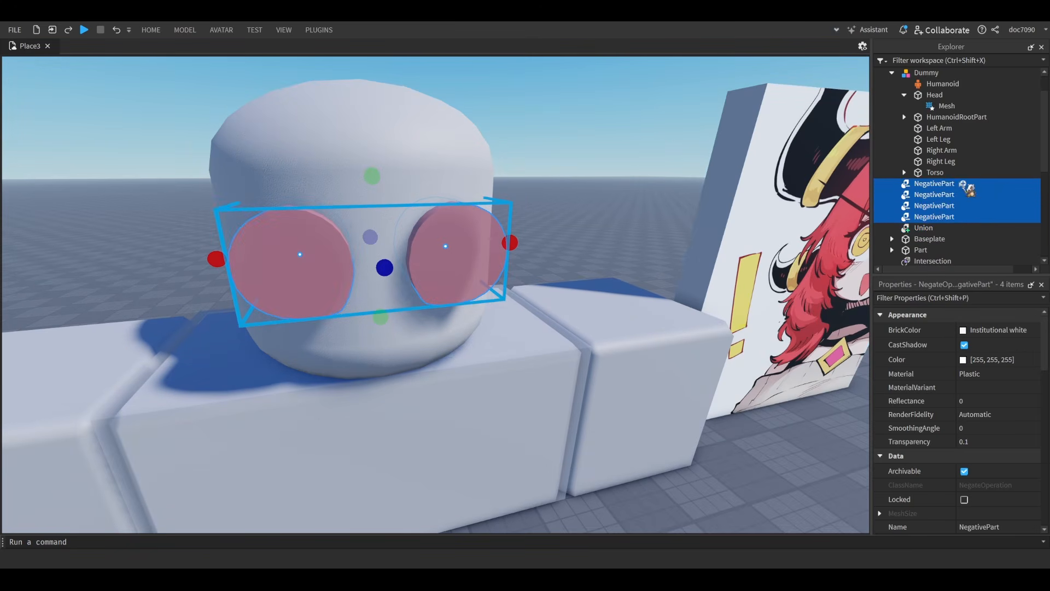
pyautogui.scroll(-3, 965, 185)
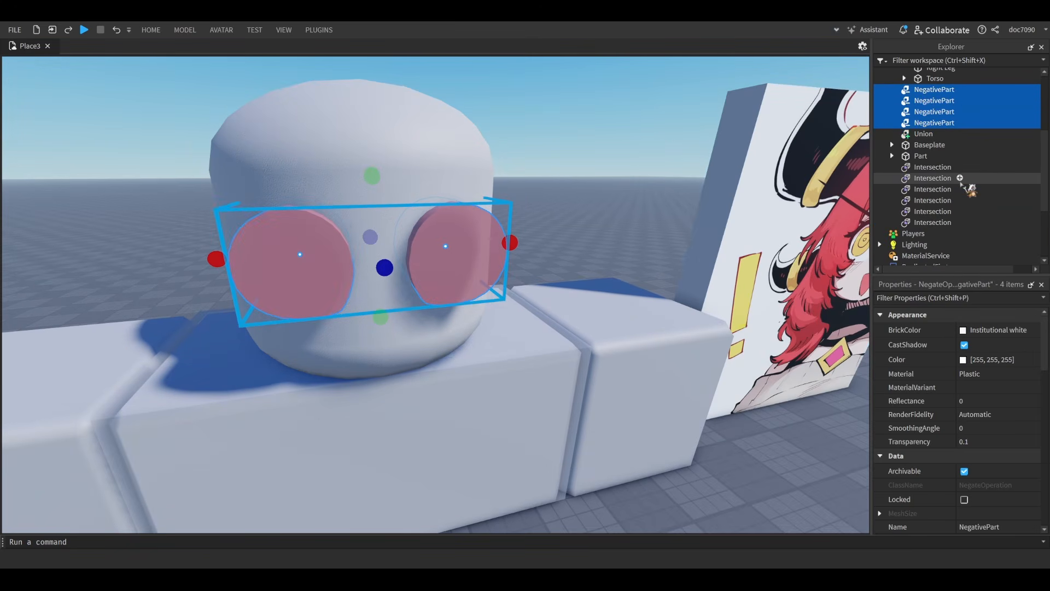
pyautogui.click(932, 222)
pyautogui.moveTo(692, 230); pyautogui.dragTo(689, 213, button='right')
pyautogui.press('w')
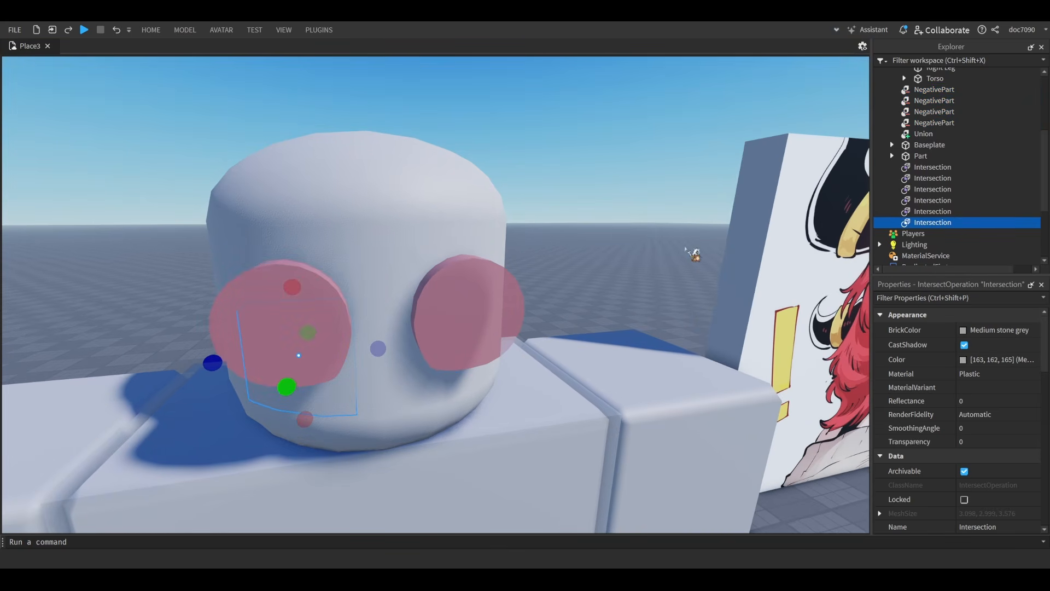
pyautogui.moveTo(378, 346); pyautogui.dragTo(386, 344, button='right')
pyautogui.press('w')
pyautogui.keyDown('ctrl'); pyautogui.click(950, 124); pyautogui.keyUp('ctrl')
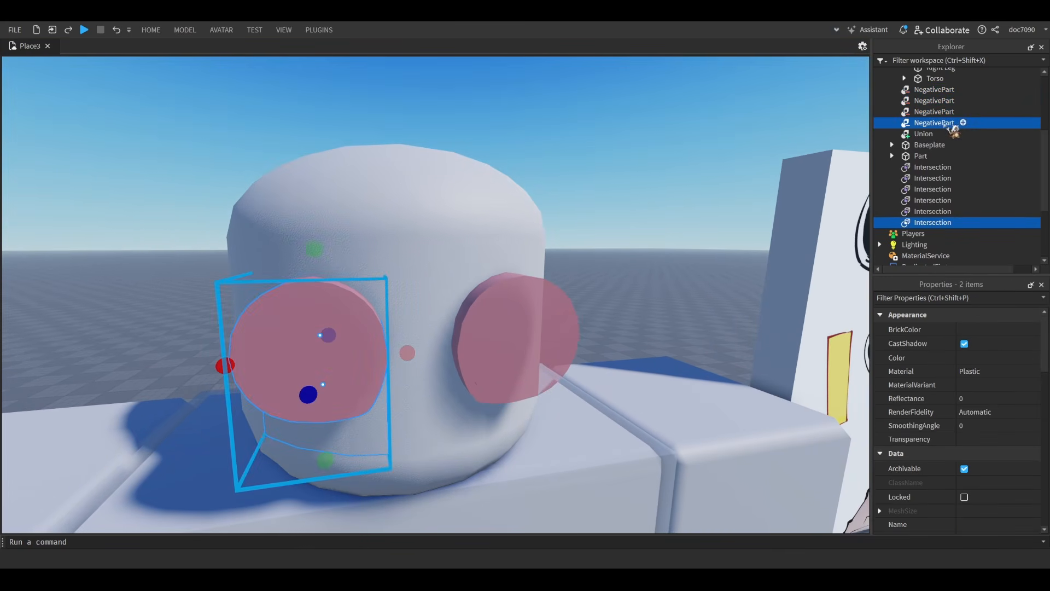
pyautogui.moveTo(712, 187); pyautogui.dragTo(716, 174, button='right')
pyautogui.press('q')
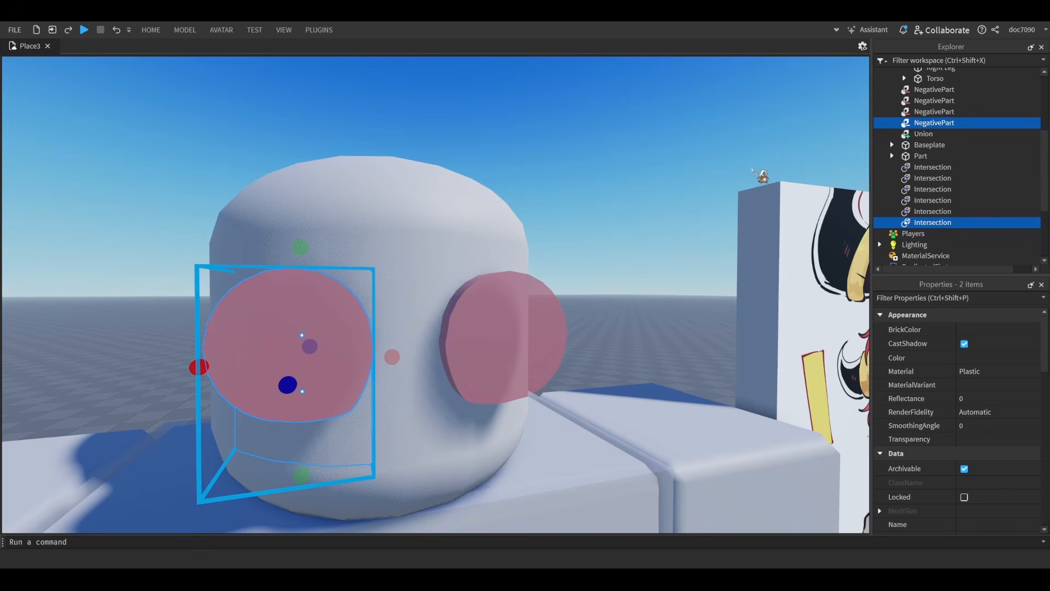
pyautogui.hotkey('ctrl', 'u')
# - Cut another negative eye shape out of the lower eyelid block at the right-hand eye
pyautogui.click(938, 211)
pyautogui.keyDown('ctrl'); pyautogui.click(934, 111); pyautogui.keyUp('ctrl')
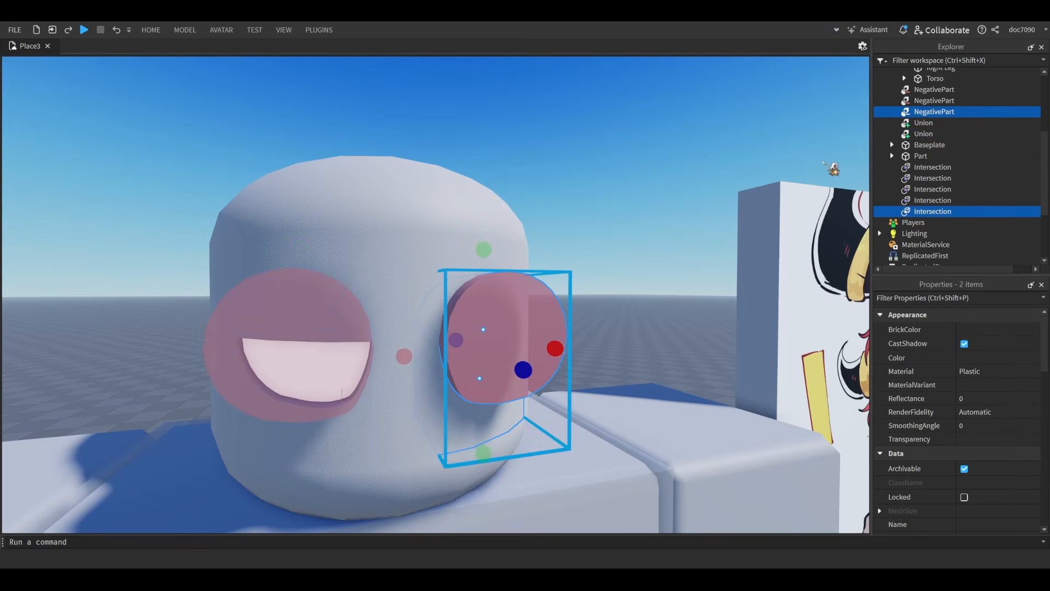
pyautogui.hotkey('ctrl', 'u')
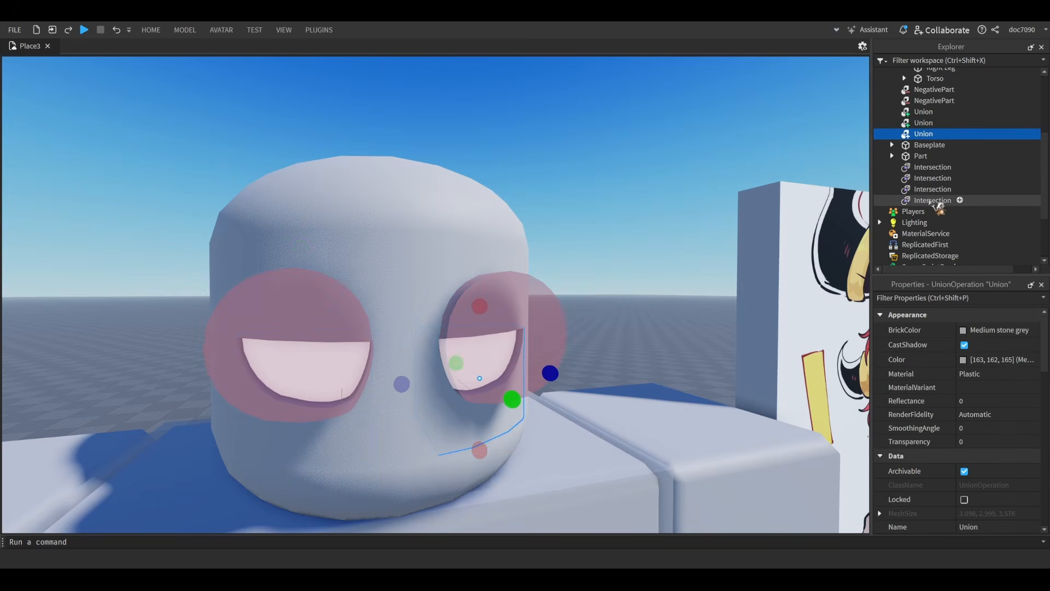
# - Cut the two remaining negative eye shapes out of the right-hand and left-hand upper eyelid blocks
pyautogui.click(931, 200)
pyautogui.keyDown('ctrl'); pyautogui.click(562, 330); pyautogui.keyUp('ctrl')
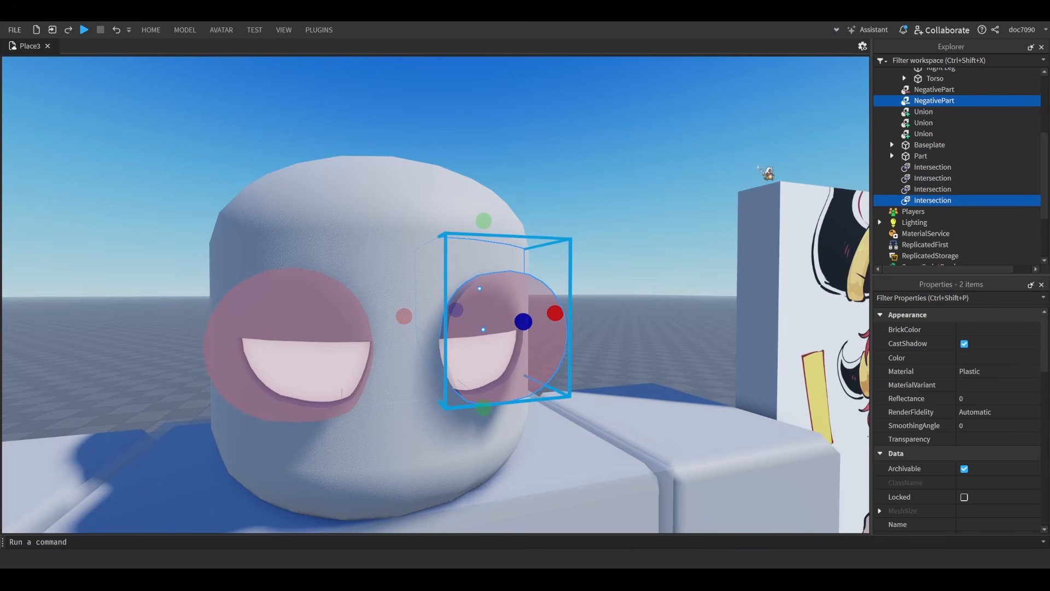
pyautogui.hotkey('ctrl', 'u')
pyautogui.click(931, 188)
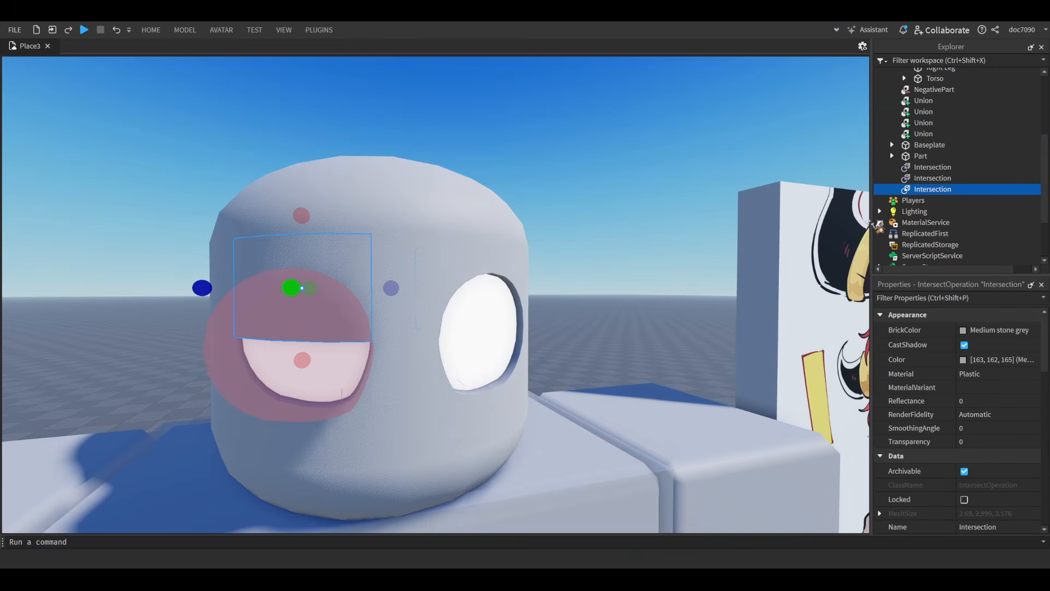
pyautogui.keyDown('ctrl'); pyautogui.click(352, 328); pyautogui.keyUp('ctrl')
pyautogui.hotkey('ctrl', 'shift', 'g')
# - Try lowering the upper eyelid partway over the left-hand eye
pyautogui.moveTo(678, 184); pyautogui.dragTo(692, 187, button='right')
pyautogui.scroll(2, 691, 187)
pyautogui.hotkey('ctrl', '2')
pyautogui.moveTo(386, 319); pyautogui.dragTo(387, 216, button='right')
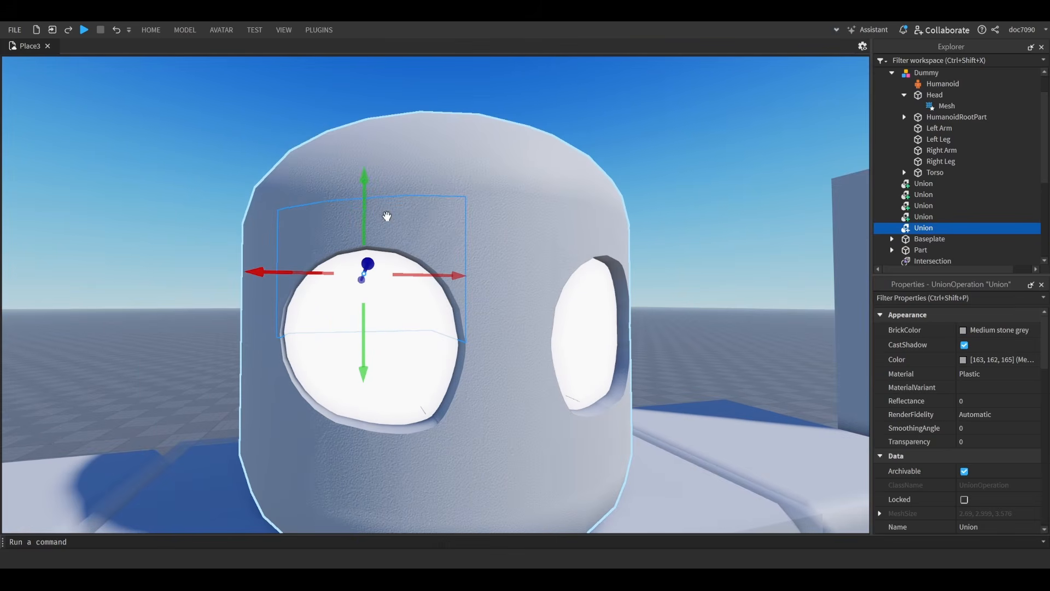
pyautogui.moveTo(364, 199); pyautogui.dragTo(369, 230)
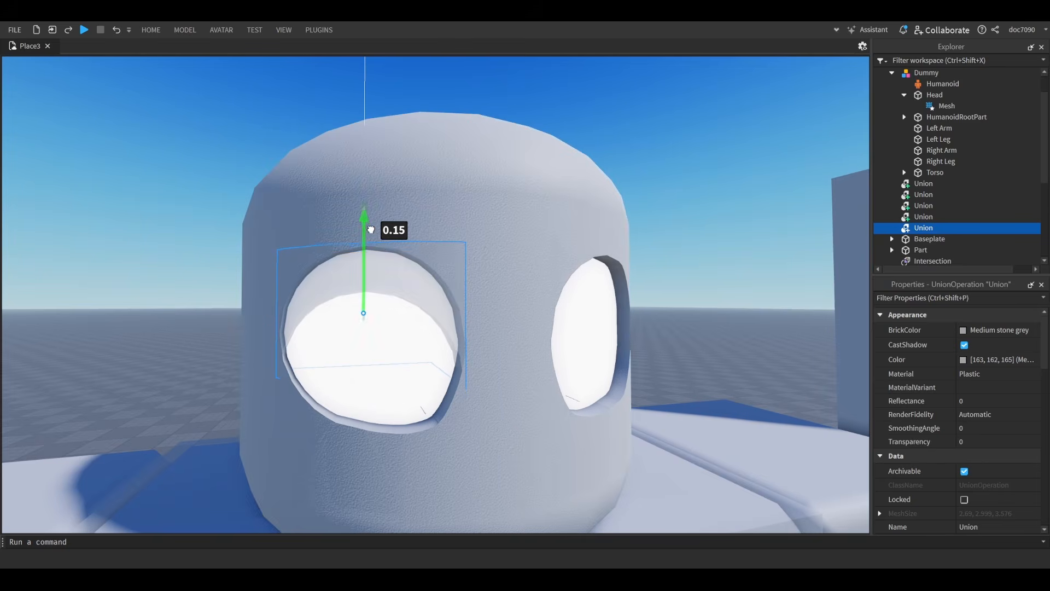
# - Examine the half-closed eye against the open eye and the reference picture from near and far
pyautogui.scroll(-2, 614, 72)
pyautogui.press('s')
pyautogui.press('d')
pyautogui.press('a')
pyautogui.press('w')
pyautogui.press('d')
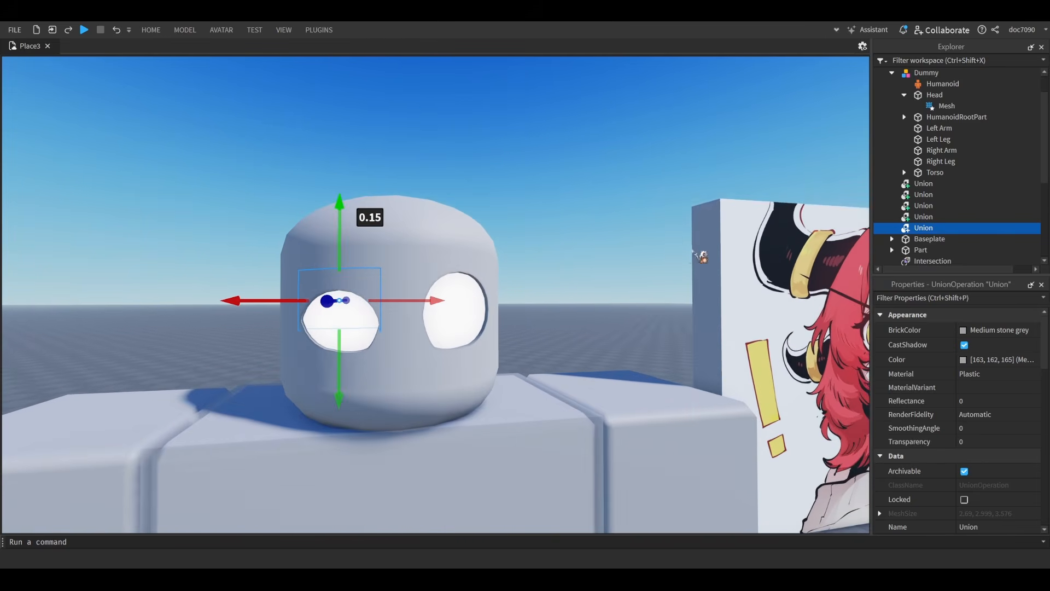
pyautogui.press('s')
pyautogui.press('w')
pyautogui.press('a')
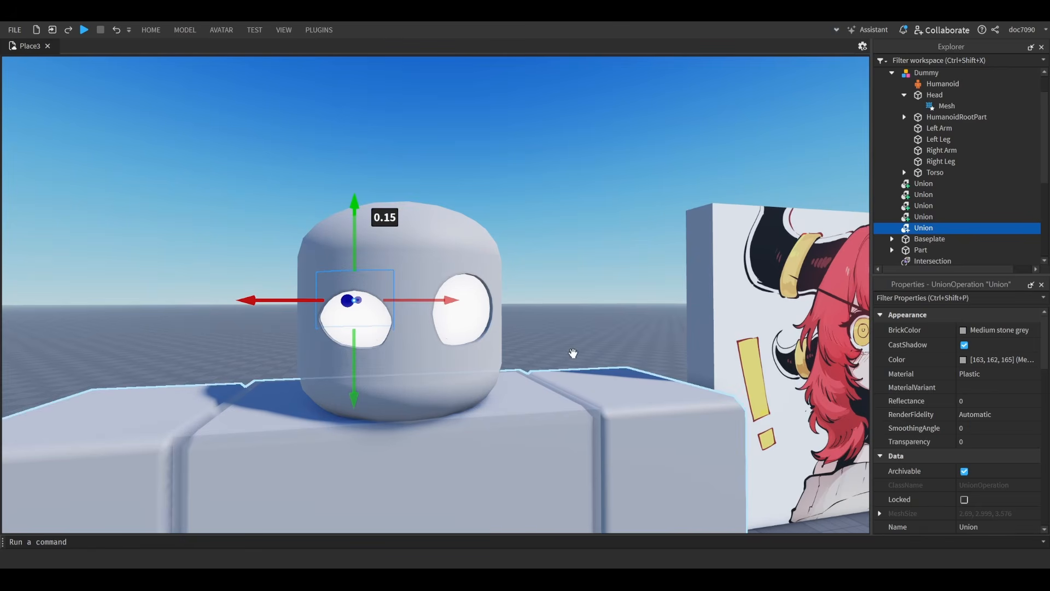
pyautogui.press('w')
pyautogui.press('d')
pyautogui.press('a')
pyautogui.press('s')
pyautogui.press('d')
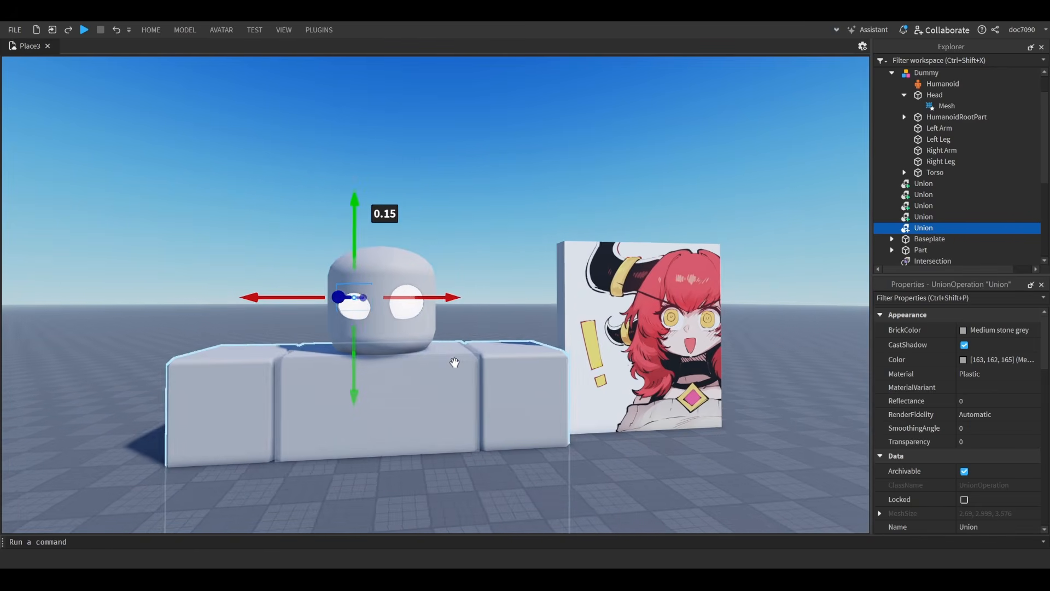
pyautogui.press('a')
pyautogui.press('w')
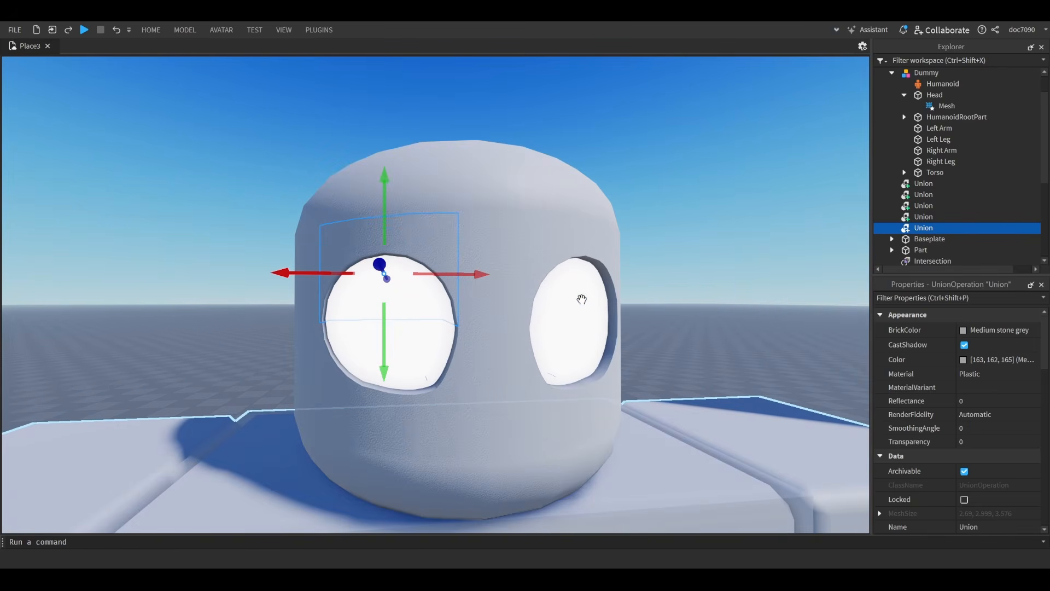
# - Try shifting the left-hand upper eyelid down about 1.367 studs across its eye
pyautogui.press('w')
pyautogui.press('a')
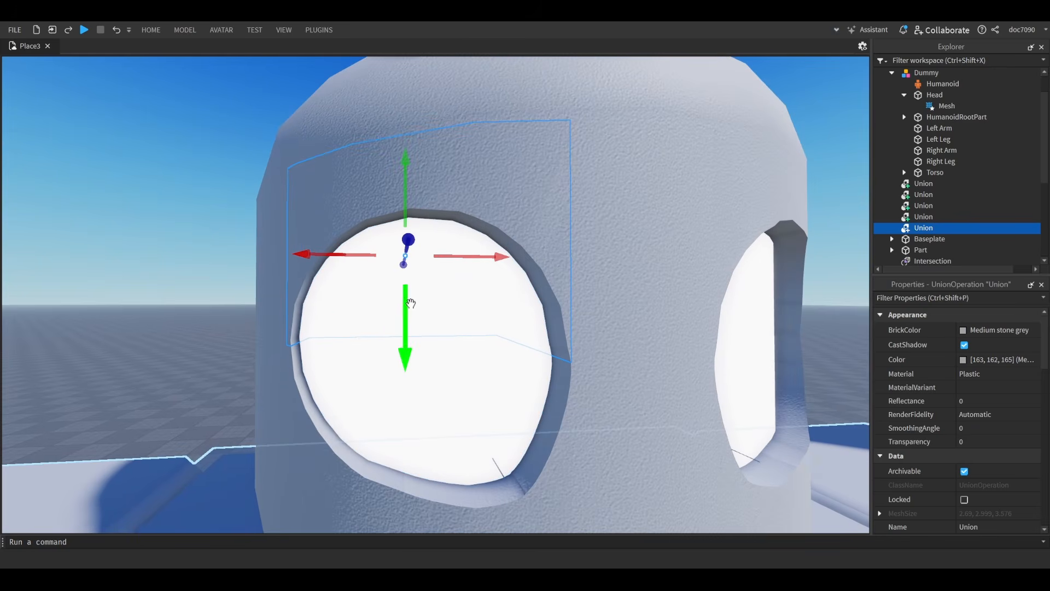
pyautogui.press('s')
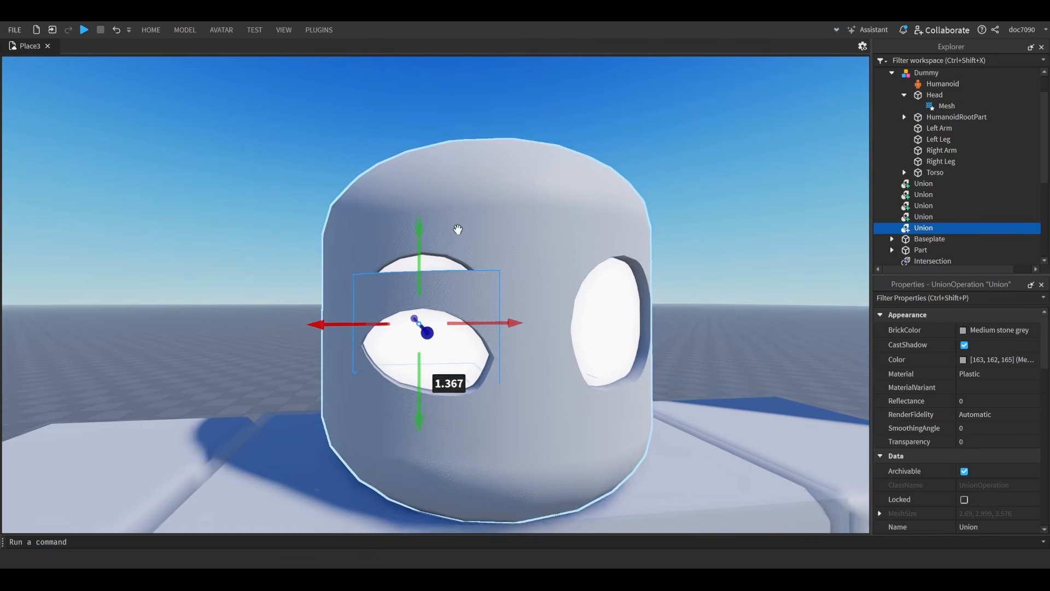
pyautogui.press('w')
pyautogui.moveTo(523, 317); pyautogui.dragTo(503, 321, button='right')
pyautogui.press('d')
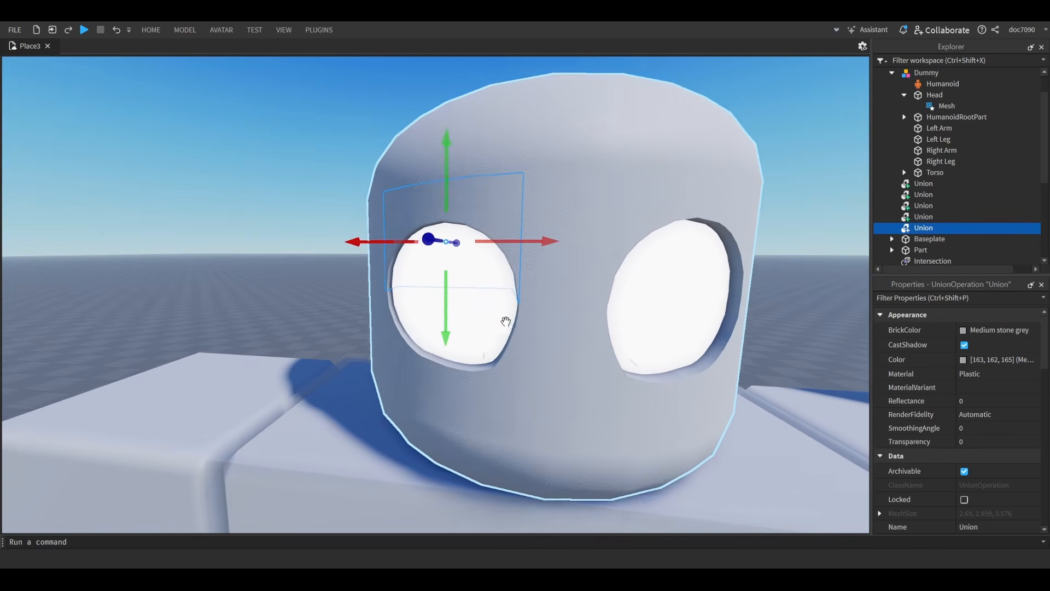
# - Try a smaller shift of about 0.697 studs on the left-hand upper eyelid and check it from near and far
pyautogui.press('w')
pyautogui.moveTo(413, 299); pyautogui.dragTo(415, 263)
pyautogui.press('s')
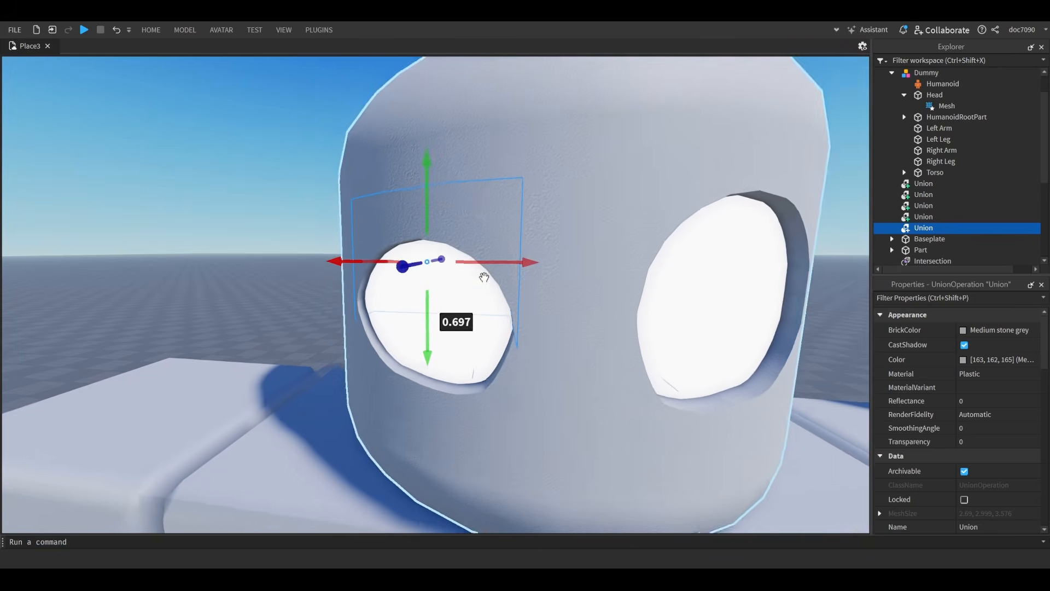
pyautogui.press('w')
pyautogui.press('s')
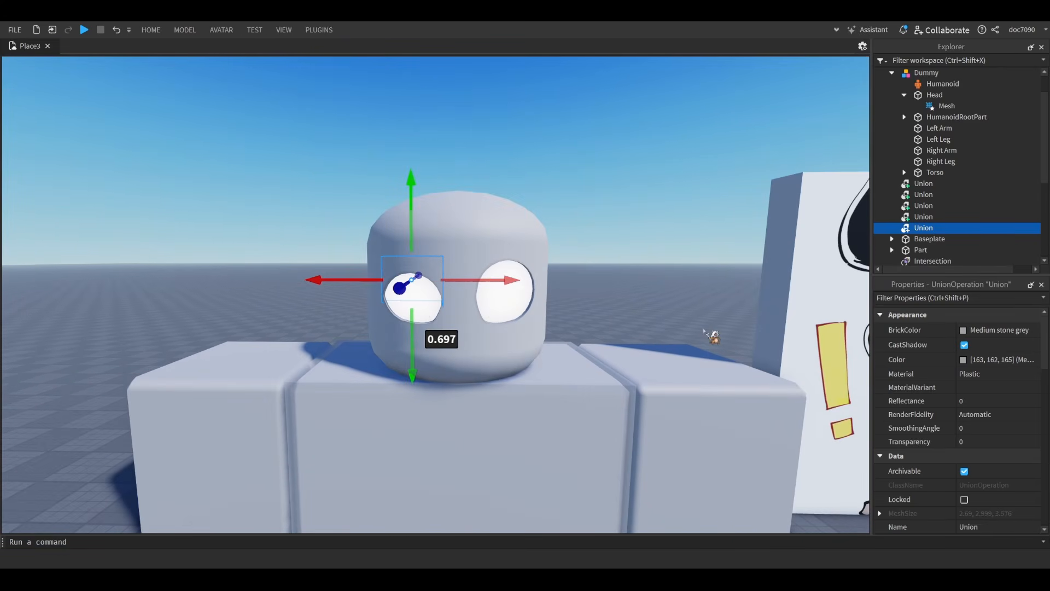
pyautogui.press('w')
pyautogui.moveTo(692, 326); pyautogui.dragTo(692, 326, button='right')
pyautogui.press('w')
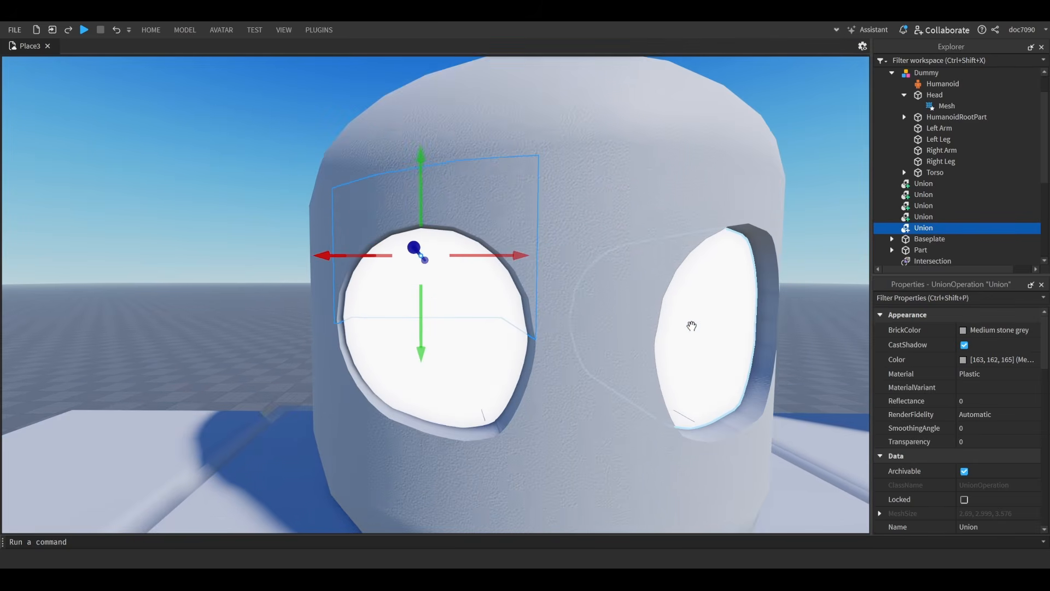
pyautogui.press('w')
pyautogui.press('s')
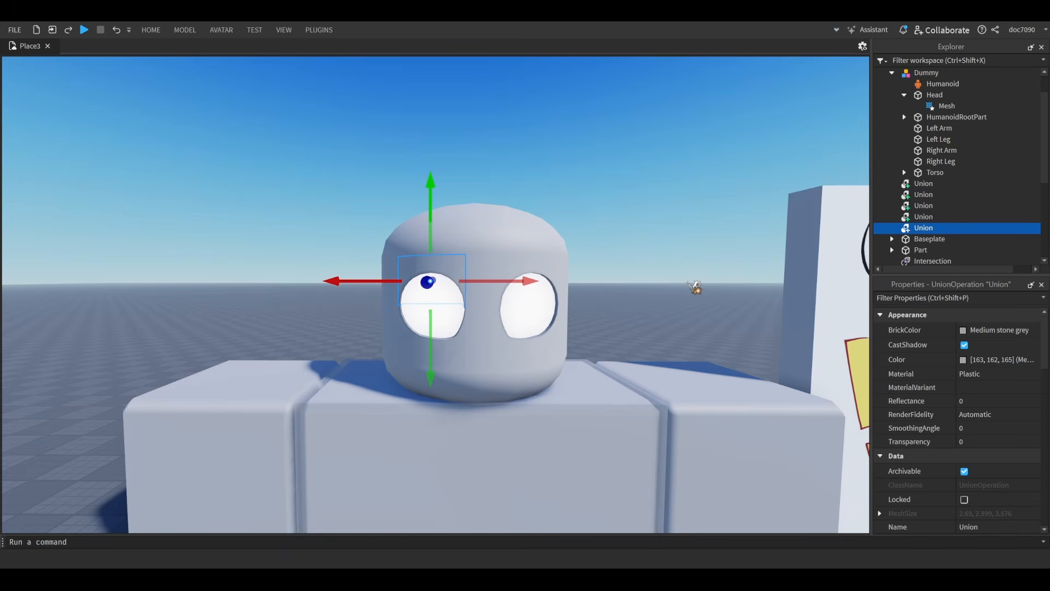
pyautogui.press('w')
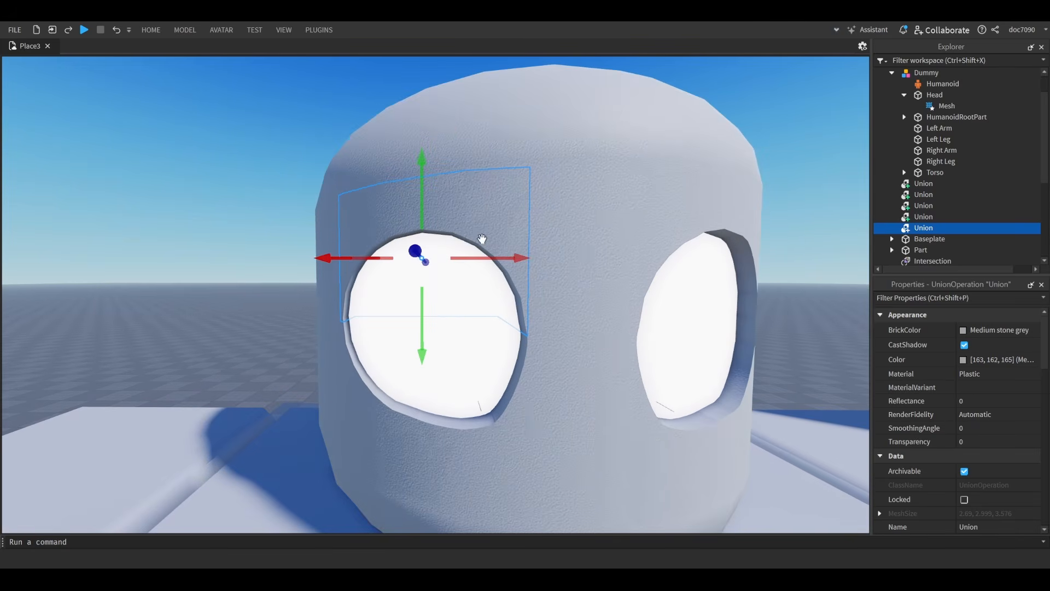
# - Try lowering the left-hand upper eyelid about 1.593 studs, and undo the move
pyautogui.moveTo(425, 193); pyautogui.dragTo(423, 271)
pyautogui.press('s')
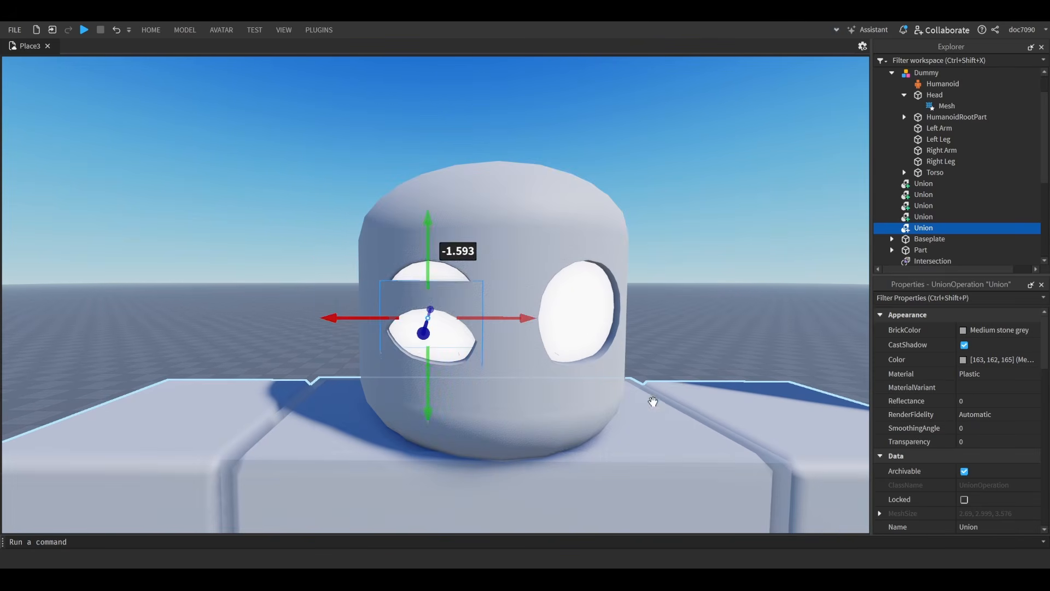
pyautogui.hotkey('ctrl', 'z')
pyautogui.moveTo(660, 380); pyautogui.dragTo(669, 383, button='right')
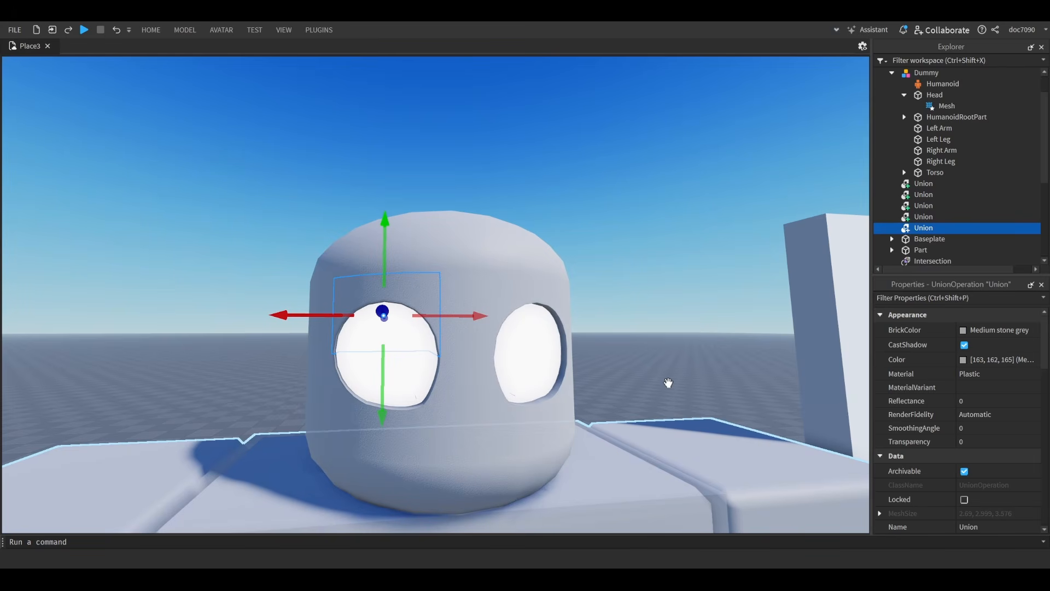
pyautogui.scroll(2, 404, 368)
pyautogui.scroll(-6, 418, 365)
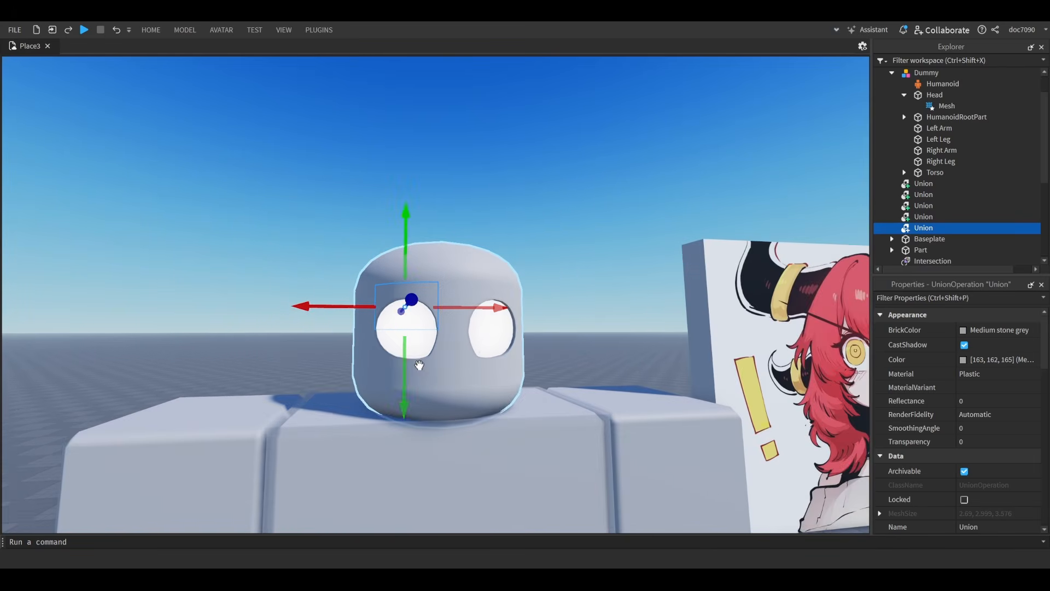
pyautogui.scroll(4, 419, 364)
pyautogui.scroll(-3, 421, 363)
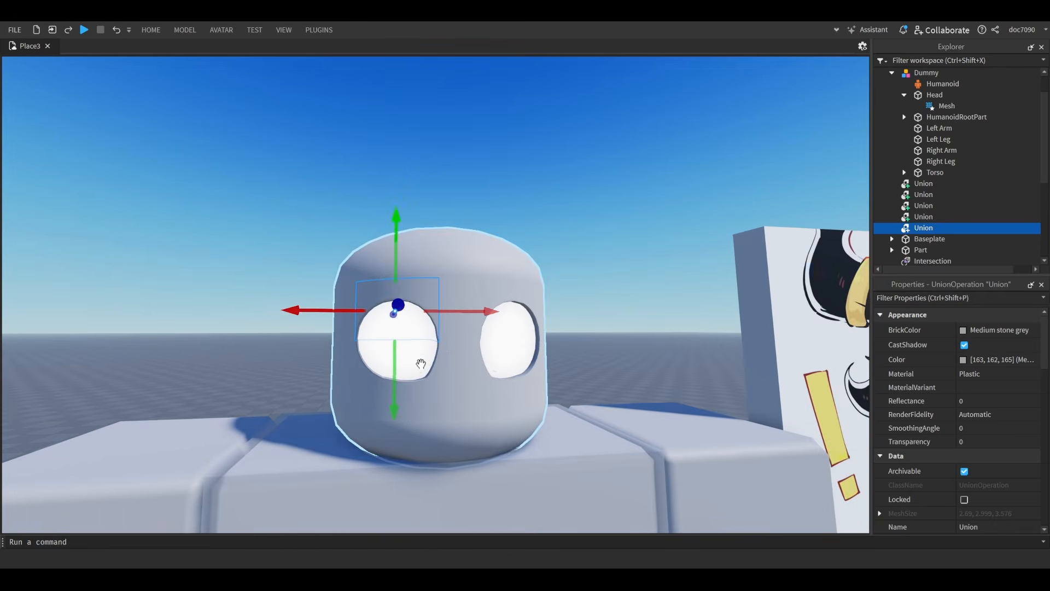
pyautogui.scroll(3, 421, 363)
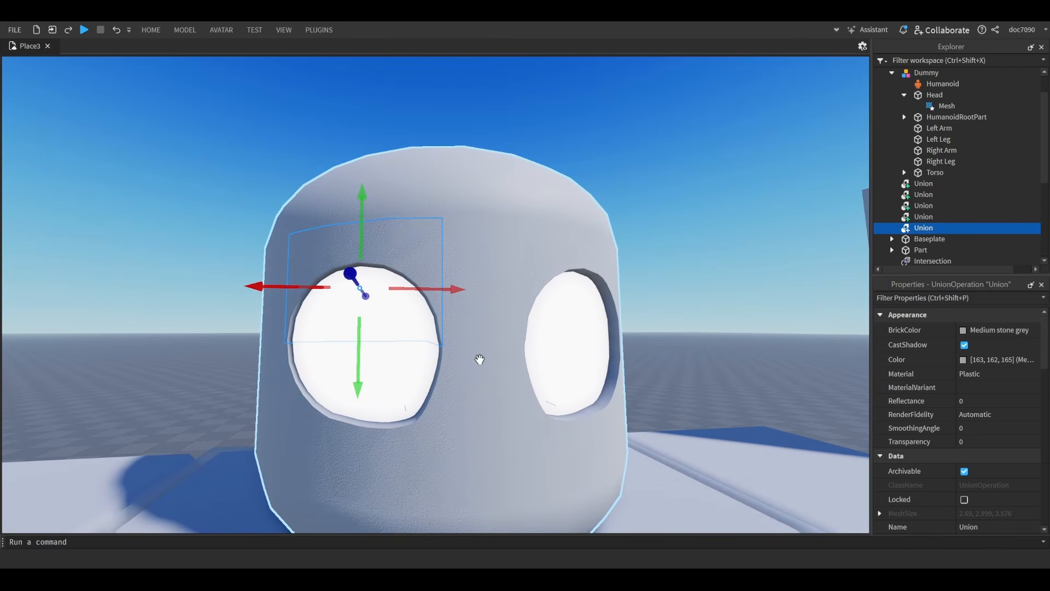
pyautogui.scroll(-6, 508, 344)
pyautogui.scroll(6, 543, 334)
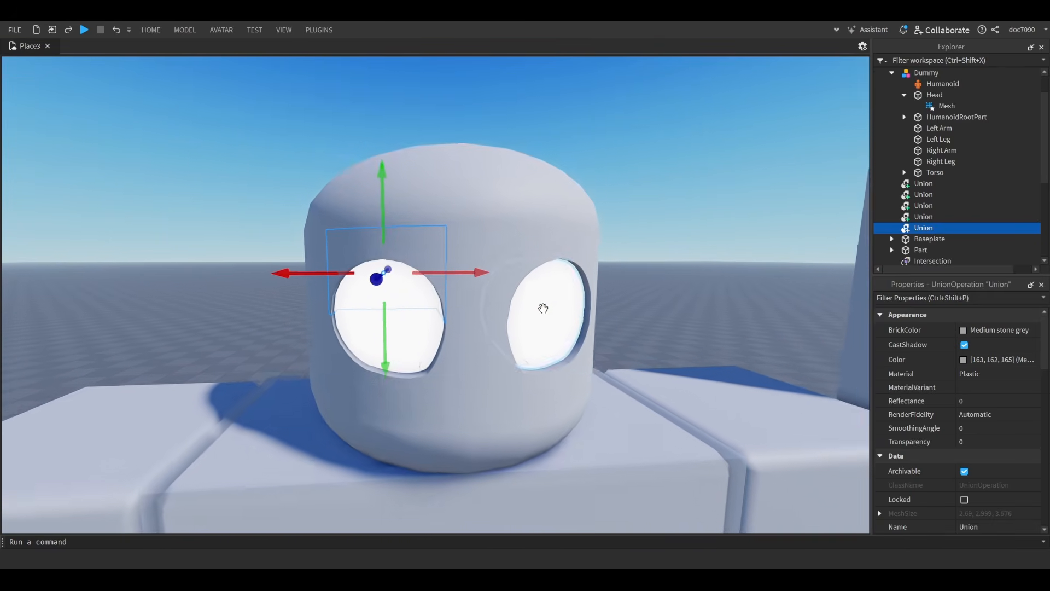
pyautogui.press('e')
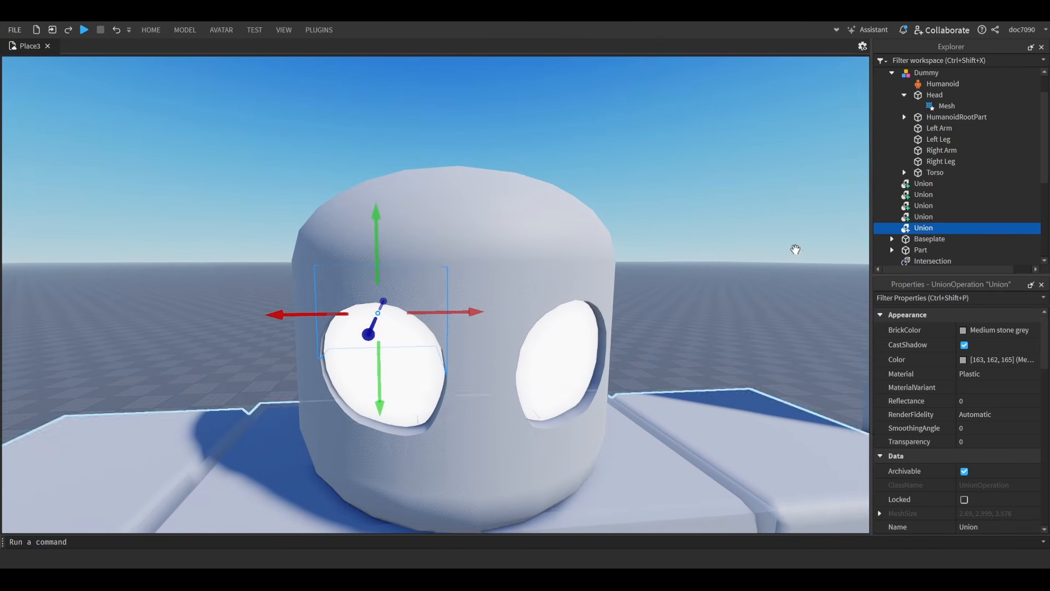
# - Duplicate both upper eyelid pieces and raise the copies into the open space above the head
pyautogui.click(925, 216)
pyautogui.keyDown('ctrl'); pyautogui.click(925, 229); pyautogui.keyUp('ctrl')
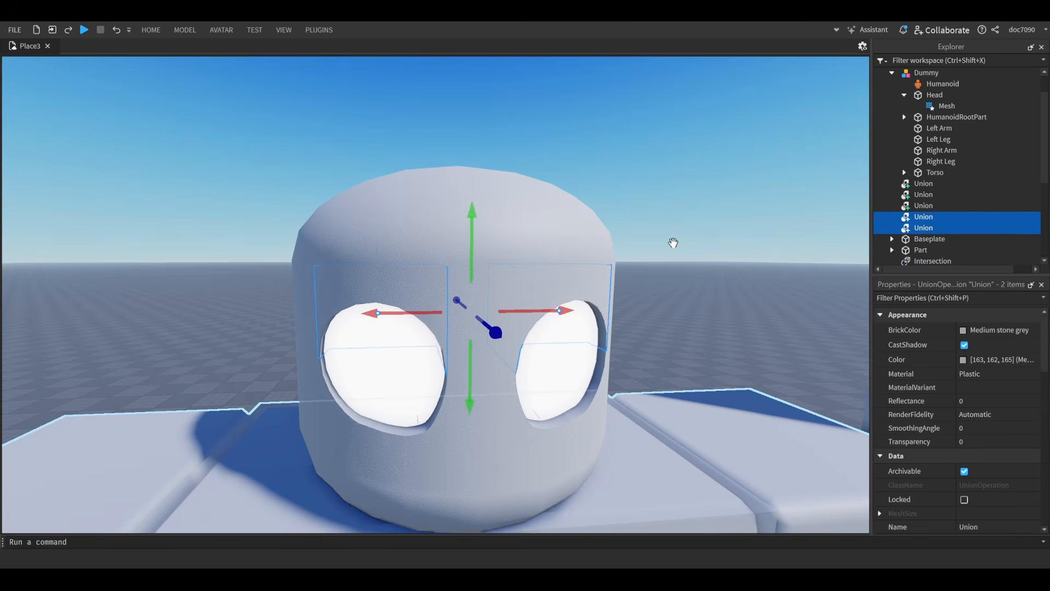
pyautogui.moveTo(673, 243); pyautogui.dragTo(682, 250, button='right')
pyautogui.scroll(-3, 682, 250)
pyautogui.scroll(3, 682, 250)
pyautogui.hotkey('ctrl', 'd')
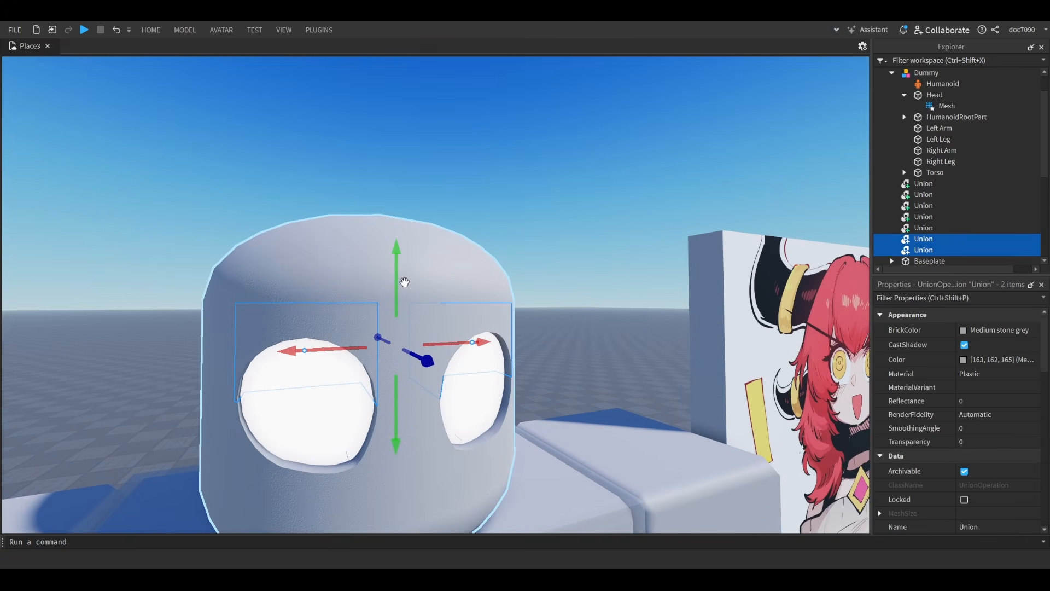
pyautogui.scroll(-3, 416, 219)
pyautogui.moveTo(404, 282); pyautogui.dragTo(430, 151)
pyautogui.click(525, 150)
pyautogui.moveTo(525, 150); pyautogui.dragTo(523, 149, button='right')
pyautogui.scroll(-3, 524, 149)
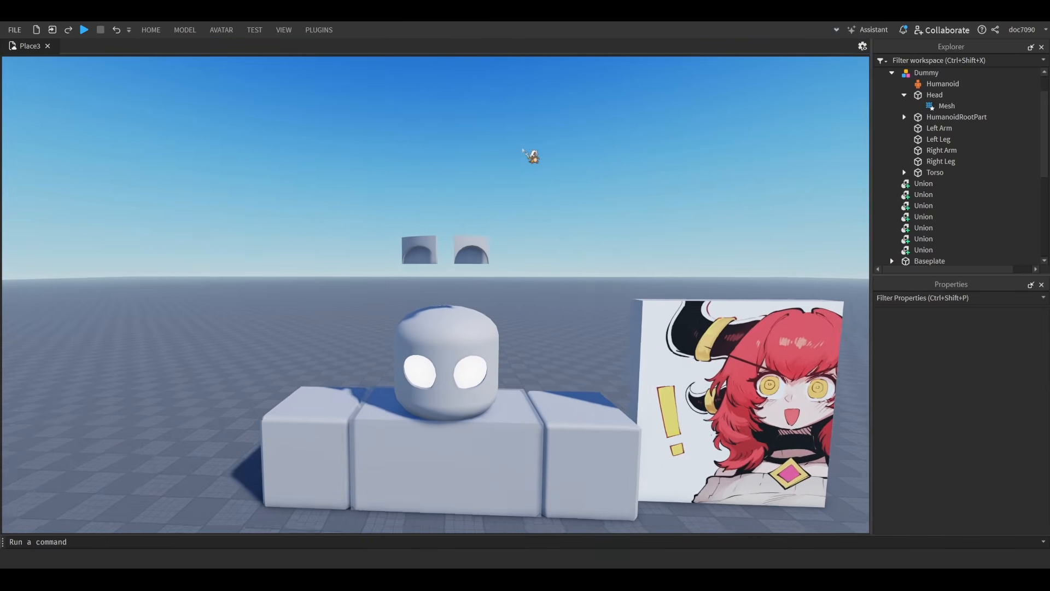
# - Insert a block part above the head, in line with the raised eyelid copies
pyautogui.press('e')
pyautogui.press('w')
pyautogui.click(333, 70)
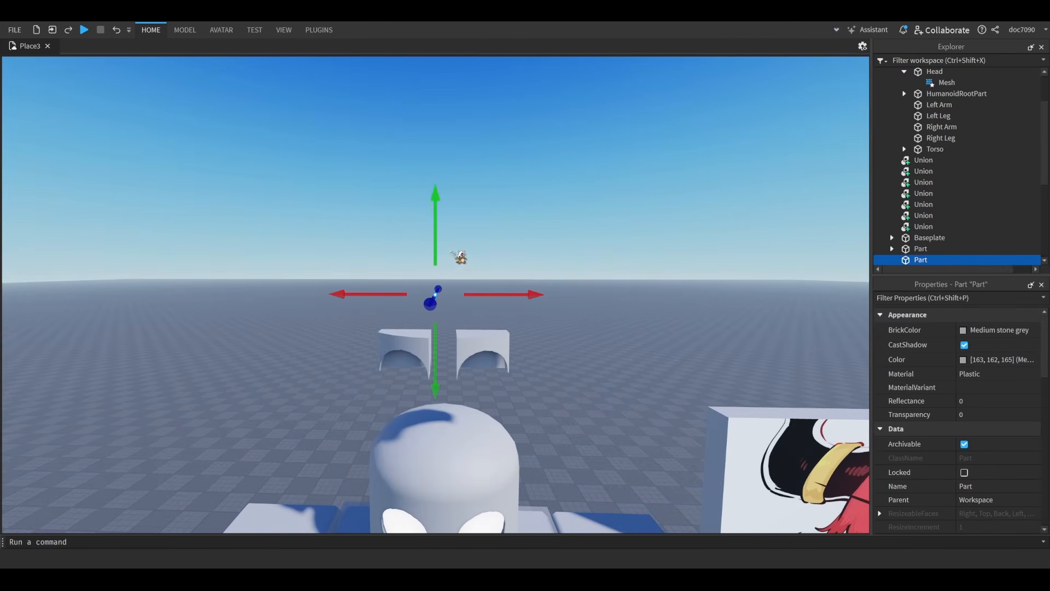
pyautogui.press('w')
pyautogui.press('e')
pyautogui.moveTo(436, 298); pyautogui.dragTo(445, 349)
pyautogui.press('s')
pyautogui.moveTo(436, 299); pyautogui.dragTo(445, 349, button='right')
pyautogui.moveTo(445, 349); pyautogui.dragTo(405, 284)
pyautogui.moveTo(445, 349); pyautogui.dragTo(405, 283, button='right')
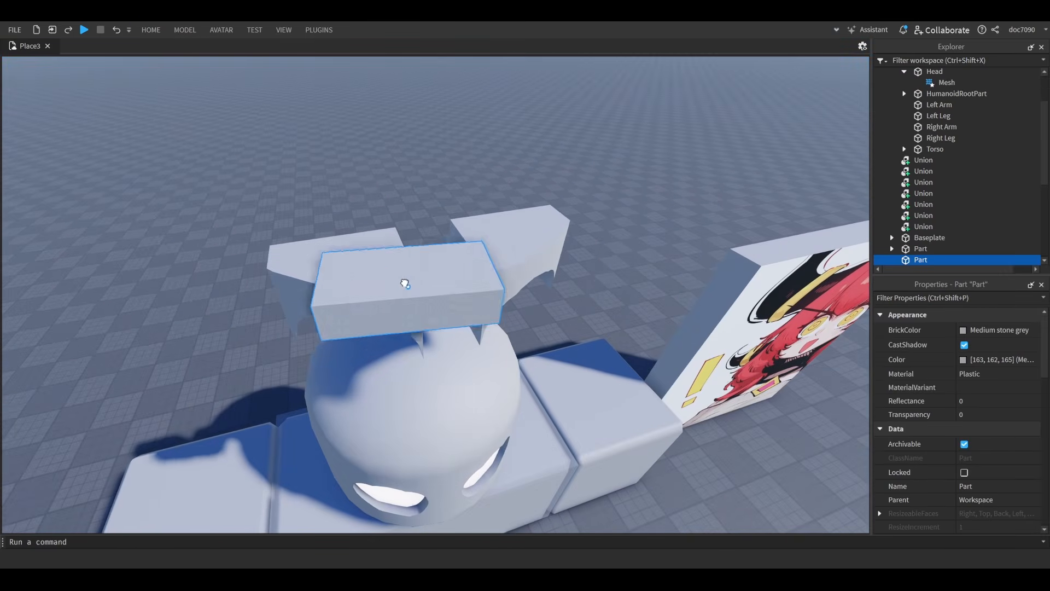
# - Shift the new block sideways onto the top of the left-hand raised eyelid copy
pyautogui.moveTo(369, 252); pyautogui.dragTo(370, 252)
pyautogui.press('w')
pyautogui.moveTo(389, 254); pyautogui.dragTo(398, 256, button='right')
pyautogui.press('s')
pyautogui.press('q')
pyautogui.press('d')
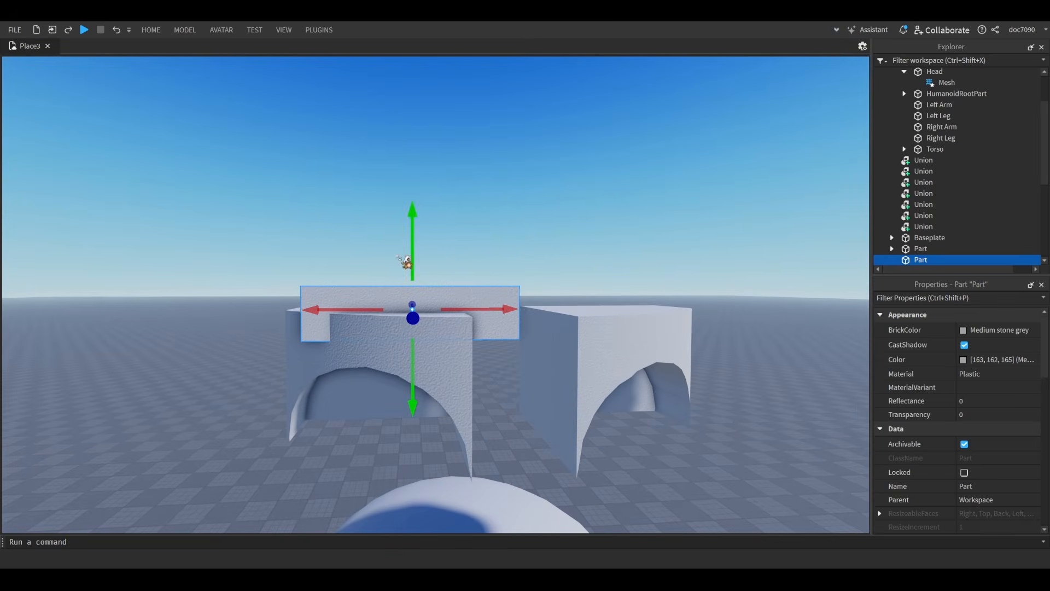
pyautogui.moveTo(432, 335); pyautogui.dragTo(432, 335, button='right')
pyautogui.moveTo(492, 291); pyautogui.dragTo(453, 292)
pyautogui.press('a')
pyautogui.moveTo(453, 293); pyautogui.dragTo(453, 293, button='right')
# - Resize the block to about 4.43 × 1 × 4.647 studs so it spans the whole left-hand eyelid copy
pyautogui.moveTo(296, 348); pyautogui.dragTo(294, 349)
pyautogui.press('d')
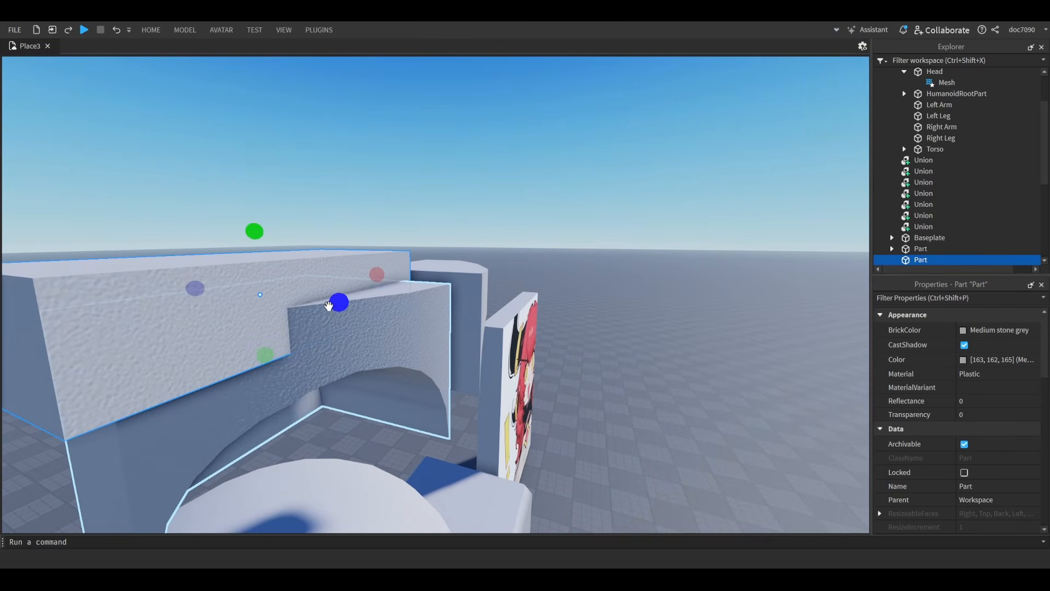
pyautogui.moveTo(333, 305); pyautogui.dragTo(425, 339)
pyautogui.press('d')
pyautogui.moveTo(426, 339); pyautogui.dragTo(424, 337, button='right')
pyautogui.press('q')
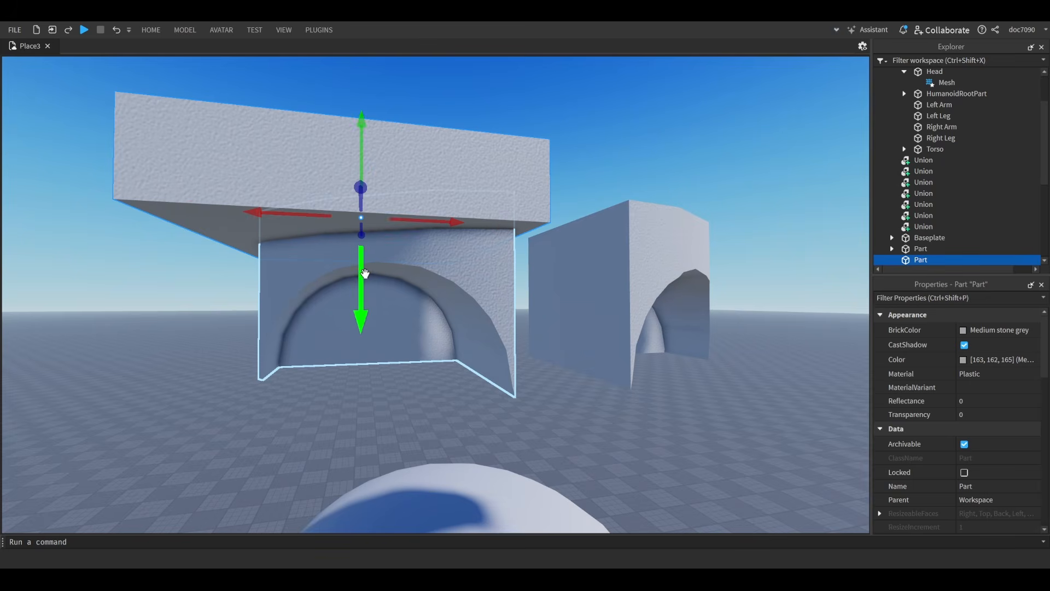
# - Lower the block about 0.382 studs into the upper part of the left-hand eyelid copy
pyautogui.moveTo(365, 273); pyautogui.dragTo(359, 294)
pyautogui.press('s')
pyautogui.moveTo(417, 294); pyautogui.dragTo(413, 310, button='right')
pyautogui.press('e')
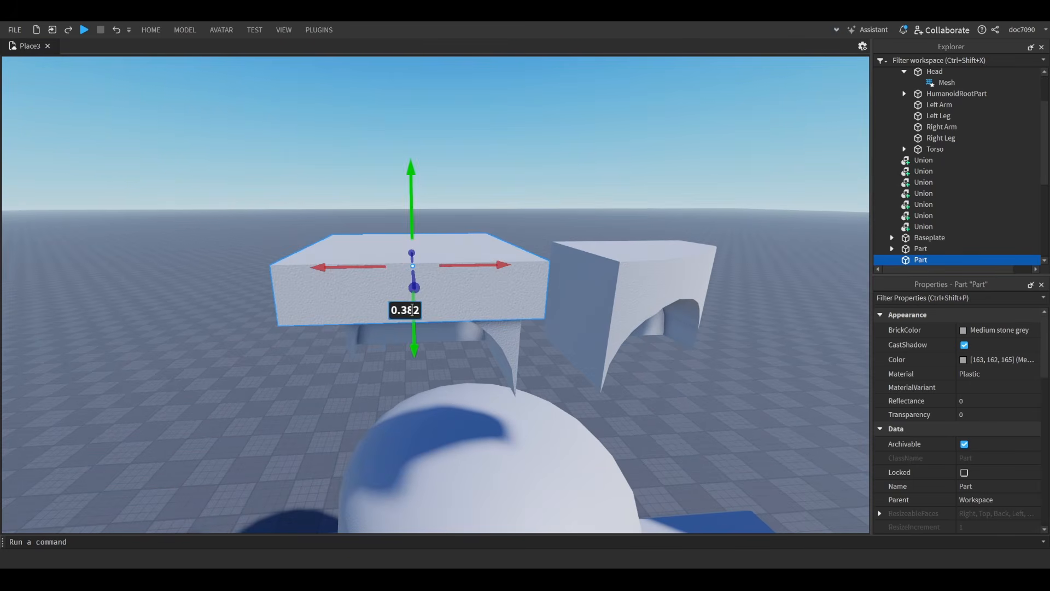
pyautogui.press('q')
pyautogui.moveTo(509, 305); pyautogui.dragTo(512, 286, button='right')
pyautogui.press('s')
pyautogui.press('w')
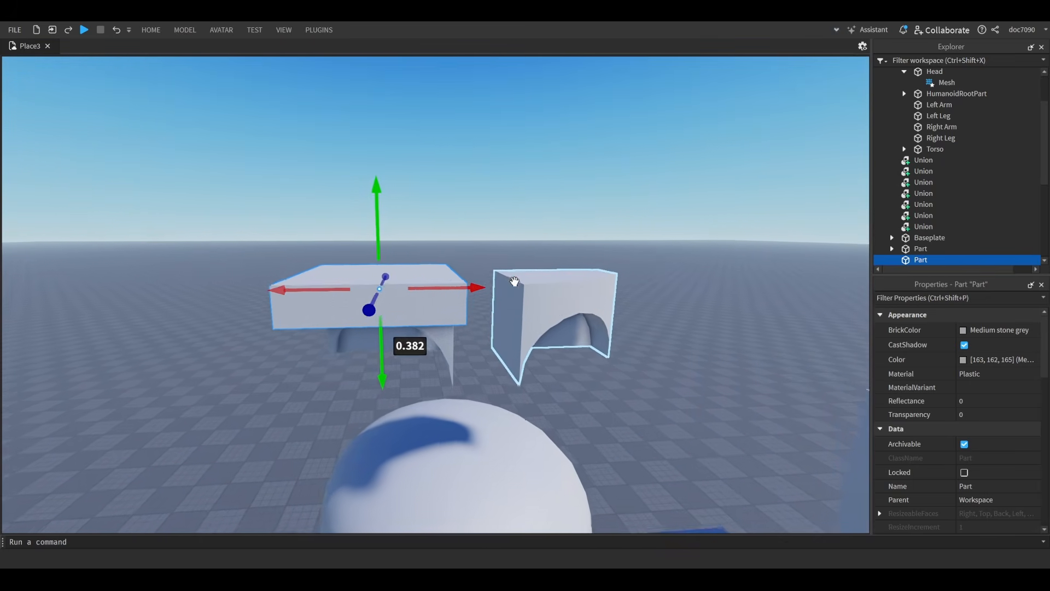
pyautogui.press('q')
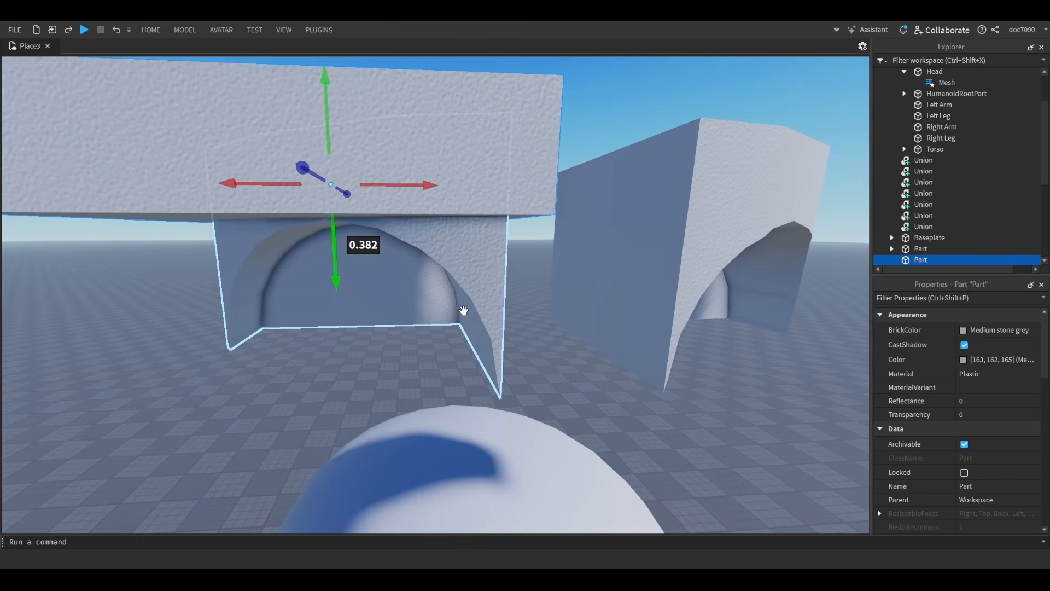
# - Try intersecting the block with the left-hand eyelid copy, and undo the intersection
pyautogui.press('s')
pyautogui.press('e')
pyautogui.keyDown('ctrl'); pyautogui.click(464, 298); pyautogui.keyUp('ctrl')
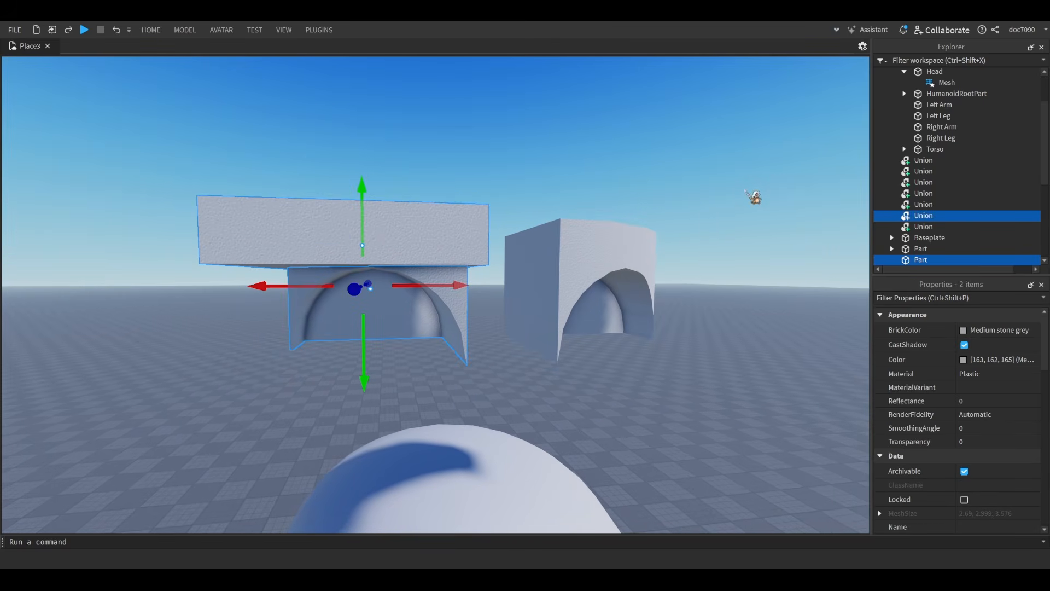
pyautogui.hotkey('ctrl', 'shift', 'i')
pyautogui.click(742, 188)
pyautogui.moveTo(740, 186); pyautogui.dragTo(713, 173, button='right')
pyautogui.press('s')
pyautogui.hotkey('ctrl', 'z')
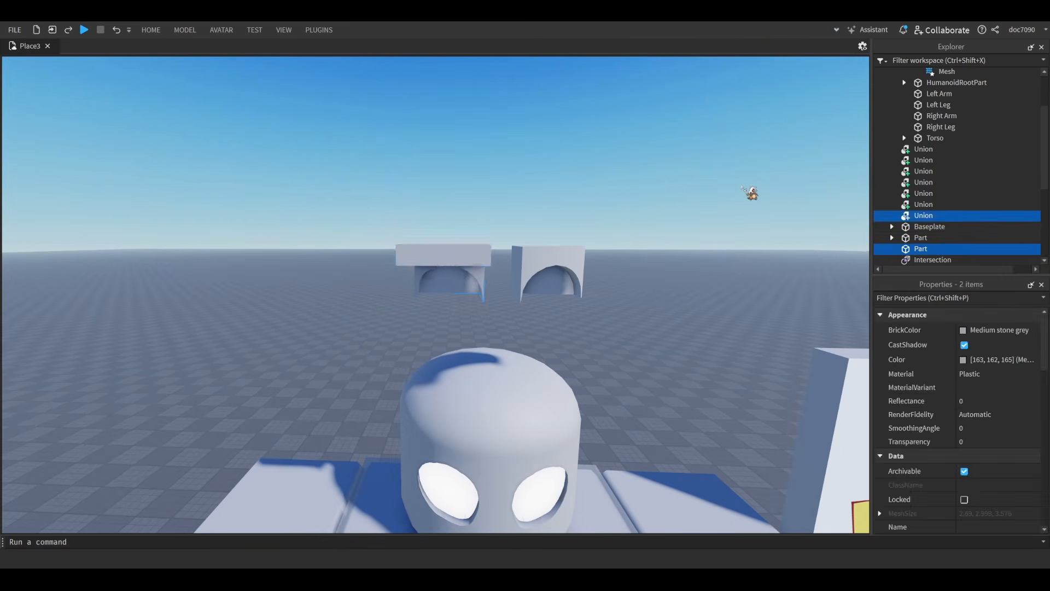
# - Duplicate the block, flip its orientation, and set its position to -2.848, 28.436, -4.05 over the other eyelid copy
pyautogui.press('w')
pyautogui.click(480, 216)
pyautogui.scroll(-5, 963, 399)
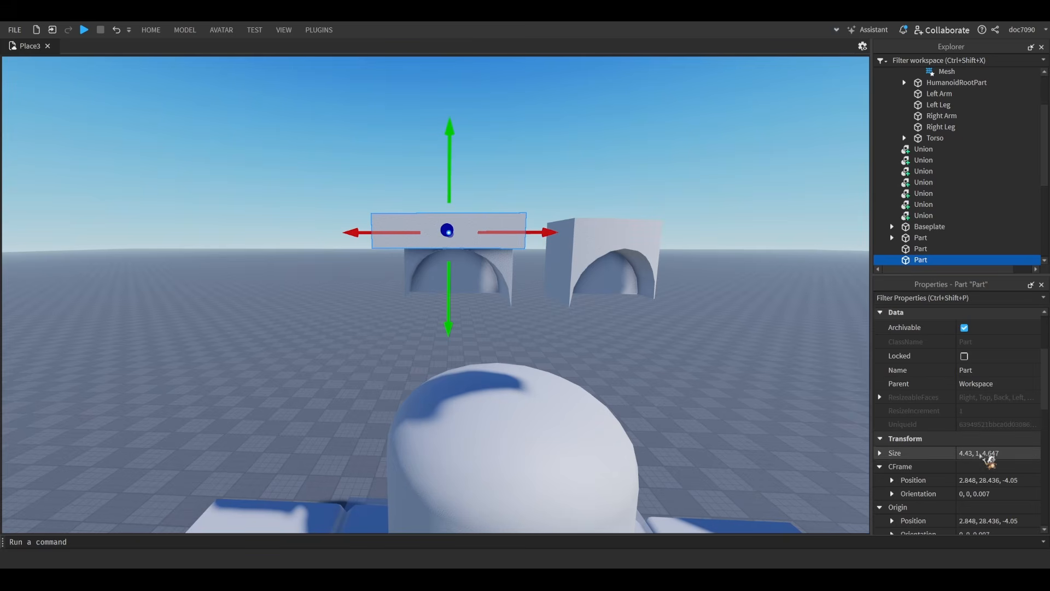
pyautogui.hotkey('ctrl', 'z')
pyautogui.hotkey('ctrl', 'z')
pyautogui.click(961, 484)
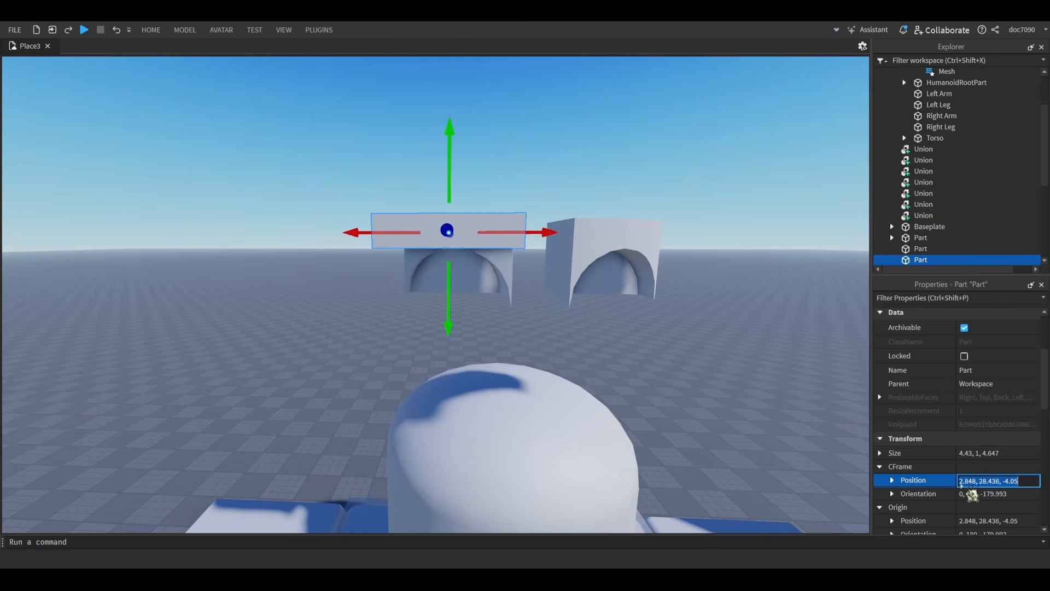
pyautogui.write('-')
pyautogui.press('Return')
pyautogui.press('s')
pyautogui.moveTo(782, 370); pyautogui.dragTo(785, 359, button='right')
pyautogui.press('d')
# - Intersect each block with the eyelid copy beneath it, one pair at a time
pyautogui.moveTo(414, 196); pyautogui.dragTo(301, 361)
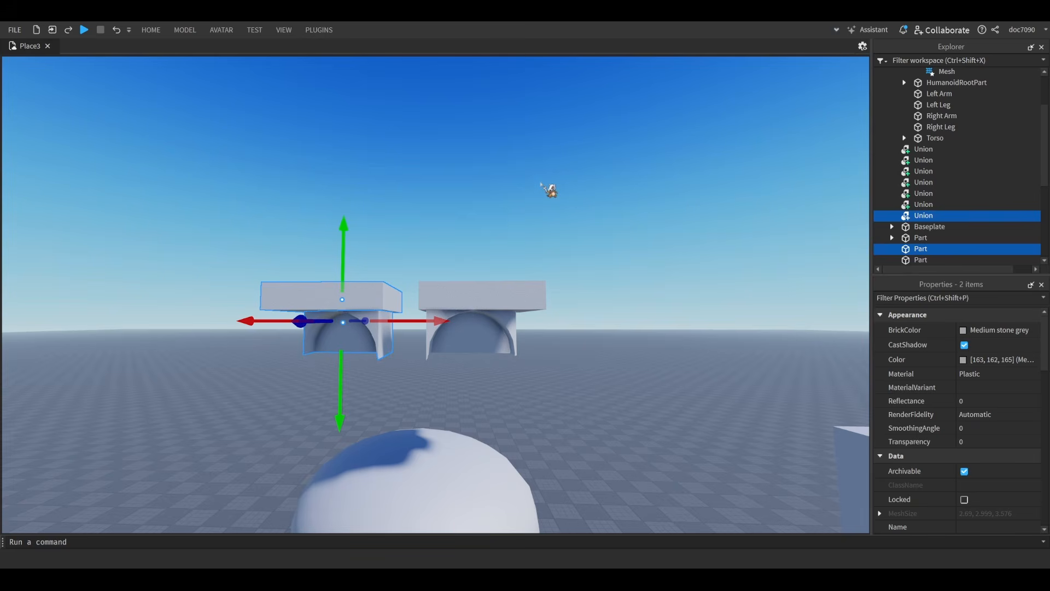
pyautogui.hotkey('ctrl', 'shift', 'i')
pyautogui.moveTo(642, 194); pyautogui.dragTo(432, 352)
pyautogui.moveTo(609, 205); pyautogui.dragTo(611, 203, button='right')
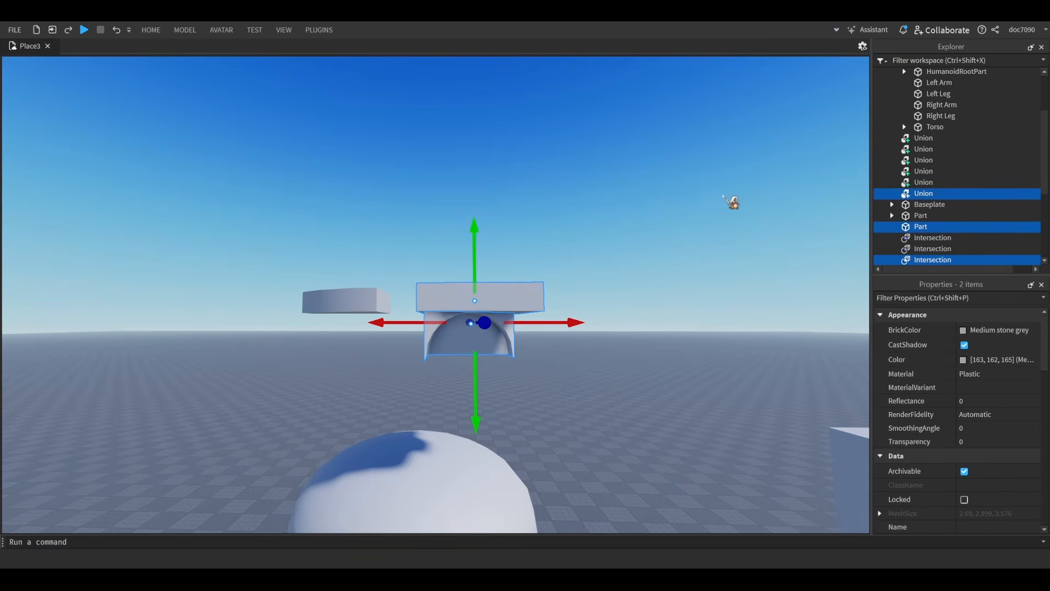
pyautogui.hotkey('ctrl', 'shift', 'i')
# - Select both intersected strips and lower them about 6.016 and another 4.875 studs into the brow just above the eyes
pyautogui.moveTo(715, 192); pyautogui.dragTo(322, 340)
pyautogui.press('q')
pyautogui.moveTo(402, 338); pyautogui.dragTo(453, 273)
pyautogui.press('w')
pyautogui.press('a')
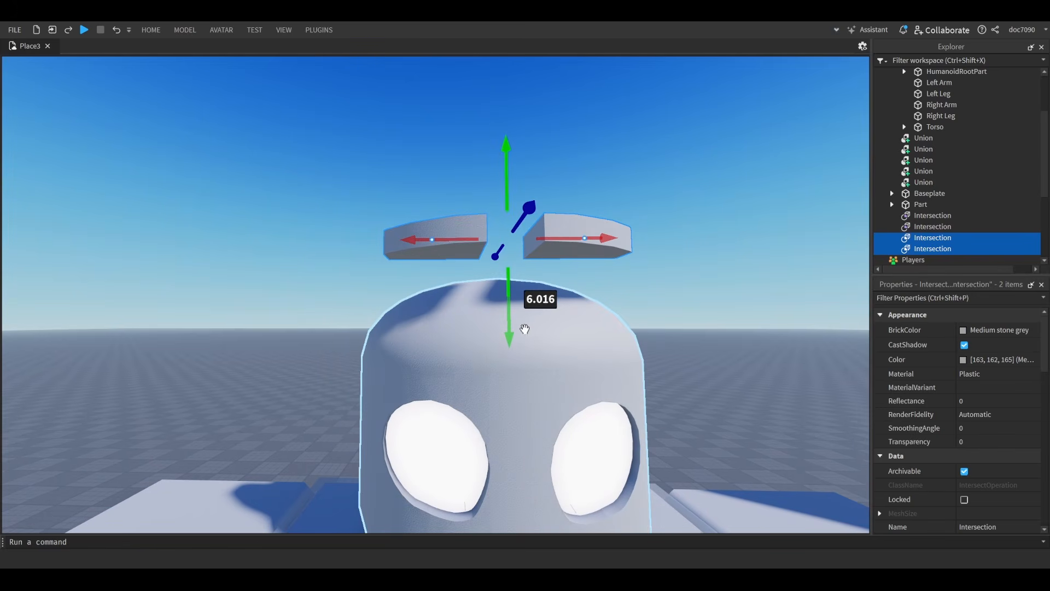
pyautogui.moveTo(502, 325); pyautogui.dragTo(526, 399)
pyautogui.press('w')
pyautogui.press('a')
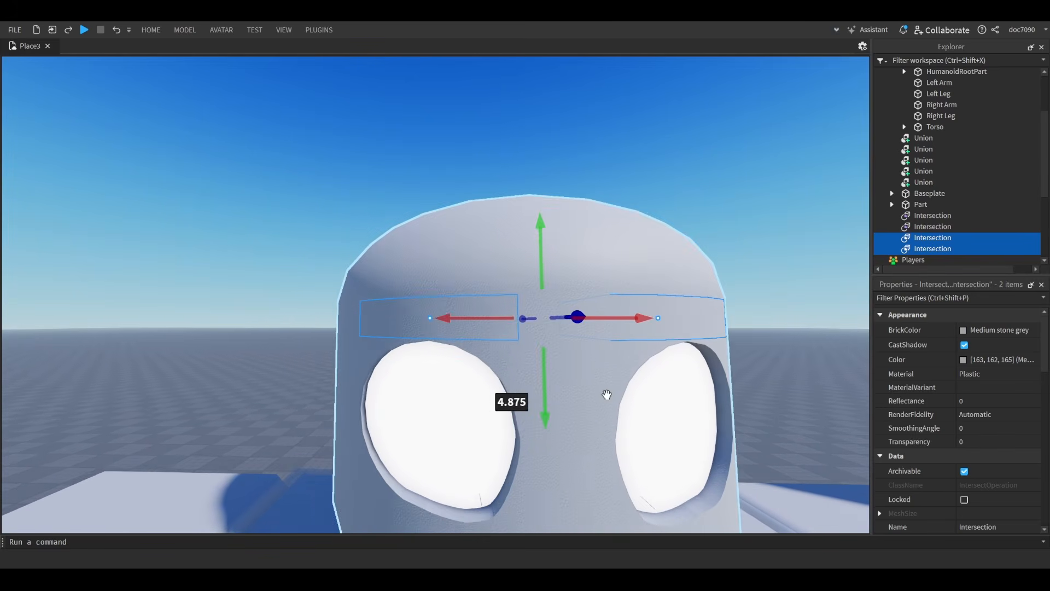
pyautogui.moveTo(608, 394); pyautogui.dragTo(608, 395, button='right')
pyautogui.press('s')
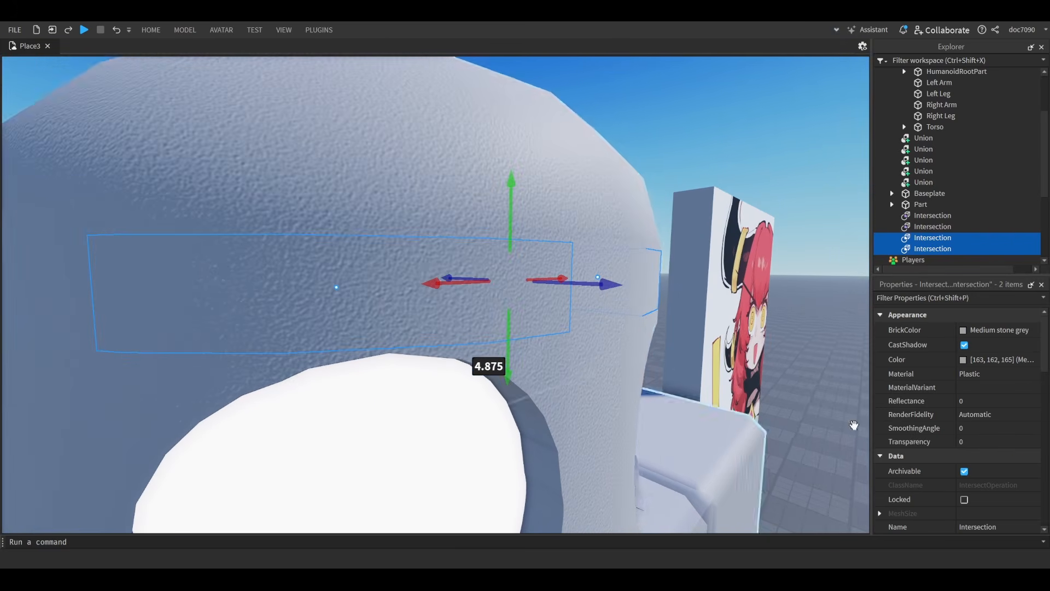
# - Select all four intersections and five unions making up the head and set their material to SmoothPlastic
pyautogui.keyDown('shift'); pyautogui.click(932, 220); pyautogui.keyUp('shift')
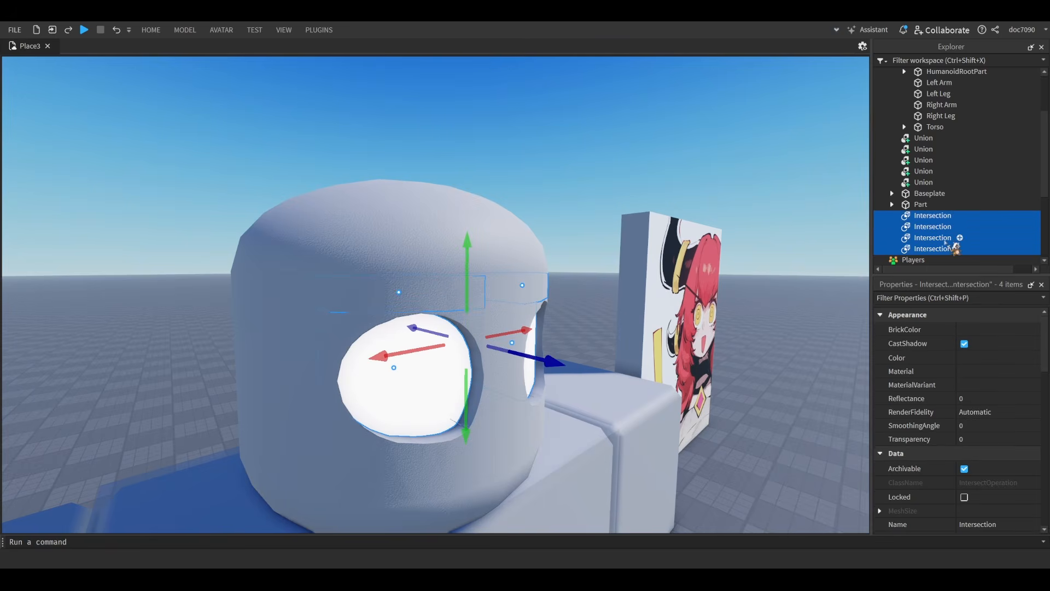
pyautogui.scroll(2, 963, 218)
pyautogui.keyDown('ctrl'); pyautogui.click(933, 244); pyautogui.keyUp('ctrl')
pyautogui.keyDown('shift'); pyautogui.click(921, 209); pyautogui.keyUp('shift')
pyautogui.keyDown('ctrl'); pyautogui.click(924, 201); pyautogui.keyUp('ctrl')
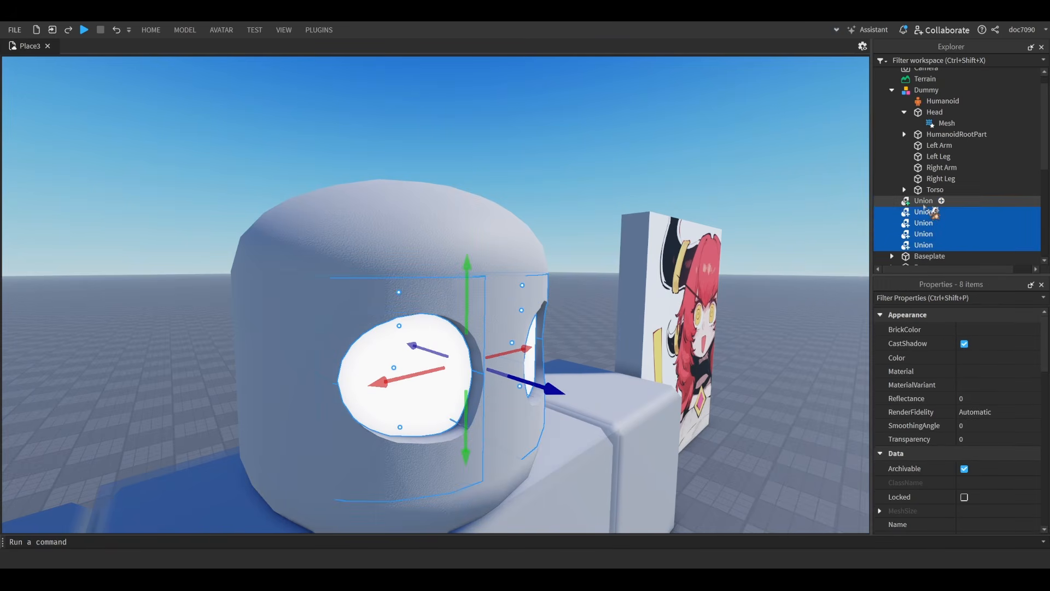
pyautogui.scroll(-3, 929, 230)
pyautogui.press('w')
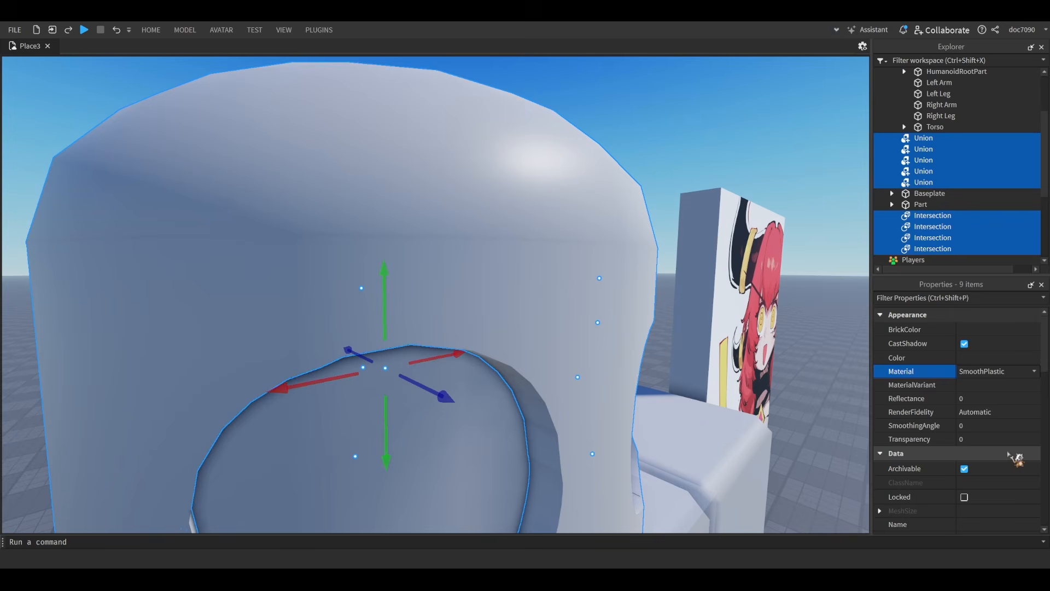
# - Undo the material change, compare the head's surface from several angles, restore SmoothPlastic, and deselect the pieces
pyautogui.press('w')
pyautogui.moveTo(687, 328); pyautogui.dragTo(688, 328, button='right')
pyautogui.press('s')
pyautogui.hotkey('ctrl', 'z')
pyautogui.press('w')
pyautogui.press('e')
pyautogui.press('w')
pyautogui.scroll(-5, 733, 315)
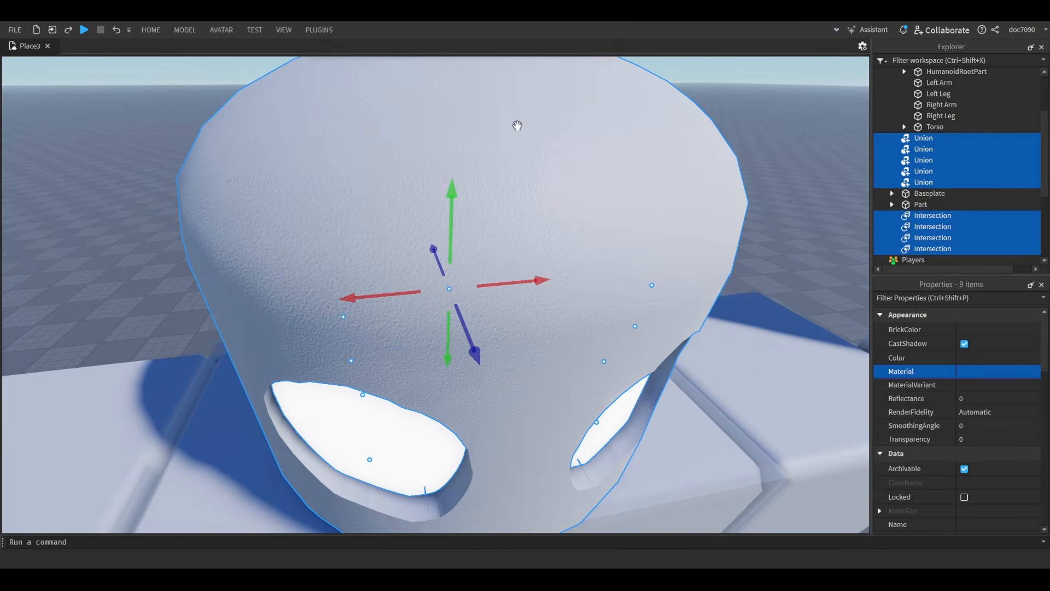
pyautogui.scroll(4, 777, 376)
pyautogui.moveTo(773, 377); pyautogui.dragTo(744, 382, button='right')
pyautogui.scroll(-6, 731, 400)
pyautogui.hotkey('ctrl', 'y')
pyautogui.scroll(-2, 741, 377)
pyautogui.press('Escape')
pyautogui.scroll(5, 744, 382)
pyautogui.press('s')
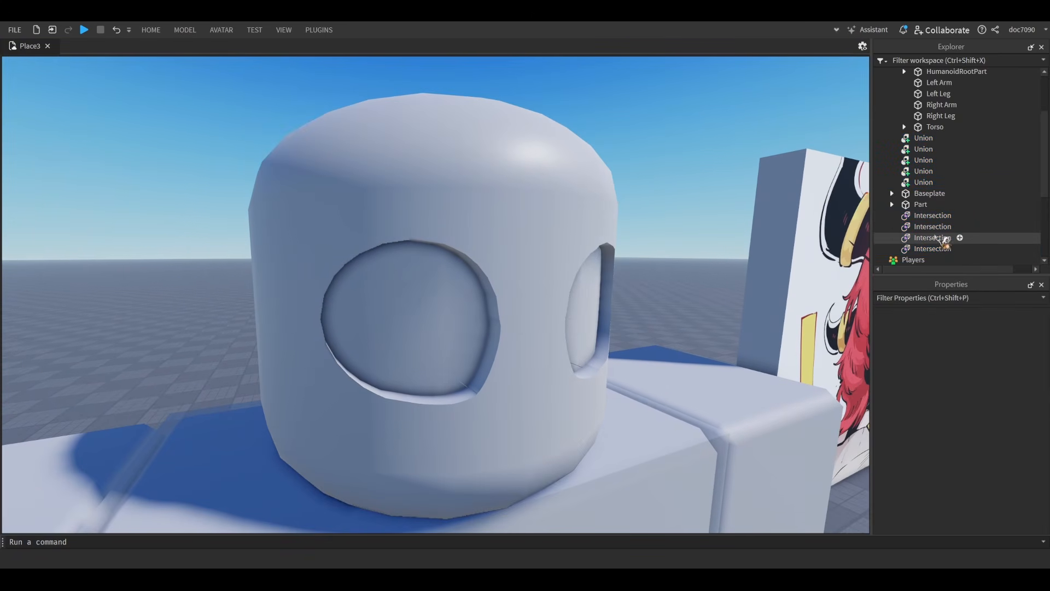
# - Try lowering both upper eyelids together by about 1.676 studs over the eyes
pyautogui.click(923, 172)
pyautogui.keyDown('ctrl'); pyautogui.click(923, 183); pyautogui.keyUp('ctrl')
pyautogui.scroll(3, 581, 344)
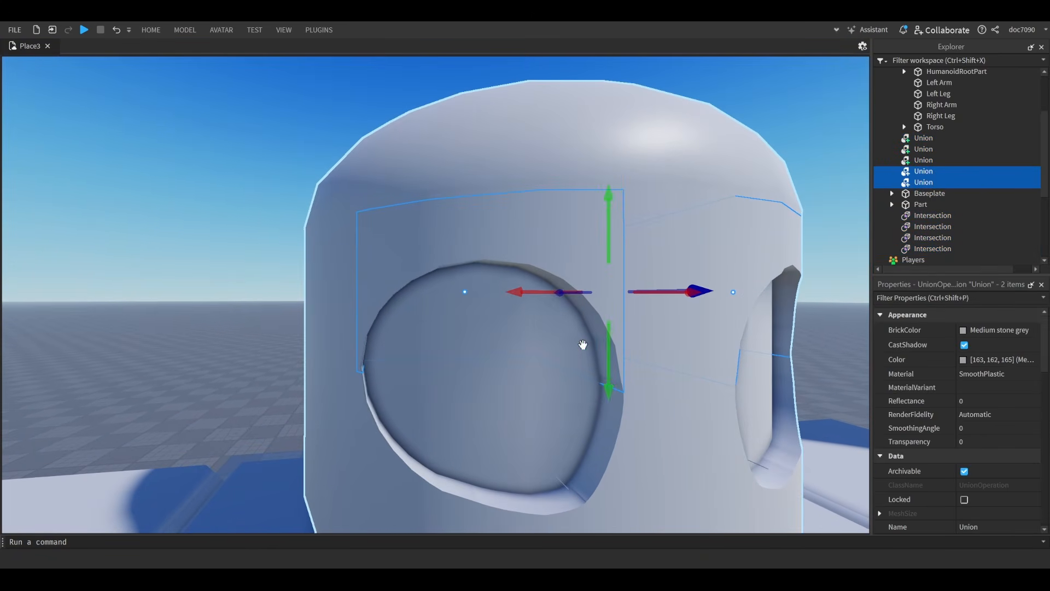
pyautogui.moveTo(608, 353); pyautogui.dragTo(596, 436)
pyautogui.scroll(-3, 596, 436)
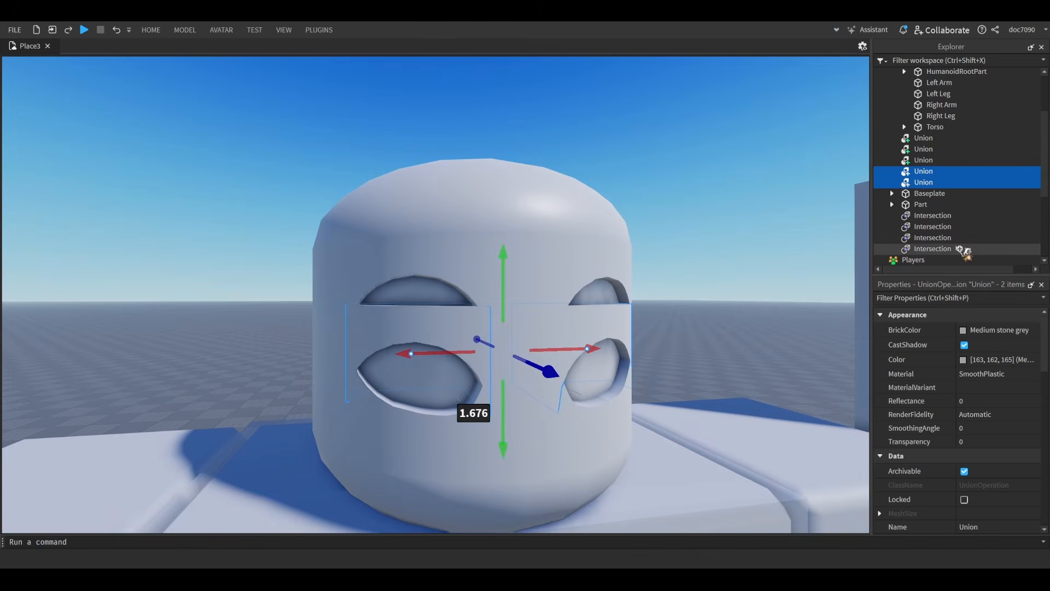
# - Try lowering the two brow strips into the gaps above the eyelids, check from a distance, and undo both moves
pyautogui.click(949, 248)
pyautogui.keyDown('ctrl'); pyautogui.click(946, 239); pyautogui.keyUp('ctrl')
pyautogui.moveTo(499, 356); pyautogui.dragTo(501, 384)
pyautogui.click(754, 347)
pyautogui.scroll(-4, 754, 347)
pyautogui.scroll(1, 696, 286)
pyautogui.hotkey('ctrl', 'z')
pyautogui.hotkey('ctrl', 'z')
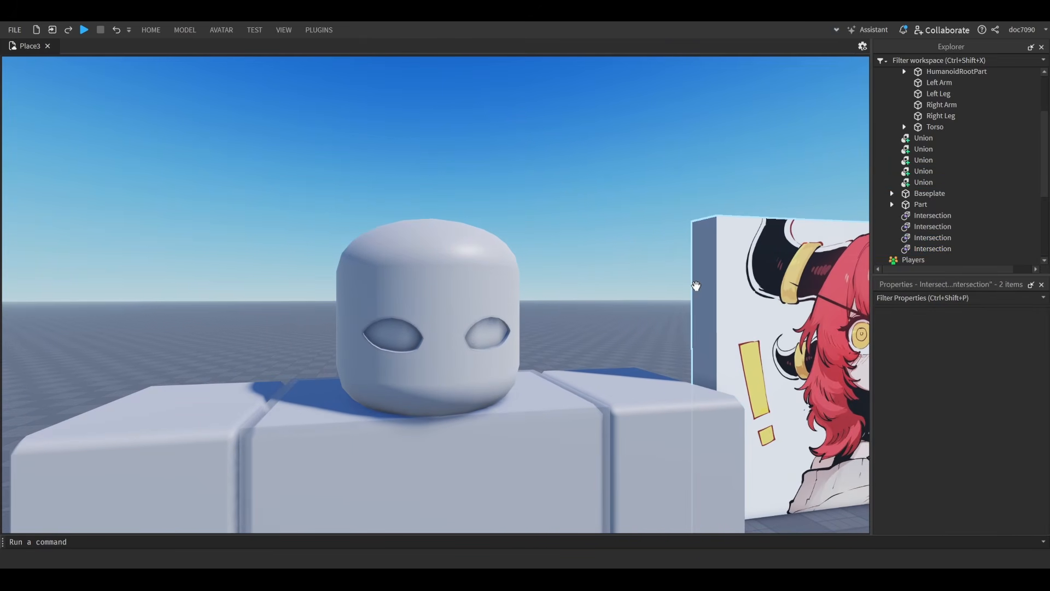
pyautogui.click(566, 263)
pyautogui.press('w')
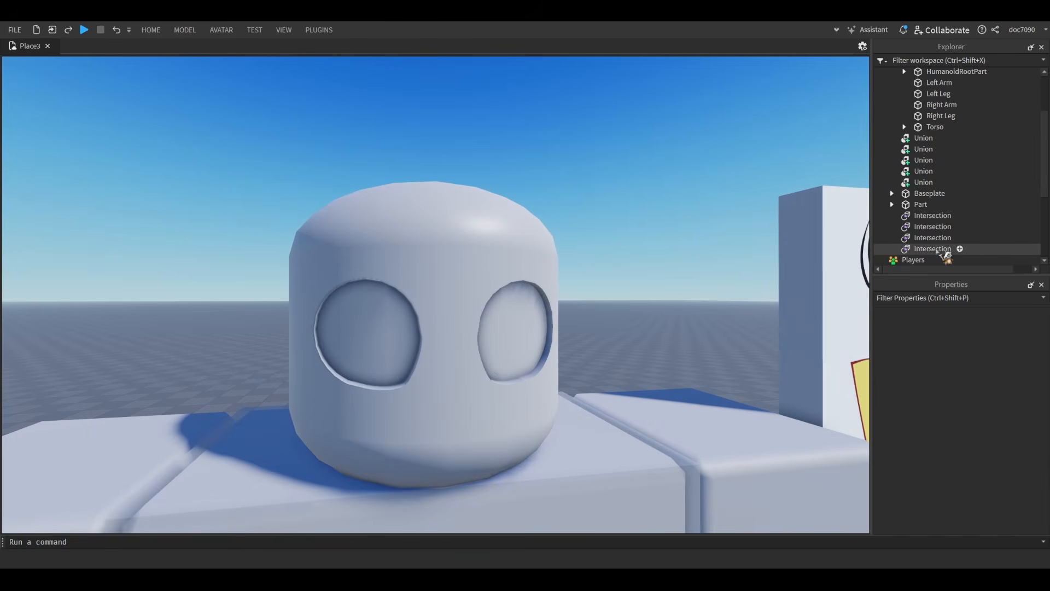
# - Raise the two brow strips above the head and separate them into their original blocks and eyelid copies
pyautogui.click(945, 251)
pyautogui.keyDown('ctrl'); pyautogui.click(944, 241); pyautogui.keyUp('ctrl')
pyautogui.press('e')
pyautogui.moveTo(438, 208); pyautogui.dragTo(463, 155)
pyautogui.click(611, 140)
pyautogui.press('s')
pyautogui.moveTo(553, 261); pyautogui.dragTo(353, 295)
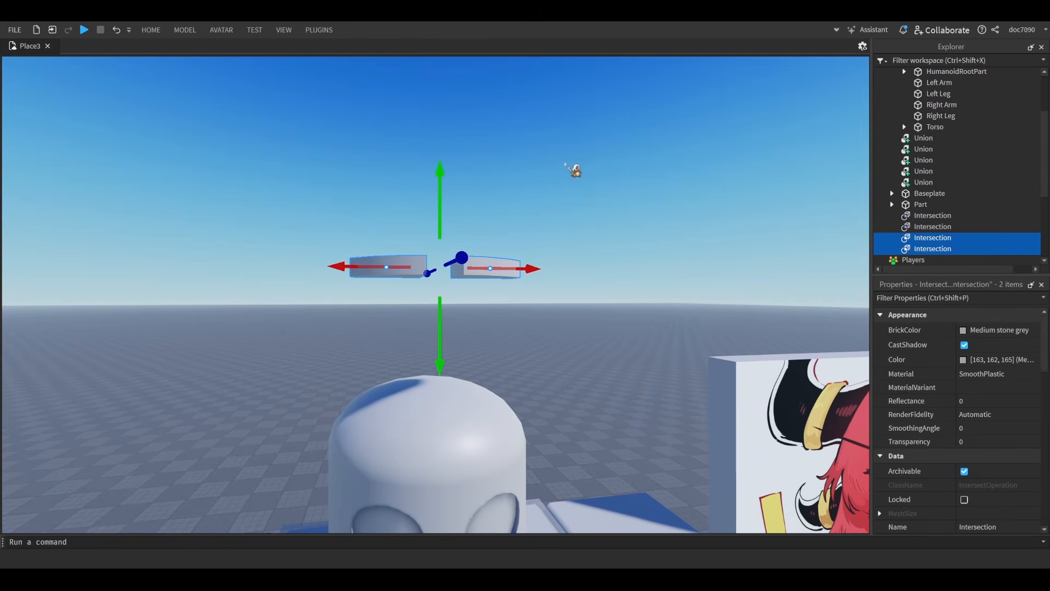
pyautogui.hotkey('ctrl', 'shift', 'u')
pyautogui.click(644, 186)
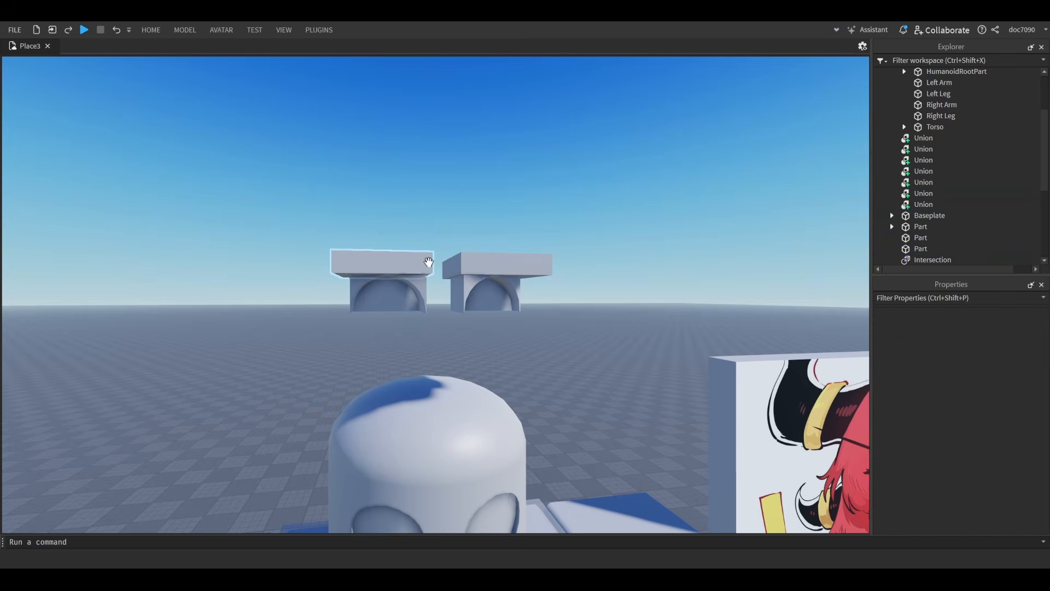
# - Rotate the left-hand block about 11.6 degrees so its outer end slopes downward
pyautogui.press('w')
pyautogui.click(409, 254)
pyautogui.hotkey('ctrl', '4')
pyautogui.moveTo(421, 216); pyautogui.dragTo(563, 216)
pyautogui.click(563, 216)
# - Replace the right-hand block with a mirrored duplicate of the tilted one, positioned at -2.848, 28.241, -4.05
pyautogui.click(481, 253)
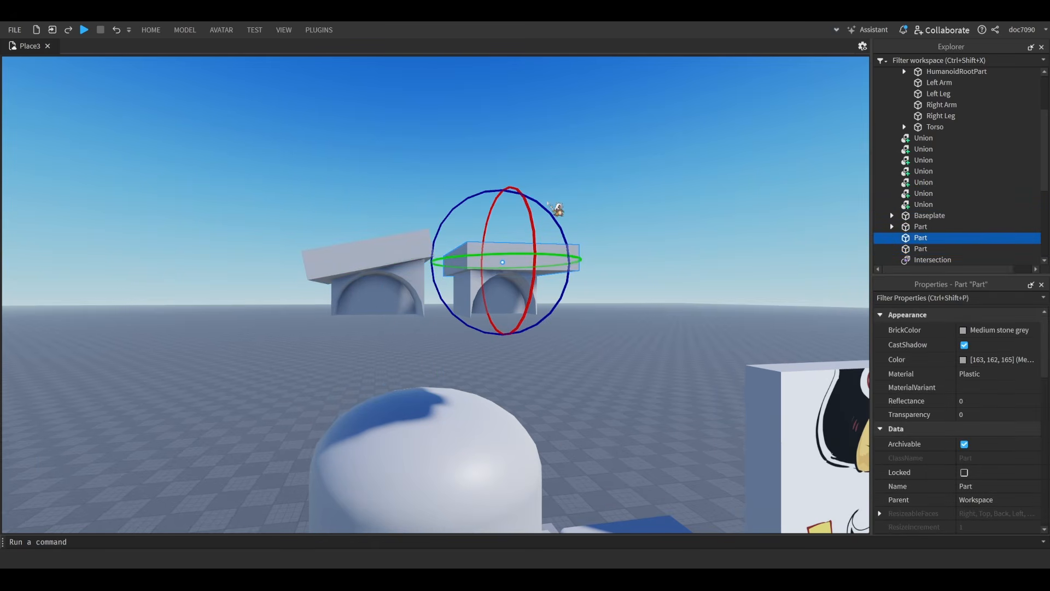
pyautogui.click(562, 252)
pyautogui.press('Delete')
pyautogui.click(387, 260)
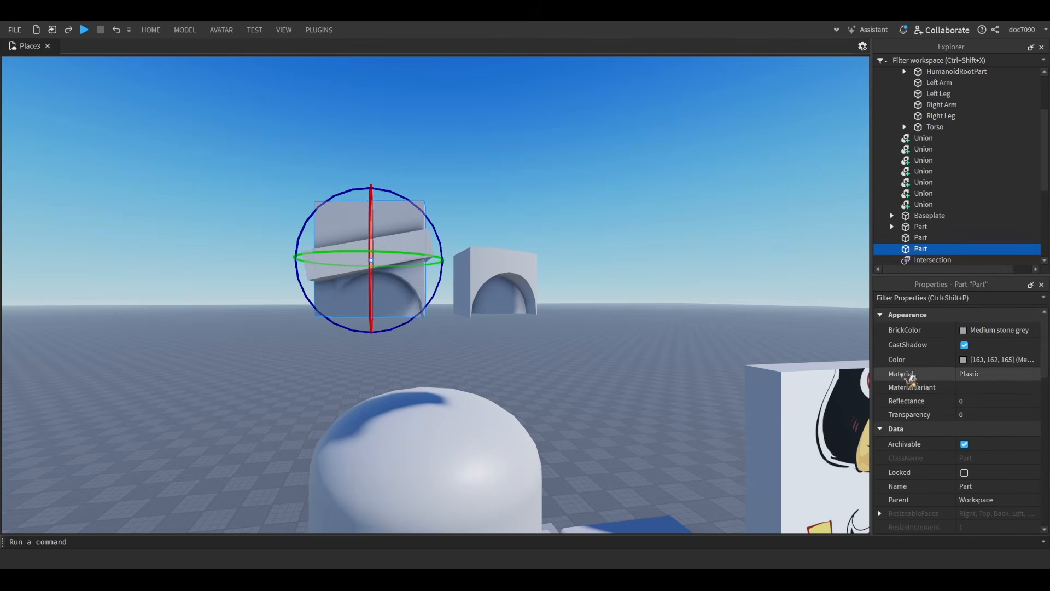
pyautogui.scroll(-10, 910, 383)
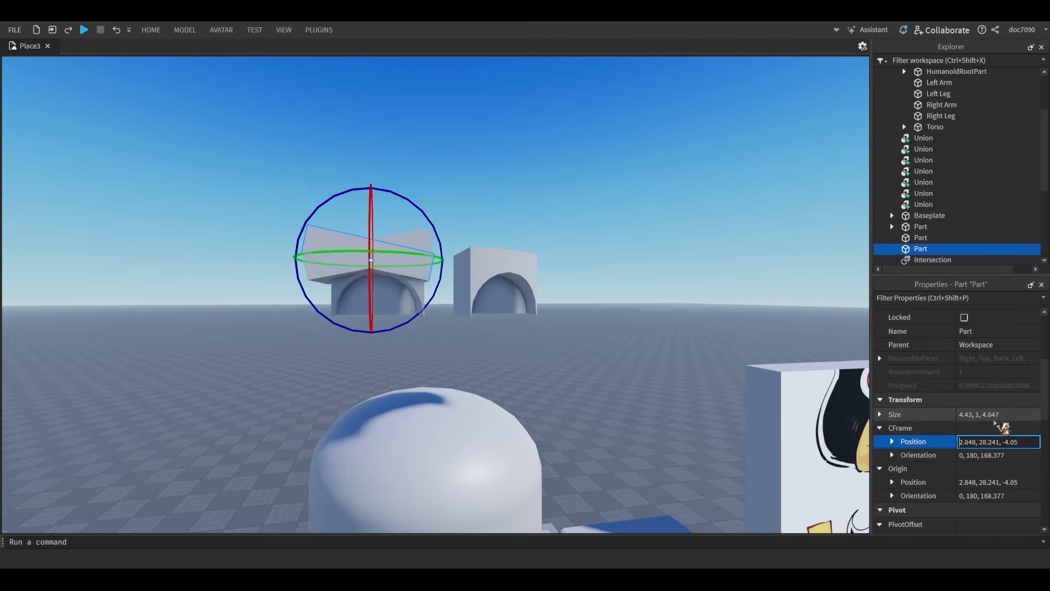
pyautogui.write('-')
pyautogui.press('Return')
pyautogui.click(462, 164)
# - Intersect each tilted block with its eyelid copy to form two angled strips
pyautogui.moveTo(399, 172); pyautogui.dragTo(264, 376)
pyautogui.hotkey('ctrl', 'shift', 'i')
pyautogui.moveTo(649, 180); pyautogui.dragTo(411, 326)
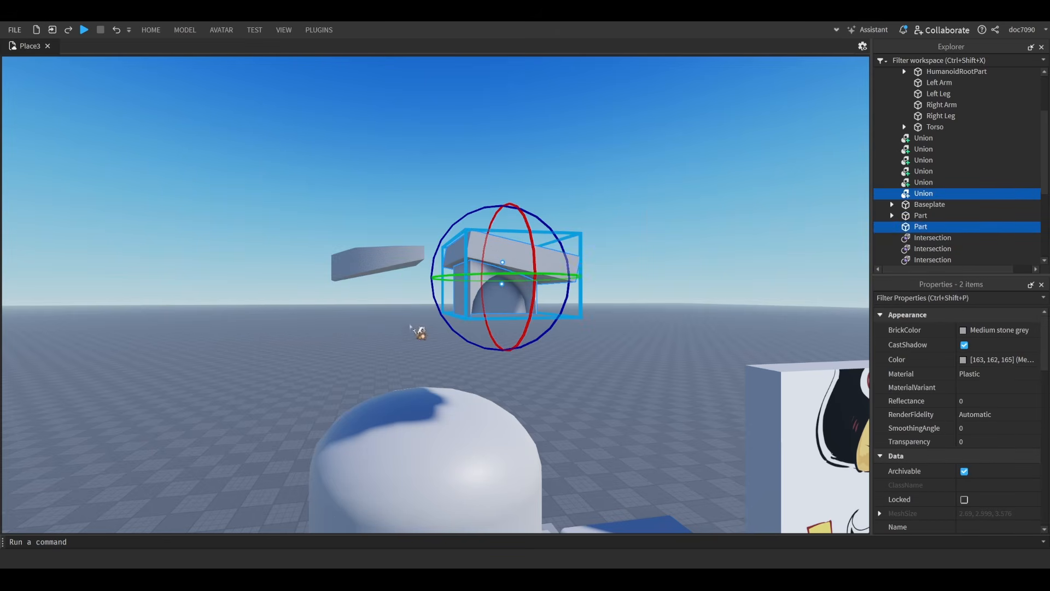
pyautogui.hotkey('ctrl', 'shift', 'i')
# - Try lowering both angled strips onto the head, check the eyes from a distance, and undo the last move
pyautogui.moveTo(676, 154); pyautogui.dragTo(331, 306)
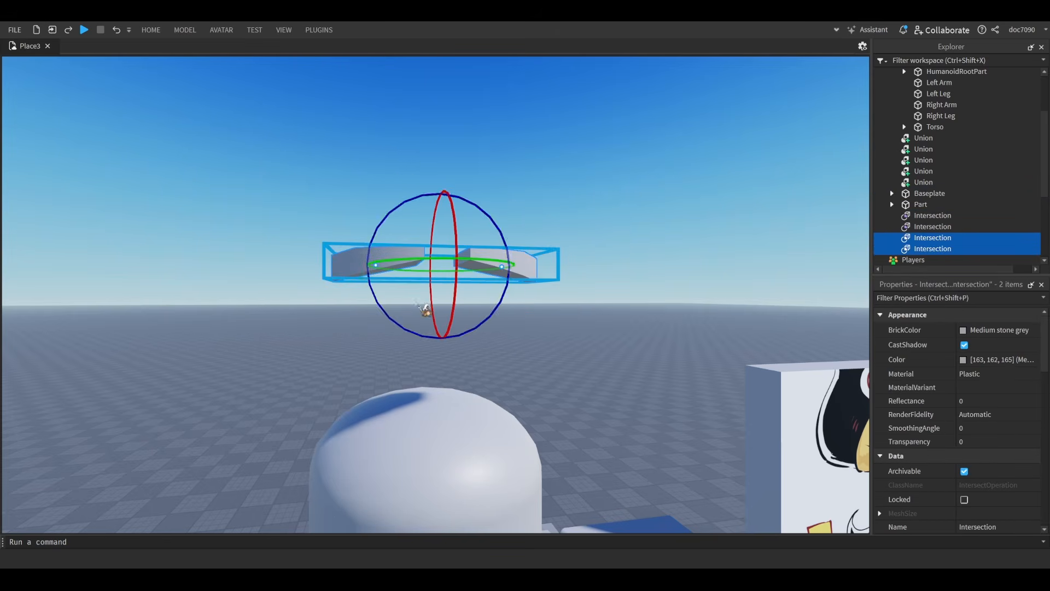
pyautogui.hotkey('ctrl', '2')
pyautogui.moveTo(438, 310); pyautogui.dragTo(475, 371)
pyautogui.press('s')
pyautogui.click(600, 399)
pyautogui.press('s')
pyautogui.moveTo(600, 399); pyautogui.dragTo(596, 352, button='right')
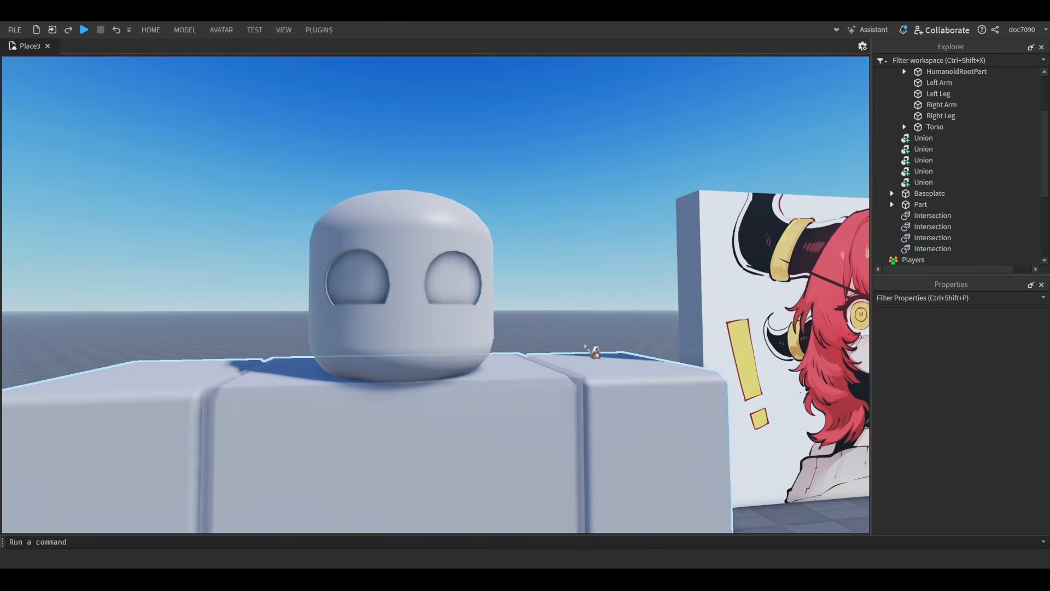
pyautogui.press('w')
pyautogui.hotkey('ctrl', 'z')
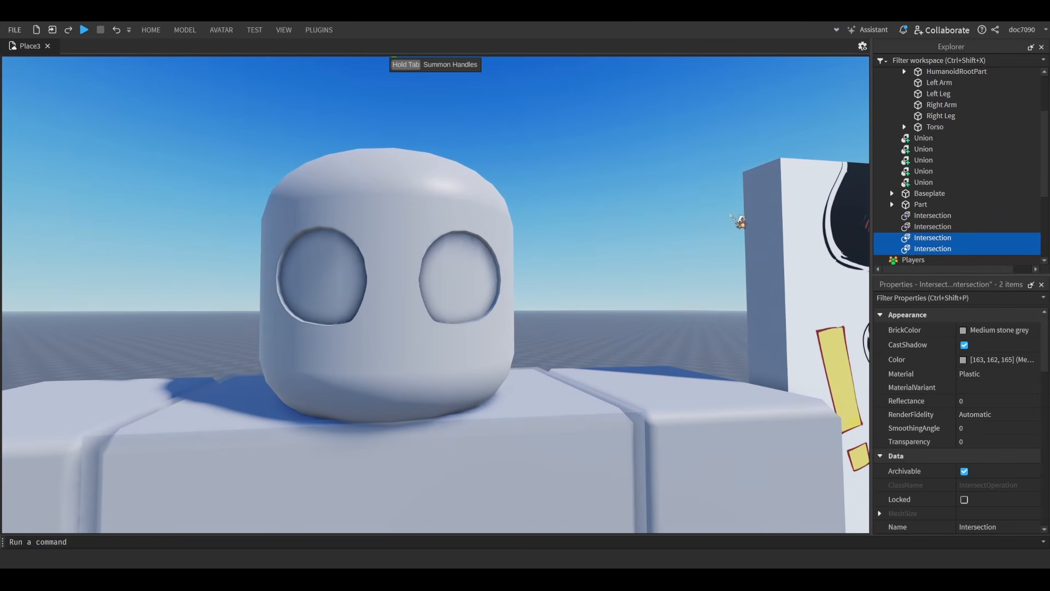
# - Examine the two angled strips above the head from a distance and up close
pyautogui.press('s')
pyautogui.click(630, 147)
pyautogui.press('s')
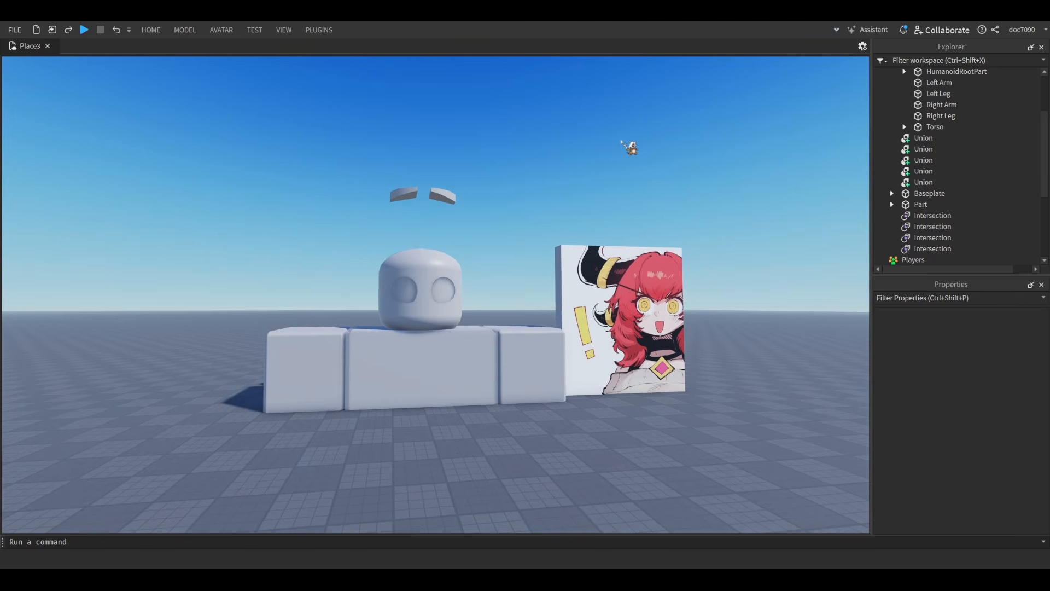
pyautogui.press('w')
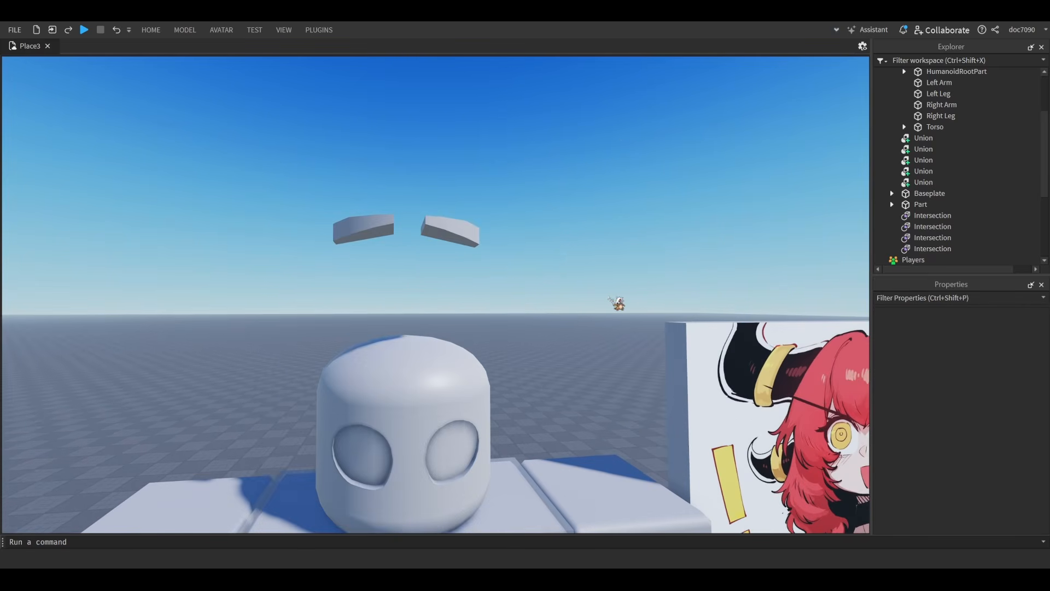
pyautogui.press('q')
pyautogui.press('w')
pyautogui.press('q')
pyautogui.press('s')
pyautogui.press('e')
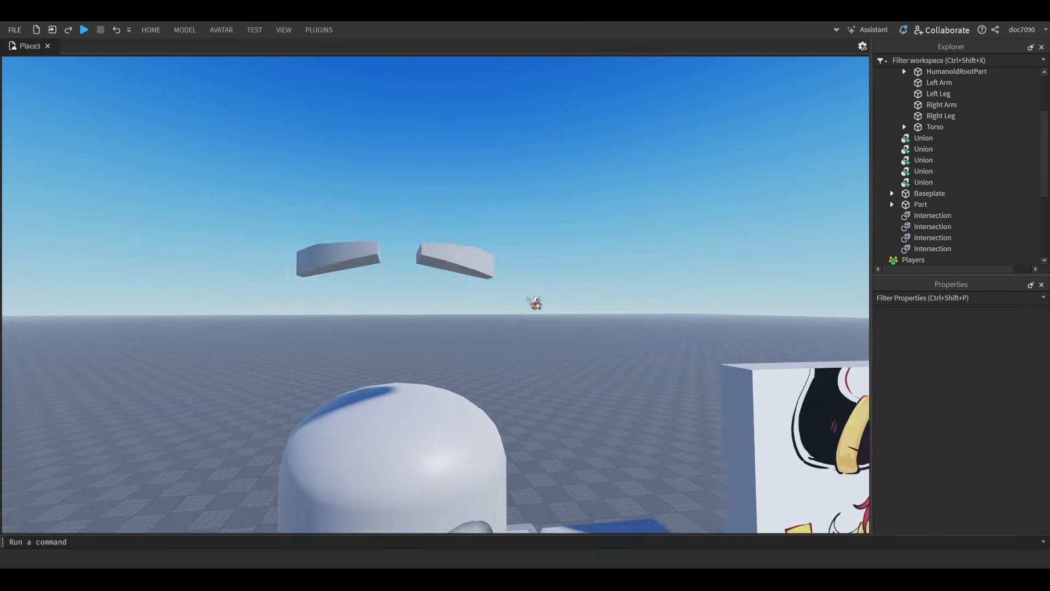
pyautogui.press('w')
# - Undo the two strip intersections and the tilting and mirroring of the blocks above the eyelid copies
pyautogui.click(445, 197)
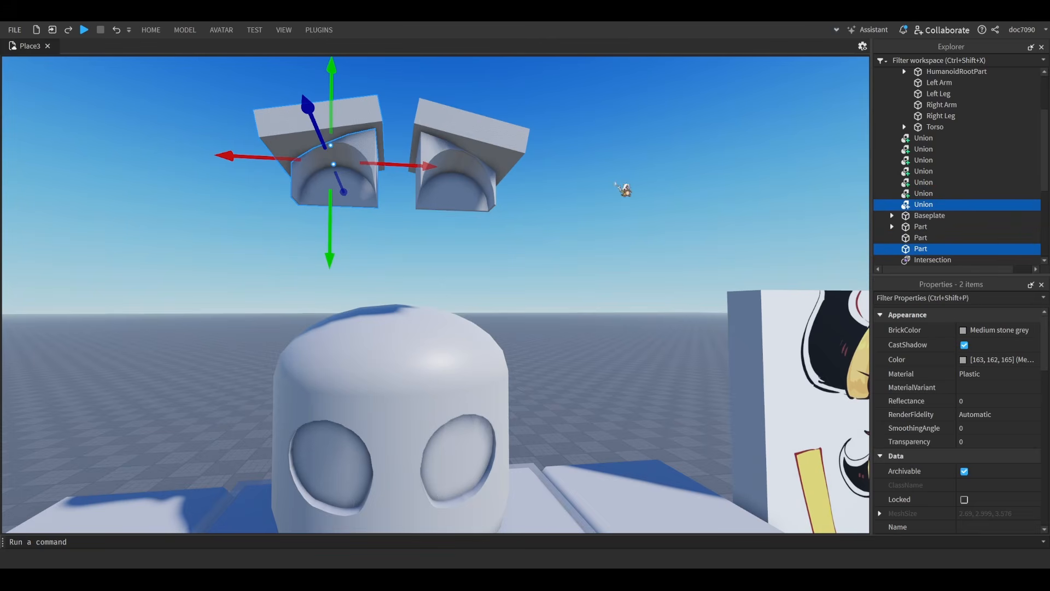
pyautogui.click(616, 184)
pyautogui.press('s')
pyautogui.hotkey('ctrl', 'z')
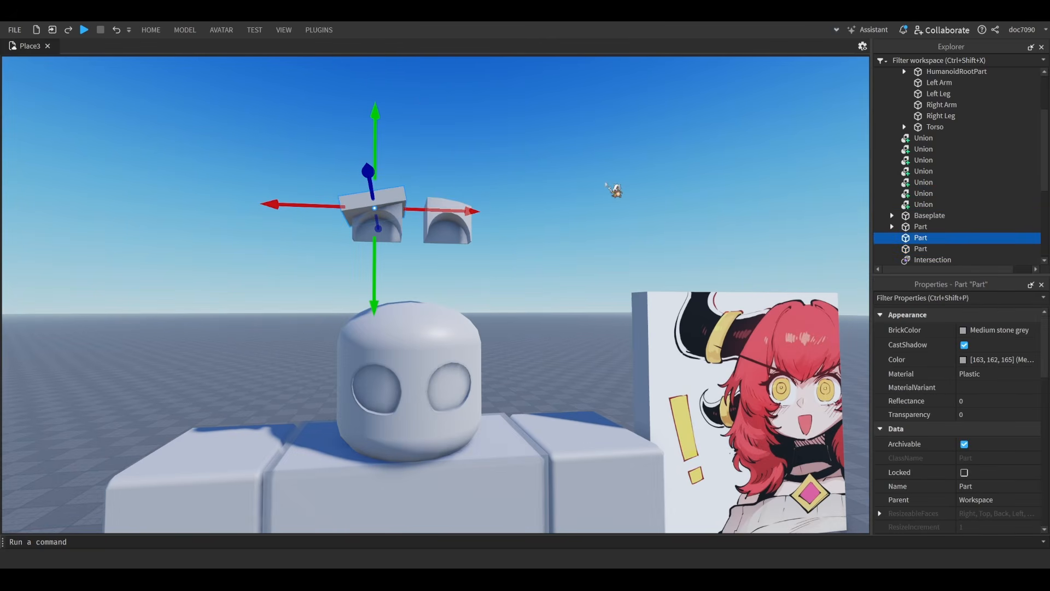
pyautogui.hotkey('ctrl', 'z')
pyautogui.hotkey('ctrl', 'z')
pyautogui.hotkey('ctrl', 'z')
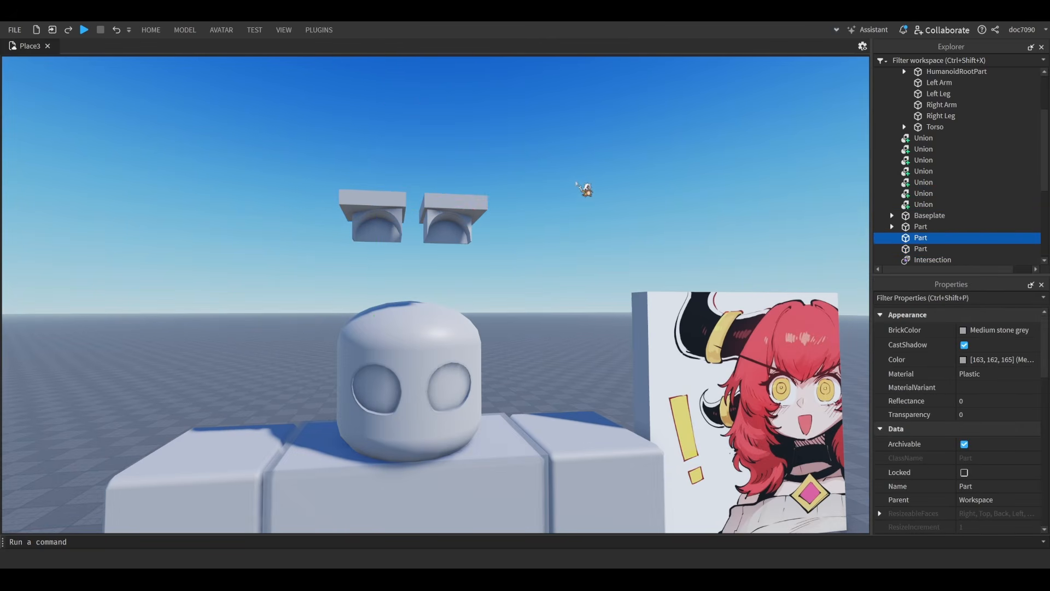
# - Examine the eye and upper lash shapes on the reference picture up close
pyautogui.click(576, 183)
pyautogui.press('w')
pyautogui.press('d')
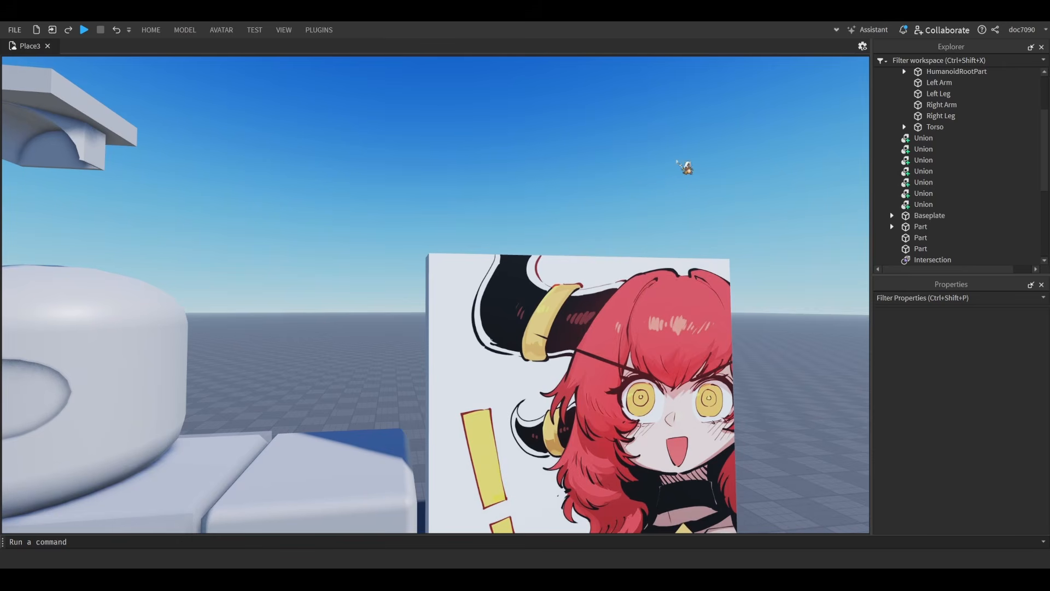
pyautogui.press('w')
pyautogui.press('q')
pyautogui.press('d')
pyautogui.press('q')
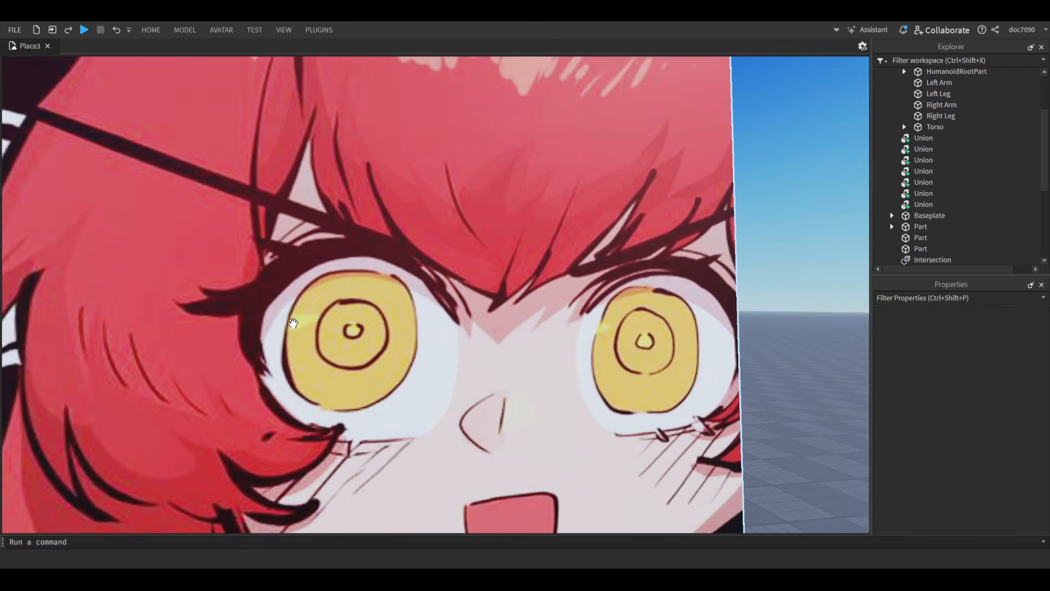
pyautogui.press('s')
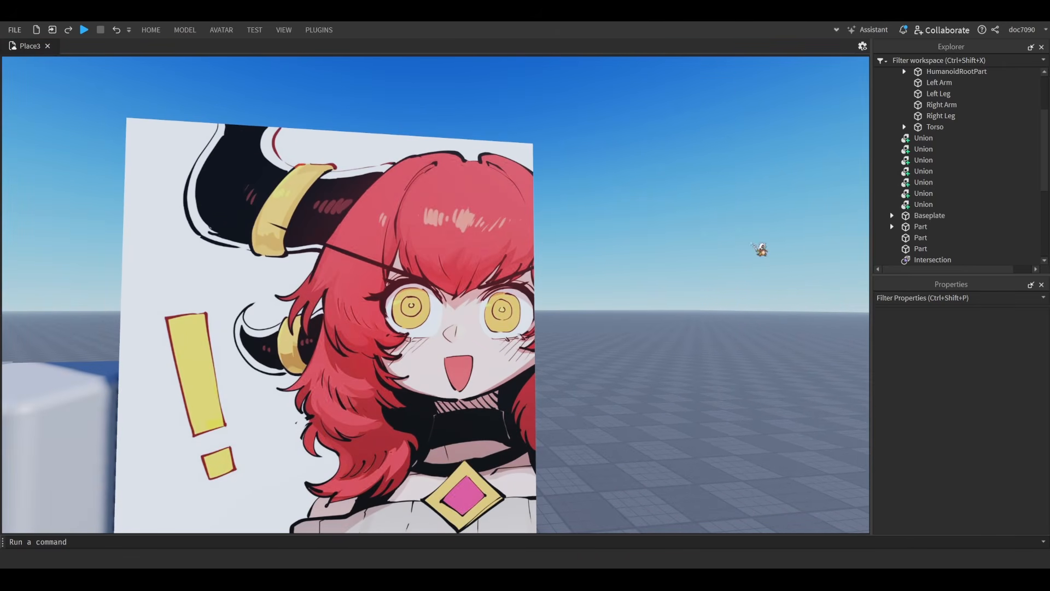
# - Examine how the two level blocks overlap the eyelid copies, comparing them with the head and the reference picture
pyautogui.press('s')
pyautogui.press('a')
pyautogui.press('e')
pyautogui.press('w')
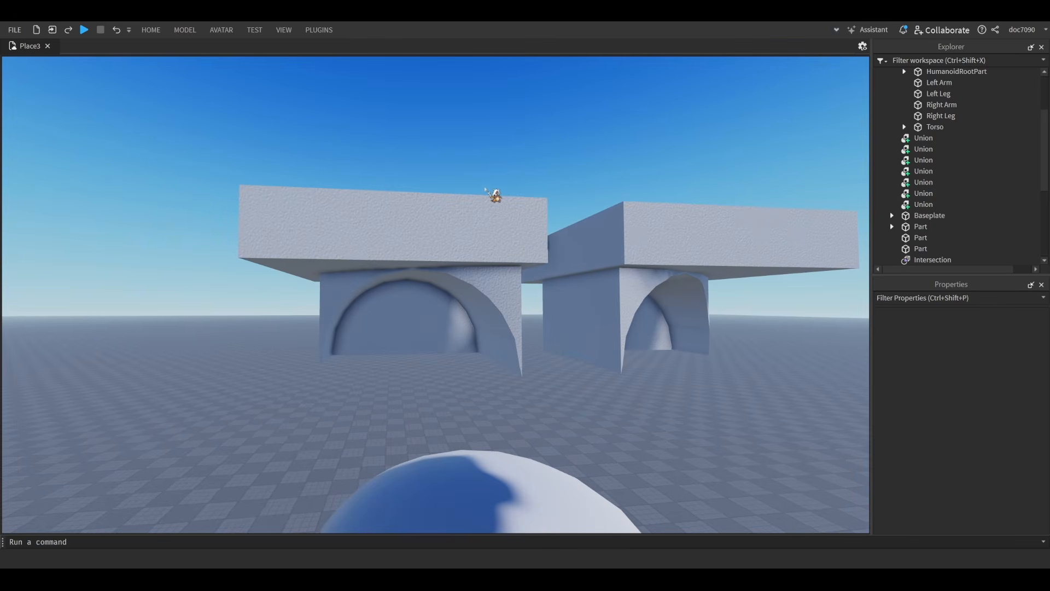
pyautogui.press('s')
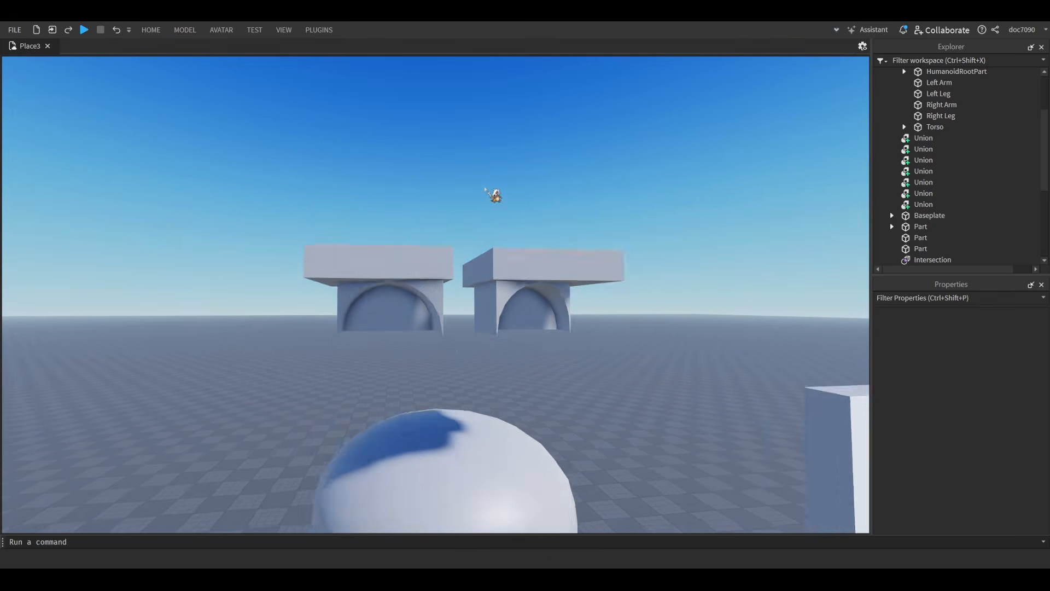
pyautogui.press('q')
pyautogui.press('w')
pyautogui.press('d')
pyautogui.press('s')
pyautogui.press('e')
pyautogui.press('w')
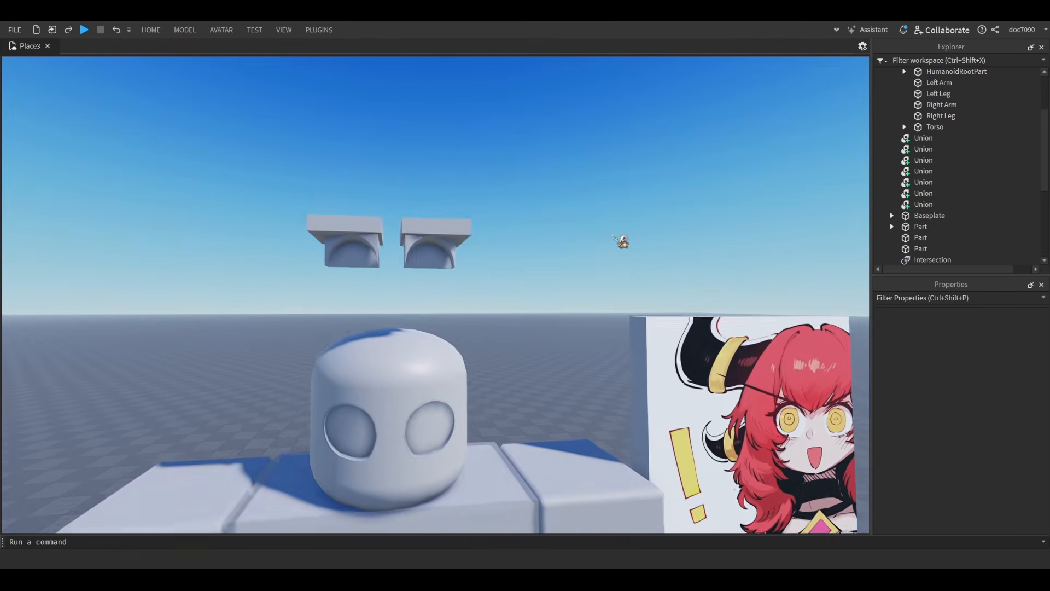
# - Duplicate the two level blocks and place the spare pair above the originals
pyautogui.press('a')
pyautogui.press('s')
pyautogui.press('w')
pyautogui.moveTo(436, 186); pyautogui.dragTo(381, 302)
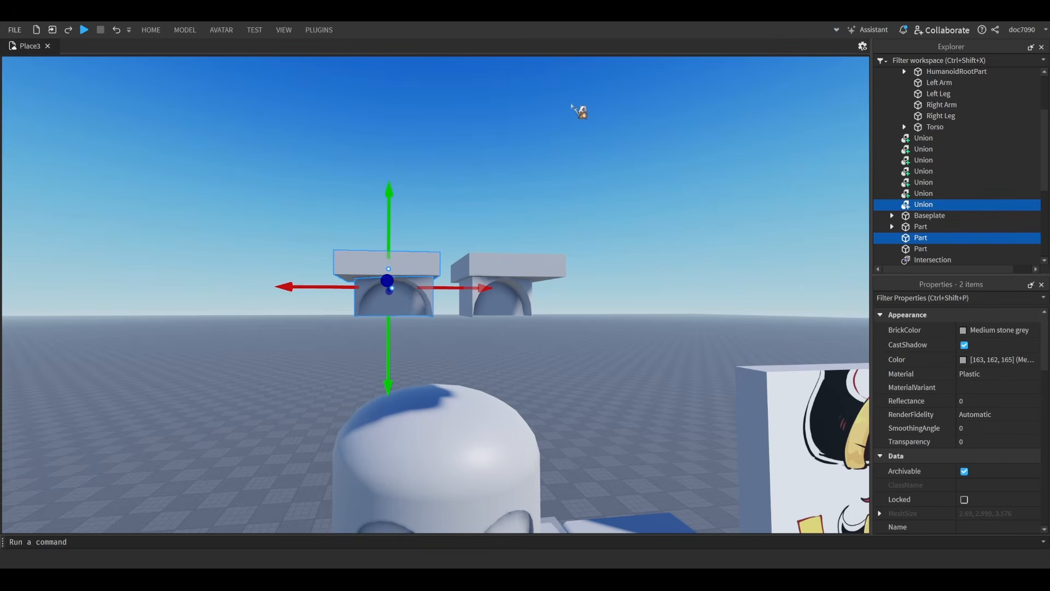
pyautogui.click(436, 173)
pyautogui.click(418, 259)
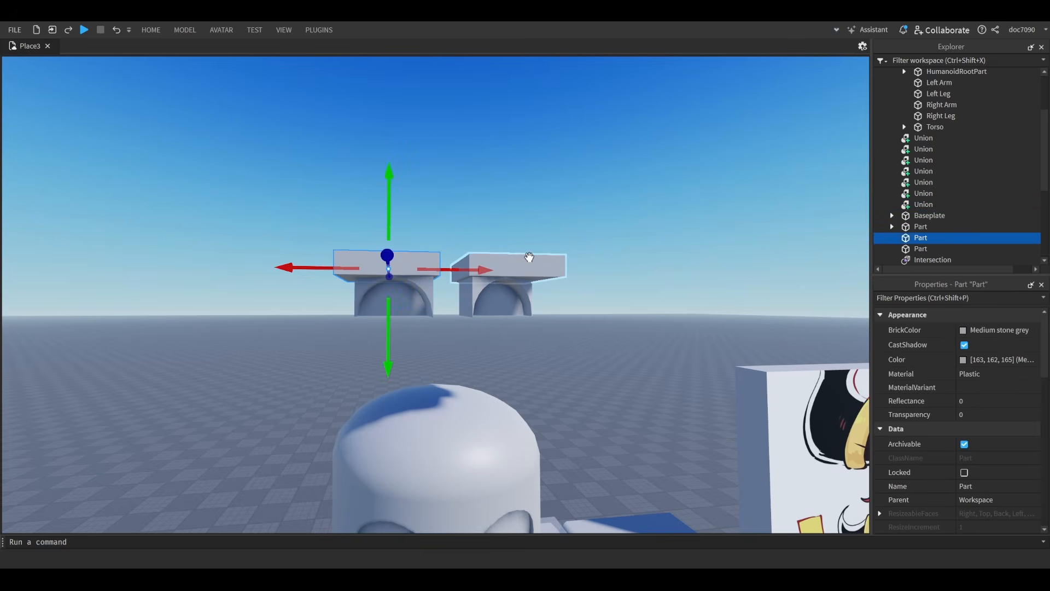
pyautogui.keyDown('ctrl'); pyautogui.click(522, 261); pyautogui.keyUp('ctrl')
pyautogui.hotkey('ctrl', 'd')
# - Intersect each lower level block with its eyelid copy to form two straight curved-front strips
pyautogui.moveTo(447, 330); pyautogui.dragTo(384, 311)
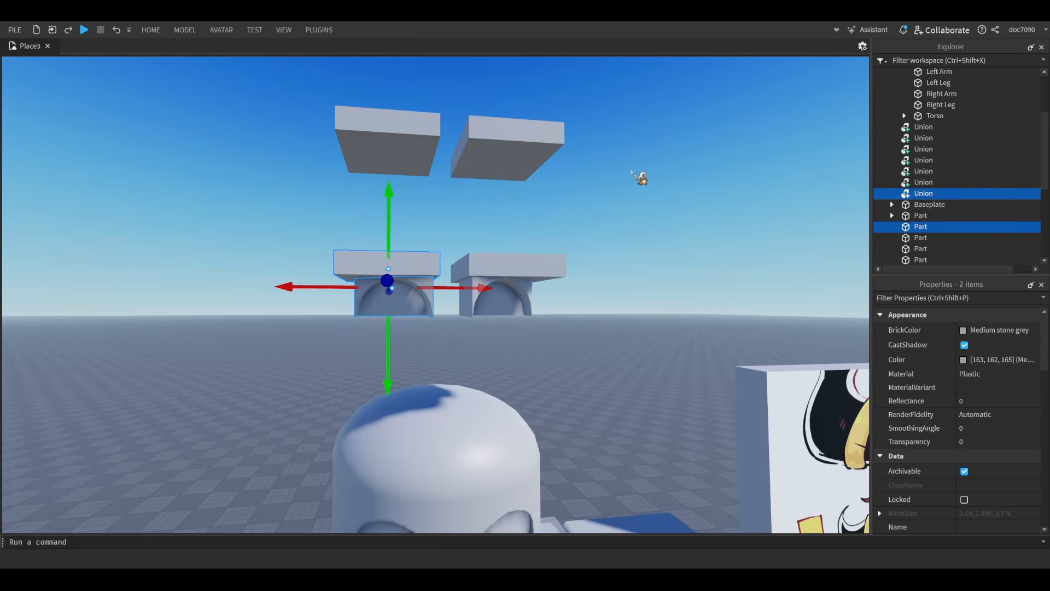
pyautogui.hotkey('ctrl', 'shift', 'i')
pyautogui.moveTo(634, 203); pyautogui.dragTo(466, 365)
pyautogui.moveTo(668, 210); pyautogui.dragTo(673, 208, button='right')
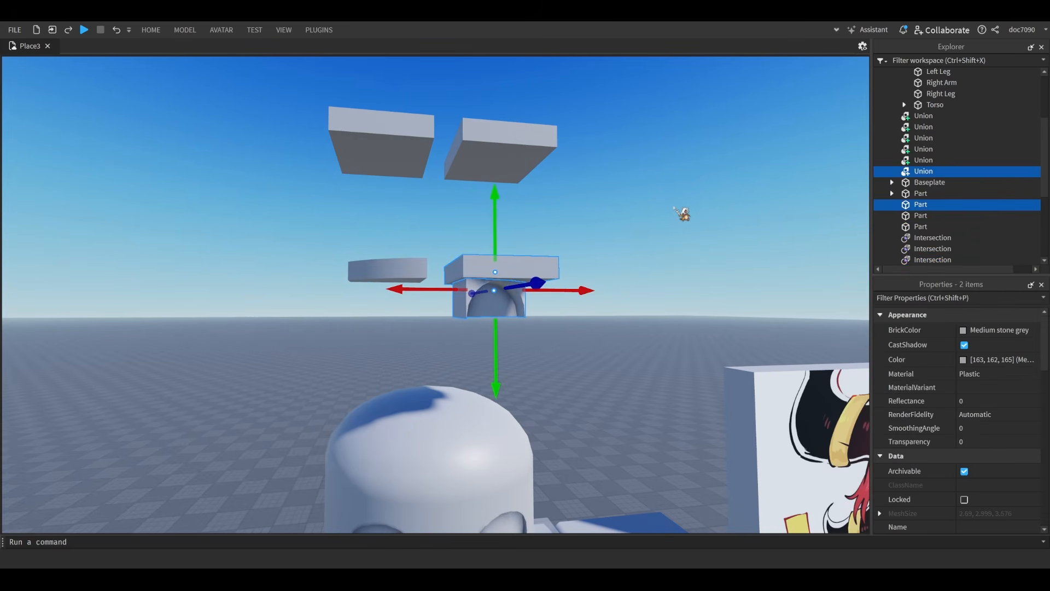
pyautogui.hotkey('ctrl', 'shift', 'i')
# - Lower both new strips about 10.6 studs onto the head, just above the eye sockets
pyautogui.moveTo(686, 213); pyautogui.dragTo(346, 301)
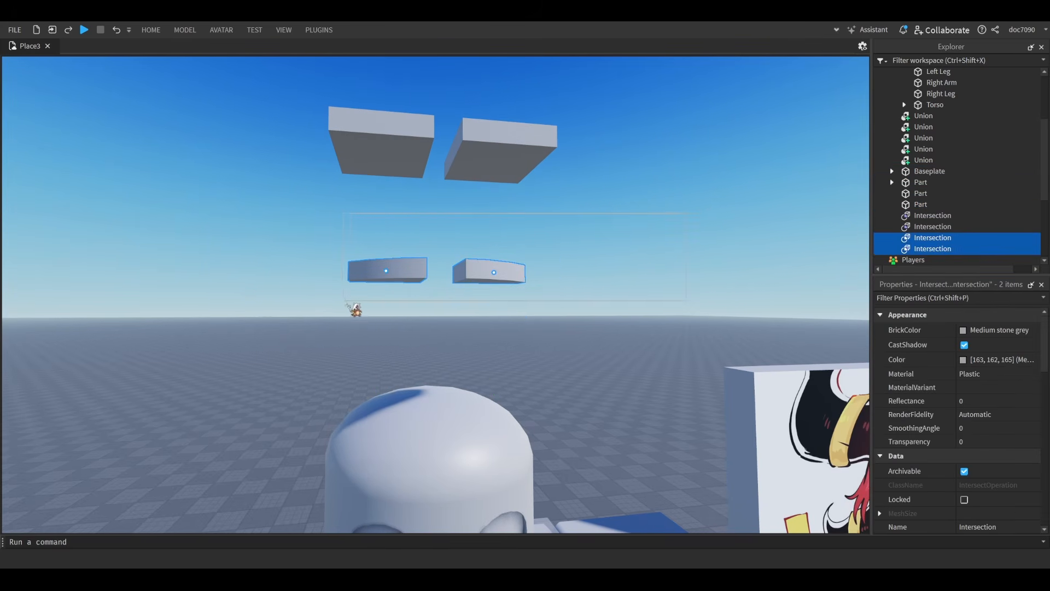
pyautogui.moveTo(439, 335); pyautogui.dragTo(461, 364)
pyautogui.scroll(3, 544, 350)
pyautogui.moveTo(543, 350); pyautogui.dragTo(543, 351, button='right')
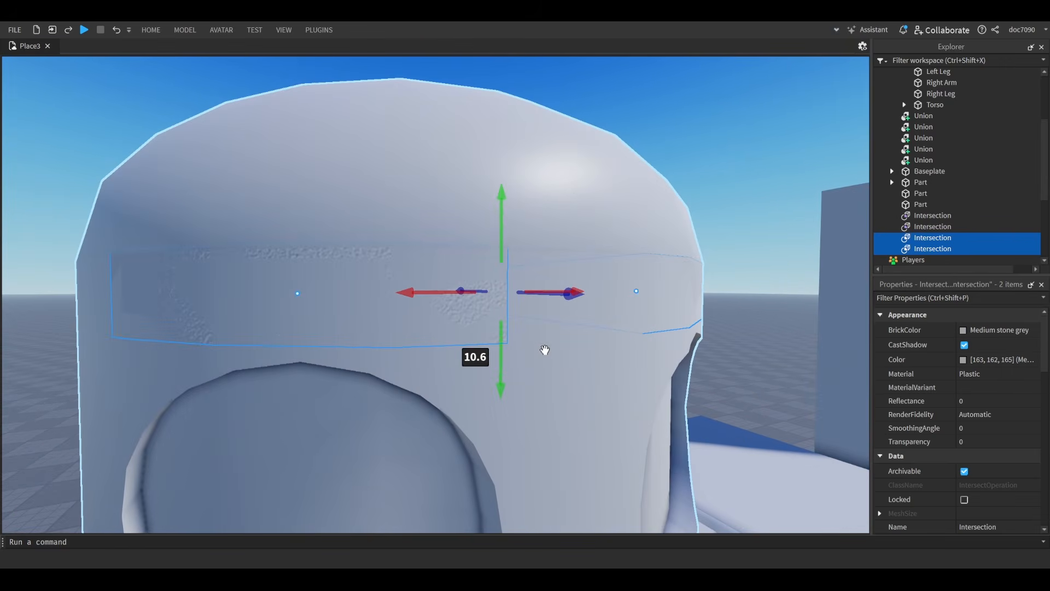
# - Set the material of the two selected Intersection pieces above the eyes to SmoothPlastic
pyautogui.scroll(-5, 759, 310)
pyautogui.click(972, 373)
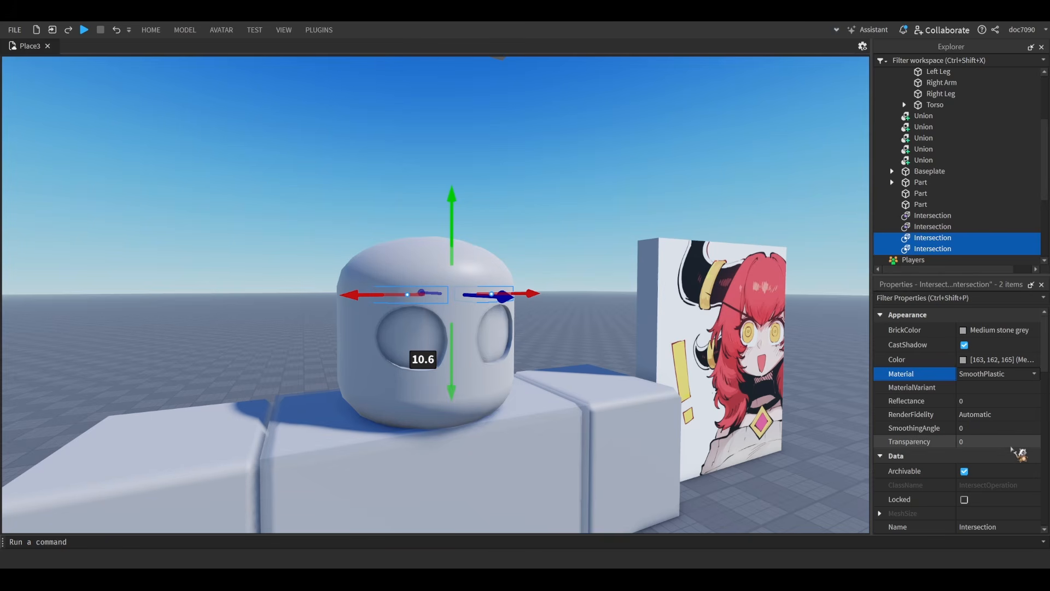
pyautogui.scroll(4, 476, 190)
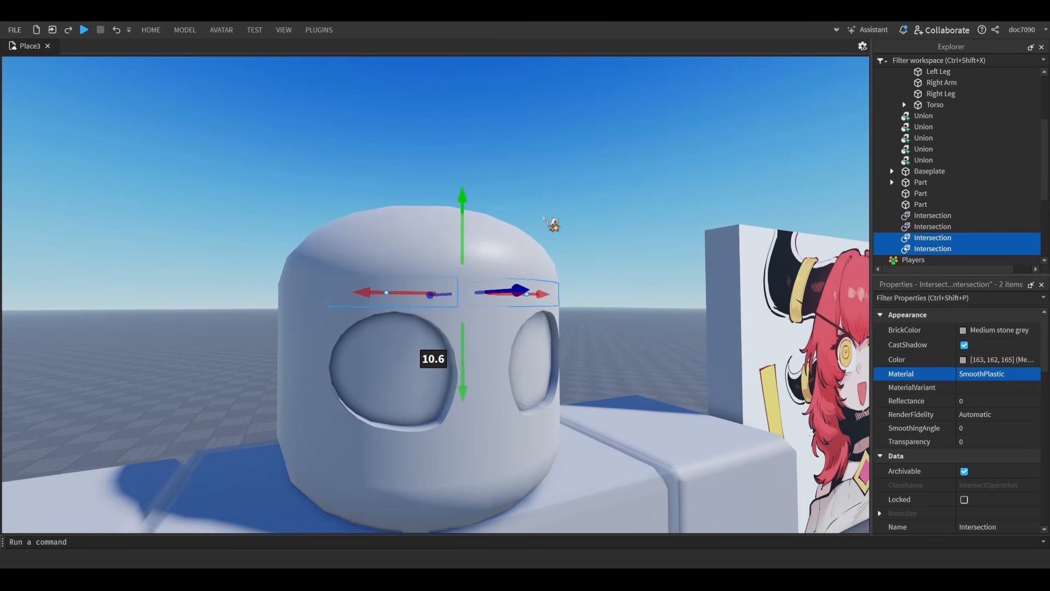
pyautogui.scroll(6, 554, 224)
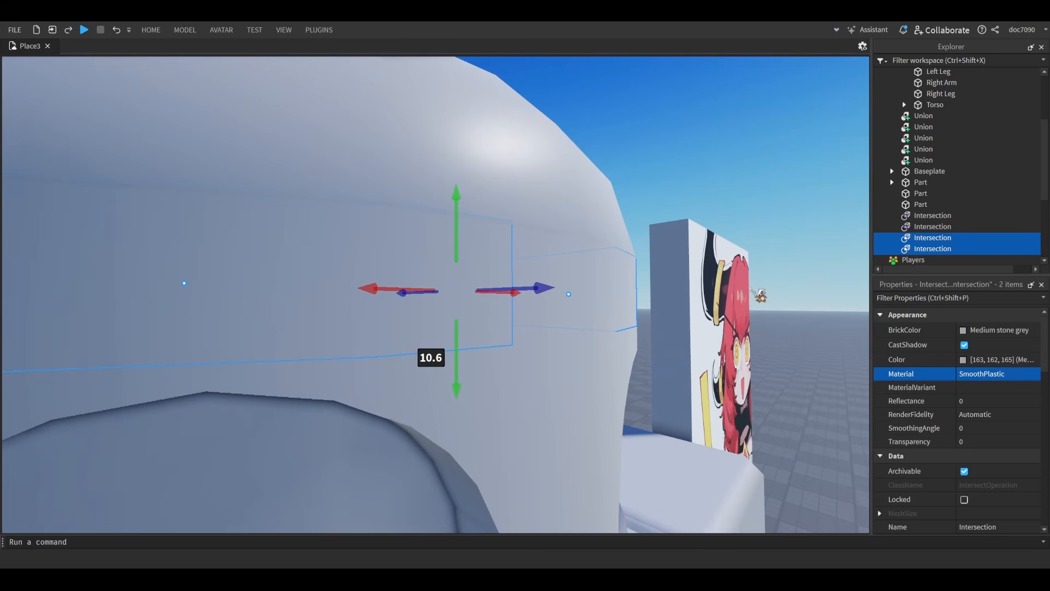
pyautogui.scroll(-5, 435, 296)
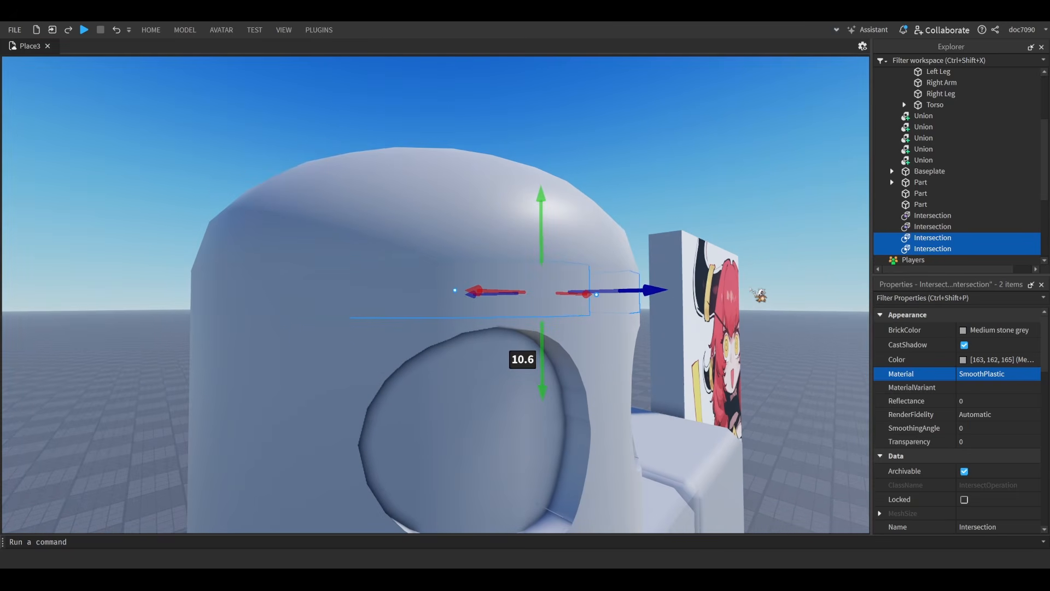
pyautogui.scroll(5, 758, 297)
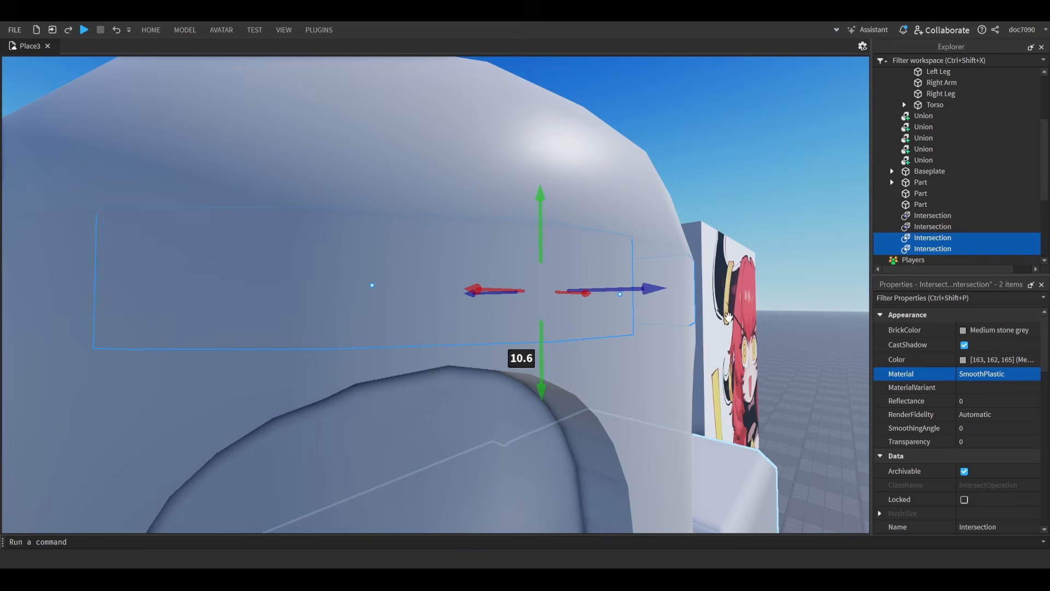
pyautogui.moveTo(584, 333); pyautogui.dragTo(586, 336, button='right')
pyautogui.moveTo(459, 212); pyautogui.dragTo(469, 219)
pyautogui.scroll(-5, 474, 220)
pyautogui.moveTo(475, 222); pyautogui.dragTo(475, 222, button='right')
pyautogui.click(646, 165)
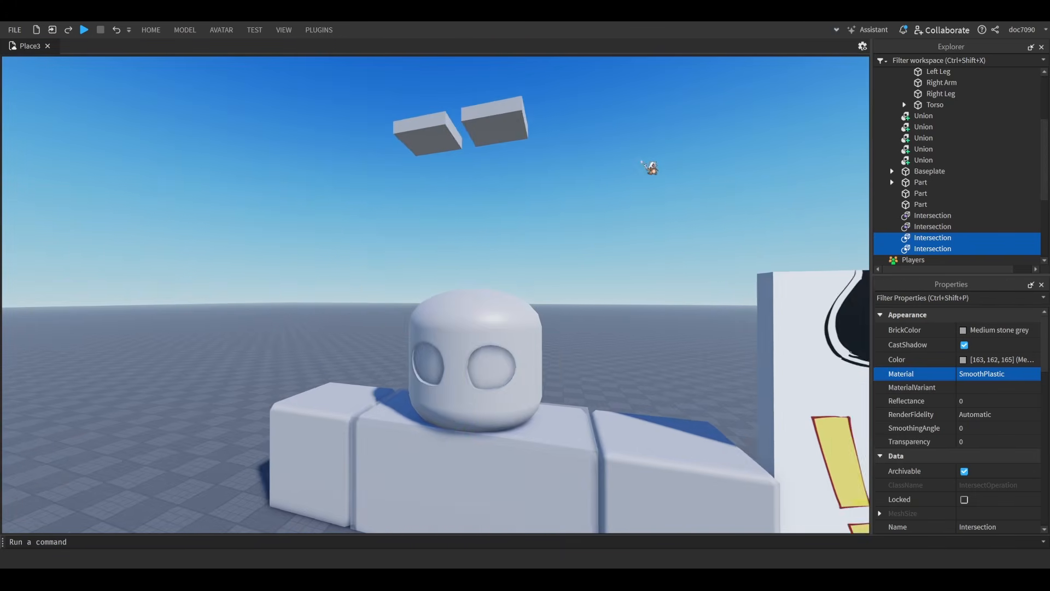
# - Duplicate the two Union pieces around the lower half of the eyes and raise the copies above the head
pyautogui.moveTo(646, 166); pyautogui.dragTo(647, 167, button='right')
pyautogui.press('e')
pyautogui.press('q')
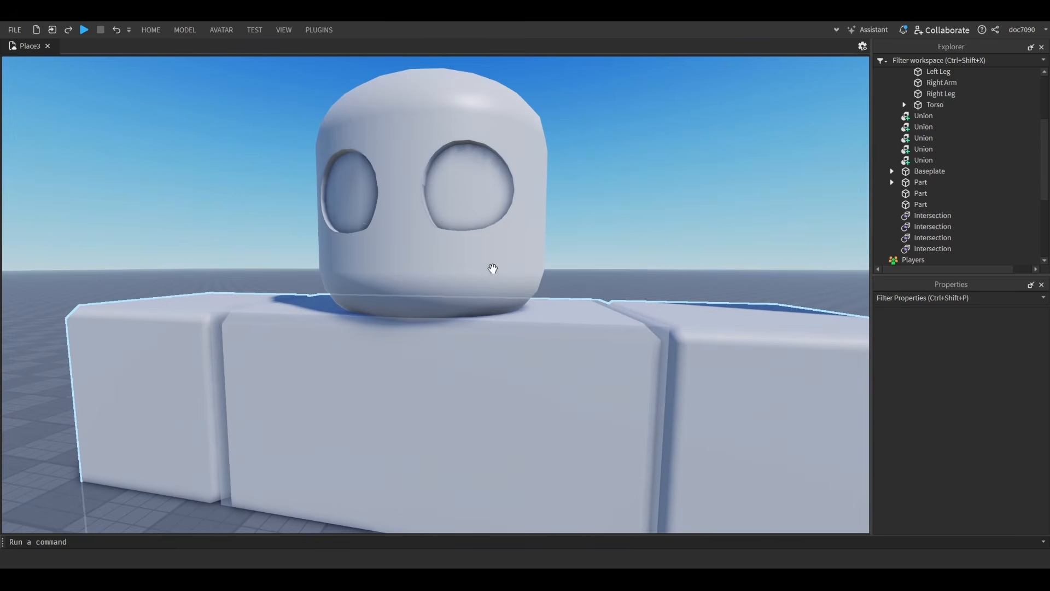
pyautogui.press('w')
pyautogui.click(927, 161)
pyautogui.click(925, 140)
pyautogui.click(925, 130)
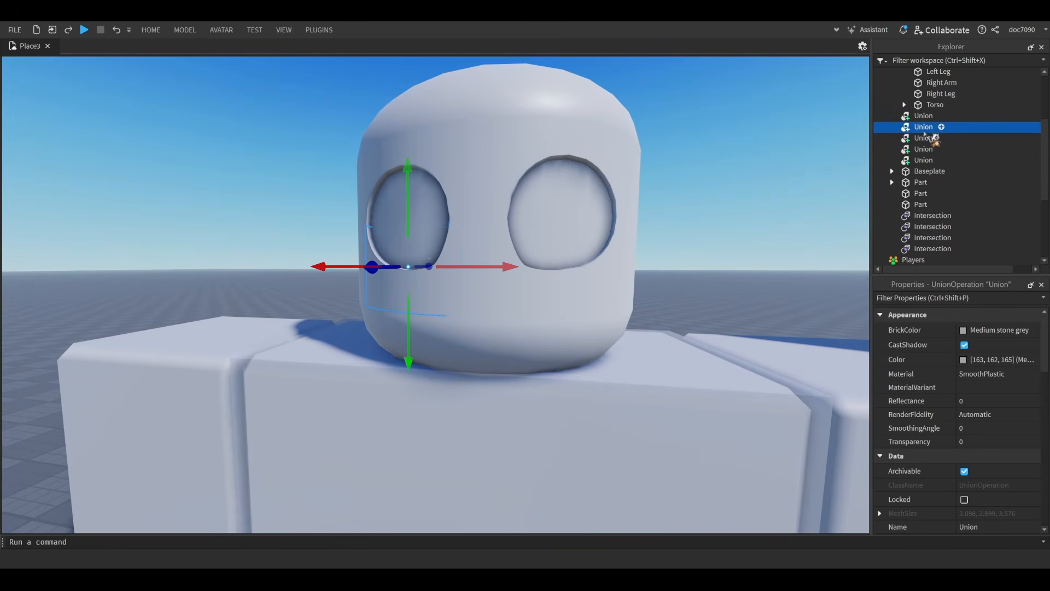
pyautogui.keyDown('ctrl'); pyautogui.click(930, 137); pyautogui.keyUp('ctrl')
pyautogui.hotkey('ctrl', 'd')
pyautogui.moveTo(483, 205); pyautogui.dragTo(569, 182)
# - Select both floating slab parts and lower them so they cut through the lower half of the duplicated Unions
pyautogui.press('e')
pyautogui.press('s')
pyautogui.press('w')
pyautogui.moveTo(659, 147); pyautogui.dragTo(234, 249)
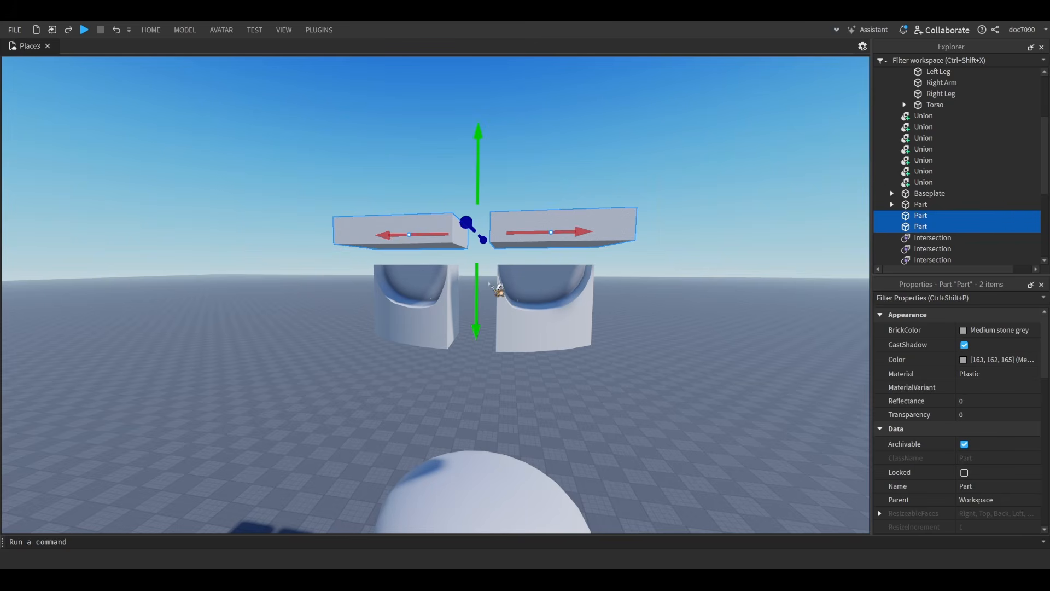
pyautogui.moveTo(477, 287); pyautogui.dragTo(487, 313)
pyautogui.press('q')
pyautogui.click(652, 383)
pyautogui.press('s')
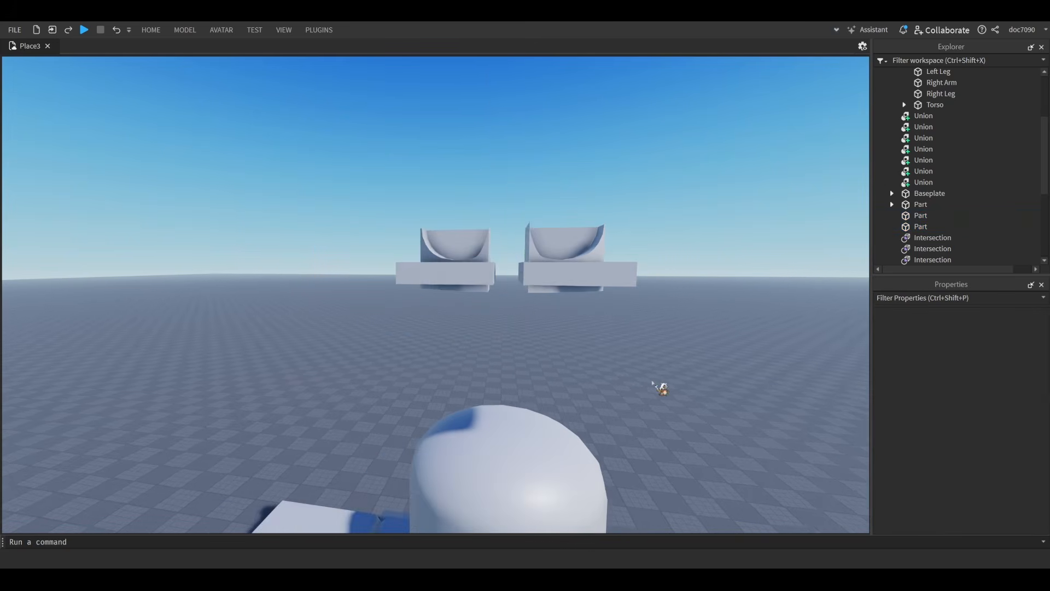
# - Duplicate the slab on the left Union and tilt the copy by about 7 degrees
pyautogui.moveTo(652, 383); pyautogui.dragTo(677, 380, button='right')
pyautogui.press('w')
pyautogui.click(384, 285)
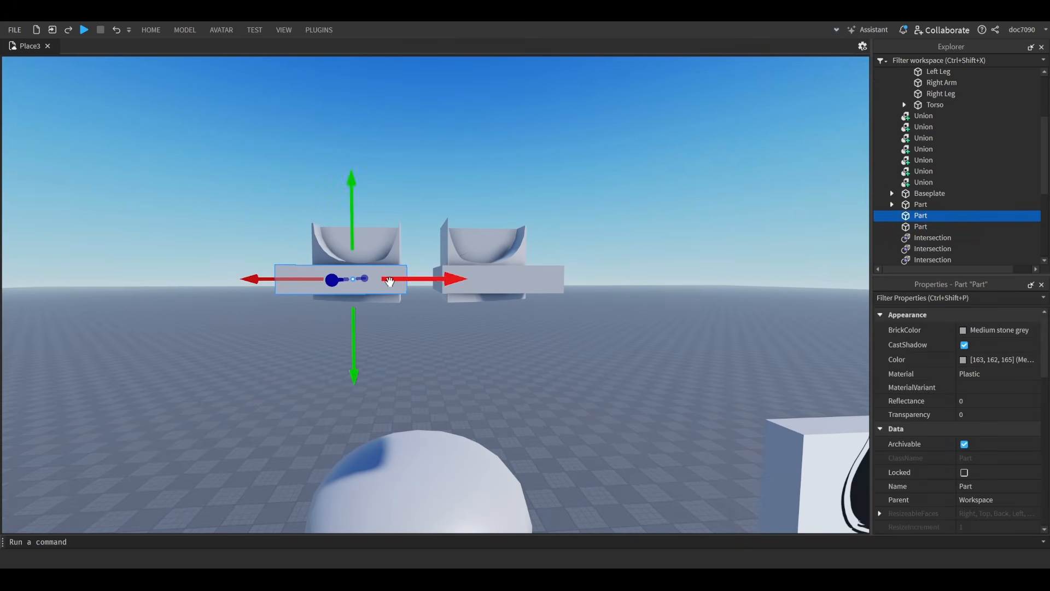
pyautogui.hotkey('ctrl', 'd')
pyautogui.hotkey('ctrl', '2')
pyautogui.press('w')
pyautogui.moveTo(443, 243); pyautogui.dragTo(373, 235)
# - Duplicate the tilted slab, rotate the copy 180 degrees, and mirror it onto the other Union with CFrame Position -2.848, 30.642, -4.05
pyautogui.hotkey('ctrl', '1')
pyautogui.hotkey('ctrl', 'd')
pyautogui.hotkey('ctrl', 'r')
pyautogui.hotkey('ctrl', 'r')
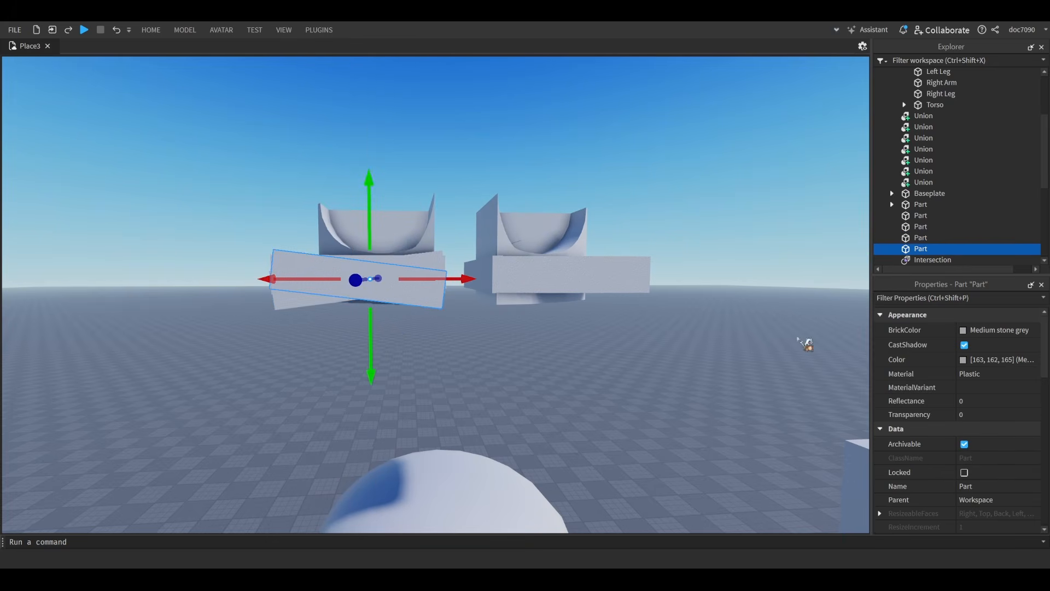
pyautogui.scroll(-2, 948, 428)
pyautogui.scroll(-3, 952, 432)
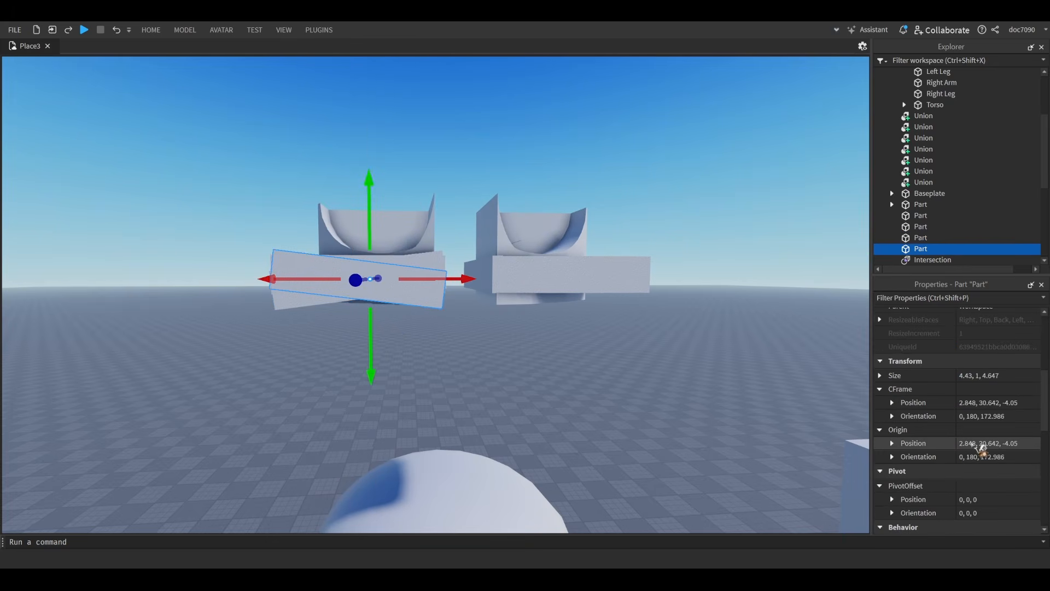
pyautogui.click(966, 403)
pyautogui.write('-')
pyautogui.press('Return')
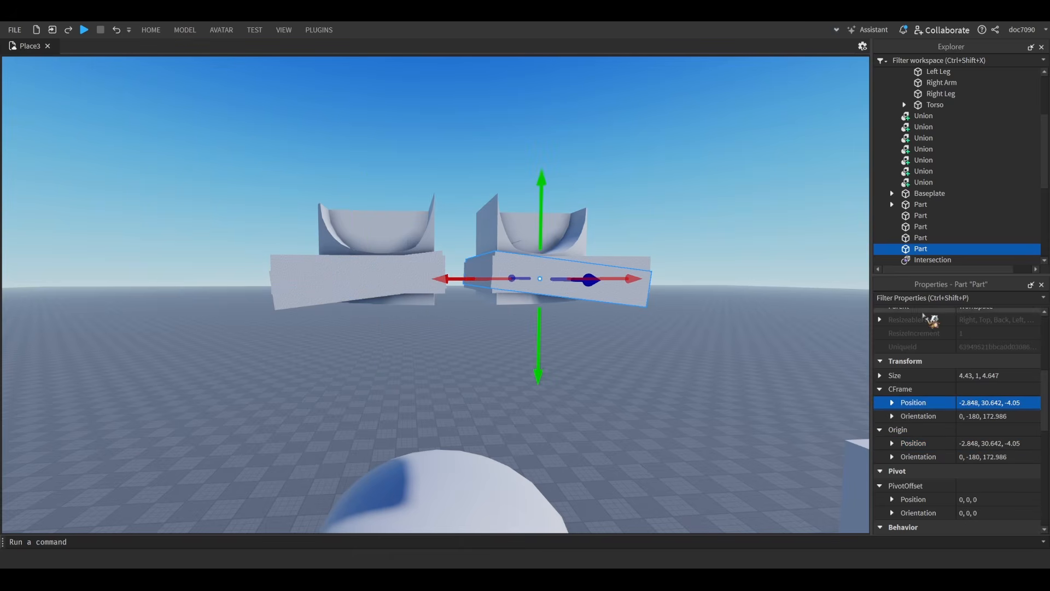
# - Select both raised Union pieces and duplicate them in place
pyautogui.click(714, 304)
pyautogui.press('w')
pyautogui.press('d')
pyautogui.click(482, 212)
pyautogui.keyDown('ctrl'); pyautogui.click(354, 211); pyautogui.keyUp('ctrl')
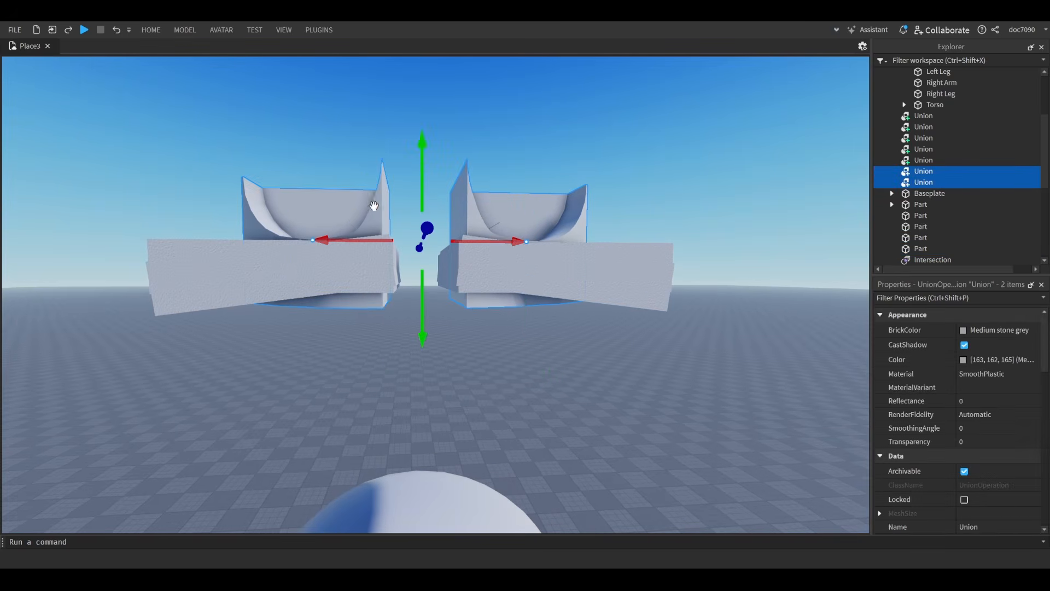
pyautogui.press('f')
# - Intersect one left Union copy with the straight slab crossing it
pyautogui.click(587, 334)
pyautogui.press('w')
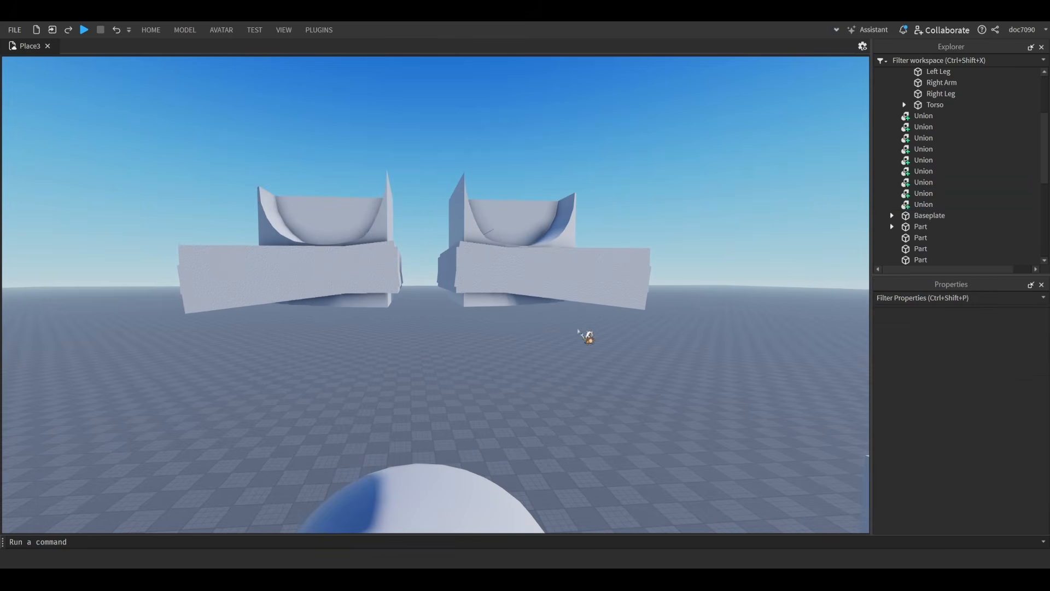
pyautogui.press('e')
pyautogui.click(369, 247)
pyautogui.keyDown('ctrl'); pyautogui.click(136, 289); pyautogui.keyUp('ctrl')
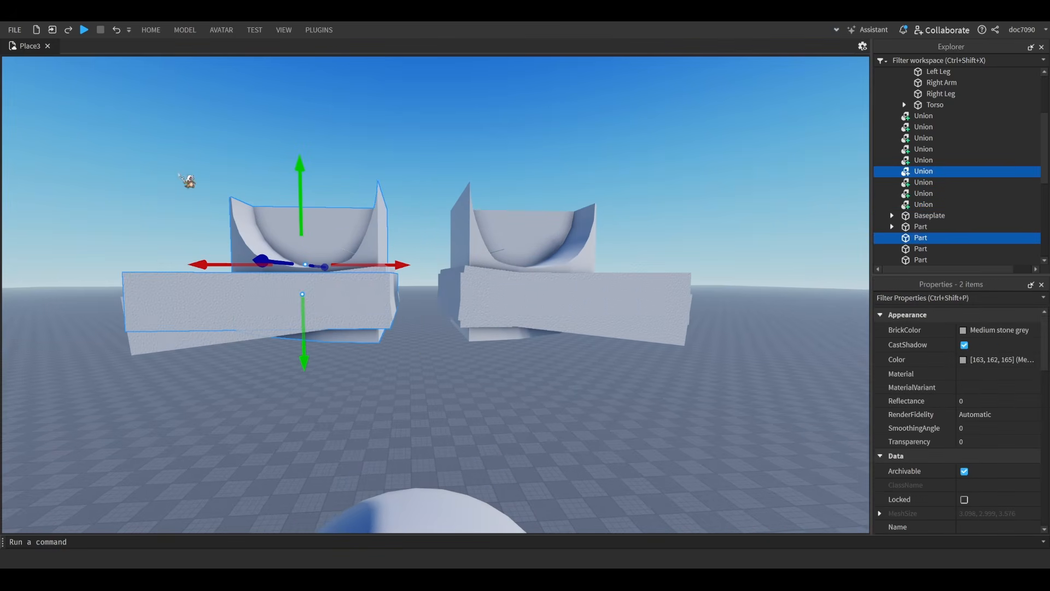
pyautogui.hotkey('ctrl', 'shift', 'i')
pyautogui.click(415, 187)
# - Intersect the remaining left Union copy with the tilted slab
pyautogui.click(342, 243)
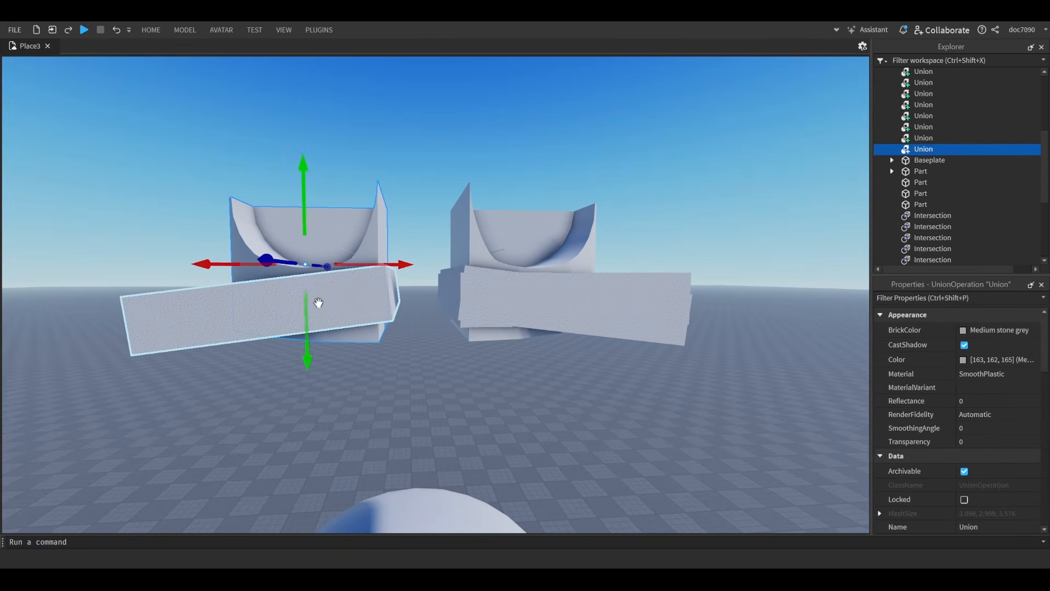
pyautogui.keyDown('ctrl'); pyautogui.click(313, 298); pyautogui.keyUp('ctrl')
pyautogui.moveTo(482, 76); pyautogui.dragTo(499, 98, button='right')
pyautogui.hotkey('ctrl', 'shift', 'i')
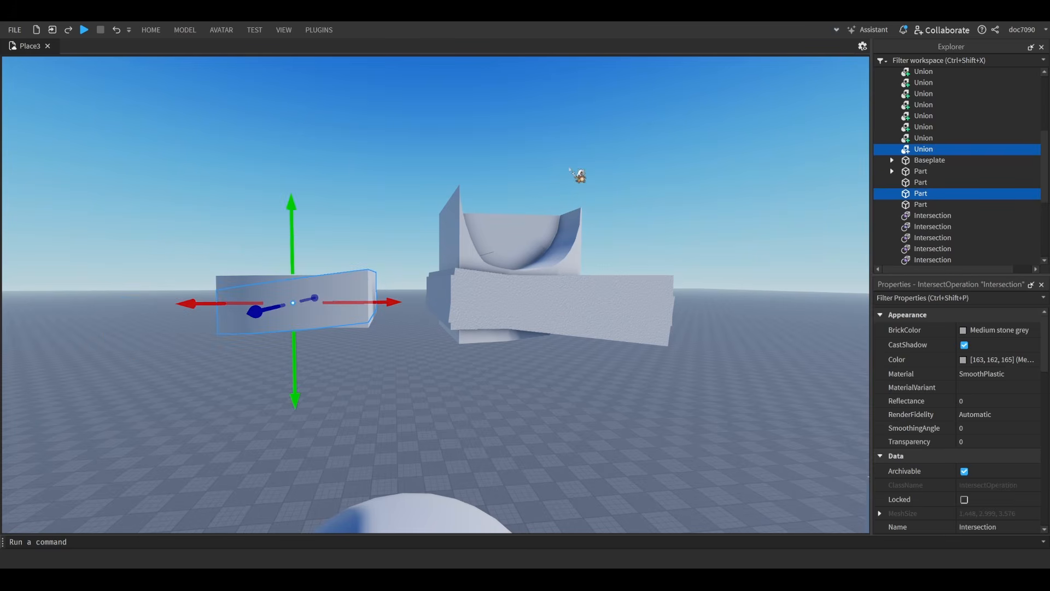
pyautogui.click(571, 171)
# - Intersect one right Union copy with the straight slab crossing it
pyautogui.click(460, 233)
pyautogui.keyDown('ctrl'); pyautogui.click(464, 288); pyautogui.keyUp('ctrl')
pyautogui.moveTo(598, 201); pyautogui.dragTo(603, 198, button='right')
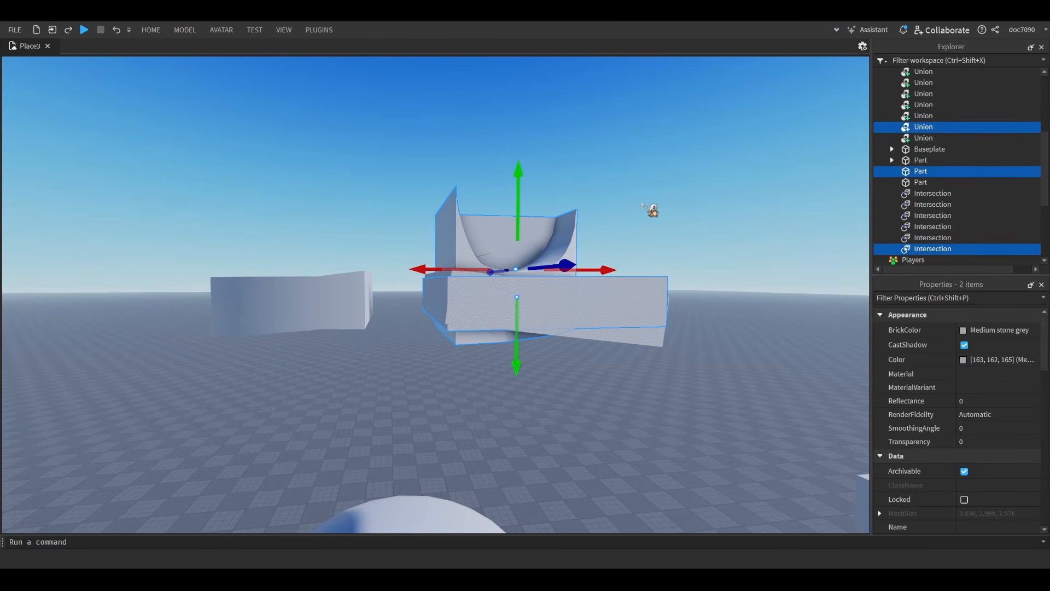
pyautogui.hotkey('ctrl', 'shift', 'i')
# - Intersect the remaining right Union copy with its tilted slab
pyautogui.click(516, 309)
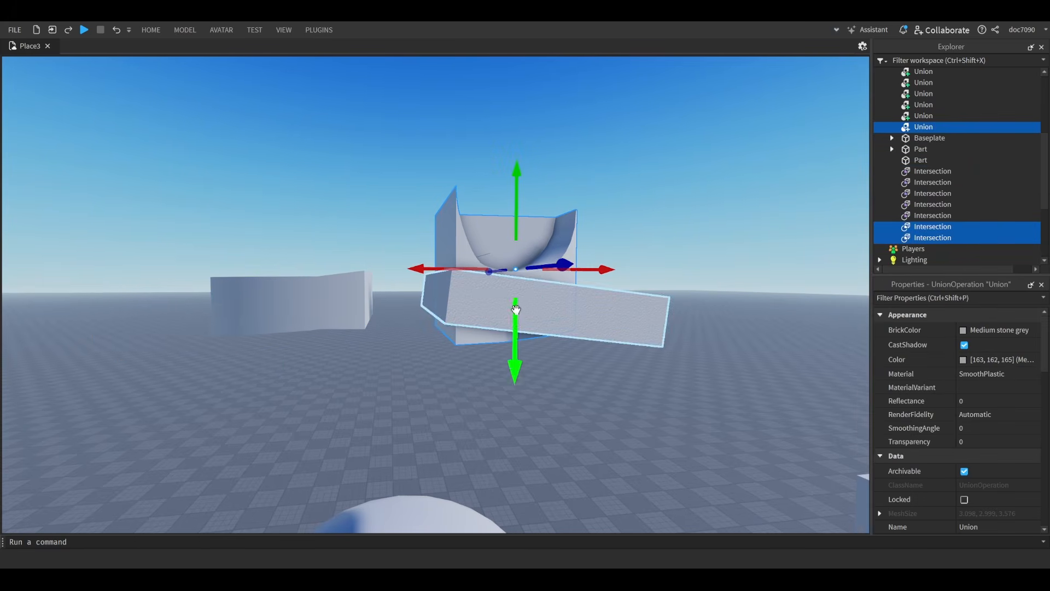
pyautogui.keyDown('ctrl'); pyautogui.click(483, 307); pyautogui.keyUp('ctrl')
pyautogui.hotkey('ctrl', 'shift', 'i')
pyautogui.click(663, 192)
pyautogui.scroll(-5, 664, 193)
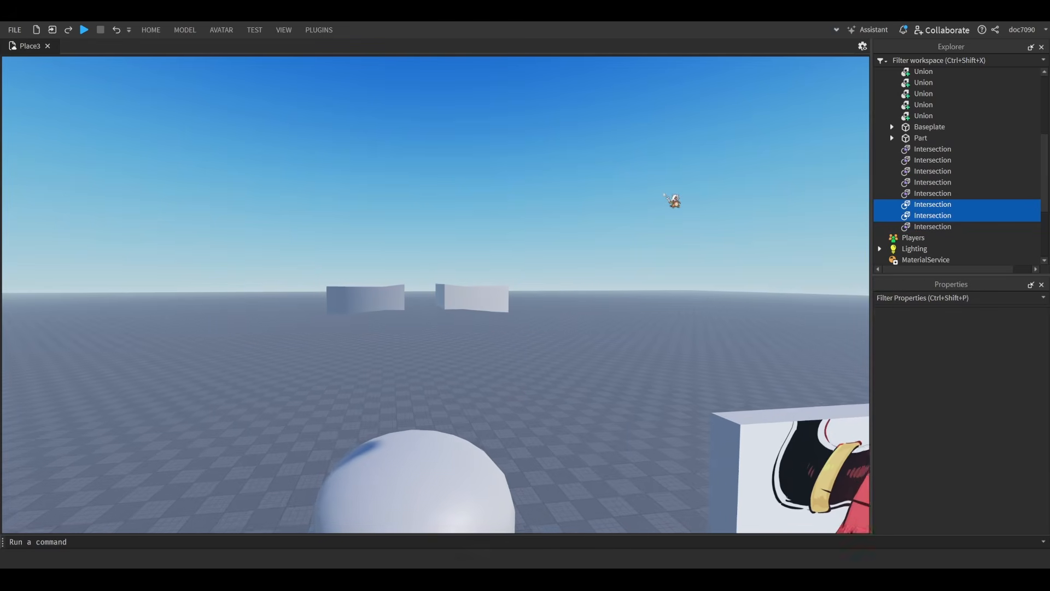
# - Select the four floating Intersection pieces and move them down to the head at the eyes
pyautogui.scroll(2, 541, 268)
pyautogui.moveTo(541, 267); pyautogui.dragTo(349, 312)
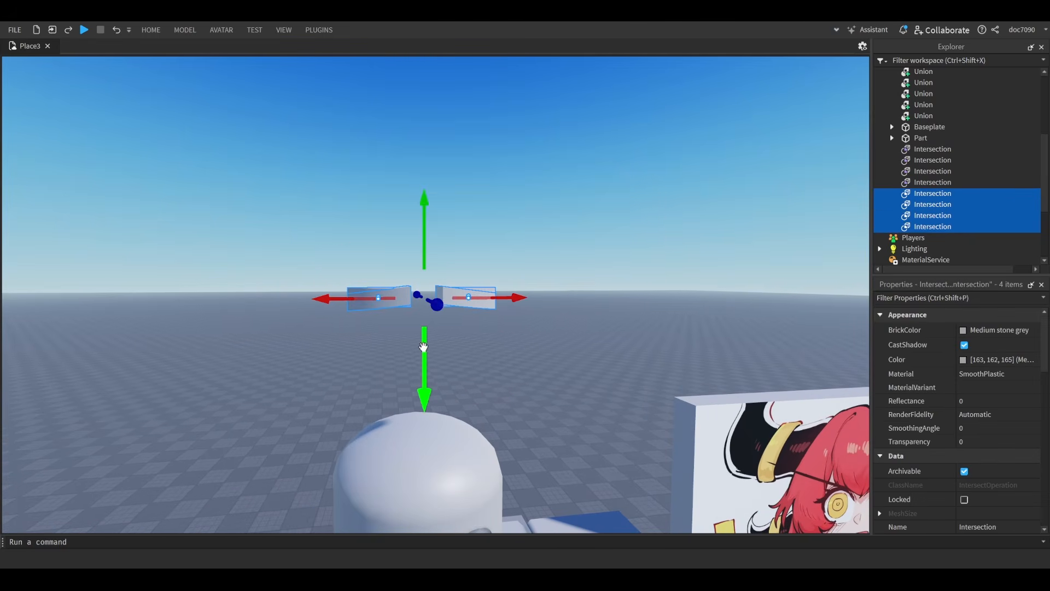
pyautogui.moveTo(422, 347); pyautogui.dragTo(456, 305)
pyautogui.click(646, 266)
pyautogui.moveTo(646, 266); pyautogui.dragTo(647, 266, button='right')
pyautogui.press('s')
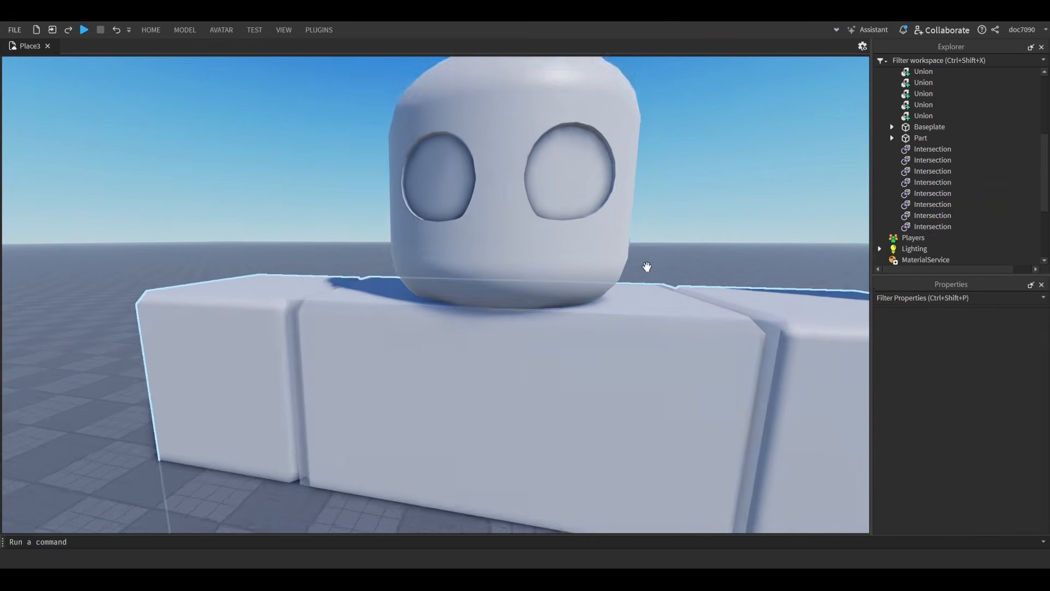
pyautogui.press('d')
pyautogui.press('w')
pyautogui.scroll(5, 385, 273)
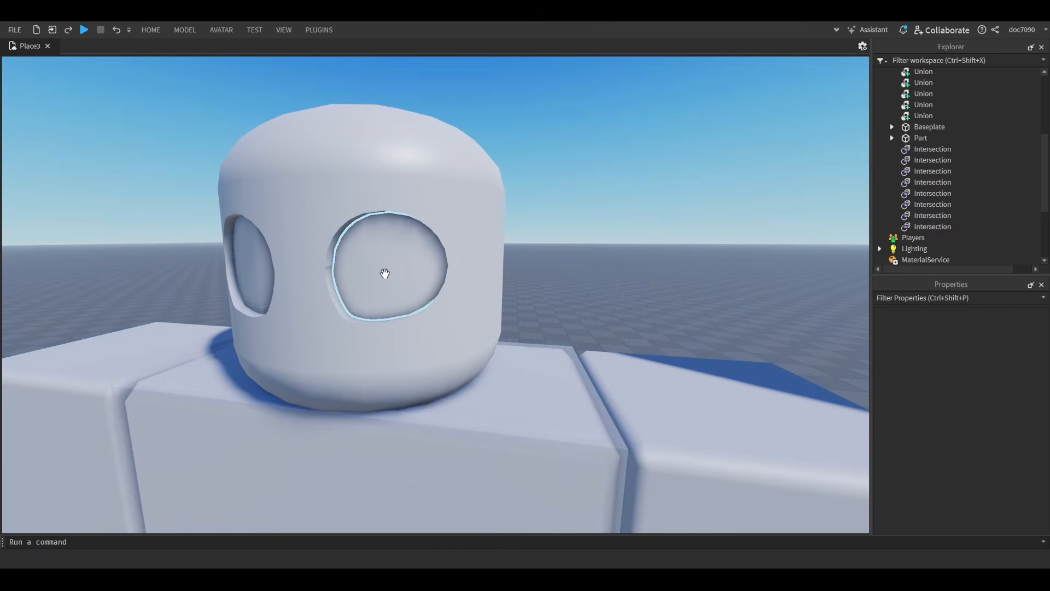
# - Select both eyeball Intersections inside the head's eye sockets and change their color to white
pyautogui.click(378, 271)
pyautogui.press('w')
pyautogui.moveTo(378, 271)
pyautogui.mouseDown(button='right')
pyautogui.moveTo(383, 302)
pyautogui.moveTo(367, 285)
pyautogui.moveTo(388, 275)
pyautogui.mouseUp(button='right')
pyautogui.keyDown('shift'); pyautogui.click(389, 302); pyautogui.keyUp('shift')
pyautogui.click(377, 255)
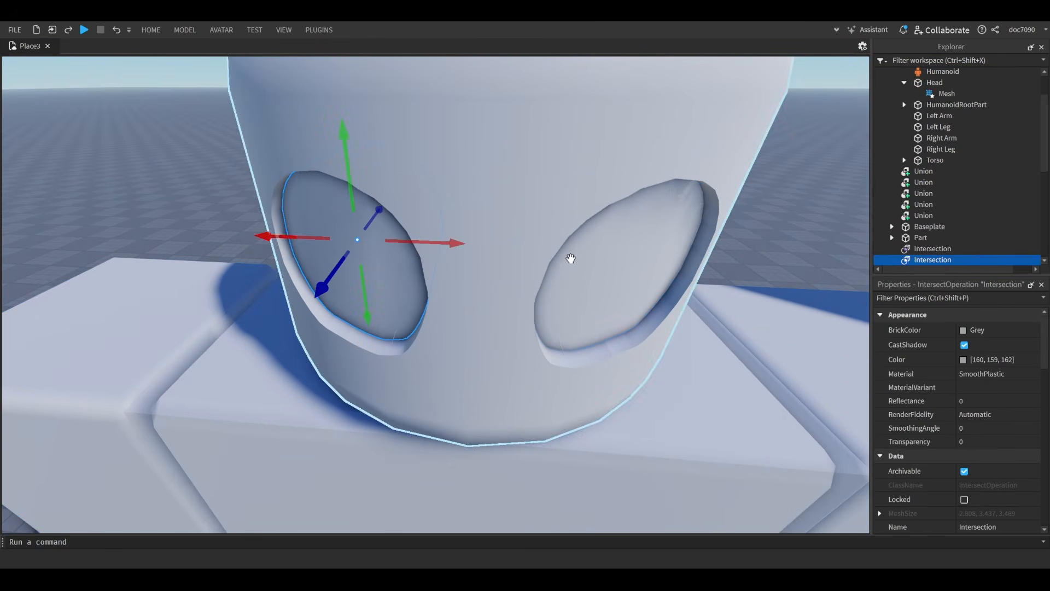
pyautogui.keyDown('shift'); pyautogui.click(614, 251); pyautogui.keyUp('shift')
pyautogui.click(964, 361)
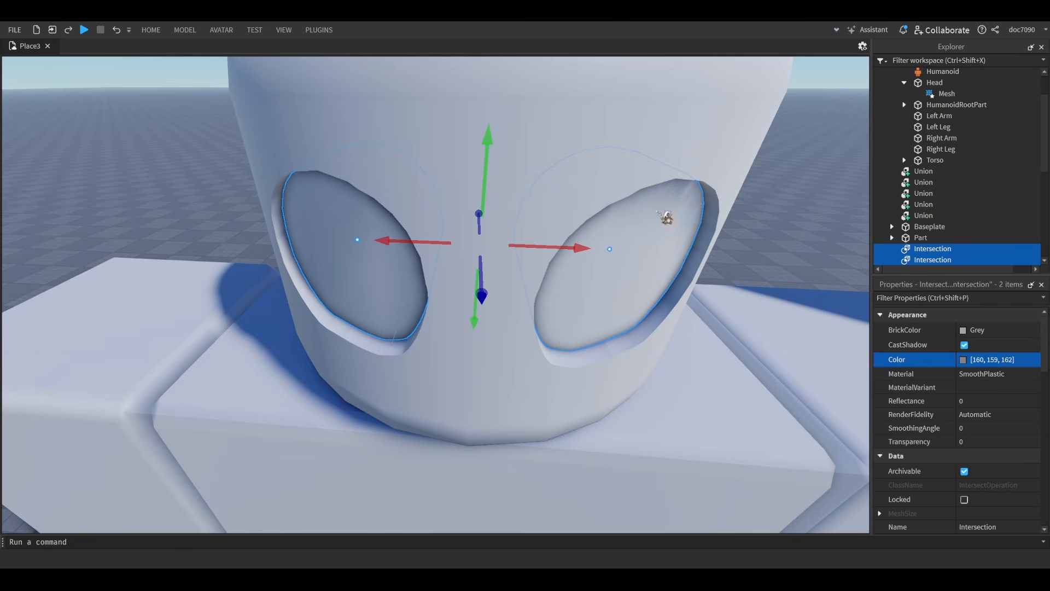
pyautogui.click(623, 405)
# - Insert a new cylinder part on top of the reference picture board
pyautogui.moveTo(623, 405); pyautogui.dragTo(681, 358, button='right')
pyautogui.press('s')
pyautogui.press('d')
pyautogui.press('w')
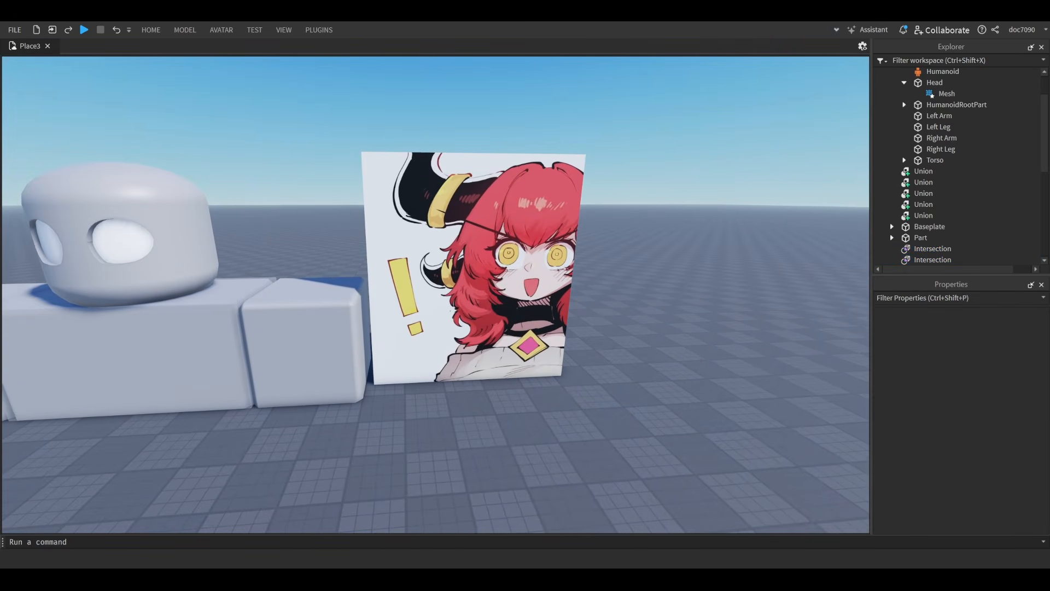
pyautogui.scroll(6, 614, 219)
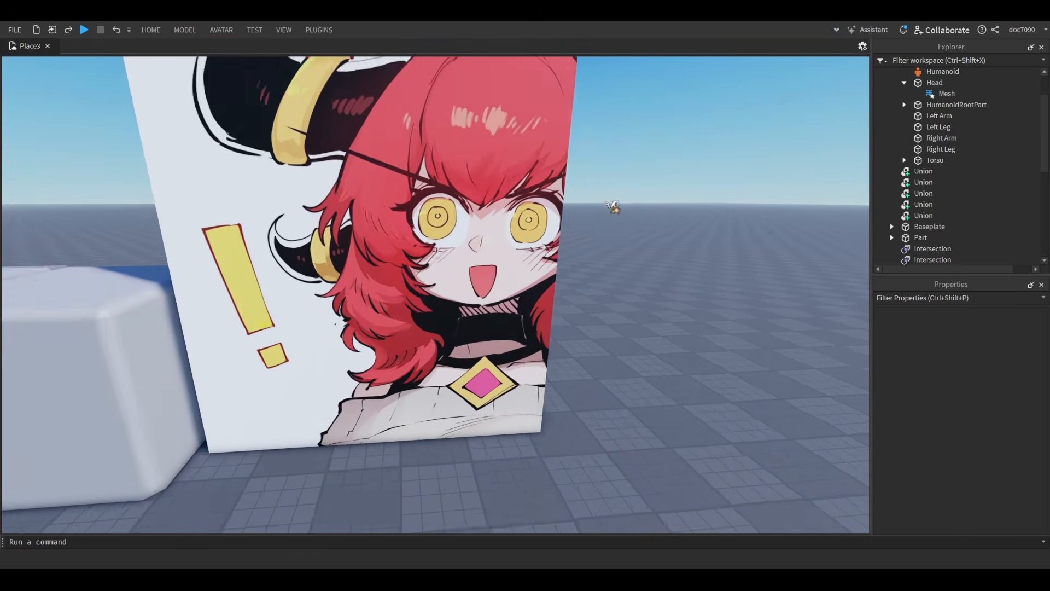
pyautogui.scroll(-7, 451, 281)
pyautogui.press('s')
pyautogui.press('d')
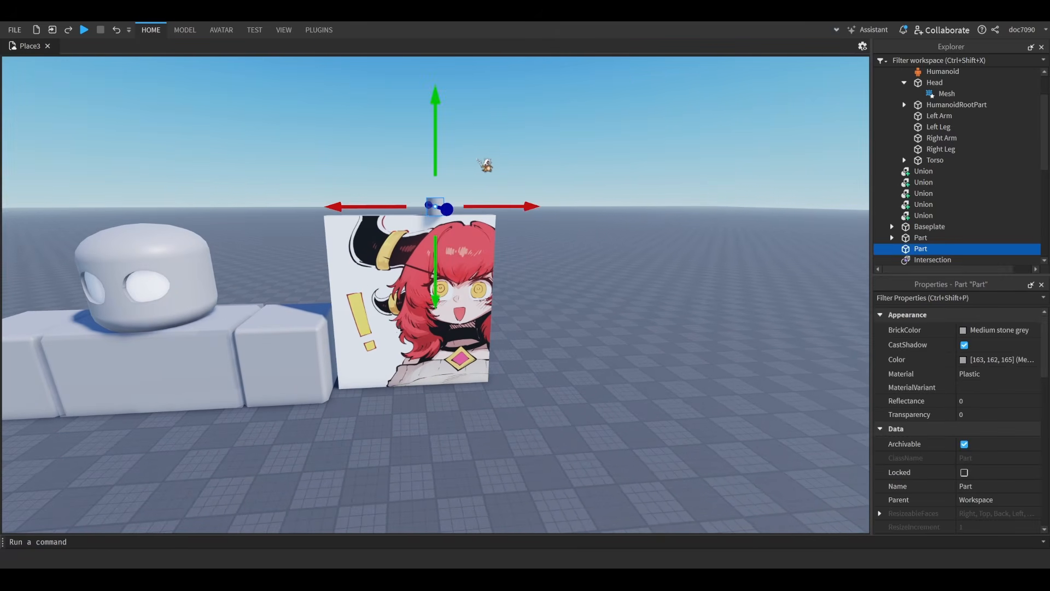
pyautogui.click(511, 172)
pyautogui.press('w')
pyautogui.press('e')
# - Move the cylinder down in front of the character's left-hand eye on the reference picture
pyautogui.click(443, 228)
pyautogui.click(629, 273)
pyautogui.press('w')
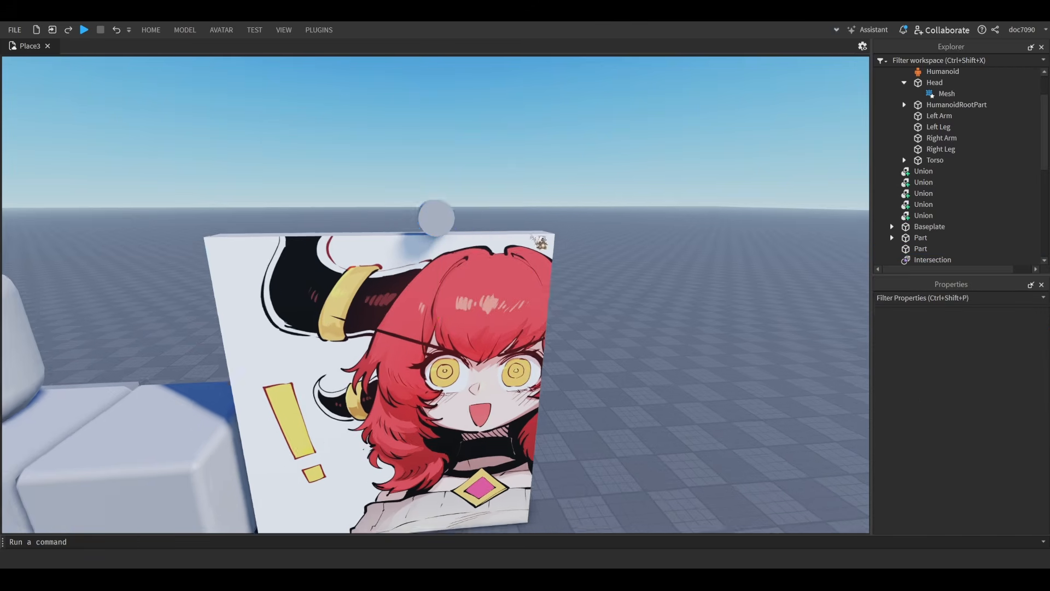
pyautogui.press('q')
pyautogui.moveTo(452, 101); pyautogui.dragTo(458, 298)
pyautogui.press('w')
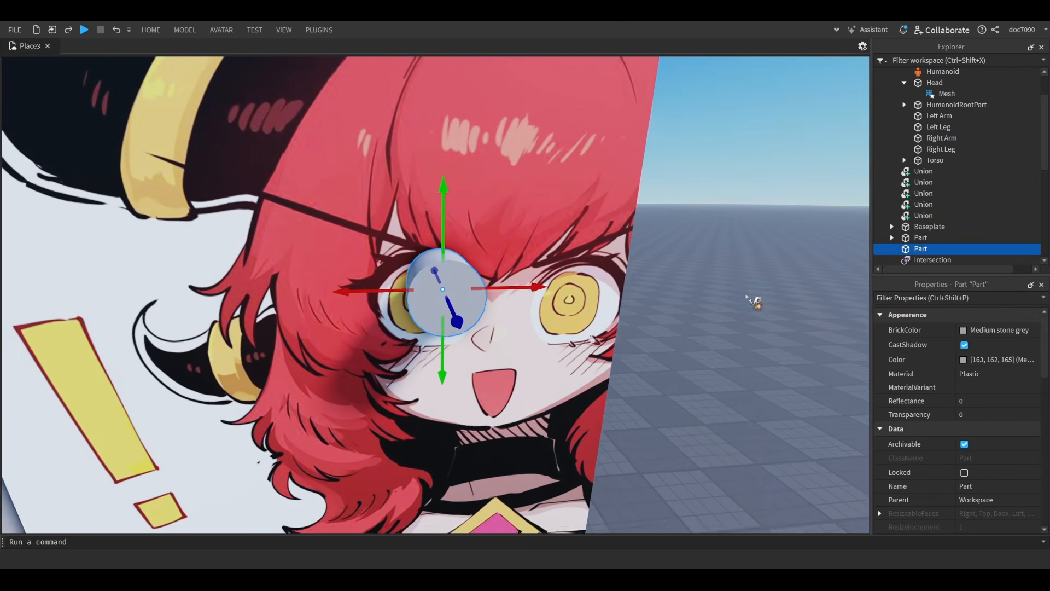
pyautogui.moveTo(709, 278); pyautogui.dragTo(706, 278, button='right')
pyautogui.press('w')
pyautogui.press('q')
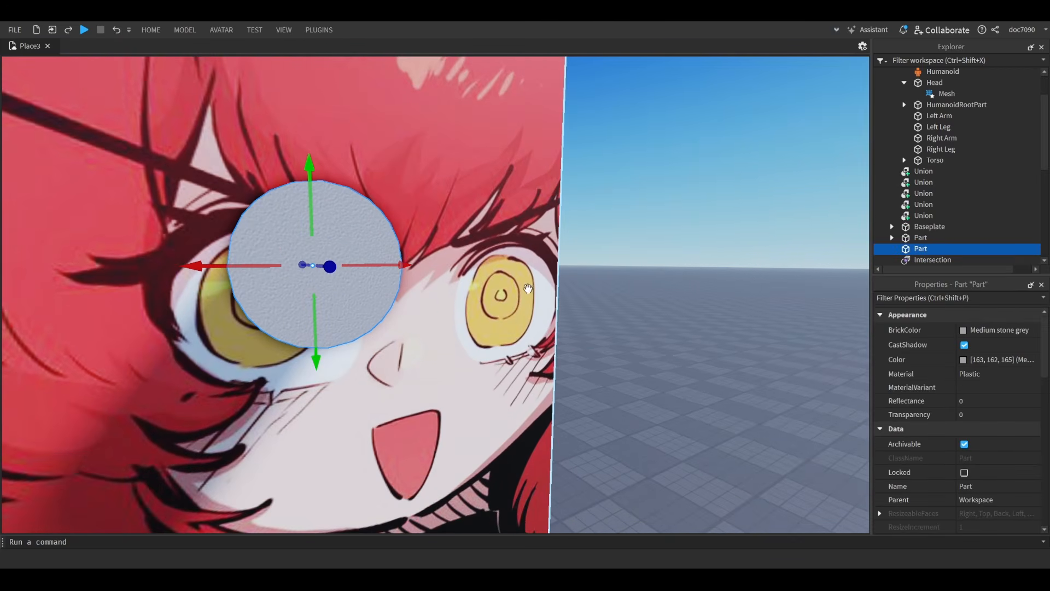
# - Convert the cylinder into a Union
pyautogui.hotkey('ctrl', 'shift', 'g')
pyautogui.moveTo(651, 184); pyautogui.dragTo(618, 196, button='right')
pyautogui.press('d')
# - Scale the cylinder Union down vertically into a thin, flattened oval in front of the reference picture
pyautogui.hotkey('ctrl', '3')
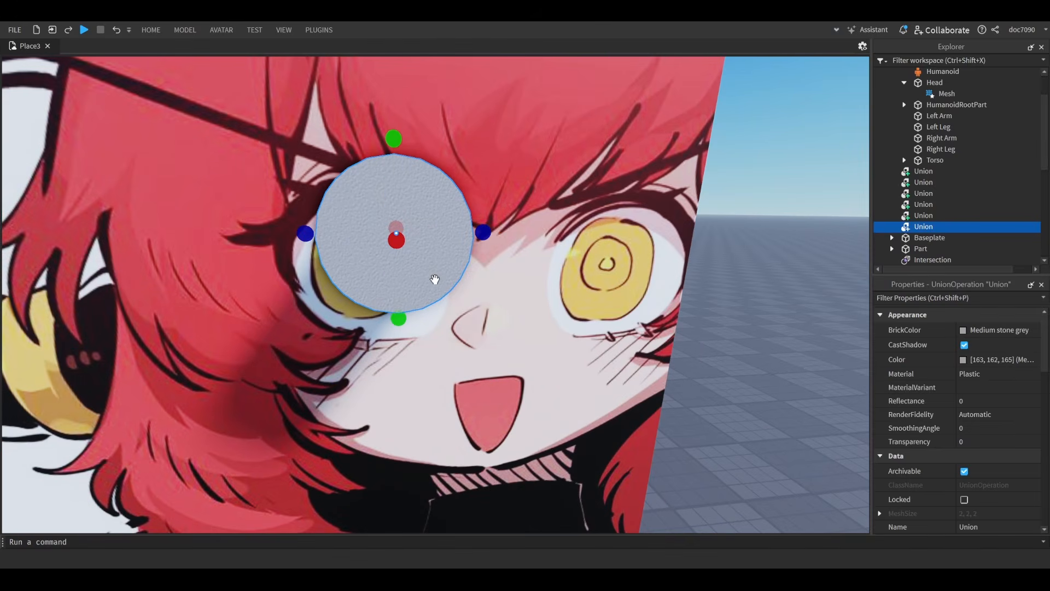
pyautogui.moveTo(399, 316); pyautogui.dragTo(434, 222)
pyautogui.press('w')
pyautogui.press('a')
pyautogui.moveTo(471, 180); pyautogui.dragTo(662, 325, button='right')
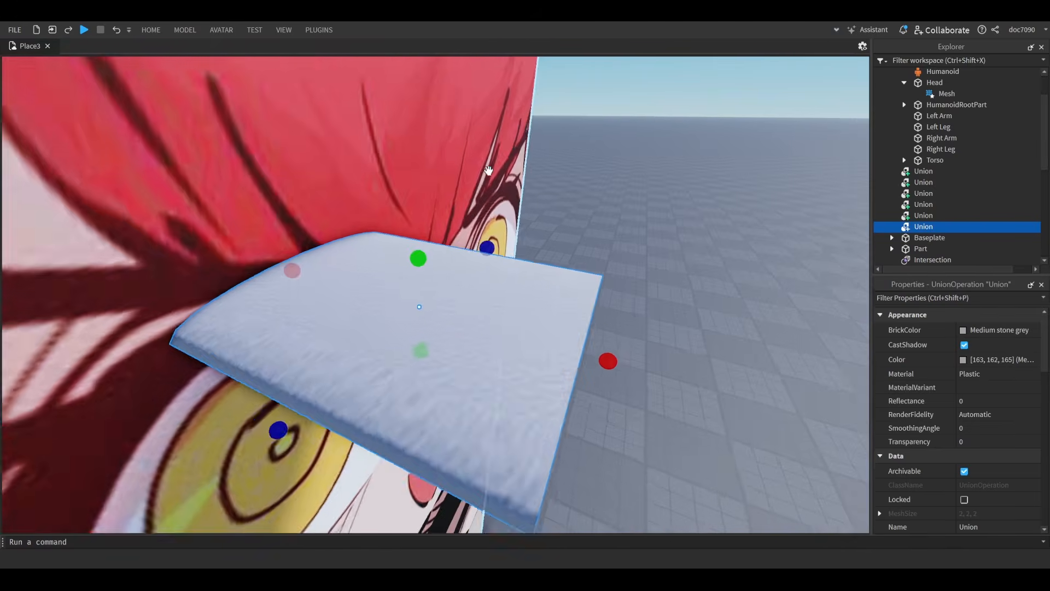
# - Reduce the flattened oval Union's depth and width so it fits above the left-hand eye on the reference picture
pyautogui.press('s')
pyautogui.moveTo(625, 335); pyautogui.dragTo(471, 300)
pyautogui.press('d')
pyautogui.moveTo(471, 299); pyautogui.dragTo(358, 219, button='right')
pyautogui.press('s')
pyautogui.press('w')
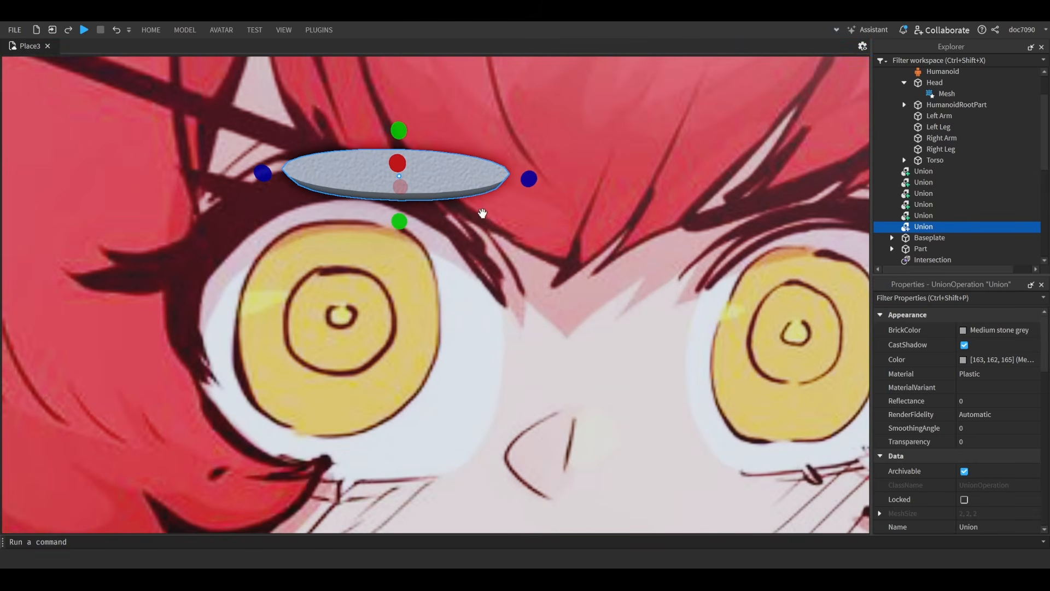
pyautogui.moveTo(527, 177); pyautogui.dragTo(417, 180)
pyautogui.moveTo(416, 180); pyautogui.dragTo(480, 235, button='right')
pyautogui.press('w')
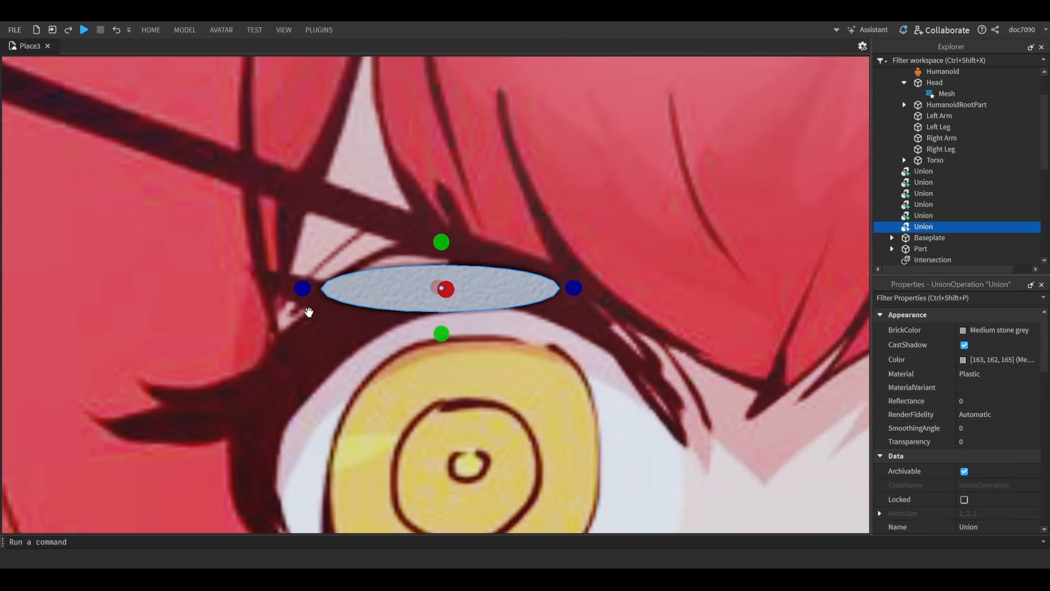
# - Tilt the oval slightly to follow the upper lash line and scale it taller down to the iris
pyautogui.hotkey('ctrl', '4')
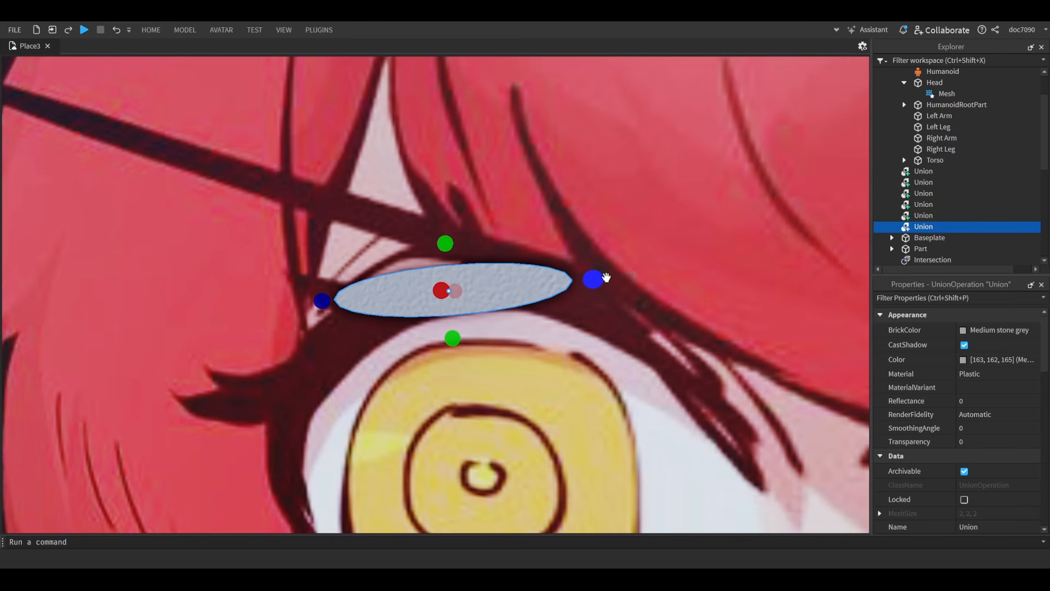
pyautogui.press('s')
pyautogui.press('a')
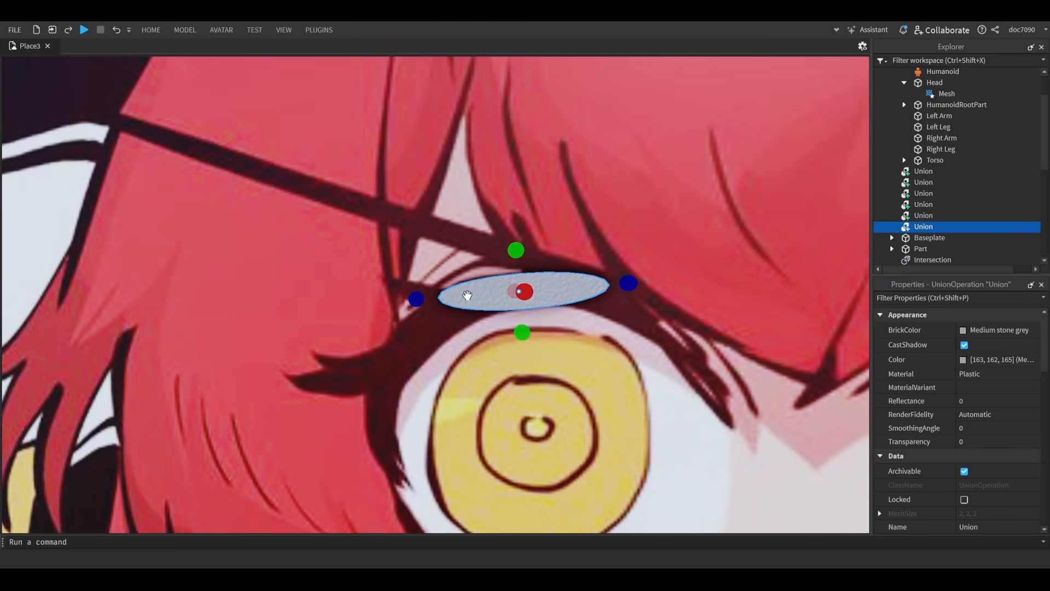
pyautogui.moveTo(577, 247); pyautogui.dragTo(540, 233)
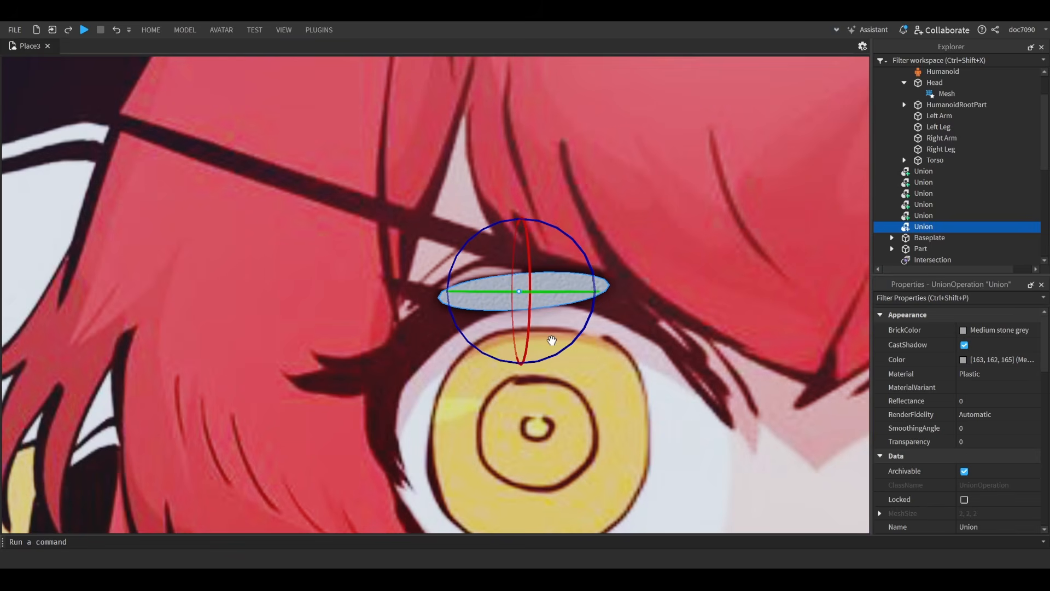
pyautogui.moveTo(523, 354); pyautogui.dragTo(525, 367)
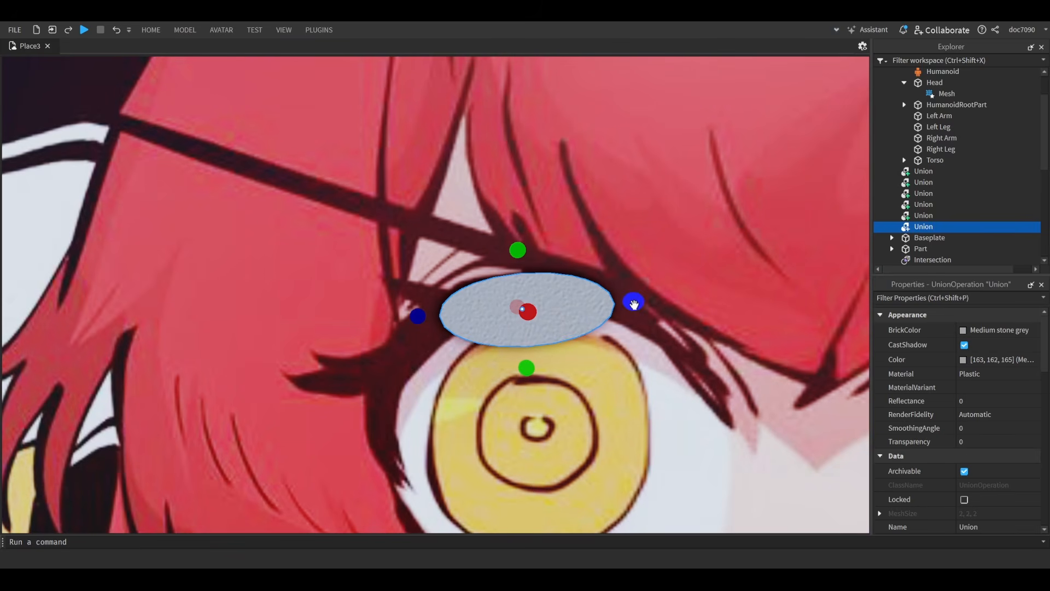
# - Duplicate the oval and move, rotate and scale the copy diagonally along the outer part of the upper lash line
pyautogui.hotkey('ctrl', 'd')
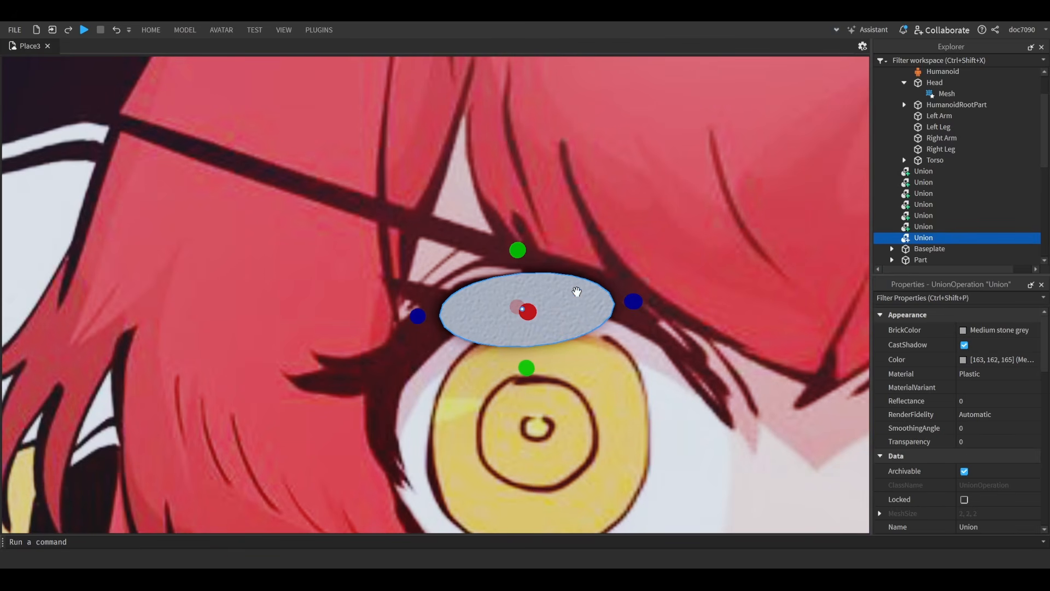
pyautogui.moveTo(594, 310); pyautogui.dragTo(488, 308)
pyautogui.moveTo(416, 260); pyautogui.dragTo(493, 287)
pyautogui.hotkey('ctrl', '4')
pyautogui.hotkey('ctrl', '3')
pyautogui.scroll(2, 487, 300)
pyautogui.moveTo(355, 346); pyautogui.dragTo(359, 349)
pyautogui.moveTo(523, 268); pyautogui.dragTo(538, 247)
pyautogui.moveTo(364, 340); pyautogui.dragTo(373, 349)
pyautogui.press('s')
pyautogui.press('d')
pyautogui.press('q')
pyautogui.press('w')
pyautogui.press('a')
pyautogui.press('e')
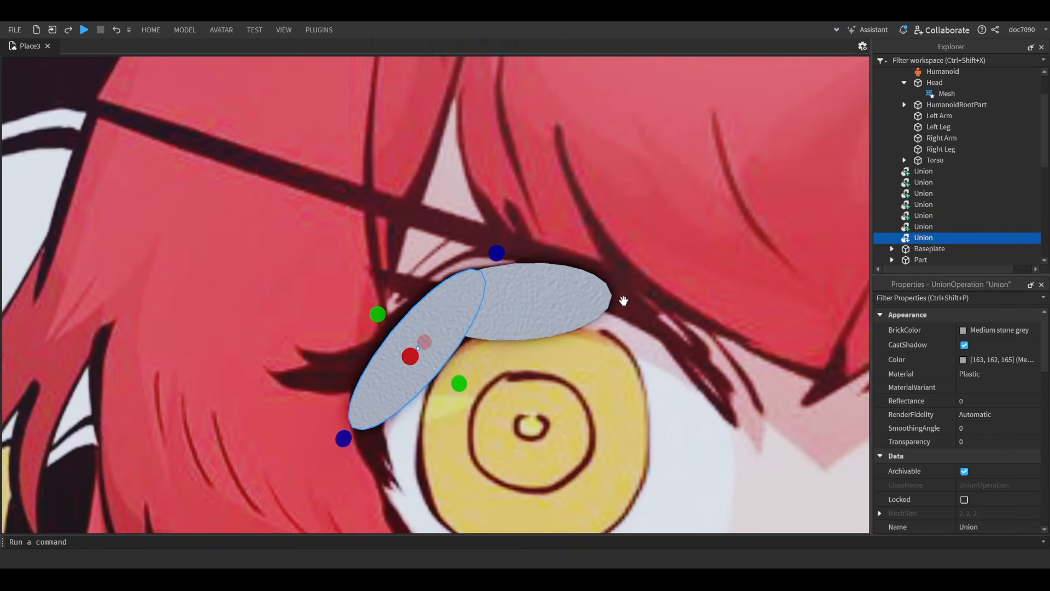
pyautogui.press('w')
pyautogui.press('w')
pyautogui.press('a')
pyautogui.moveTo(447, 316); pyautogui.dragTo(447, 315, button='right')
pyautogui.press('q')
pyautogui.press('d')
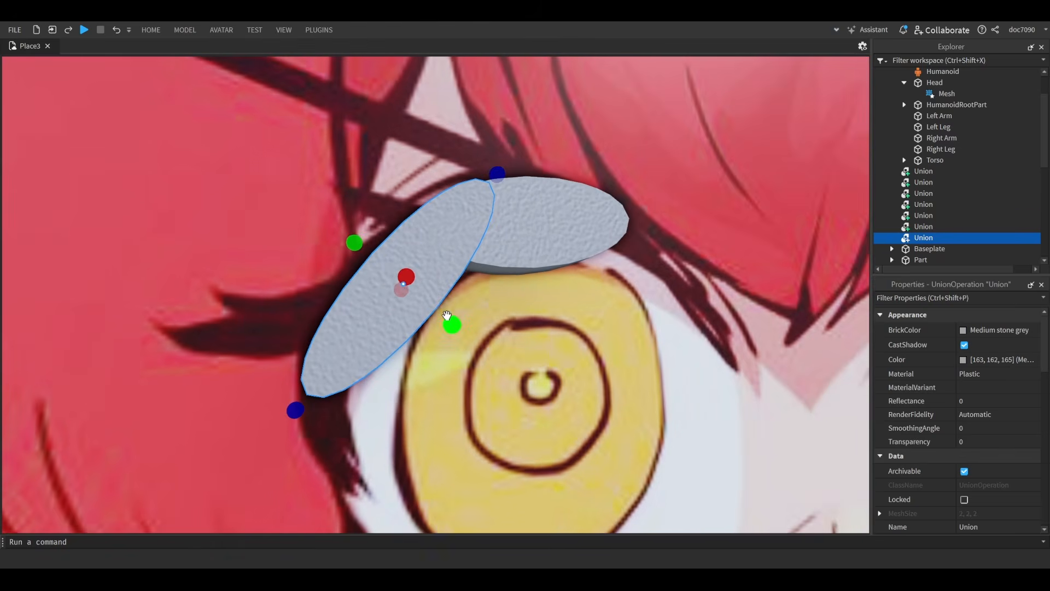
# - Duplicate the diagonal oval and place a shortened, nearly vertical copy below it along the eye's outer edge
pyautogui.hotkey('ctrl', 'd')
pyautogui.moveTo(497, 172); pyautogui.dragTo(371, 310)
pyautogui.press('w')
pyautogui.press('a')
pyautogui.press('q')
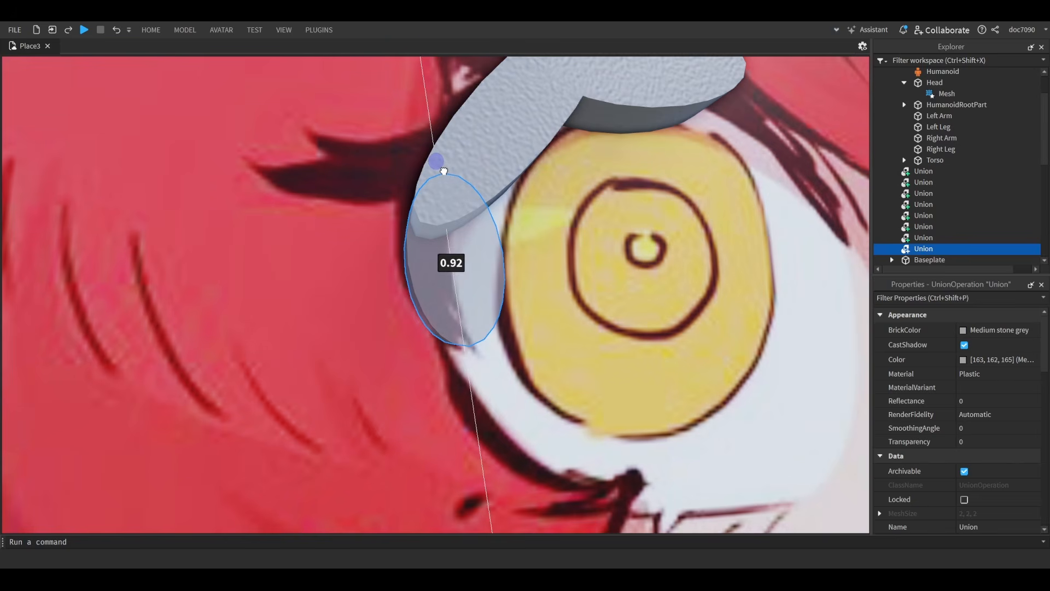
pyautogui.moveTo(443, 172); pyautogui.dragTo(445, 173)
pyautogui.press('w')
pyautogui.press('d')
pyautogui.moveTo(494, 218); pyautogui.dragTo(495, 219, button='right')
pyautogui.press('s')
pyautogui.moveTo(494, 274); pyautogui.dragTo(495, 274)
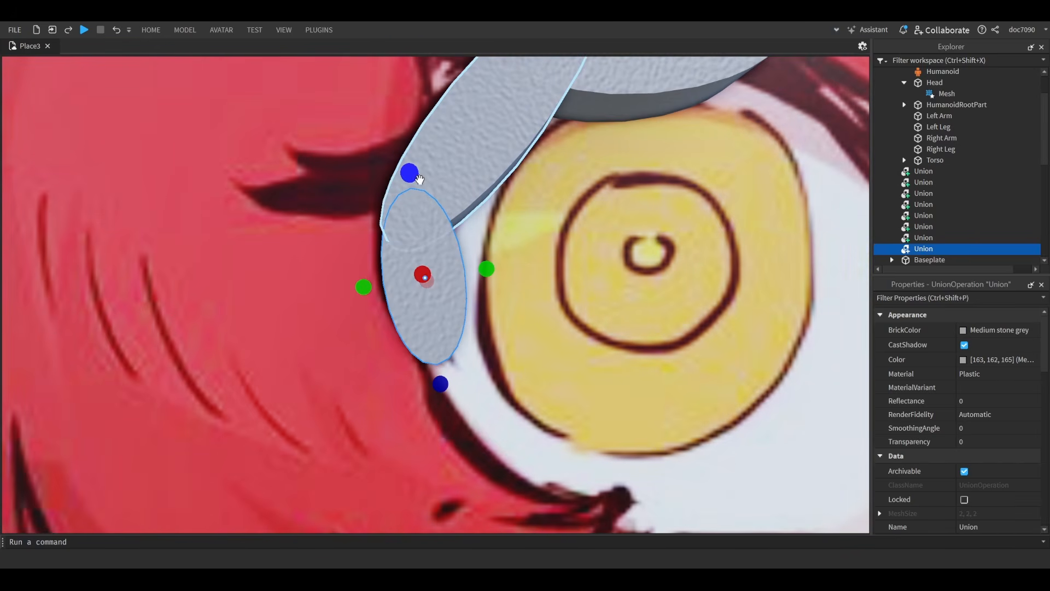
pyautogui.moveTo(419, 166); pyautogui.dragTo(420, 167)
pyautogui.press('s')
pyautogui.press('w')
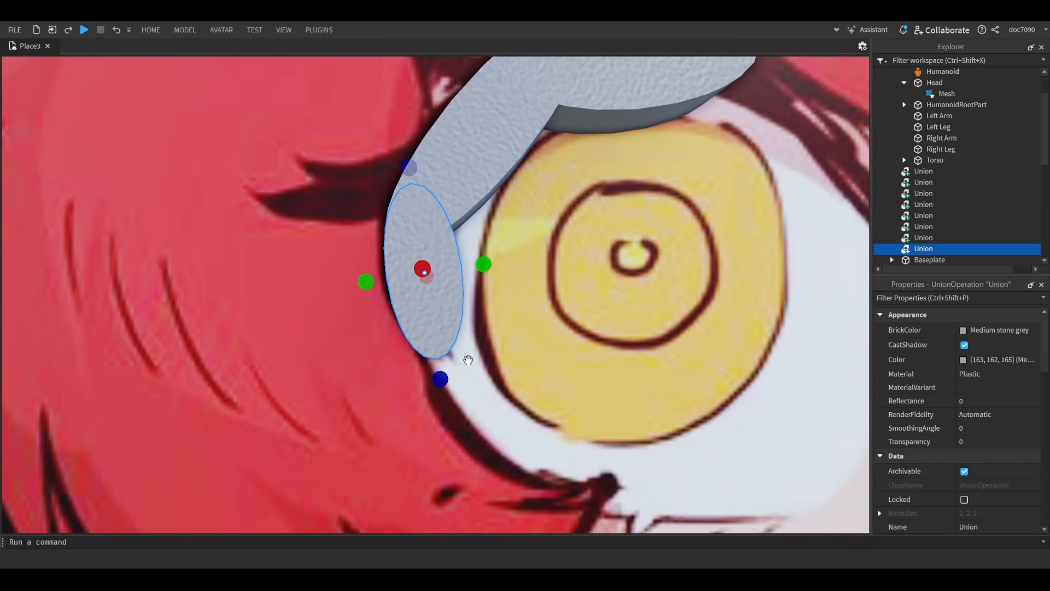
# - Duplicate the top oval, rotate and move the copy along the inner lash line, and shorten its upper end
pyautogui.press('s')
pyautogui.press('w')
pyautogui.press('d')
pyautogui.press('e')
pyautogui.click(438, 232)
pyautogui.hotkey('ctrl', 'd')
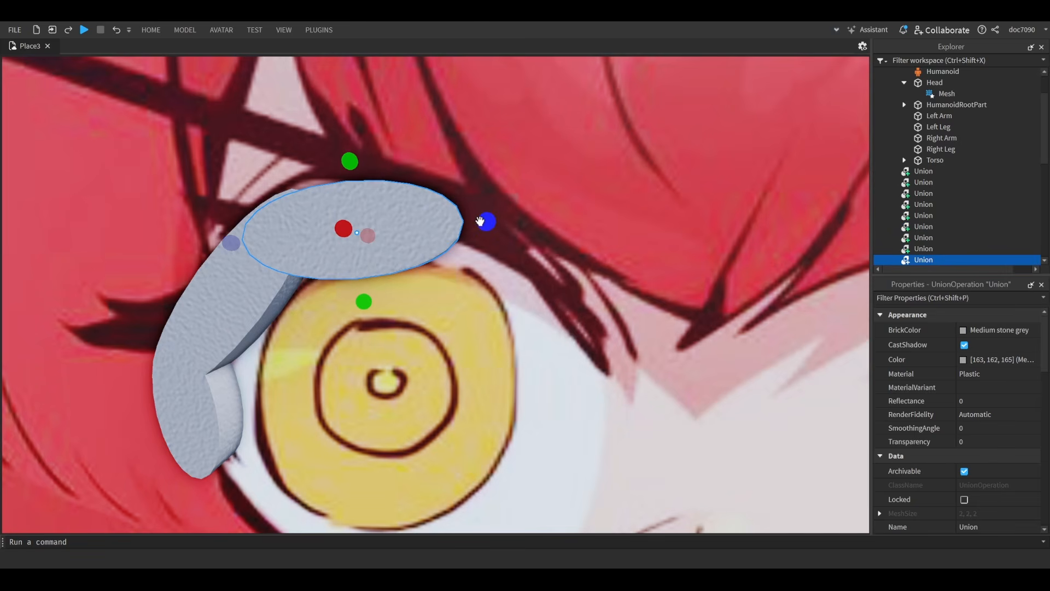
pyautogui.moveTo(472, 255); pyautogui.dragTo(465, 316)
pyautogui.hotkey('ctrl', '2')
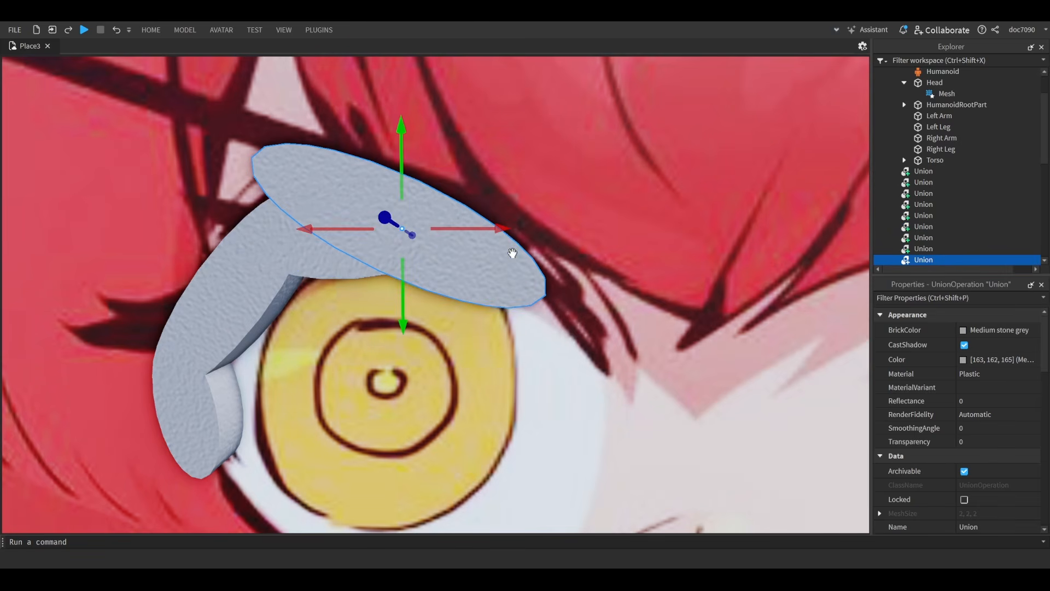
pyautogui.moveTo(497, 233); pyautogui.dragTo(573, 235)
pyautogui.moveTo(489, 156); pyautogui.dragTo(532, 217)
pyautogui.hotkey('ctrl', 'z')
pyautogui.hotkey('ctrl', '4')
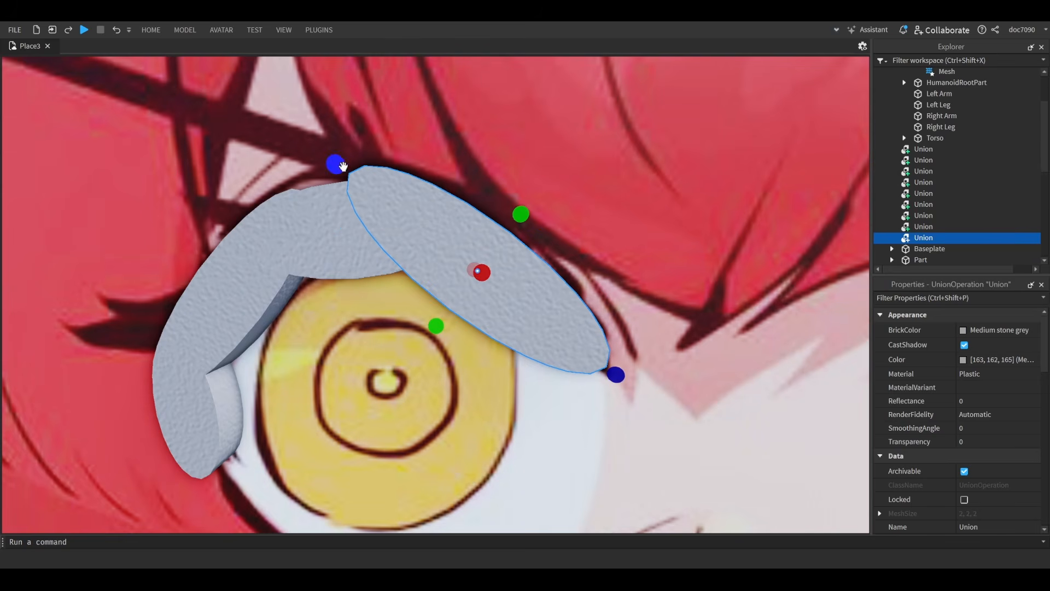
pyautogui.moveTo(343, 166); pyautogui.dragTo(367, 186)
# - Select the middle top oval and extend its upper edge up to the lash line
pyautogui.click(345, 234)
pyautogui.press('w')
pyautogui.press('a')
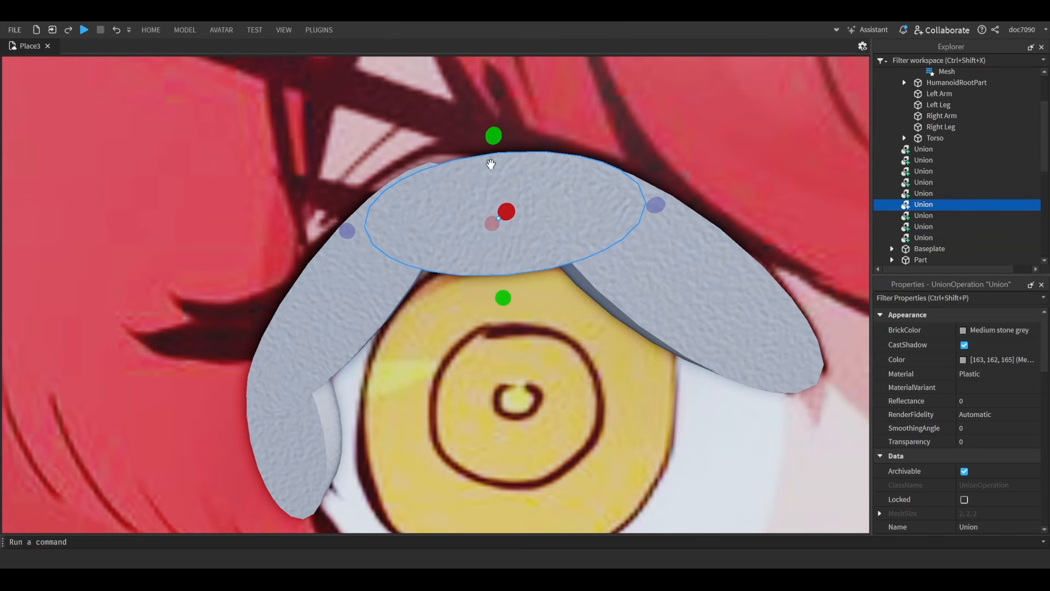
pyautogui.moveTo(503, 293); pyautogui.dragTo(499, 269)
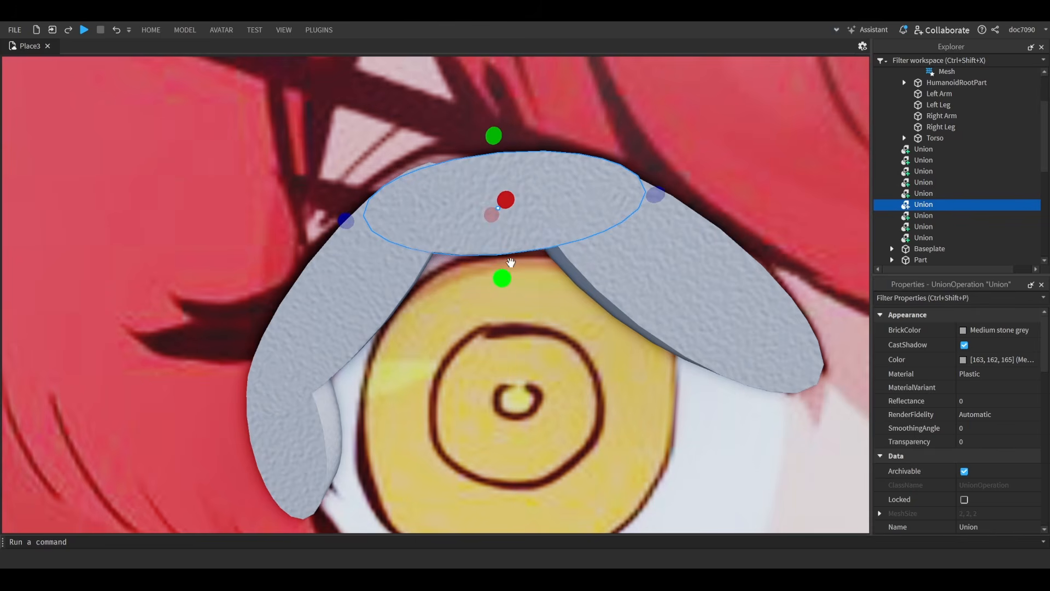
pyautogui.hotkey('ctrl', 'z')
pyautogui.moveTo(497, 129); pyautogui.dragTo(496, 123)
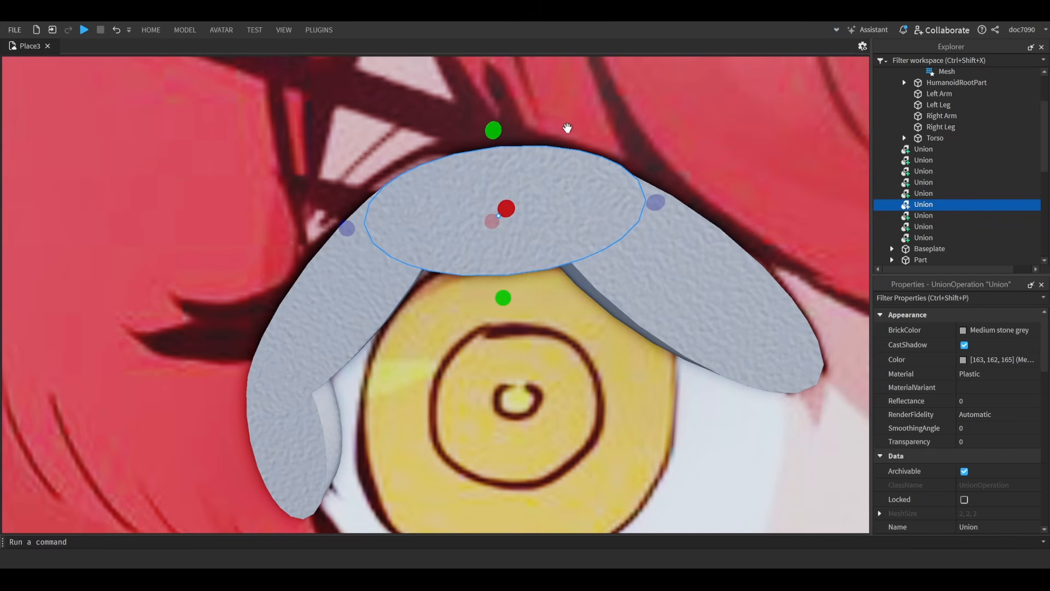
# - Fine-tune the middle oval's rotation, height and width so its outline blends with the neighbouring eyelid ovals
pyautogui.press('d')
pyautogui.moveTo(566, 129); pyautogui.dragTo(471, 171, button='right')
pyautogui.press('w')
pyautogui.press('s')
pyautogui.moveTo(320, 119); pyautogui.dragTo(323, 127)
pyautogui.hotkey('ctrl', '4')
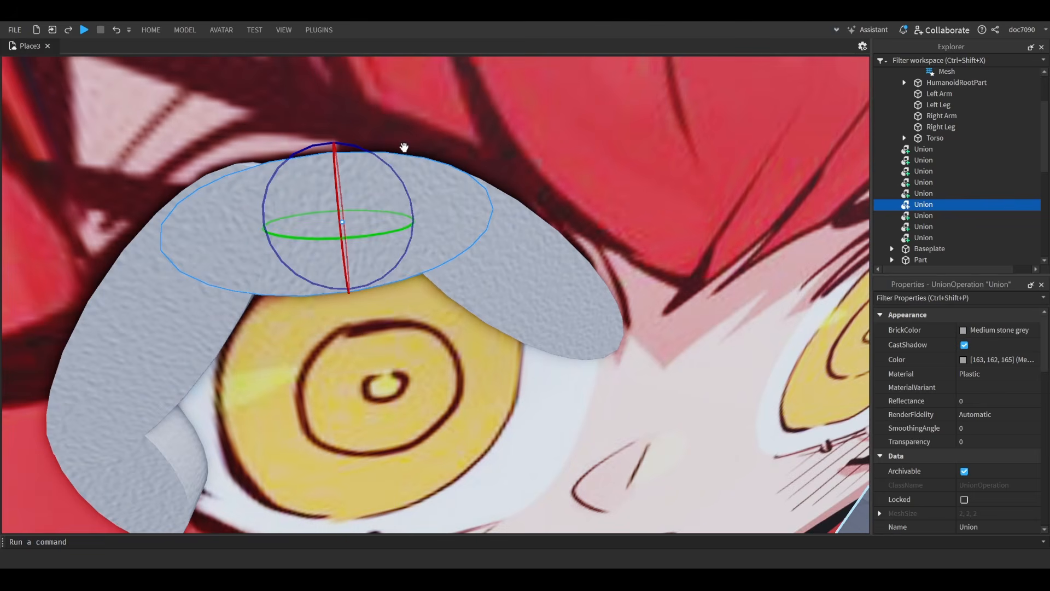
pyautogui.moveTo(381, 157); pyautogui.dragTo(385, 158)
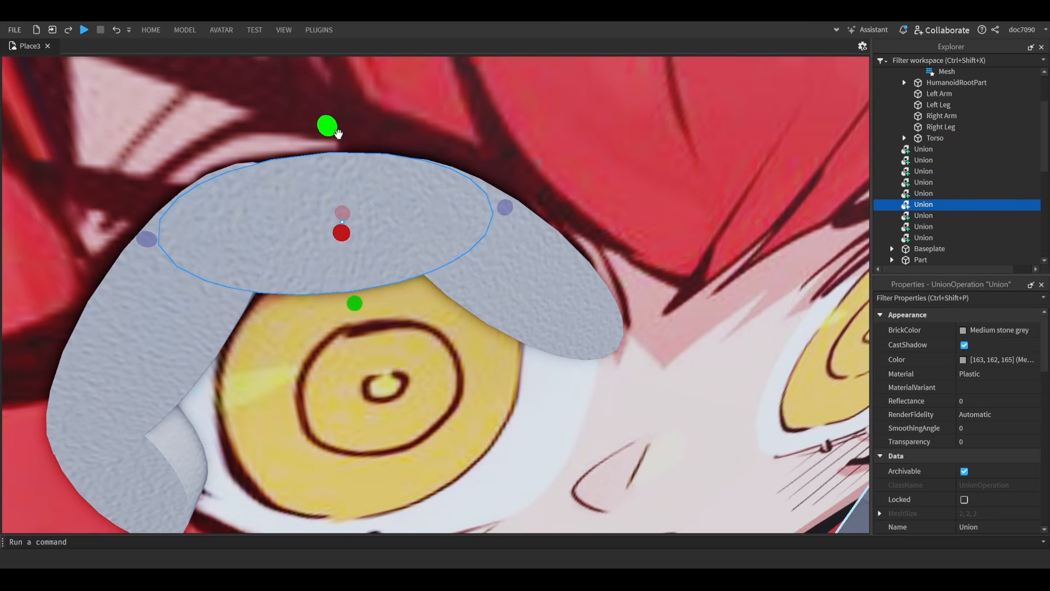
pyautogui.moveTo(338, 134); pyautogui.dragTo(336, 129)
pyautogui.press('a')
pyautogui.moveTo(343, 127); pyautogui.dragTo(350, 127, button='right')
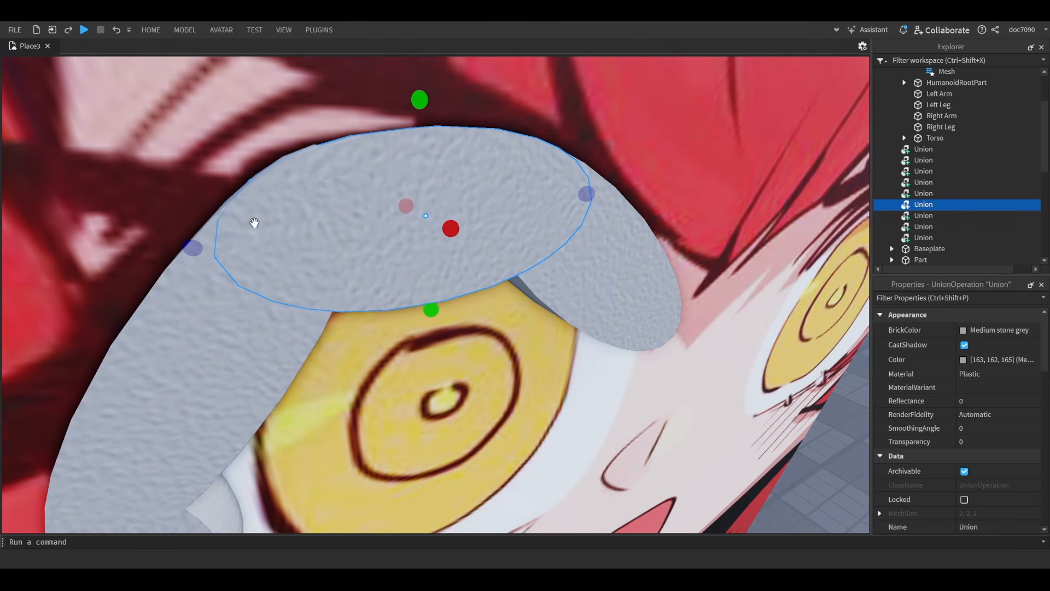
pyautogui.moveTo(193, 249); pyautogui.dragTo(195, 246)
pyautogui.press('s')
pyautogui.press('d')
pyautogui.moveTo(195, 246); pyautogui.dragTo(198, 247, button='right')
pyautogui.press('w')
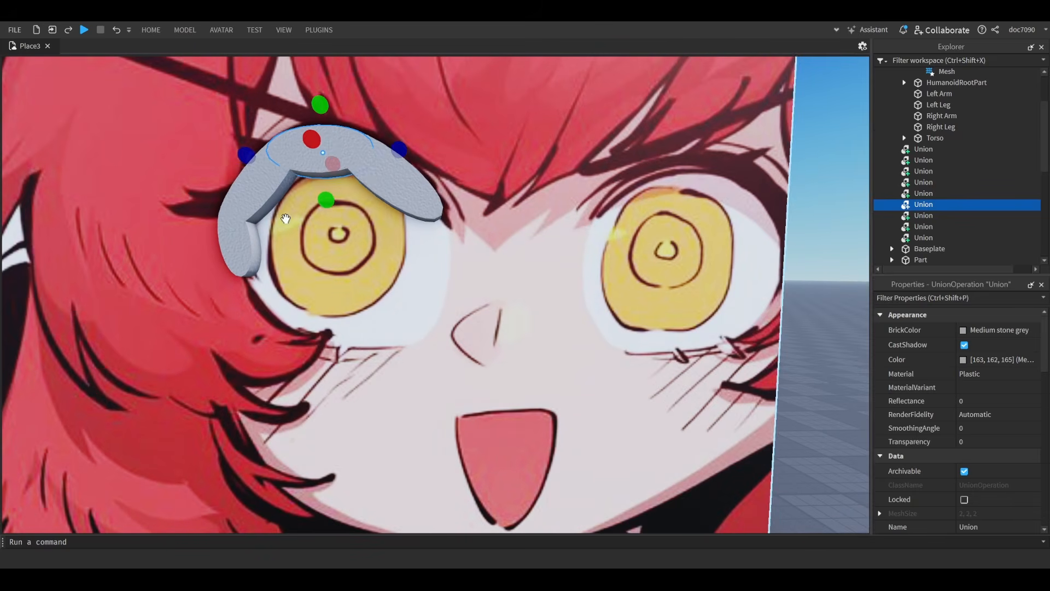
# - Duplicate the middle oval and move the copy about 5.25 studs across to the right-hand eye
pyautogui.hotkey('ctrl', 'd')
pyautogui.hotkey('ctrl', '2')
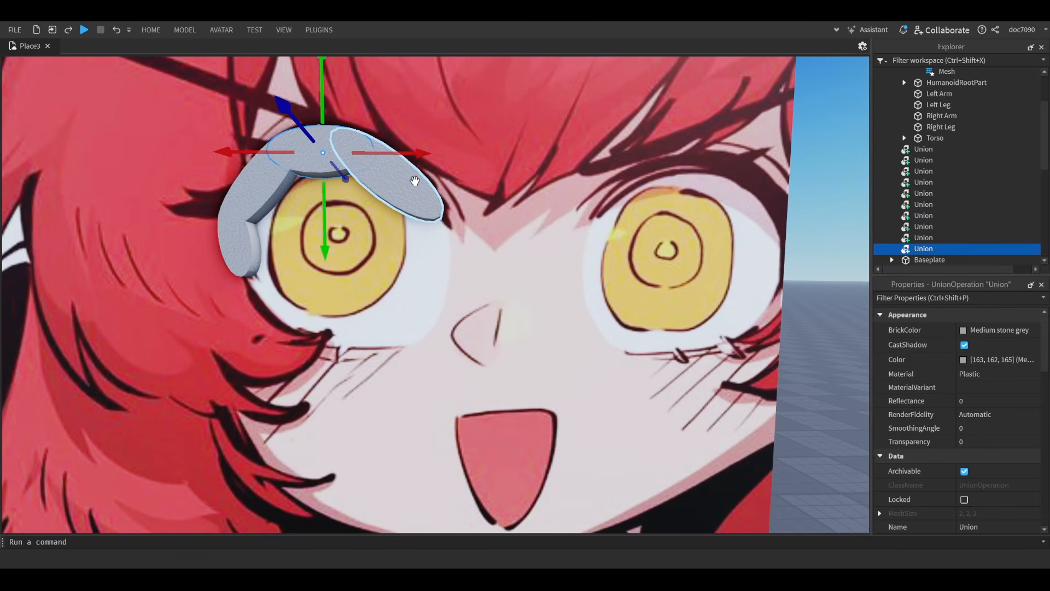
pyautogui.press('d')
pyautogui.moveTo(399, 151); pyautogui.dragTo(535, 167)
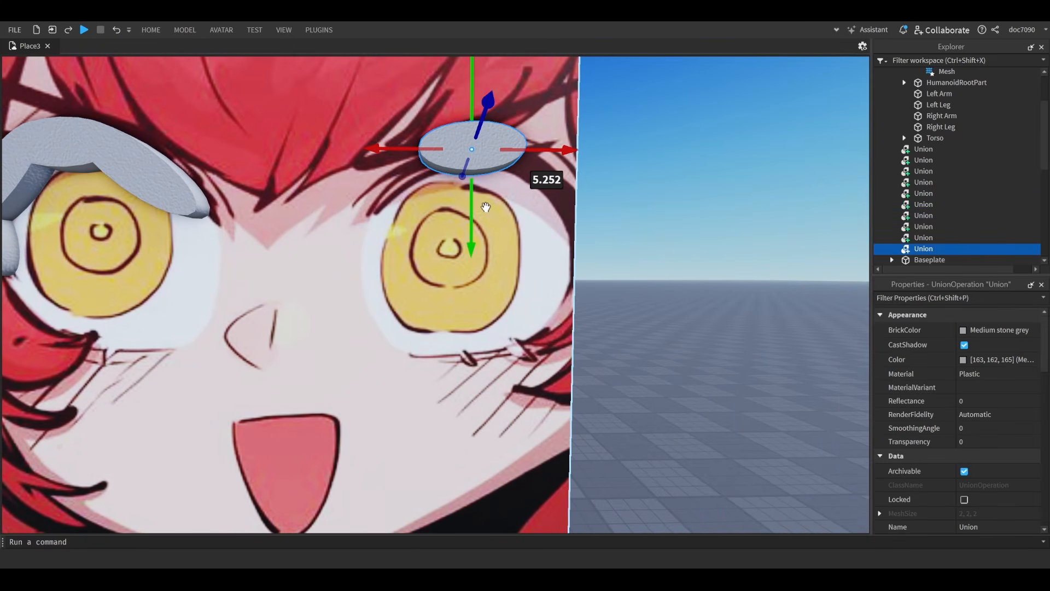
pyautogui.moveTo(472, 198); pyautogui.dragTo(472, 198)
# - Scale the copied oval taller and wider into a large round disc covering the right-hand eye
pyautogui.moveTo(523, 211); pyautogui.dragTo(514, 192, button='right')
pyautogui.press('w')
pyautogui.press('s')
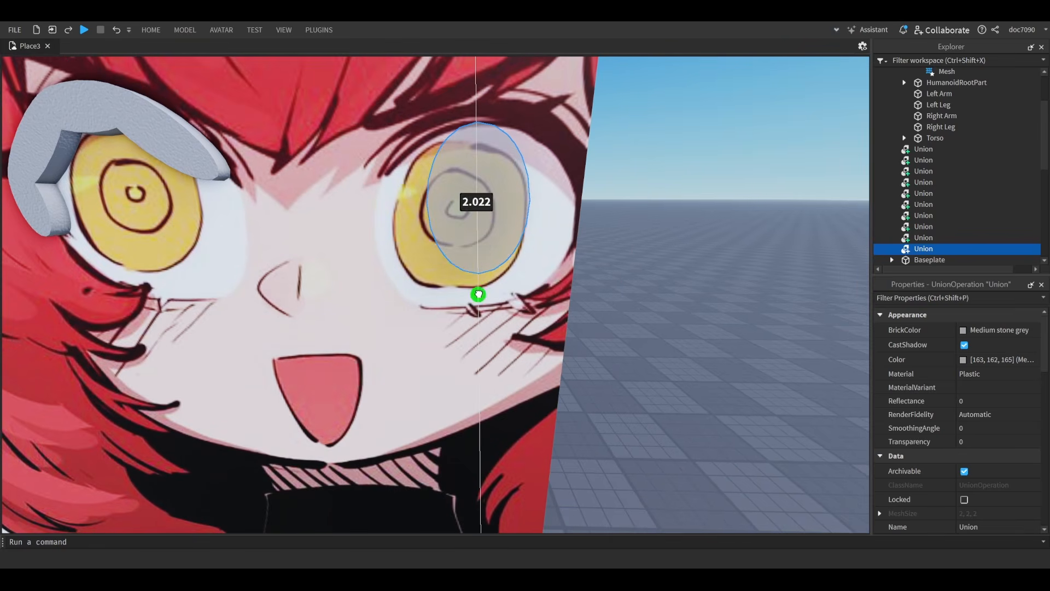
pyautogui.moveTo(484, 323); pyautogui.dragTo(484, 326)
pyautogui.press('d')
pyautogui.moveTo(479, 209); pyautogui.dragTo(538, 237)
pyautogui.press('a')
pyautogui.moveTo(392, 211); pyautogui.dragTo(338, 212)
pyautogui.press('s')
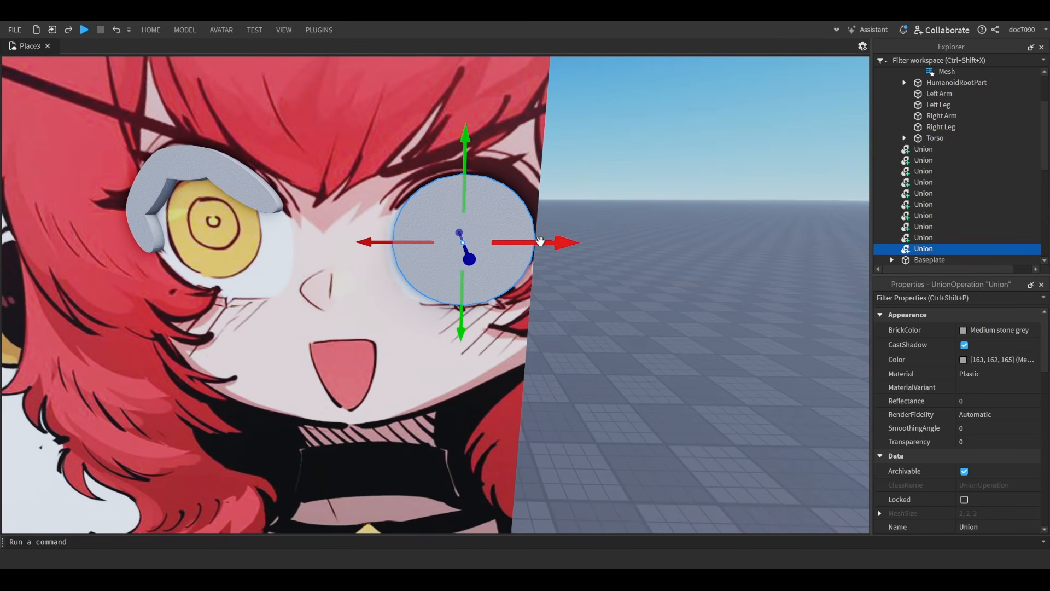
# - Move the disc over the left-hand eye, overlapping the lower edges of the eyelid ovals, and fine-tune its size
pyautogui.moveTo(541, 242); pyautogui.dragTo(575, 245)
pyautogui.press('w')
pyautogui.press('a')
pyautogui.moveTo(481, 226); pyautogui.dragTo(465, 214)
pyautogui.press('d')
pyautogui.moveTo(444, 206); pyautogui.dragTo(443, 207, button='right')
pyautogui.press('a')
pyautogui.press('e')
pyautogui.moveTo(379, 206); pyautogui.dragTo(379, 197)
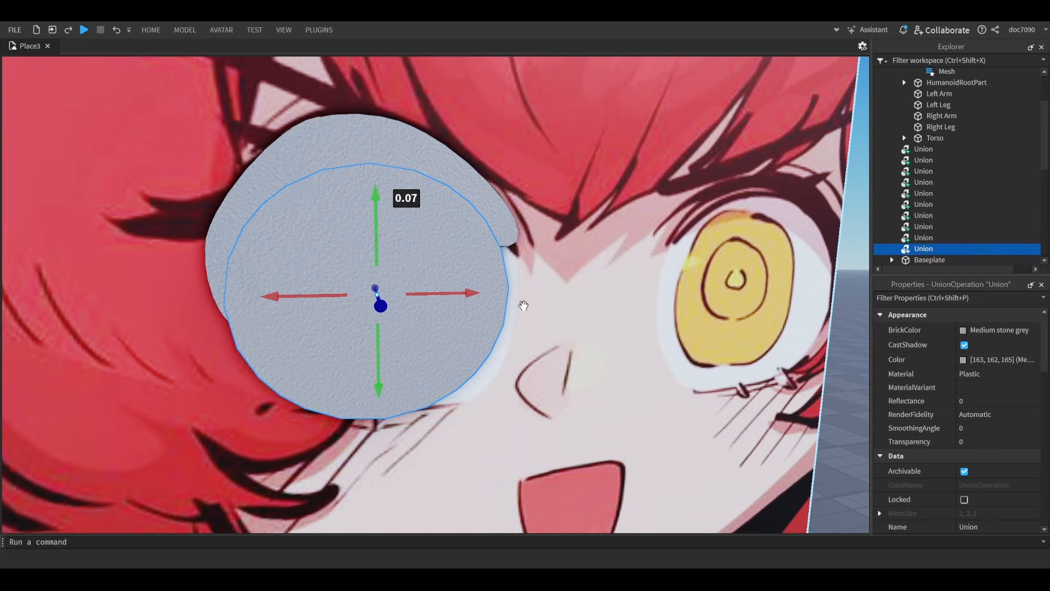
pyautogui.moveTo(531, 293); pyautogui.dragTo(546, 284)
pyautogui.scroll(-6, 564, 247)
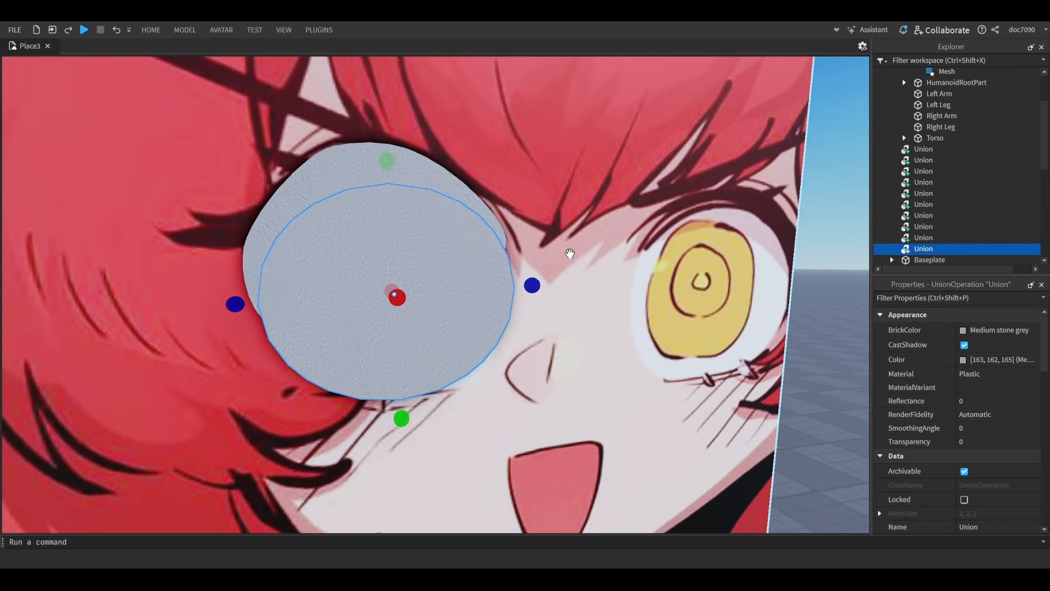
# - Negate the disc and increase its depth so it passes through the eyelid ovals
pyautogui.moveTo(638, 246); pyautogui.dragTo(667, 273, button='right')
pyautogui.scroll(3, 667, 273)
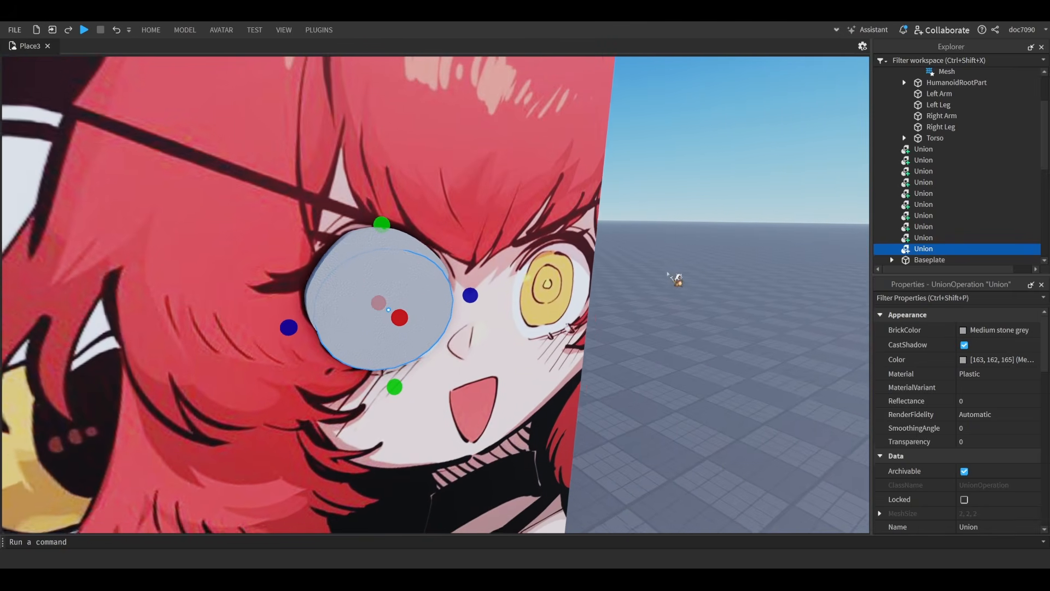
pyautogui.press('a')
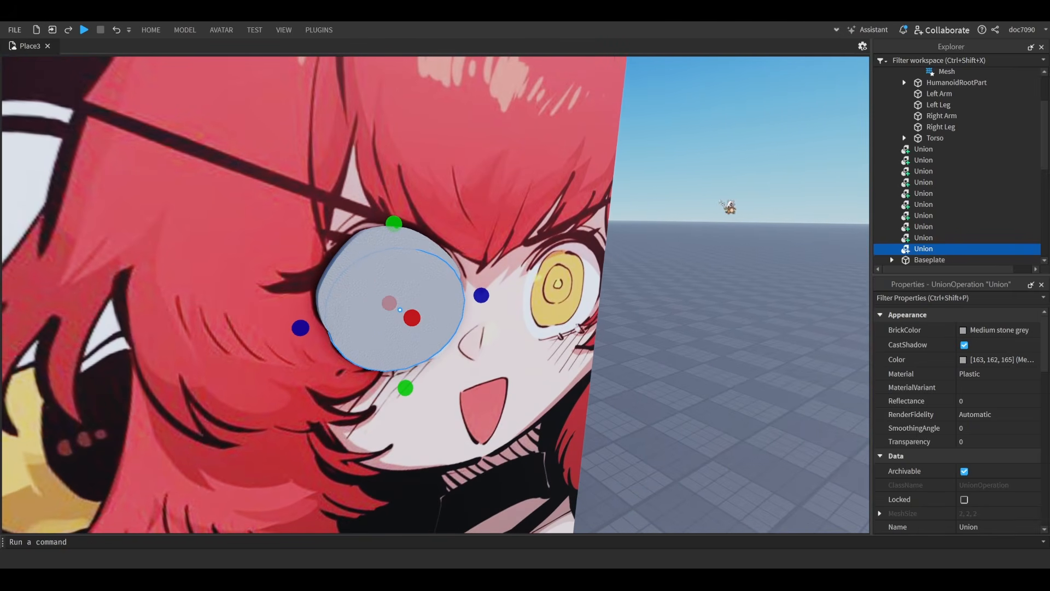
pyautogui.hotkey('ctrl', 'shift', 'n')
pyautogui.moveTo(438, 251); pyautogui.dragTo(453, 289, button='right')
pyautogui.press('w')
pyautogui.press('a')
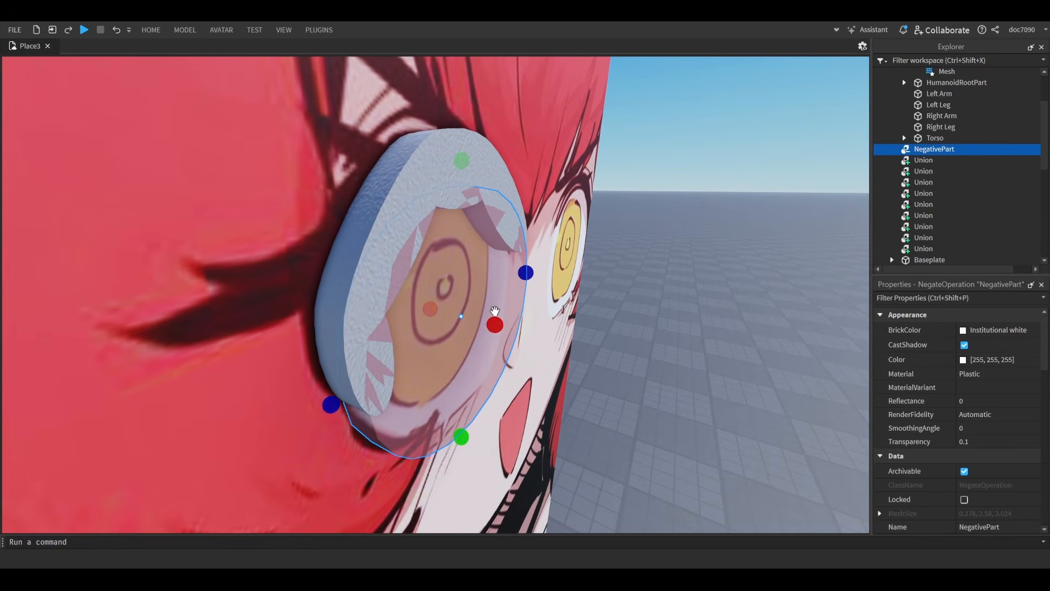
pyautogui.moveTo(497, 324); pyautogui.dragTo(502, 325)
pyautogui.press('d')
pyautogui.moveTo(514, 301); pyautogui.dragTo(525, 274, button='right')
# - Union the negated disc with the four eyelid ovals to cut out a curved upper eyelid
pyautogui.keyDown('shift'); pyautogui.click(505, 171); pyautogui.keyUp('shift')
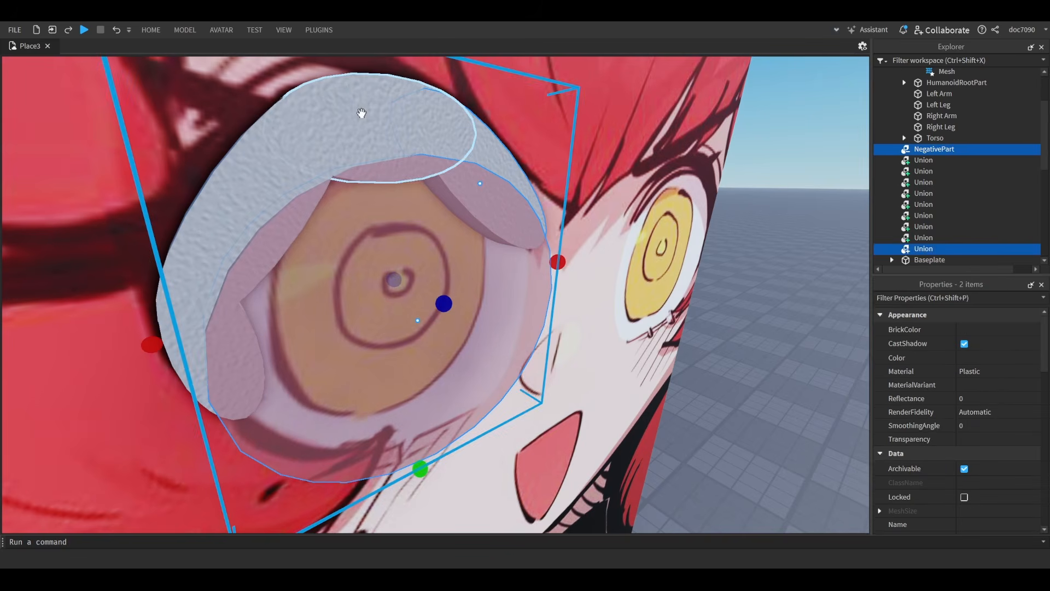
pyautogui.keyDown('shift'); pyautogui.click(336, 145); pyautogui.keyUp('shift')
pyautogui.keyDown('shift'); pyautogui.click(336, 145); pyautogui.keyUp('shift')
pyautogui.keyDown('shift'); pyautogui.click(185, 354); pyautogui.keyUp('shift')
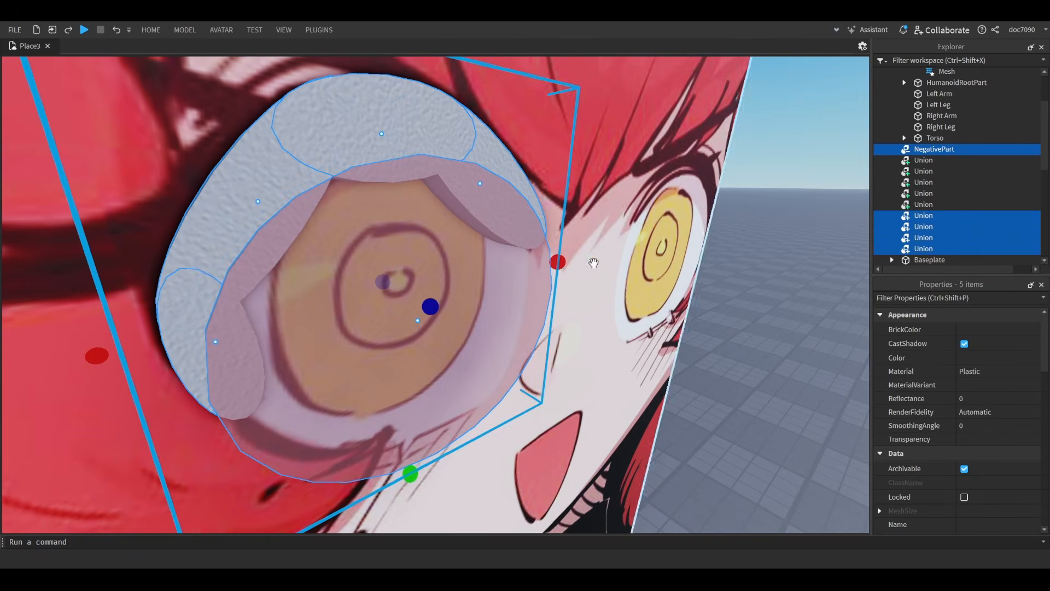
pyautogui.scroll(-3, 722, 217)
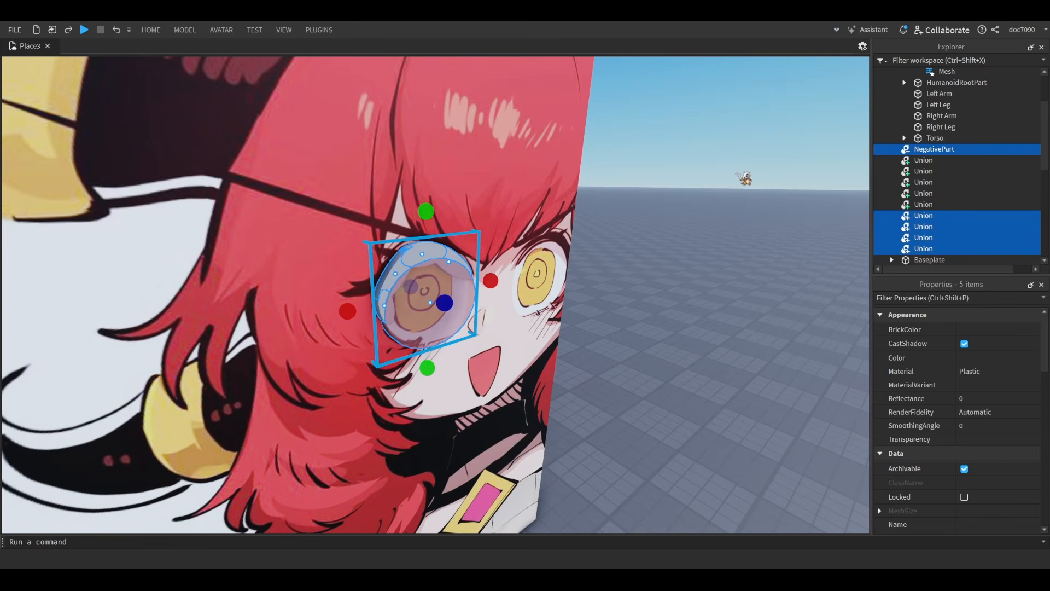
pyautogui.hotkey('ctrl', 'shift', 'g')
pyautogui.click(662, 239)
pyautogui.press('d')
pyautogui.press('w')
pyautogui.moveTo(657, 242); pyautogui.dragTo(657, 242, button='right')
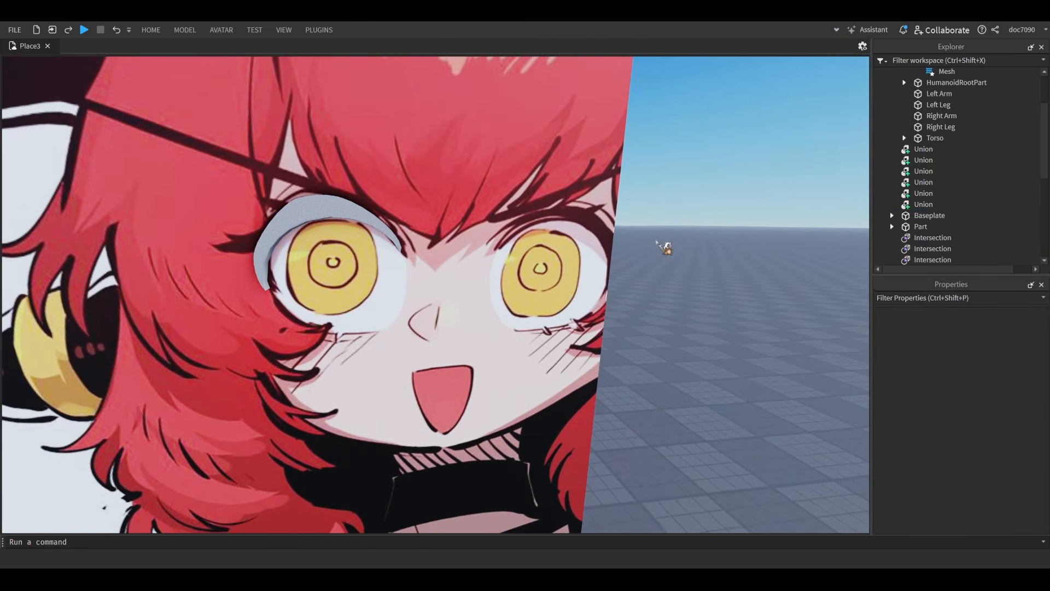
# - Enable the part colour on the curved upper eyelid union and colour it black [0, 0, 0]
pyautogui.press('s')
pyautogui.press('w')
pyautogui.press('a')
pyautogui.click(417, 234)
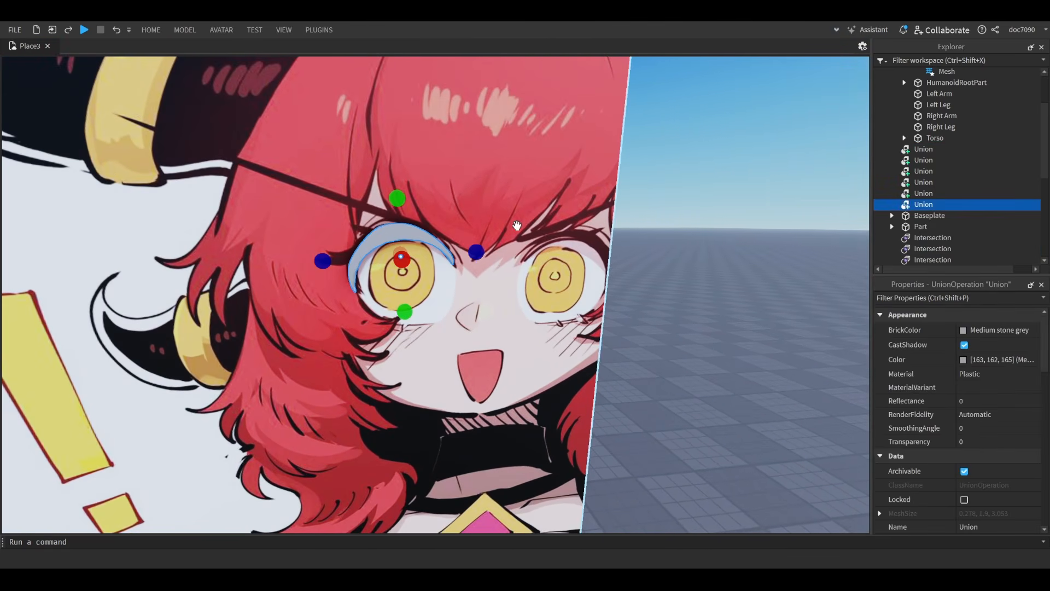
pyautogui.scroll(-2, 517, 225)
pyautogui.scroll(2, 517, 225)
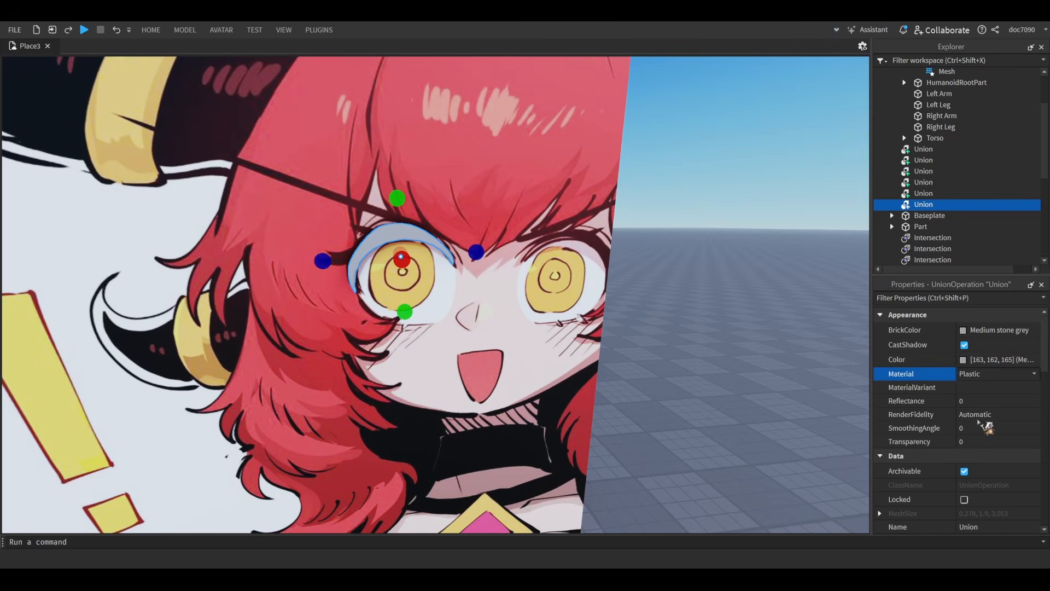
pyautogui.moveTo(801, 338); pyautogui.dragTo(800, 337, button='right')
pyautogui.scroll(-5, 974, 437)
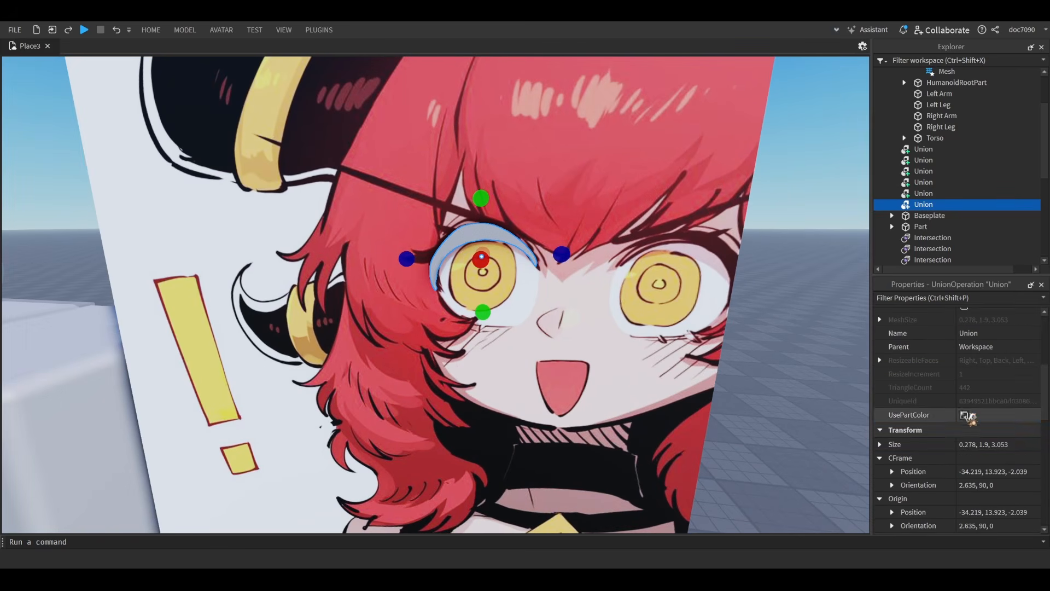
pyautogui.click(964, 414)
pyautogui.scroll(5, 965, 402)
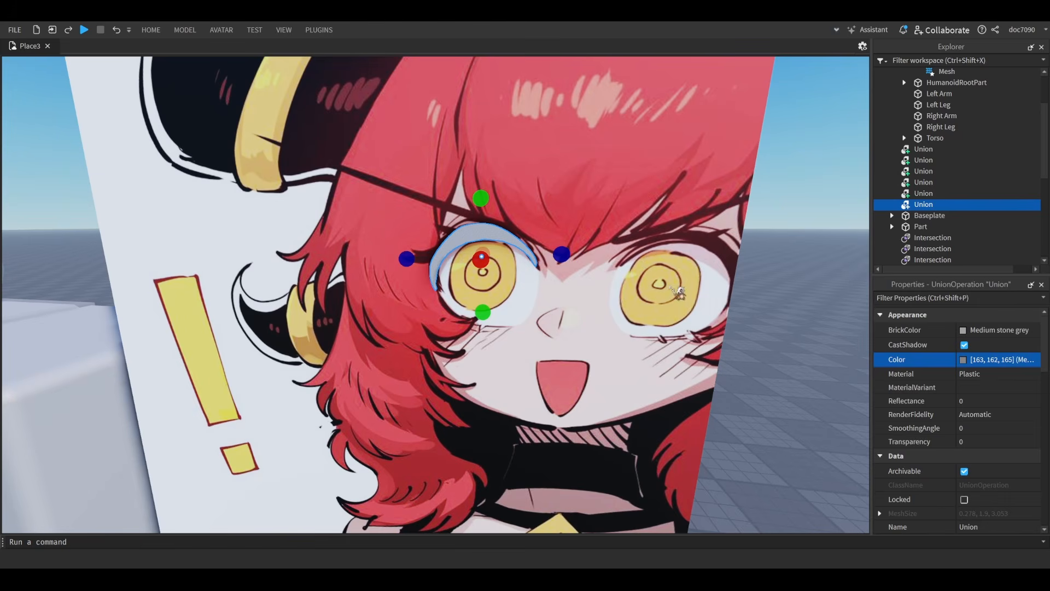
pyautogui.moveTo(591, 261); pyautogui.dragTo(580, 303)
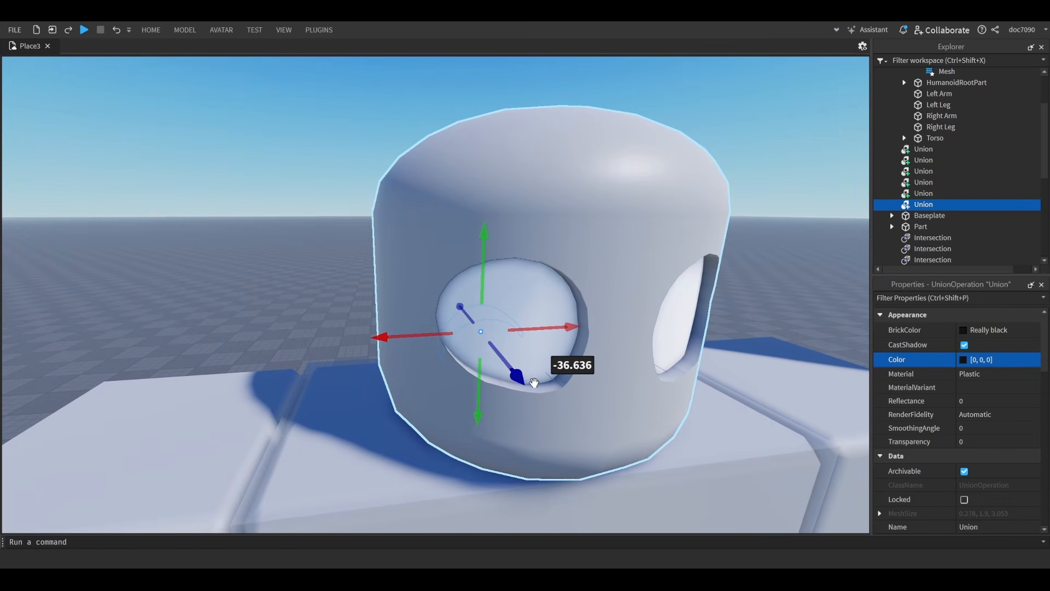
# - Move the black eyelid from the reference picture onto the head, along the upper edge of the left-hand eye socket
pyautogui.moveTo(520, 379); pyautogui.dragTo(561, 444)
pyautogui.moveTo(523, 309); pyautogui.dragTo(537, 216)
pyautogui.moveTo(536, 216); pyautogui.dragTo(351, 333, button='right')
pyautogui.moveTo(513, 385); pyautogui.dragTo(536, 356)
pyautogui.moveTo(536, 356); pyautogui.dragTo(429, 394, button='right')
# - Scale the eyelid much deeper and slightly wider so it extends into the head above the left-hand eye
pyautogui.hotkey('ctrl', '4')
pyautogui.press('a')
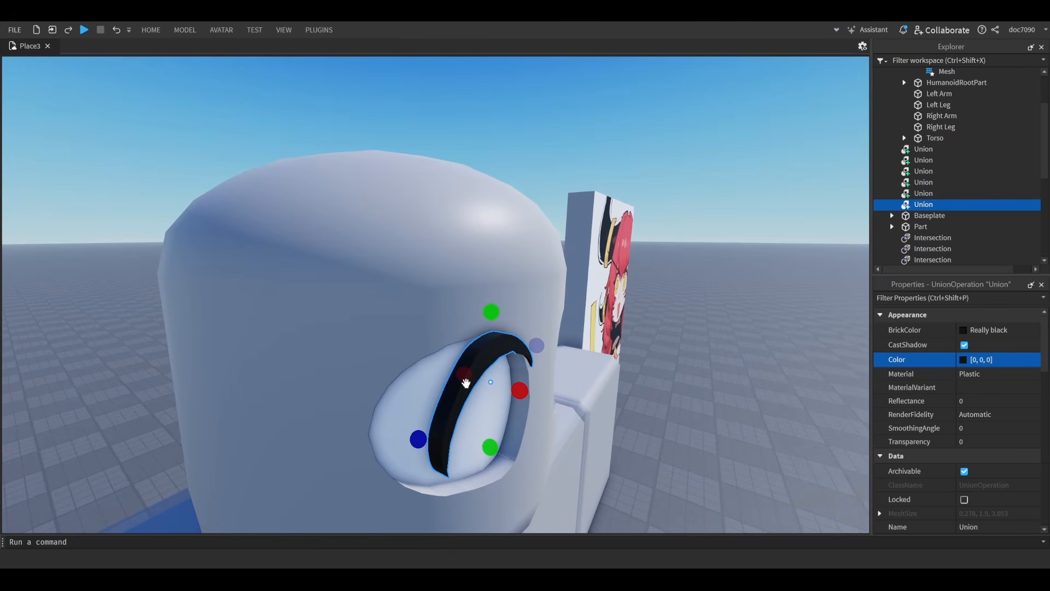
pyautogui.moveTo(466, 381); pyautogui.dragTo(406, 366)
pyautogui.hotkey('ctrl', 'z')
pyautogui.press('d')
pyautogui.moveTo(405, 366); pyautogui.dragTo(406, 366, button='right')
pyautogui.moveTo(496, 290); pyautogui.dragTo(492, 293)
pyautogui.hotkey('ctrl', 'z')
pyautogui.press('a')
pyautogui.moveTo(493, 294); pyautogui.dragTo(499, 297, button='right')
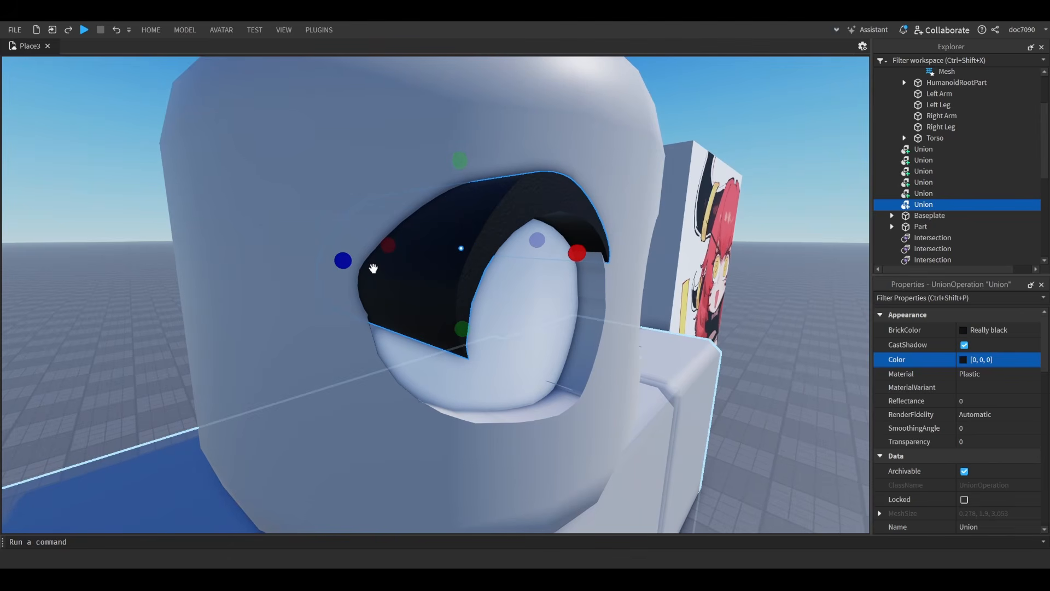
pyautogui.moveTo(343, 259); pyautogui.dragTo(340, 258)
pyautogui.press('d')
pyautogui.moveTo(341, 258); pyautogui.dragTo(340, 258, button='right')
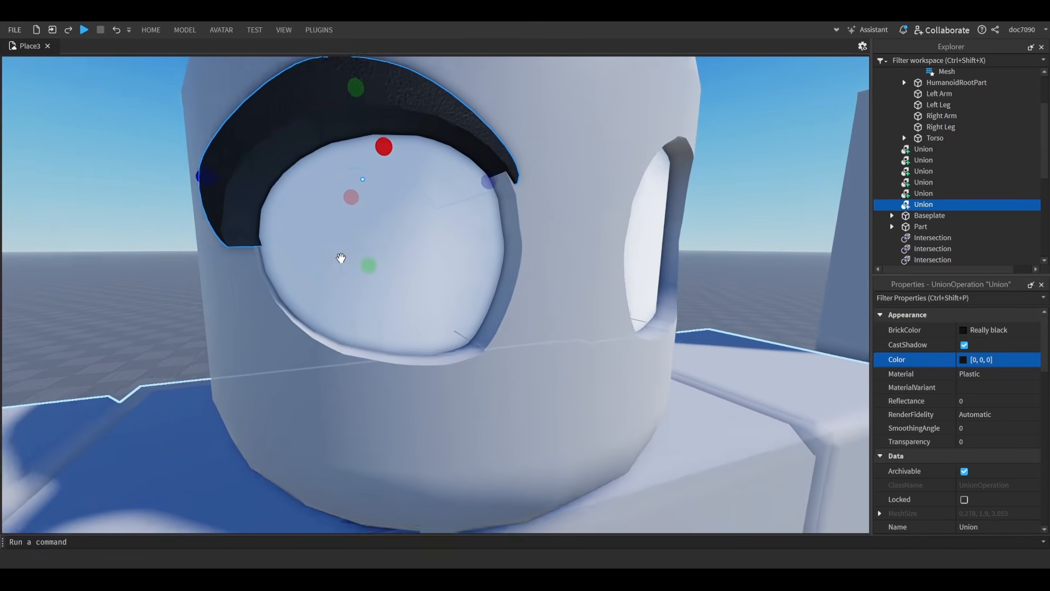
pyautogui.press('s')
pyautogui.moveTo(422, 268); pyautogui.dragTo(421, 269, button='right')
pyautogui.press('s')
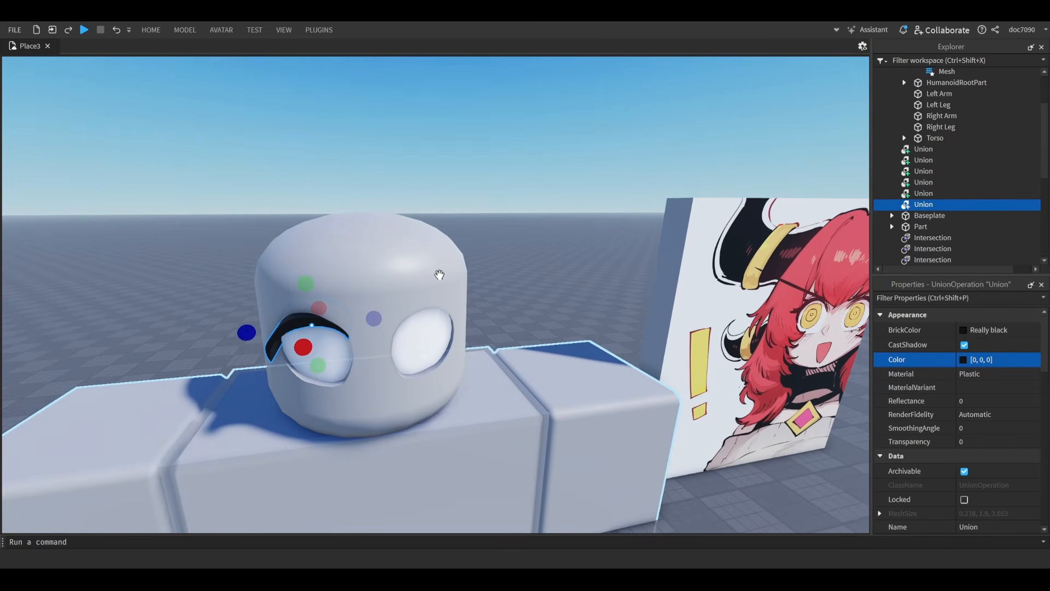
# - Duplicate the head union, separate the copy, and delete its negative eye-socket part
pyautogui.click(410, 276)
pyautogui.press('w')
pyautogui.press('s')
pyautogui.press('a')
pyautogui.hotkey('ctrl', 'd')
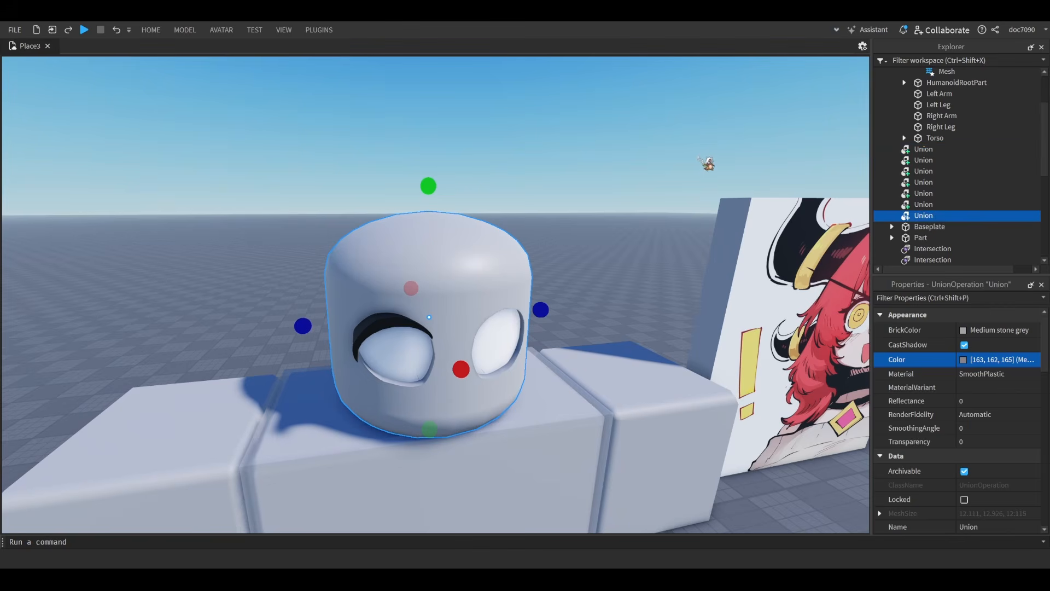
pyautogui.hotkey('ctrl', 'shift', 'n')
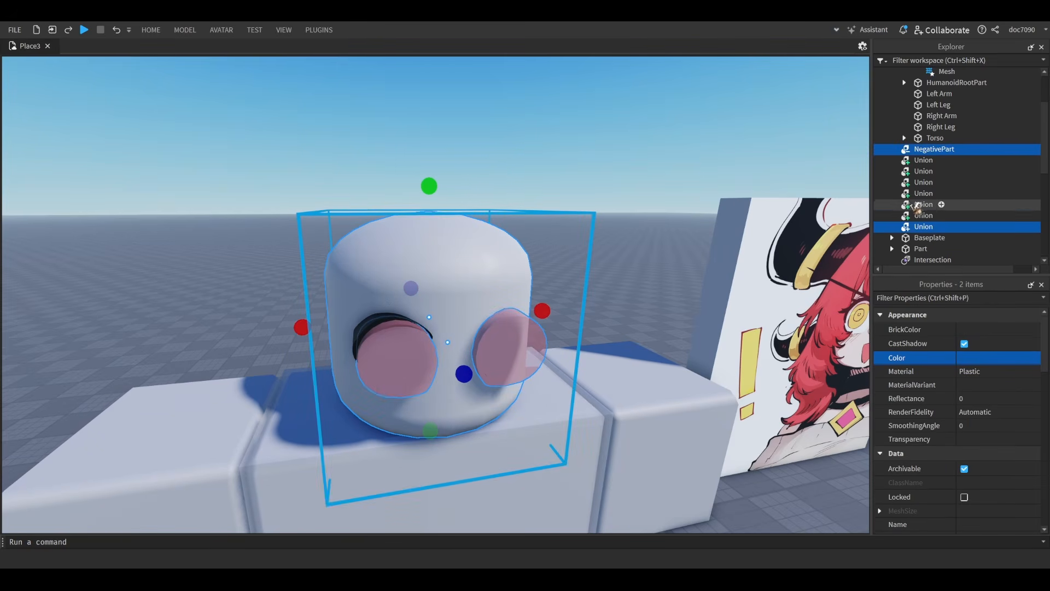
pyautogui.click(932, 150)
pyautogui.press('Delete')
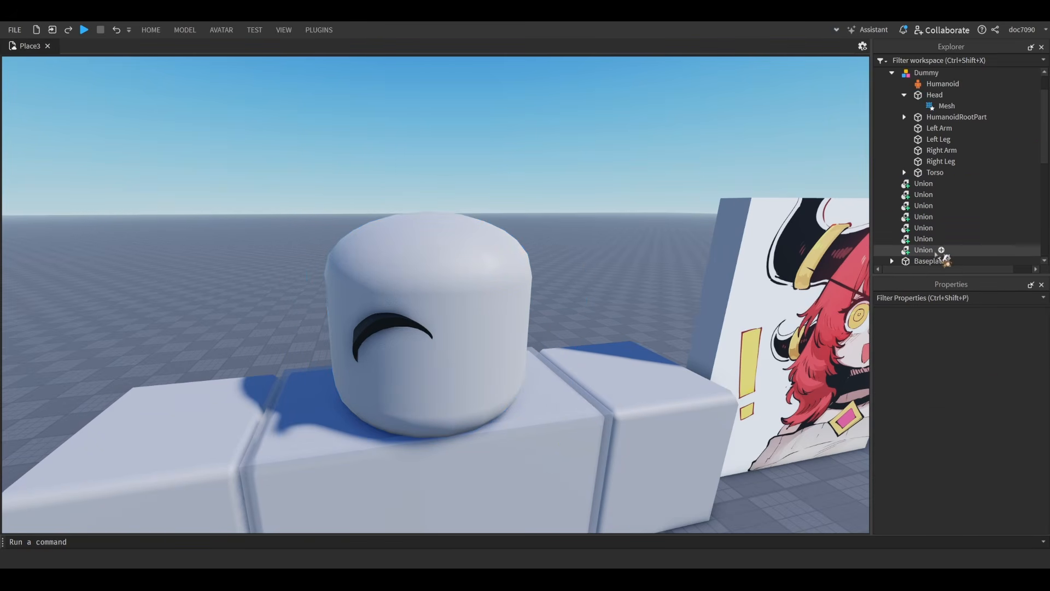
# - Separate the copied solid head again and delete the extra unions, keeping only its cylindrical middle part
pyautogui.click(938, 251)
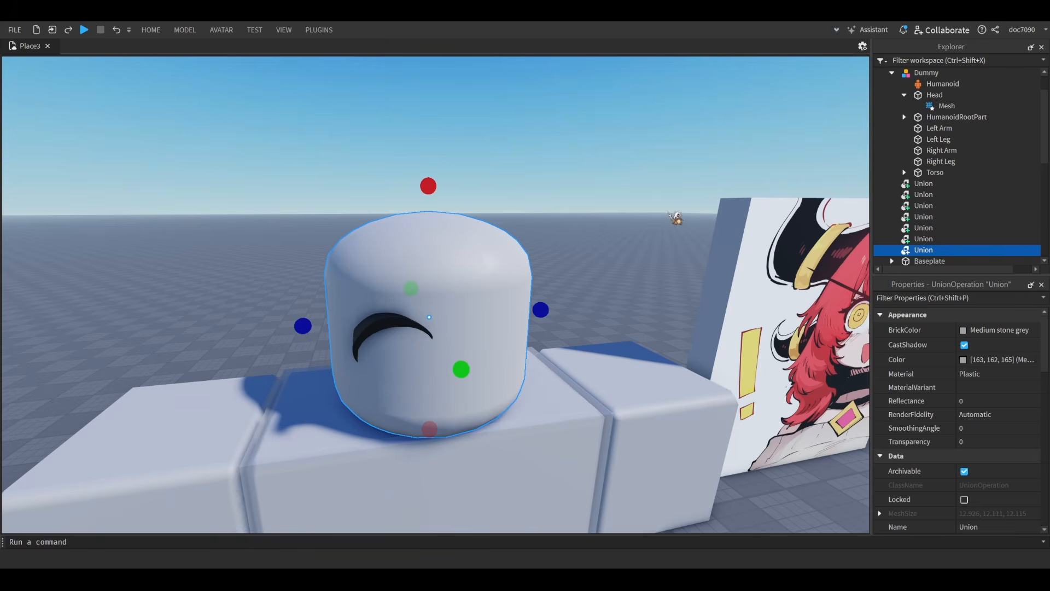
pyautogui.hotkey('ctrl', 'shift', 'u')
pyautogui.scroll(-2, 922, 209)
pyautogui.click(924, 197)
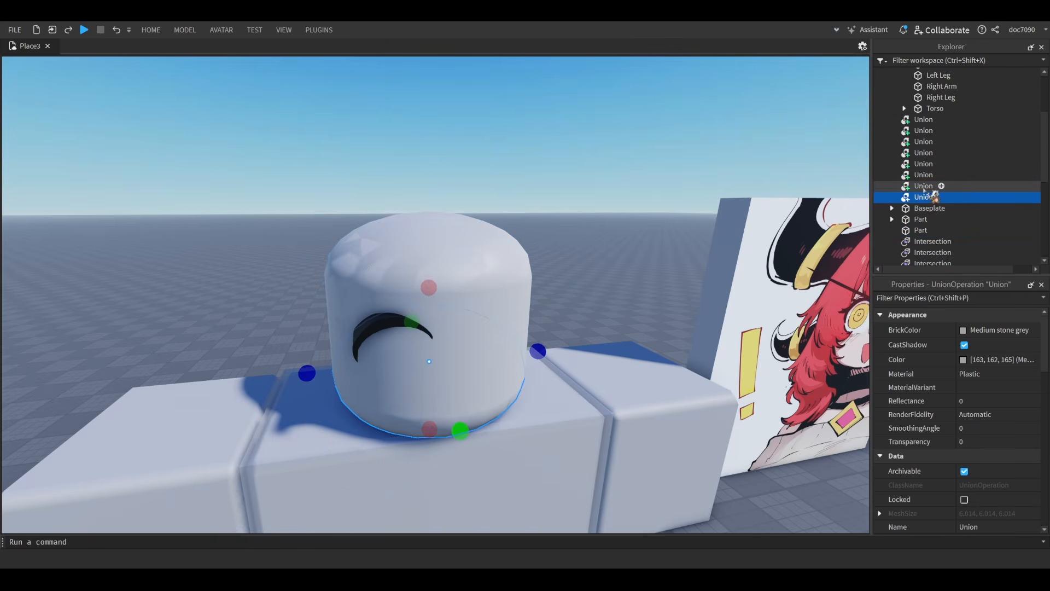
pyautogui.keyDown('ctrl'); pyautogui.click(932, 188); pyautogui.keyUp('ctrl')
pyautogui.press('Delete')
pyautogui.scroll(3, 383, 339)
# - Duplicate the black eyelid and mirror the copy onto the right-hand eye, with orientation 2.635, -90, 0 and position -2.754, 16.191, -4.335
pyautogui.click(343, 357)
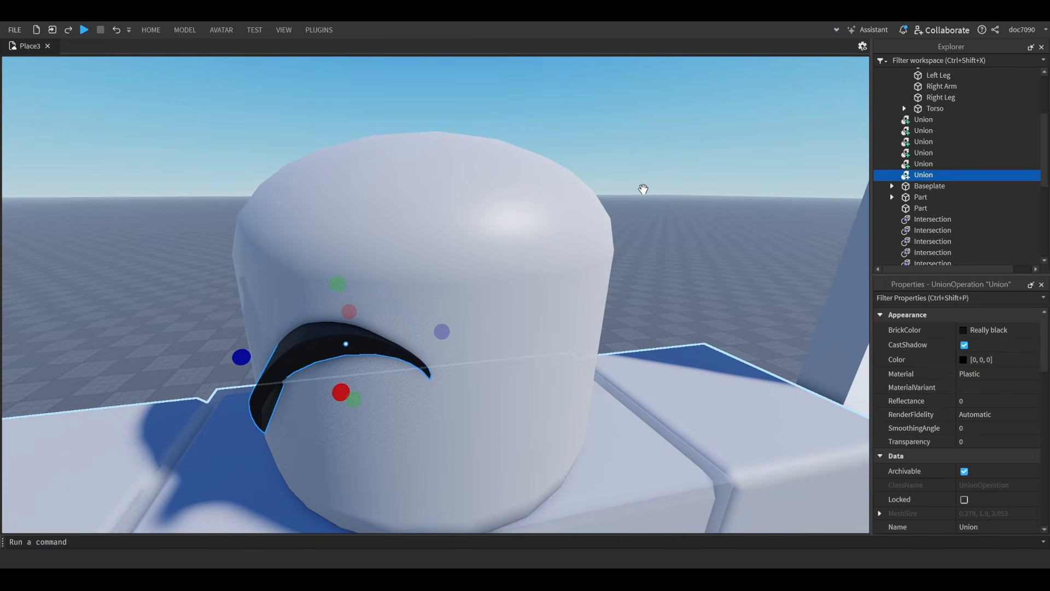
pyautogui.hotkey('ctrl', 'd')
pyautogui.scroll(-5, 1006, 443)
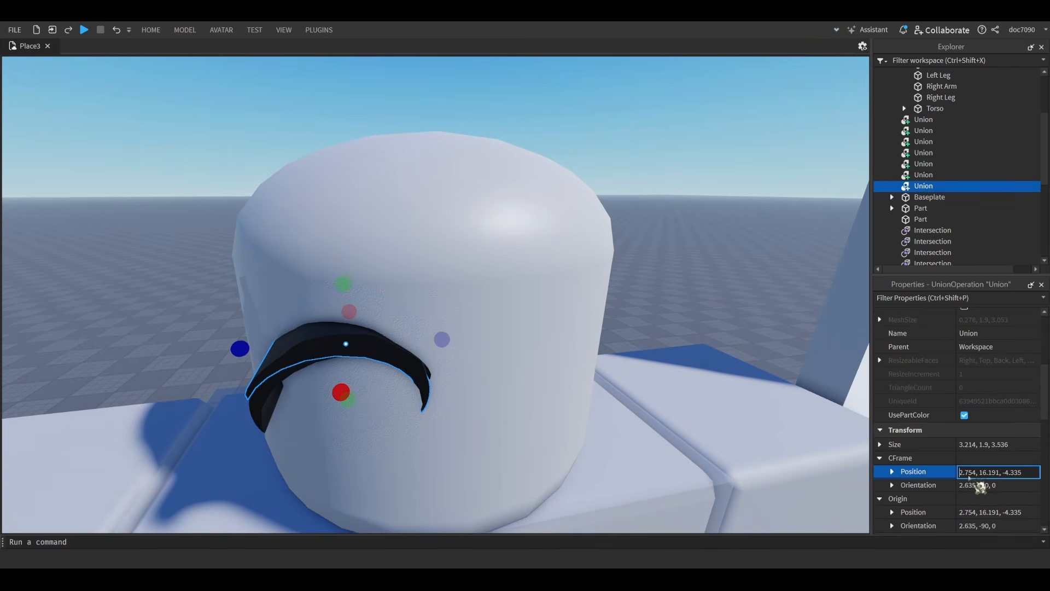
pyautogui.press('Return')
pyautogui.moveTo(552, 322); pyautogui.dragTo(564, 290, button='right')
pyautogui.press('s')
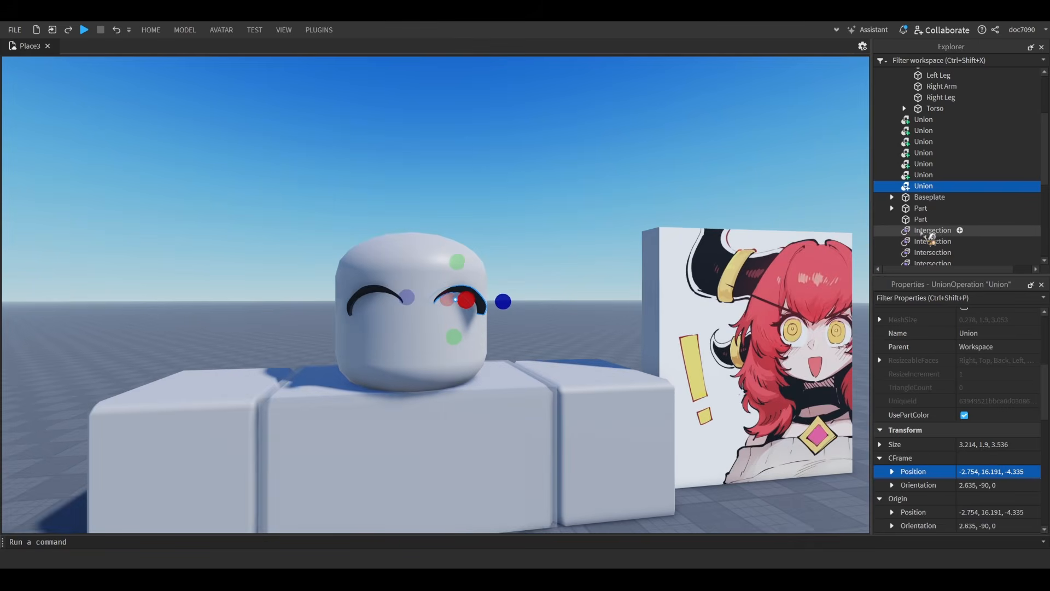
pyautogui.press('w')
# - Duplicate the cylindrical head part and intersect the duplicate with the right-hand eyelid
pyautogui.scroll(-2, 945, 223)
pyautogui.keyDown('ctrl'); pyautogui.click(930, 157); pyautogui.keyUp('ctrl')
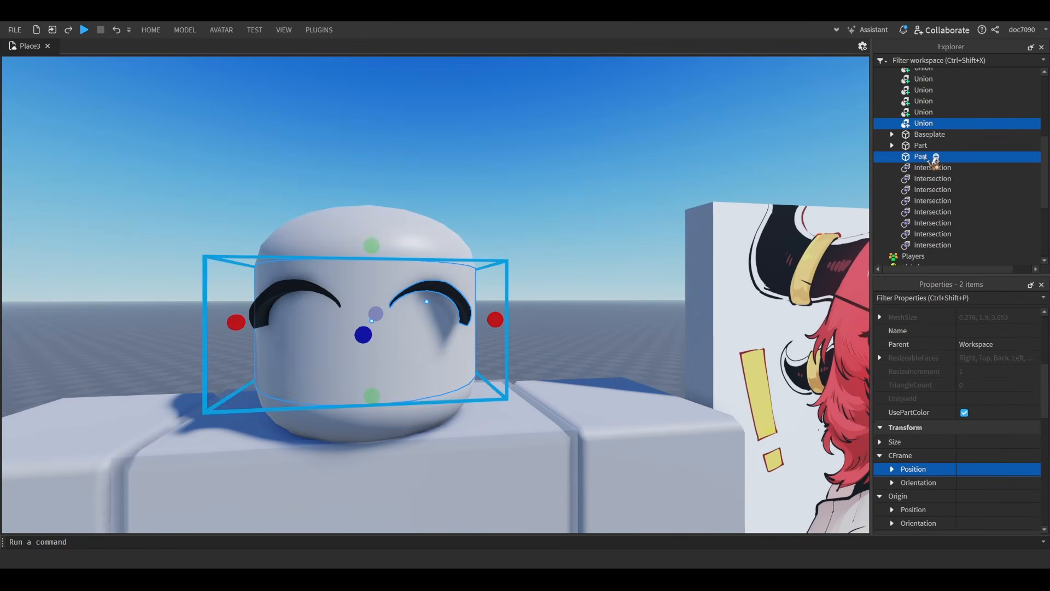
pyautogui.click(924, 148)
pyautogui.click(926, 155)
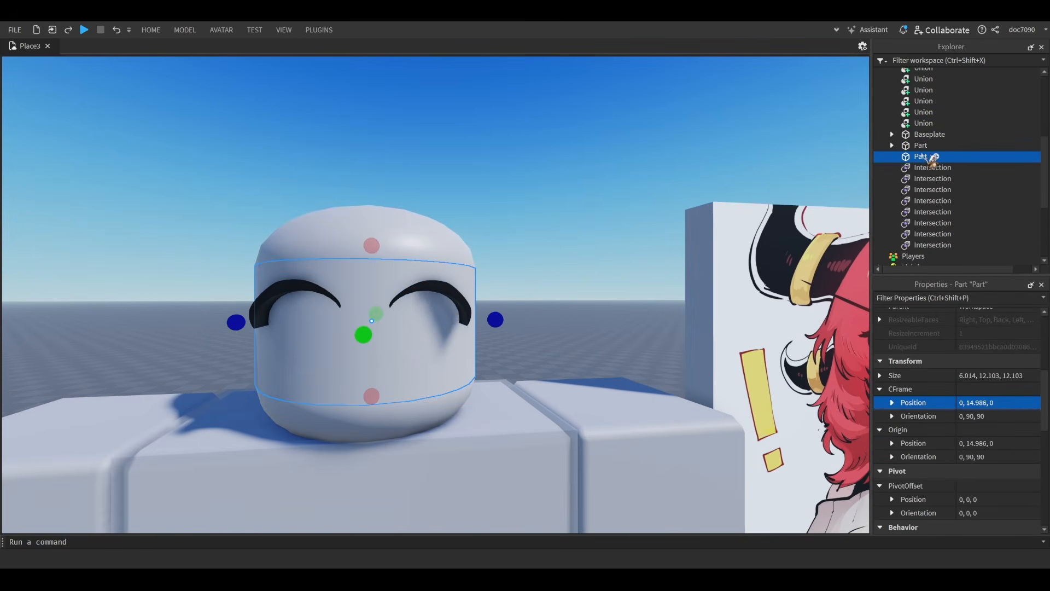
pyautogui.hotkey('ctrl', 'd')
pyautogui.keyDown('ctrl'); pyautogui.click(924, 124); pyautogui.keyUp('ctrl')
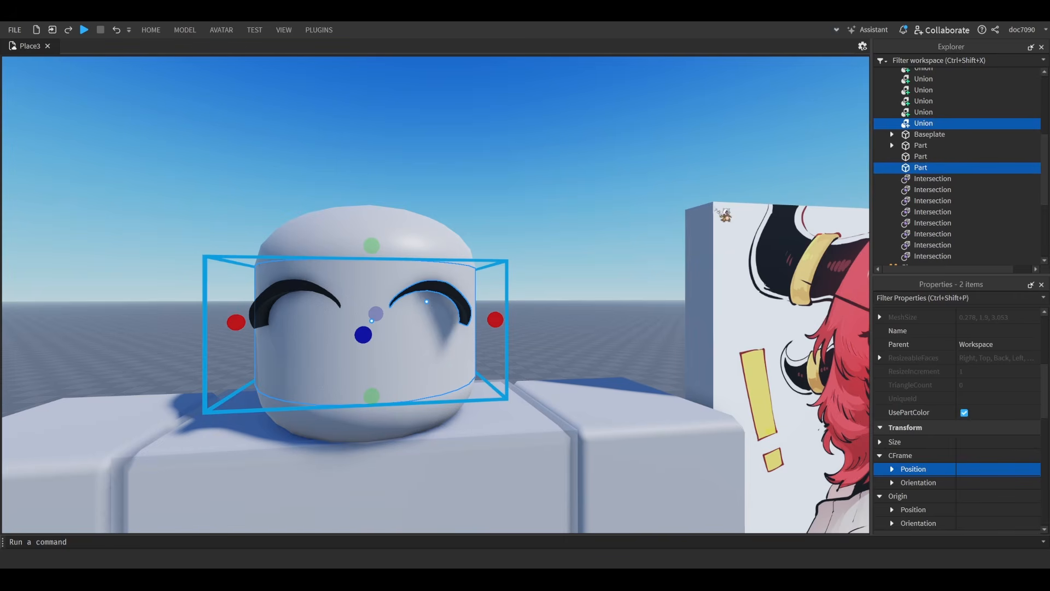
pyautogui.hotkey('ctrl', 'shift', 'i')
# - Intersect the remaining cylindrical head part with the left-hand eyelid
pyautogui.click(923, 145)
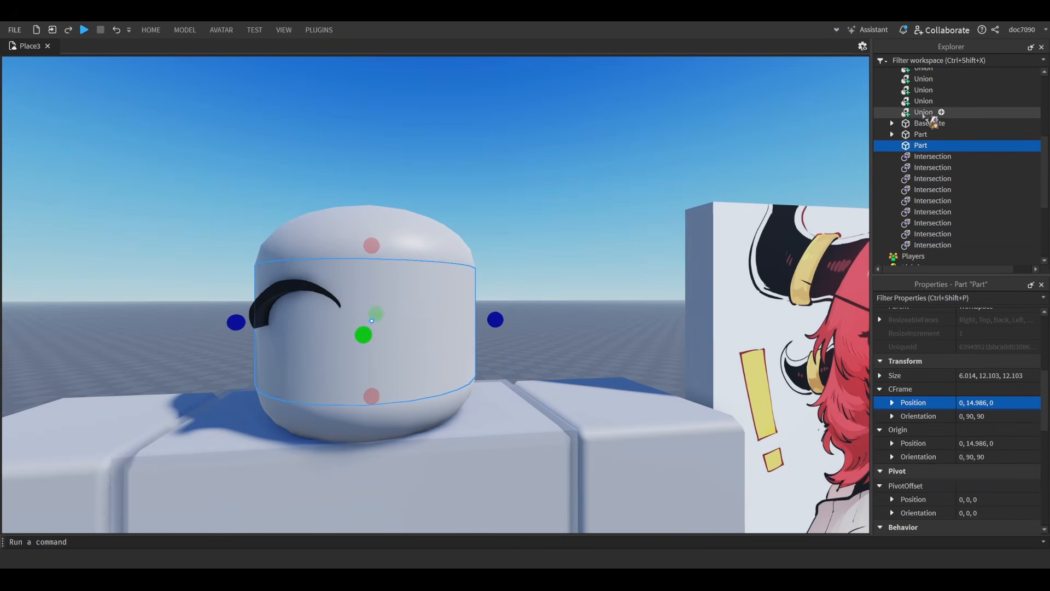
pyautogui.keyDown('ctrl'); pyautogui.click(924, 113); pyautogui.keyUp('ctrl')
pyautogui.hotkey('ctrl', 'shift', 'i')
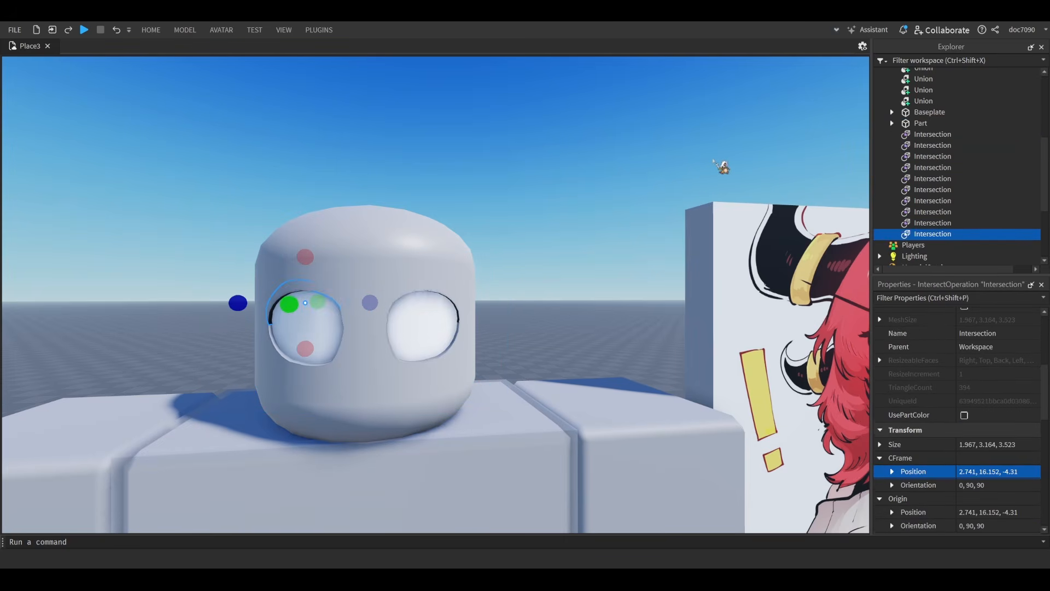
# - Move both eyelid intersections forward by 0.102 so they stand out from the head's surface
pyautogui.moveTo(717, 164); pyautogui.dragTo(765, 202, button='right')
pyautogui.press('a')
pyautogui.press('w')
pyautogui.keyDown('ctrl'); pyautogui.click(945, 224); pyautogui.keyUp('ctrl')
pyautogui.hotkey('ctrl', '2')
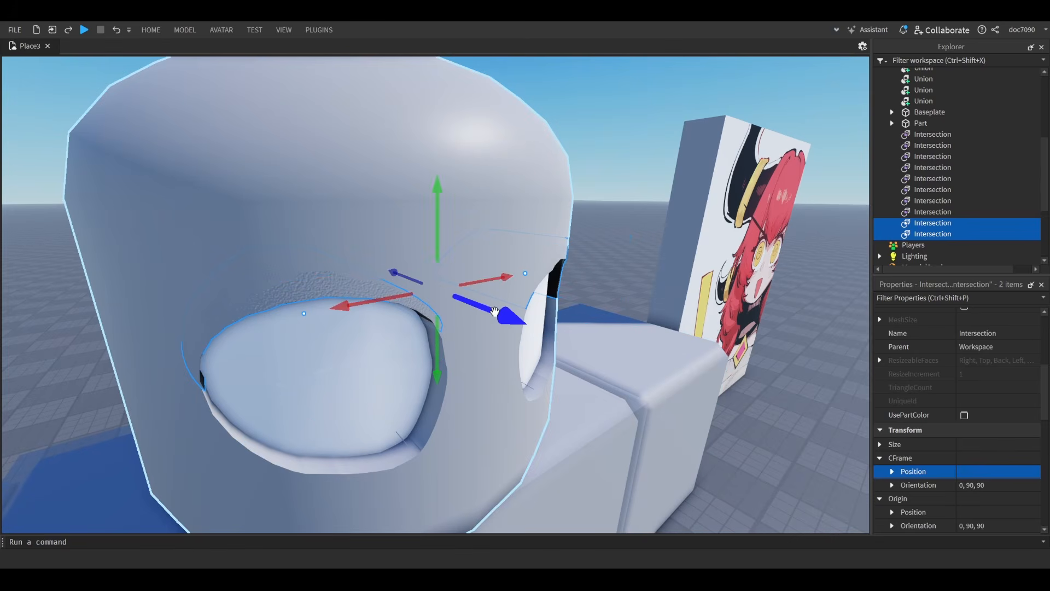
pyautogui.moveTo(505, 313); pyautogui.dragTo(510, 318)
# - Enable the part colour on both eyelid intersections, colour them black [0, 0, 0], and deselect them
pyautogui.scroll(-4, 949, 448)
pyautogui.scroll(-8, 949, 447)
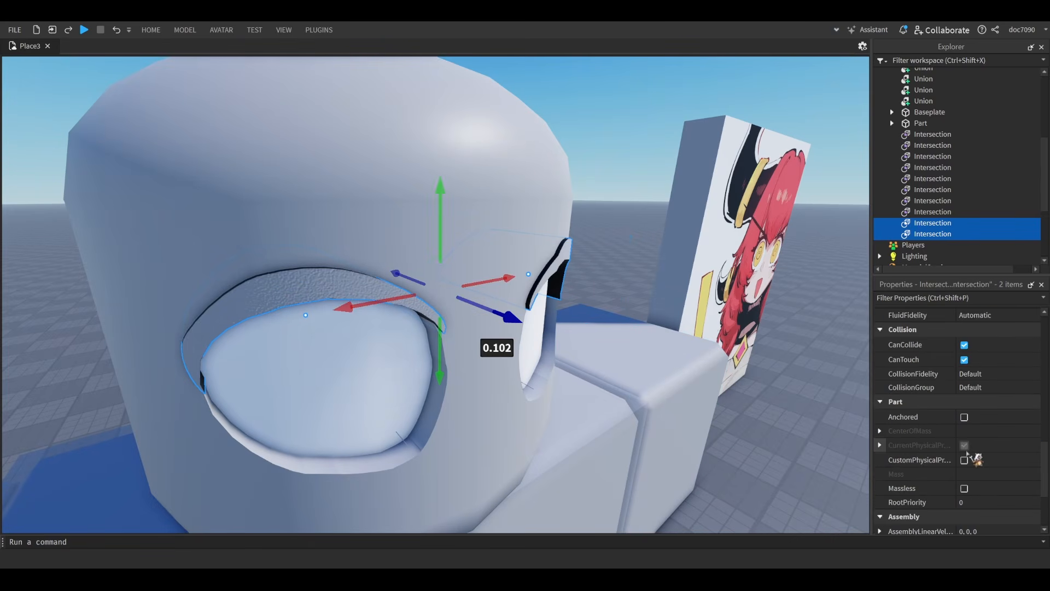
pyautogui.scroll(6, 978, 397)
pyautogui.scroll(5, 978, 387)
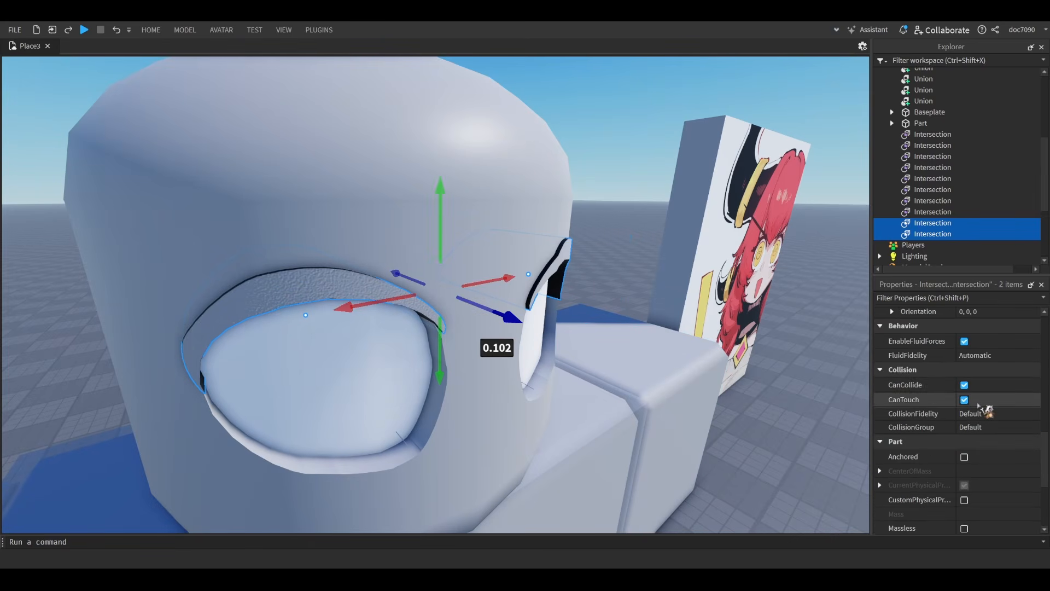
pyautogui.click(966, 379)
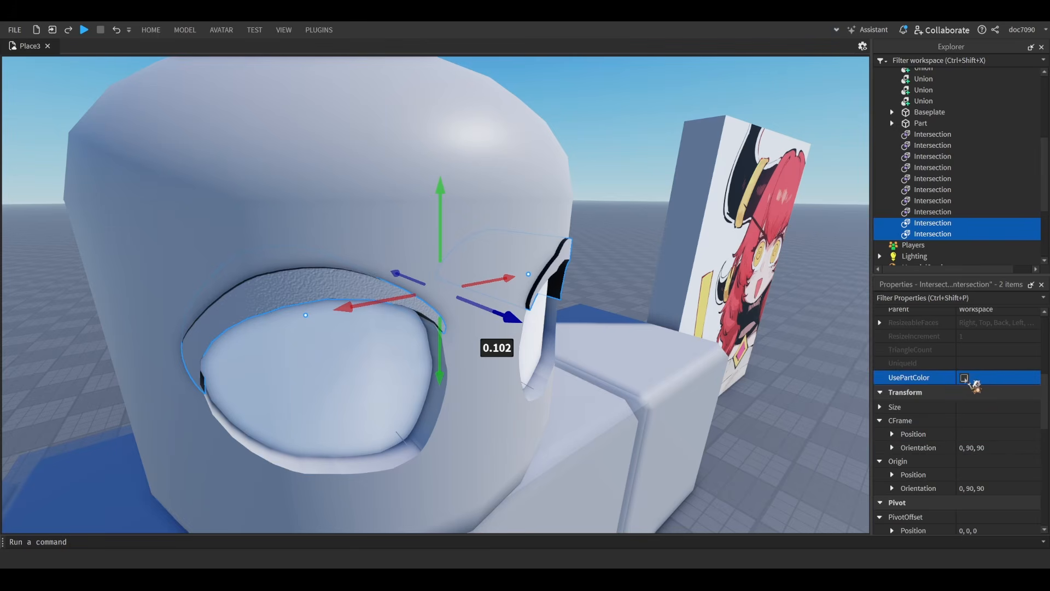
pyautogui.scroll(4, 993, 358)
pyautogui.scroll(-3, 979, 416)
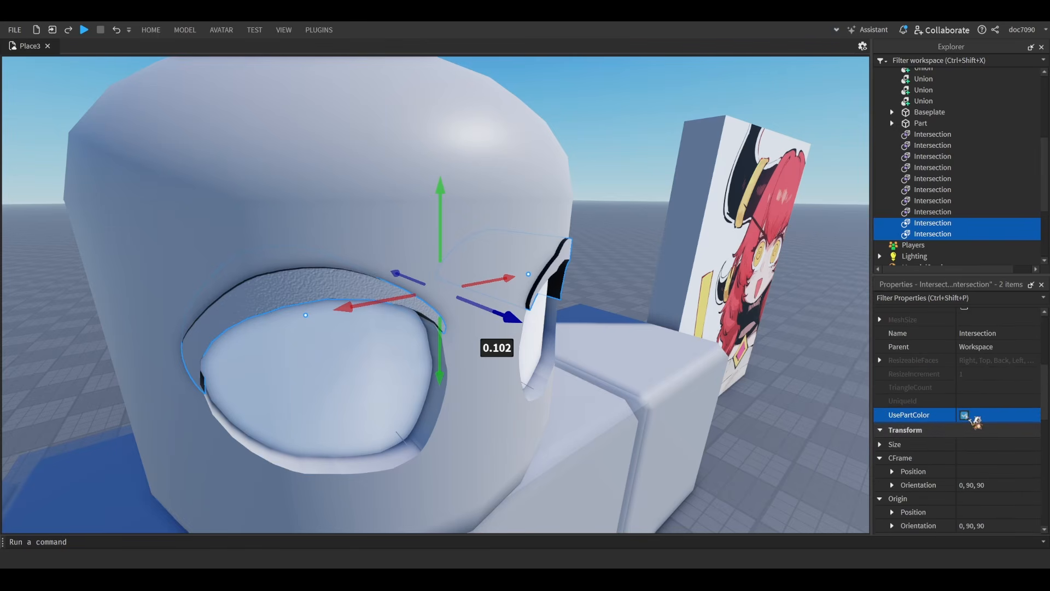
pyautogui.scroll(4, 985, 382)
pyautogui.moveTo(680, 274); pyautogui.dragTo(670, 384)
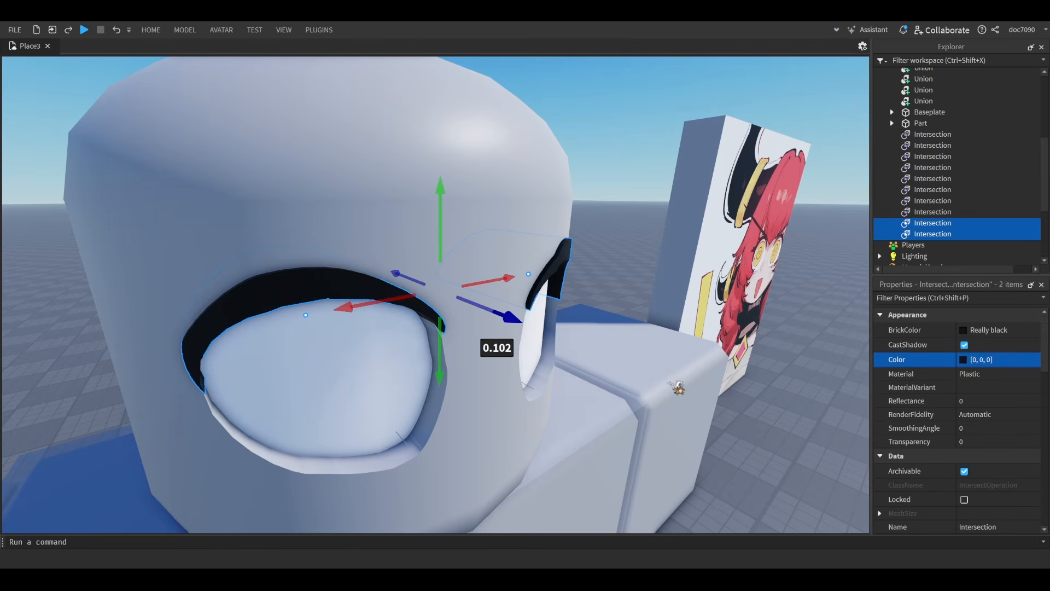
pyautogui.moveTo(619, 402); pyautogui.dragTo(621, 399, button='right')
pyautogui.scroll(-3, 622, 399)
pyautogui.click(622, 398)
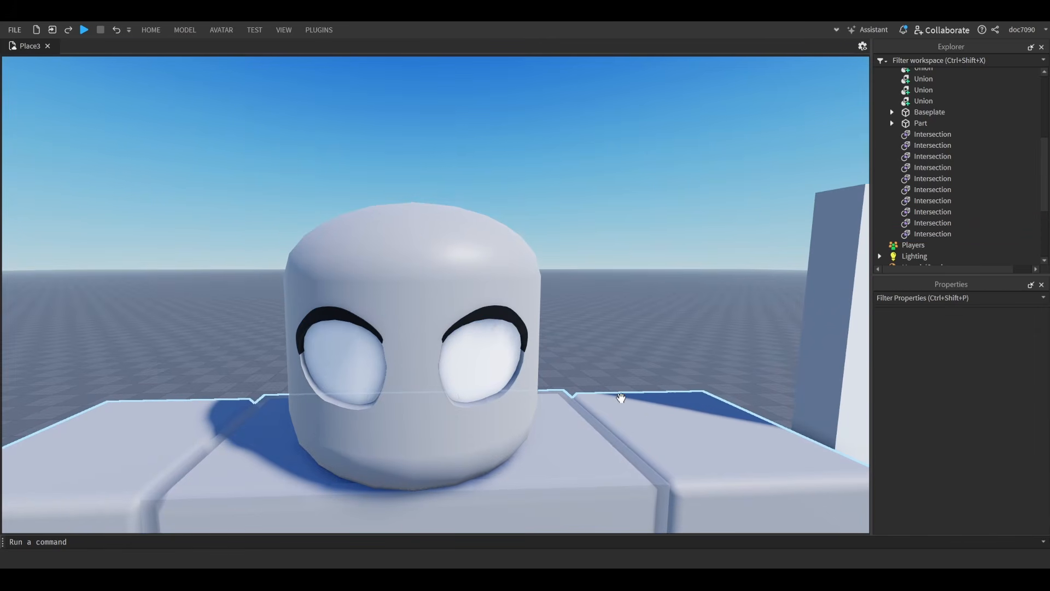
# - Examine both black eyelids on the head from several distances and angles
pyautogui.scroll(-4, 622, 399)
pyautogui.scroll(1, 168, 313)
pyautogui.scroll(6, 593, 274)
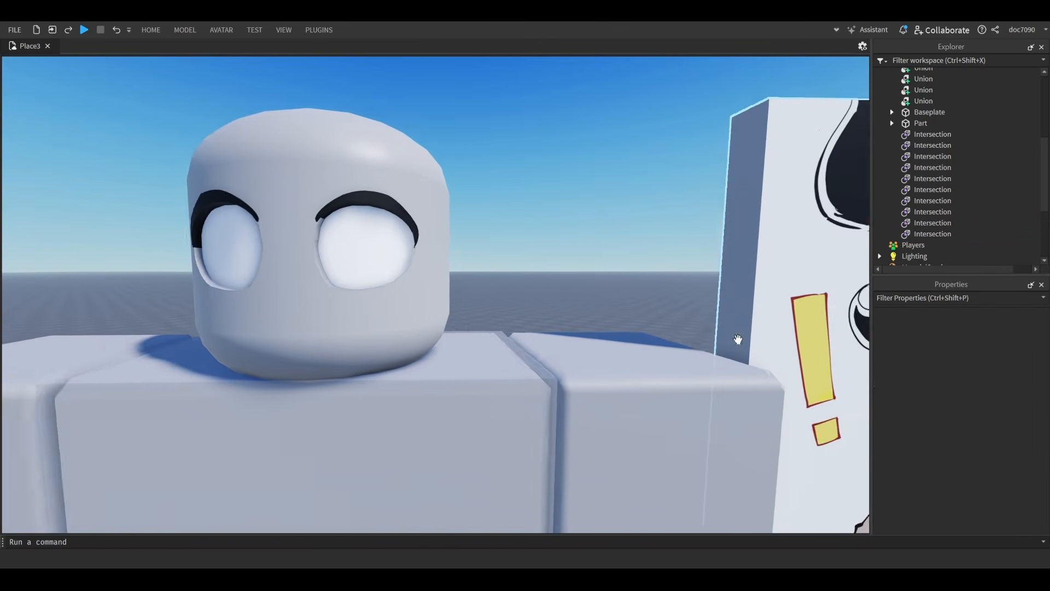
pyautogui.scroll(-3, 737, 339)
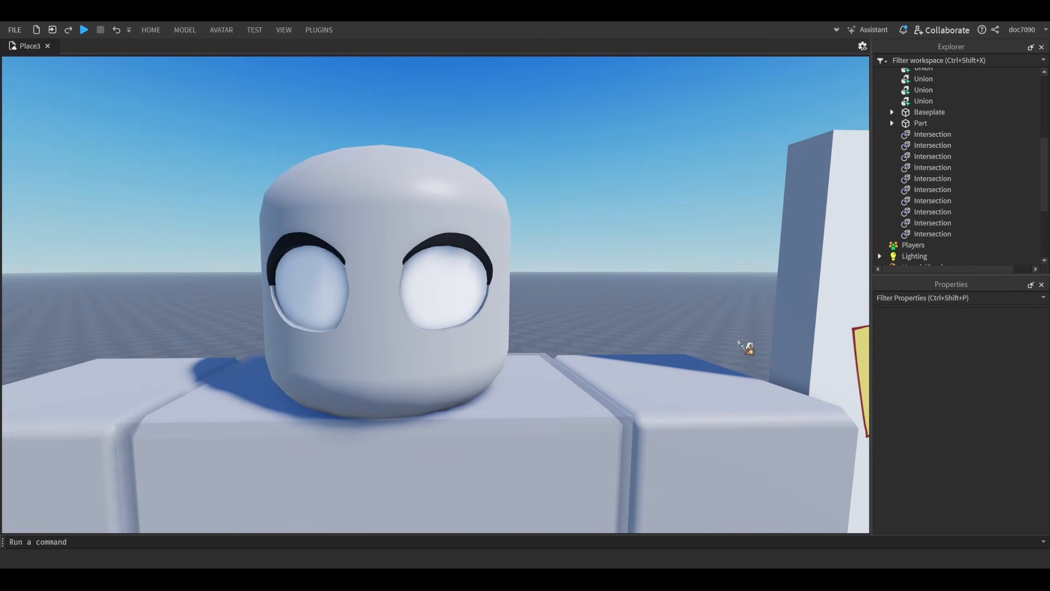
pyautogui.press('a')
pyautogui.press('w')
pyautogui.press('s')
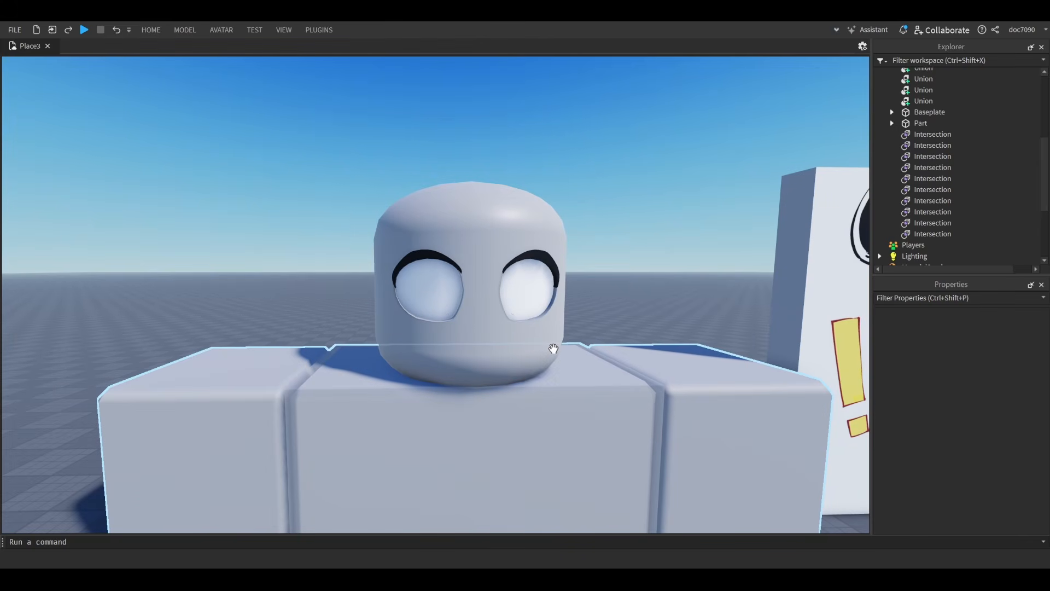
pyautogui.press('w')
pyautogui.press('w')
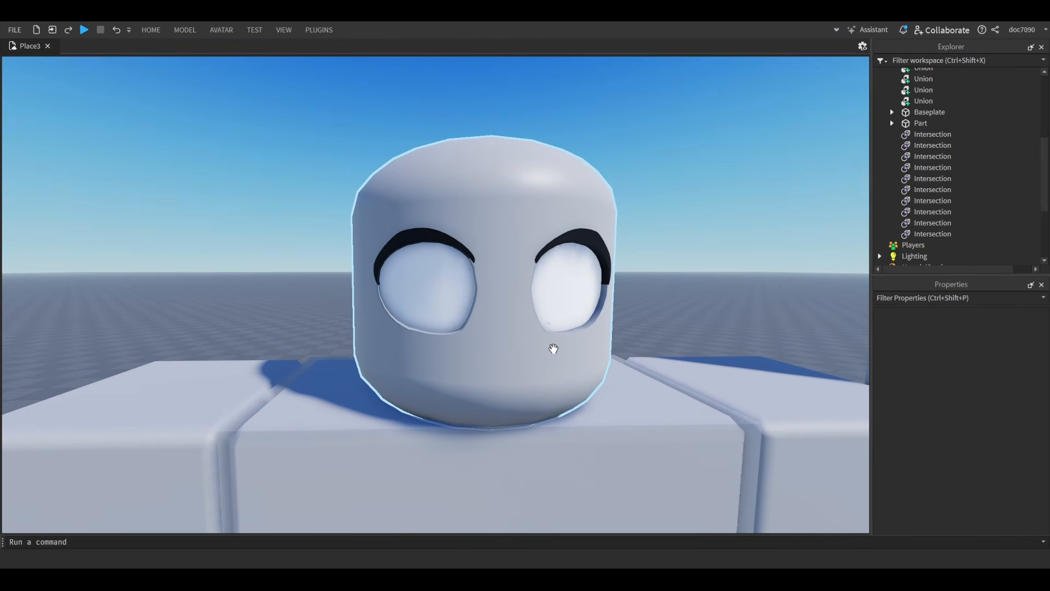
pyautogui.press('w')
pyautogui.press('w')
pyautogui.press('q')
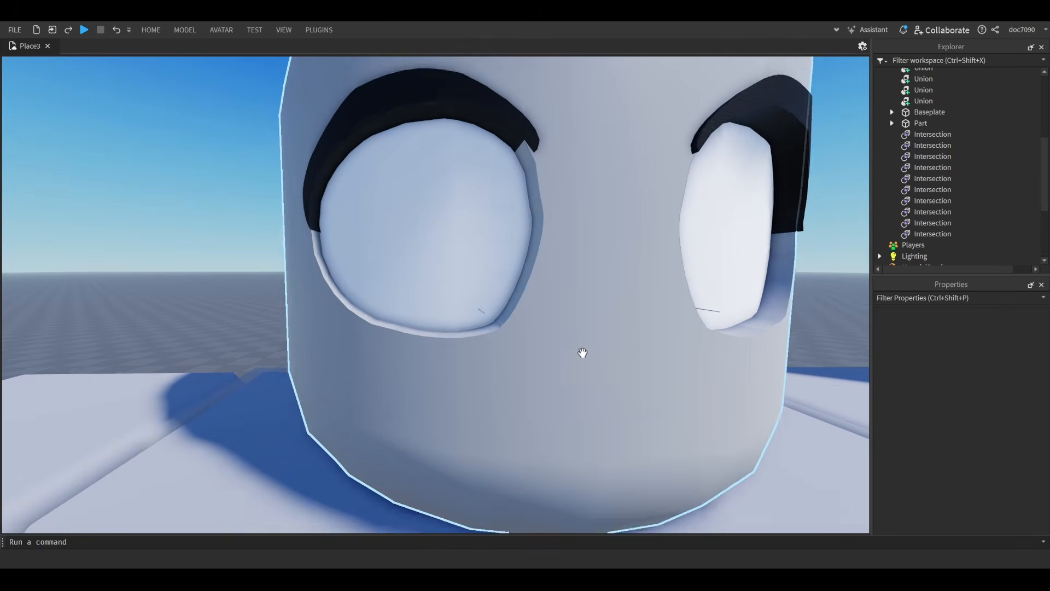
pyautogui.press('s')
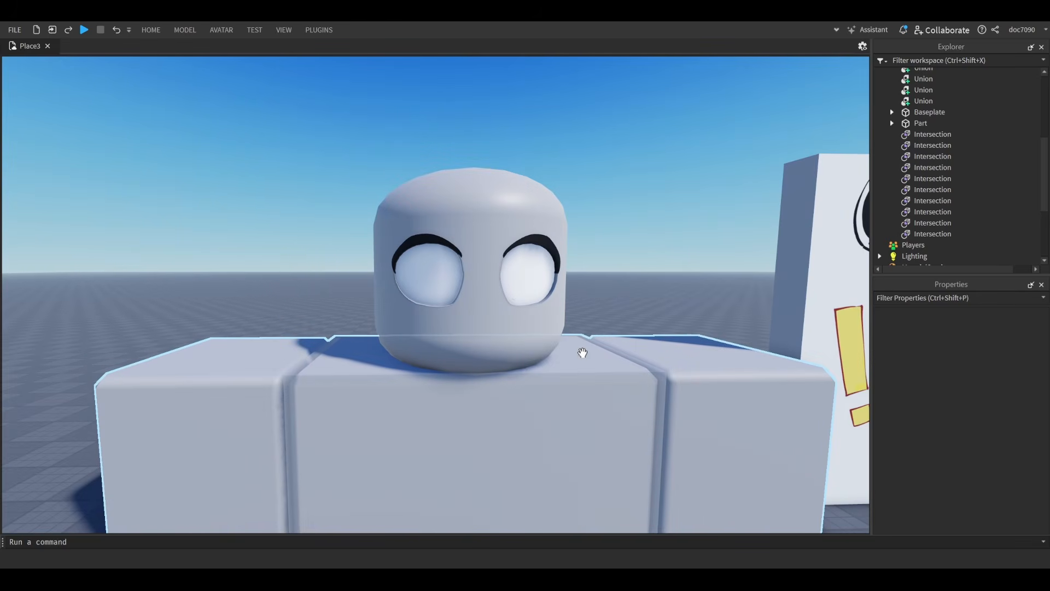
# - Compare the head's eyes and black eyelids with the face in the reference picture from several distances and angles
pyautogui.press('w')
pyautogui.press('d')
pyautogui.press('w')
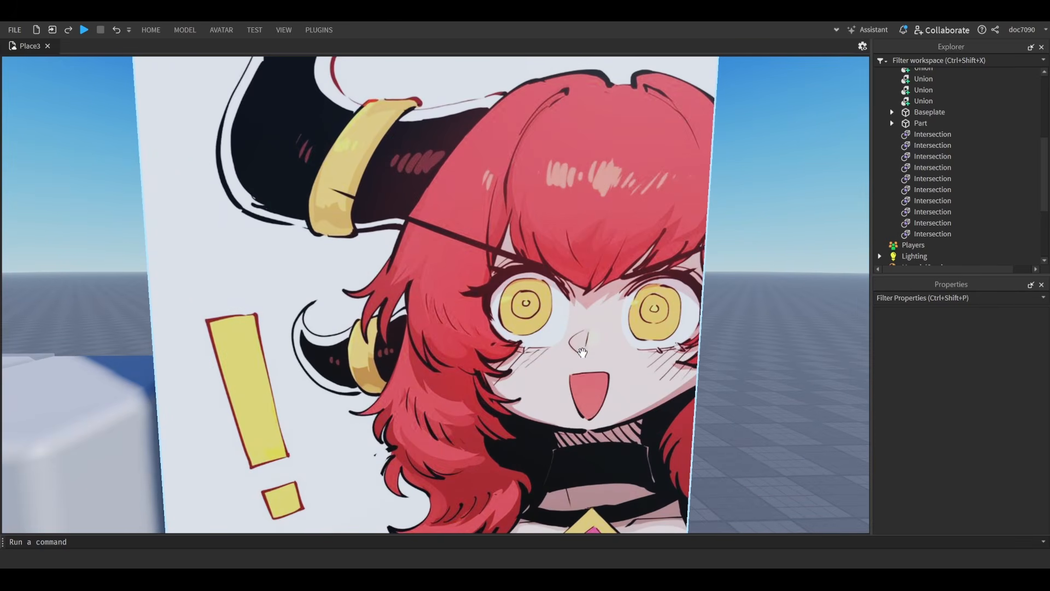
pyautogui.press('s')
pyautogui.press('a')
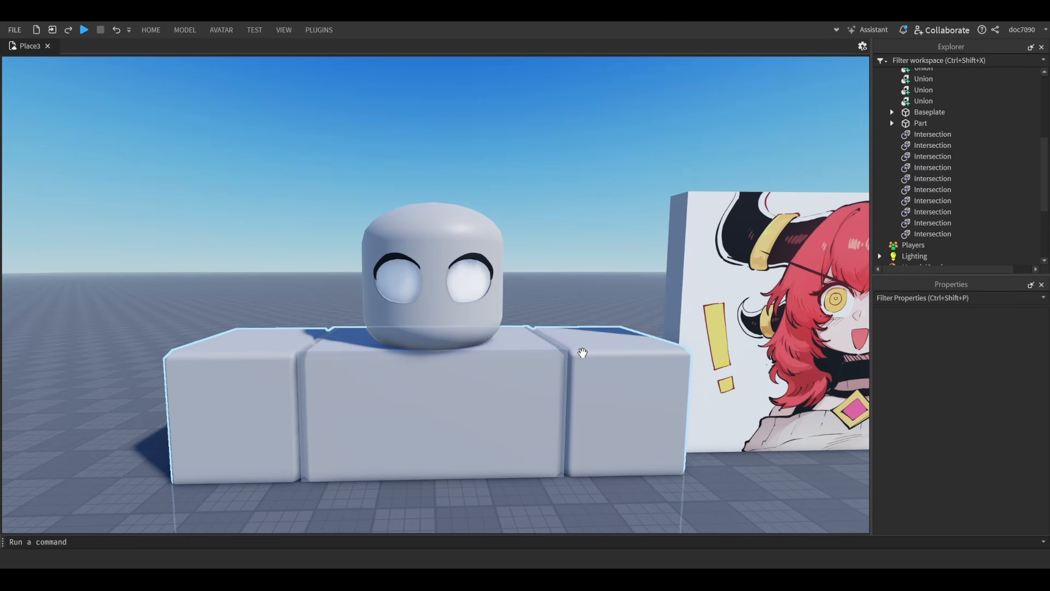
pyautogui.press('d')
pyautogui.press('w')
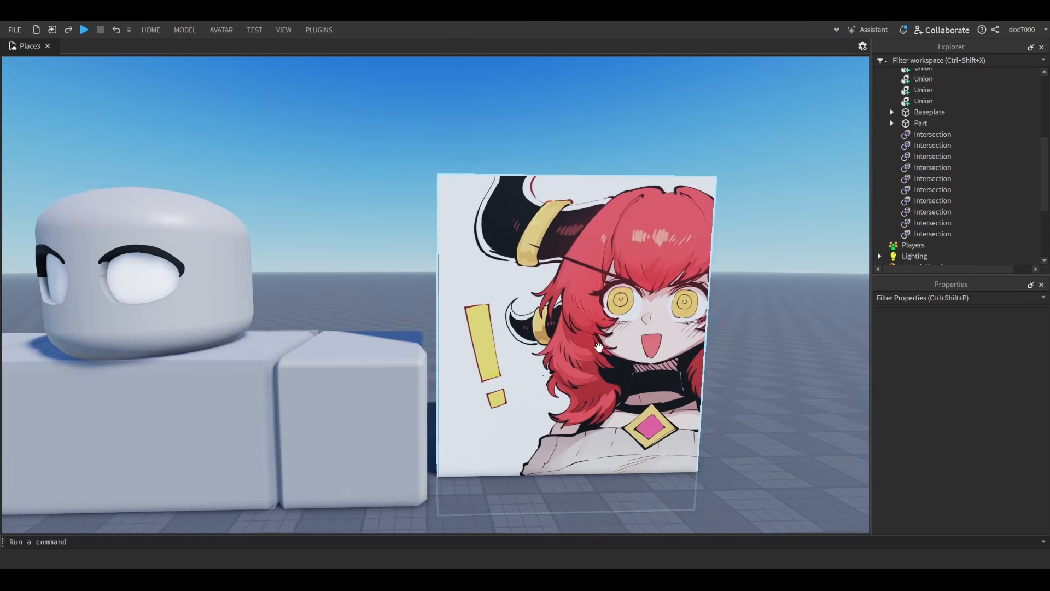
pyautogui.press('s')
pyautogui.press('a')
pyautogui.press('e')
pyautogui.press('w')
pyautogui.press('a')
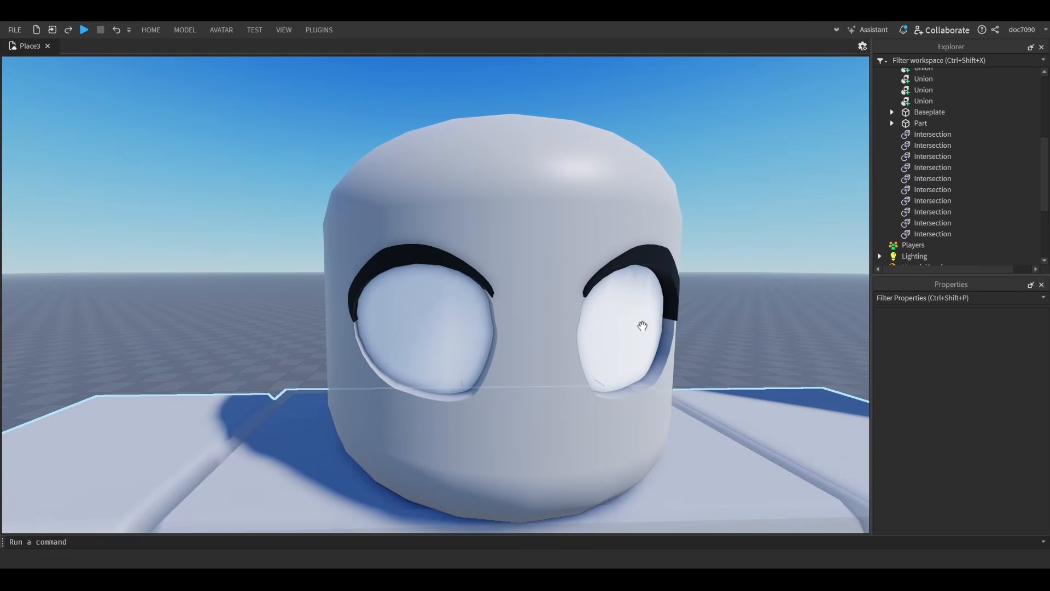
pyautogui.press('s')
pyautogui.press('d')
pyautogui.press('a')
pyautogui.press('w')
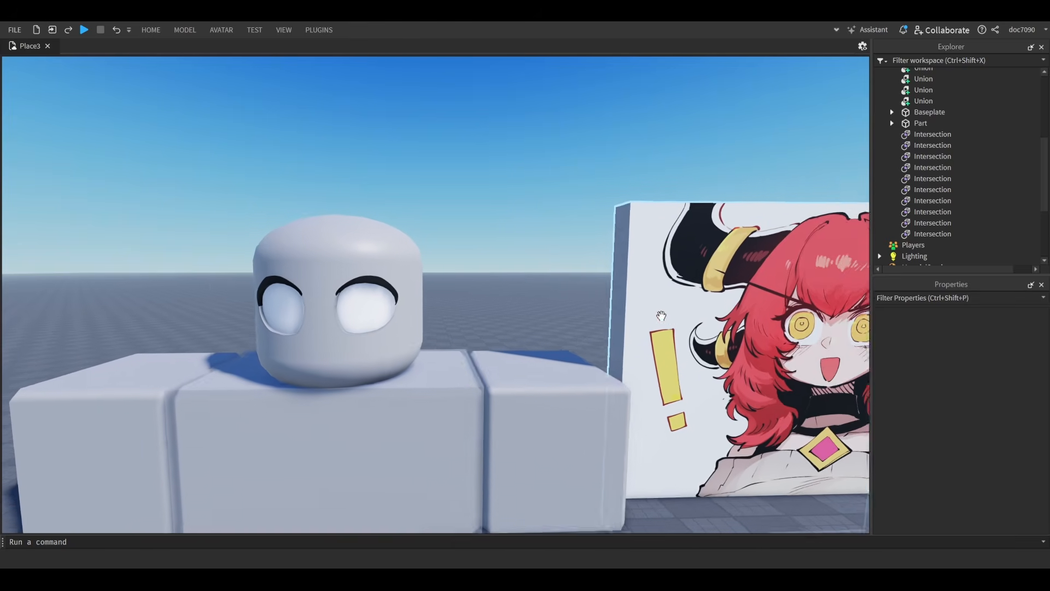
pyautogui.press('d')
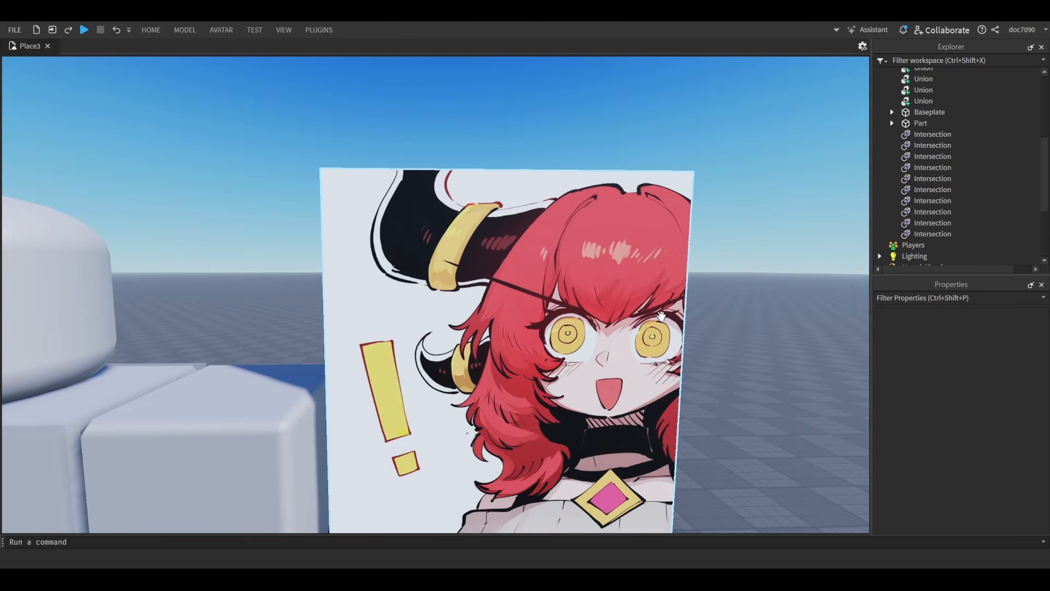
pyautogui.press('a')
pyautogui.press('d')
pyautogui.press('w')
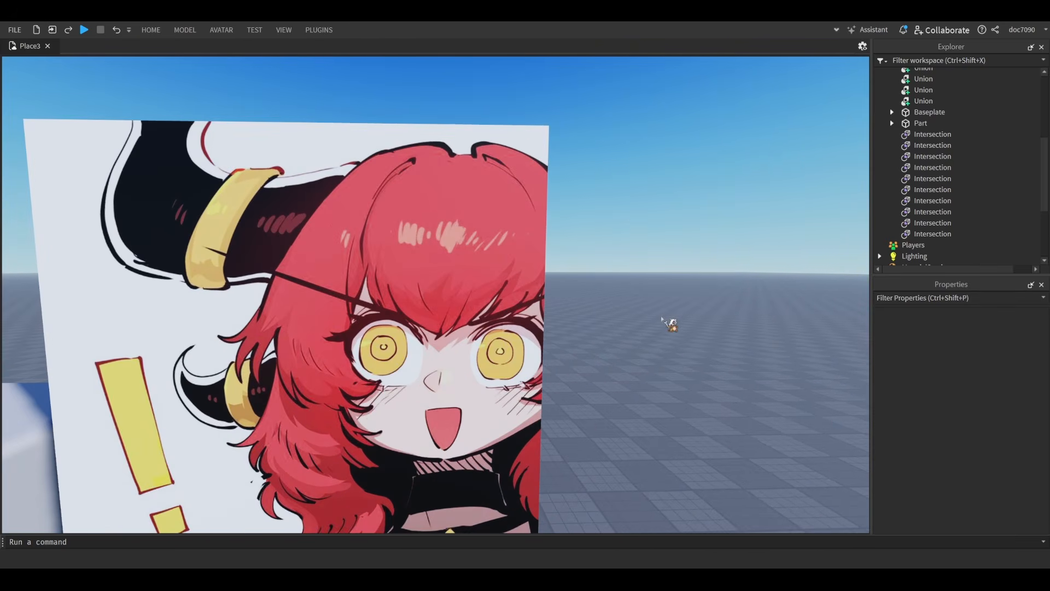
pyautogui.press('a')
pyautogui.press('s')
pyautogui.press('w')
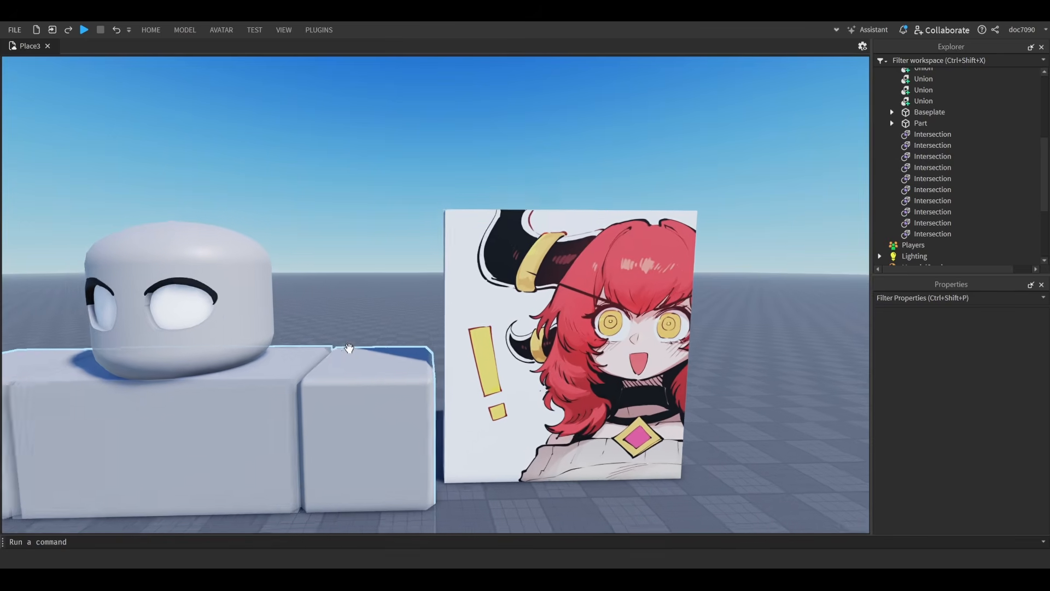
pyautogui.press('d')
pyautogui.press('a')
pyautogui.press('s')
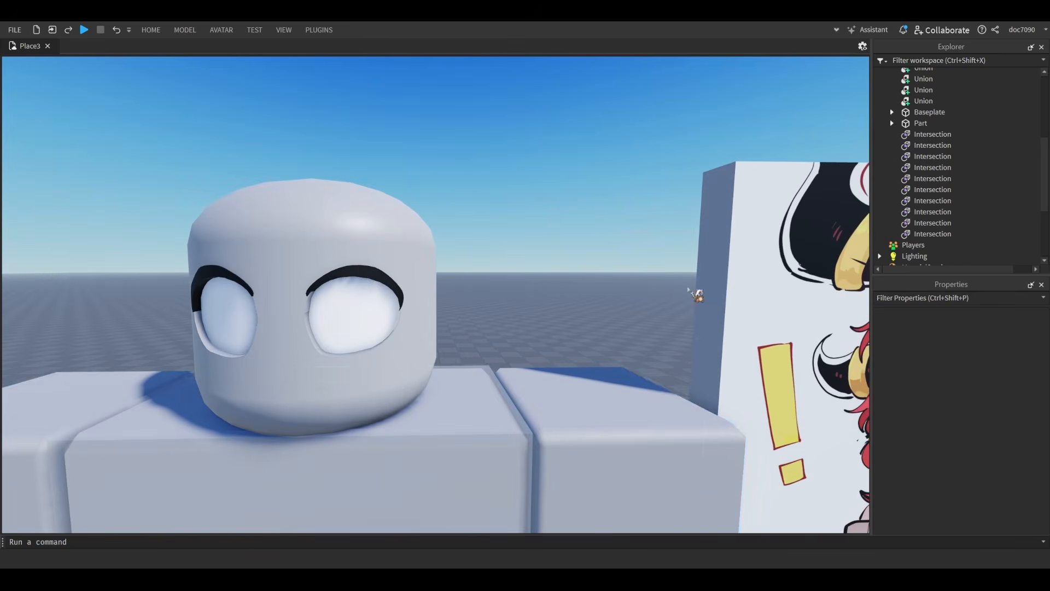
pyautogui.press('d')
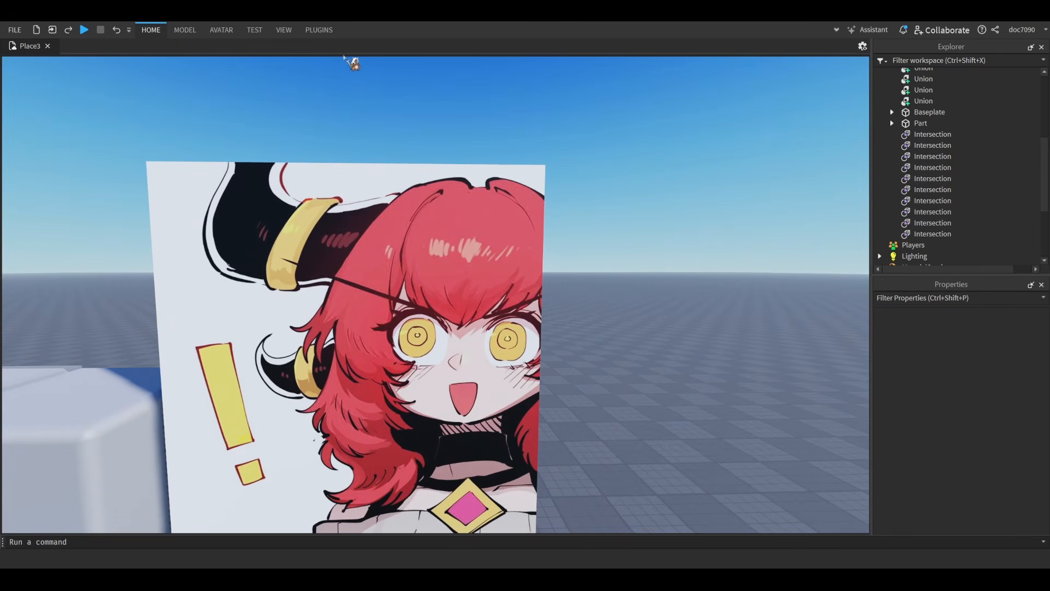
# - Add a cylinder, turn it into a union, and place it over the left-hand eye in the reference picture
pyautogui.click(344, 57)
pyautogui.click(659, 307)
pyautogui.click(450, 148)
pyautogui.hotkey('ctrl', 't')
pyautogui.click(496, 140)
pyautogui.press('w')
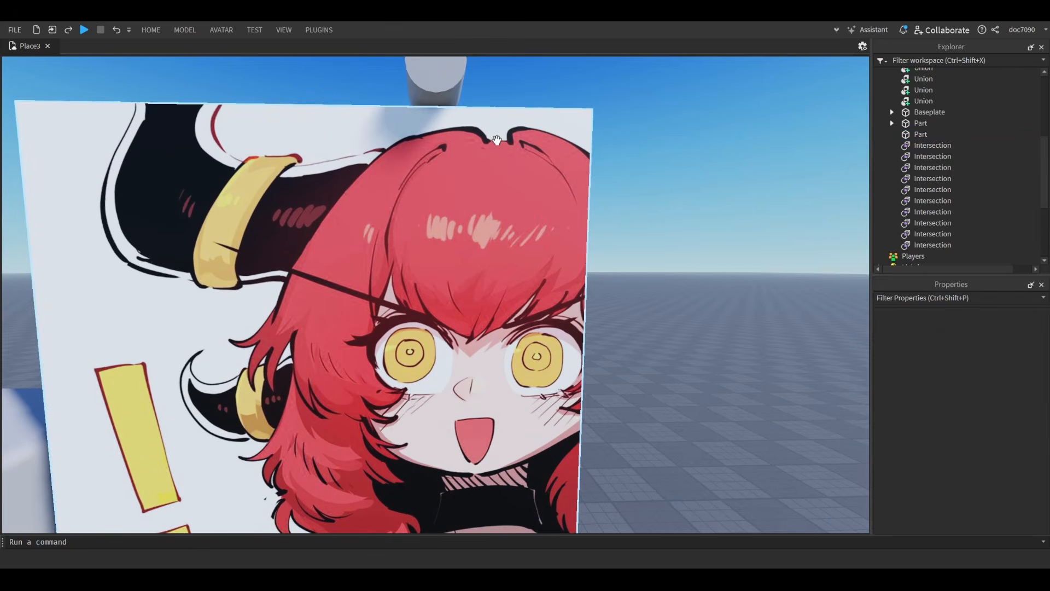
pyautogui.moveTo(435, 82); pyautogui.dragTo(487, 357)
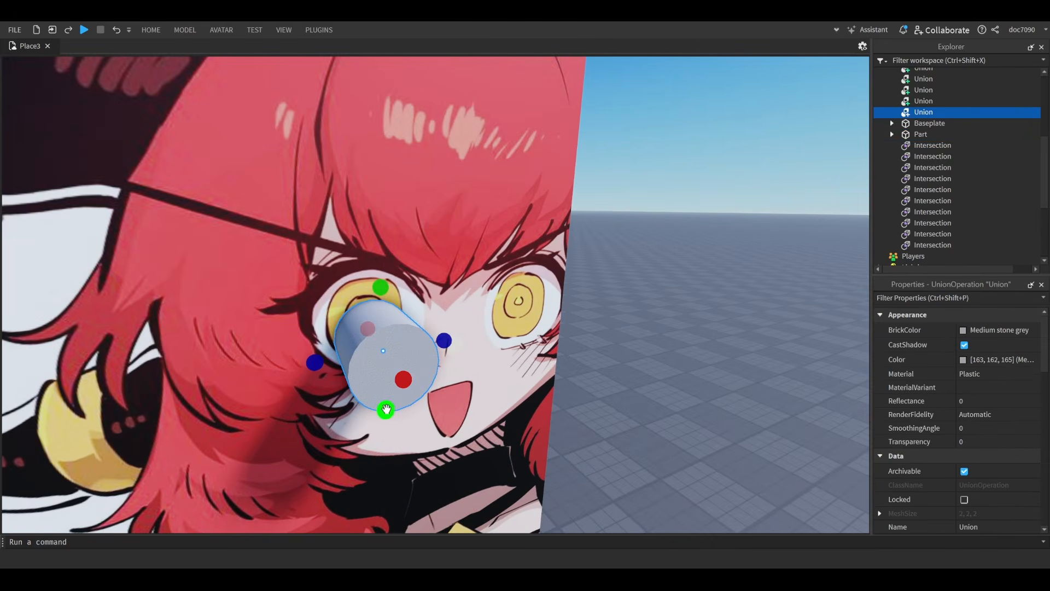
# - Flatten the cylindrical union into a thin ellipse and shorten its depth in front of the reference eye
pyautogui.moveTo(386, 409); pyautogui.dragTo(383, 335)
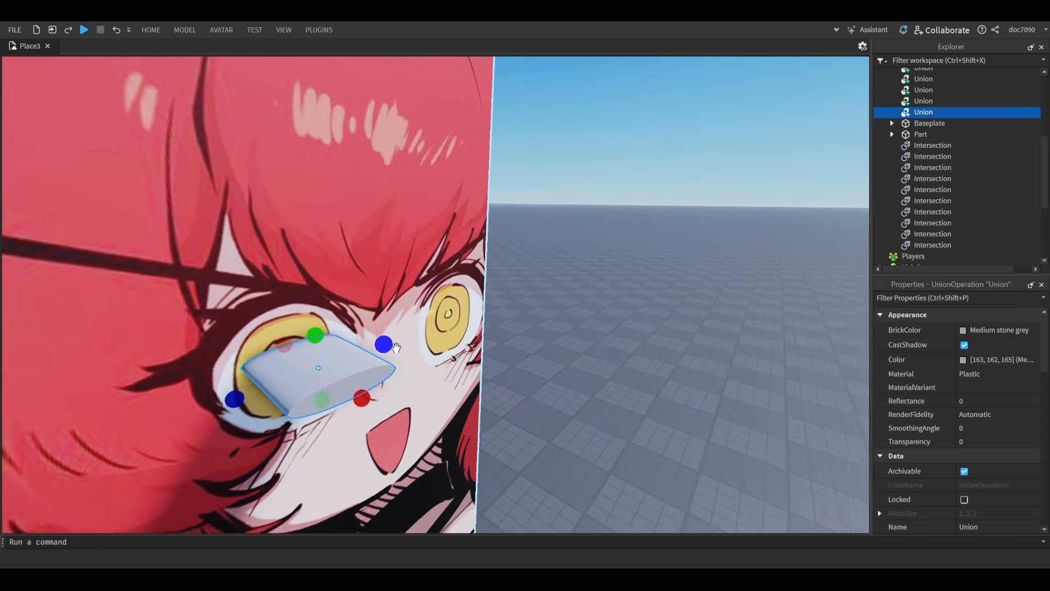
pyautogui.hotkey('ctrl', '2')
pyautogui.moveTo(364, 401); pyautogui.dragTo(314, 370)
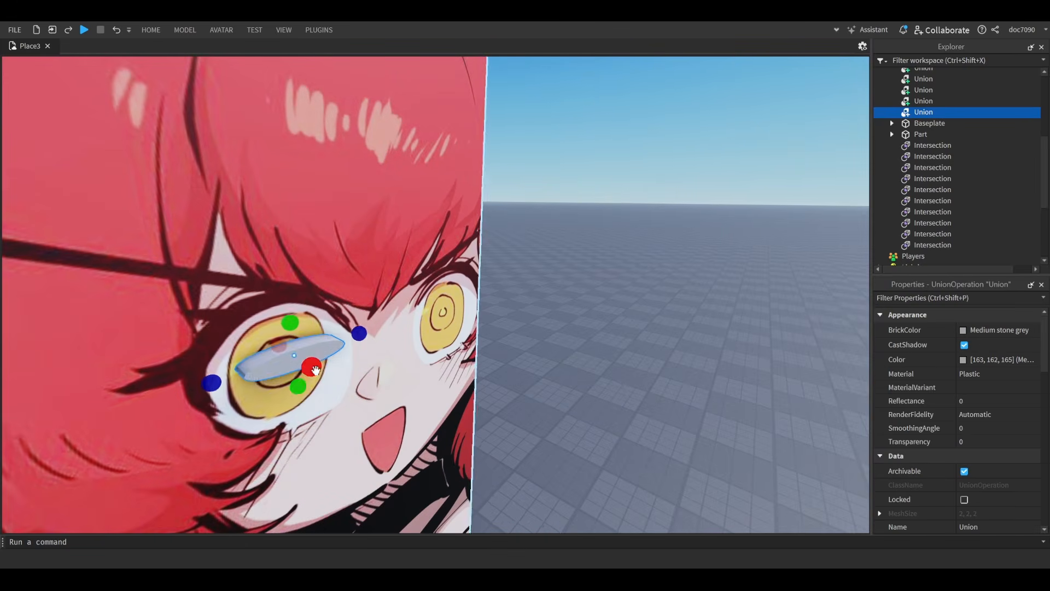
pyautogui.moveTo(328, 346); pyautogui.dragTo(331, 340, button='right')
# - Tilt the flat ellipse and raise it onto the upper eyelid line of the reference's left-hand eye
pyautogui.hotkey('ctrl', '4')
pyautogui.moveTo(320, 286); pyautogui.dragTo(319, 323)
pyautogui.hotkey('ctrl', '2')
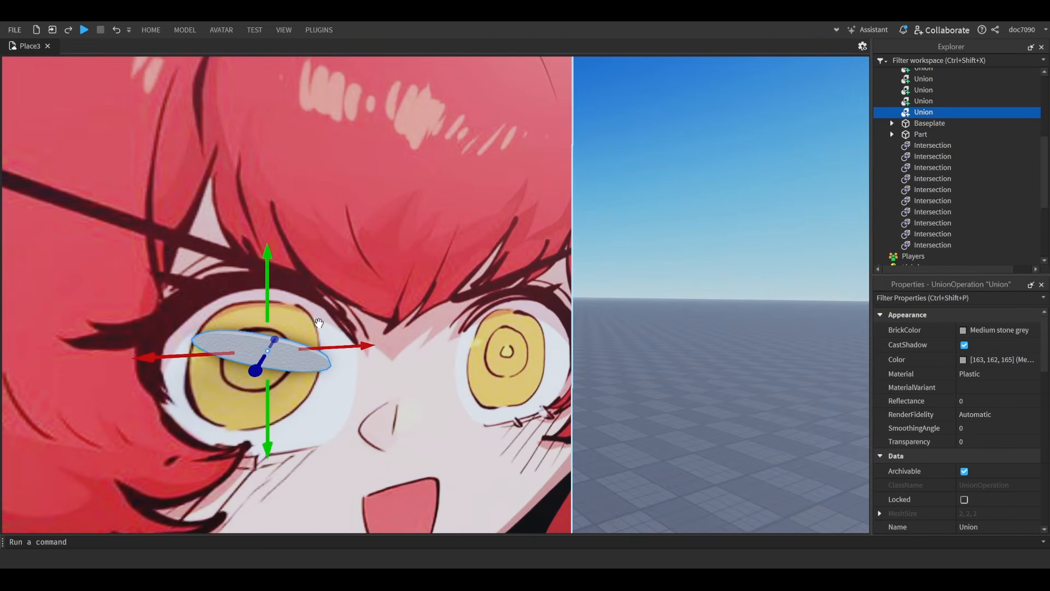
pyautogui.moveTo(268, 279); pyautogui.dragTo(273, 228)
pyautogui.moveTo(285, 246); pyautogui.dragTo(321, 293, button='right')
pyautogui.moveTo(292, 292); pyautogui.dragTo(335, 290)
# - Tilt the ellipse further and fit it along the inner half of the upper eyelid, lowering it about 0.133
pyautogui.hotkey('ctrl', '4')
pyautogui.click(307, 249)
pyautogui.click(262, 293)
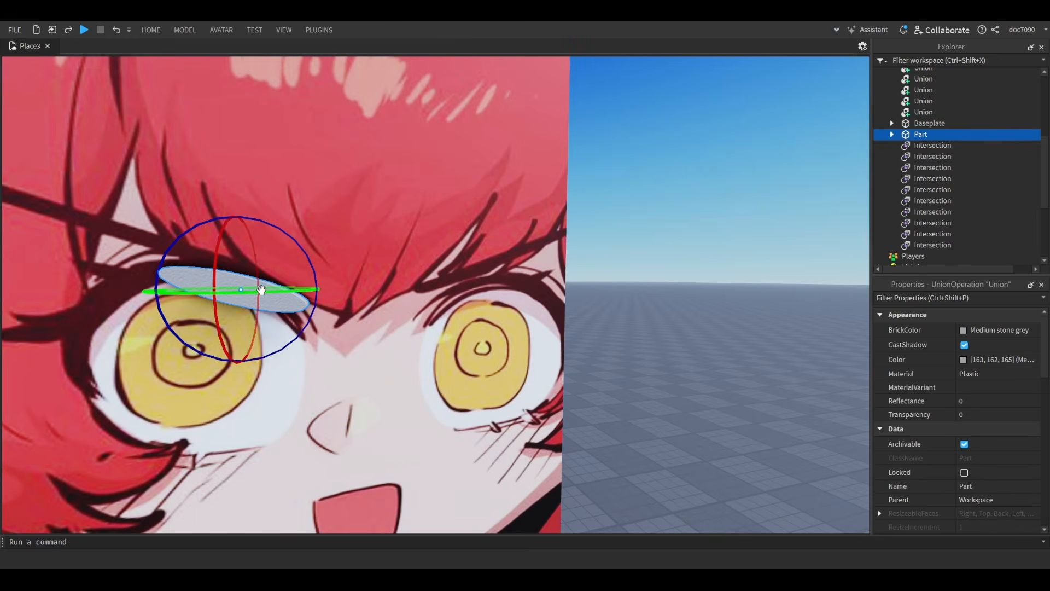
pyautogui.press('a')
pyautogui.moveTo(349, 230); pyautogui.dragTo(309, 243)
pyautogui.hotkey('ctrl', '2')
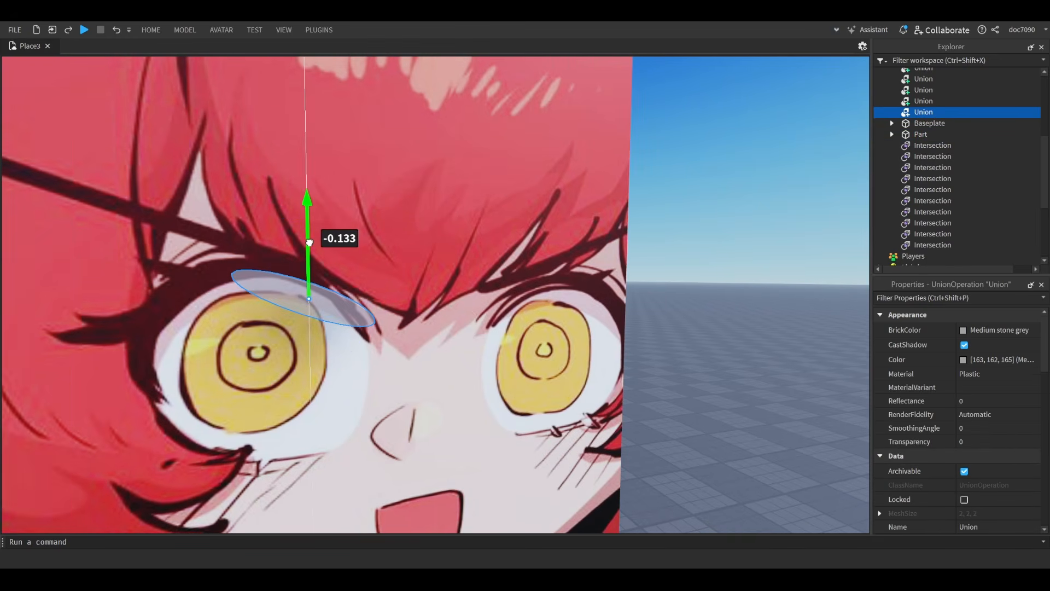
# - Duplicate the eyelid ellipse, angle the copy along the outer half of the upper eyelid, and scale its thickness to about 0.459
pyautogui.hotkey('ctrl', 'd')
pyautogui.moveTo(350, 297); pyautogui.dragTo(223, 217)
pyautogui.hotkey('ctrl', '4')
pyautogui.scroll(4, 331, 239)
pyautogui.moveTo(323, 236); pyautogui.dragTo(331, 240, button='right')
pyautogui.scroll(-2, 389, 268)
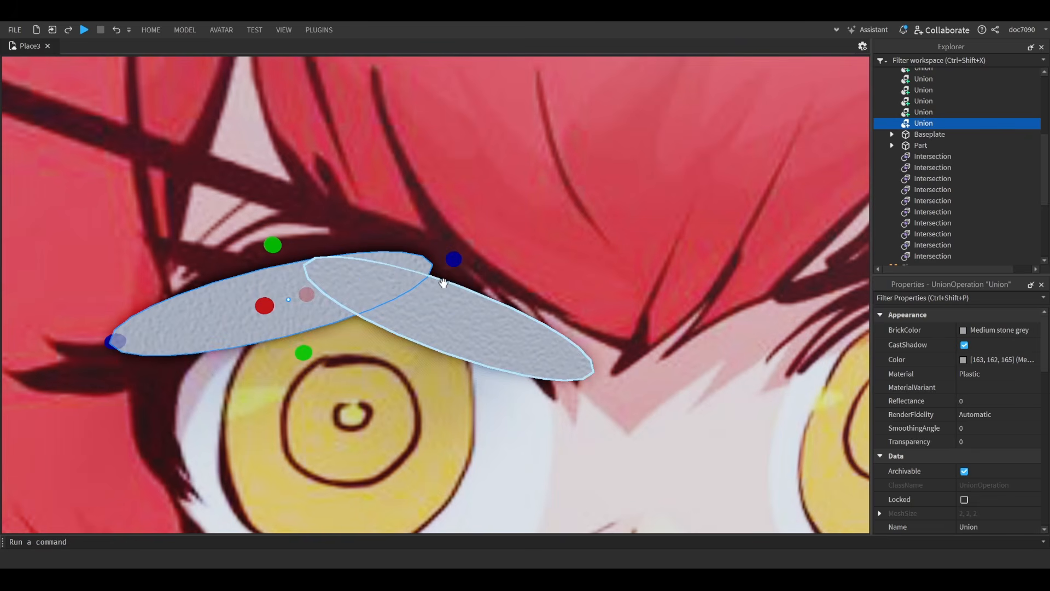
pyautogui.moveTo(453, 259); pyautogui.dragTo(434, 266)
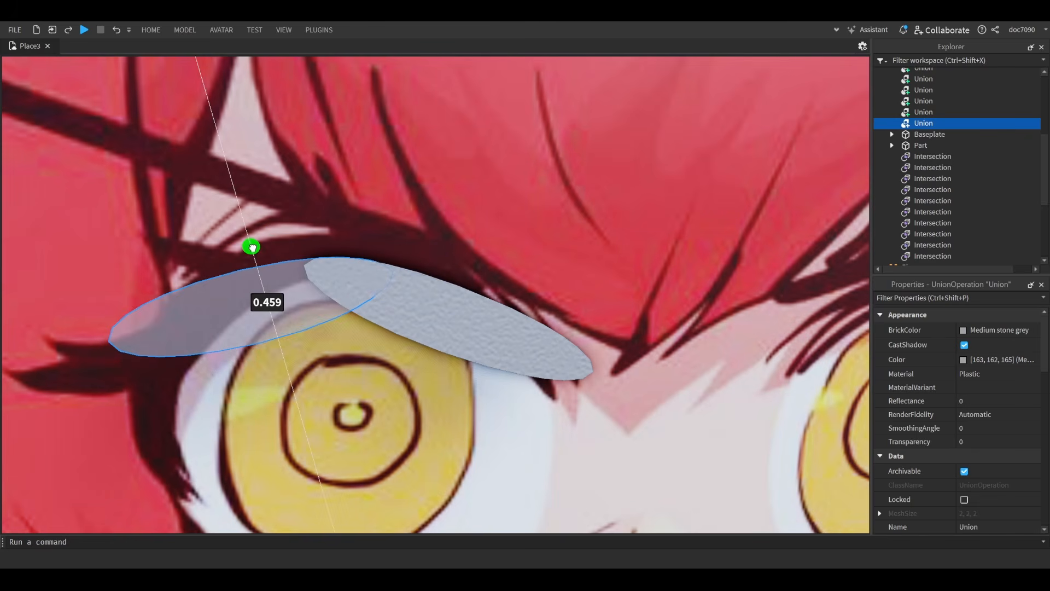
pyautogui.moveTo(252, 247); pyautogui.dragTo(251, 246)
pyautogui.scroll(-6, 432, 301)
pyautogui.click(729, 331)
# - Select both upper eyelid pieces and rotate them together to follow the slant of the drawn eyelid
pyautogui.press('w')
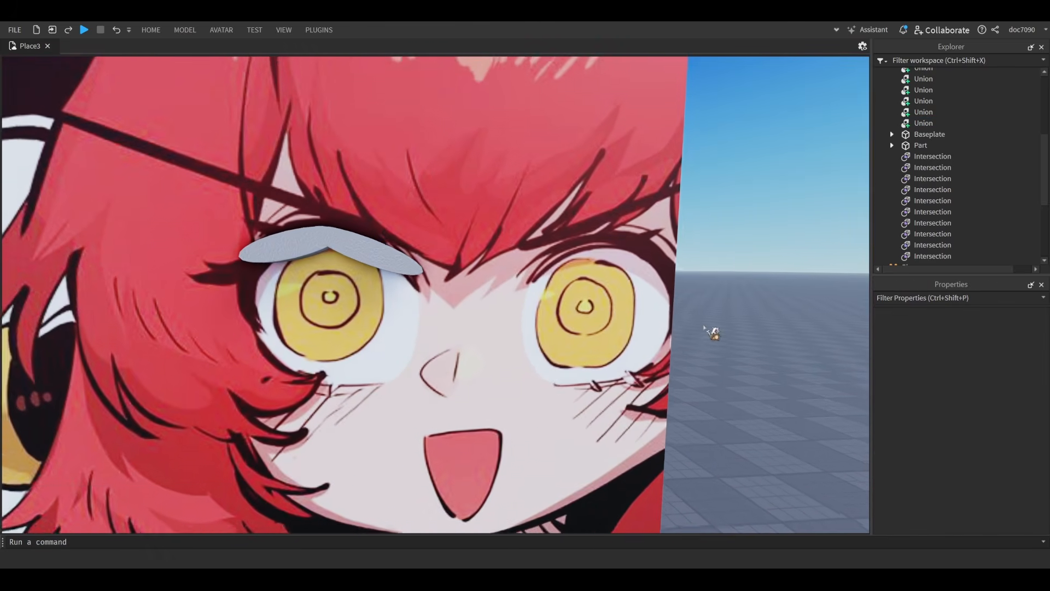
pyautogui.press('e')
pyautogui.click(363, 281)
pyautogui.keyDown('ctrl'); pyautogui.click(277, 297); pyautogui.keyUp('ctrl')
pyautogui.press('w')
pyautogui.press('e')
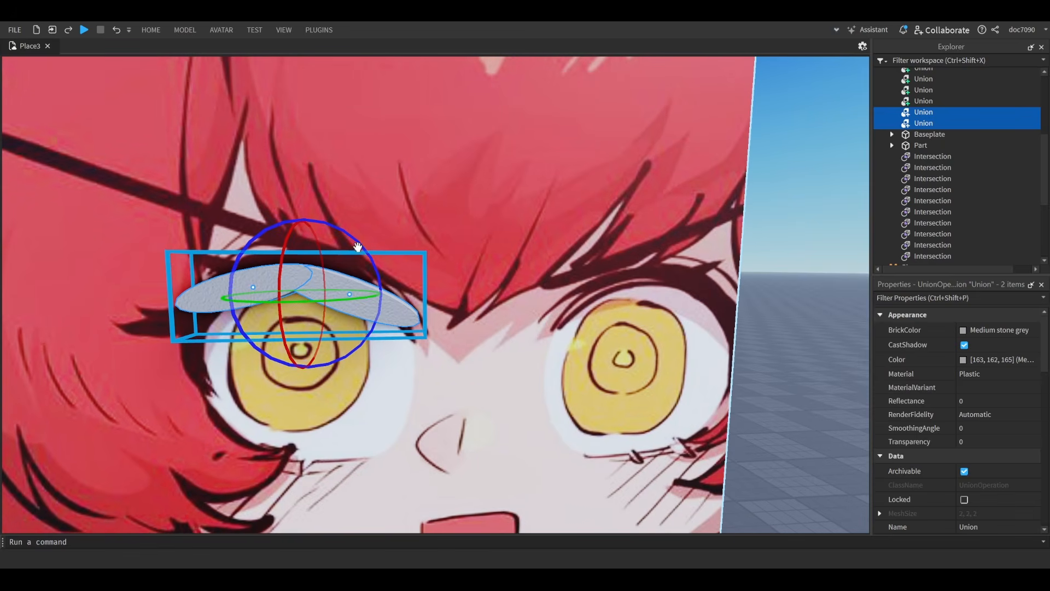
pyautogui.moveTo(347, 230); pyautogui.dragTo(309, 241)
pyautogui.press('w')
pyautogui.press('a')
pyautogui.click(409, 300)
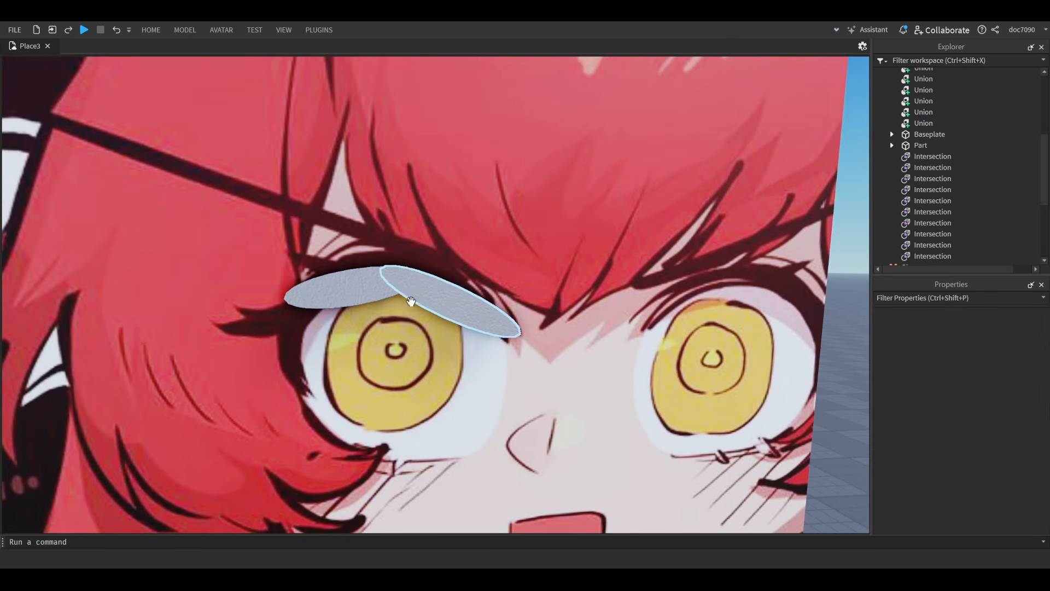
# - Duplicate the outer eyelid piece, stand the copy steeply at the eye's outer corner, and scale its length to about 0.923
pyautogui.press('a')
pyautogui.press('w')
pyautogui.click(354, 298)
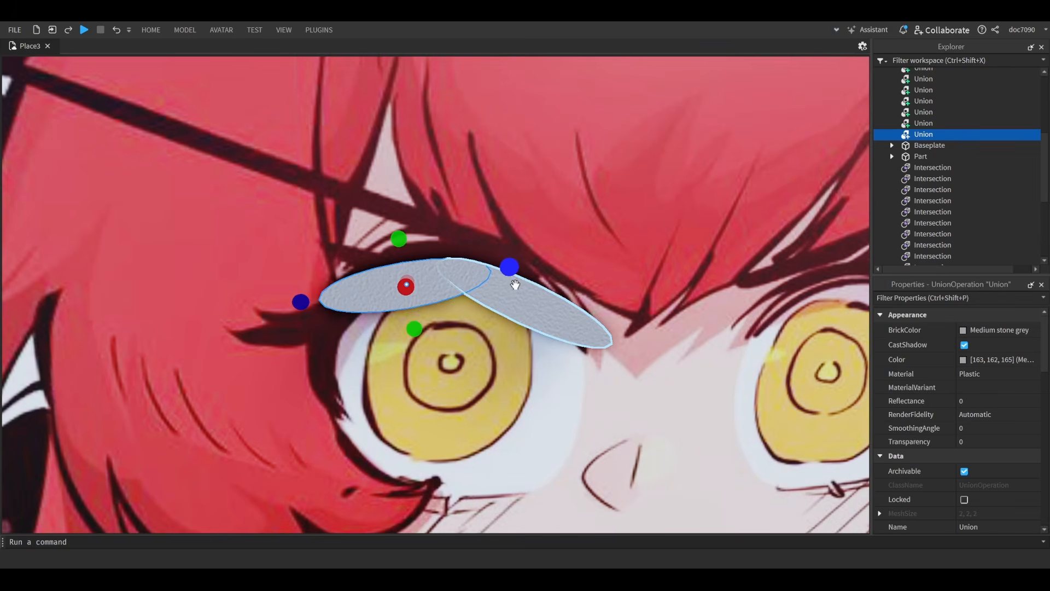
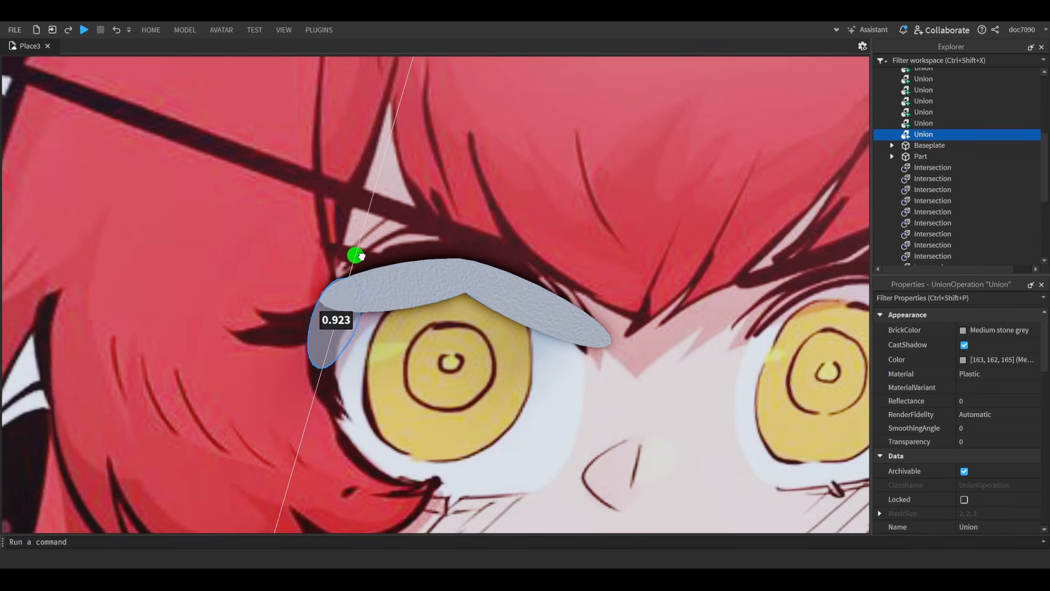
pyautogui.press('w')
pyautogui.press('a')
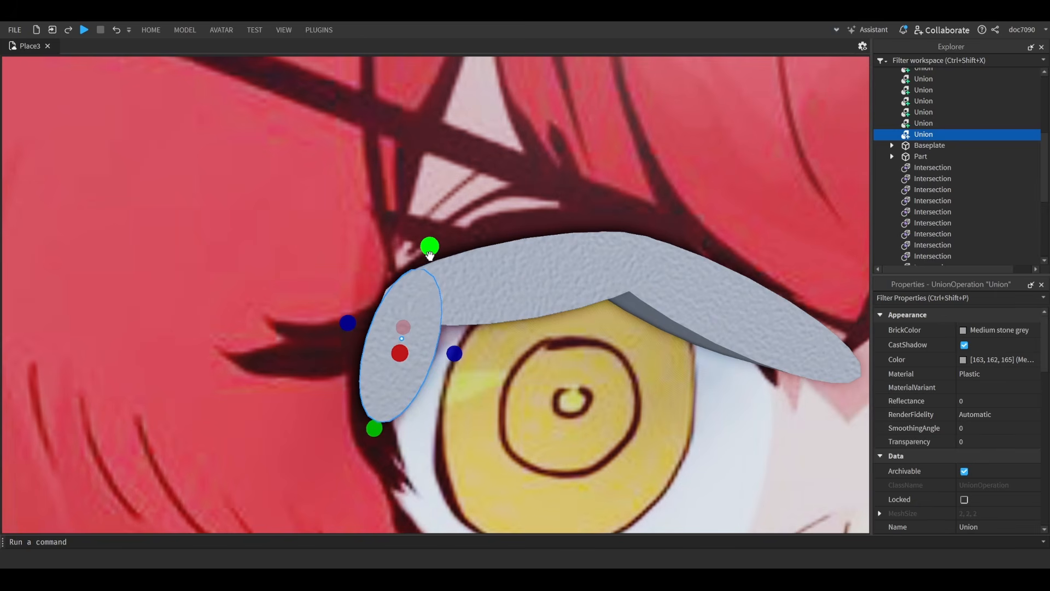
pyautogui.moveTo(352, 322); pyautogui.dragTo(348, 319)
pyautogui.moveTo(430, 247); pyautogui.dragTo(429, 254)
# - Duplicate the outer corner piece, place the copy lower along the eye's outer edge, and resize it to blend with the lash line
pyautogui.press('s')
pyautogui.press('s')
pyautogui.press('a')
pyautogui.press('w')
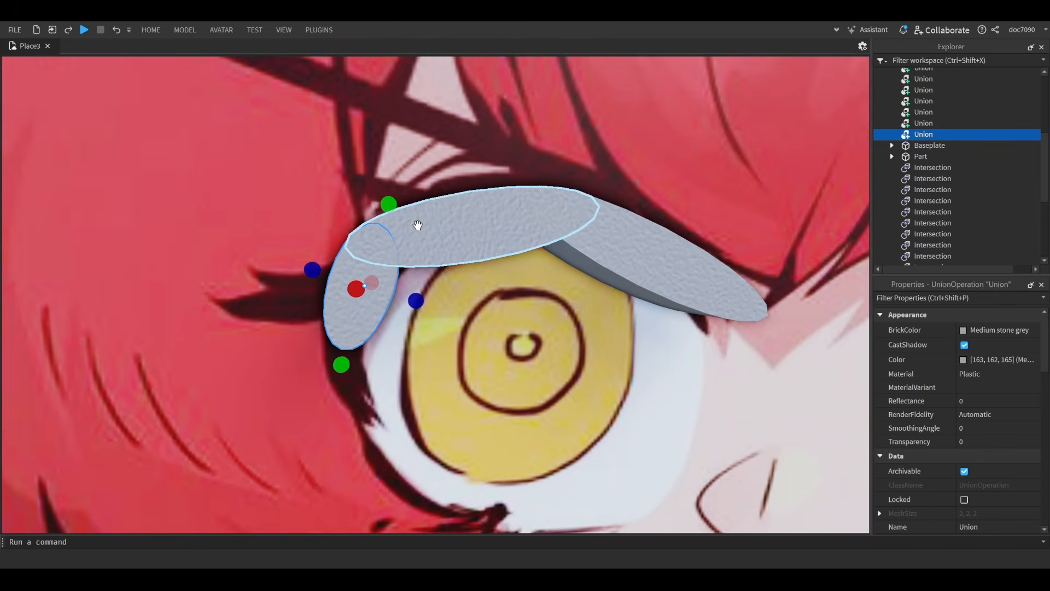
pyautogui.hotkey('ctrl', 'd')
pyautogui.moveTo(390, 141); pyautogui.dragTo(328, 257)
pyautogui.hotkey('ctrl', '4')
pyautogui.hotkey('ctrl', 'z')
pyautogui.hotkey('ctrl', 'z')
pyautogui.hotkey('ctrl', 'y')
pyautogui.hotkey('ctrl', '3')
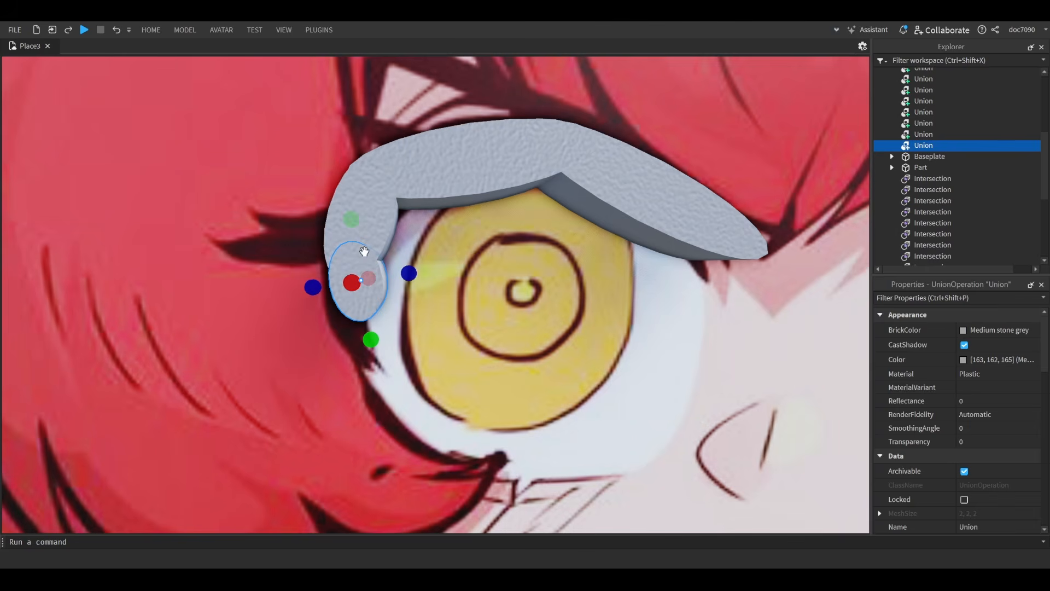
pyautogui.moveTo(351, 219); pyautogui.dragTo(350, 181)
pyautogui.scroll(-10, 329, 273)
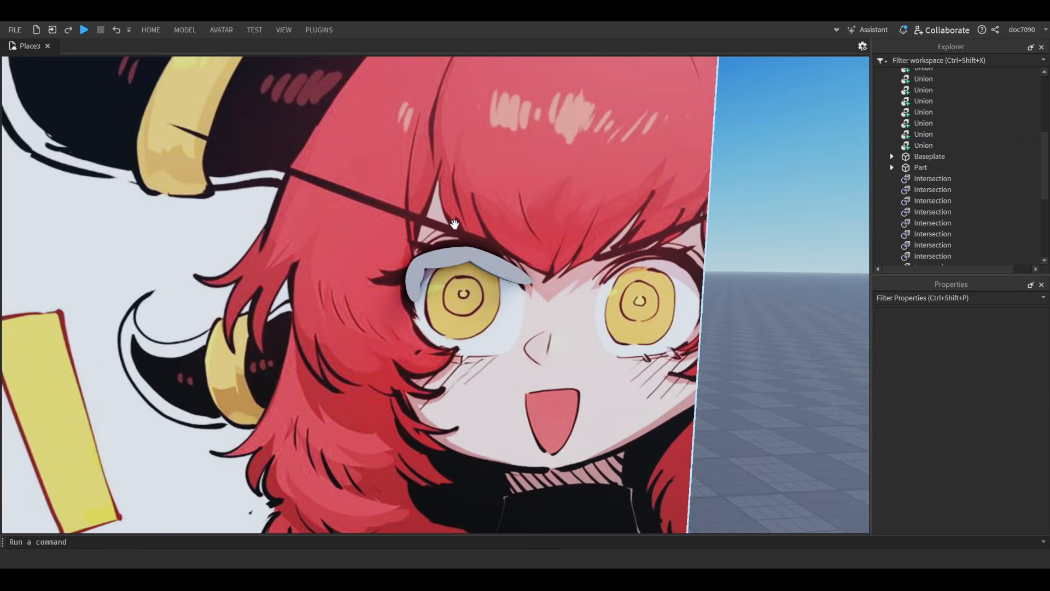
# - Duplicate the lowest outer corner piece and move the copy over the right-hand eye in the reference picture
pyautogui.scroll(8, 313, 288)
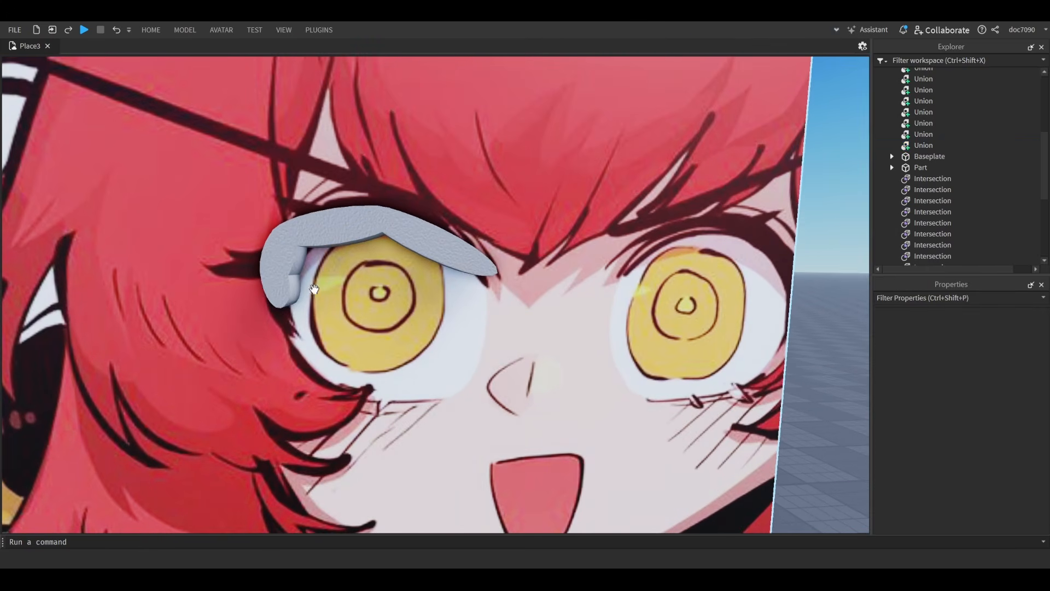
pyautogui.click(294, 287)
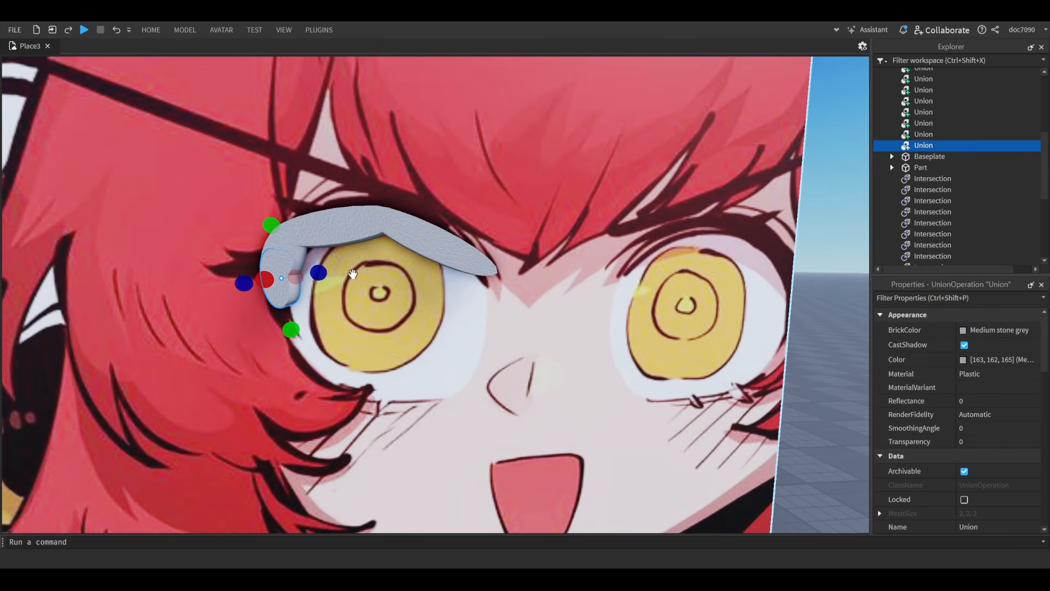
pyautogui.hotkey('ctrl', 'd')
pyautogui.hotkey('ctrl', '2')
pyautogui.moveTo(355, 277); pyautogui.dragTo(599, 291)
pyautogui.hotkey('ctrl', '3')
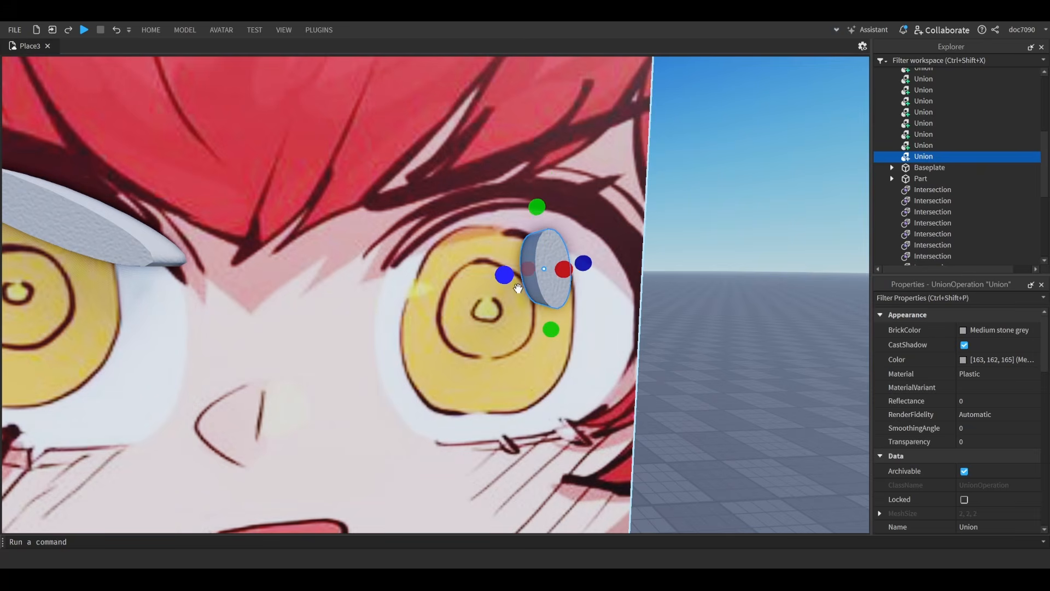
# - Level the copied piece to orientation 0, 90, 0 and enlarge it to 0.463, 1.277, 2.135 over the right-hand eye
pyautogui.moveTo(518, 288); pyautogui.dragTo(474, 295)
pyautogui.scroll(-5, 1012, 461)
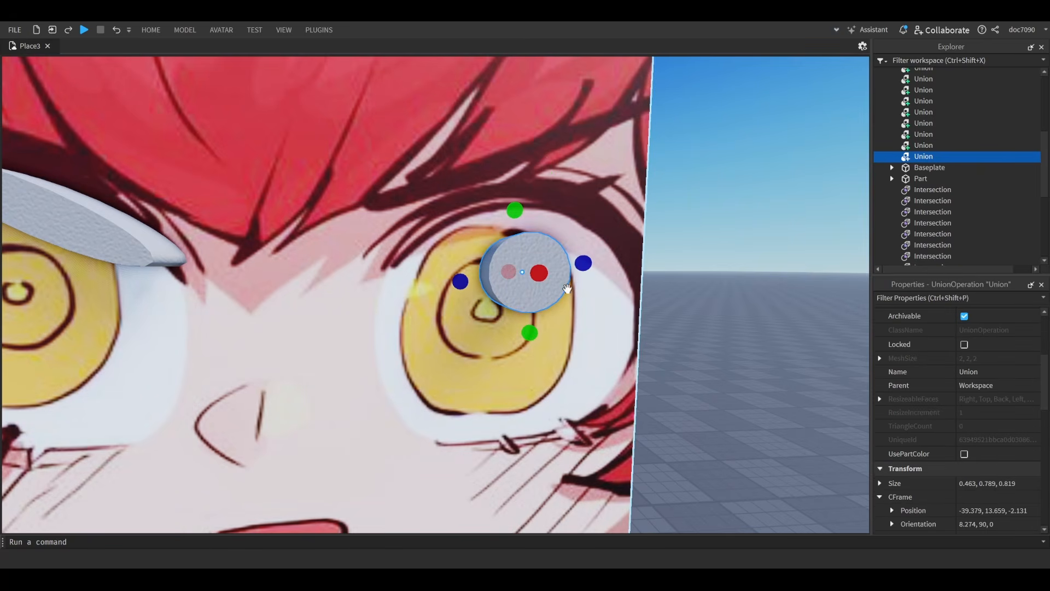
pyautogui.moveTo(567, 288)
pyautogui.mouseDown()
pyautogui.moveTo(511, 301)
pyautogui.moveTo(581, 282)
pyautogui.mouseUp()
pyautogui.moveTo(464, 295); pyautogui.dragTo(399, 296)
pyautogui.moveTo(527, 230); pyautogui.dragTo(530, 179)
pyautogui.scroll(-3, 530, 179)
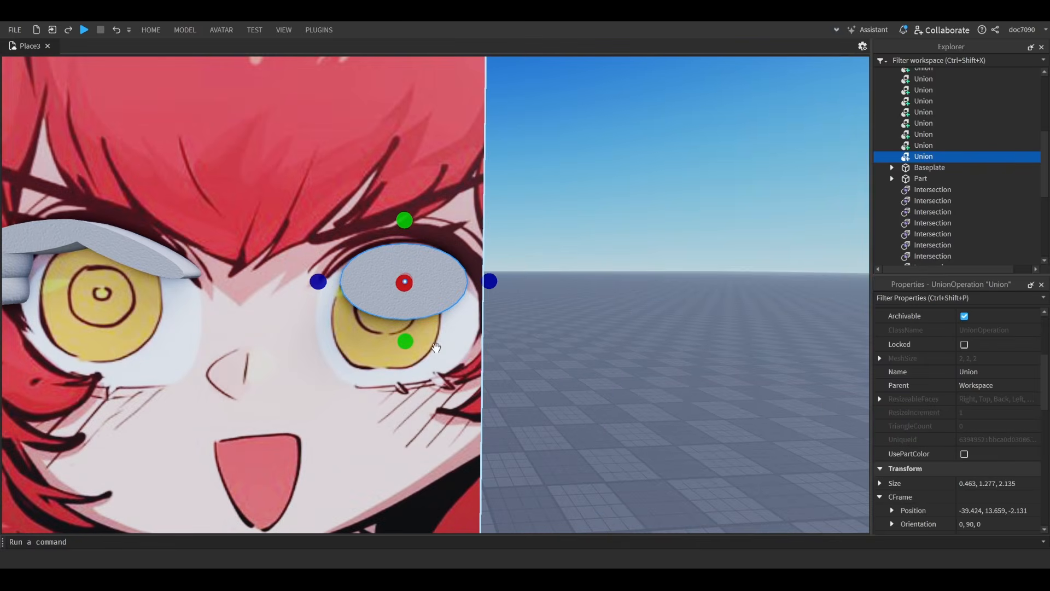
# - Stretch the ellipse to 0.463, 2.401, 2.731 so it covers the whole right-hand eye of the reference
pyautogui.moveTo(403, 339); pyautogui.dragTo(404, 403)
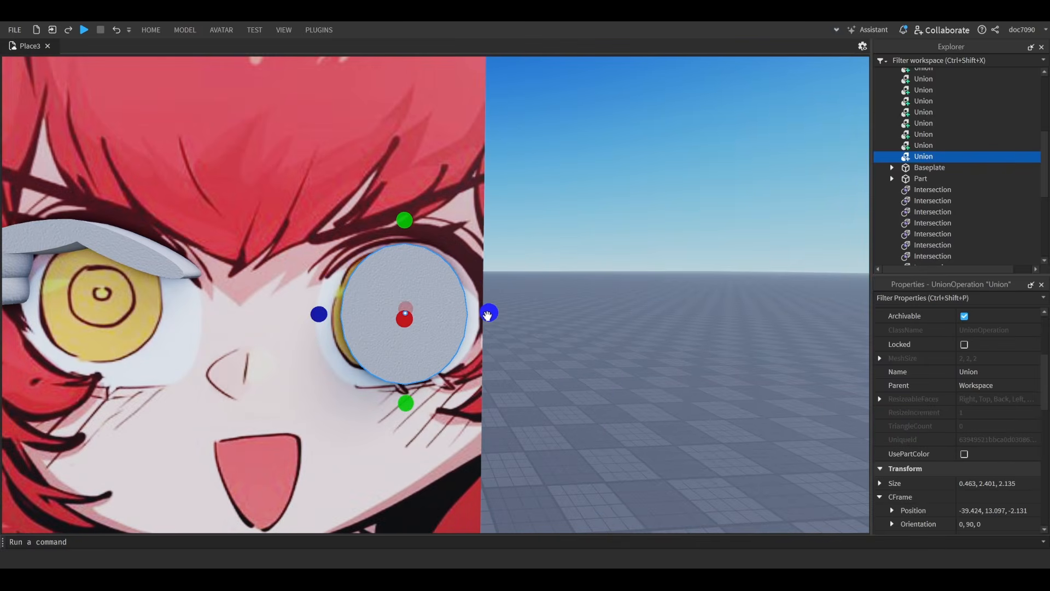
pyautogui.moveTo(488, 314); pyautogui.dragTo(499, 312)
pyautogui.scroll(2, 334, 314)
pyautogui.moveTo(340, 314); pyautogui.dragTo(316, 316)
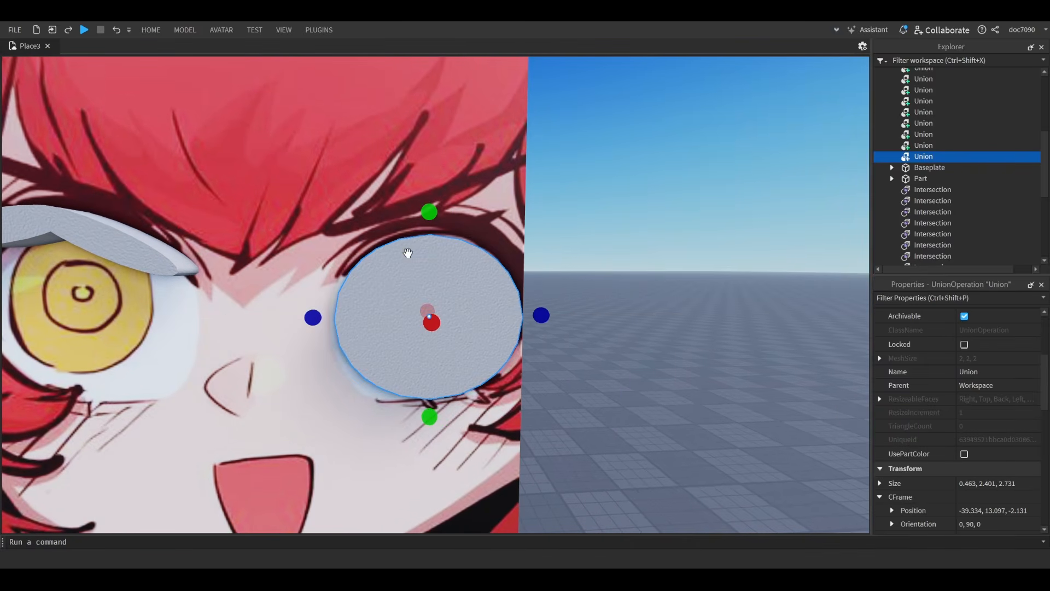
# - Increase the ellipse's height to 2.491 and move it 5.1 studs sideways onto the left-hand eye of the reference
pyautogui.moveTo(430, 212); pyautogui.dragTo(430, 205)
pyautogui.scroll(-3, 460, 257)
pyautogui.hotkey('ctrl', '2')
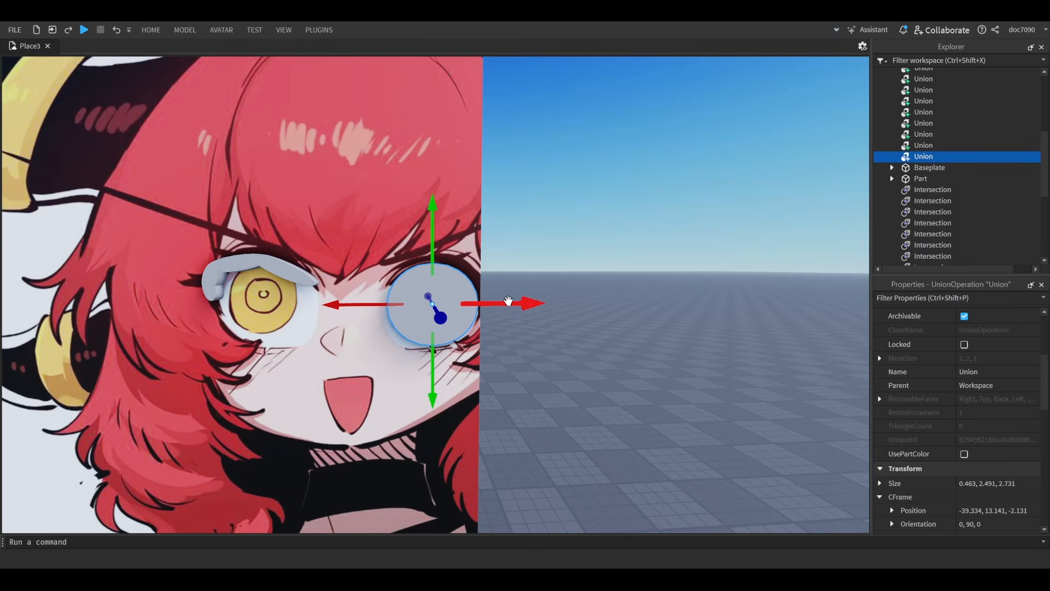
pyautogui.moveTo(508, 300); pyautogui.dragTo(484, 306)
pyautogui.scroll(3, 498, 308)
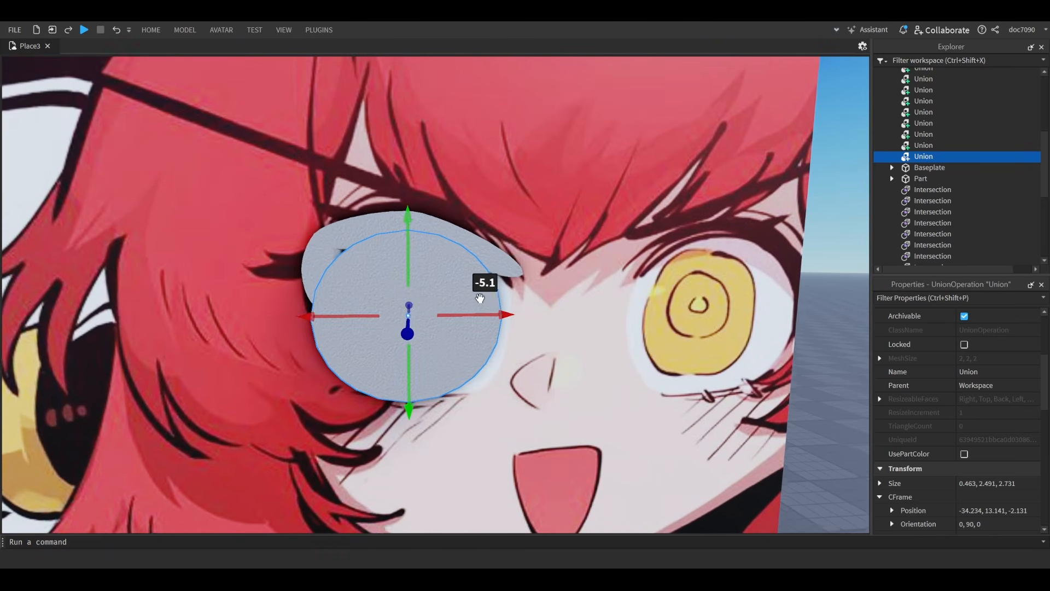
# - Thicken the ellipse to 0.571 and shift it sideways by 0.033 studs within the left-hand eye
pyautogui.scroll(3, 481, 298)
pyautogui.moveTo(481, 298); pyautogui.dragTo(462, 220, button='right')
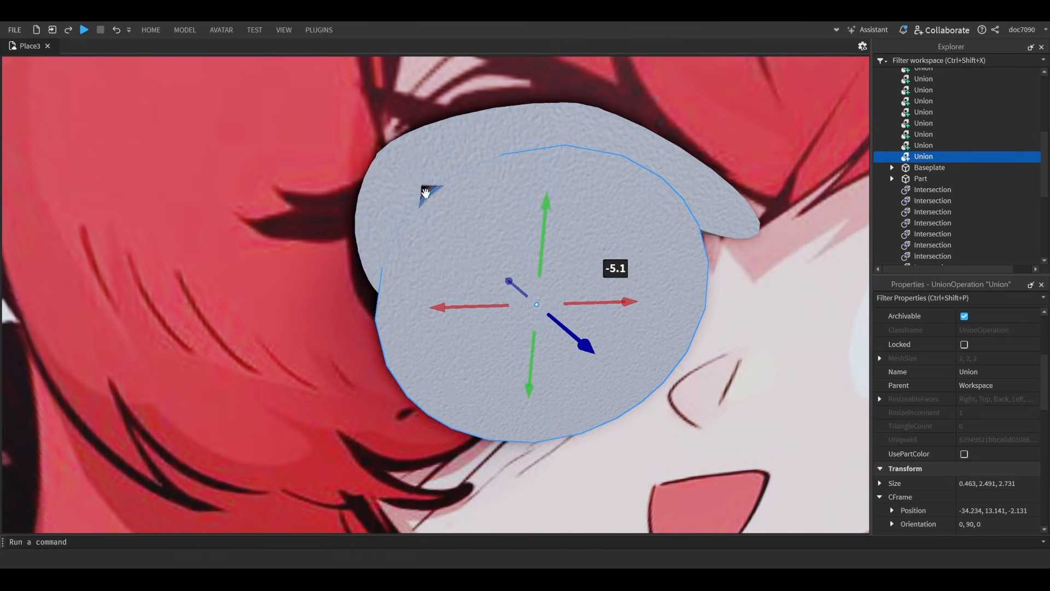
pyautogui.moveTo(561, 250); pyautogui.dragTo(565, 244, button='right')
pyautogui.hotkey('ctrl', '3')
pyautogui.moveTo(368, 288); pyautogui.dragTo(375, 293)
pyautogui.moveTo(376, 293); pyautogui.dragTo(441, 283, button='right')
pyautogui.hotkey('ctrl', '2')
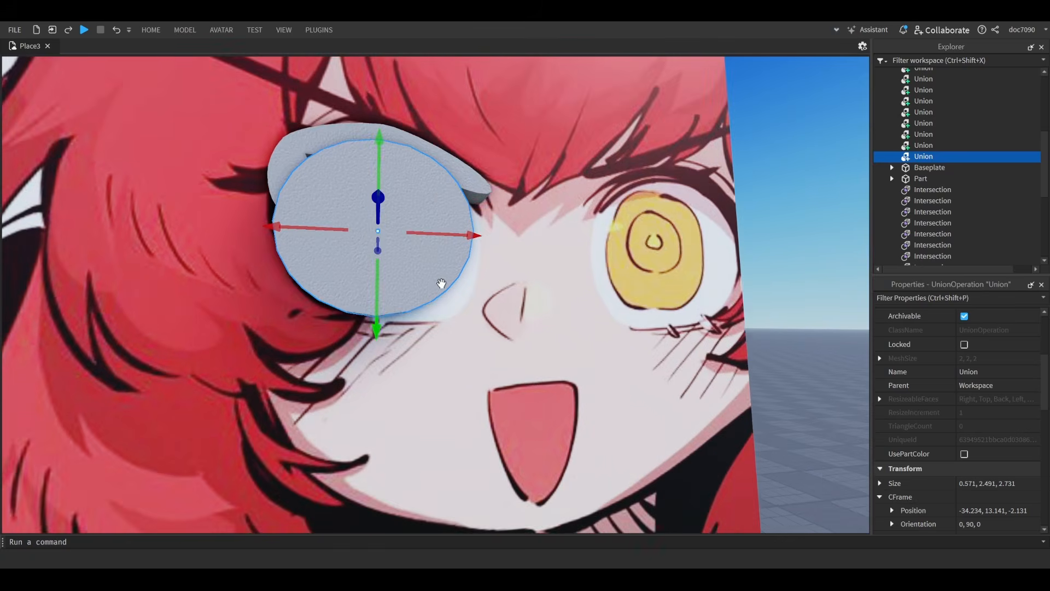
pyautogui.press('w')
pyautogui.press('q')
pyautogui.moveTo(454, 167)
pyautogui.mouseDown()
pyautogui.moveTo(467, 167)
pyautogui.moveTo(458, 165)
pyautogui.mouseUp()
pyautogui.press('a')
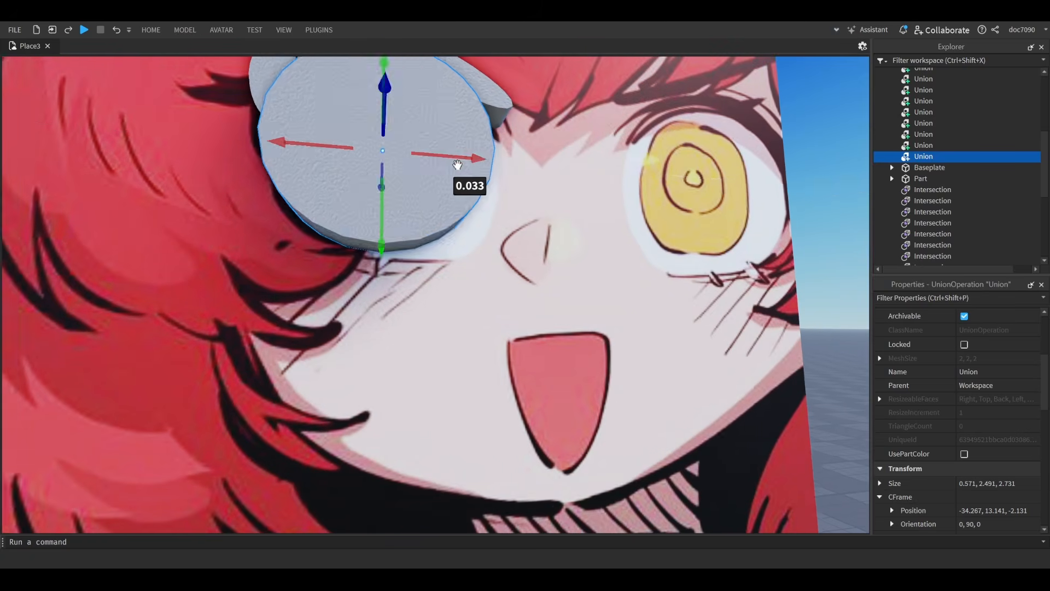
pyautogui.press('e')
pyautogui.press('w')
# - Duplicate the upper lid piece, tilt the copy to 24.657 degrees and shorten it to 1.224 to fill the outer lid gap
pyautogui.click(436, 155)
pyautogui.hotkey('ctrl', 'd')
pyautogui.hotkey('ctrl', '4')
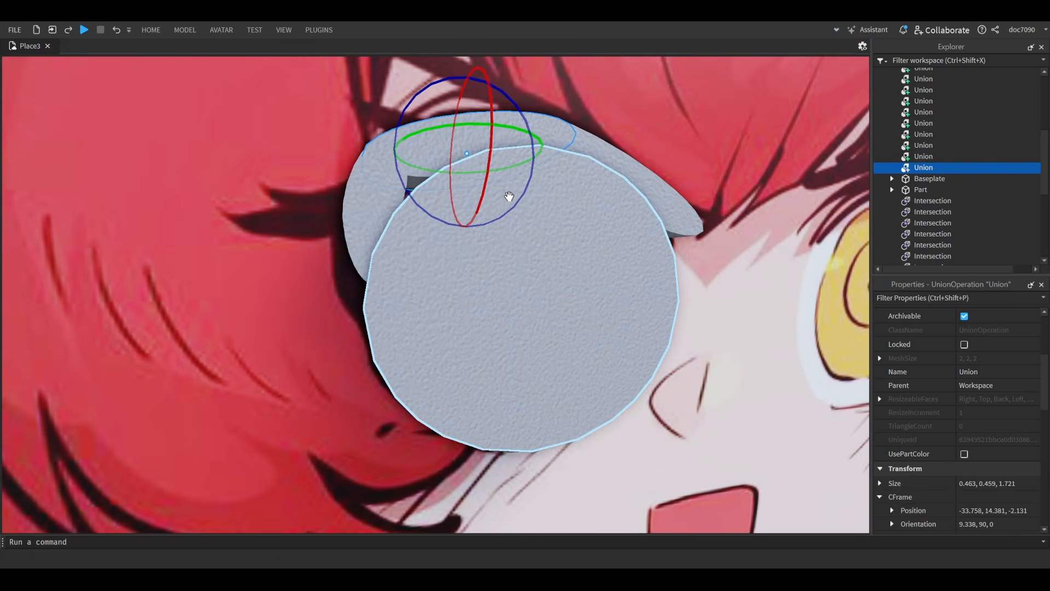
pyautogui.moveTo(525, 194); pyautogui.dragTo(528, 176)
pyautogui.hotkey('ctrl', '2')
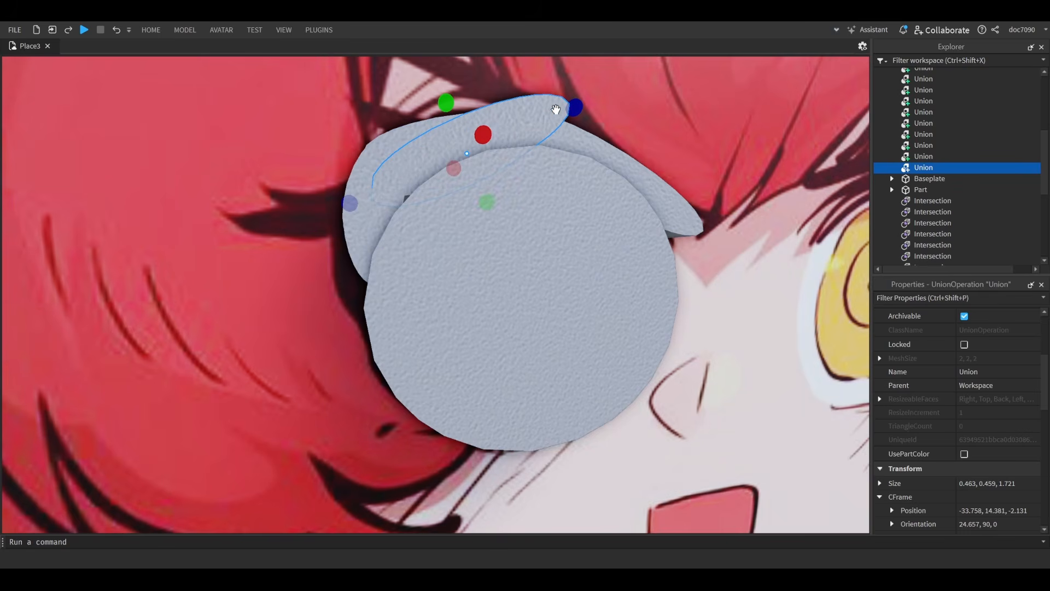
pyautogui.moveTo(556, 109); pyautogui.dragTo(348, 219)
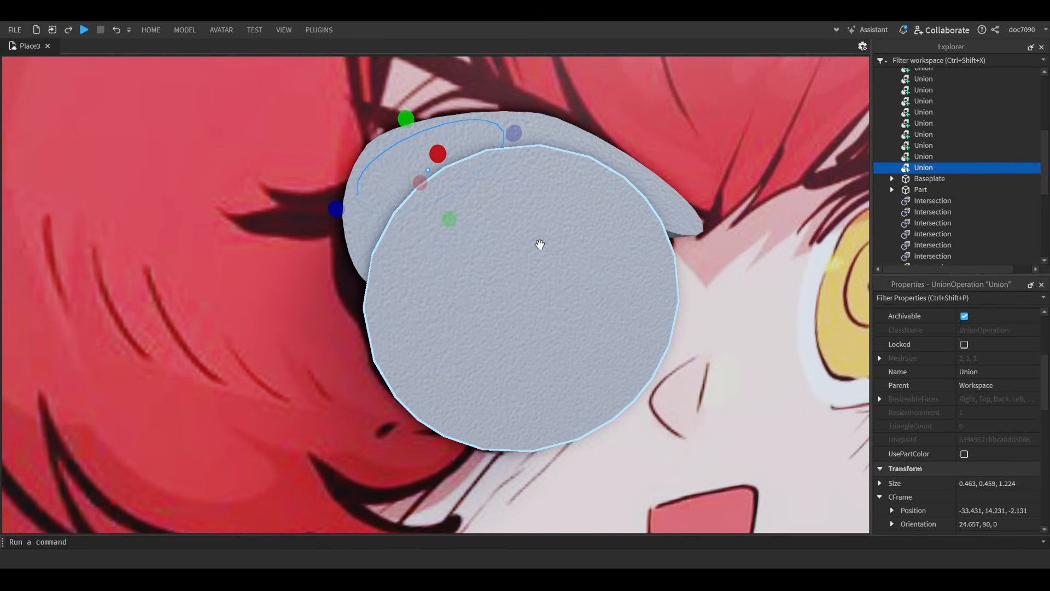
# - Negate the large ellipse covering the left-hand eye so it can cut the eyelid pieces
pyautogui.click(557, 245)
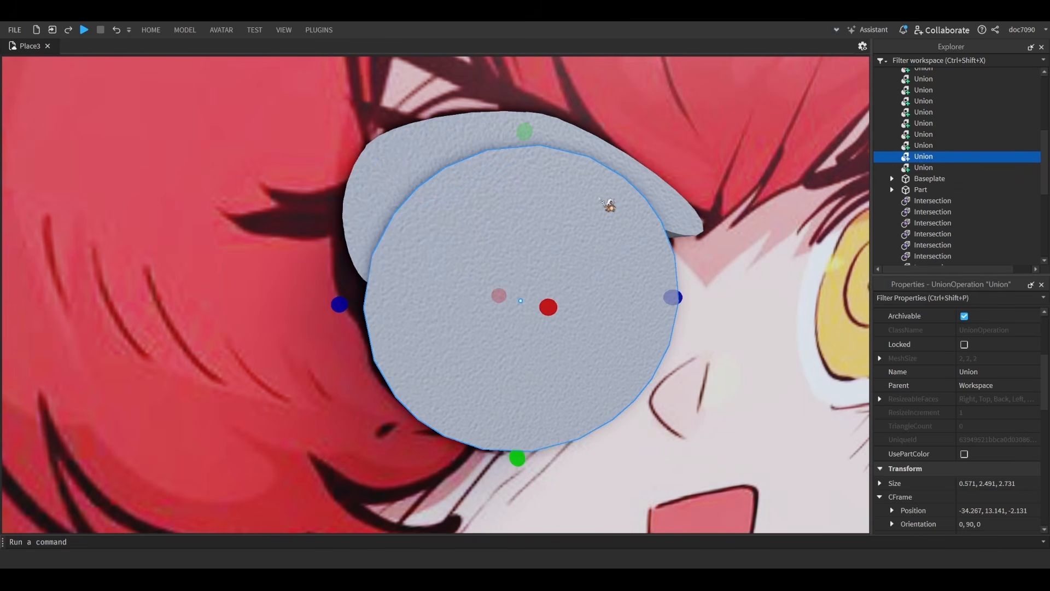
pyautogui.hotkey('ctrl', 'shift', 'n')
pyautogui.press('s')
pyautogui.press('w')
pyautogui.press('d')
pyautogui.keyDown('shift'); pyautogui.click(534, 197); pyautogui.keyUp('shift')
pyautogui.press('w')
pyautogui.press('d')
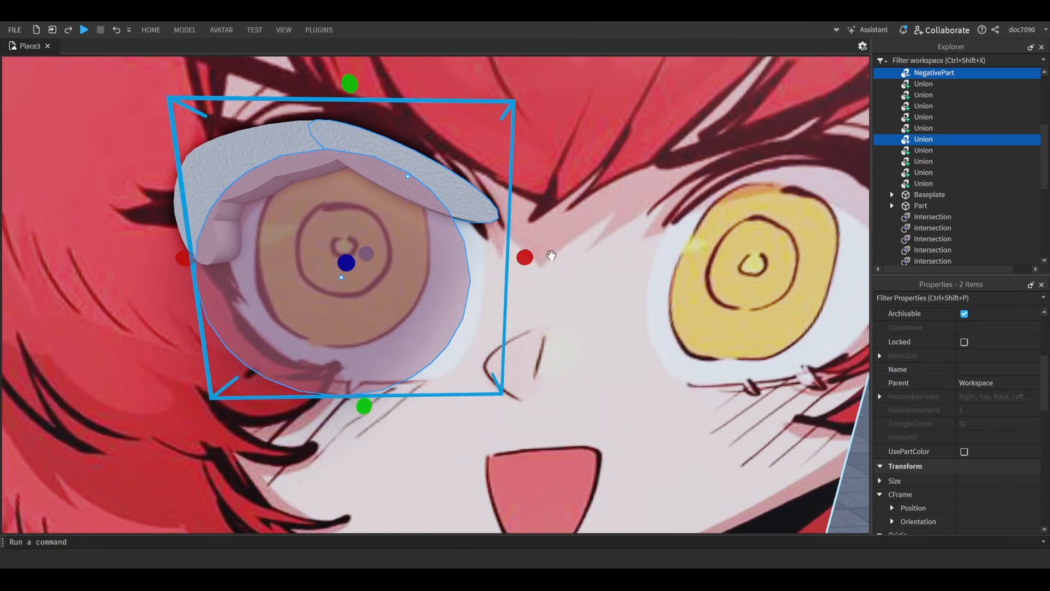
pyautogui.click(434, 246)
pyautogui.moveTo(491, 277); pyautogui.dragTo(521, 278)
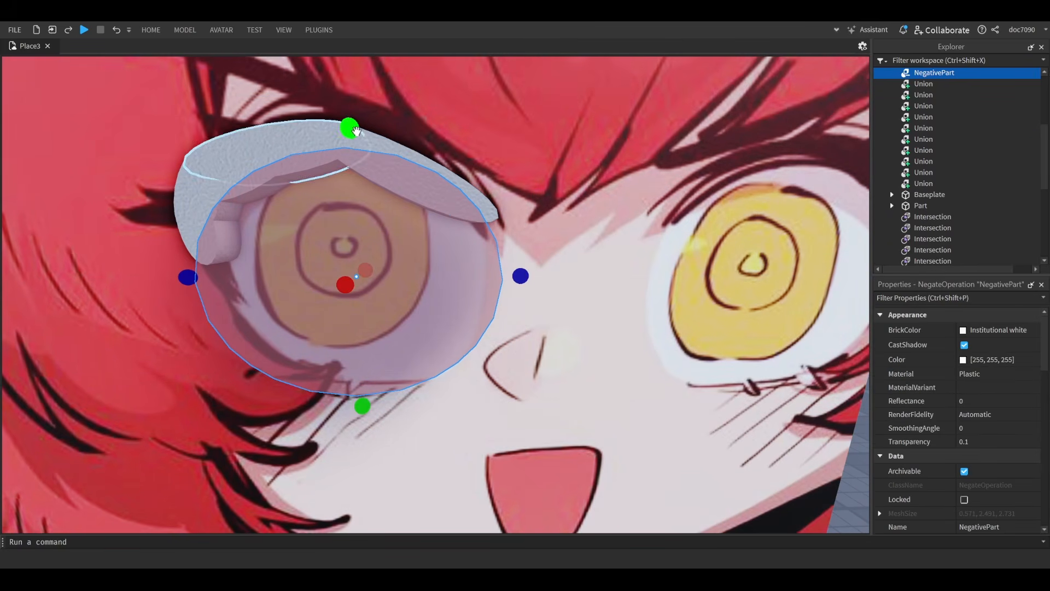
pyautogui.click(496, 216)
pyautogui.hotkey('ctrl', 'z')
# - Shorten the inner eyelid piece slightly at its pointed end near the nose
pyautogui.click(491, 215)
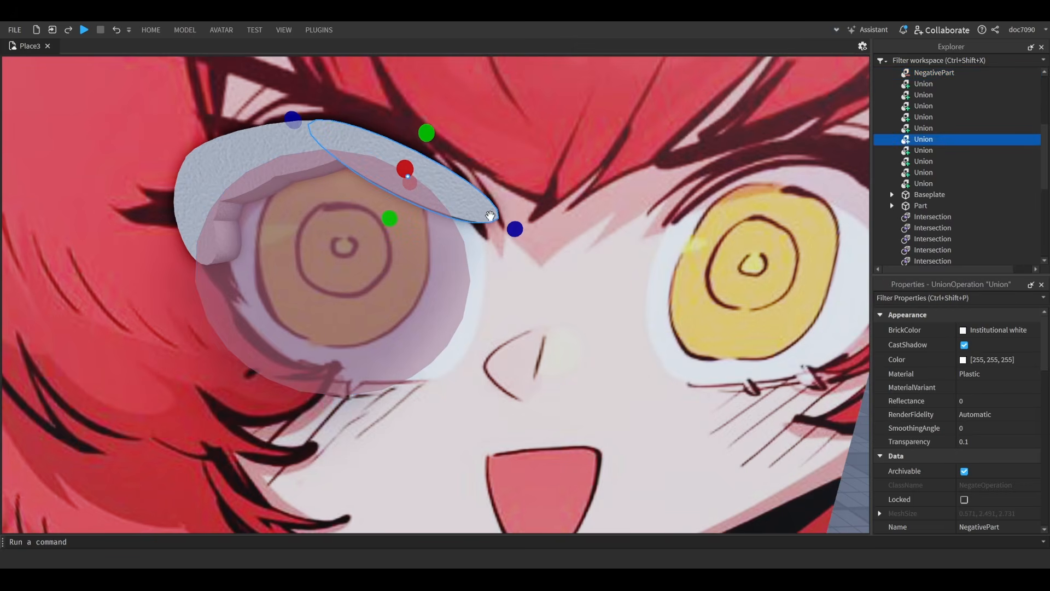
pyautogui.moveTo(515, 229); pyautogui.dragTo(498, 229)
pyautogui.scroll(2, 401, 186)
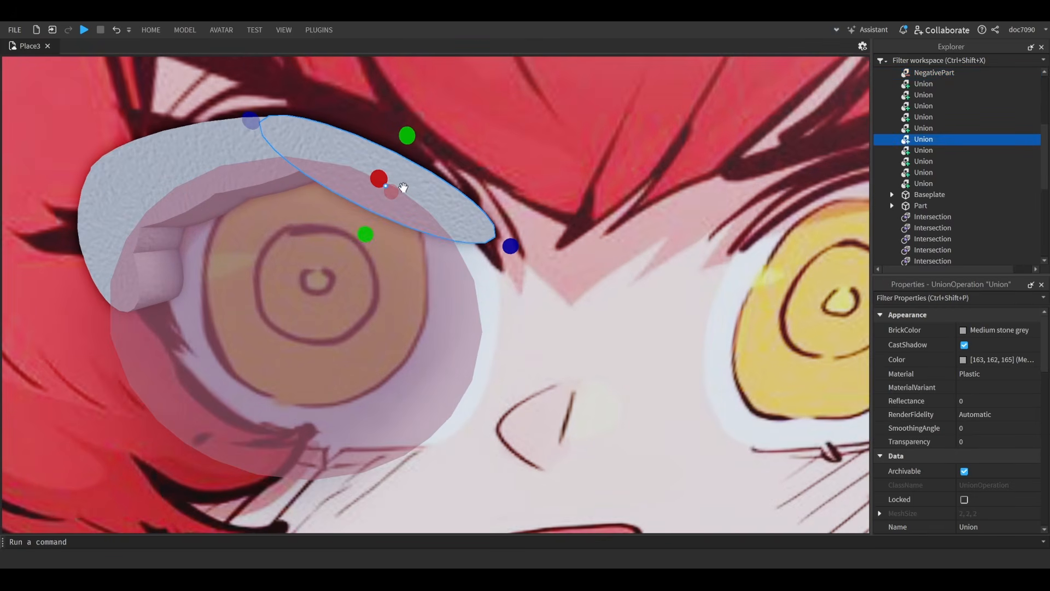
# - Duplicate the negative ellipse and reshape the copy into a smaller, flat oval over the inner half of the eyelid
pyautogui.click(420, 241)
pyautogui.moveTo(508, 323); pyautogui.dragTo(542, 324)
pyautogui.hotkey('ctrl', 'd')
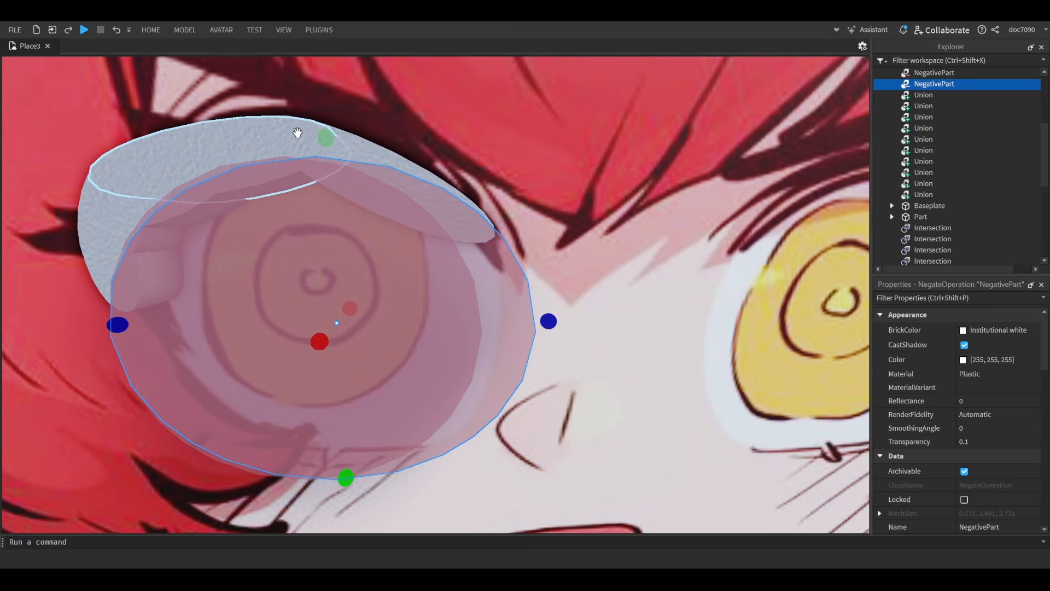
pyautogui.moveTo(323, 138); pyautogui.dragTo(332, 152)
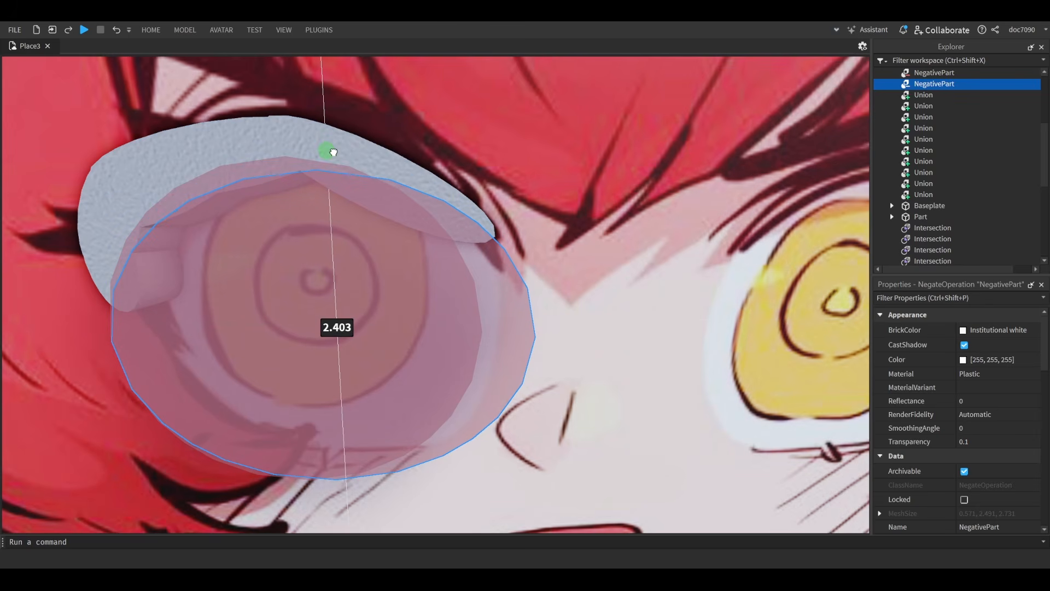
pyautogui.moveTo(414, 183); pyautogui.dragTo(308, 343, button='right')
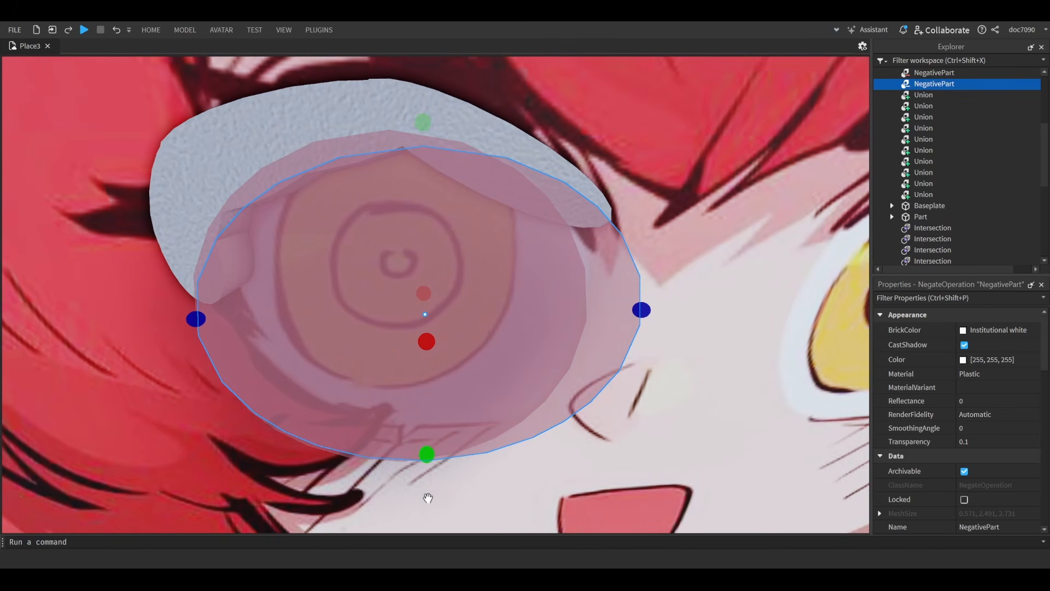
pyautogui.moveTo(434, 464); pyautogui.dragTo(426, 312)
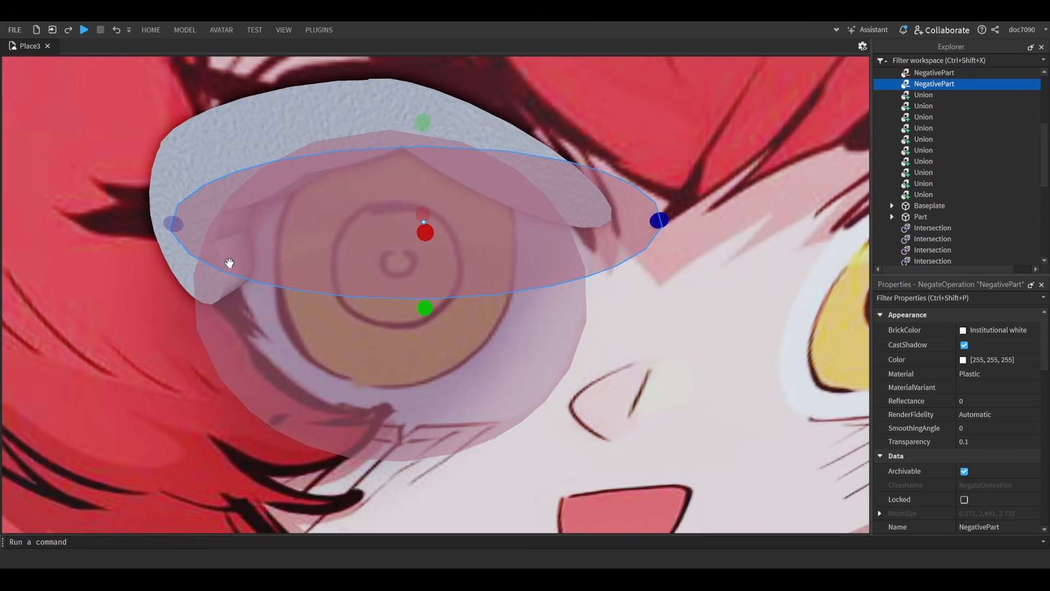
pyautogui.moveTo(176, 222); pyautogui.dragTo(338, 223)
# - Tilt the flat negative oval down toward the nose and lengthen its end over the iris
pyautogui.hotkey('ctrl', '4')
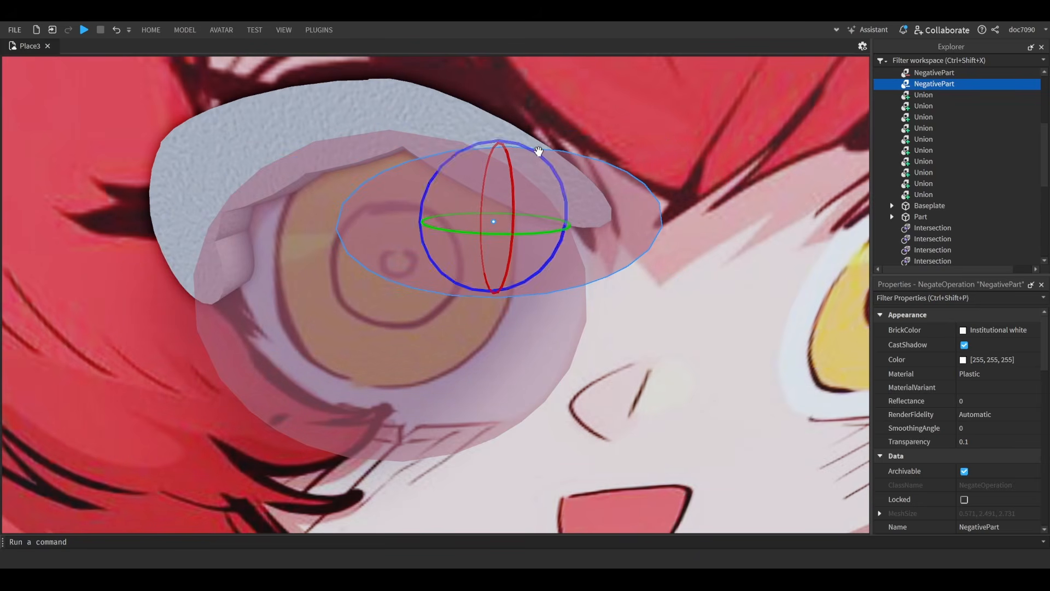
pyautogui.moveTo(539, 151); pyautogui.dragTo(583, 194)
pyautogui.hotkey('ctrl', '2')
pyautogui.scroll(5, 555, 157)
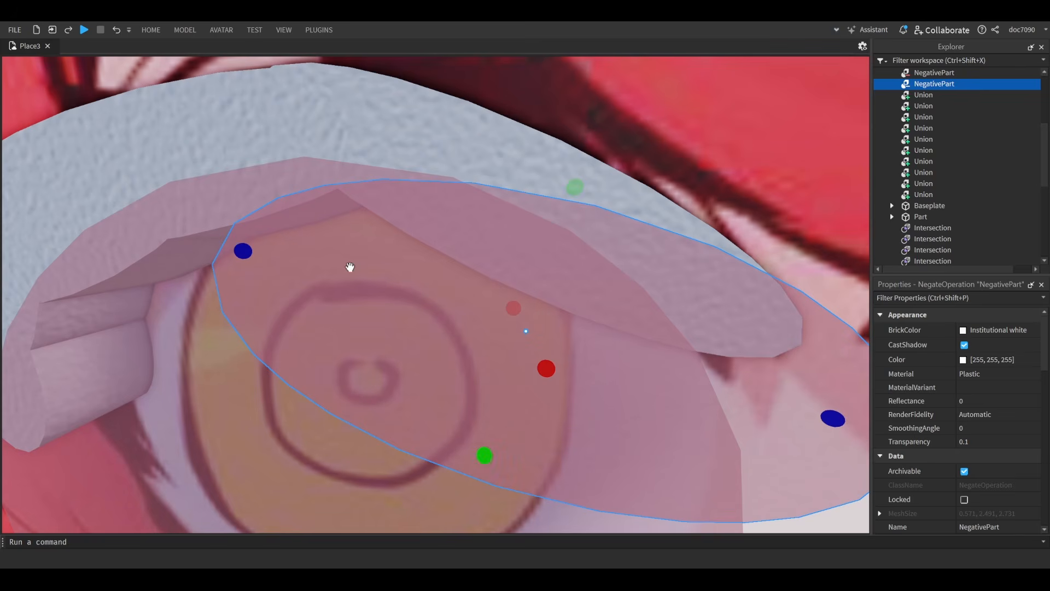
pyautogui.moveTo(247, 253); pyautogui.dragTo(226, 243)
pyautogui.scroll(-4, 328, 283)
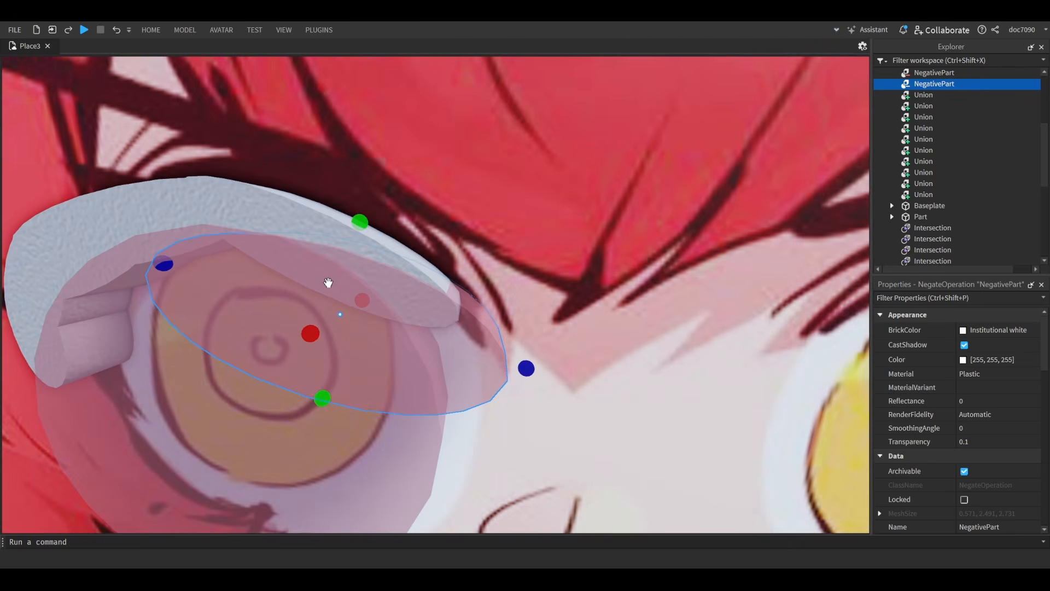
# - Lower the flat negative oval's upper edge and readjust its tilt to follow the inner eyelid's lower edge
pyautogui.scroll(3, 421, 290)
pyautogui.moveTo(363, 197); pyautogui.dragTo(376, 227)
pyautogui.scroll(-3, 375, 227)
pyautogui.scroll(3, 375, 230)
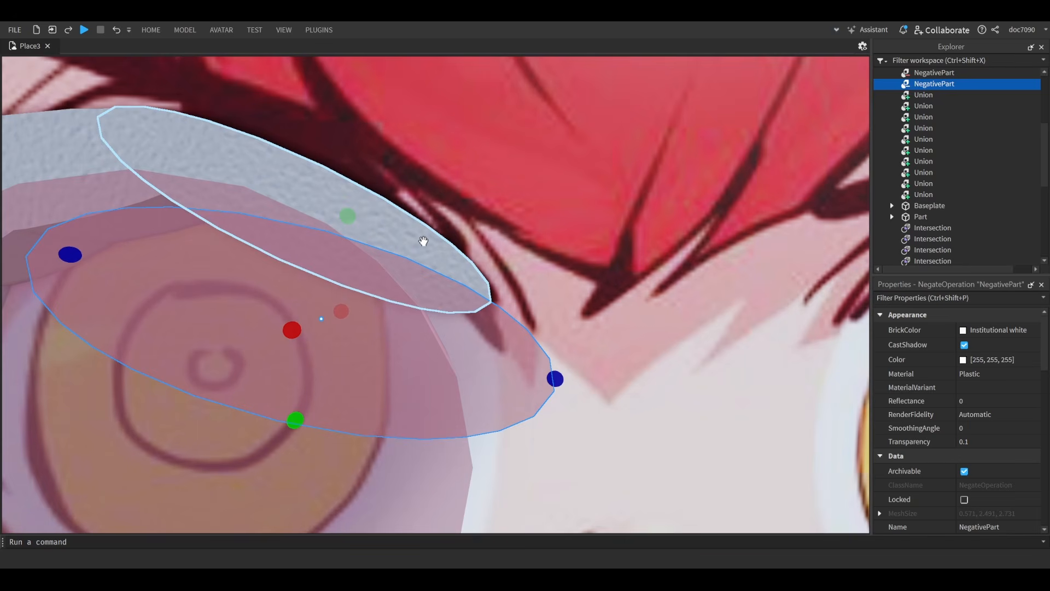
pyautogui.hotkey('ctrl', '4')
pyautogui.moveTo(374, 275); pyautogui.dragTo(322, 218)
pyautogui.hotkey('ctrl', '2')
pyautogui.scroll(-4, 336, 228)
pyautogui.click(375, 244)
pyautogui.scroll(-3, 373, 284)
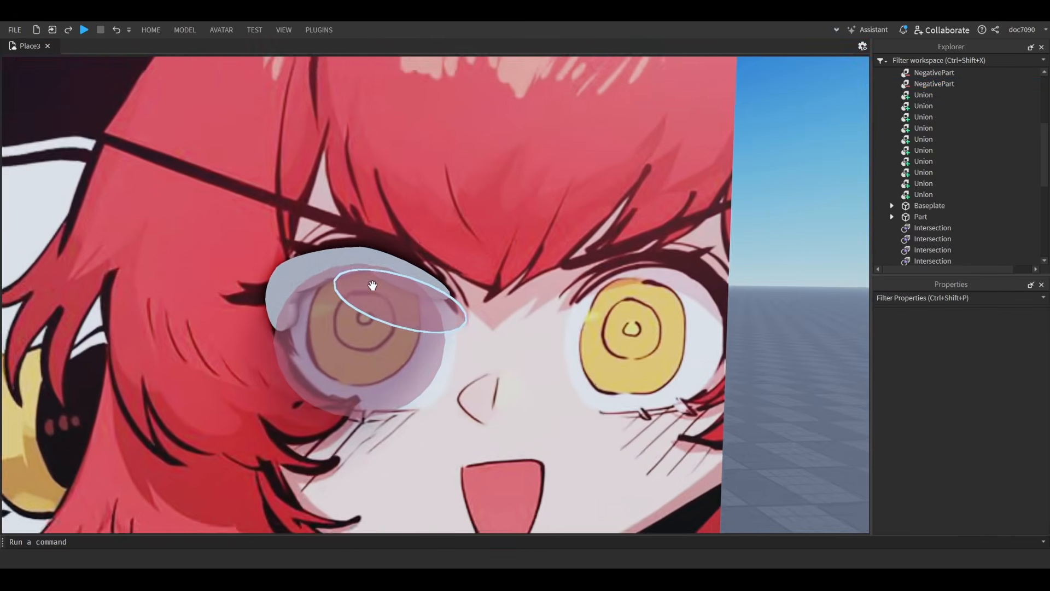
pyautogui.scroll(-2, 372, 285)
pyautogui.scroll(4, 429, 337)
pyautogui.click(432, 332)
pyautogui.keyDown('ctrl'); pyautogui.click(340, 367); pyautogui.keyUp('ctrl')
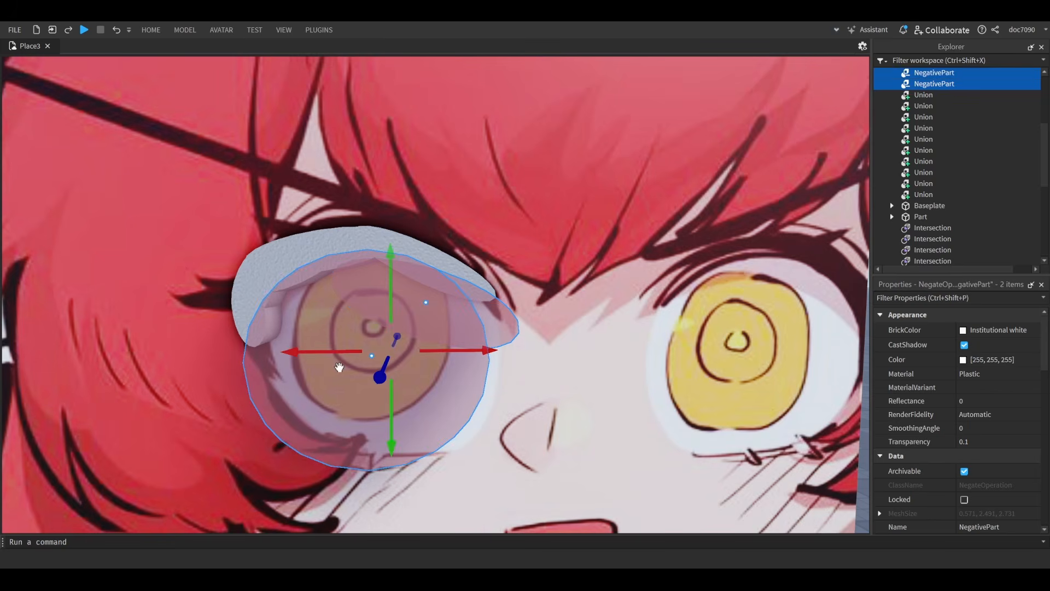
pyautogui.scroll(3, 339, 367)
pyautogui.keyDown('ctrl'); pyautogui.click(378, 265); pyautogui.keyUp('ctrl')
pyautogui.keyDown('ctrl'); pyautogui.click(363, 271); pyautogui.keyUp('ctrl')
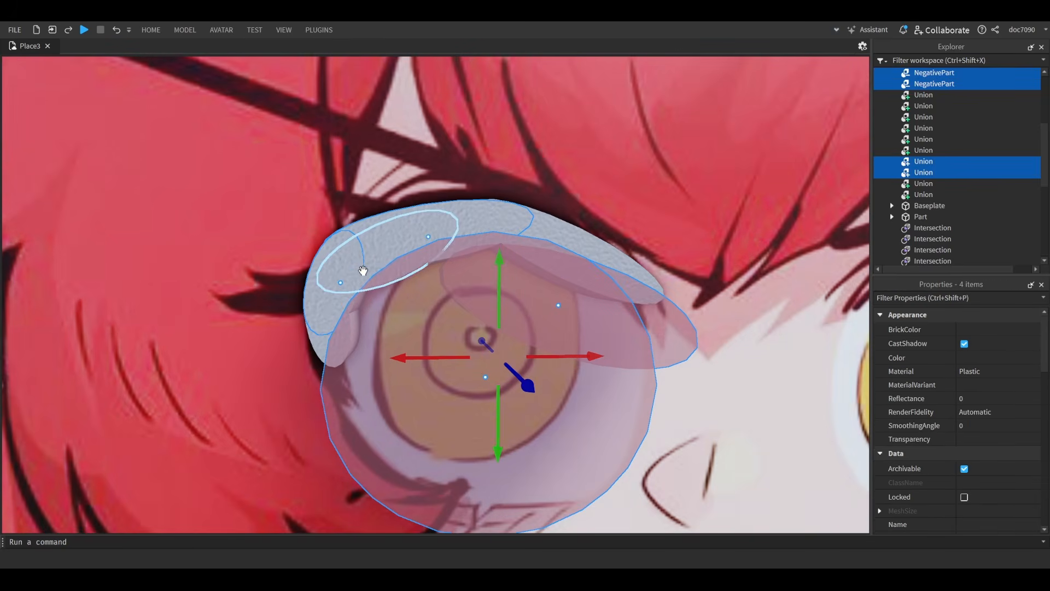
pyautogui.keyDown('ctrl'); pyautogui.click(361, 307); pyautogui.keyUp('ctrl')
pyautogui.keyDown('ctrl'); pyautogui.click(326, 339); pyautogui.keyUp('ctrl')
pyautogui.click(610, 258)
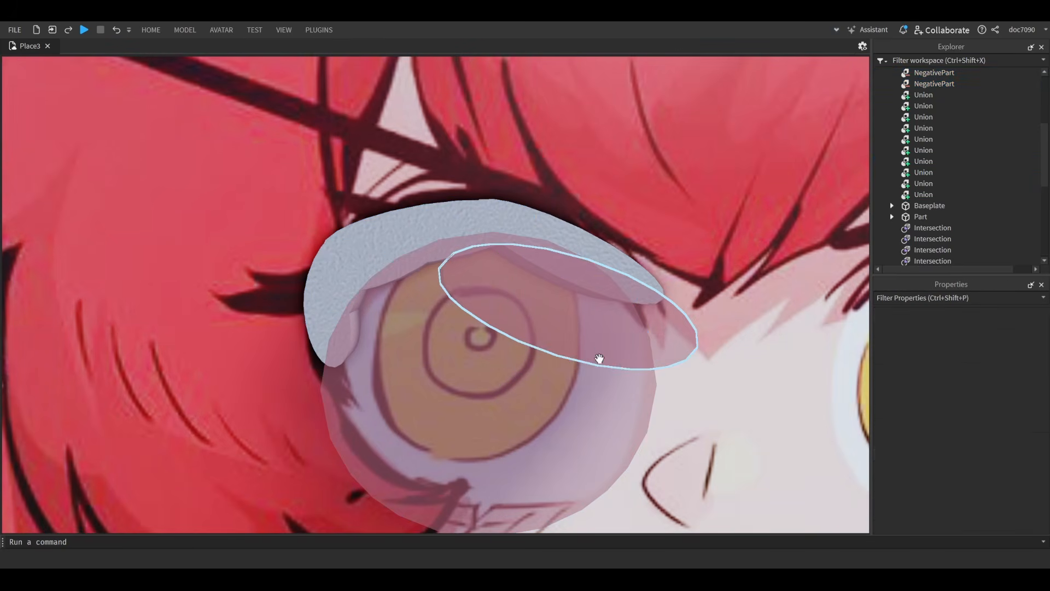
# - Union both negative ovals with all five eyelid pieces to cut out one curved upper eyelid
pyautogui.click(599, 383)
pyautogui.keyDown('ctrl'); pyautogui.click(675, 323); pyautogui.keyUp('ctrl')
pyautogui.keyDown('ctrl'); pyautogui.click(513, 209); pyautogui.keyUp('ctrl')
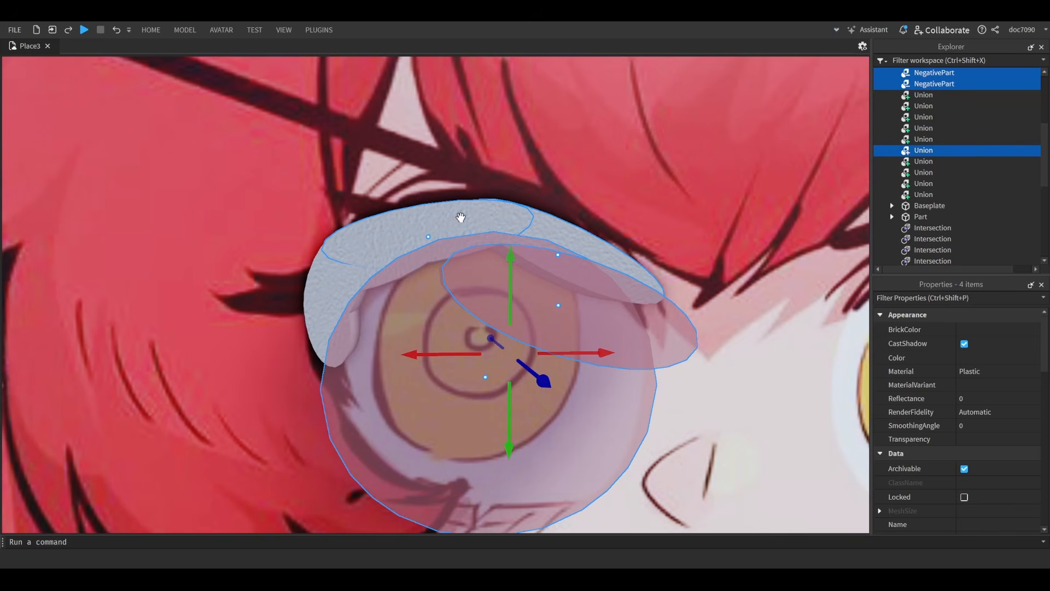
pyautogui.keyDown('ctrl'); pyautogui.click(351, 280); pyautogui.keyUp('ctrl')
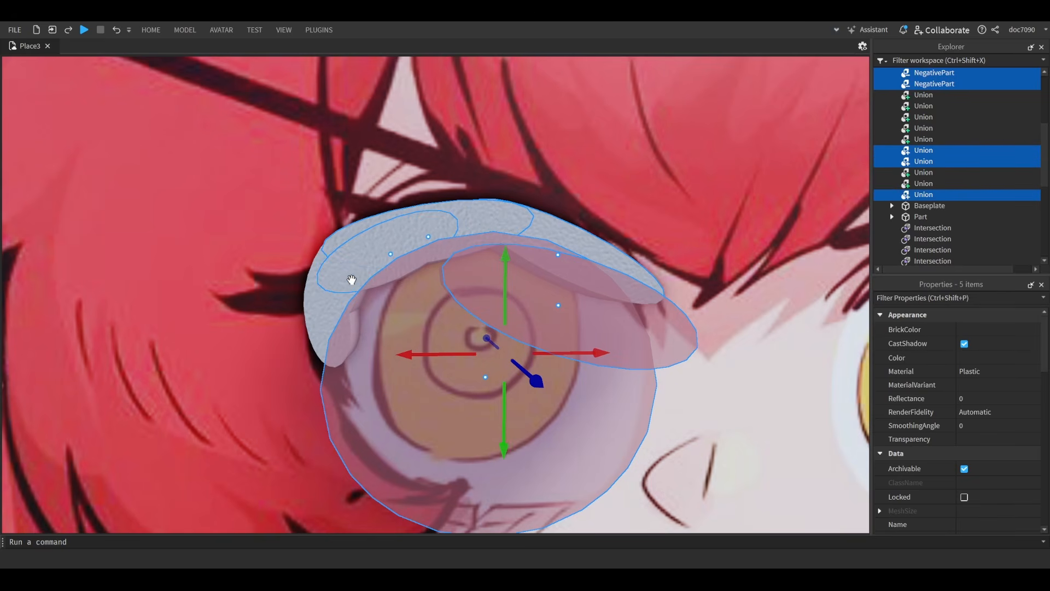
pyautogui.keyDown('ctrl'); pyautogui.click(311, 299); pyautogui.keyUp('ctrl')
pyautogui.scroll(-10, 324, 350)
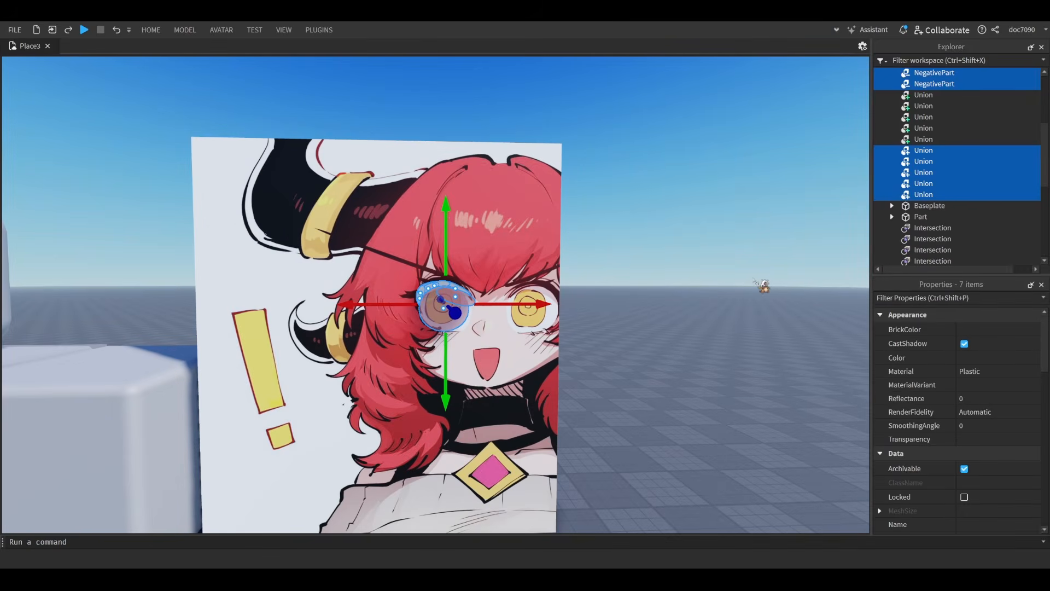
pyautogui.hotkey('ctrl', 'shift', 'g')
pyautogui.scroll(5, 640, 241)
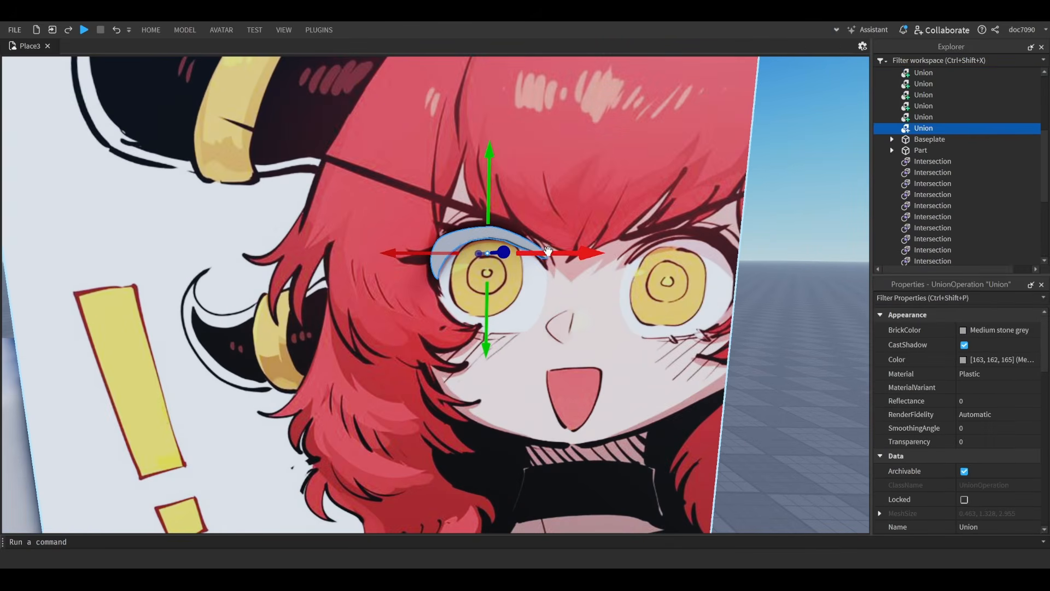
# - Move the finished eyelid from the reference picture to the character head and raise it into the left-hand eye opening
pyautogui.moveTo(548, 251); pyautogui.dragTo(505, 307)
pyautogui.moveTo(478, 282); pyautogui.dragTo(473, 336, button='right')
pyautogui.moveTo(488, 334); pyautogui.dragTo(520, 404)
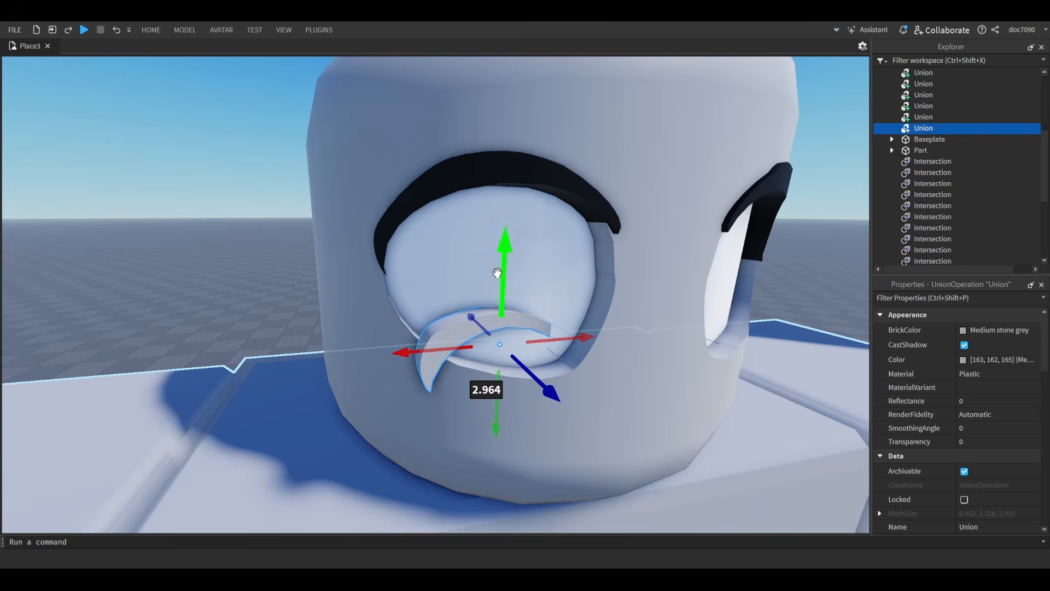
pyautogui.press('e')
pyautogui.moveTo(496, 272); pyautogui.dragTo(550, 274)
# - Resize the eyelid's depth and width so it protrudes and spans the head's eye beneath the black lash
pyautogui.hotkey('ctrl', '3')
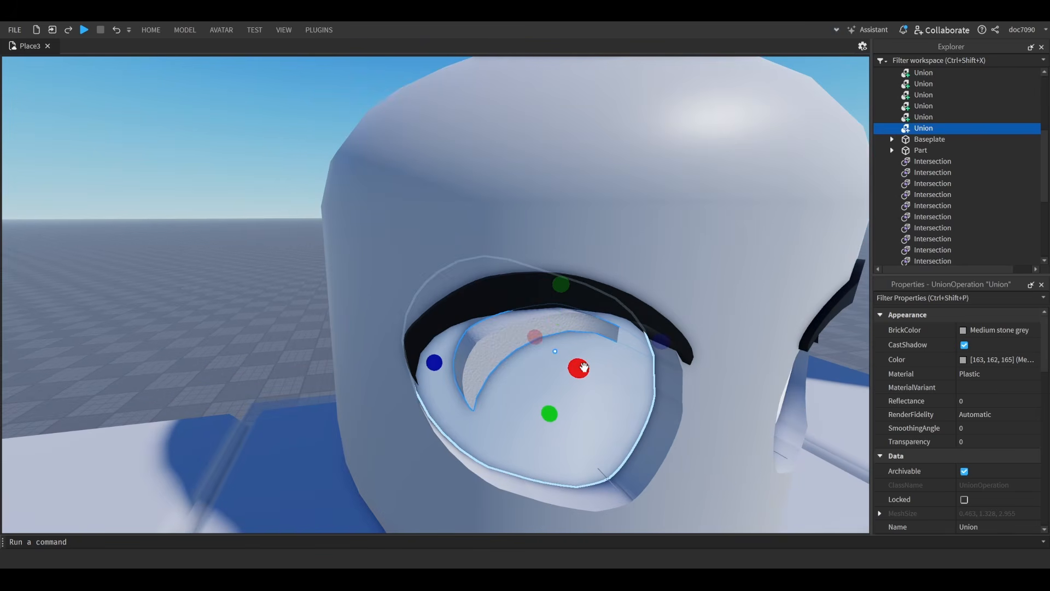
pyautogui.moveTo(578, 368); pyautogui.dragTo(635, 412)
pyautogui.scroll(-5, 602, 399)
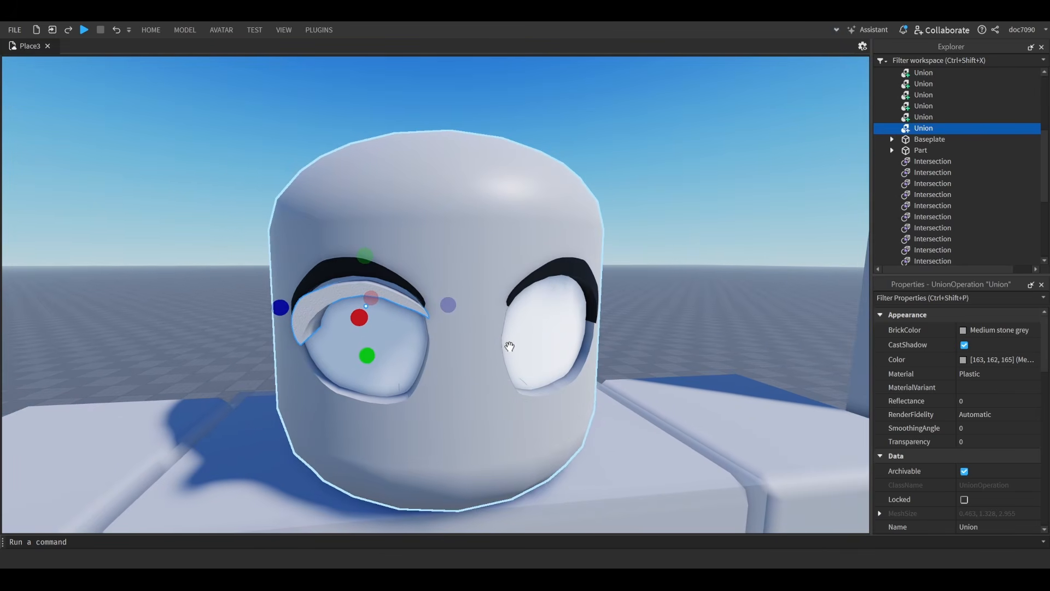
pyautogui.moveTo(509, 347); pyautogui.dragTo(504, 333, button='right')
pyautogui.scroll(2, 504, 333)
pyautogui.moveTo(494, 295); pyautogui.dragTo(463, 293)
# - Duplicate the fitted eyelid and place the copy over the head's other eye by setting its X position to -2.718
pyautogui.moveTo(464, 293); pyautogui.dragTo(426, 265, button='right')
pyautogui.hotkey('ctrl', '2')
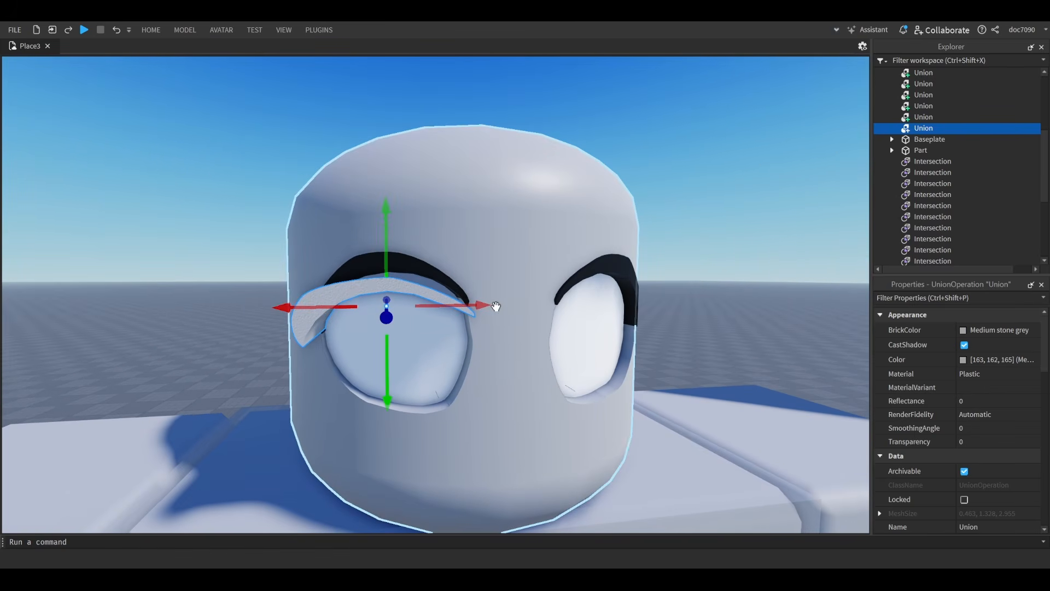
pyautogui.moveTo(489, 308); pyautogui.dragTo(438, 274, button='right')
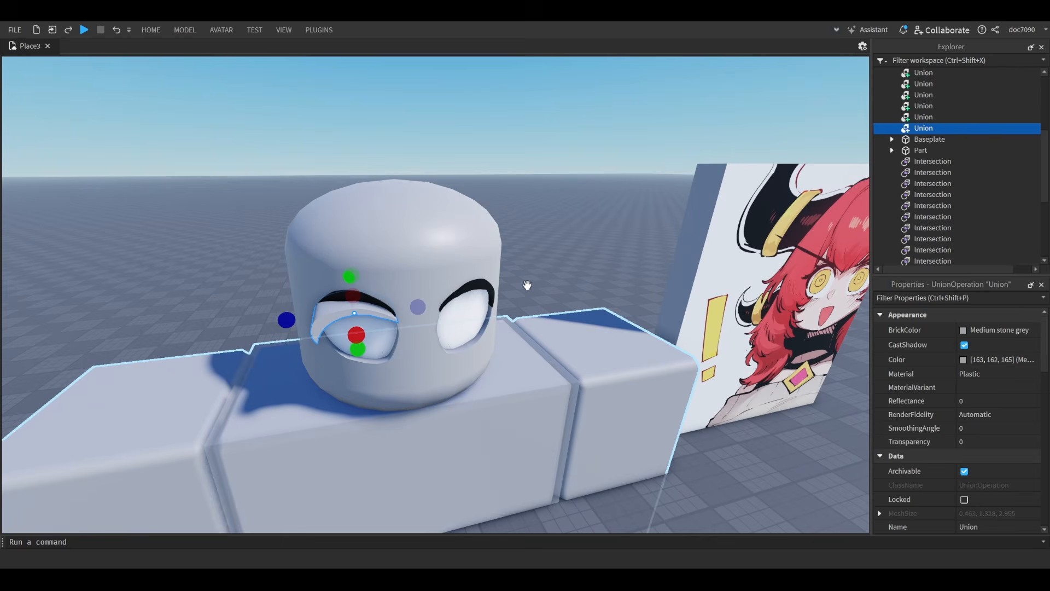
pyautogui.hotkey('ctrl', 'd')
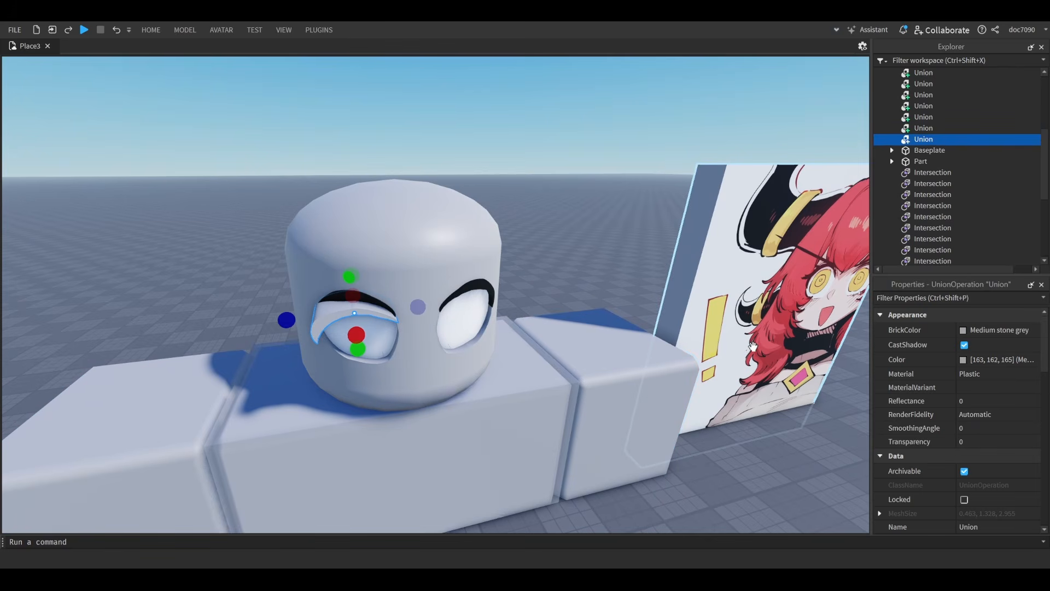
pyautogui.scroll(-5, 958, 427)
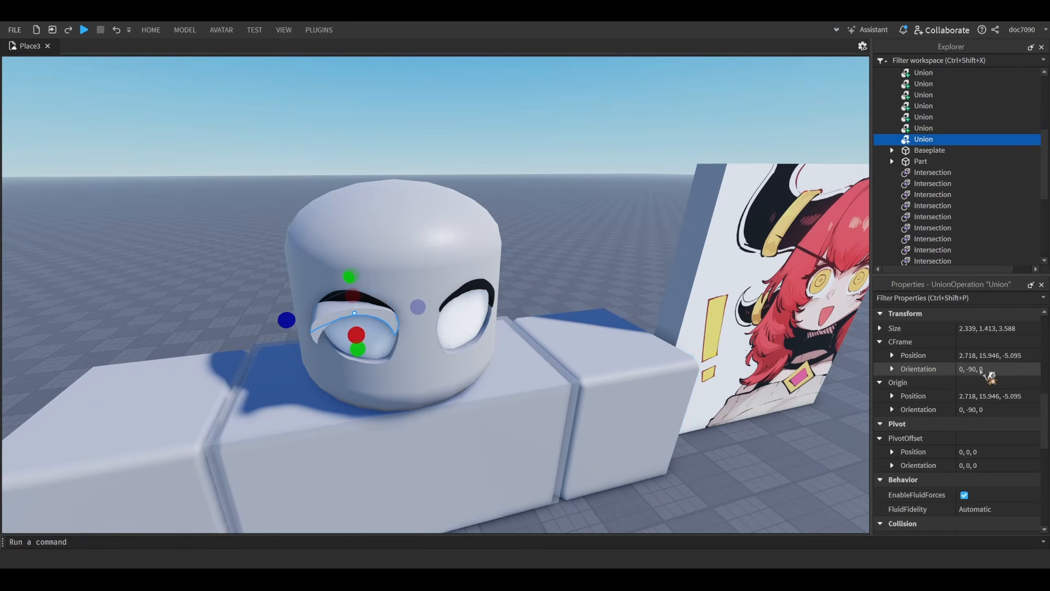
pyautogui.click(962, 357)
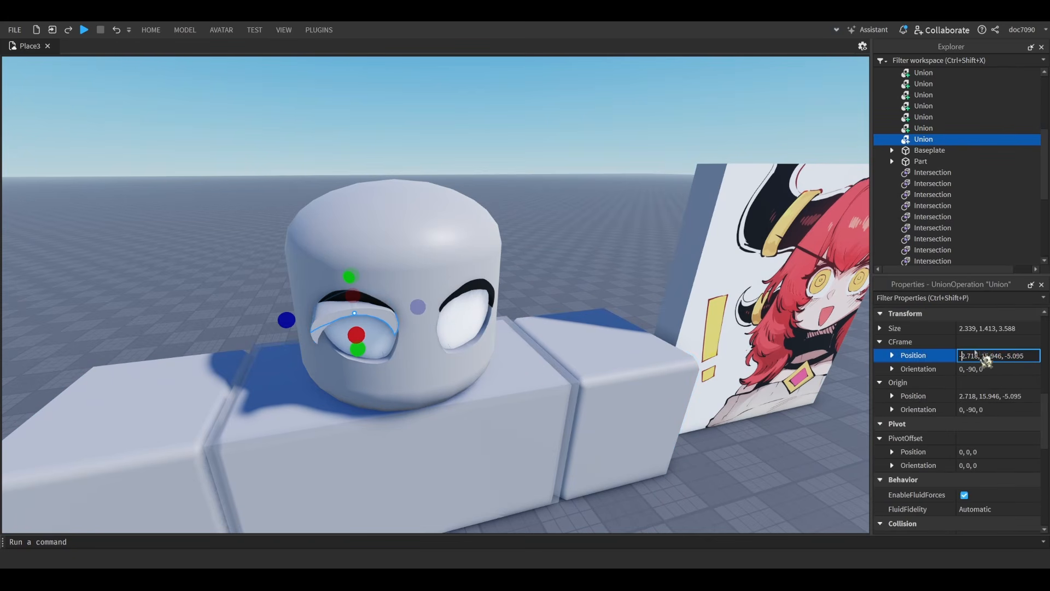
pyautogui.write('-')
pyautogui.press('Return')
# - Duplicate the head union, separate the copy, and delete its negative eye-socket part
pyautogui.click(422, 197)
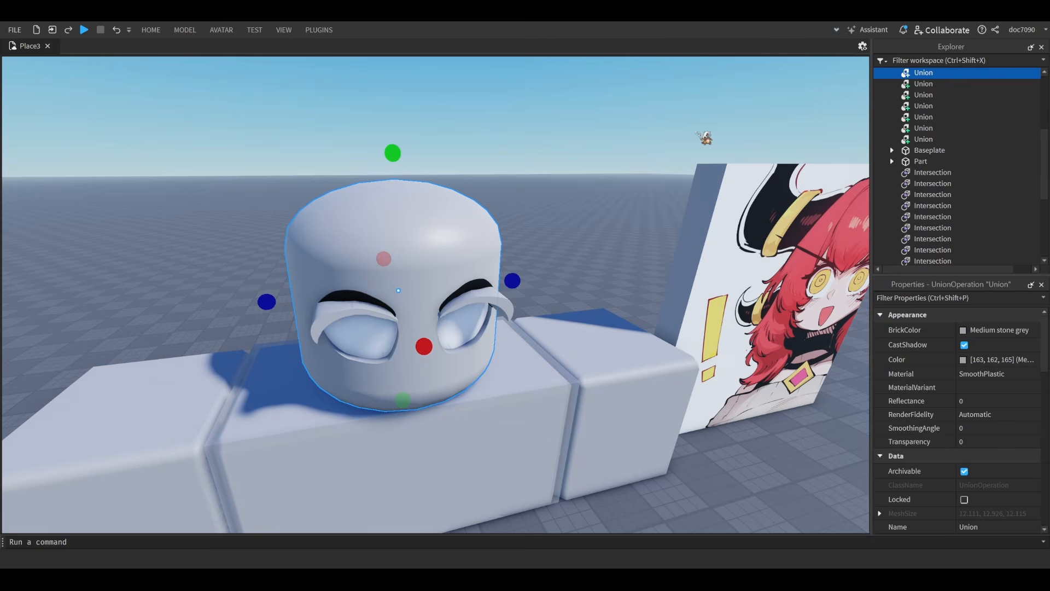
pyautogui.moveTo(449, 110); pyautogui.dragTo(524, 143, button='right')
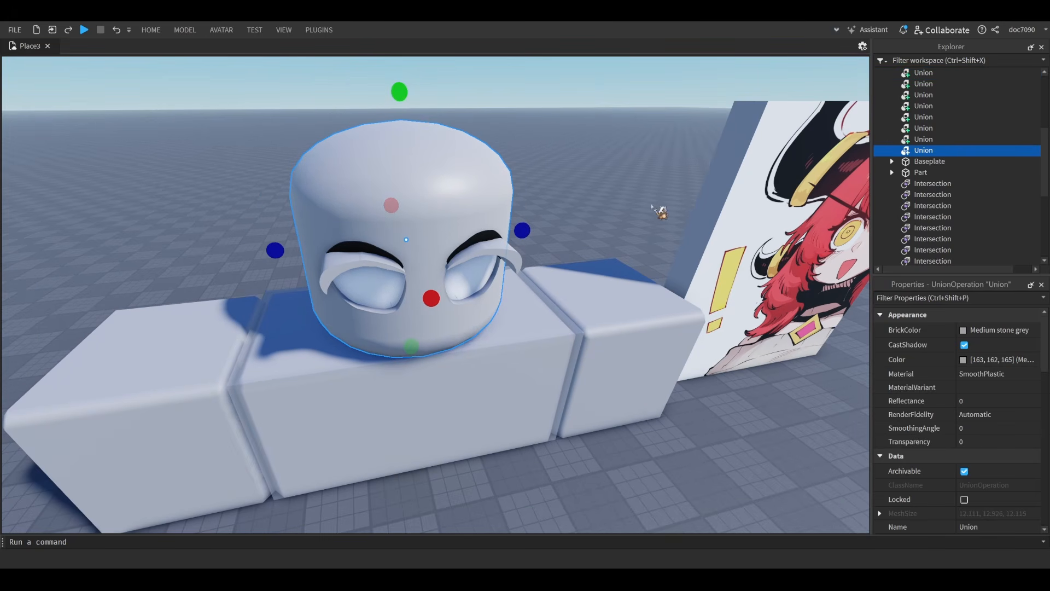
pyautogui.hotkey('ctrl', 'shift', 'u')
pyautogui.scroll(1, 946, 104)
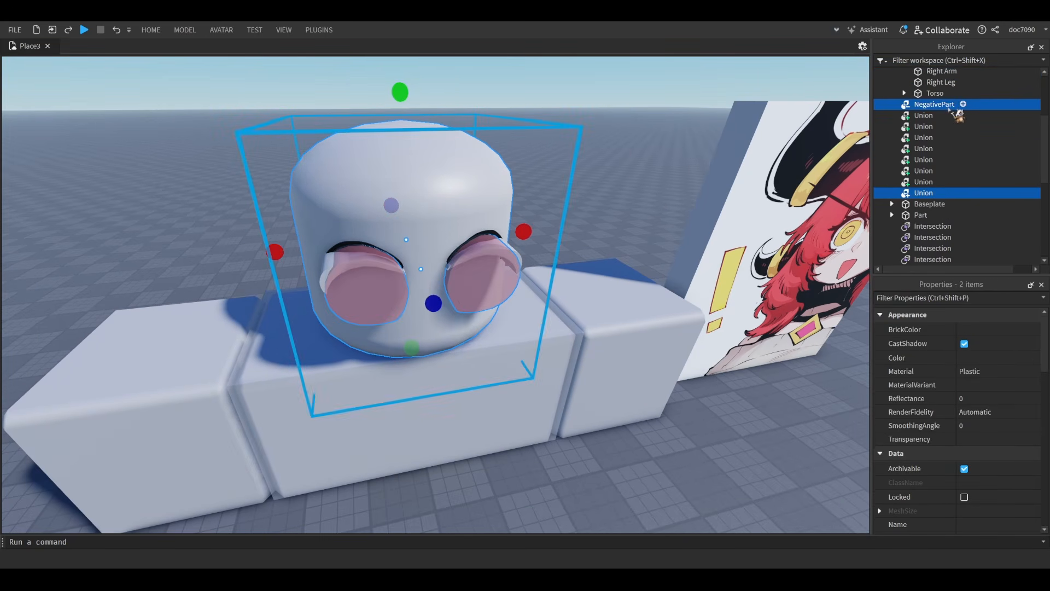
pyautogui.click(921, 106)
pyautogui.press('Delete')
# - Separate the remaining head copy and delete its two rounded end unions, keeping only the central cylinder part
pyautogui.scroll(3, 942, 196)
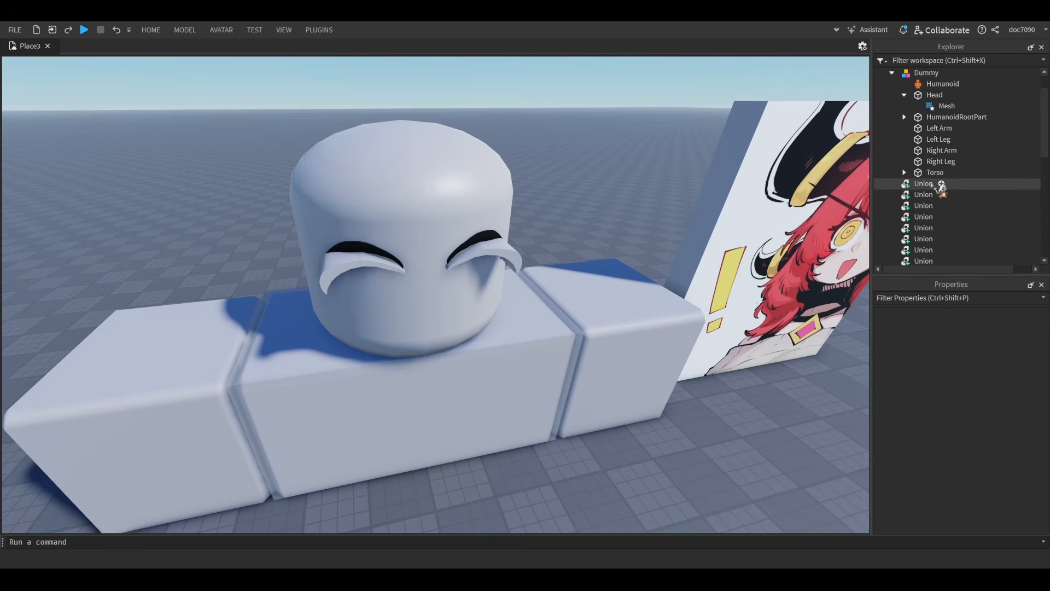
pyautogui.scroll(-1, 931, 191)
pyautogui.click(936, 230)
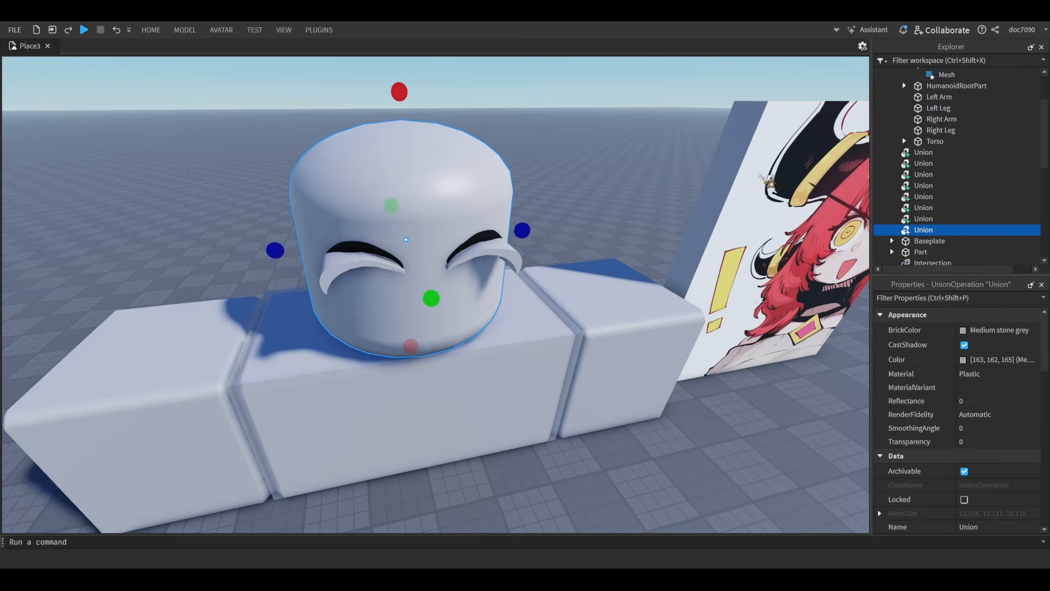
pyautogui.hotkey('ctrl', 'shift', 'u')
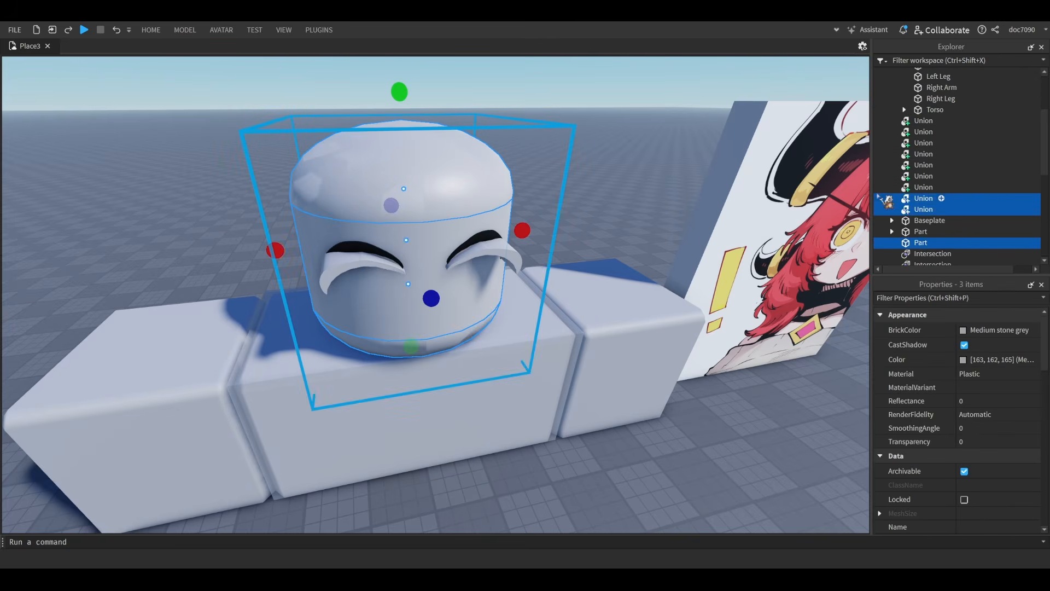
pyautogui.click(938, 209)
pyautogui.click(928, 199)
pyautogui.press('Delete')
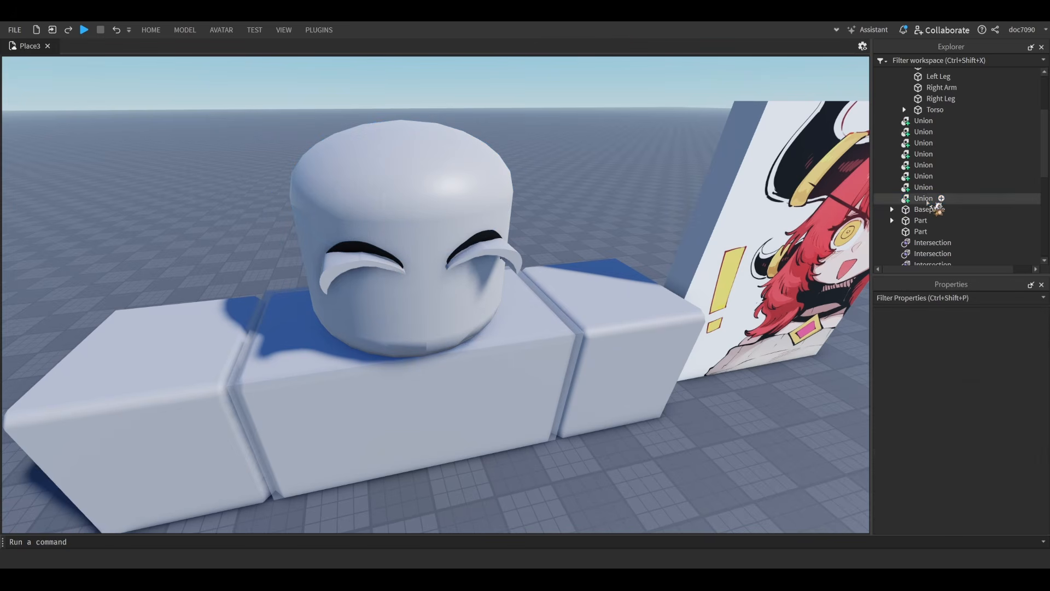
pyautogui.click(928, 200)
pyautogui.press('Delete')
# - Duplicate the head cylinder and intersect each eyelid with one of the two cylinders to trim them to the head's surface
pyautogui.click(924, 221)
pyautogui.hotkey('ctrl', 'd')
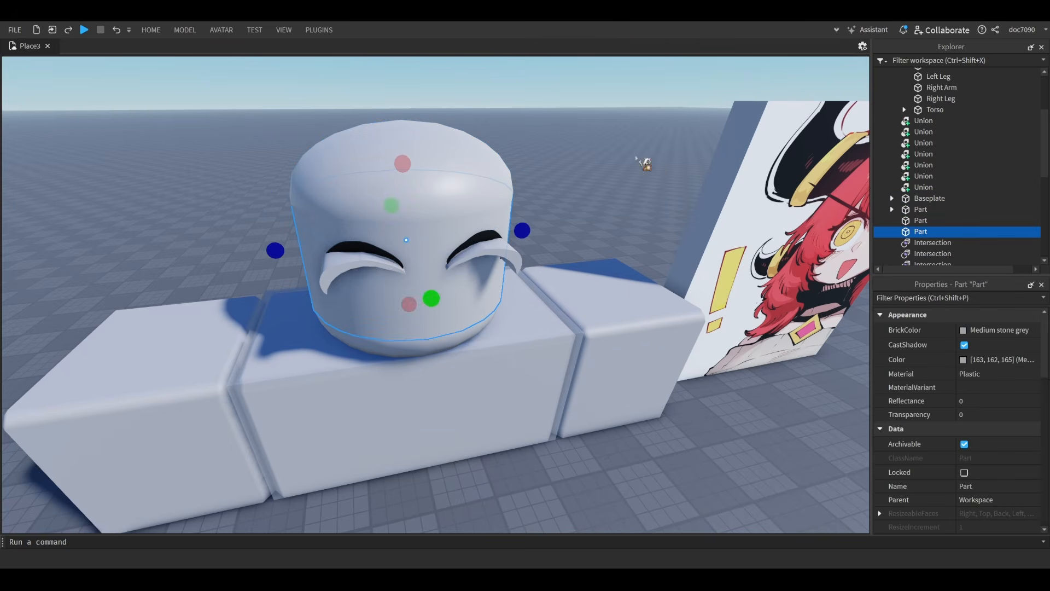
pyautogui.moveTo(642, 162); pyautogui.dragTo(640, 146, button='right')
pyautogui.scroll(3, 581, 263)
pyautogui.keyDown('shift'); pyautogui.click(540, 285); pyautogui.keyUp('shift')
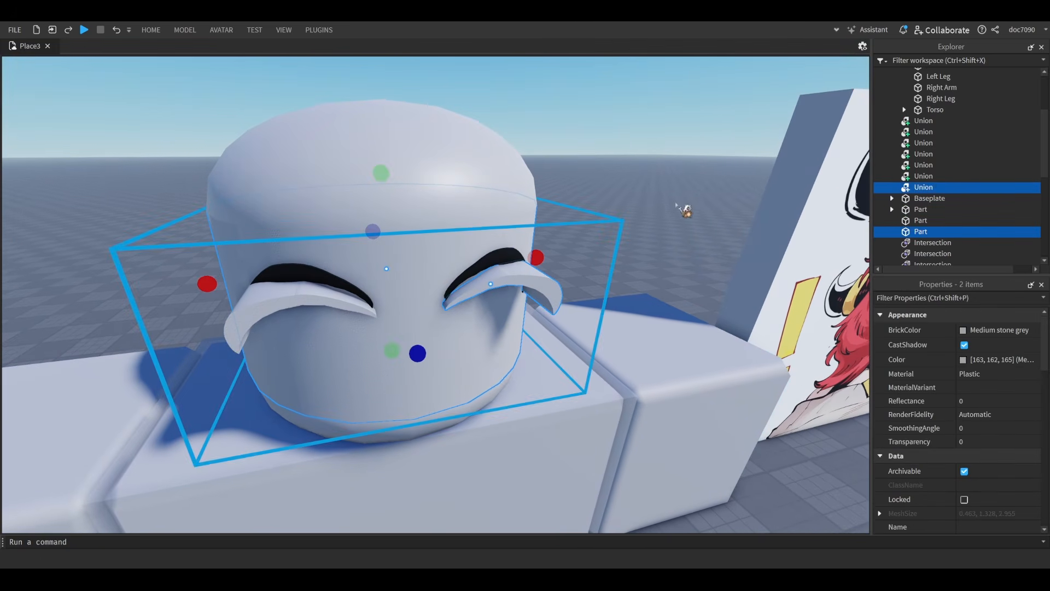
pyautogui.hotkey('ctrl', 'shift', 'i')
pyautogui.click(931, 139)
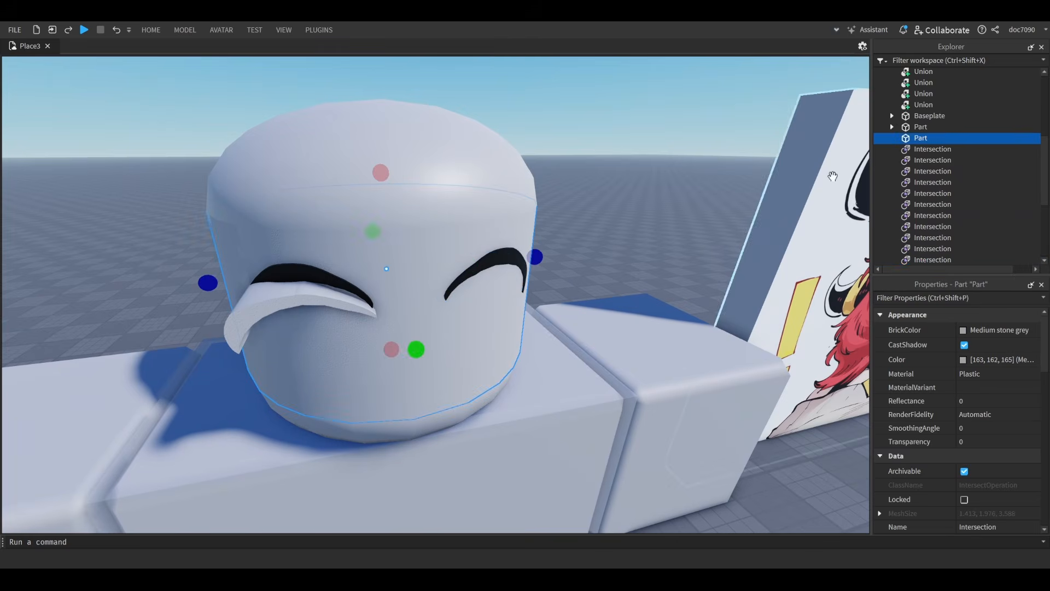
pyautogui.keyDown('shift'); pyautogui.click(289, 297); pyautogui.keyUp('shift')
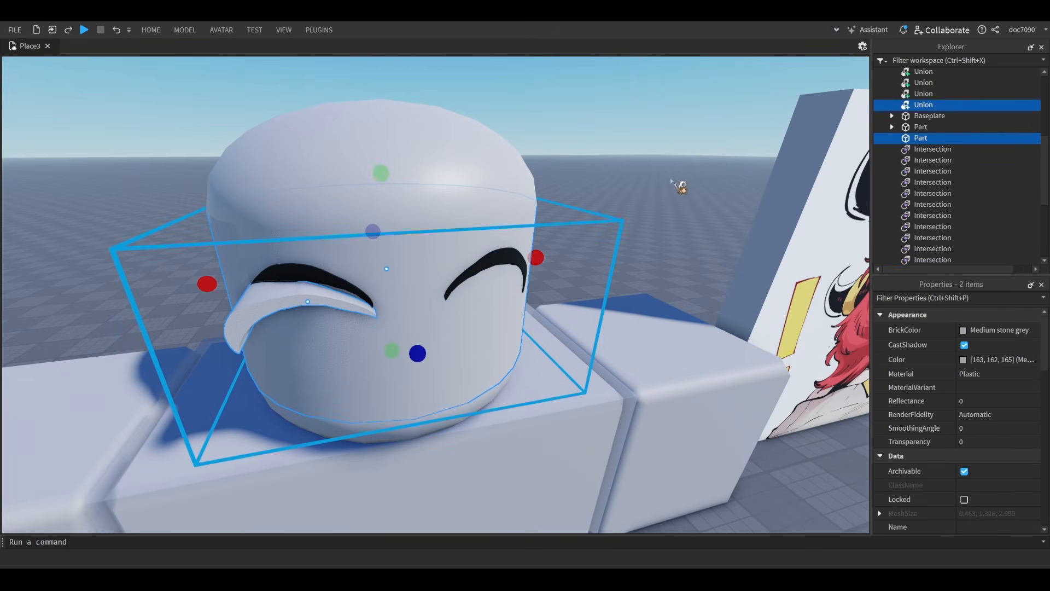
pyautogui.hotkey('ctrl', 'shift', 'i')
# - Color both trimmed eyelid intersections Really black (0, 0, 0)
pyautogui.moveTo(671, 190); pyautogui.dragTo(665, 180, button='right')
pyautogui.scroll(2, 666, 180)
pyautogui.keyDown('ctrl'); pyautogui.click(939, 238); pyautogui.keyUp('ctrl')
pyautogui.scroll(-3, 979, 406)
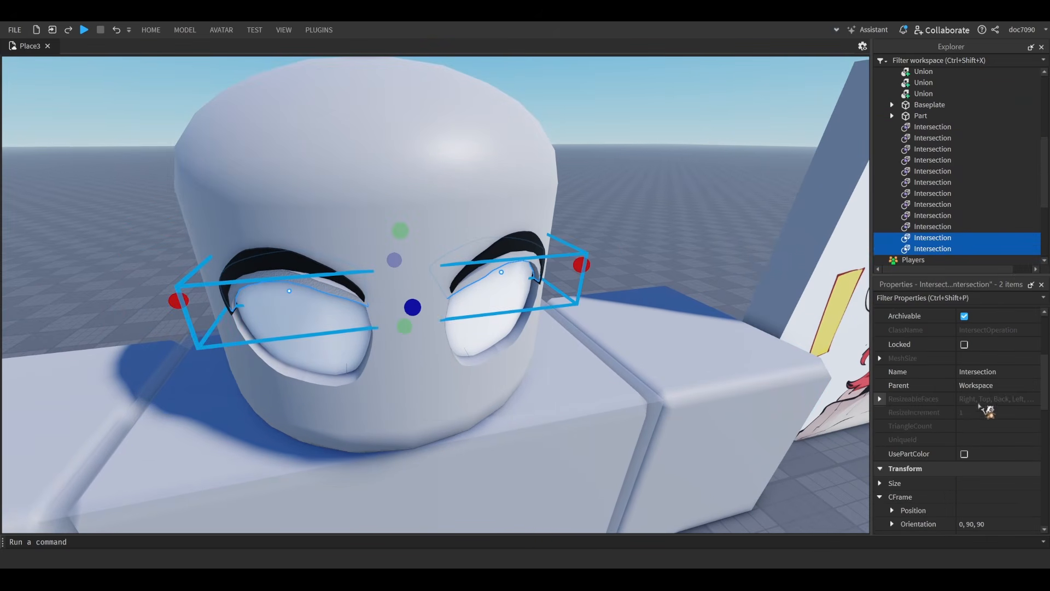
pyautogui.scroll(3, 970, 416)
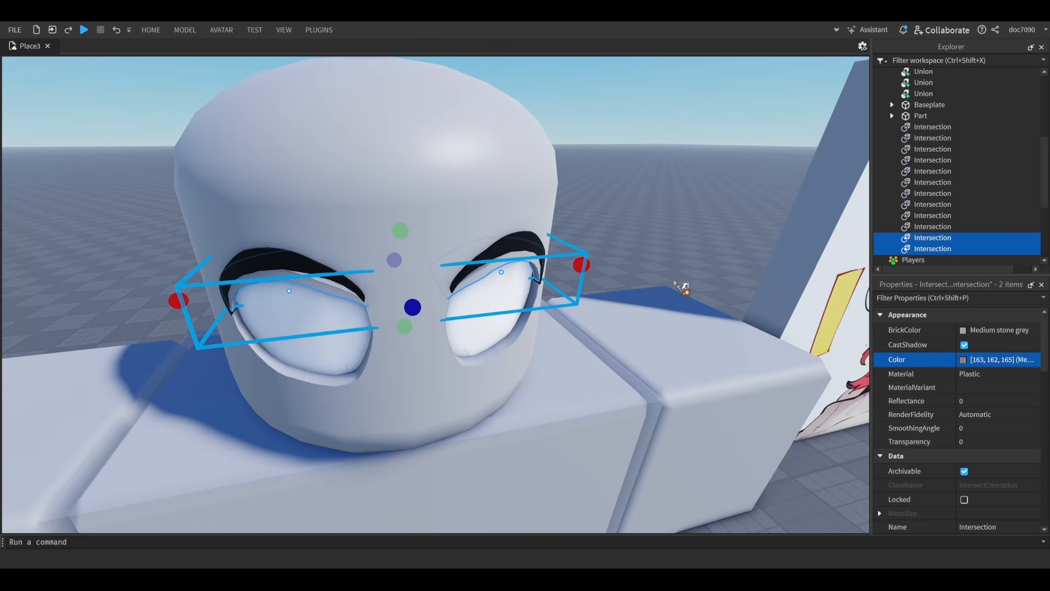
# - Raise the two black eyelid pieces slightly and shift them about 1.387 studs back into the head
pyautogui.moveTo(605, 348); pyautogui.dragTo(617, 328, button='right')
pyautogui.hotkey('ctrl', '2')
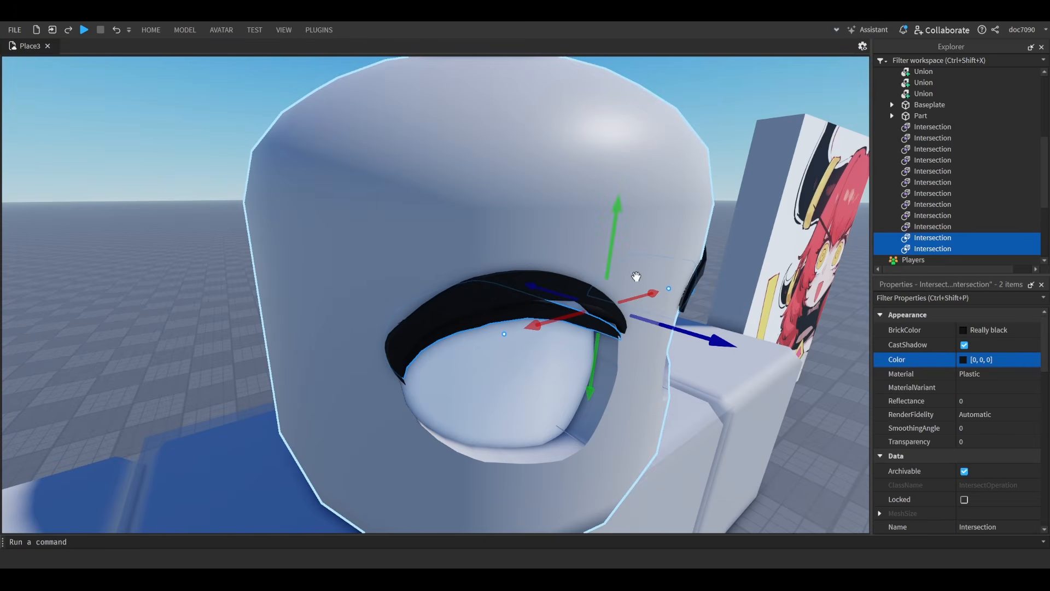
pyautogui.moveTo(616, 234); pyautogui.dragTo(618, 223)
pyautogui.moveTo(698, 322); pyautogui.dragTo(632, 302)
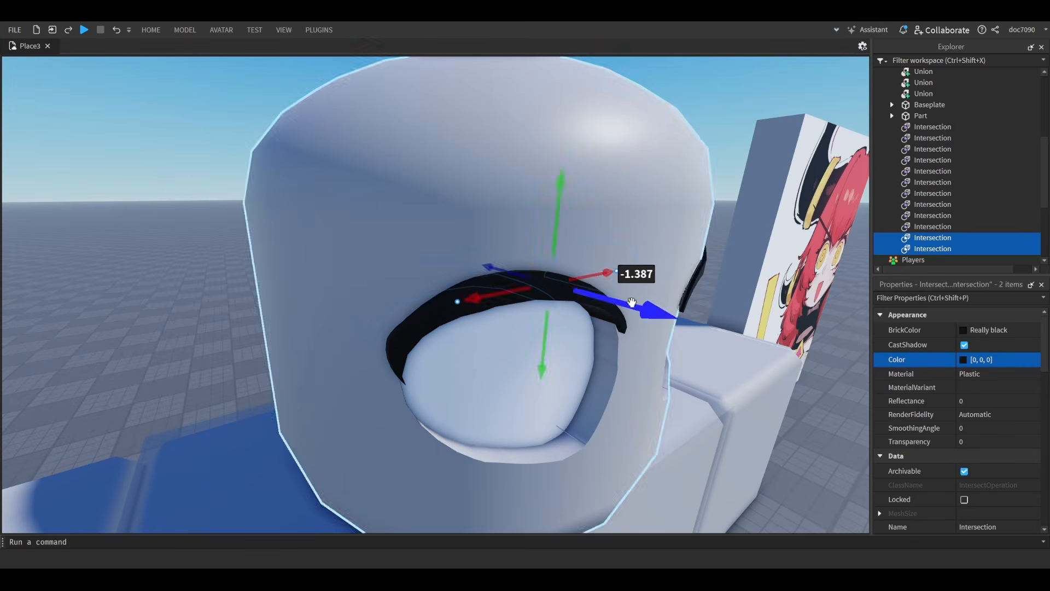
pyautogui.moveTo(632, 302); pyautogui.dragTo(608, 301, button='right')
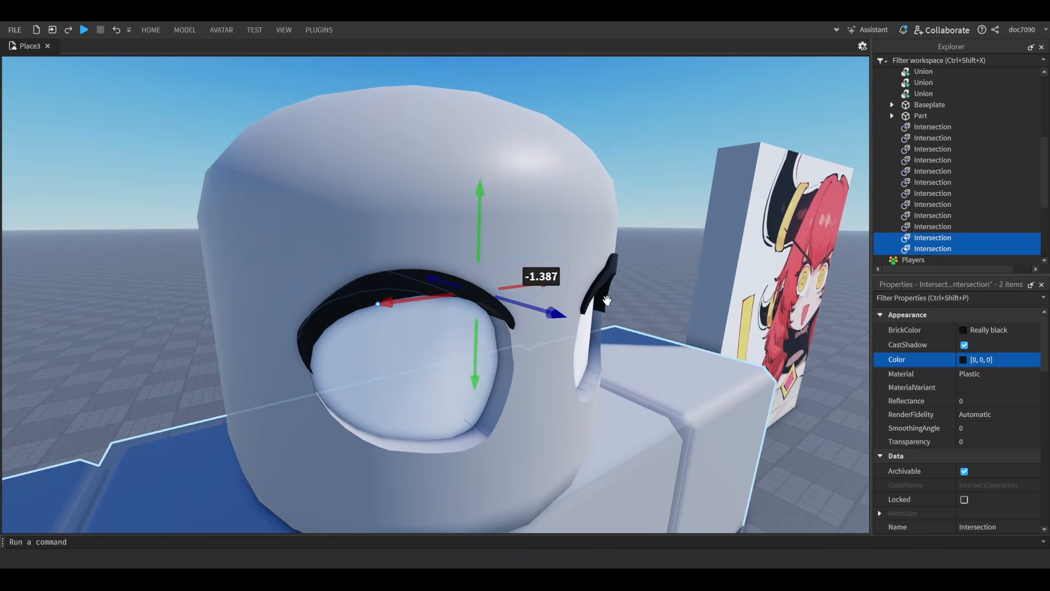
pyautogui.moveTo(692, 317); pyautogui.dragTo(561, 289, button='right')
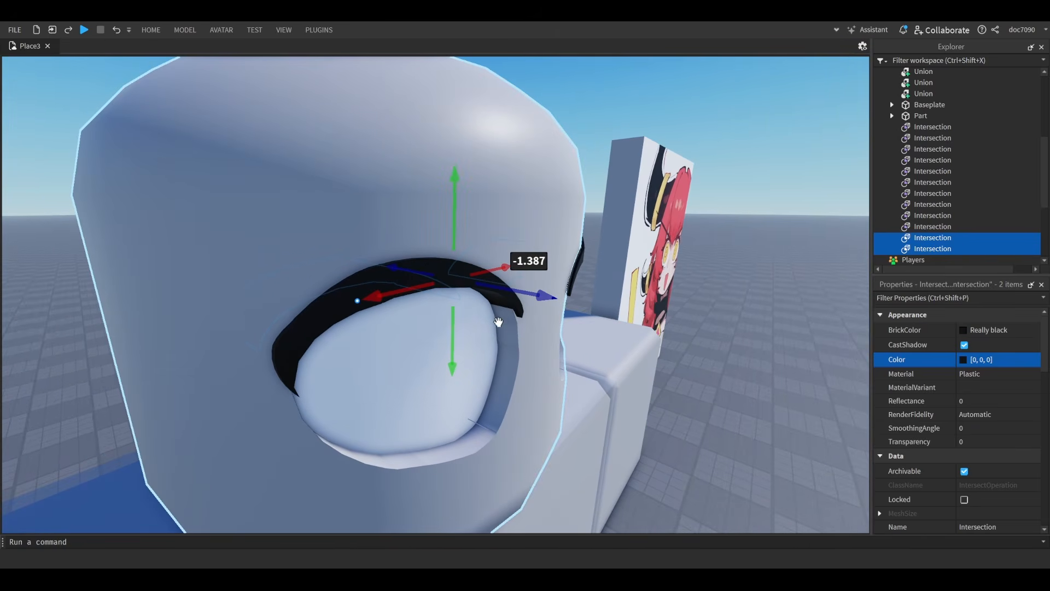
# - Try moving the black eyelid pieces forward and both outer lashes back into the head, checking them from the front
pyautogui.moveTo(555, 300); pyautogui.dragTo(619, 321)
pyautogui.click(423, 273)
pyautogui.press('w')
pyautogui.press('d')
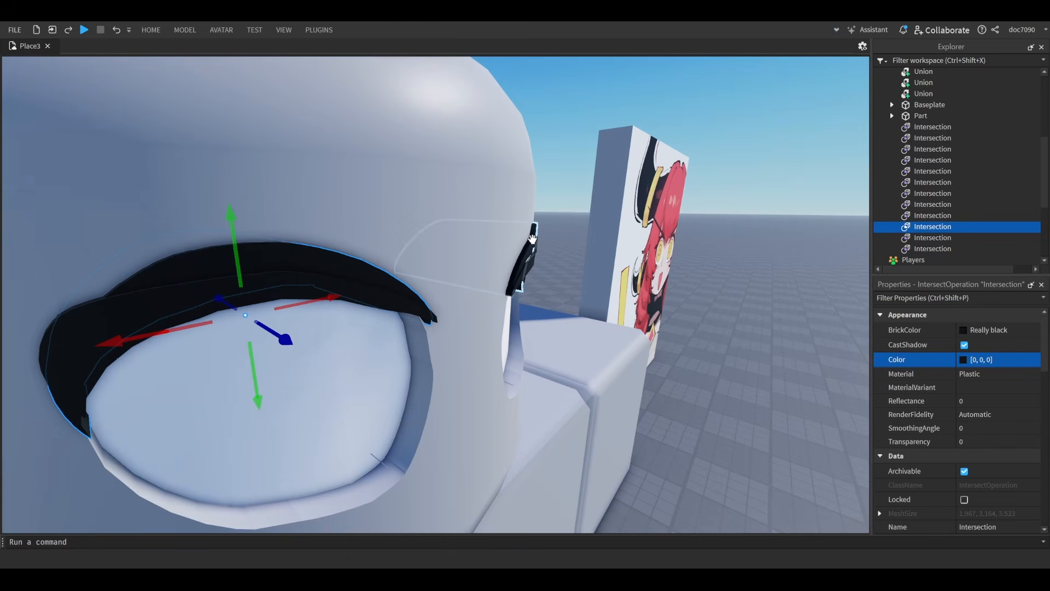
pyautogui.keyDown('shift'); pyautogui.click(533, 239); pyautogui.keyUp('shift')
pyautogui.moveTo(446, 298); pyautogui.dragTo(399, 287)
pyautogui.press('s')
pyautogui.moveTo(400, 287); pyautogui.dragTo(584, 189, button='right')
pyautogui.click(584, 189)
pyautogui.press('s')
pyautogui.press('w')
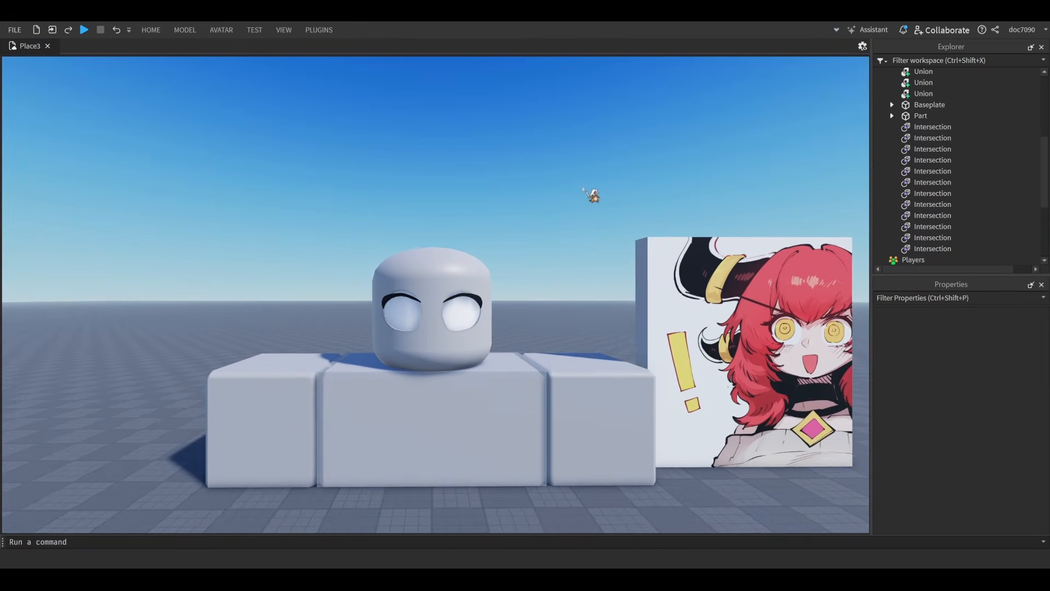
pyautogui.press('w')
# - Compare the lash placements by undoing and redoing the last adjustments, leaving the latest lash and eyelid moves undone
pyautogui.hotkey('ctrl', 'z')
pyautogui.hotkey('ctrl', 'z')
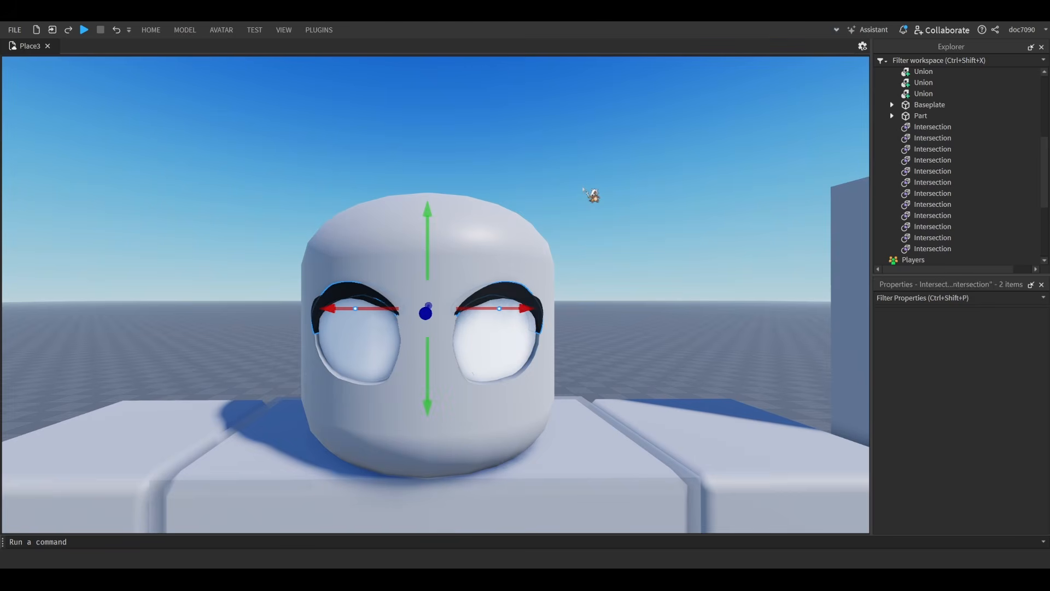
pyautogui.hotkey('ctrl', 'y')
pyautogui.hotkey('ctrl', 'y')
pyautogui.hotkey('ctrl', 'z')
pyautogui.hotkey('ctrl', 'z')
pyautogui.hotkey('ctrl', 'z')
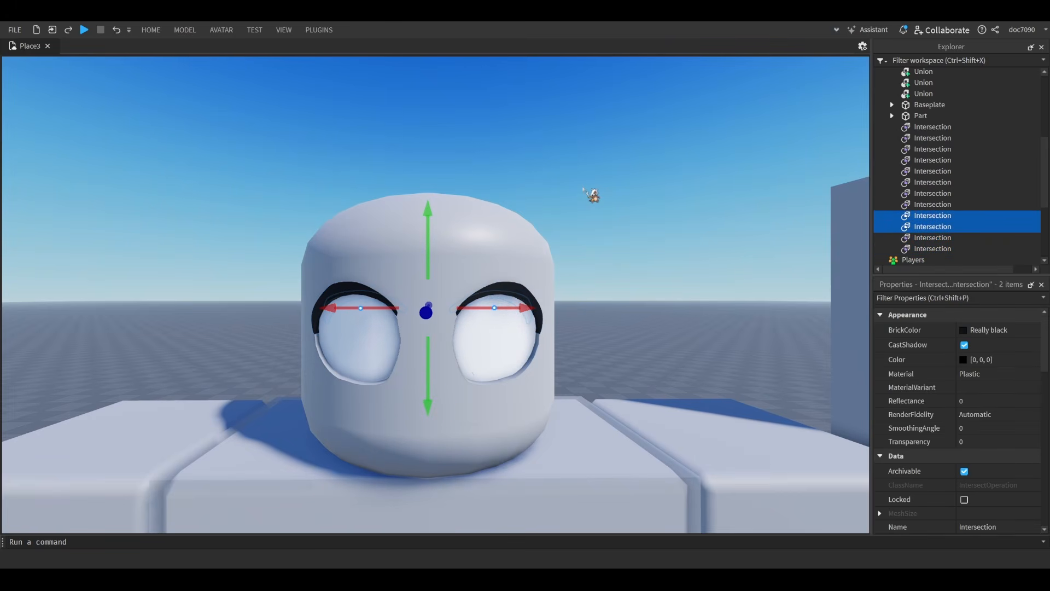
pyautogui.hotkey('ctrl', 'y')
pyautogui.hotkey('ctrl', 'y')
pyautogui.hotkey('ctrl', 'y')
pyautogui.hotkey('ctrl', 'z')
pyautogui.hotkey('ctrl', 'z')
pyautogui.hotkey('ctrl', 'z')
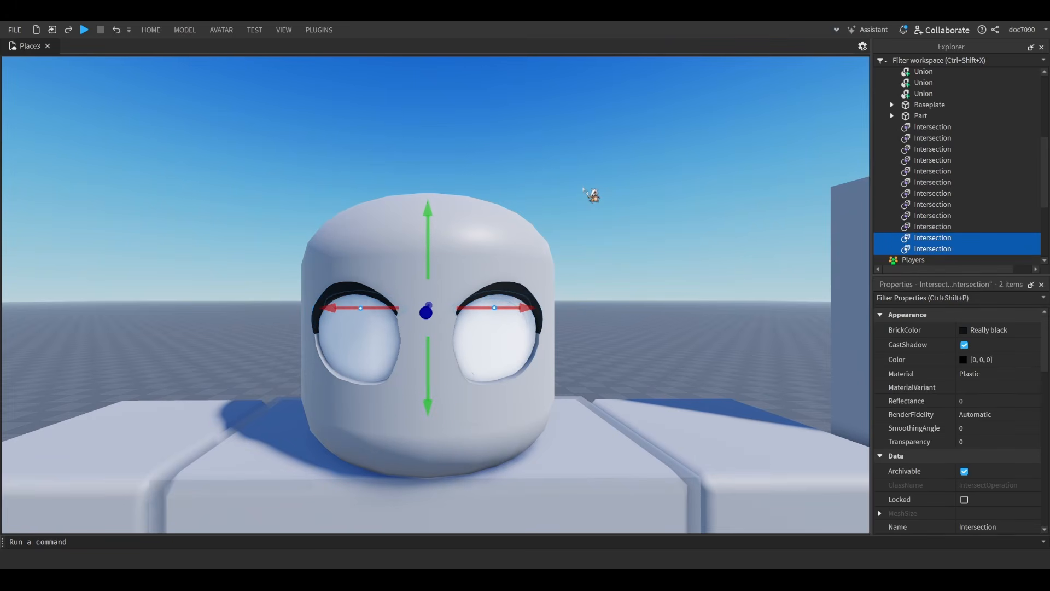
# - Examine the head's black-lashed eyes from the front at different distances and from a slight angle
pyautogui.press('s')
pyautogui.click(634, 168)
pyautogui.press('w')
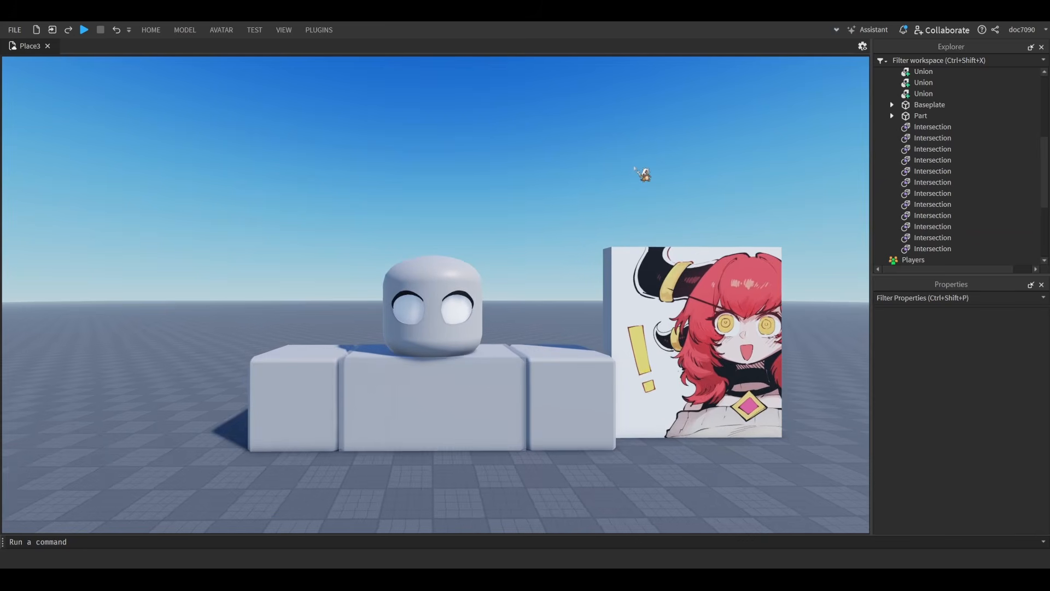
pyautogui.press('w')
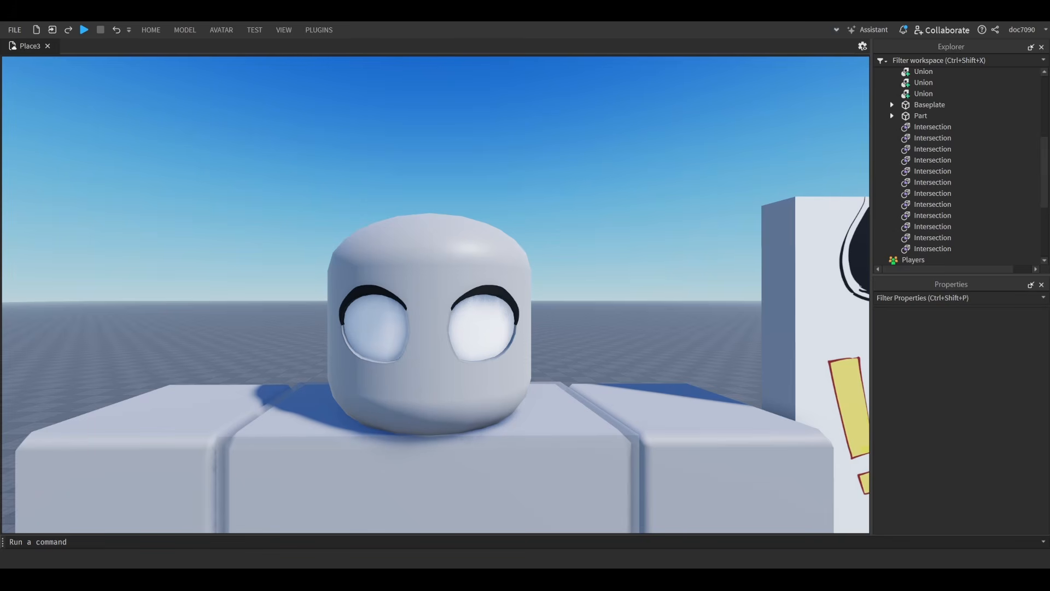
pyautogui.moveTo(547, 258); pyautogui.dragTo(529, 300, button='right')
pyautogui.press('s')
pyautogui.click(529, 301)
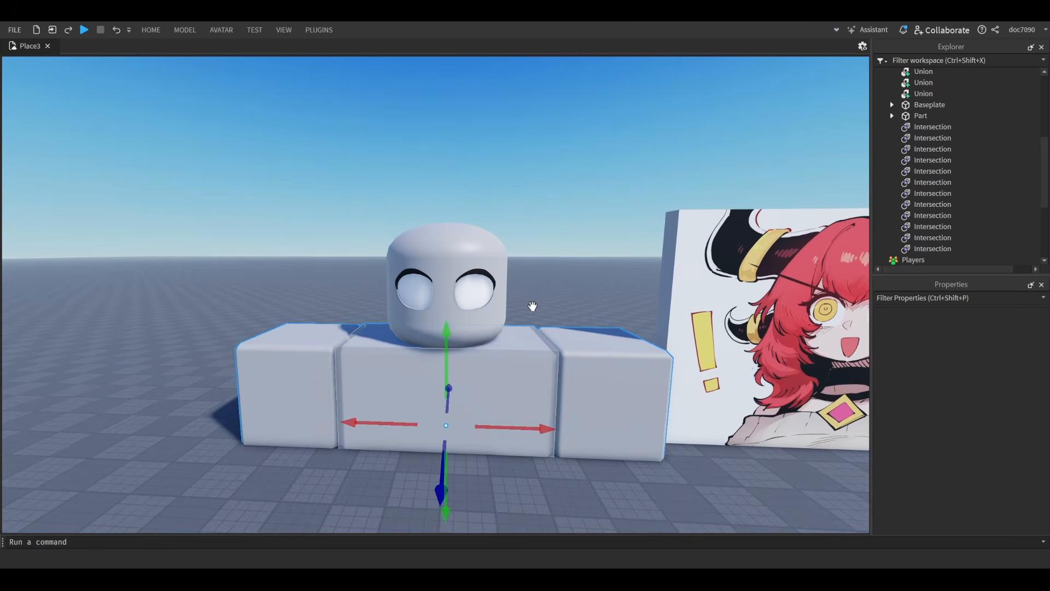
pyautogui.click(467, 143)
pyautogui.moveTo(465, 142); pyautogui.dragTo(492, 141, button='right')
pyautogui.press('w')
pyautogui.press('w')
pyautogui.press('d')
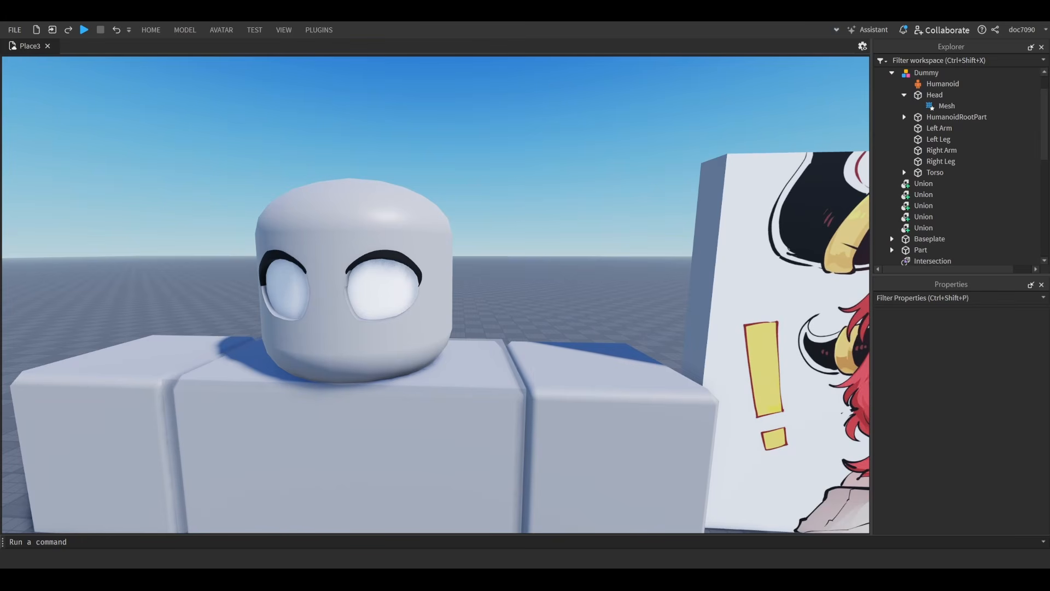
# - Compare the head with the reference picture and examine the drawn character's eyes and eyebrows up close
pyautogui.press('s')
pyautogui.press('d')
pyautogui.press('w')
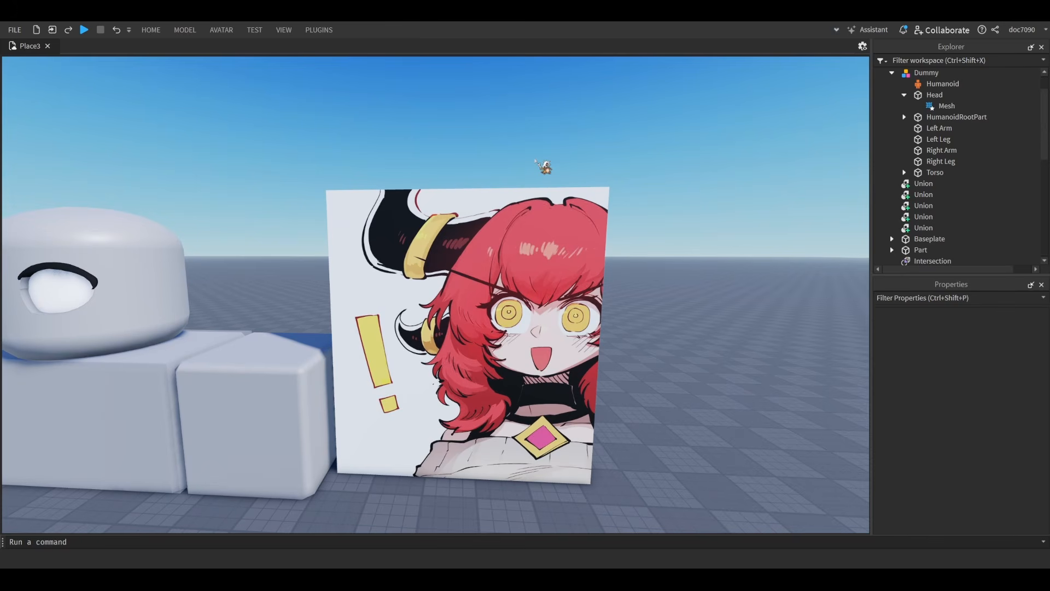
pyautogui.press('w')
pyautogui.press('a')
pyautogui.press('s')
pyautogui.press('d')
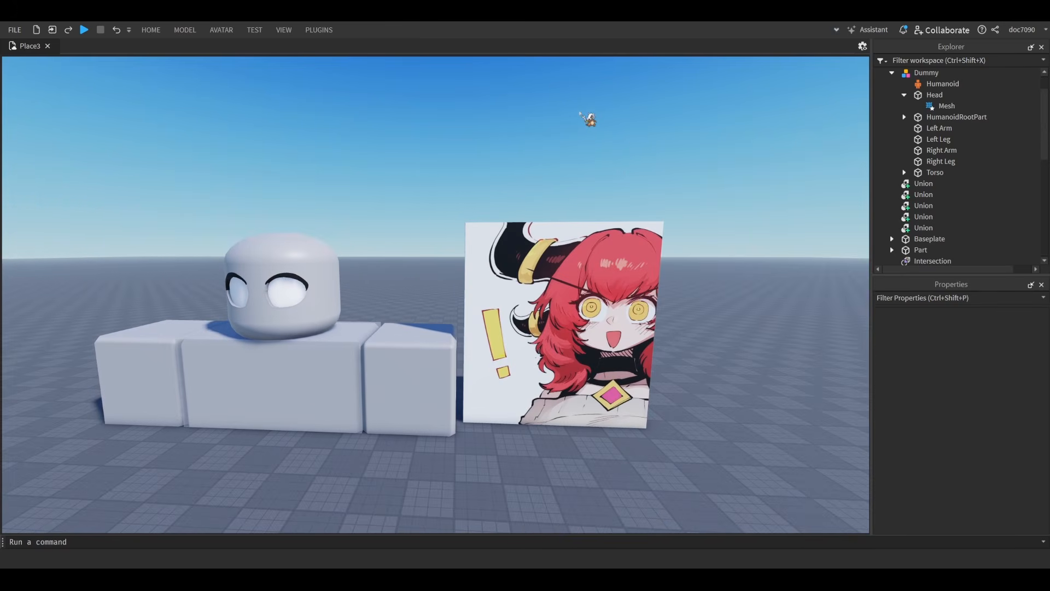
pyautogui.press('w')
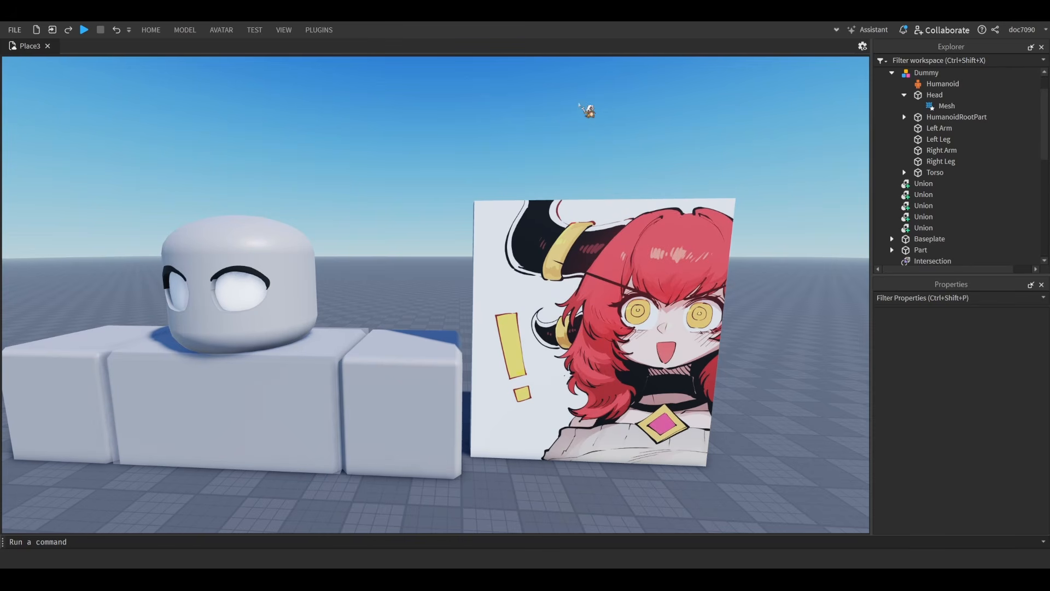
pyautogui.scroll(6, 717, 137)
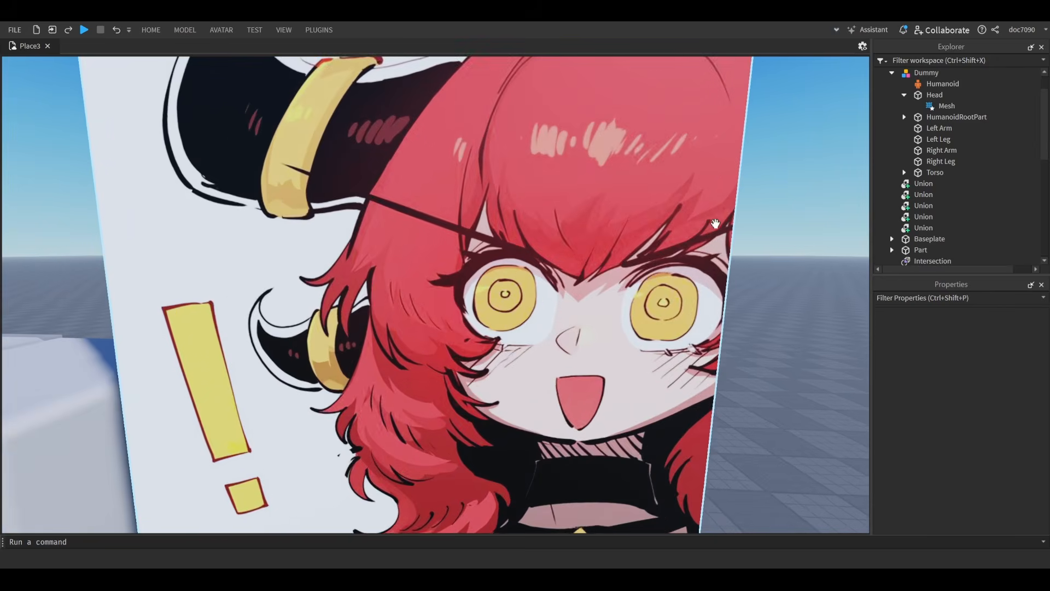
# - Clear the red-haired character picture from the reference part by undoing back to a blank panel
pyautogui.scroll(4, 716, 223)
pyautogui.scroll(-10, 678, 227)
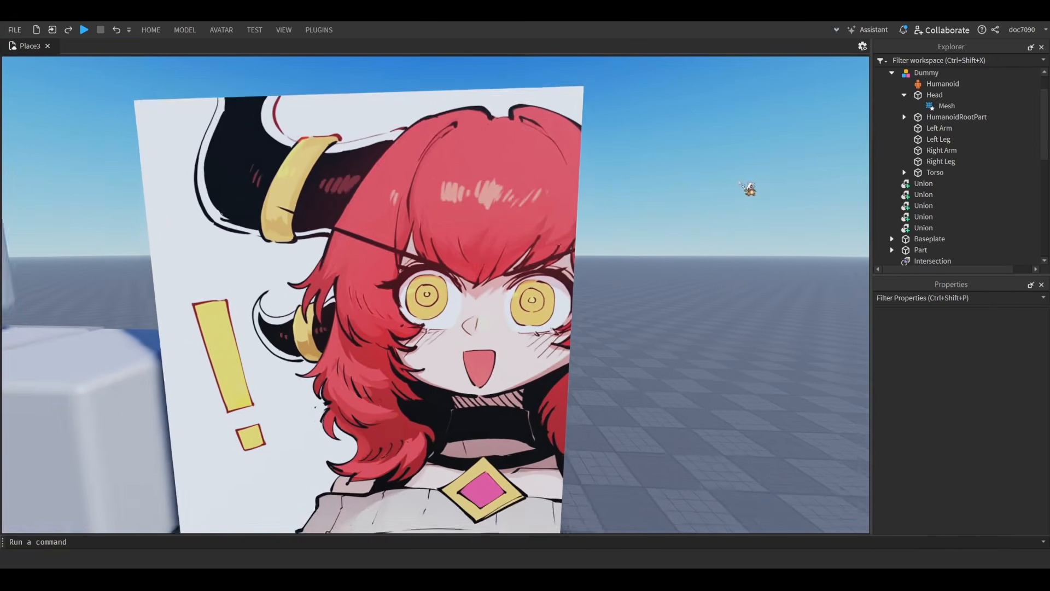
pyautogui.scroll(-4, 748, 189)
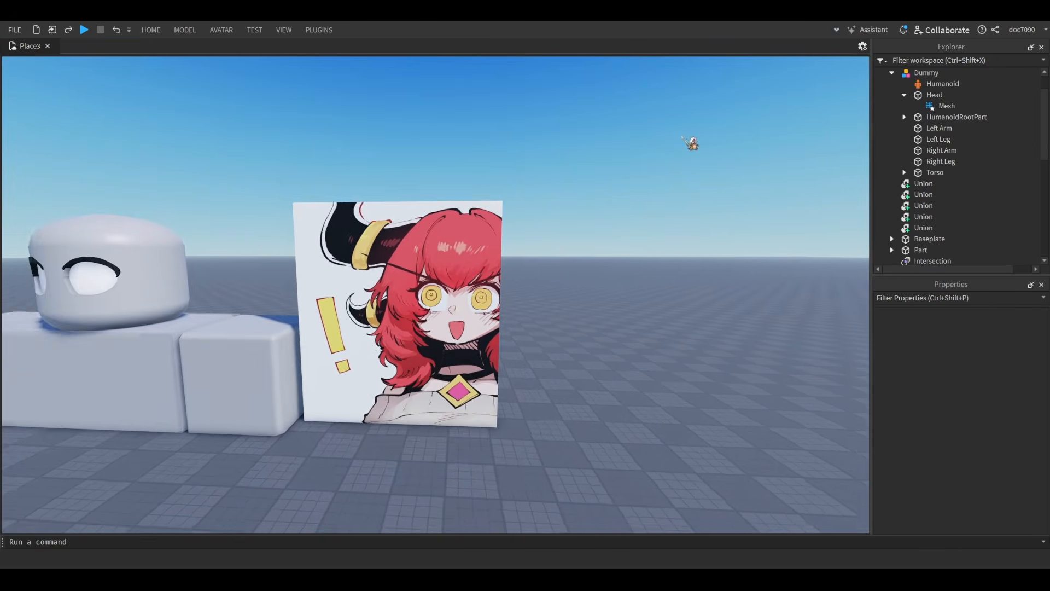
pyautogui.scroll(2, 691, 140)
pyautogui.click(445, 218)
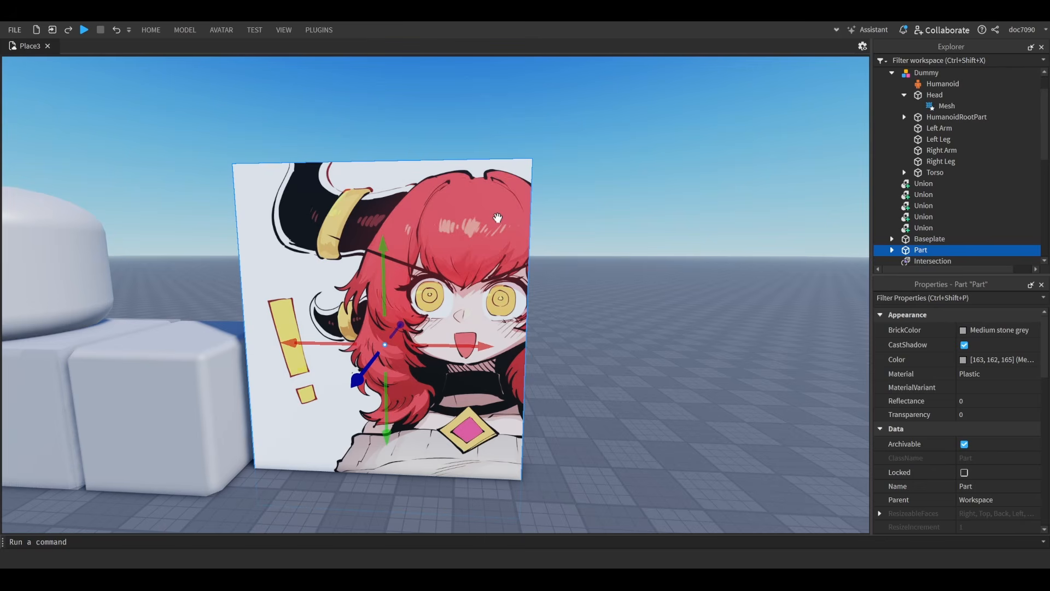
pyautogui.hotkey('ctrl', 'z')
pyautogui.hotkey('ctrl', 'z')
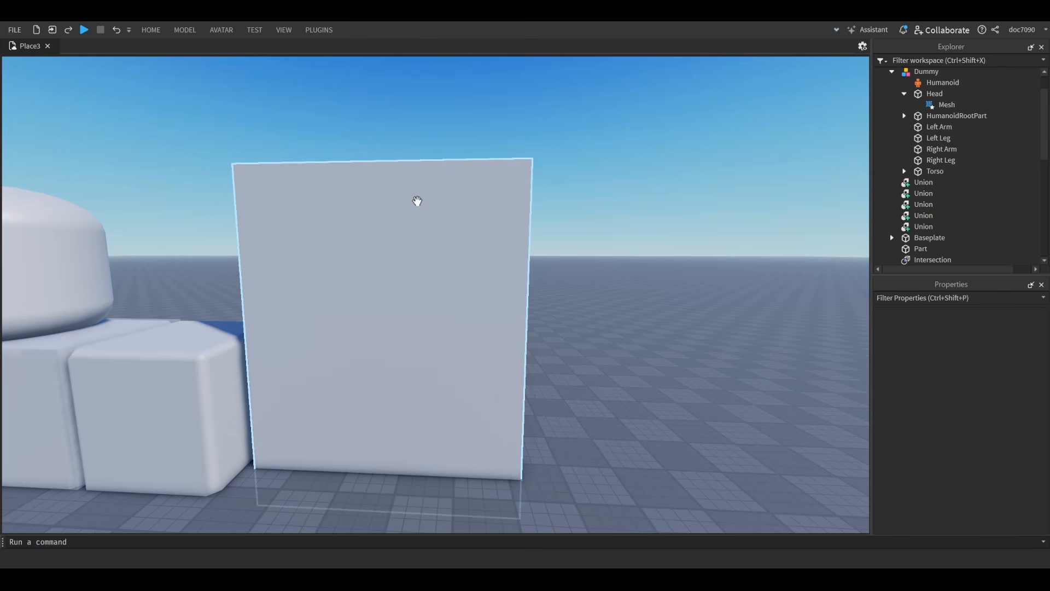
# - Apply the imported anime eye-drawing guide image to the blank reference part and close the image importer
pyautogui.click(319, 30)
pyautogui.click(296, 64)
pyautogui.moveTo(305, 239); pyautogui.dragTo(305, 239, button='right')
pyautogui.scroll(3, 305, 239)
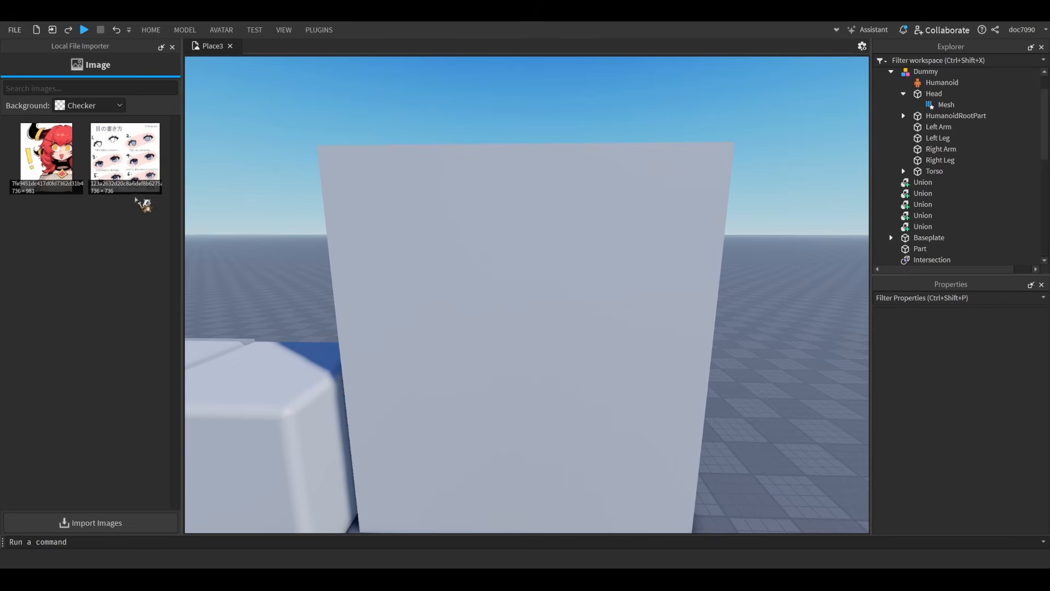
pyautogui.moveTo(124, 155); pyautogui.dragTo(526, 267)
pyautogui.press('s')
pyautogui.press('q')
pyautogui.press('w')
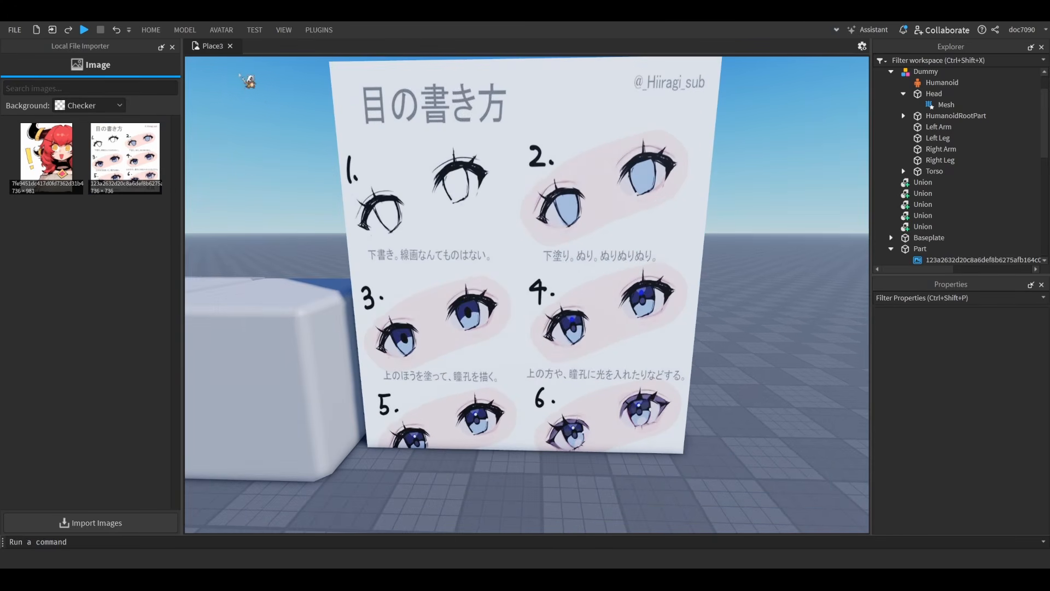
pyautogui.click(173, 47)
# - Examine the numbered eye drawings on the reference panel up close and from a distance
pyautogui.moveTo(437, 278); pyautogui.dragTo(457, 291, button='right')
pyautogui.press('w')
pyautogui.press('w')
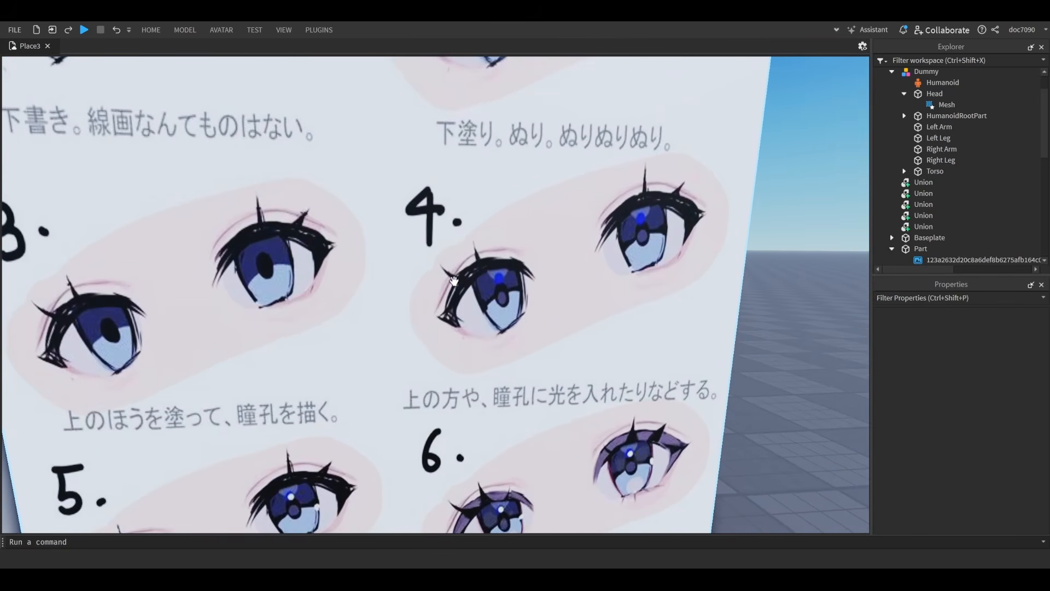
pyautogui.press('s')
pyautogui.press('w')
pyautogui.press('w')
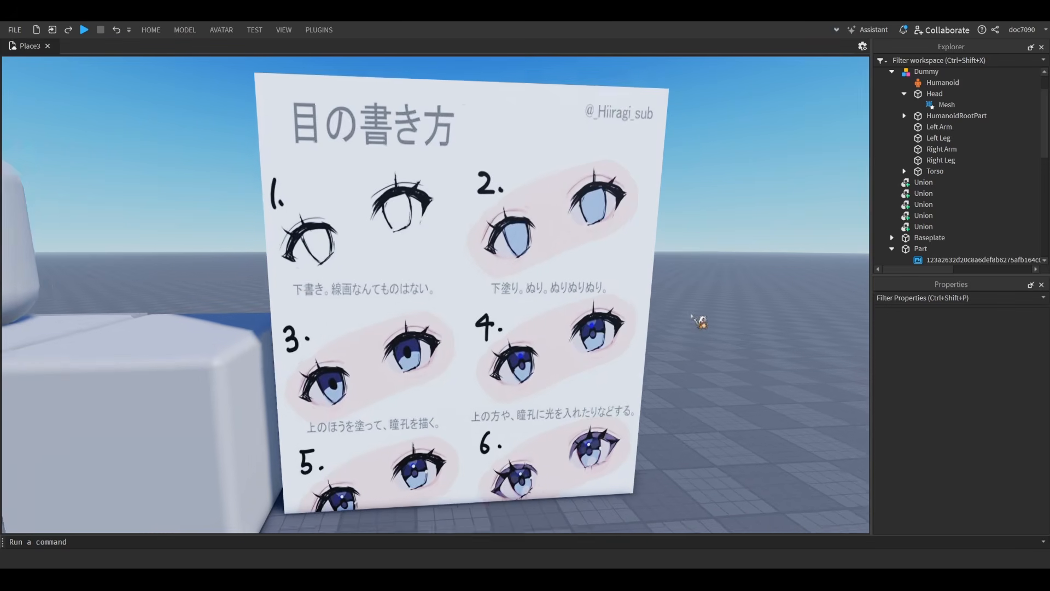
pyautogui.press('s')
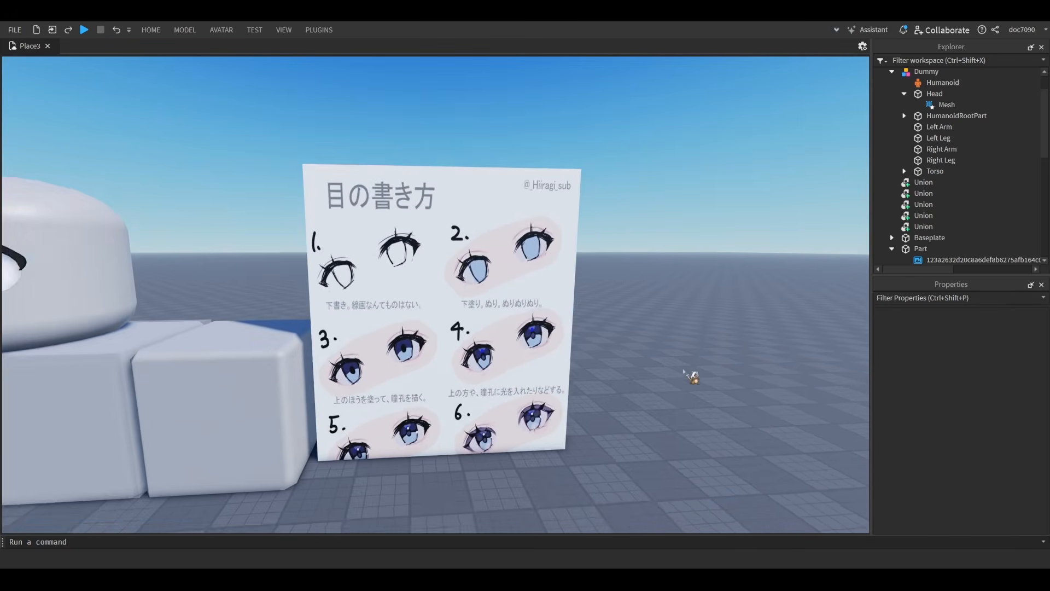
pyautogui.press('w')
# - Insert a cylinder part and turn it so its round face points forward
pyautogui.click(184, 30)
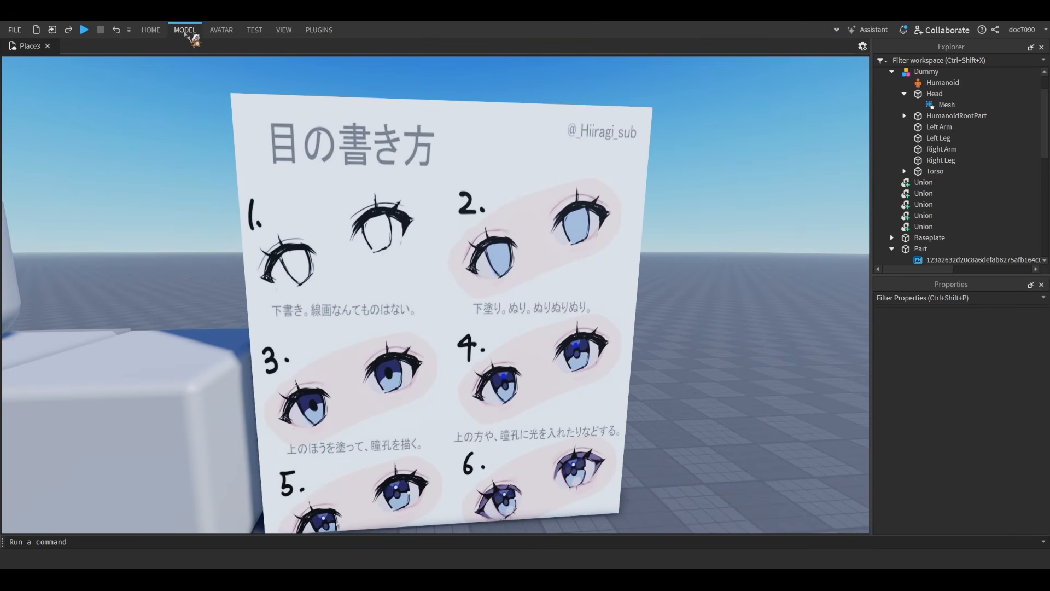
pyautogui.click(157, 31)
pyautogui.click(186, 31)
pyautogui.click(159, 31)
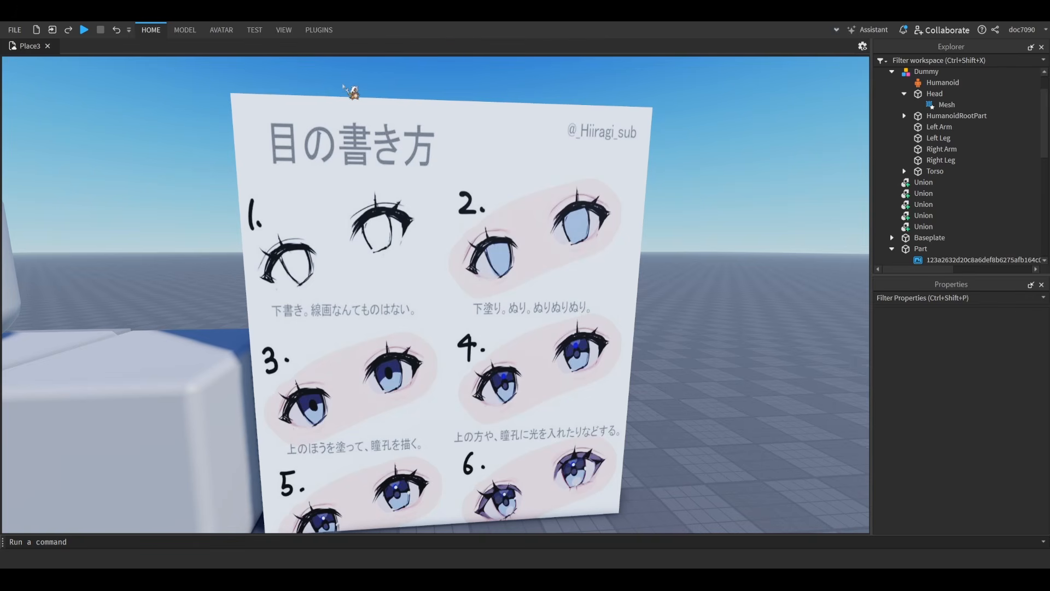
pyautogui.click(344, 86)
pyautogui.click(351, 155)
pyautogui.moveTo(476, 206); pyautogui.dragTo(476, 203, button='right')
pyautogui.hotkey('ctrl', 't')
pyautogui.press('f')
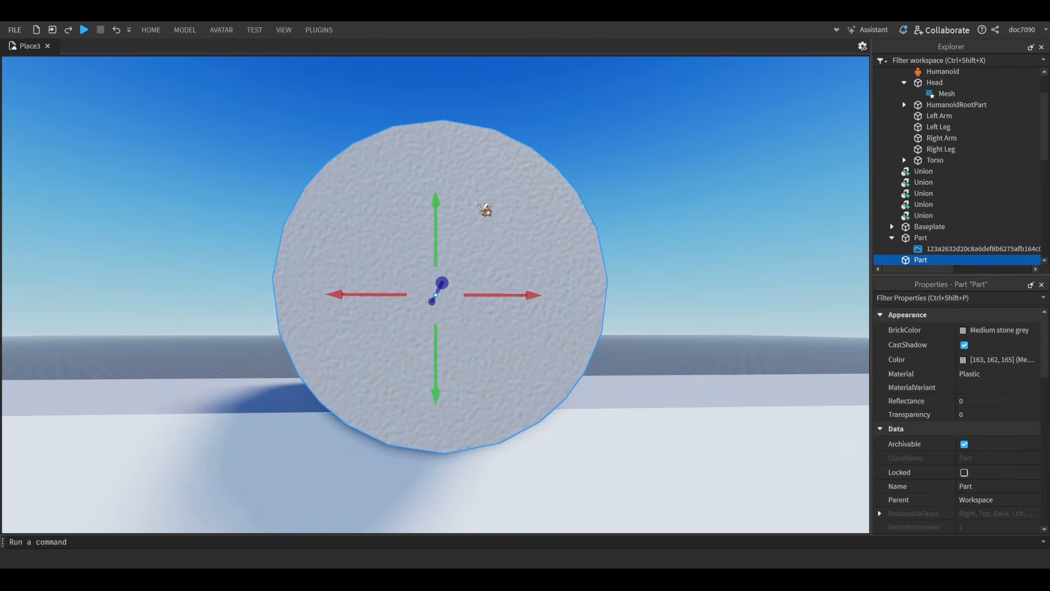
# - Place the cylinder on the reference panel beside the drawn eyes and flatten it to a disc about 0.209 studs thick
pyautogui.scroll(-5, 508, 246)
pyautogui.moveTo(508, 246); pyautogui.dragTo(427, 377)
pyautogui.moveTo(427, 378); pyautogui.dragTo(581, 368, button='right')
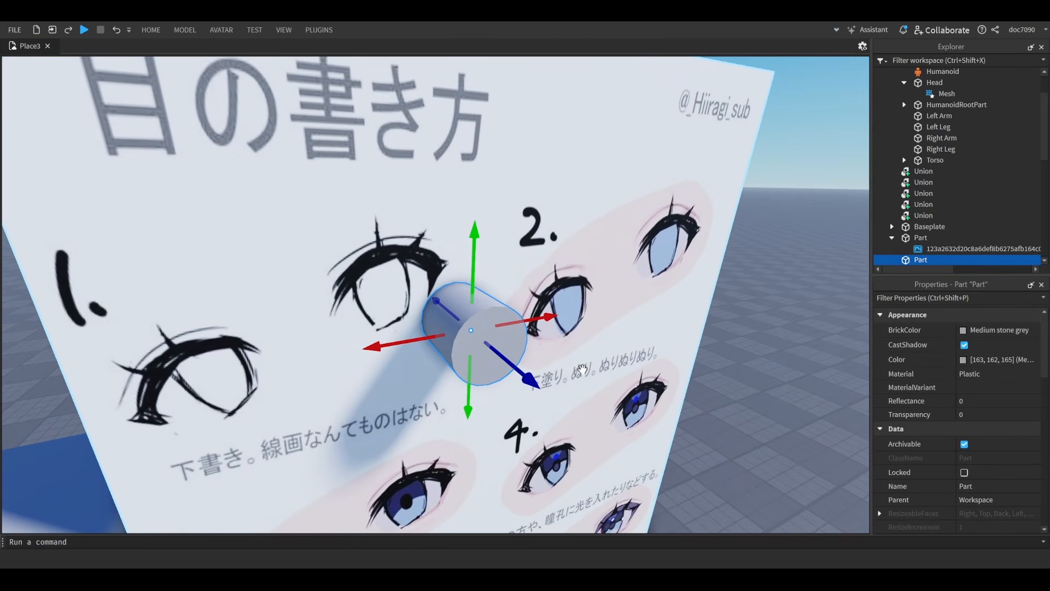
pyautogui.hotkey('ctrl', '3')
pyautogui.moveTo(505, 362); pyautogui.dragTo(467, 321)
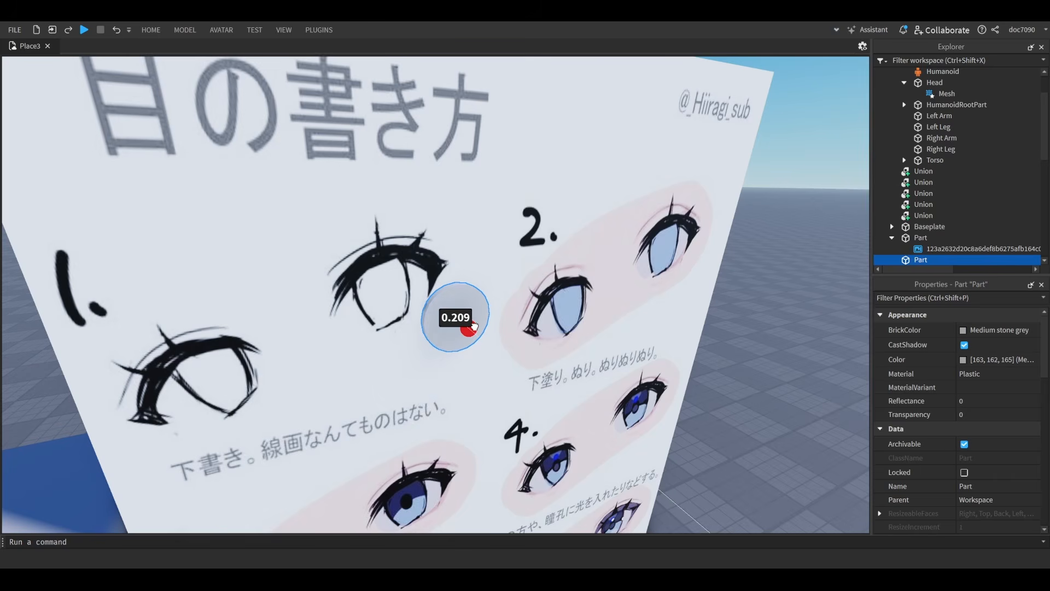
pyautogui.scroll(6, 468, 323)
pyautogui.moveTo(511, 326); pyautogui.dragTo(511, 323, button='right')
# - Duplicate the disc, move the copy slightly forward, and shrink it to about 1.84 studs across
pyautogui.hotkey('ctrl', '2')
pyautogui.hotkey('ctrl', 'd')
pyautogui.moveTo(468, 347); pyautogui.dragTo(483, 359)
pyautogui.hotkey('ctrl', '3')
pyautogui.moveTo(483, 348); pyautogui.dragTo(482, 344, button='right')
pyautogui.keyDown('shift'); pyautogui.moveTo(437, 335); pyautogui.dragTo(437, 336); pyautogui.keyUp('shift')
pyautogui.moveTo(475, 333); pyautogui.dragTo(475, 334, button='right')
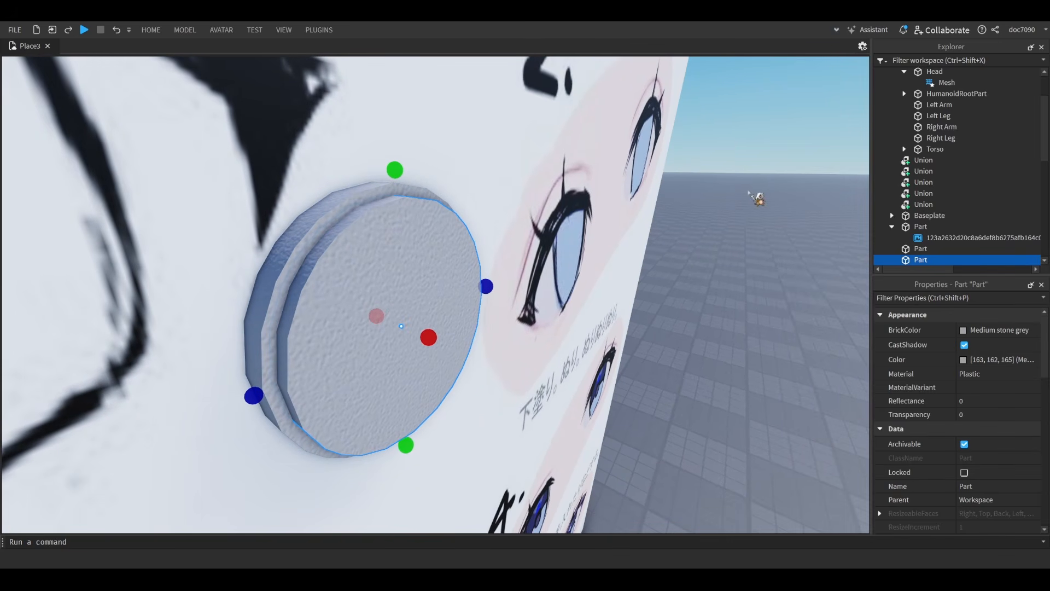
# - Negate the smaller front disc and union it with the larger one to cut a rimmed recess
pyautogui.hotkey('ctrl', 'shift', 'n')
pyautogui.keyDown('ctrl'); pyautogui.click(330, 207); pyautogui.keyUp('ctrl')
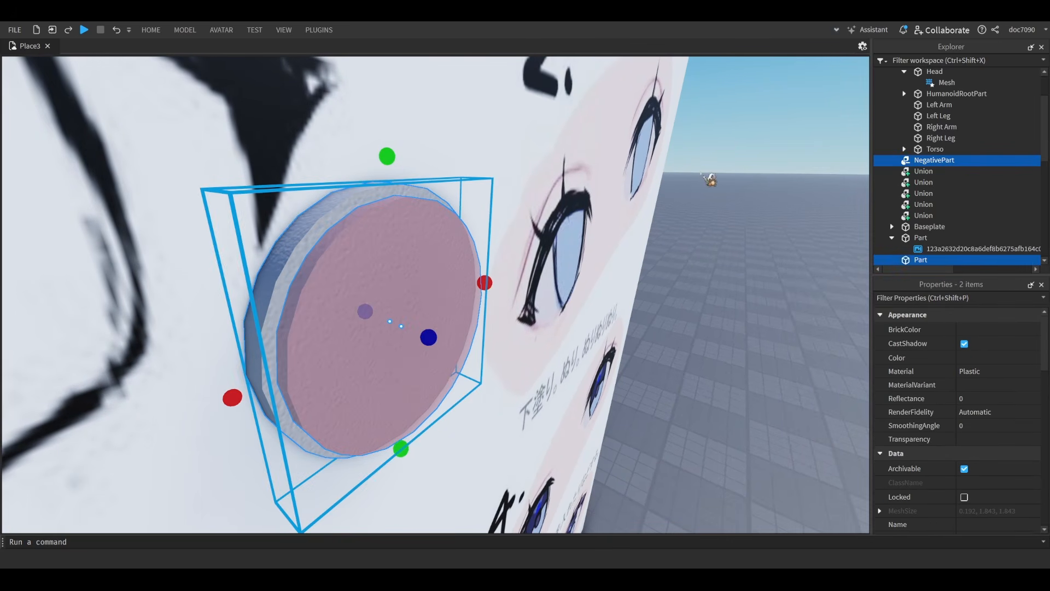
pyautogui.hotkey('ctrl', 'shift', 'g')
pyautogui.press('f')
pyautogui.scroll(-2, 984, 468)
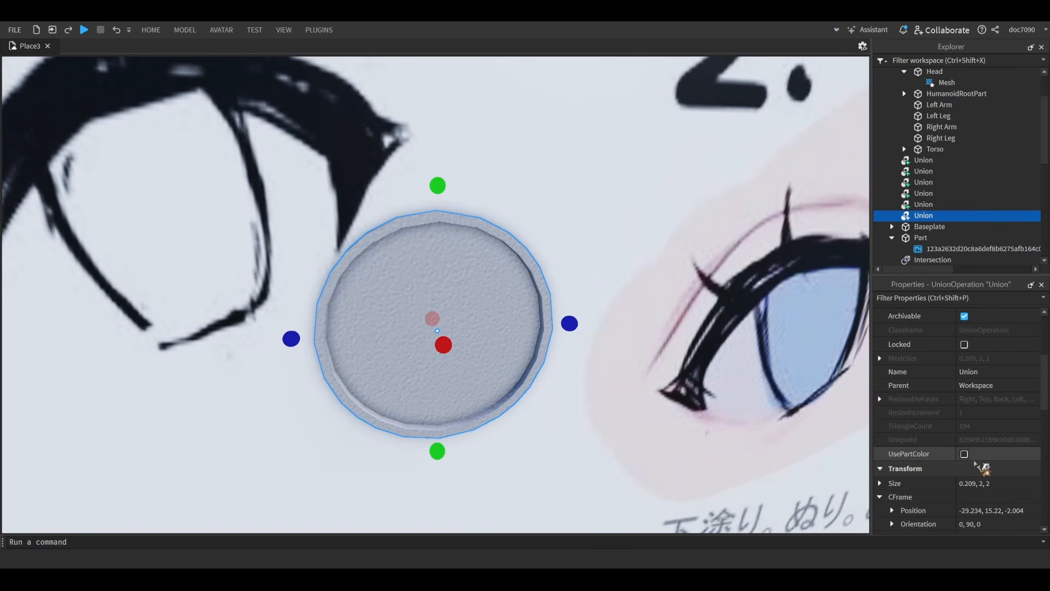
# - Enable UsePartColor on the rimmed union and color it black, RGB 0, 0, 0
pyautogui.click(965, 454)
pyautogui.scroll(4, 980, 404)
pyautogui.click(963, 359)
pyautogui.moveTo(669, 284); pyautogui.dragTo(654, 384)
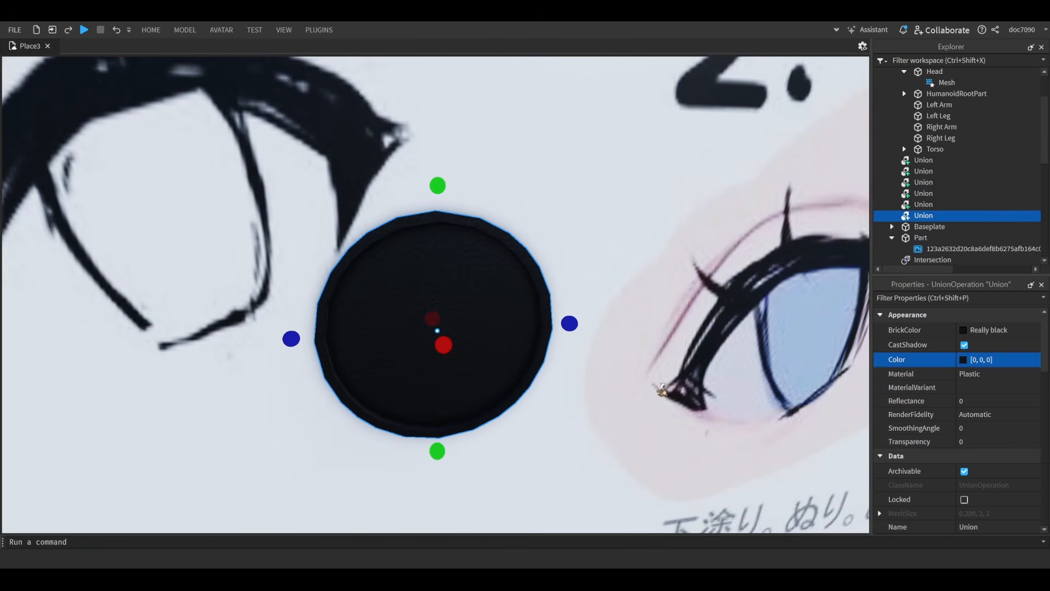
pyautogui.hotkey('ctrl', 'z')
pyautogui.hotkey('ctrl', 'y')
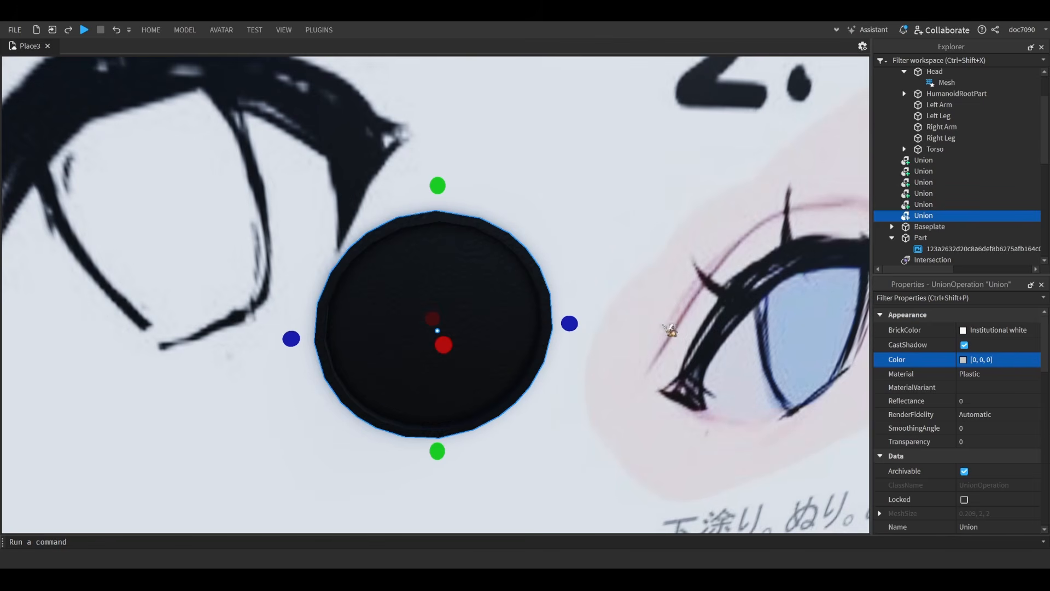
# - Duplicate the black rim, move the copy 1.125 studs forward, and separate it, keeping only its inner negative disc
pyautogui.moveTo(622, 407); pyautogui.dragTo(582, 385, button='right')
pyautogui.hotkey('ctrl', 'd')
pyautogui.hotkey('ctrl', '2')
pyautogui.moveTo(417, 350); pyautogui.dragTo(569, 391)
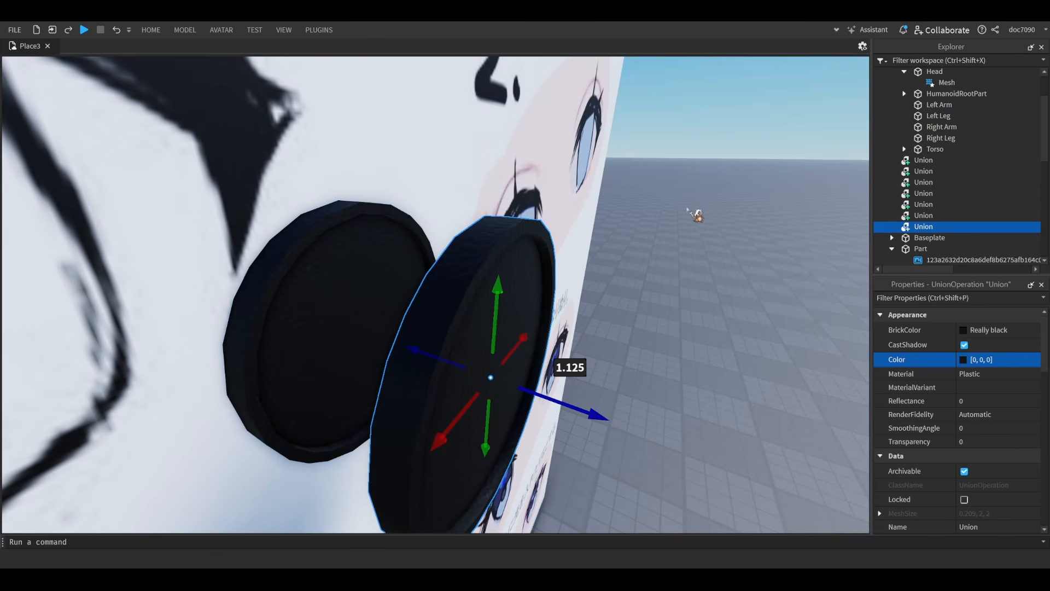
pyautogui.hotkey('ctrl', 'shift', 'n')
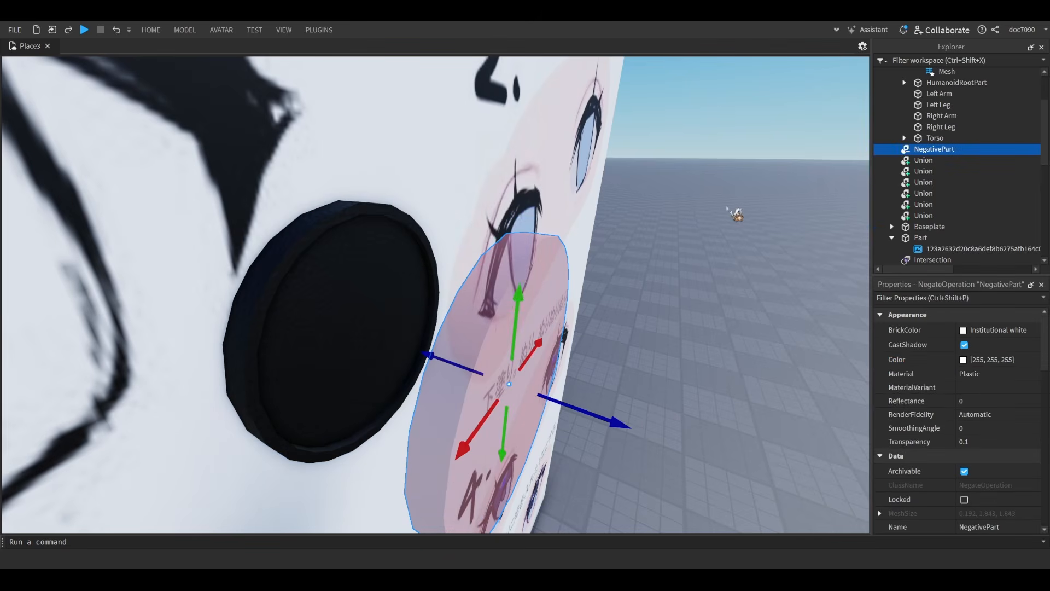
# - Turn the negative disc back into a solid part and move it back 1.273 studs into the black rim
pyautogui.hotkey('ctrl', 'shift', 'n')
pyautogui.moveTo(602, 417); pyautogui.dragTo(431, 342)
pyautogui.moveTo(432, 341); pyautogui.dragTo(475, 346, button='right')
pyautogui.scroll(-3, 476, 346)
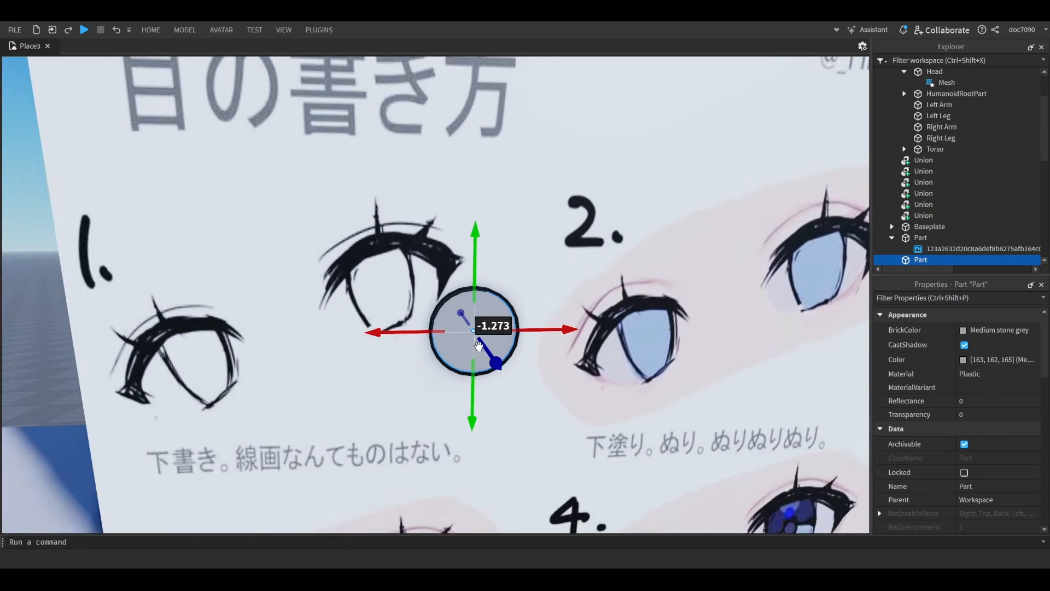
# - Set the inner disc's material to Neon
pyautogui.scroll(3, 478, 347)
pyautogui.click(1005, 376)
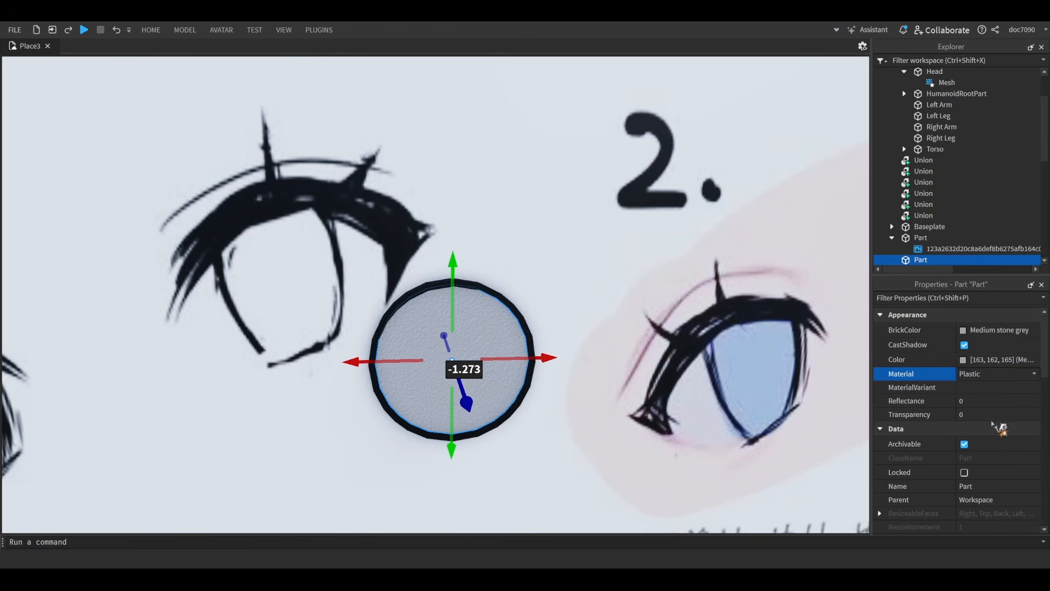
pyautogui.click(978, 435)
pyautogui.click(987, 379)
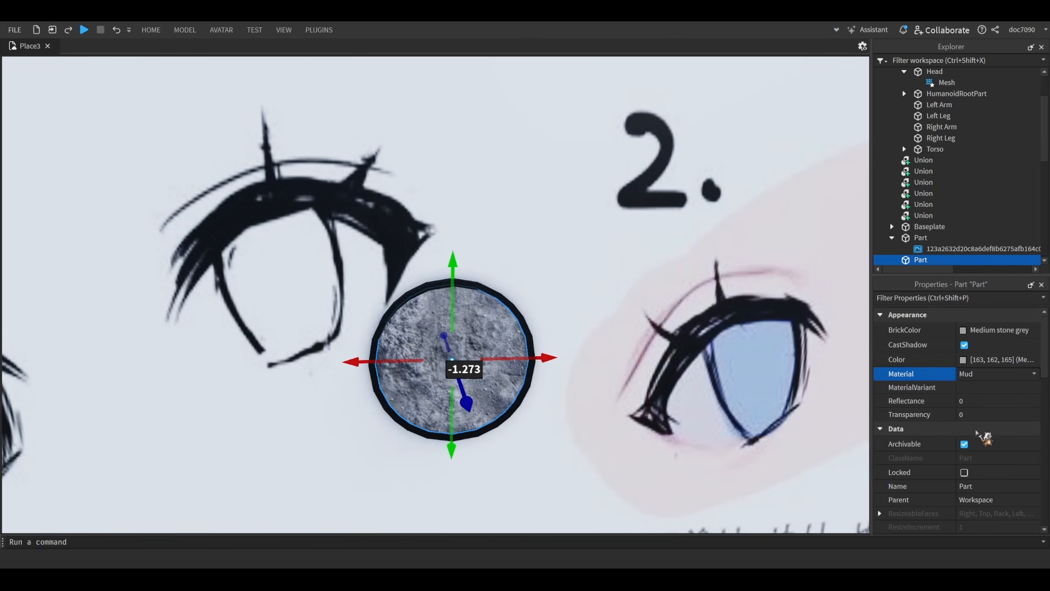
pyautogui.click(977, 449)
# - Color the neon disc a muted blue with RGB 98, 107, 140
pyautogui.click(965, 361)
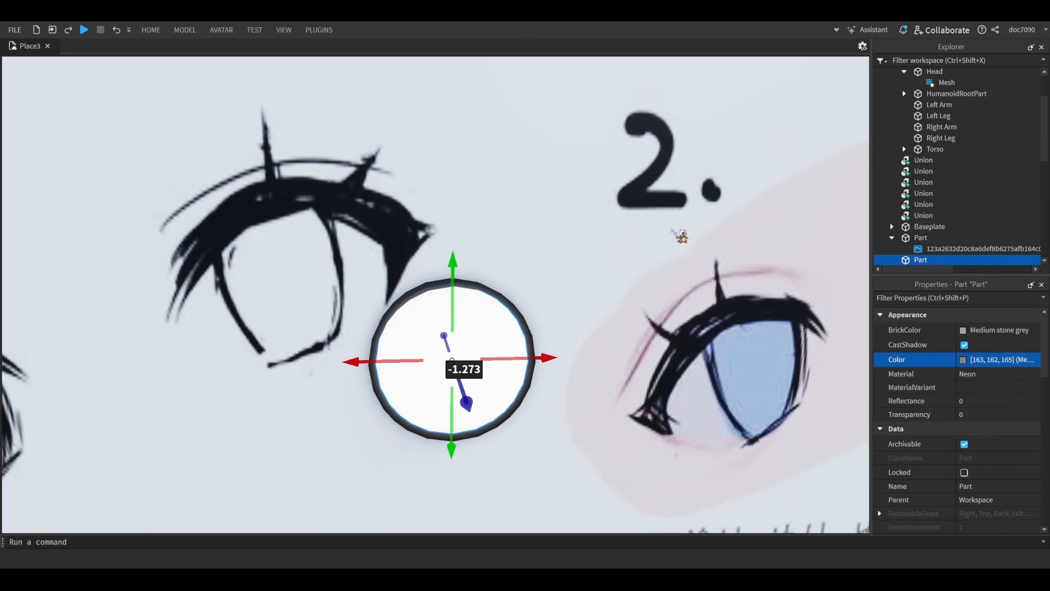
pyautogui.moveTo(671, 230); pyautogui.dragTo(673, 239)
pyautogui.click(614, 401)
pyautogui.scroll(-4, 612, 382)
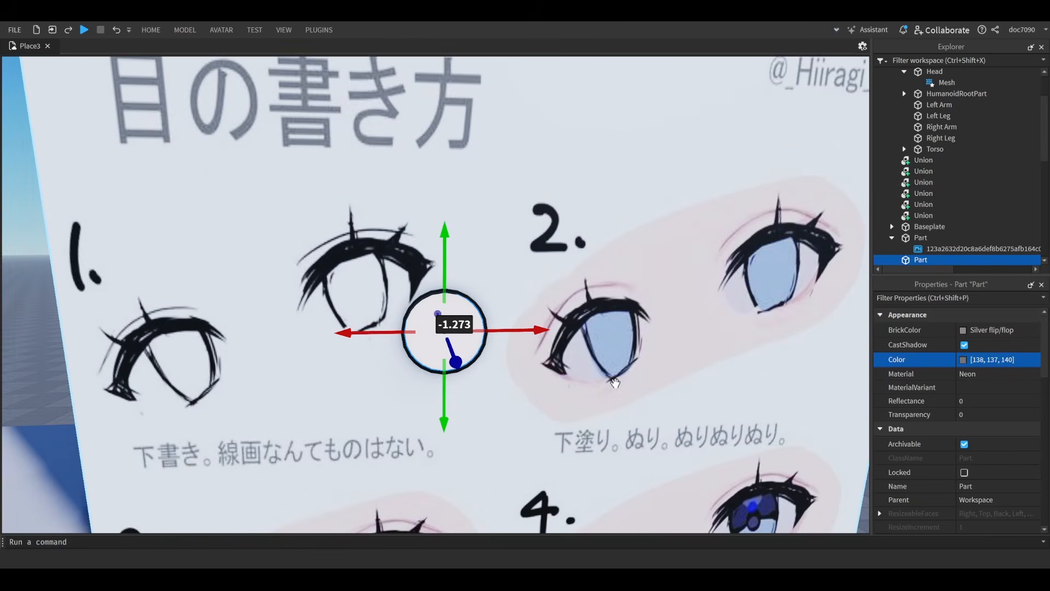
pyautogui.scroll(4, 539, 300)
pyautogui.click(962, 364)
pyautogui.moveTo(575, 273); pyautogui.dragTo(567, 268)
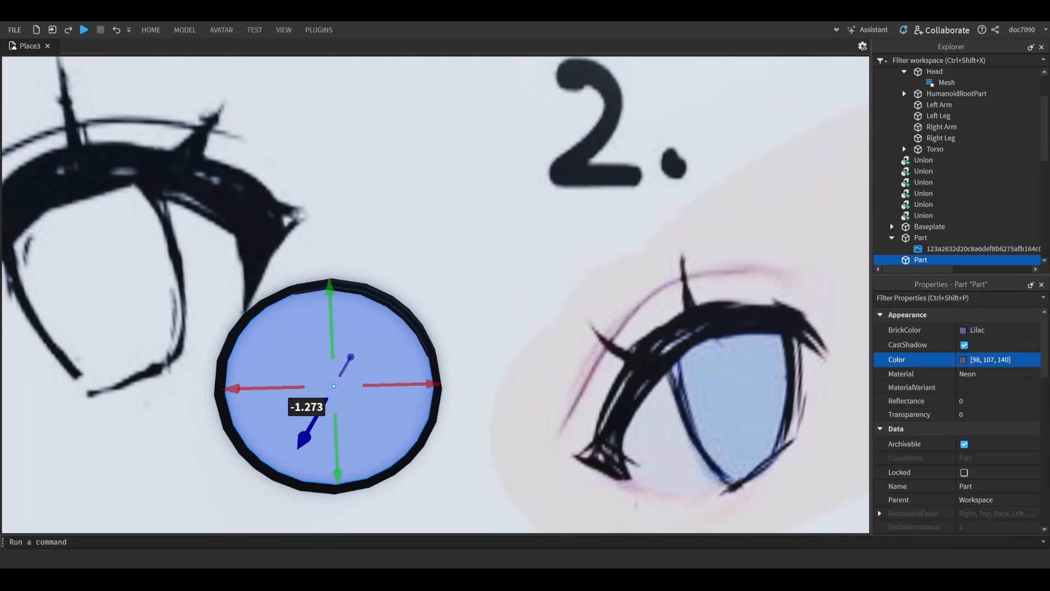
pyautogui.scroll(-5, 585, 414)
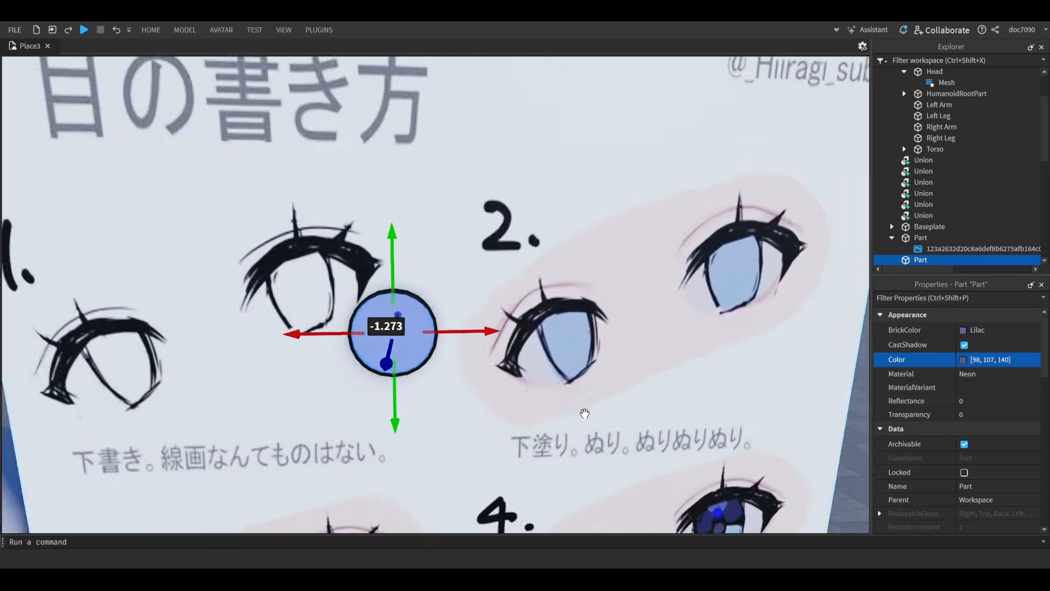
# - Check the drawn irises on the reference, then duplicate the blue disc and move the copy forward out of the rim
pyautogui.moveTo(585, 415); pyautogui.dragTo(578, 433, button='right')
pyautogui.scroll(6, 679, 413)
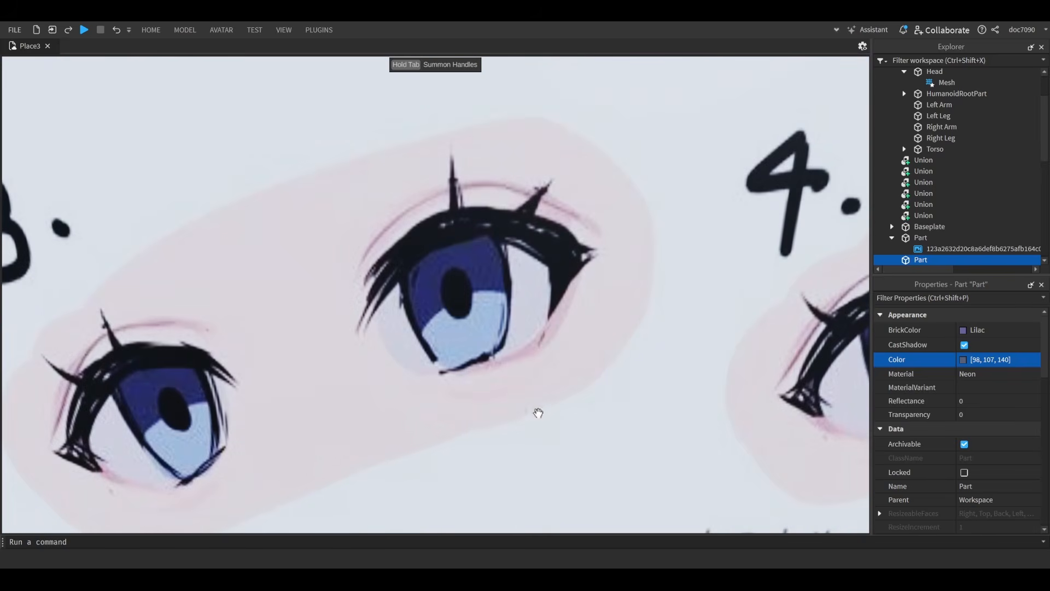
pyautogui.scroll(-7, 538, 413)
pyautogui.moveTo(441, 323); pyautogui.dragTo(539, 302, button='right')
pyautogui.scroll(6, 498, 323)
pyautogui.scroll(-3, 545, 315)
pyautogui.hotkey('ctrl', 'd')
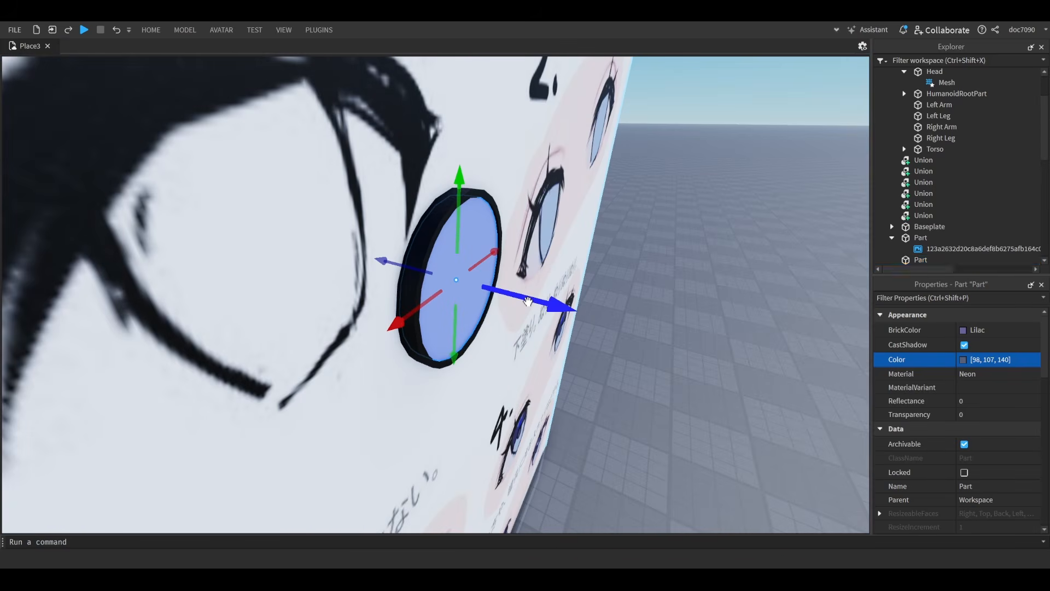
pyautogui.scroll(-2, 562, 323)
pyautogui.moveTo(541, 303); pyautogui.dragTo(565, 324)
pyautogui.scroll(4, 567, 327)
pyautogui.scroll(-3, 567, 327)
# - Duplicate the front blue disc, shrink the copy toward its lower edge, and convert it to a union
pyautogui.hotkey('ctrl', 'd')
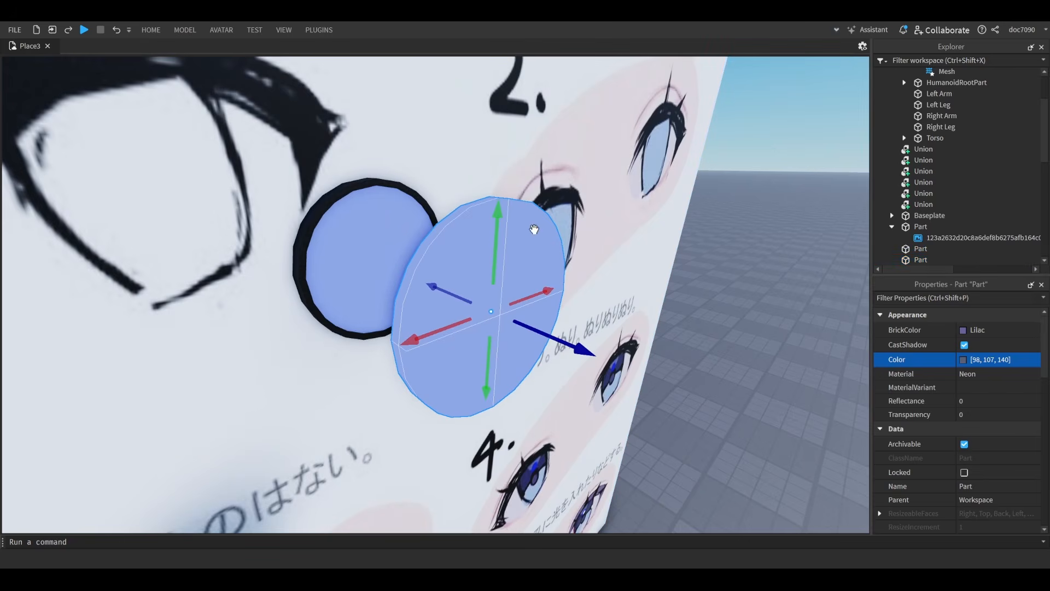
pyautogui.hotkey('ctrl', '3')
pyautogui.moveTo(504, 180); pyautogui.dragTo(505, 200)
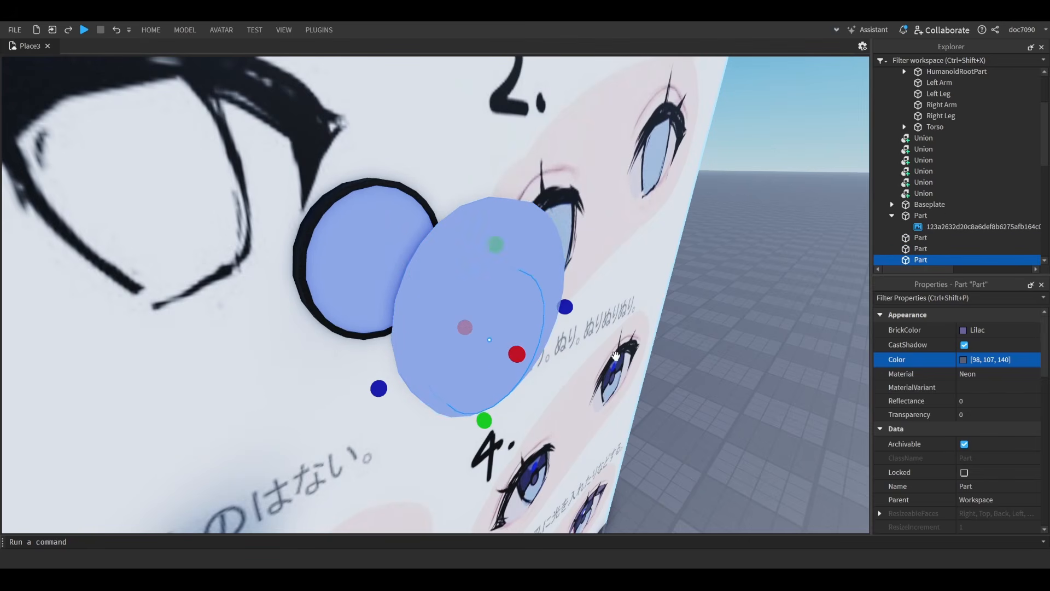
pyautogui.hotkey('ctrl', 'shift', 'g')
pyautogui.moveTo(759, 173); pyautogui.dragTo(752, 175, button='right')
# - Reshape the small union into a wide oval crossing the lower half of the front blue disc
pyautogui.moveTo(514, 349); pyautogui.dragTo(528, 356)
pyautogui.moveTo(529, 352); pyautogui.dragTo(526, 343, button='right')
pyautogui.keyDown('ctrl'); pyautogui.moveTo(459, 333); pyautogui.dragTo(523, 357); pyautogui.keyUp('ctrl')
pyautogui.scroll(-4, 506, 328)
pyautogui.scroll(1, 503, 306)
pyautogui.scroll(4, 502, 305)
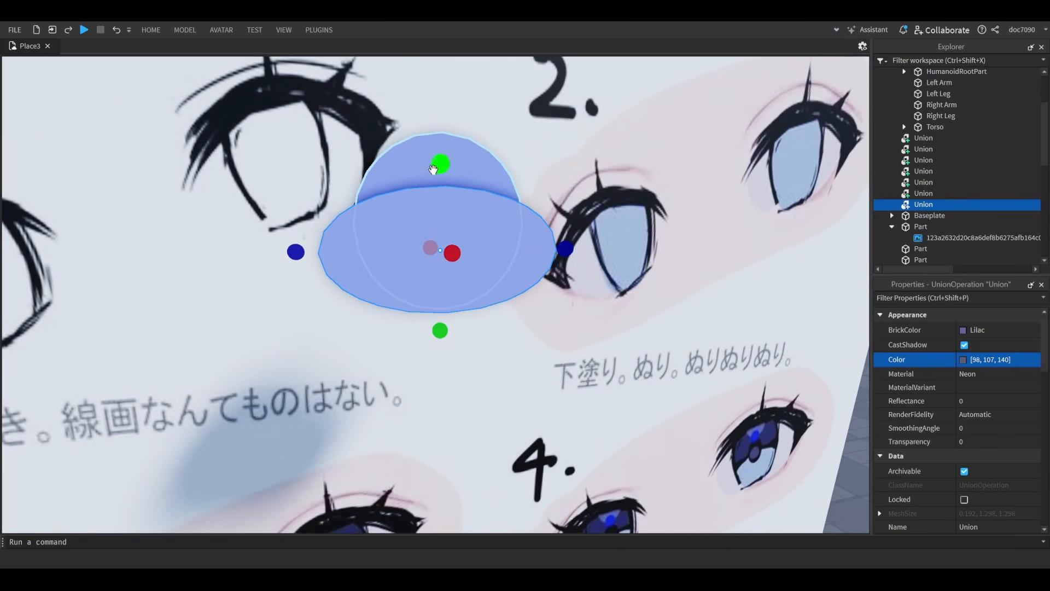
pyautogui.moveTo(438, 163); pyautogui.dragTo(439, 185)
pyautogui.moveTo(478, 295); pyautogui.dragTo(486, 328, button='right')
pyautogui.press('a')
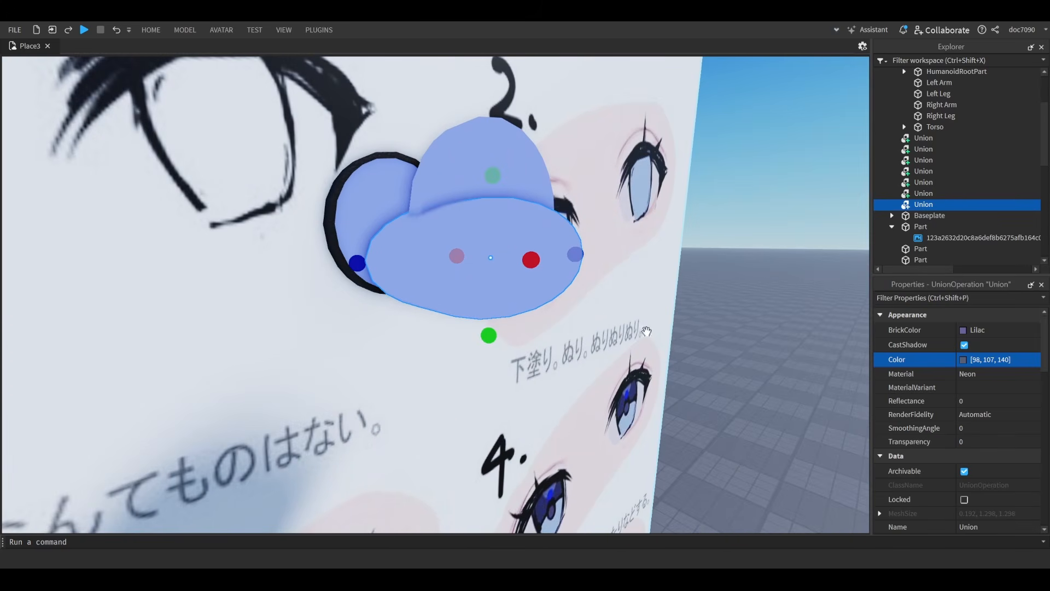
# - Negate the wide oval and union it with the front blue disc to cut out a crescent
pyautogui.hotkey('ctrl', 'shift', 'n')
pyautogui.press('e')
pyautogui.moveTo(526, 235); pyautogui.dragTo(527, 262, button='right')
pyautogui.keyDown('ctrl'); pyautogui.click(490, 234); pyautogui.keyUp('ctrl')
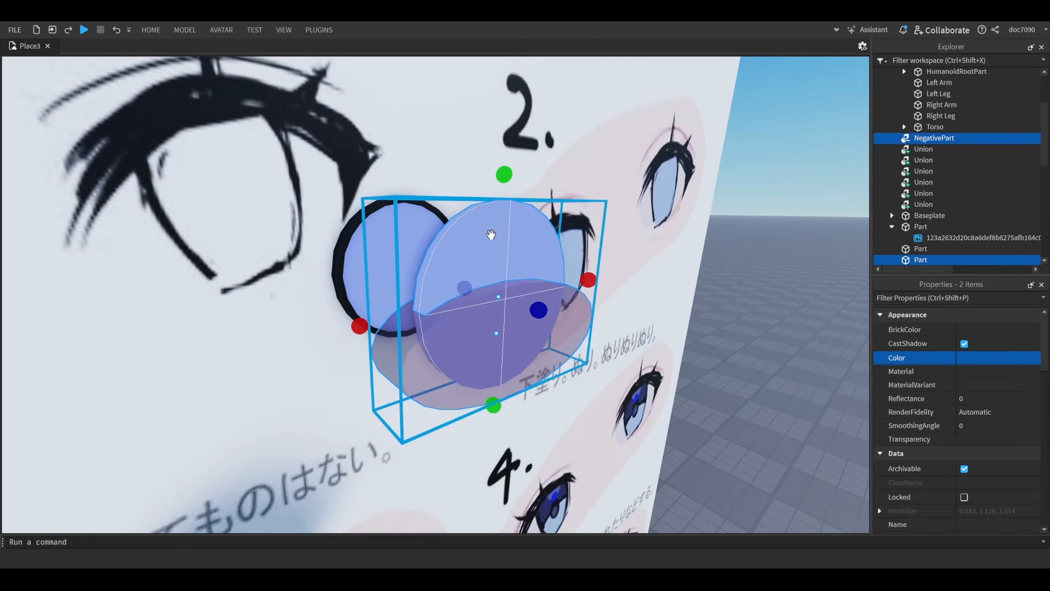
pyautogui.hotkey('ctrl', 'shift', 'g')
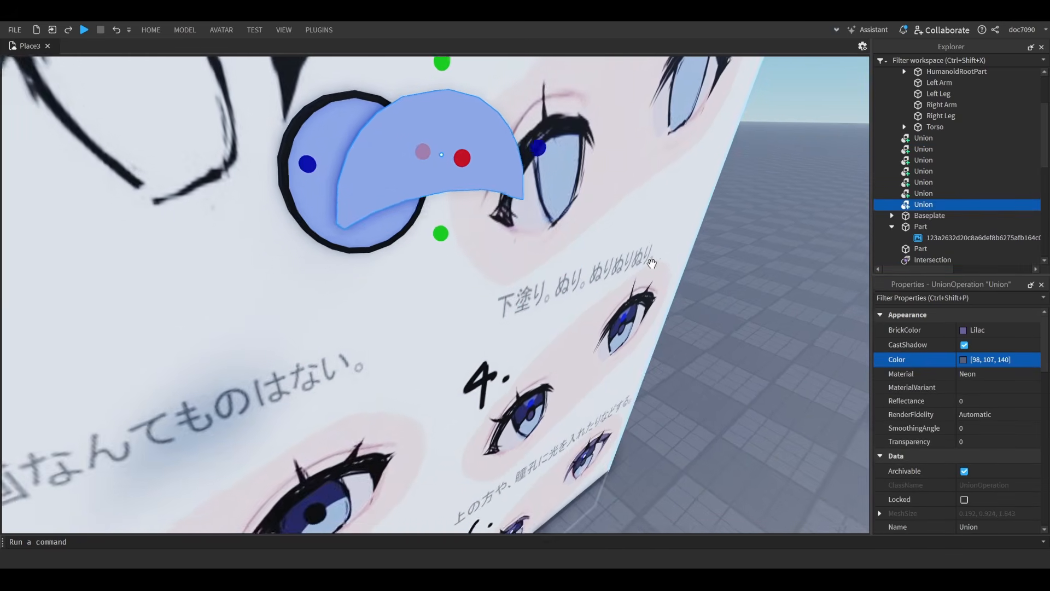
# - Color the blue crescent dark blue with RGB 59, 67, 94
pyautogui.scroll(-4, 1001, 429)
pyautogui.scroll(4, 976, 454)
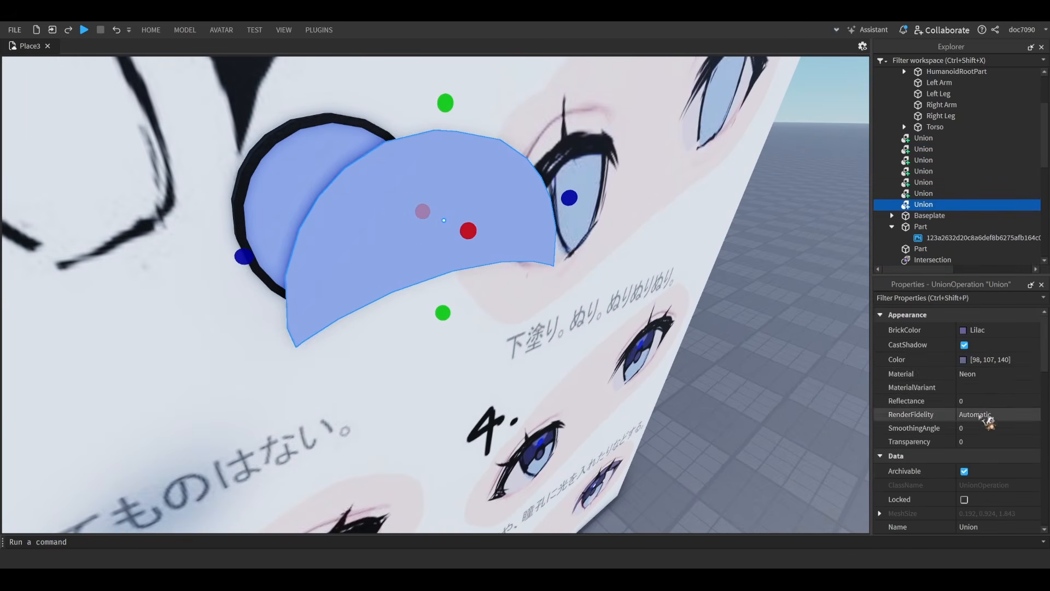
pyautogui.click(966, 359)
pyautogui.moveTo(673, 255); pyautogui.dragTo(673, 263)
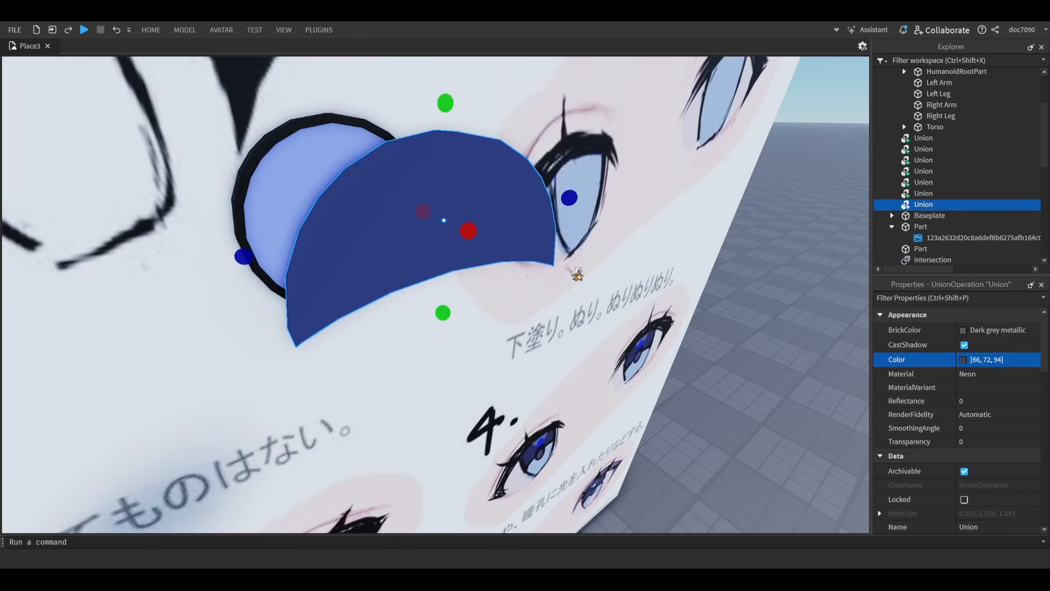
pyautogui.click(568, 267)
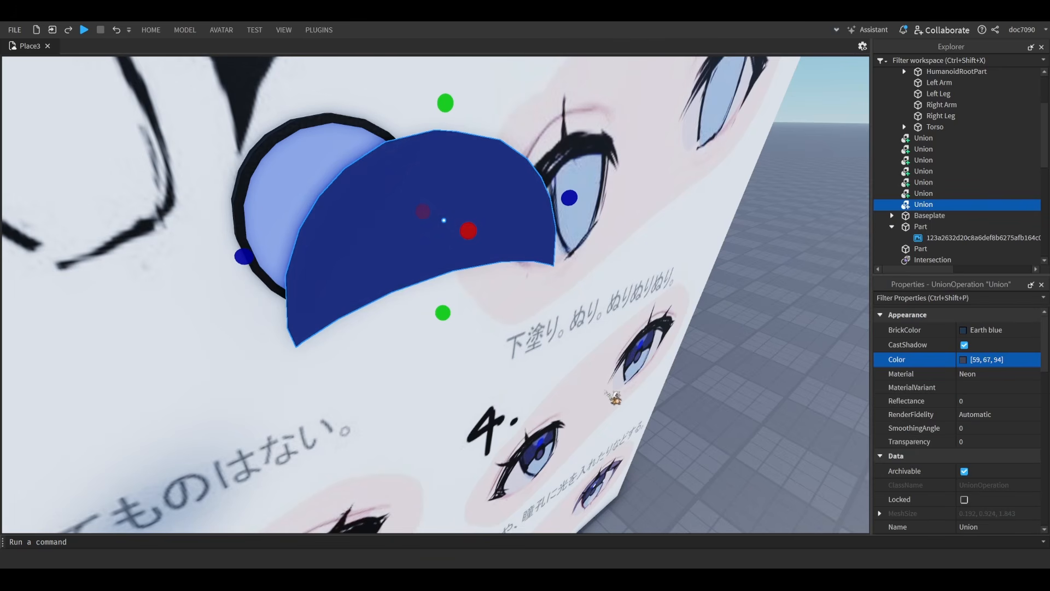
# - Move the dark blue crescent back into the black rim and compare the iris with the drawn eyes
pyautogui.scroll(-2, 650, 279)
pyautogui.hotkey('ctrl', '2')
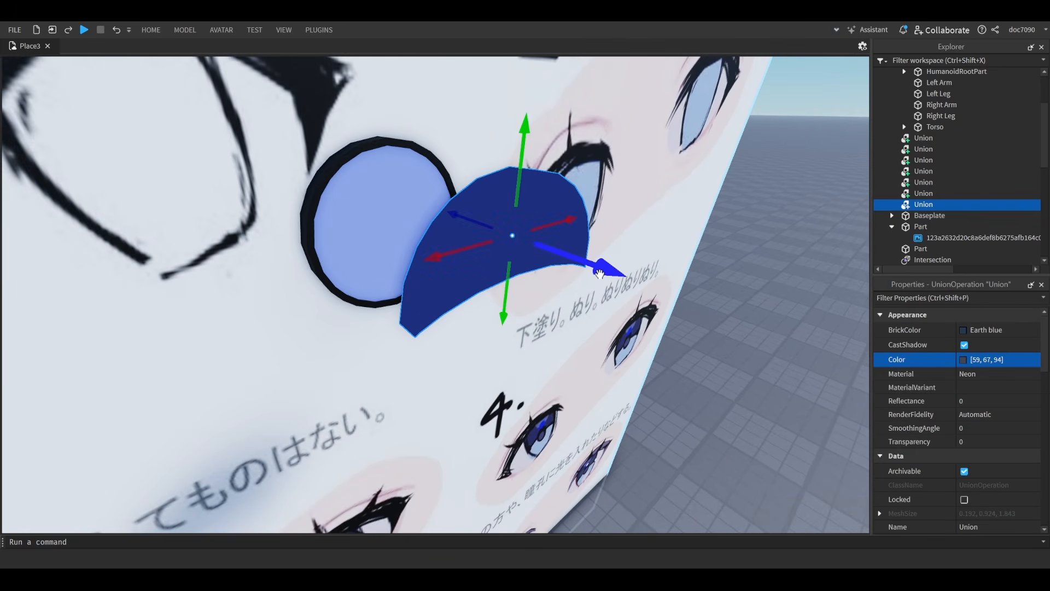
pyautogui.press('a')
pyautogui.moveTo(606, 268); pyautogui.dragTo(572, 249)
pyautogui.press('w')
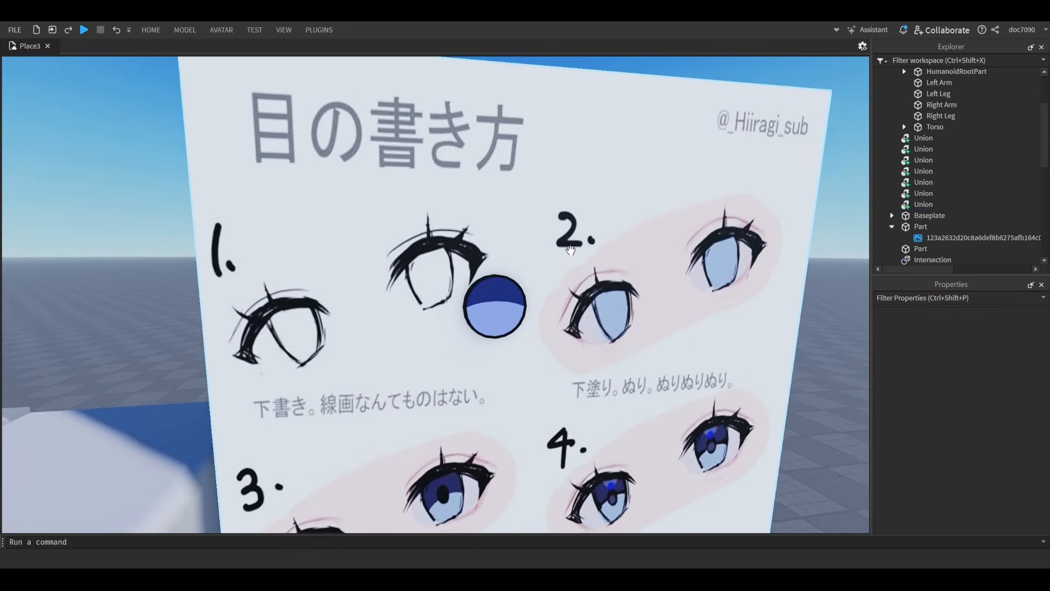
pyautogui.scroll(5, 571, 250)
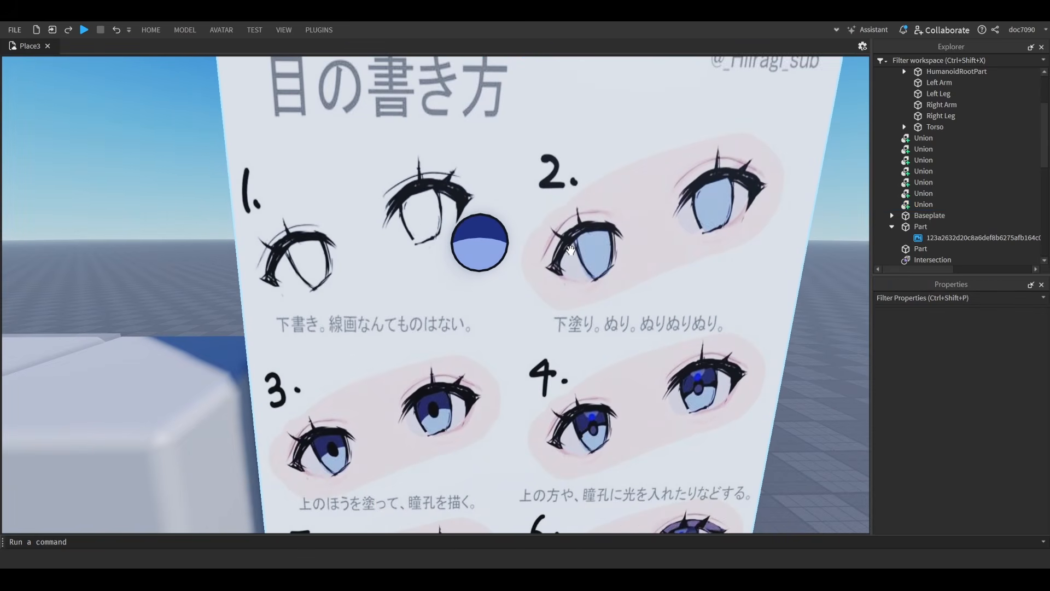
# - Undo the crescent's move, recoloring and union back to the separate disc and negated oval
pyautogui.hotkey('ctrl', 'z')
pyautogui.hotkey('ctrl', 'z')
pyautogui.hotkey('ctrl', 'z')
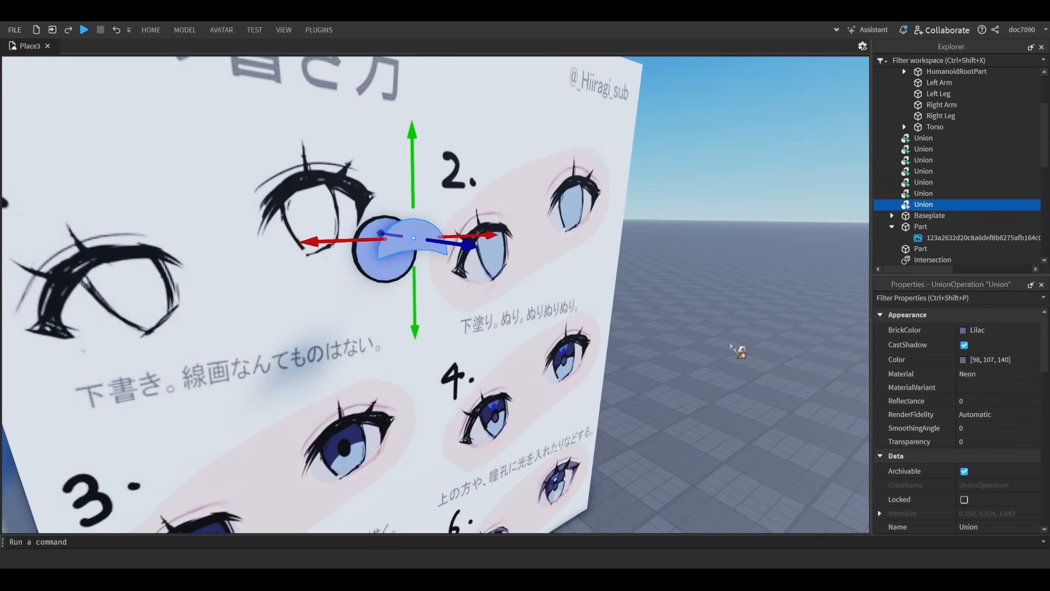
pyautogui.click(738, 349)
pyautogui.scroll(3, 525, 268)
# - Lower the negated oval slightly and union it with the front blue disc to cut a taller crescent
pyautogui.click(460, 257)
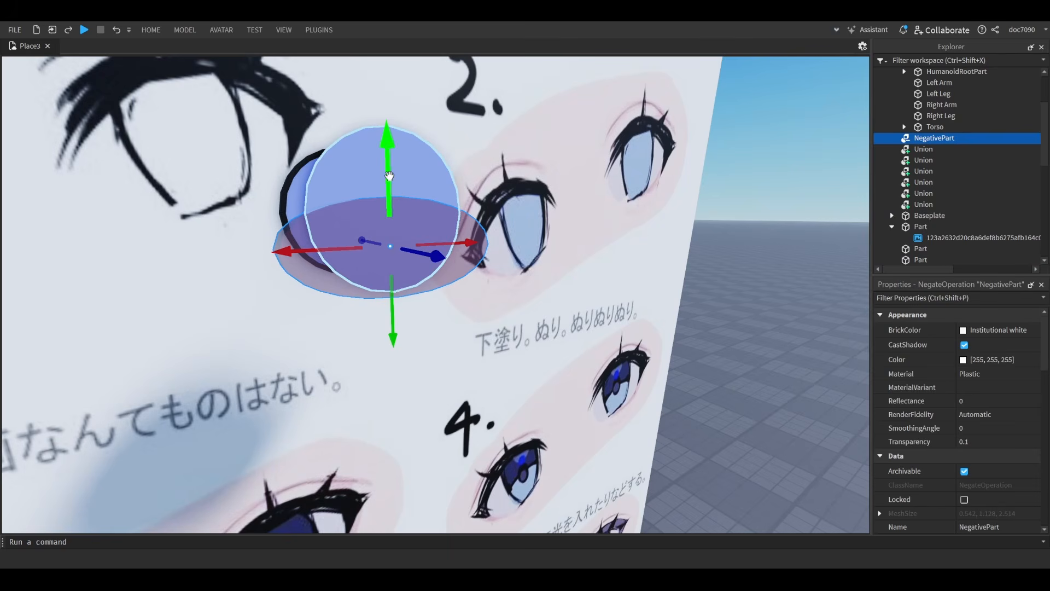
pyautogui.moveTo(389, 176)
pyautogui.mouseDown()
pyautogui.moveTo(388, 196)
pyautogui.moveTo(390, 185)
pyautogui.mouseUp()
pyautogui.keyDown('shift'); pyautogui.click(433, 179); pyautogui.keyUp('shift')
pyautogui.click(733, 246)
pyautogui.click(454, 259)
pyautogui.keyDown('shift'); pyautogui.click(438, 180); pyautogui.keyUp('shift')
pyautogui.hotkey('ctrl', 'shift', 'g')
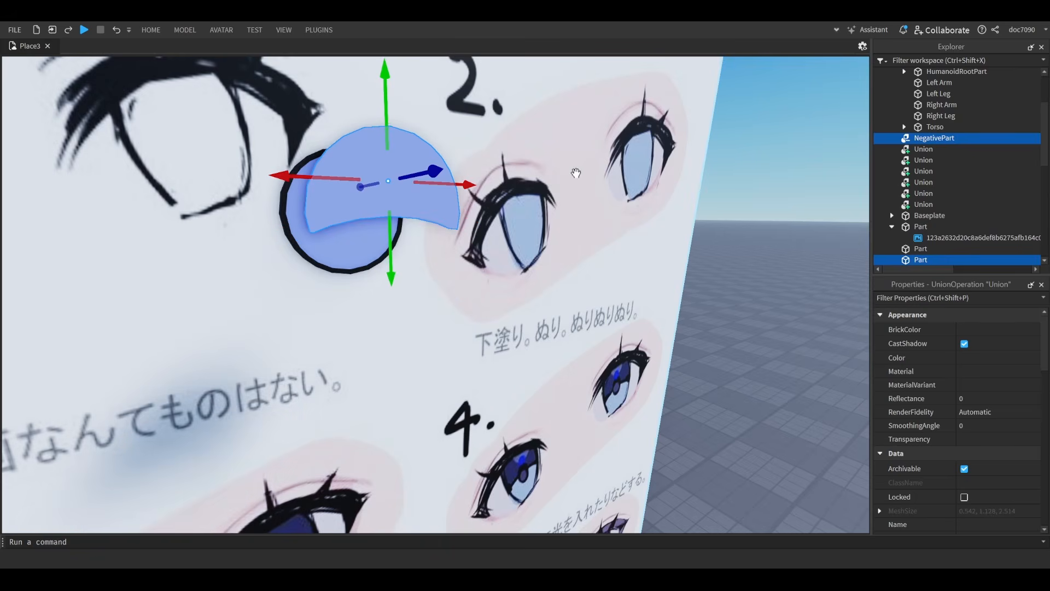
# - Enable UsePartColor on the new crescent and color it with RGB 38, 44, 63
pyautogui.press('f')
pyautogui.scroll(-5, 961, 445)
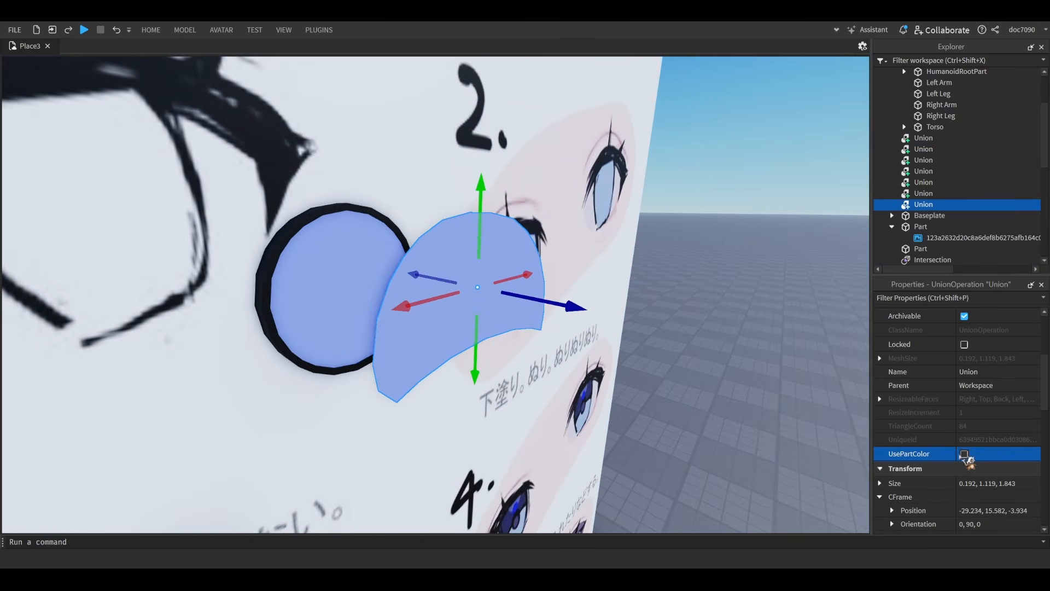
pyautogui.scroll(5, 966, 426)
pyautogui.click(966, 362)
pyautogui.moveTo(668, 268); pyautogui.dragTo(670, 278)
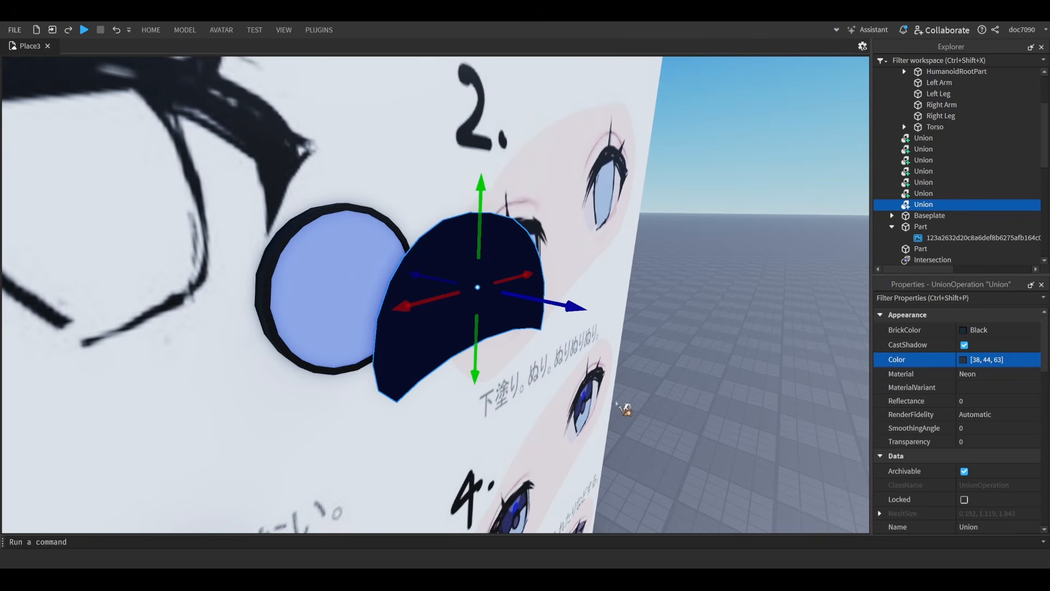
# - Move the crescent back into the rim over the iris's upper half and set its color to RGB 53, 62, 88
pyautogui.moveTo(559, 315); pyautogui.dragTo(554, 302)
pyautogui.moveTo(444, 281); pyautogui.dragTo(444, 281)
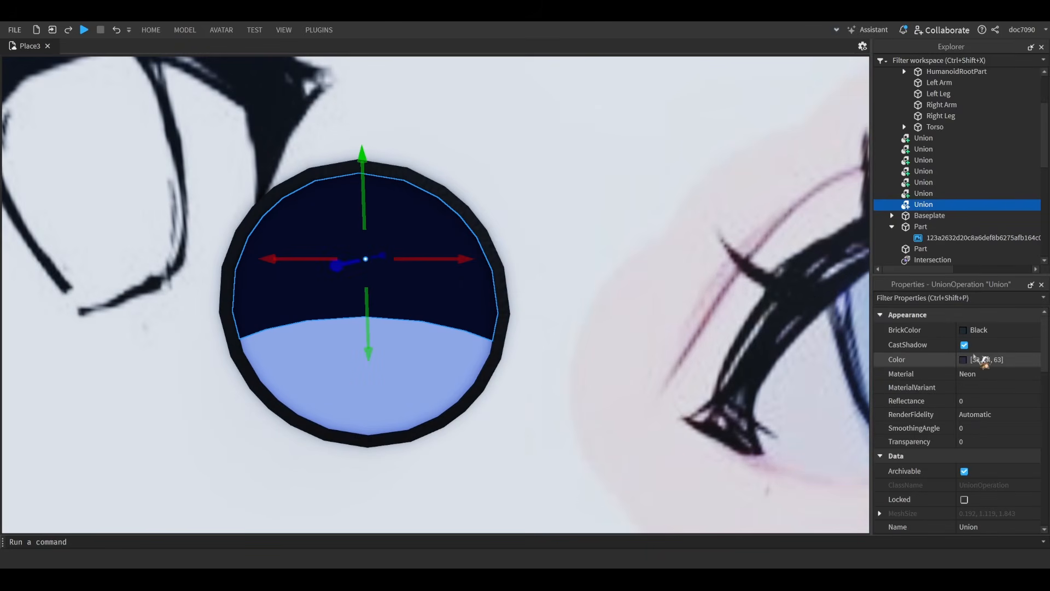
pyautogui.moveTo(672, 267); pyautogui.dragTo(672, 265)
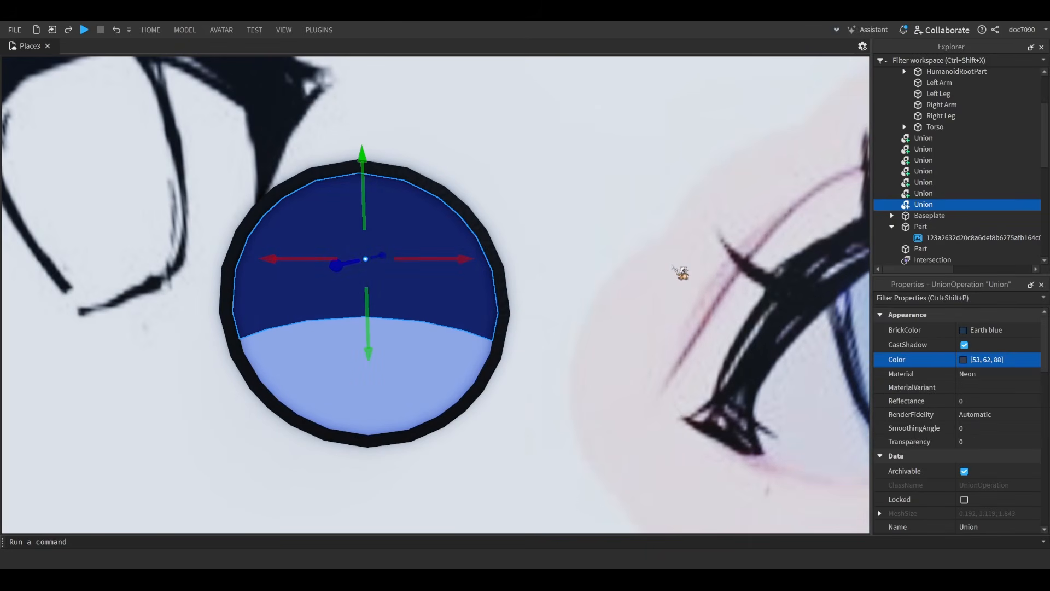
pyautogui.click(594, 408)
# - Duplicate the light blue iris disc and move the copy 0.384 studs forward out of the rim
pyautogui.scroll(-6, 586, 405)
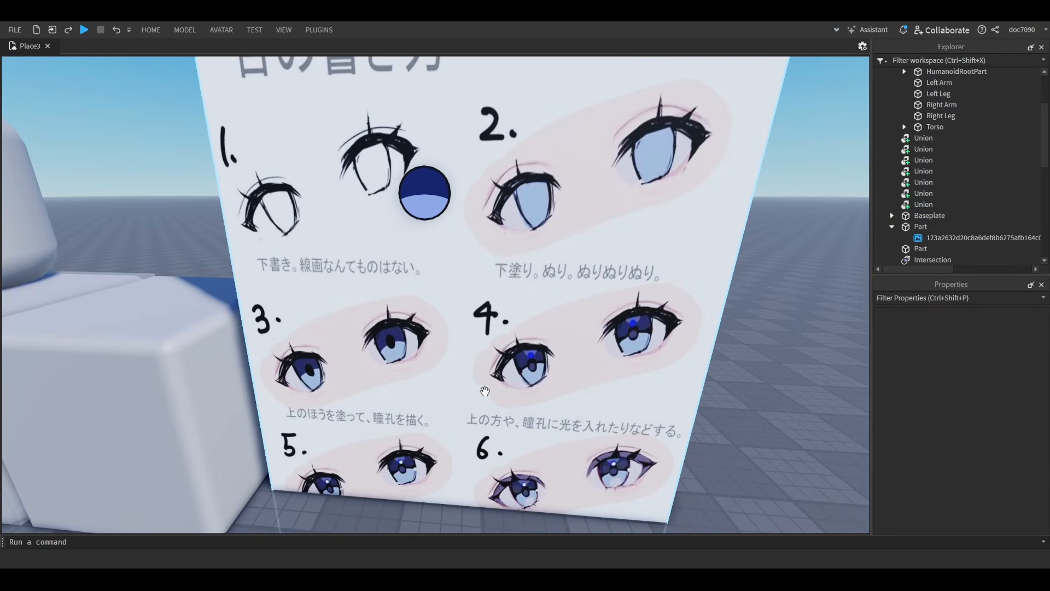
pyautogui.scroll(10, 499, 367)
pyautogui.click(480, 293)
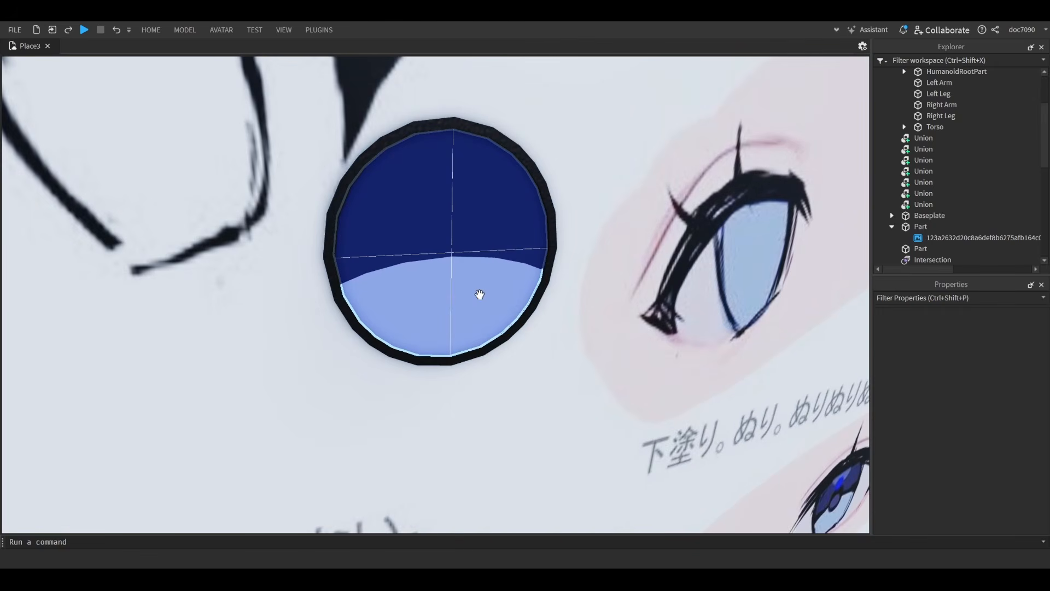
pyautogui.scroll(3, 461, 272)
pyautogui.hotkey('ctrl', 'd')
pyautogui.moveTo(461, 272); pyautogui.dragTo(503, 268)
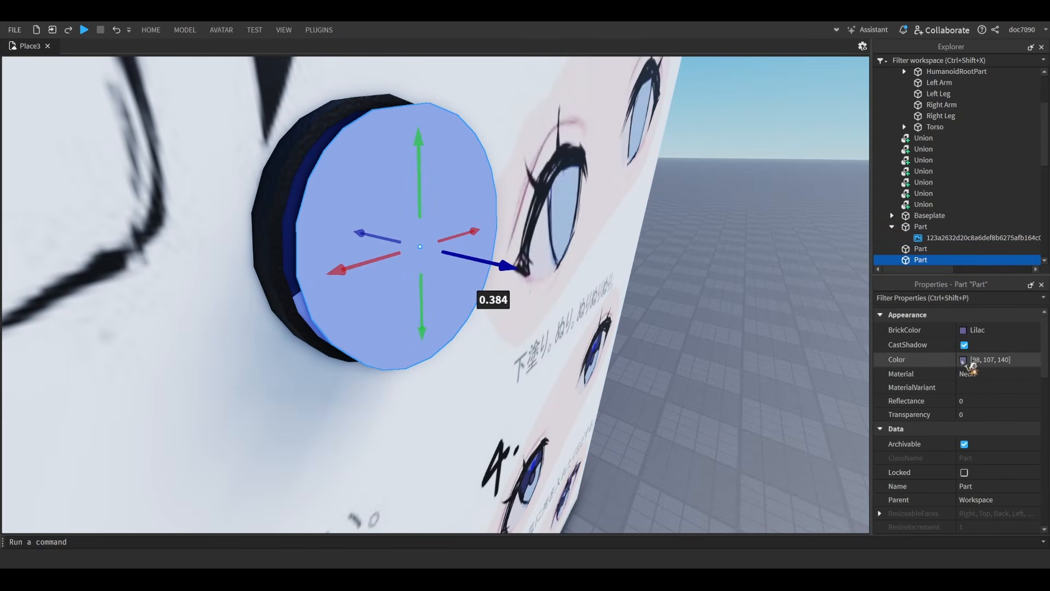
# - Color the front disc black with RGB 0, 0, 0 and shrink it to a small central pupil
pyautogui.moveTo(663, 273); pyautogui.dragTo(675, 317)
pyautogui.moveTo(596, 323); pyautogui.dragTo(605, 251, button='right')
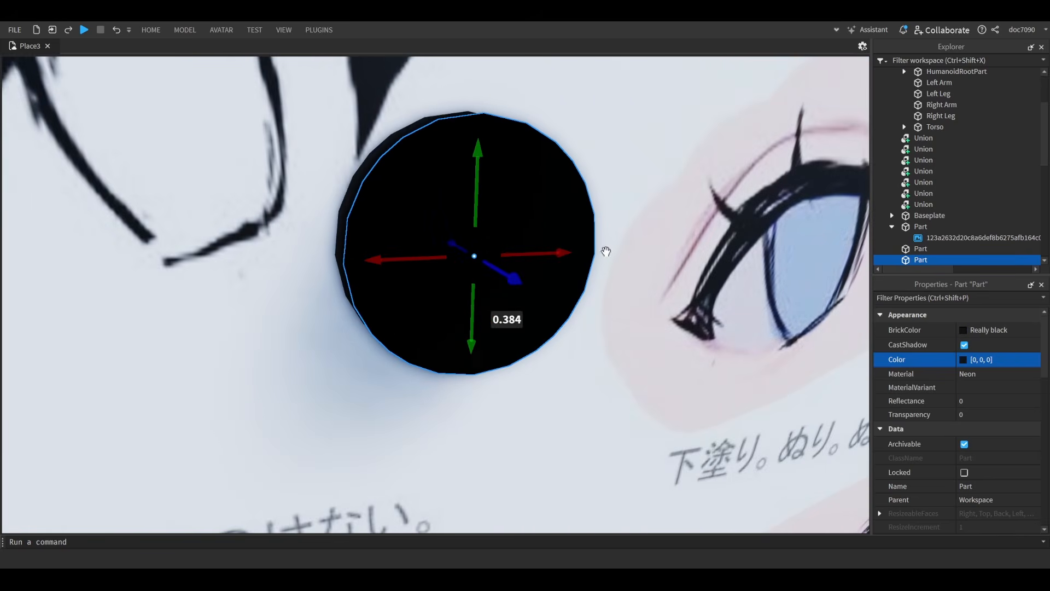
pyautogui.hotkey('ctrl', '3')
pyautogui.moveTo(602, 250); pyautogui.dragTo(538, 269)
pyautogui.moveTo(539, 270); pyautogui.dragTo(547, 307, button='right')
# - Move the black pupil back 0.367 studs into the iris, then convert it to a union stretched into an upright oval
pyautogui.hotkey('ctrl', '2')
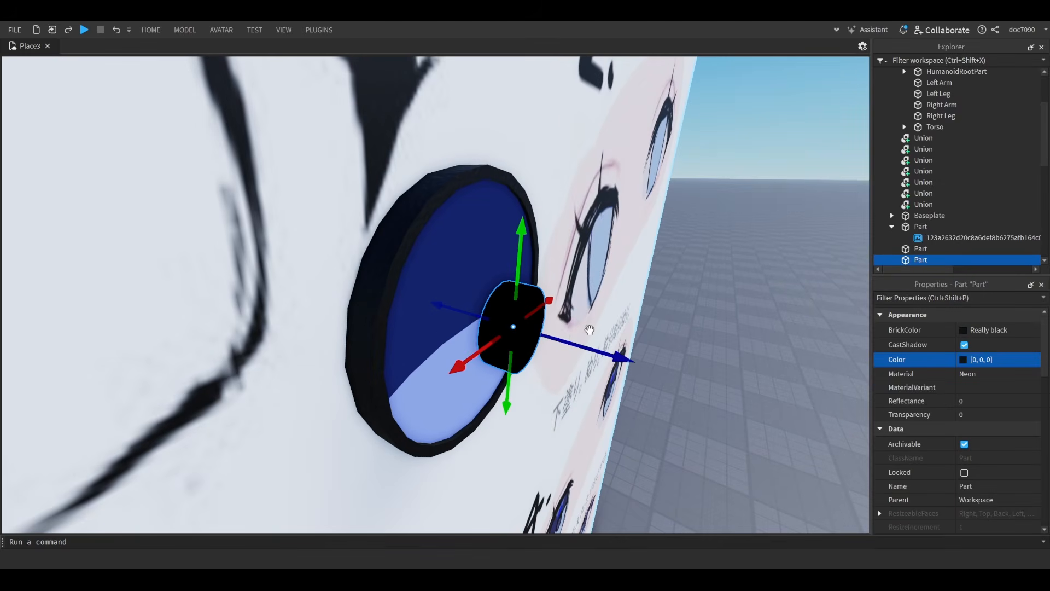
pyautogui.moveTo(550, 328)
pyautogui.mouseDown()
pyautogui.moveTo(542, 338)
pyautogui.moveTo(529, 325)
pyautogui.mouseUp()
pyautogui.moveTo(522, 326); pyautogui.dragTo(596, 280, button='right')
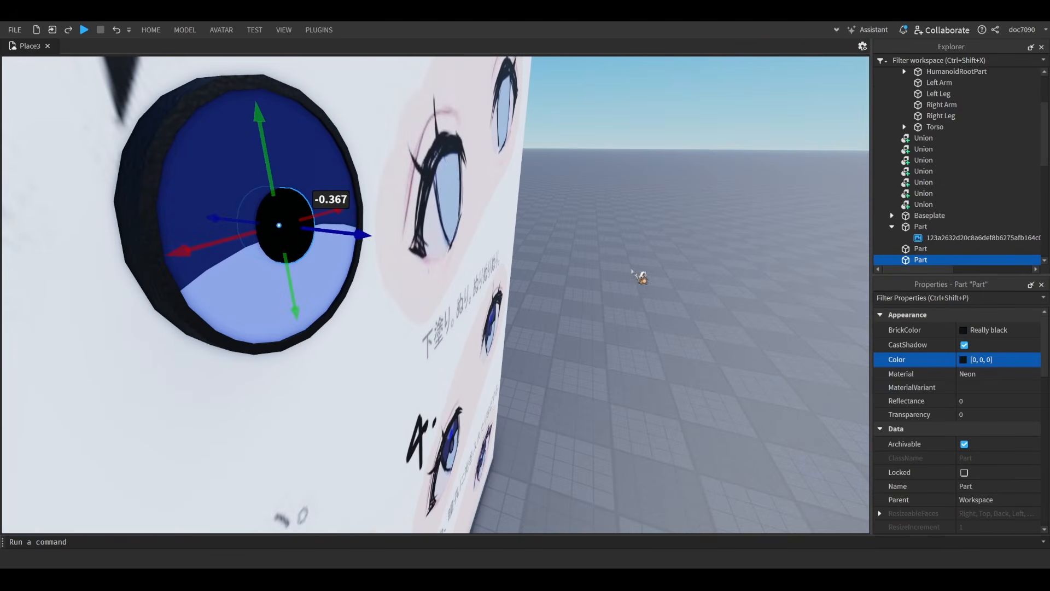
pyautogui.click(279, 225)
pyautogui.moveTo(267, 164); pyautogui.dragTo(268, 150)
pyautogui.click(269, 148)
# - Compare the modelled iris with the reference, examining the iris and pupil details of the drawn eye in step 4
pyautogui.press('s')
pyautogui.moveTo(269, 148); pyautogui.dragTo(355, 185, button='right')
pyautogui.press('w')
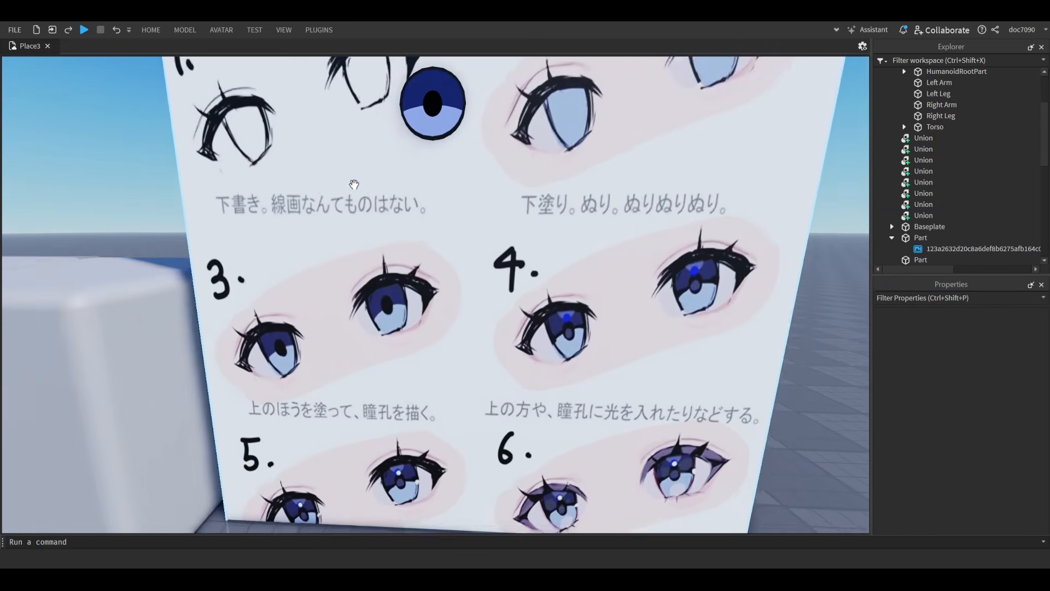
pyautogui.press('w')
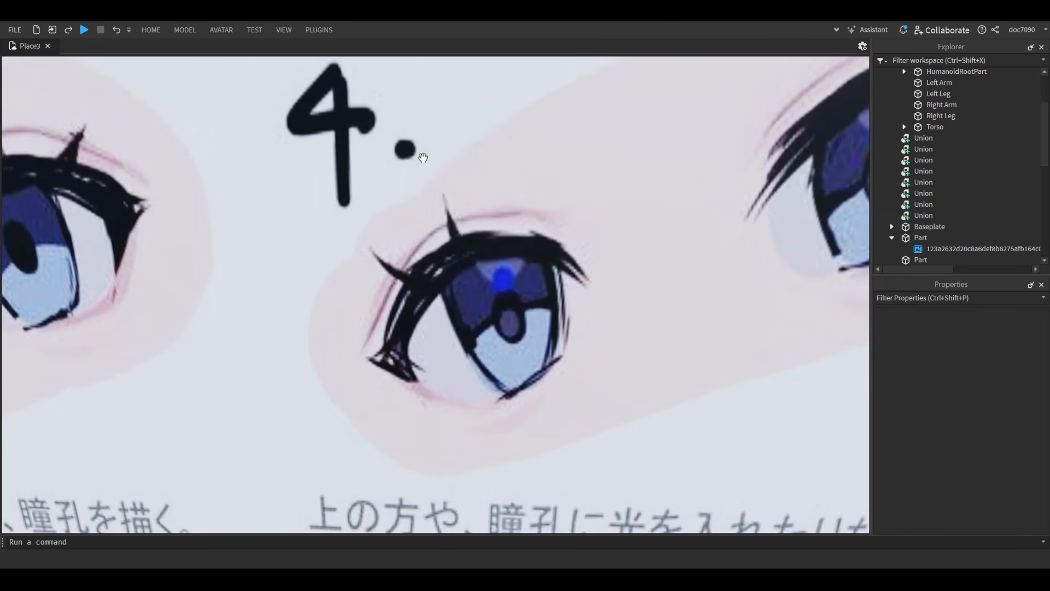
pyautogui.scroll(-2, 419, 145)
pyautogui.scroll(-5, 513, 359)
pyautogui.scroll(6, 440, 249)
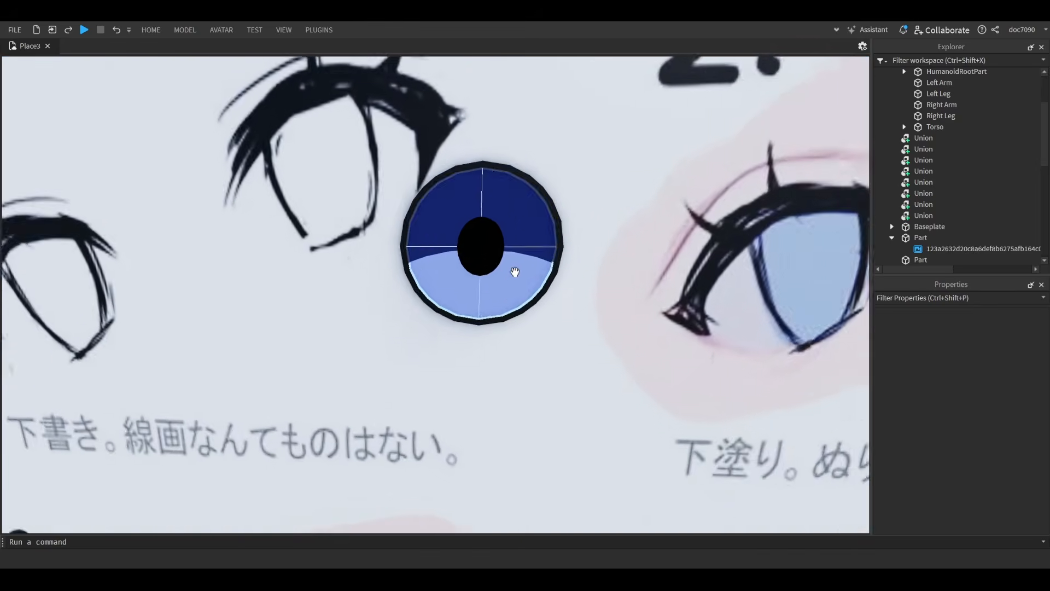
pyautogui.scroll(2, 515, 272)
# - Duplicate the dark blue crescent and rotate the copy about a quarter turn so it stands upright
pyautogui.click(528, 267)
pyautogui.scroll(3, 536, 269)
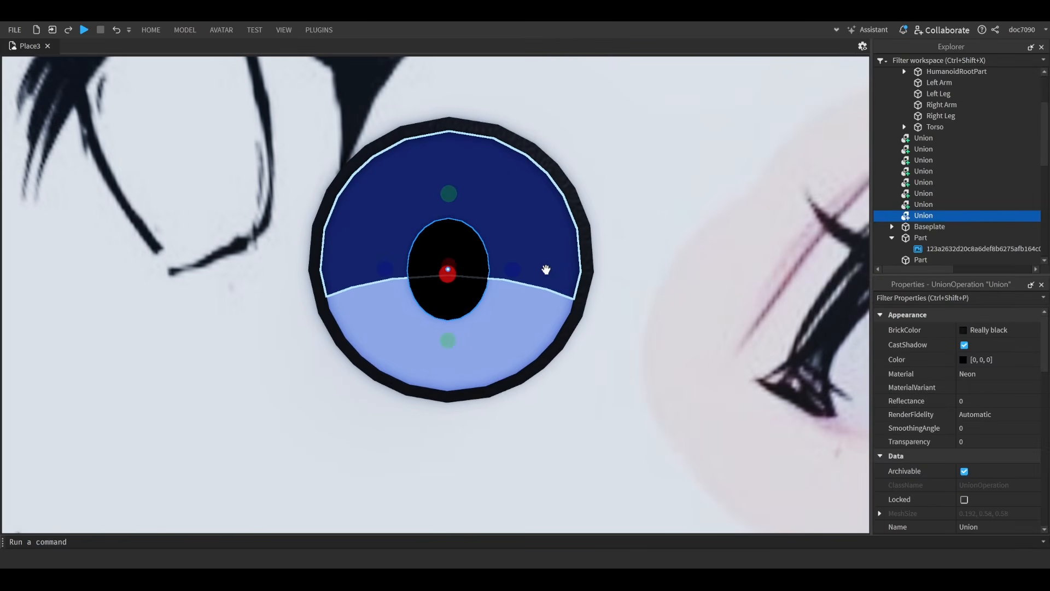
pyautogui.click(566, 245)
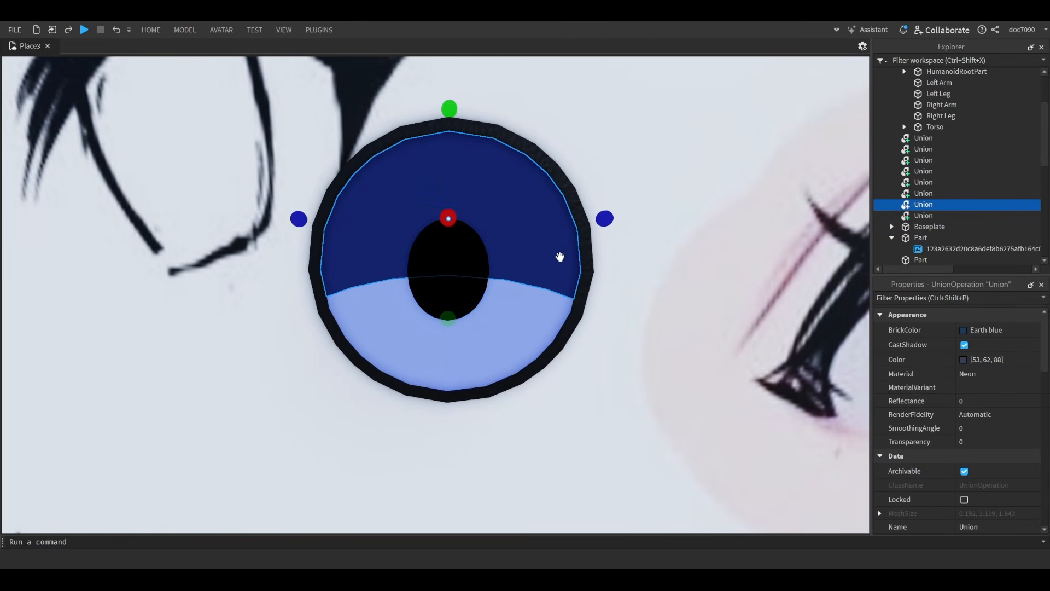
pyautogui.hotkey('ctrl', 'd')
pyautogui.hotkey('ctrl', '4')
pyautogui.moveTo(504, 160); pyautogui.dragTo(534, 295)
# - Move the rotated crescent lower and shrink it to a small piece beside the pupil's left edge
pyautogui.hotkey('ctrl', '2')
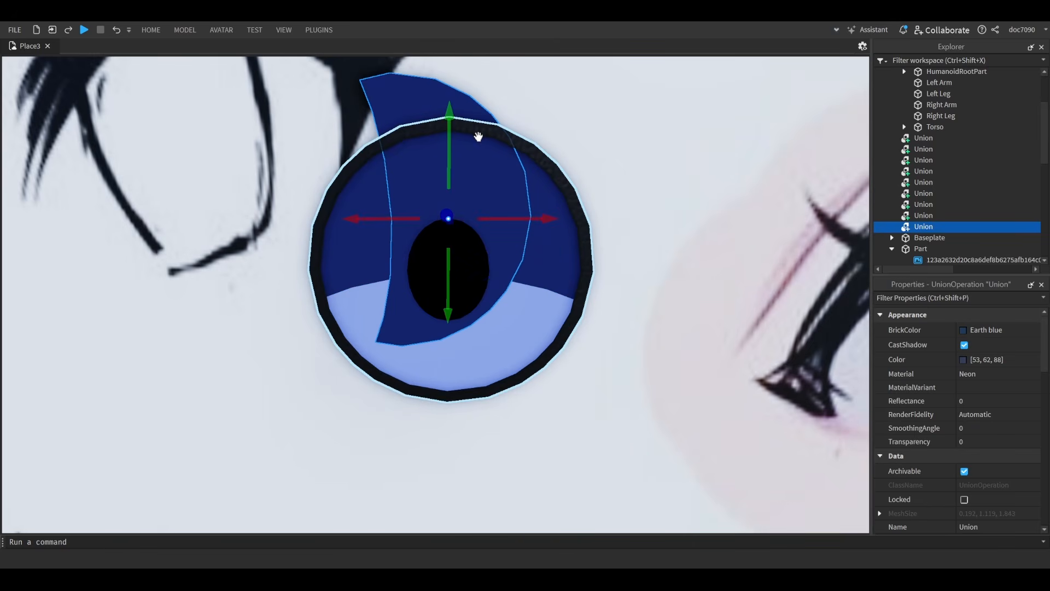
pyautogui.moveTo(450, 125); pyautogui.dragTo(500, 223)
pyautogui.hotkey('ctrl', '3')
pyautogui.moveTo(546, 272); pyautogui.dragTo(474, 269)
pyautogui.keyDown('ctrl'); pyautogui.moveTo(407, 116); pyautogui.dragTo(418, 194); pyautogui.keyUp('ctrl')
pyautogui.press('w')
pyautogui.press('a')
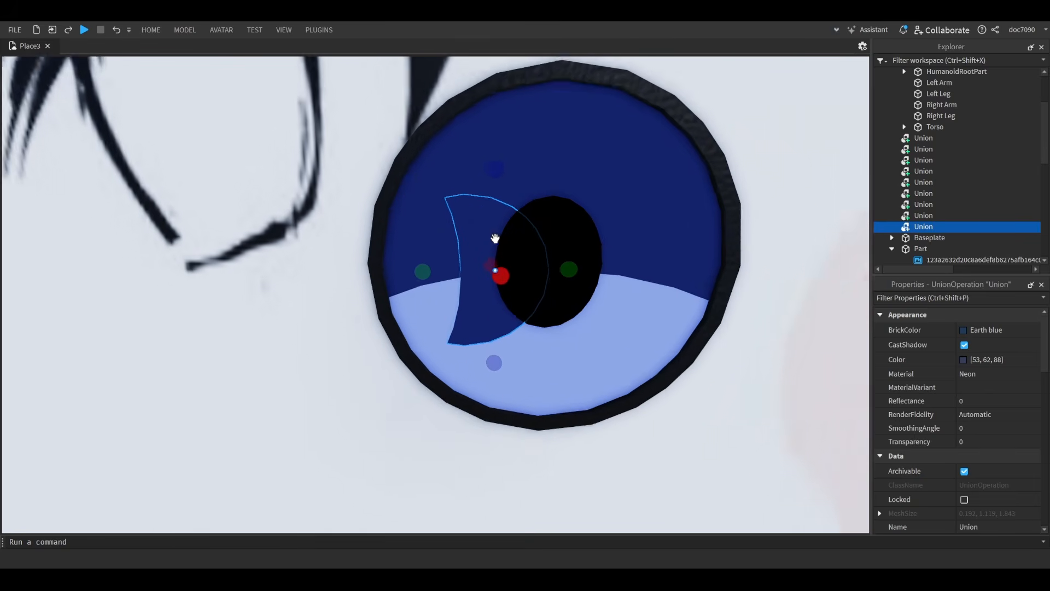
pyautogui.moveTo(493, 184); pyautogui.dragTo(498, 193)
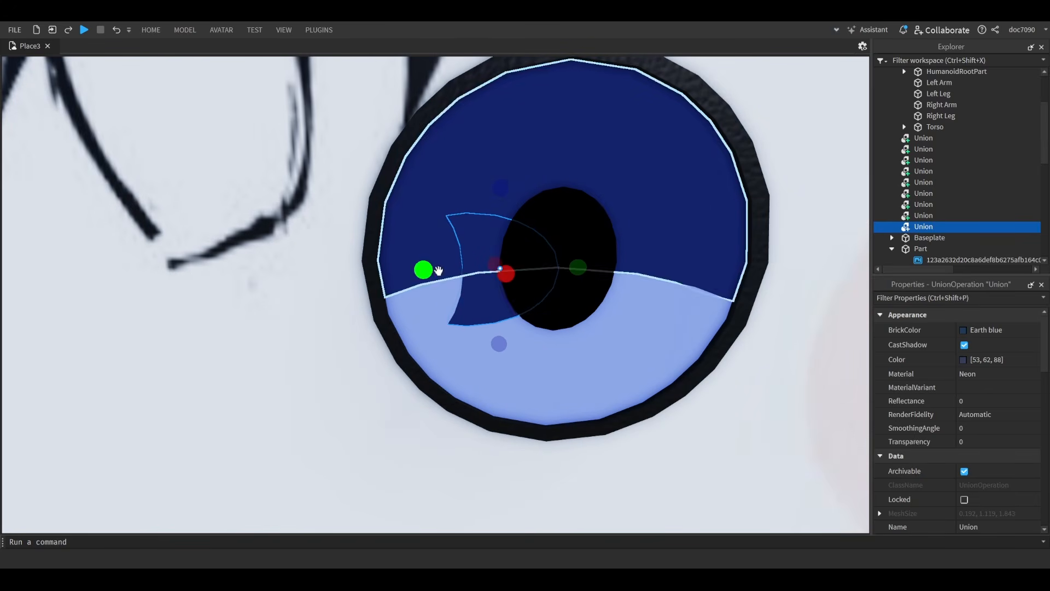
# - Fit the small crescent tightly against the iris's left rim and color it black with RGB 0, 0, 0
pyautogui.moveTo(423, 270); pyautogui.dragTo(359, 272)
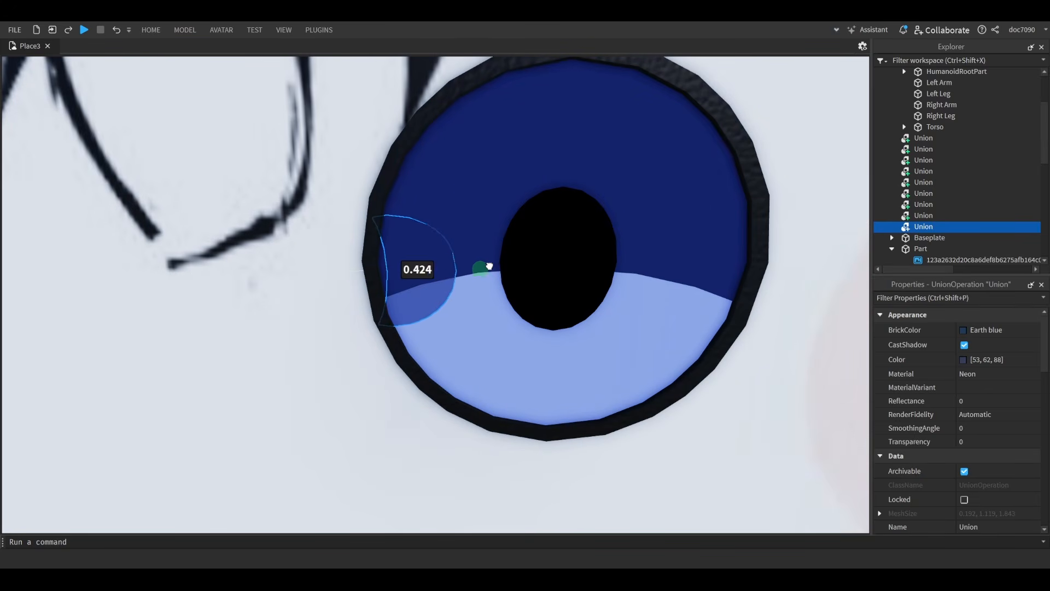
pyautogui.moveTo(447, 264); pyautogui.dragTo(439, 264)
pyautogui.press('w')
pyautogui.moveTo(356, 134); pyautogui.dragTo(360, 166)
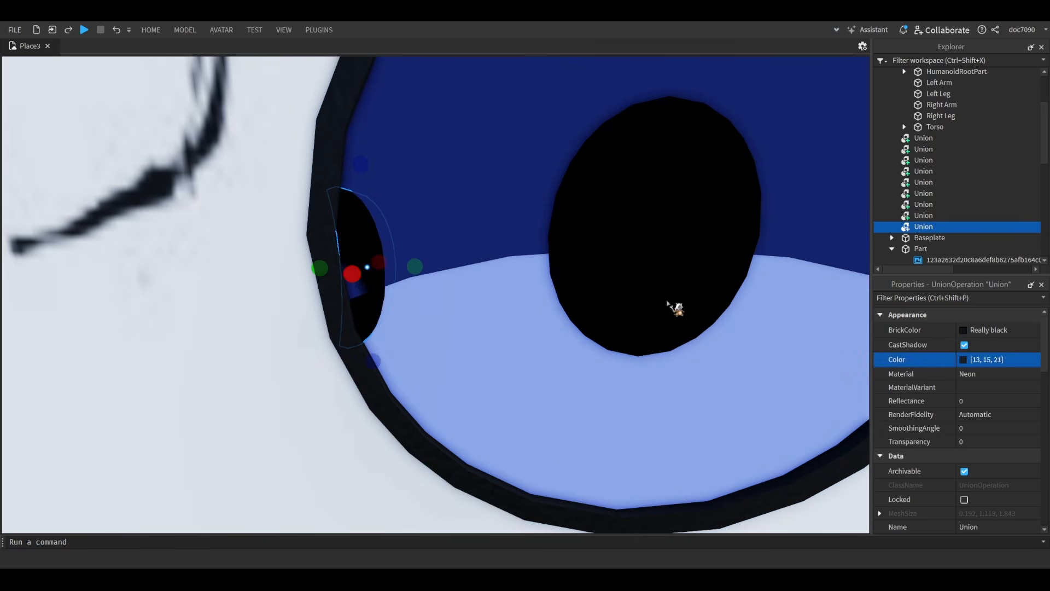
pyautogui.moveTo(560, 379); pyautogui.dragTo(497, 358, button='right')
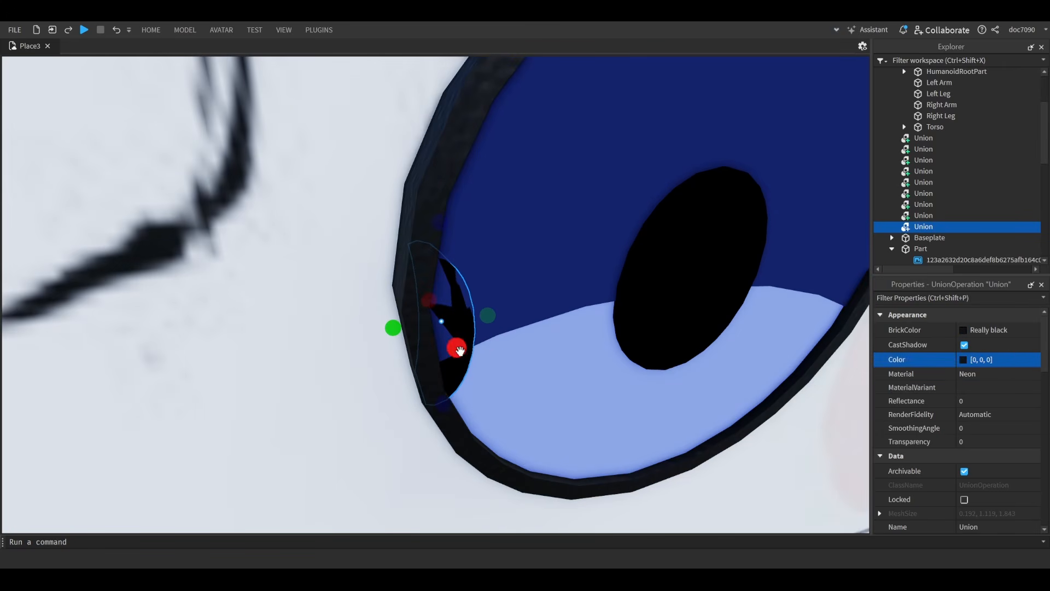
pyautogui.moveTo(461, 352); pyautogui.dragTo(463, 356)
pyautogui.moveTo(464, 357); pyautogui.dragTo(481, 312, button='right')
# - Duplicate the black rim accent and resize the copy into a short, low piece protruding from the iris's left rim toward the pupil
pyautogui.hotkey('ctrl', 'd')
pyautogui.moveTo(456, 295); pyautogui.dragTo(569, 334)
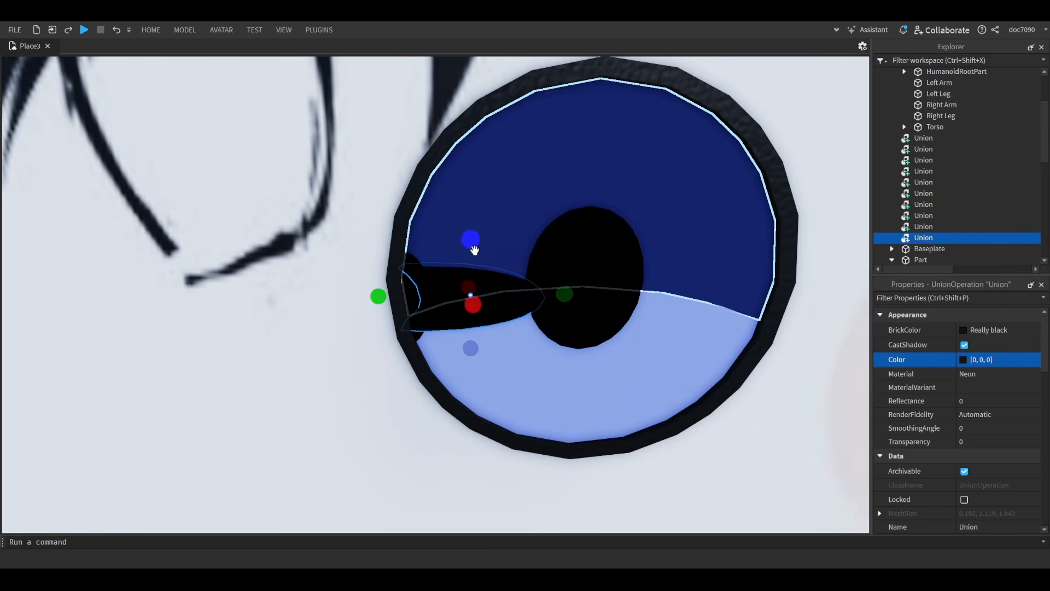
pyautogui.press('Escape')
pyautogui.scroll(-5, 536, 263)
pyautogui.scroll(5, 530, 268)
pyautogui.click(501, 302)
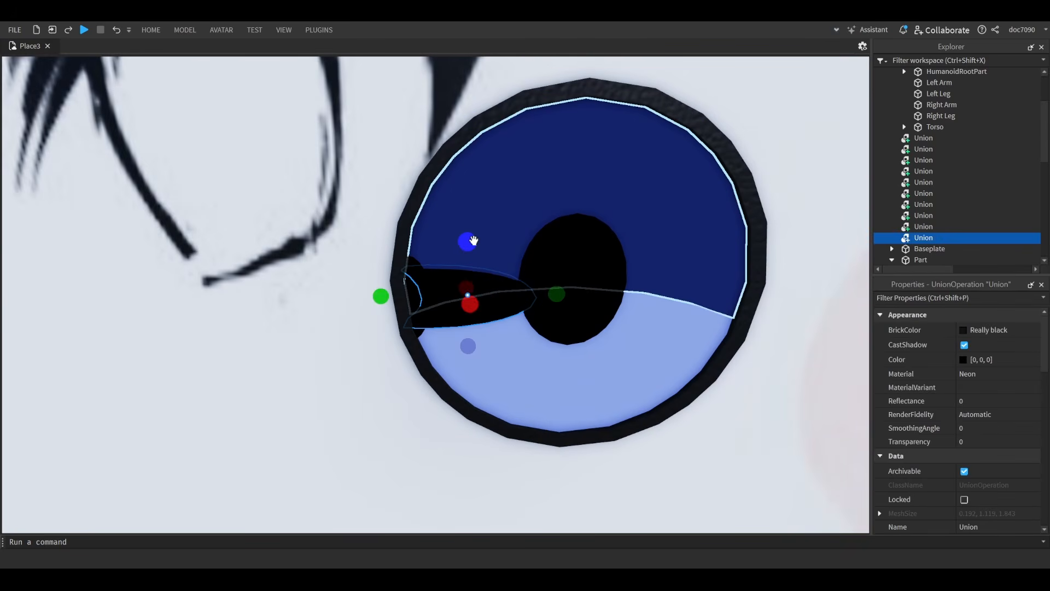
pyautogui.moveTo(556, 294); pyautogui.dragTo(526, 293)
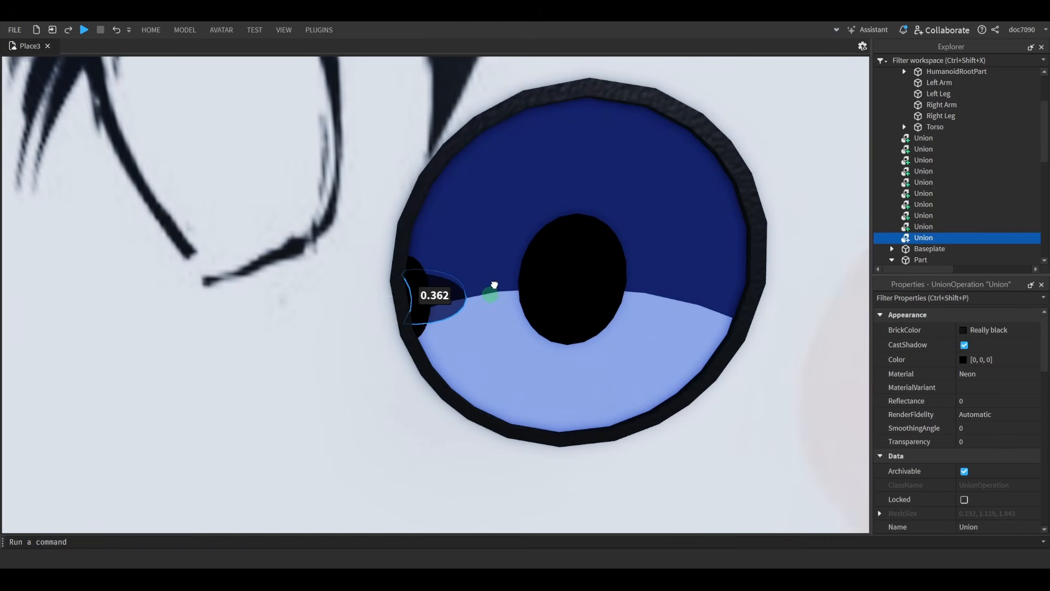
# - Duplicate the protruding piece, stretch the copy into a thin black bar reaching the pupil, and tilt it about 3 degrees
pyautogui.scroll(3, 442, 254)
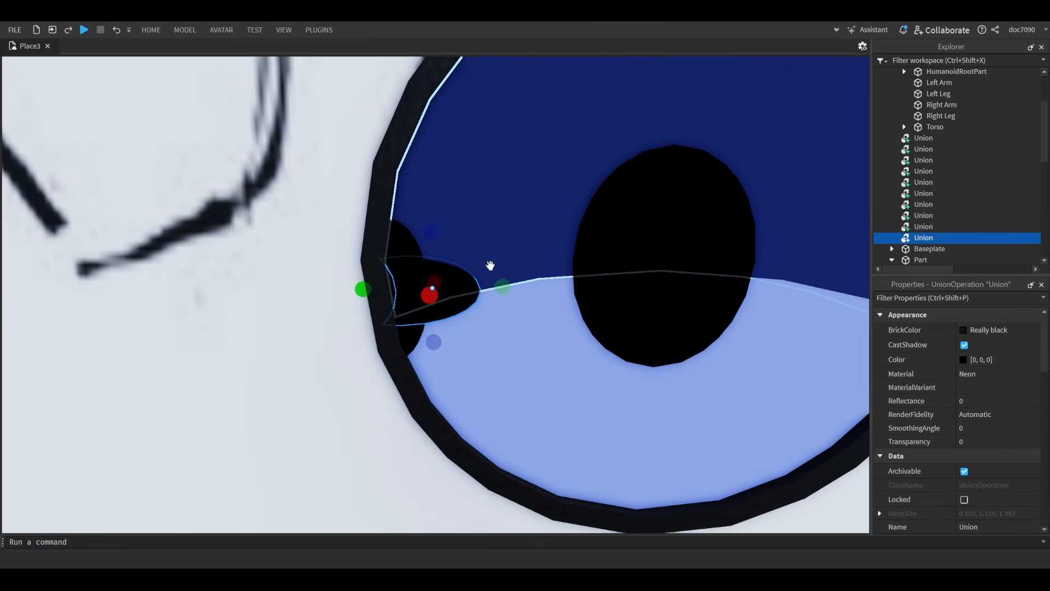
pyautogui.moveTo(500, 286); pyautogui.dragTo(618, 285)
pyautogui.moveTo(491, 234); pyautogui.dragTo(497, 255)
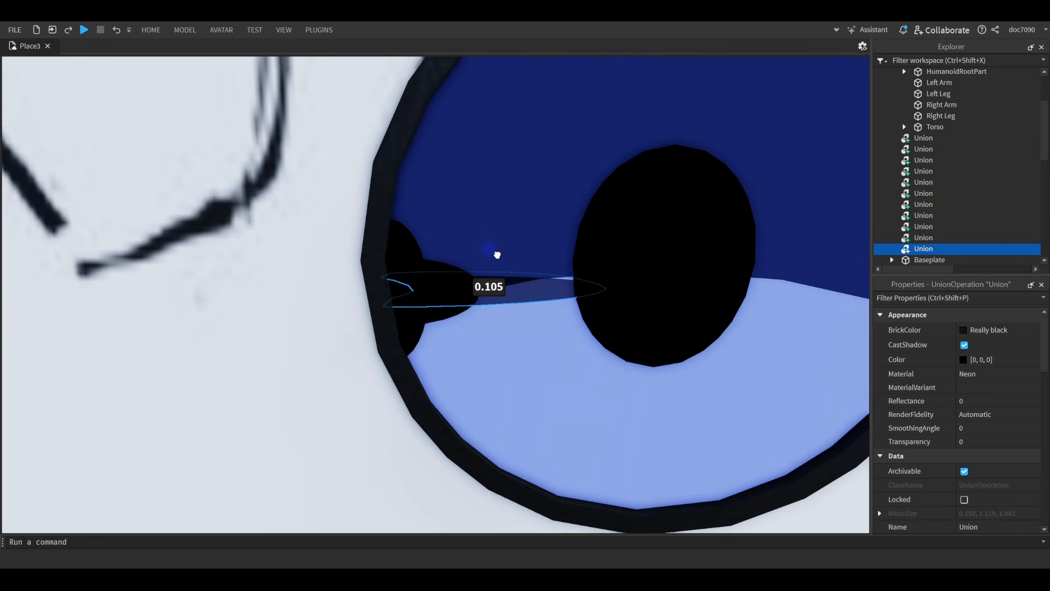
pyautogui.hotkey('ctrl', '4')
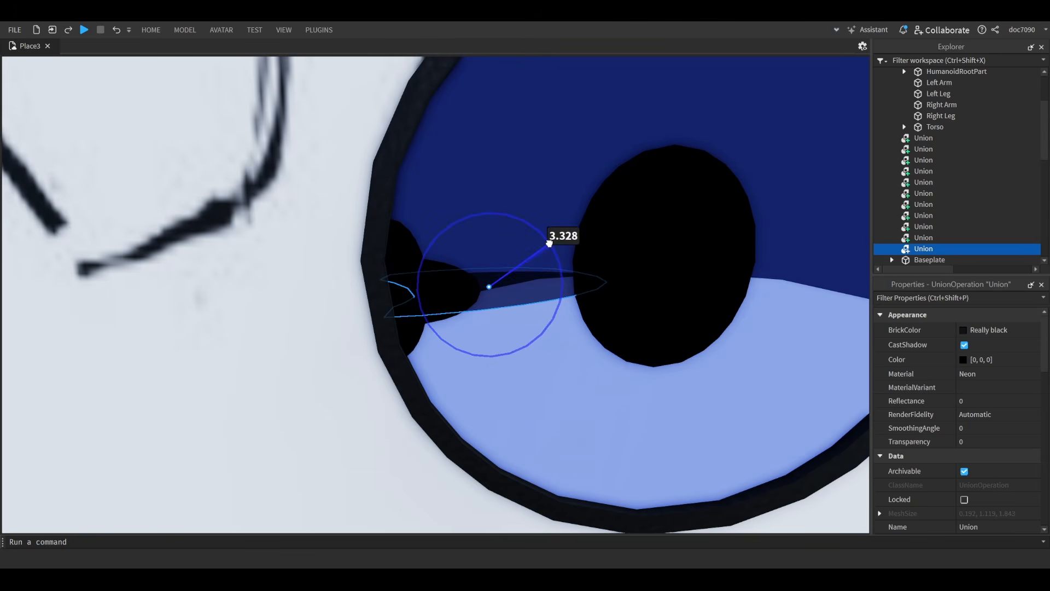
pyautogui.click(696, 286)
pyautogui.scroll(-10, 697, 288)
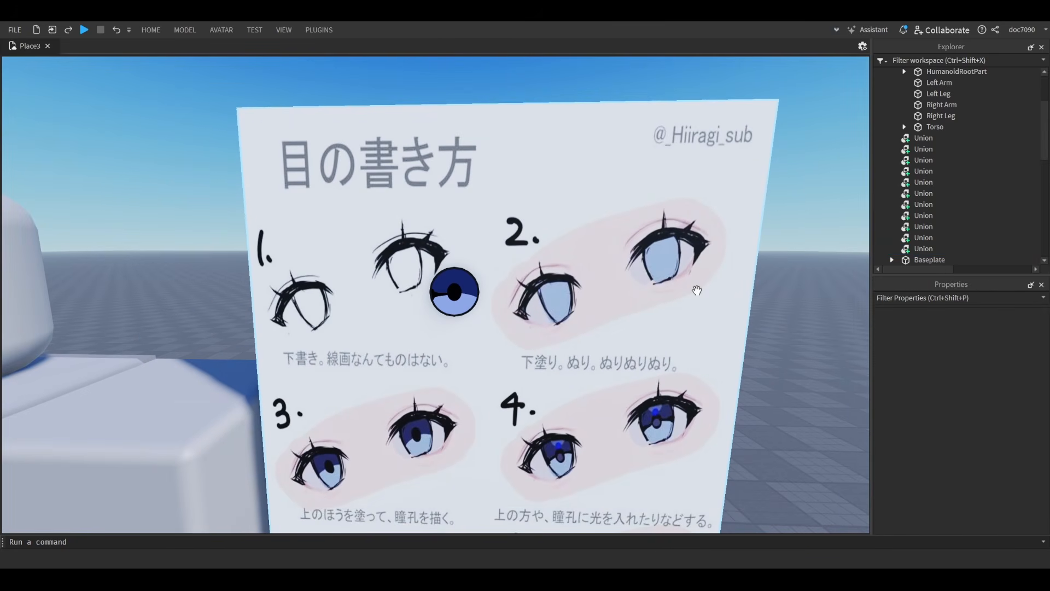
# - Duplicate the upright black accent on the left rim and make the copy narrower and taller along the rim
pyautogui.scroll(10, 438, 295)
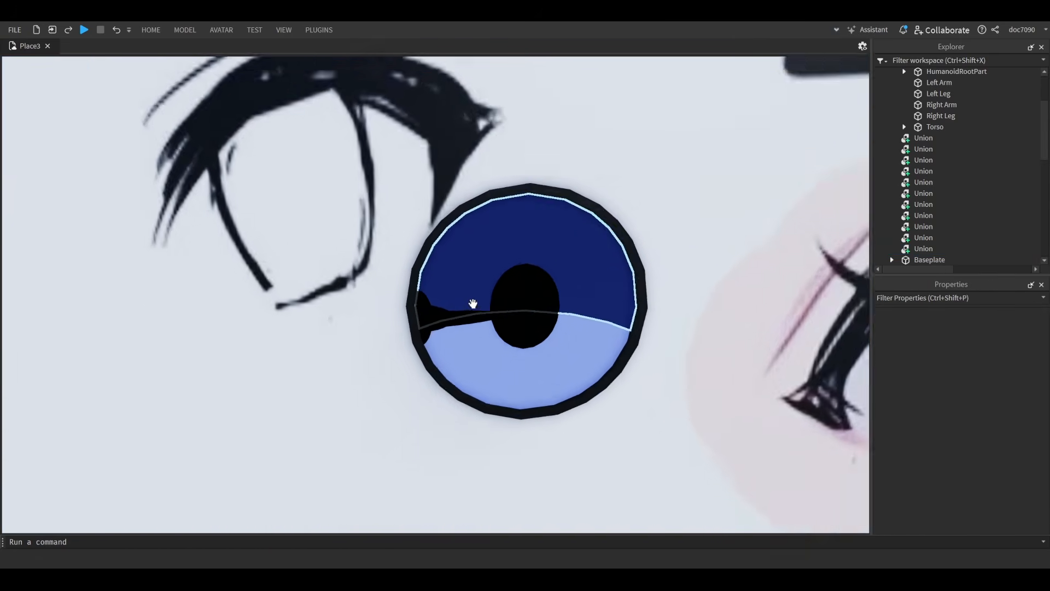
pyautogui.click(413, 304)
pyautogui.click(490, 333)
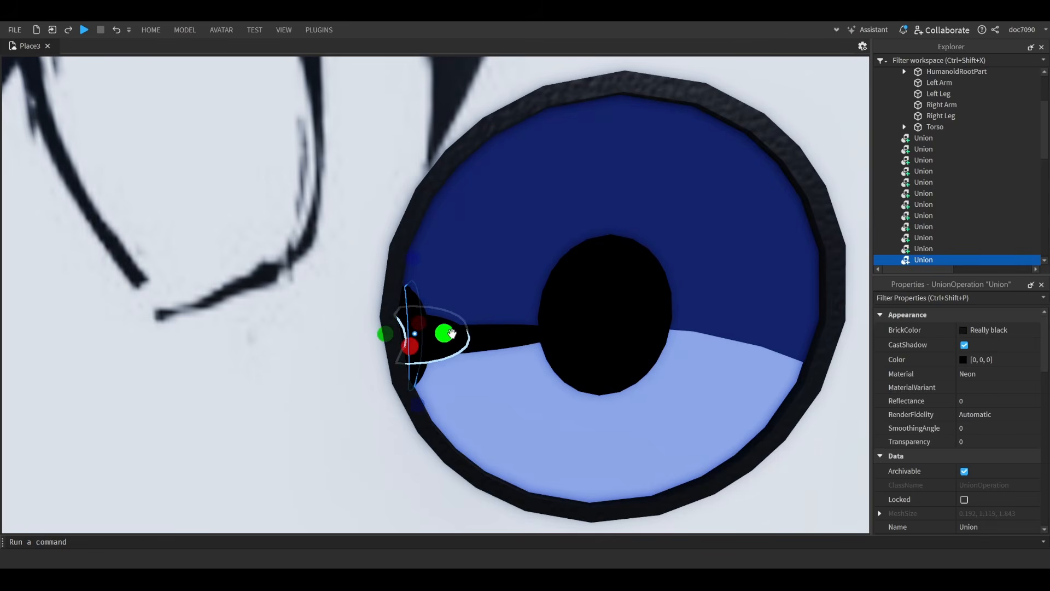
pyautogui.click(484, 330)
pyautogui.hotkey('ctrl', '3')
pyautogui.keyDown('ctrl'); pyautogui.moveTo(405, 258); pyautogui.dragTo(406, 239); pyautogui.keyUp('ctrl')
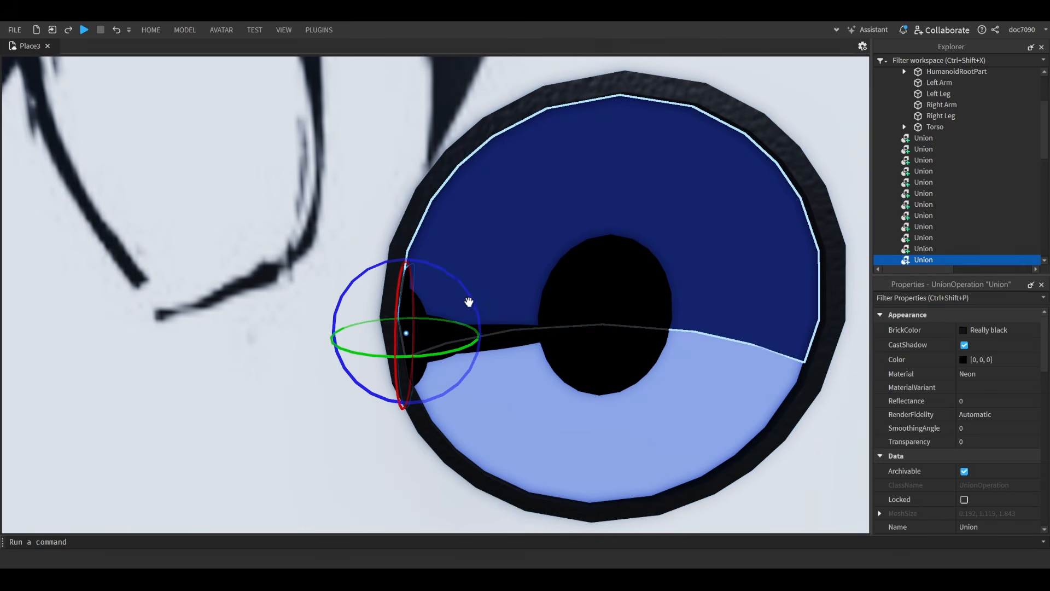
pyautogui.scroll(5, 427, 299)
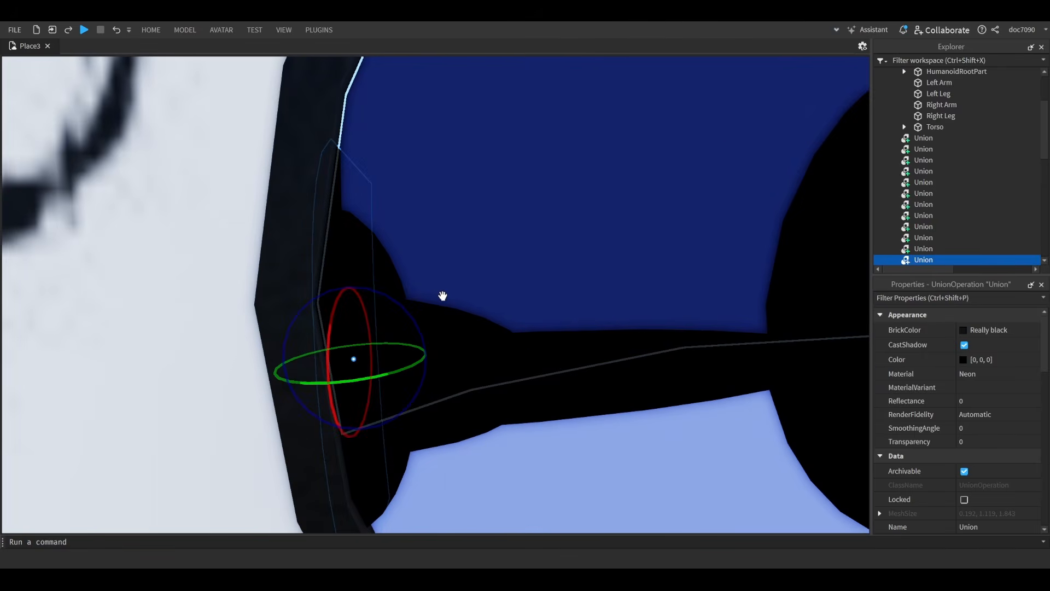
# - Select the four black accent pieces and place a mirrored copy of them between the pupil and the iris's right rim
pyautogui.keyDown('ctrl'); pyautogui.click(370, 259); pyautogui.keyUp('ctrl')
pyautogui.keyDown('ctrl'); pyautogui.click(463, 321); pyautogui.keyUp('ctrl')
pyautogui.keyDown('ctrl'); pyautogui.click(676, 375); pyautogui.keyUp('ctrl')
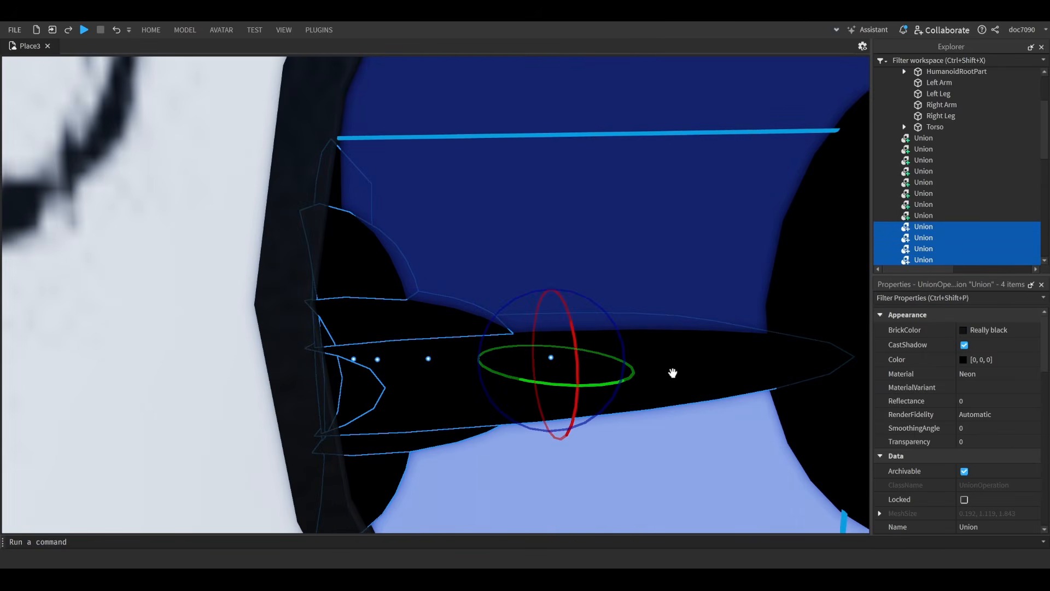
pyautogui.scroll(-5, 651, 354)
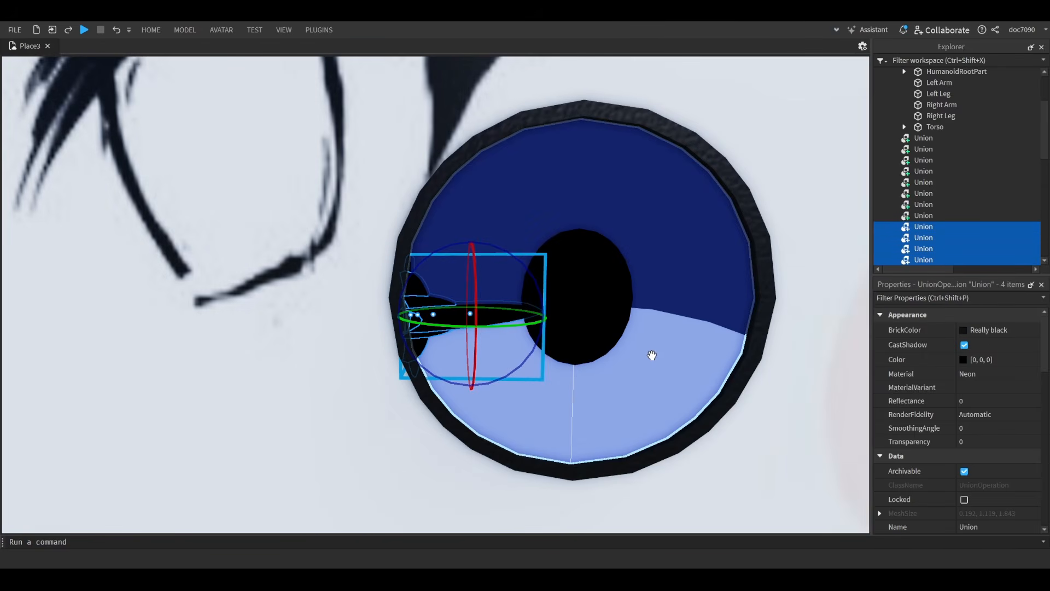
pyautogui.hotkey('ctrl', '2')
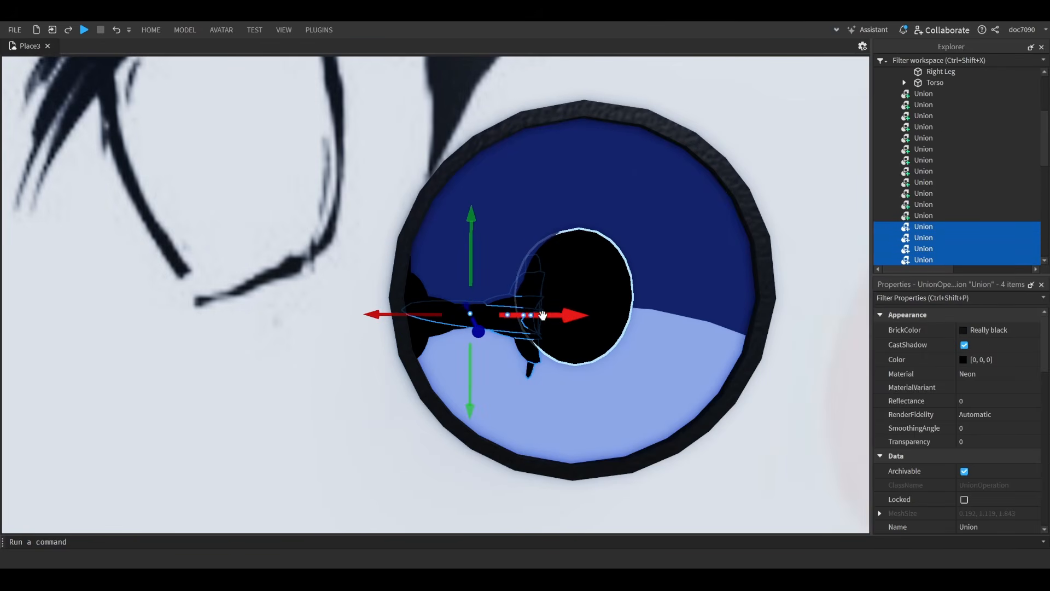
pyautogui.moveTo(542, 315); pyautogui.dragTo(573, 338)
pyautogui.click(608, 315)
# - Compare the iris and its side accents with the reference sheet's drawn eyes and the character's face
pyautogui.scroll(-10, 607, 314)
pyautogui.scroll(2, 609, 316)
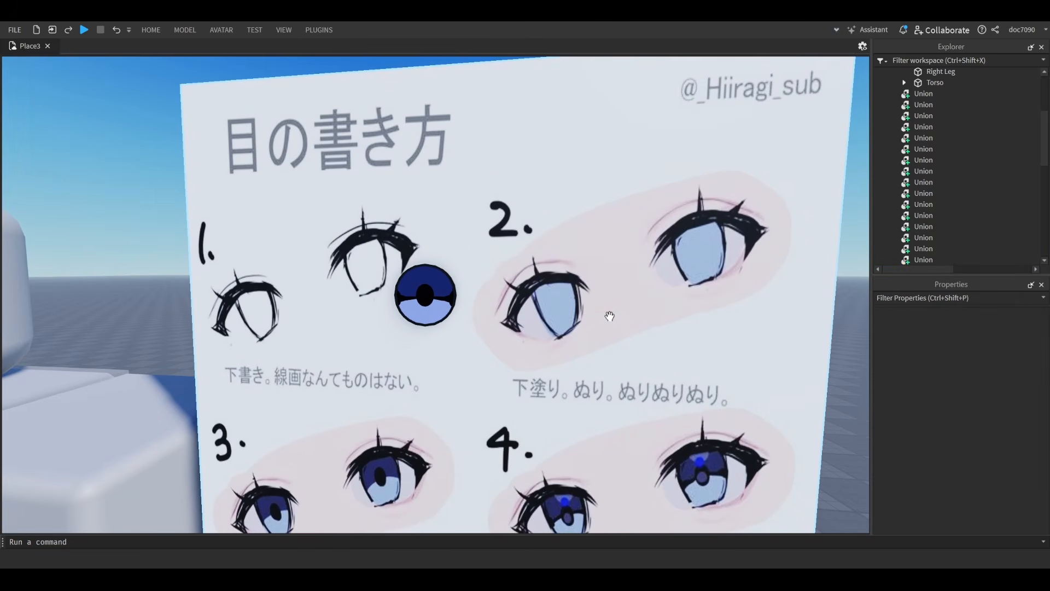
pyautogui.scroll(-2, 610, 312)
pyautogui.scroll(5, 607, 315)
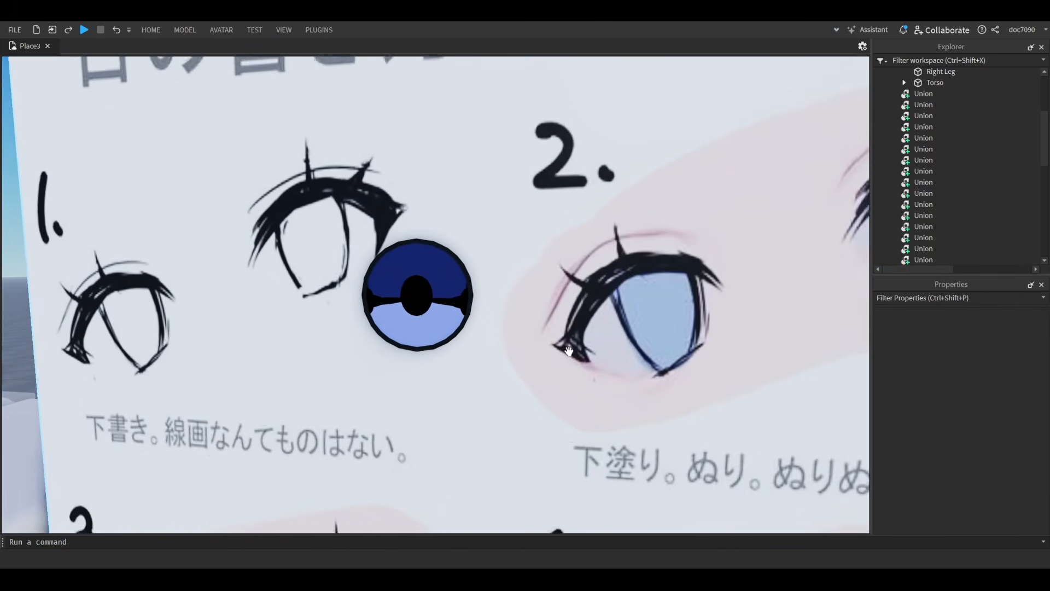
pyautogui.scroll(-4, 565, 344)
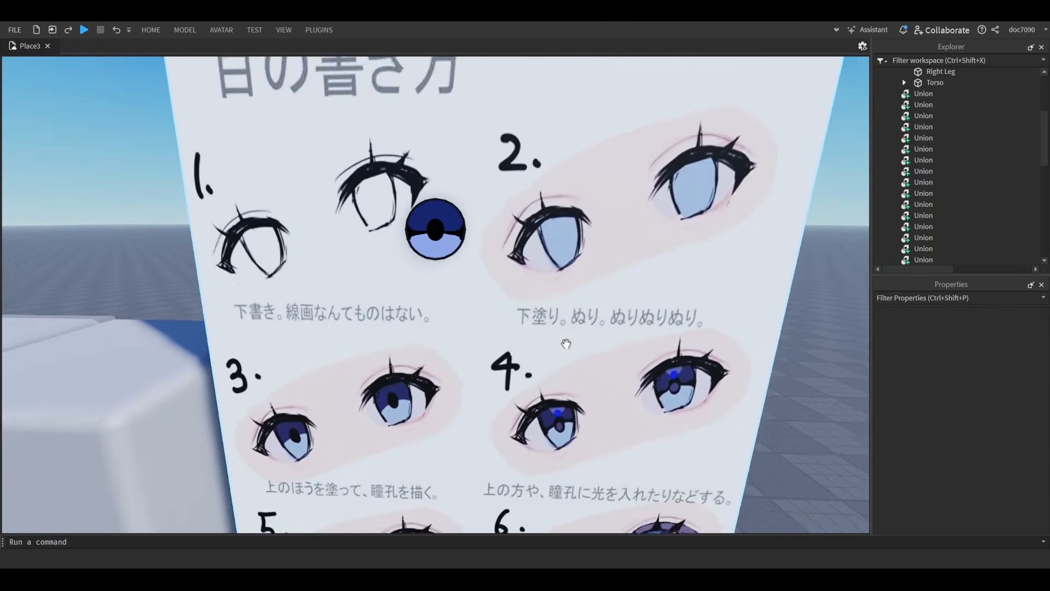
pyautogui.scroll(2, 566, 344)
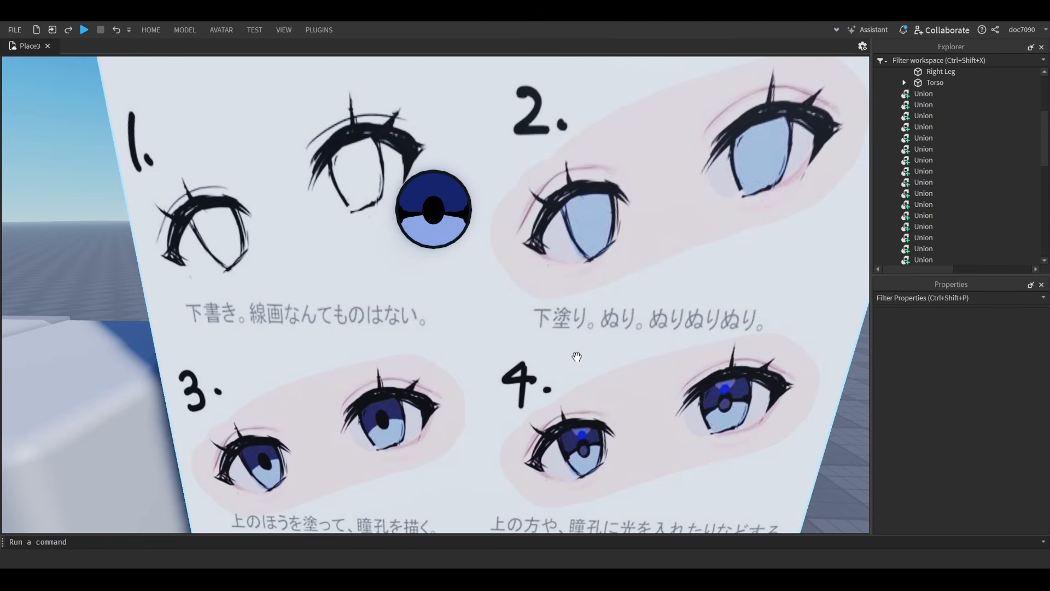
pyautogui.press('s')
pyautogui.press('a')
pyautogui.click(614, 326)
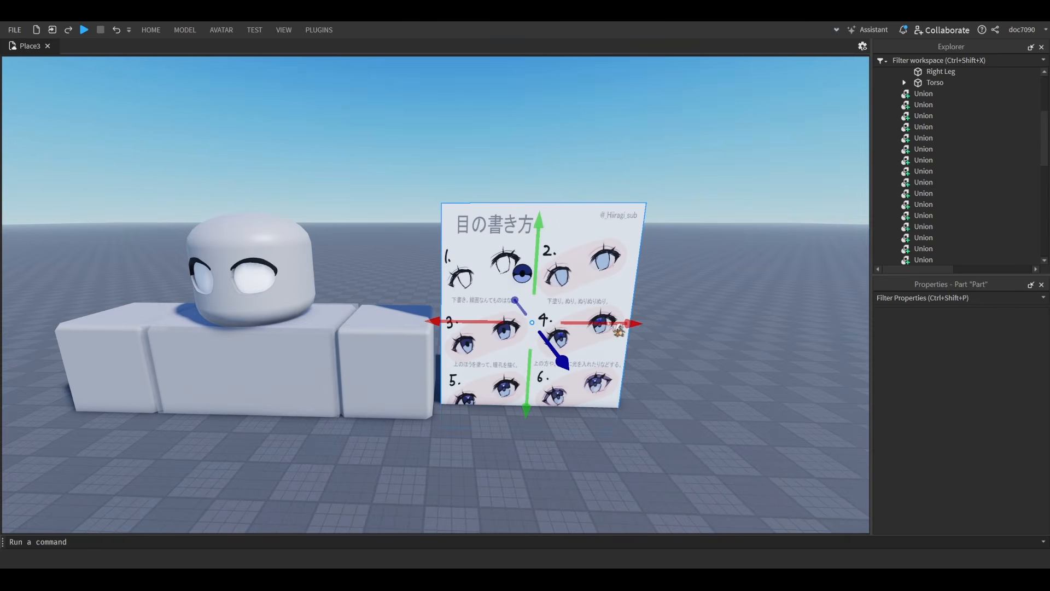
pyautogui.click(437, 164)
# - Examine the pupil and highlight details of the drawn eyes in steps 3 and 4 of the reference sheet
pyautogui.press('w')
pyautogui.press('d')
pyautogui.press('w')
pyautogui.press('d')
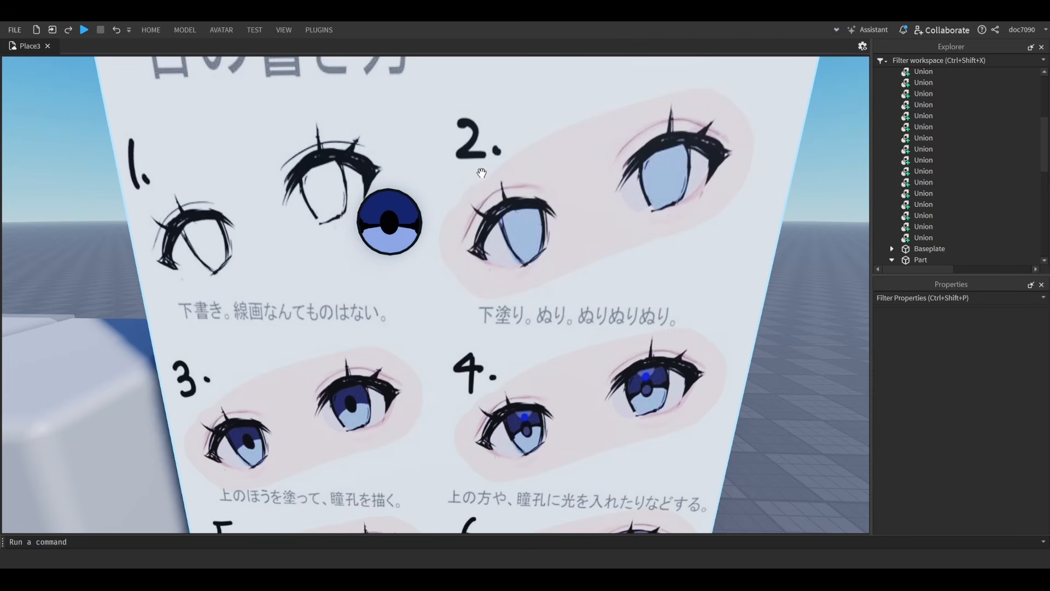
pyautogui.moveTo(504, 217); pyautogui.dragTo(483, 226, button='right')
pyautogui.scroll(3, 481, 226)
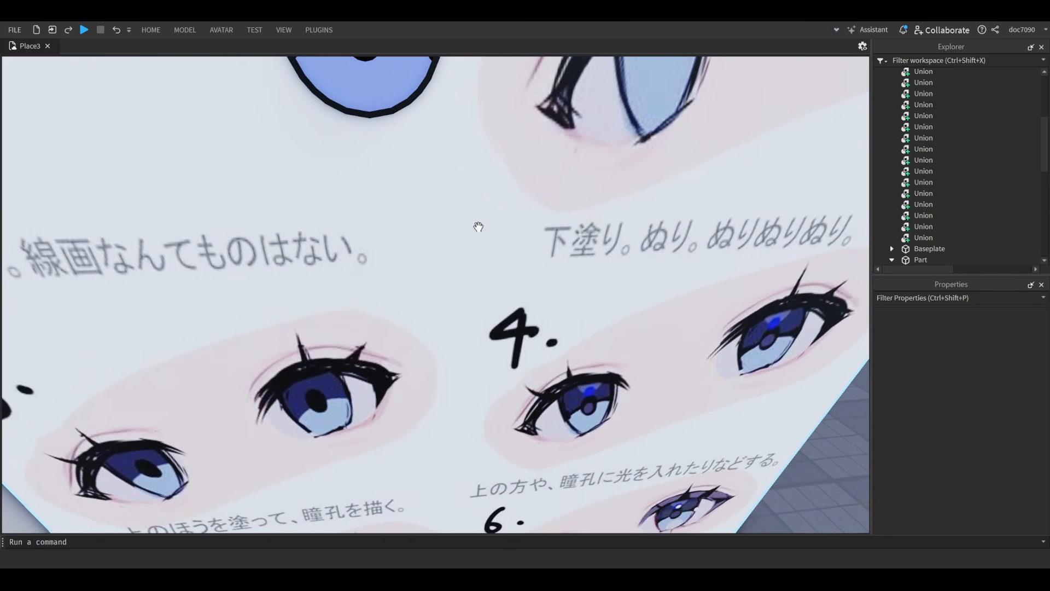
pyautogui.scroll(-1, 483, 226)
pyautogui.press('s')
pyautogui.press('w')
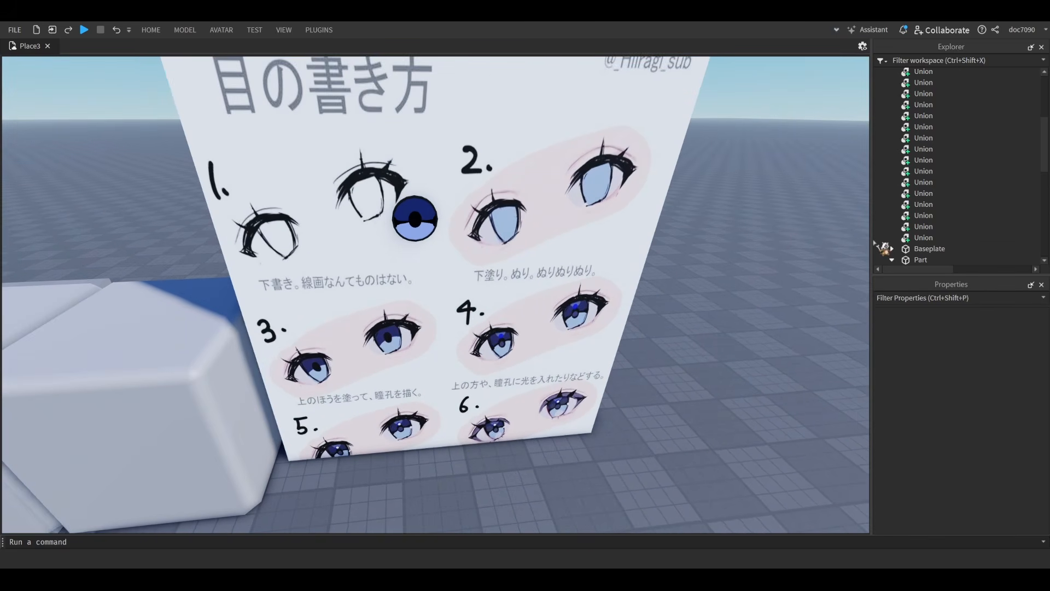
pyautogui.press('w')
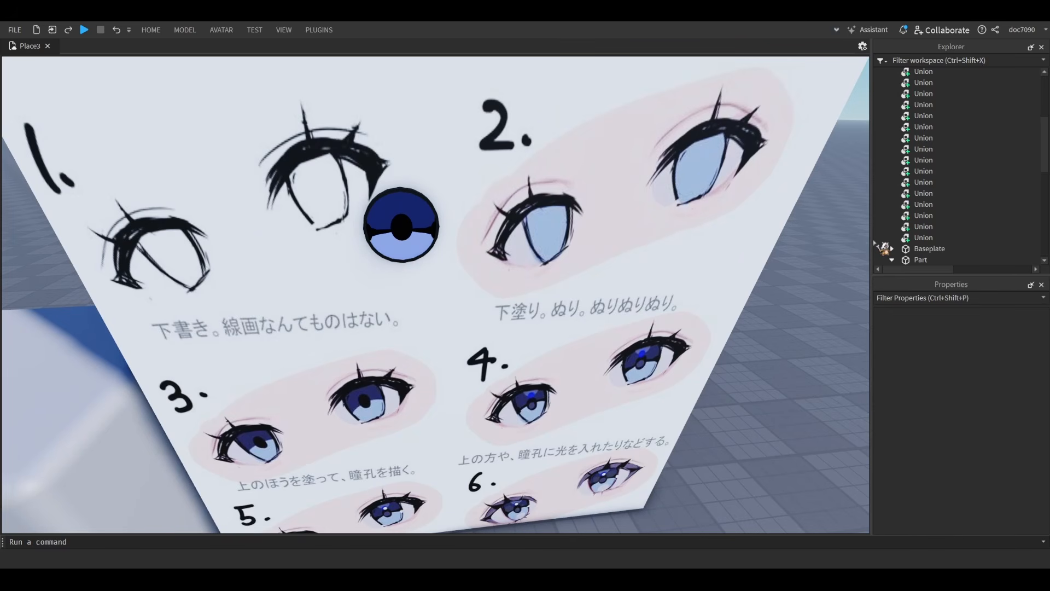
pyautogui.press('w')
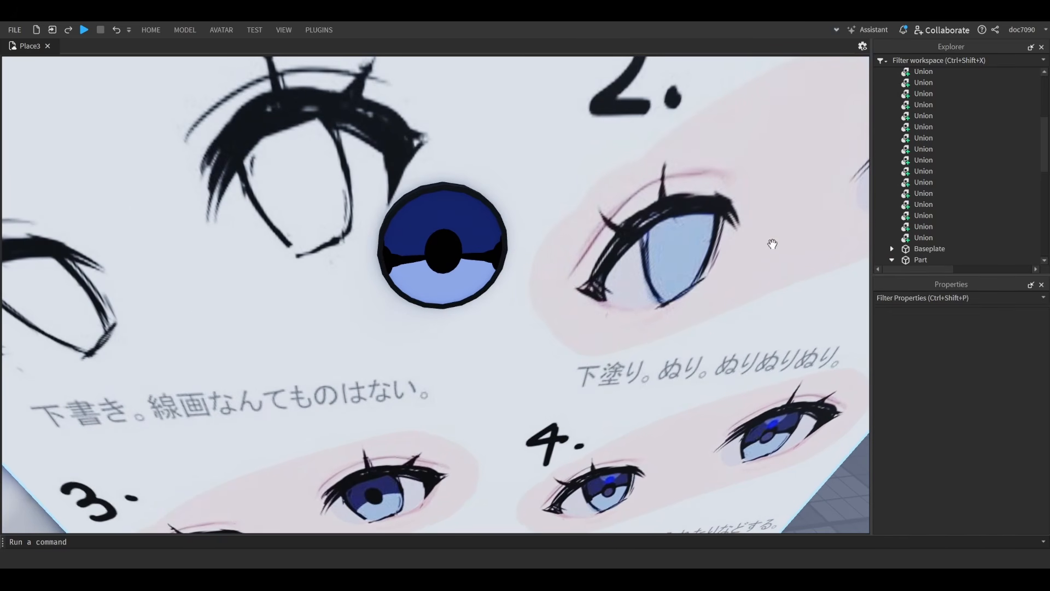
pyautogui.press('w')
pyautogui.press('w')
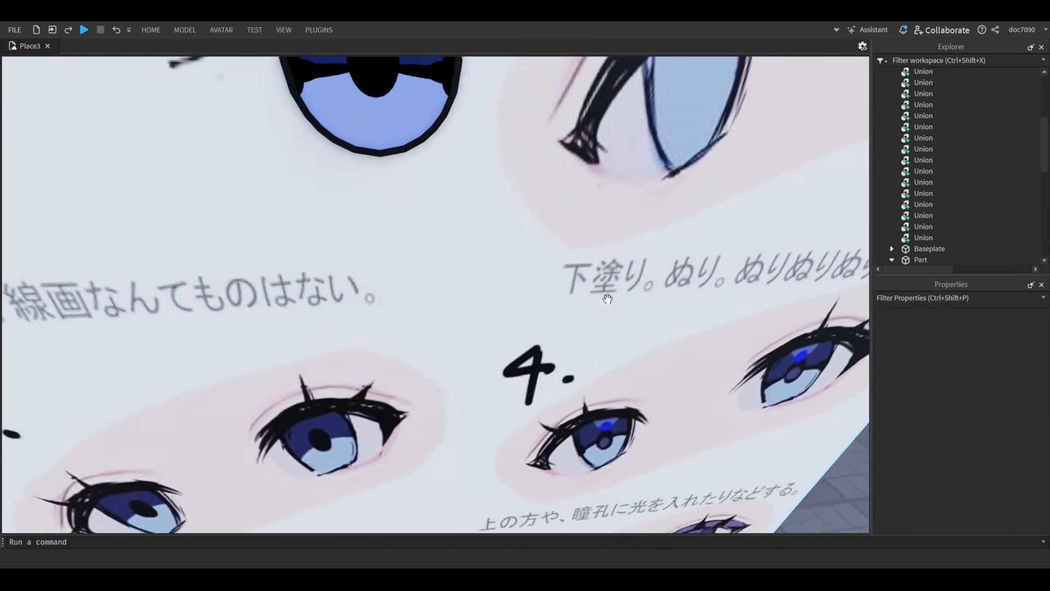
pyautogui.press('s')
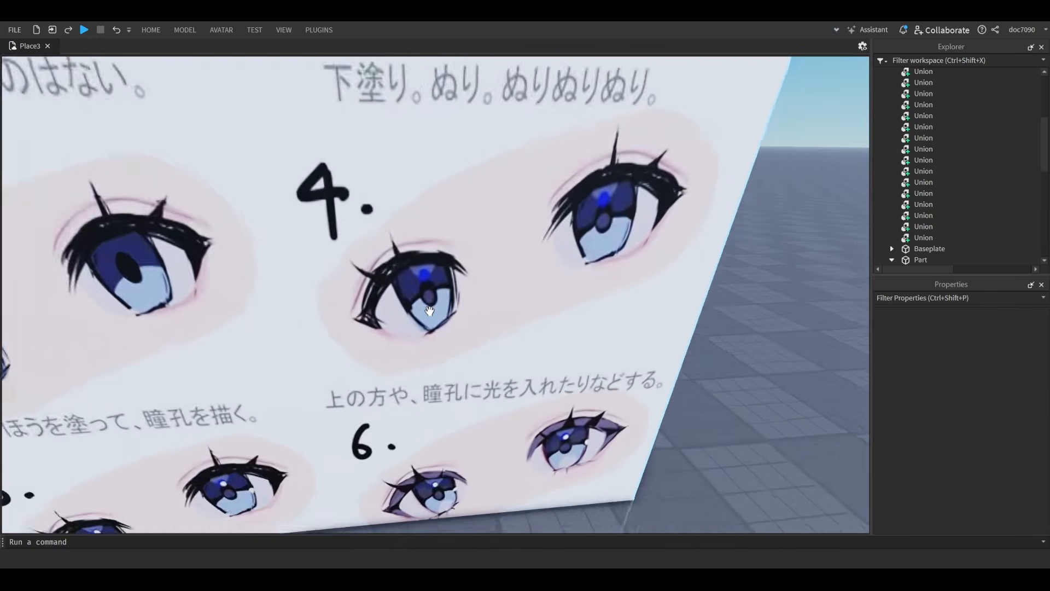
# - Duplicate the black pupil, bring the copy slightly forward, and shrink it to an oval about 0.52 by 0.41 in the pupil's lower part
pyautogui.press('a')
pyautogui.press('w')
pyautogui.click(493, 259)
pyautogui.hotkey('ctrl', 'd')
pyautogui.moveTo(493, 259); pyautogui.dragTo(614, 292, button='right')
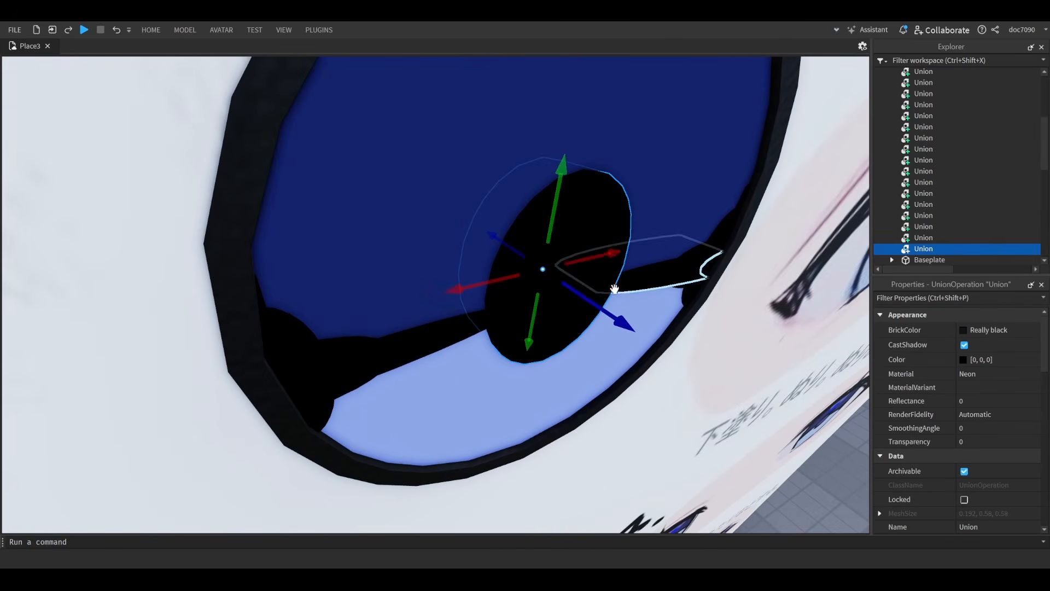
pyautogui.hotkey('ctrl', '1')
pyautogui.moveTo(611, 316); pyautogui.dragTo(615, 320)
pyautogui.moveTo(614, 319); pyautogui.dragTo(548, 209, button='right')
pyautogui.hotkey('ctrl', '3')
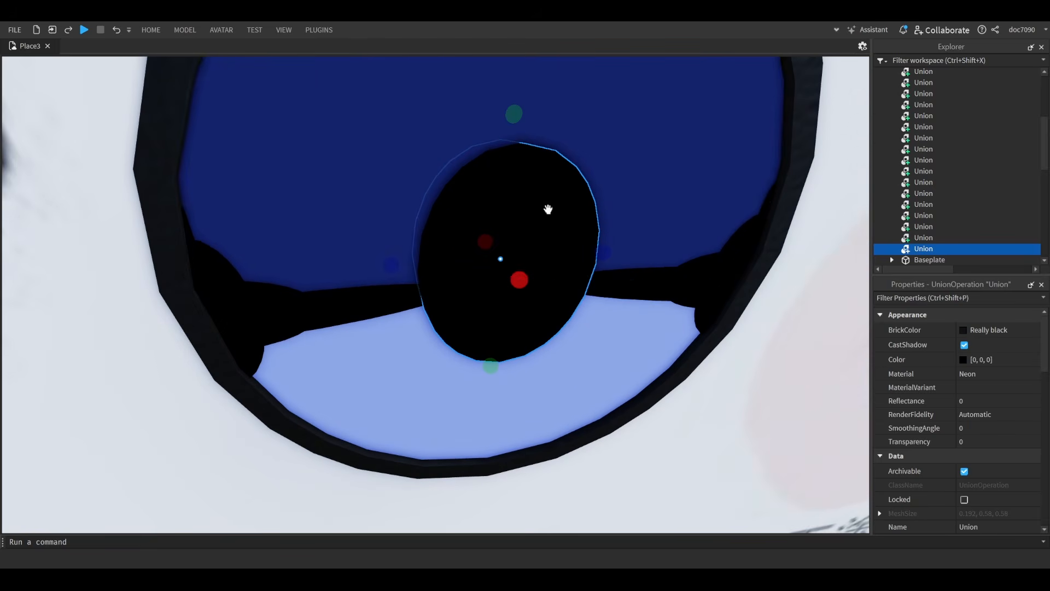
pyautogui.moveTo(514, 116); pyautogui.dragTo(507, 191)
pyautogui.moveTo(606, 283); pyautogui.dragTo(574, 283)
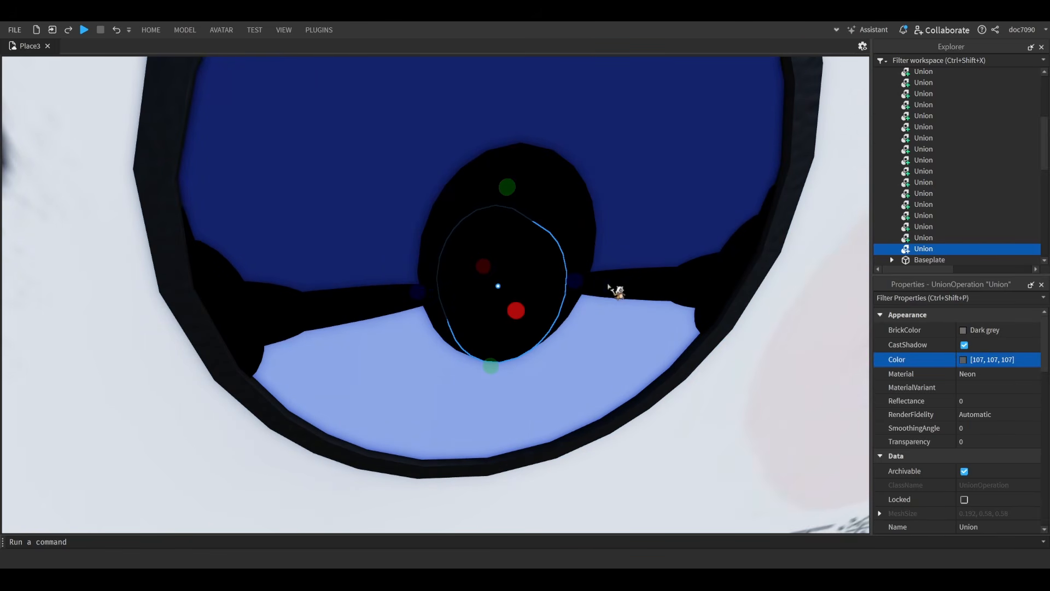
# - Enable UsePartColor on the inner pupil oval and set its color to a greyish blue with RGB 86, 90, 107
pyautogui.press('s')
pyautogui.press('d')
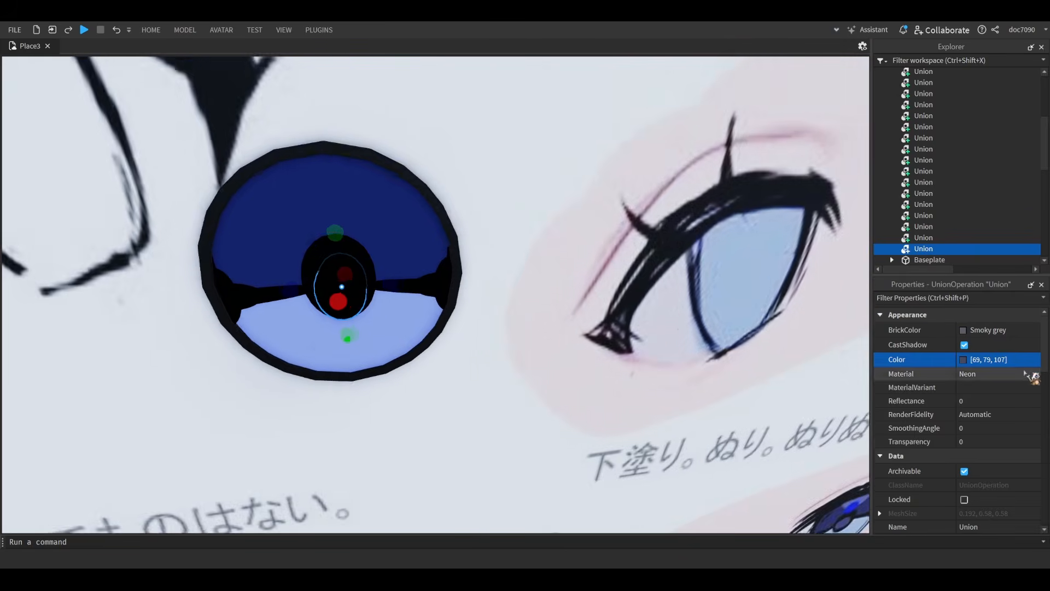
pyautogui.press('w')
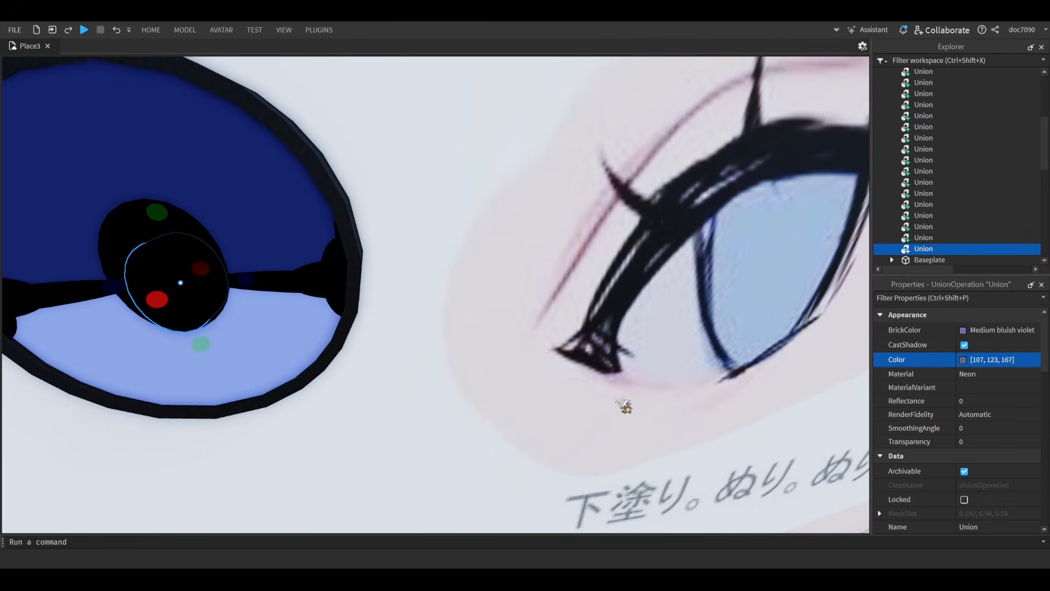
pyautogui.scroll(-8, 993, 430)
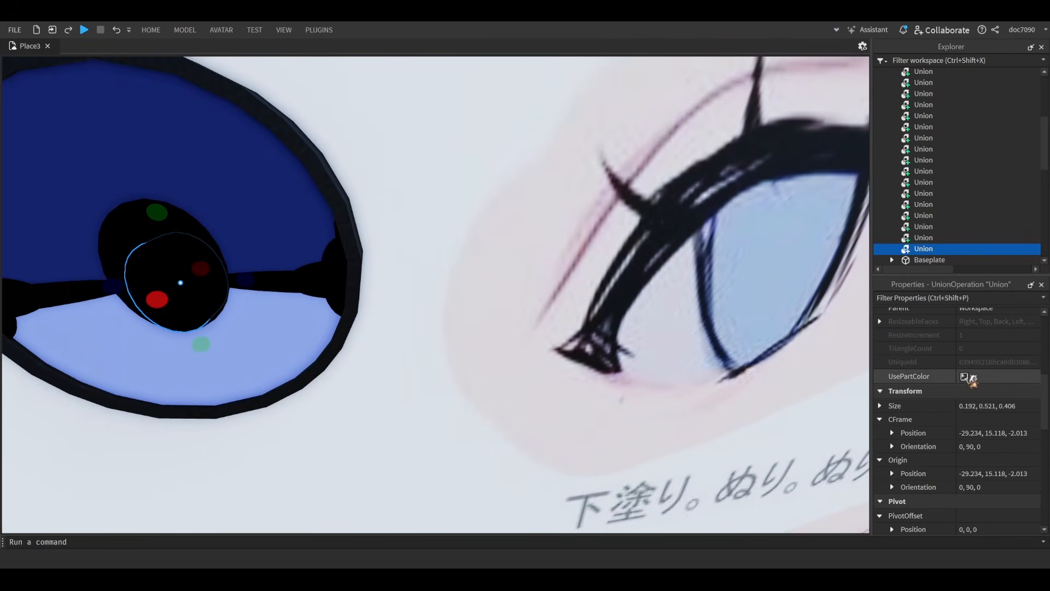
pyautogui.click(964, 377)
pyautogui.scroll(5, 979, 372)
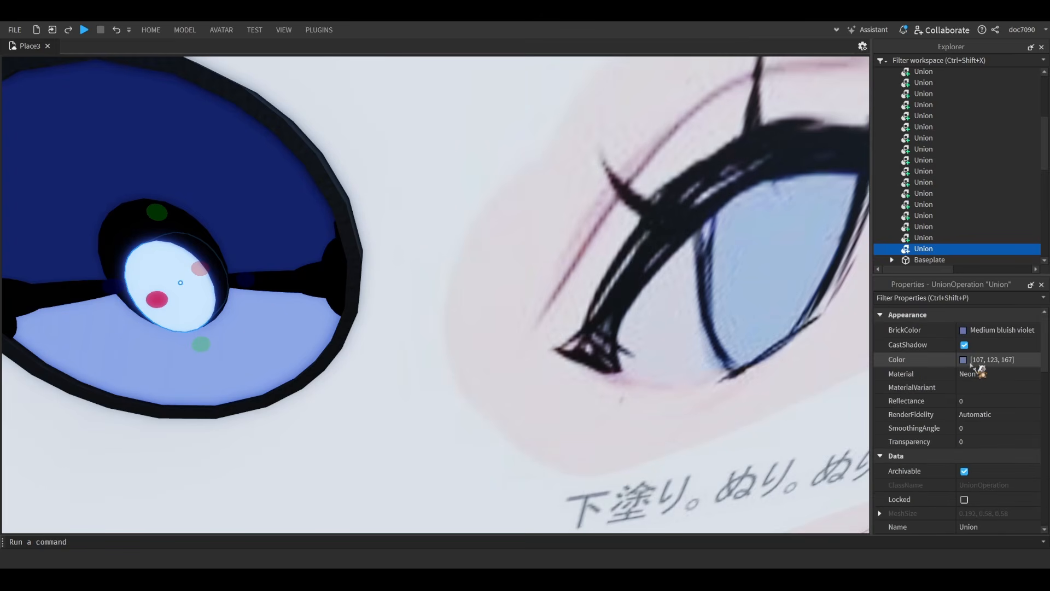
pyautogui.click(671, 251)
pyautogui.click(577, 290)
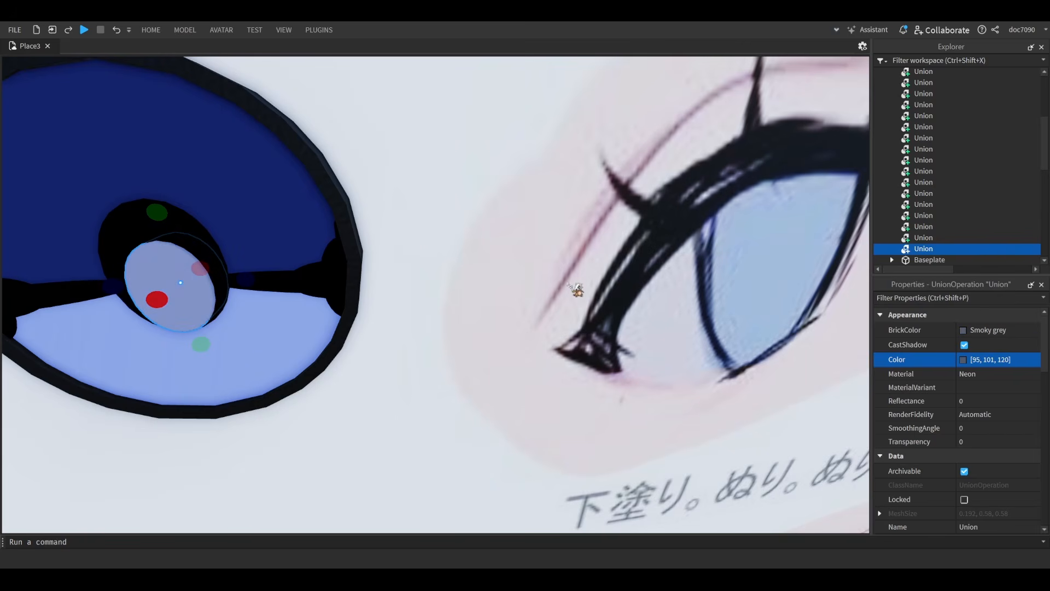
pyautogui.click(677, 258)
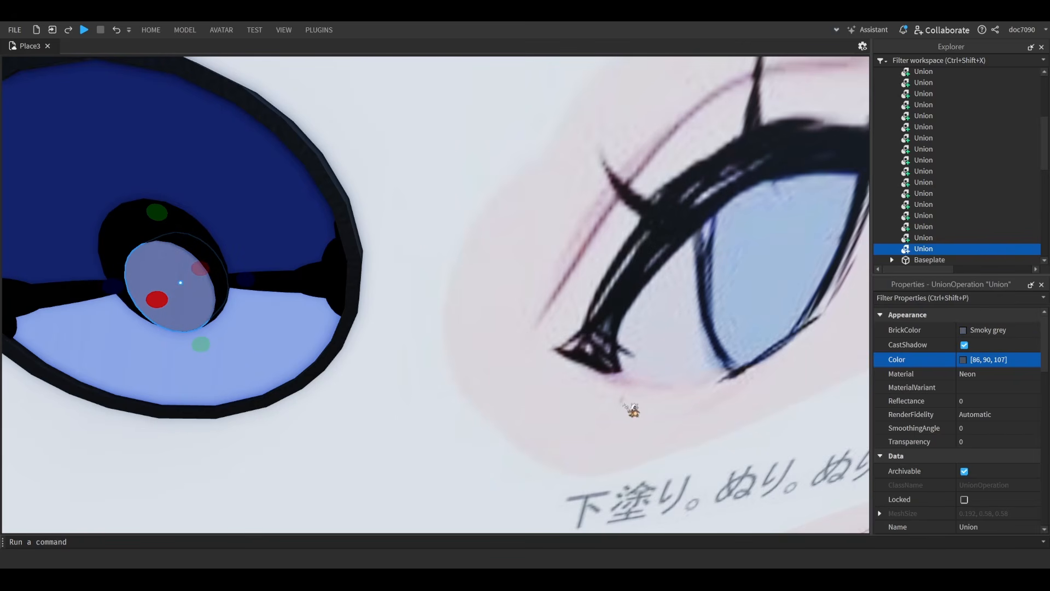
# - Narrow and shorten the greyish-blue inner oval so it sits smaller within the lower part of the black pupil
pyautogui.scroll(-8, 537, 309)
pyautogui.moveTo(537, 309); pyautogui.dragTo(525, 319, button='right')
pyautogui.scroll(5, 525, 318)
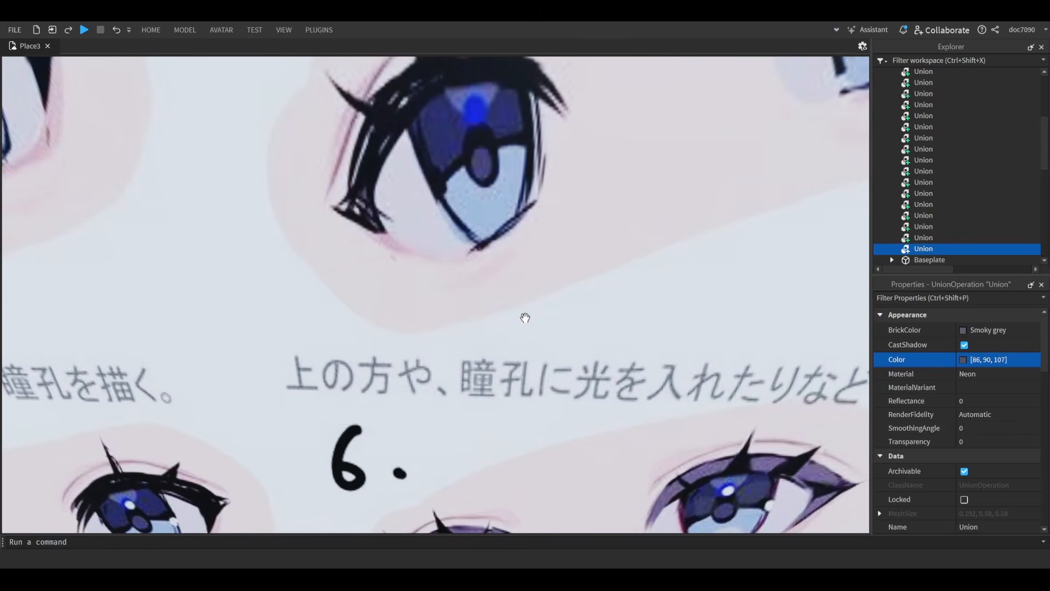
pyautogui.press('f')
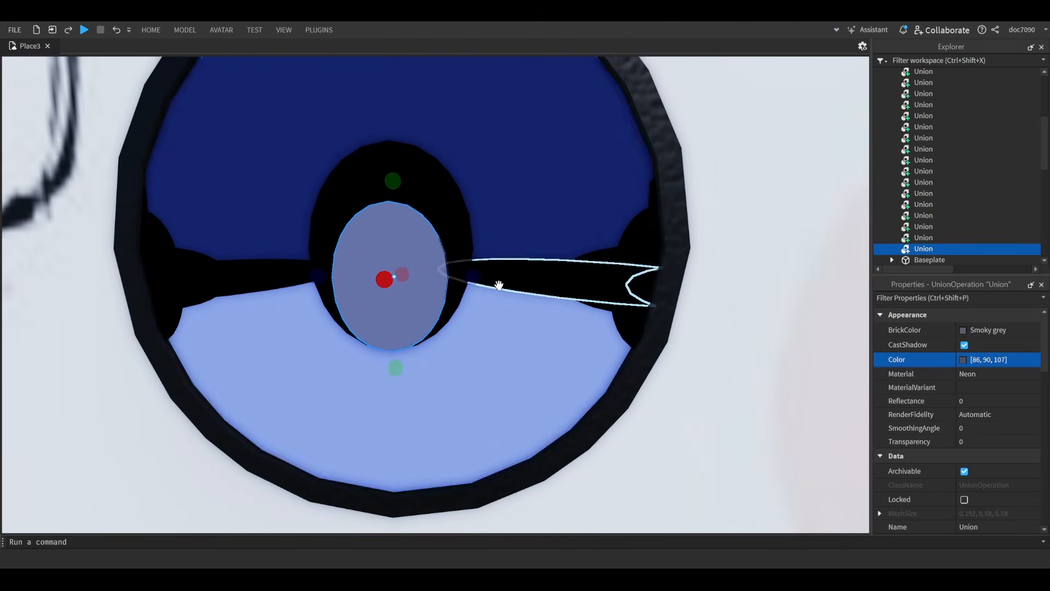
pyautogui.moveTo(399, 363); pyautogui.dragTo(398, 354)
pyautogui.keyDown('ctrl'); pyautogui.moveTo(477, 273); pyautogui.dragTo(467, 272); pyautogui.keyUp('ctrl')
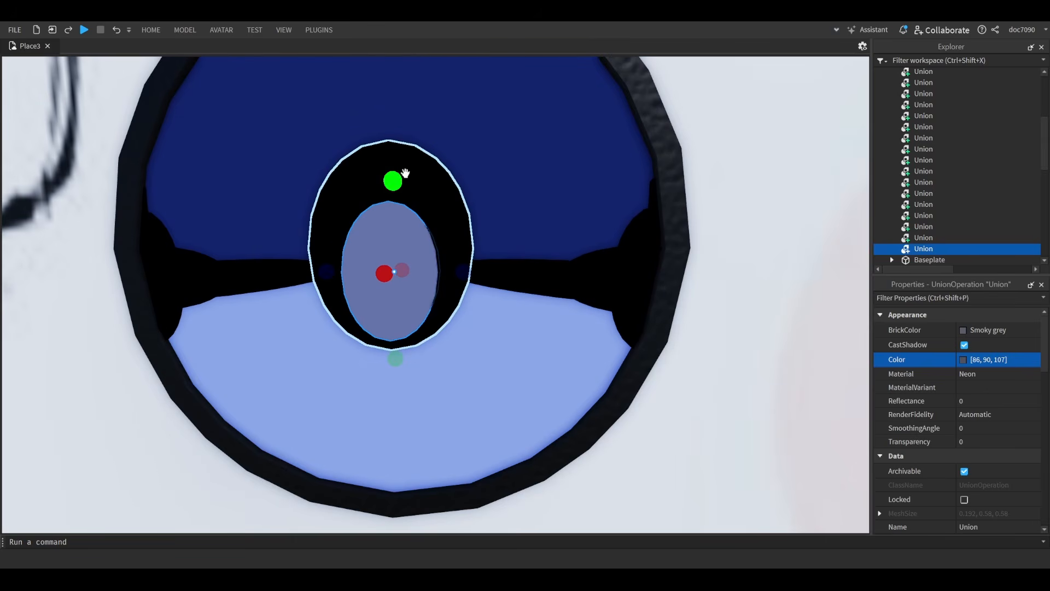
pyautogui.moveTo(401, 176); pyautogui.dragTo(399, 195)
pyautogui.press('Escape')
pyautogui.scroll(-10, 409, 198)
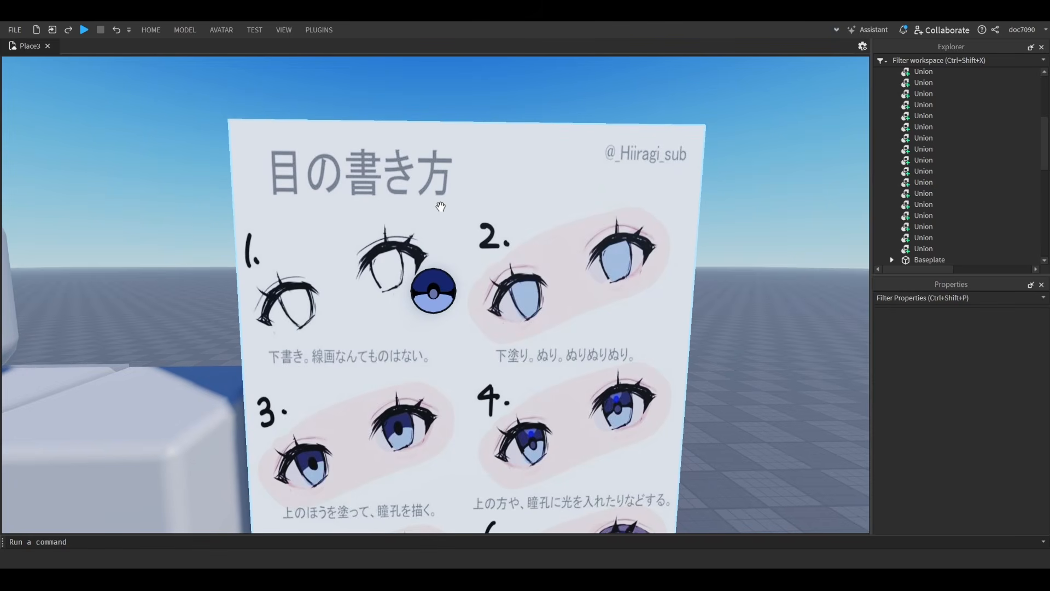
# - Darken the inner pupil oval's color to RGB 69, 73, 86
pyautogui.scroll(10, 448, 257)
pyautogui.click(411, 283)
pyautogui.click(962, 358)
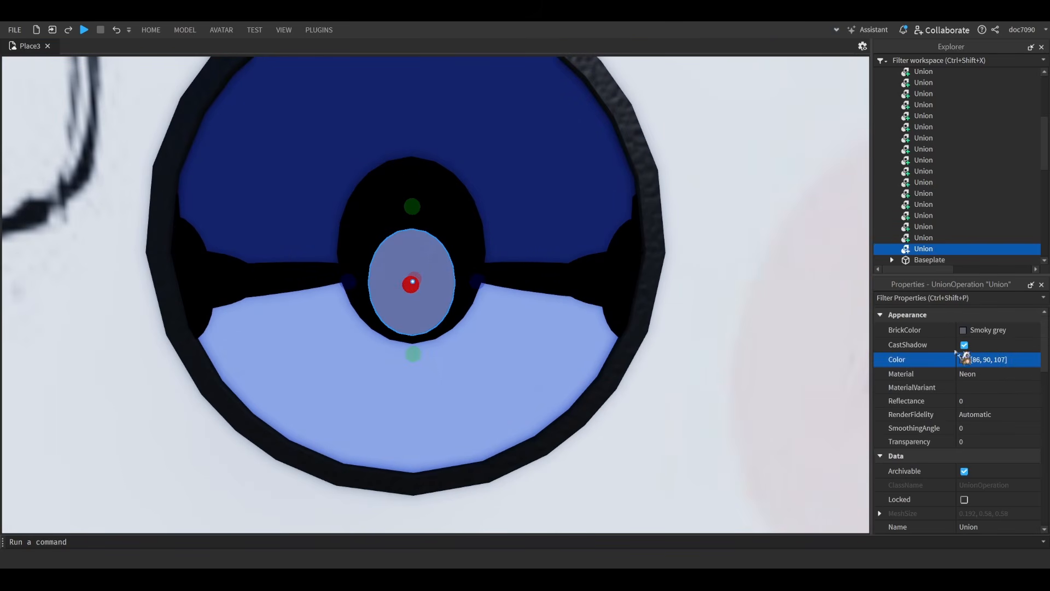
pyautogui.moveTo(852, 252); pyautogui.dragTo(857, 257)
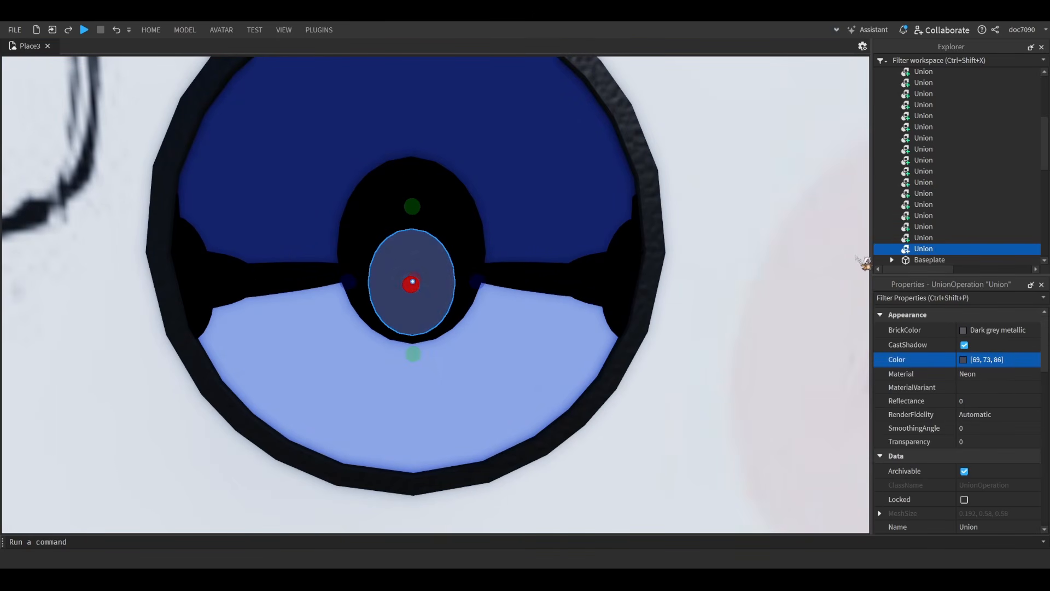
pyautogui.press('Escape')
# - Compare the recolored pupil with the drawn eyes in steps 3 and 4 of the reference sheet
pyautogui.scroll(-10, 796, 391)
pyautogui.scroll(10, 783, 400)
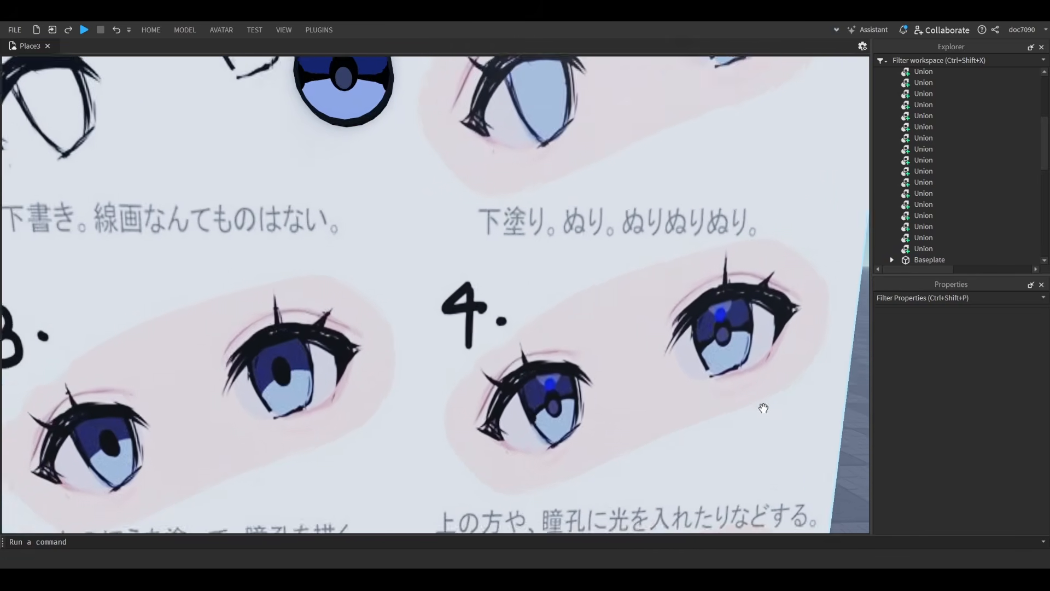
pyautogui.press('w')
pyautogui.press('e')
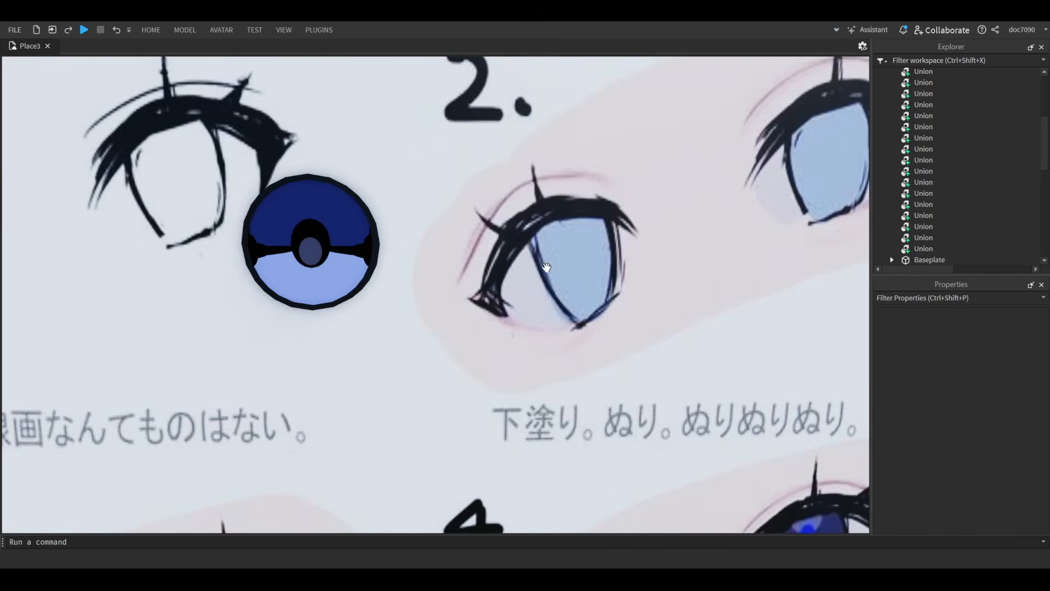
pyautogui.press('a')
pyautogui.press('w')
pyautogui.press('q')
pyautogui.scroll(-5, 426, 387)
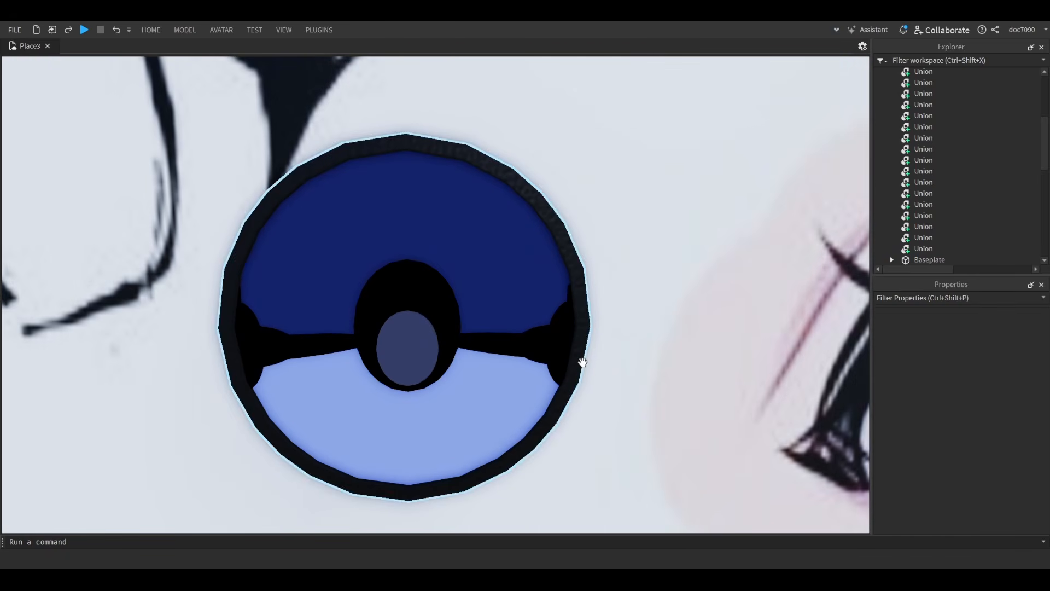
# - Duplicate the dark blue upper iris piece, flip the copy upside down, and reduce its height and width at the iris's top
pyautogui.click(496, 266)
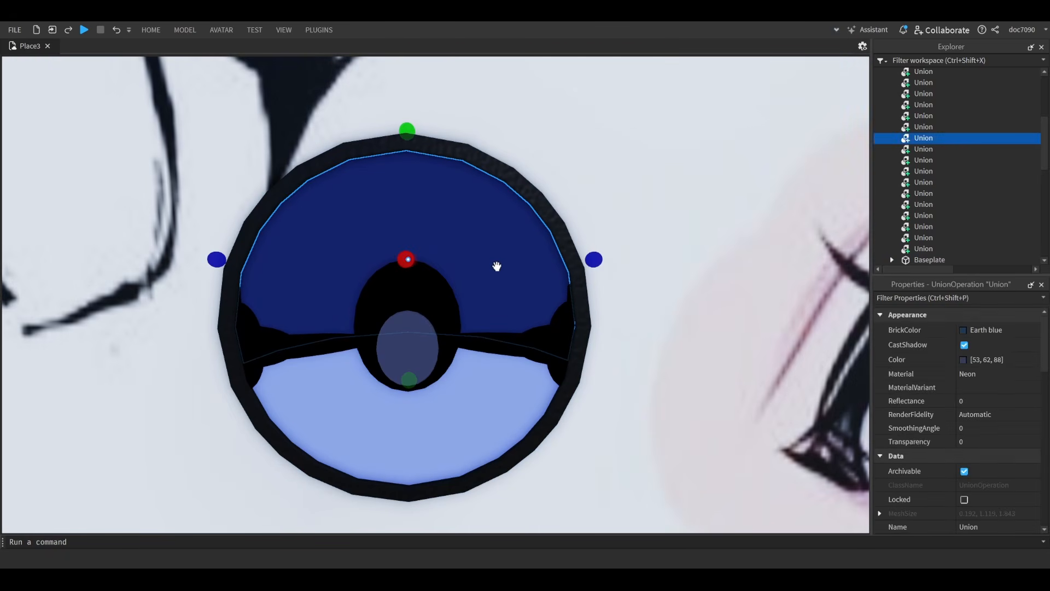
pyautogui.click(496, 267)
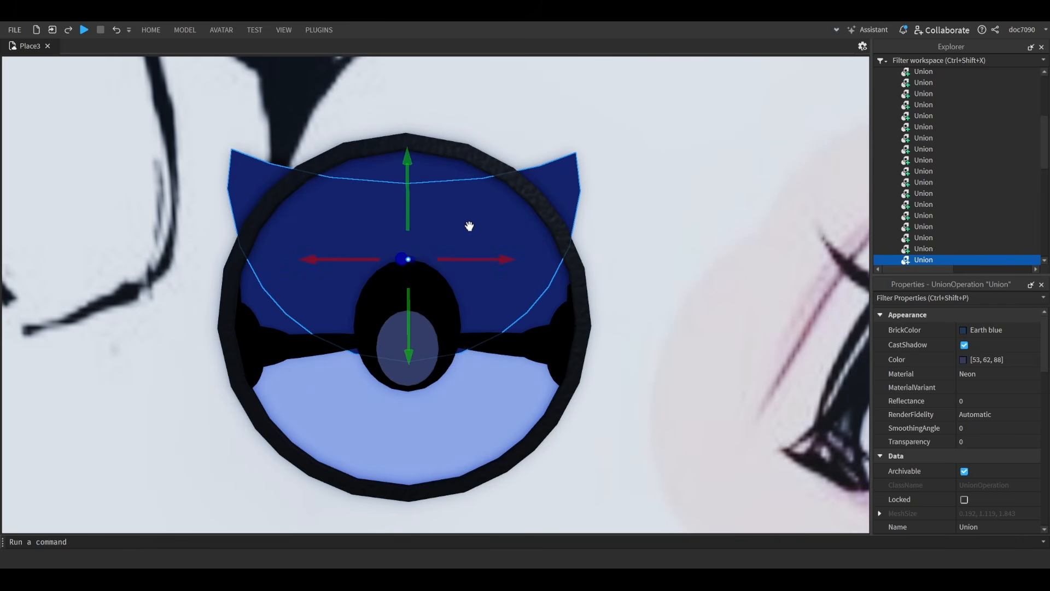
pyautogui.moveTo(425, 375); pyautogui.dragTo(421, 279)
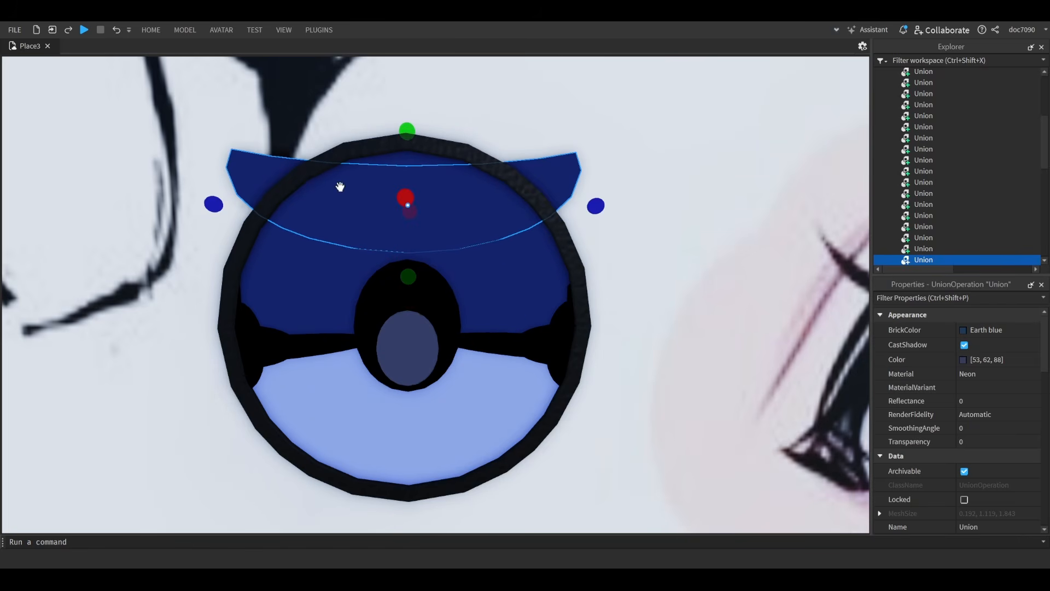
pyautogui.moveTo(213, 204); pyautogui.dragTo(303, 217)
pyautogui.scroll(-6, 476, 161)
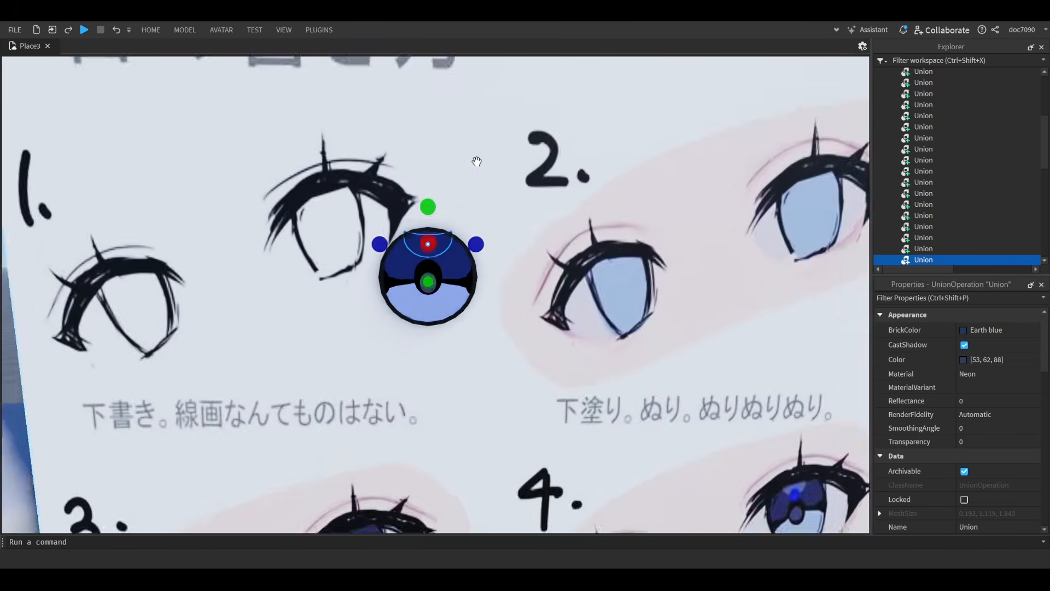
pyautogui.scroll(6, 477, 166)
# - Narrow the flipped iris copy further, rotate it slightly, and trim its size to form a highlight patch above the pupil
pyautogui.scroll(5, 476, 166)
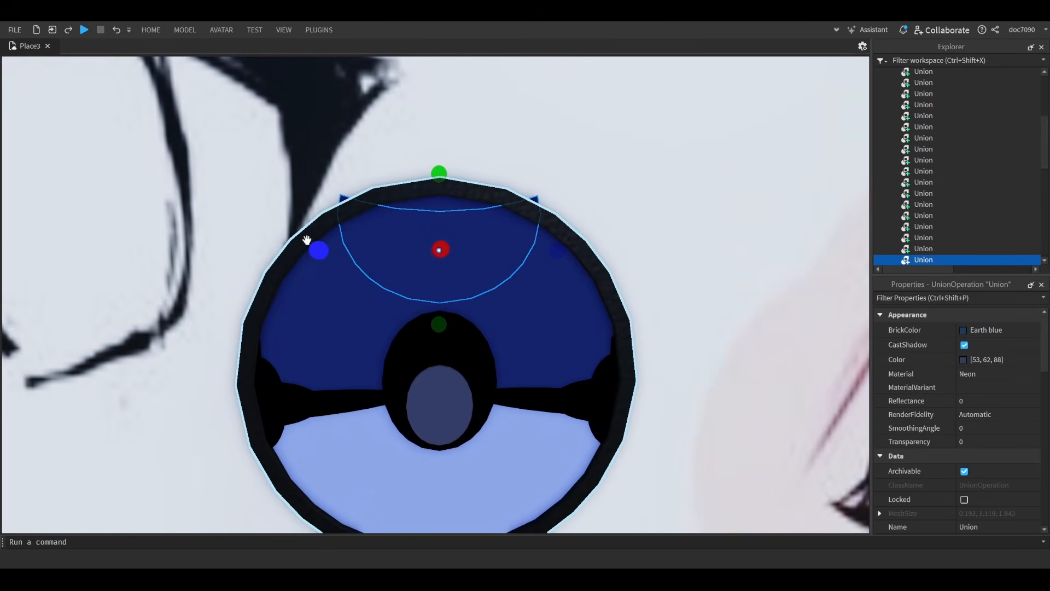
pyautogui.moveTo(320, 244); pyautogui.dragTo(357, 252)
pyautogui.hotkey('ctrl', '4')
pyautogui.moveTo(500, 203); pyautogui.dragTo(507, 214)
pyautogui.scroll(-6, 540, 234)
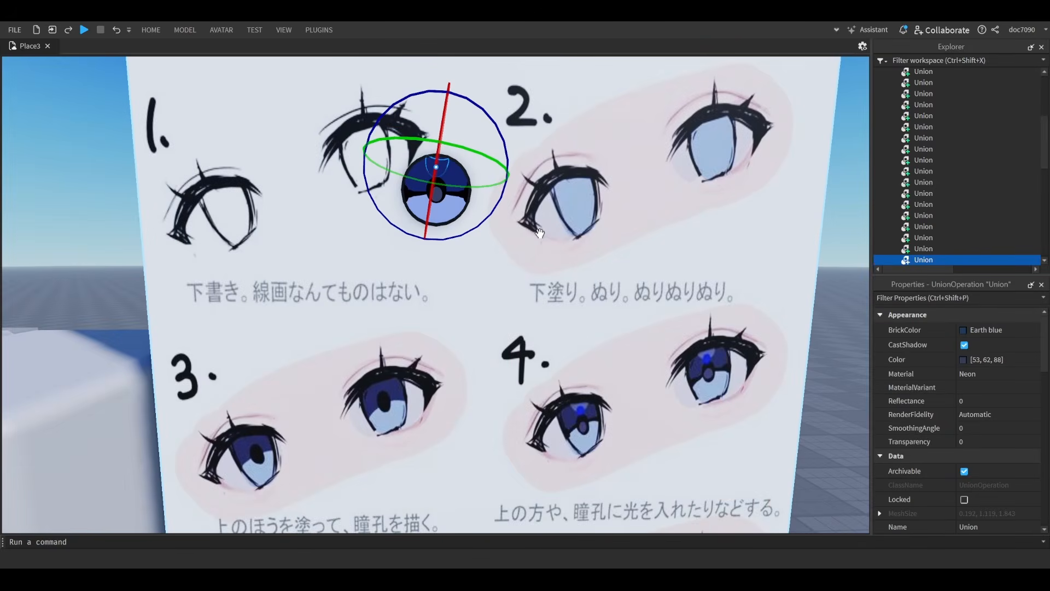
pyautogui.scroll(10, 540, 233)
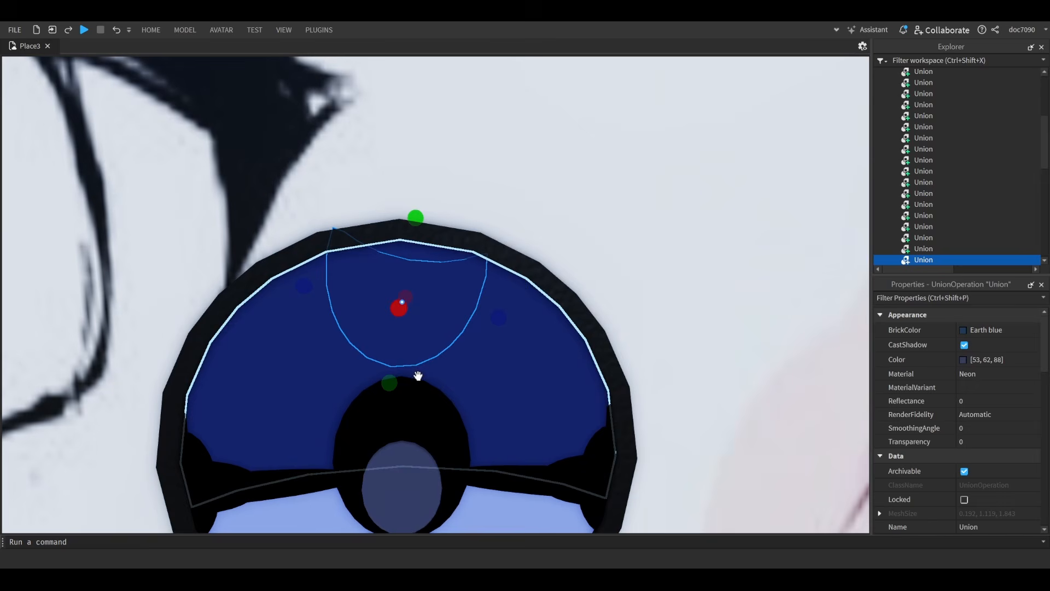
pyautogui.moveTo(418, 376); pyautogui.dragTo(418, 353)
pyautogui.moveTo(319, 253); pyautogui.dragTo(331, 269)
# - Set the highlight patch's color to a lighter grey-blue with RGB 75, 82, 97
pyautogui.moveTo(439, 243); pyautogui.dragTo(440, 243, button='right')
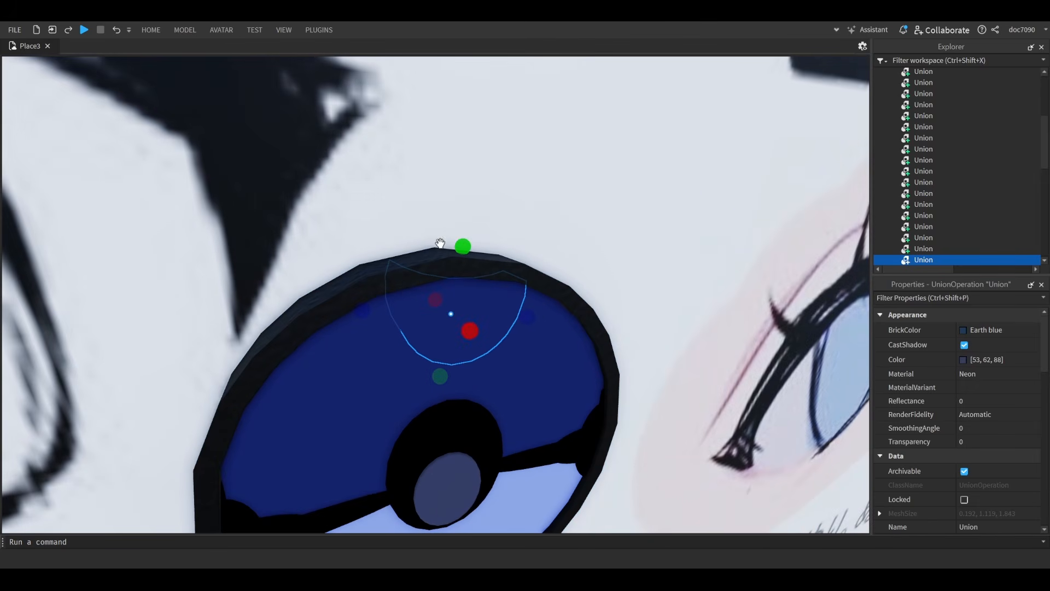
pyautogui.press('d')
pyautogui.press('q')
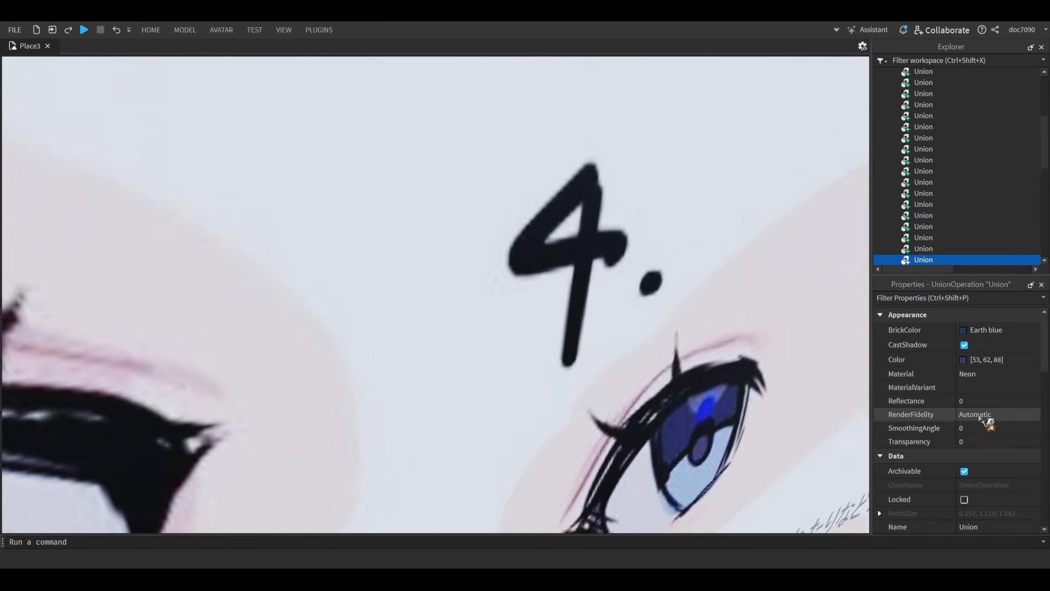
pyautogui.press('s')
pyautogui.press('e')
pyautogui.press('w')
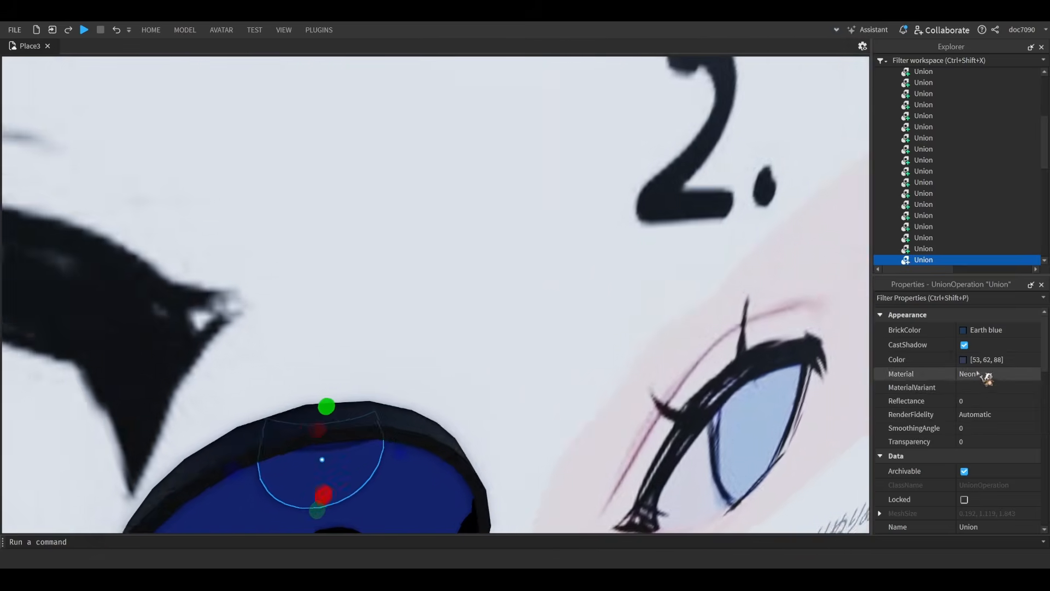
pyautogui.press('q')
pyautogui.click(973, 361)
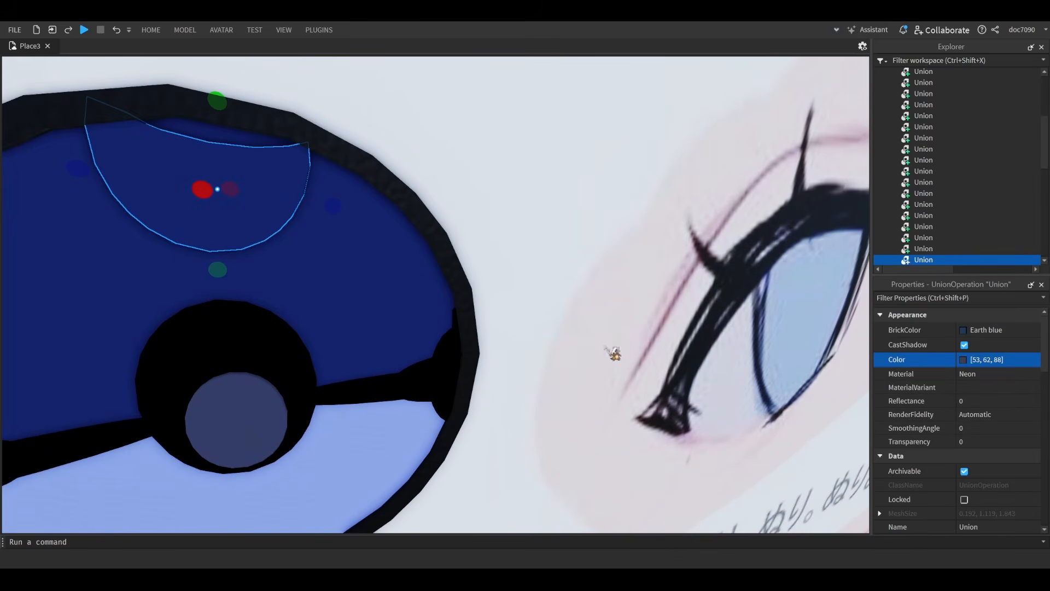
pyautogui.click(570, 280)
pyautogui.moveTo(670, 265); pyautogui.dragTo(674, 260)
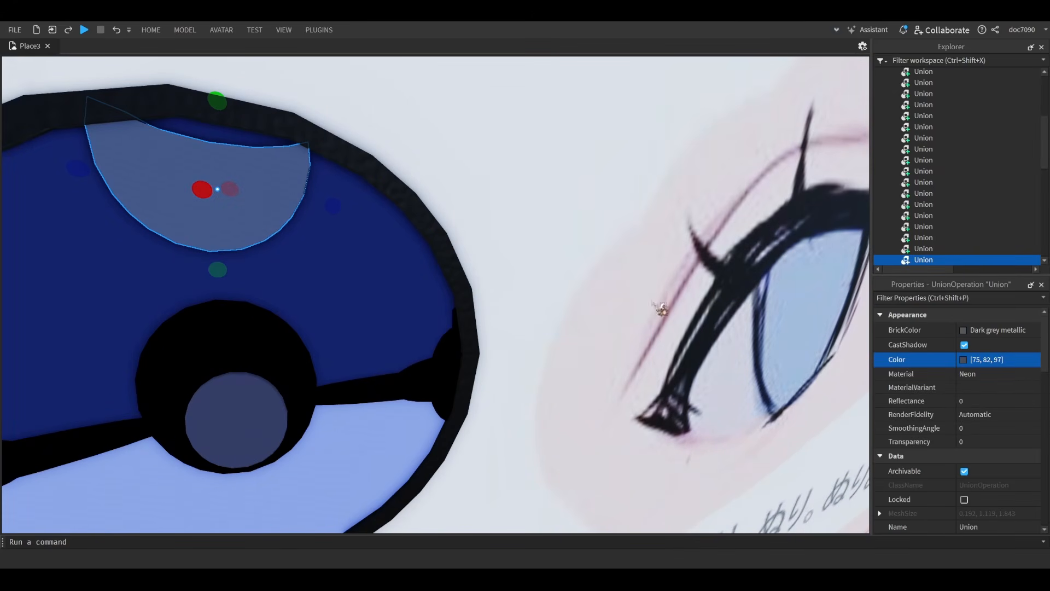
# - Fine-tune the tilt of the grey-blue highlight patch against the top edge of the iris
pyautogui.scroll(-4, 605, 399)
pyautogui.moveTo(605, 399); pyautogui.dragTo(605, 399, button='right')
pyautogui.scroll(4, 605, 400)
pyautogui.moveTo(306, 376); pyautogui.dragTo(312, 370)
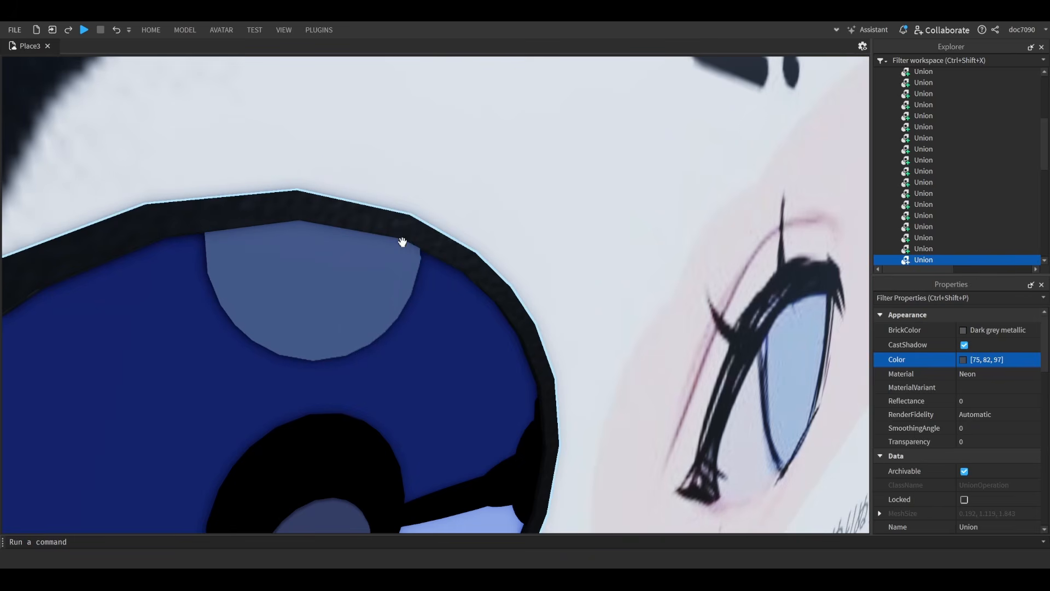
pyautogui.click(358, 291)
pyautogui.scroll(-4, 382, 310)
pyautogui.moveTo(383, 310); pyautogui.dragTo(375, 287, button='right')
pyautogui.scroll(3, 383, 310)
pyautogui.scroll(-4, 383, 311)
pyautogui.scroll(4, 382, 282)
# - Duplicate the inner pupil oval, move the copy up over the highlight patch above the pupil, and narrow it slightly
pyautogui.click(301, 254)
pyautogui.scroll(-2, 359, 247)
pyautogui.moveTo(361, 246); pyautogui.dragTo(362, 245, button='right')
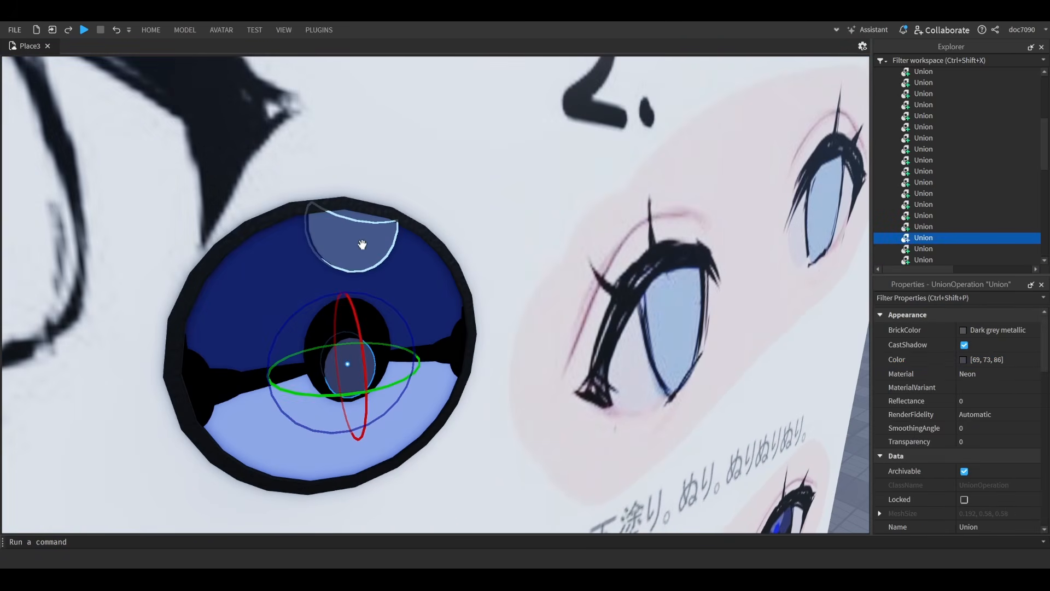
pyautogui.hotkey('ctrl', '2')
pyautogui.hotkey('ctrl', 'd')
pyautogui.moveTo(360, 268); pyautogui.dragTo(359, 171)
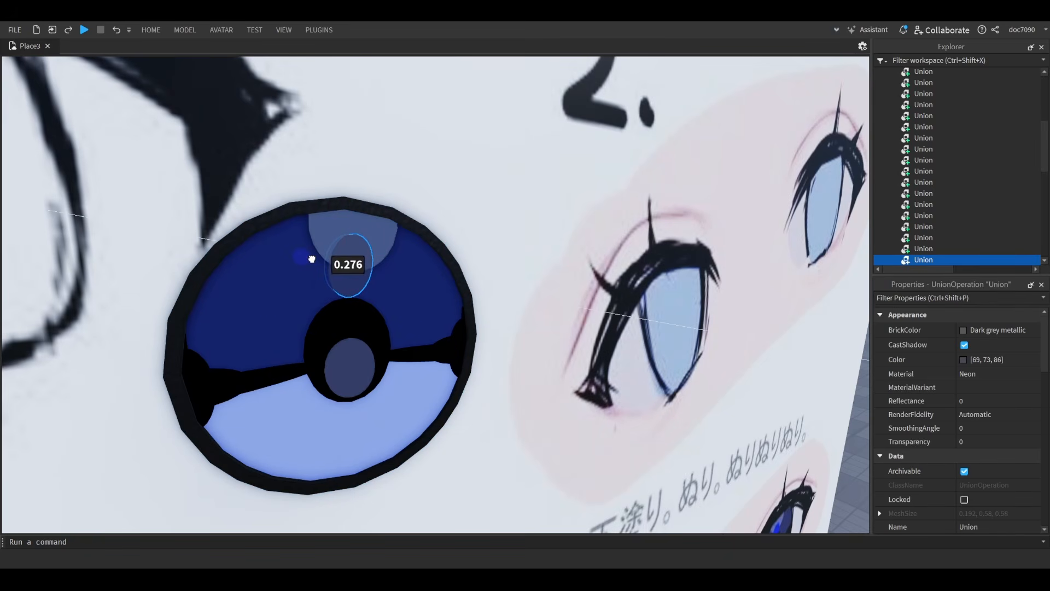
pyautogui.moveTo(311, 259); pyautogui.dragTo(312, 259)
pyautogui.scroll(-3, 335, 291)
pyautogui.moveTo(336, 292); pyautogui.dragTo(533, 277, button='right')
pyautogui.scroll(-4, 336, 292)
pyautogui.scroll(4, 351, 245)
pyautogui.scroll(3, 352, 243)
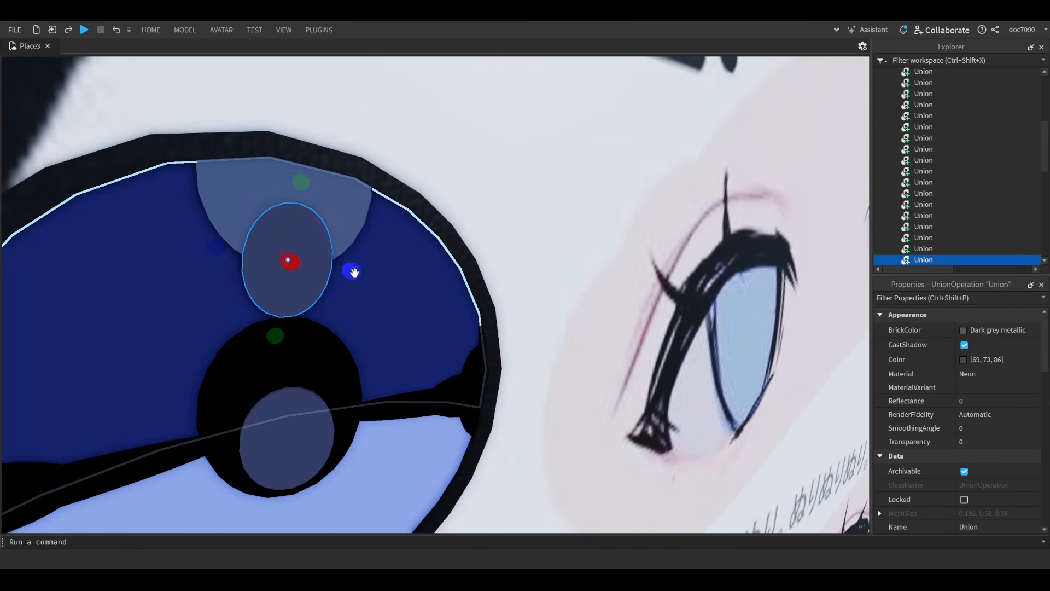
pyautogui.scroll(-3, 533, 277)
pyautogui.moveTo(577, 262); pyautogui.dragTo(582, 263)
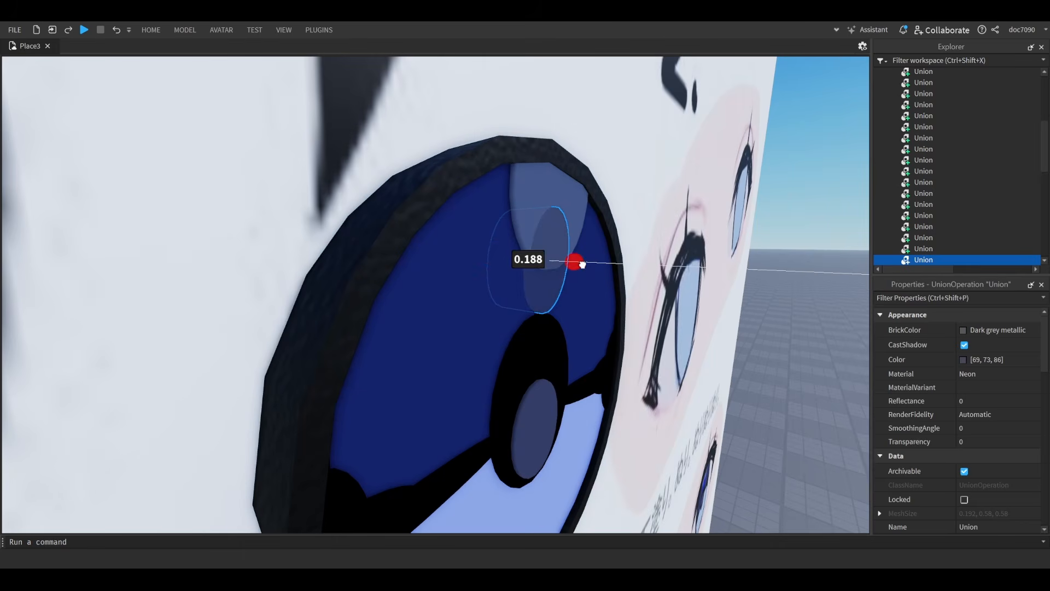
pyautogui.scroll(4, 582, 264)
pyautogui.hotkey('ctrl', 'z')
pyautogui.scroll(-5, 287, 244)
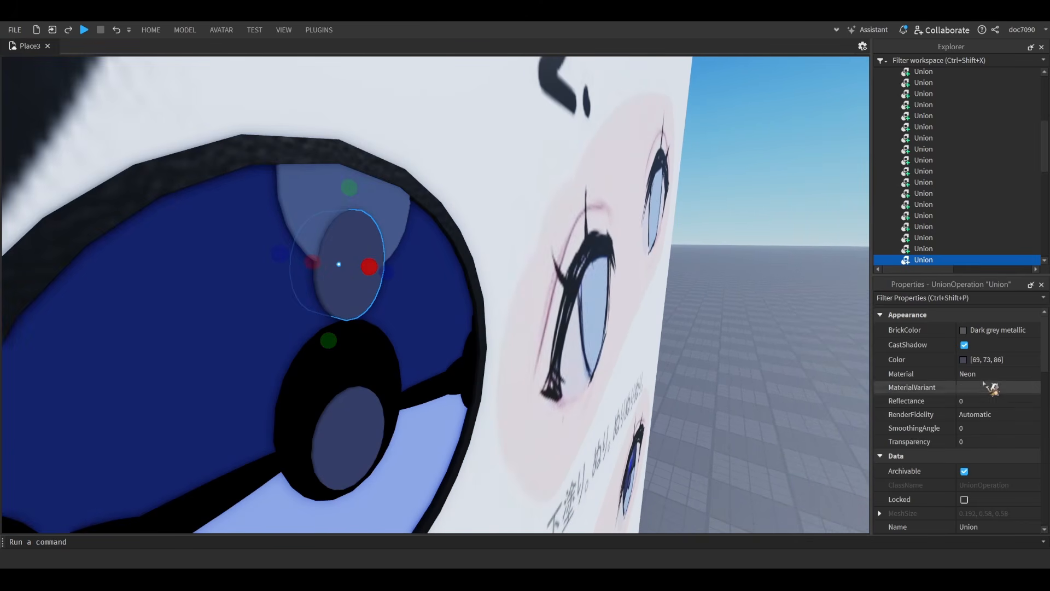
# - Set the upper oval's color to a bright royal blue with RGB 38, 71, 141
pyautogui.click(962, 362)
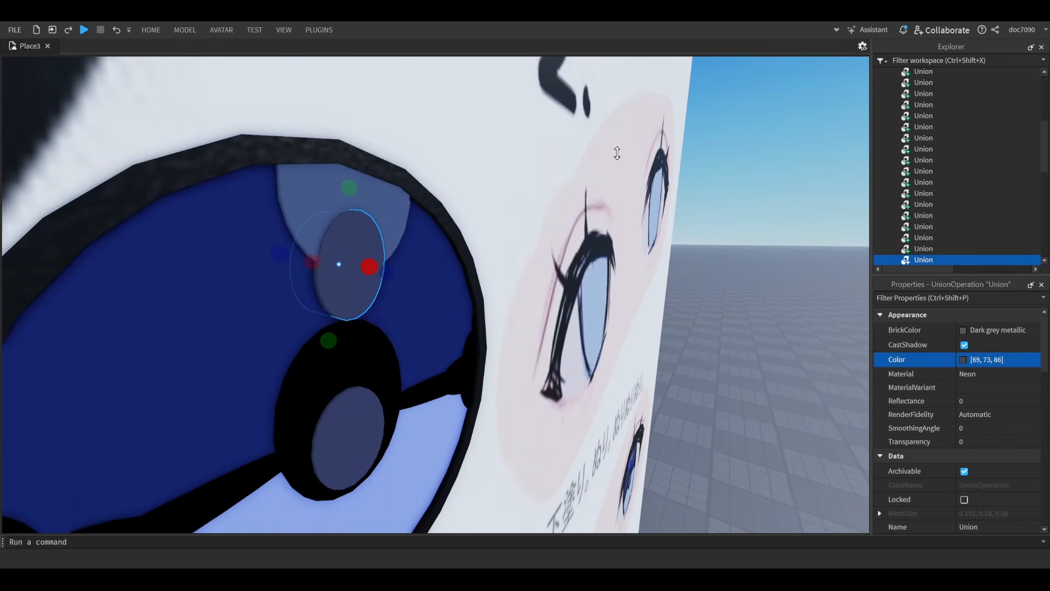
pyautogui.click(705, 205)
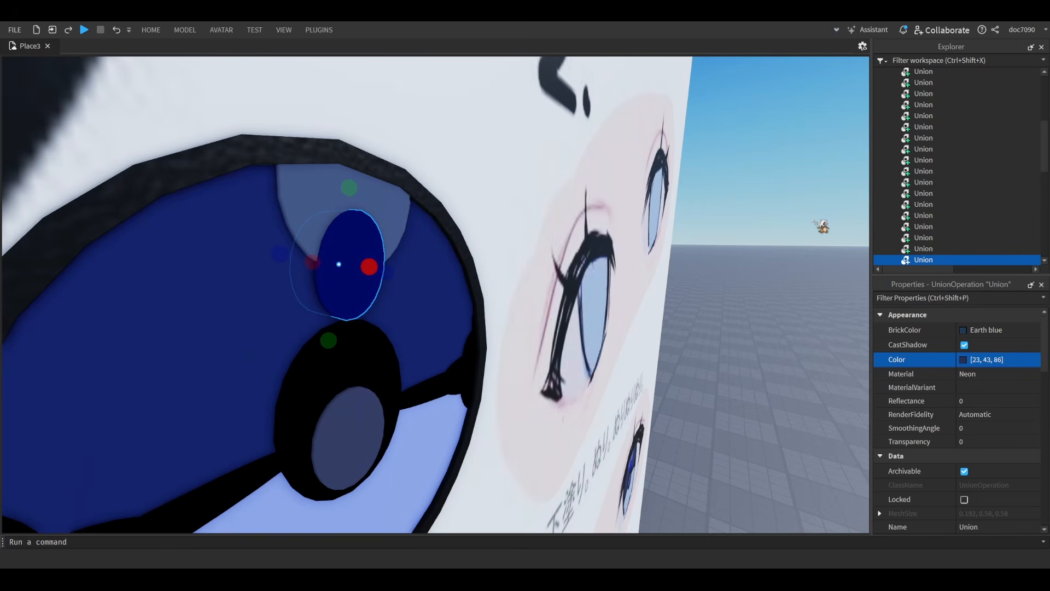
pyautogui.click(817, 212)
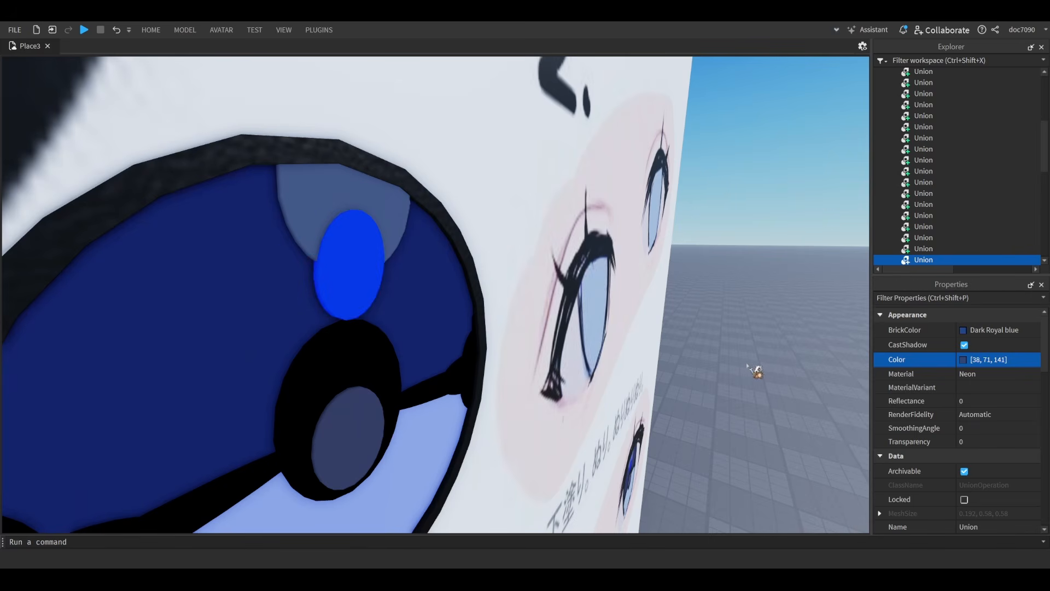
pyautogui.click(756, 372)
# - Duplicate the bright blue oval above the pupil and offset the copy slightly in front of the original
pyautogui.scroll(-10, 756, 372)
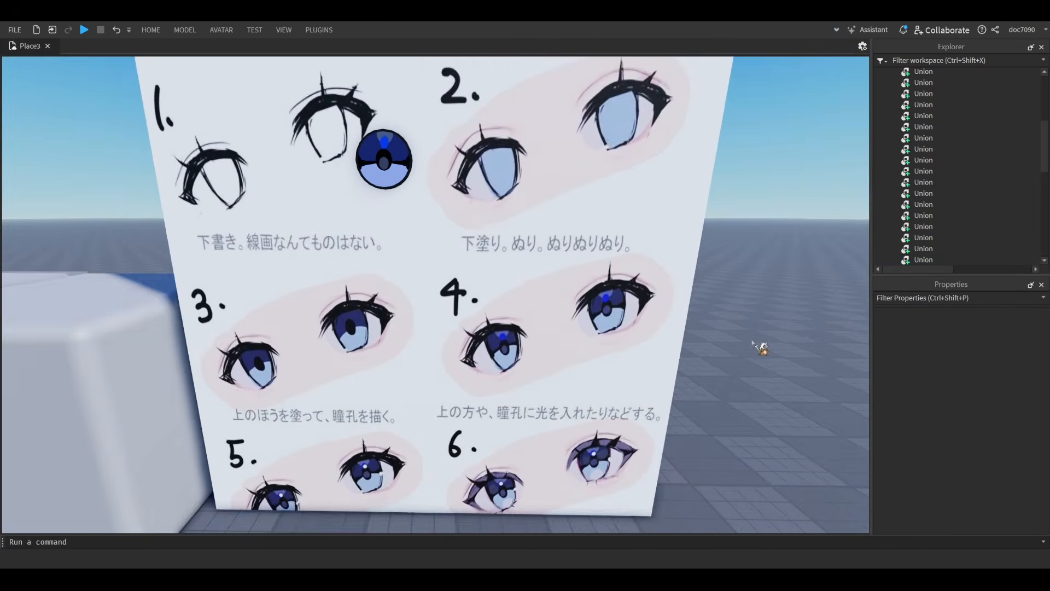
pyautogui.scroll(10, 760, 347)
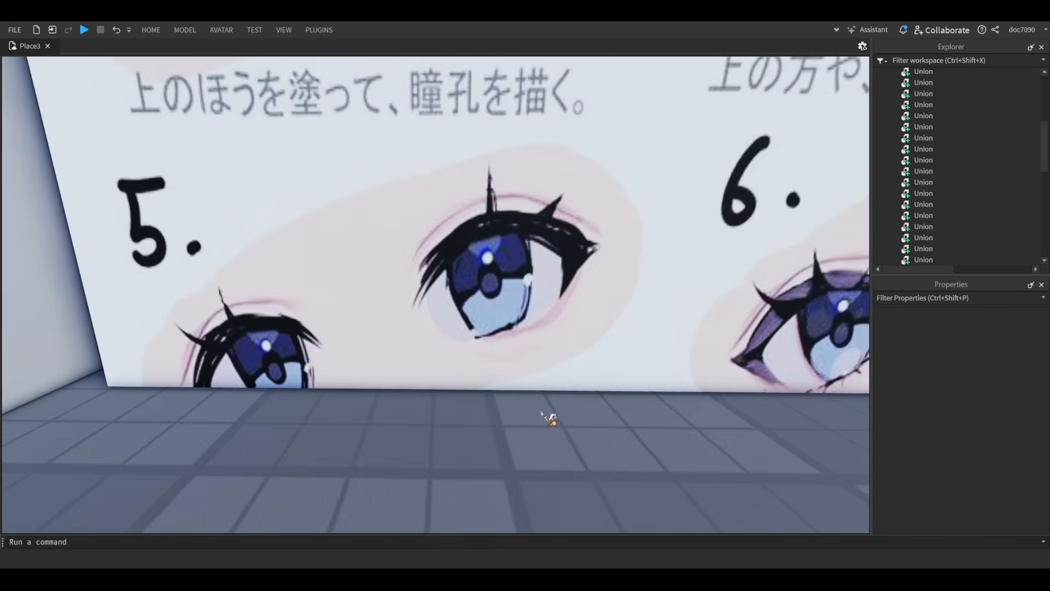
pyautogui.scroll(2, 548, 419)
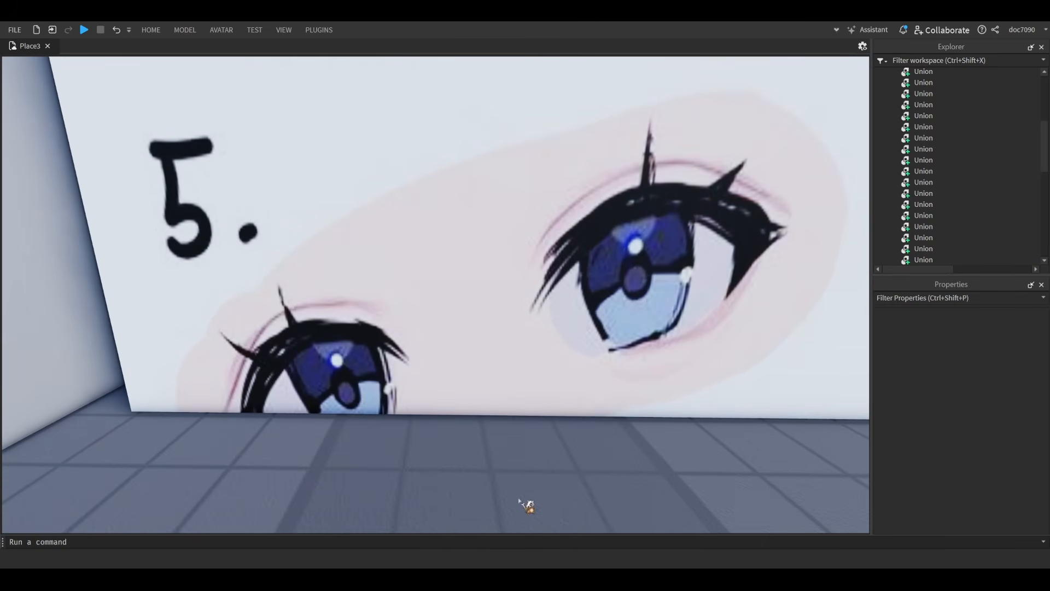
pyautogui.scroll(-8, 528, 498)
pyautogui.scroll(10, 602, 356)
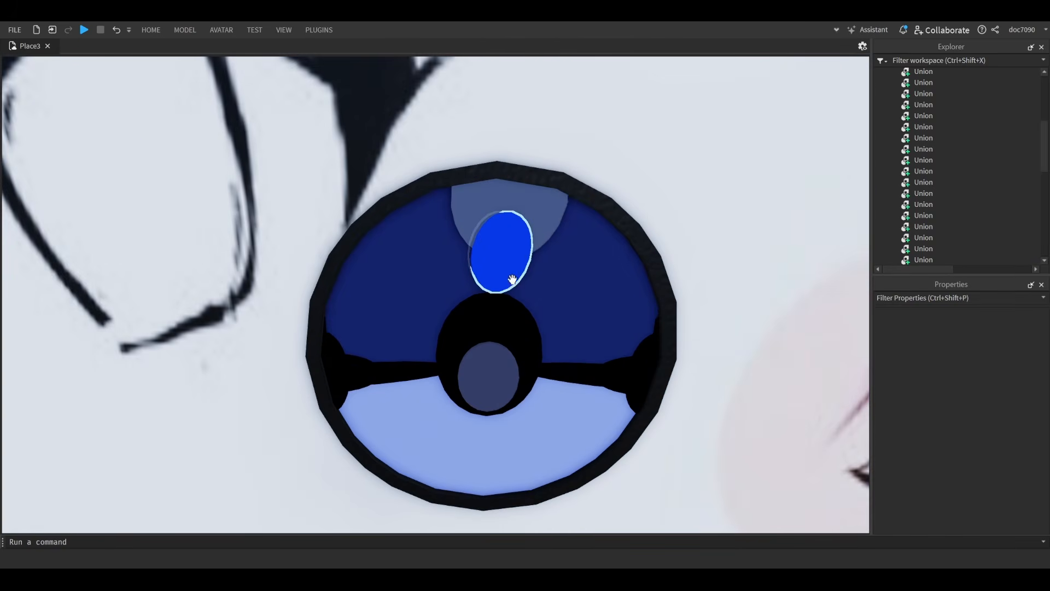
pyautogui.click(513, 280)
pyautogui.moveTo(512, 279); pyautogui.dragTo(489, 321, button='right')
pyautogui.moveTo(457, 345); pyautogui.dragTo(463, 342)
pyautogui.hotkey('ctrl', '2')
pyautogui.moveTo(364, 323); pyautogui.dragTo(350, 310)
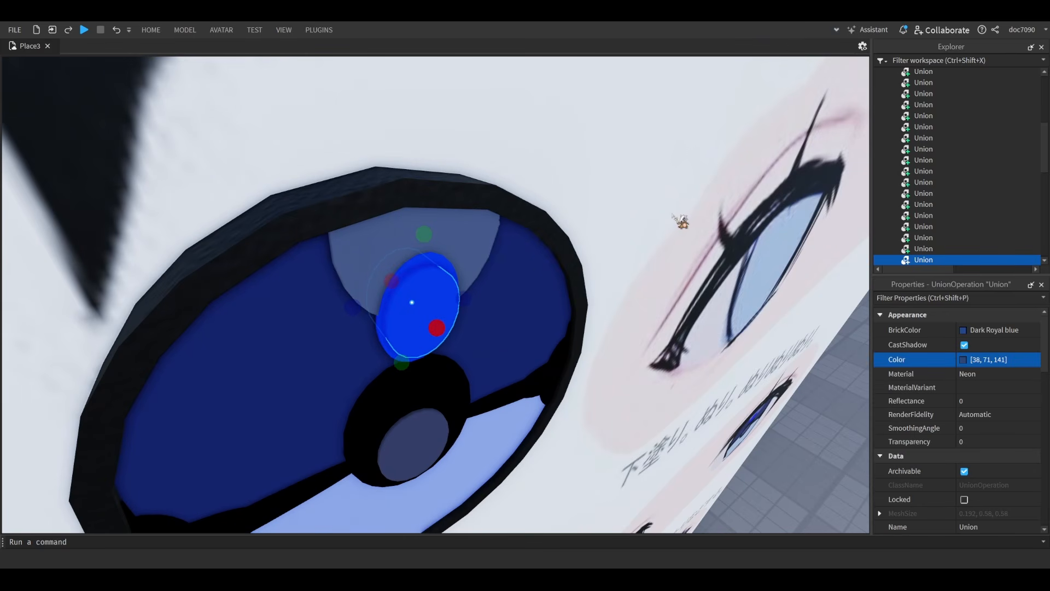
# - Set the front oval's color to a pale glowing blue with RGB 114, 121, 225
pyautogui.click(669, 200)
pyautogui.moveTo(832, 234); pyautogui.dragTo(779, 216)
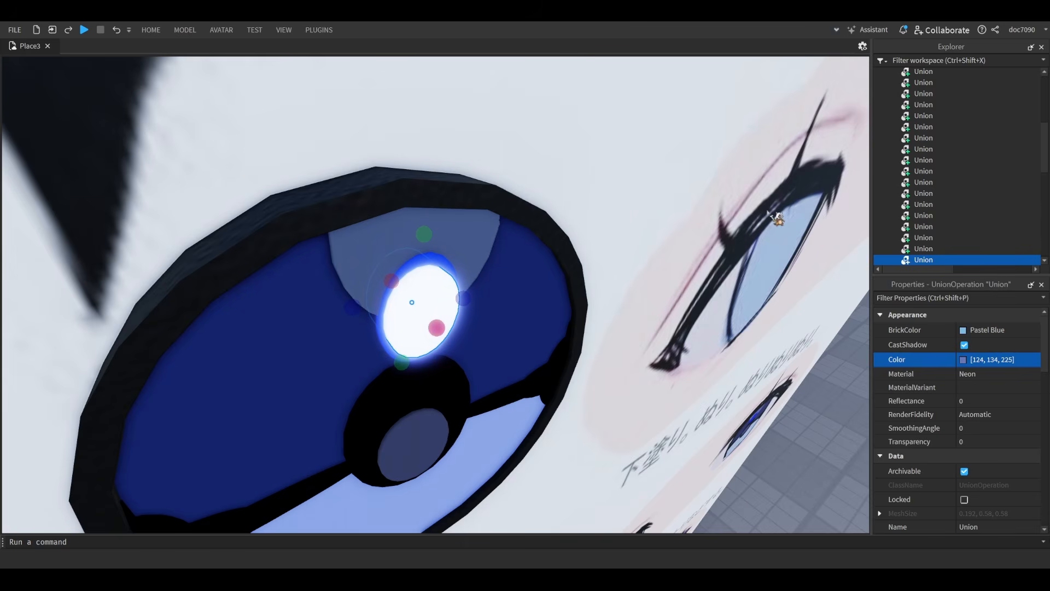
pyautogui.click(670, 356)
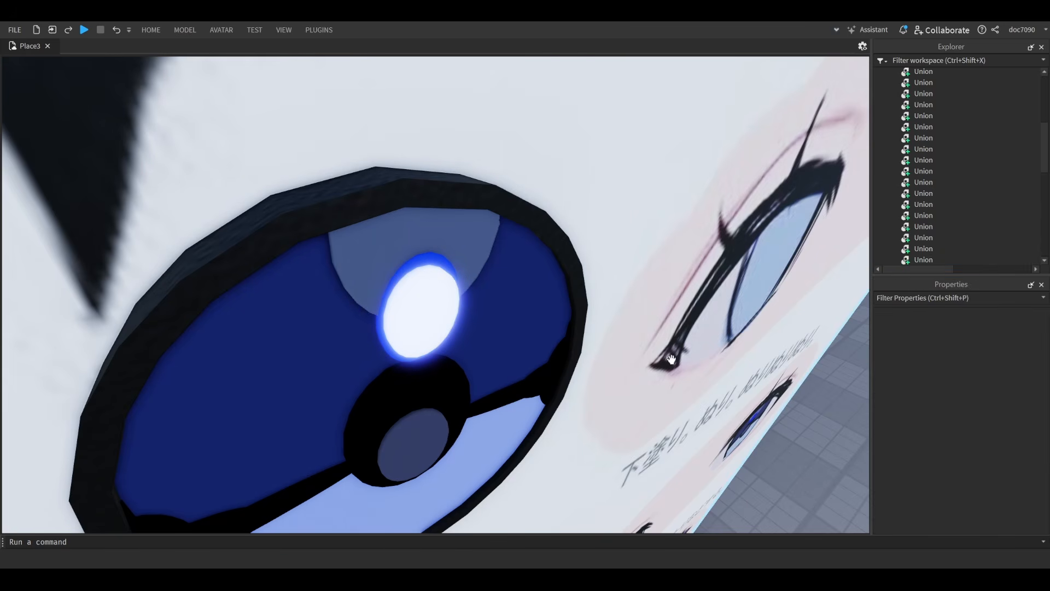
# - Shrink the pale front oval evenly by about 0.21 so a bright blue rim surrounds it
pyautogui.scroll(-5, 671, 357)
pyautogui.moveTo(671, 356); pyautogui.dragTo(673, 360, button='right')
pyautogui.scroll(3, 521, 231)
pyautogui.scroll(5, 487, 300)
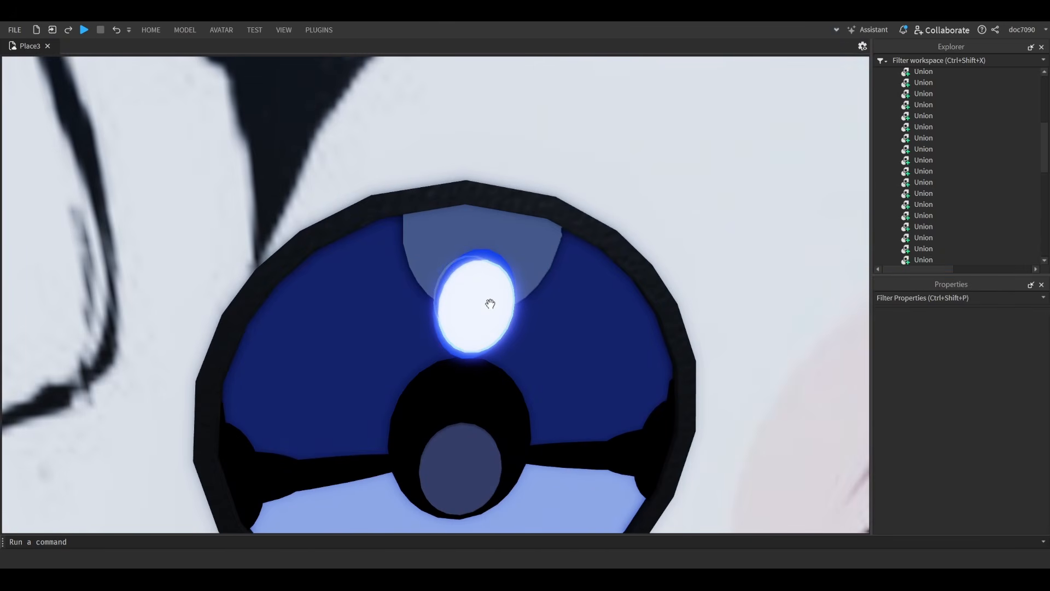
pyautogui.click(484, 301)
pyautogui.keyDown('ctrl'); pyautogui.moveTo(531, 318); pyautogui.dragTo(523, 314); pyautogui.keyUp('ctrl')
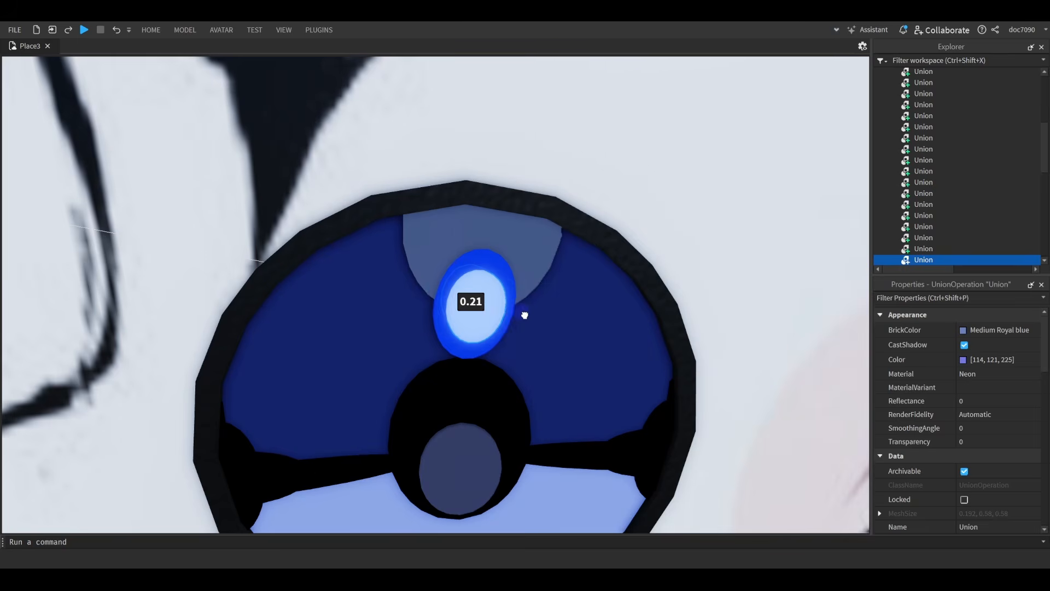
pyautogui.click(537, 322)
# - Duplicate the pale highlight oval and move the copy down and about 0.83 sideways onto the iris's right edge, following reference eye 5
pyautogui.scroll(-6, 537, 322)
pyautogui.moveTo(537, 321); pyautogui.dragTo(537, 323, button='right')
pyautogui.scroll(3, 537, 322)
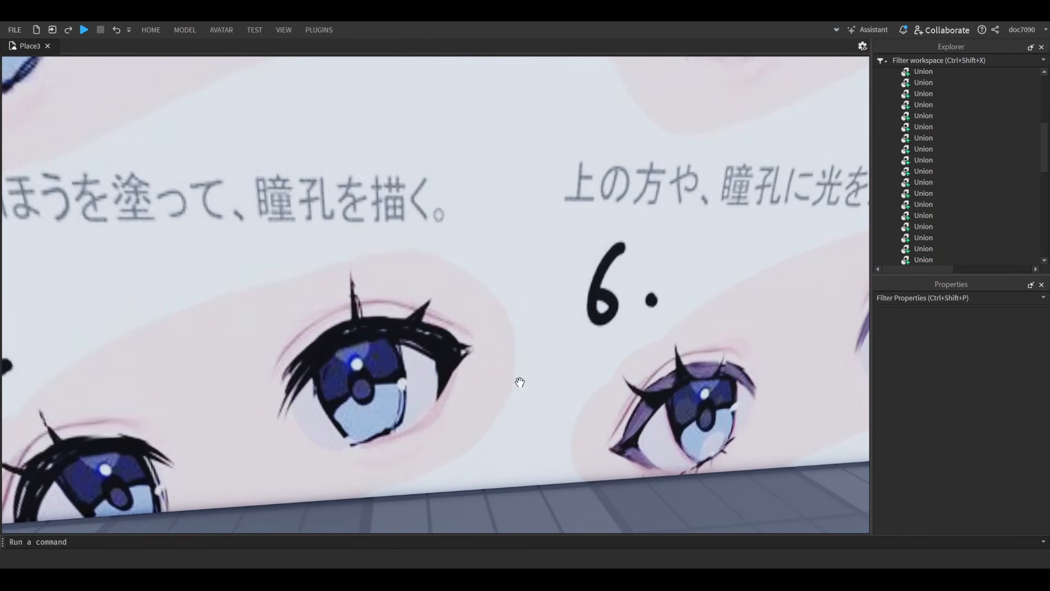
pyautogui.scroll(-3, 655, 345)
pyautogui.scroll(4, 654, 265)
pyautogui.moveTo(655, 265); pyautogui.dragTo(615, 257, button='right')
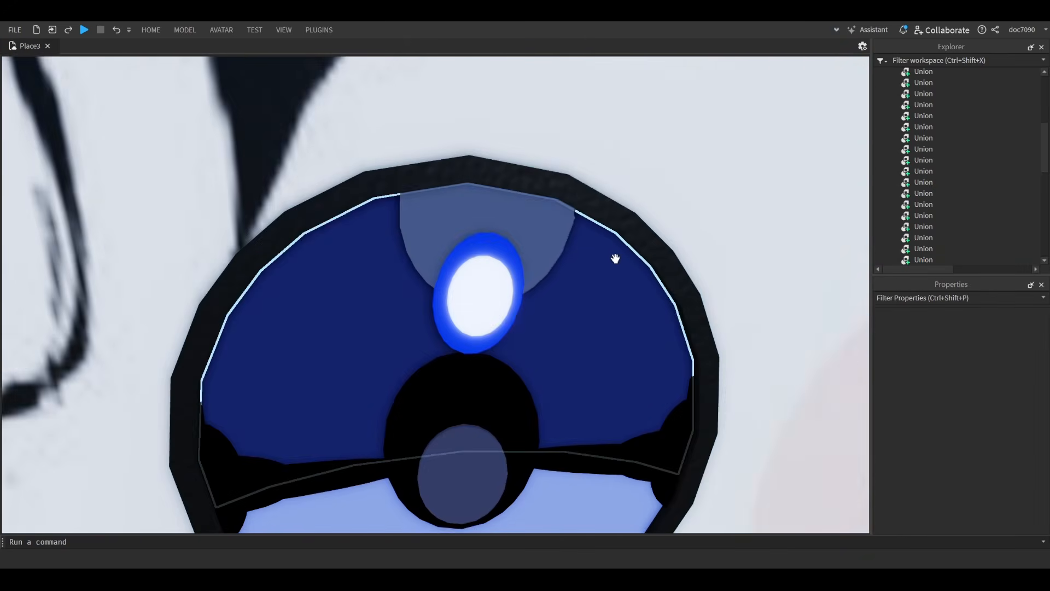
pyautogui.scroll(-1, 615, 258)
pyautogui.click(504, 293)
pyautogui.hotkey('ctrl', '2')
pyautogui.hotkey('ctrl', 'd')
pyautogui.press('q')
pyautogui.moveTo(468, 377); pyautogui.dragTo(467, 360)
pyautogui.moveTo(562, 288); pyautogui.dragTo(715, 290)
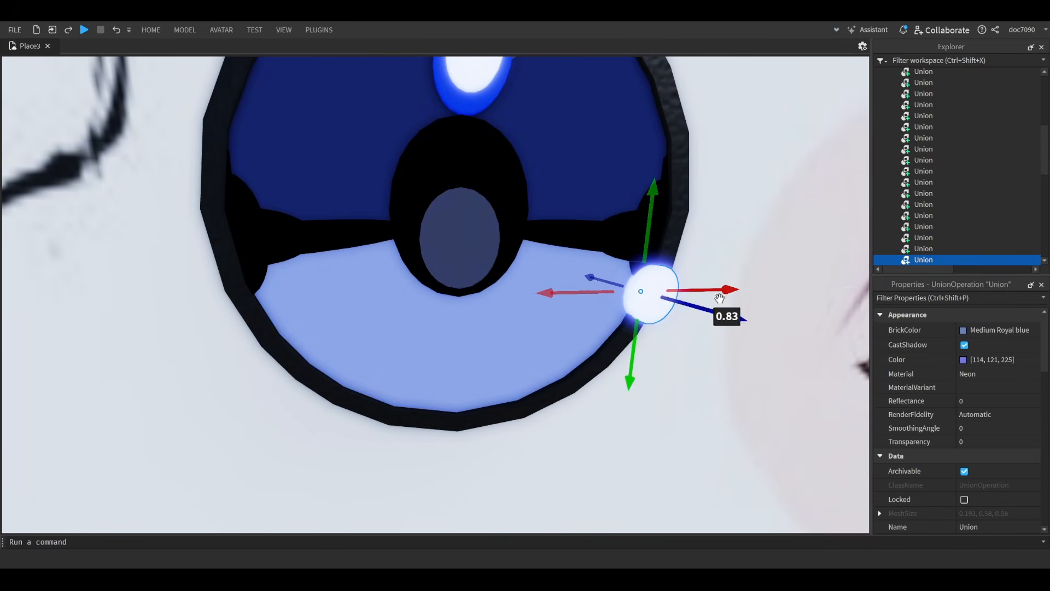
# - Squash the edge highlight into a flat, wide oval overlapping the iris outline
pyautogui.hotkey('ctrl', '3')
pyautogui.moveTo(628, 341); pyautogui.dragTo(638, 322)
pyautogui.moveTo(603, 273); pyautogui.dragTo(594, 274)
pyautogui.click(595, 276)
# - Examine the highlights in the lower iris of reference eye 6 and compare them with the modeled iris
pyautogui.scroll(-4, 595, 276)
pyautogui.press('s')
pyautogui.press('q')
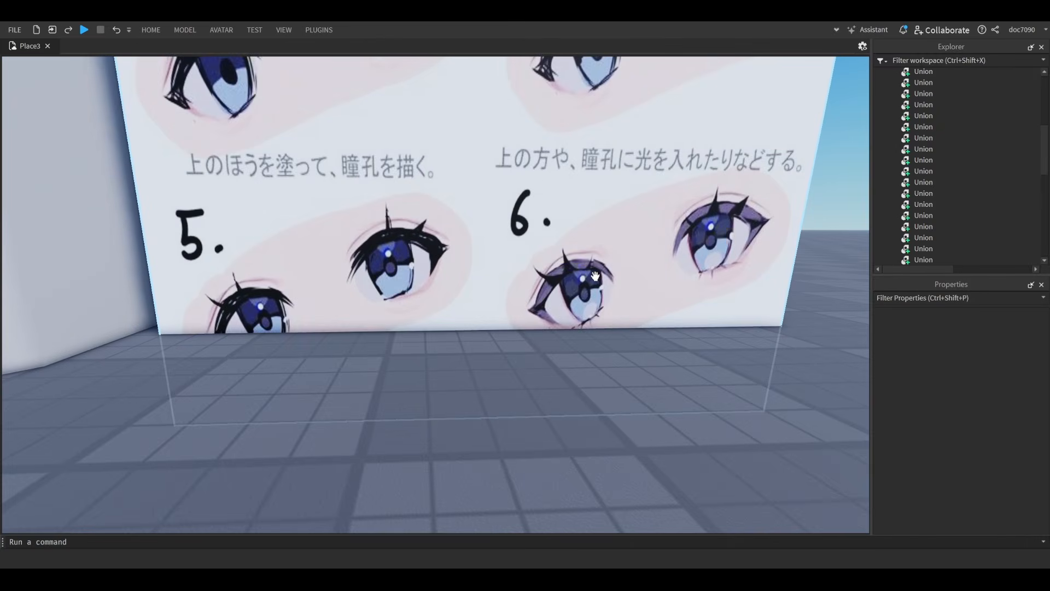
pyautogui.press('w')
pyautogui.press('d')
pyautogui.scroll(3, 595, 277)
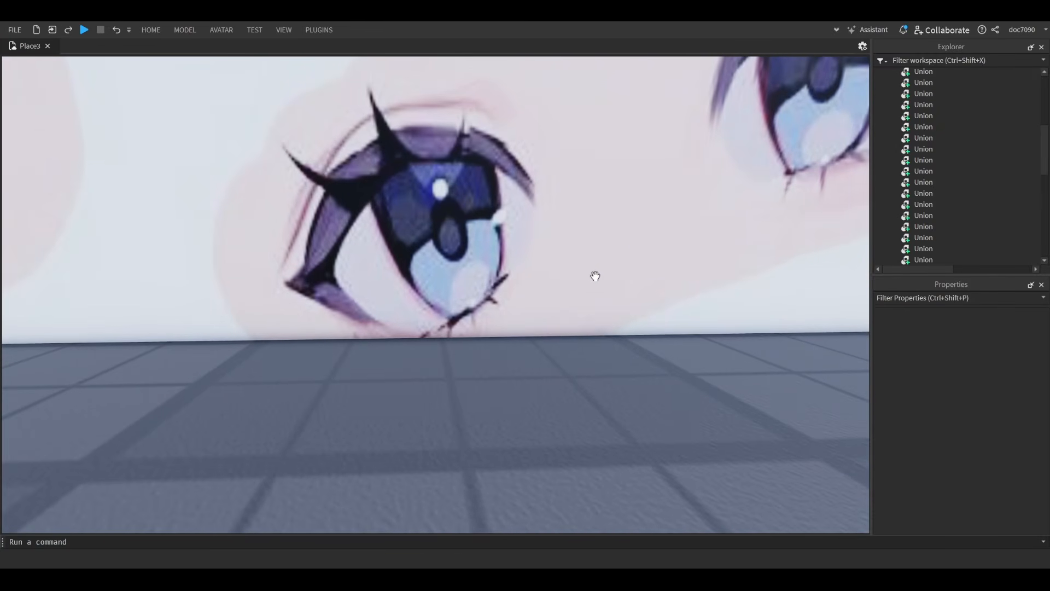
pyautogui.scroll(-5, 595, 276)
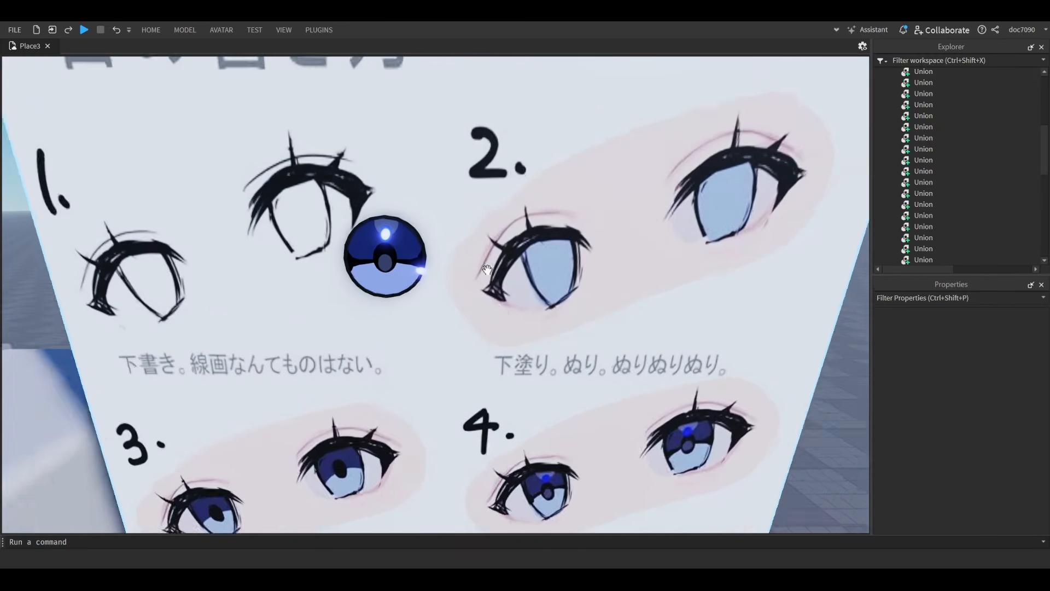
pyautogui.scroll(5, 485, 277)
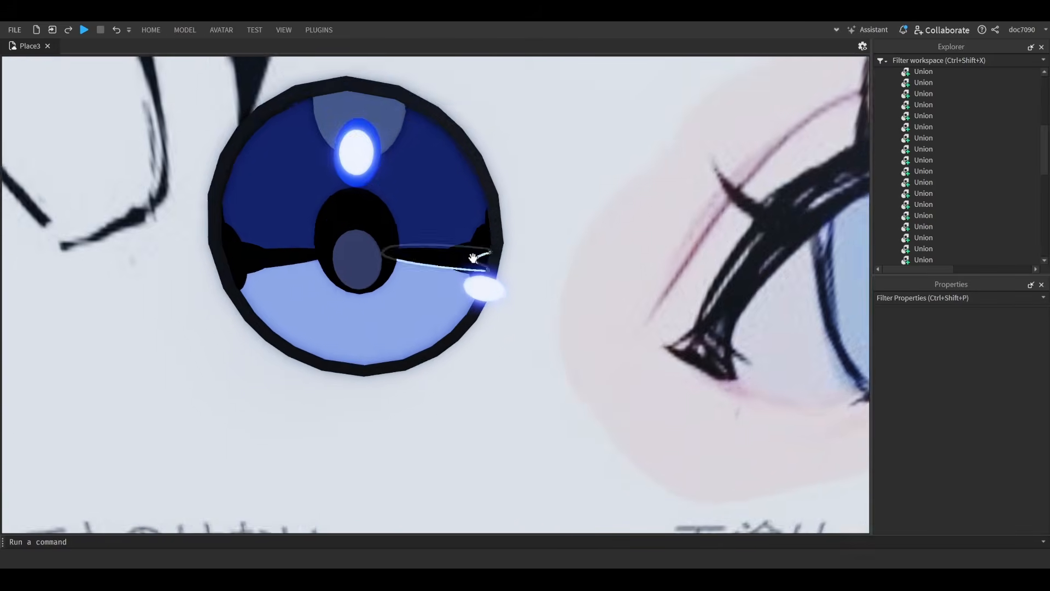
# - Duplicate the full iris disc and shrink the copy by about 0.891, seating it against the bottom of the iris
pyautogui.click(474, 257)
pyautogui.scroll(3, 474, 257)
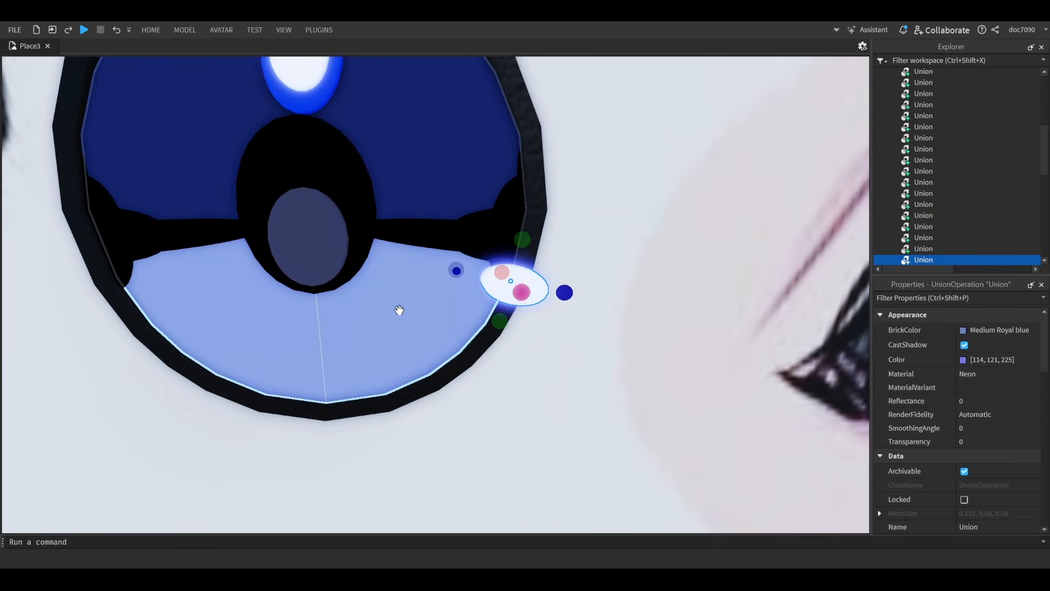
pyautogui.click(399, 309)
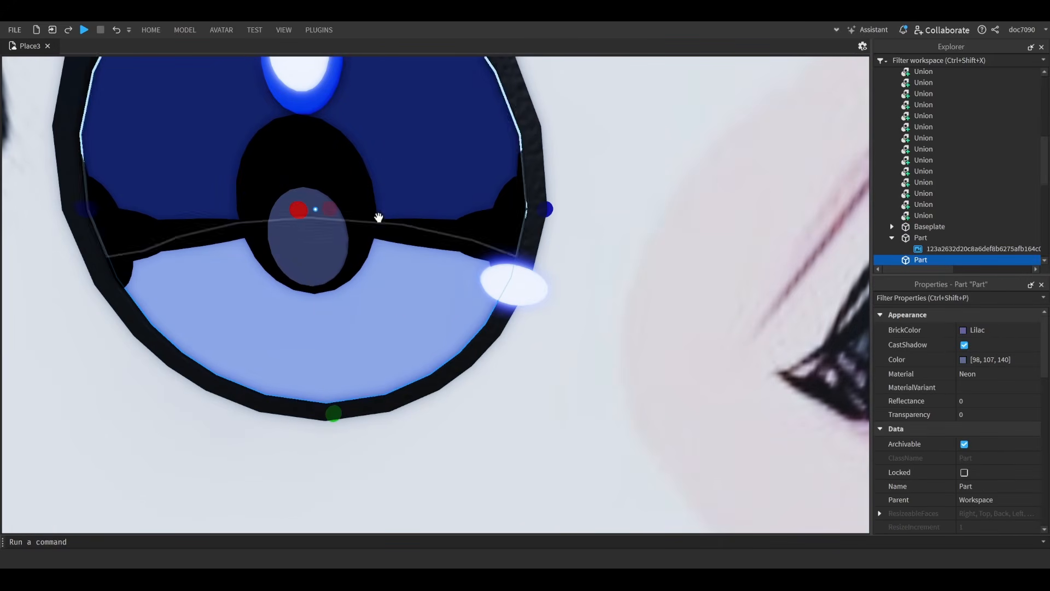
pyautogui.hotkey('ctrl', 'd')
pyautogui.scroll(-5, 366, 218)
pyautogui.moveTo(387, 148); pyautogui.dragTo(397, 212)
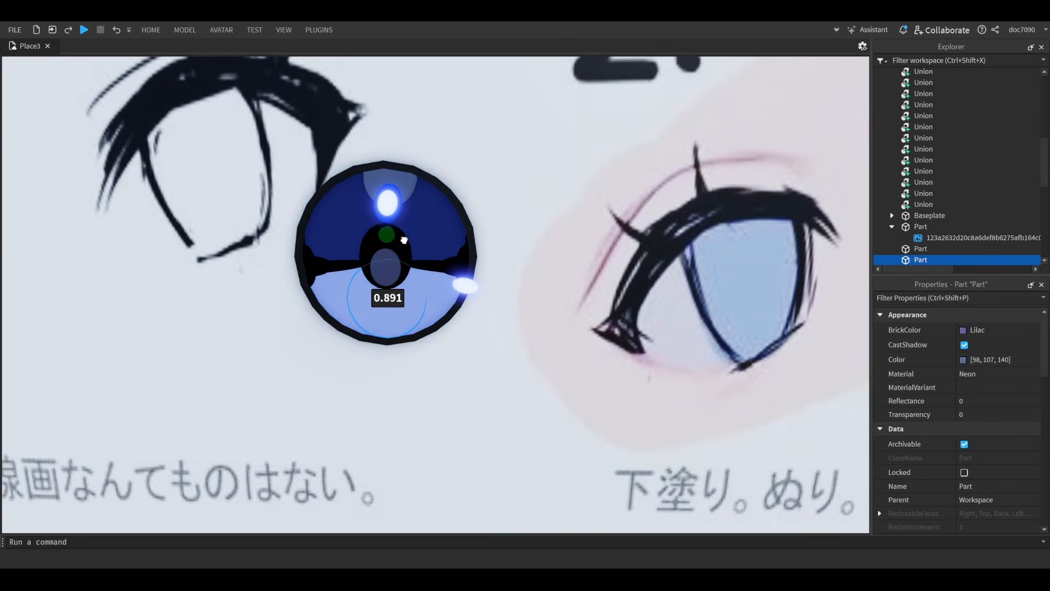
pyautogui.scroll(2, 404, 239)
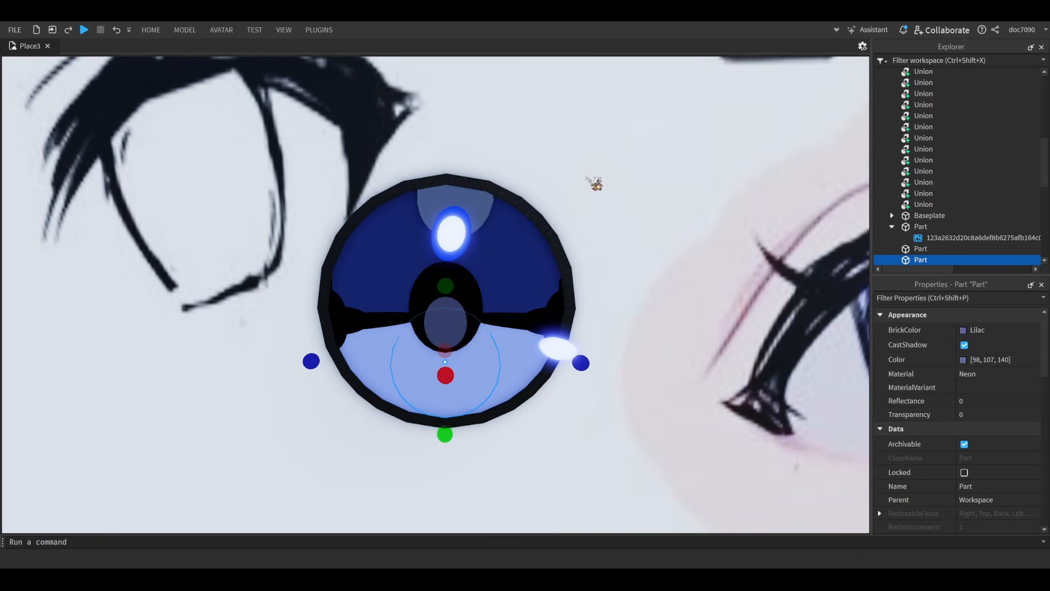
# - Convert the smaller lower disc into a union and thicken it slightly to 0.202 so it sits in front of the iris
pyautogui.hotkey('ctrl', 'shift', 'g')
pyautogui.scroll(3, 520, 272)
pyautogui.moveTo(520, 272); pyautogui.dragTo(532, 410, button='right')
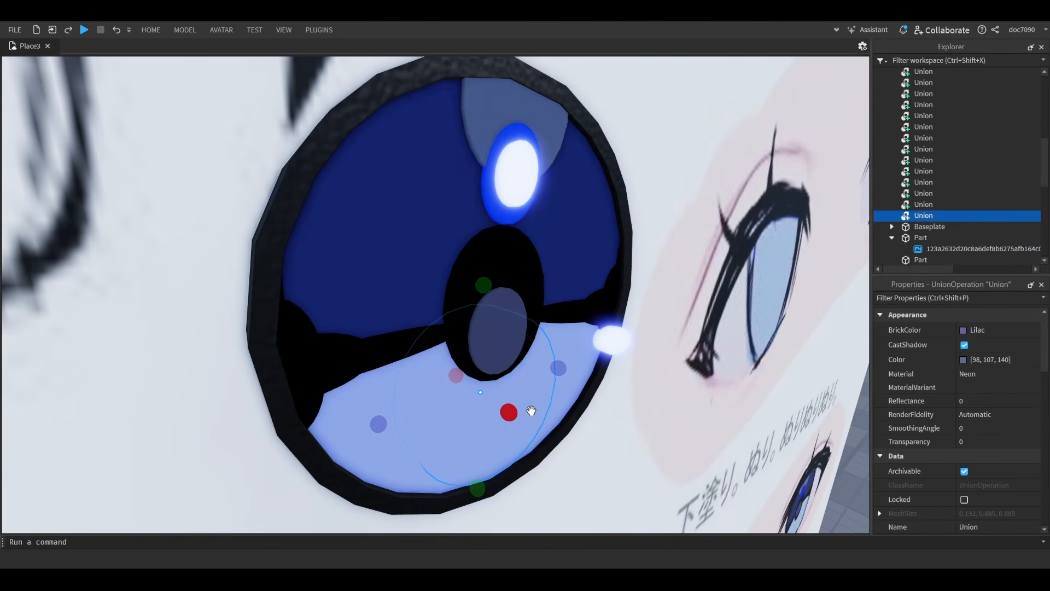
pyautogui.moveTo(514, 412); pyautogui.dragTo(511, 413)
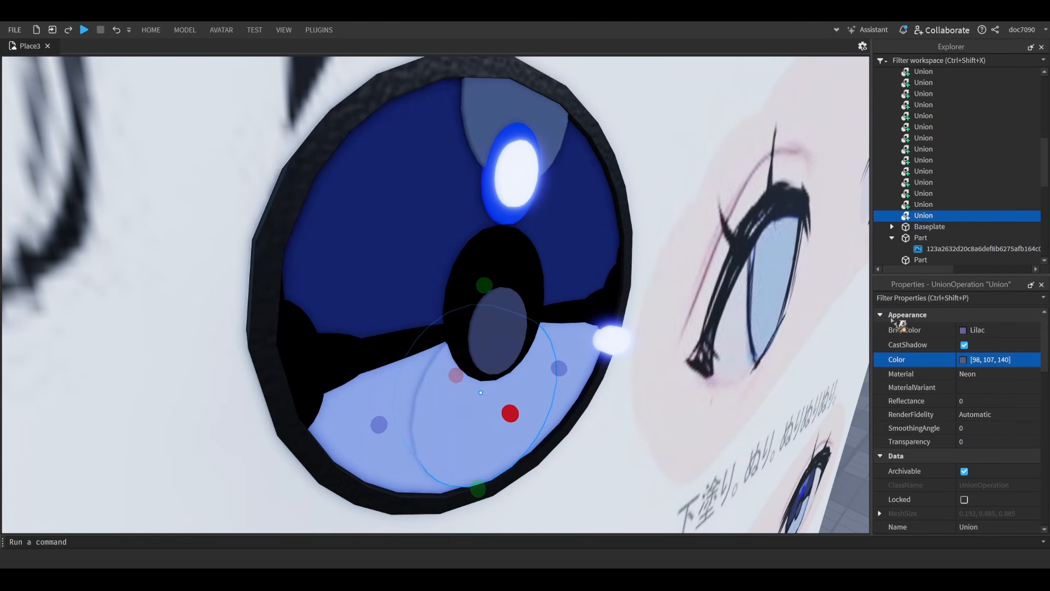
# - Enable UsePartColor on the lower disc and set its color to a pale blue with RGB 110, 121, 157
pyautogui.scroll(-4, 962, 416)
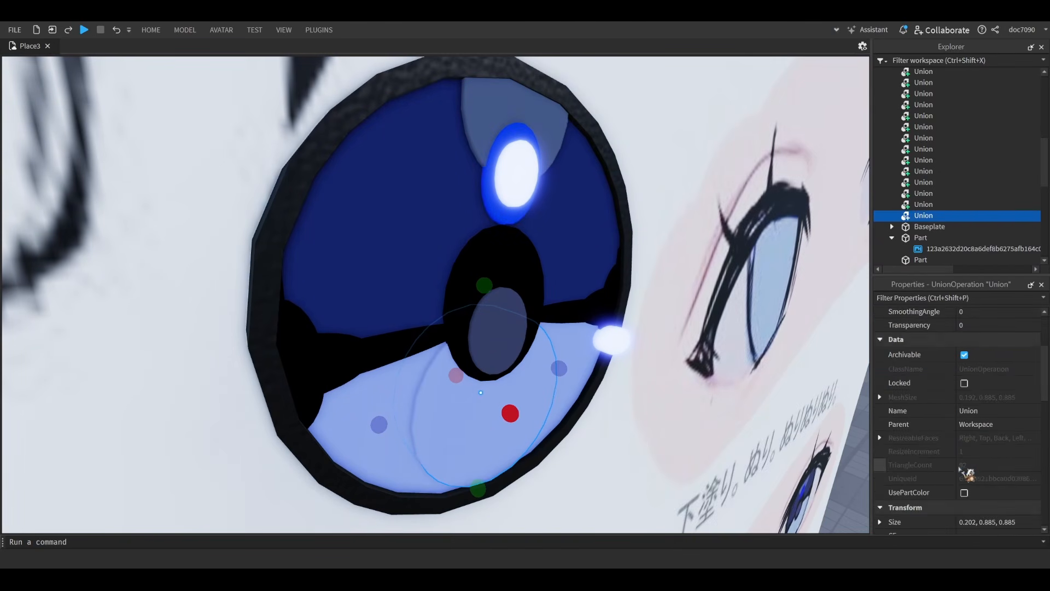
pyautogui.click(965, 453)
pyautogui.scroll(2, 979, 424)
pyautogui.scroll(3, 972, 356)
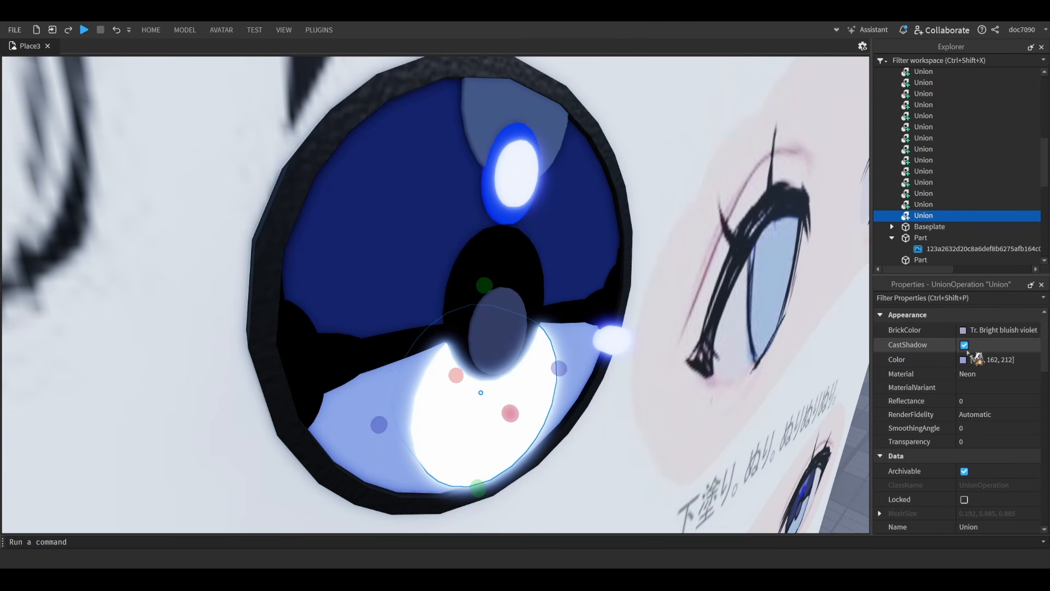
pyautogui.click(972, 359)
pyautogui.moveTo(675, 216); pyautogui.dragTo(672, 236)
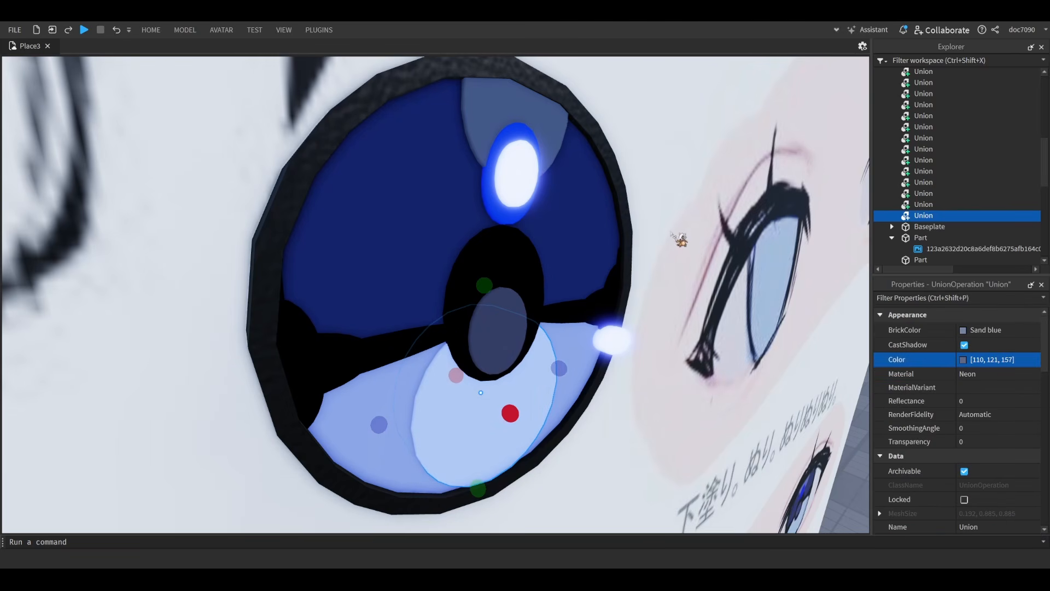
# - Flatten the pale lower disc into a low, wide oval at the bottom of the iris
pyautogui.moveTo(603, 378); pyautogui.dragTo(599, 374, button='right')
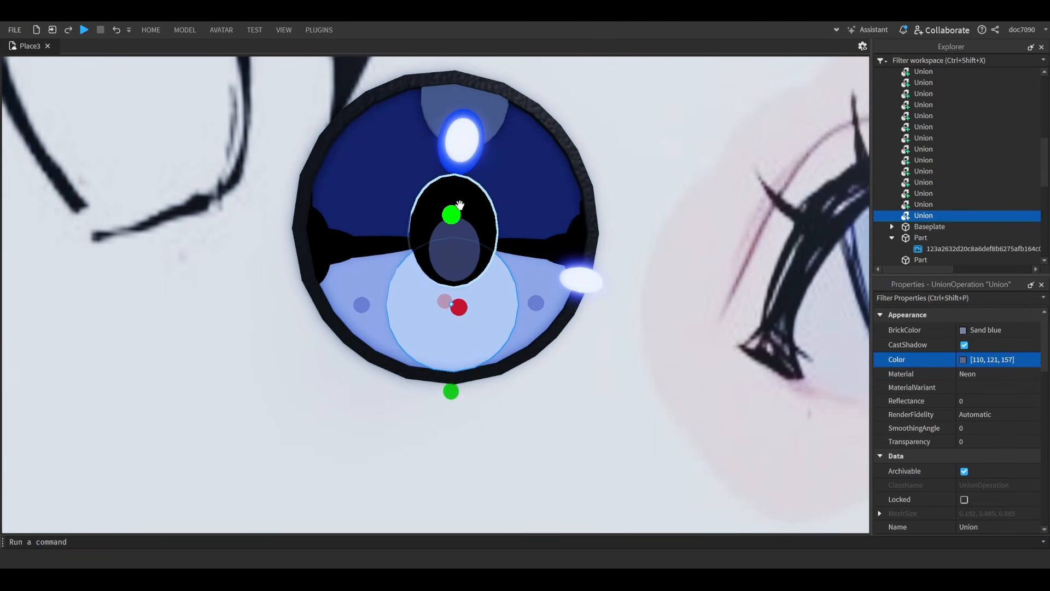
pyautogui.moveTo(457, 210); pyautogui.dragTo(465, 261)
pyautogui.scroll(-5, 385, 347)
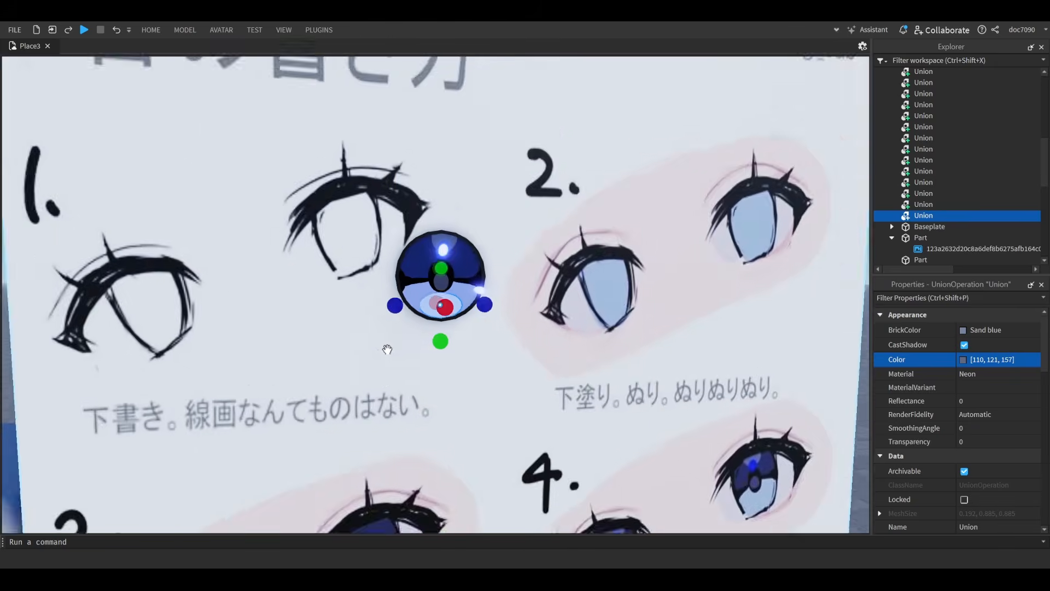
# - Examine the shading patches in the upper iris of reference eye 6
pyautogui.moveTo(387, 349); pyautogui.dragTo(438, 350, button='right')
pyautogui.scroll(7, 424, 342)
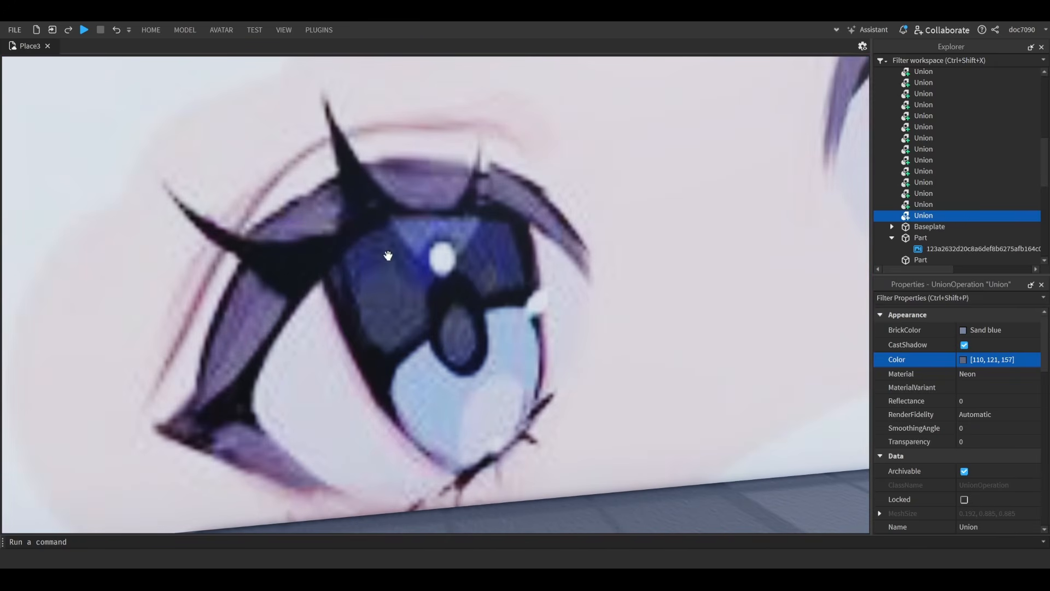
pyautogui.scroll(-2, 366, 267)
pyautogui.scroll(-2, 446, 303)
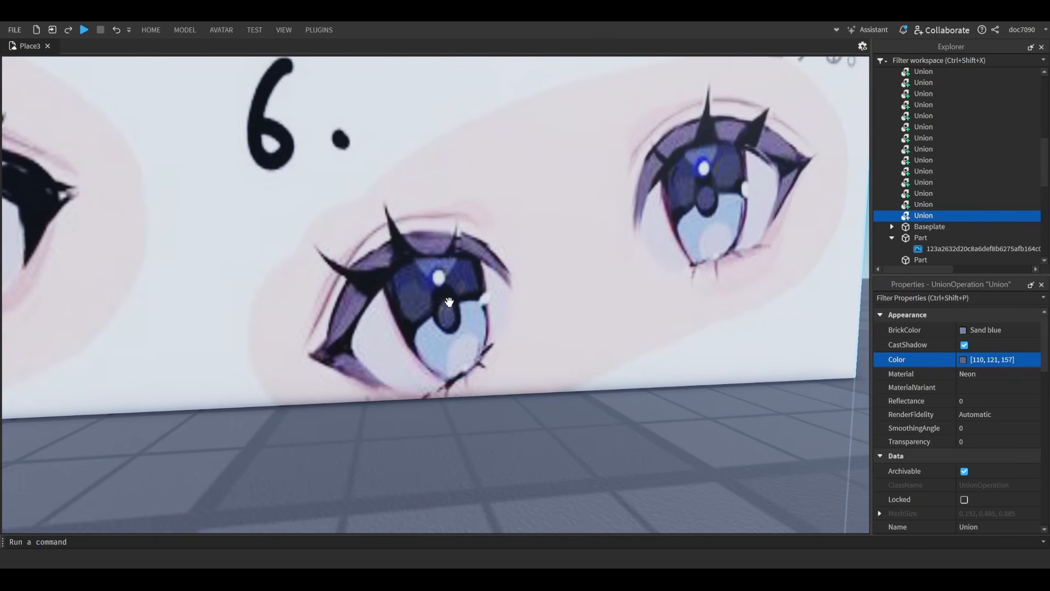
pyautogui.scroll(-5, 431, 299)
pyautogui.scroll(3, 488, 176)
pyautogui.moveTo(469, 185); pyautogui.dragTo(457, 277, button='right')
pyautogui.scroll(4, 397, 262)
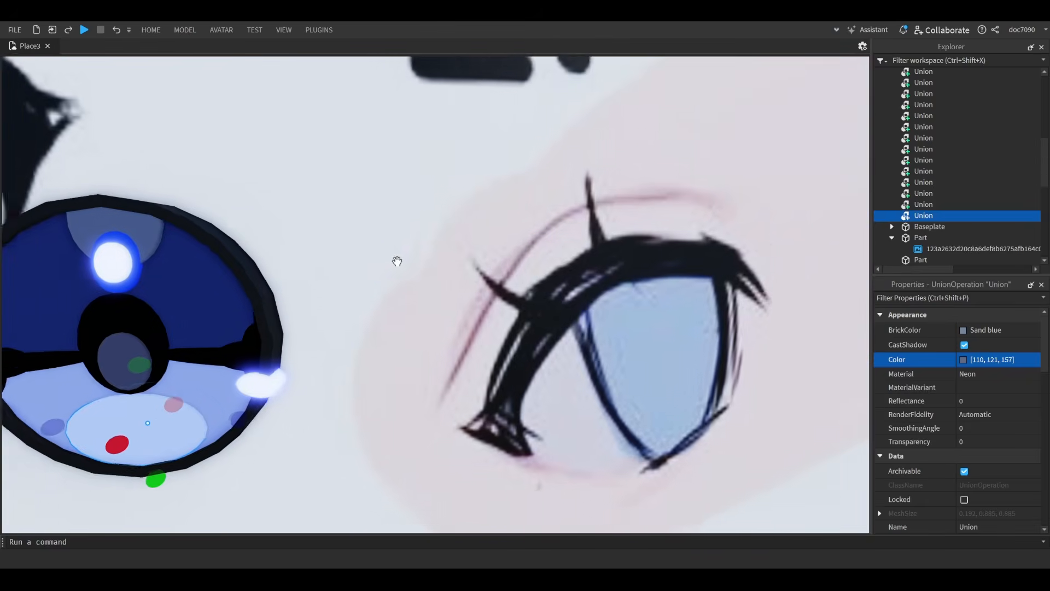
# - Duplicate the pale lower oval and move the copy up behind the pupil
pyautogui.moveTo(397, 262); pyautogui.dragTo(402, 263, button='right')
pyautogui.scroll(2, 402, 263)
pyautogui.scroll(2, 410, 257)
pyautogui.hotkey('ctrl', '2')
pyautogui.hotkey('ctrl', 'd')
pyautogui.scroll(-2, 381, 136)
pyautogui.moveTo(344, 286); pyautogui.dragTo(381, 121)
# - Resize the copied oval to fill the left side of the upper iris, between the pupil and the outline
pyautogui.press('e')
pyautogui.hotkey('ctrl', '4')
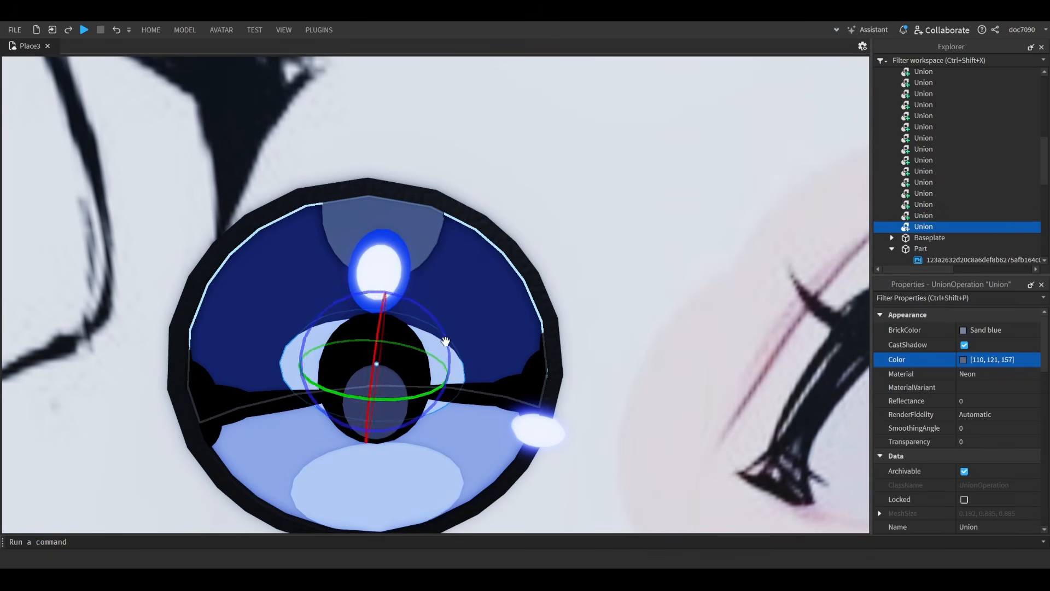
pyautogui.hotkey('ctrl', '3')
pyautogui.moveTo(482, 379); pyautogui.dragTo(445, 382)
pyautogui.moveTo(442, 379); pyautogui.dragTo(393, 368, button='right')
pyautogui.scroll(-1, 450, 360)
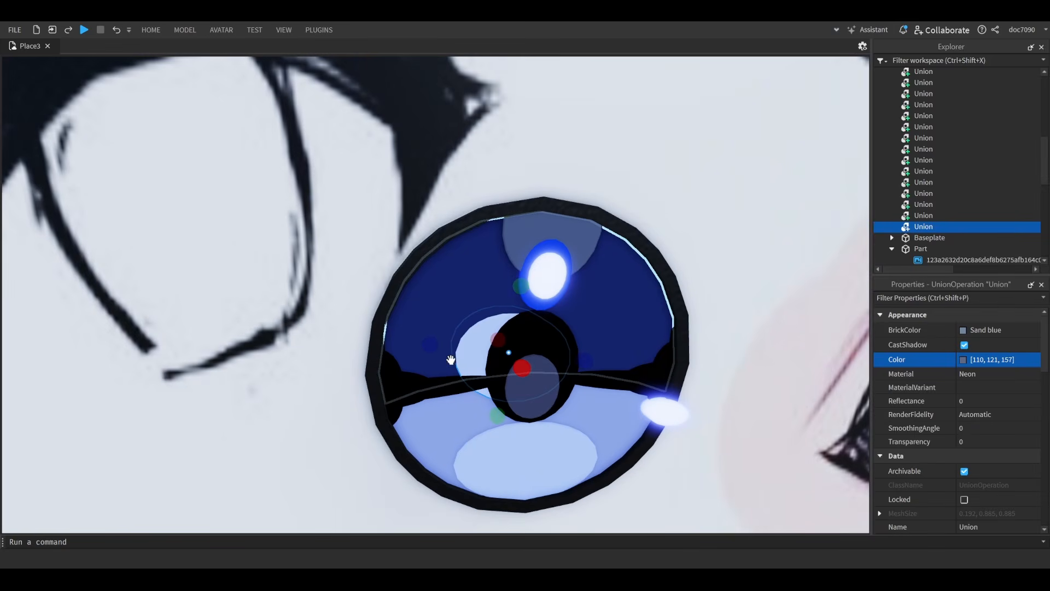
pyautogui.moveTo(431, 347); pyautogui.dragTo(366, 342)
pyautogui.moveTo(474, 413); pyautogui.dragTo(478, 399)
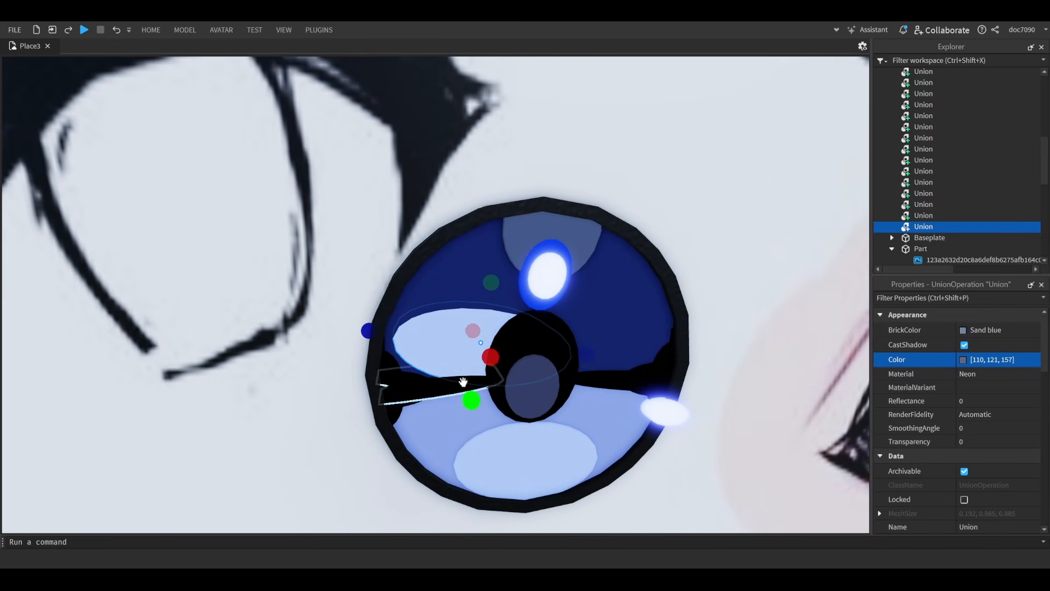
pyautogui.moveTo(365, 326); pyautogui.dragTo(358, 326)
pyautogui.moveTo(490, 280); pyautogui.dragTo(493, 256)
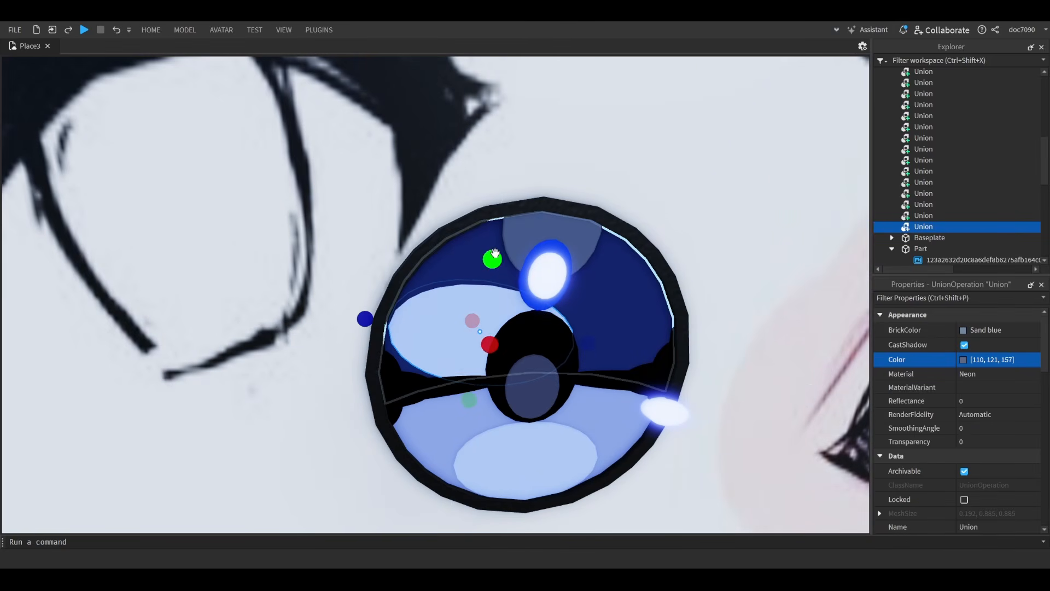
# - Recolour the copied oval beside the pupil with the dark upper iris's colour 53, 62, 88, and adjust it to 57, 64, 81
pyautogui.scroll(2, 586, 315)
pyautogui.press('d')
pyautogui.click(562, 312)
pyautogui.hotkey('ctrl', 'c')
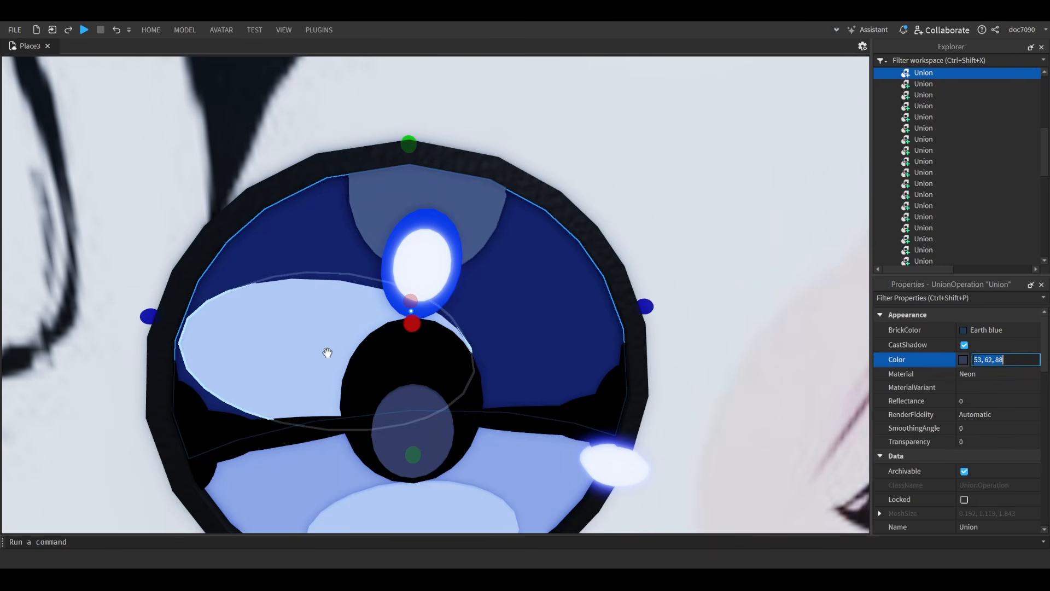
pyautogui.click(329, 353)
pyautogui.click(993, 358)
pyautogui.hotkey('ctrl', 'v')
pyautogui.press('Return')
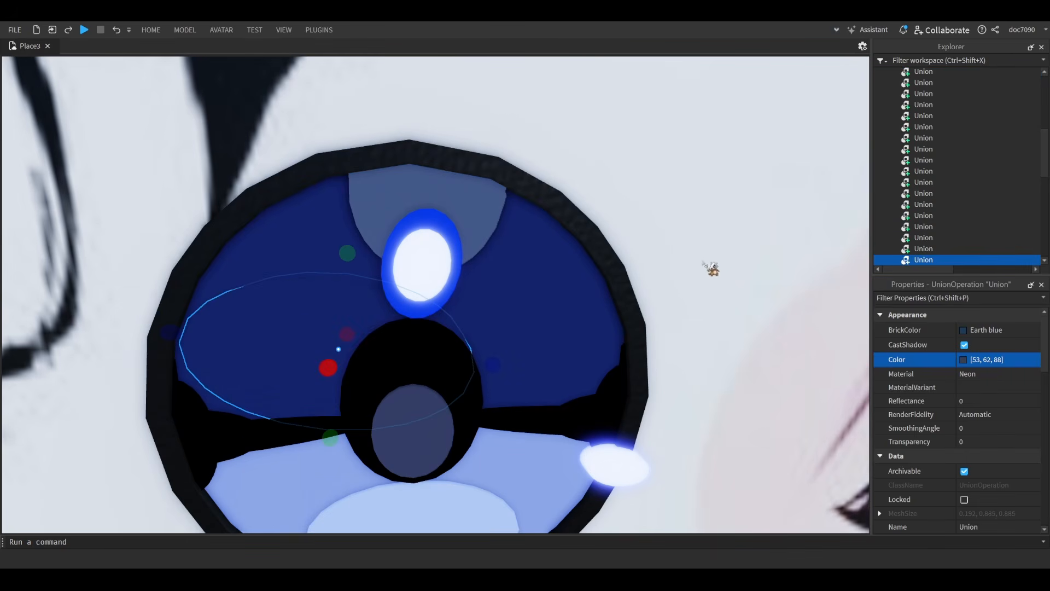
pyautogui.moveTo(672, 263); pyautogui.dragTo(675, 270)
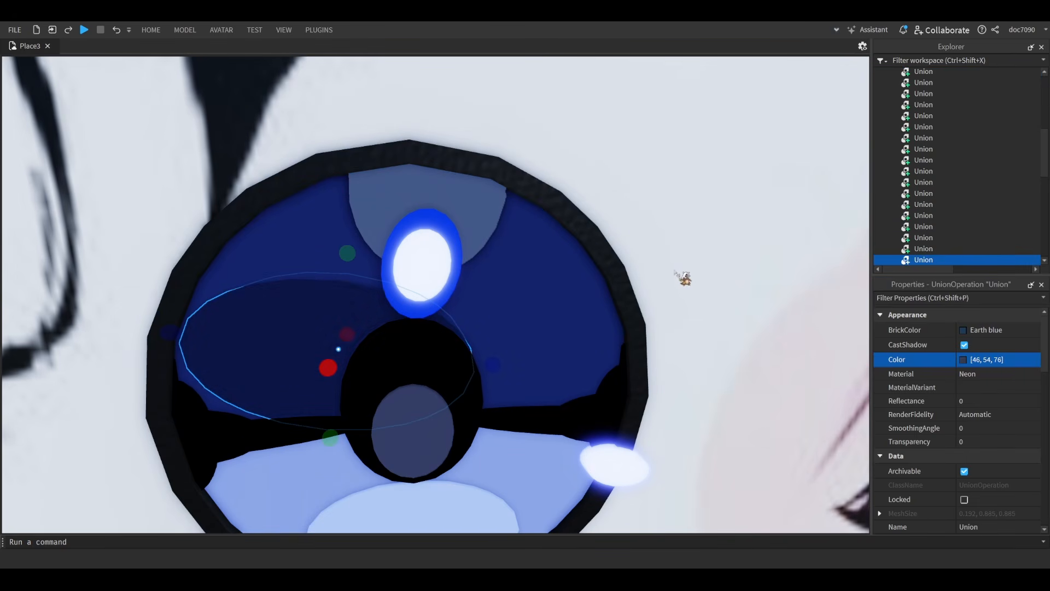
pyautogui.moveTo(572, 265); pyautogui.dragTo(570, 272)
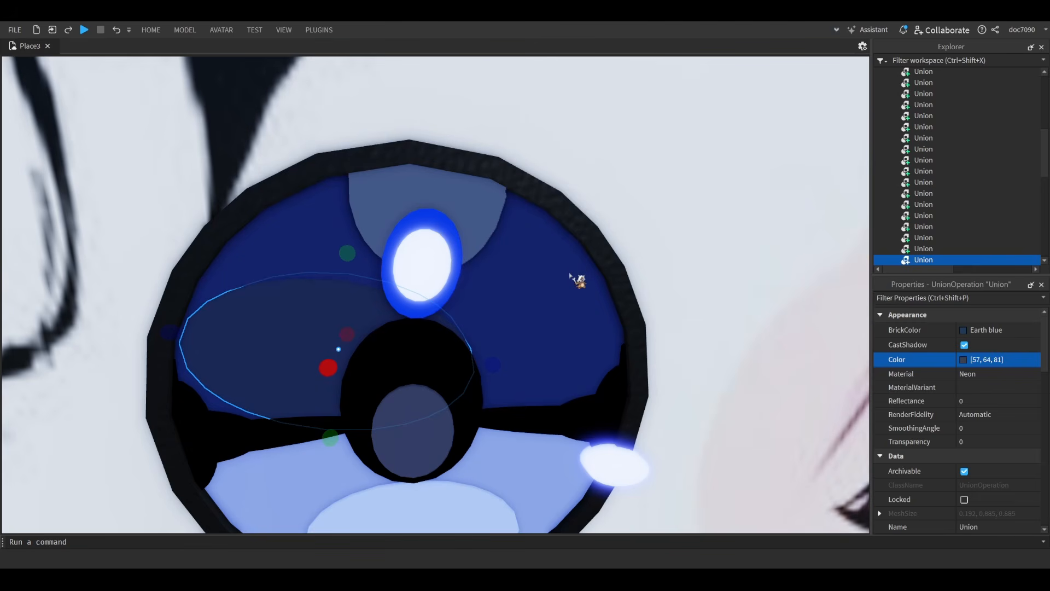
pyautogui.click(606, 406)
# - Examine the shaded iris from a distance and up close against the reference eyes
pyautogui.scroll(-10, 605, 401)
pyautogui.moveTo(736, 350); pyautogui.dragTo(737, 366, button='right')
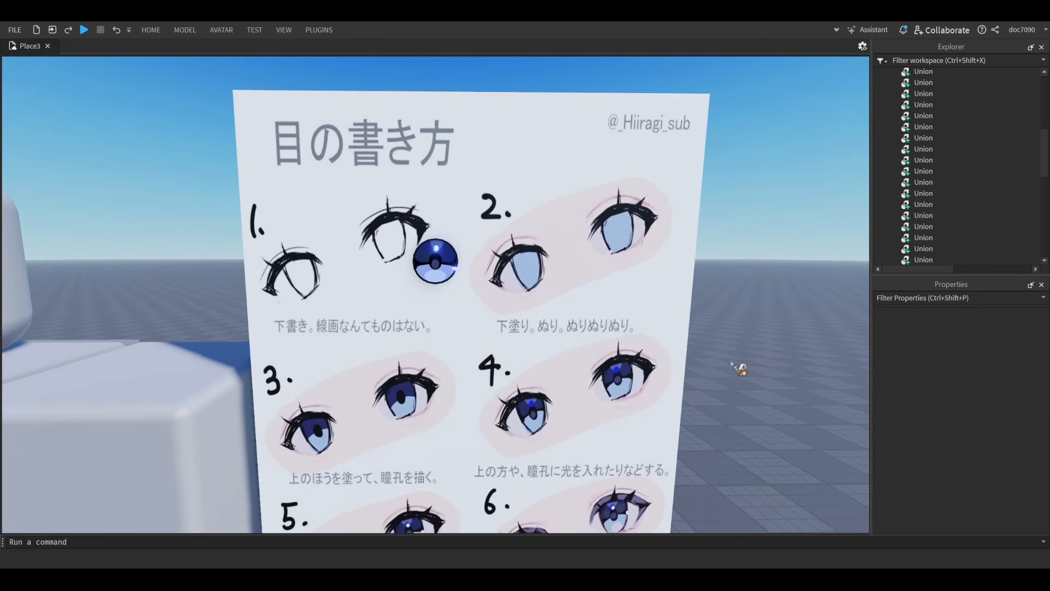
pyautogui.scroll(-3, 755, 306)
pyautogui.press('w')
pyautogui.press('e')
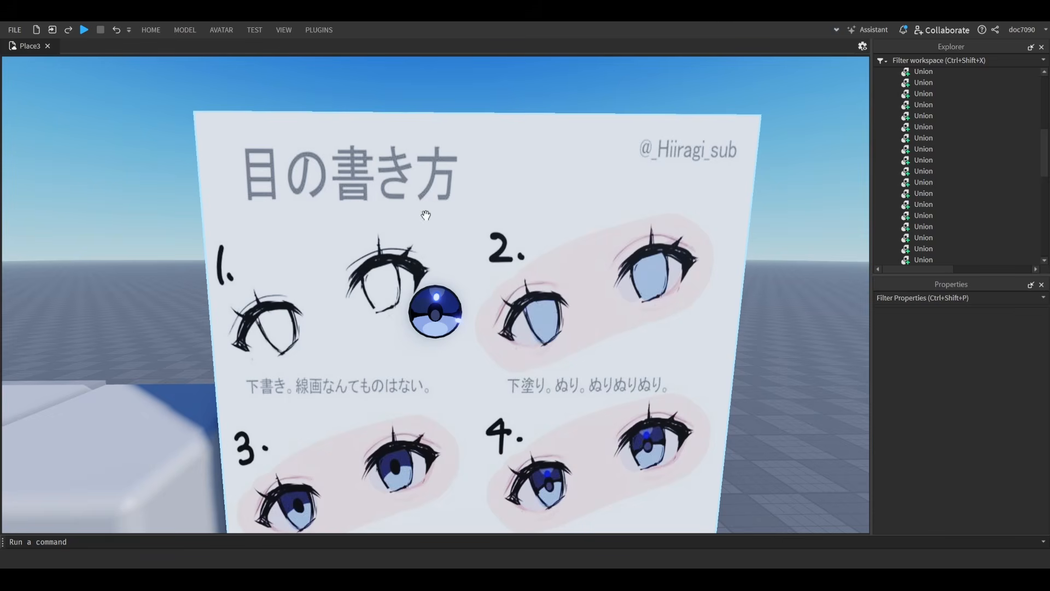
pyautogui.press('w')
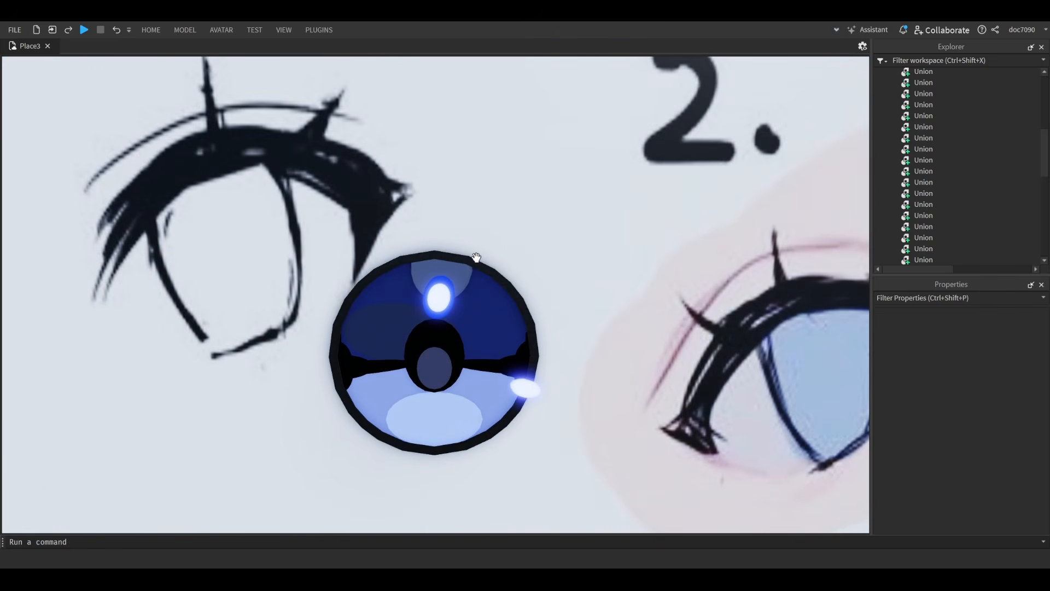
pyautogui.moveTo(476, 257); pyautogui.dragTo(486, 258, button='right')
pyautogui.scroll(-8, 257, 198)
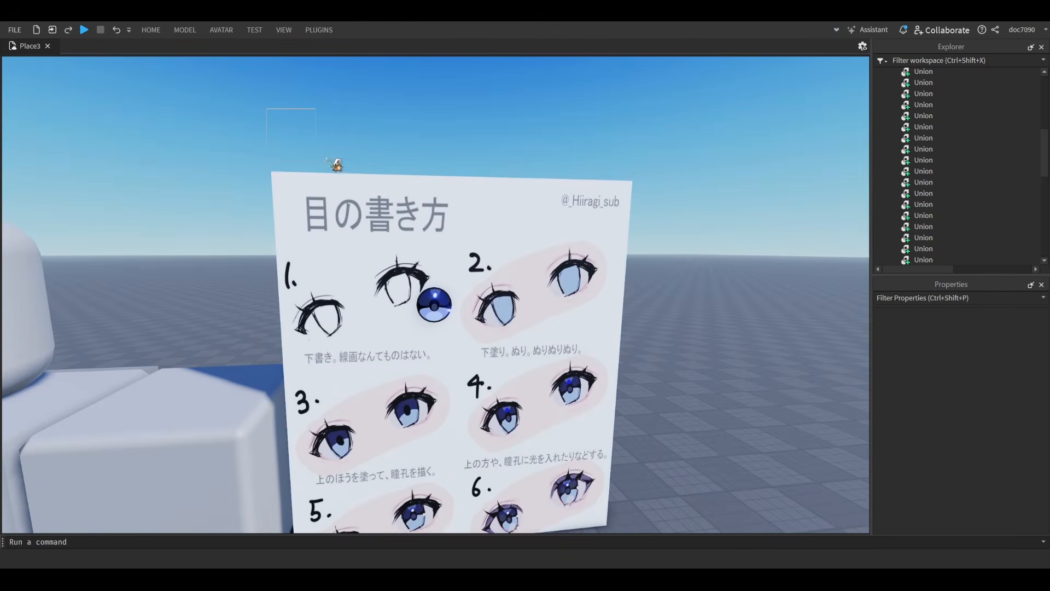
pyautogui.moveTo(326, 159); pyautogui.dragTo(496, 330)
pyautogui.scroll(3, 602, 326)
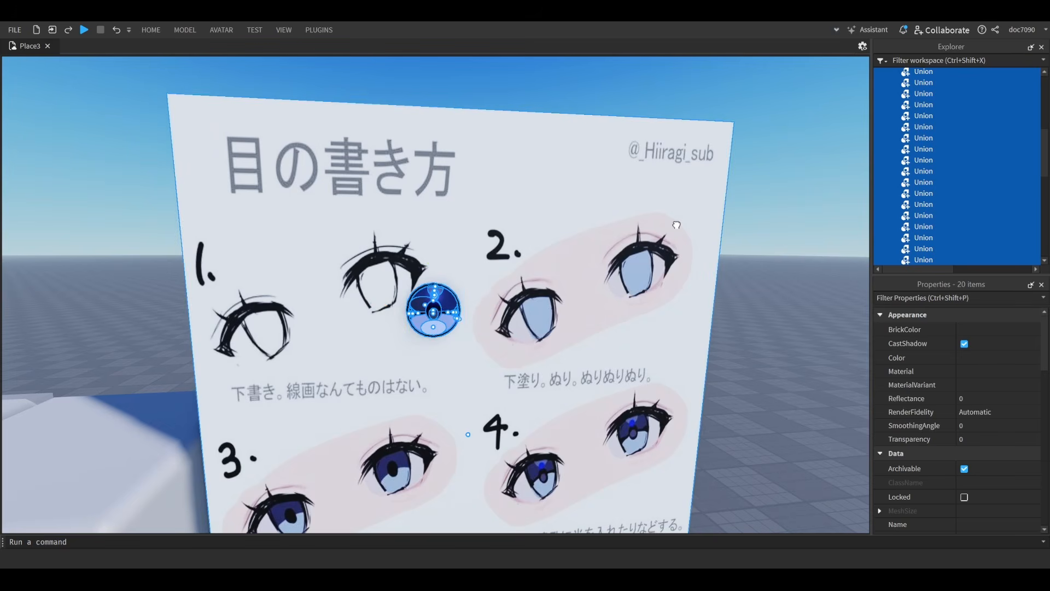
pyautogui.click(676, 224)
pyautogui.click(787, 306)
pyautogui.press('w')
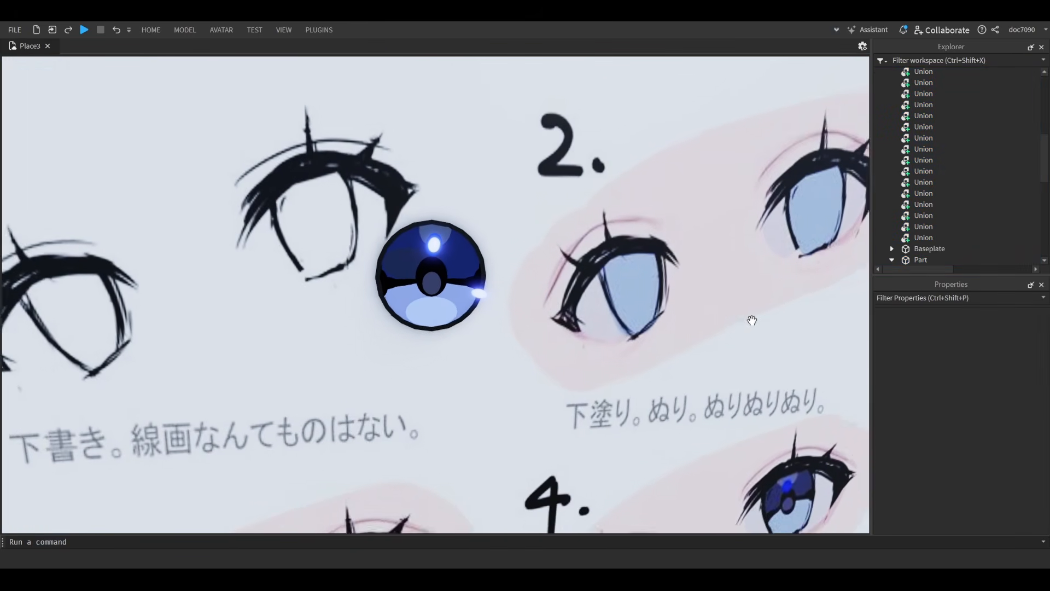
# - Select all the iris pieces together, leaving the reference board out of the selection
pyautogui.scroll(-5, 738, 345)
pyautogui.moveTo(348, 75); pyautogui.dragTo(504, 398)
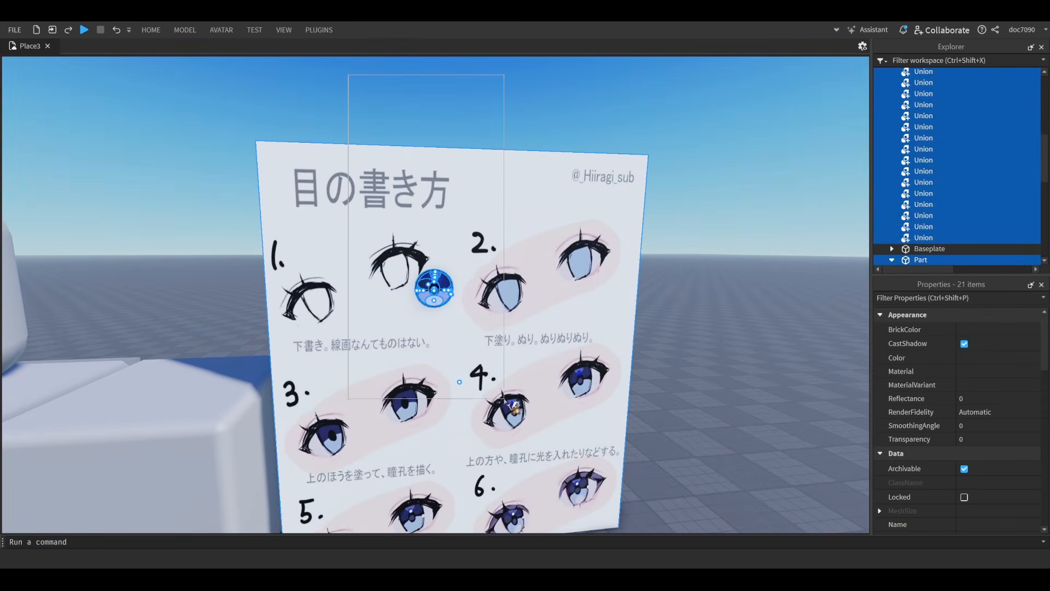
pyautogui.keyDown('ctrl'); pyautogui.click(635, 162); pyautogui.keyUp('ctrl')
pyautogui.scroll(3, 846, 341)
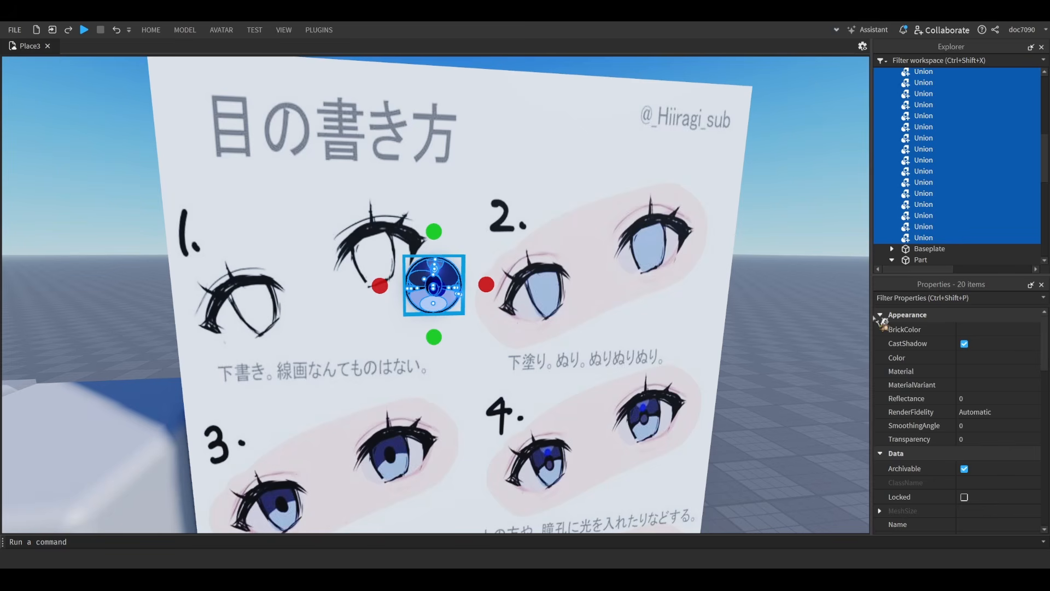
pyautogui.moveTo(882, 323); pyautogui.dragTo(981, 210)
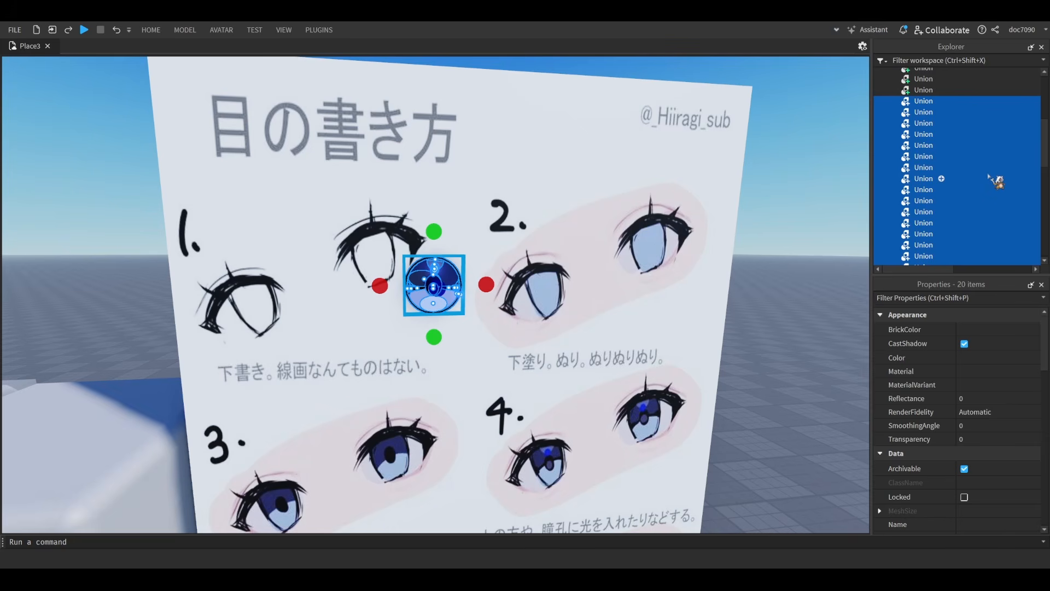
# - Try to union five consecutive iris pieces into one part, and undo the attempt
pyautogui.click(925, 101)
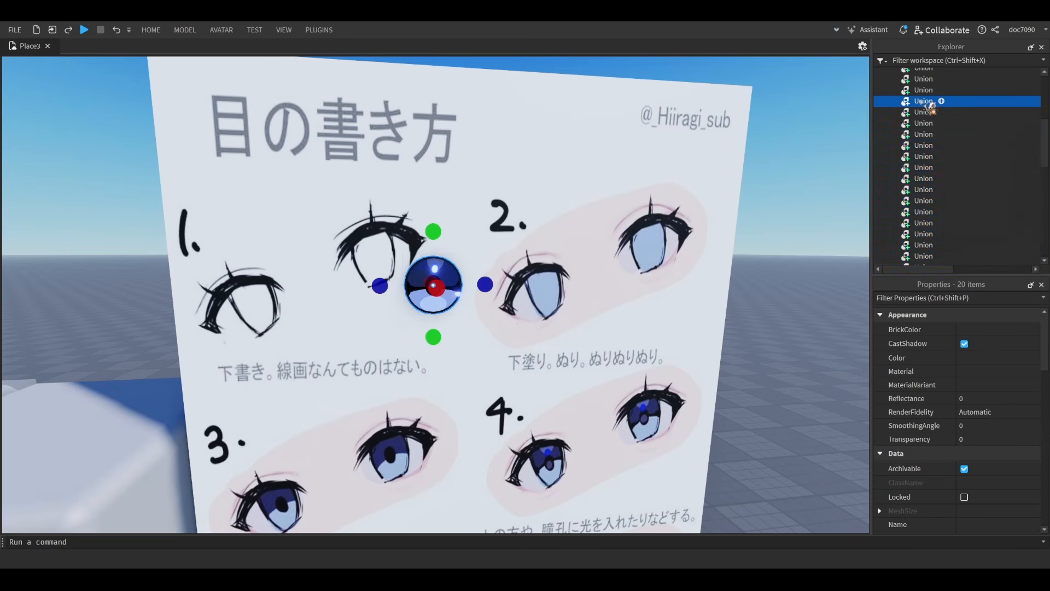
pyautogui.keyDown('shift'); pyautogui.click(929, 147); pyautogui.keyUp('shift')
pyautogui.moveTo(823, 213); pyautogui.dragTo(822, 214, button='right')
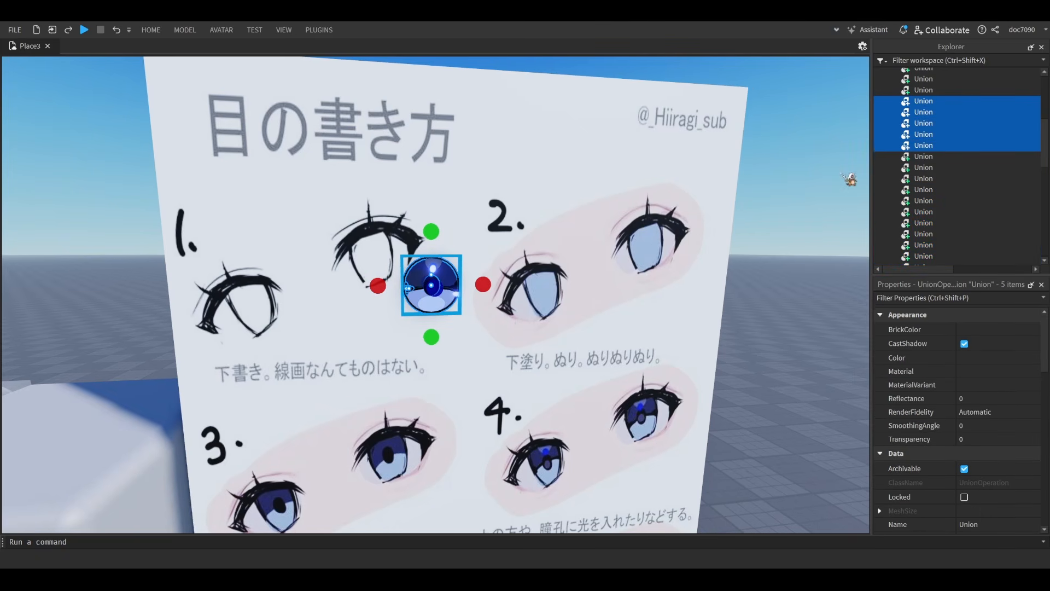
pyautogui.hotkey('ctrl', 'shift', 'g')
pyautogui.hotkey('ctrl', 'z')
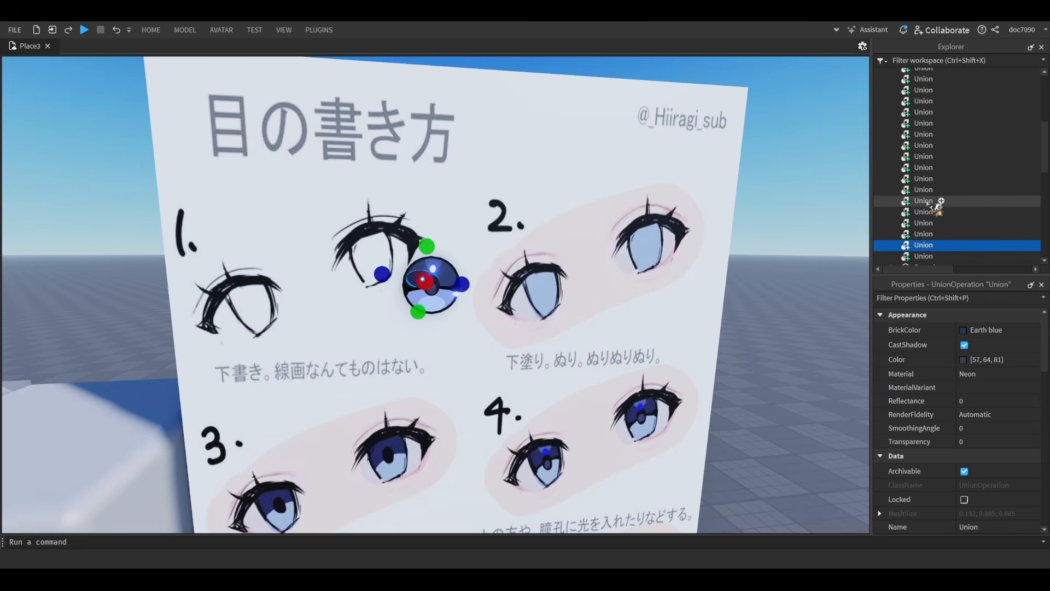
# - Try to union further iris pieces, including the shading ovals, undo the union and clear the selection
pyautogui.hotkey('ctrl', 'shift', 'g')
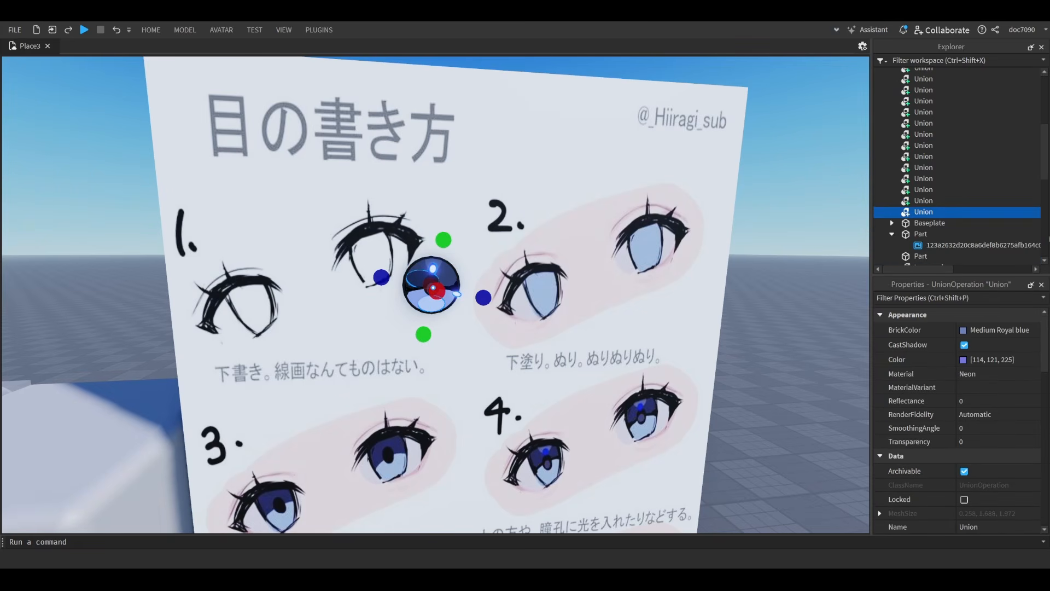
pyautogui.keyDown('ctrl'); pyautogui.click(931, 201); pyautogui.keyUp('ctrl')
pyautogui.click(781, 290)
pyautogui.hotkey('ctrl', 'z')
pyautogui.click(784, 273)
pyautogui.scroll(-4, 780, 230)
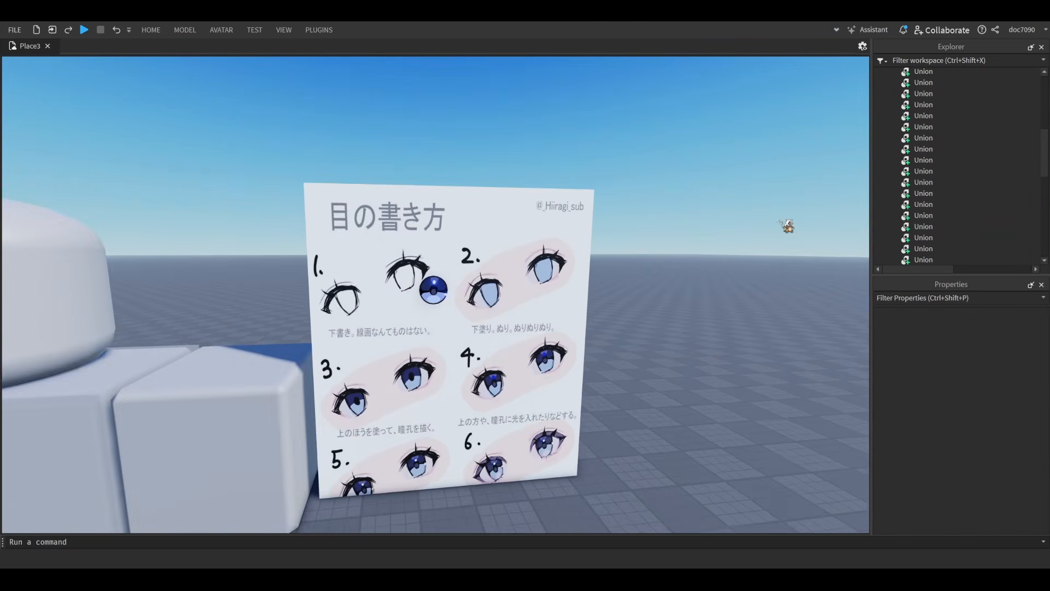
# - Select all the iris pieces in front of the reference sheet and union them into one part
pyautogui.scroll(3, 521, 112)
pyautogui.moveTo(396, 352); pyautogui.dragTo(397, 345)
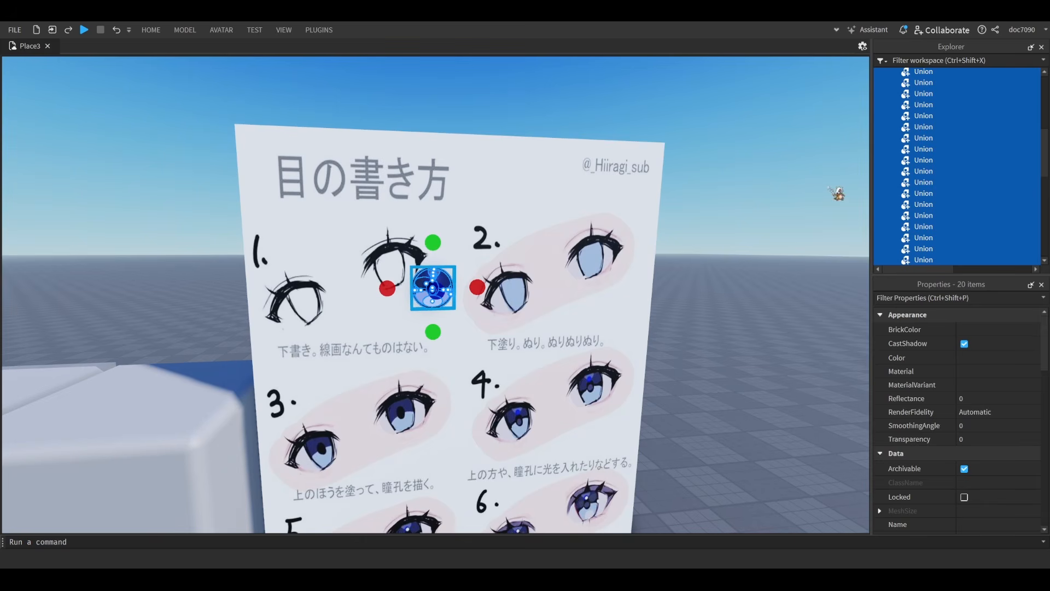
pyautogui.hotkey('ctrl', 'shift', 'g')
pyautogui.scroll(2, 759, 230)
pyautogui.scroll(-5, 774, 259)
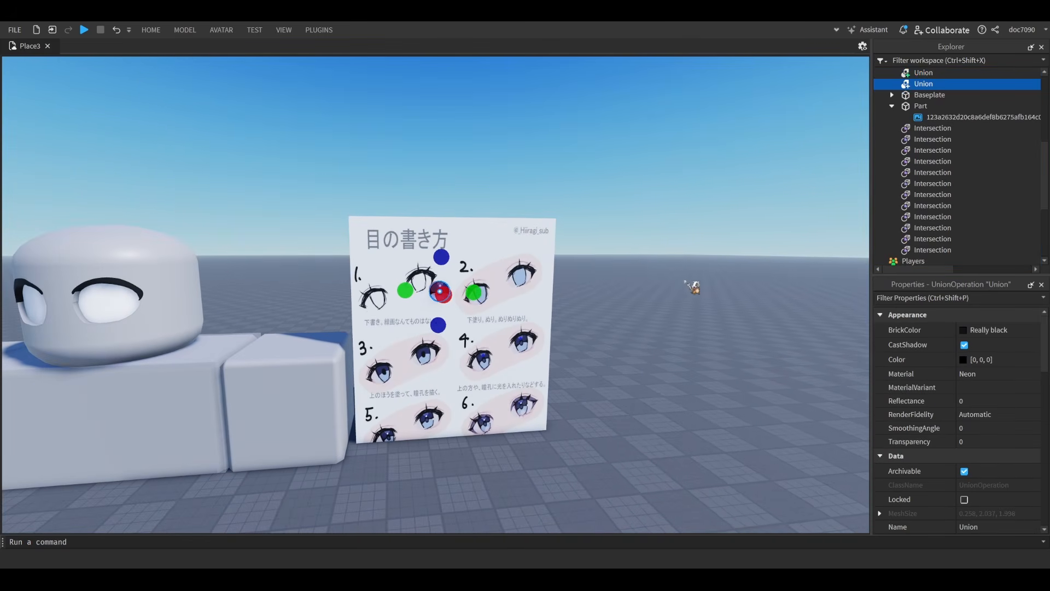
# - Move the merged pupil from the reference sheet over to the head's right eye
pyautogui.press('a')
pyautogui.moveTo(521, 288)
pyautogui.mouseDown()
pyautogui.moveTo(481, 290)
pyautogui.moveTo(531, 295)
pyautogui.mouseUp()
pyautogui.press('w')
pyautogui.moveTo(529, 295); pyautogui.dragTo(520, 292, button='right')
pyautogui.press('w')
pyautogui.press('a')
pyautogui.press('e')
pyautogui.moveTo(496, 340); pyautogui.dragTo(561, 345)
# - Align the merged pupil with the head's right eye socket and shift it sideways toward the eye's centre
pyautogui.hotkey('ctrl', '4')
pyautogui.hotkey('ctrl', '2')
pyautogui.press('w')
pyautogui.press('e')
pyautogui.moveTo(565, 354); pyautogui.dragTo(566, 353, button='right')
pyautogui.press('q')
pyautogui.press('s')
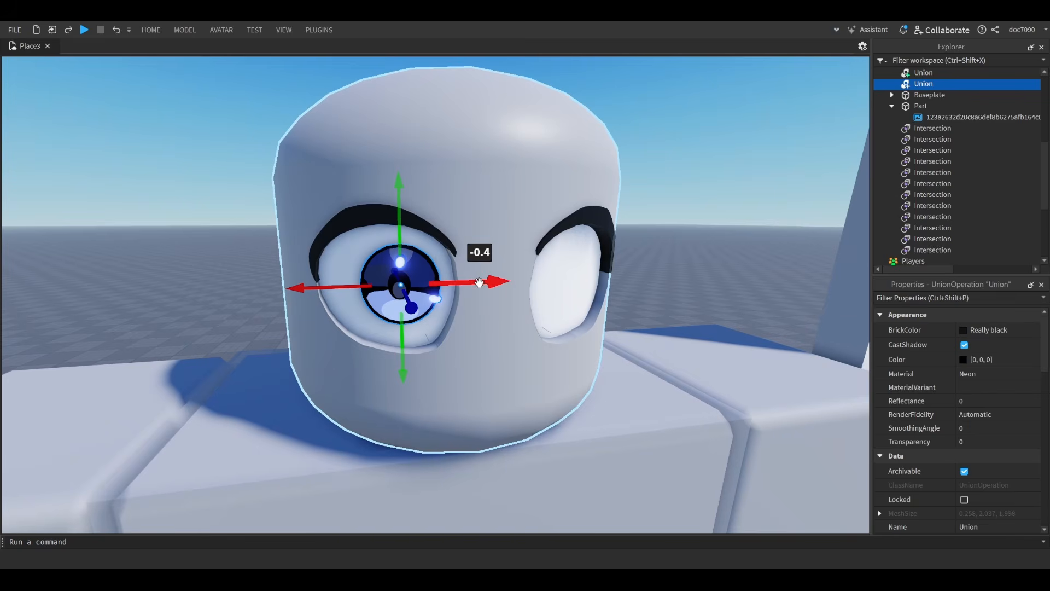
pyautogui.moveTo(476, 290); pyautogui.dragTo(481, 292)
# - Undo the last adjustments to the pupil's placement in the right eye socket
pyautogui.press('w')
pyautogui.moveTo(481, 292); pyautogui.dragTo(495, 268, button='right')
pyautogui.press('e')
pyautogui.press('w')
pyautogui.press('s')
pyautogui.press('w')
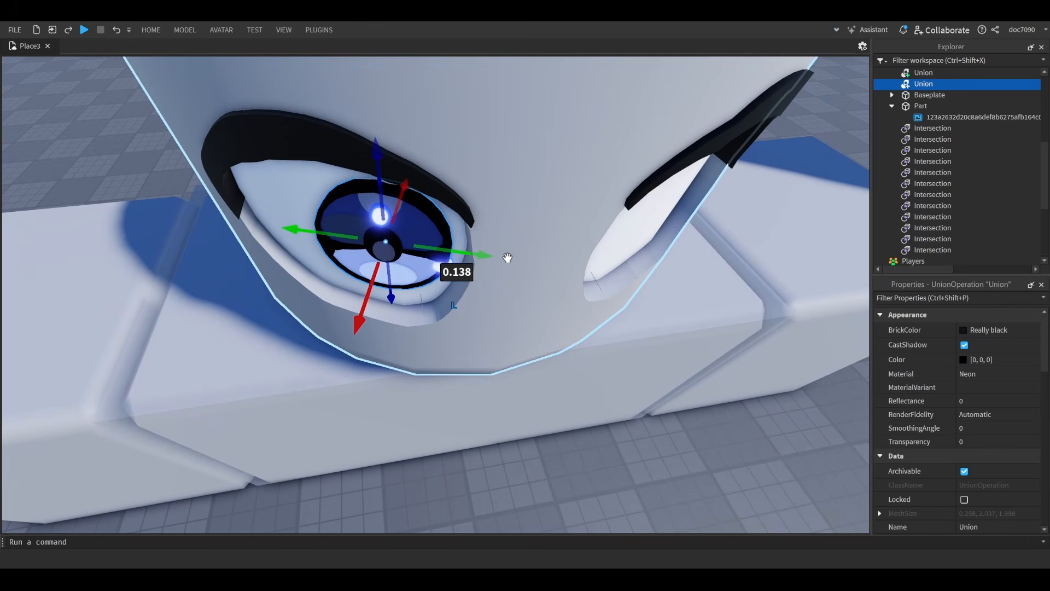
pyautogui.hotkey('ctrl', 'z')
pyautogui.hotkey('ctrl', 'z')
pyautogui.hotkey('ctrl', 'z')
# - Reposition the pupil so it sits centred in the head's right eye socket
pyautogui.moveTo(413, 287); pyautogui.dragTo(418, 299)
pyautogui.press('s')
pyautogui.moveTo(507, 259); pyautogui.dragTo(510, 257, button='right')
pyautogui.moveTo(488, 265); pyautogui.dragTo(479, 264)
pyautogui.press('w')
pyautogui.moveTo(481, 262); pyautogui.dragTo(484, 248, button='right')
# - Duplicate the pupil and place the copy in the left eye at position -2.075, 15.232, -5.47 with orientation -87.388, -90, -180
pyautogui.hotkey('ctrl', 'd')
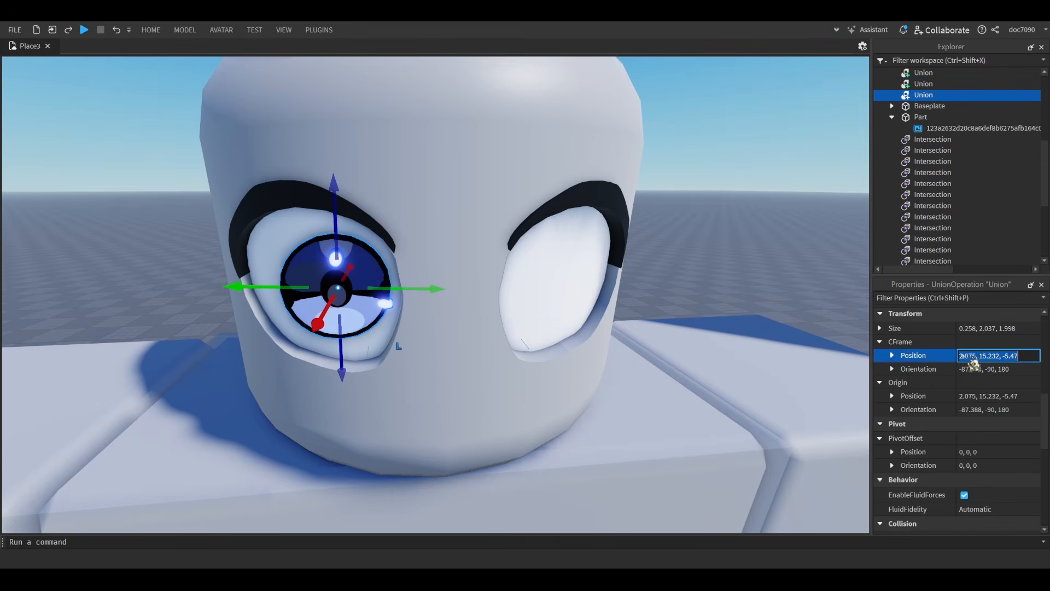
pyautogui.press('Return')
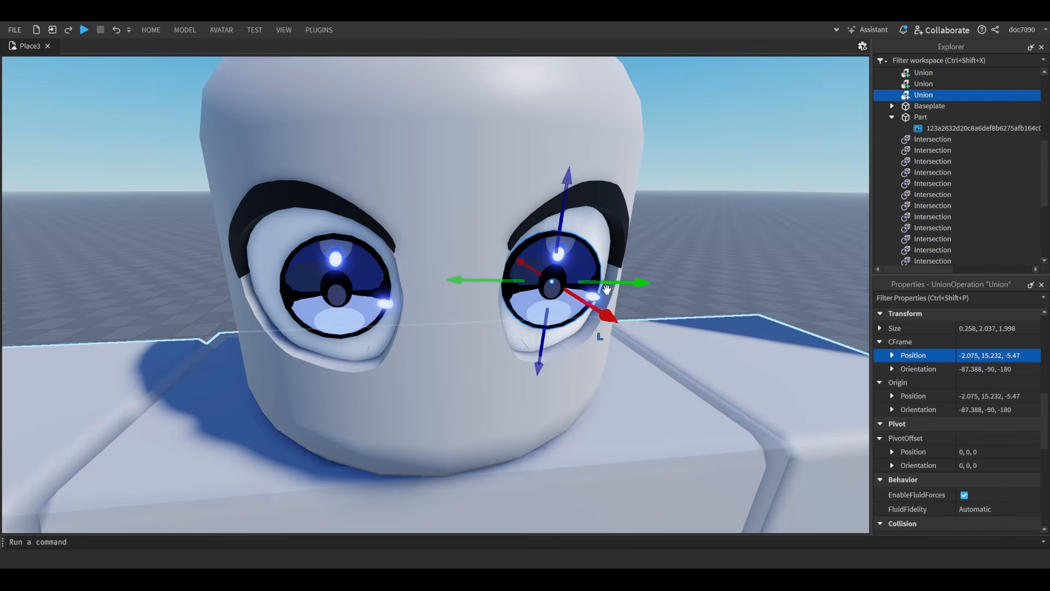
pyautogui.moveTo(605, 284); pyautogui.dragTo(600, 274, button='right')
pyautogui.scroll(-6, 600, 274)
pyautogui.scroll(2, 350, 153)
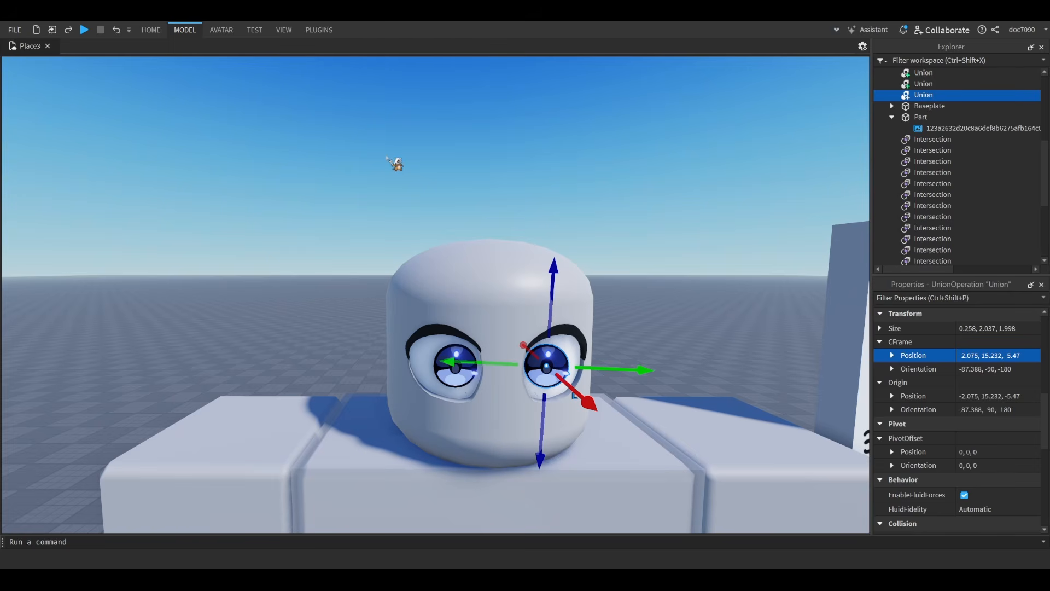
# - Adjust the right pupil's angle slightly and push it deeper into its eye socket
pyautogui.click(385, 170)
pyautogui.moveTo(384, 168); pyautogui.dragTo(384, 167, button='right')
pyautogui.scroll(5, 384, 166)
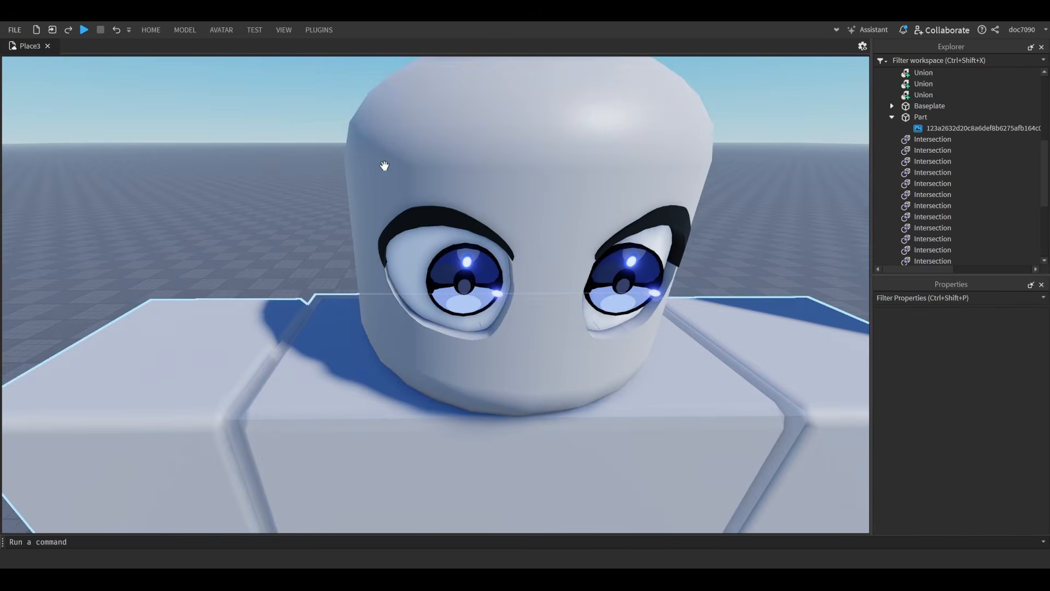
pyautogui.click(544, 374)
pyautogui.moveTo(543, 375); pyautogui.dragTo(546, 390, button='right')
pyautogui.scroll(2, 586, 343)
pyautogui.moveTo(587, 342); pyautogui.dragTo(587, 331, button='right')
pyautogui.moveTo(626, 410); pyautogui.dragTo(629, 423)
pyautogui.hotkey('ctrl', '2')
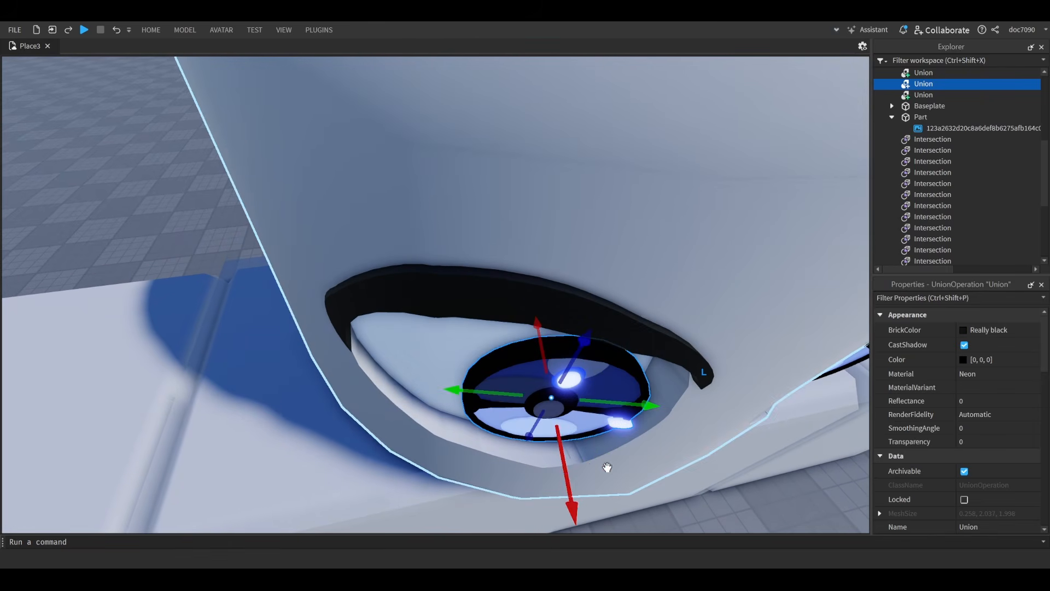
pyautogui.moveTo(572, 480); pyautogui.dragTo(567, 458)
# - Rotate the left pupil slightly to match the eye surface and push it deeper into its socket
pyautogui.scroll(-4, 618, 392)
pyautogui.moveTo(602, 398); pyautogui.dragTo(637, 383, button='right')
pyautogui.scroll(3, 613, 328)
pyautogui.click(607, 277)
pyautogui.moveTo(608, 277); pyautogui.dragTo(526, 328, button='right')
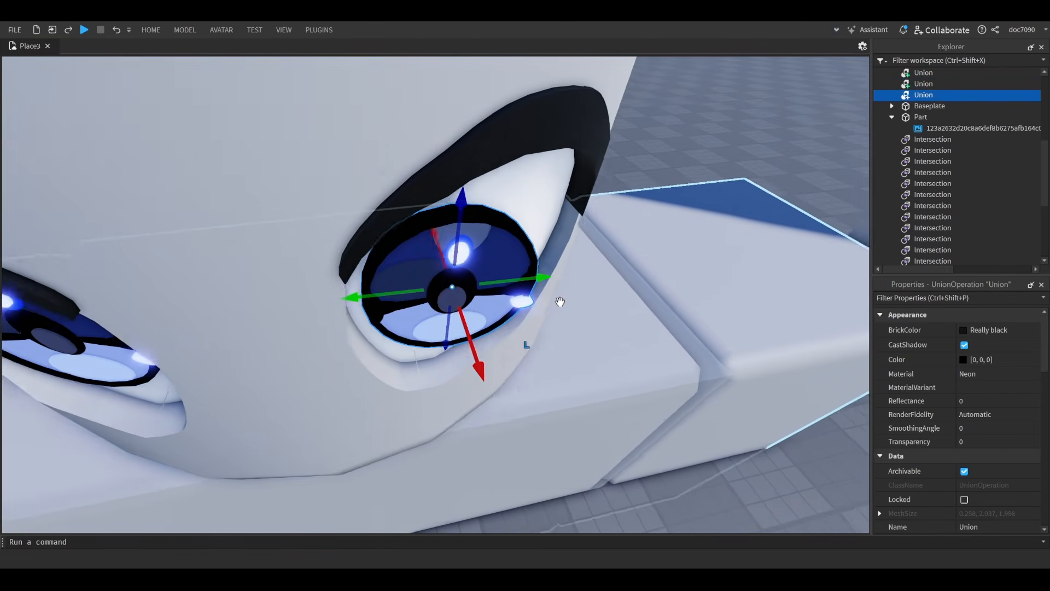
pyautogui.hotkey('ctrl', '4')
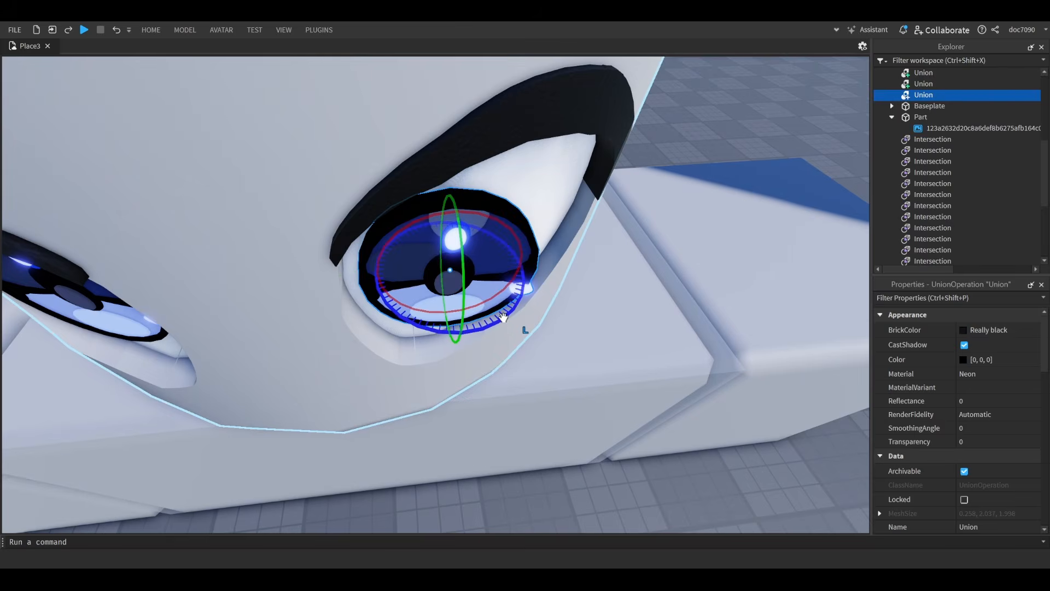
pyautogui.moveTo(525, 328); pyautogui.dragTo(534, 315)
pyautogui.hotkey('ctrl', '2')
pyautogui.moveTo(493, 342); pyautogui.dragTo(471, 296)
# - Examine both finished eyes on the head from near and far, alongside the reference sheet
pyautogui.scroll(-5, 471, 284)
pyautogui.moveTo(471, 272); pyautogui.dragTo(471, 272, button='right')
pyautogui.click(495, 183)
pyautogui.scroll(-2, 495, 184)
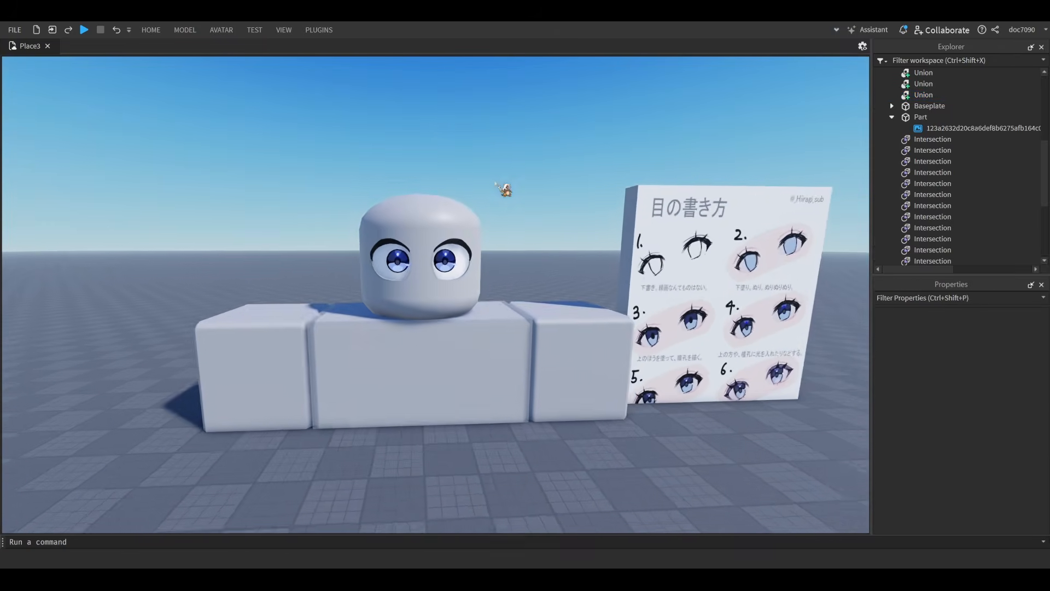
pyautogui.scroll(-2, 495, 184)
pyautogui.moveTo(495, 184); pyautogui.dragTo(495, 183, button='right')
pyautogui.press('w')
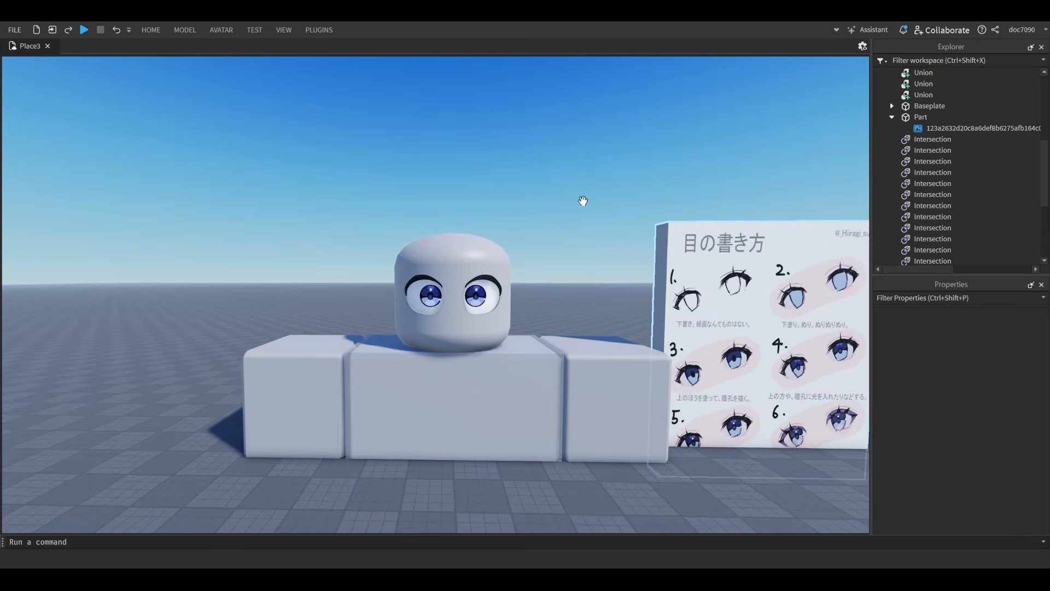
pyautogui.press('d')
pyautogui.press('s')
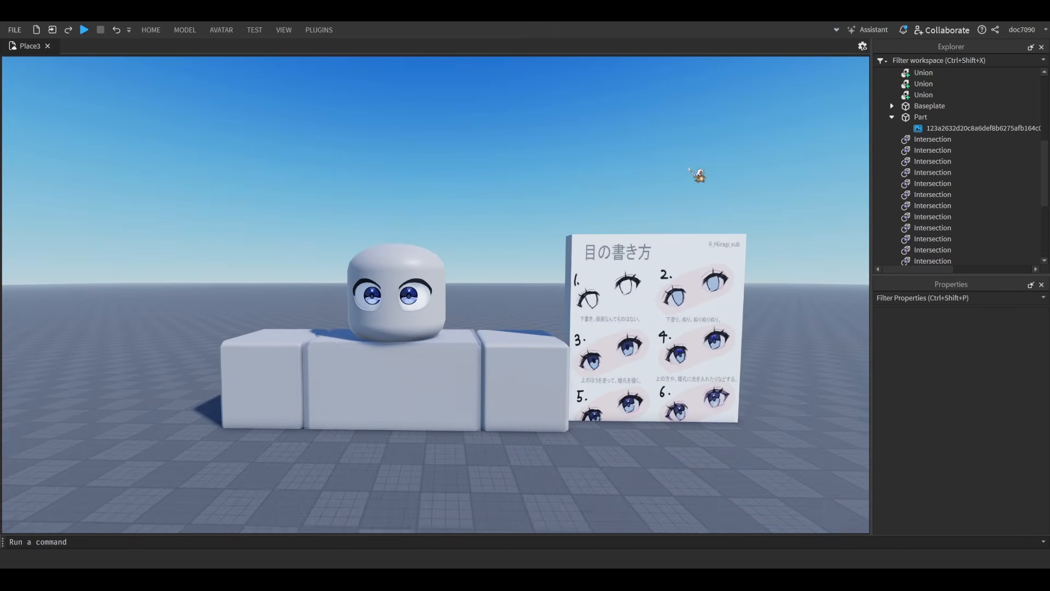
pyautogui.press('a')
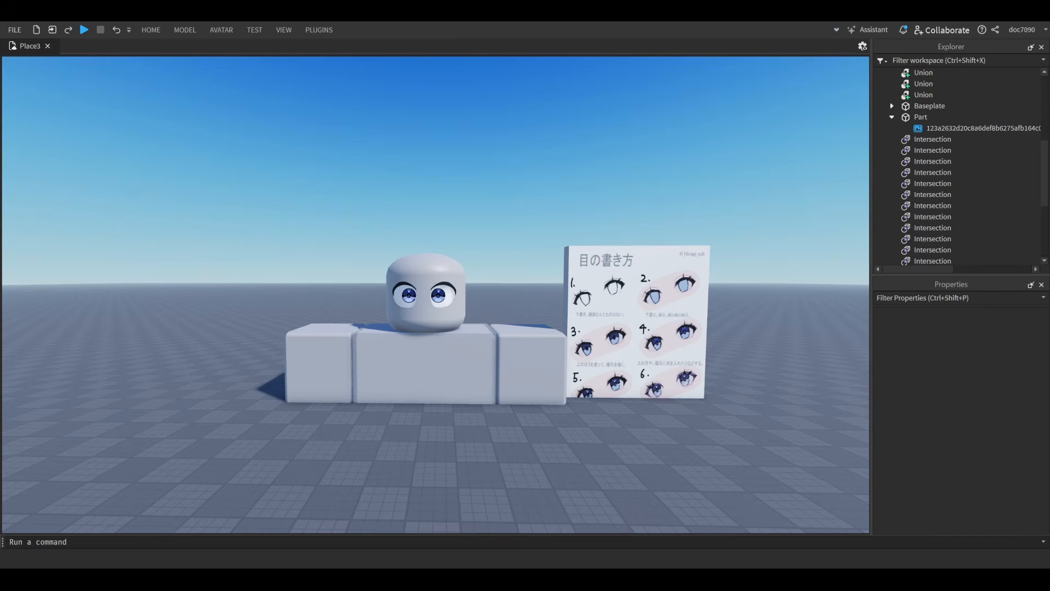
pyautogui.press('w')
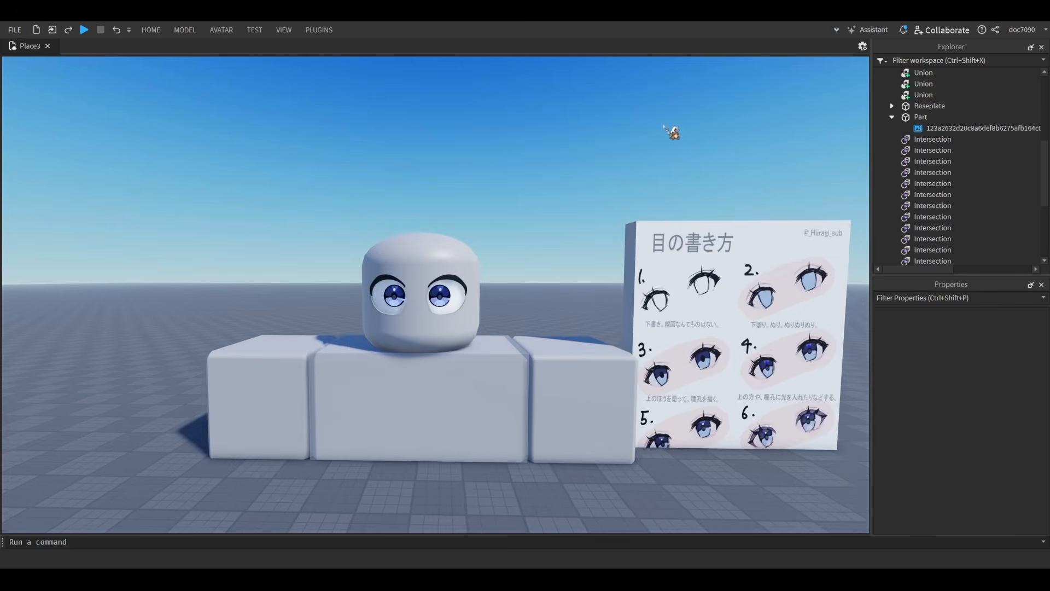
pyautogui.press('a')
pyautogui.press('d')
pyautogui.press('a')
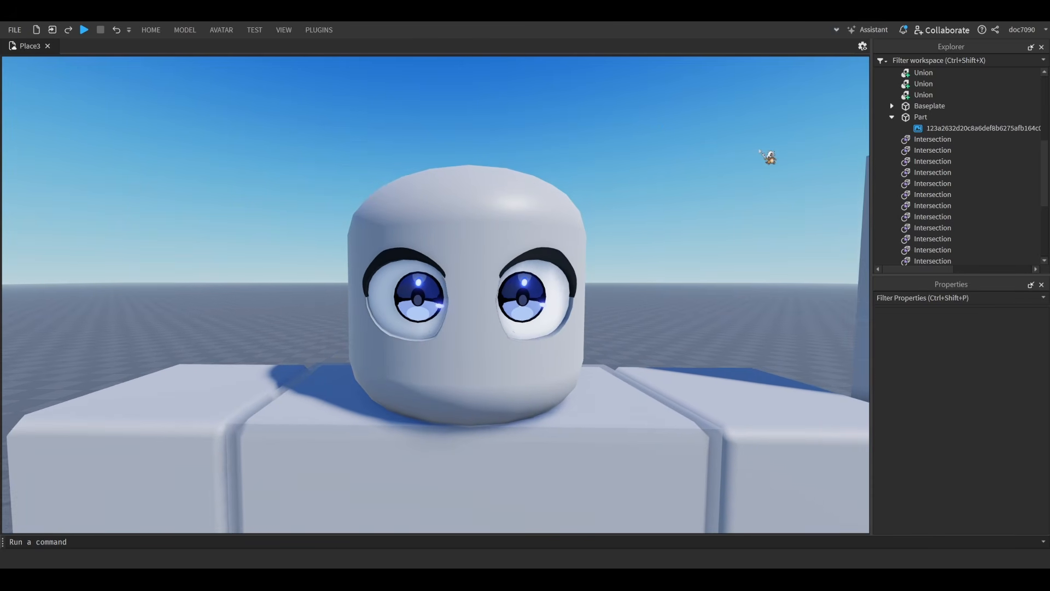
pyautogui.press('s')
pyautogui.press('d')
pyautogui.press('w')
pyautogui.press('a')
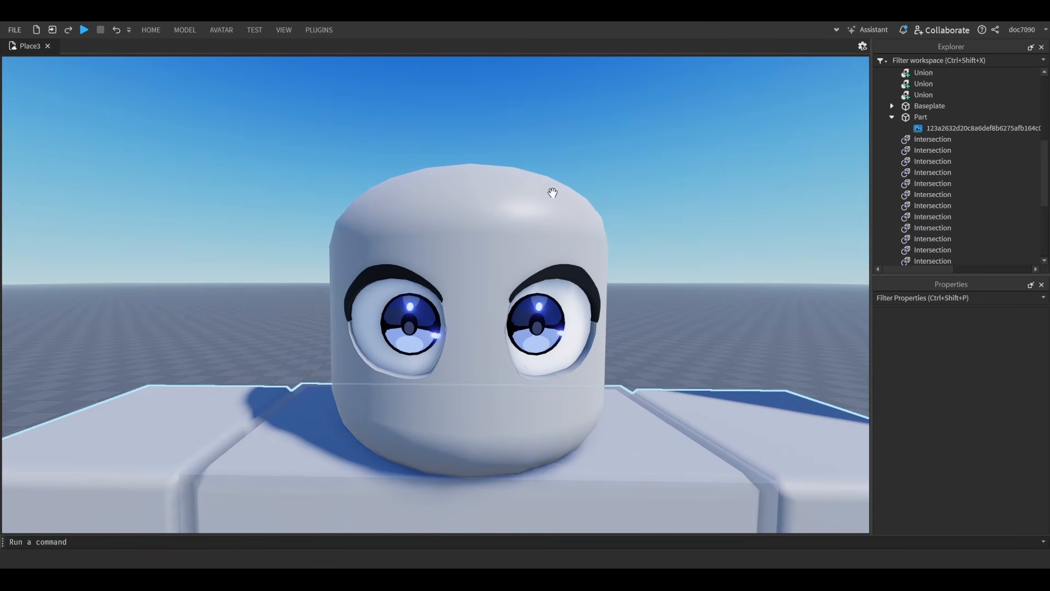
# - Rename the head's union as eyehead
pyautogui.click(525, 232)
pyautogui.press('s')
pyautogui.scroll(2, 983, 152)
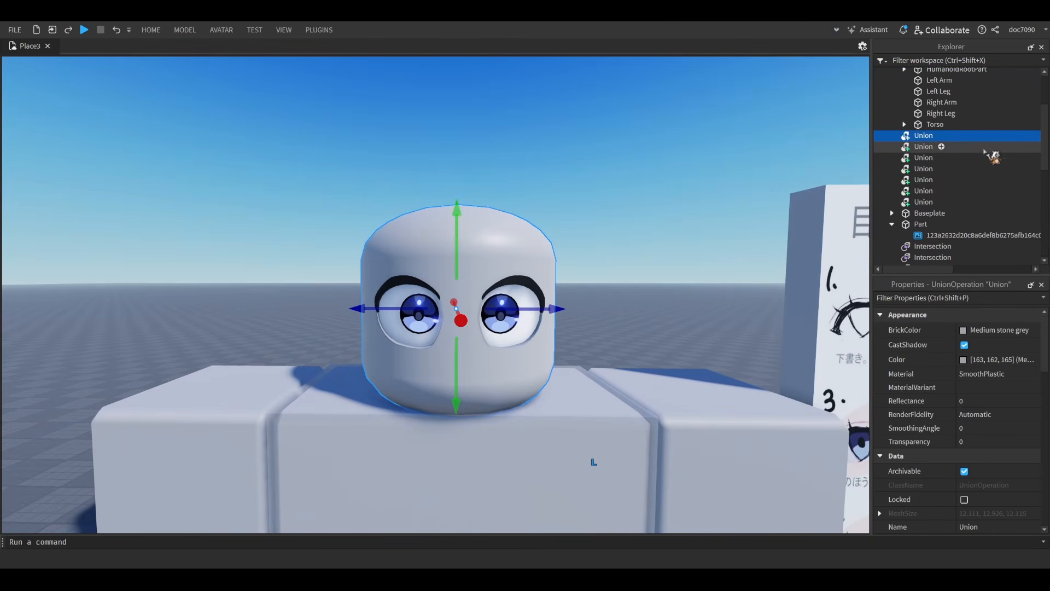
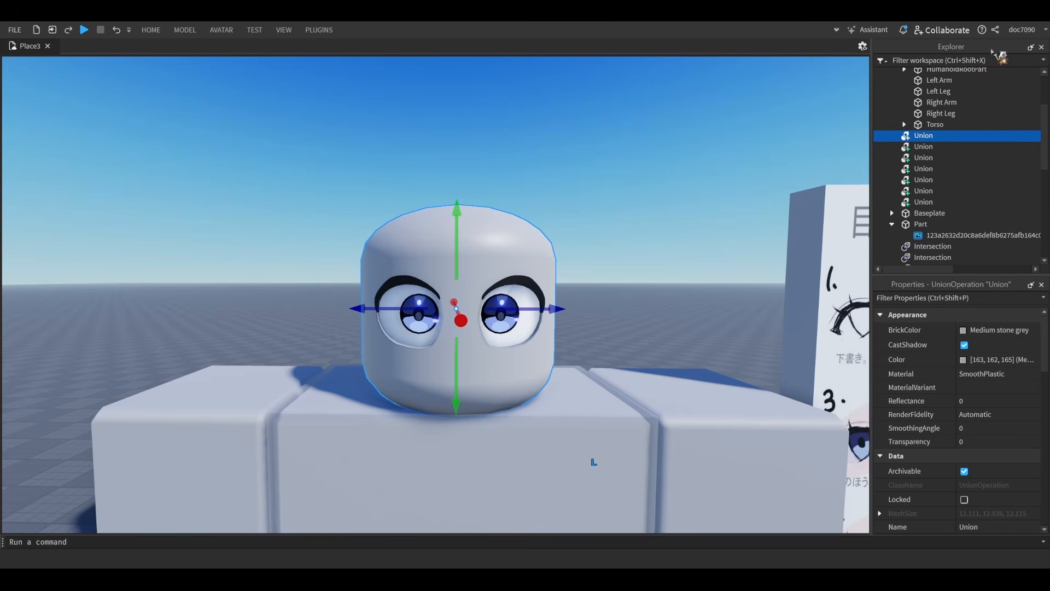
pyautogui.click(626, 169)
pyautogui.click(933, 135)
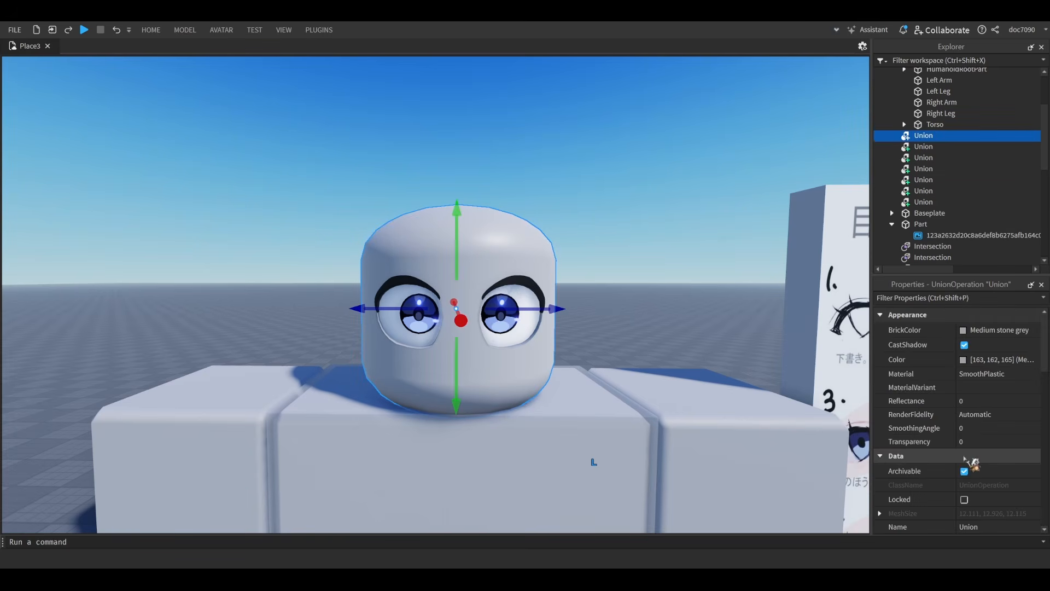
pyautogui.scroll(-1, 964, 458)
pyautogui.press('F2')
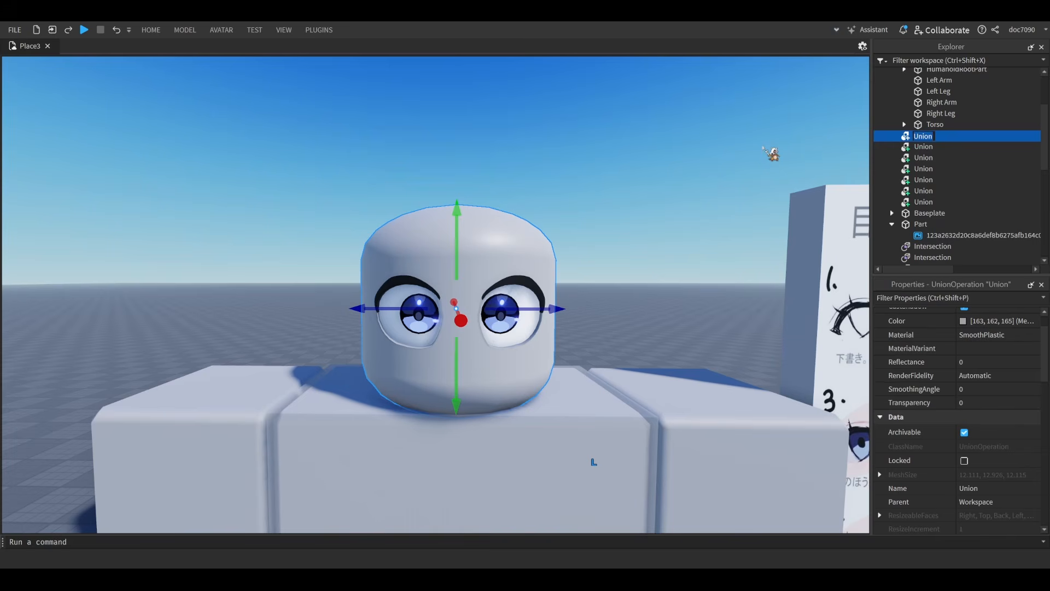
pyautogui.write('eyehead')
# - Rename the two lower eyelid unions as bottom right lid and bottom left lid
pyautogui.click(923, 147)
pyautogui.click(923, 146)
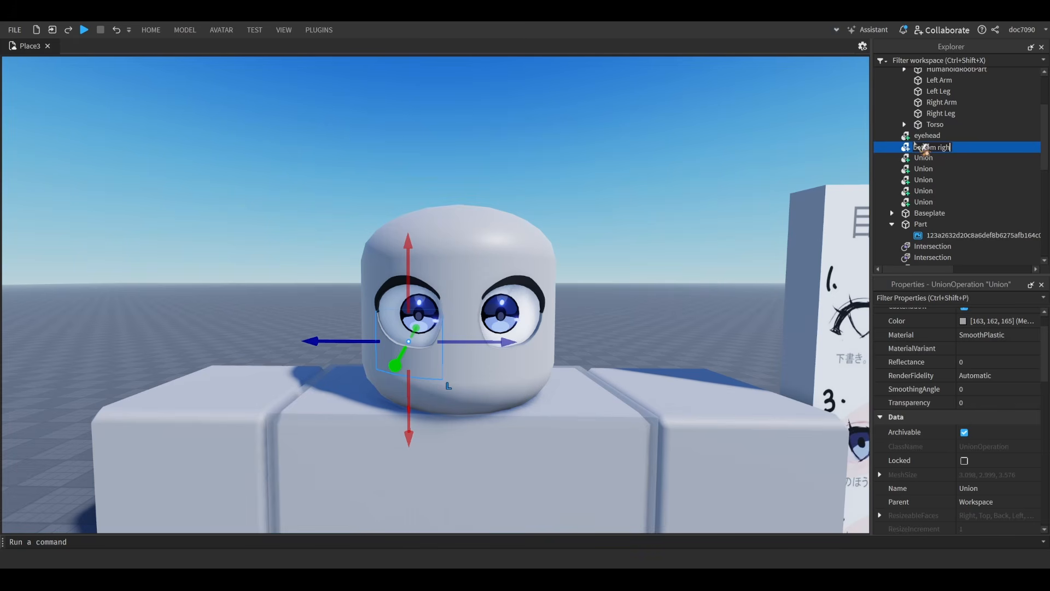
pyautogui.write('bottom right lid')
pyautogui.click(921, 159)
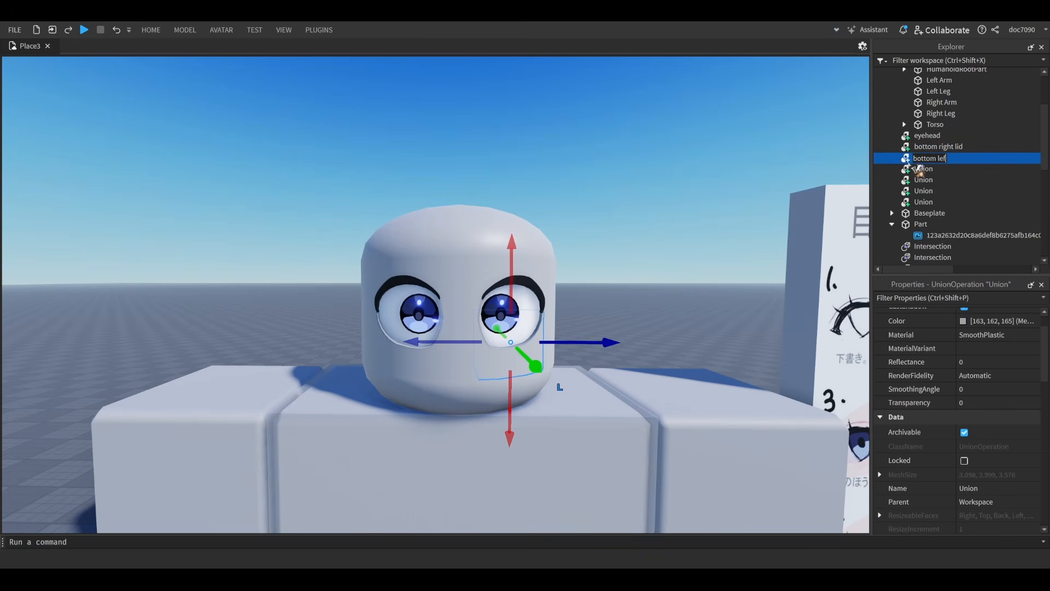
pyautogui.write('bottom left lid')
pyautogui.press('Return')
# - Rename the two upper eyelid unions as top left lid and top right lid
pyautogui.click(921, 170)
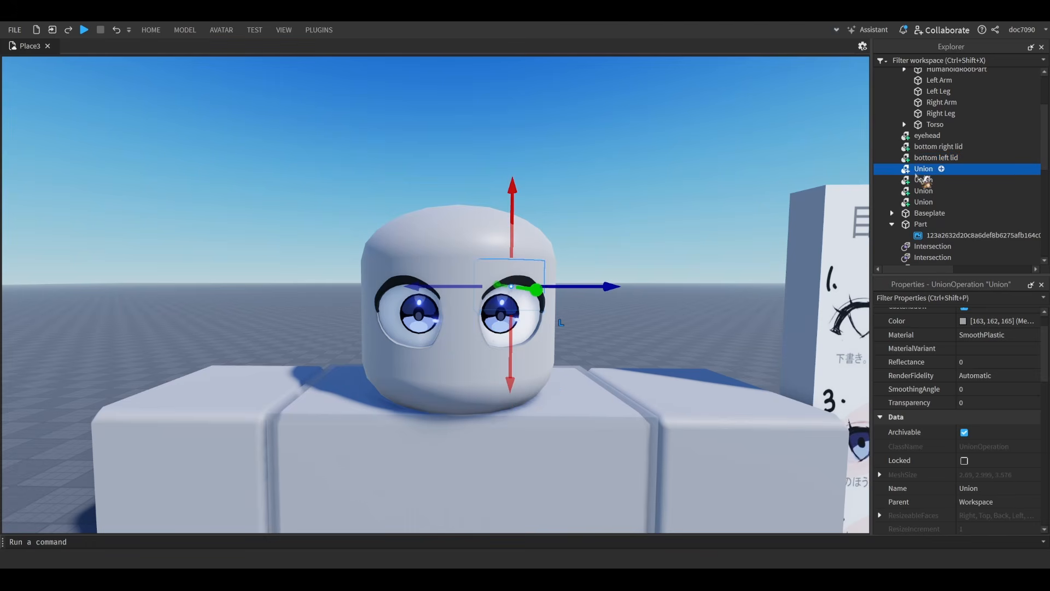
pyautogui.click(922, 171)
pyautogui.write('top left lid')
pyautogui.press('Return')
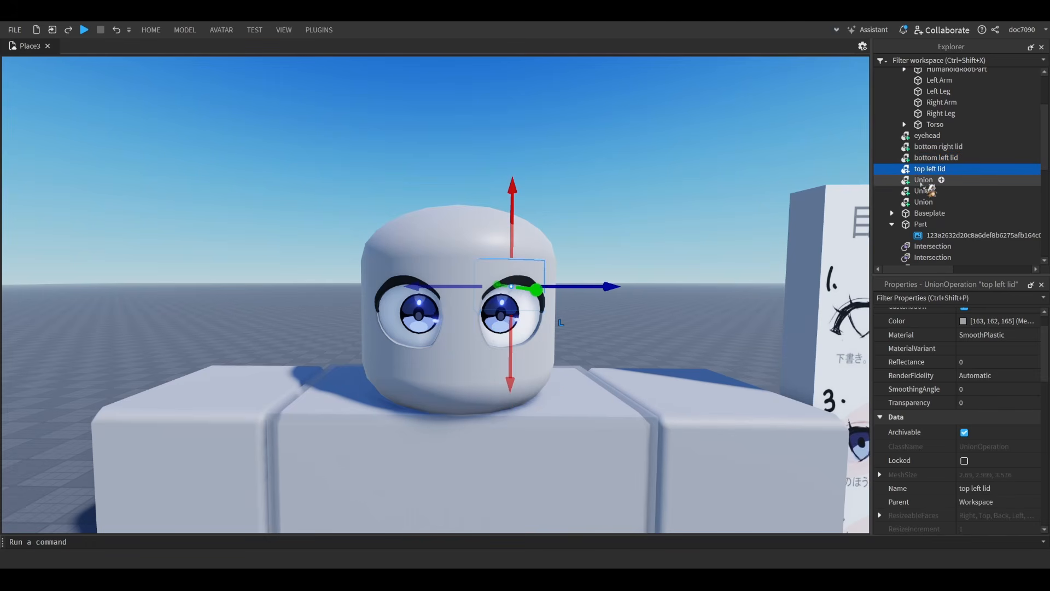
pyautogui.doubleClick(922, 180)
pyautogui.write('top right ')
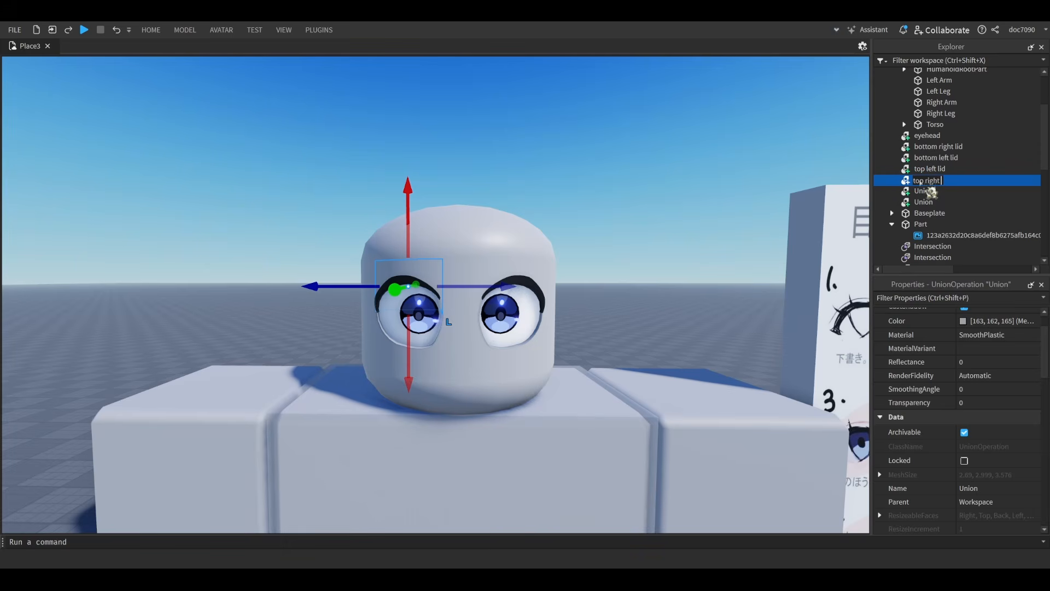
pyautogui.write('lid')
pyautogui.press('Return')
# - Rename the two pupil unions as right pupil and left pupil
pyautogui.click(930, 192)
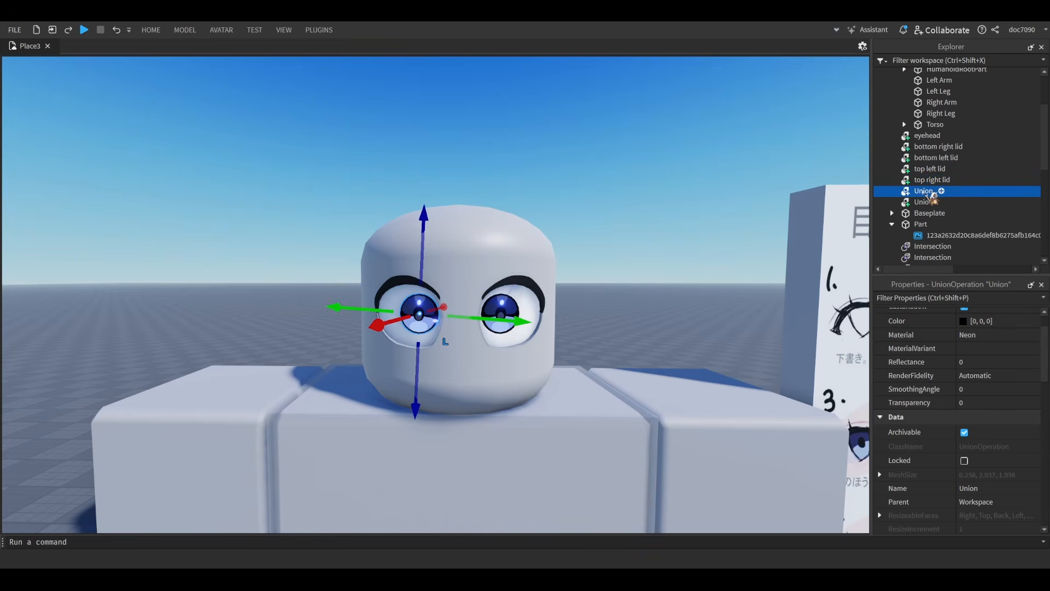
pyautogui.doubleClick(929, 192)
pyautogui.write('right pupil')
pyautogui.press('Return')
pyautogui.doubleClick(930, 203)
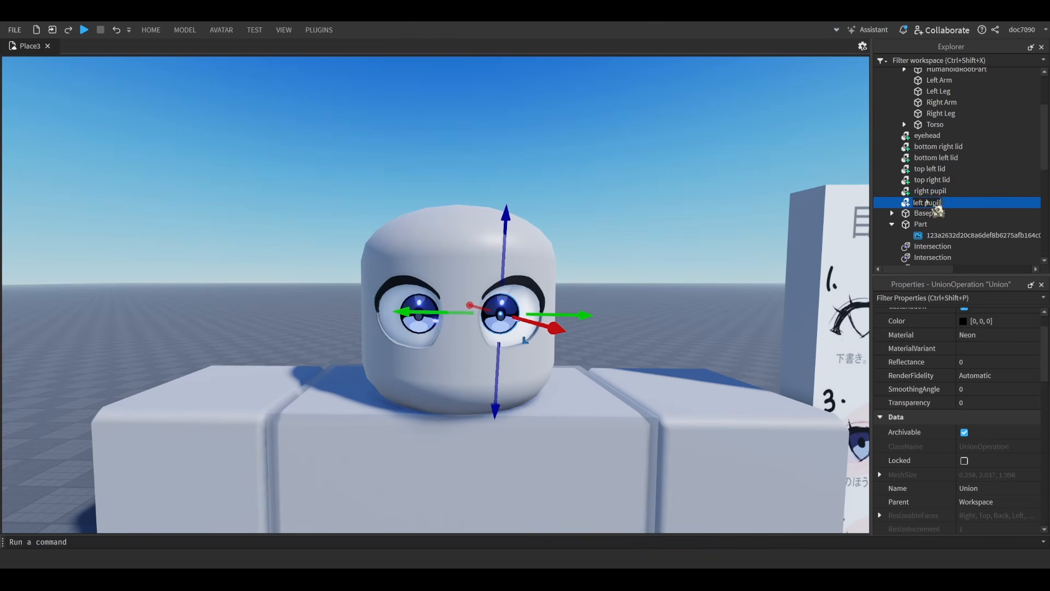
pyautogui.write('left pupil')
pyautogui.press('Return')
# - Rename the two white eyeball intersections as left sclera and rigth sclera
pyautogui.scroll(-3, 935, 164)
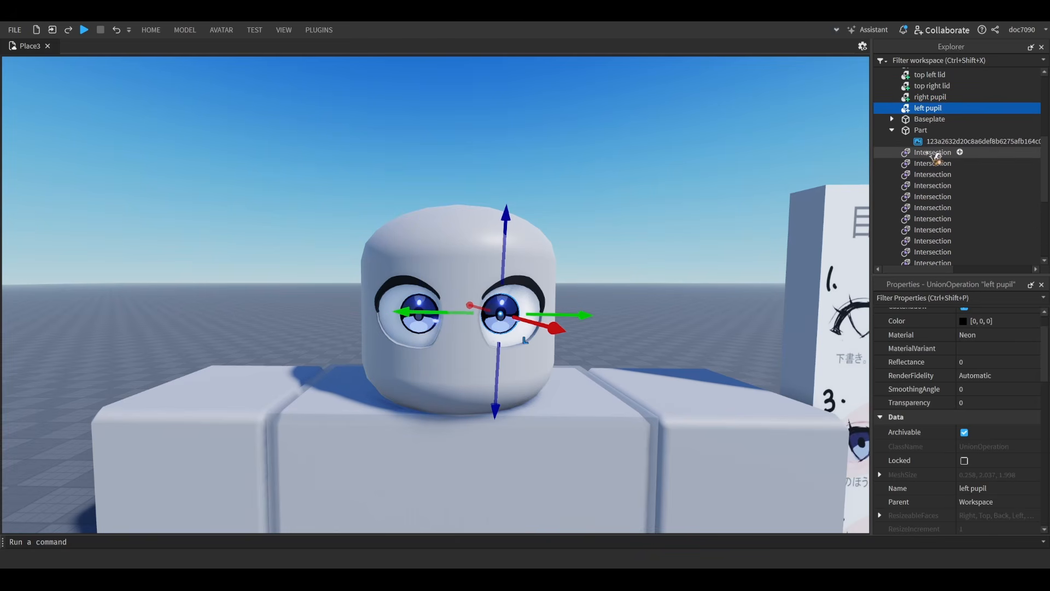
pyautogui.click(932, 153)
pyautogui.scroll(1, 805, 209)
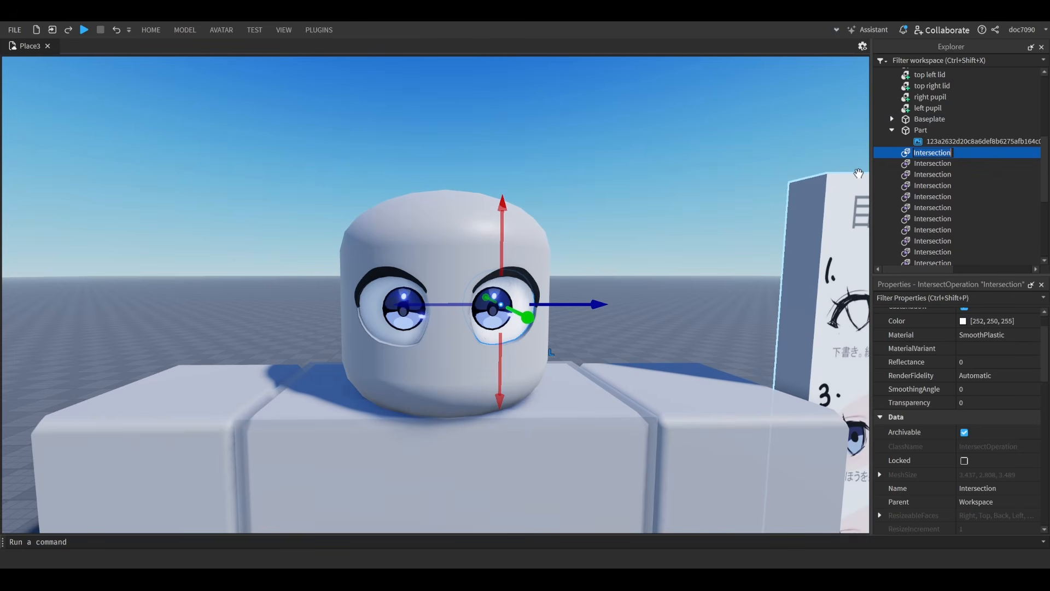
pyautogui.write('left sclera')
pyautogui.press('Return')
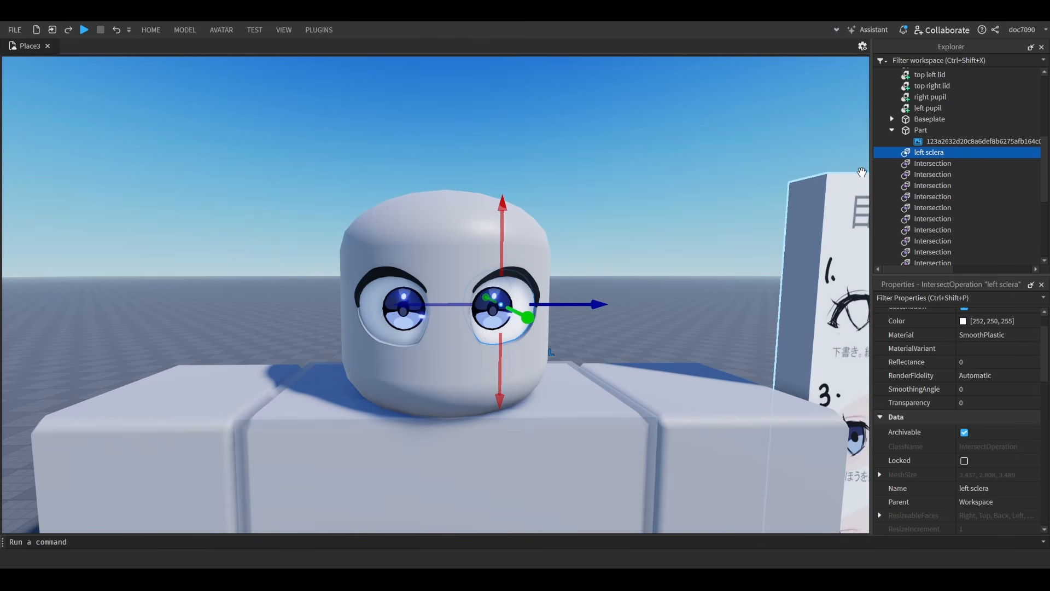
pyautogui.doubleClick(924, 164)
pyautogui.write('rigth sclera')
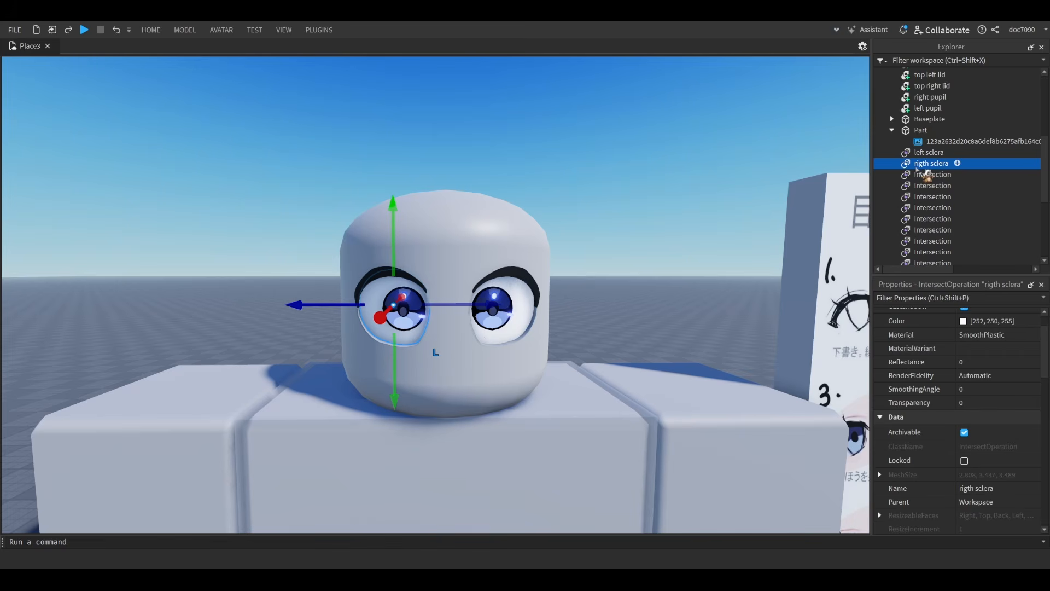
# - Rename the two intersections above the eyes as left extension and right extension
pyautogui.click(935, 185)
pyautogui.press('F2')
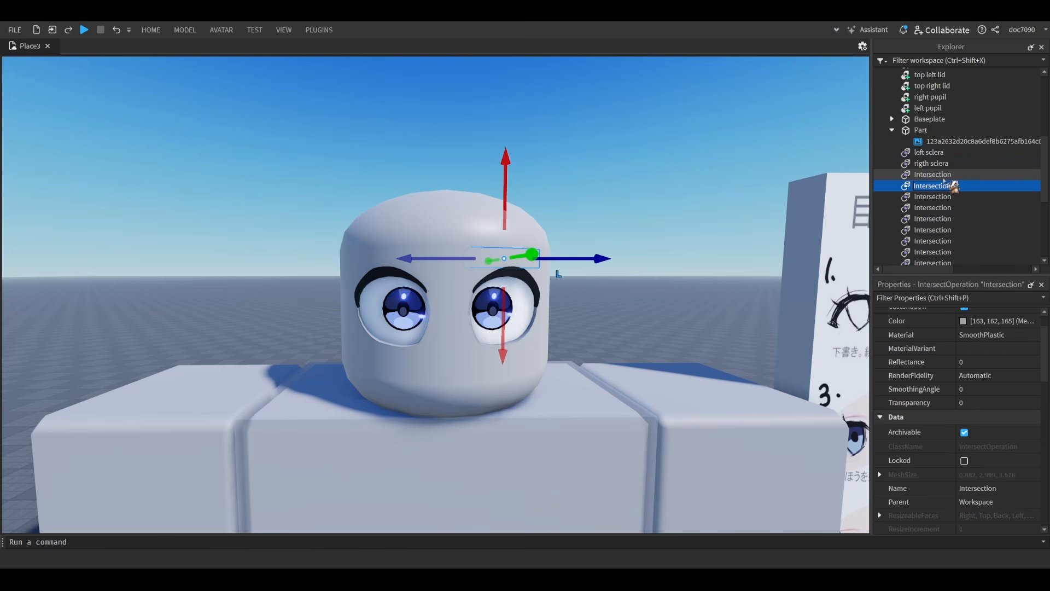
pyautogui.write('left extension')
pyautogui.press('Return')
pyautogui.click(944, 176)
pyautogui.press('F2')
pyautogui.write('rig')
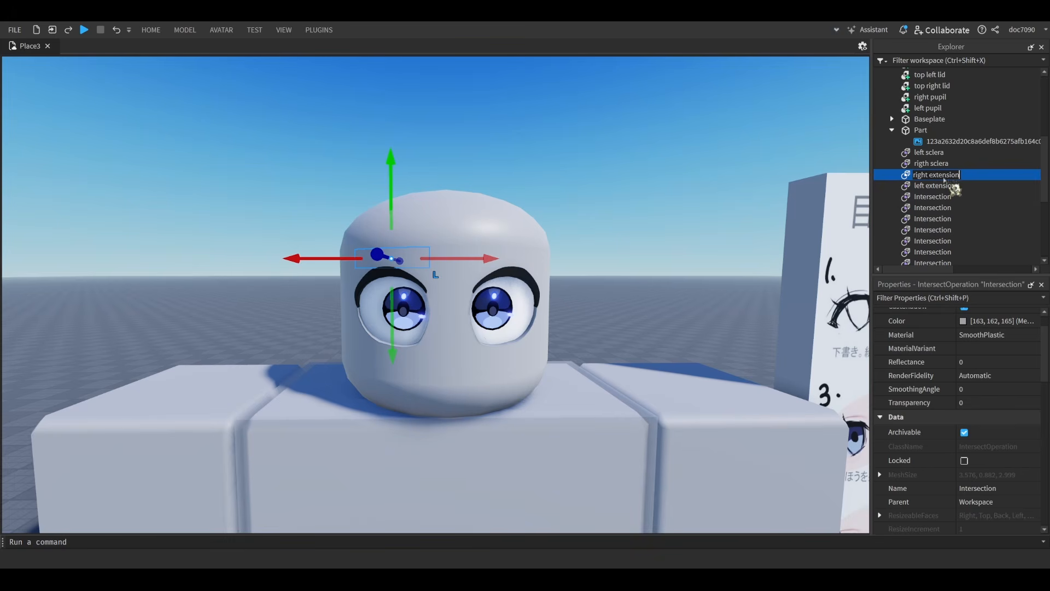
pyautogui.press('Return')
# - Rename the two intersections below the character's right eye as flat and angled
pyautogui.click(934, 199)
pyautogui.press('F2')
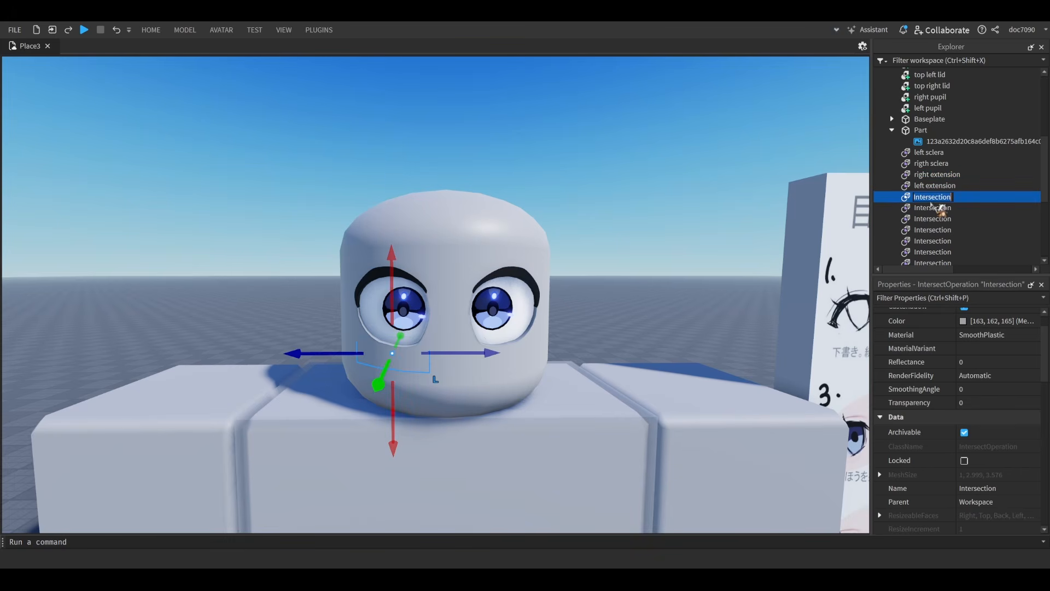
pyautogui.write('bot')
pyautogui.press('Return')
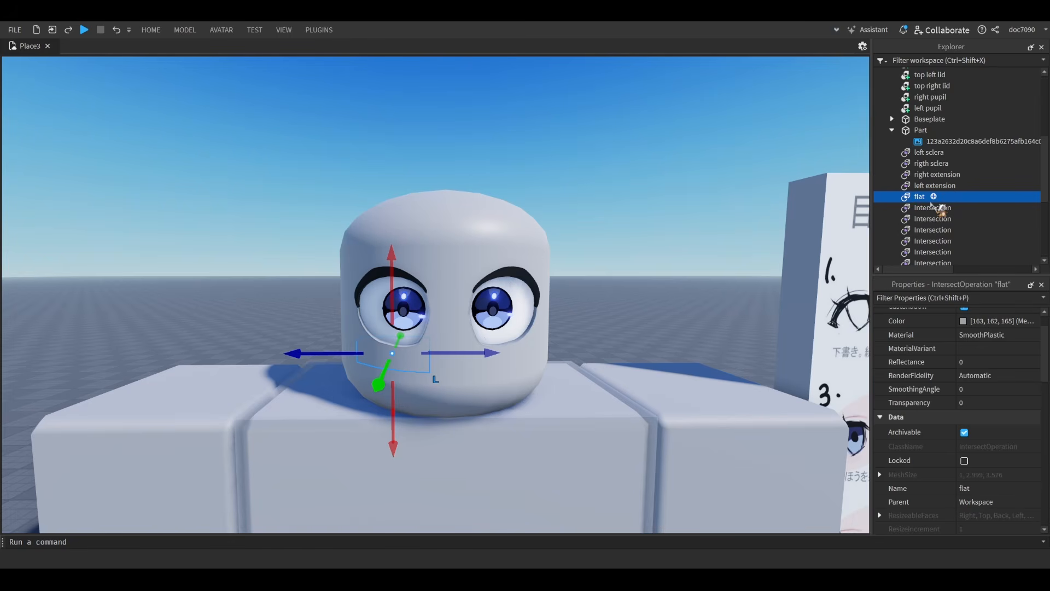
pyautogui.click(932, 208)
pyautogui.press('F2')
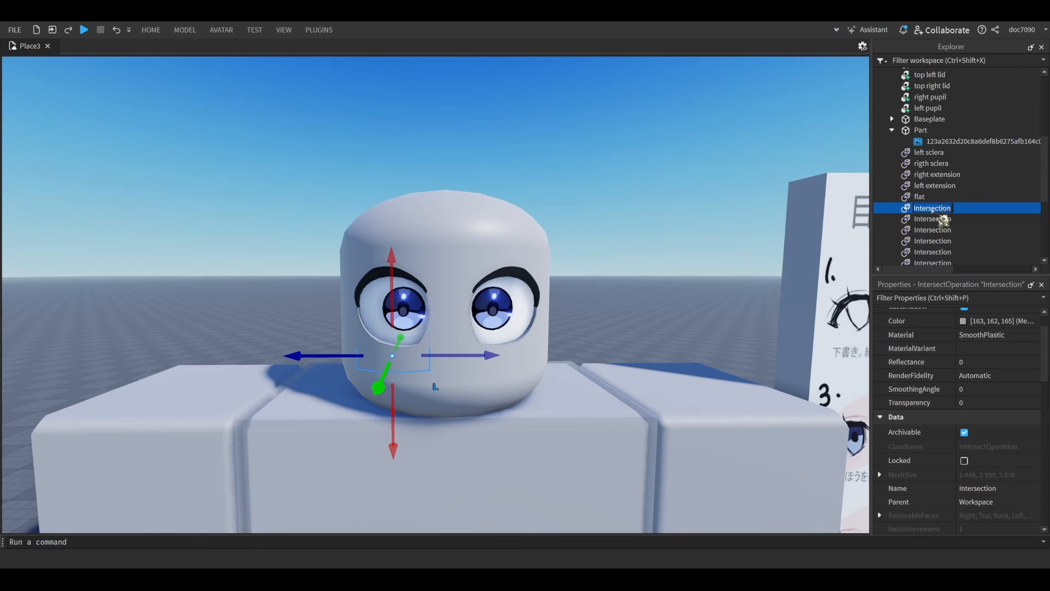
pyautogui.write('angled')
pyautogui.press('Return')
# - Rename the two intersections below the character's left eye as angled and flat, in list order
pyautogui.click(933, 218)
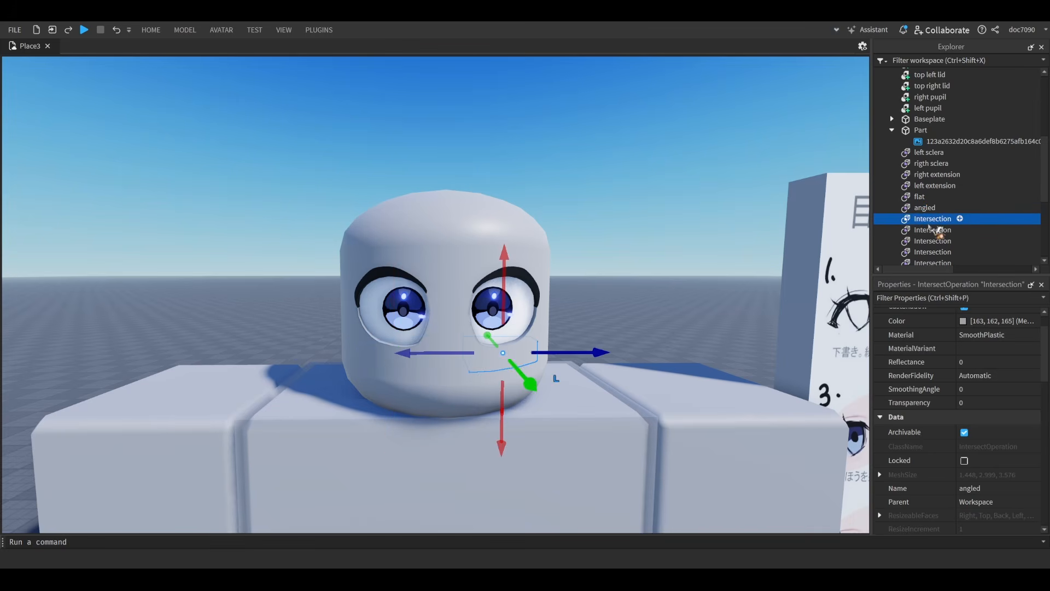
pyautogui.press('F2')
pyautogui.write('angled')
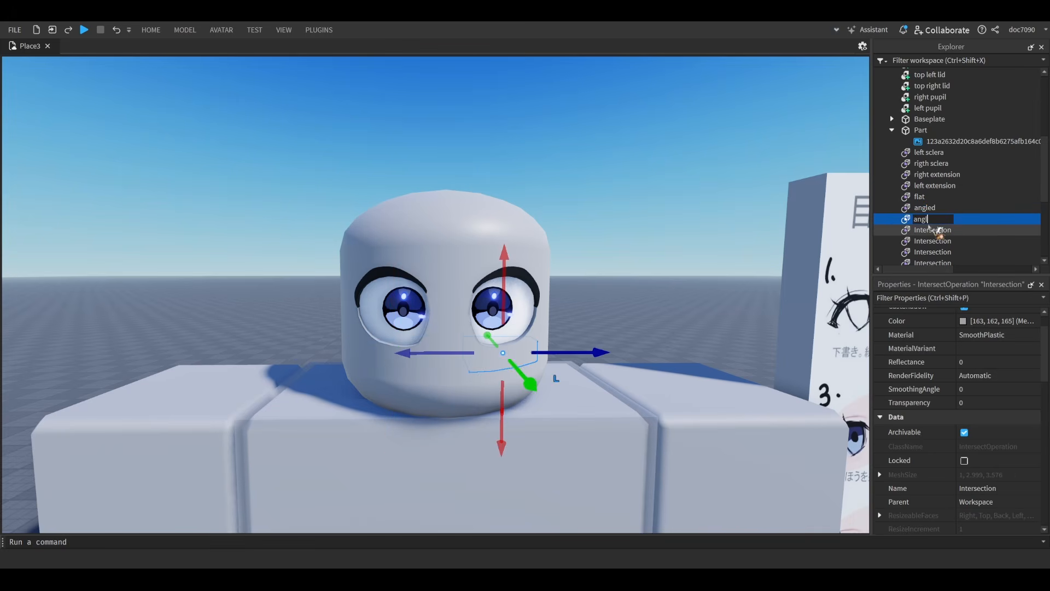
pyautogui.press('Return')
pyautogui.click(929, 229)
pyautogui.press('F2')
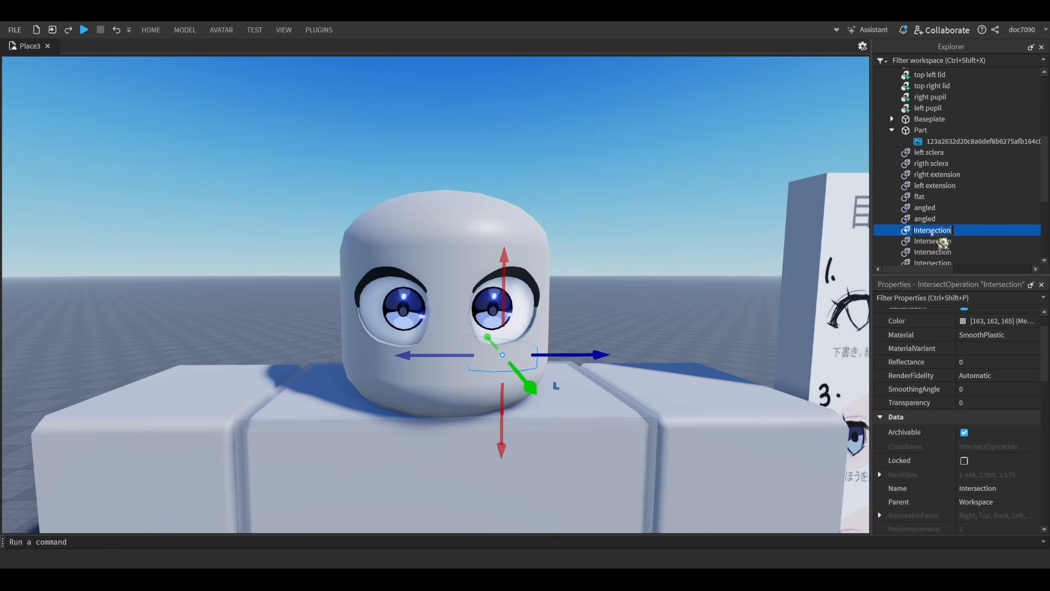
pyautogui.write('flag')
pyautogui.press('BackSpace')
pyautogui.write('t')
pyautogui.press('Return')
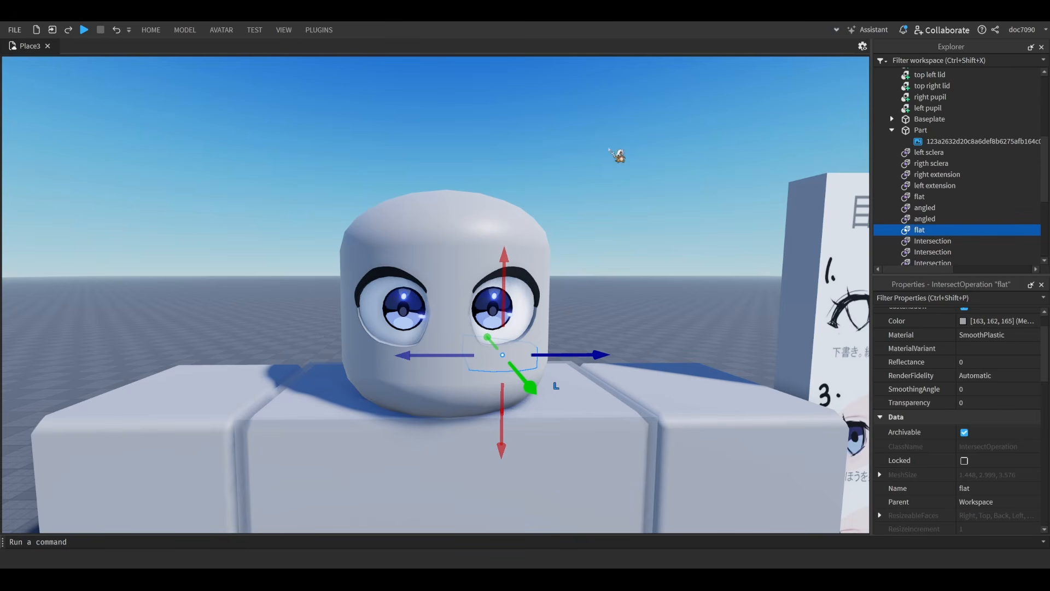
# - Swap the names of the two intersections below the left eye, making the tilted one angled and the other flat
pyautogui.moveTo(585, 157); pyautogui.dragTo(585, 157, button='right')
pyautogui.press('w')
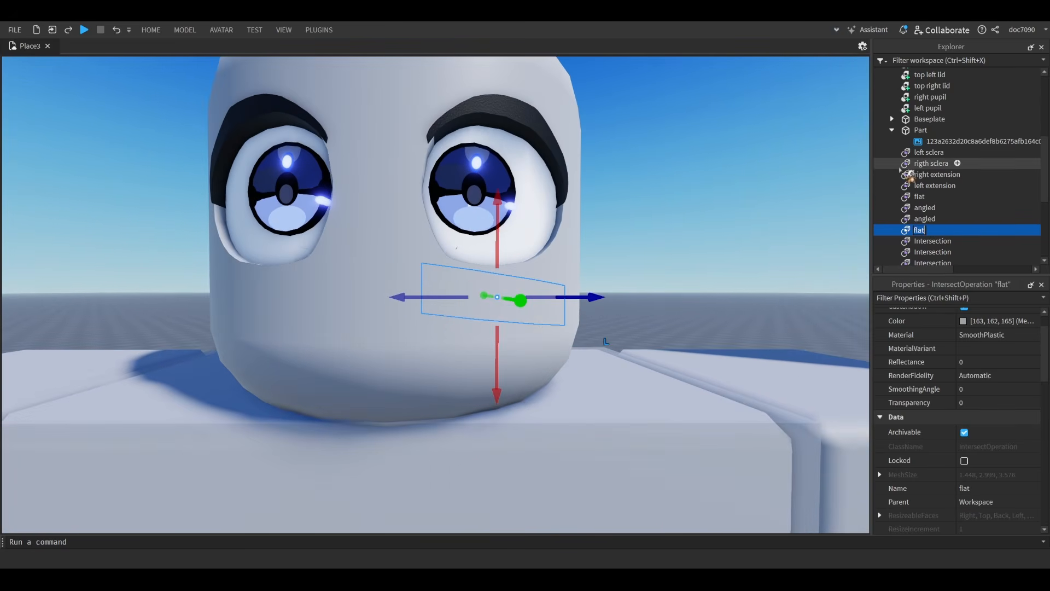
pyautogui.press('F2')
pyautogui.write('angled')
pyautogui.press('Return')
pyautogui.click(925, 219)
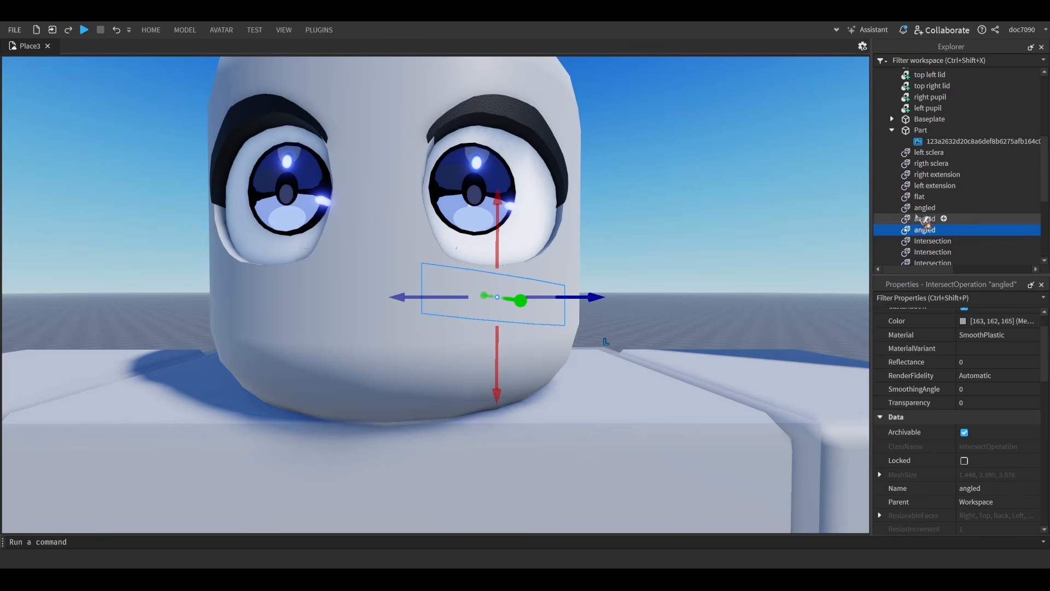
pyautogui.press('F2')
pyautogui.write('flat')
pyautogui.press('Return')
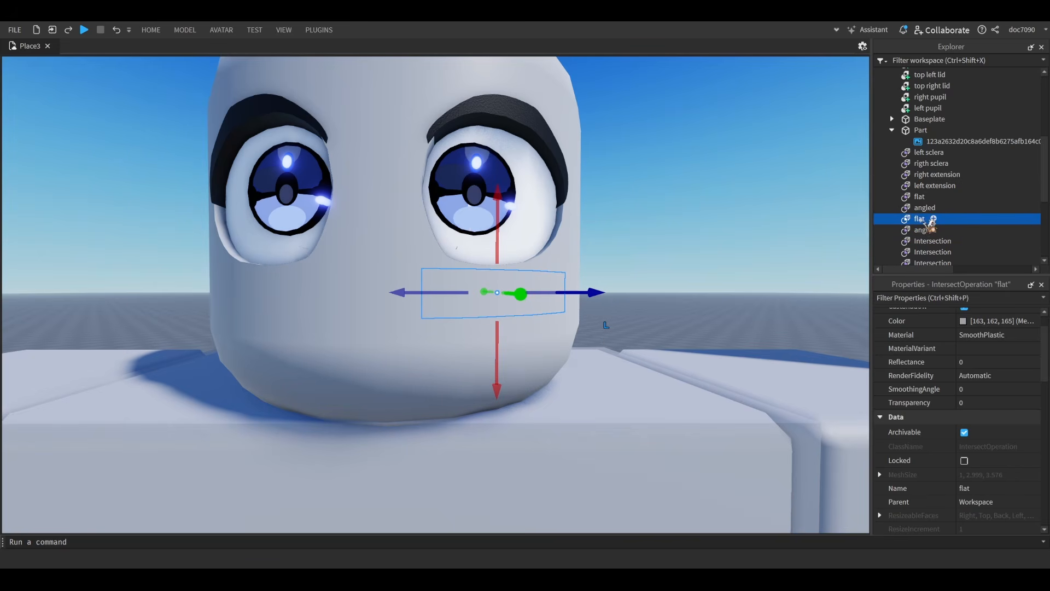
# - Rename the two visible black upper lash intersections, one over each eye, as neutral
pyautogui.click(937, 242)
pyautogui.press('F2')
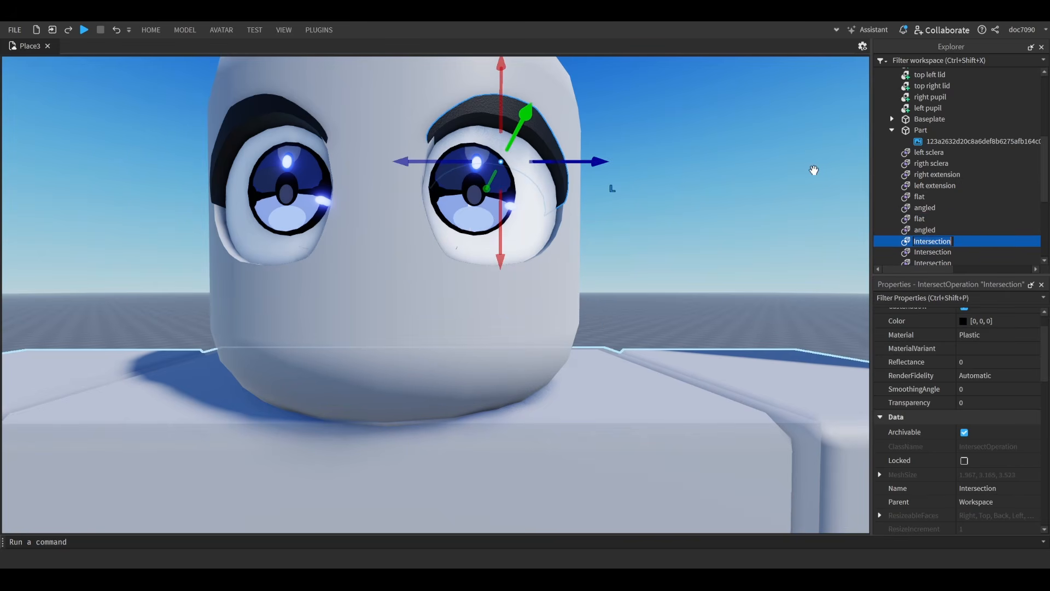
pyautogui.write('neutral')
pyautogui.press('Return')
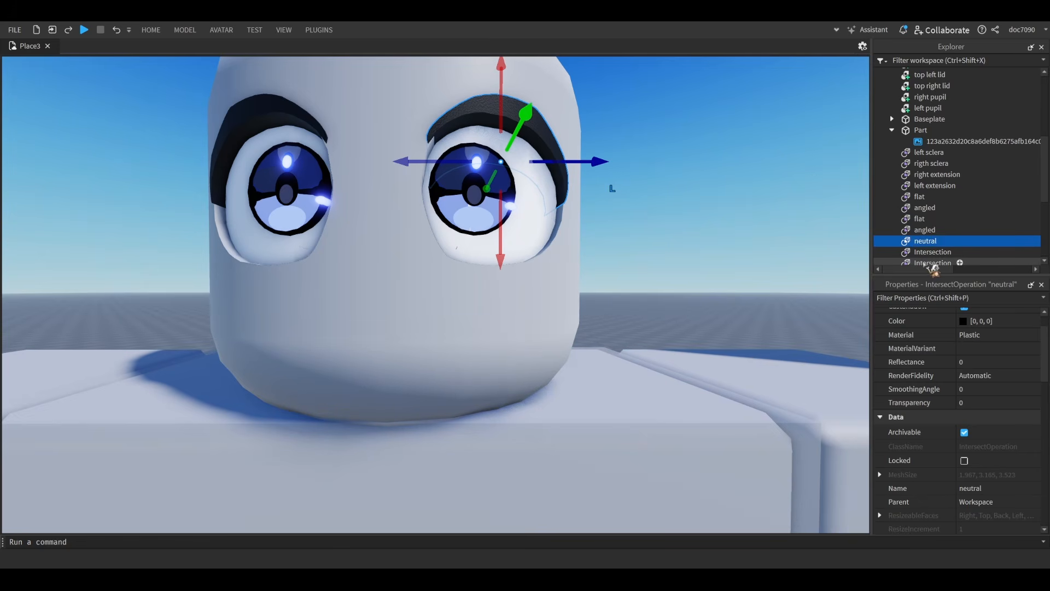
pyautogui.click(924, 252)
pyautogui.press('F2')
pyautogui.write('neutral')
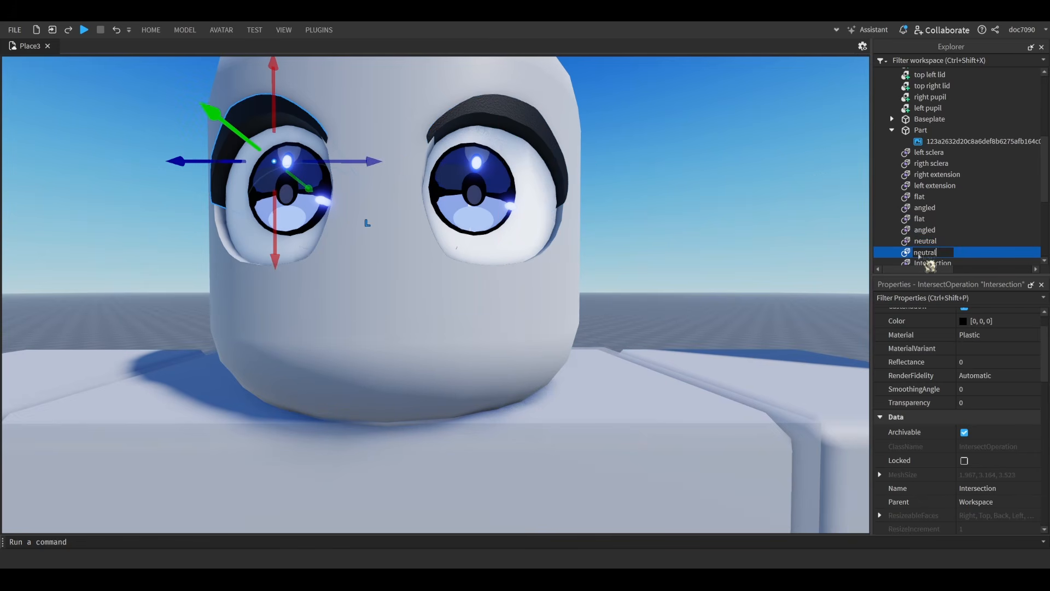
pyautogui.press('Return')
# - Rename the two remaining black lash intersections as alt
pyautogui.scroll(-1, 930, 266)
pyautogui.click(938, 234)
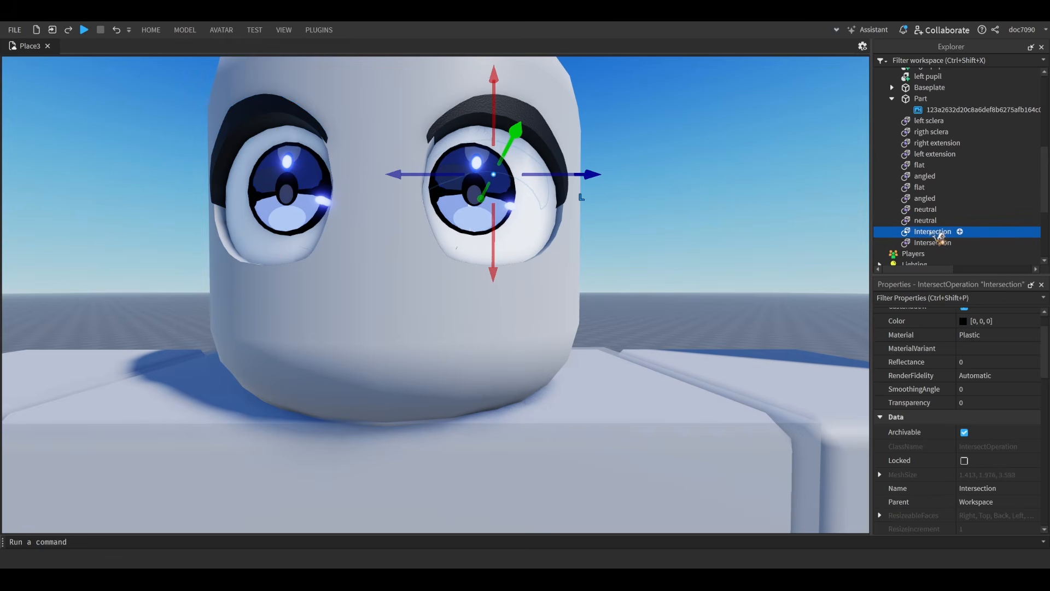
pyautogui.press('F2')
pyautogui.write('alt')
pyautogui.press('Return')
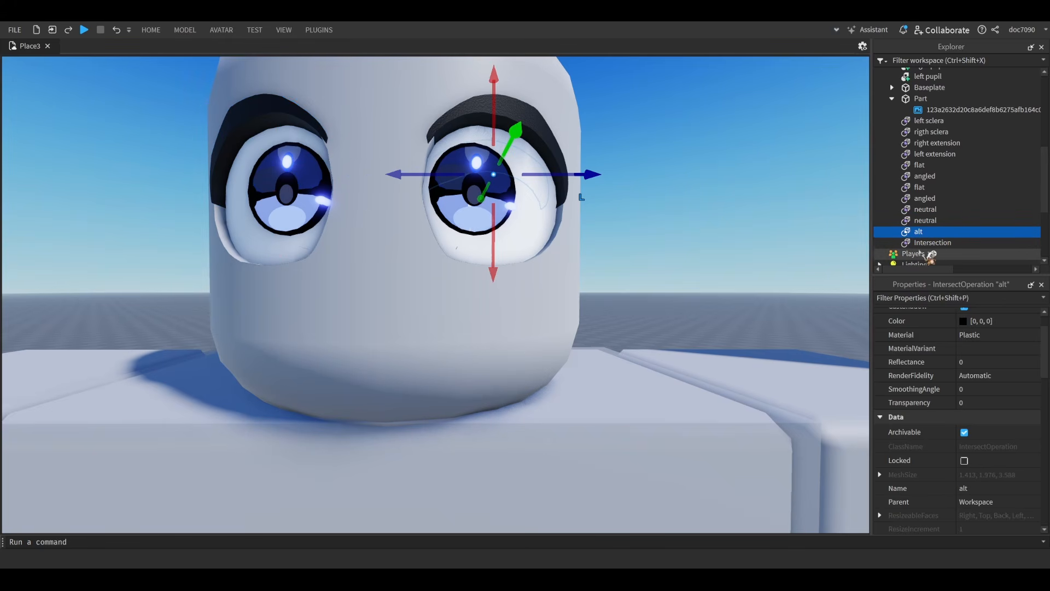
pyautogui.click(930, 242)
pyautogui.press('F2')
pyautogui.write('alt')
pyautogui.press('Return')
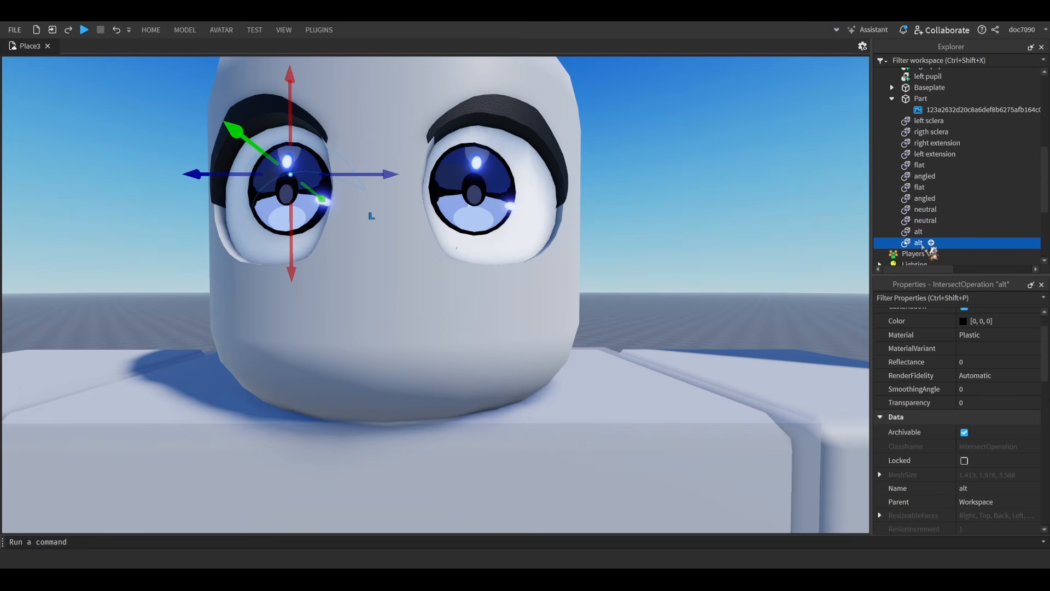
# - Group the eyehead, lids, pupils and all eye intersections into one model and place it inside the Dummy's Head
pyautogui.scroll(-6, 666, 159)
pyautogui.click(648, 142)
pyautogui.scroll(2, 648, 141)
pyautogui.moveTo(648, 141); pyautogui.dragTo(929, 284, button='middle')
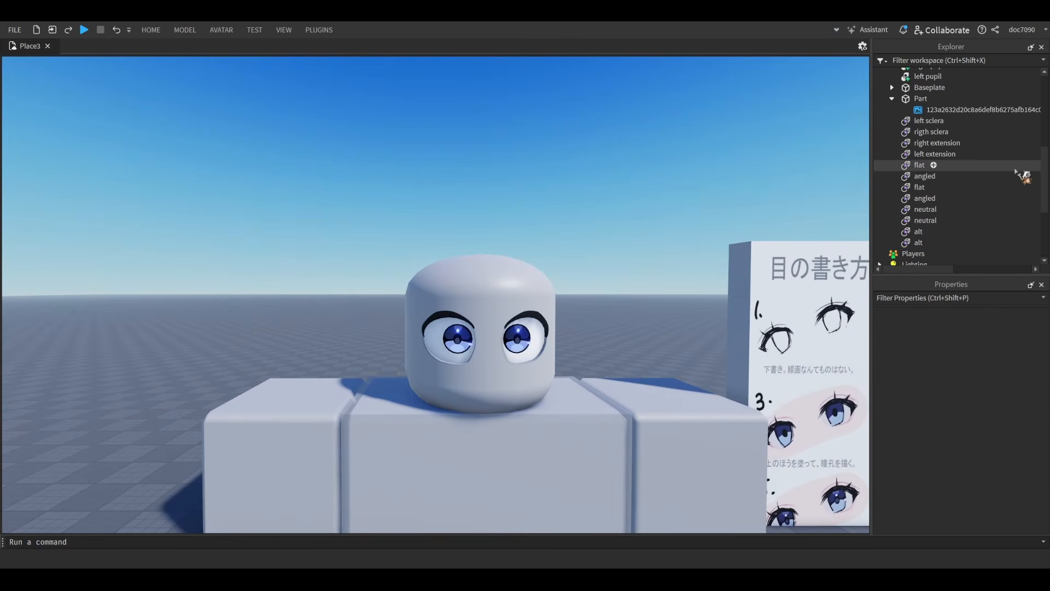
pyautogui.click(919, 243)
pyautogui.keyDown('shift'); pyautogui.click(925, 132); pyautogui.keyUp('shift')
pyautogui.keyDown('ctrl'); pyautogui.click(929, 121); pyautogui.keyUp('ctrl')
pyautogui.scroll(3, 929, 126)
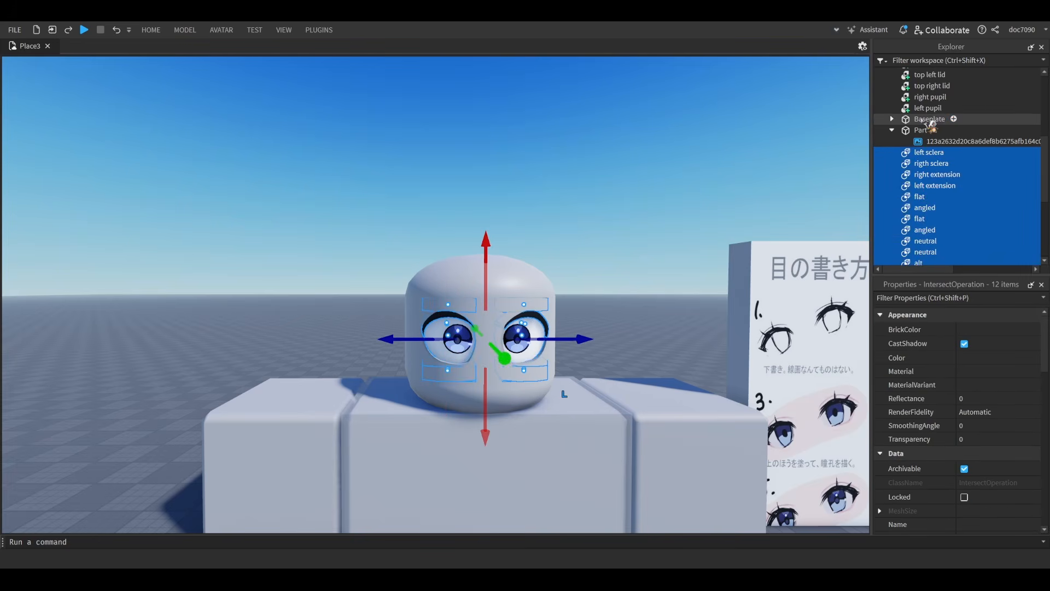
pyautogui.keyDown('ctrl'); pyautogui.click(930, 171); pyautogui.keyUp('ctrl')
pyautogui.scroll(3, 942, 162)
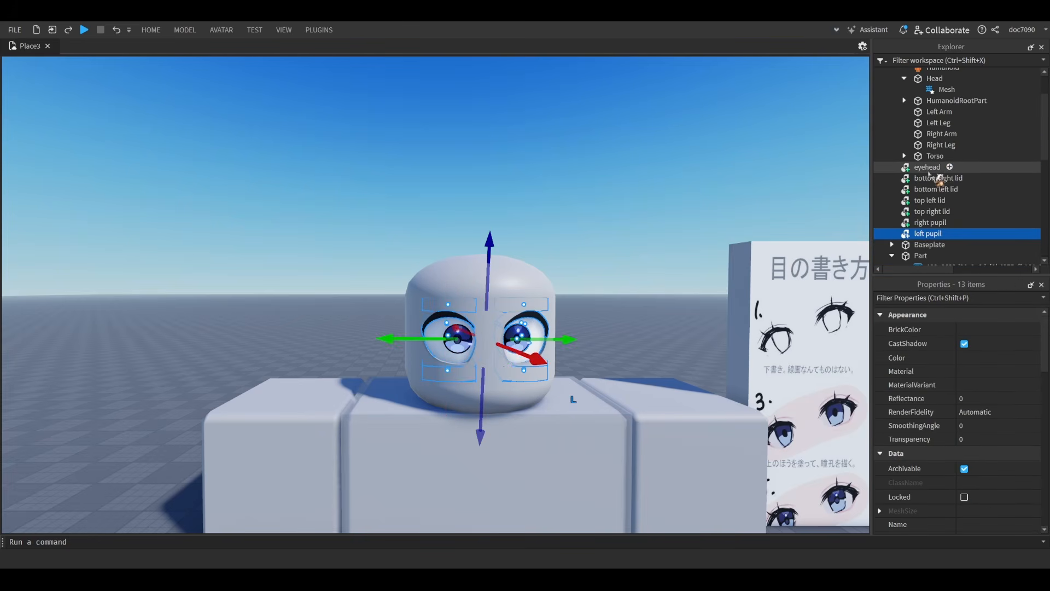
pyautogui.keyDown('shift'); pyautogui.click(942, 167); pyautogui.keyUp('shift')
pyautogui.scroll(2, 966, 176)
pyautogui.scroll(1, 965, 177)
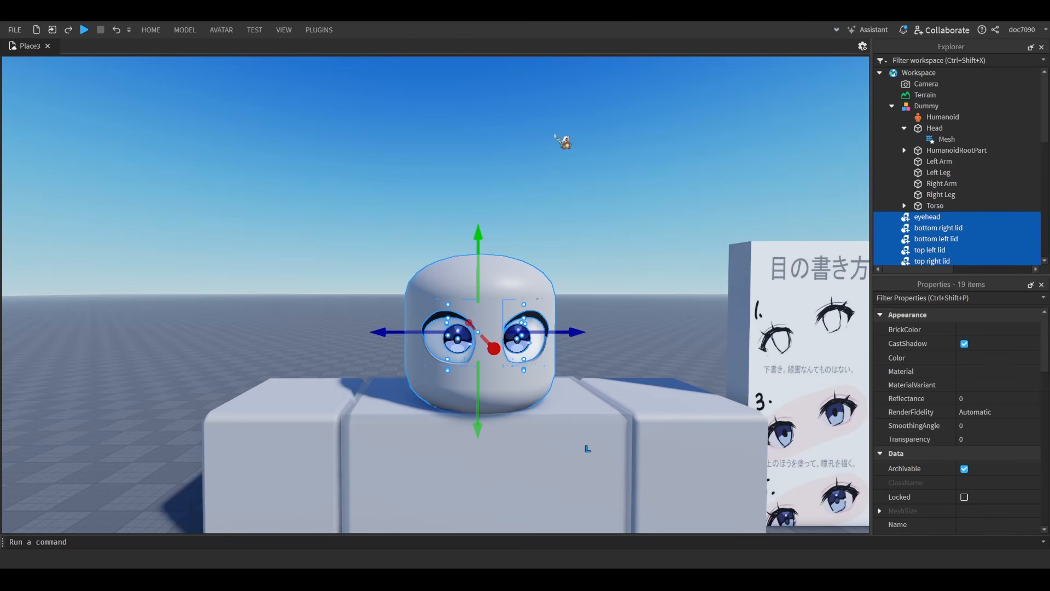
pyautogui.hotkey('ctrl', 'g')
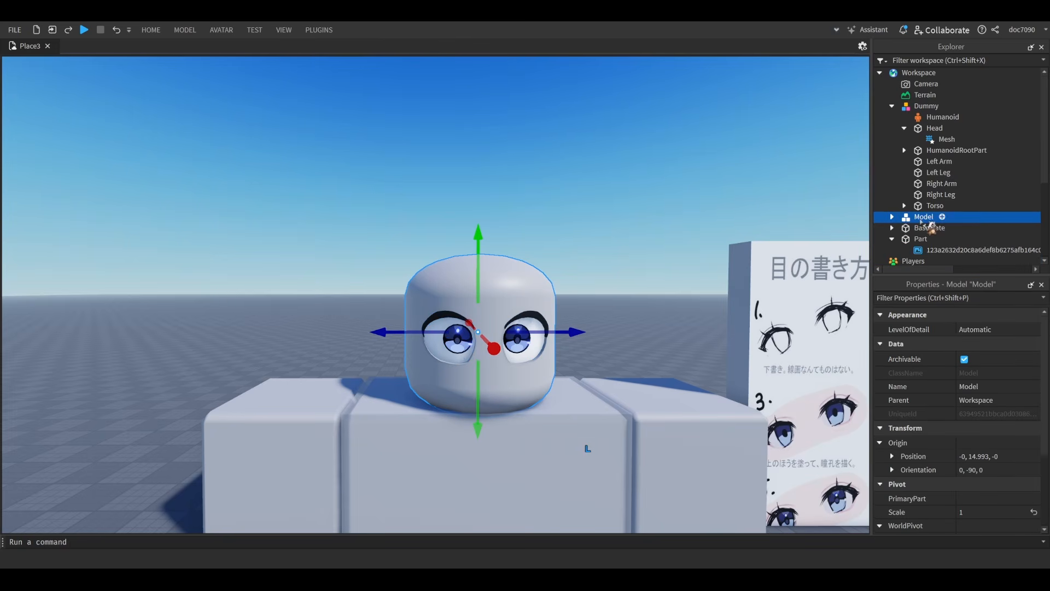
pyautogui.moveTo(922, 220); pyautogui.dragTo(979, 129)
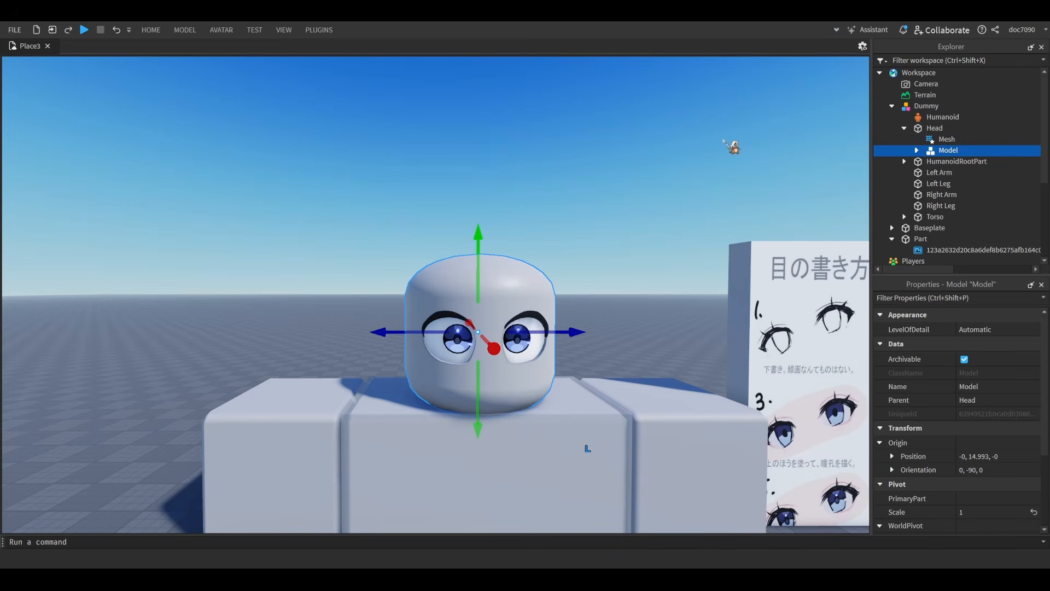
# - Set the Dummy model's scale to 1 and stand it on the baseplate at about -0.9, 3, -10.2
pyautogui.scroll(-5, 733, 146)
pyautogui.click(926, 106)
pyautogui.scroll(-3, 970, 488)
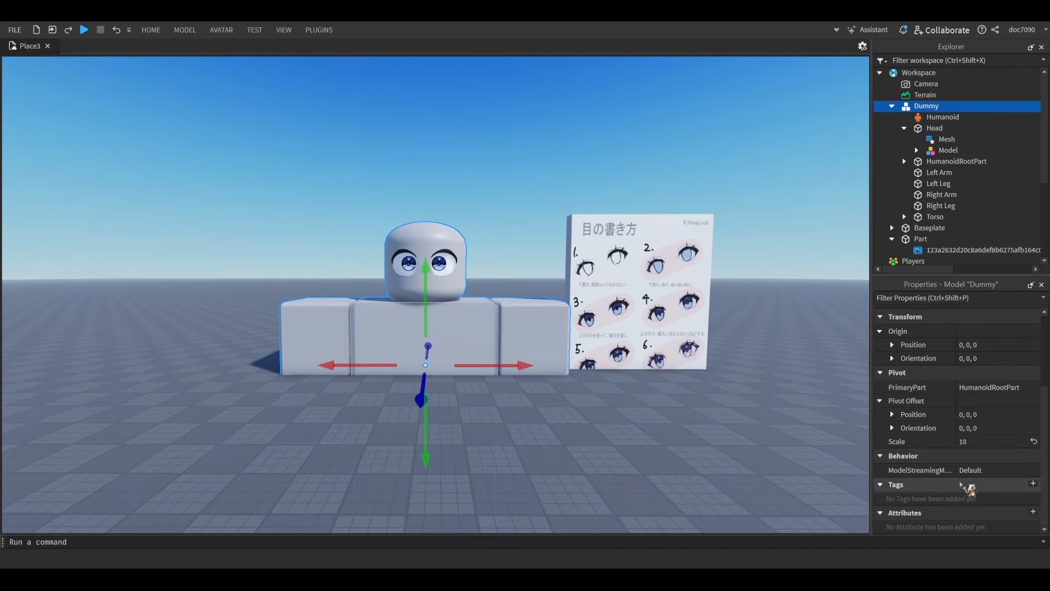
pyautogui.click(992, 442)
pyautogui.write('1')
pyautogui.press('Return')
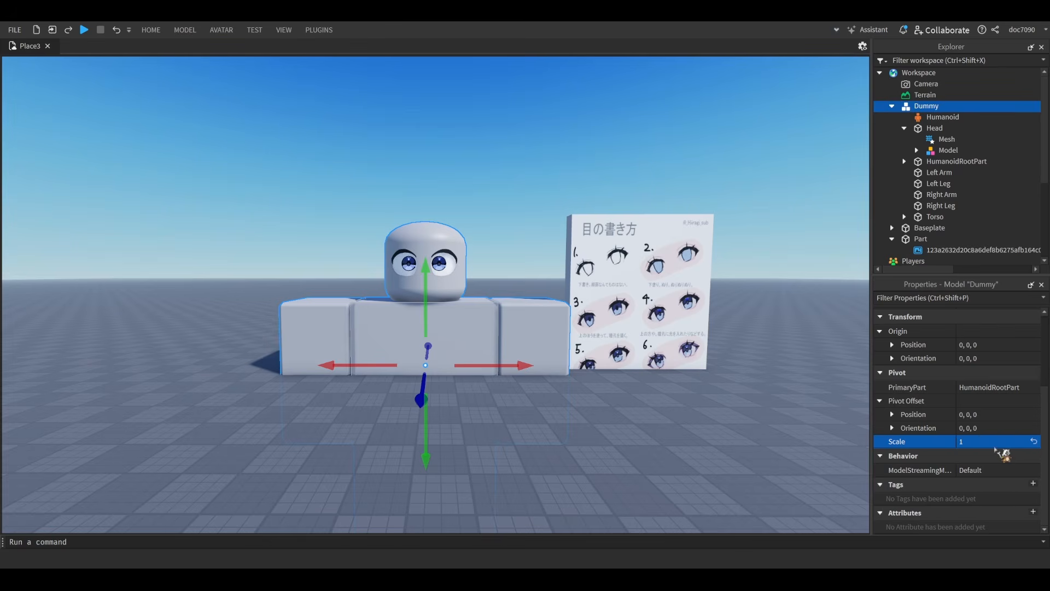
pyautogui.click(445, 377)
pyautogui.moveTo(434, 365); pyautogui.dragTo(438, 411)
pyautogui.press('f')
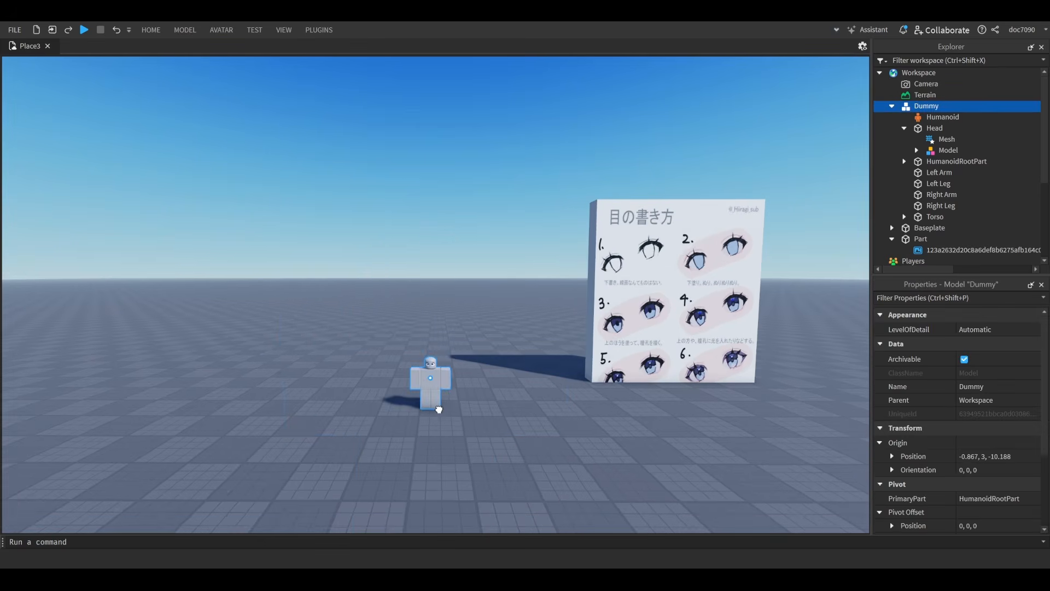
# - Examine the finished eyes on the rescaled dummy from close up, from a distance and from several angles
pyautogui.click(569, 419)
pyautogui.press('w')
pyautogui.press('e')
pyautogui.press('q')
pyautogui.press('a')
pyautogui.moveTo(635, 401); pyautogui.dragTo(804, 222, button='right')
pyautogui.press('s')
pyautogui.press('w')
pyautogui.press('d')
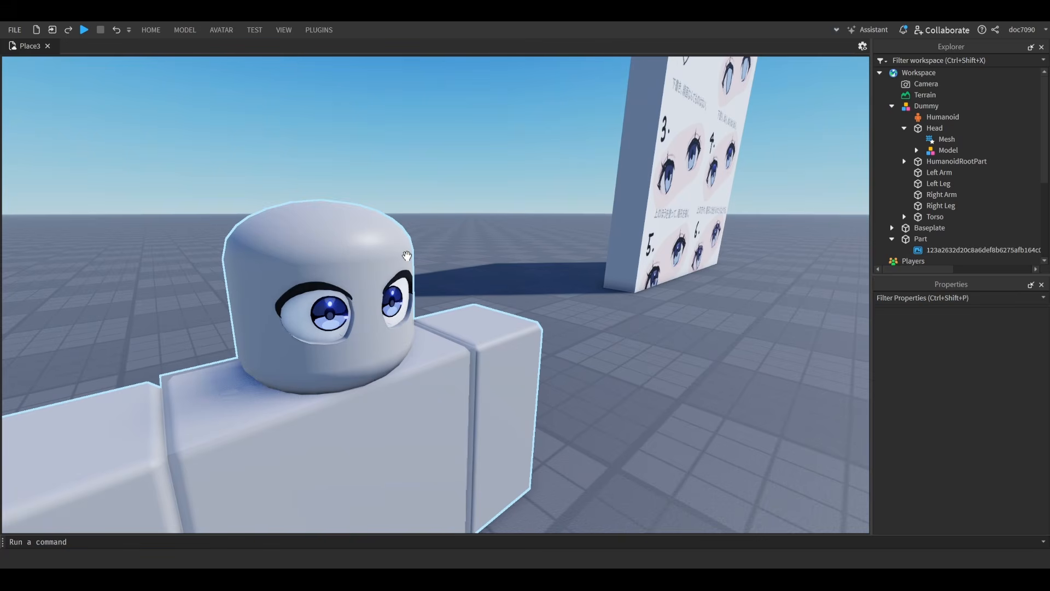
pyautogui.press('s')
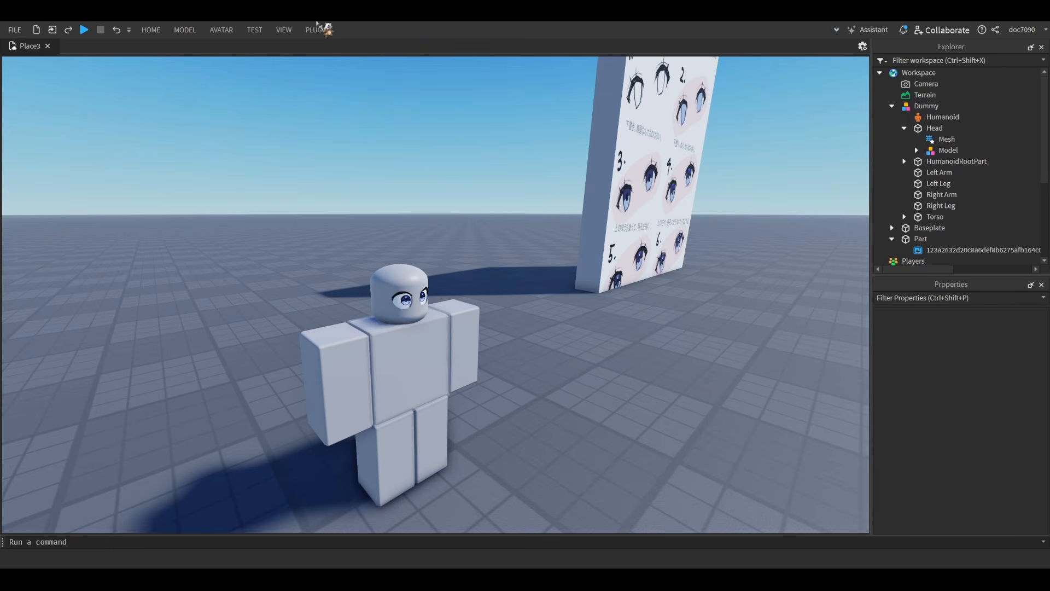
pyautogui.press('w')
pyautogui.moveTo(436, 133); pyautogui.dragTo(434, 132, button='right')
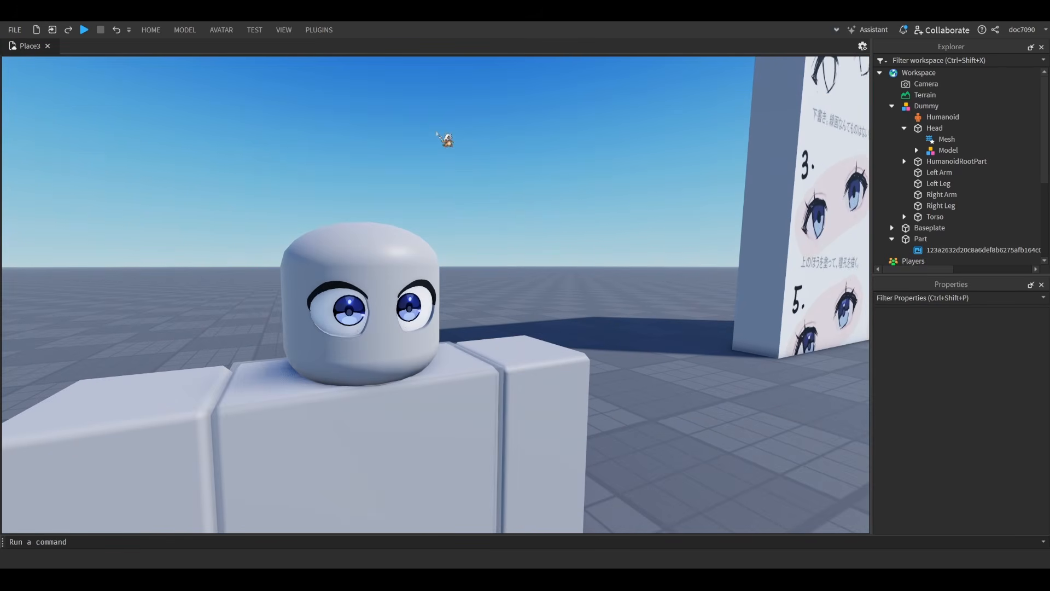
pyautogui.press('s')
pyautogui.scroll(1, 421, 51)
pyautogui.scroll(-9, 463, 101)
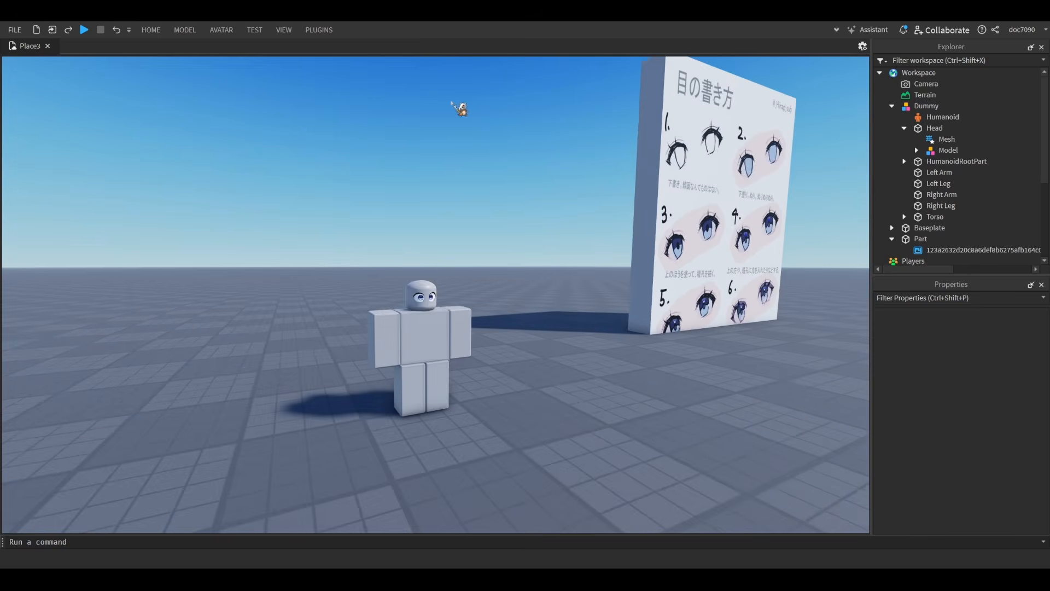
pyautogui.scroll(4, 457, 100)
pyautogui.scroll(10, 469, 105)
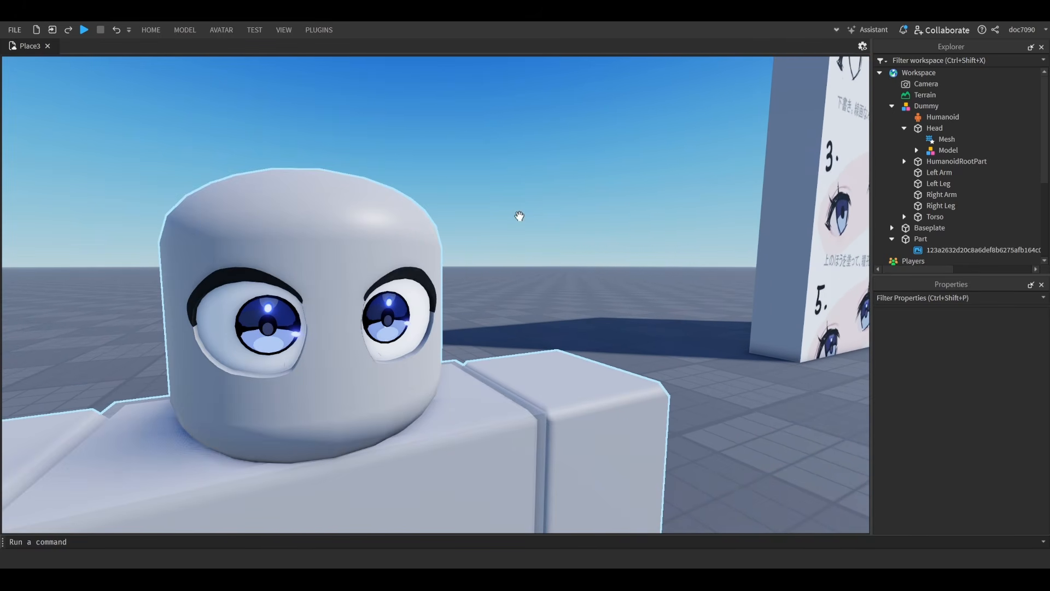
pyautogui.scroll(3, 424, 243)
pyautogui.moveTo(450, 227); pyautogui.dragTo(674, 202, button='middle')
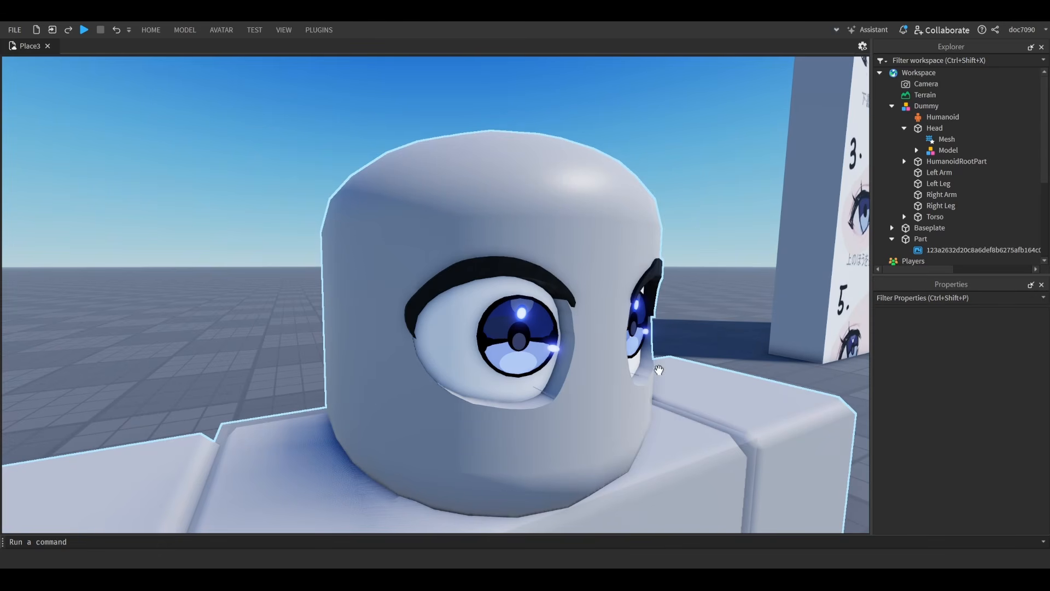
pyautogui.scroll(-5, 575, 275)
pyautogui.scroll(3, 579, 277)
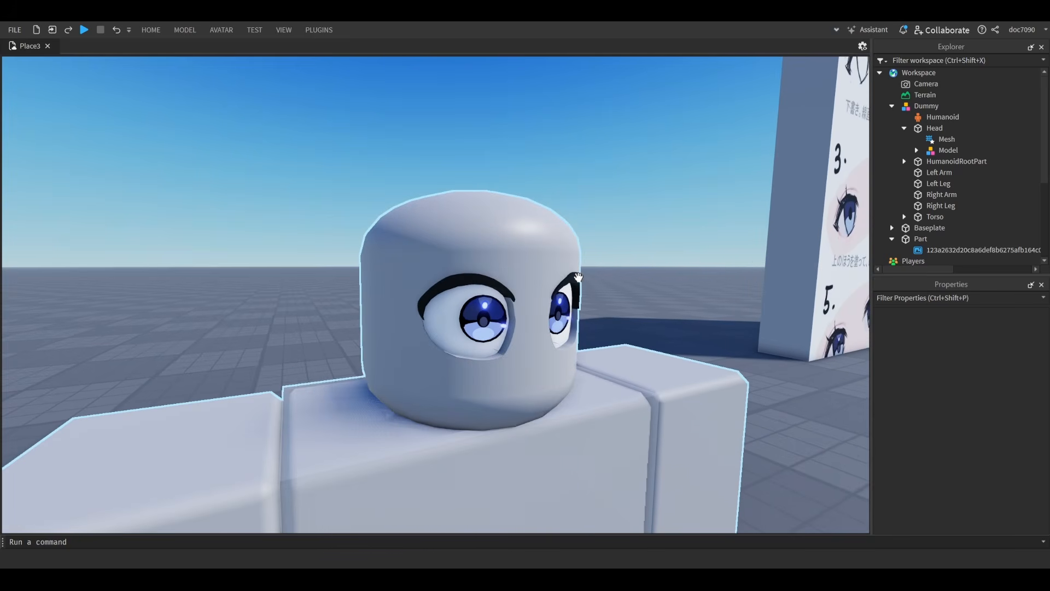
pyautogui.scroll(2, 629, 256)
pyautogui.scroll(-5, 617, 256)
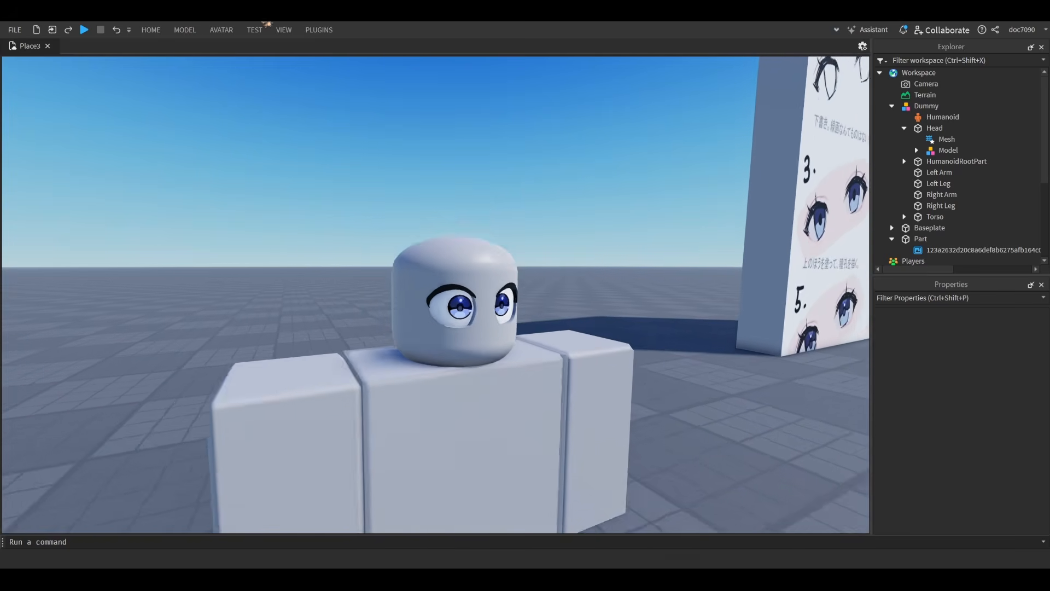
# - Insert a block part above the Dummy's head and narrow it symmetrically into a slim upright block
pyautogui.click(151, 30)
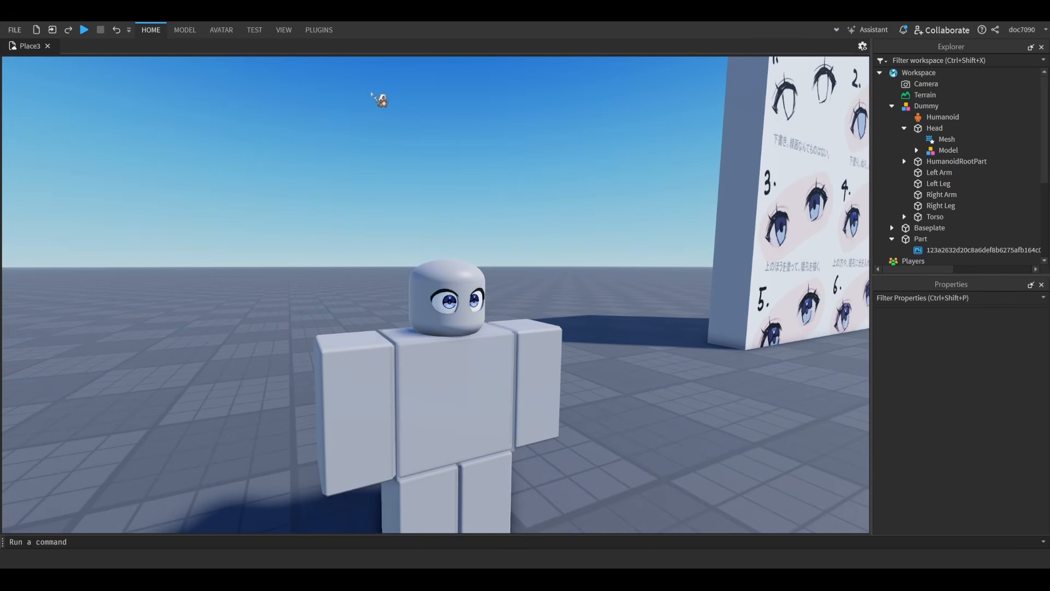
pyautogui.click(377, 101)
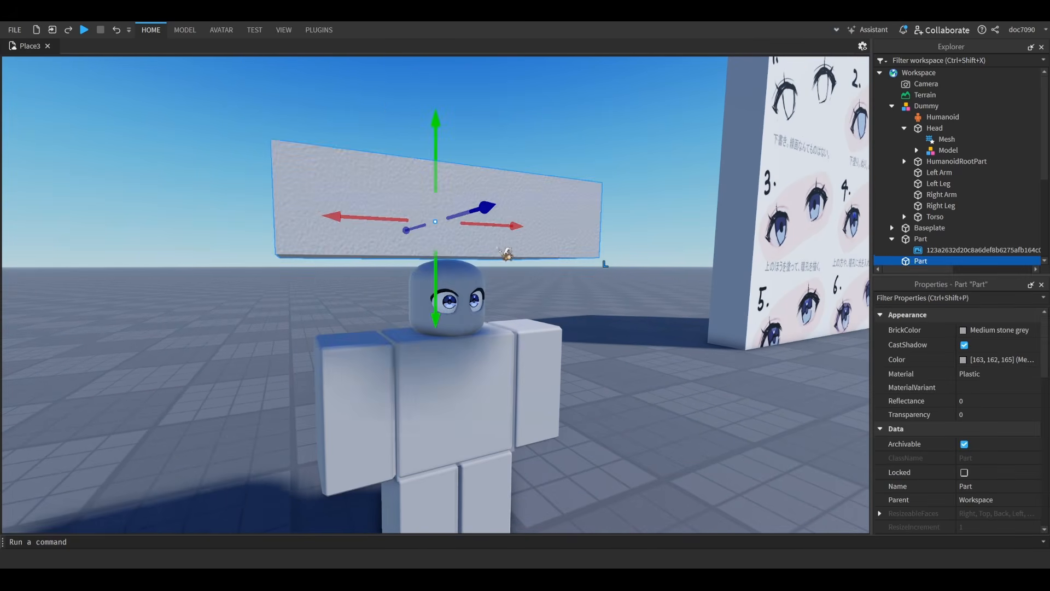
pyautogui.moveTo(498, 247); pyautogui.dragTo(495, 242, button='right')
pyautogui.hotkey('ctrl', '3')
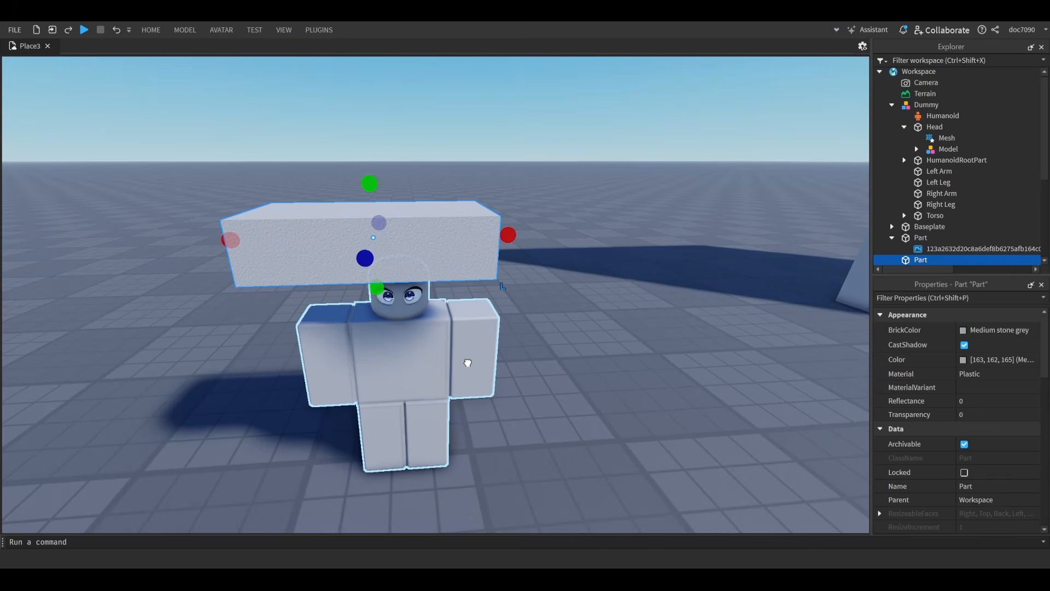
pyautogui.click(467, 363)
pyautogui.click(792, 432)
pyautogui.press('w')
pyautogui.press('a')
pyautogui.click(428, 217)
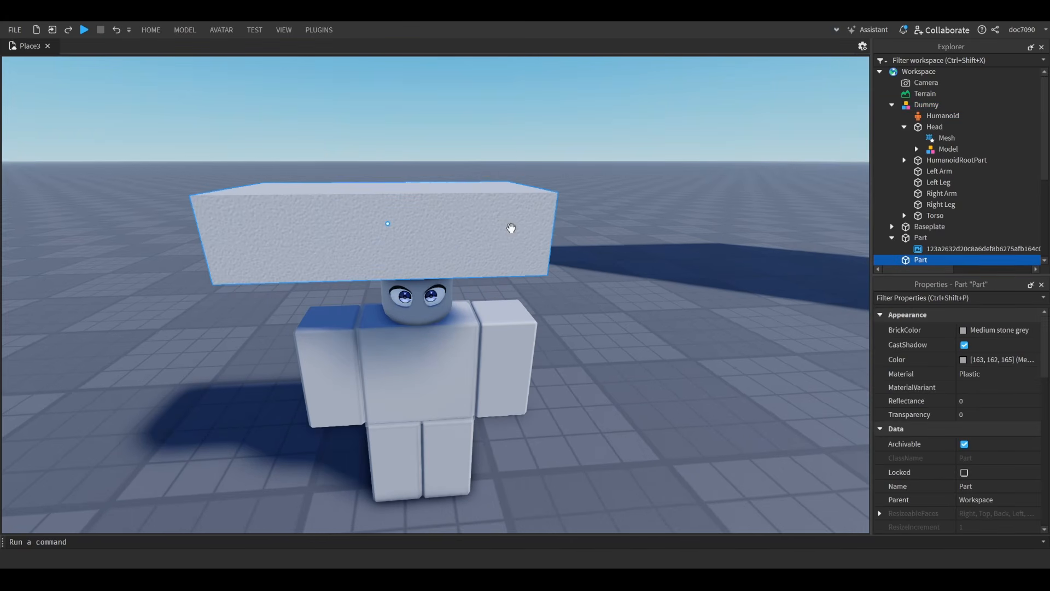
pyautogui.keyDown('ctrl'); pyautogui.moveTo(551, 226); pyautogui.dragTo(431, 233); pyautogui.keyUp('ctrl')
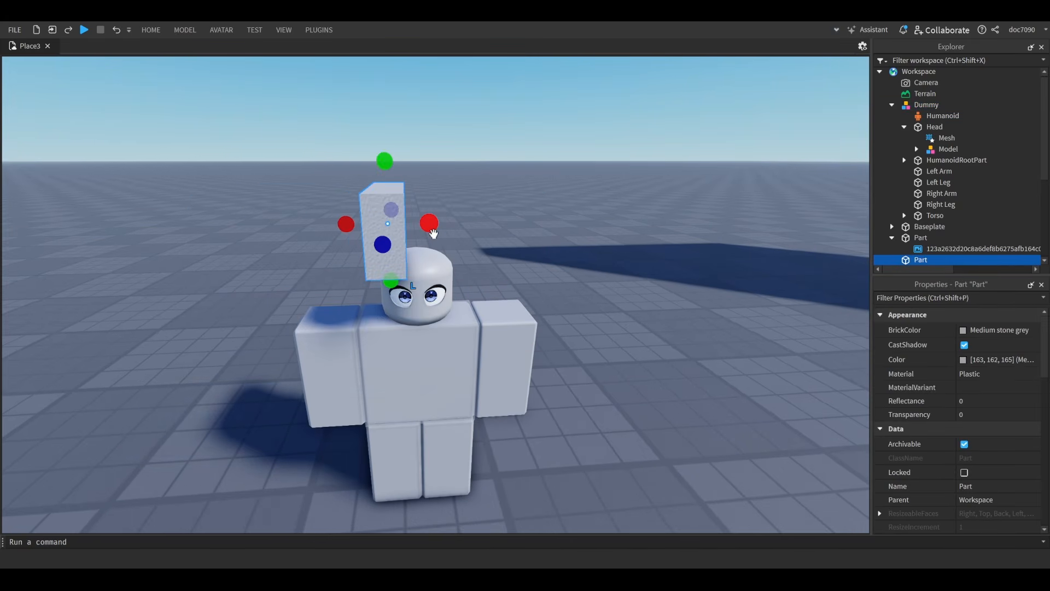
# - Lower the block about 0.473 studs so it overlaps the head above the eye
pyautogui.moveTo(435, 232); pyautogui.dragTo(436, 232, button='right')
pyautogui.press('w')
pyautogui.press('a')
pyautogui.hotkey('ctrl', '2')
pyautogui.moveTo(512, 158); pyautogui.dragTo(513, 217)
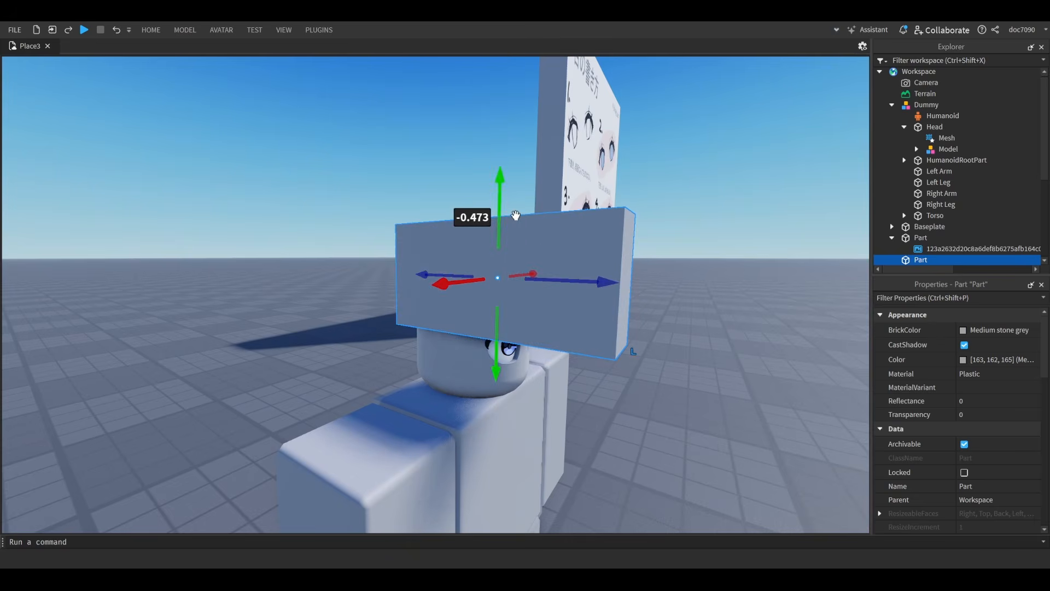
# - Scale the block narrower and trim its rear end so it sits within the front part of the head
pyautogui.hotkey('ctrl', '3')
pyautogui.press('s')
pyautogui.press('d')
pyautogui.moveTo(512, 217); pyautogui.dragTo(511, 217, button='right')
pyautogui.press('d')
pyautogui.press('d')
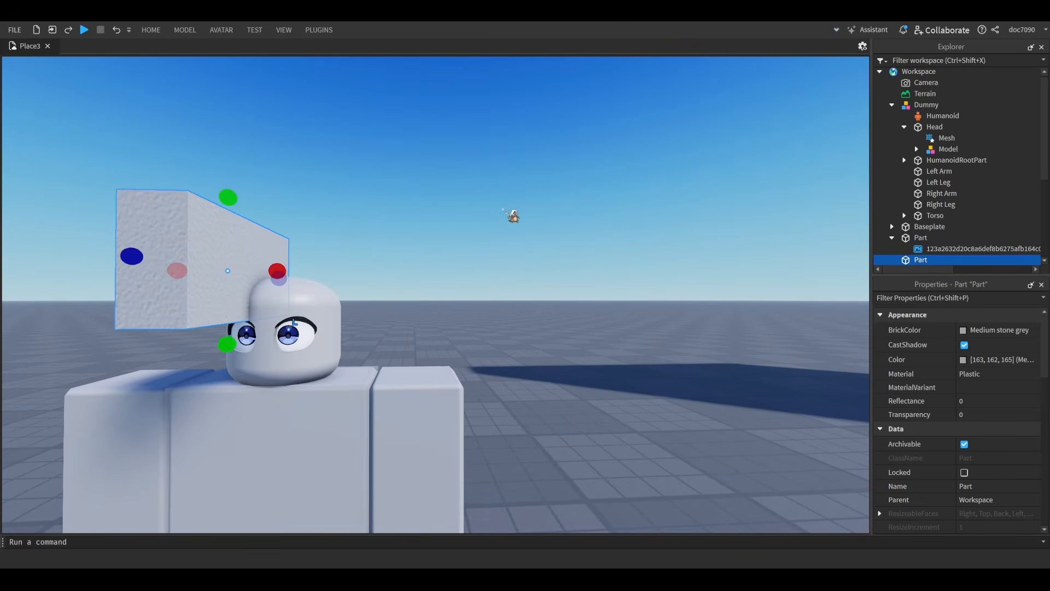
pyautogui.press('a')
pyautogui.press('w')
pyautogui.moveTo(421, 259); pyautogui.dragTo(469, 260)
pyautogui.moveTo(469, 260); pyautogui.dragTo(469, 259, button='right')
pyautogui.press('a')
pyautogui.moveTo(572, 183); pyautogui.dragTo(571, 183, button='right')
pyautogui.press('d')
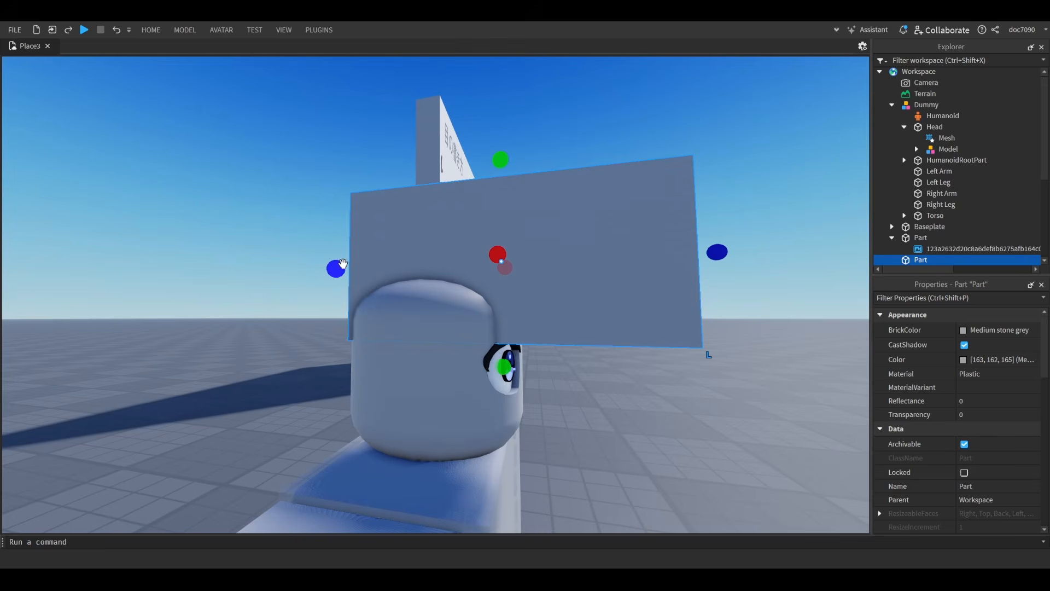
pyautogui.moveTo(338, 269); pyautogui.dragTo(414, 269)
pyautogui.press('d')
pyautogui.moveTo(519, 242); pyautogui.dragTo(459, 217, button='right')
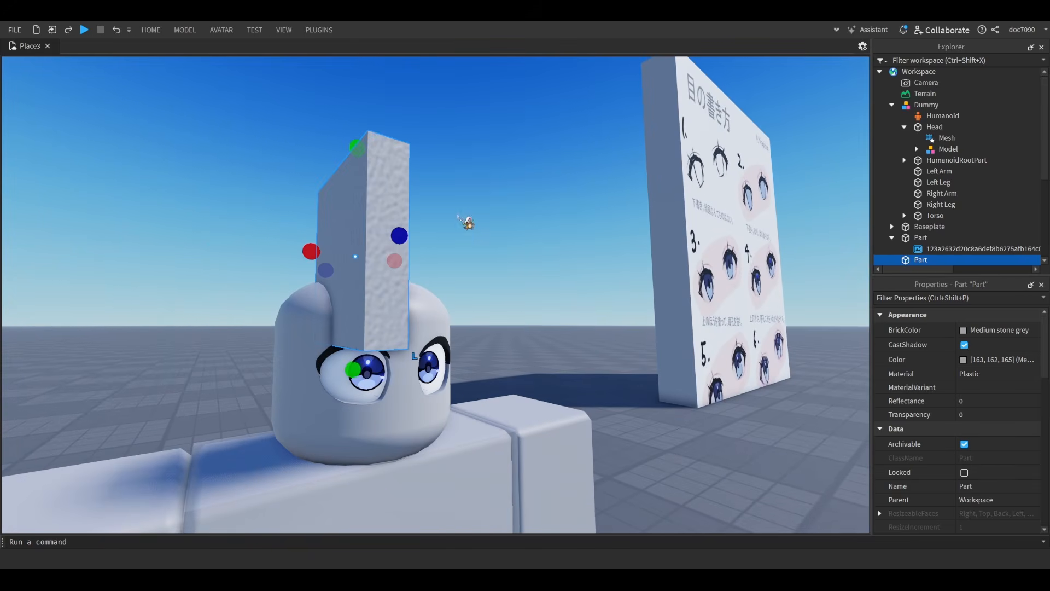
# - Flatten the block and shorten its protruding front to a size of about 0.217 x 0.108 x 0.637
pyautogui.moveTo(372, 151); pyautogui.dragTo(356, 295)
pyautogui.scroll(8, 378, 298)
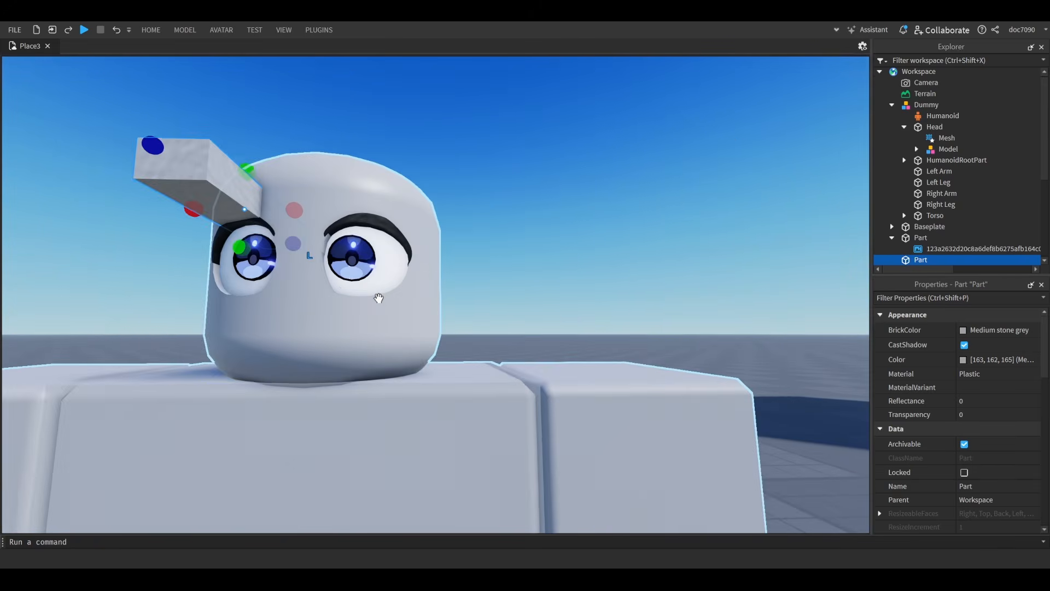
pyautogui.moveTo(379, 299); pyautogui.dragTo(379, 298, button='right')
pyautogui.press('a')
pyautogui.moveTo(477, 242); pyautogui.dragTo(477, 235)
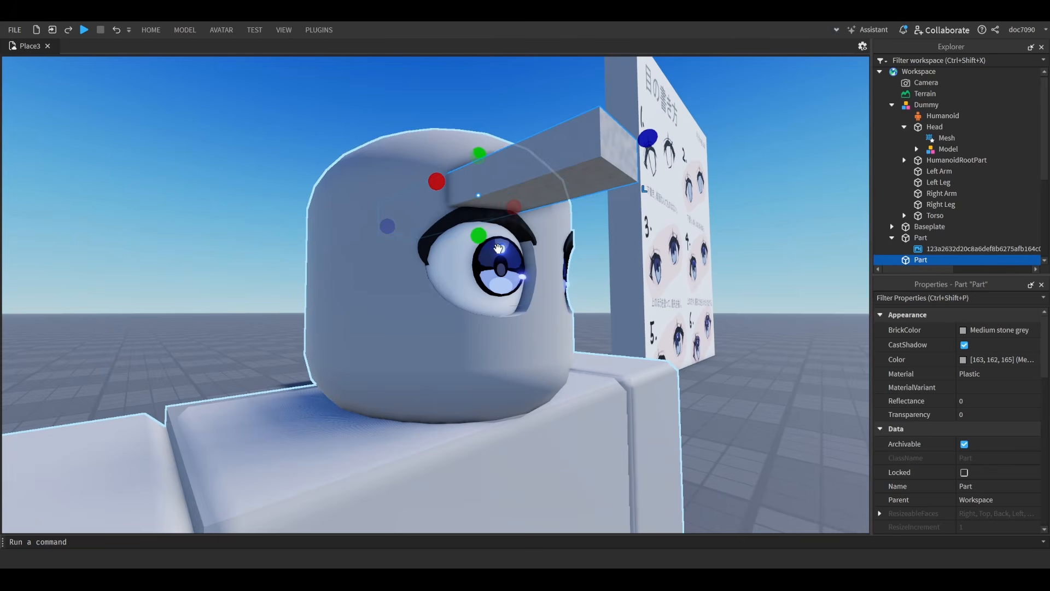
pyautogui.moveTo(741, 228); pyautogui.dragTo(741, 228, button='right')
pyautogui.press('a')
pyautogui.moveTo(731, 216); pyautogui.dragTo(615, 222)
# - Duplicate the small block and place the copy over the middle of the same eye
pyautogui.moveTo(615, 222)
pyautogui.mouseDown(button='right')
pyautogui.moveTo(643, 239)
pyautogui.moveTo(634, 232)
pyautogui.mouseUp(button='right')
pyautogui.press('d')
pyautogui.press('w')
pyautogui.hotkey('ctrl', '2')
pyautogui.hotkey('ctrl', 'd')
pyautogui.moveTo(334, 180); pyautogui.dragTo(450, 321)
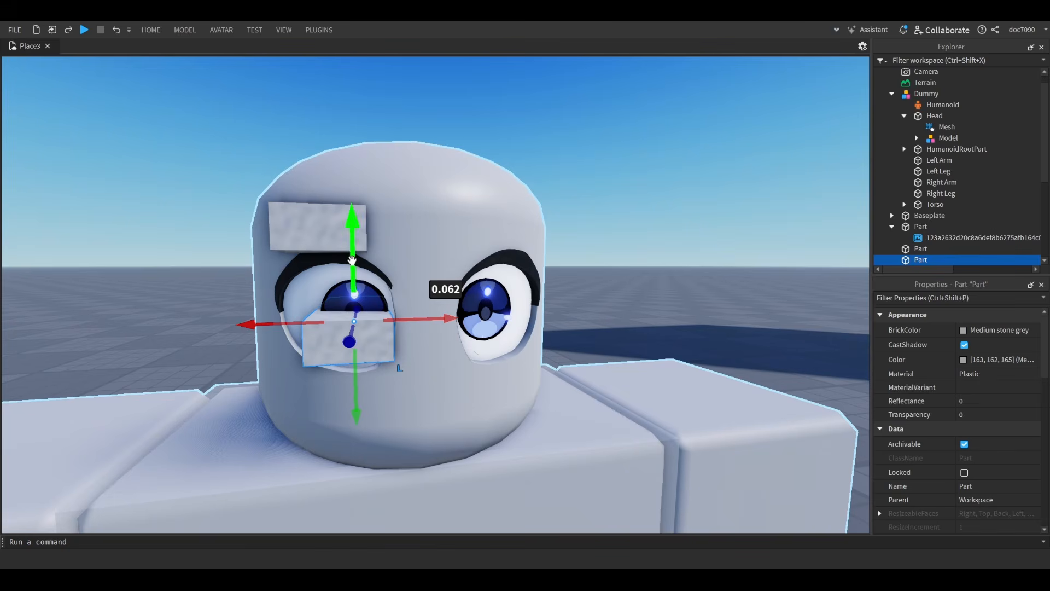
pyautogui.moveTo(353, 260); pyautogui.dragTo(356, 314)
# - Duplicate the middle block, place the copy below the eye and shift it about 0.088 outward
pyautogui.hotkey('ctrl', 'd')
pyautogui.moveTo(438, 379); pyautogui.dragTo(412, 378)
pyautogui.scroll(-4, 448, 360)
pyautogui.scroll(3, 453, 346)
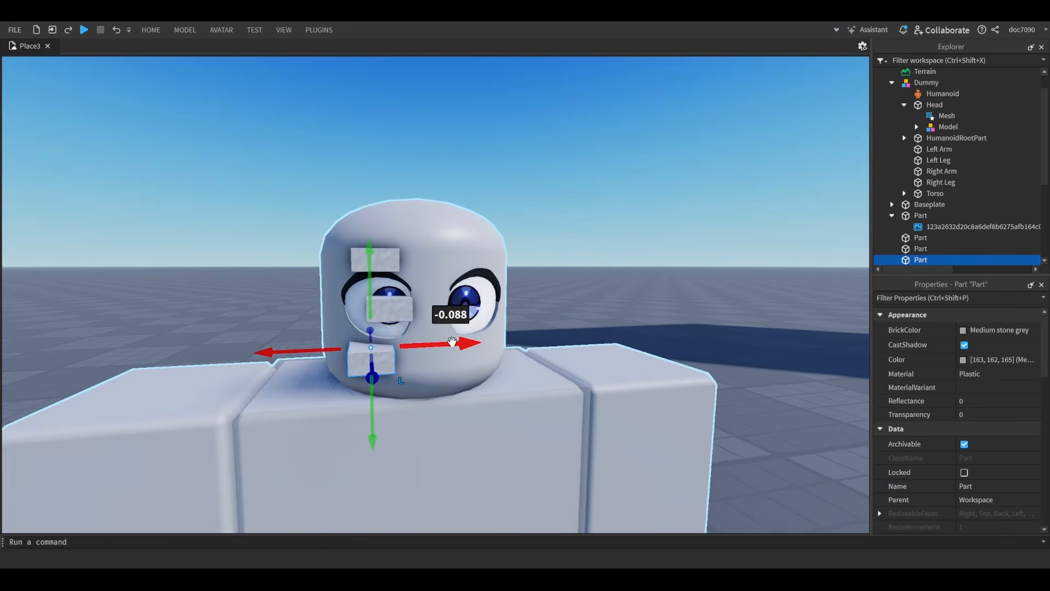
pyautogui.scroll(2, 437, 361)
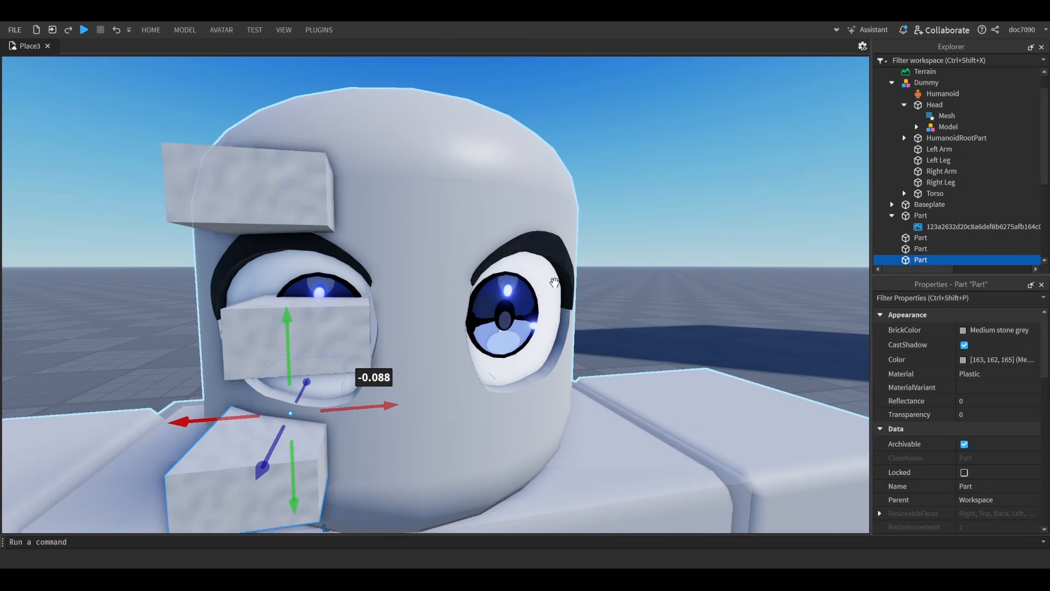
pyautogui.scroll(-5, 550, 287)
pyautogui.scroll(3, 481, 293)
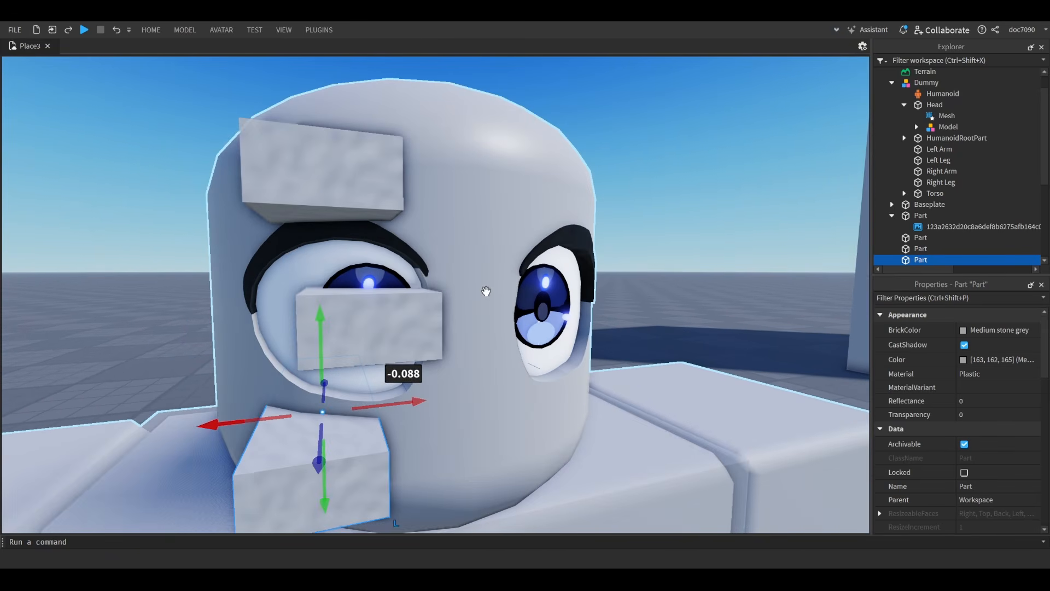
pyautogui.scroll(-1, 435, 251)
# - Duplicate the block above the eye in place
pyautogui.click(402, 221)
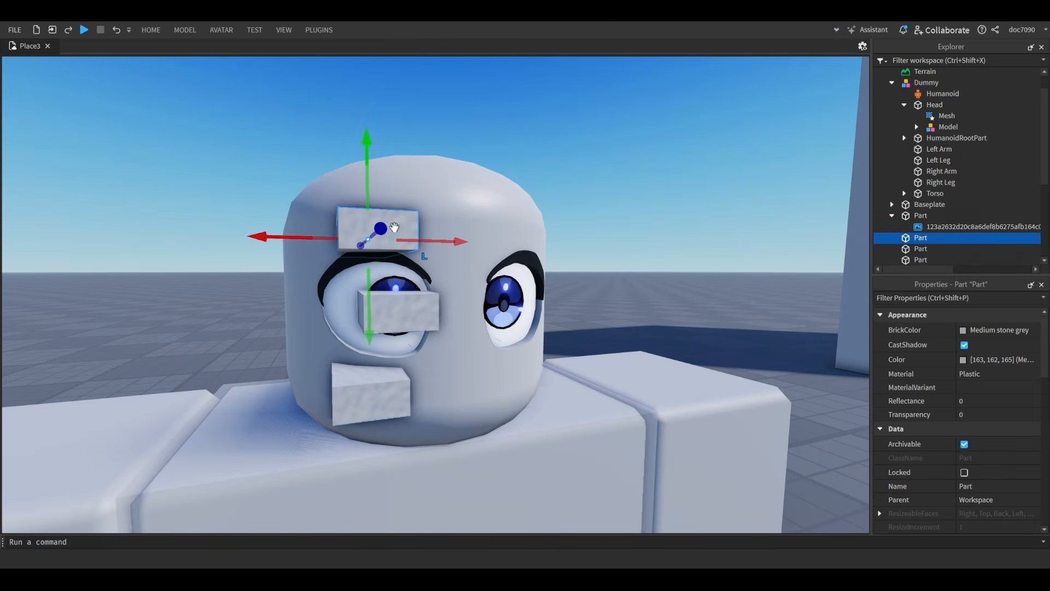
pyautogui.press('d')
pyautogui.moveTo(528, 262); pyautogui.dragTo(527, 262, button='right')
pyautogui.press('s')
pyautogui.scroll(-5, 969, 404)
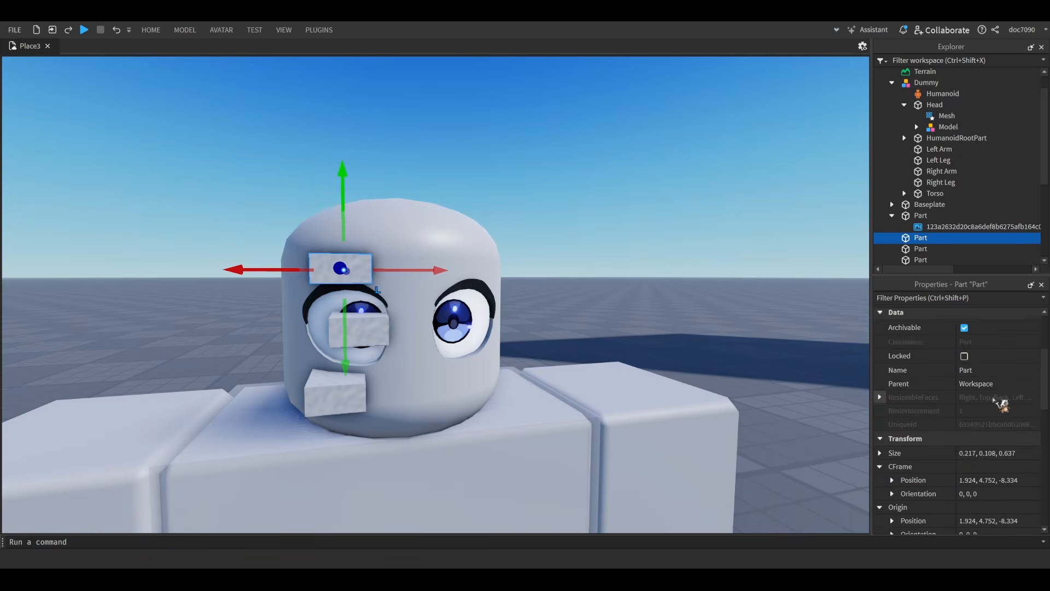
pyautogui.hotkey('ctrl', 'd')
# - Try to mirror a copy of the upper block by making its X position negative, and delete that copy
pyautogui.click(966, 403)
pyautogui.click(960, 404)
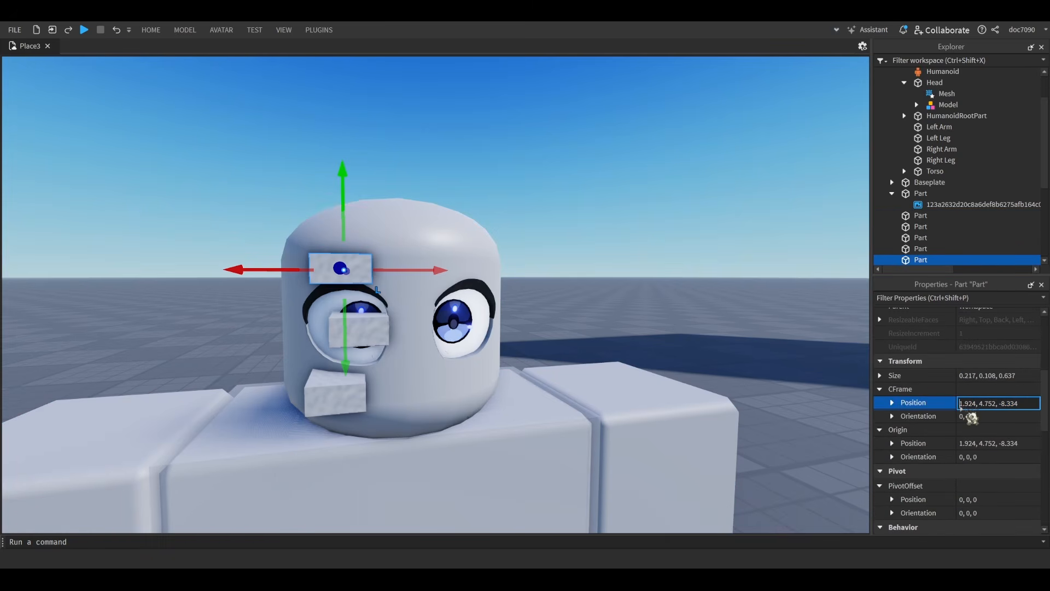
pyautogui.write('-')
pyautogui.press('Return')
pyautogui.moveTo(551, 313); pyautogui.dragTo(551, 311, button='right')
pyautogui.press('Delete')
# - Group the Dummy and the four small blocks into one model
pyautogui.scroll(-5, 391, 363)
pyautogui.moveTo(390, 362); pyautogui.dragTo(391, 364, button='right')
pyautogui.click(455, 292)
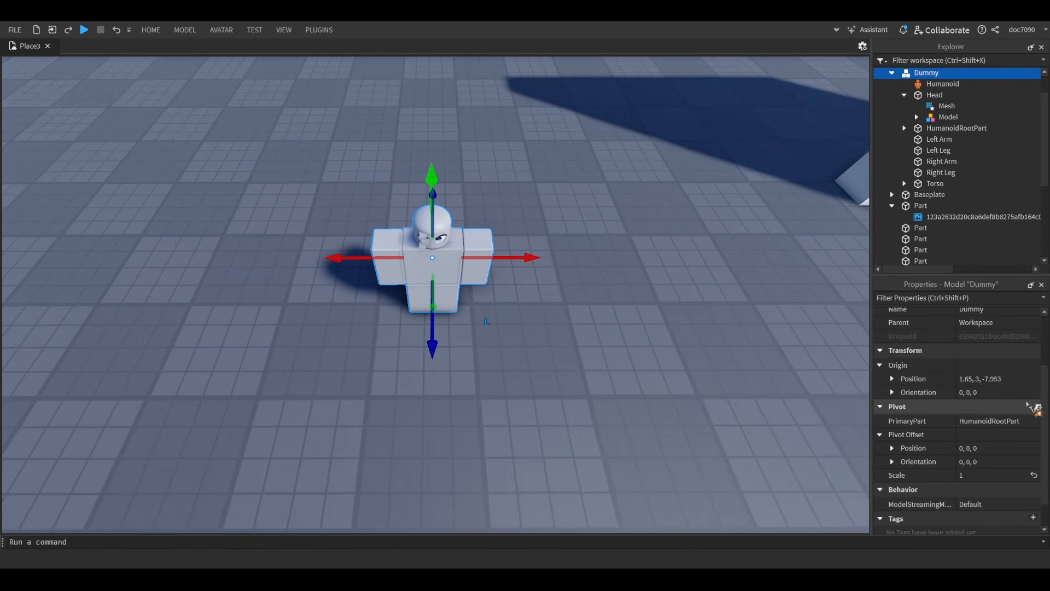
pyautogui.moveTo(612, 159); pyautogui.dragTo(270, 401)
pyautogui.scroll(-3, 1034, 433)
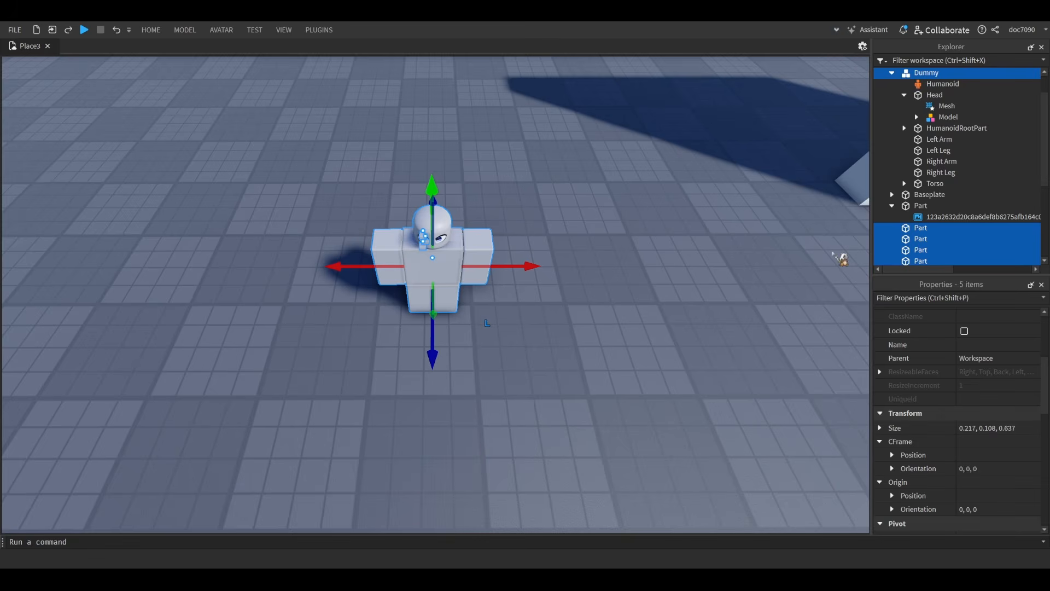
pyautogui.hotkey('ctrl', 'g')
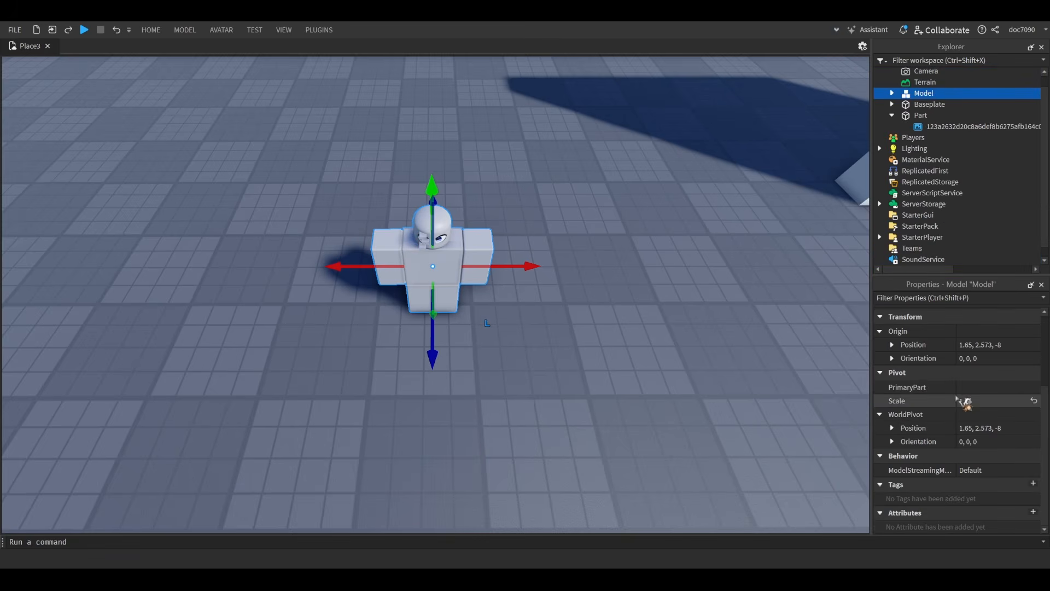
# - Set the combined model's origin position to 0, 0, 0
pyautogui.click(962, 346)
pyautogui.hotkey('ctrl', 'a')
pyautogui.write('0')
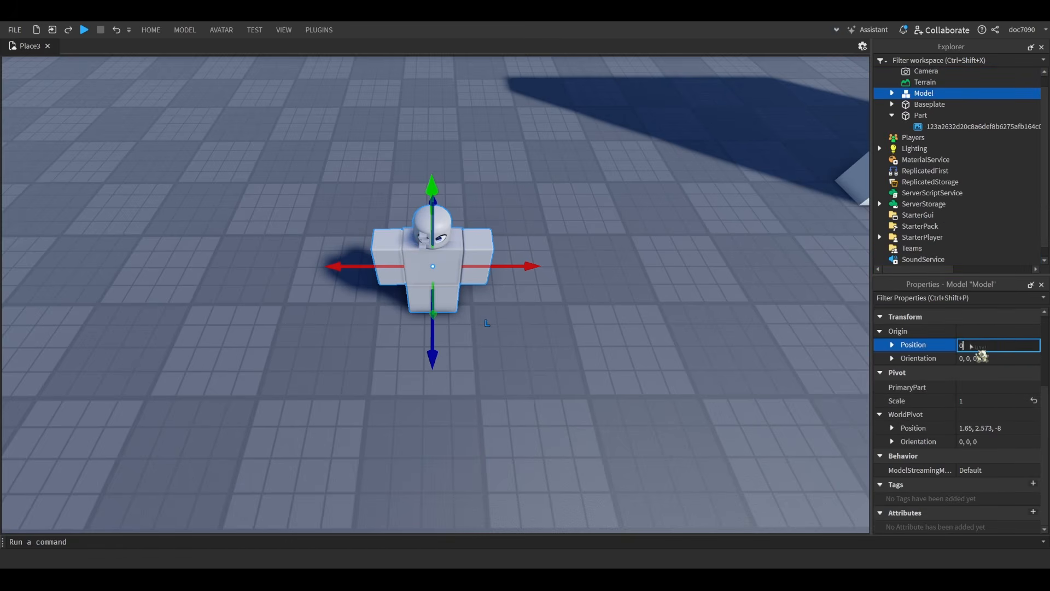
pyautogui.press('Return')
# - Raise the combined model to a height of about 2.678 so it stands on the baseplate, and ungroup it
pyautogui.scroll(5, 562, 206)
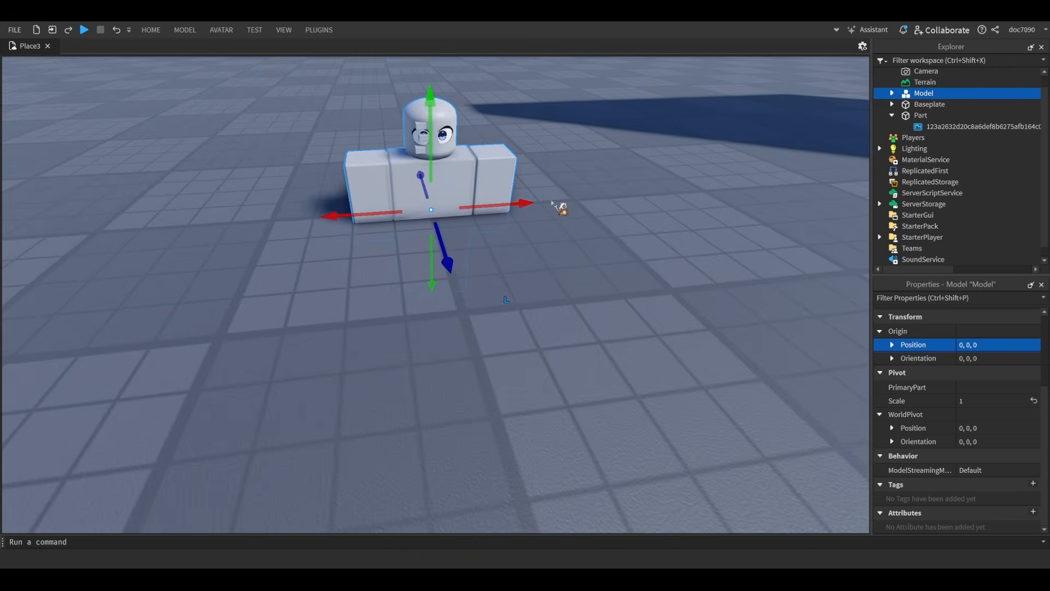
pyautogui.moveTo(423, 256); pyautogui.dragTo(486, 57)
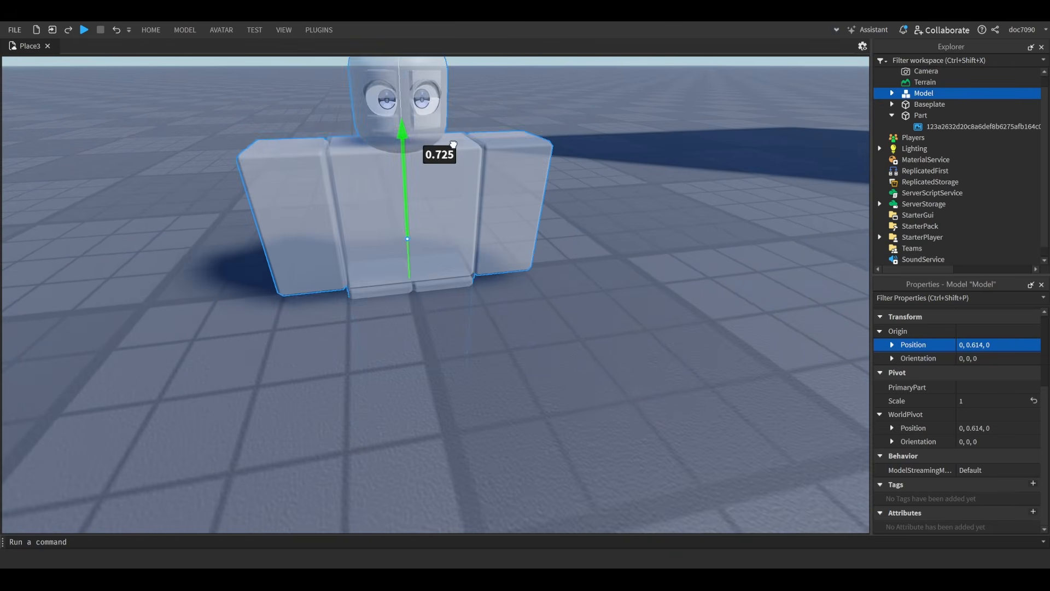
pyautogui.scroll(-2, 479, 46)
pyautogui.press('e')
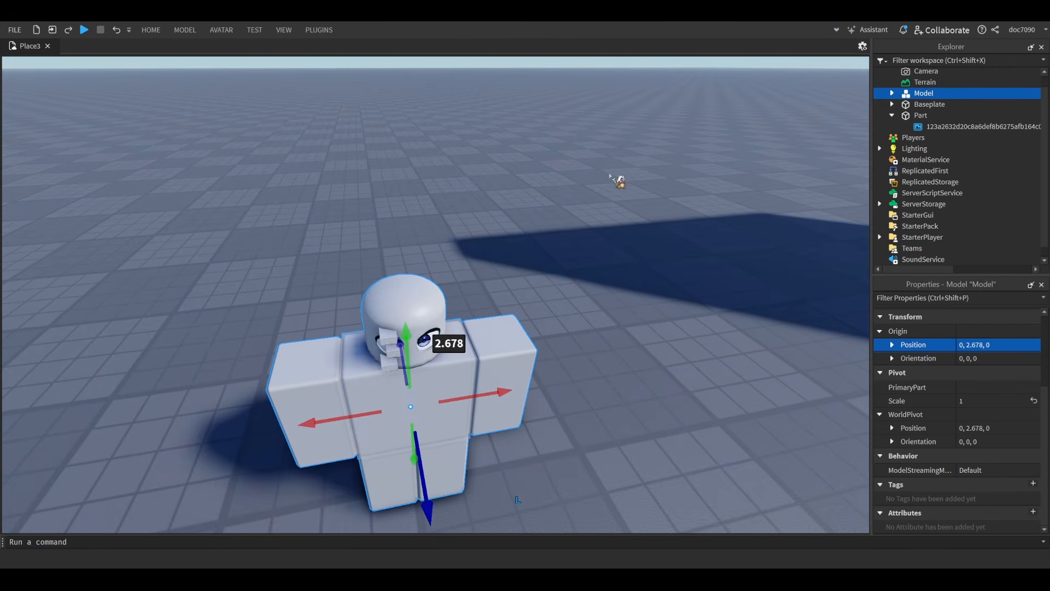
pyautogui.hotkey('ctrl', 'u')
pyautogui.click(626, 199)
# - Mirror one of the two overlapping upper blocks above the other eye by setting its X position to -0.274
pyautogui.scroll(4, 618, 201)
pyautogui.moveTo(618, 201); pyautogui.dragTo(556, 218, button='right')
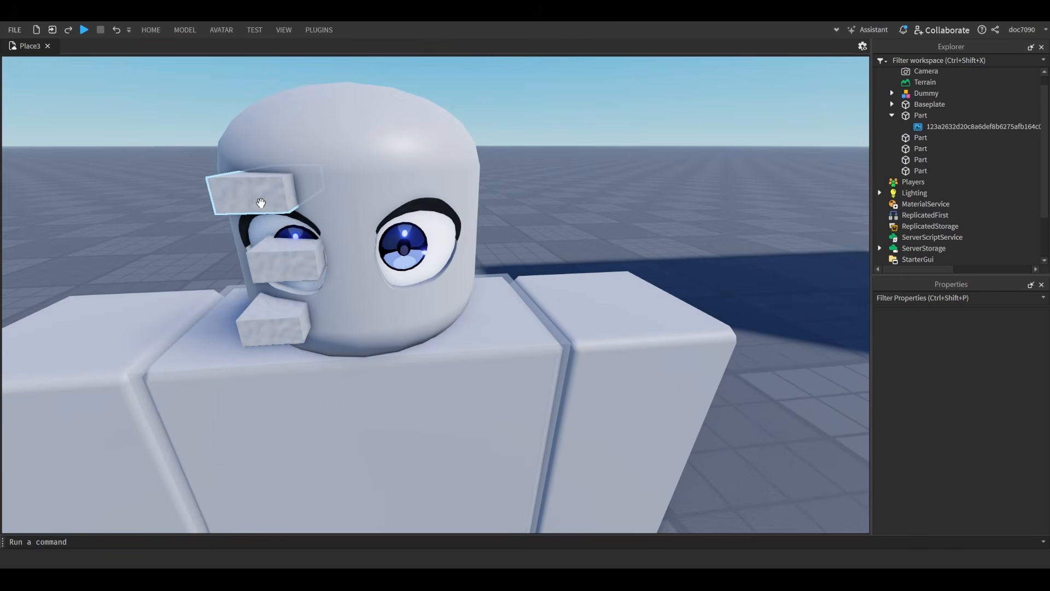
pyautogui.click(260, 201)
pyautogui.scroll(-1, 979, 448)
pyautogui.scroll(-3, 985, 450)
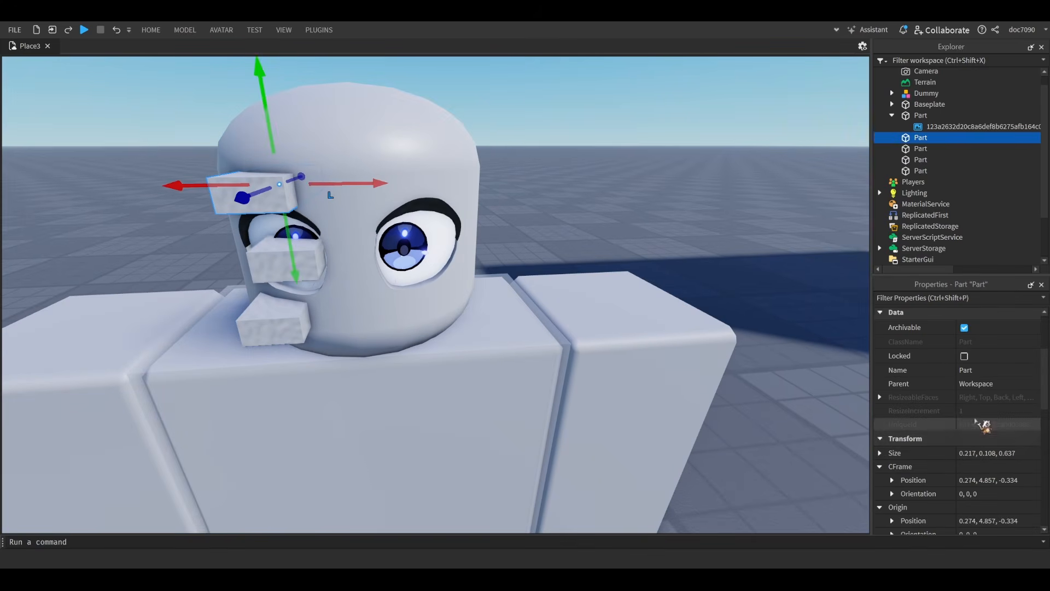
pyautogui.click(966, 481)
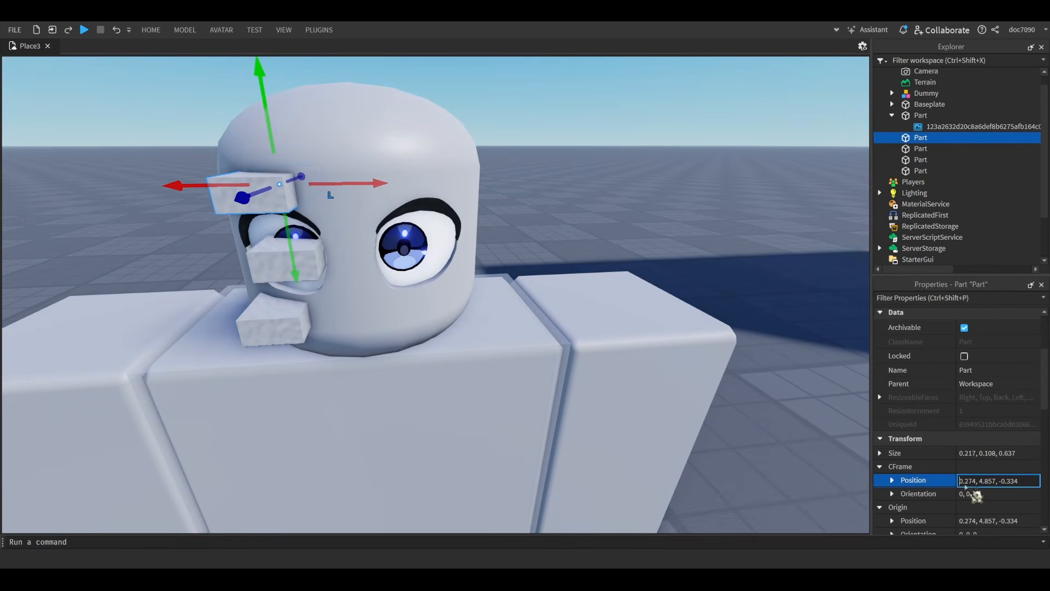
pyautogui.write('-')
pyautogui.press('Return')
pyautogui.click(698, 204)
# - Duplicate the middle block and mirror the copy onto the other eye with an X position of -0.212
pyautogui.click(287, 262)
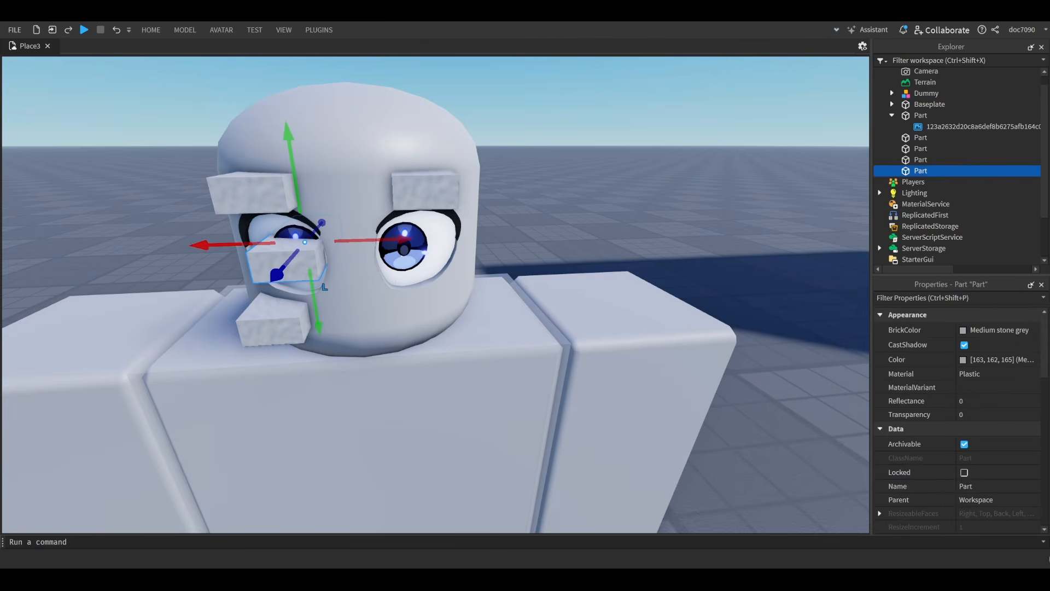
pyautogui.hotkey('ctrl', 'd')
pyautogui.scroll(-3, 967, 489)
pyautogui.click(964, 495)
pyautogui.click(963, 522)
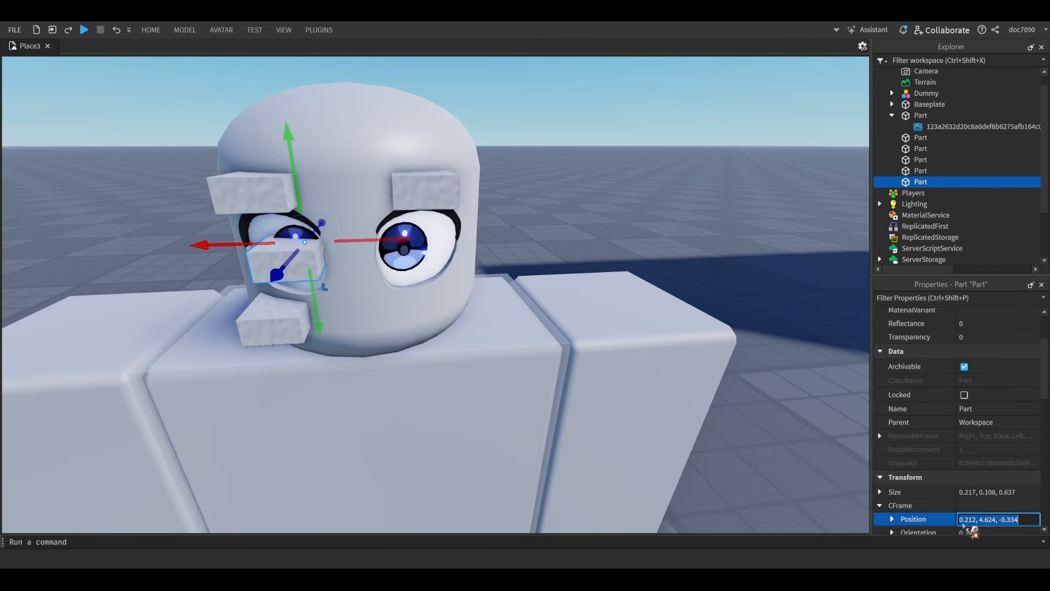
pyautogui.press('Home')
pyautogui.press('Return')
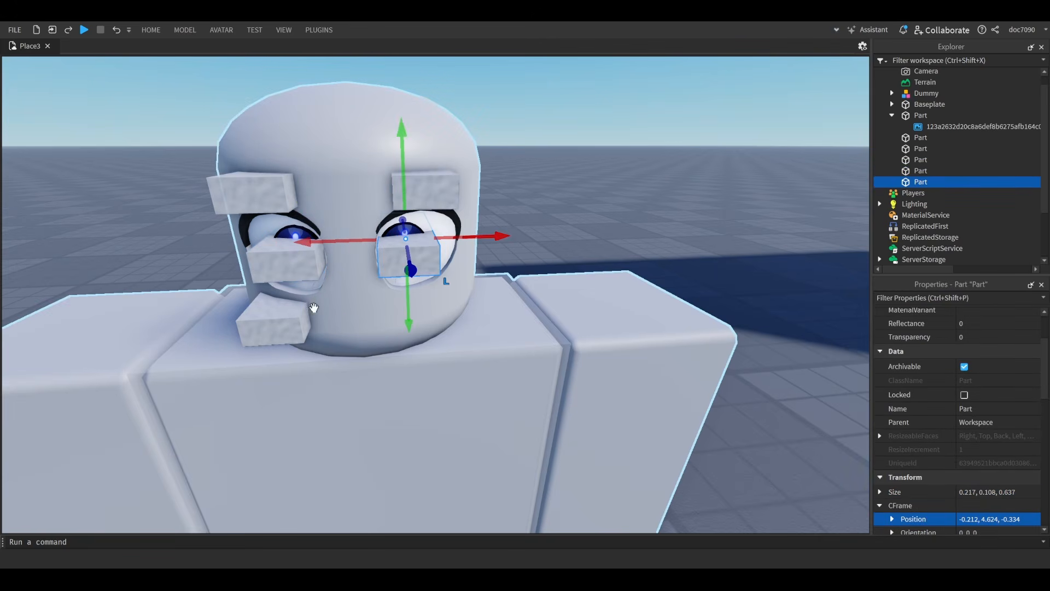
# - Duplicate the lower block and mirror the copy below the other eye with an X position of -0.3
pyautogui.click(295, 320)
pyautogui.hotkey('ctrl', 'd')
pyautogui.click(962, 521)
pyautogui.press('Home')
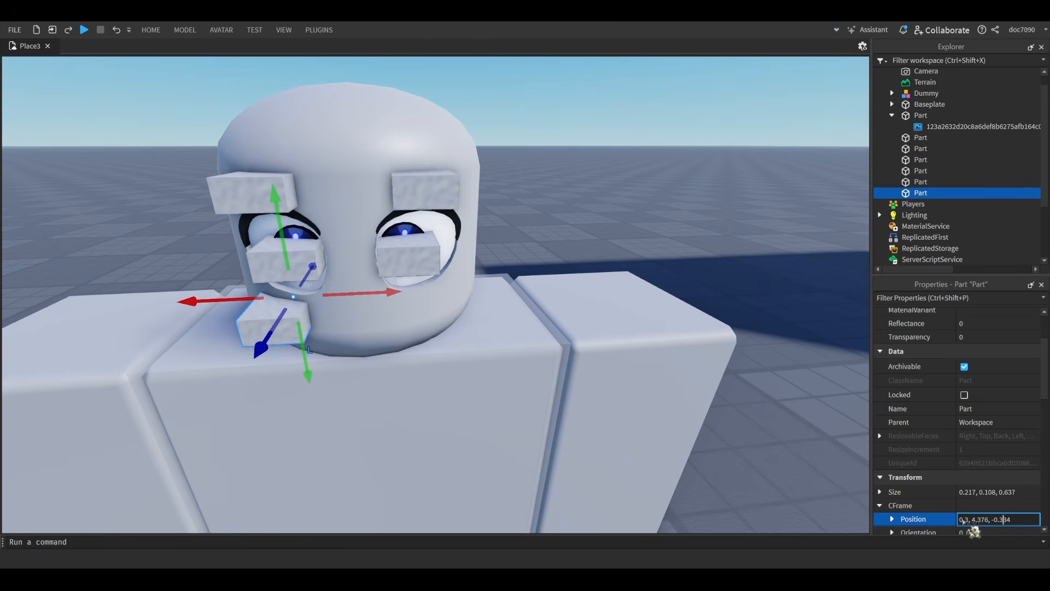
pyautogui.write('-')
pyautogui.press('Return')
pyautogui.scroll(-3, 814, 248)
pyautogui.moveTo(790, 287); pyautogui.dragTo(751, 198, button='right')
pyautogui.scroll(3, 750, 199)
pyautogui.click(751, 198)
# - Rename the block above the character's right eye as "top right lid"
pyautogui.click(210, 218)
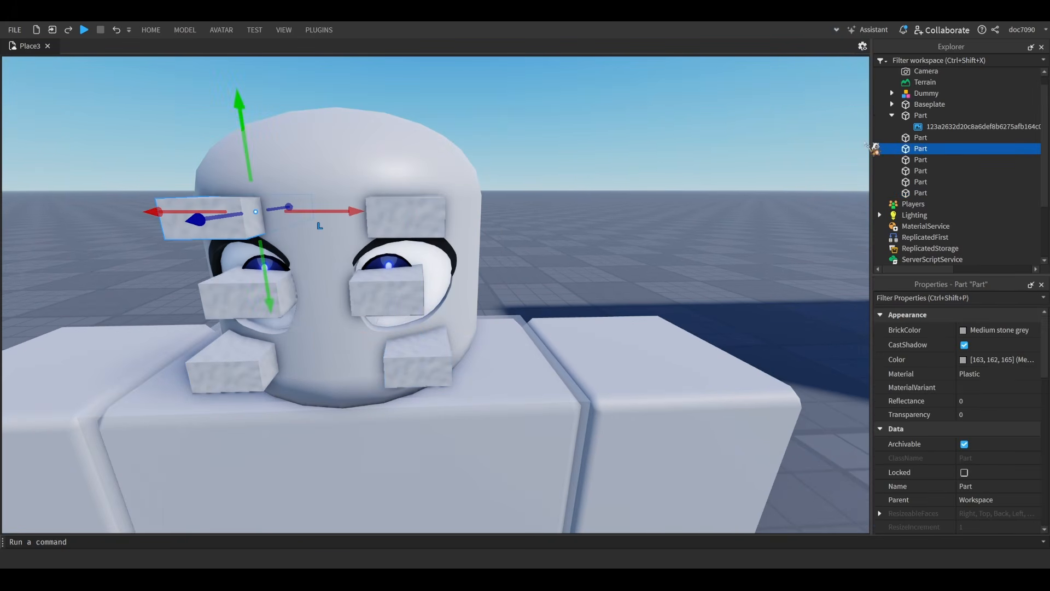
pyautogui.scroll(-3, 769, 143)
pyautogui.moveTo(769, 143); pyautogui.dragTo(769, 143, button='right')
pyautogui.scroll(2, 769, 143)
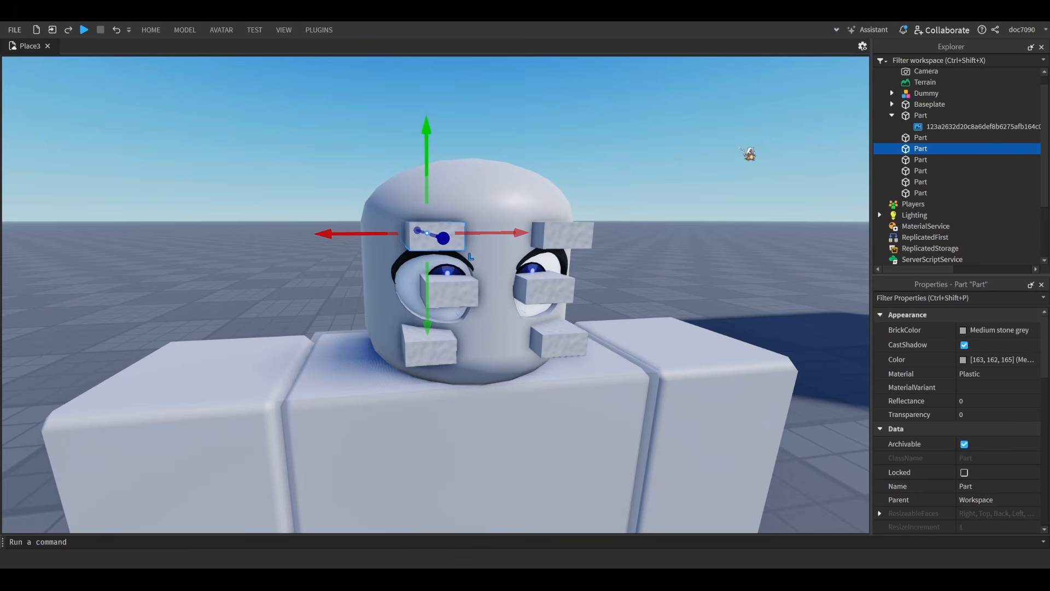
pyautogui.scroll(1, 703, 153)
pyautogui.moveTo(702, 153); pyautogui.dragTo(697, 152, button='right')
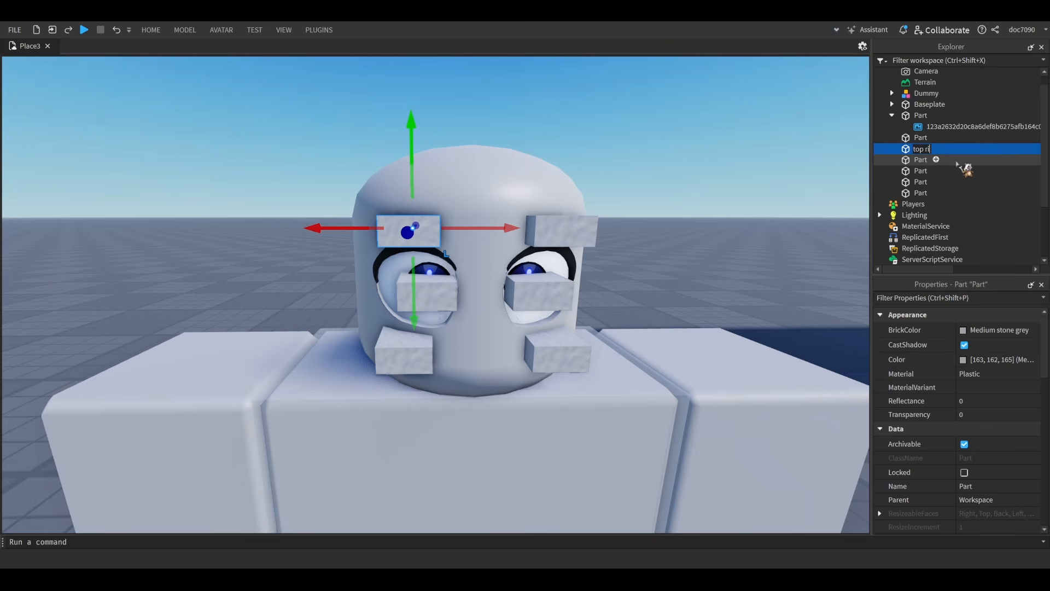
pyautogui.write('id')
pyautogui.press('Return')
# - Rename the block above the character's left eye as "top left lid"
pyautogui.click(574, 229)
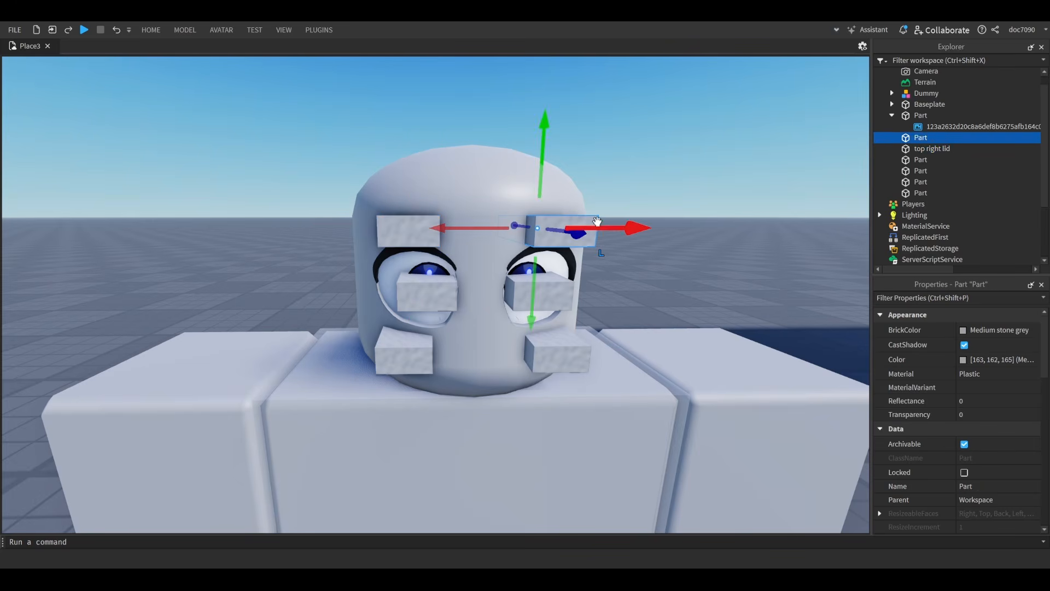
pyautogui.press('F2')
pyautogui.write('top left l')
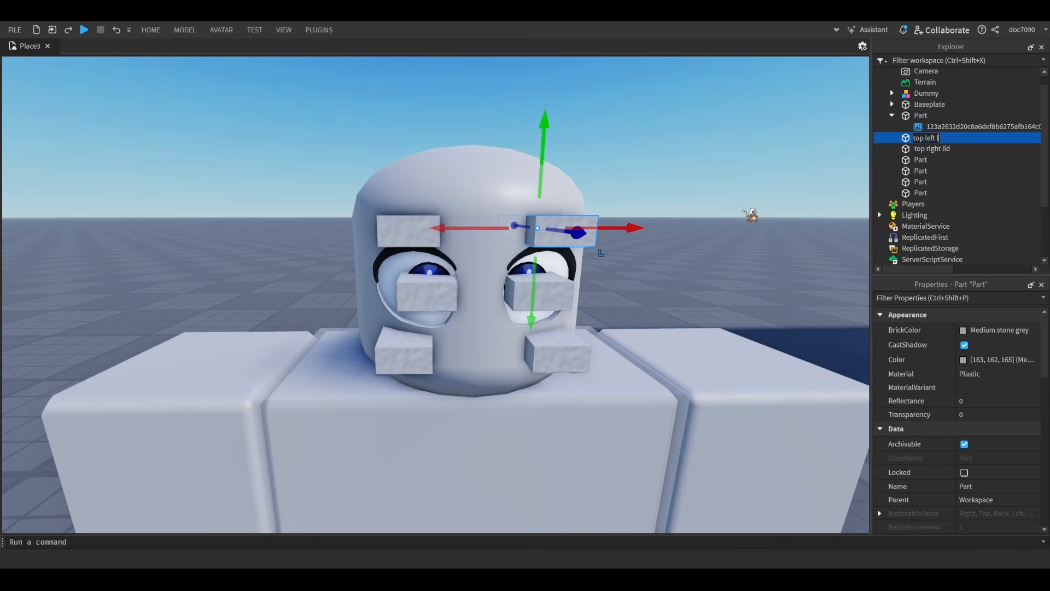
pyautogui.write('i')
pyautogui.press('Return')
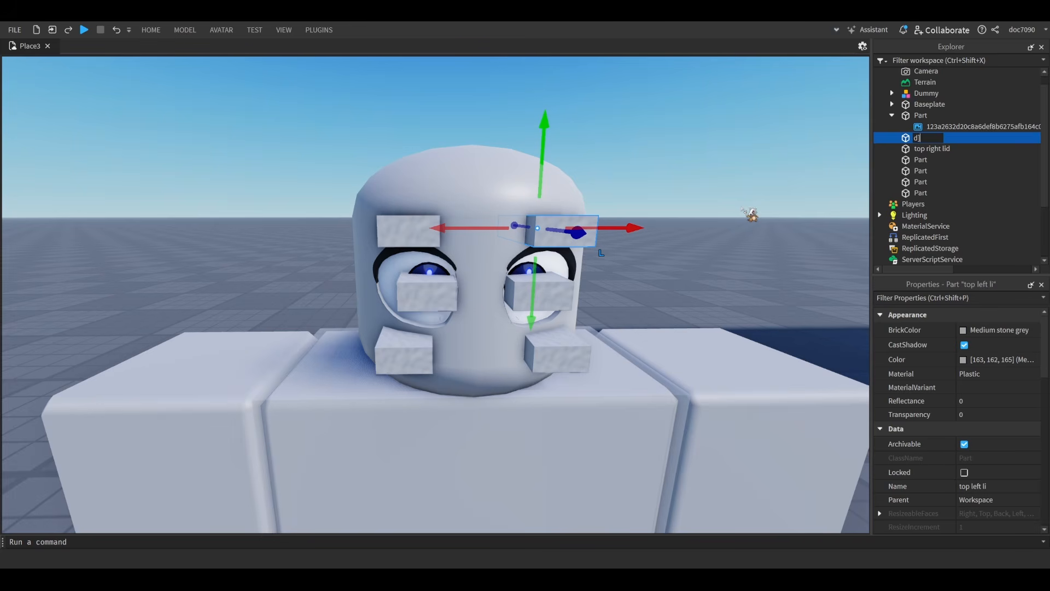
pyautogui.write('d')
pyautogui.press('Return')
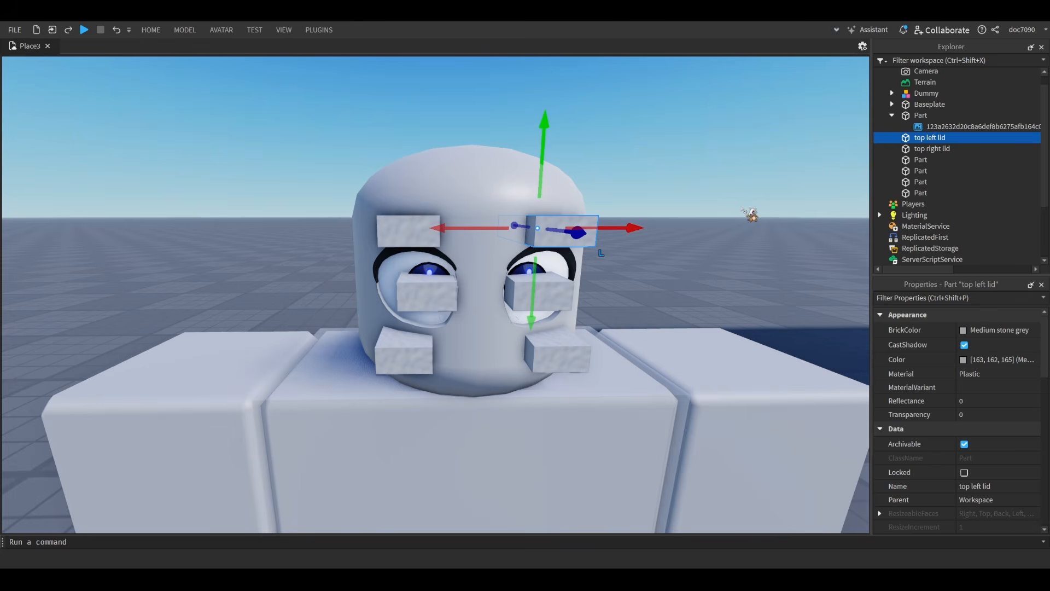
# - Rename the two middle blocks in front of the eyes as "right pupil" and "left pupil" for their respective sides
pyautogui.click(448, 292)
pyautogui.press('F2')
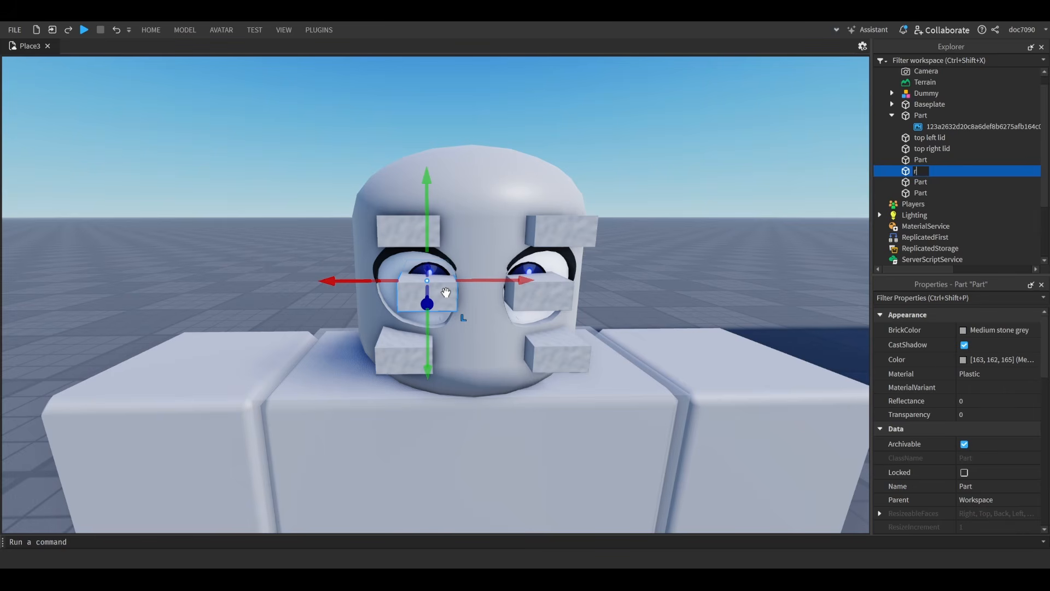
pyautogui.write('right pupil')
pyautogui.press('Return')
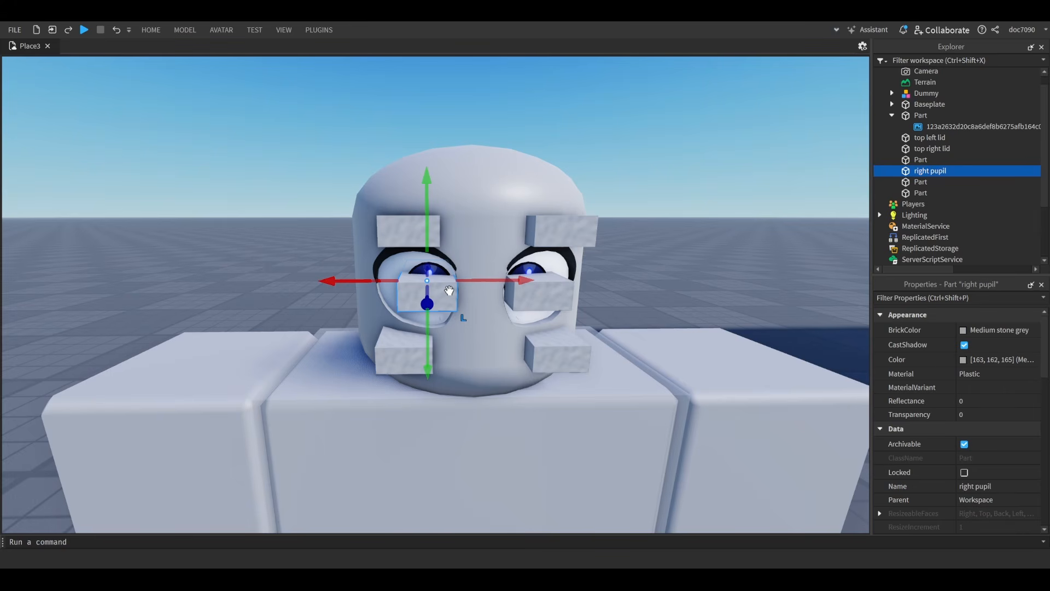
pyautogui.click(569, 290)
pyautogui.press('F2')
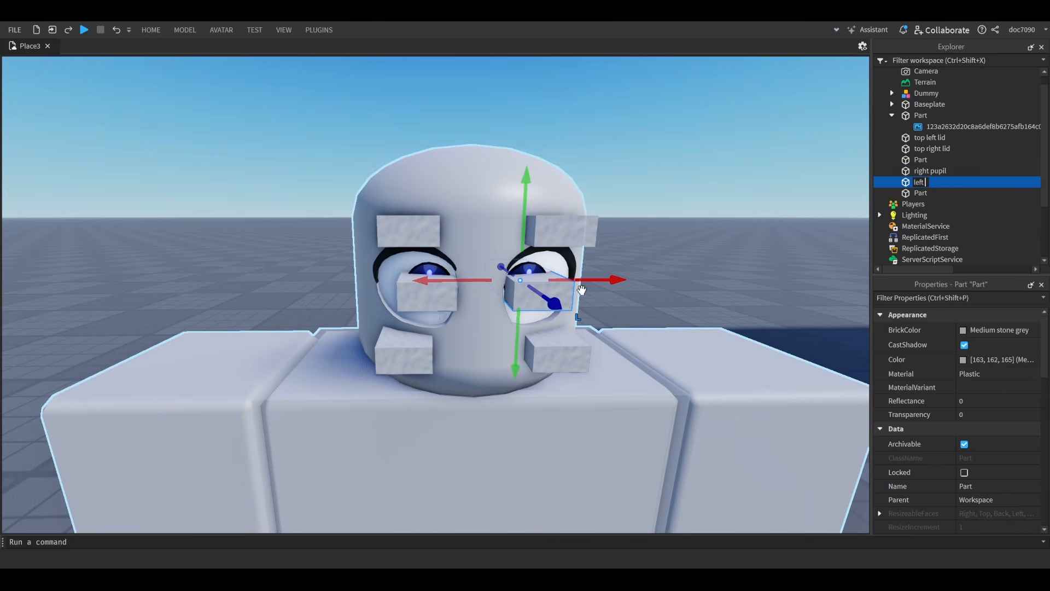
pyautogui.write('left pupil')
pyautogui.press('Return')
# - Rename the block below the right eye as "bottom right lid" and the one below the left eye as "top left lid"
pyautogui.click(405, 350)
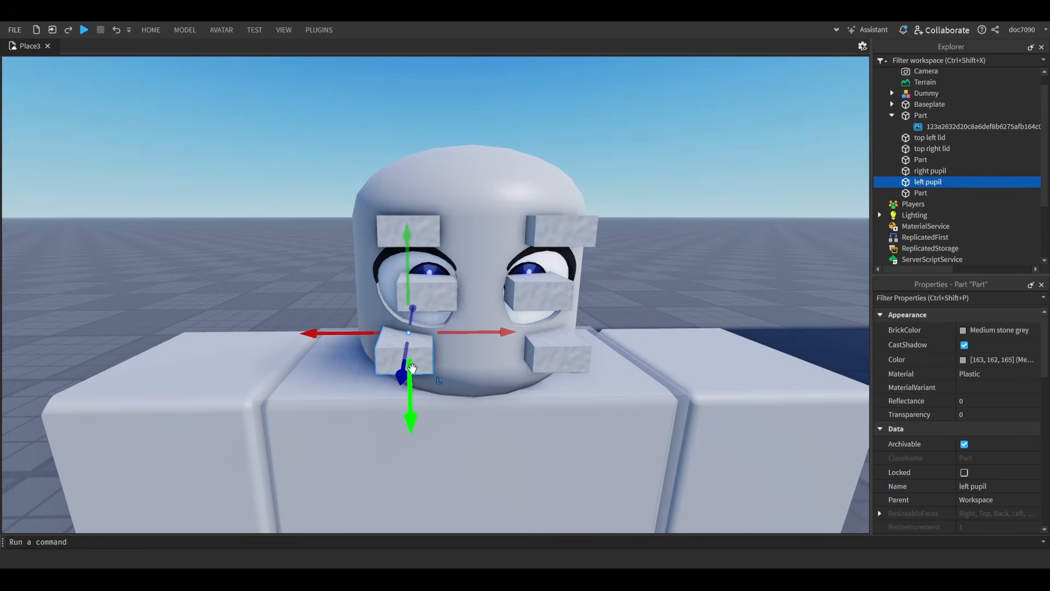
pyautogui.press('F2')
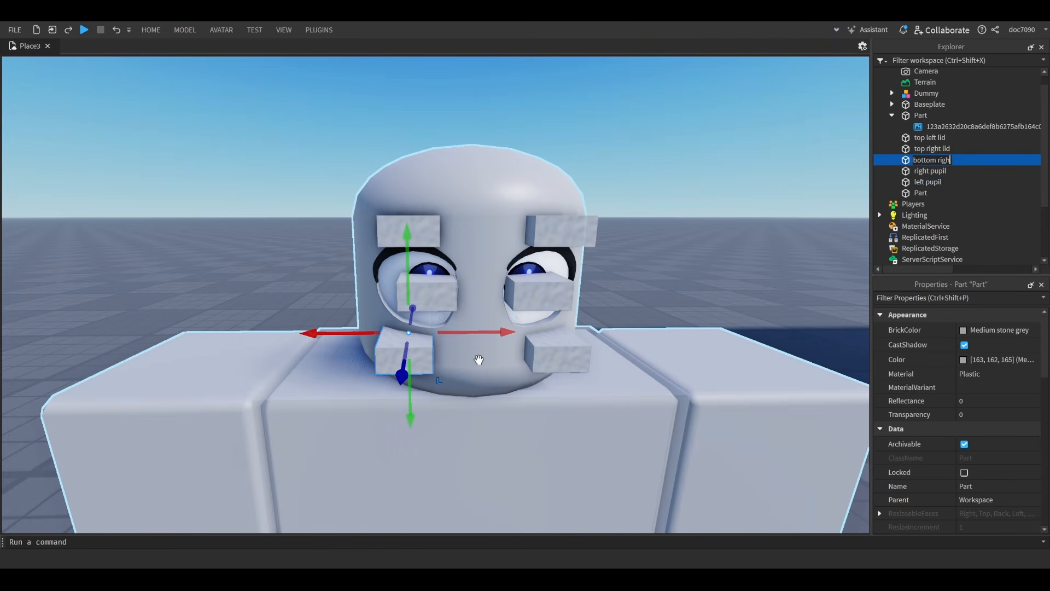
pyautogui.write('bottom right lid')
pyautogui.press('Return')
pyautogui.click(574, 359)
pyautogui.press('F2')
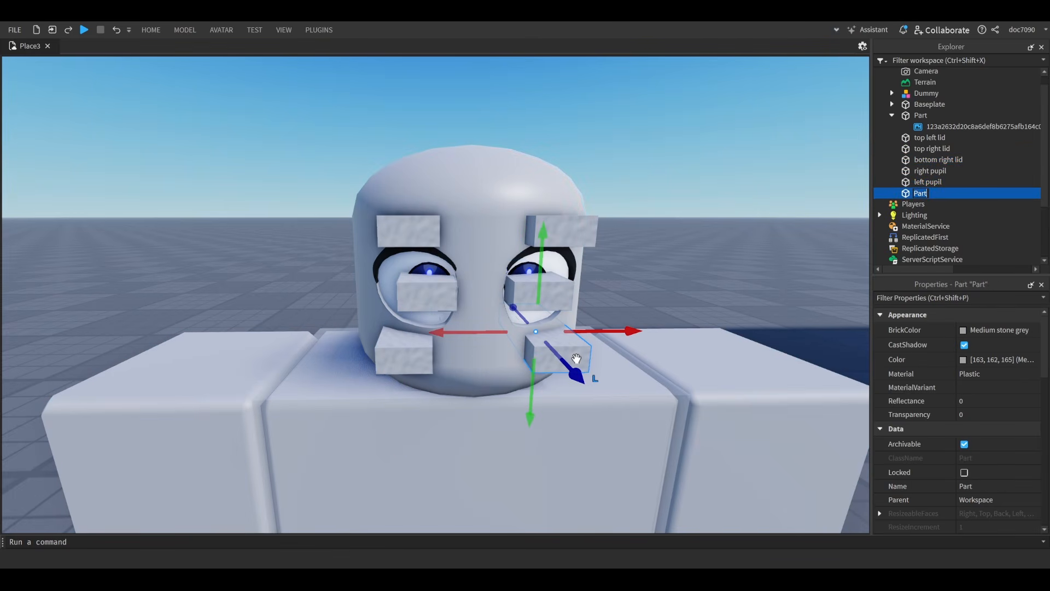
pyautogui.write('top left lid')
pyautogui.press('Return')
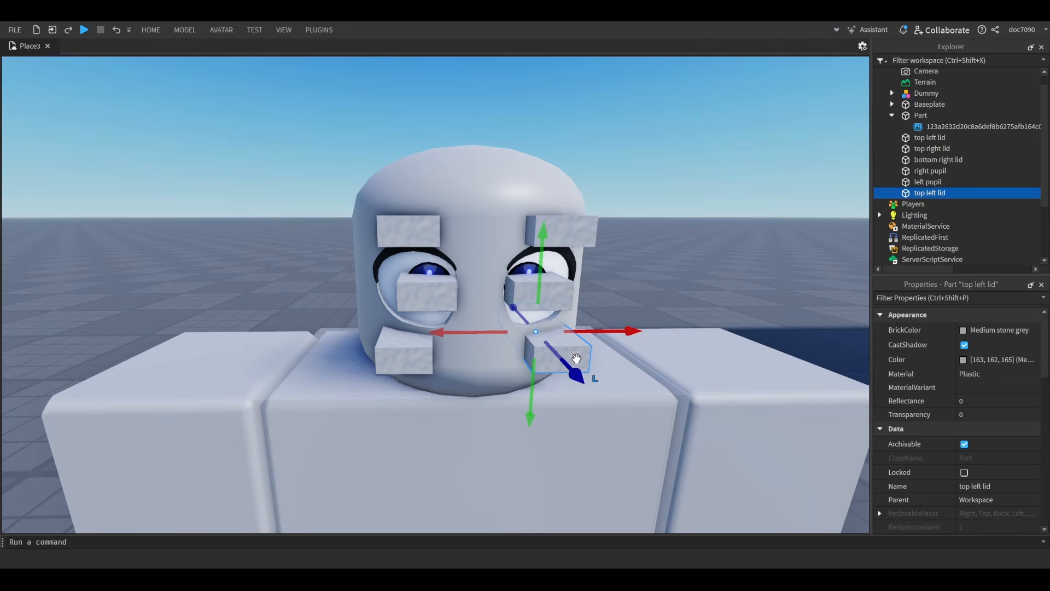
# - Set the transparency of all six named blocks to 1 and move them into the Dummy's Head
pyautogui.keyDown('shift'); pyautogui.click(971, 138); pyautogui.keyUp('shift')
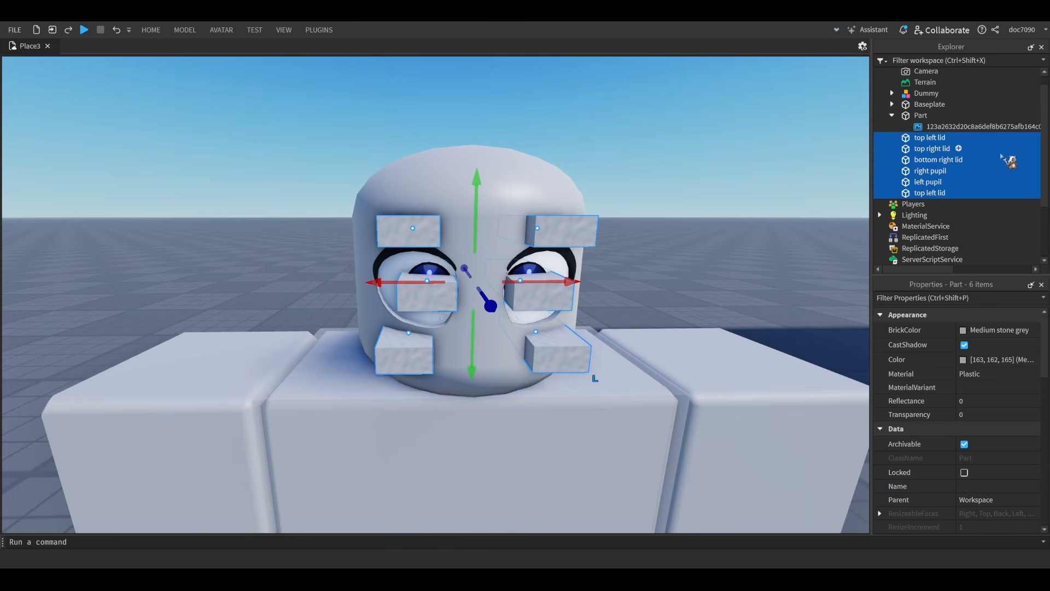
pyautogui.click(1015, 415)
pyautogui.write('1')
pyautogui.press('Return')
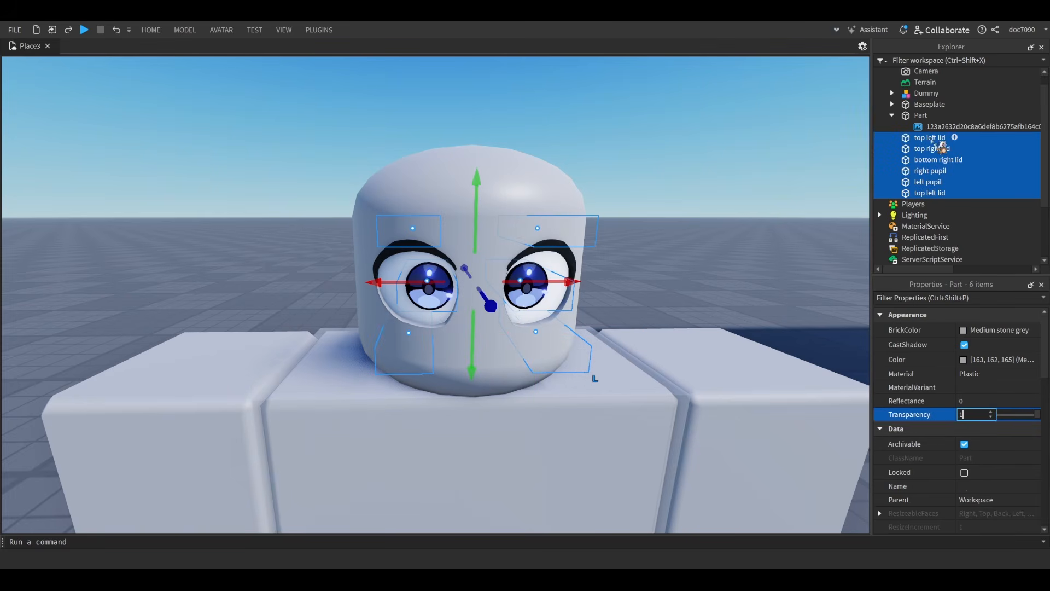
pyautogui.moveTo(930, 148); pyautogui.dragTo(953, 94)
pyautogui.moveTo(944, 201); pyautogui.dragTo(966, 117)
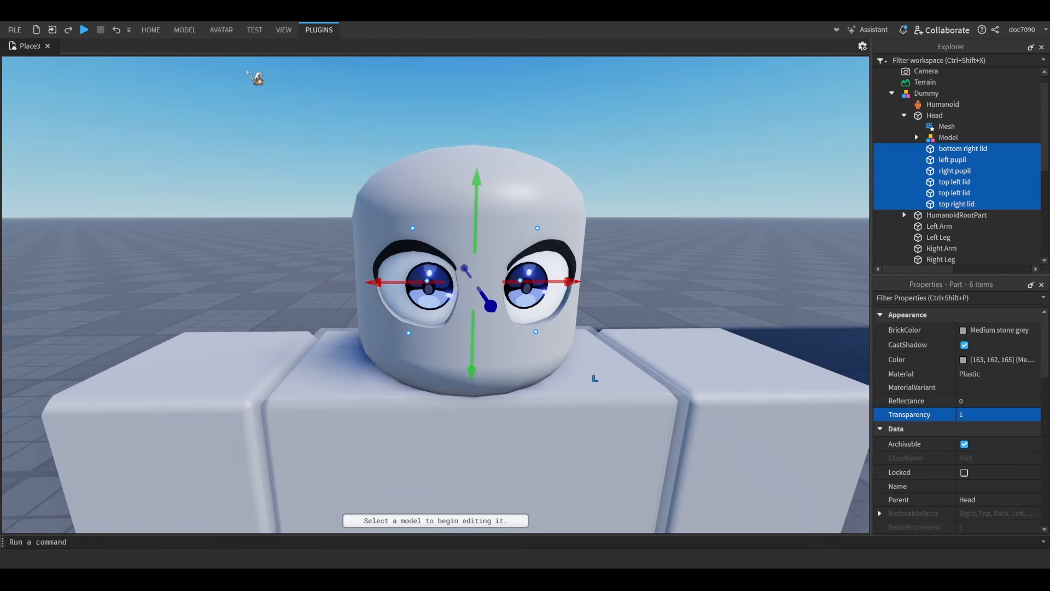
# - Open the Easy Weld plugin in its Parts mode and move its window clear of the head
pyautogui.click(230, 163)
pyautogui.click(328, 30)
pyautogui.click(238, 63)
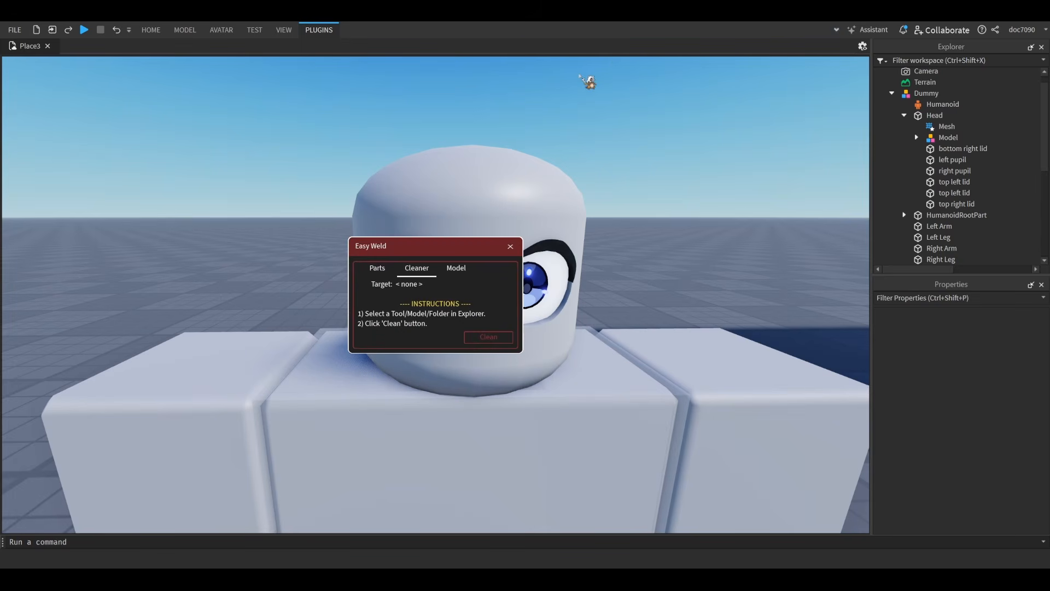
pyautogui.moveTo(423, 255); pyautogui.dragTo(747, 85)
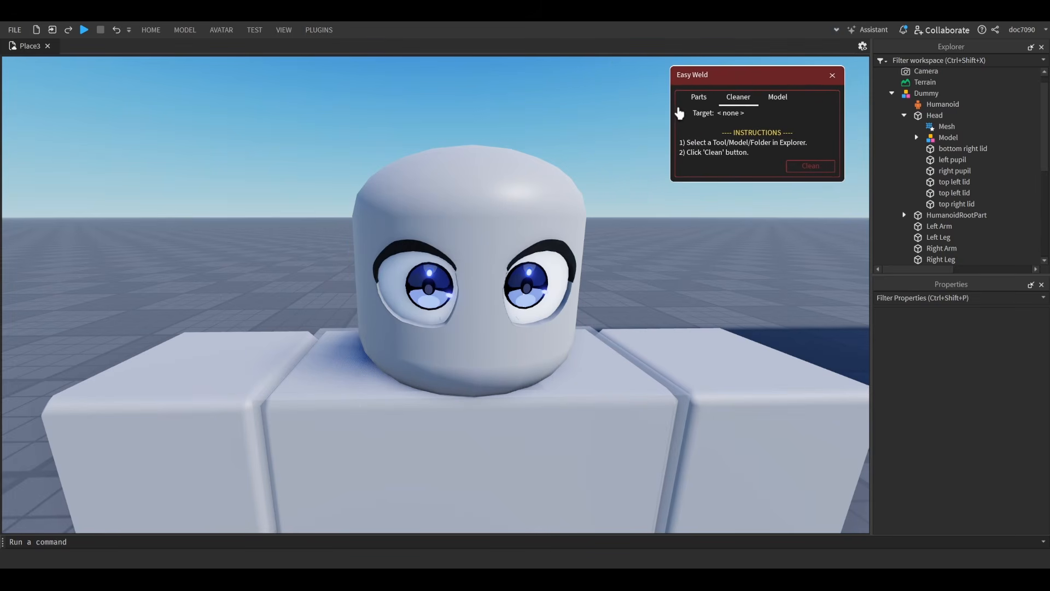
pyautogui.click(697, 99)
# - Join all six control blocks in place to the Head as the base part, using animatable joints
pyautogui.click(935, 115)
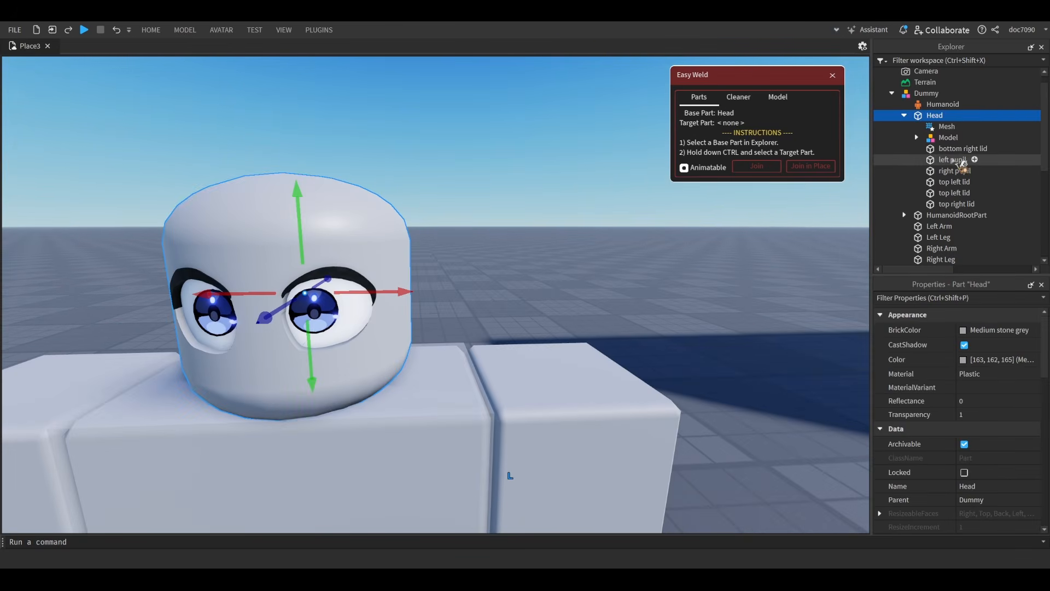
pyautogui.keyDown('ctrl'); pyautogui.click(962, 148); pyautogui.keyUp('ctrl')
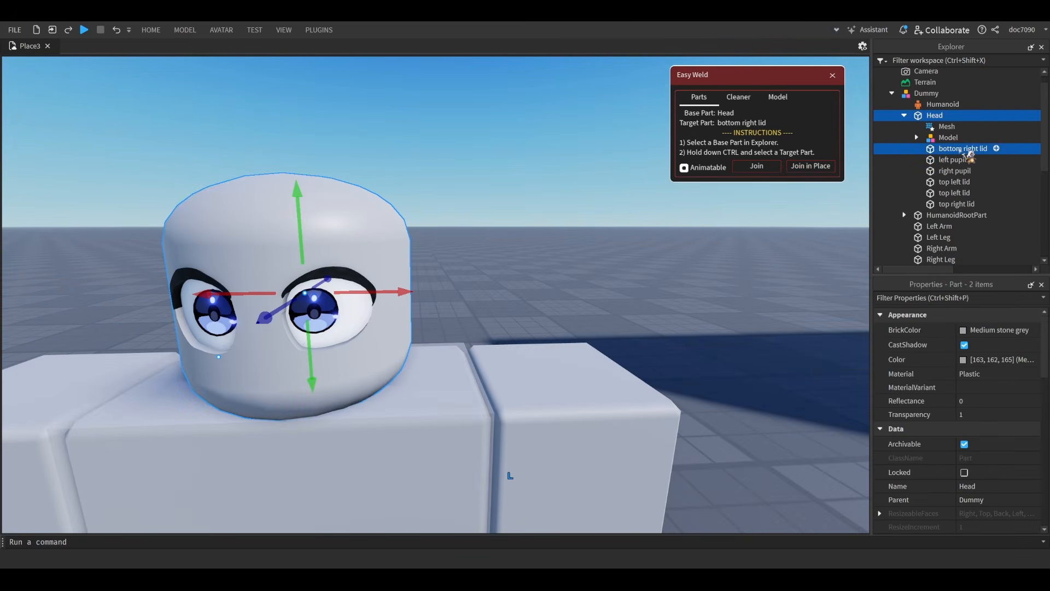
pyautogui.click(957, 204)
pyautogui.click(937, 116)
pyautogui.keyDown('ctrl'); pyautogui.click(963, 148); pyautogui.keyUp('ctrl')
pyautogui.keyDown('shift'); pyautogui.click(957, 204); pyautogui.keyUp('shift')
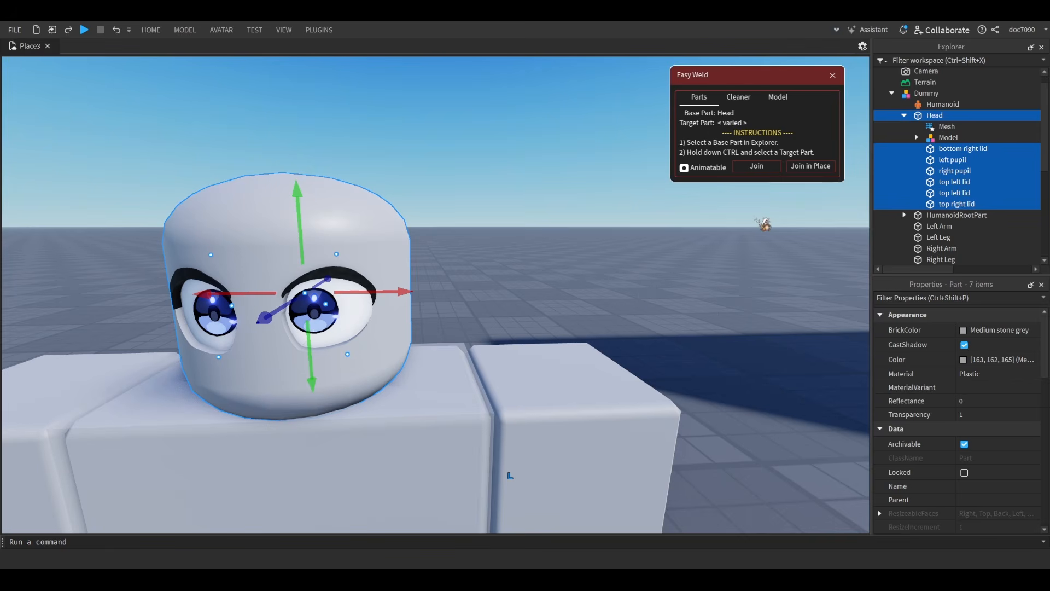
pyautogui.click(834, 170)
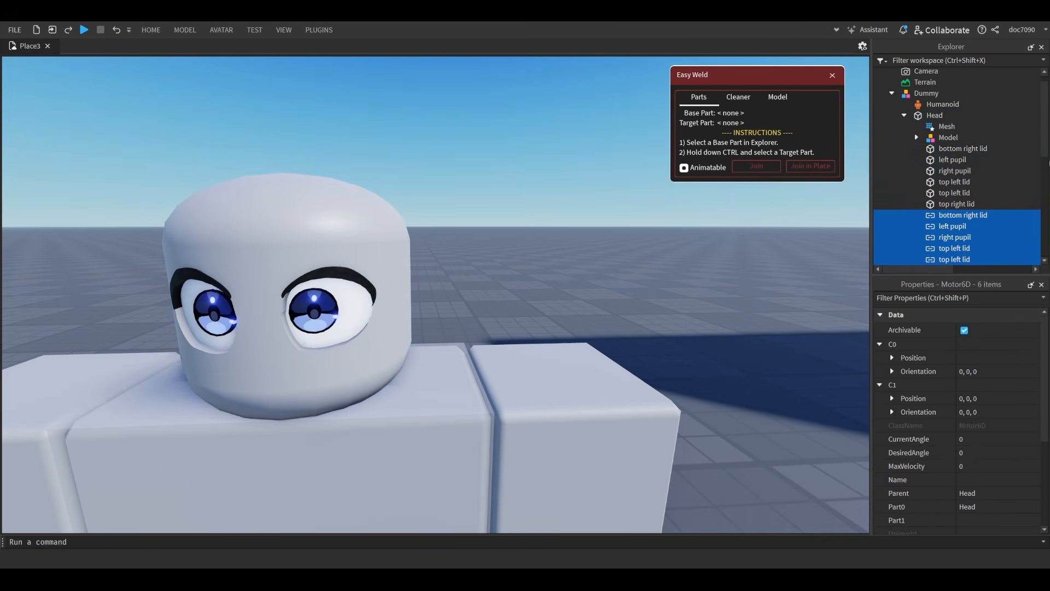
# - Expand the eye Model inside the Head, select the bottom right lid block, and turn off Animatable in Easy Weld
pyautogui.click(917, 137)
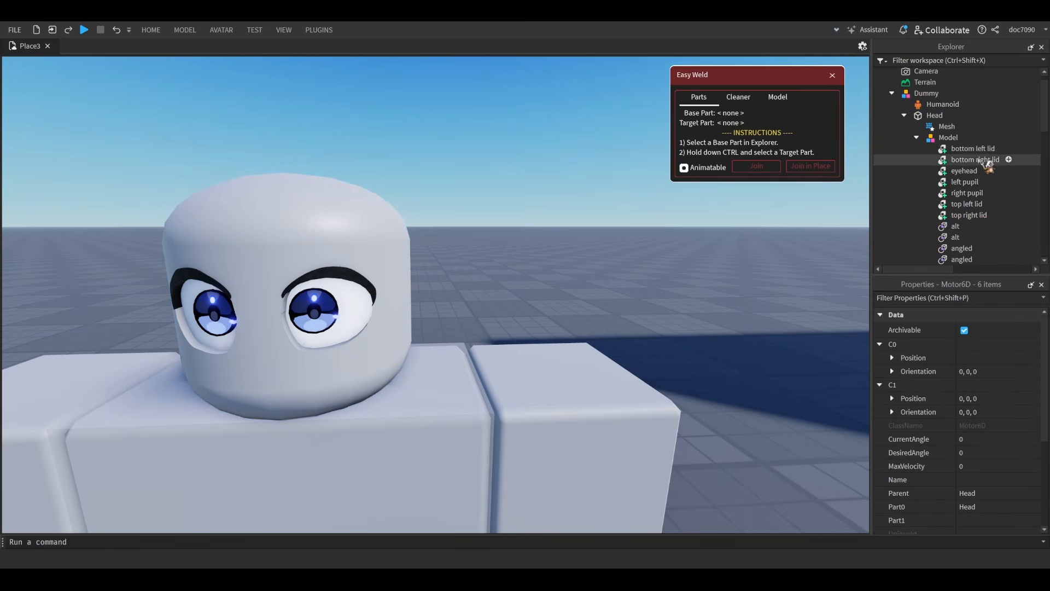
pyautogui.scroll(-6, 963, 164)
pyautogui.click(956, 172)
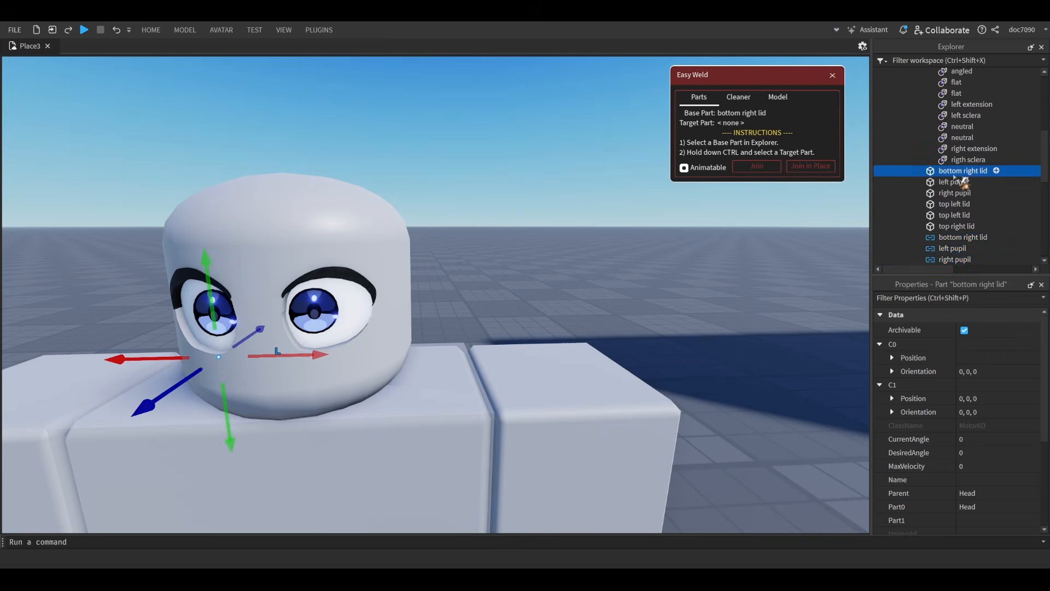
pyautogui.moveTo(626, 254); pyautogui.dragTo(618, 244, button='right')
pyautogui.press('a')
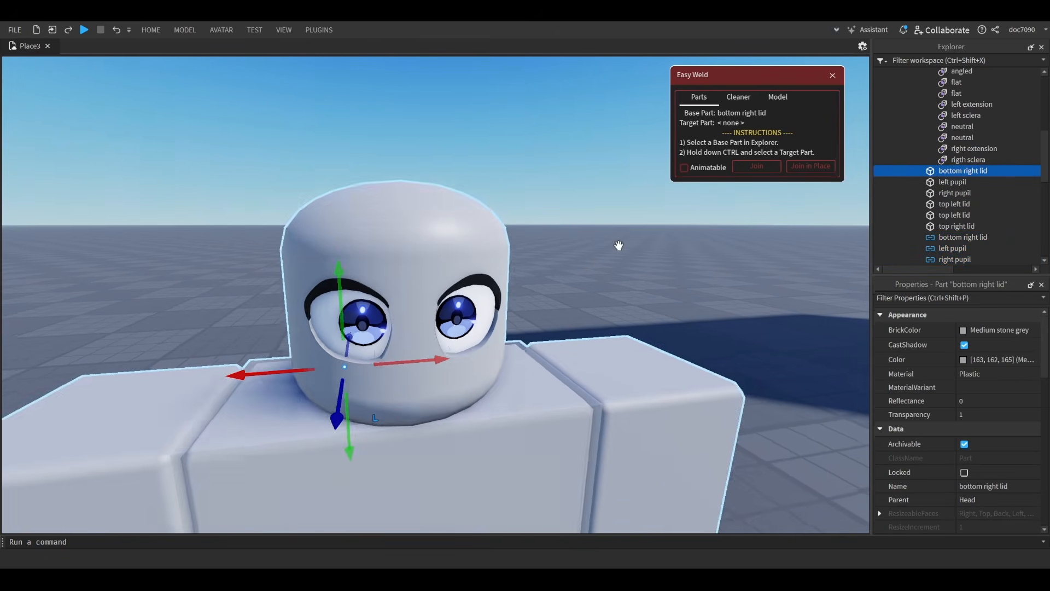
pyautogui.press('w')
pyautogui.scroll(2, 957, 208)
# - Weld the Model's bottom right lid mesh in place to the bottom right lid block as the base part
pyautogui.click(964, 213)
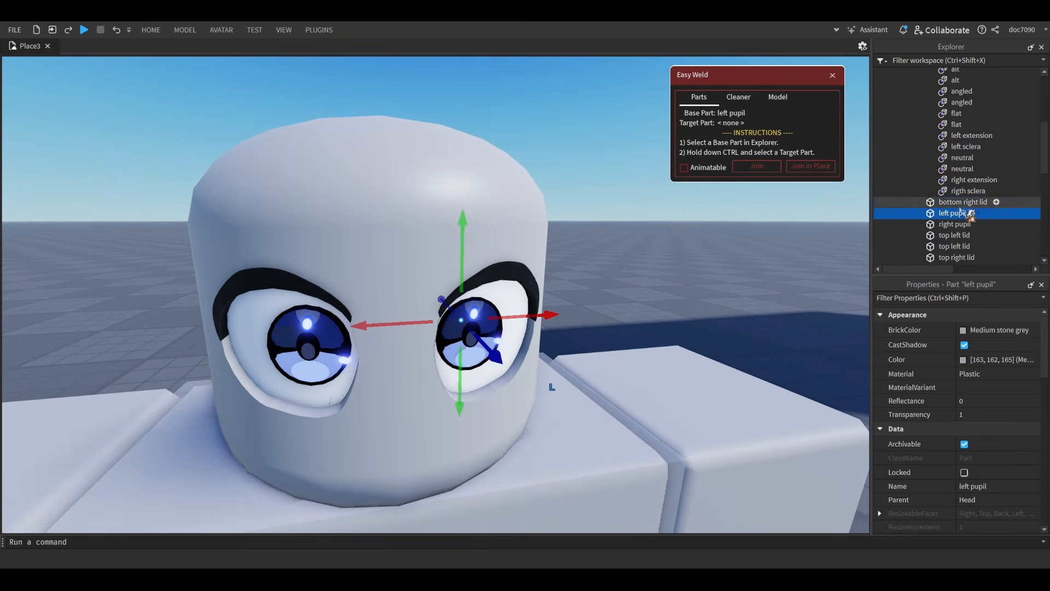
pyautogui.click(968, 202)
pyautogui.scroll(2, 1001, 197)
pyautogui.scroll(4, 984, 164)
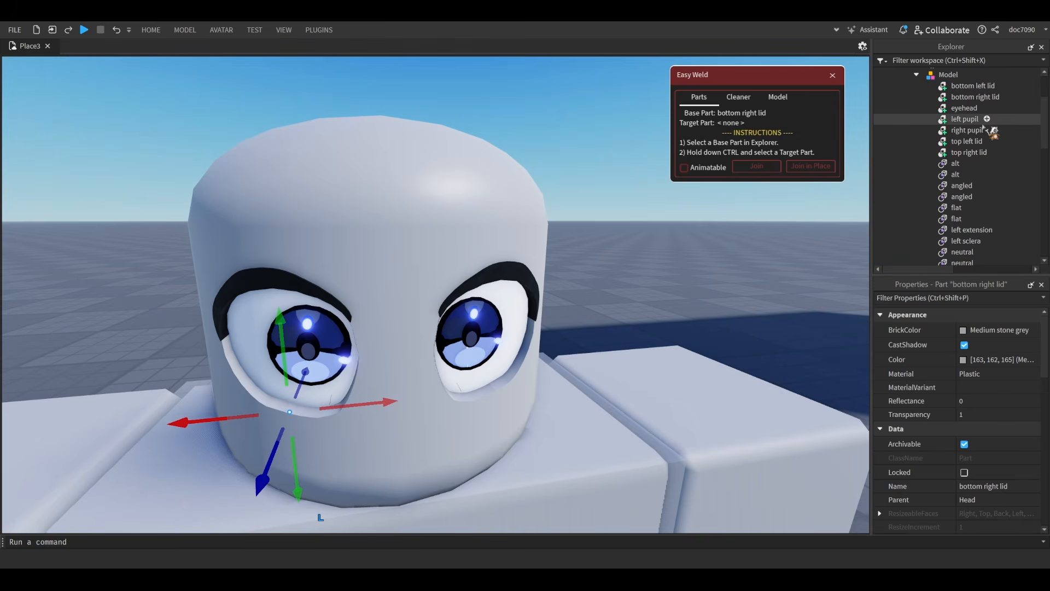
pyautogui.keyDown('ctrl'); pyautogui.click(974, 85); pyautogui.keyUp('ctrl')
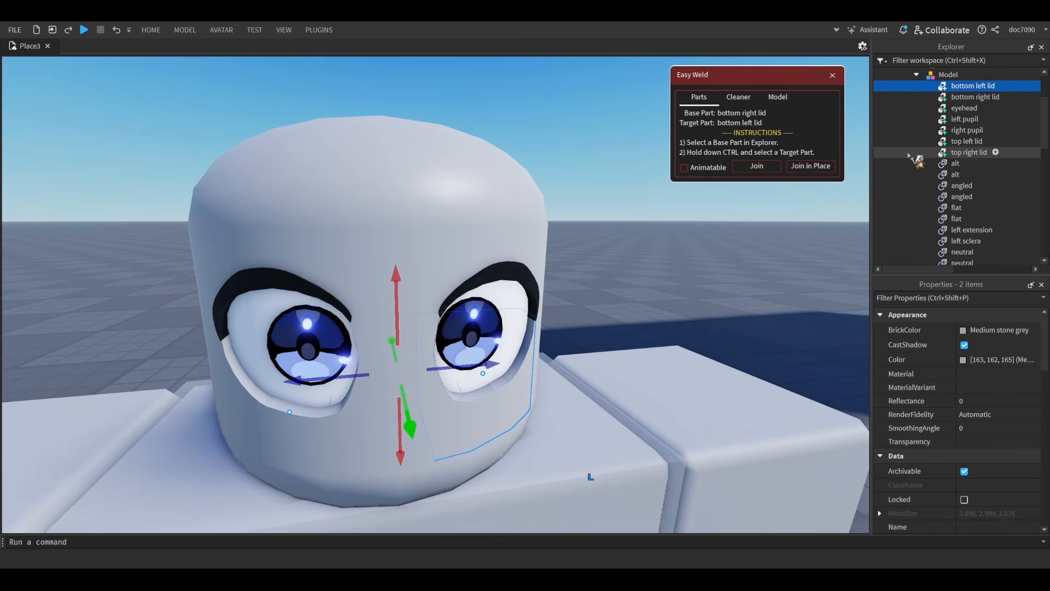
pyautogui.click(979, 97)
pyautogui.scroll(-3, 989, 149)
pyautogui.scroll(5, 987, 148)
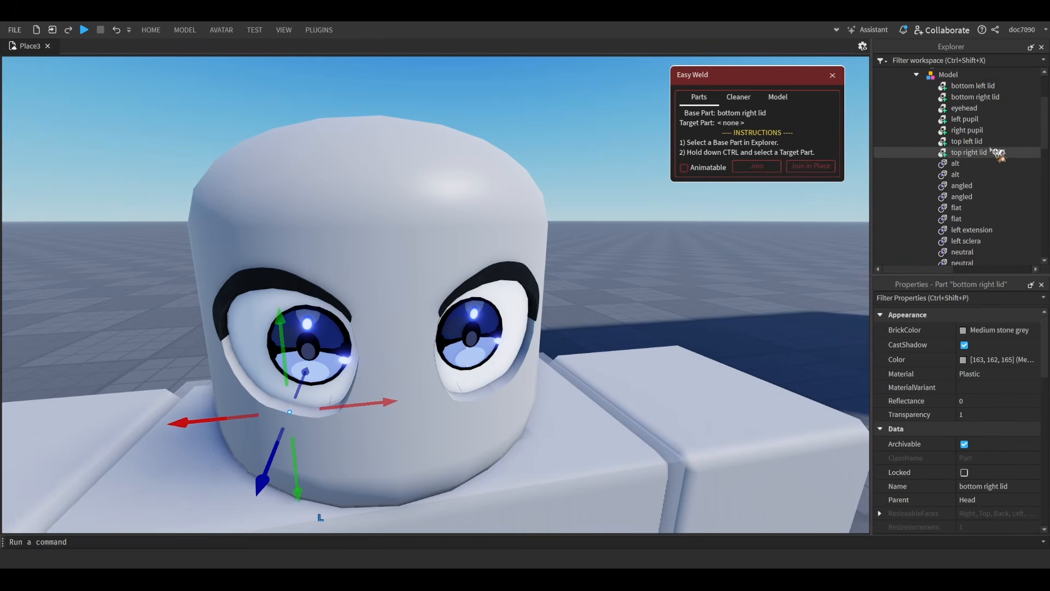
pyautogui.keyDown('ctrl'); pyautogui.click(971, 160); pyautogui.keyUp('ctrl')
pyautogui.click(821, 166)
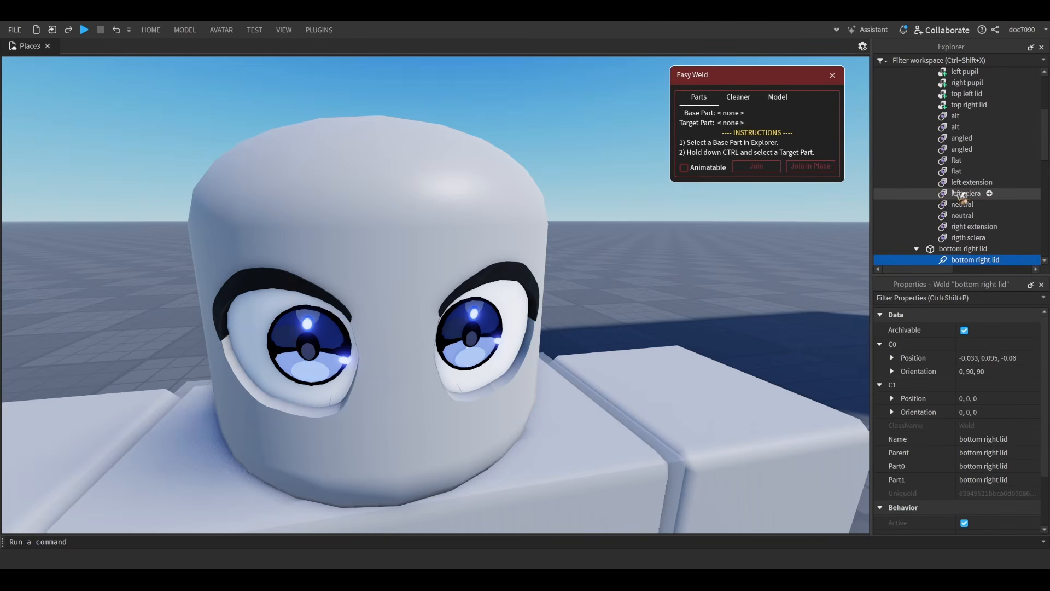
# - Weld the Model's top left lid mesh in place to the left pupil block as the base part
pyautogui.click(916, 217)
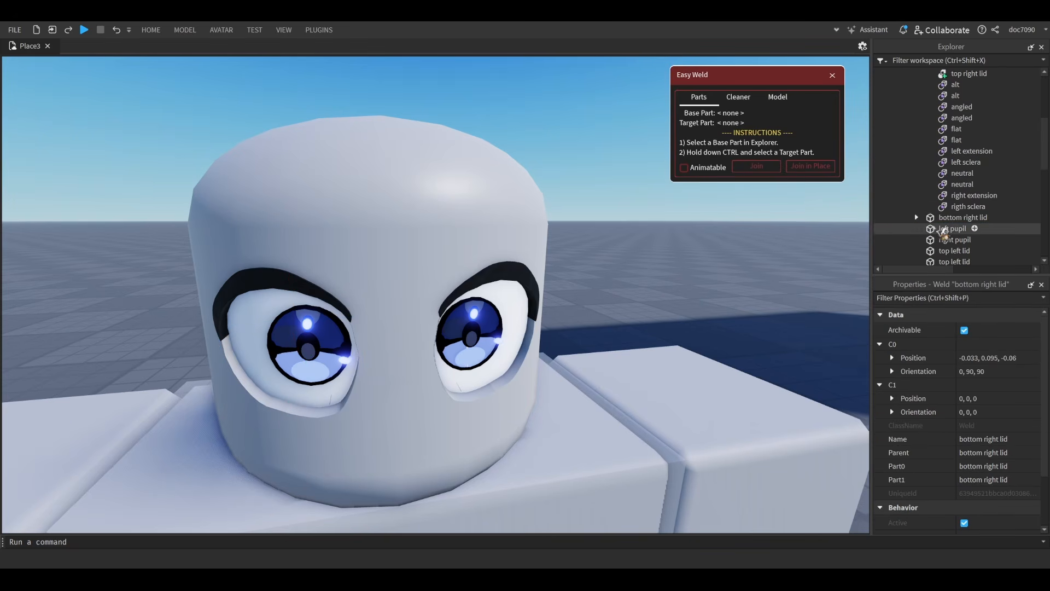
pyautogui.click(952, 228)
pyautogui.scroll(1, 995, 163)
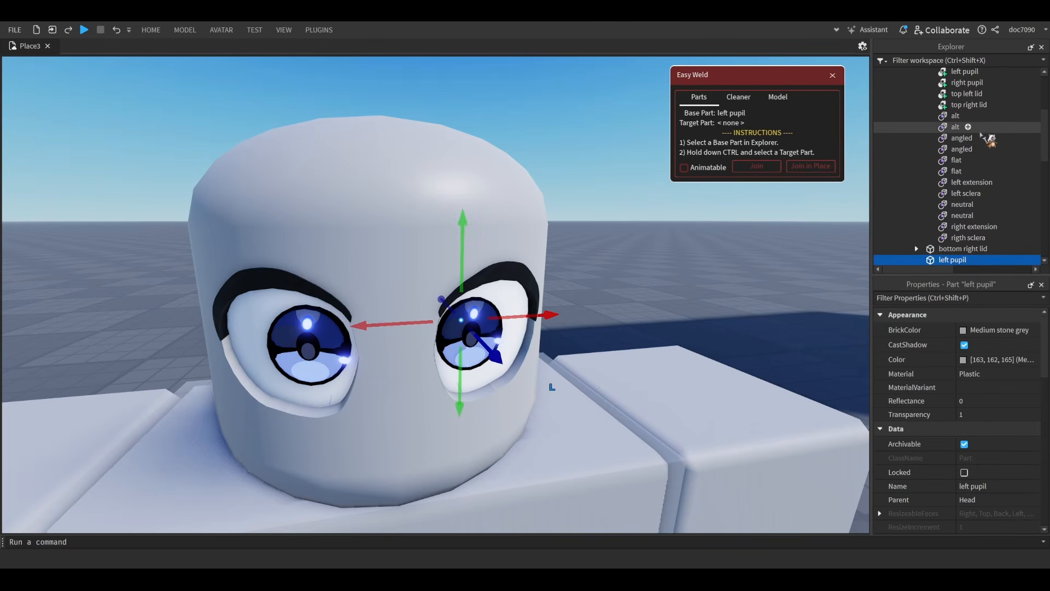
pyautogui.scroll(1, 985, 148)
pyautogui.keyDown('ctrl'); pyautogui.click(968, 126); pyautogui.keyUp('ctrl')
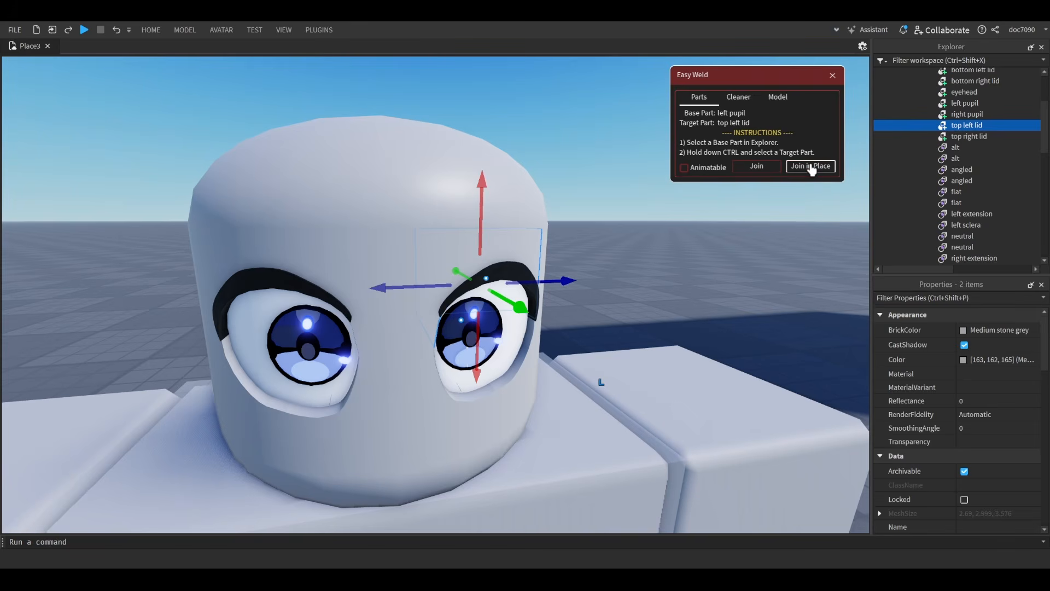
pyautogui.click(810, 166)
# - Weld the Model's right pupil mesh in place to the right pupil block as the base part
pyautogui.click(952, 197)
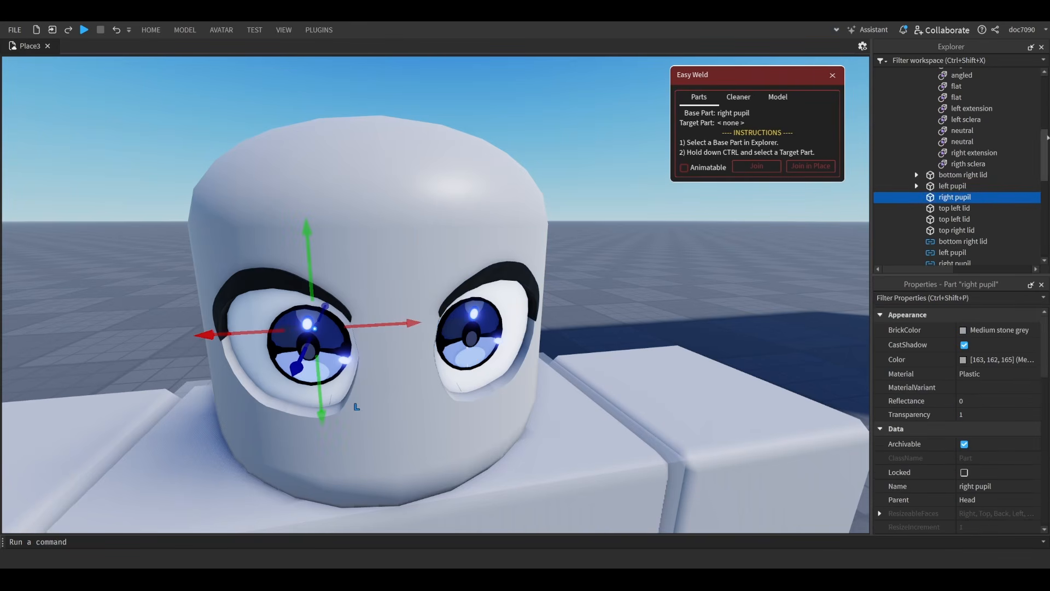
pyautogui.scroll(3, 985, 165)
pyautogui.keyDown('ctrl'); pyautogui.click(967, 166); pyautogui.keyUp('ctrl')
pyautogui.click(817, 168)
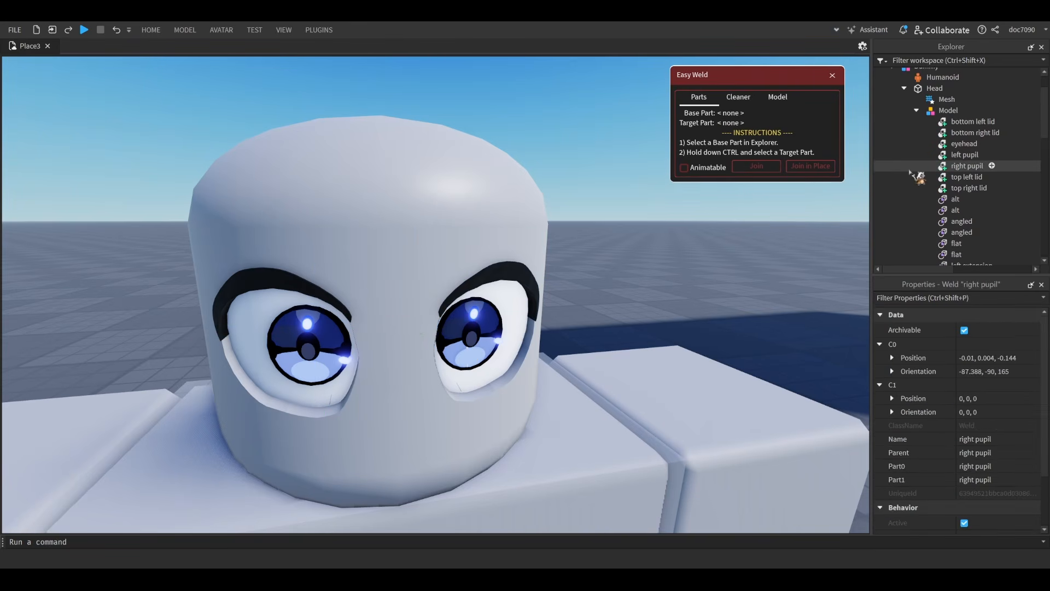
# - Weld the Model's top left lid mesh in place to the top left lid block below the left eye as the base part
pyautogui.click(917, 186)
pyautogui.click(950, 198)
pyautogui.scroll(3, 1007, 159)
pyautogui.scroll(3, 1012, 151)
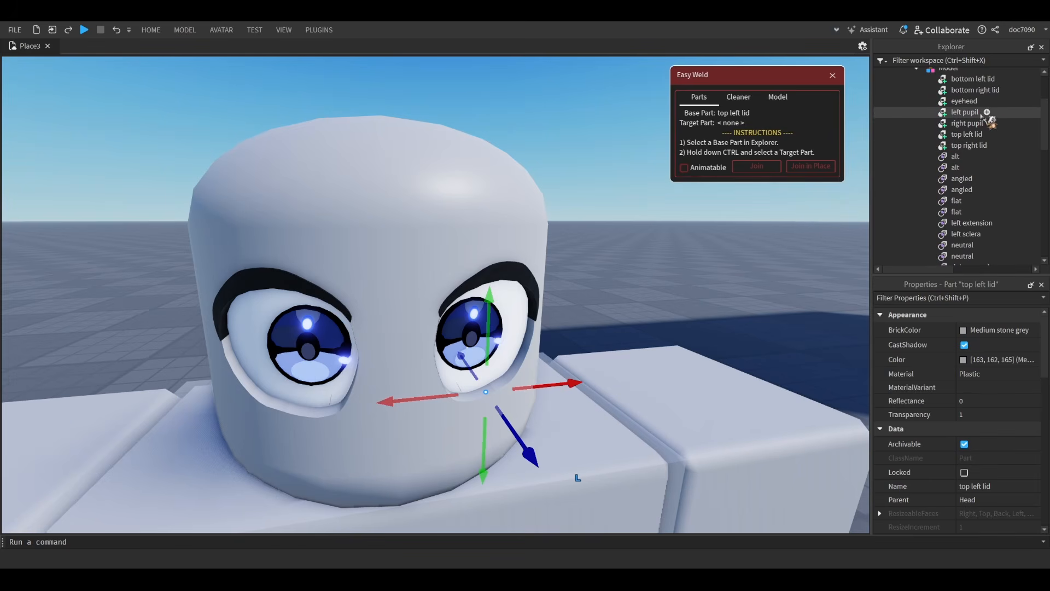
pyautogui.keyDown('ctrl'); pyautogui.click(968, 134); pyautogui.keyUp('ctrl')
pyautogui.click(811, 166)
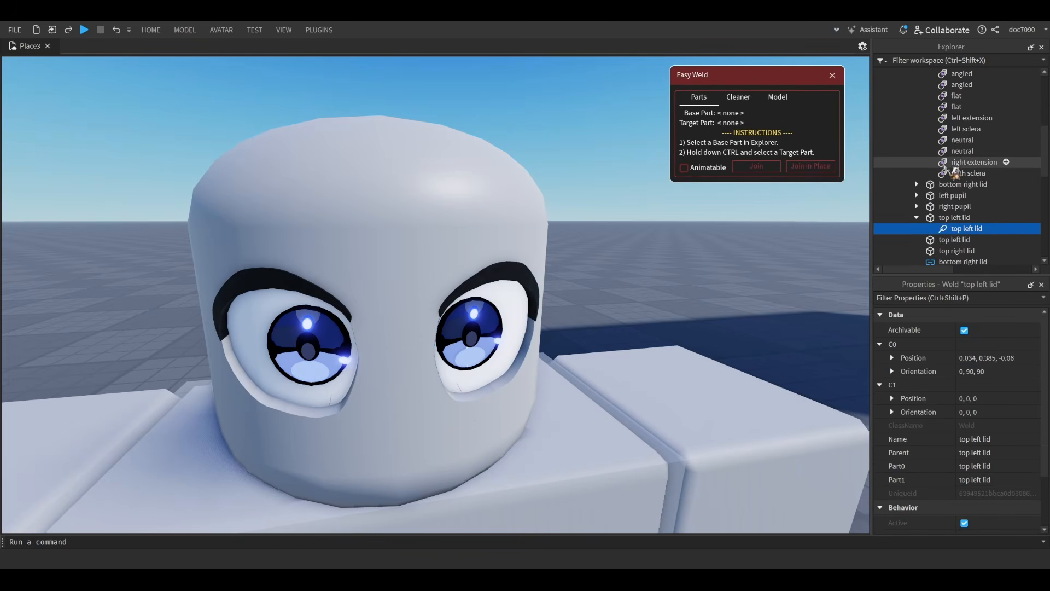
# - Weld the Model's top right lid mesh in place to the top left lid block above the left eye as the base part
pyautogui.click(966, 239)
pyautogui.scroll(6, 985, 169)
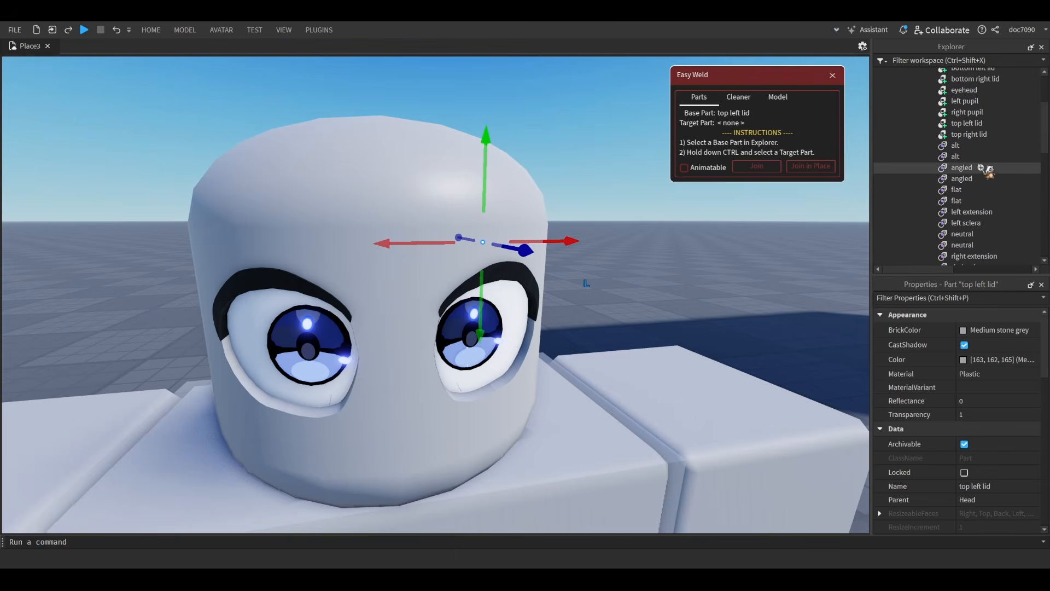
pyautogui.keyDown('ctrl'); pyautogui.click(967, 134); pyautogui.keyUp('ctrl')
pyautogui.click(811, 165)
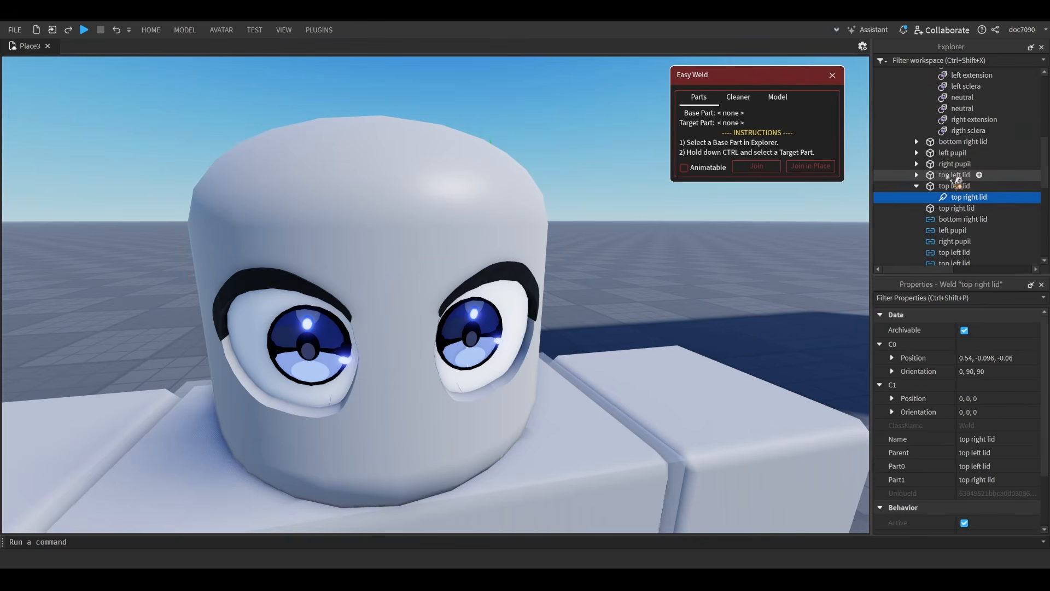
pyautogui.click(917, 186)
# - Join the right eye's lower flat and angled pieces in place to the bottom right lid block, using animatable joints
pyautogui.scroll(2, 957, 184)
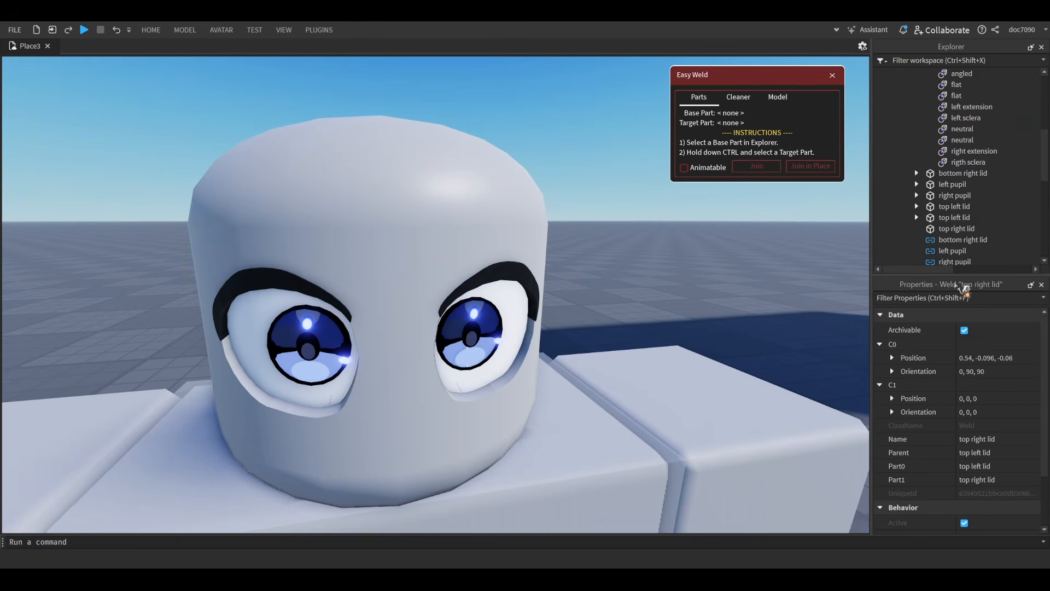
pyautogui.click(964, 174)
pyautogui.scroll(3, 991, 186)
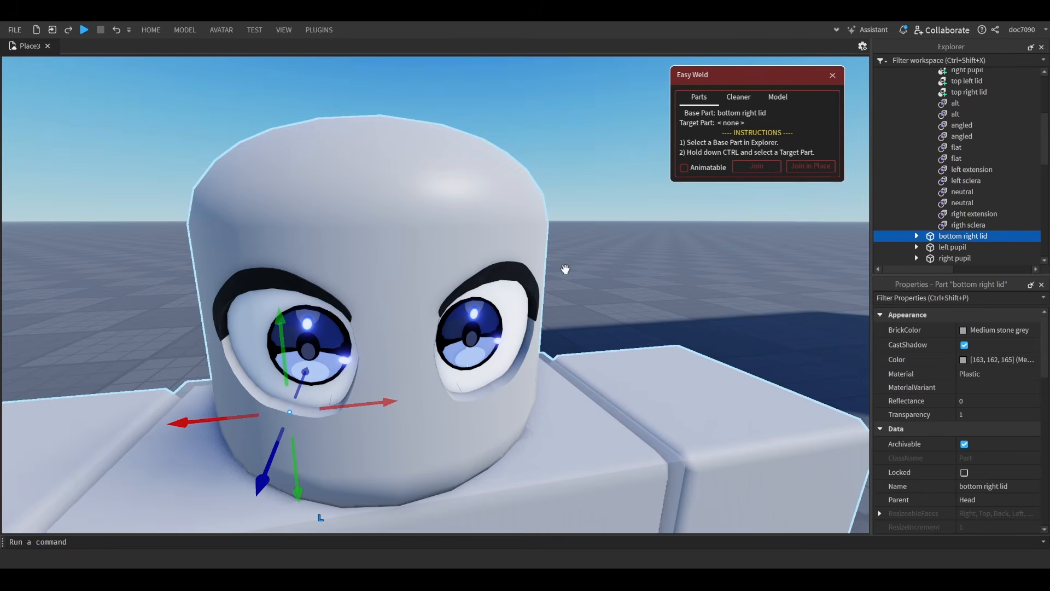
pyautogui.moveTo(565, 270); pyautogui.dragTo(563, 270, button='right')
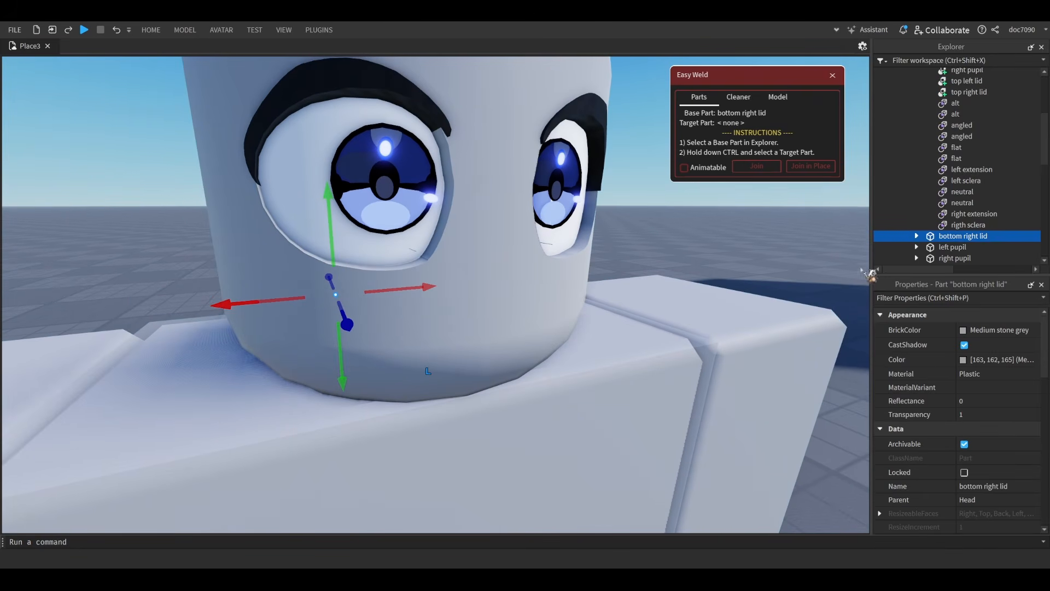
pyautogui.keyDown('ctrl'); pyautogui.click(964, 160); pyautogui.keyUp('ctrl')
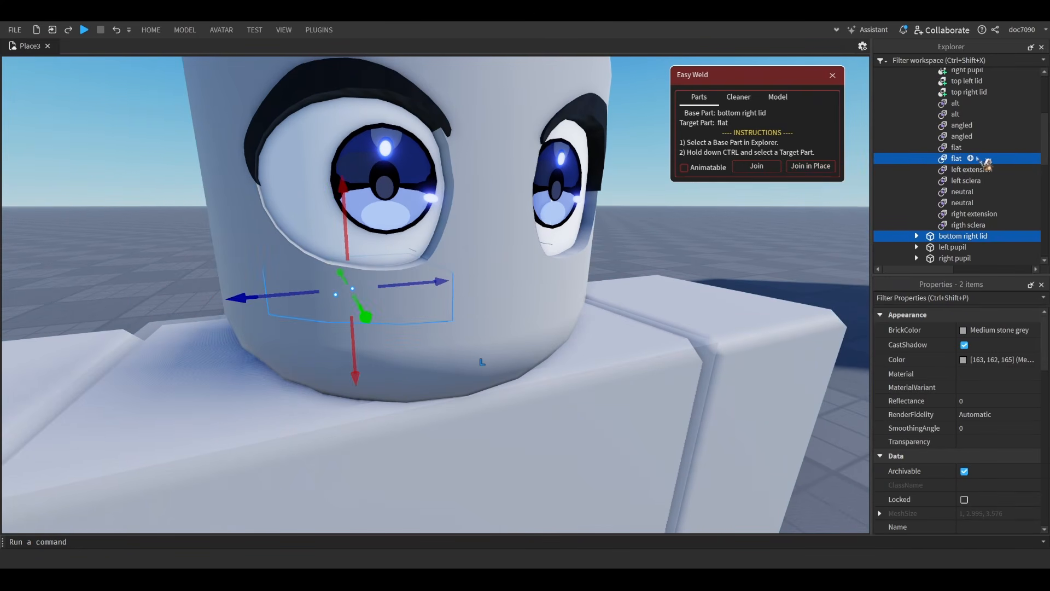
pyautogui.keyDown('ctrl'); pyautogui.click(968, 137); pyautogui.keyUp('ctrl')
pyautogui.keyDown('ctrl'); pyautogui.click(967, 137); pyautogui.keyUp('ctrl')
pyautogui.keyDown('ctrl'); pyautogui.click(967, 127); pyautogui.keyUp('ctrl')
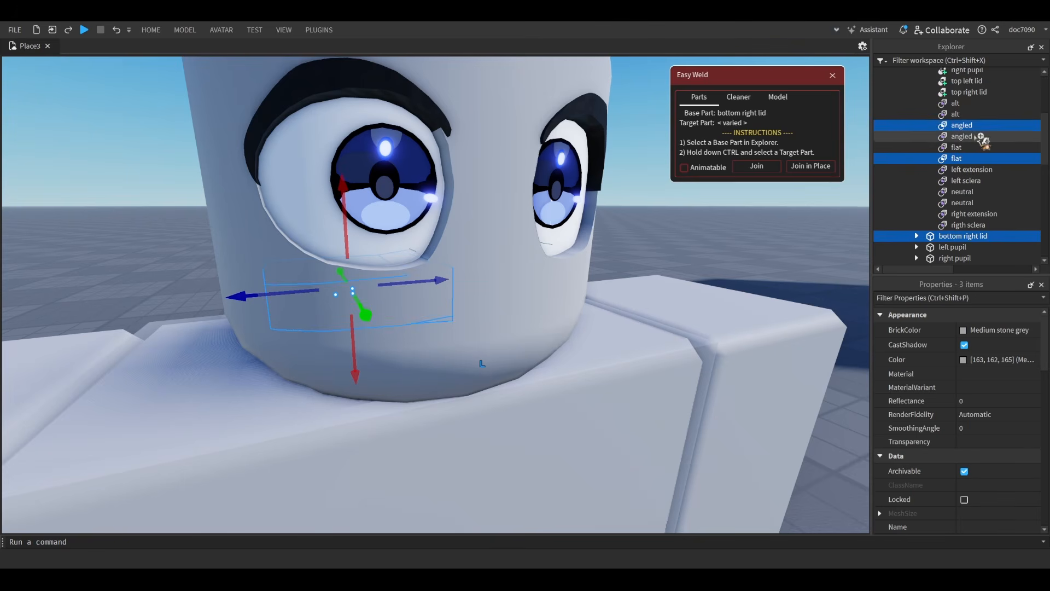
pyautogui.click(684, 168)
pyautogui.click(803, 167)
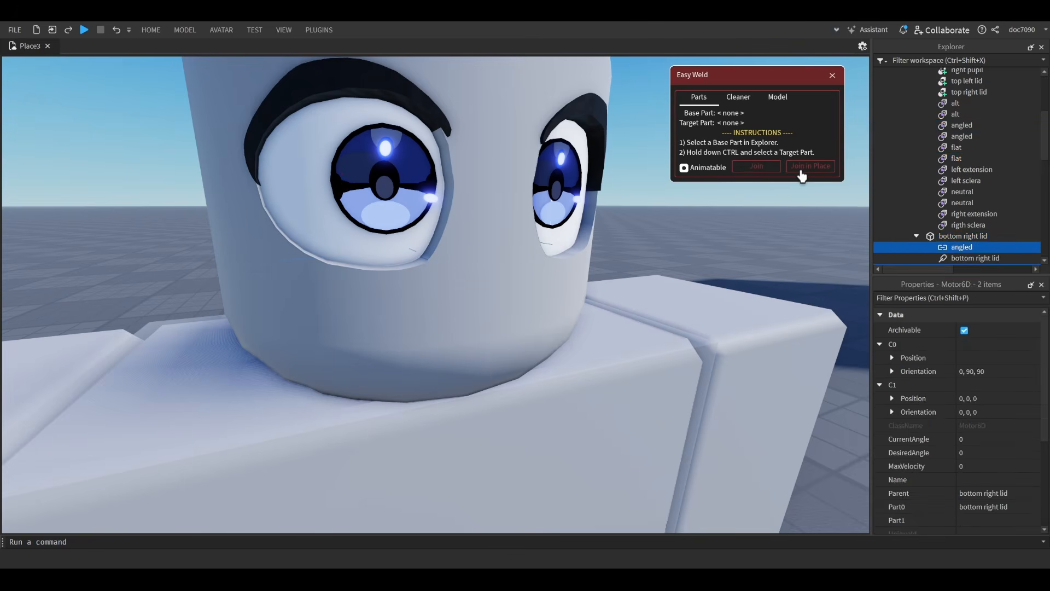
# - Join the right extension piece in place to the top right lid block with an animatable joint
pyautogui.click(952, 238)
pyautogui.scroll(-1, 955, 236)
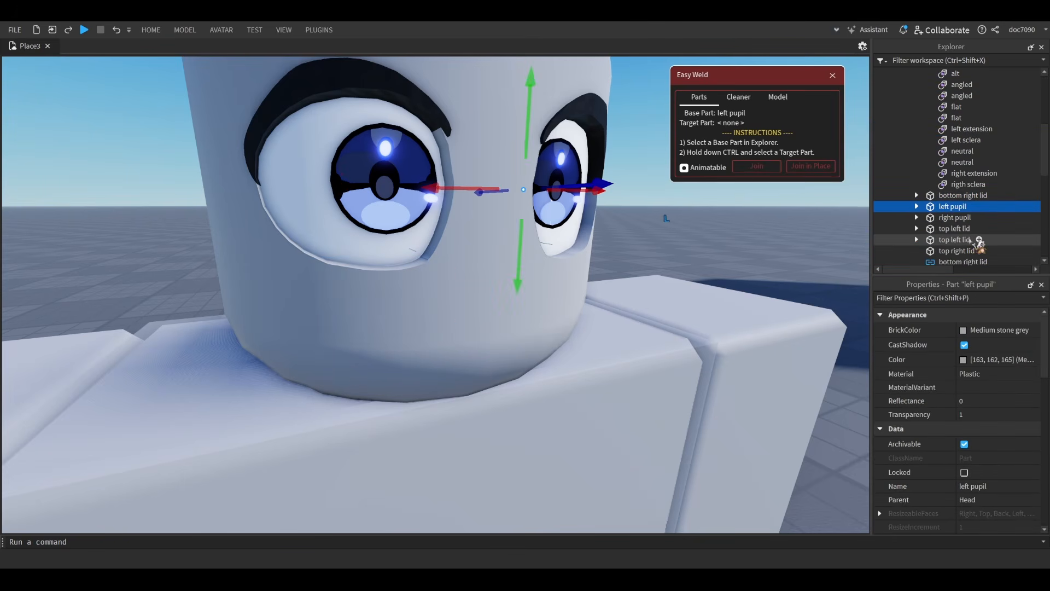
pyautogui.click(963, 239)
pyautogui.scroll(2, 971, 225)
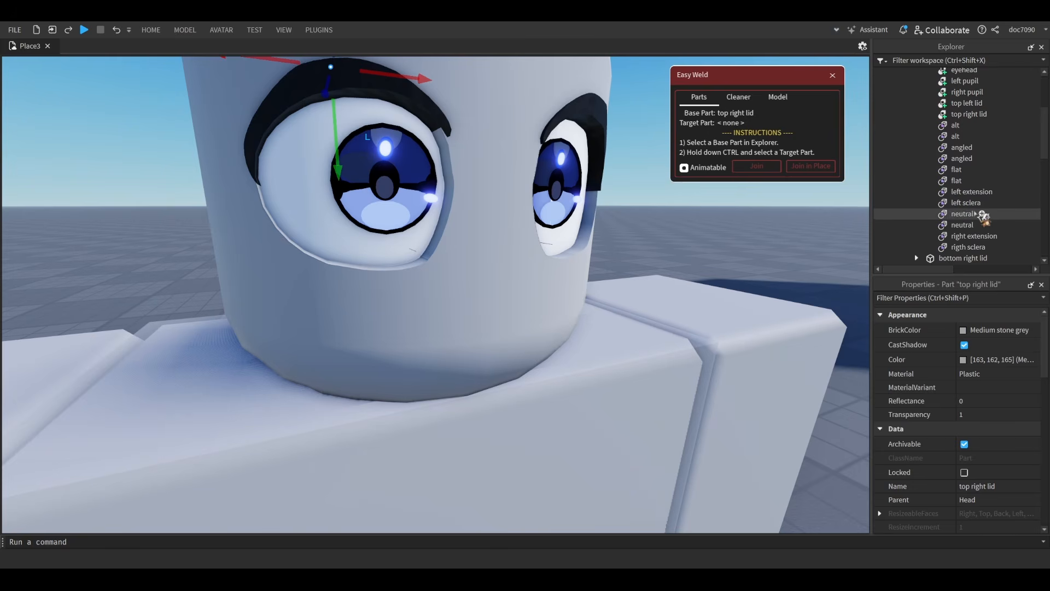
pyautogui.keyDown('ctrl'); pyautogui.click(976, 236); pyautogui.keyUp('ctrl')
pyautogui.click(811, 166)
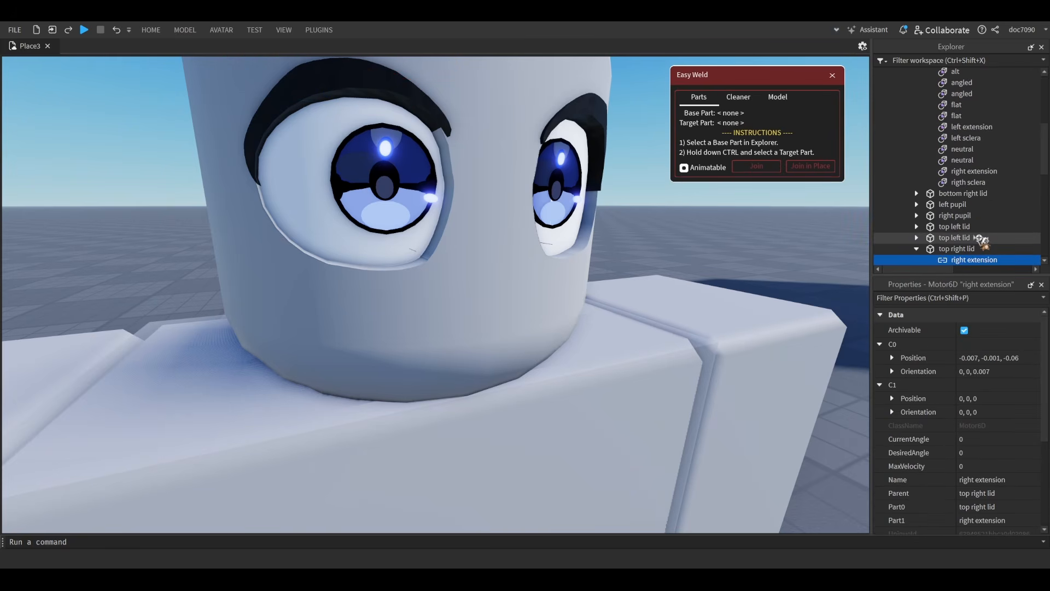
# - Join the left extension piece in place to the top left lid block above the left eye with an animatable joint
pyautogui.scroll(-2, 979, 234)
pyautogui.click(916, 186)
pyautogui.click(954, 175)
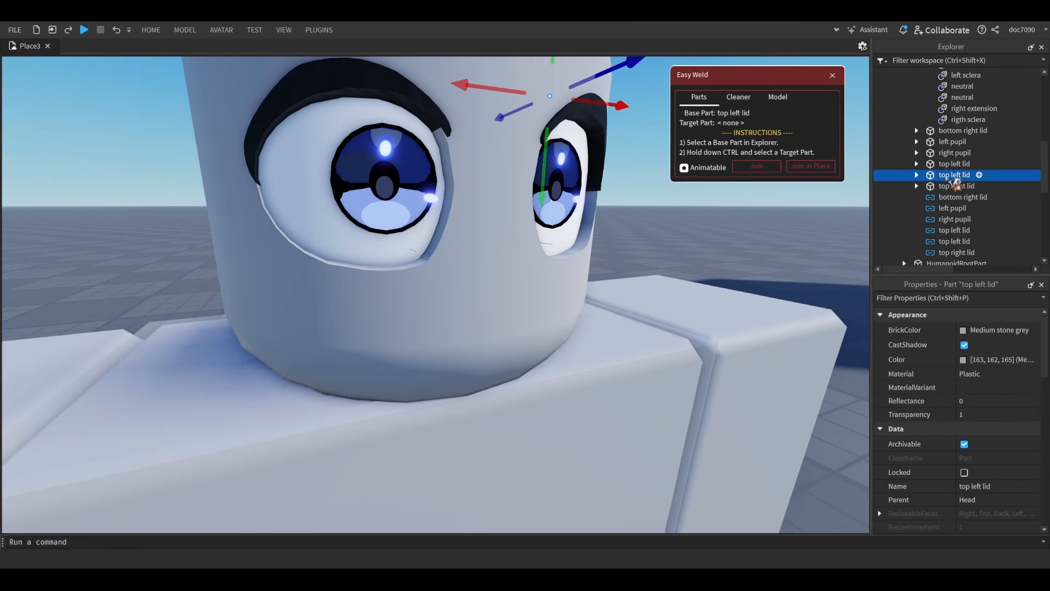
pyautogui.scroll(2, 979, 159)
pyautogui.keyDown('ctrl'); pyautogui.click(971, 95); pyautogui.keyUp('ctrl')
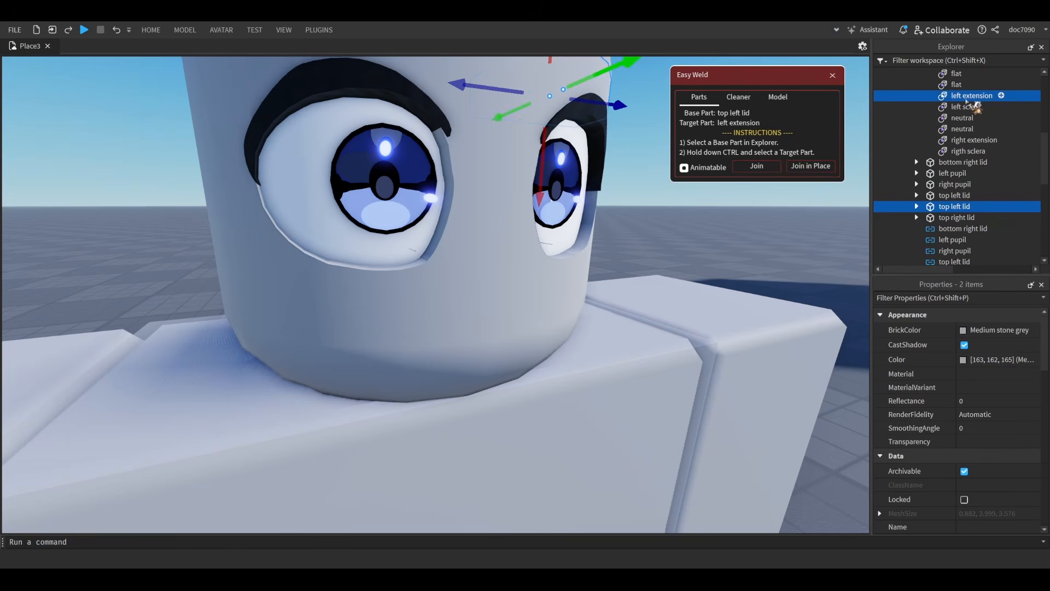
pyautogui.click(811, 166)
pyautogui.click(917, 206)
# - Rename the block below the left eye and its Motor6D joint in the Head as bottom left lid
pyautogui.click(954, 196)
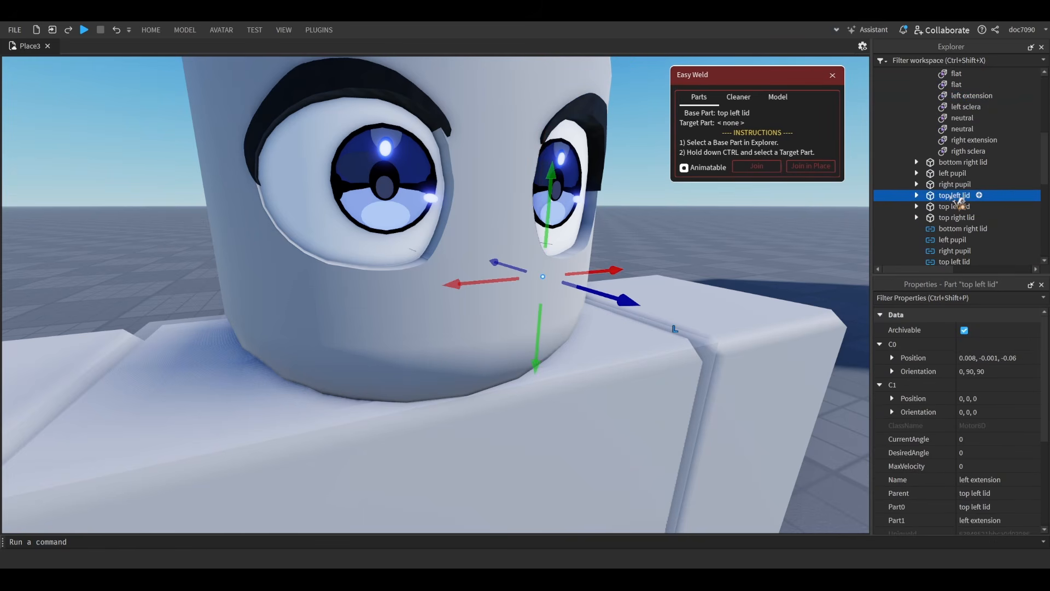
pyautogui.moveTo(783, 313); pyautogui.dragTo(737, 309, button='right')
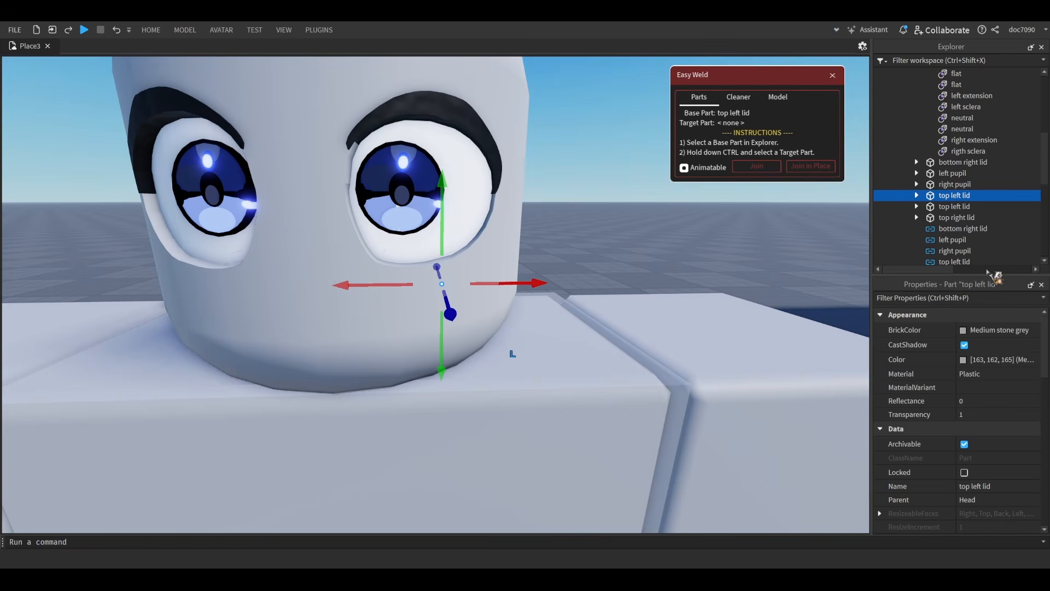
pyautogui.moveTo(989, 272); pyautogui.dragTo(1020, 261)
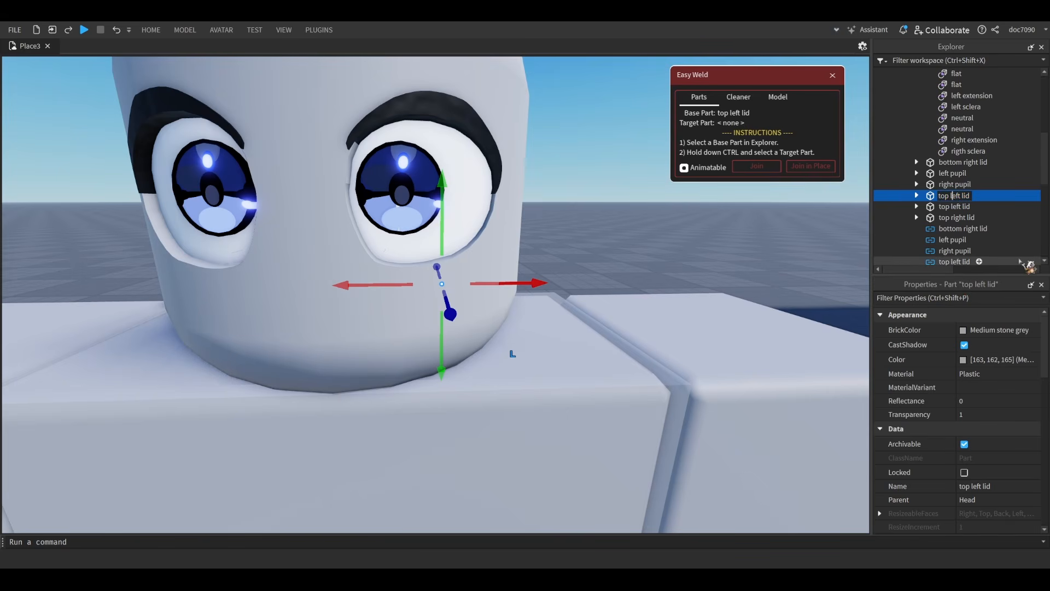
pyautogui.moveTo(1021, 261)
pyautogui.mouseDown()
pyautogui.moveTo(1025, 178)
pyautogui.moveTo(1015, 347)
pyautogui.moveTo(1039, 277)
pyautogui.moveTo(1015, 242)
pyautogui.moveTo(1005, 246)
pyautogui.moveTo(1006, 178)
pyautogui.moveTo(952, 176)
pyautogui.moveTo(976, 276)
pyautogui.moveTo(977, 243)
pyautogui.moveTo(967, 245)
pyautogui.mouseUp()
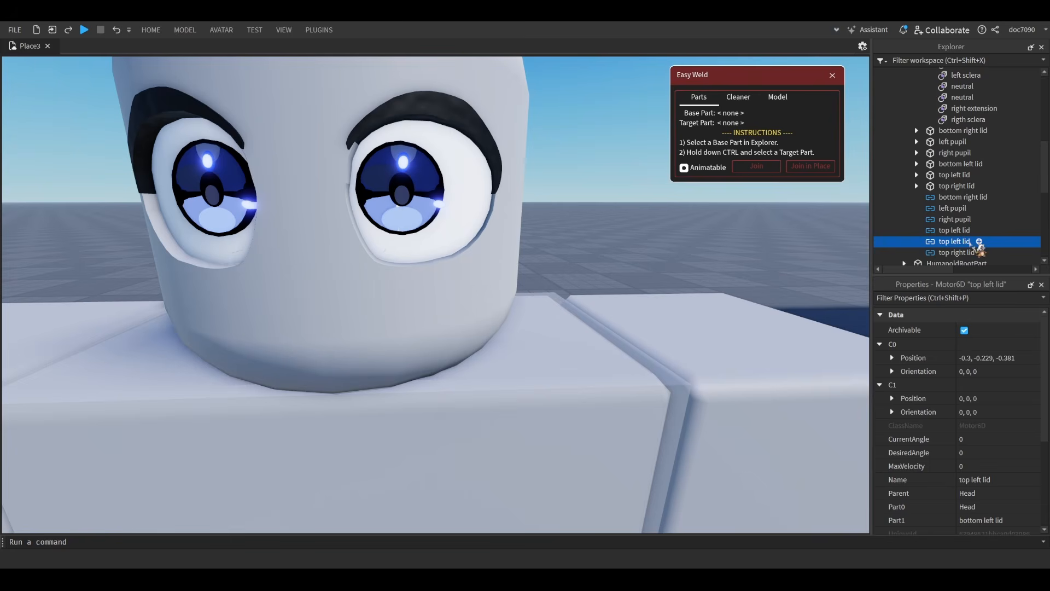
pyautogui.doubleClick(970, 244)
pyautogui.doubleClick(946, 243)
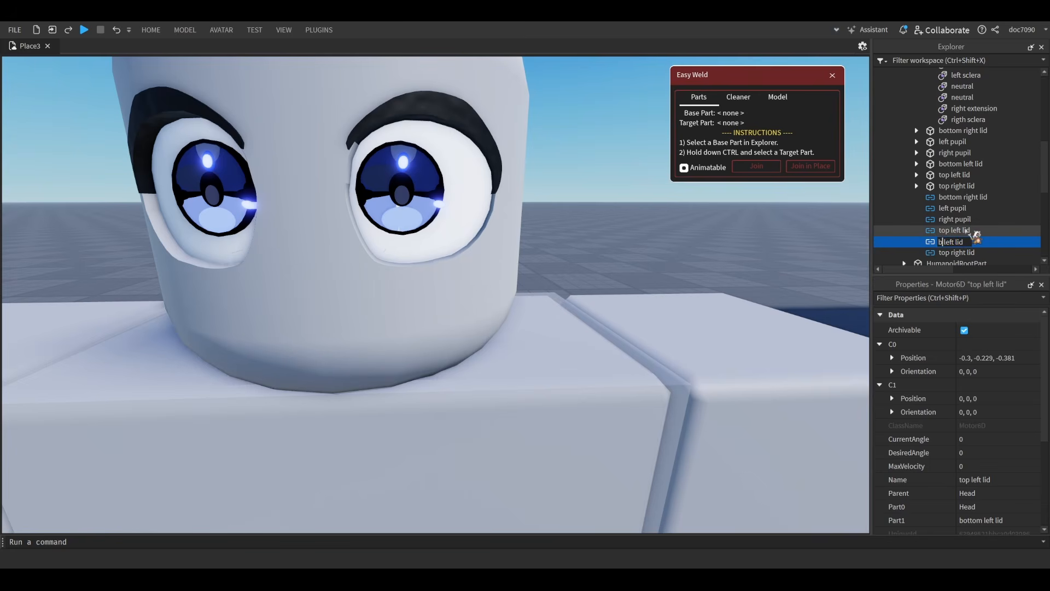
pyautogui.press('Return')
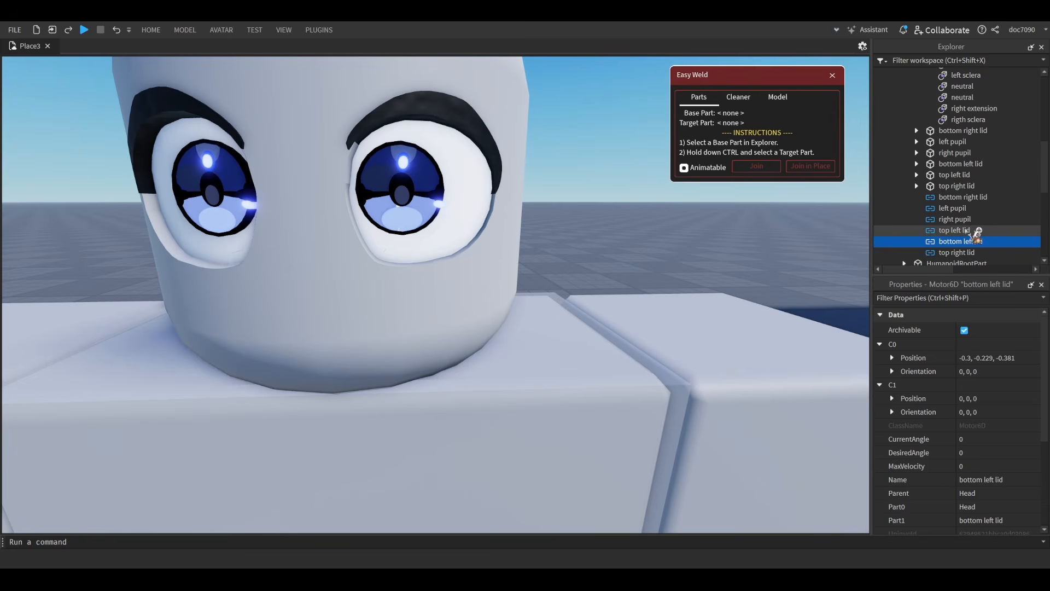
# - Join the left eye's lower angled and flat pieces in place to the bottom left lid block, using animatable joints
pyautogui.scroll(-1, 973, 217)
pyautogui.scroll(2, 974, 218)
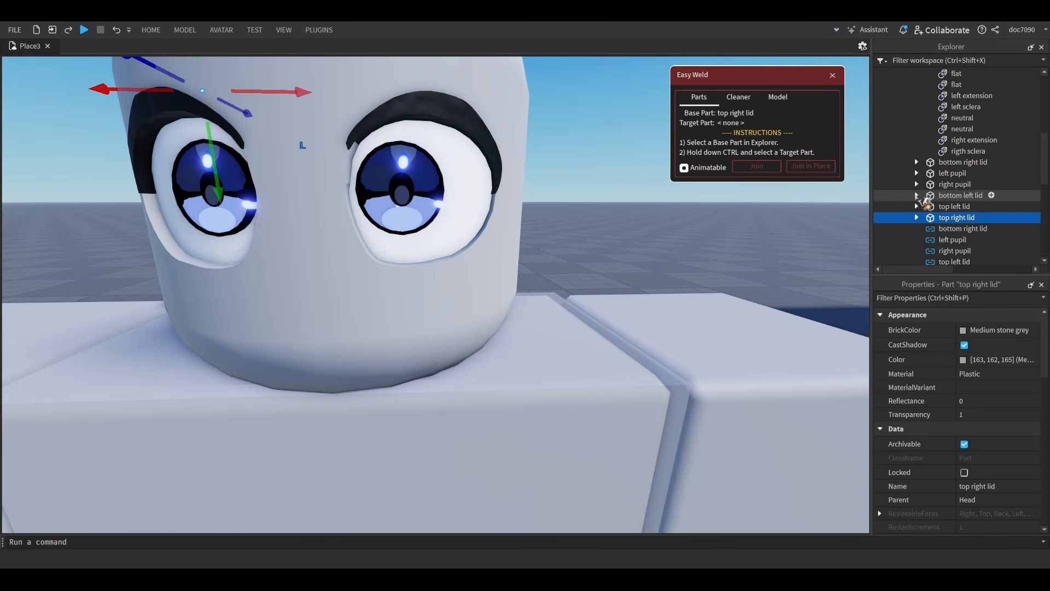
pyautogui.click(955, 195)
pyautogui.scroll(2, 1011, 181)
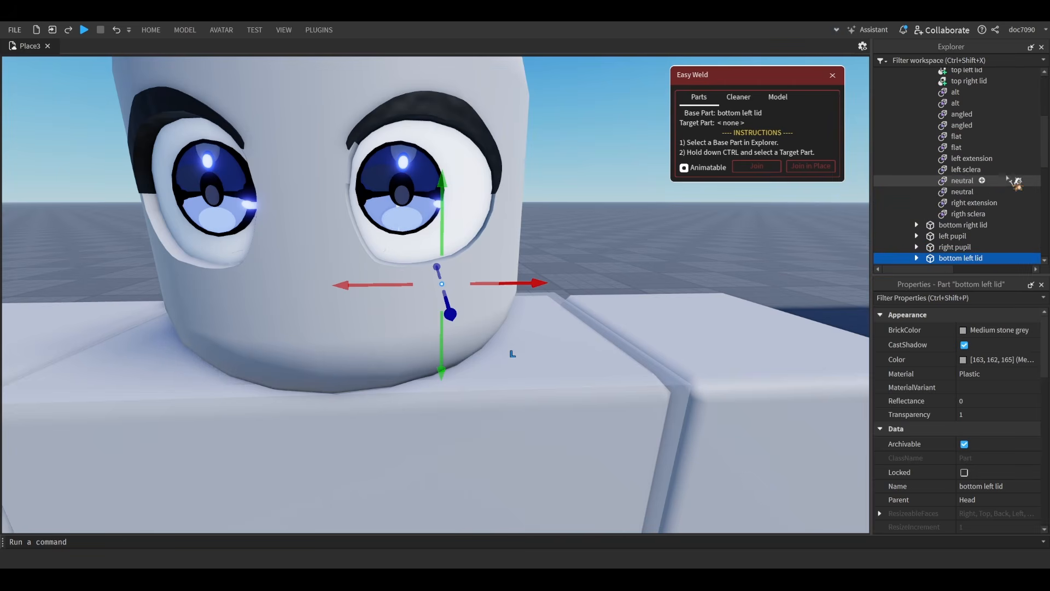
pyautogui.keyDown('ctrl'); pyautogui.click(973, 125); pyautogui.keyUp('ctrl')
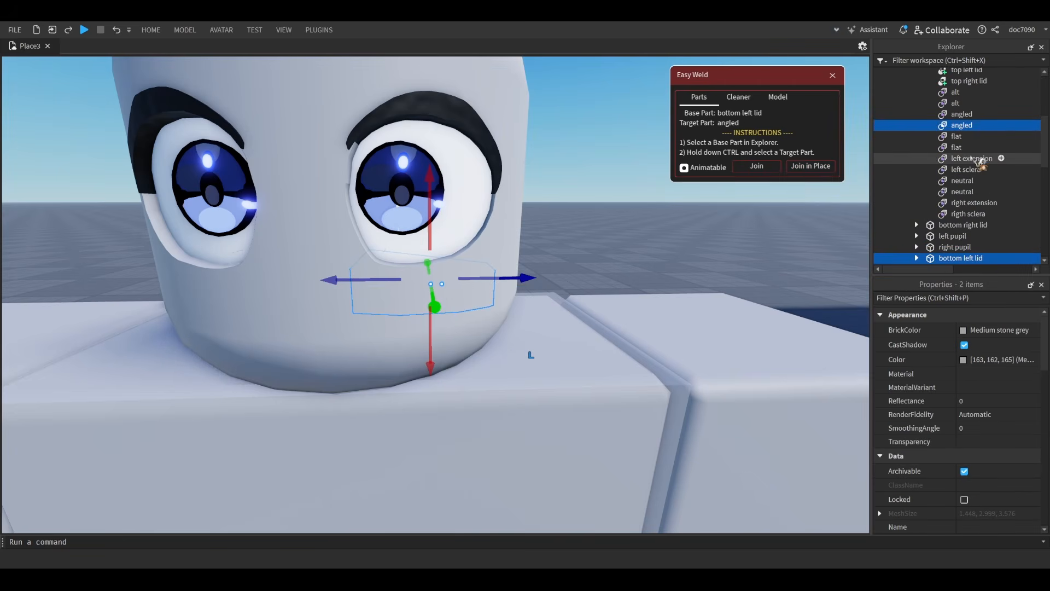
pyautogui.keyDown('ctrl'); pyautogui.click(957, 137); pyautogui.keyUp('ctrl')
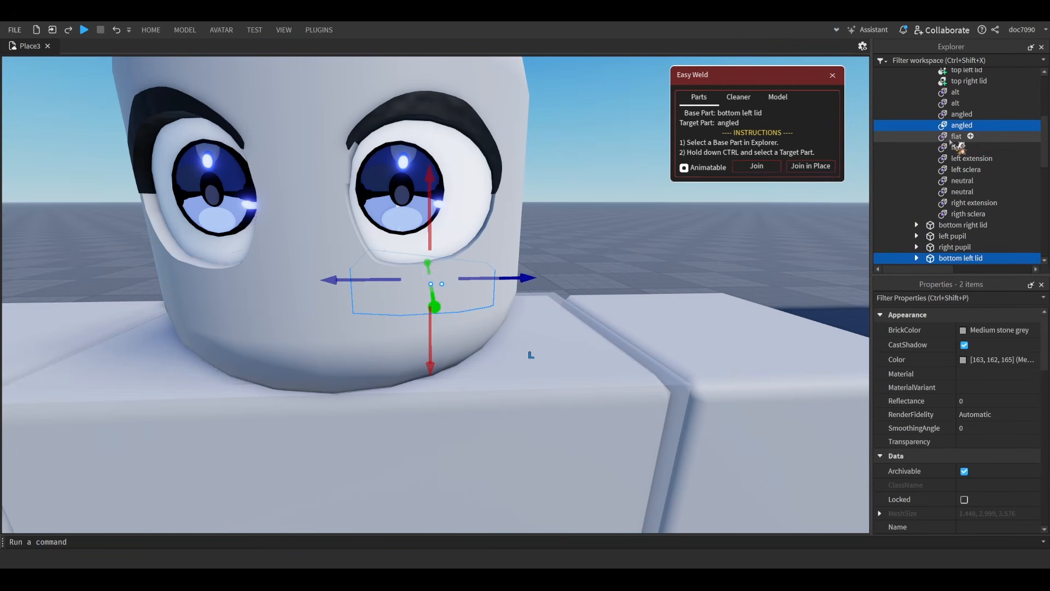
pyautogui.click(823, 166)
pyautogui.scroll(-2, 937, 195)
# - Examine the joints inside the top left lid and right pupil blocks, and check which neutral piece belongs to the right eye
pyautogui.click(957, 208)
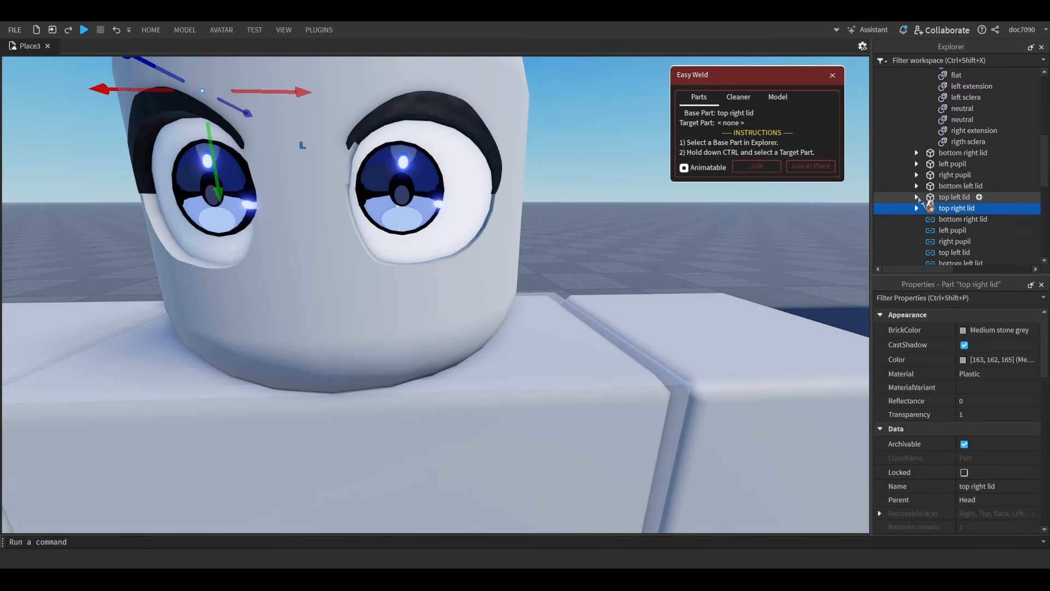
pyautogui.click(916, 197)
pyautogui.click(917, 197)
pyautogui.click(916, 175)
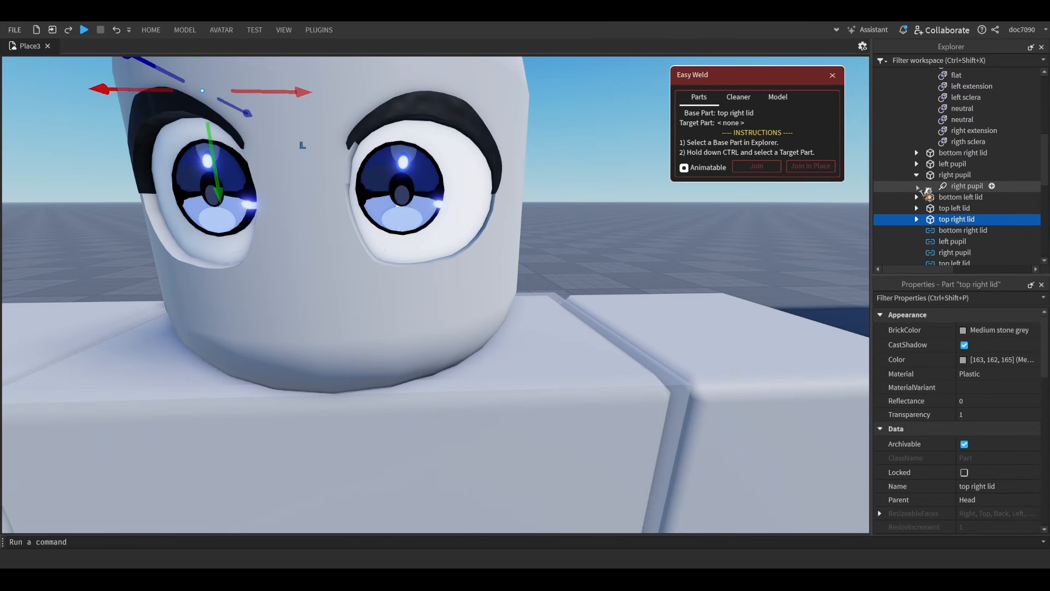
pyautogui.click(917, 175)
pyautogui.scroll(2, 950, 195)
pyautogui.click(959, 184)
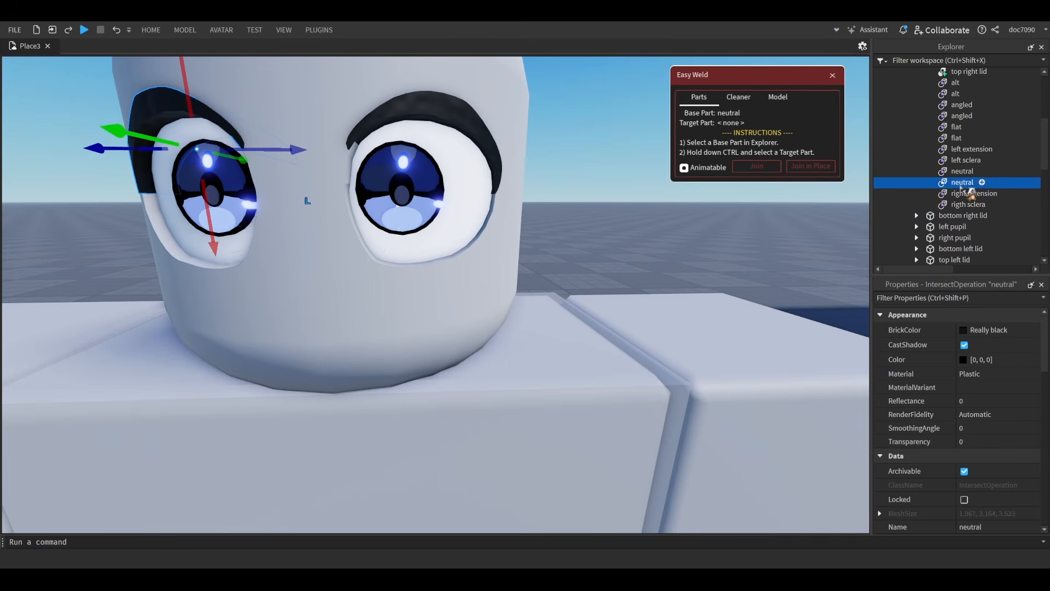
pyautogui.scroll(-2, 963, 188)
pyautogui.click(957, 208)
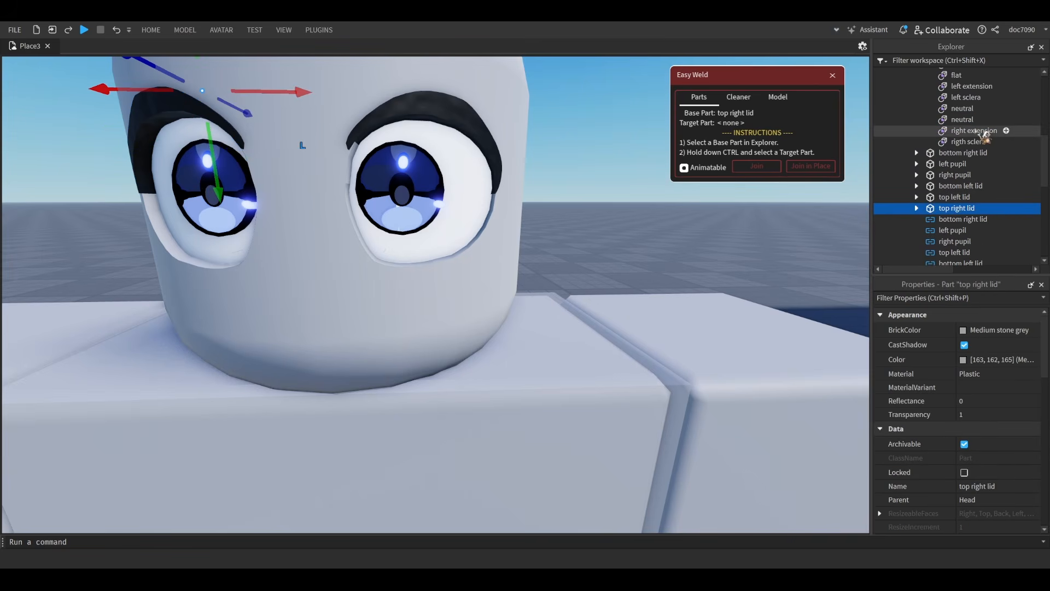
pyautogui.keyDown('ctrl'); pyautogui.click(969, 120); pyautogui.keyUp('ctrl')
pyautogui.press('s')
pyautogui.moveTo(846, 227); pyautogui.dragTo(846, 226, button='right')
pyautogui.press('w')
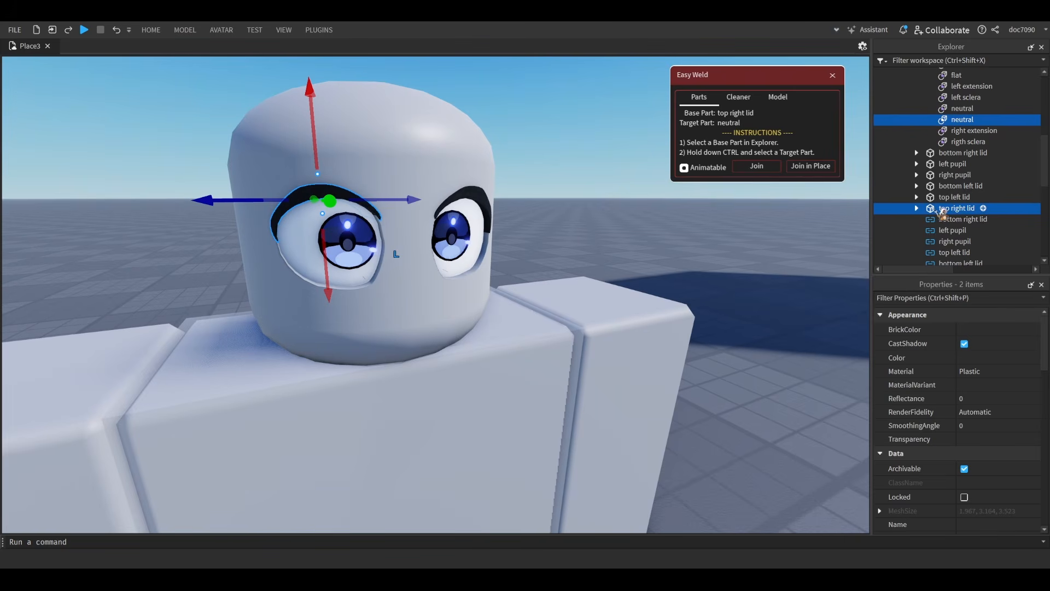
pyautogui.click(719, 250)
# - Join the right eye's neutral and alt pieces in place to the top right lid block with animatable joints
pyautogui.click(971, 209)
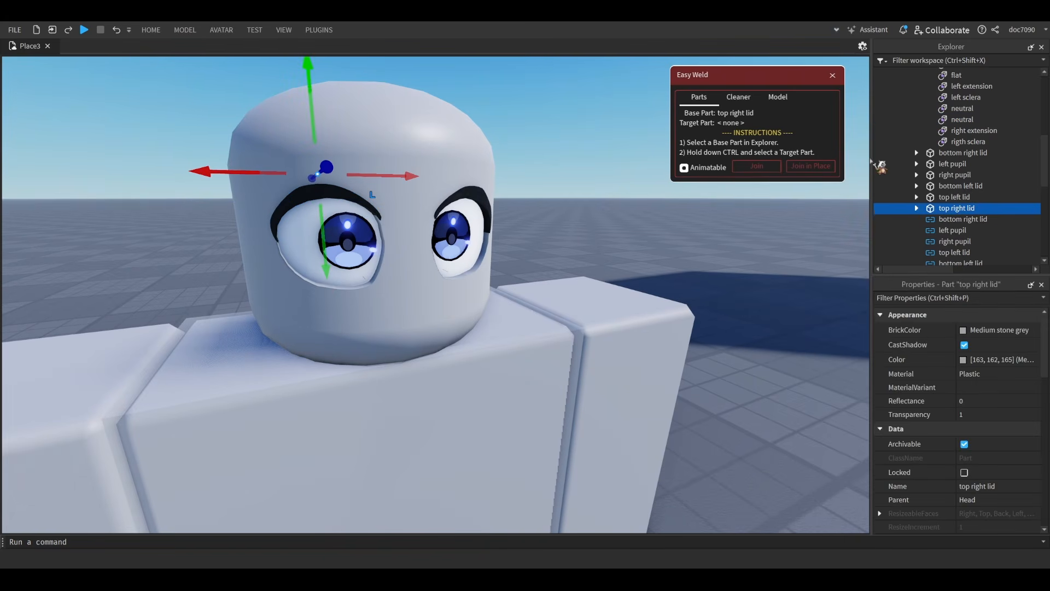
pyautogui.scroll(1, 990, 143)
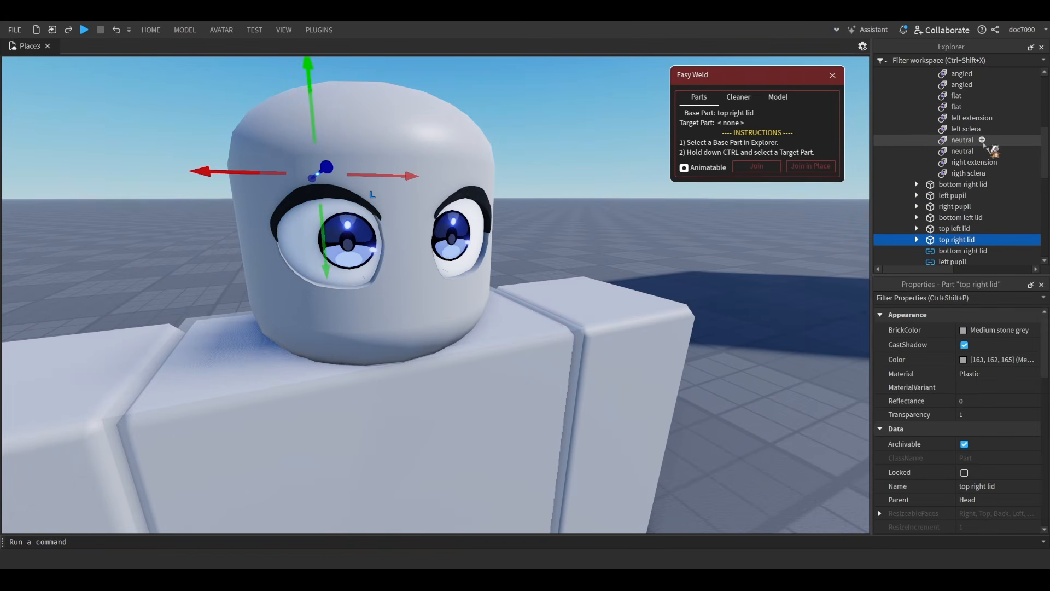
pyautogui.scroll(4, 983, 142)
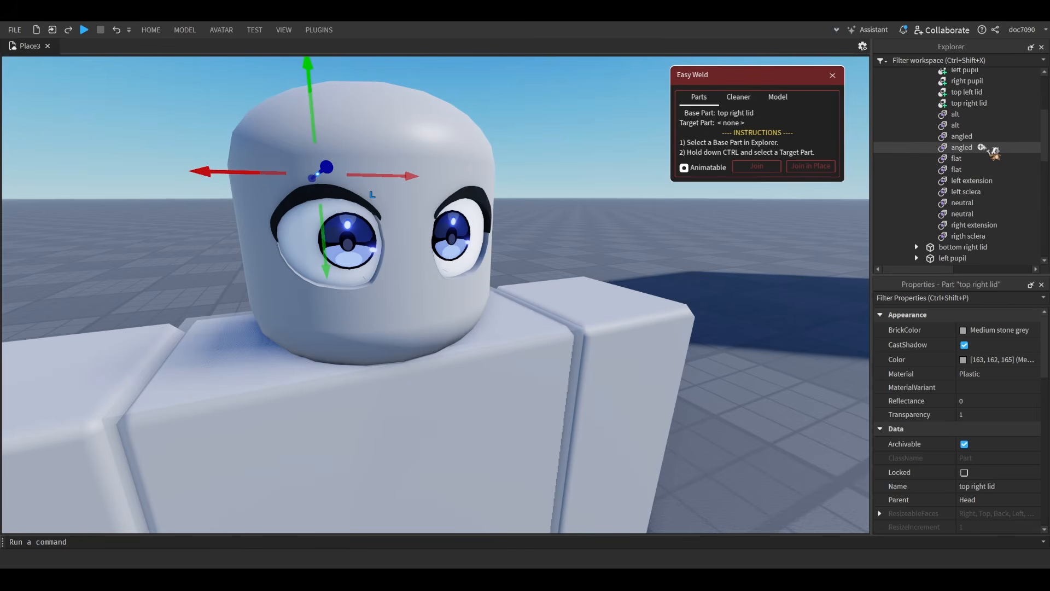
pyautogui.keyDown('ctrl'); pyautogui.click(978, 213); pyautogui.keyUp('ctrl')
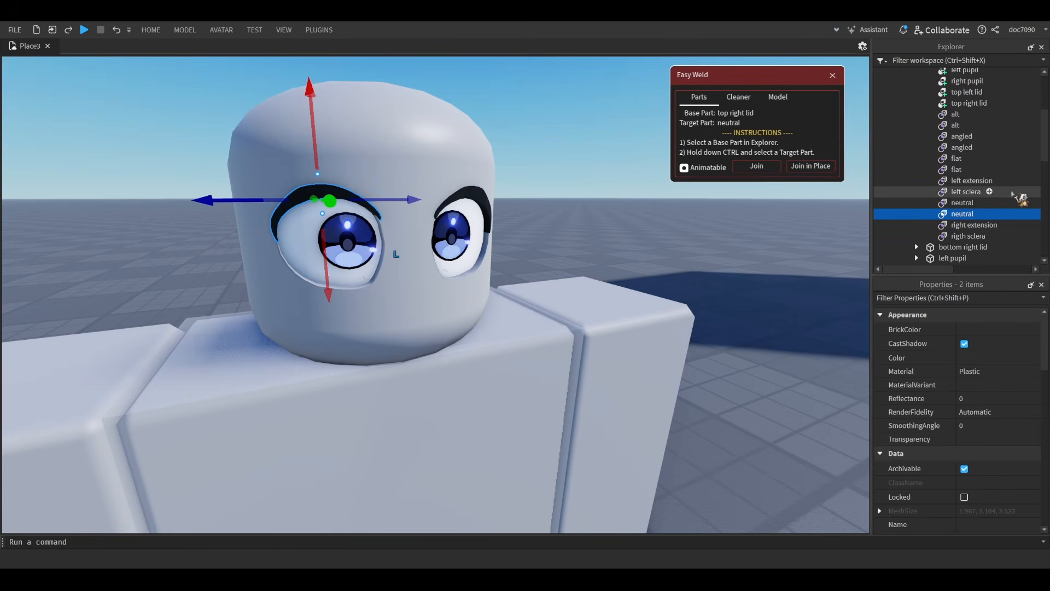
pyautogui.keyDown('ctrl'); pyautogui.click(955, 126); pyautogui.keyUp('ctrl')
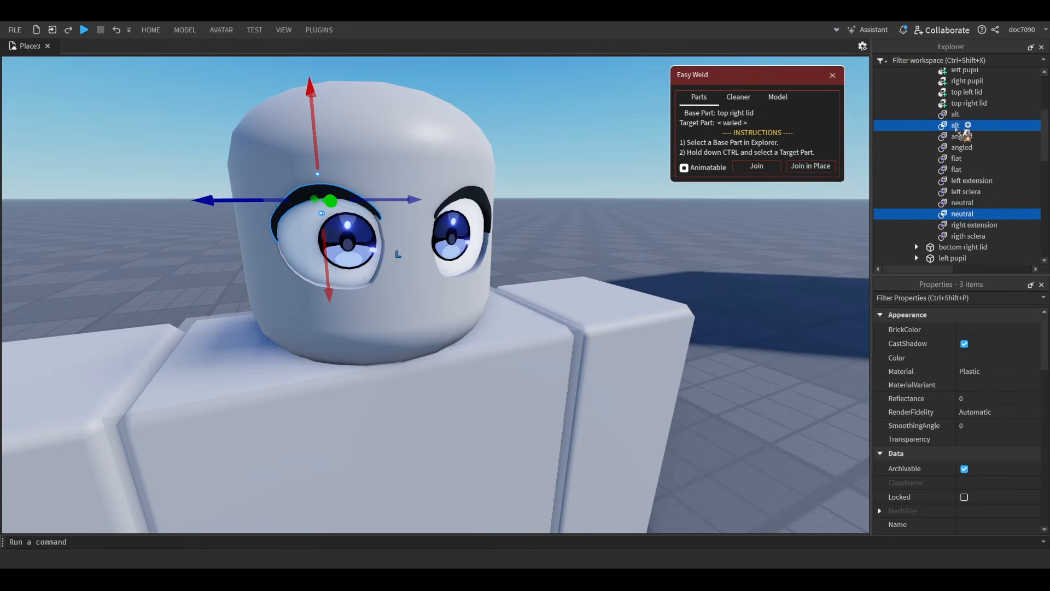
pyautogui.click(823, 166)
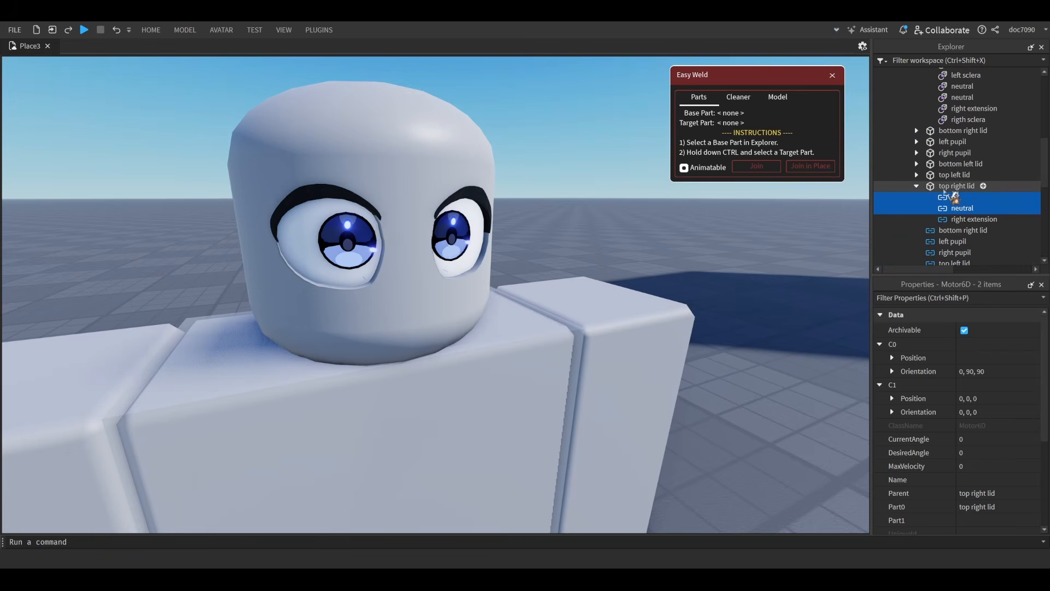
# - Join the left eye's neutral and alt pieces in place to the top left lid block with animatable joints
pyautogui.click(969, 172)
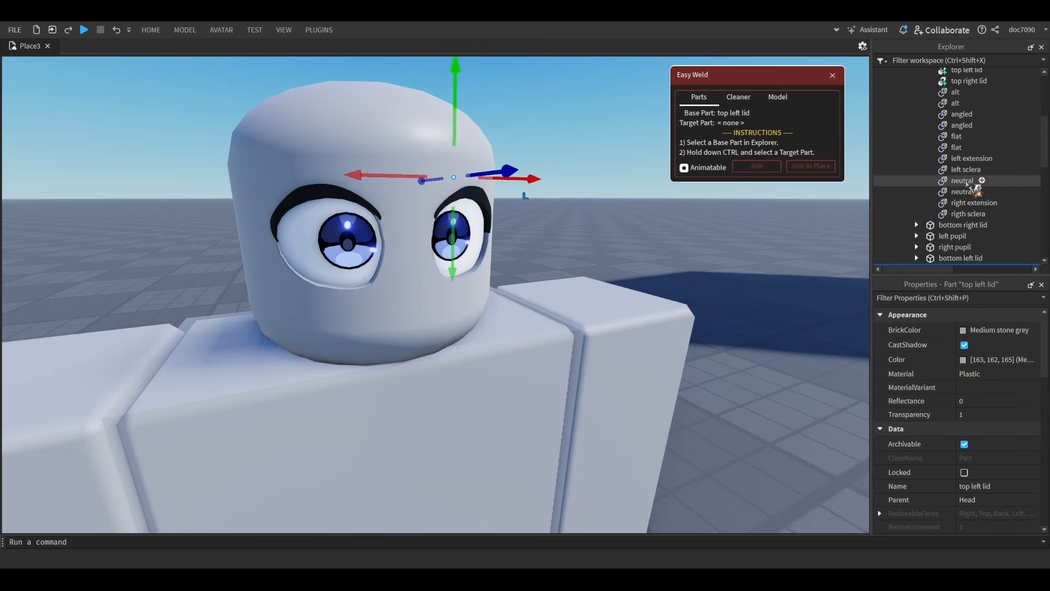
pyautogui.keyDown('ctrl'); pyautogui.click(963, 181); pyautogui.keyUp('ctrl')
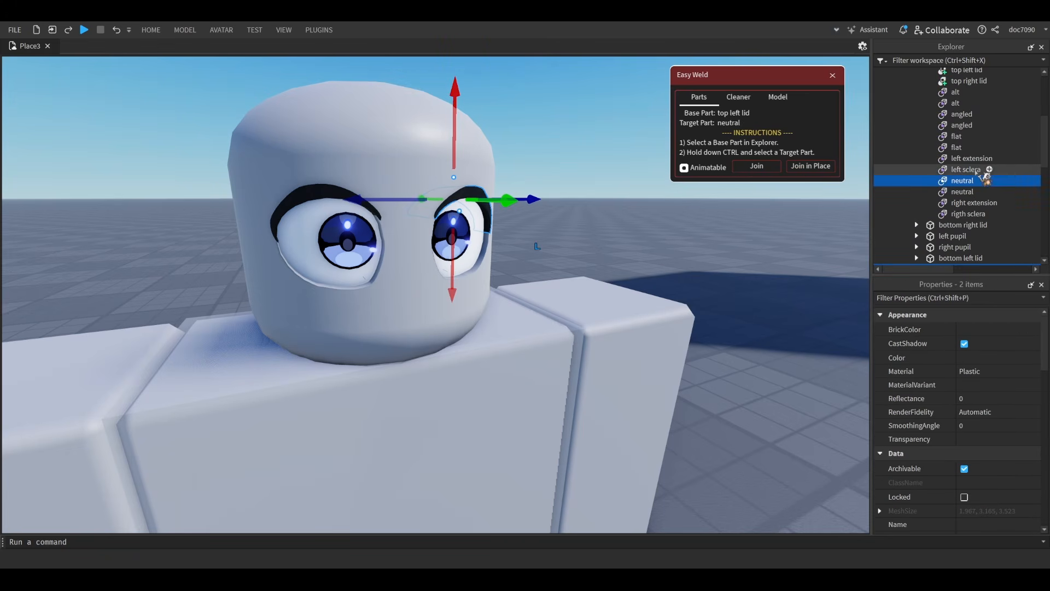
pyautogui.click(837, 167)
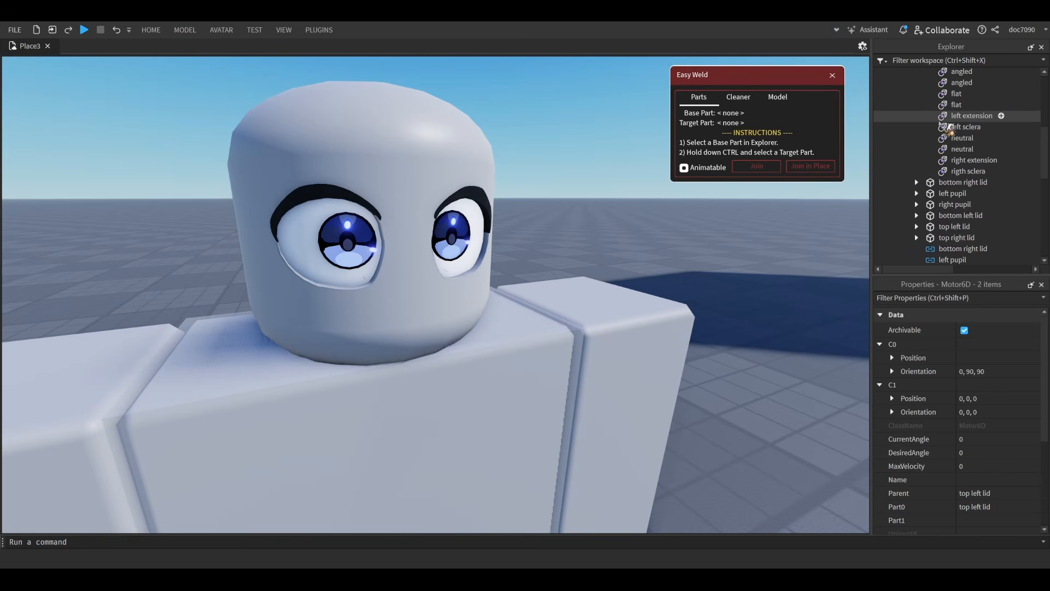
# - Weld the eyehead and both sclera meshes in place to the Head with non-animatable joints, and collapse the eye Model
pyautogui.scroll(10, 948, 128)
pyautogui.click(952, 134)
pyautogui.scroll(-3, 951, 164)
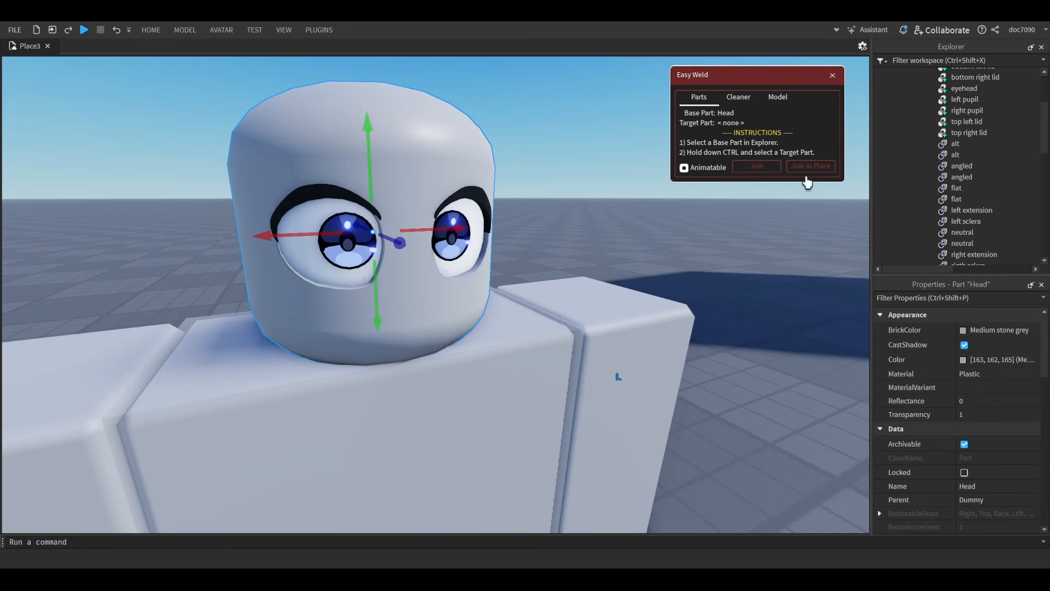
pyautogui.scroll(-2, 969, 180)
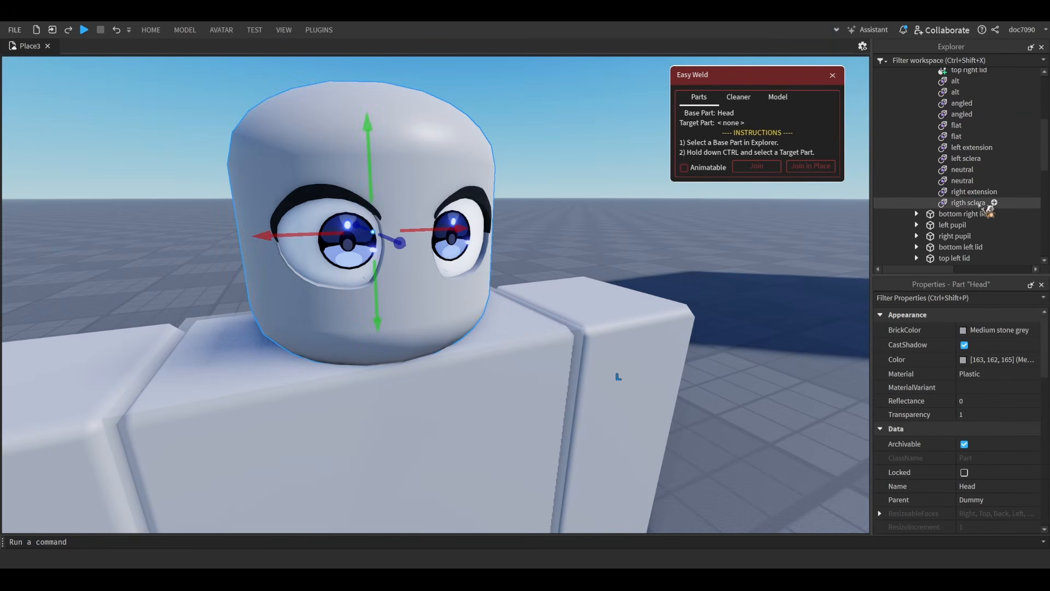
pyautogui.scroll(4, 979, 188)
pyautogui.keyDown('ctrl'); pyautogui.click(964, 151); pyautogui.keyUp('ctrl')
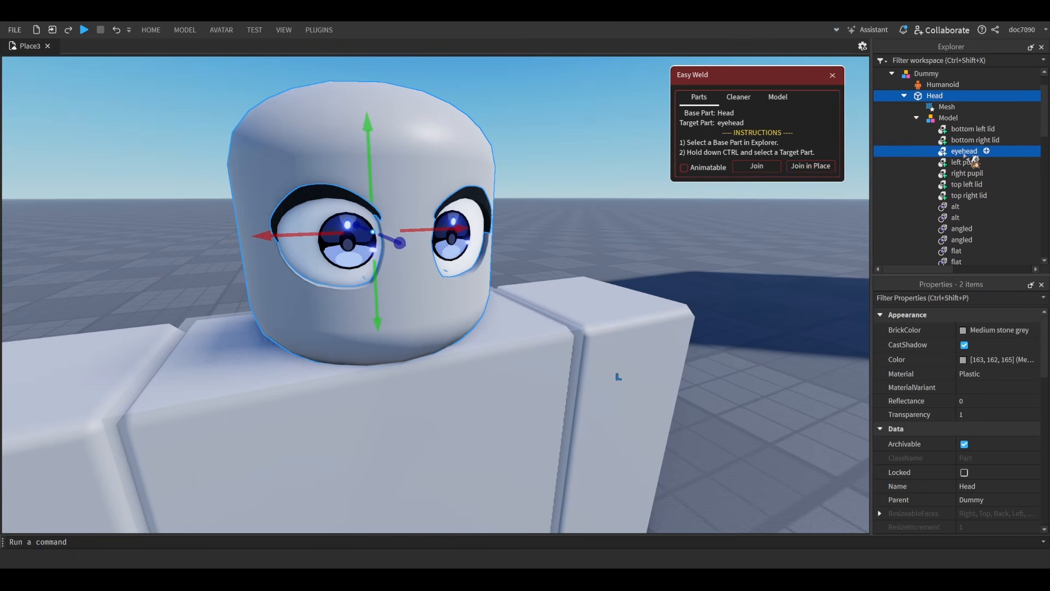
pyautogui.scroll(-5, 985, 197)
pyautogui.keyDown('ctrl'); pyautogui.click(979, 159); pyautogui.keyUp('ctrl')
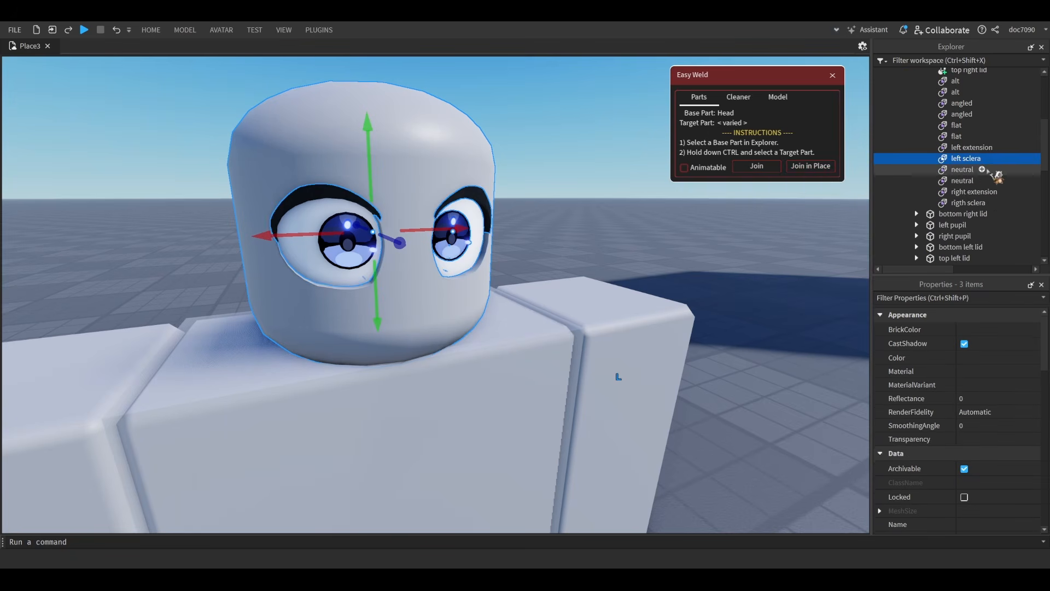
pyautogui.scroll(1, 993, 180)
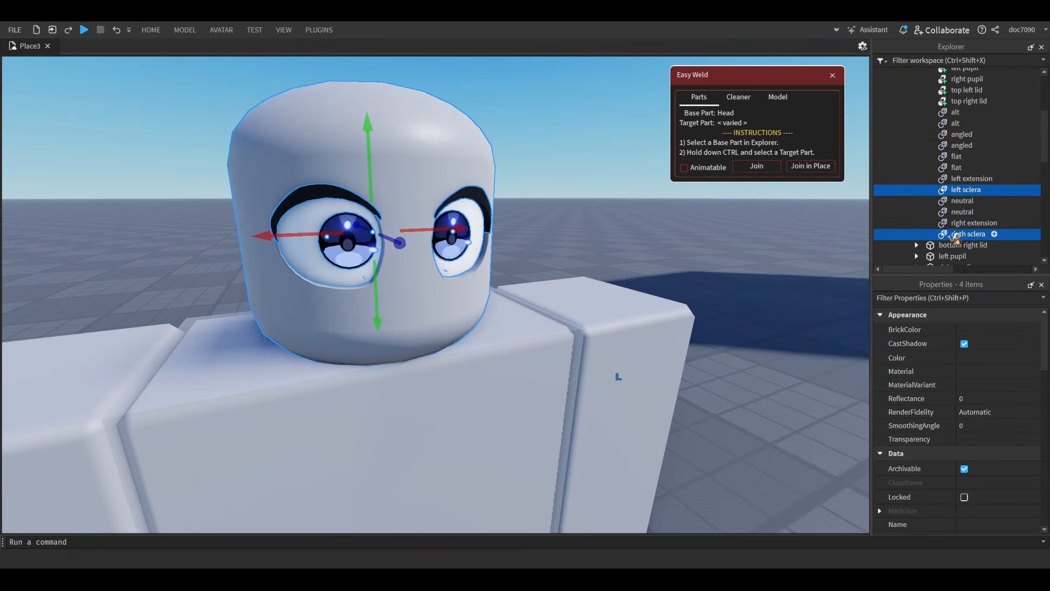
pyautogui.click(812, 166)
pyautogui.scroll(5, 1003, 206)
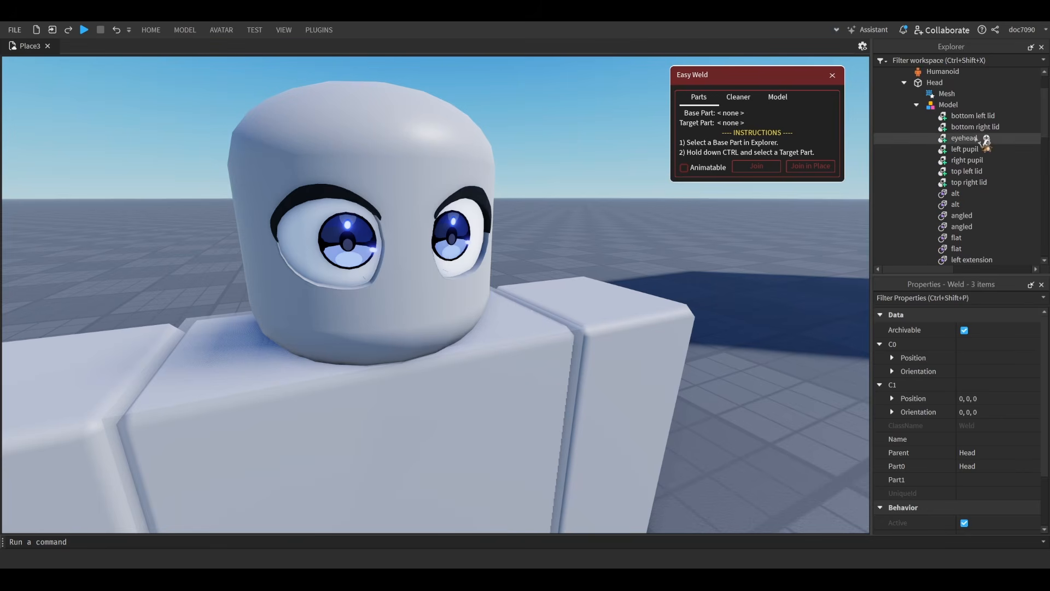
pyautogui.click(917, 105)
pyautogui.click(794, 305)
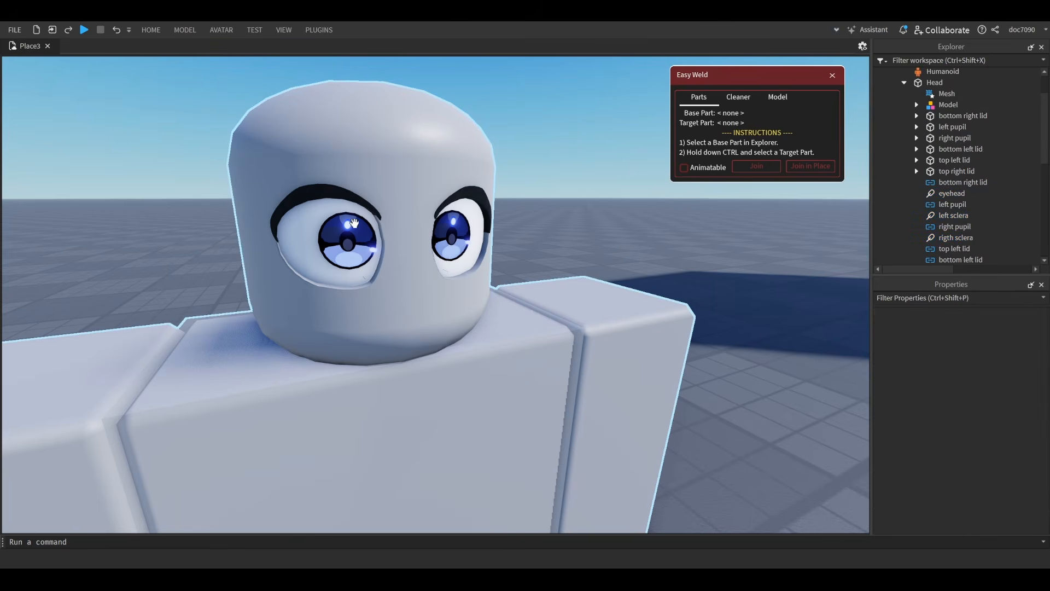
# - Select the whole dummy and open it in RigEdit to display its rig
pyautogui.click(493, 328)
pyautogui.press('s')
pyautogui.press('d')
pyautogui.press('w')
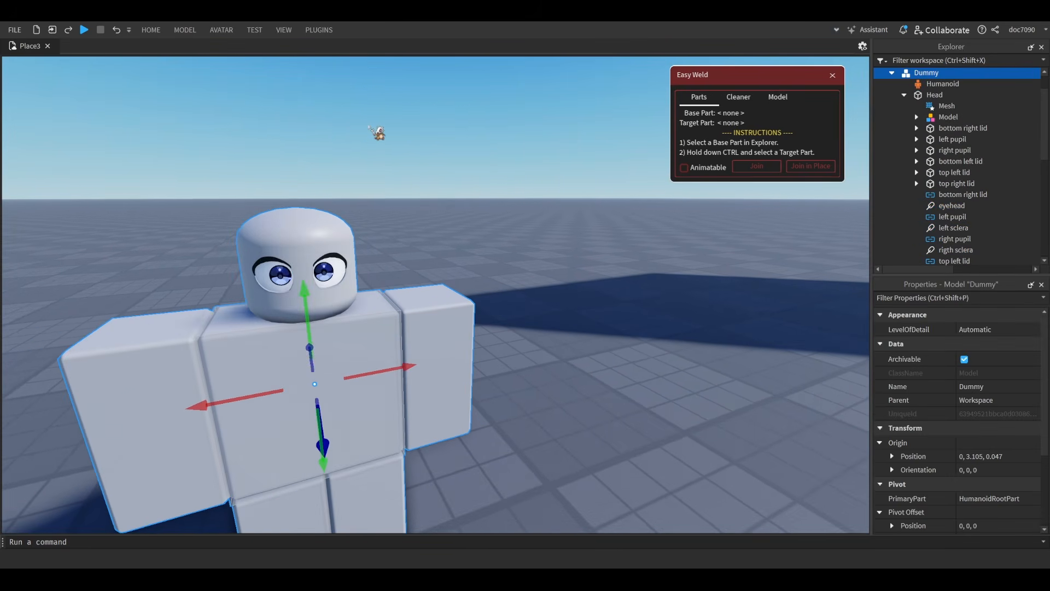
pyautogui.press('w')
pyautogui.press('a')
pyautogui.press('e')
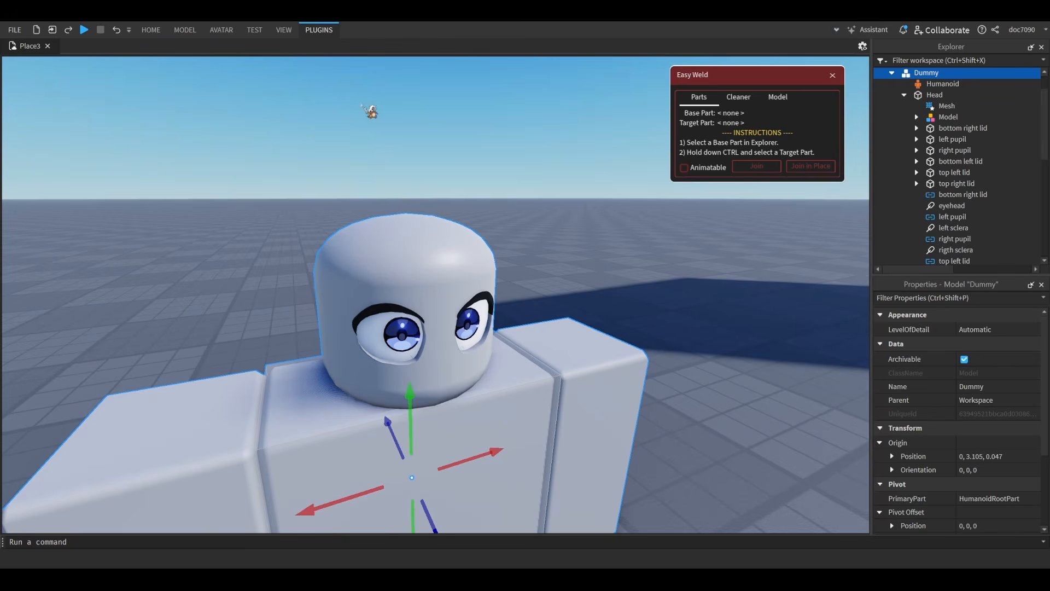
pyautogui.click(240, 72)
pyautogui.moveTo(789, 371); pyautogui.dragTo(788, 386, button='right')
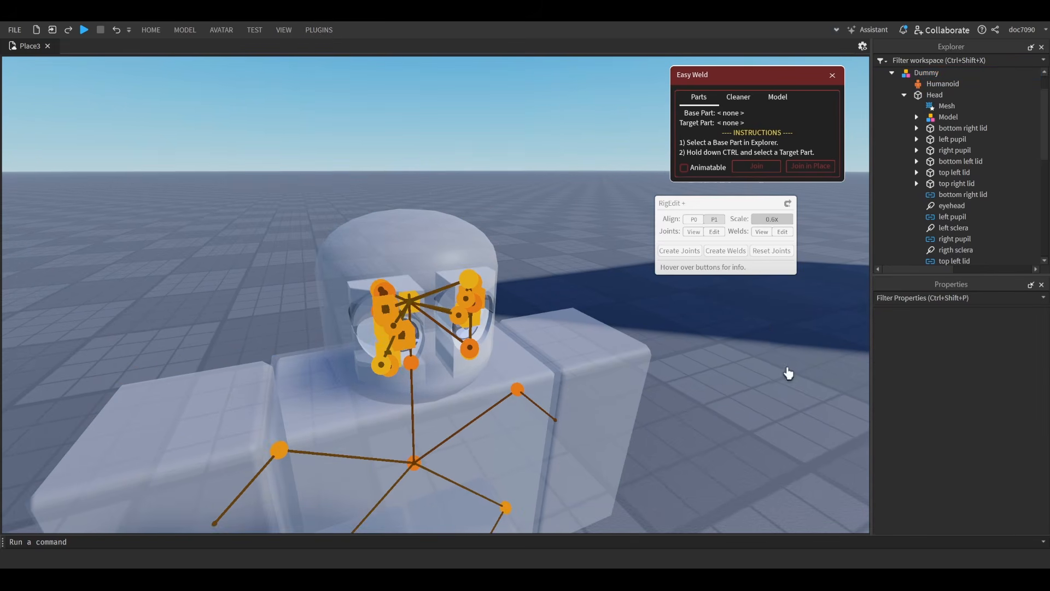
# - Show the dummy's joints in RigEdit and hide its welds
pyautogui.press('w')
pyautogui.click(695, 235)
pyautogui.click(720, 396)
pyautogui.scroll(-2, 722, 398)
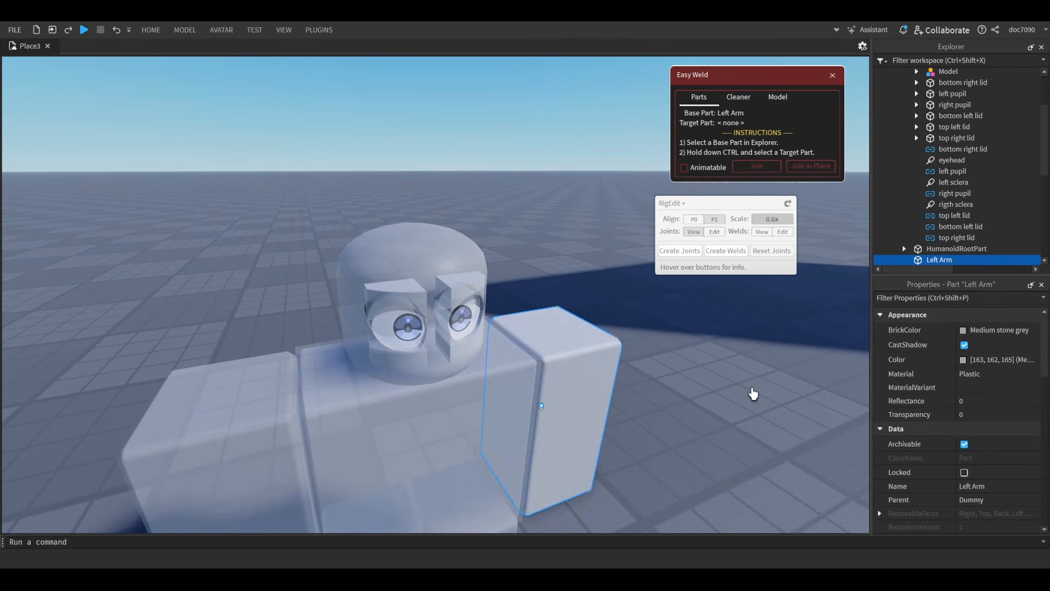
pyautogui.click(751, 392)
pyautogui.click(694, 232)
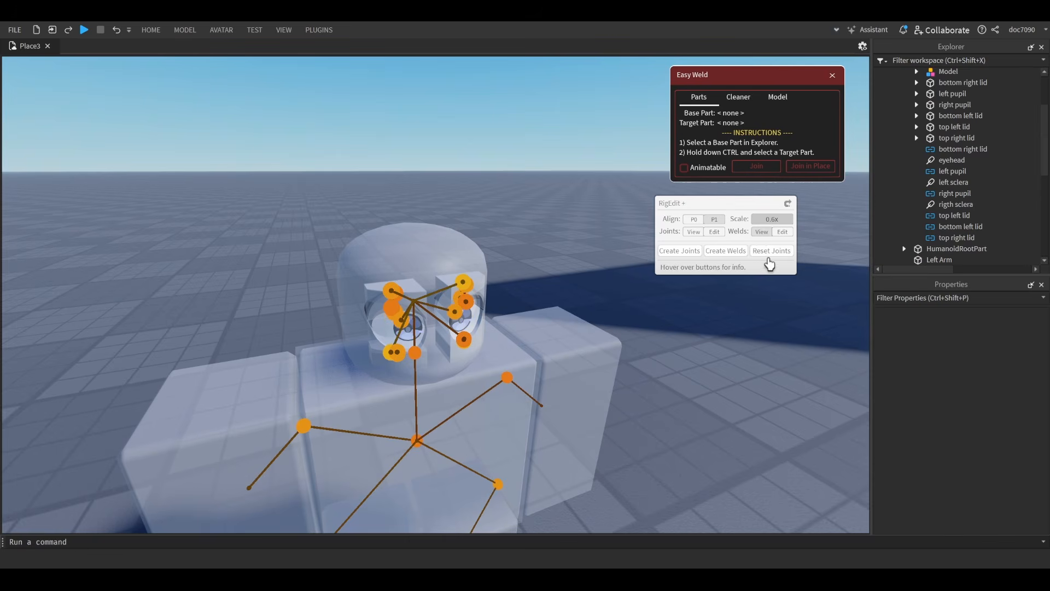
# - Move the left pupil joint's pivot back and inward to the head's centre, at about C0 position -0.012, 0.019, 0.009
pyautogui.scroll(5, 733, 359)
pyautogui.scroll(3, 530, 333)
pyautogui.click(525, 340)
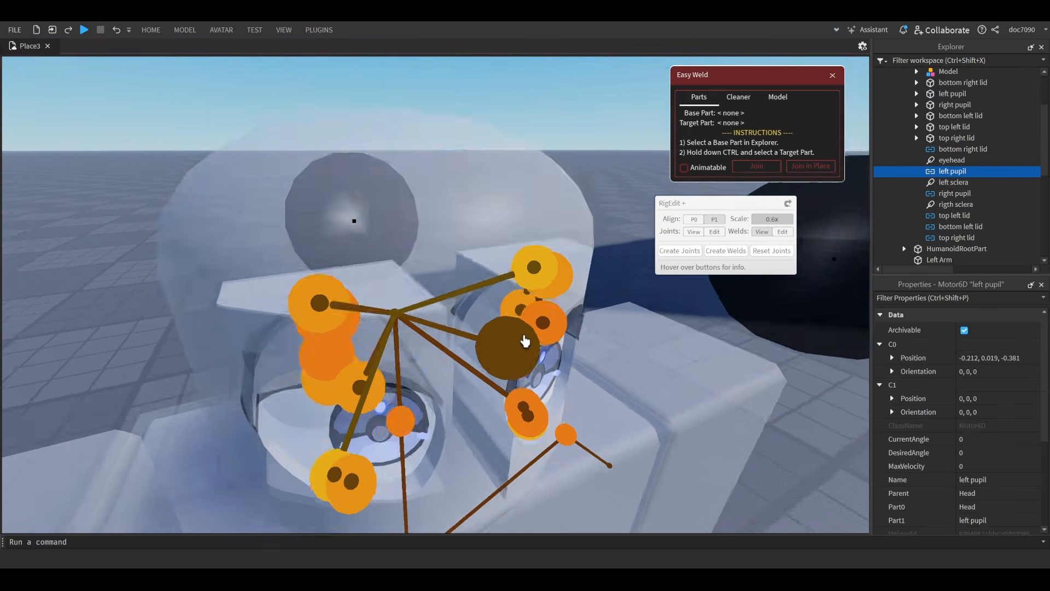
pyautogui.scroll(-4, 525, 340)
pyautogui.moveTo(525, 340); pyautogui.dragTo(525, 340, button='right')
pyautogui.moveTo(674, 318); pyautogui.dragTo(675, 319, button='right')
pyautogui.moveTo(690, 325); pyautogui.dragTo(622, 321)
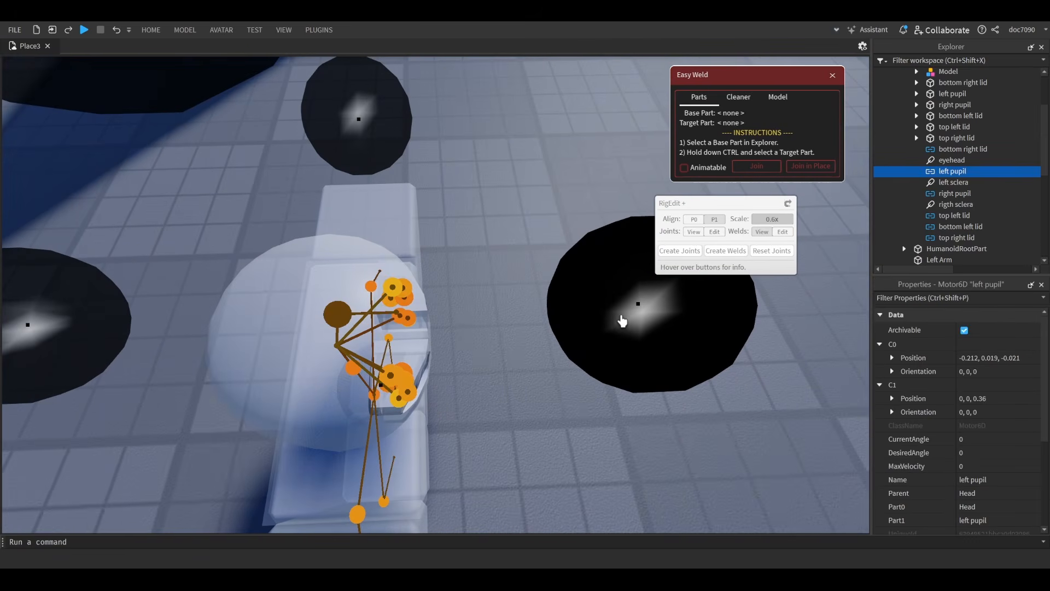
pyautogui.moveTo(623, 323); pyautogui.dragTo(623, 322, button='right')
pyautogui.moveTo(539, 149); pyautogui.dragTo(510, 164)
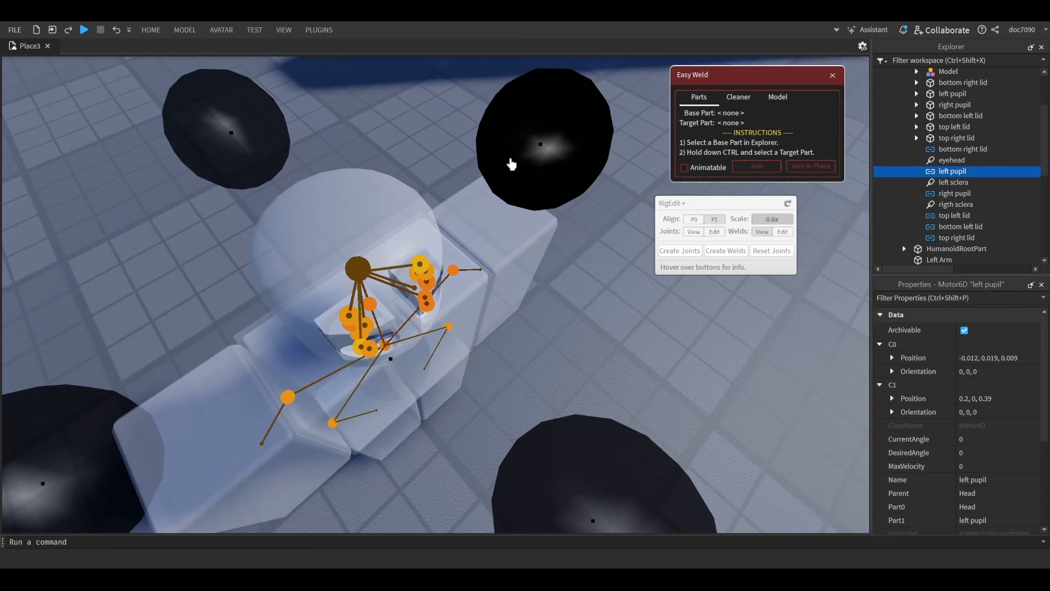
pyautogui.click(605, 352)
# - Move the right pupil joint's pivot back about 0.38 and inward to the head's centre, and close RigEdit
pyautogui.moveTo(575, 321); pyautogui.dragTo(574, 321, button='right')
pyautogui.click(274, 274)
pyautogui.moveTo(316, 308); pyautogui.dragTo(315, 309, button='right')
pyautogui.moveTo(680, 368); pyautogui.dragTo(606, 368)
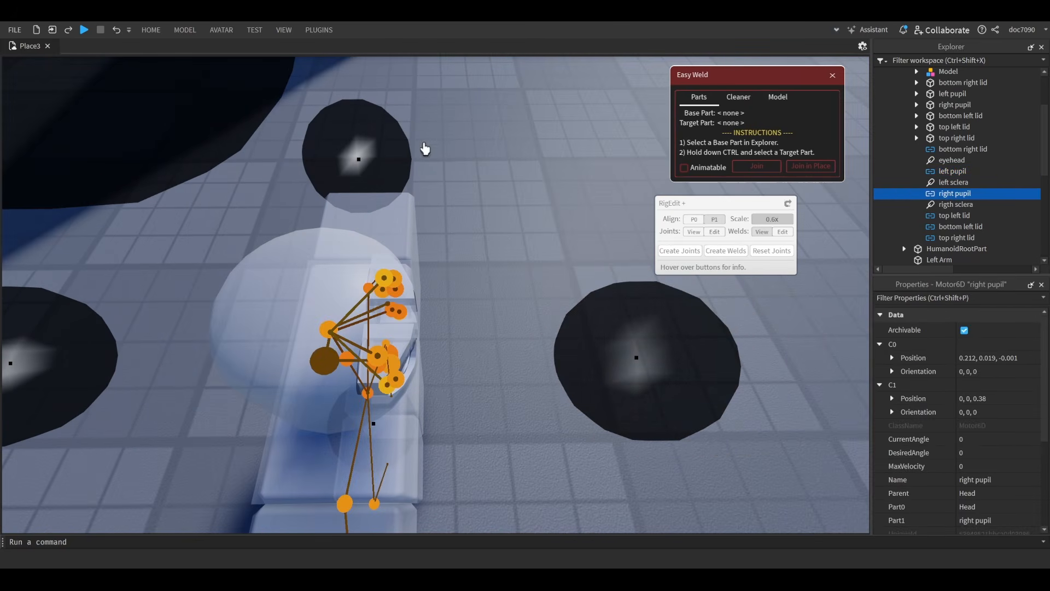
pyautogui.moveTo(396, 172); pyautogui.dragTo(400, 145)
pyautogui.click(725, 461)
pyautogui.moveTo(729, 450); pyautogui.dragTo(729, 449, button='right')
pyautogui.scroll(-4, 729, 449)
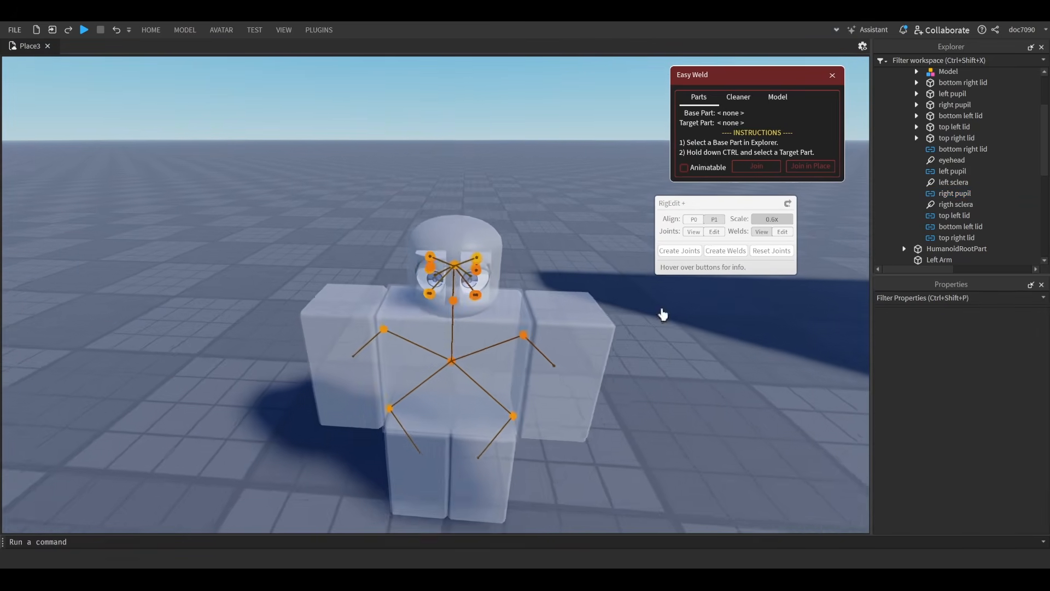
pyautogui.scroll(-3, 663, 315)
pyautogui.click(259, 76)
# - Search the Toolbox models for "face pack"
pyautogui.scroll(5, 438, 225)
pyautogui.moveTo(423, 229)
pyautogui.mouseDown(button='right')
pyautogui.moveTo(438, 225)
pyautogui.moveTo(432, 216)
pyautogui.mouseUp(button='right')
pyautogui.scroll(-3, 432, 216)
pyautogui.scroll(-5, 546, 224)
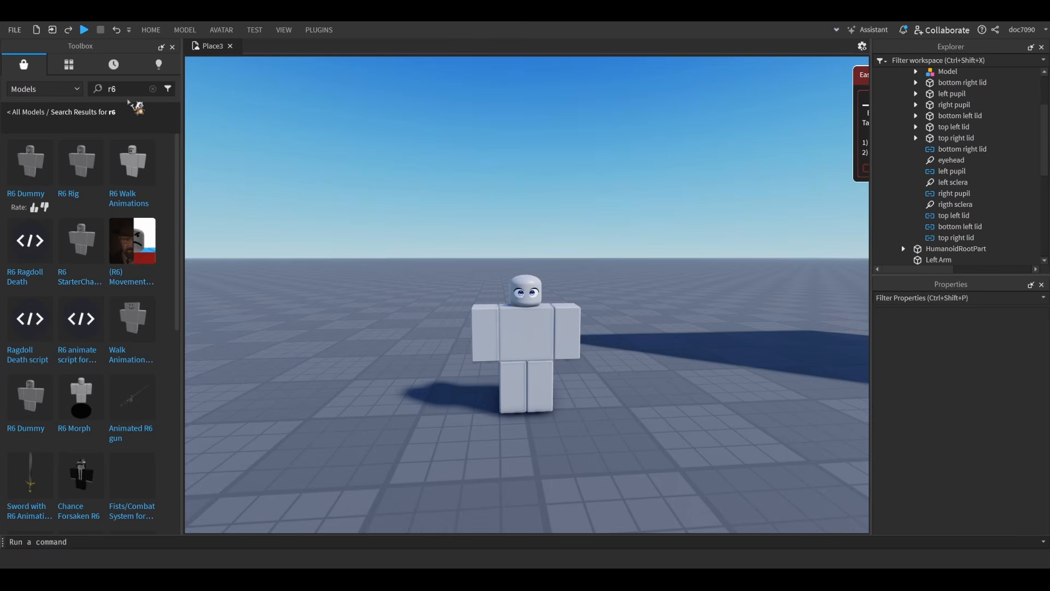
pyautogui.click(135, 89)
pyautogui.press('BackSpace')
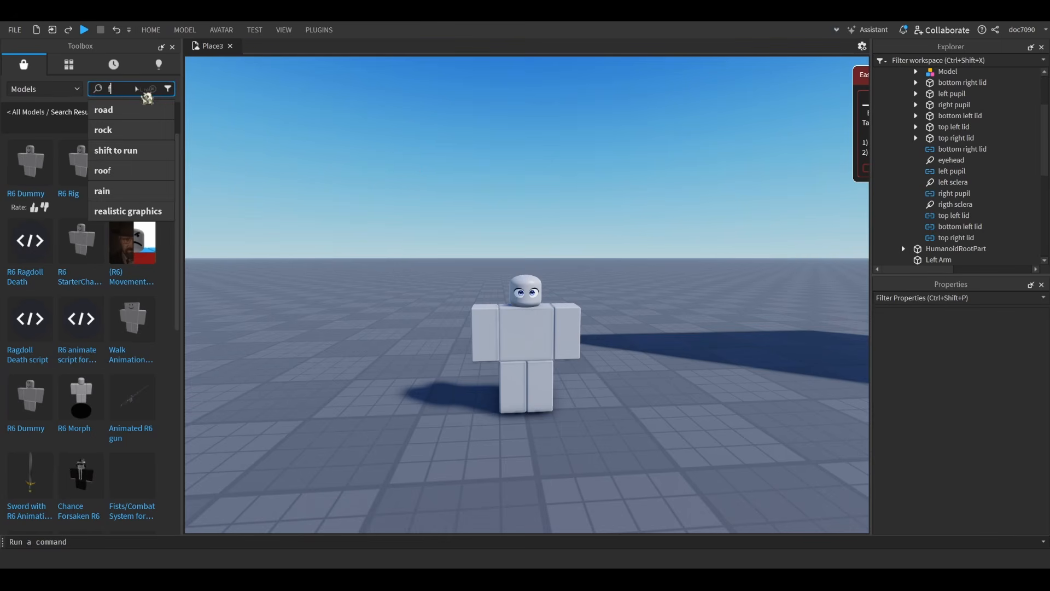
pyautogui.write('face pack')
pyautogui.press('Return')
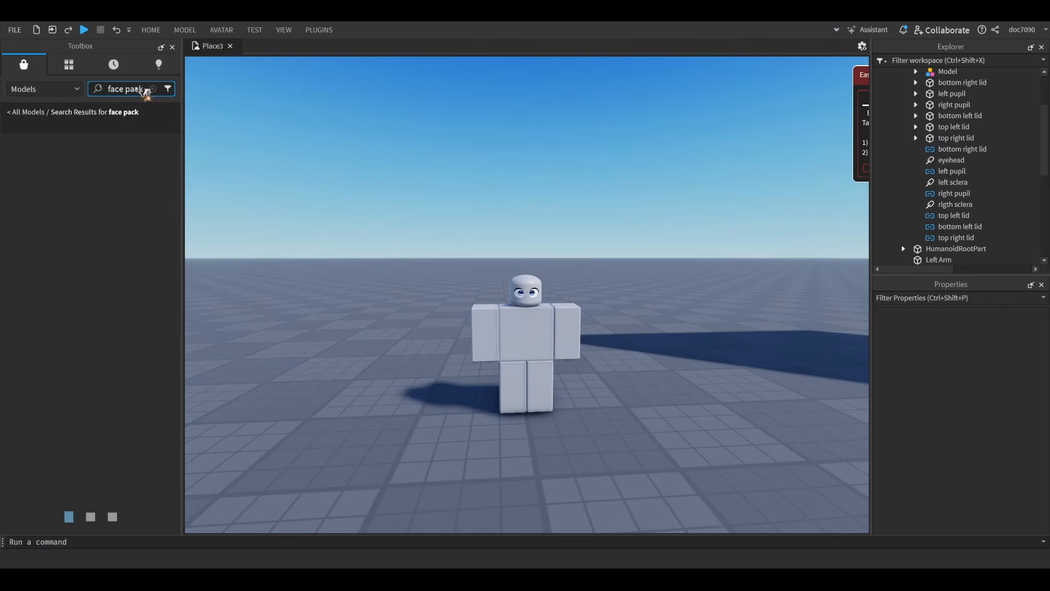
# - Insert the Loren's Face Pack model into the workspace, away from the dummy
pyautogui.scroll(-3, 647, 444)
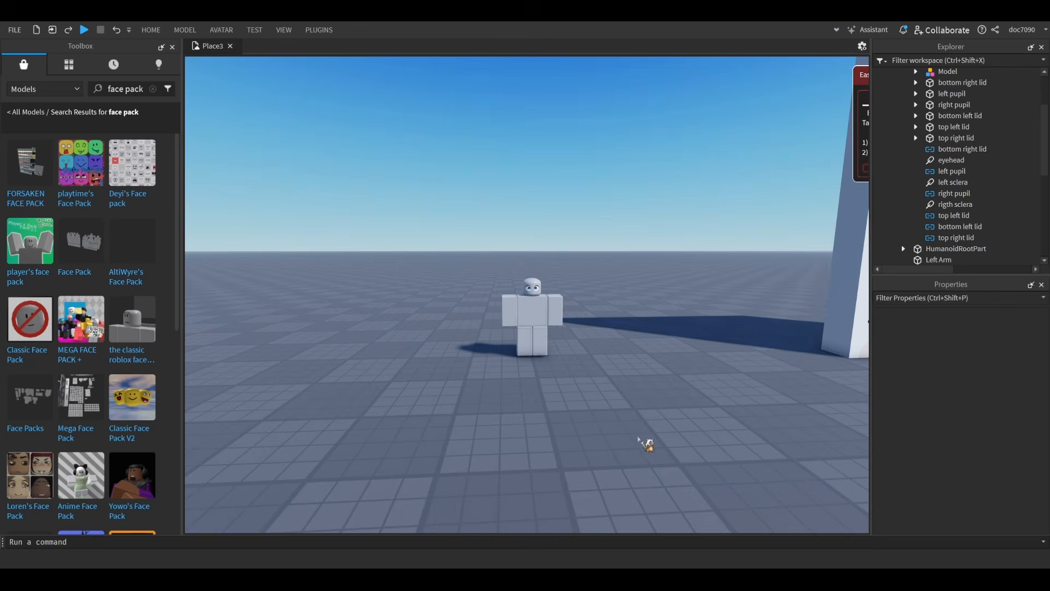
pyautogui.scroll(5, 457, 274)
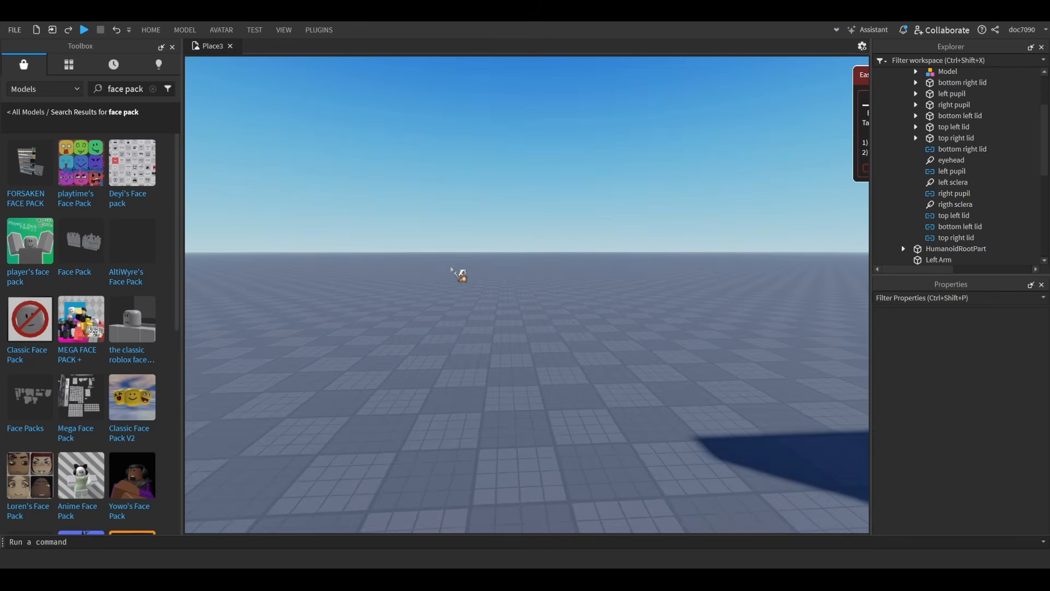
pyautogui.scroll(-4, 672, 357)
pyautogui.scroll(-3, 767, 465)
pyautogui.scroll(4, 767, 465)
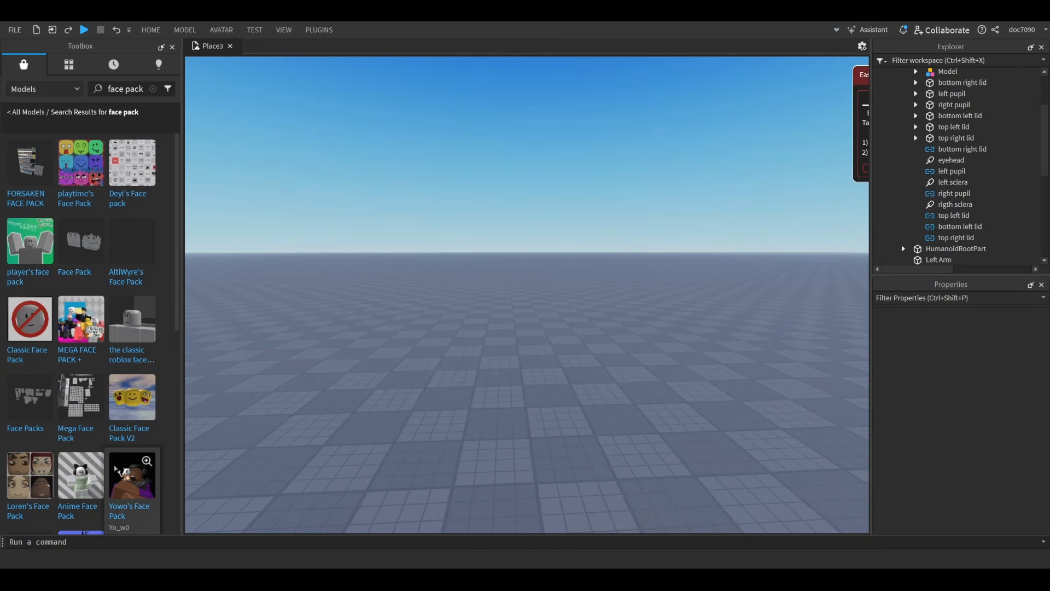
pyautogui.moveTo(53, 499); pyautogui.dragTo(544, 286)
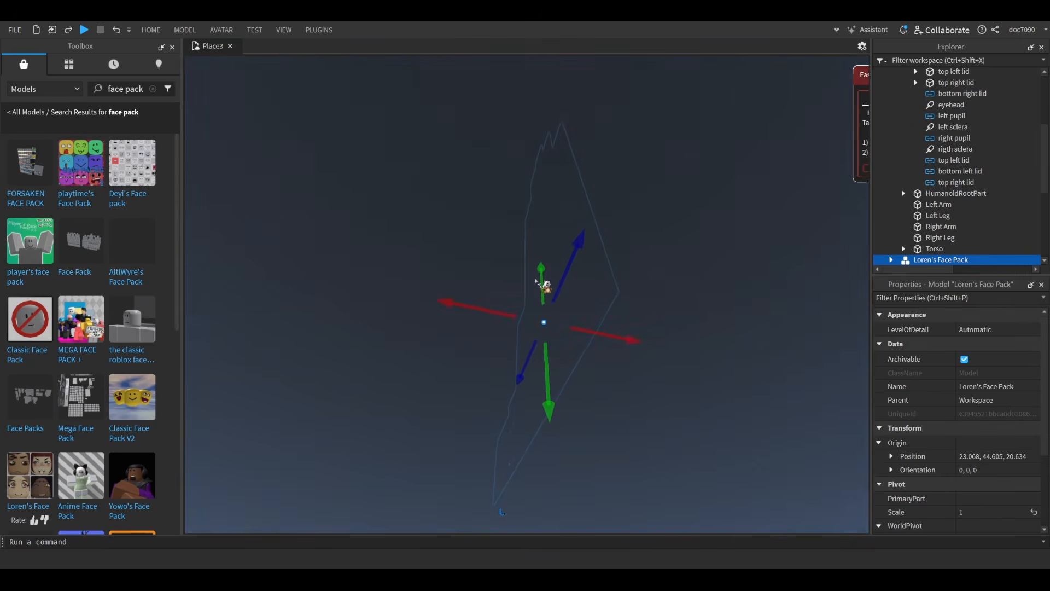
# - Examine the eyebrow designs on the face pack's Eyebrows board, from the heading down to the lowest rows
pyautogui.moveTo(536, 281); pyautogui.dragTo(534, 277, button='right')
pyautogui.press('e')
pyautogui.press('d')
pyautogui.press('w')
pyautogui.moveTo(560, 336); pyautogui.dragTo(581, 321, button='right')
pyautogui.press('w')
pyautogui.press('d')
pyautogui.press('s')
pyautogui.press('w')
pyautogui.press('s')
pyautogui.press('e')
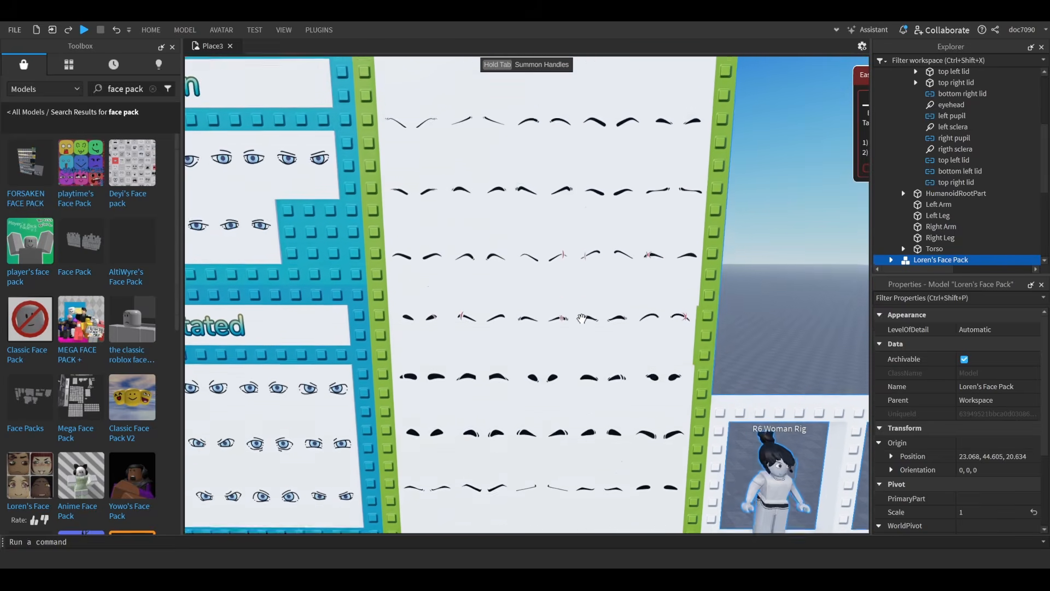
pyautogui.press('e')
pyautogui.press('w')
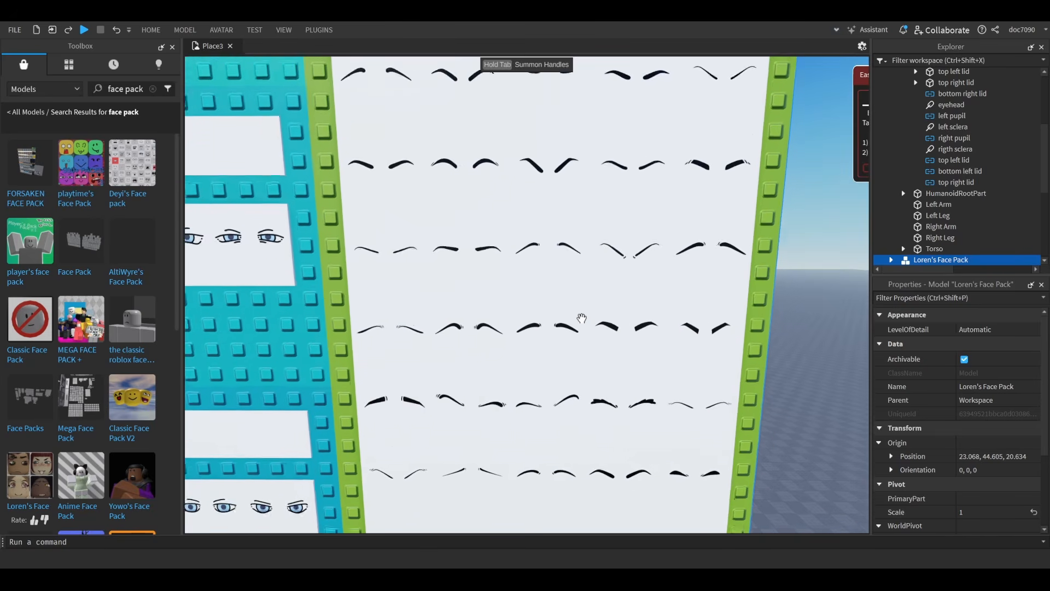
pyautogui.press('a')
pyautogui.press('q')
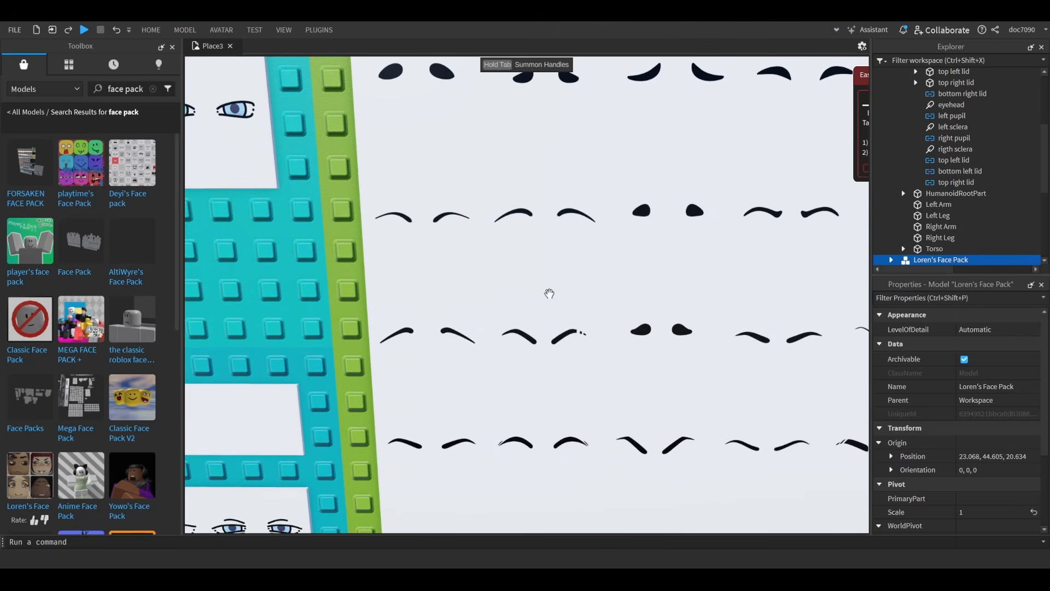
pyautogui.press('e')
pyautogui.press('s')
pyautogui.press('w')
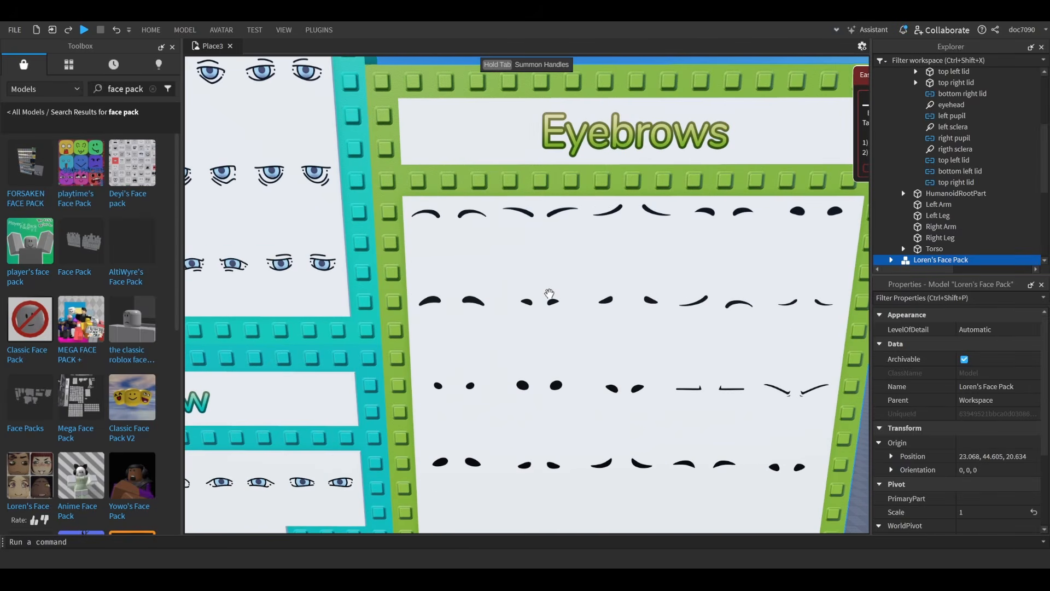
pyautogui.press('w')
pyautogui.press('d')
pyautogui.press('q')
pyautogui.press('s')
pyautogui.press('q')
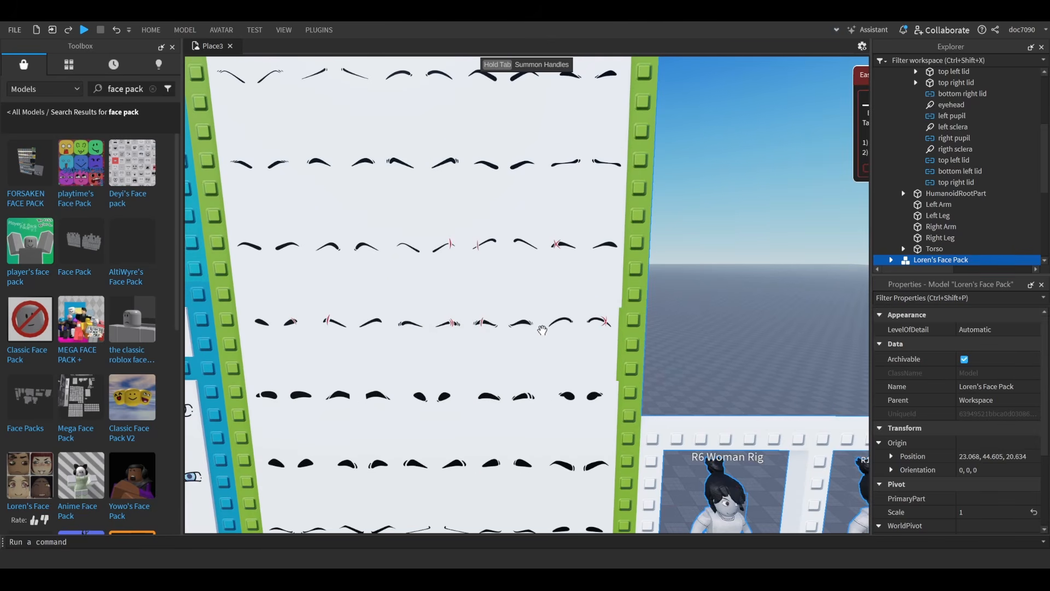
pyautogui.press('a')
pyautogui.press('q')
pyautogui.press('w')
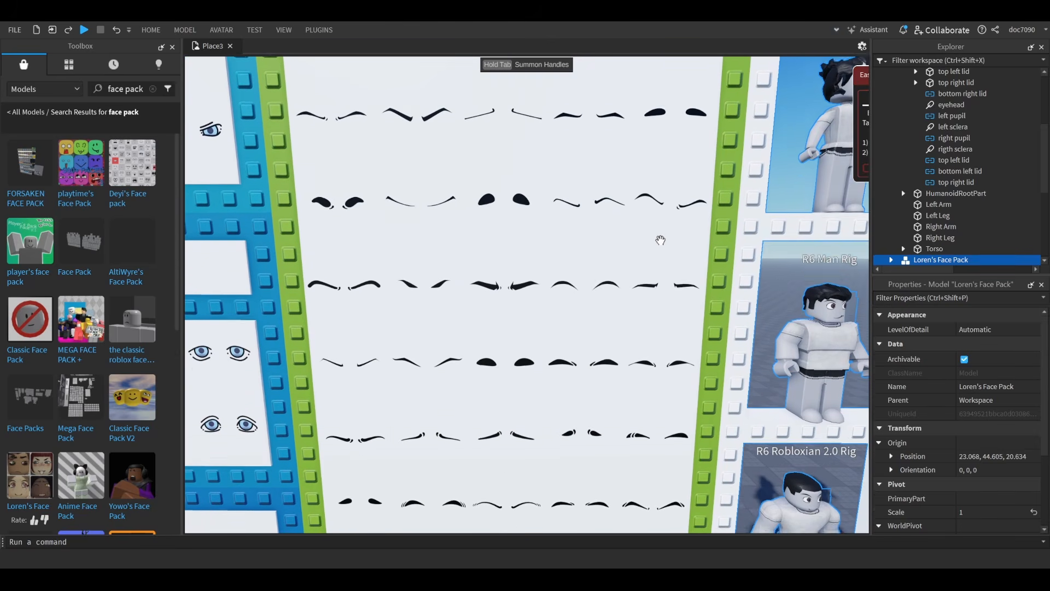
pyautogui.press('q')
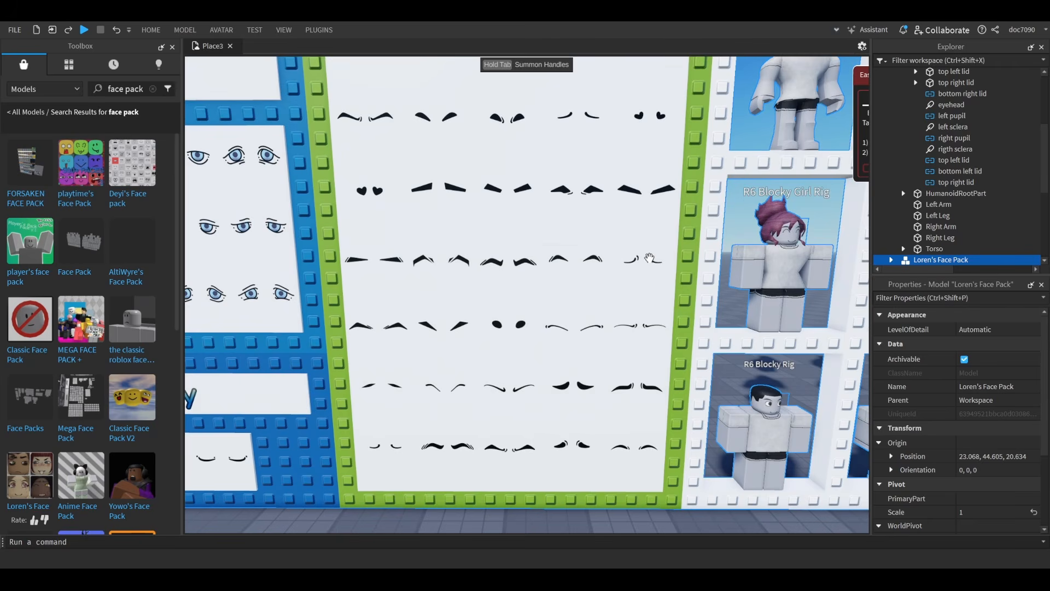
pyautogui.press('s')
pyautogui.press('a')
pyautogui.press('e')
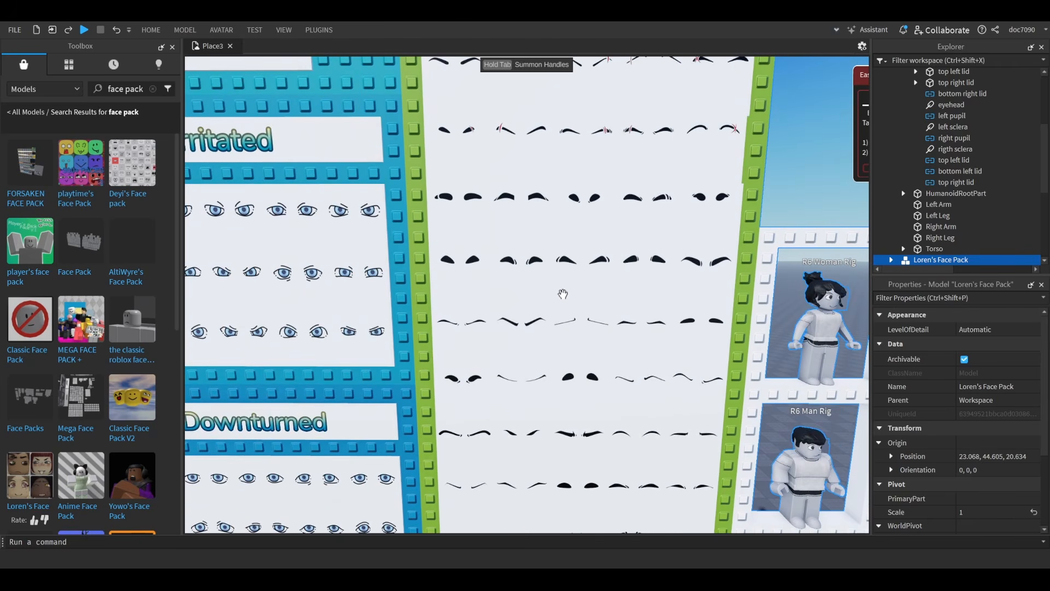
pyautogui.press('e')
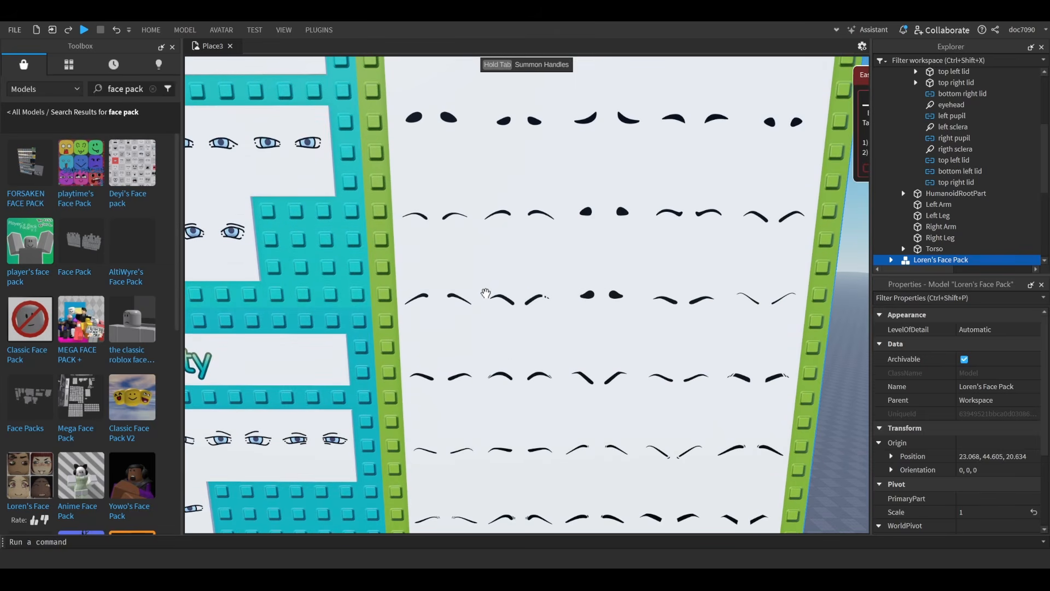
# - Pick the number 21 Eyebrows decal from the face pack's Eyebrows board and return to the dummy
pyautogui.keyDown('alt'); pyautogui.click(448, 235); pyautogui.keyUp('alt')
pyautogui.moveTo(675, 266); pyautogui.dragTo(675, 266, button='right')
pyautogui.press('w')
pyautogui.press('w')
pyautogui.moveTo(642, 315); pyautogui.dragTo(640, 305, button='right')
pyautogui.press('w')
pyautogui.press('q')
# - Duplicate the eyehead union stored in the head's Model and move the copy directly under Dummy
pyautogui.click(541, 242)
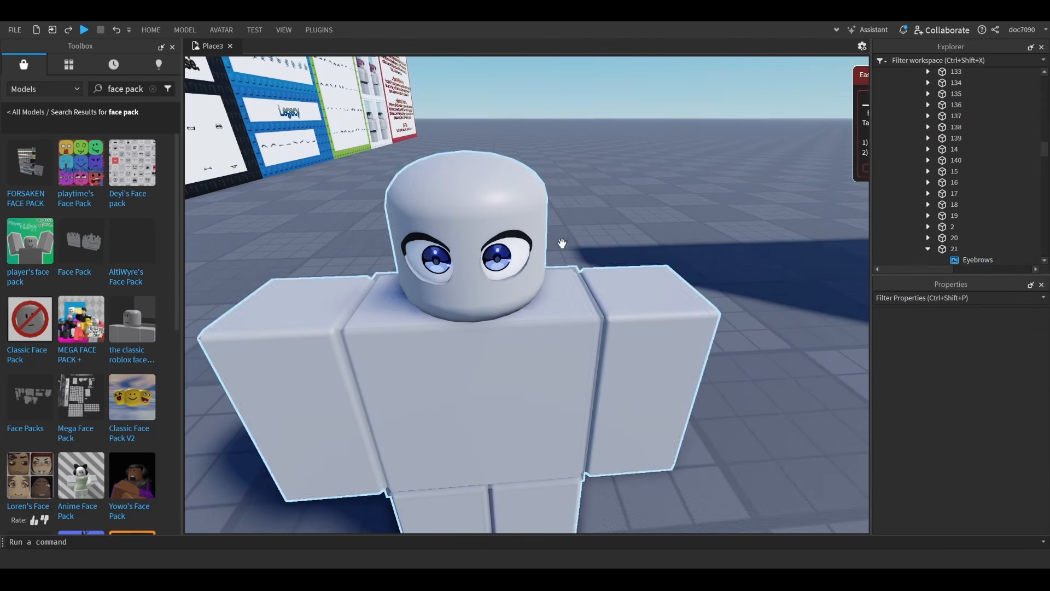
pyautogui.click(916, 117)
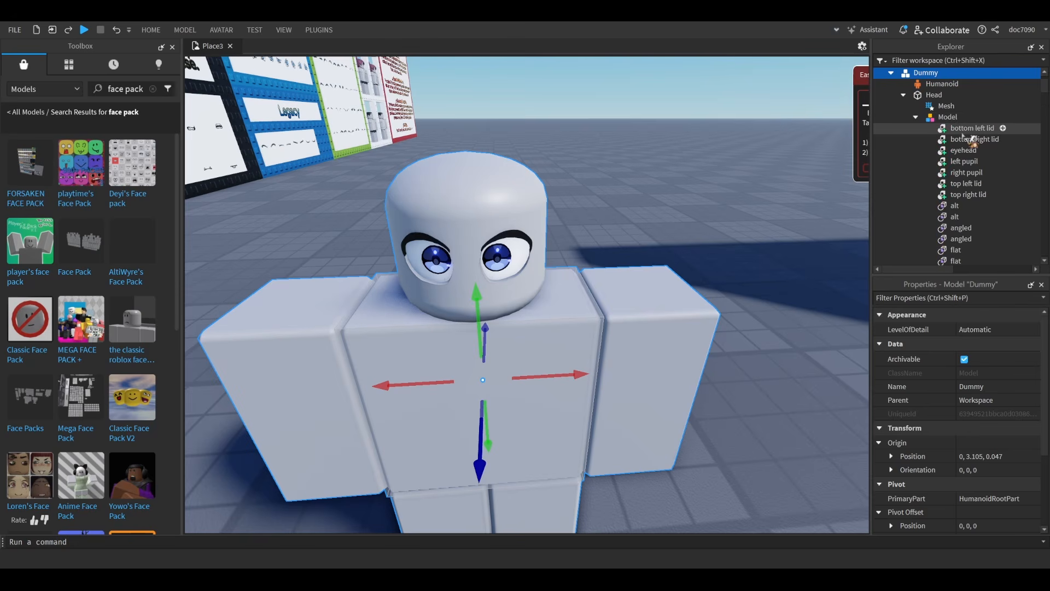
pyautogui.click(961, 150)
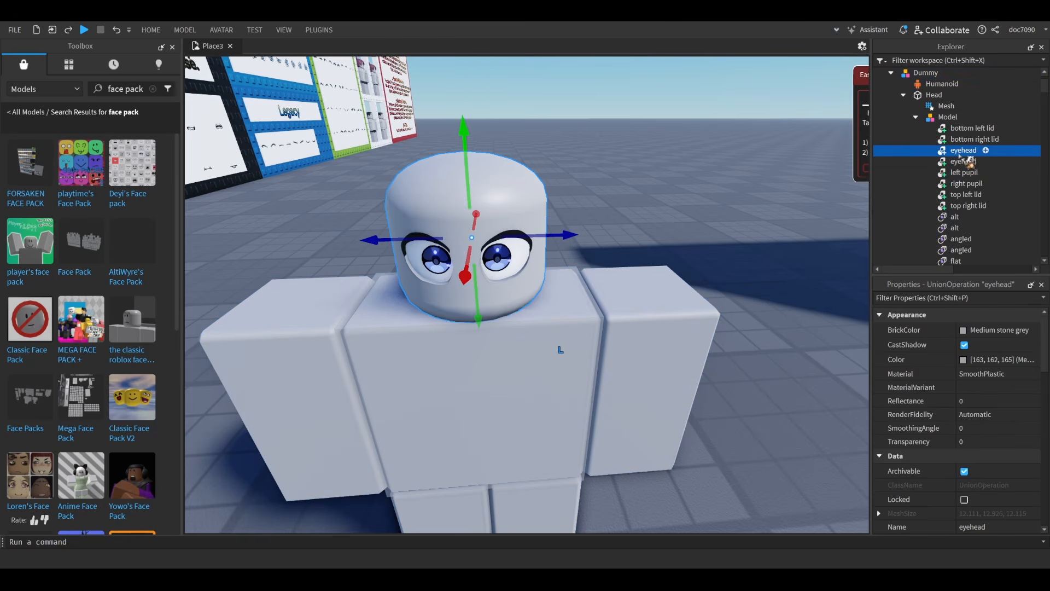
pyautogui.moveTo(960, 157); pyautogui.dragTo(975, 80)
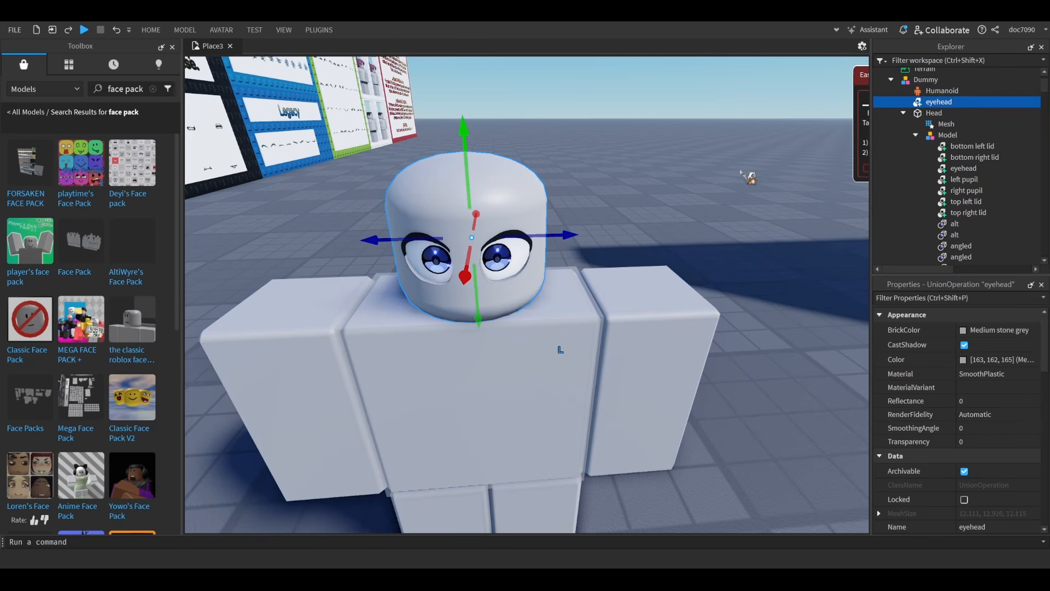
# - Separate the duplicated eyehead union and remove its NegativePart eye cutouts
pyautogui.hotkey('ctrl', 'shift', 'u')
pyautogui.click(942, 102)
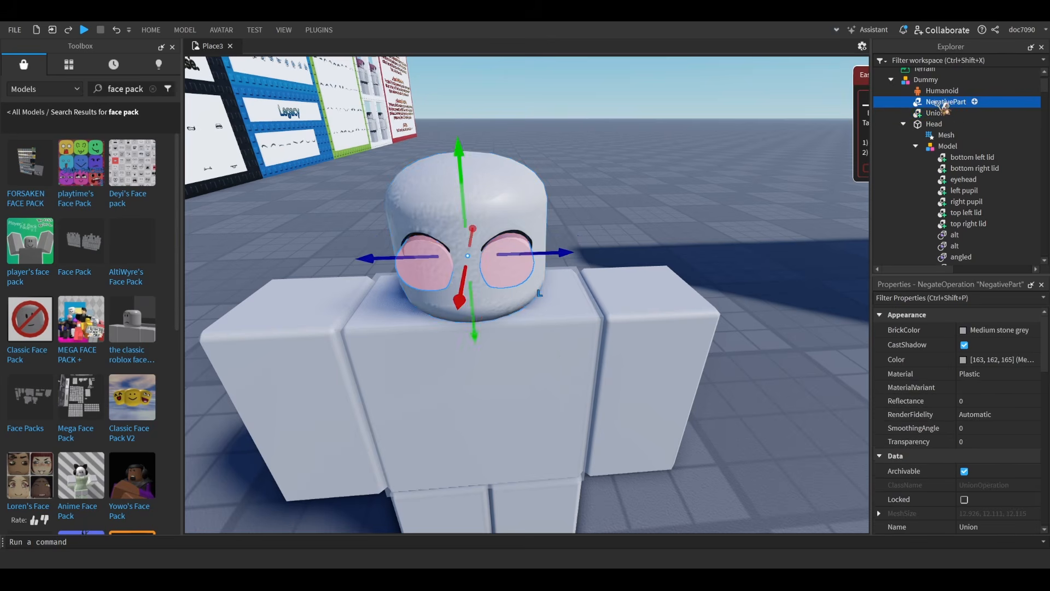
pyautogui.keyDown('ctrl'); pyautogui.click(941, 113); pyautogui.keyUp('ctrl')
pyautogui.hotkey('ctrl', 'shift', 'g')
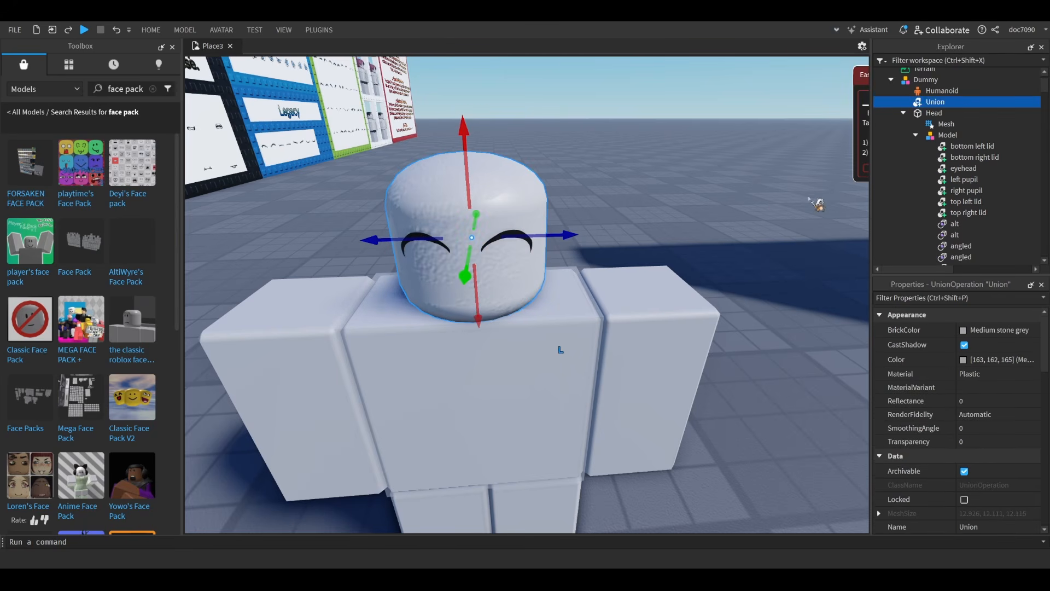
# - Separate the remaining head Union and delete its extra pieces, keeping only the cylindrical Part in Dummy
pyautogui.hotkey('ctrl', 'shift', 'u')
pyautogui.click(936, 112)
pyautogui.click(936, 103)
pyautogui.press('Delete')
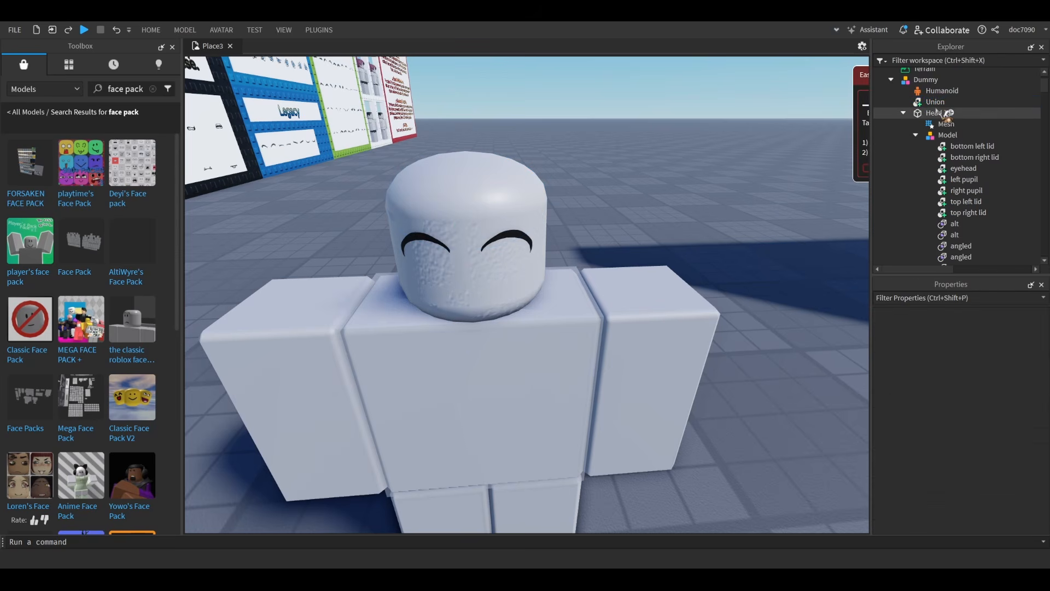
pyautogui.click(936, 112)
pyautogui.press('Delete')
pyautogui.hotkey('ctrl', 'z')
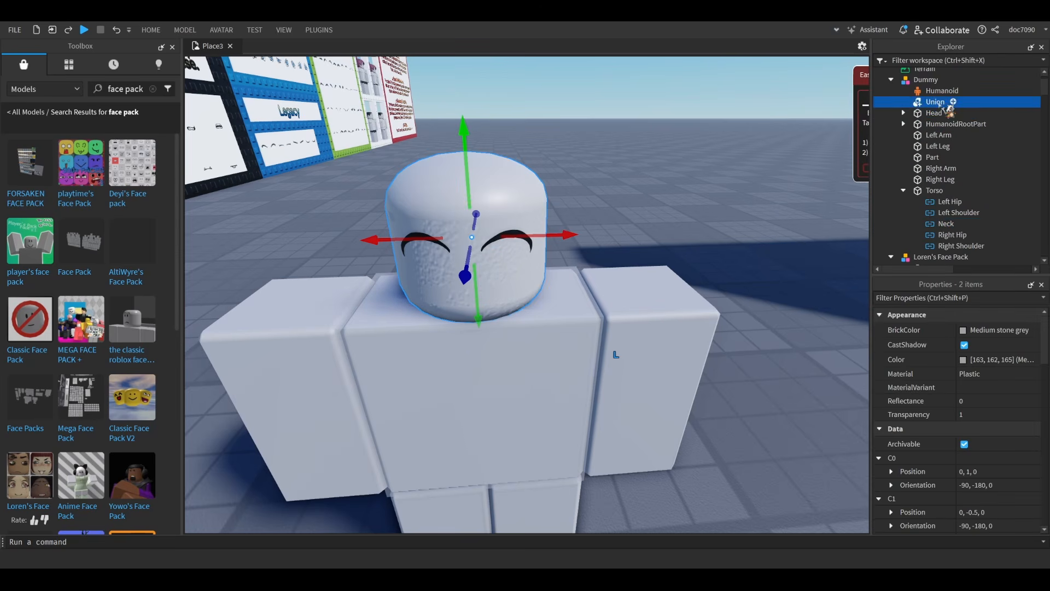
pyautogui.click(903, 179)
pyautogui.click(904, 179)
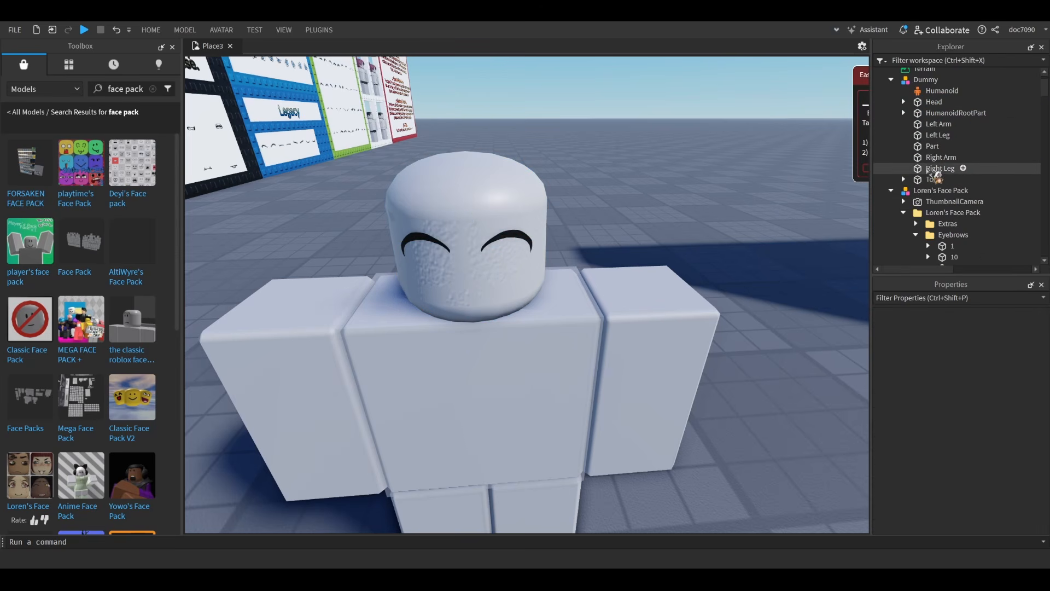
# - Stretch the cylindrical Part around the head symmetrically to a height of about 0.888
pyautogui.click(932, 146)
pyautogui.press('f')
pyautogui.moveTo(675, 193); pyautogui.dragTo(664, 185, button='right')
pyautogui.press('a')
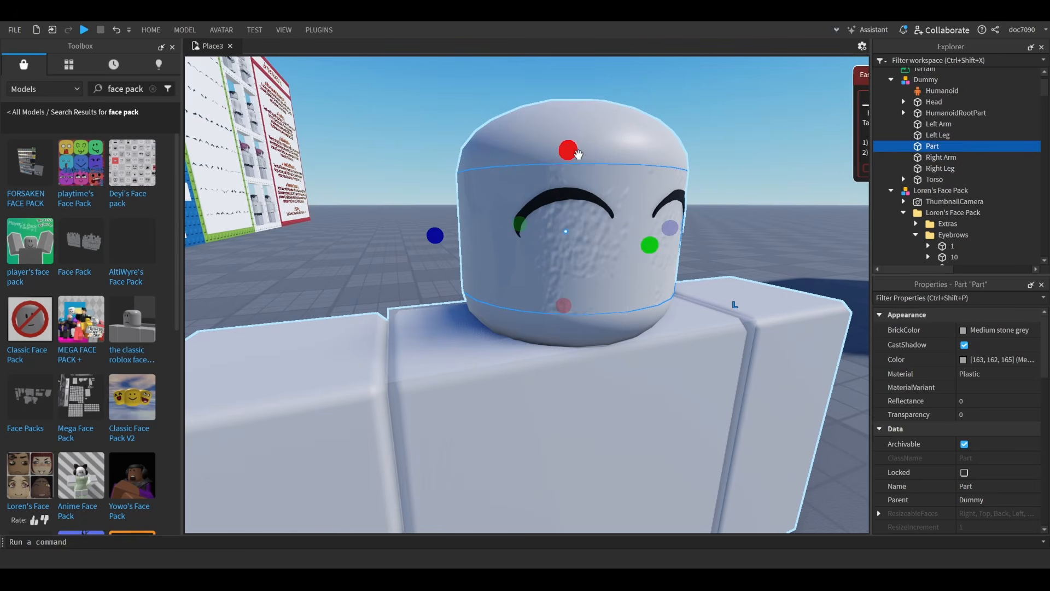
pyautogui.keyDown('ctrl'); pyautogui.moveTo(575, 152); pyautogui.dragTo(575, 124); pyautogui.keyUp('ctrl')
pyautogui.keyDown('ctrl'); pyautogui.moveTo(562, 322); pyautogui.dragTo(560, 325); pyautogui.keyUp('ctrl')
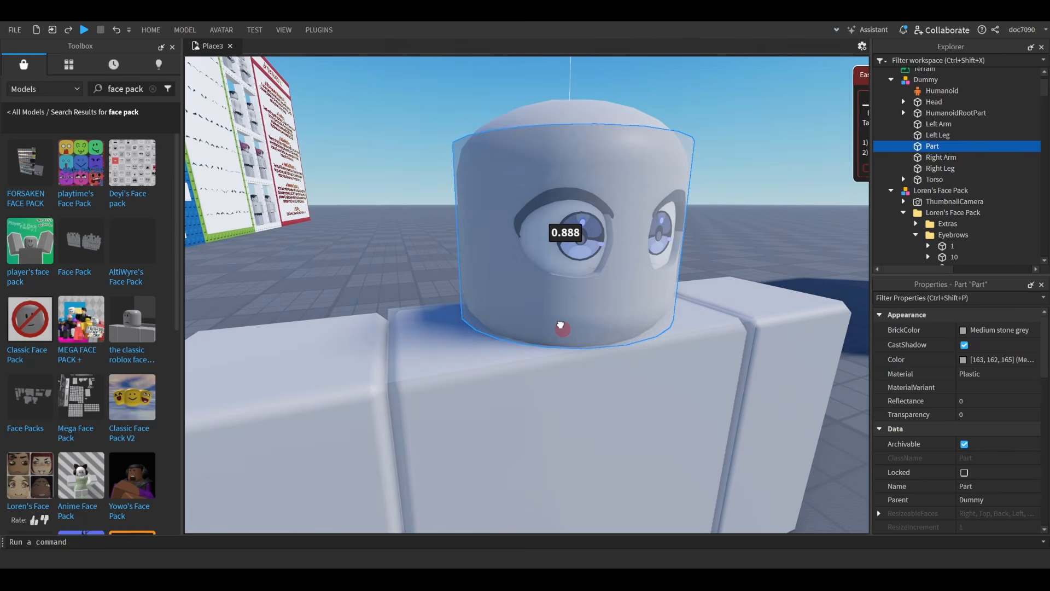
pyautogui.scroll(-5, 561, 325)
pyautogui.click(690, 182)
pyautogui.moveTo(691, 181); pyautogui.dragTo(680, 236, button='right')
pyautogui.press('w')
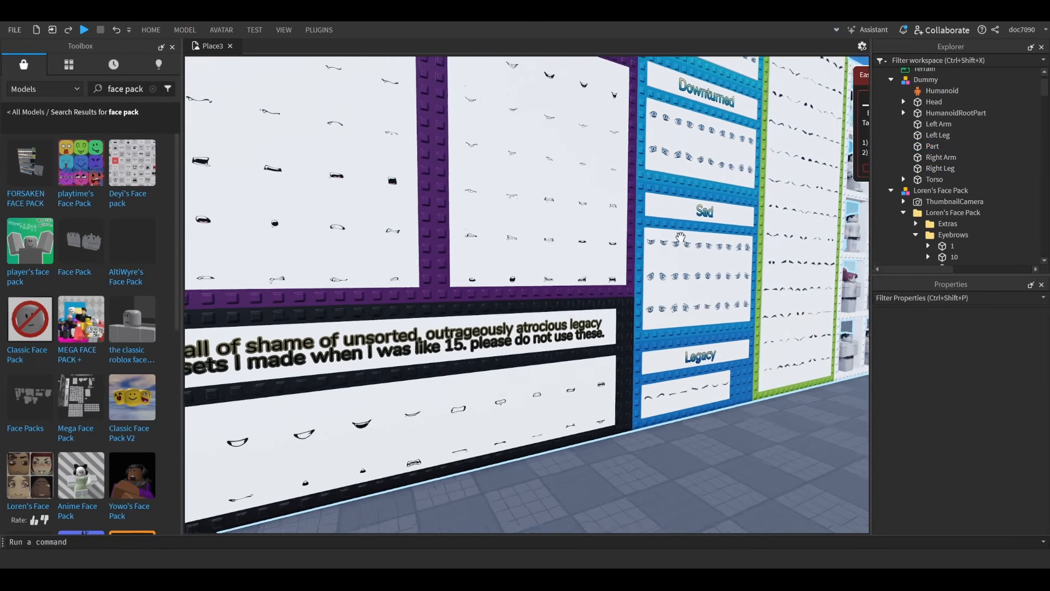
pyautogui.click(452, 420)
pyautogui.press('s')
pyautogui.moveTo(452, 420); pyautogui.dragTo(525, 411, button='right')
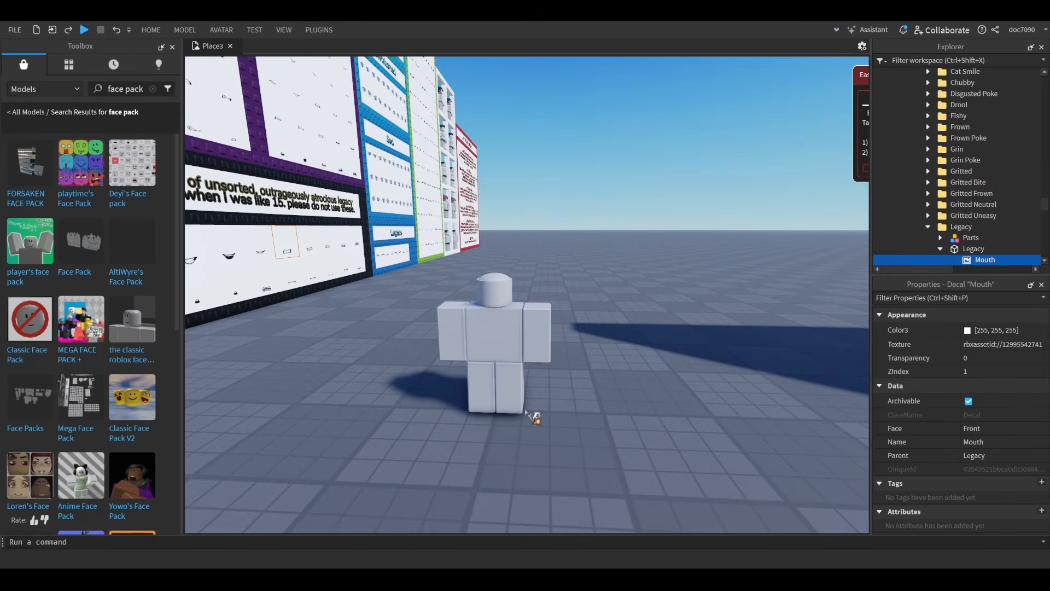
pyautogui.scroll(3, 528, 377)
pyautogui.hotkey('ctrl', 'v')
pyautogui.press('a')
pyautogui.moveTo(457, 293); pyautogui.dragTo(552, 293, button='right')
pyautogui.scroll(1, 552, 293)
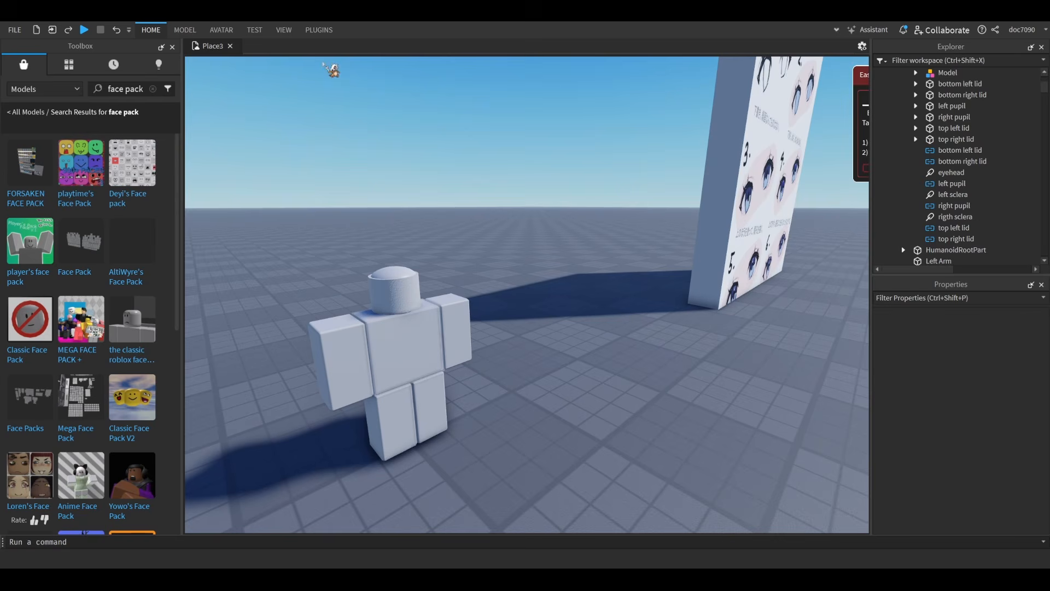
# - Insert a new block Part beside the dummy and delete the surplus copy
pyautogui.click(324, 64)
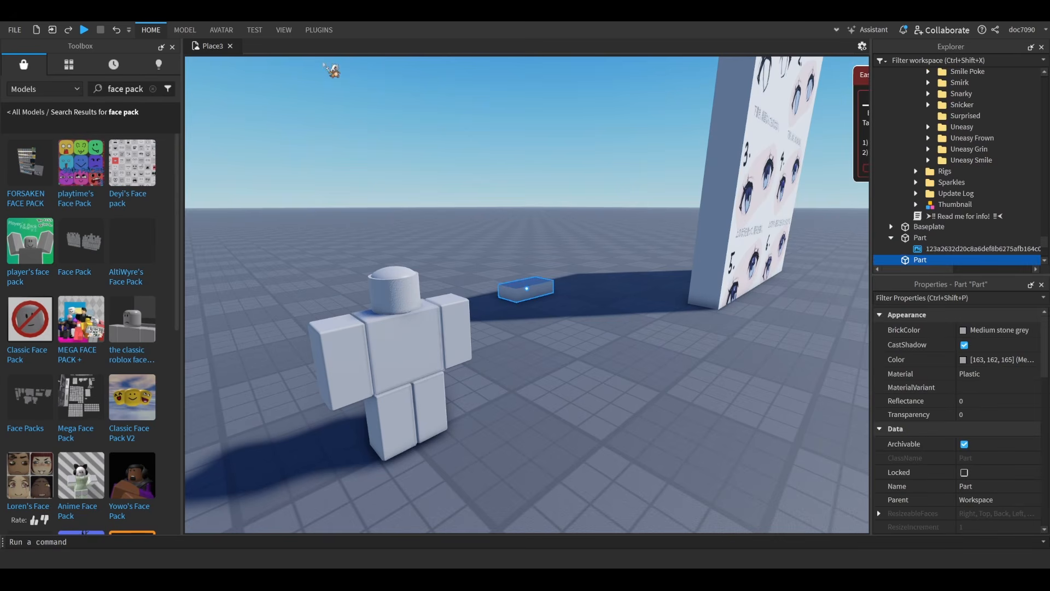
pyautogui.click(325, 65)
pyautogui.click(521, 295)
pyautogui.press('Delete')
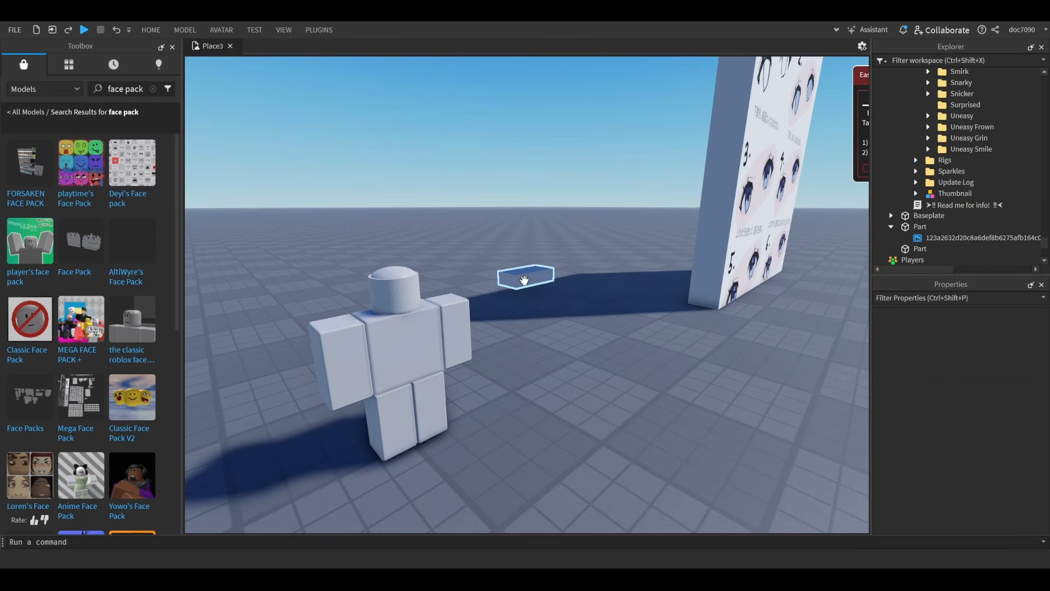
# - Move the new block Part over to the dummy's head and slide it about 1.056 into the cylinder
pyautogui.press('a')
pyautogui.press('w')
pyautogui.moveTo(523, 281); pyautogui.dragTo(658, 297)
pyautogui.press('a')
pyautogui.moveTo(659, 297); pyautogui.dragTo(698, 306, button='right')
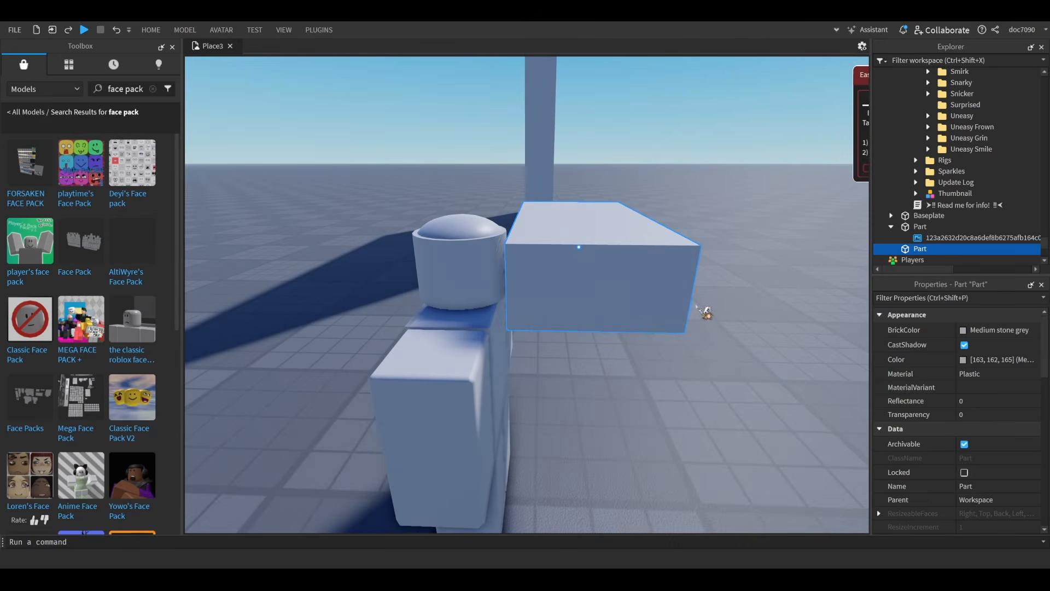
pyautogui.moveTo(711, 273); pyautogui.dragTo(540, 302)
pyautogui.press('w')
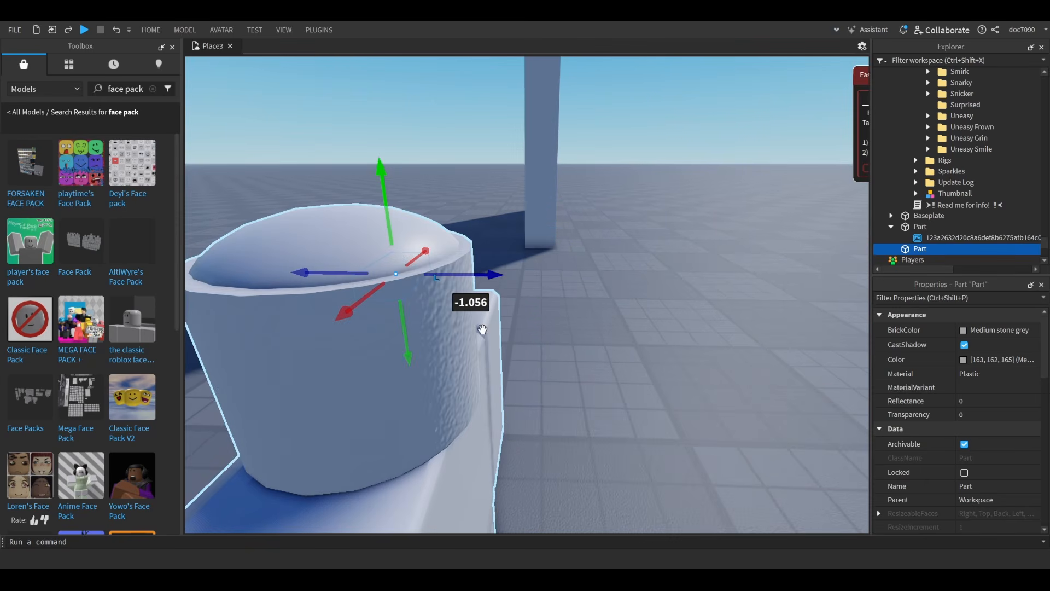
# - Try to union the block Part with the head cylinder, and undo the attempt
pyautogui.keyDown('ctrl'); pyautogui.click(470, 253); pyautogui.keyUp('ctrl')
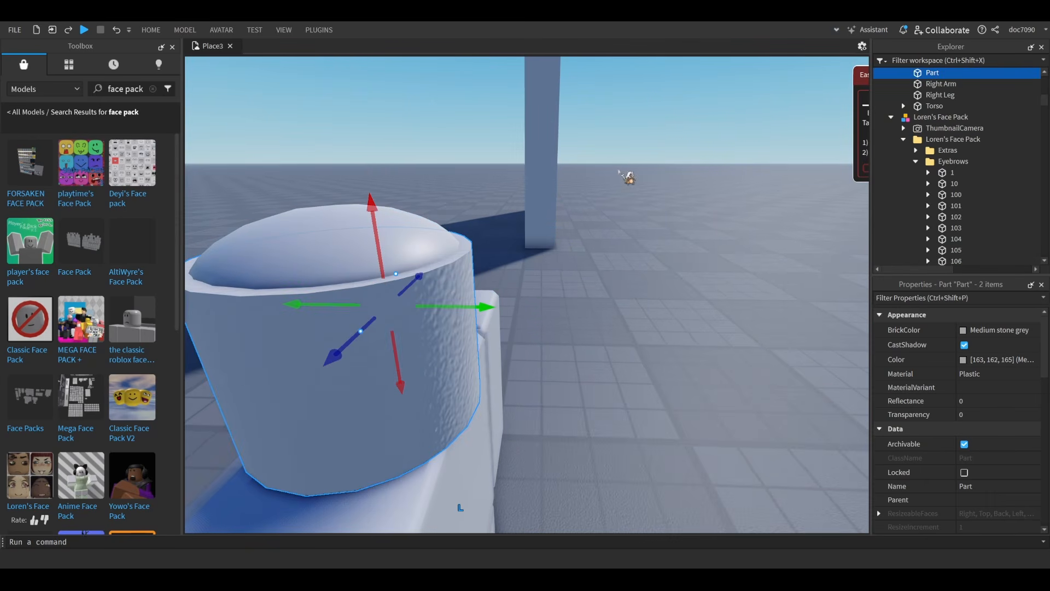
pyautogui.moveTo(611, 171); pyautogui.dragTo(610, 241, button='right')
pyautogui.click(573, 244)
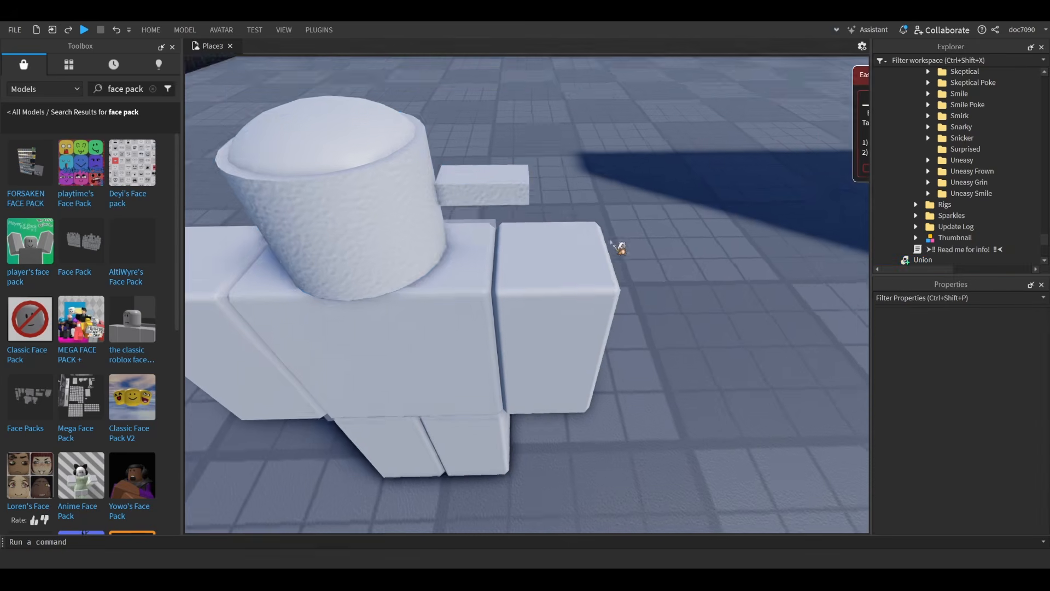
pyautogui.hotkey('ctrl', 'z')
# - Reposition the block Part so it sits fully inside the head cylinder, and union the two parts
pyautogui.click(520, 183)
pyautogui.moveTo(594, 182); pyautogui.dragTo(435, 208)
pyautogui.moveTo(357, 231); pyautogui.dragTo(335, 273)
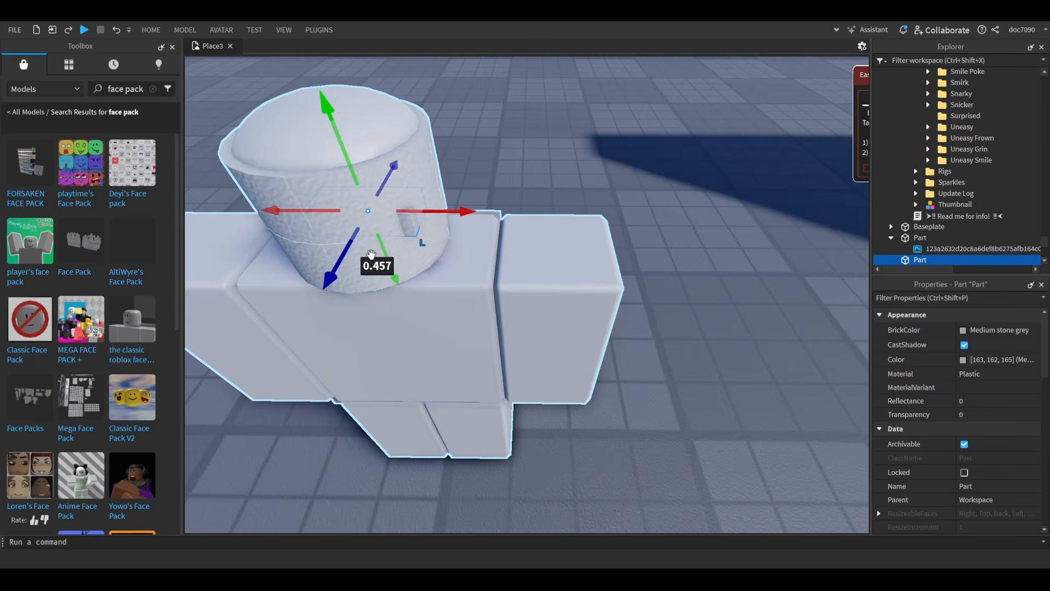
pyautogui.moveTo(354, 234); pyautogui.dragTo(370, 207)
pyautogui.moveTo(369, 207); pyautogui.dragTo(609, 243, button='right')
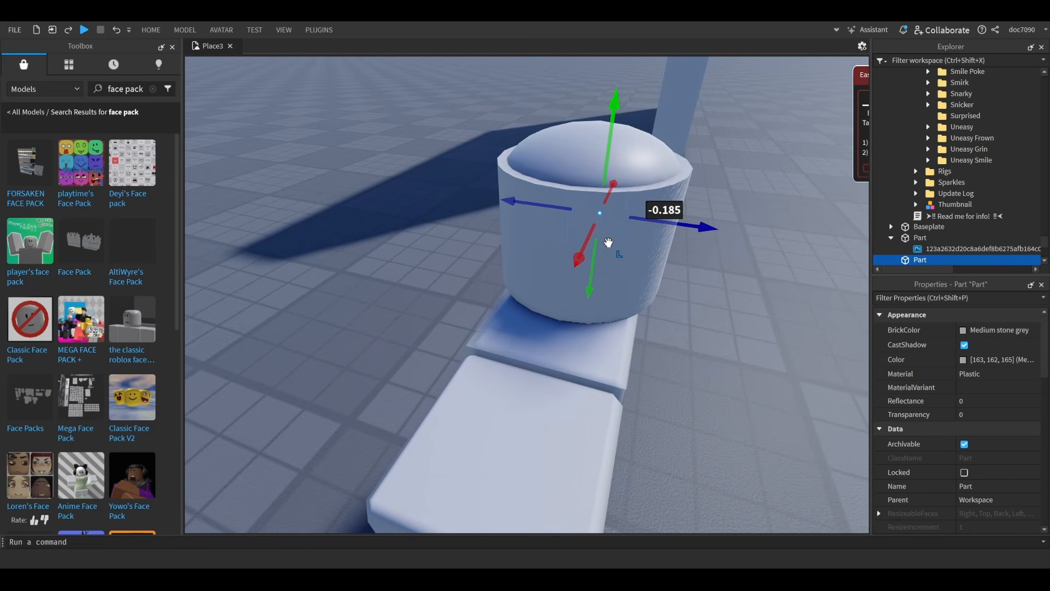
pyautogui.keyDown('ctrl'); pyautogui.click(692, 175); pyautogui.keyUp('ctrl')
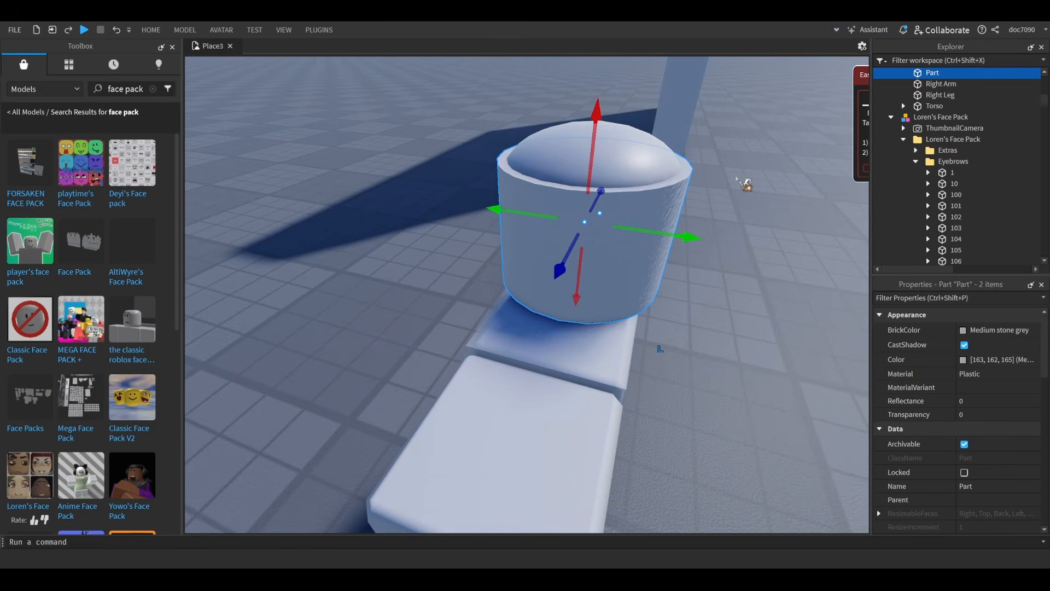
pyautogui.hotkey('ctrl', 'shift', 'g')
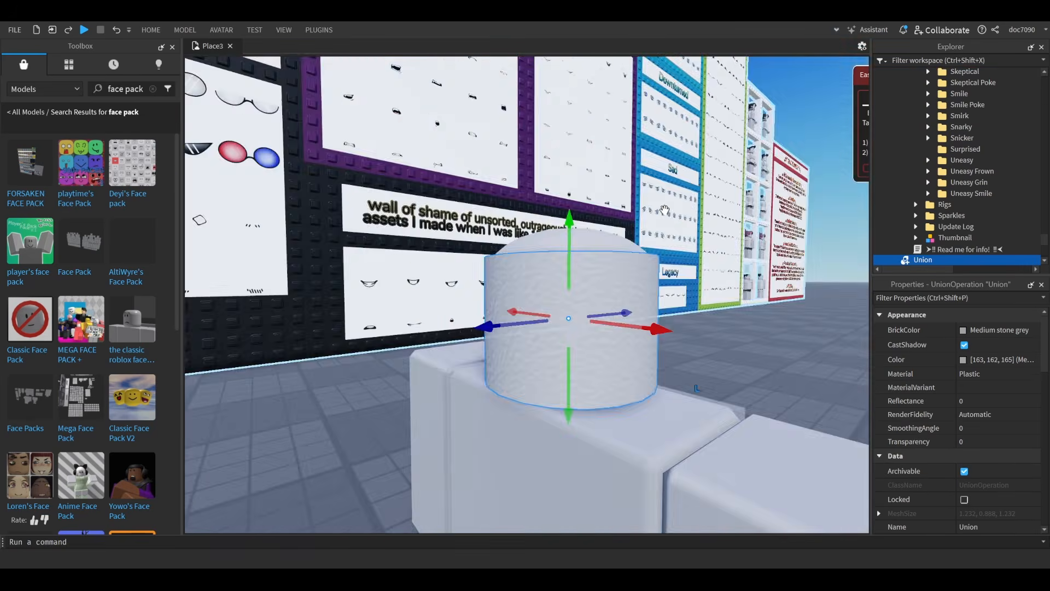
# - Select a Legacy decal on the face pack's Legacy Extras board and place it on the dummy's Head
pyautogui.press('w')
pyautogui.moveTo(656, 355); pyautogui.dragTo(617, 313, button='right')
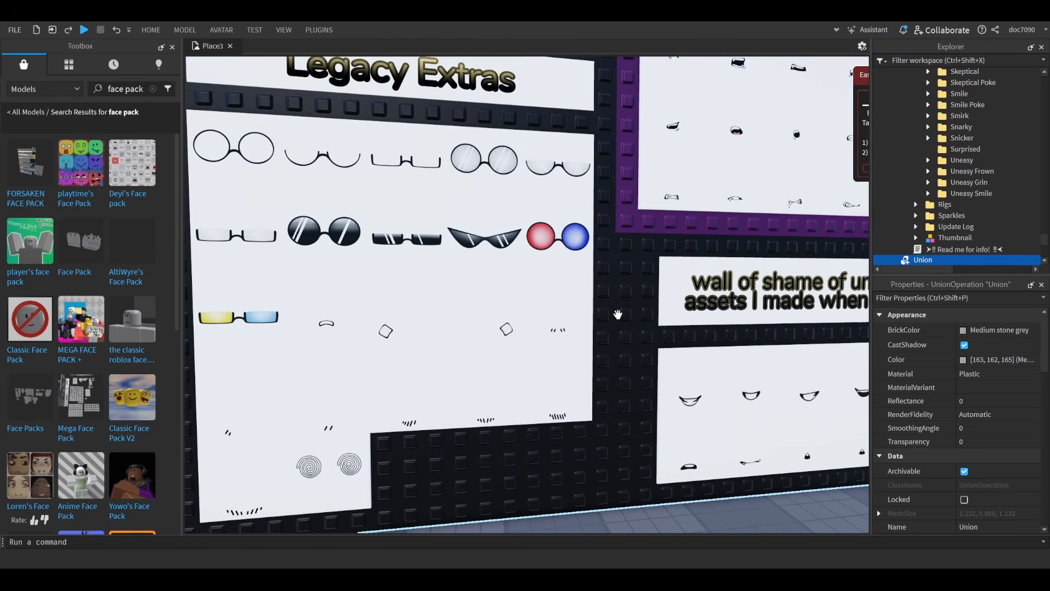
pyautogui.click(501, 248)
pyautogui.click(500, 248)
pyautogui.moveTo(501, 248); pyautogui.dragTo(500, 247, button='right')
pyautogui.moveTo(604, 231); pyautogui.dragTo(484, 248)
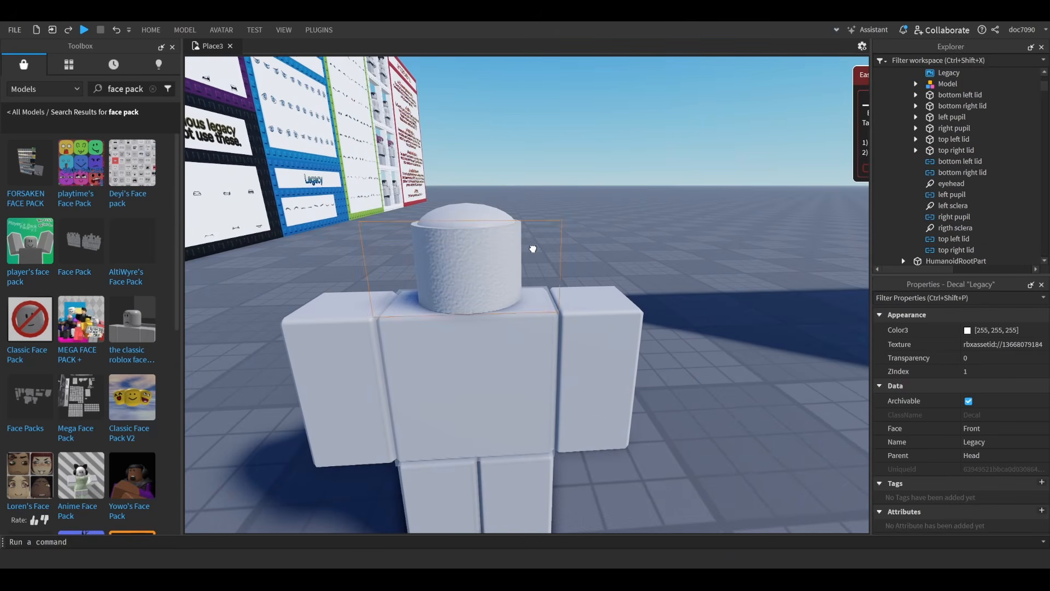
# - Try the Legacy decal on the Union around the dummy's head, and undo it
pyautogui.click(535, 245)
pyautogui.scroll(3, 688, 171)
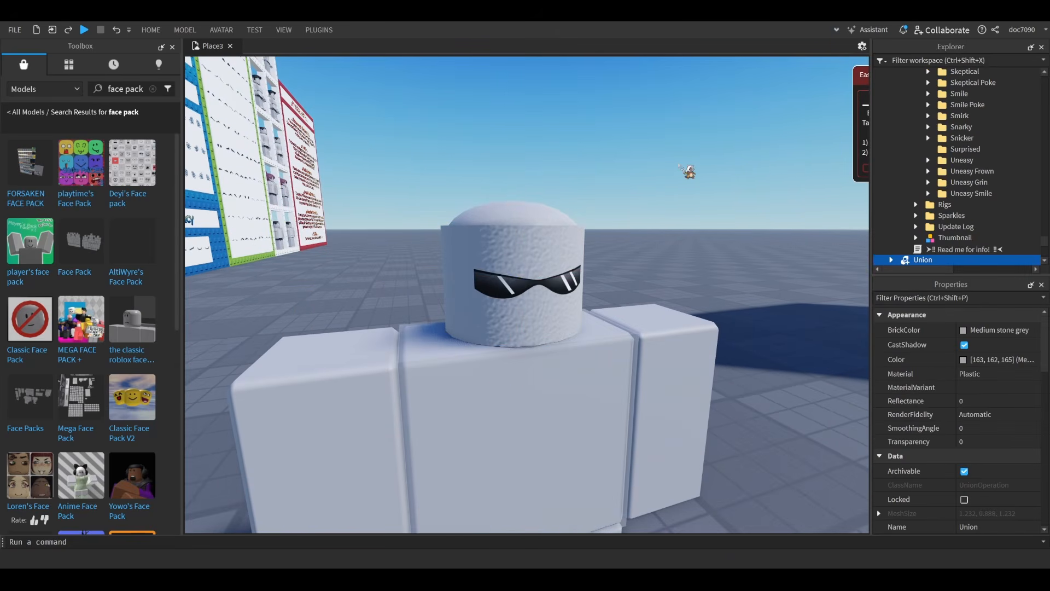
pyautogui.click(688, 172)
pyautogui.hotkey('ctrl', 'z')
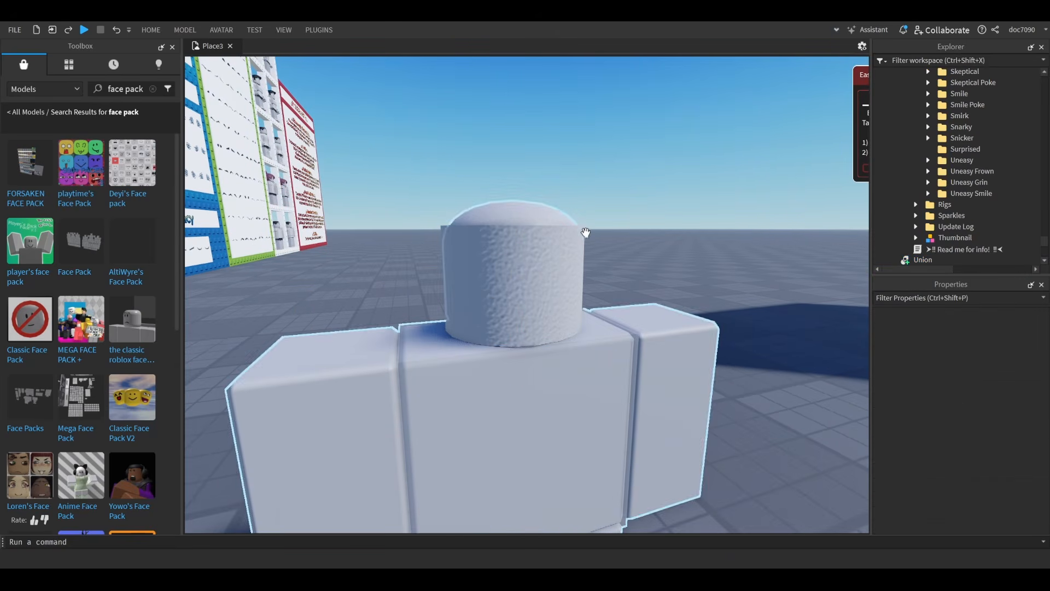
# - Set the Transparency of the head-shaped Union to 1
pyautogui.click(537, 258)
pyautogui.click(996, 441)
pyautogui.write('1')
pyautogui.press('Return')
pyautogui.moveTo(757, 352); pyautogui.dragTo(754, 357, button='right')
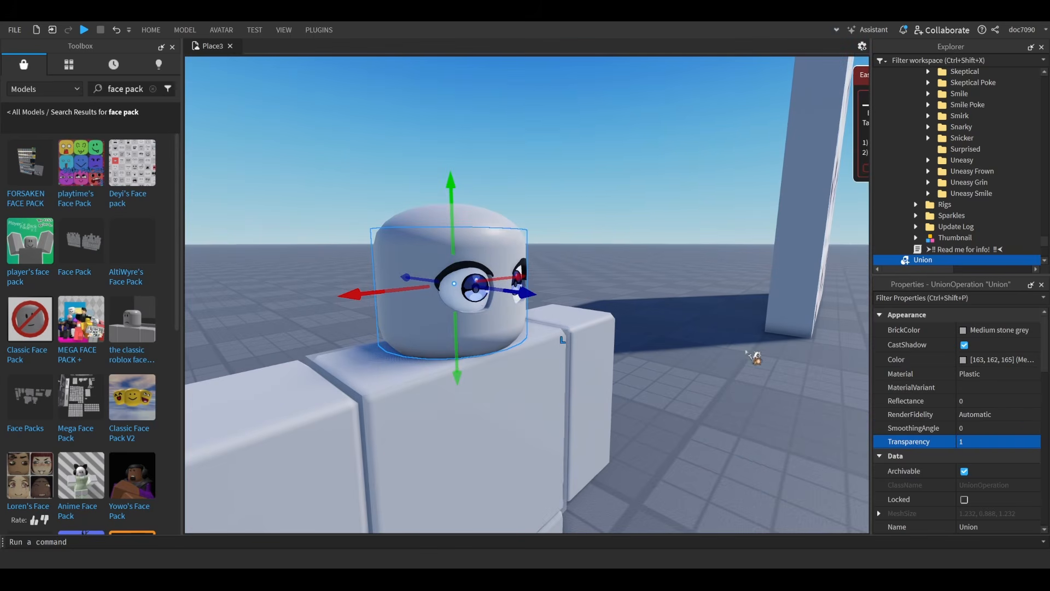
# - Adjust the height of the transparent Union so it fits around the dummy's head
pyautogui.scroll(3, 518, 357)
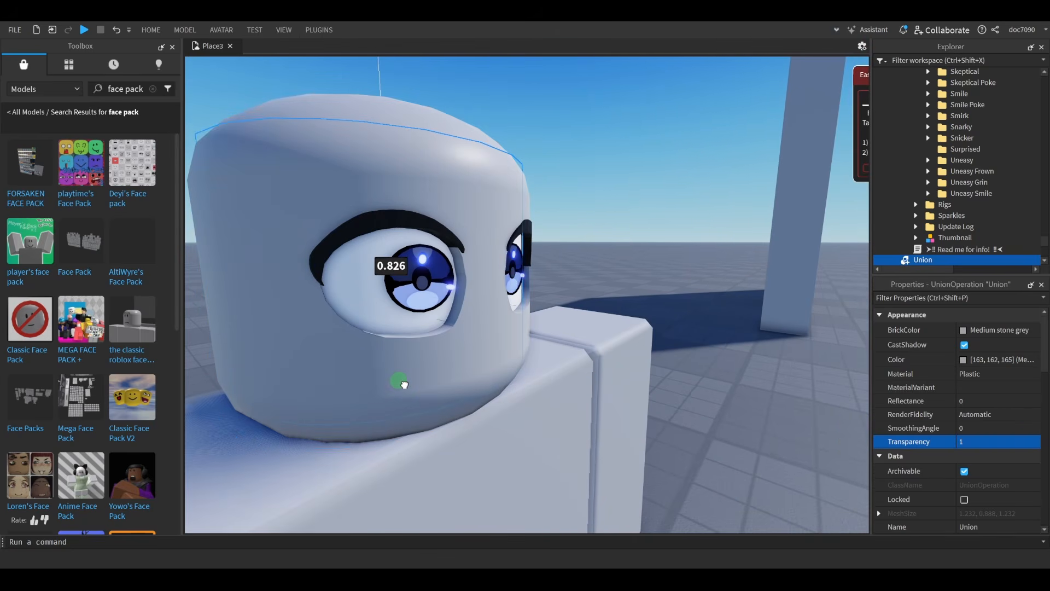
pyautogui.scroll(-5, 409, 397)
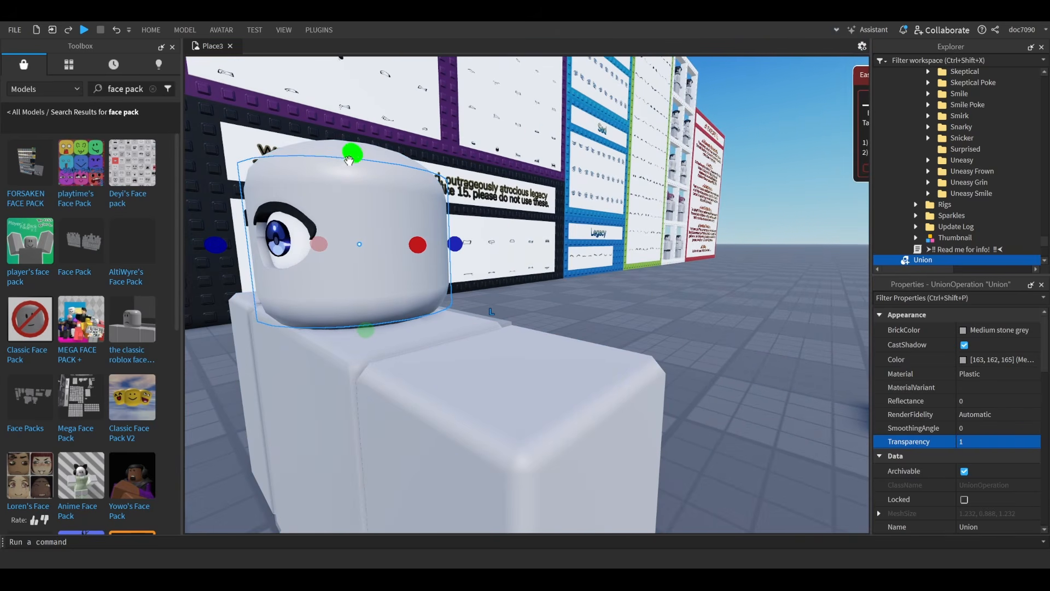
pyautogui.scroll(3, 509, 208)
pyautogui.click(645, 335)
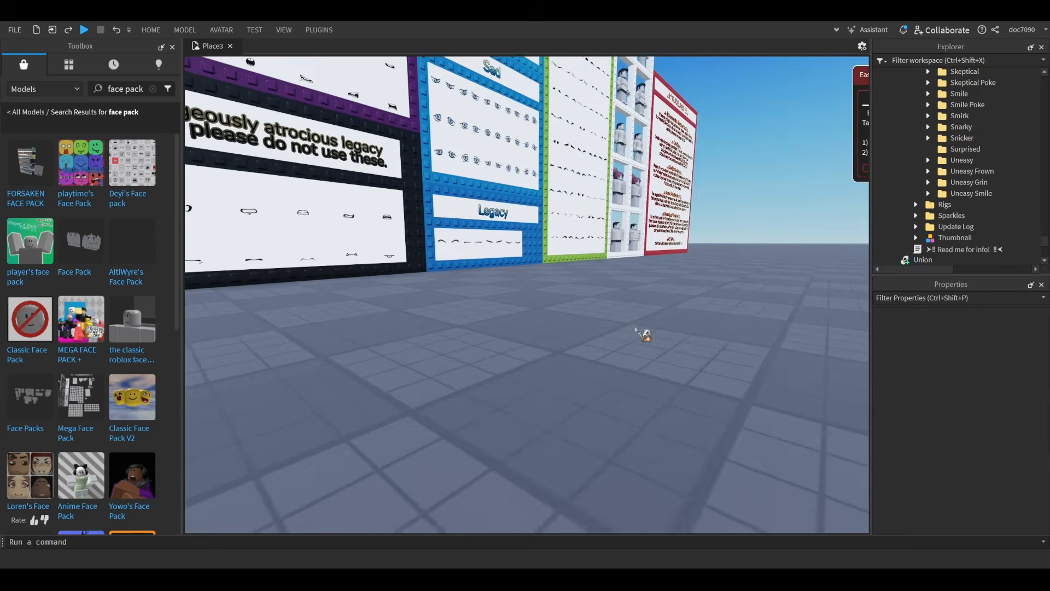
# - Select the first pair of eyebrows on the face pack's green eyebrow board
pyautogui.scroll(5, 547, 136)
pyautogui.moveTo(637, 219)
pyautogui.mouseDown(button='right')
pyautogui.moveTo(631, 233)
pyautogui.moveTo(622, 214)
pyautogui.mouseUp(button='right')
pyautogui.press('s')
pyautogui.press('e')
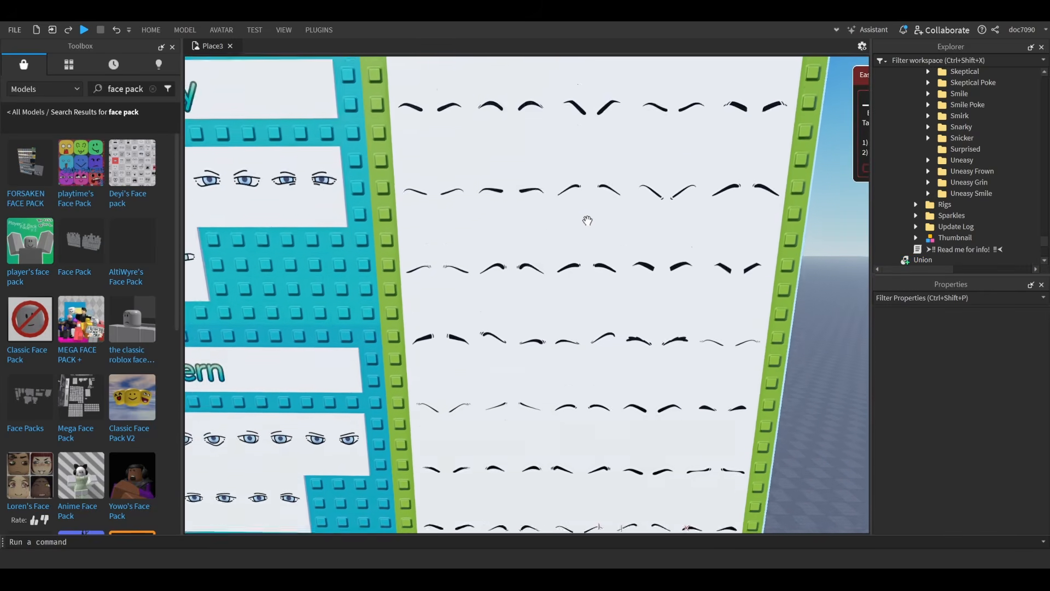
pyautogui.press('w')
pyautogui.press('q')
pyautogui.press('s')
pyautogui.press('q')
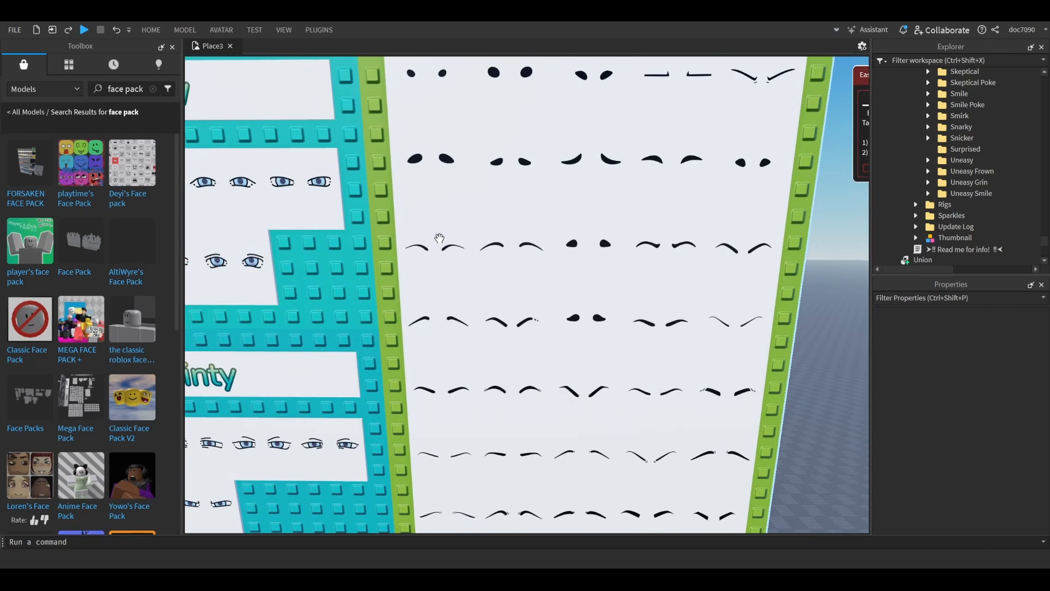
pyautogui.press('e')
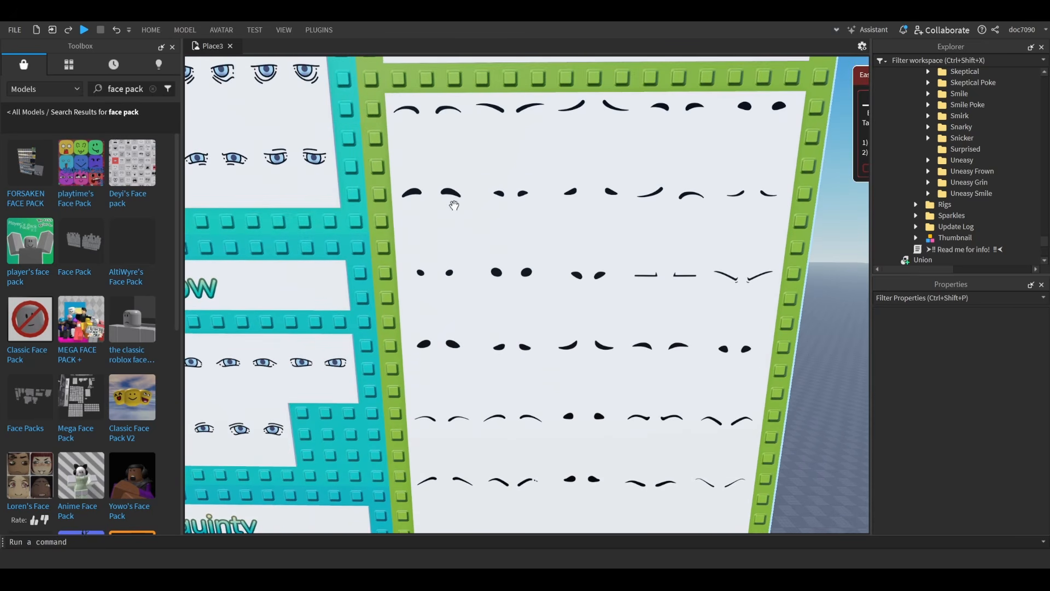
pyautogui.keyDown('alt'); pyautogui.click(431, 129); pyautogui.keyUp('alt')
pyautogui.moveTo(432, 134); pyautogui.dragTo(452, 153, button='right')
pyautogui.press('w')
# - Place the selected Eyebrows decal on the dummy's Head
pyautogui.click(604, 164)
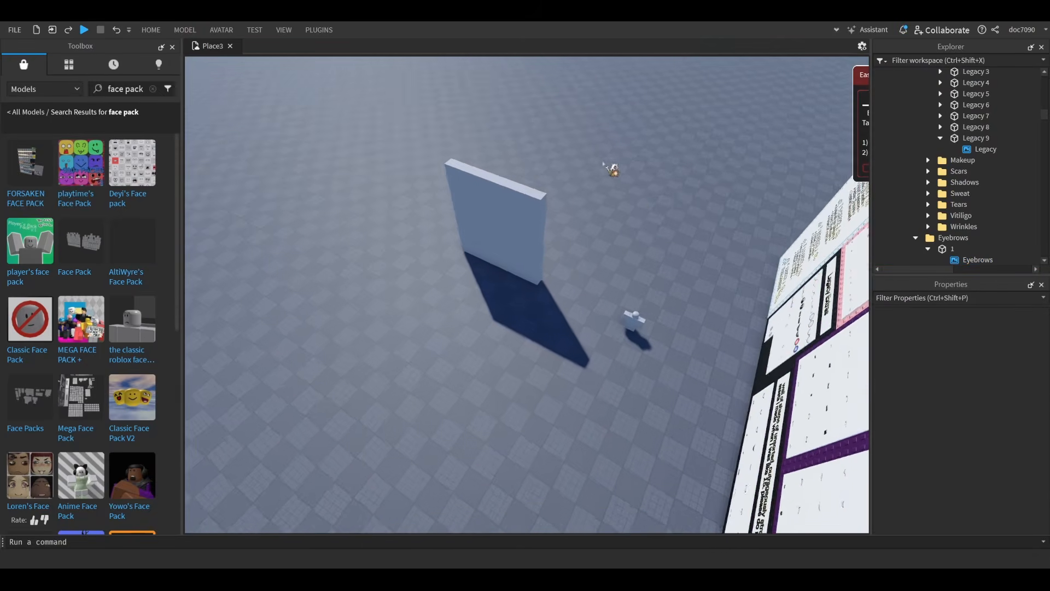
pyautogui.press('w')
pyautogui.moveTo(604, 163); pyautogui.dragTo(604, 164, button='right')
pyautogui.press('a')
pyautogui.keyDown('alt'); pyautogui.click(502, 154); pyautogui.keyUp('alt')
pyautogui.hotkey('ctrl', 'shift', 'v')
pyautogui.click(502, 152)
pyautogui.press('e')
pyautogui.press('a')
# - Move the Eyebrows decal from the dummy's Head onto the transparent Union around it
pyautogui.click(952, 117)
pyautogui.press('Delete')
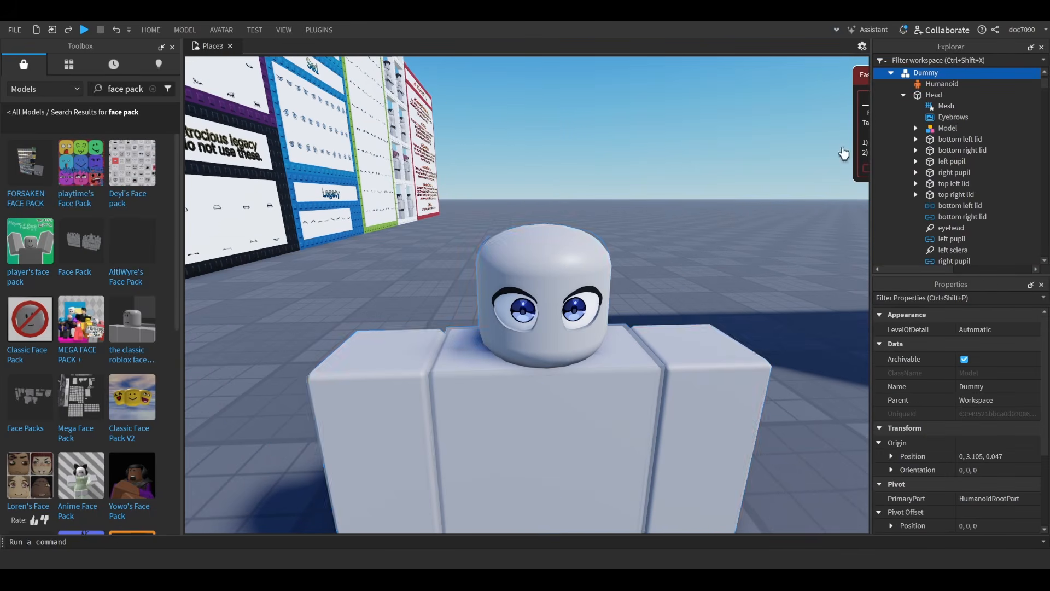
pyautogui.hotkey('ctrl', 'z')
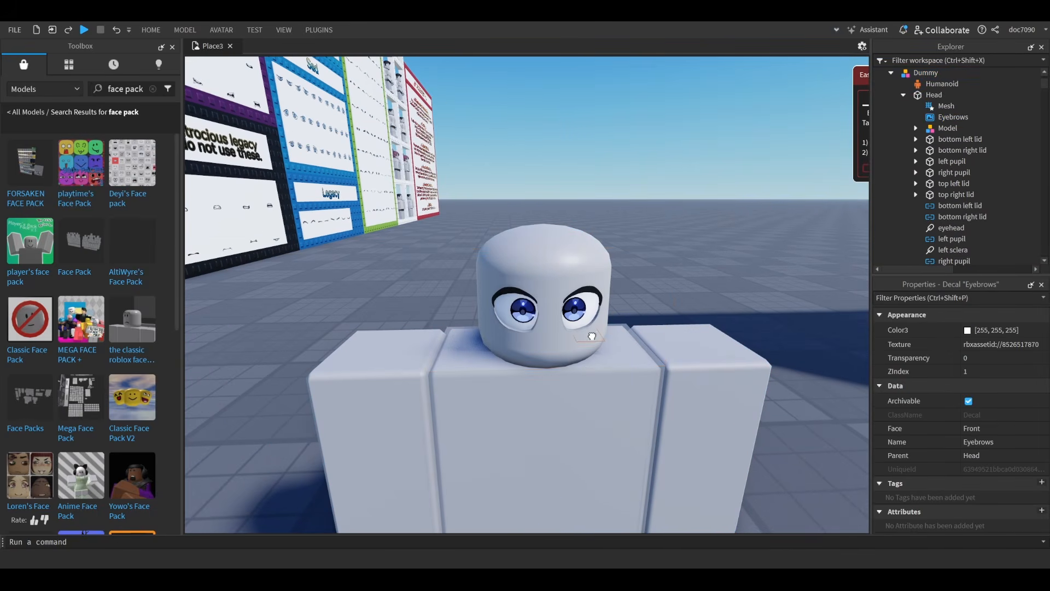
pyautogui.click(547, 352)
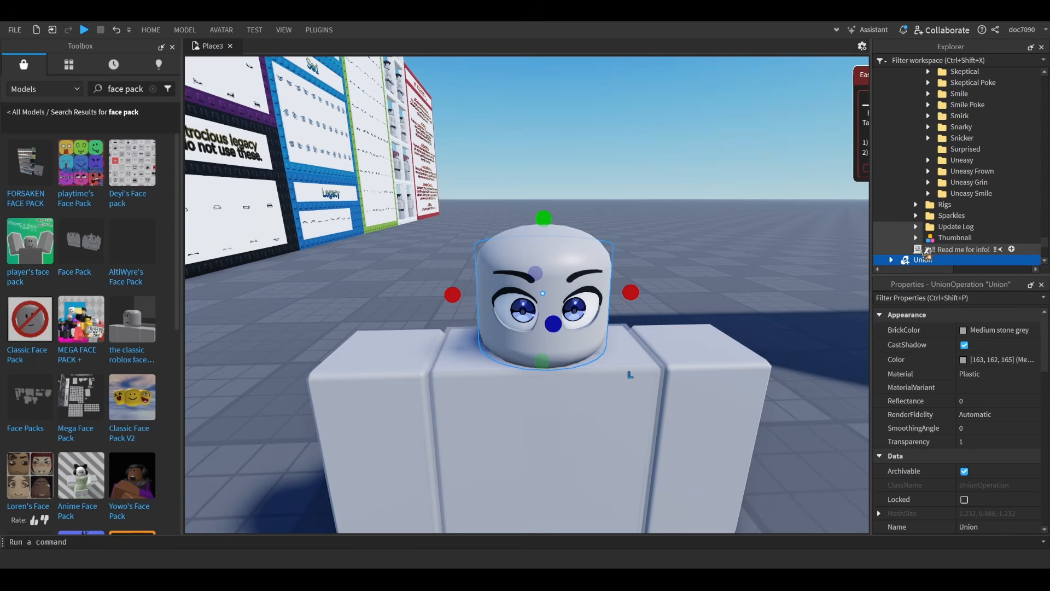
# - Duplicate the eyebrow Union about 2.698 above the dummy's head and delete the copy's Eyebrows decal
pyautogui.moveTo(648, 192); pyautogui.dragTo(648, 192, button='right')
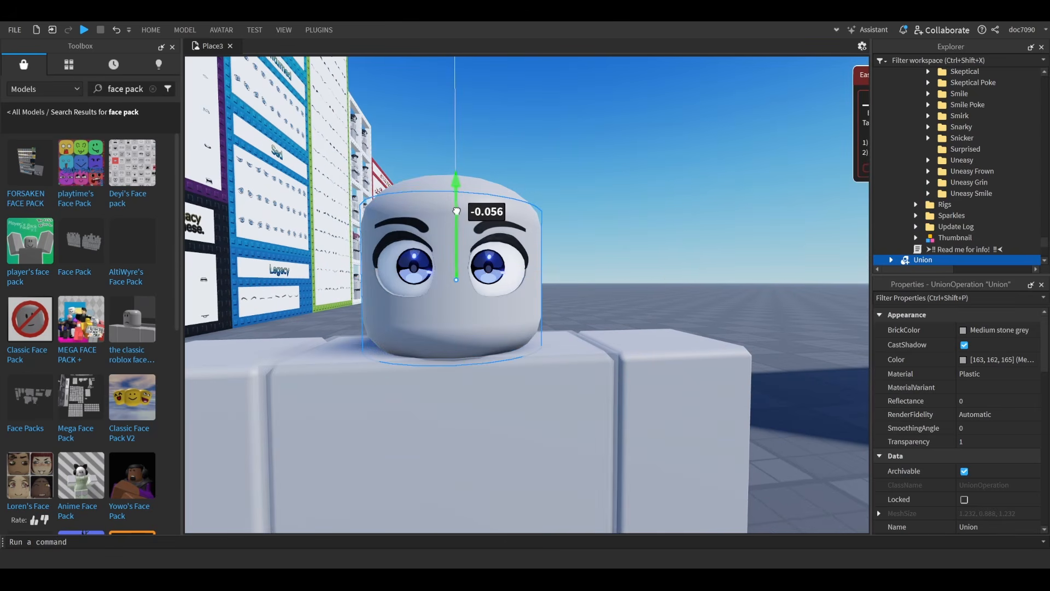
pyautogui.press('s')
pyautogui.hotkey('ctrl', 'd')
pyautogui.press('e')
pyautogui.moveTo(476, 174); pyautogui.dragTo(458, 107)
pyautogui.press('w')
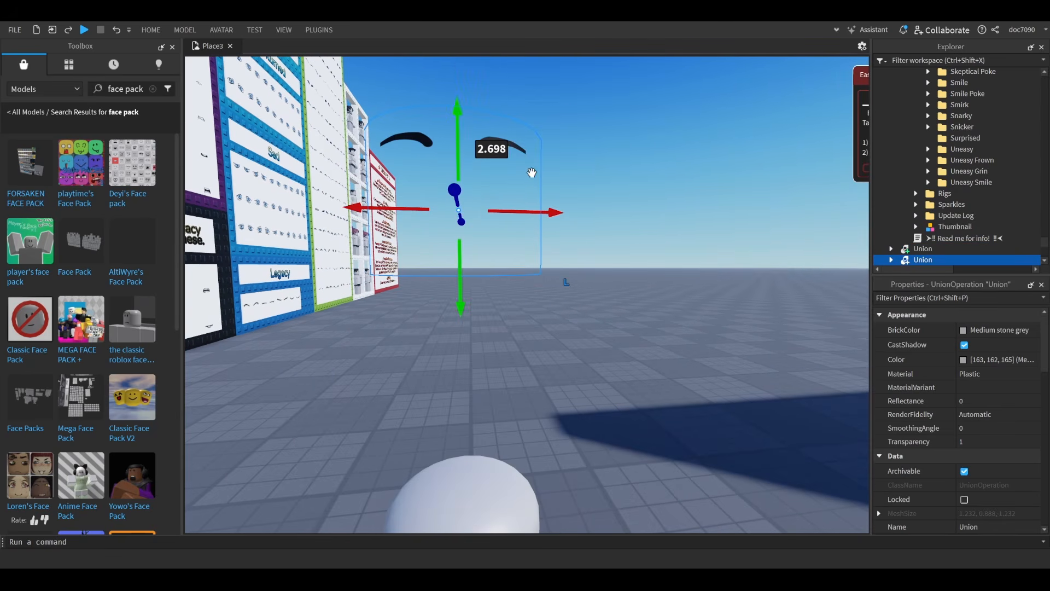
pyautogui.click(531, 170)
pyautogui.press('Delete')
# - Examine the face pack's mouth and extras boards, ending at the Gritted Neutral board
pyautogui.press('w')
pyautogui.moveTo(537, 167); pyautogui.dragTo(539, 170, button='right')
pyautogui.press('e')
pyautogui.press('w')
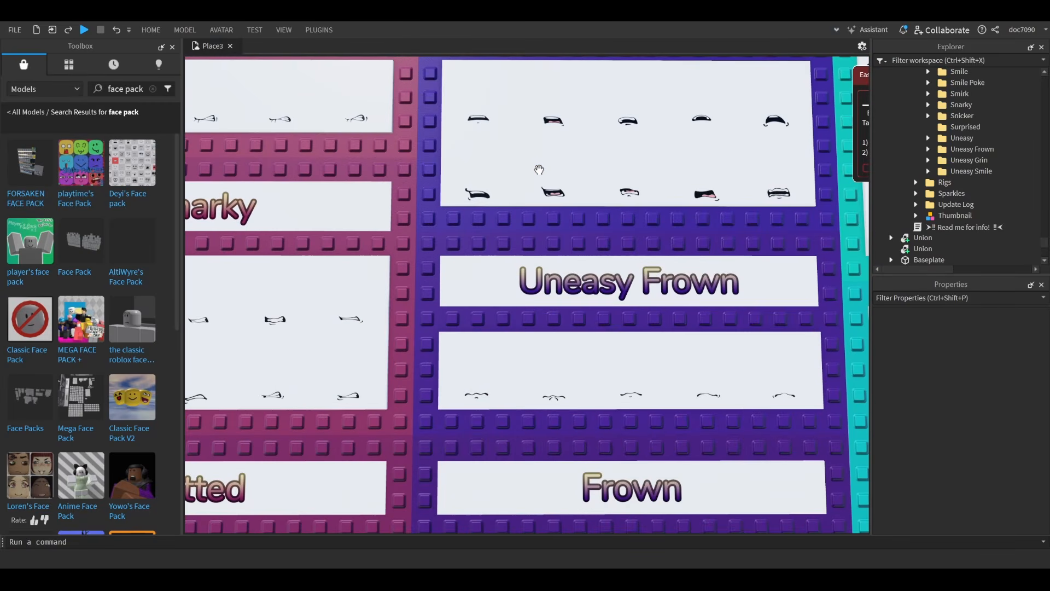
pyautogui.press('q')
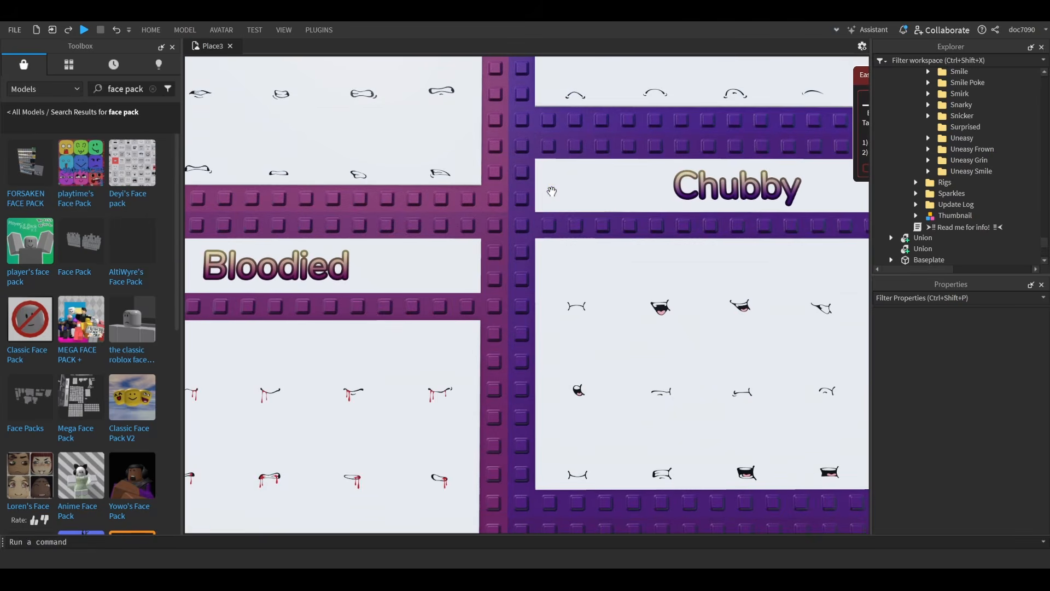
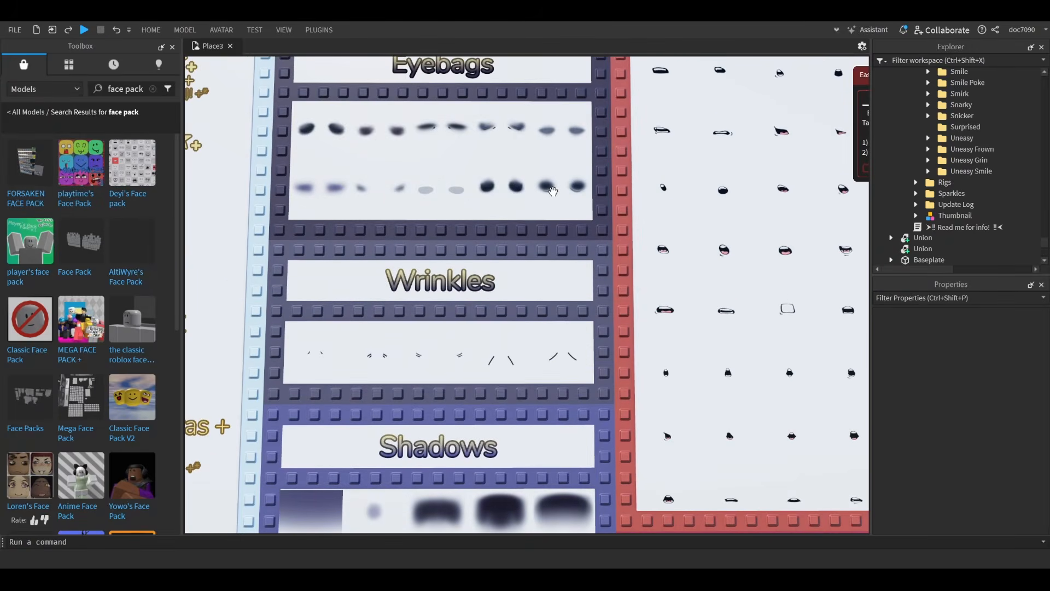
pyautogui.press('d')
pyautogui.press('e')
pyautogui.press('e')
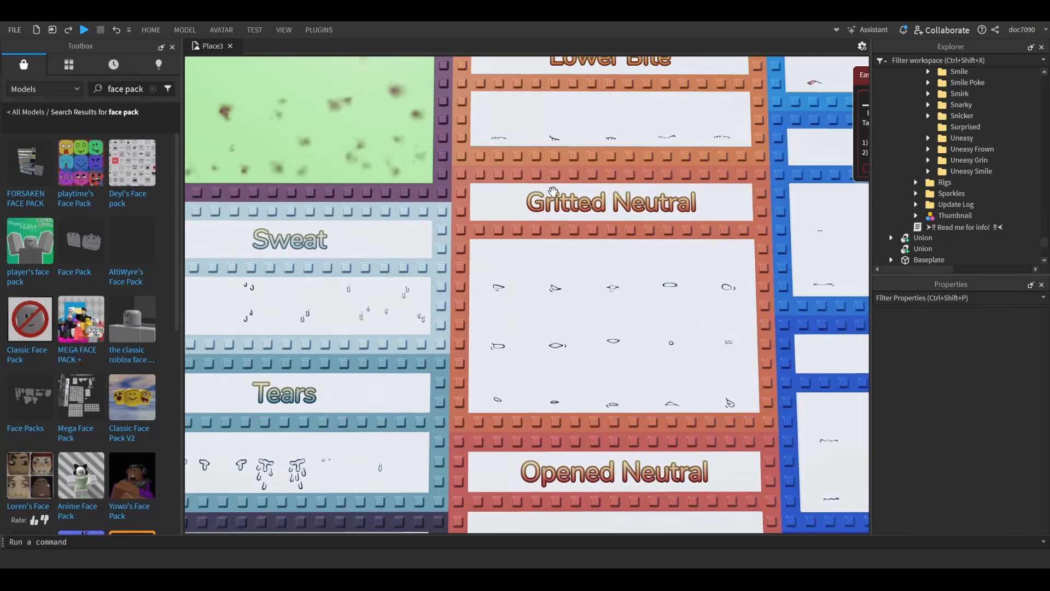
pyautogui.press('w')
pyautogui.press('d')
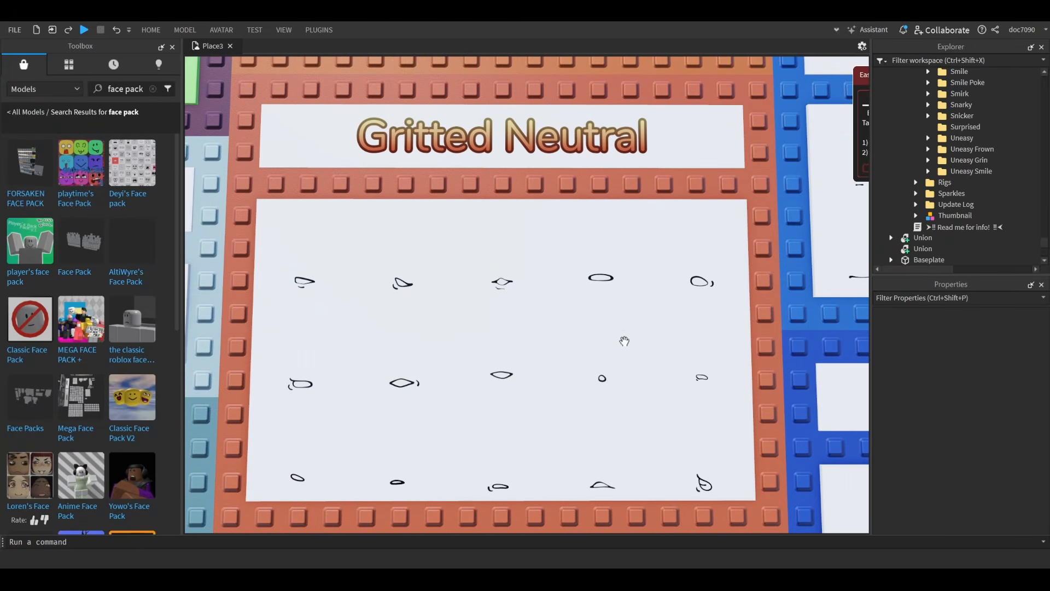
# - Select the first Mouth decal in the third row of the Gritted Neutral board
pyautogui.click(618, 377)
pyautogui.press('w')
pyautogui.moveTo(629, 359); pyautogui.dragTo(525, 426, button='right')
pyautogui.press('s')
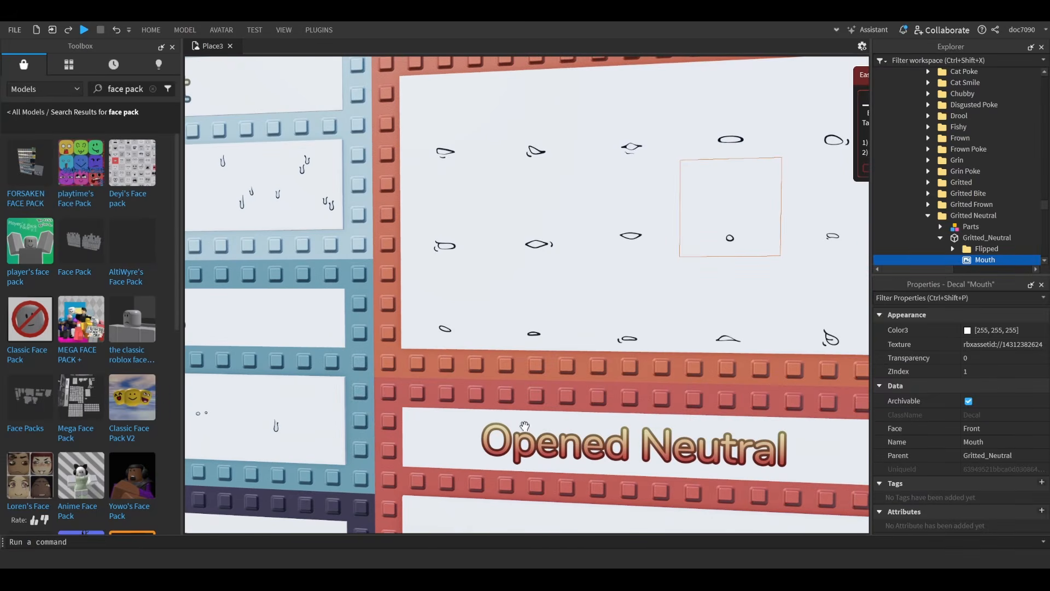
pyautogui.click(444, 334)
pyautogui.moveTo(443, 334); pyautogui.dragTo(446, 344, button='right')
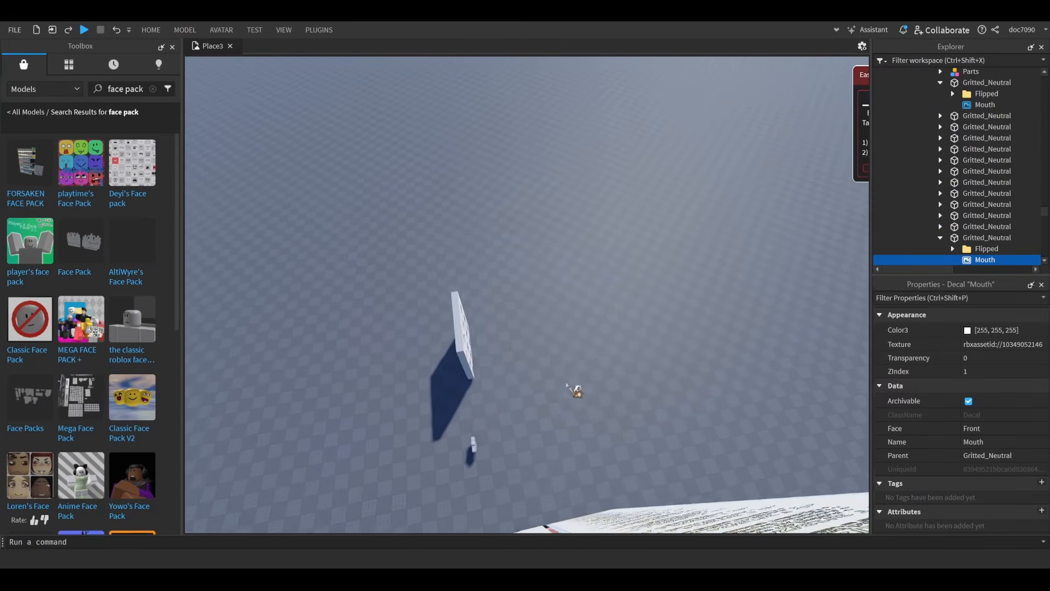
# - Place the selected Mouth decal on the duplicated Union floating above the dummy's head
pyautogui.press('w')
pyautogui.moveTo(567, 385); pyautogui.dragTo(570, 386, button='right')
pyautogui.click(568, 388)
pyautogui.press('w')
pyautogui.click(565, 245)
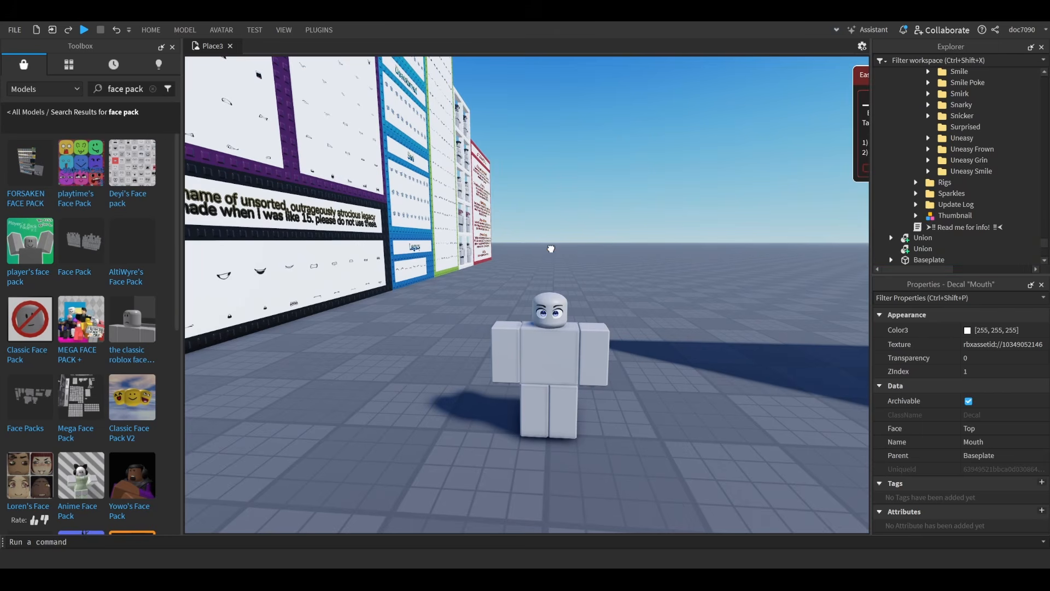
pyautogui.press('w')
pyautogui.click(567, 331)
pyautogui.press('w')
pyautogui.press('q')
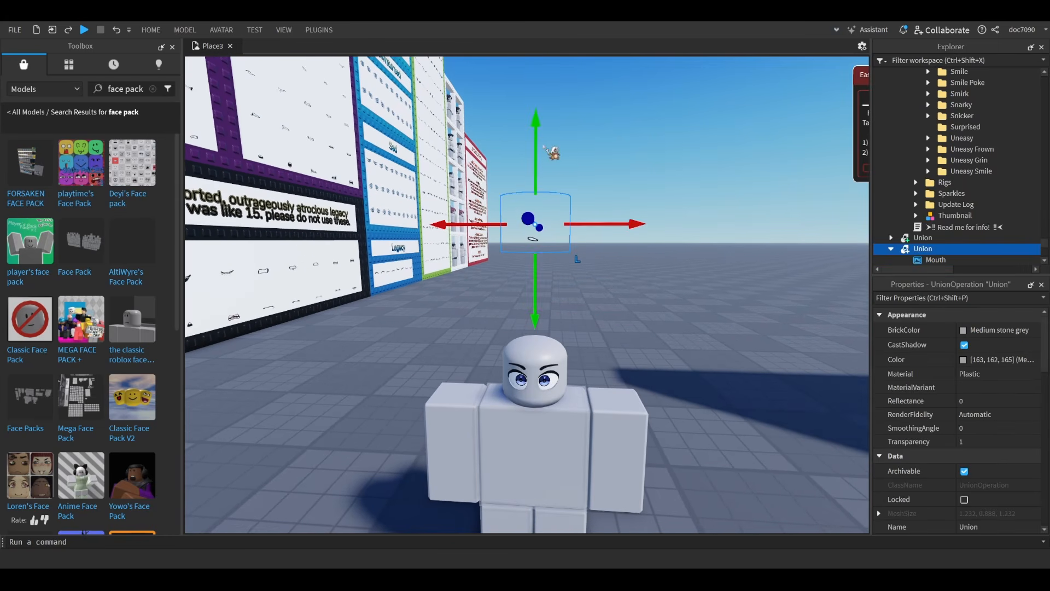
# - Lower the mouth Union onto the dummy's head so the mouth sits below the eyes
pyautogui.press('w')
pyautogui.press('q')
pyautogui.moveTo(541, 144)
pyautogui.mouseDown()
pyautogui.moveTo(543, 166)
pyautogui.moveTo(557, 152)
pyautogui.moveTo(552, 131)
pyautogui.mouseUp()
pyautogui.moveTo(553, 132); pyautogui.dragTo(554, 133, button='right')
pyautogui.press('e')
pyautogui.click(635, 150)
pyautogui.press('s')
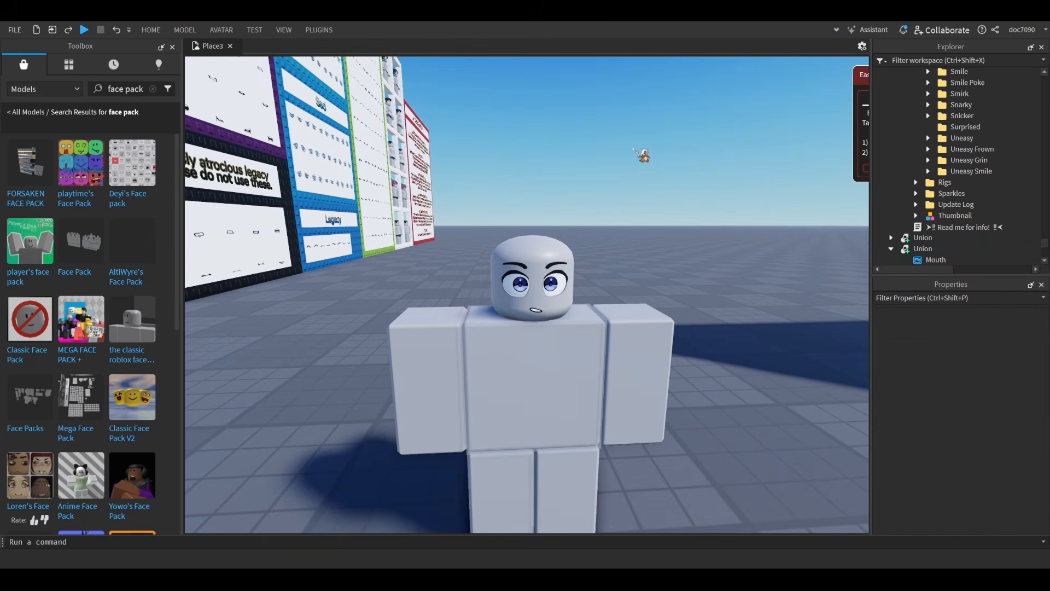
# - Close the Toolbox and check the placement of the Union carrying the mouth
pyautogui.press('w')
pyautogui.press('d')
pyautogui.press('s')
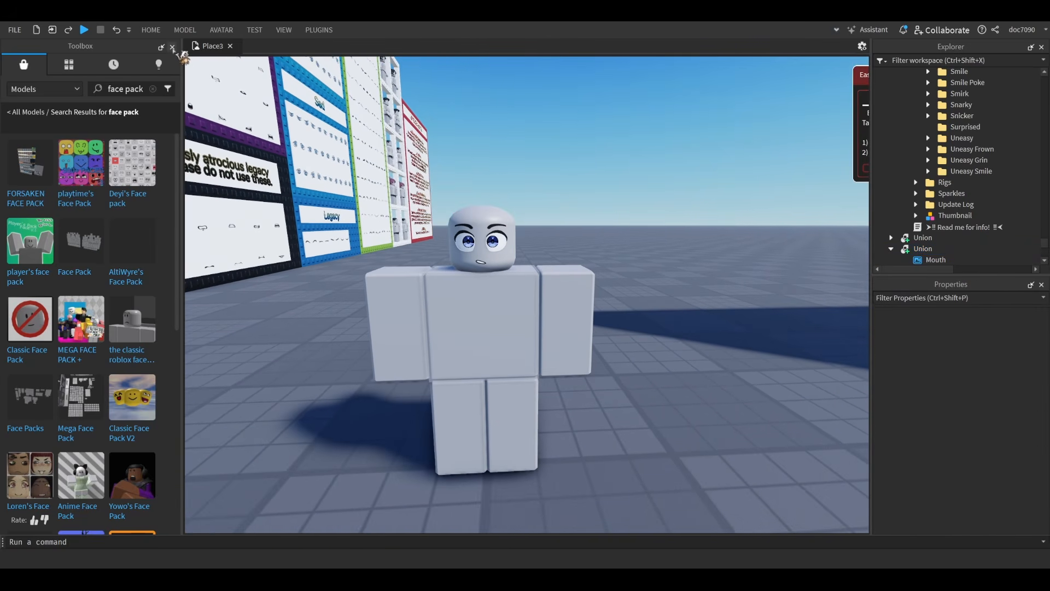
pyautogui.click(172, 47)
pyautogui.press('w')
pyautogui.click(923, 248)
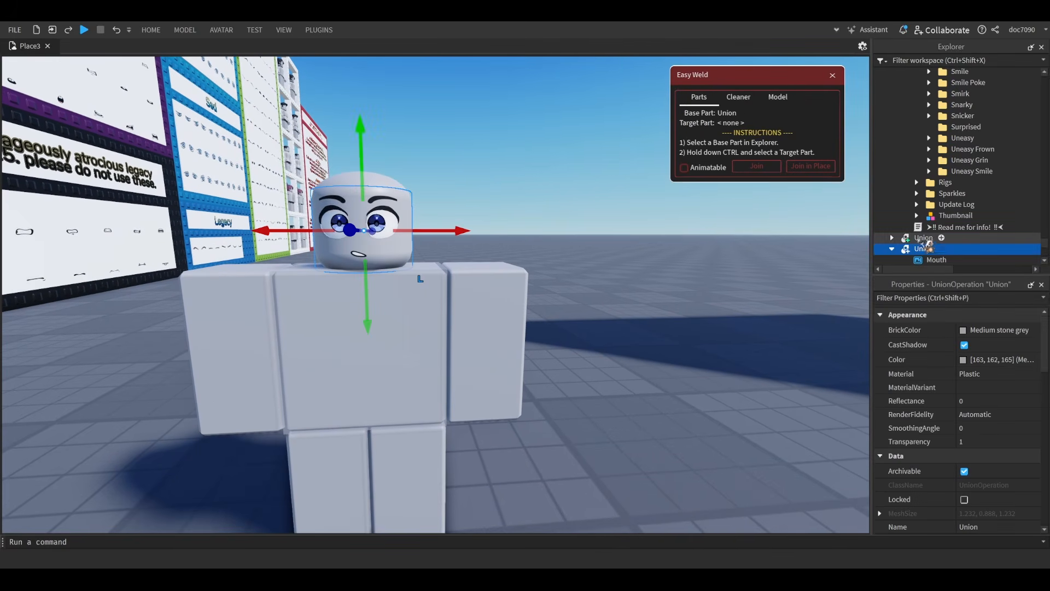
pyautogui.click(621, 296)
pyautogui.press('s')
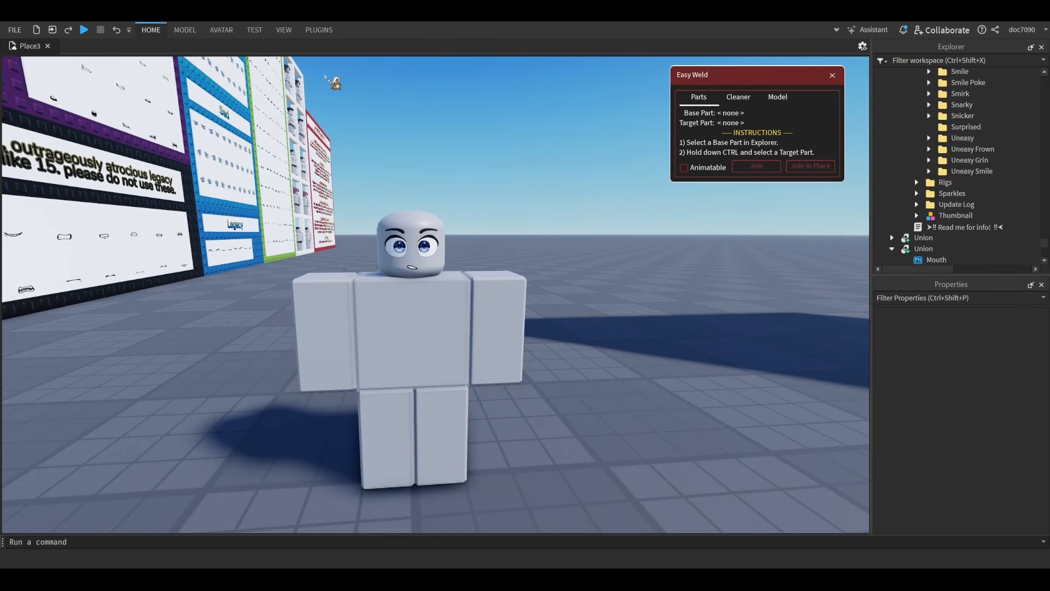
# - Insert a block Part above the dummy's head and narrow it to about 0.603 wide
pyautogui.click(334, 67)
pyautogui.press('w')
pyautogui.press('e')
pyautogui.hotkey('ctrl', '3')
pyautogui.keyDown('ctrl'); pyautogui.moveTo(596, 264); pyautogui.dragTo(469, 252); pyautogui.keyUp('ctrl')
# - Set the new Part's position to 0, 0, 0 and raise it to the dummy's head at a height of about 4.898
pyautogui.scroll(-5, 985, 437)
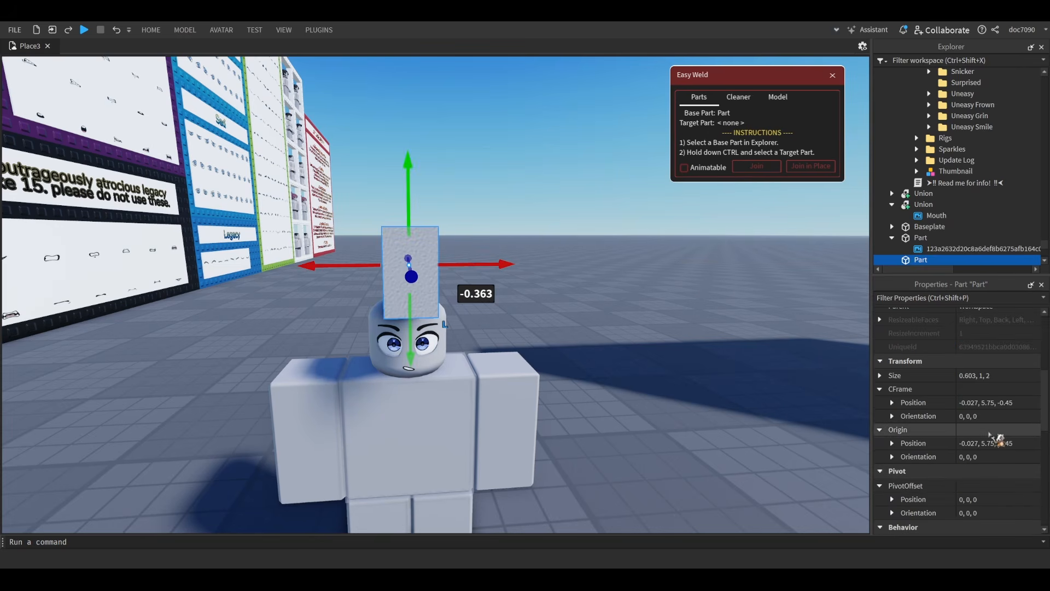
pyautogui.click(986, 403)
pyautogui.write('0,0,0')
pyautogui.press('Return')
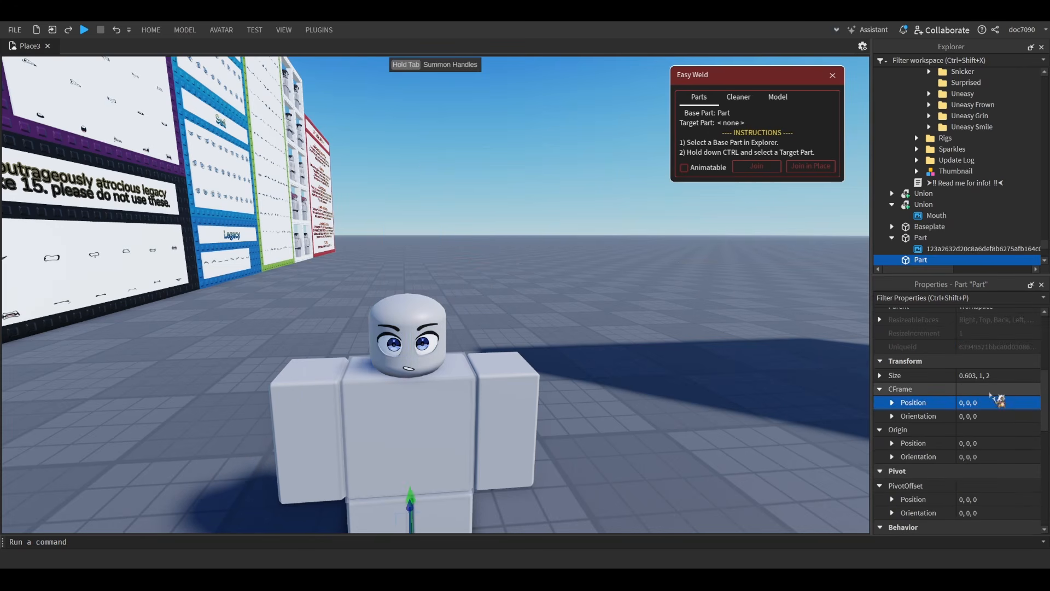
pyautogui.press('f')
pyautogui.moveTo(447, 227); pyautogui.dragTo(448, 221)
pyautogui.moveTo(448, 221); pyautogui.dragTo(453, 223, button='right')
# - Scale the Part down to about 0.339 wide and resize its depth to about 0.44 at the front of the head
pyautogui.hotkey('ctrl', '3')
pyautogui.keyDown('shift'); pyautogui.moveTo(453, 331); pyautogui.dragTo(436, 293); pyautogui.keyUp('shift')
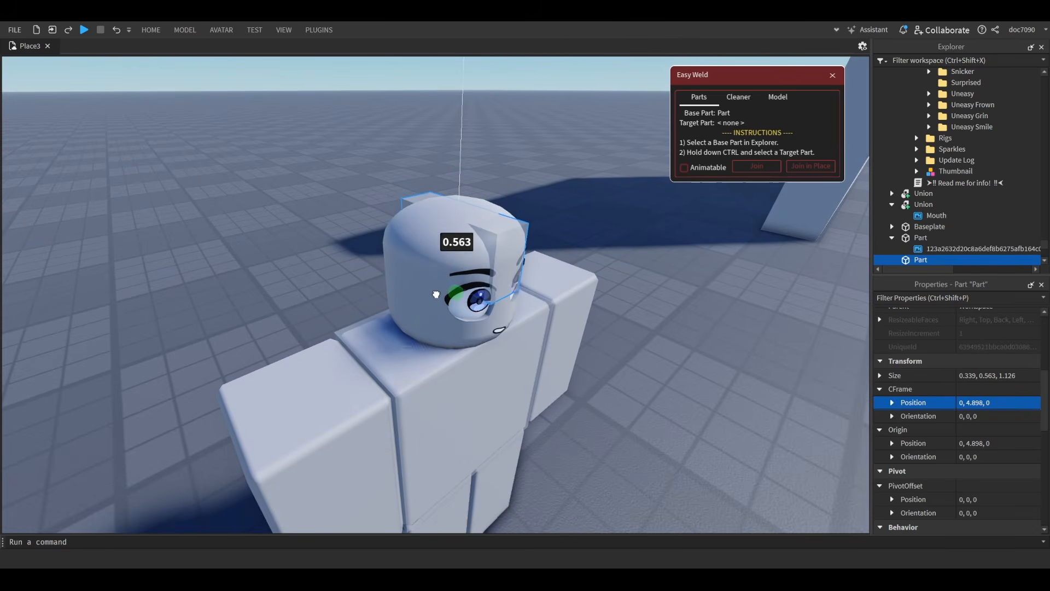
pyautogui.moveTo(462, 274); pyautogui.dragTo(466, 273, button='right')
pyautogui.scroll(1, 467, 272)
pyautogui.moveTo(362, 211); pyautogui.dragTo(464, 231)
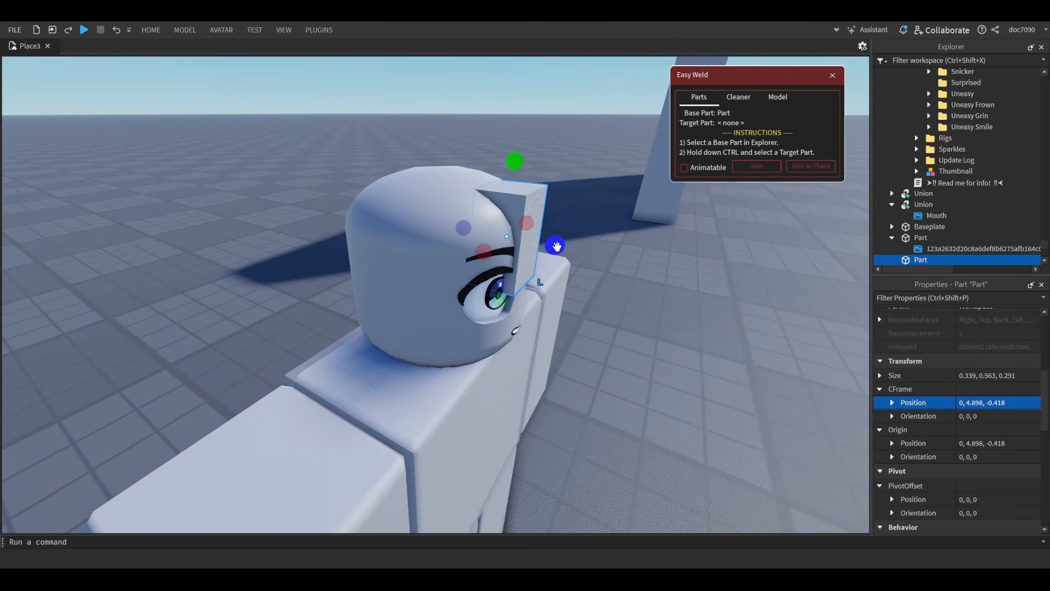
pyautogui.moveTo(556, 246); pyautogui.dragTo(579, 253)
# - Shrink the forehead Part to about 0.147 high and 0.244 wide
pyautogui.scroll(3, 589, 270)
pyautogui.moveTo(589, 270); pyautogui.dragTo(406, 160, button='right')
pyautogui.scroll(-3, 405, 159)
pyautogui.keyDown('ctrl'); pyautogui.moveTo(350, 127); pyautogui.dragTo(369, 169); pyautogui.keyUp('ctrl')
pyautogui.scroll(-1, 370, 169)
pyautogui.moveTo(370, 169); pyautogui.dragTo(378, 174, button='right')
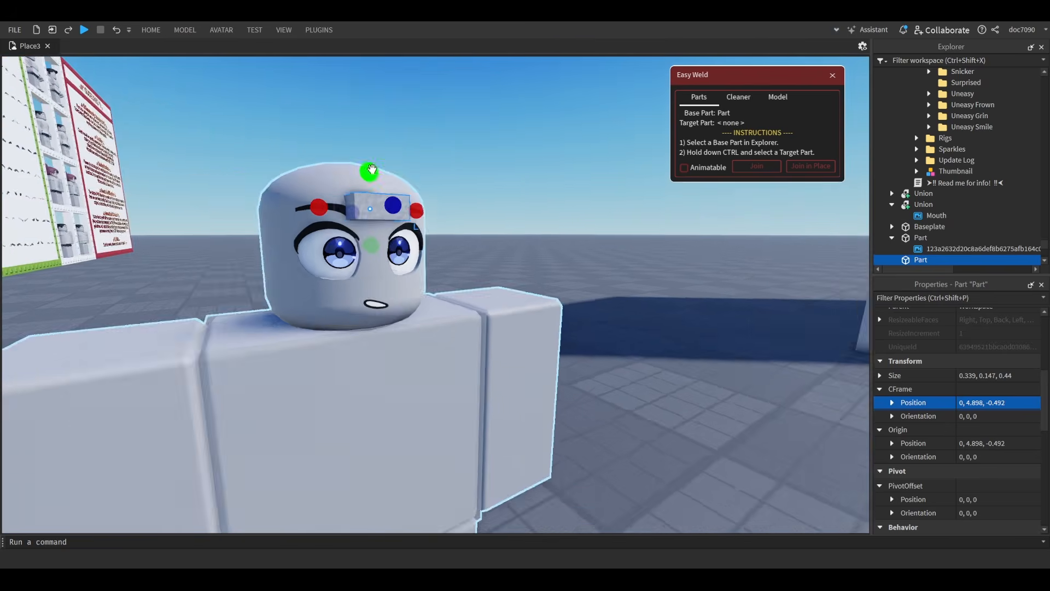
pyautogui.press('w')
pyautogui.press('d')
pyautogui.keyDown('ctrl'); pyautogui.moveTo(388, 170); pyautogui.dragTo(377, 173); pyautogui.keyUp('ctrl')
# - Duplicate the forehead Part and move the copy about 0.614 down to the mouth
pyautogui.hotkey('ctrl', '2')
pyautogui.hotkey('ctrl', 'd')
pyautogui.moveTo(332, 230); pyautogui.dragTo(342, 369)
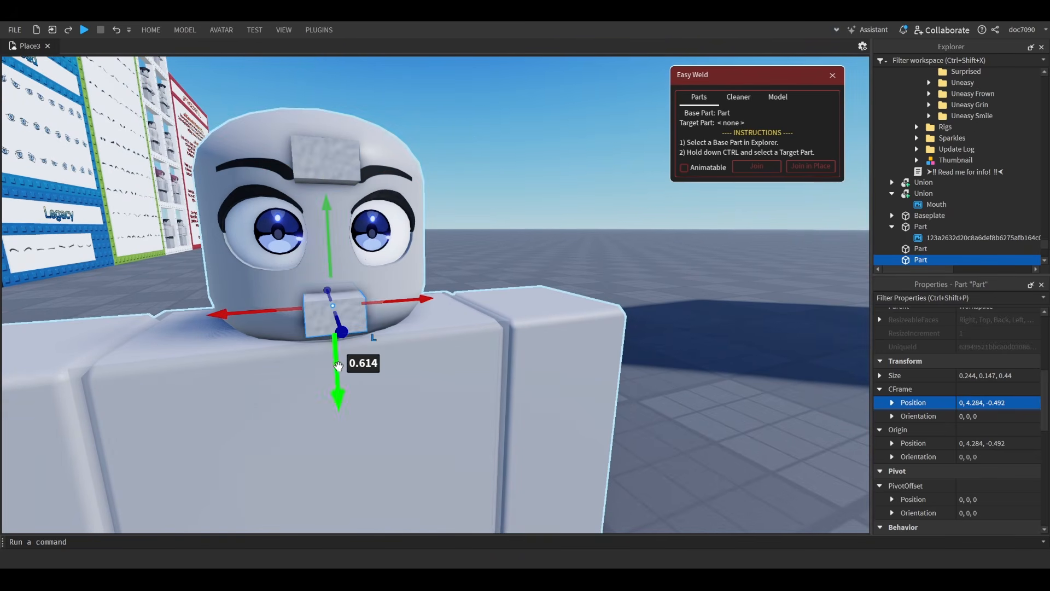
# - Set the transparency of both small face Parts, at the forehead and the mouth, to 1
pyautogui.press('a')
pyautogui.moveTo(342, 369); pyautogui.dragTo(421, 353, button='right')
pyautogui.keyDown('ctrl'); pyautogui.click(941, 249); pyautogui.keyUp('ctrl')
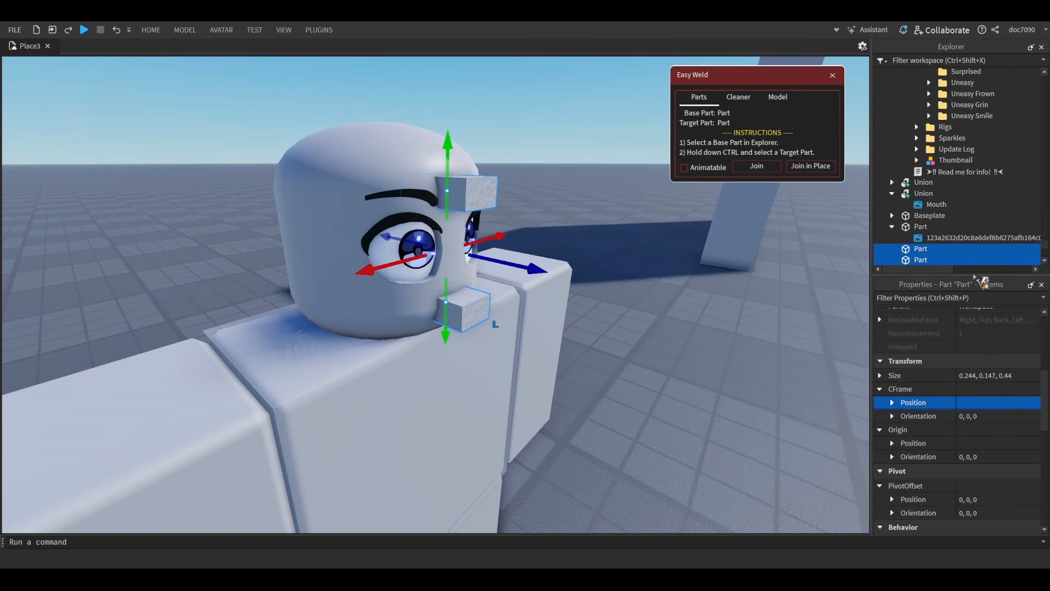
pyautogui.scroll(5, 980, 394)
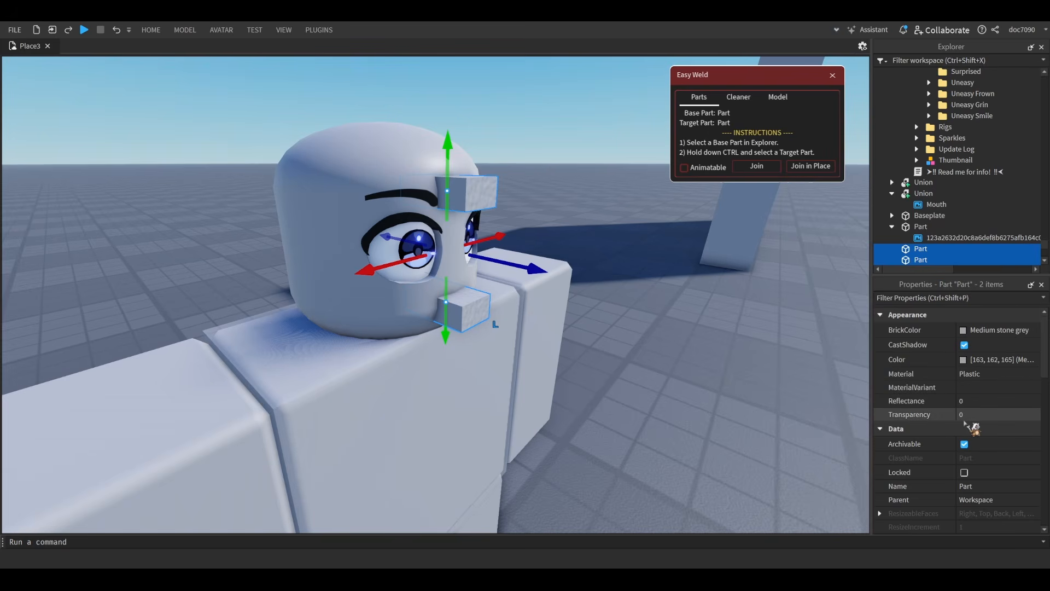
pyautogui.press('Return')
# - Rename the lower face Part as mouth and the forehead Part as brows
pyautogui.keyDown('ctrl'); pyautogui.click(922, 250); pyautogui.keyUp('ctrl')
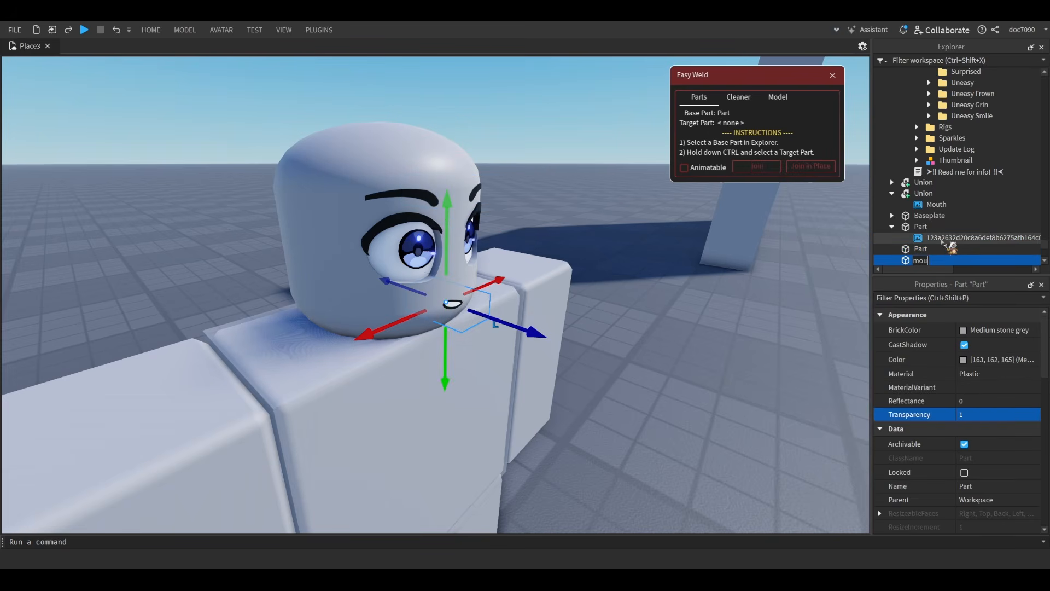
pyautogui.click(933, 250)
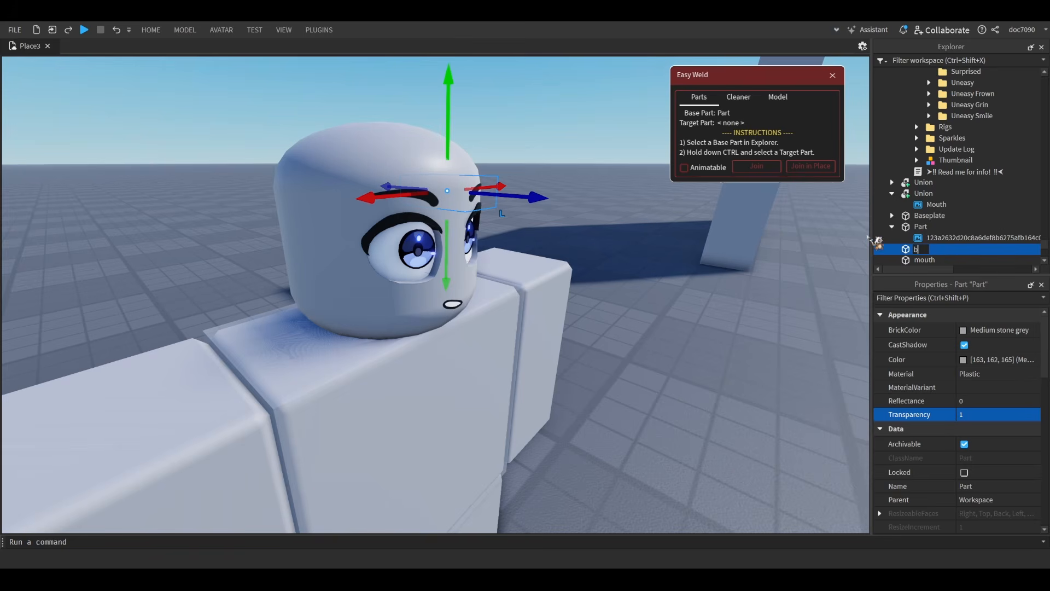
# - Move the brows and mouth parts together with the two decal unions into the dummy's Head
pyautogui.keyDown('ctrl'); pyautogui.click(924, 260); pyautogui.keyUp('ctrl')
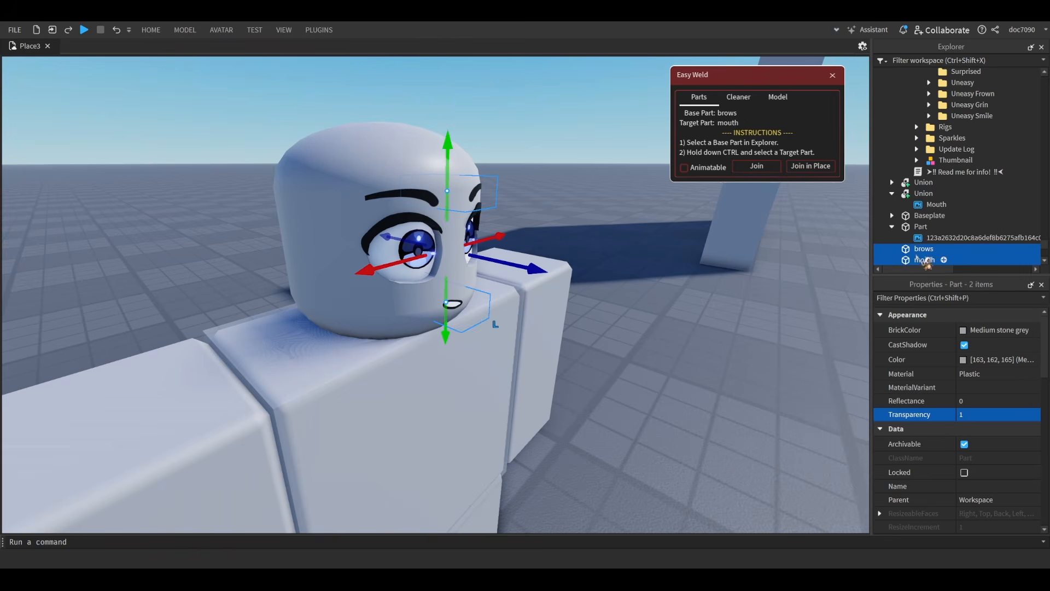
pyautogui.scroll(12, 963, 218)
pyautogui.moveTo(922, 254); pyautogui.dragTo(973, 145)
pyautogui.scroll(-3, 970, 212)
pyautogui.scroll(-10, 977, 213)
pyautogui.click(916, 85)
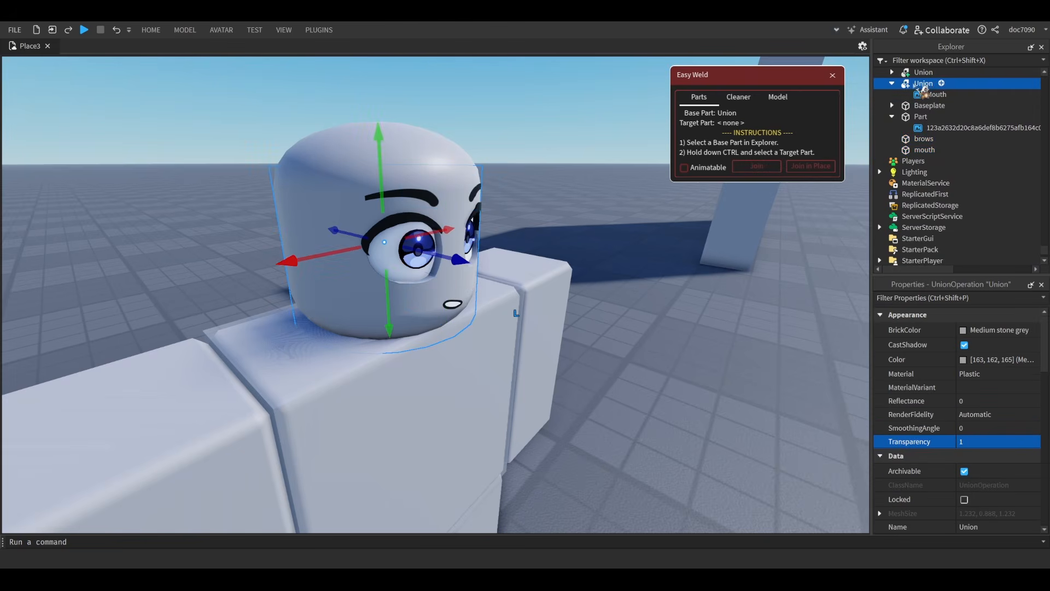
pyautogui.scroll(3, 941, 96)
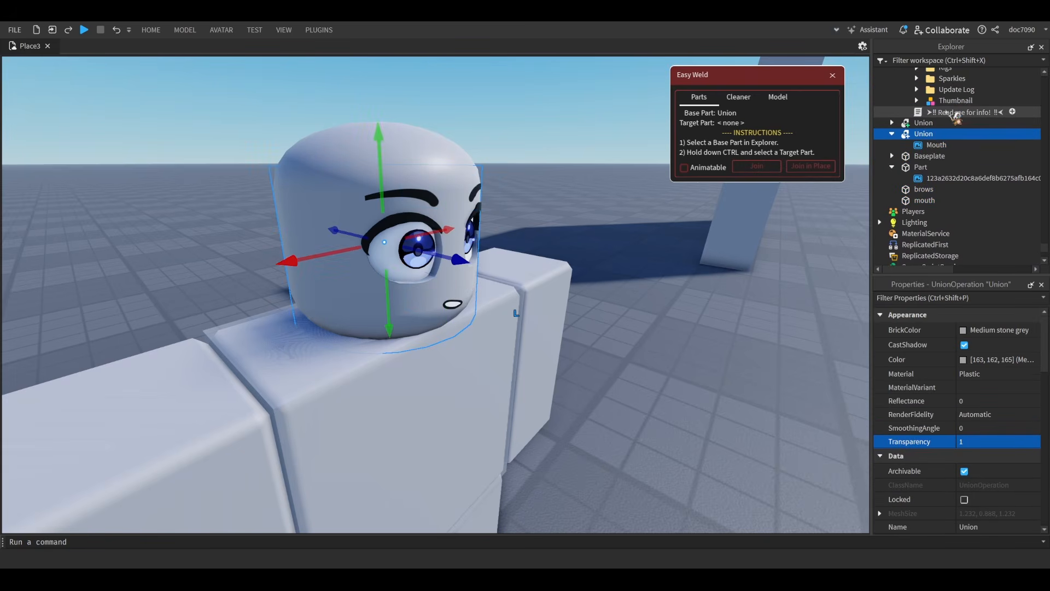
pyautogui.keyDown('ctrl'); pyautogui.click(925, 122); pyautogui.keyUp('ctrl')
pyautogui.keyDown('ctrl'); pyautogui.click(925, 200); pyautogui.keyUp('ctrl')
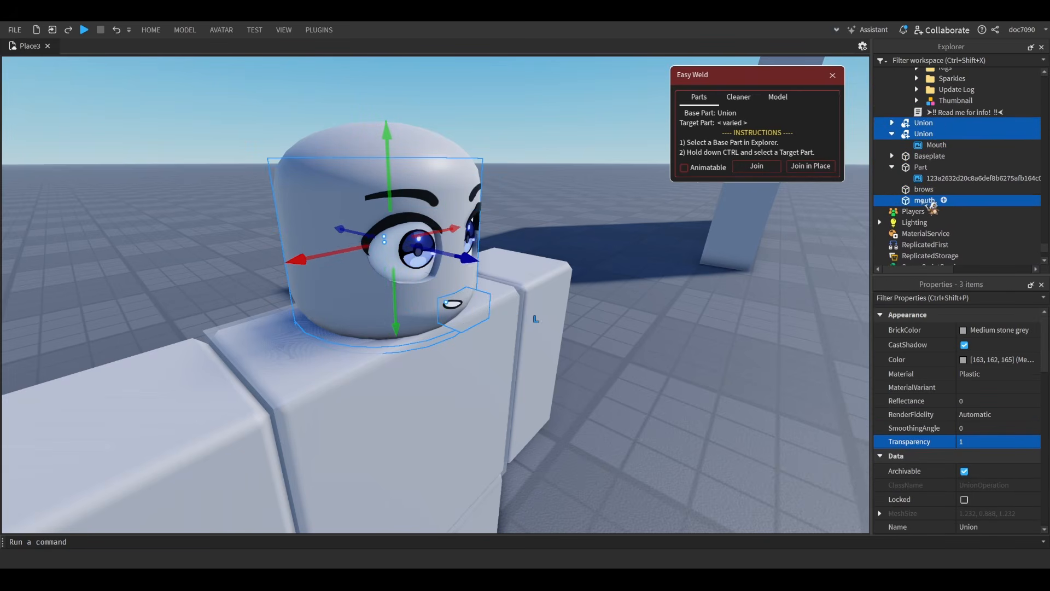
pyautogui.moveTo(923, 153); pyautogui.dragTo(967, 140)
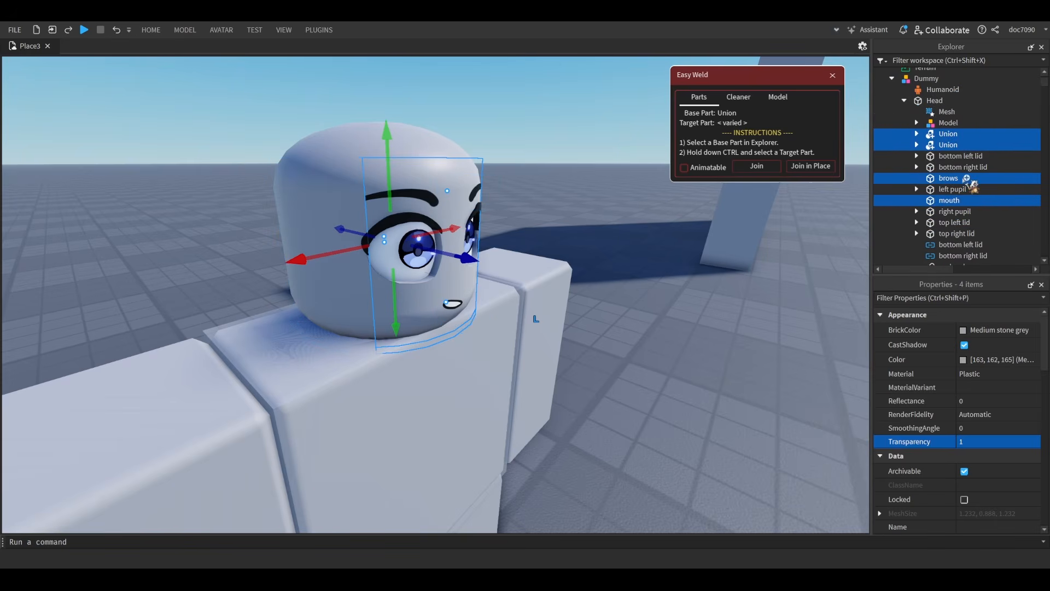
# - Rename the union holding the Eyebrows decal as eyebrows and the one holding the Mouth decal as mouth
pyautogui.click(951, 145)
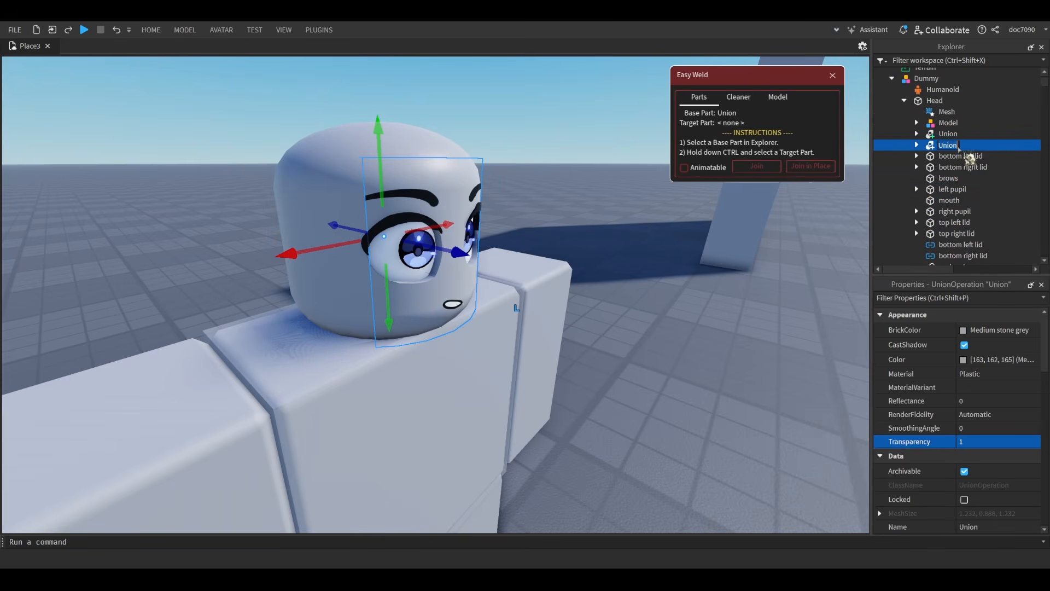
pyautogui.click(949, 155)
pyautogui.doubleClick(951, 147)
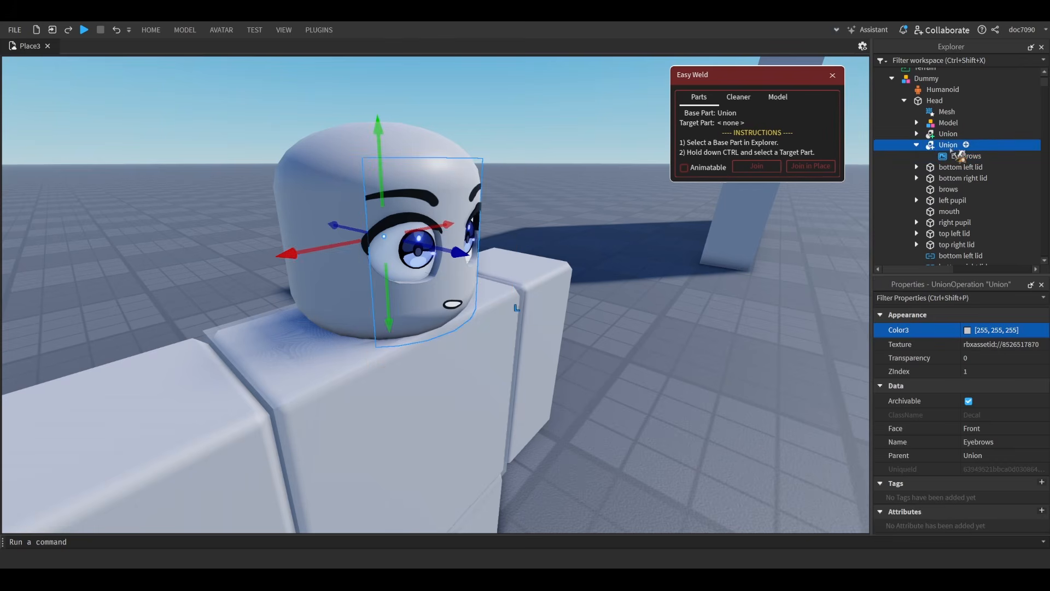
pyautogui.write('eyebrows')
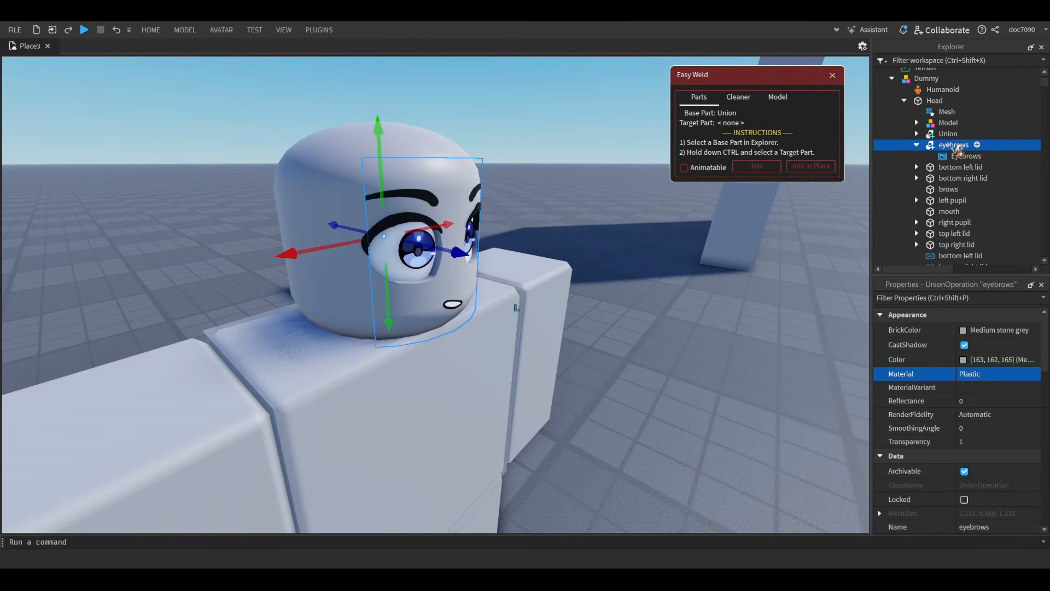
pyautogui.press('Up')
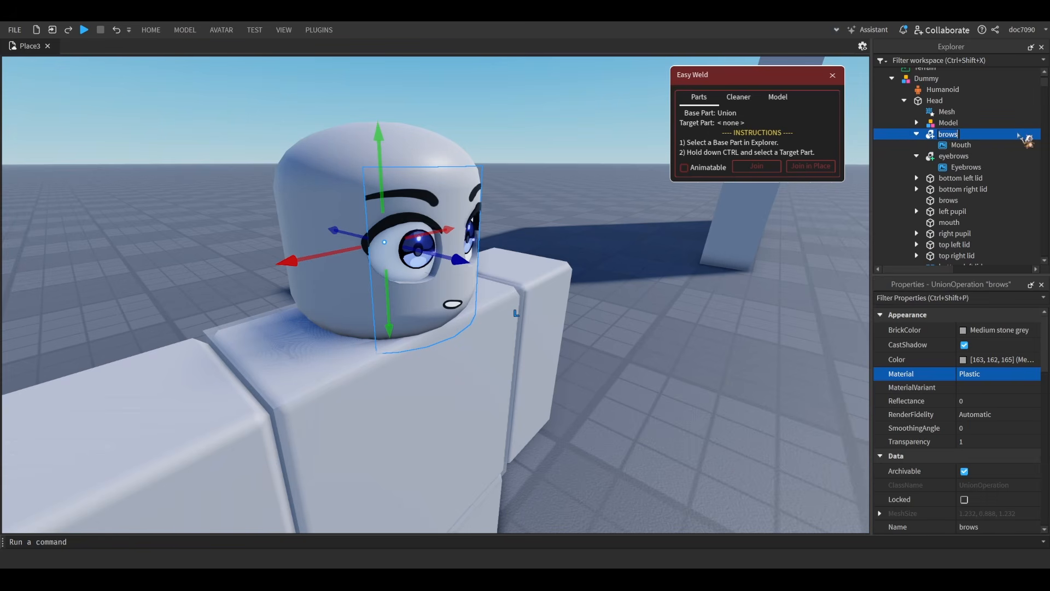
pyautogui.scroll(-1, 1020, 137)
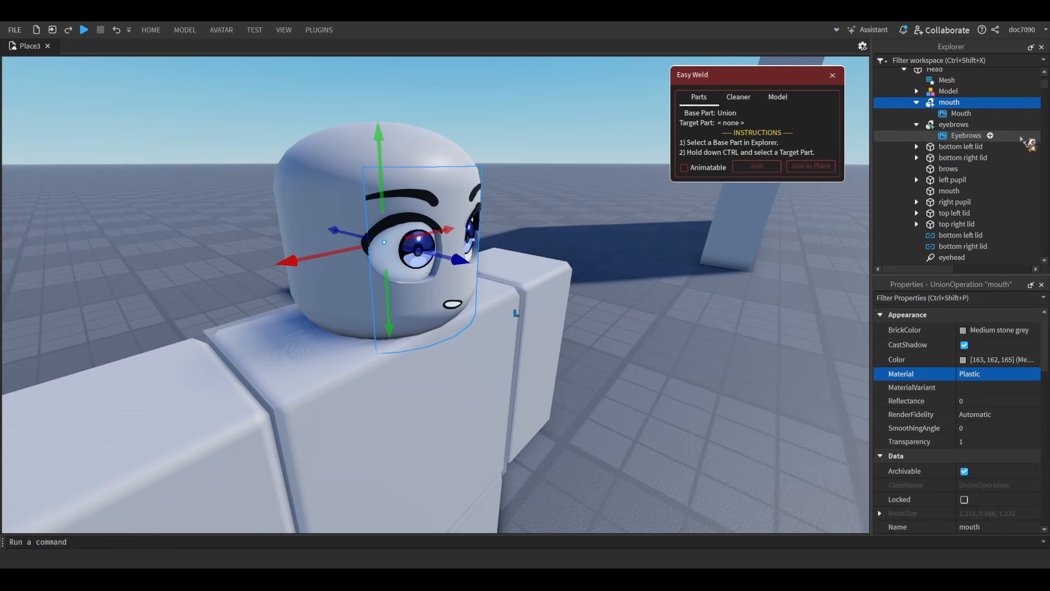
# - Weld the brows part to the eyebrows union and the mouth part to the mouth union, joining each in place
pyautogui.click(955, 168)
pyautogui.keyDown('ctrl'); pyautogui.click(956, 124); pyautogui.keyUp('ctrl')
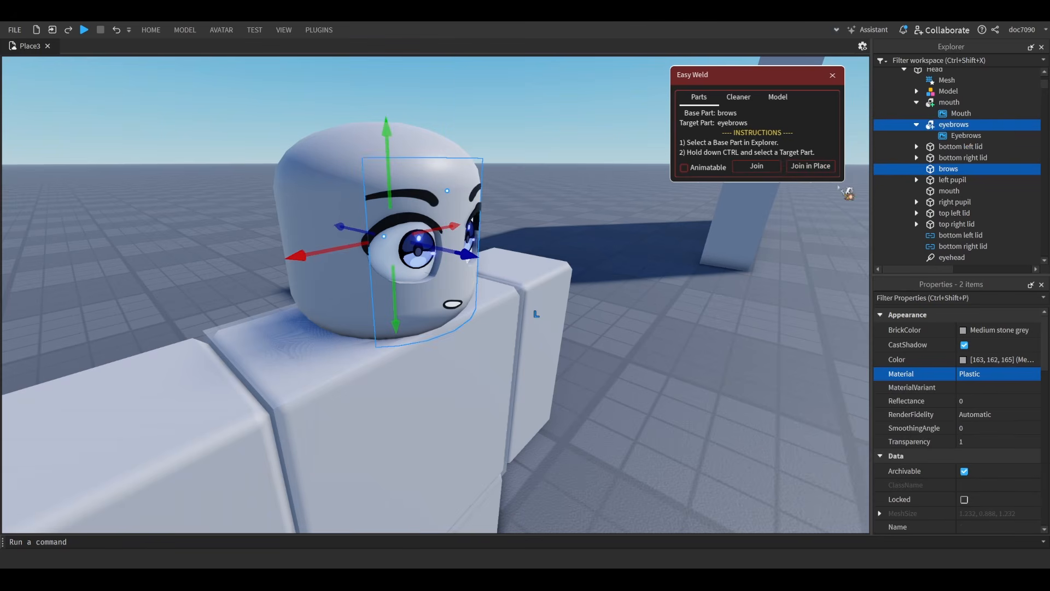
pyautogui.click(811, 165)
pyautogui.moveTo(949, 202); pyautogui.dragTo(958, 109)
pyautogui.keyDown('ctrl'); pyautogui.click(950, 105); pyautogui.keyUp('ctrl')
pyautogui.click(829, 167)
# - Join the brows and mouth parts in place to the Head as the base part, with Animatable enabled
pyautogui.scroll(1, 942, 122)
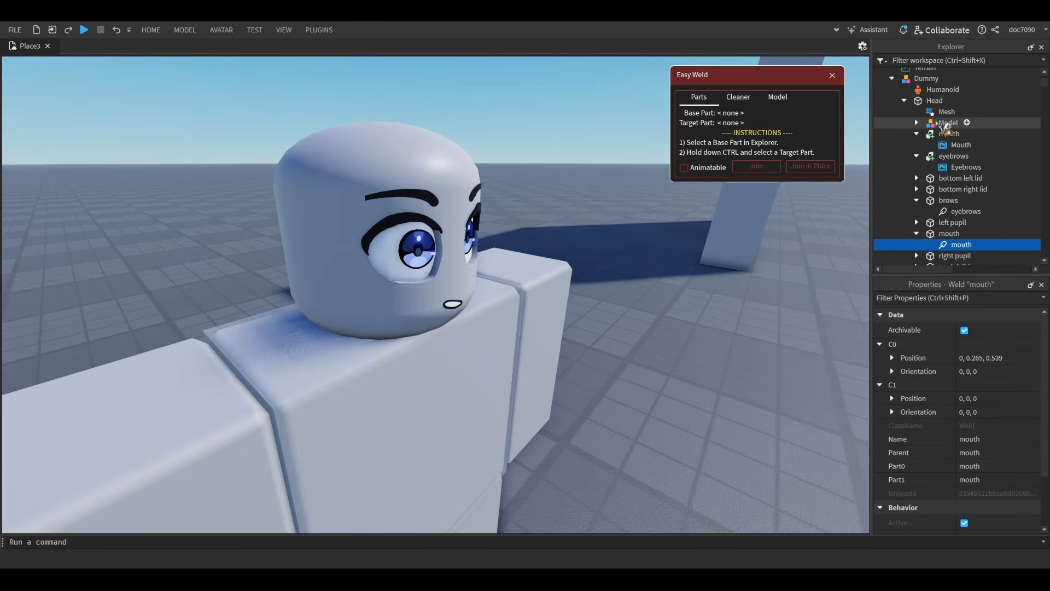
pyautogui.click(937, 103)
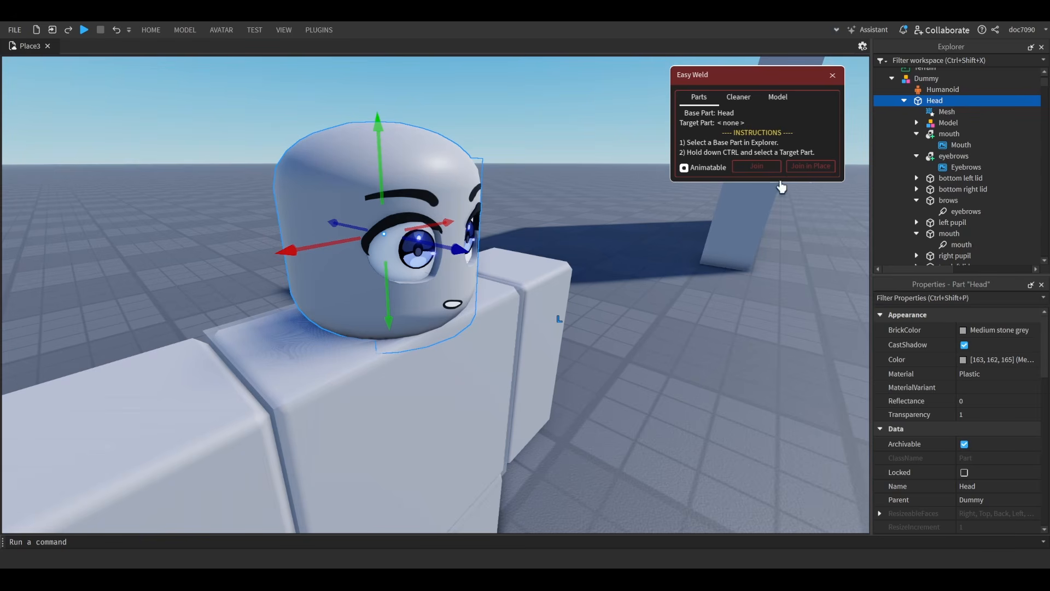
pyautogui.scroll(-2, 941, 208)
pyautogui.keyDown('ctrl'); pyautogui.click(949, 171); pyautogui.keyUp('ctrl')
pyautogui.keyDown('ctrl'); pyautogui.click(948, 137); pyautogui.keyUp('ctrl')
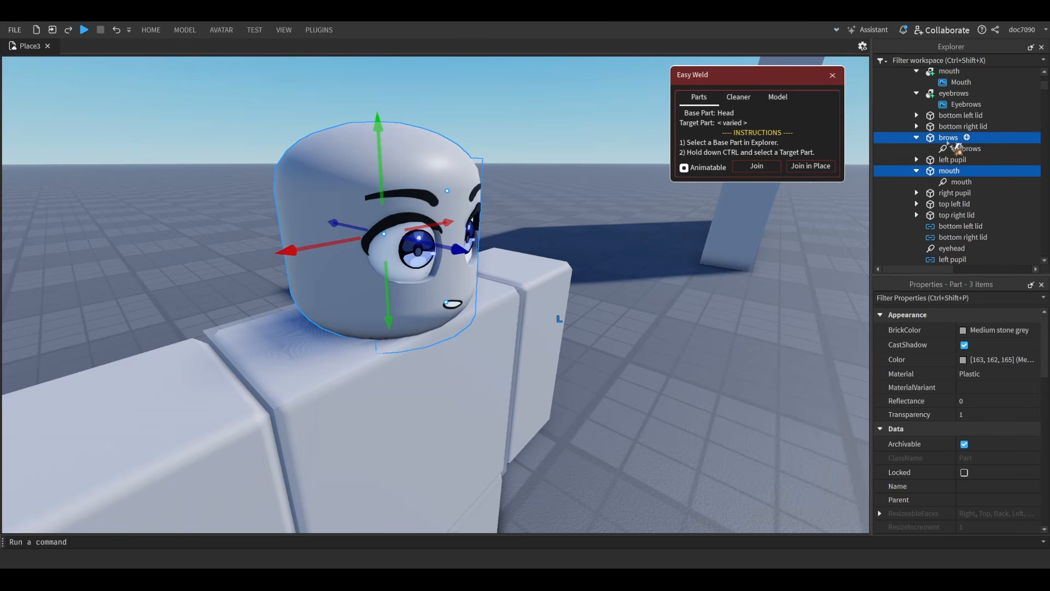
pyautogui.click(825, 171)
# - Open RigEdit on the Dummy to edit the joints of its head
pyautogui.click(398, 132)
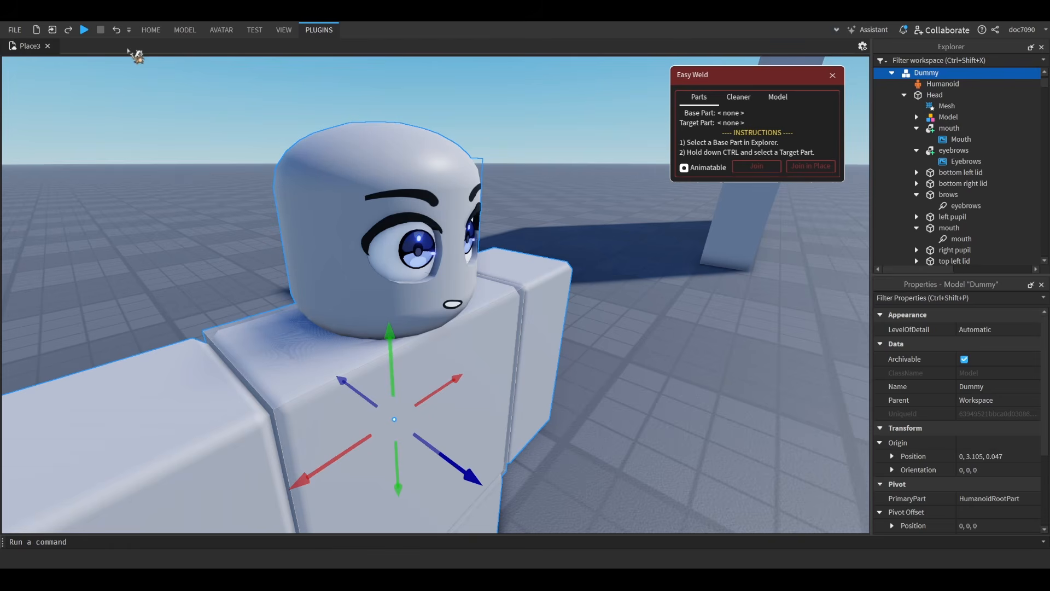
pyautogui.click(457, 66)
pyautogui.moveTo(458, 204); pyautogui.dragTo(409, 135, button='right')
pyautogui.scroll(3, 493, 215)
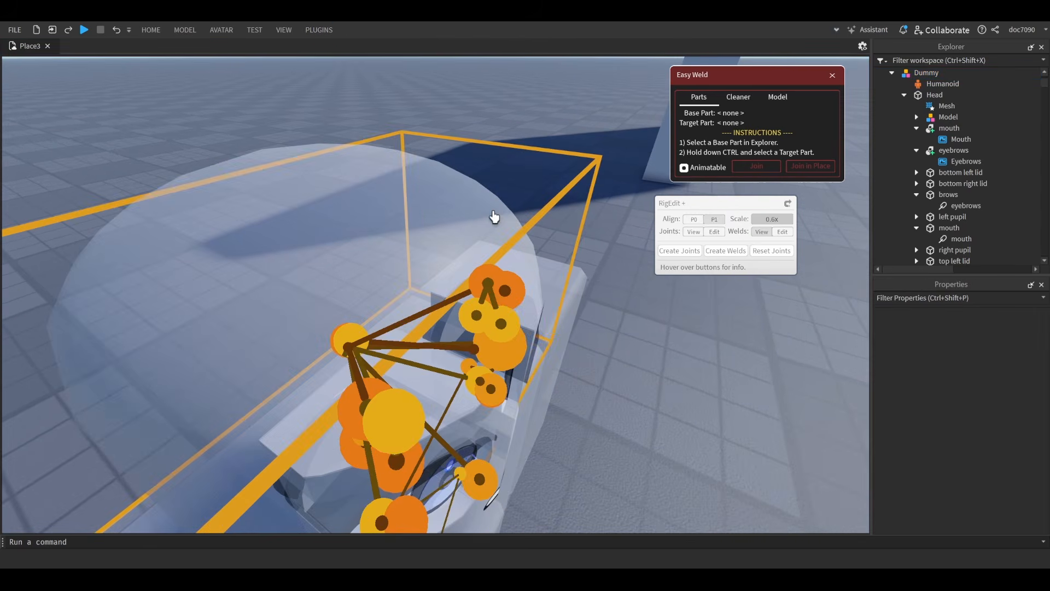
pyautogui.moveTo(493, 216); pyautogui.dragTo(493, 215, button='right')
pyautogui.click(310, 229)
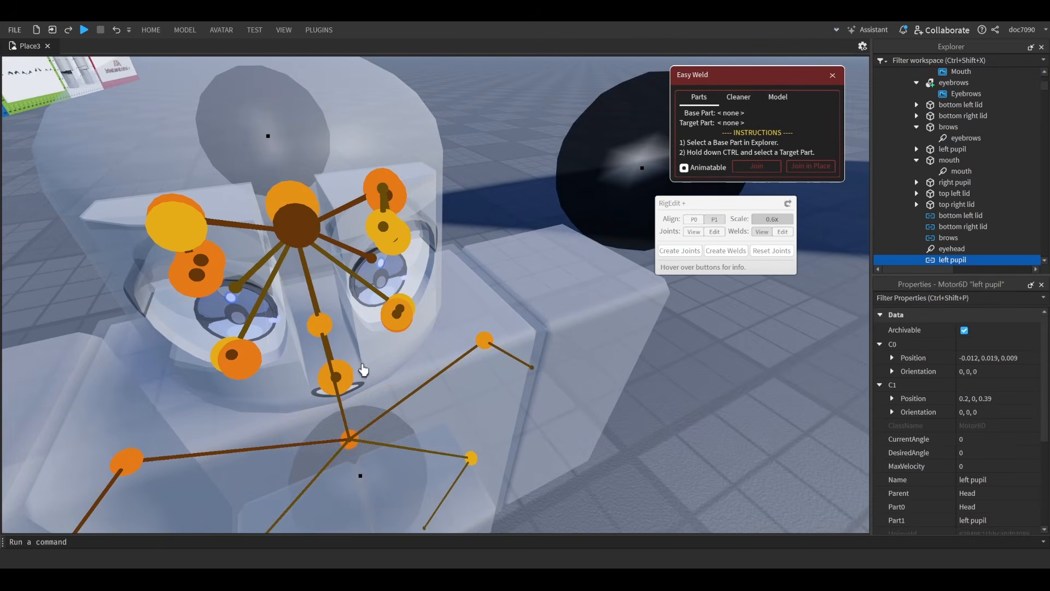
pyautogui.keyDown('ctrl'); pyautogui.click(348, 372); pyautogui.keyUp('ctrl')
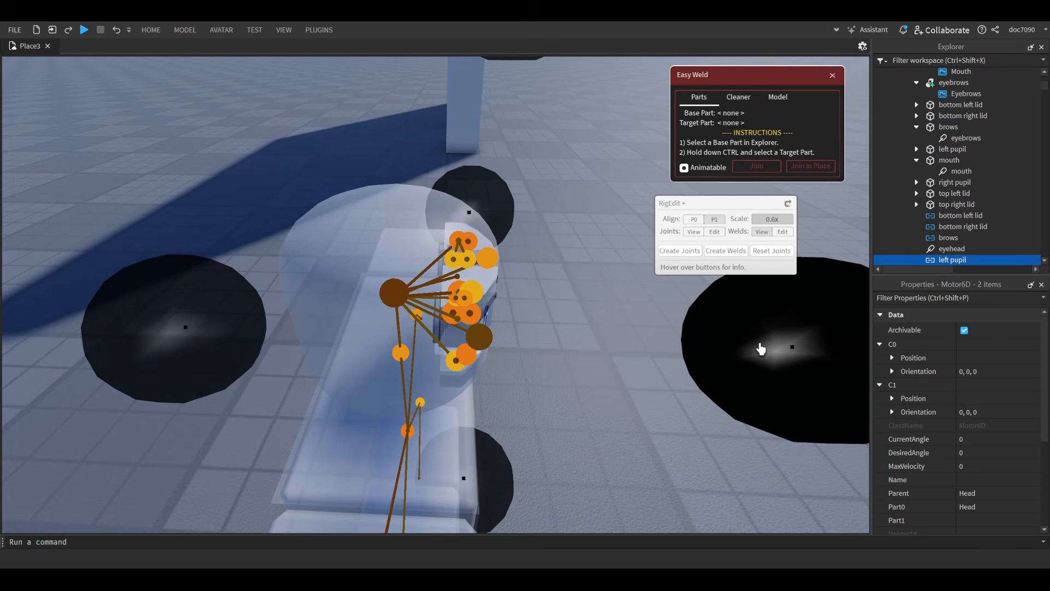
pyautogui.moveTo(762, 349); pyautogui.dragTo(720, 354)
pyautogui.hotkey('ctrl', 'z')
pyautogui.click(622, 394)
# - Move the brows and mouth joints back into the head, to a C1 position of 0, 0, 0.53
pyautogui.moveTo(622, 393); pyautogui.dragTo(618, 393, button='right')
pyautogui.click(515, 259)
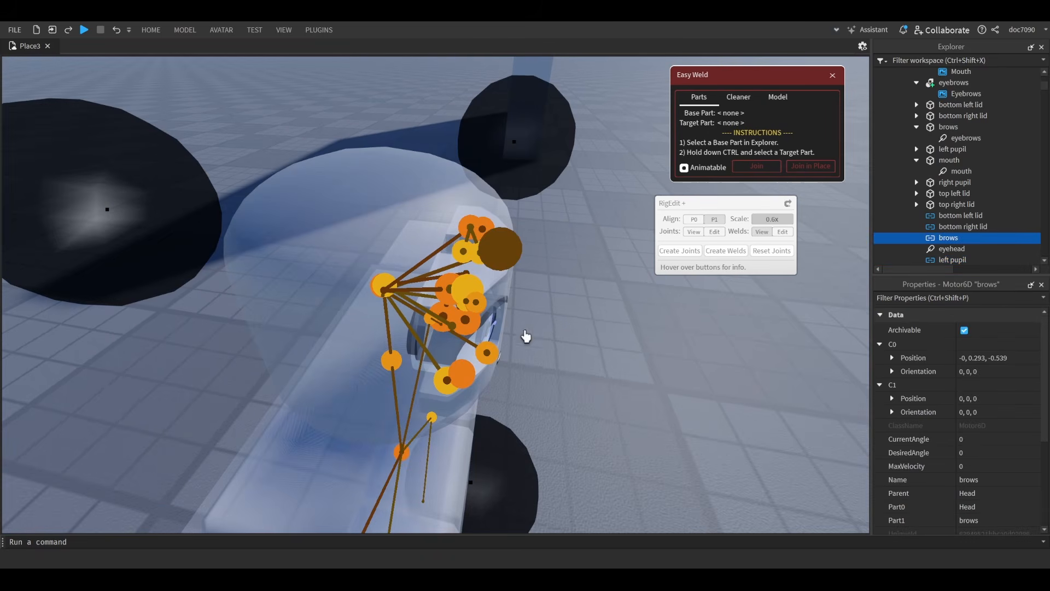
pyautogui.keyDown('ctrl'); pyautogui.click(494, 361); pyautogui.keyUp('ctrl')
pyautogui.scroll(-4, 586, 337)
pyautogui.moveTo(698, 375); pyautogui.dragTo(624, 365)
pyautogui.hotkey('ctrl', 'z')
# - Close the RigEdit and Easy Weld plugins
pyautogui.scroll(-5, 642, 363)
pyautogui.moveTo(642, 363); pyautogui.dragTo(642, 350, button='right')
pyautogui.click(314, 35)
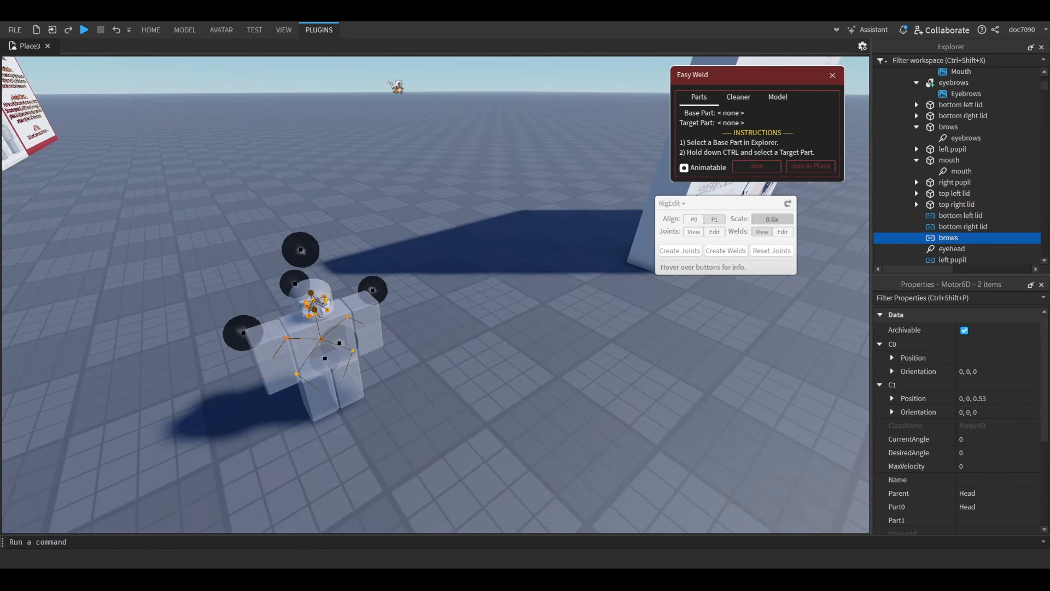
pyautogui.click(246, 71)
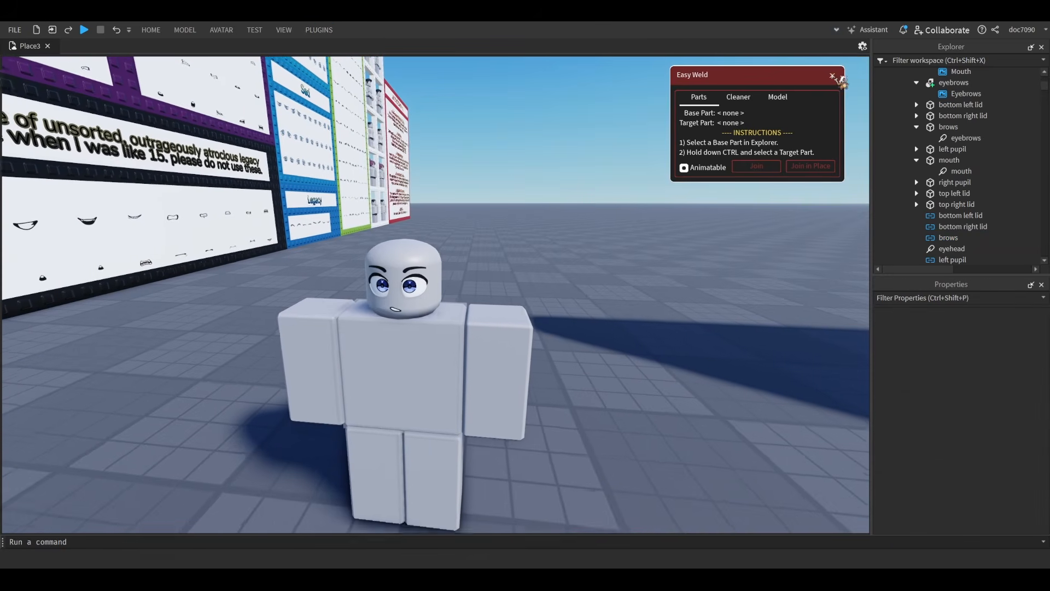
pyautogui.click(832, 75)
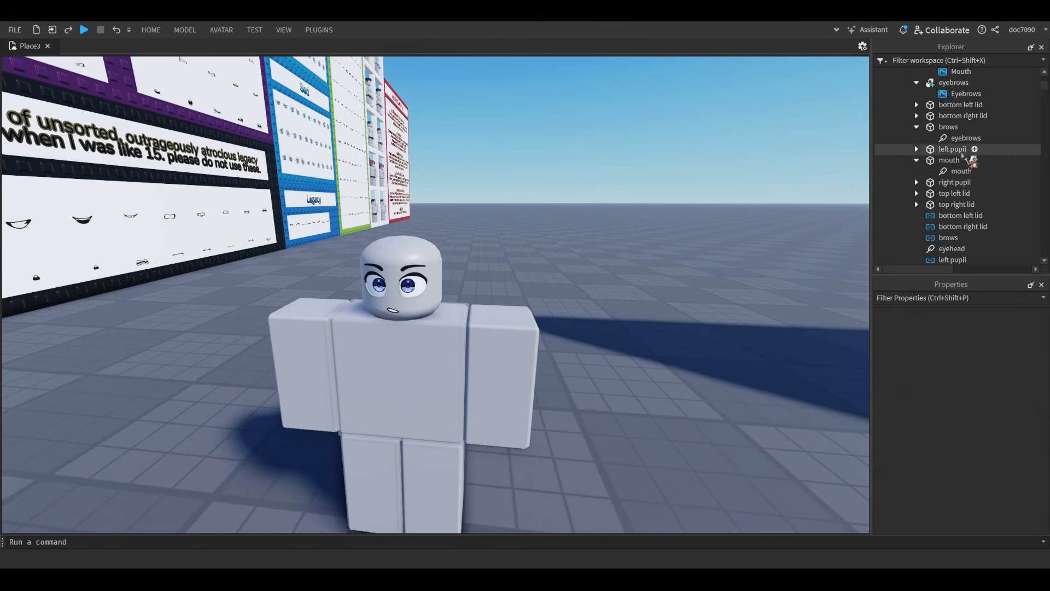
# - Collapse the Dummy in the object tree, open Moon Animator and add the Dummy as a Rig item
pyautogui.scroll(3, 1001, 164)
pyautogui.scroll(1, 1001, 164)
pyautogui.click(892, 106)
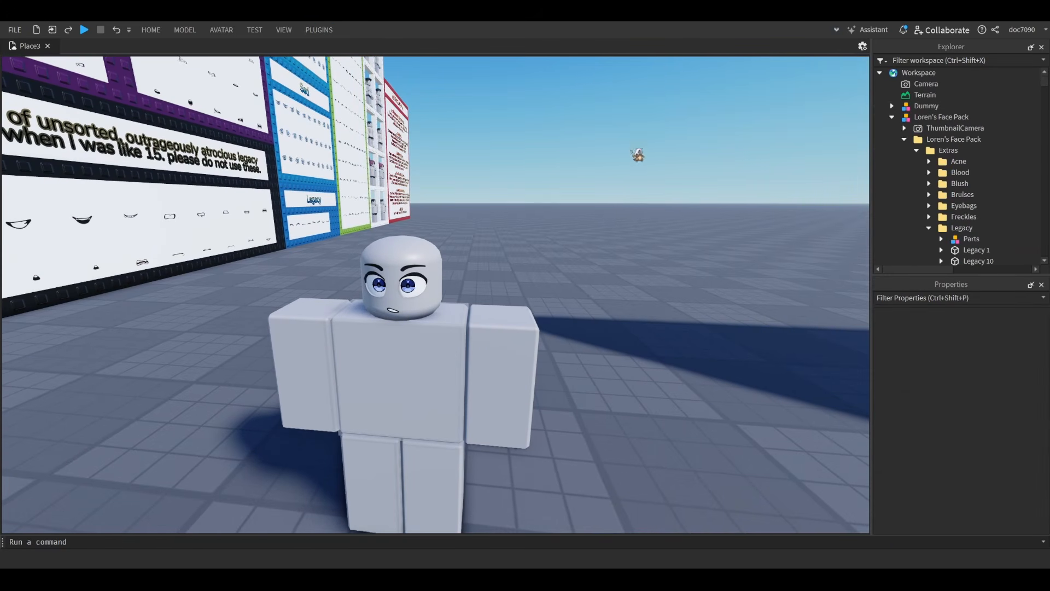
pyautogui.press('s')
pyautogui.moveTo(502, 207); pyautogui.dragTo(800, 76)
pyautogui.press('d')
pyautogui.press('w')
pyautogui.click(731, 242)
pyautogui.click(577, 109)
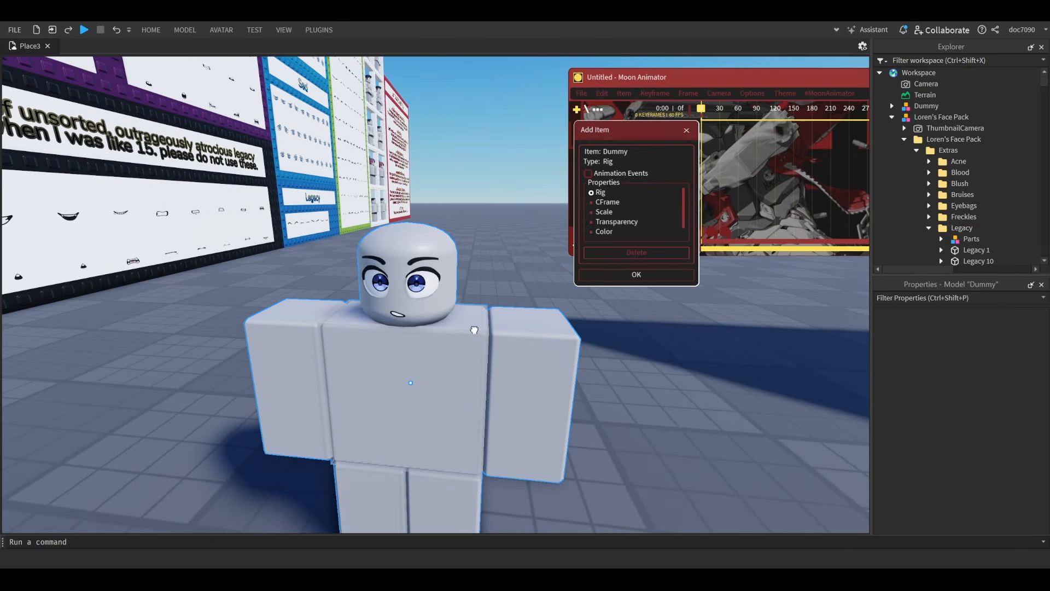
pyautogui.click(415, 383)
pyautogui.click(635, 274)
# - Try moving the top right lid down about 0.069 in Moon Animator, and undo the move
pyautogui.moveTo(692, 339); pyautogui.dragTo(728, 323, button='right')
pyautogui.press('w')
pyautogui.click(351, 253)
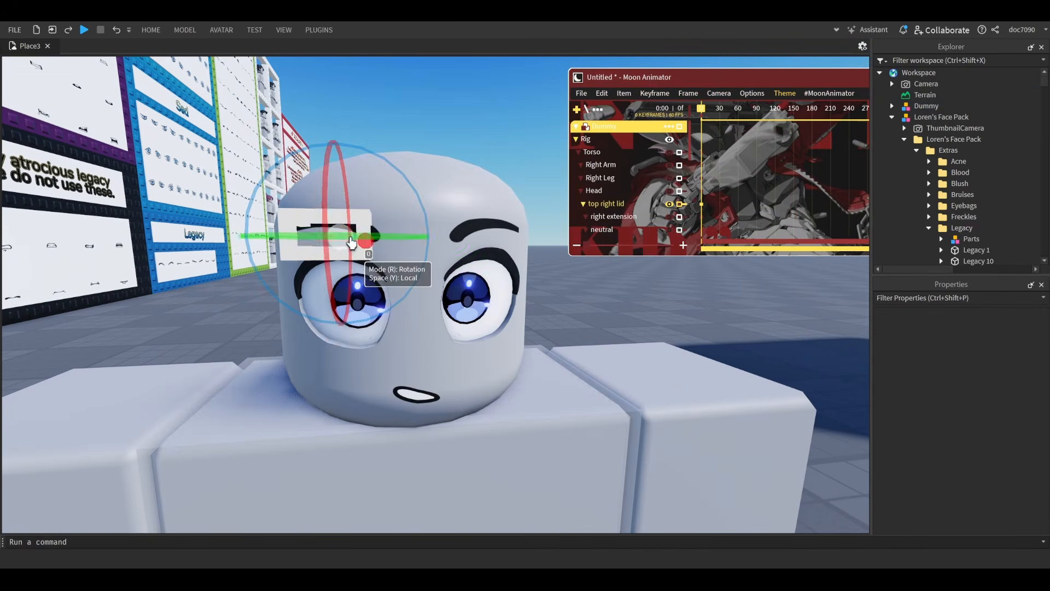
pyautogui.press('r')
pyautogui.moveTo(342, 284); pyautogui.dragTo(343, 300)
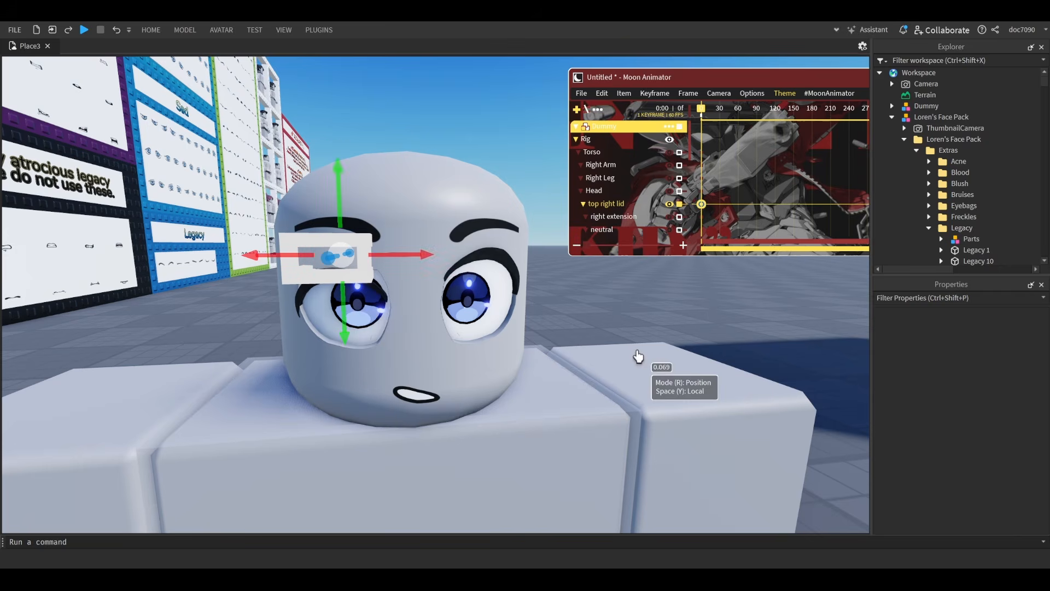
pyautogui.click(739, 323)
pyautogui.hotkey('ctrl', 'z')
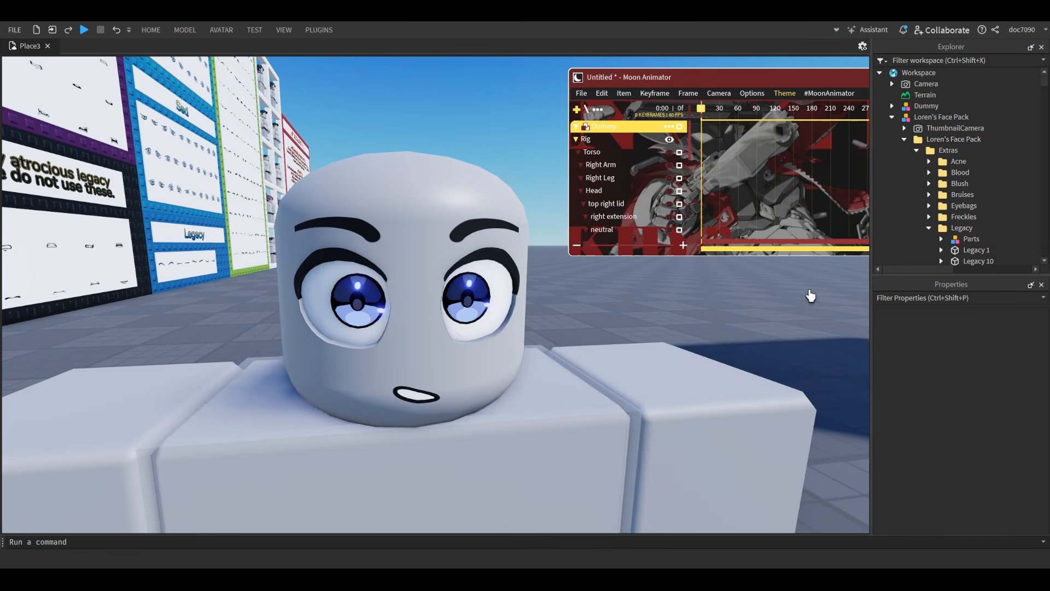
# - Try moving the top left lid down about 0.063 in Moon Animator, and undo the move
pyautogui.click(494, 254)
pyautogui.moveTo(480, 295); pyautogui.dragTo(482, 311)
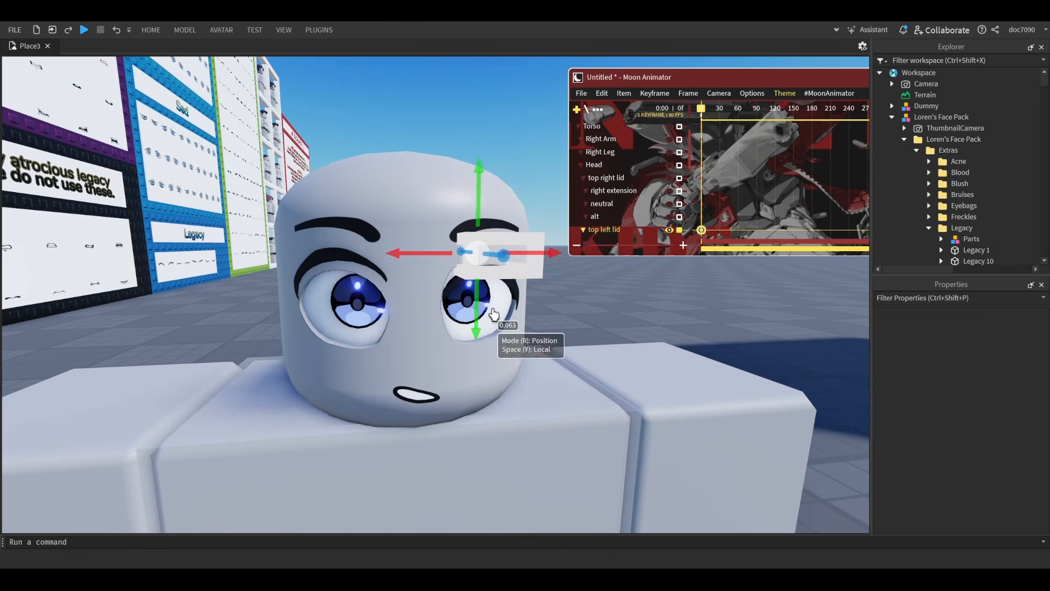
pyautogui.click(786, 304)
pyautogui.scroll(3, 787, 304)
pyautogui.hotkey('ctrl', 'z')
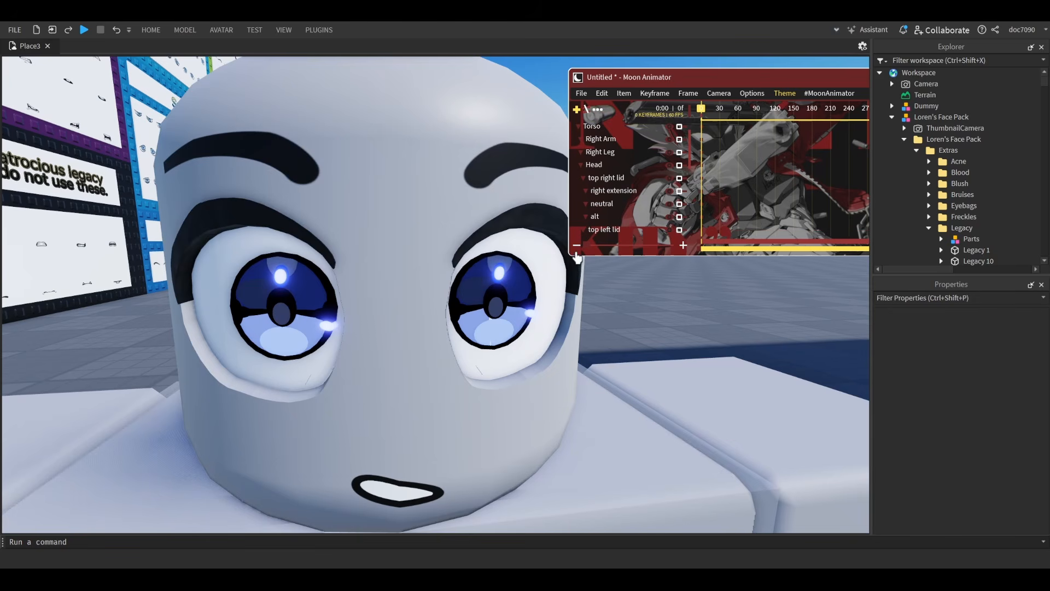
# - Reposition the Moon Animator window and close the untitled animation file without saving it
pyautogui.scroll(-5, 580, 268)
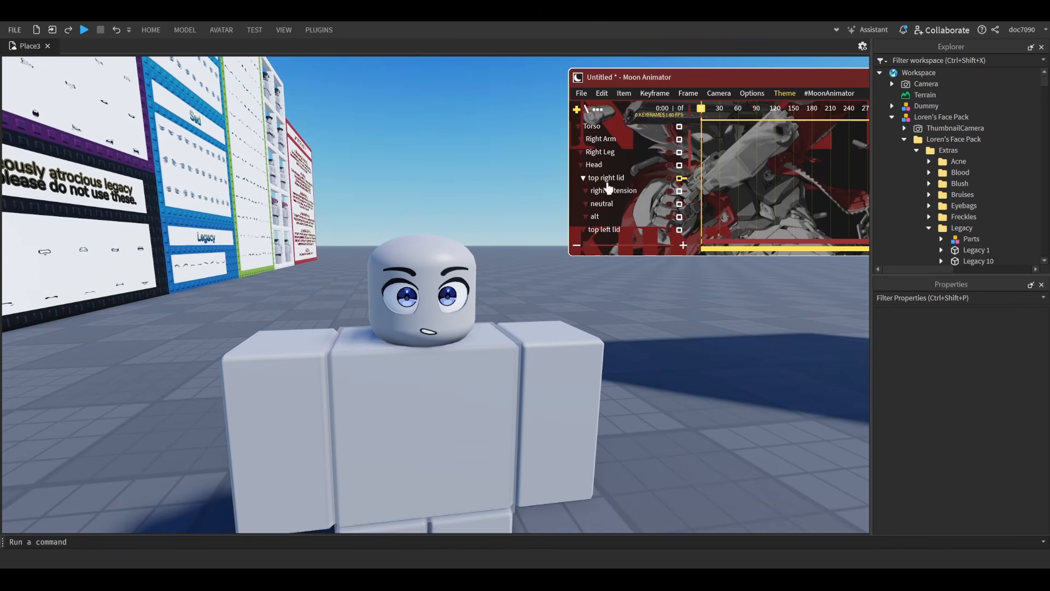
pyautogui.scroll(5, 810, 87)
pyautogui.moveTo(802, 80); pyautogui.dragTo(734, 64)
pyautogui.click(814, 62)
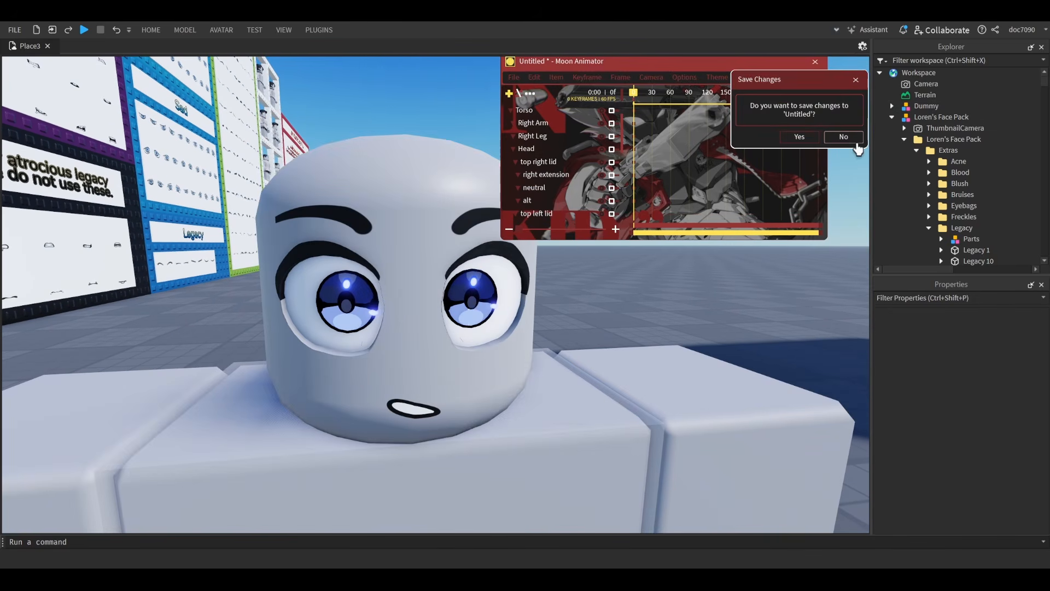
pyautogui.click(845, 138)
# - Collapse the Loren's Face Pack folder in the object tree and expand the Dummy down to its Head parts
pyautogui.click(891, 117)
pyautogui.click(892, 117)
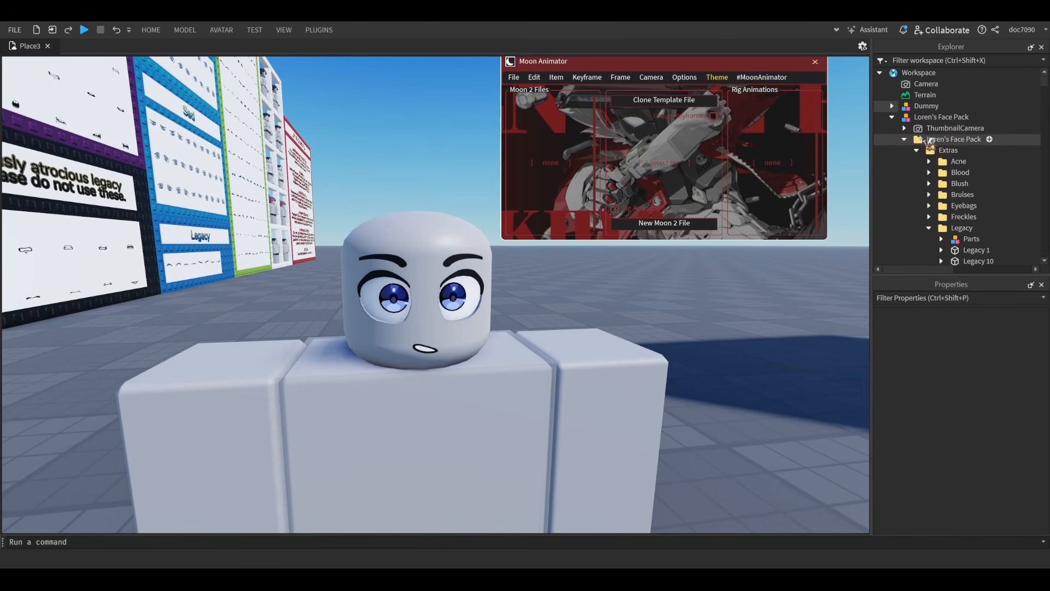
pyautogui.click(916, 149)
pyautogui.click(905, 139)
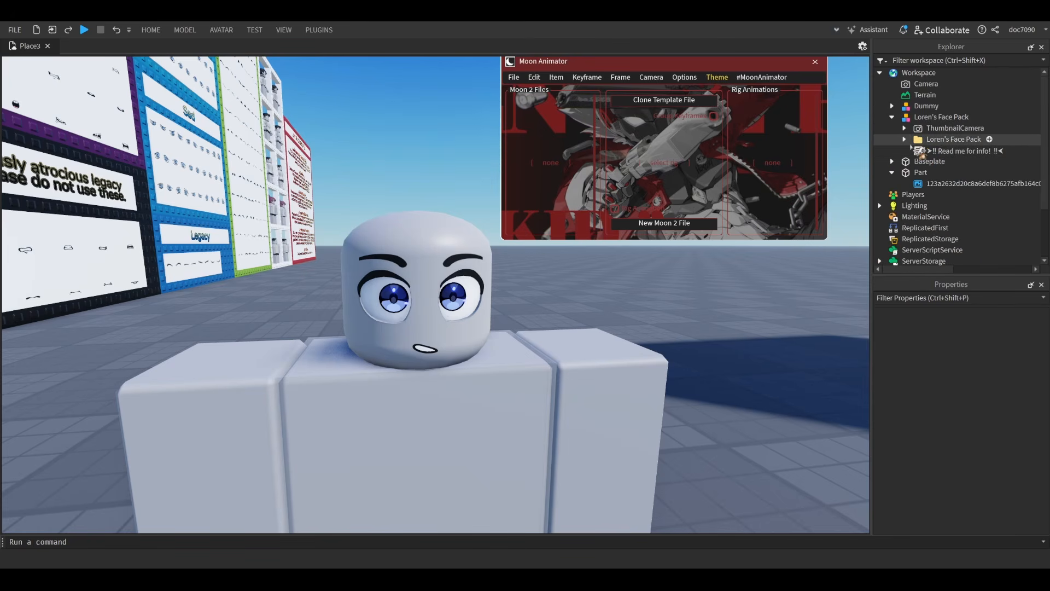
pyautogui.click(892, 106)
pyautogui.scroll(-2, 930, 140)
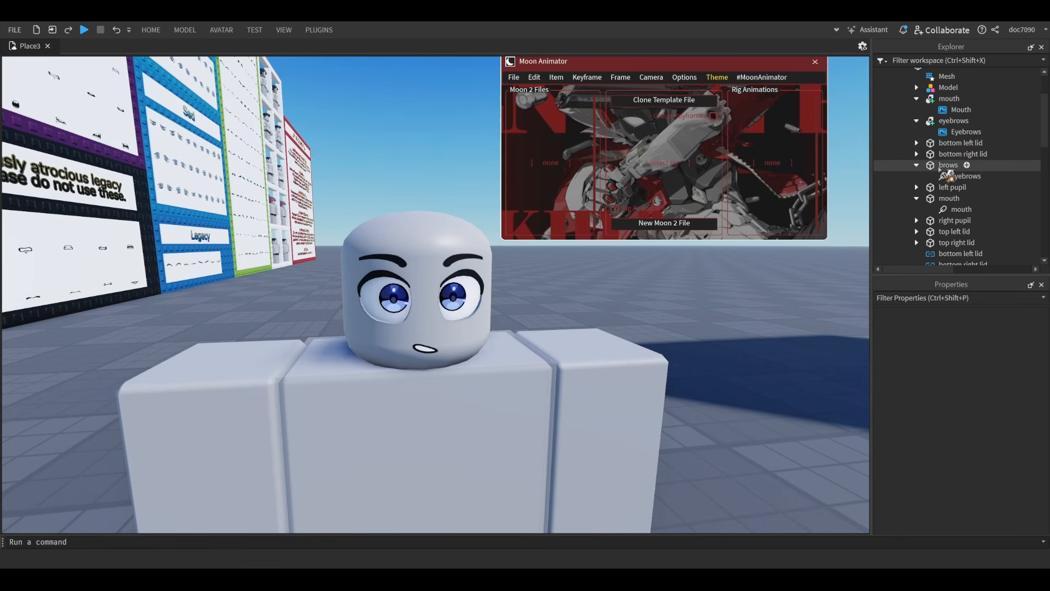
pyautogui.scroll(-3, 1024, 223)
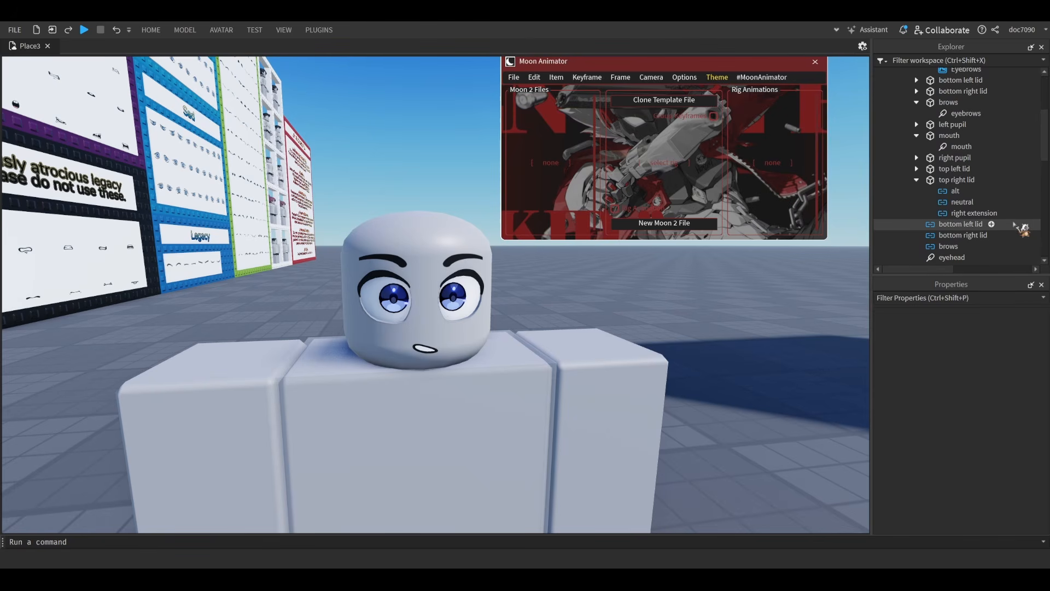
# - Examine the top right lid part, its joints and the right extension piece in the Dummy's Head for a missing weld
pyautogui.click(966, 180)
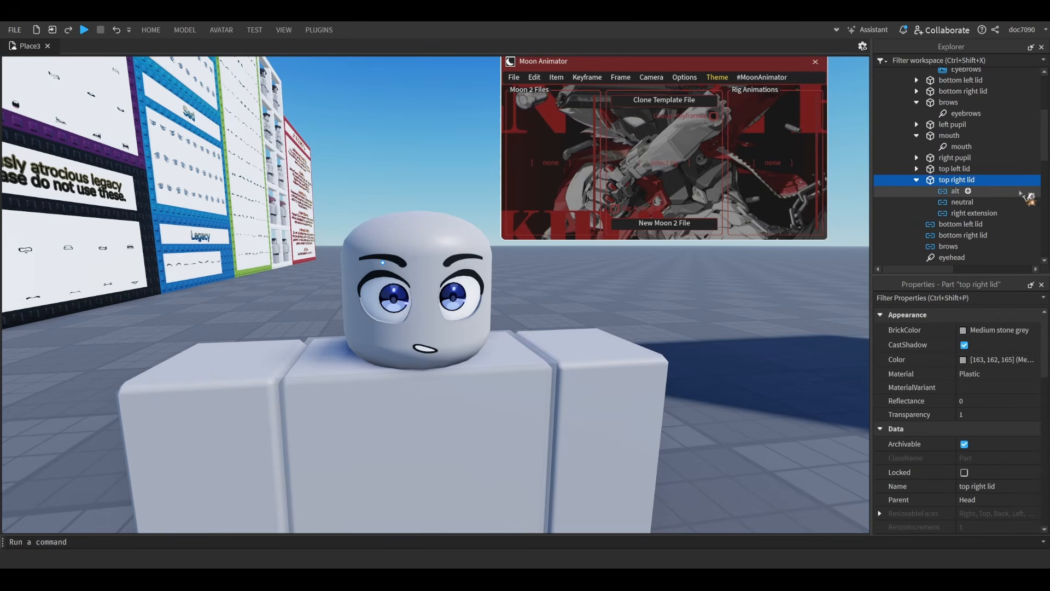
pyautogui.click(982, 214)
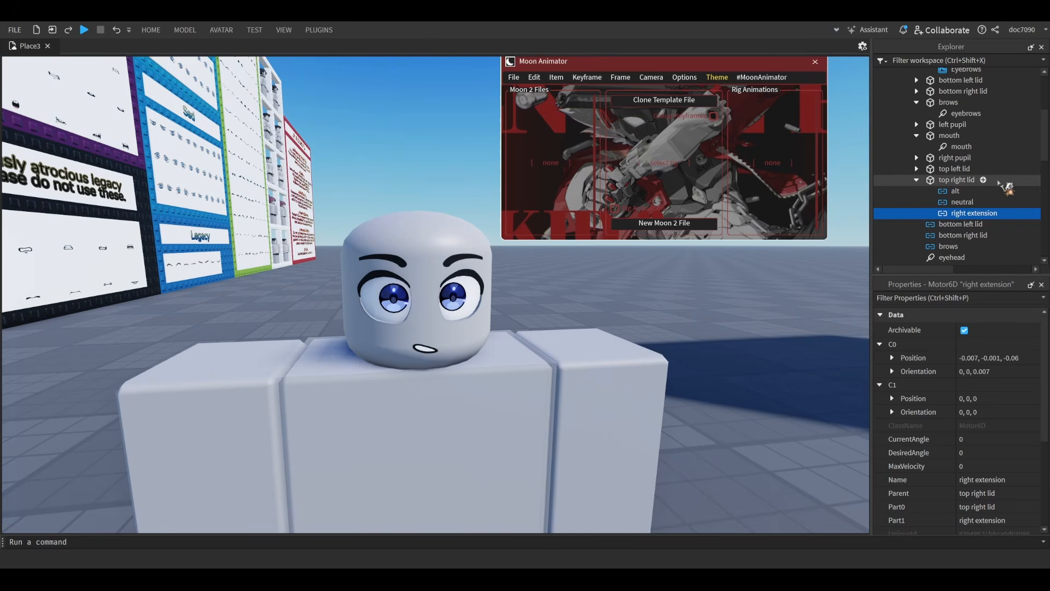
pyautogui.scroll(-3, 999, 170)
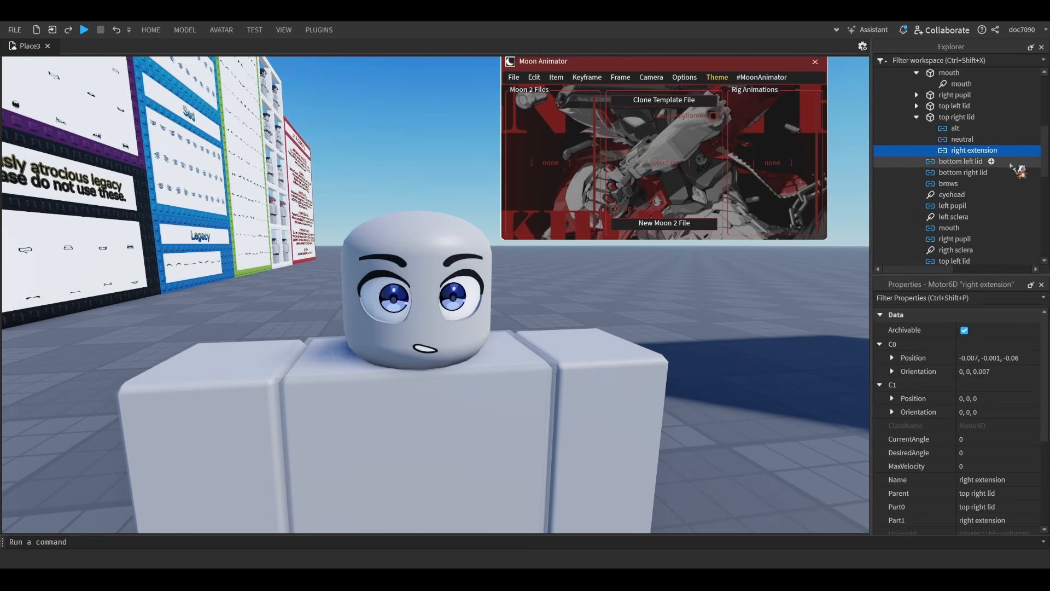
pyautogui.click(957, 117)
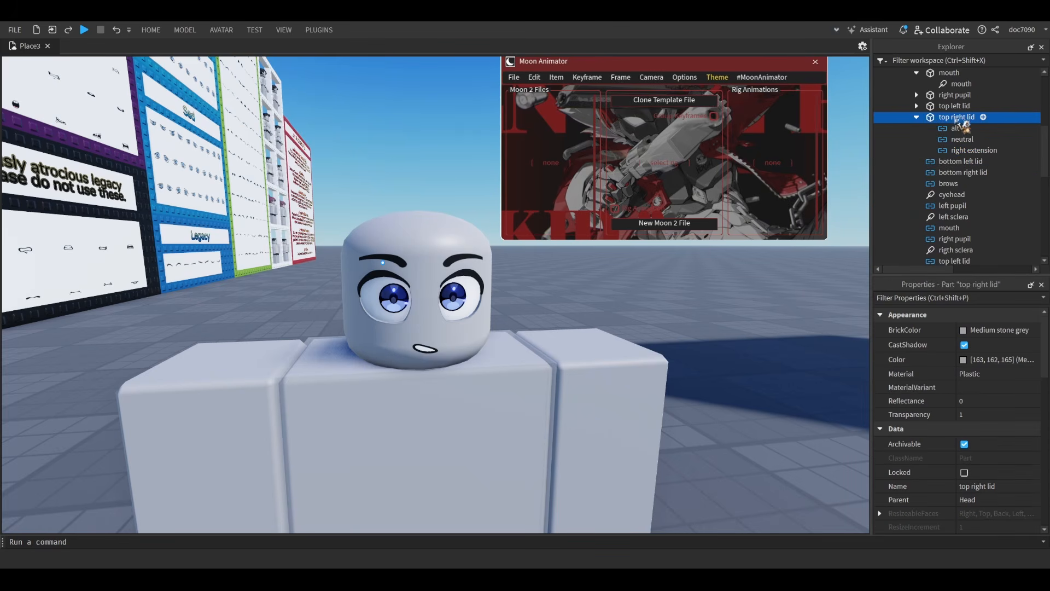
pyautogui.scroll(9, 946, 153)
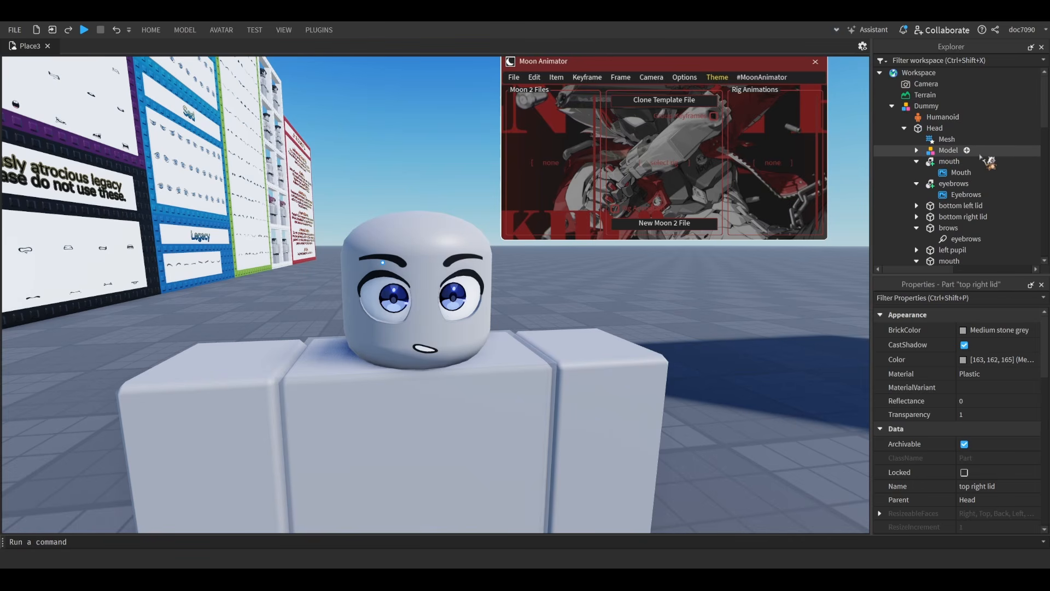
pyautogui.scroll(-9, 946, 164)
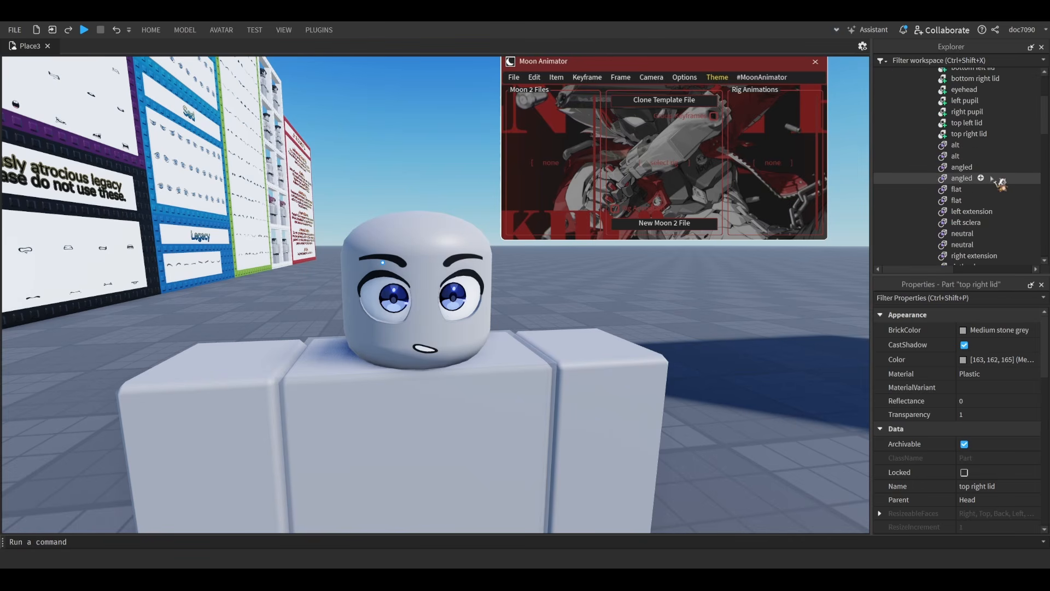
pyautogui.click(979, 194)
pyautogui.scroll(-3, 985, 194)
pyautogui.scroll(3, 987, 189)
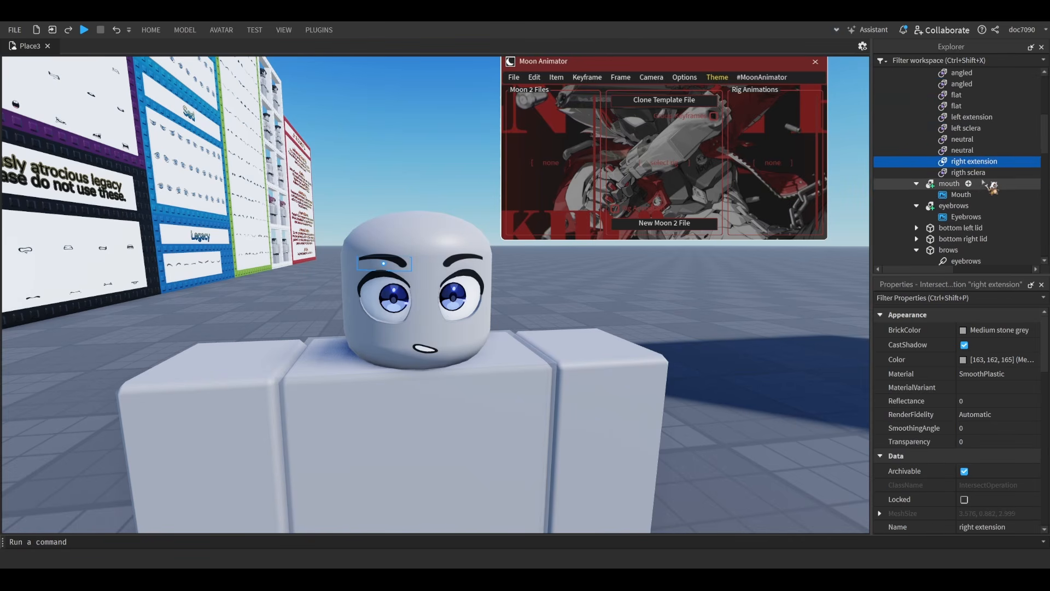
pyautogui.scroll(-5, 990, 175)
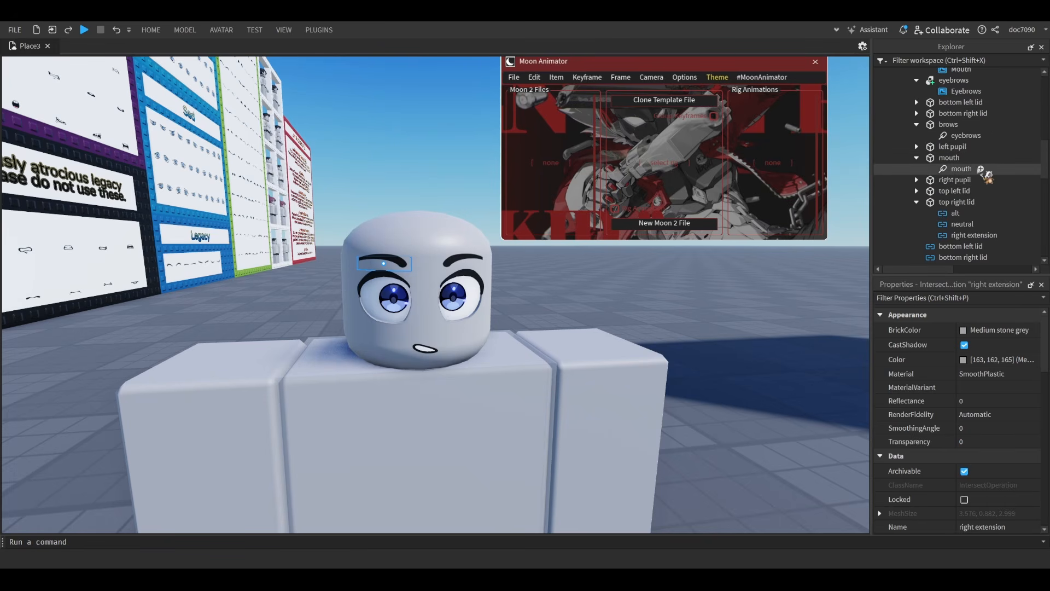
pyautogui.scroll(3, 983, 125)
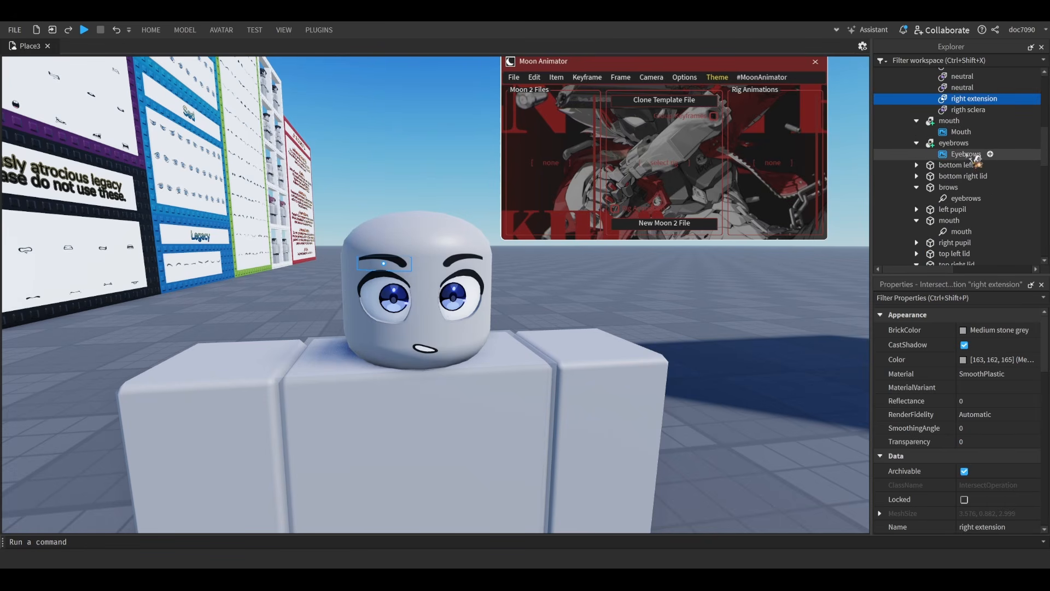
pyautogui.scroll(-3, 966, 197)
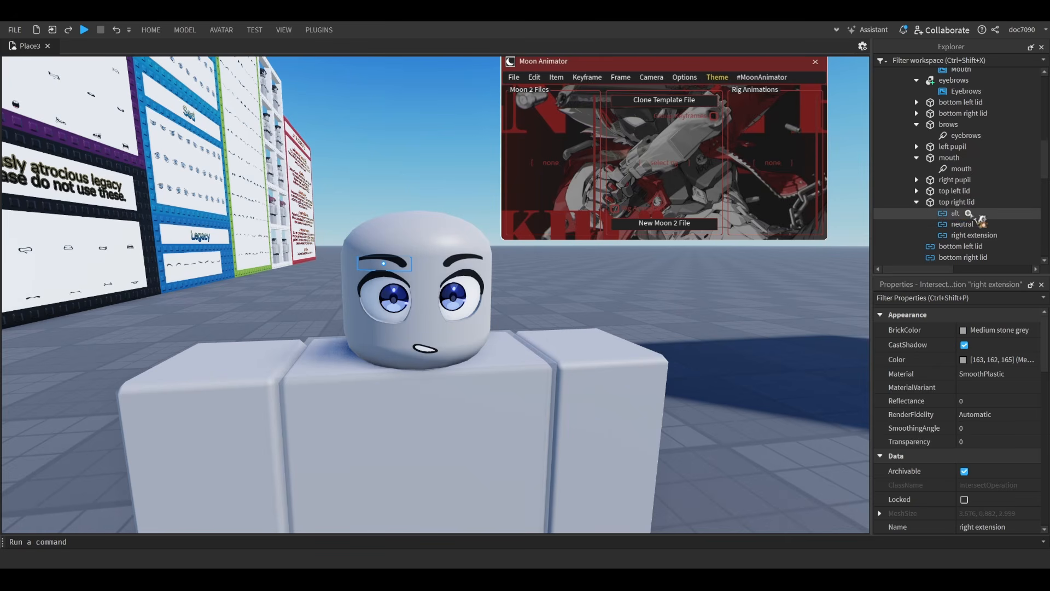
# - Expand the top left lid part and delete the "top right lid" weld inside it
pyautogui.click(917, 190)
pyautogui.scroll(-2, 963, 200)
pyautogui.click(979, 204)
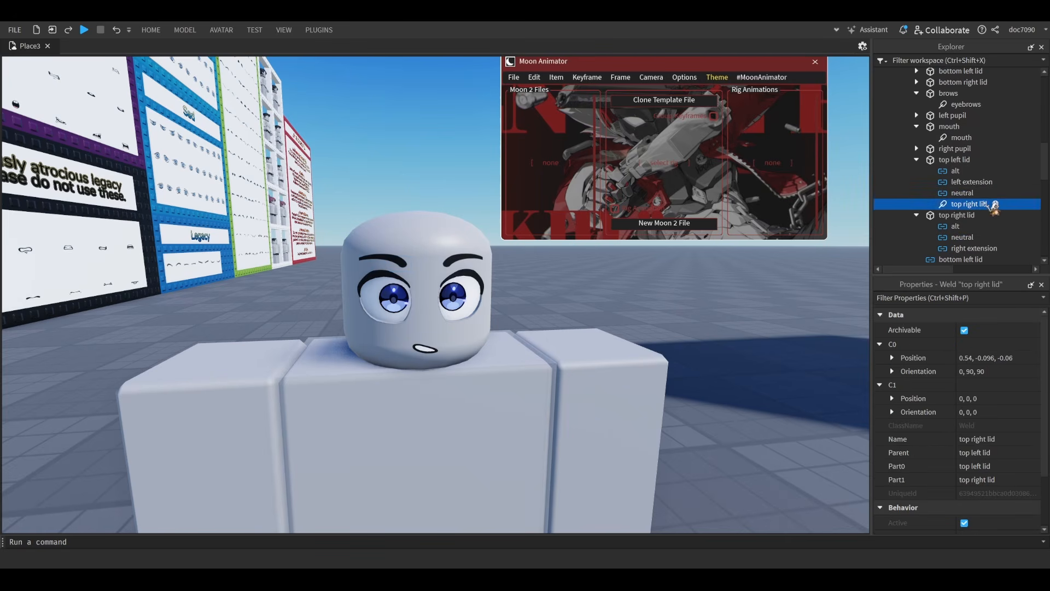
# - Weld the Model's top left lid mesh in place to the top left lid part with Easy Weld, non-animatable
pyautogui.click(977, 160)
pyautogui.scroll(9, 980, 164)
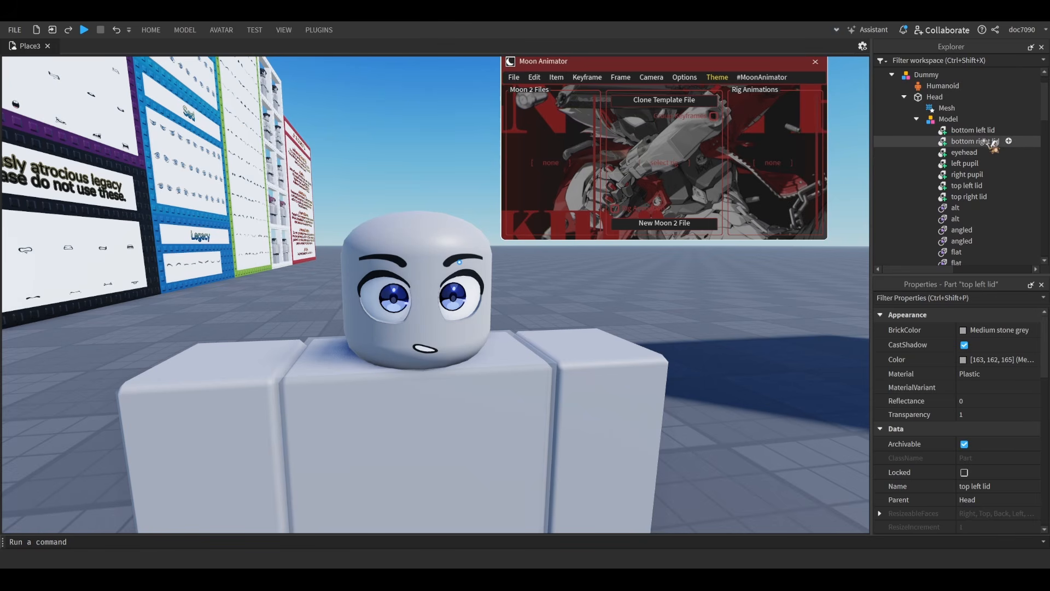
pyautogui.keyDown('ctrl'); pyautogui.click(991, 186); pyautogui.keyUp('ctrl')
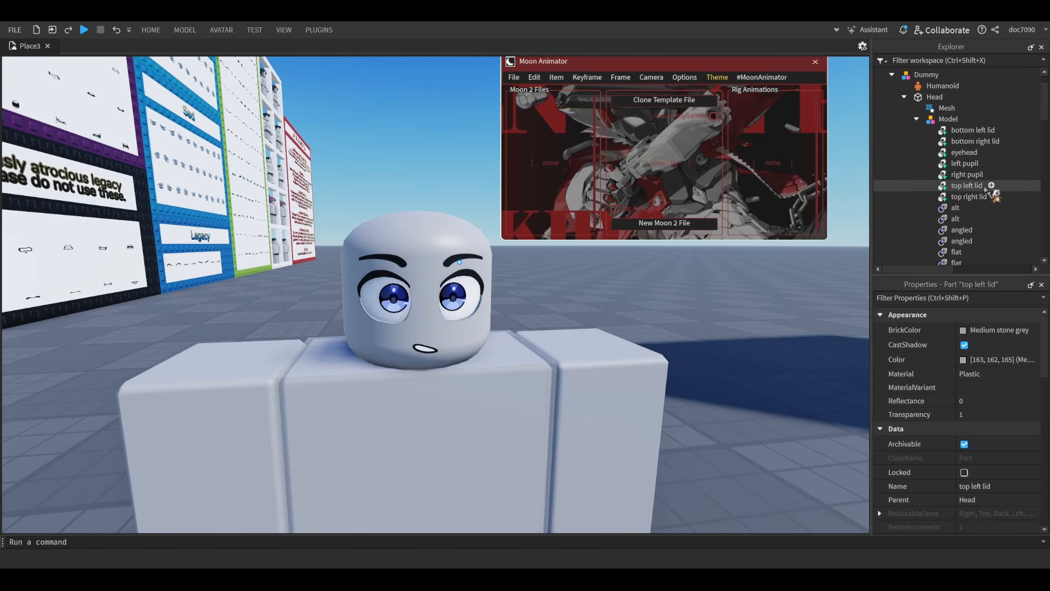
pyautogui.click(579, 74)
pyautogui.scroll(-5, 957, 164)
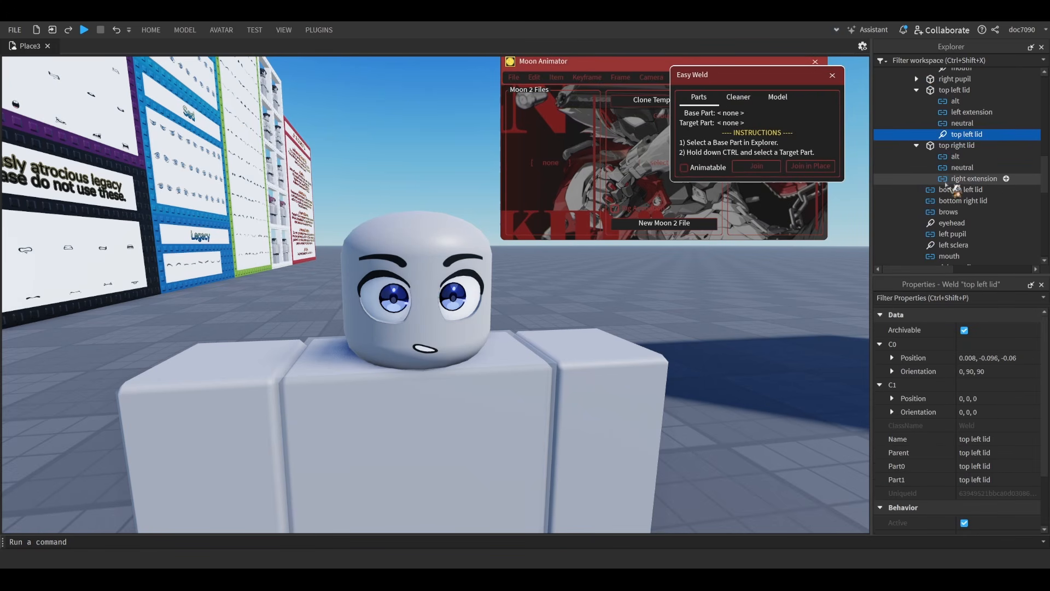
# - Join the Model's top right lid mesh in place to the top right lid part, non-animatable, and close Easy Weld
pyautogui.click(958, 112)
pyautogui.click(956, 100)
pyautogui.scroll(10, 963, 164)
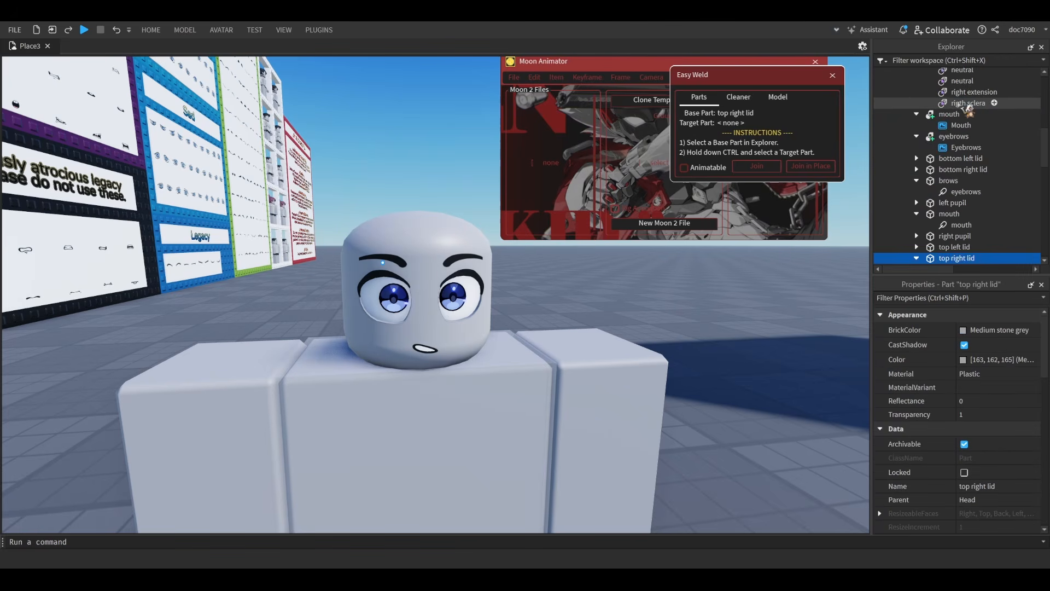
pyautogui.keyDown('ctrl'); pyautogui.click(979, 228); pyautogui.keyUp('ctrl')
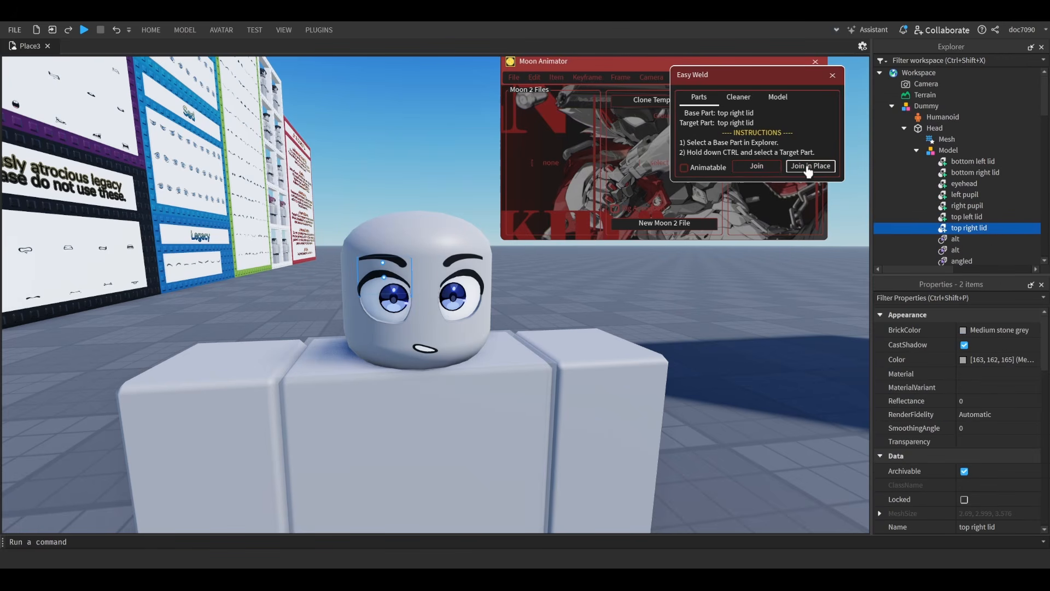
pyautogui.click(810, 166)
pyautogui.scroll(-3, 958, 165)
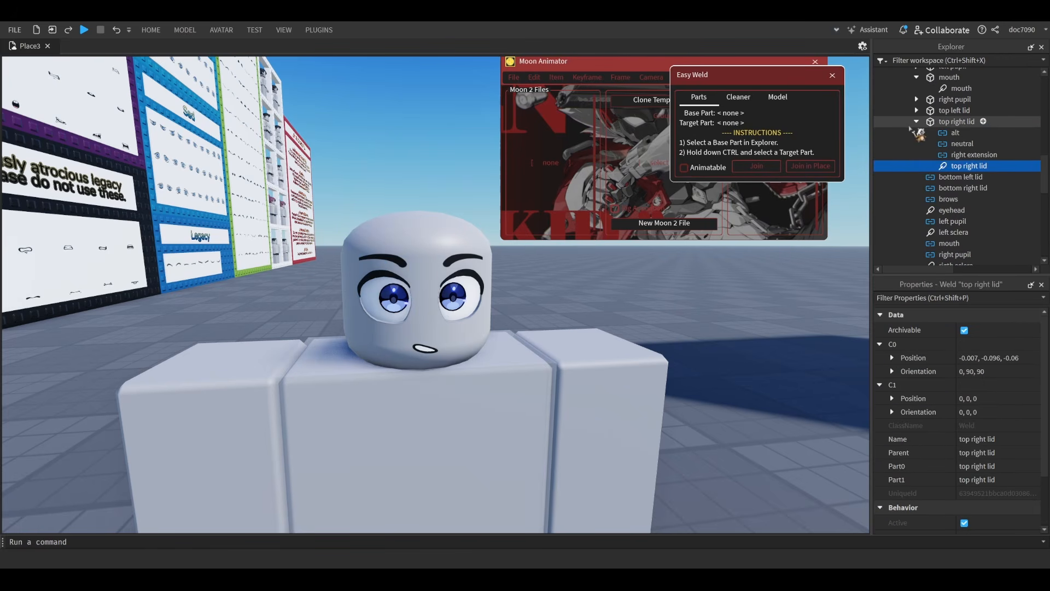
pyautogui.click(832, 75)
# - Create a new Moon 2 file and add the Dummy to it as a Rig item
pyautogui.press('s')
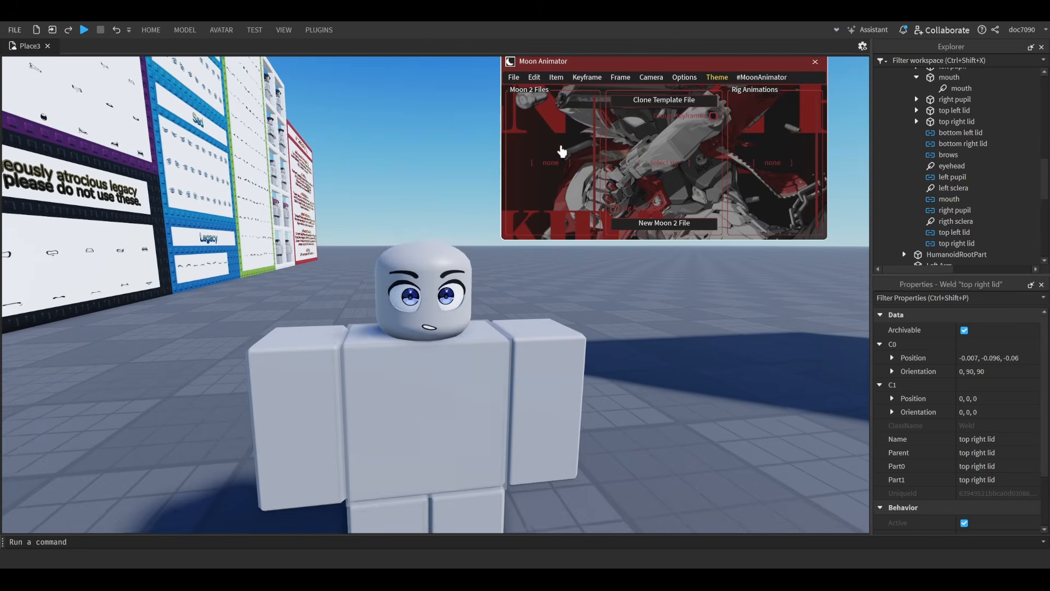
pyautogui.click(669, 224)
pyautogui.press('w')
pyautogui.click(510, 94)
pyautogui.click(525, 399)
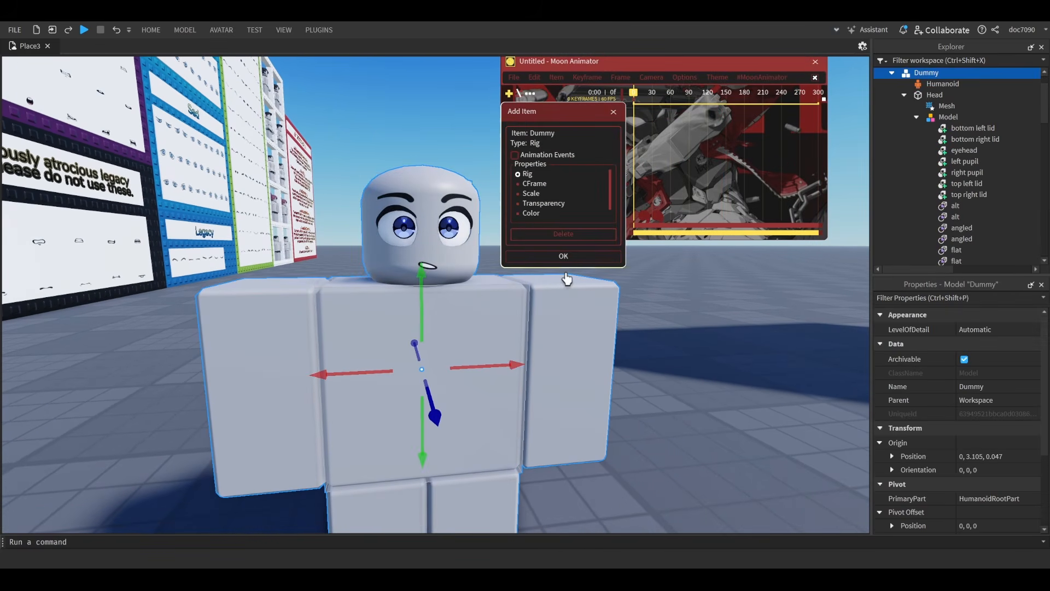
pyautogui.click(563, 256)
# - Try moving the top right lid and the top left lid down over the eyes in Moon Animator
pyautogui.press('w')
pyautogui.press('s')
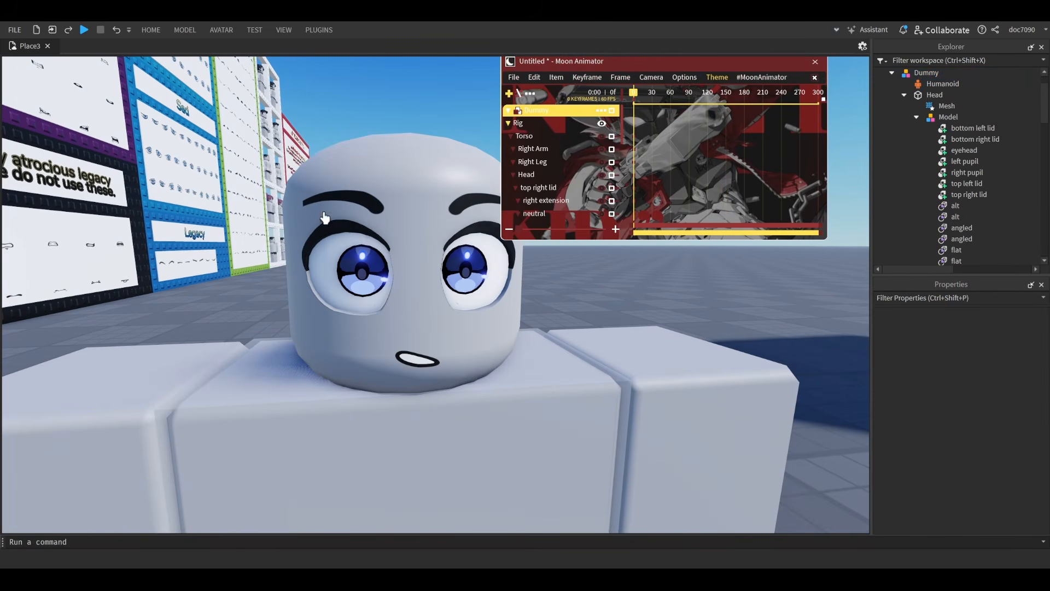
pyautogui.click(327, 220)
pyautogui.moveTo(362, 256); pyautogui.dragTo(323, 304)
pyautogui.click(723, 277)
pyautogui.press('s')
pyautogui.press('d')
pyautogui.press('w')
pyautogui.click(288, 206)
pyautogui.click(328, 242)
pyautogui.click(771, 296)
pyautogui.scroll(-3, 750, 300)
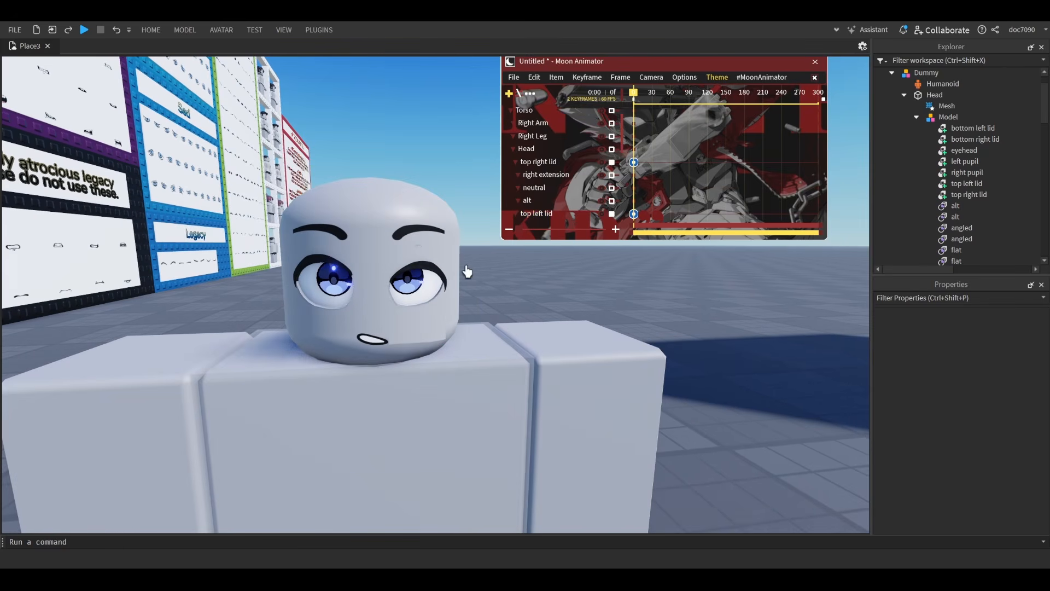
# - Try moving the top left lid's neutral piece up about 0.164, and undo all the lid moves
pyautogui.click(444, 278)
pyautogui.scroll(3, 433, 313)
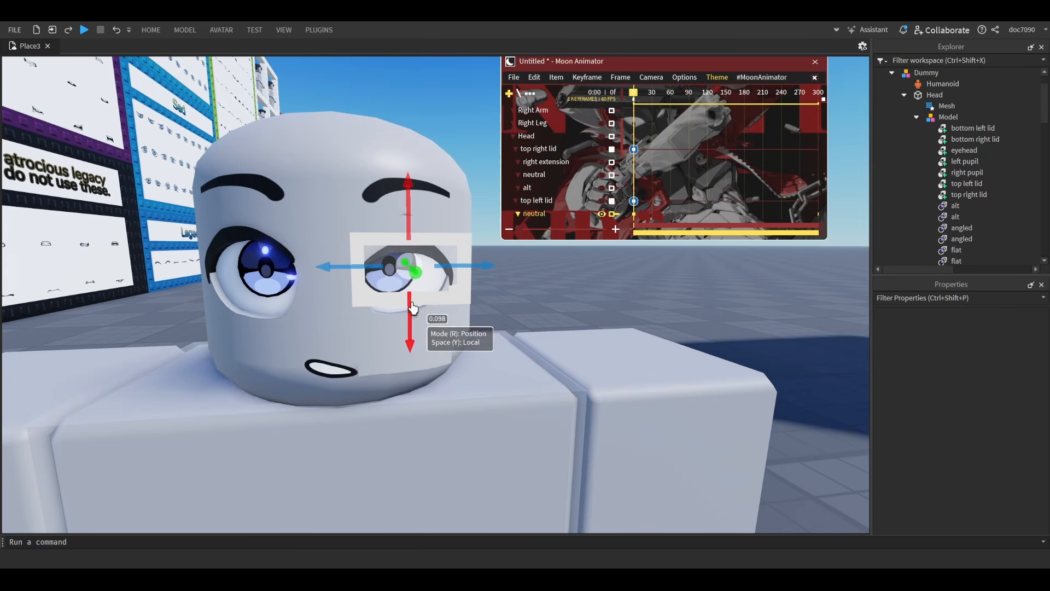
pyautogui.moveTo(412, 308); pyautogui.dragTo(423, 268)
pyautogui.click(428, 320)
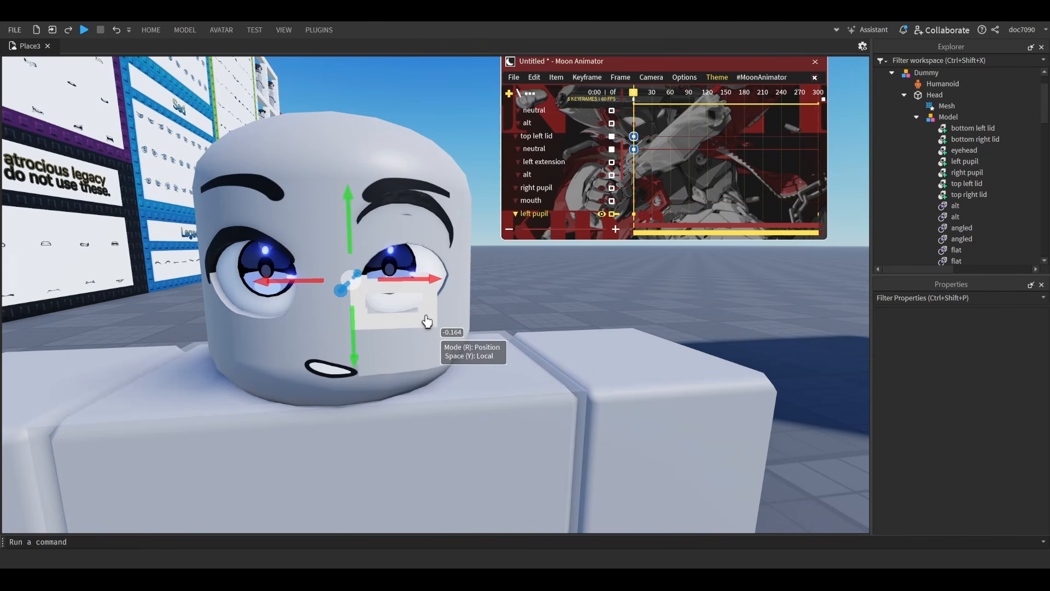
pyautogui.click(430, 342)
pyautogui.hotkey('ctrl', 'z')
pyautogui.hotkey('ctrl', 'z')
pyautogui.hotkey('ctrl', 'z')
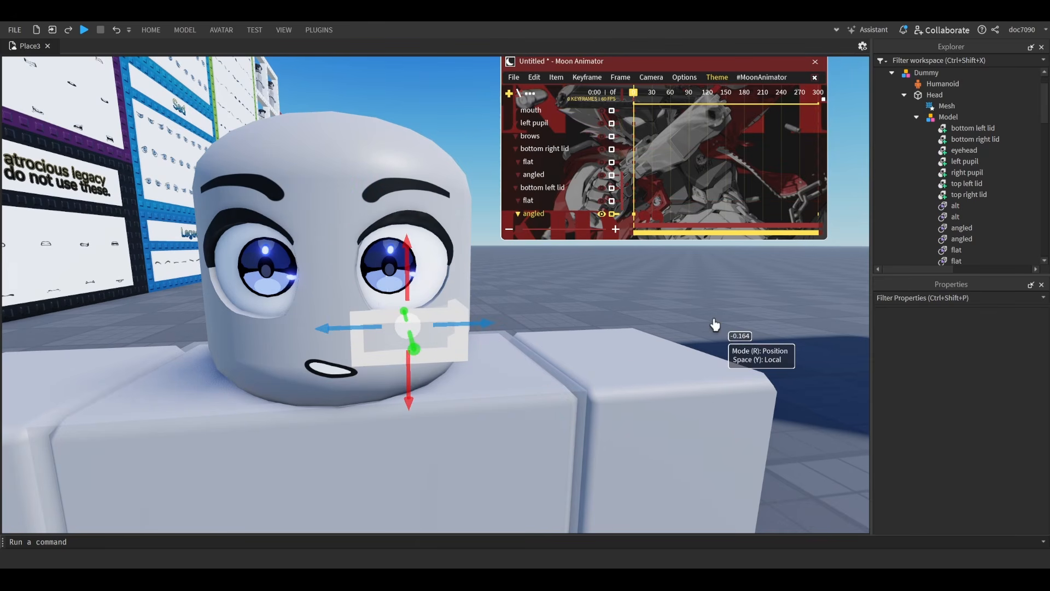
pyautogui.click(714, 323)
# - Try moving the bottom left lid up about 0.031 in Moon Animator, and undo the move
pyautogui.click(422, 341)
pyautogui.moveTo(414, 288); pyautogui.dragTo(431, 272)
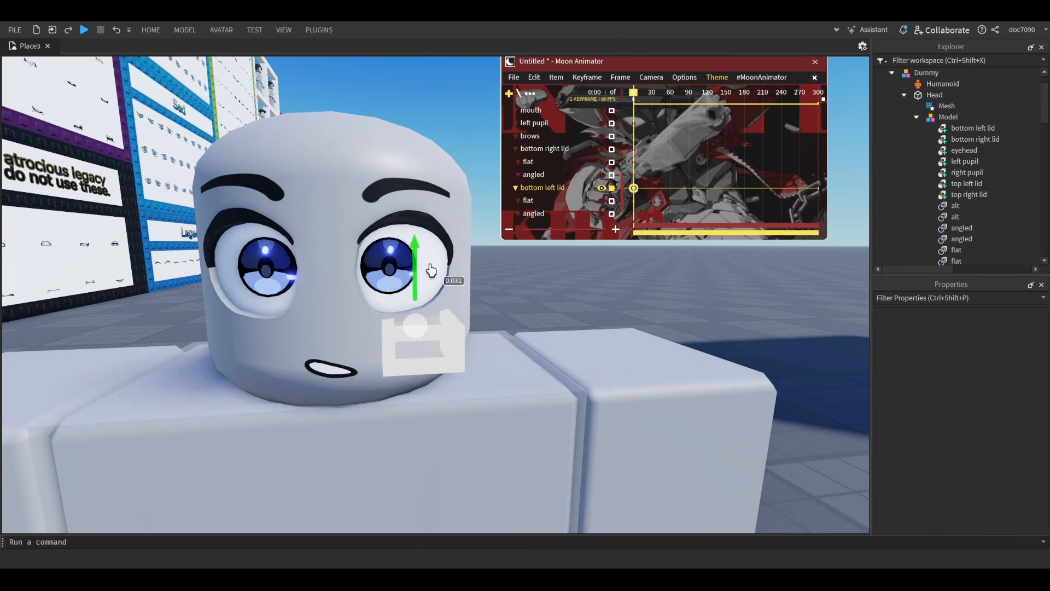
pyautogui.click(493, 264)
pyautogui.scroll(-3, 1002, 198)
pyautogui.scroll(-4, 1008, 202)
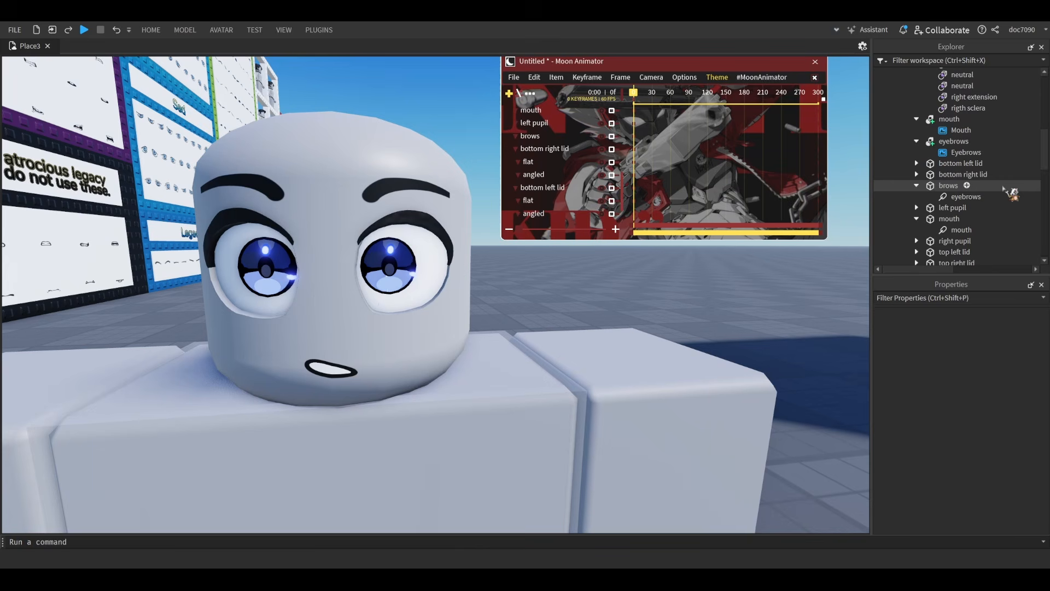
# - Close the untitled animation file and delete the misassigned top left lid weld from the bottom left lid part
pyautogui.click(814, 77)
pyautogui.click(843, 142)
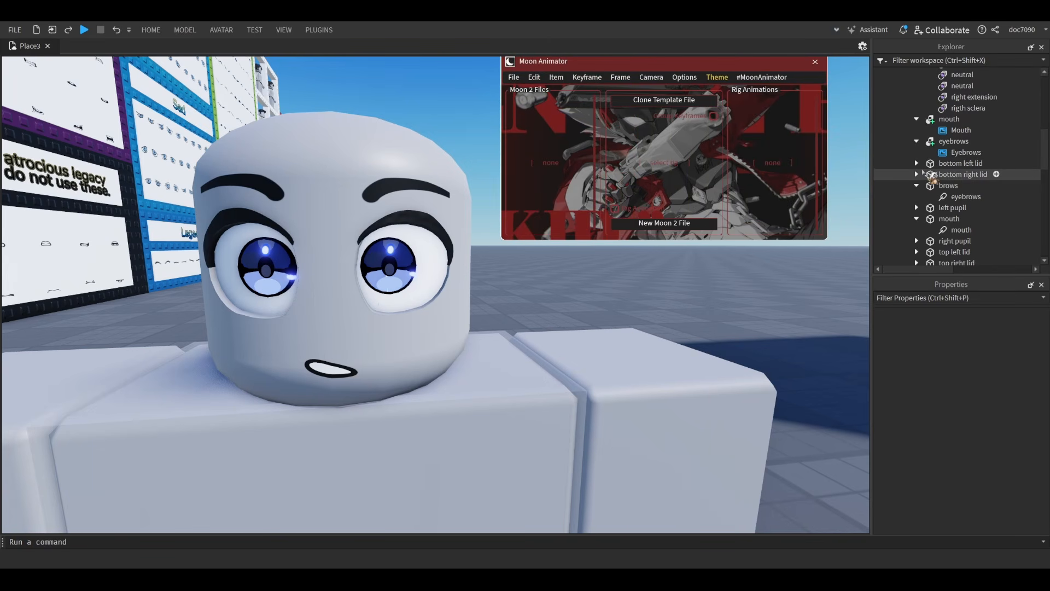
pyautogui.click(916, 163)
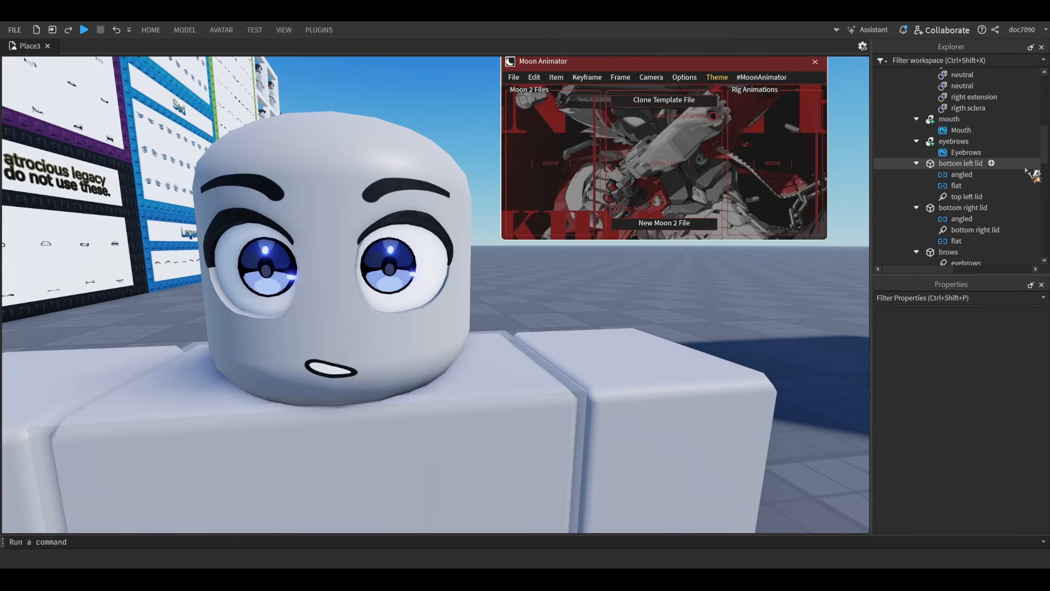
pyautogui.click(966, 196)
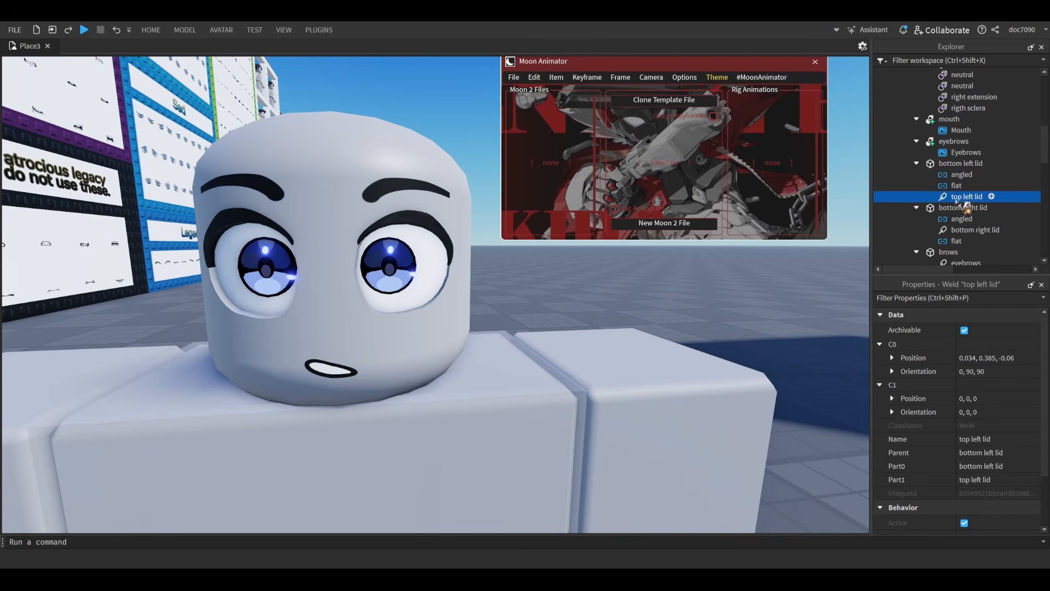
# - Weld the bottom left lid part to the Model's bottom left lid mesh in place with Easy Weld, keeping the joint animatable
pyautogui.click(996, 163)
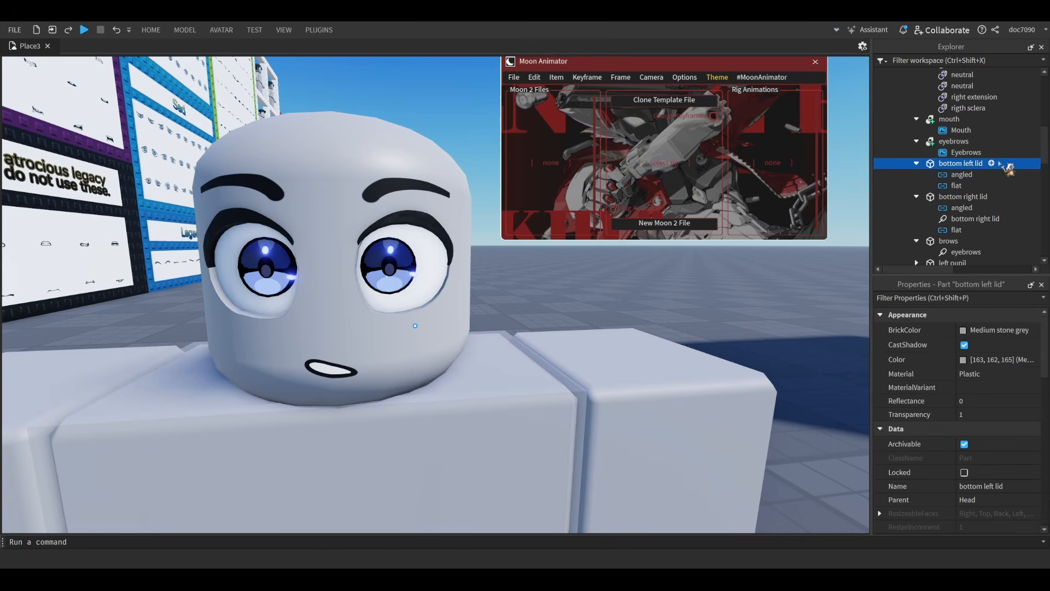
pyautogui.scroll(3, 1004, 159)
pyautogui.scroll(5, 1007, 148)
pyautogui.keyDown('ctrl'); pyautogui.click(992, 160); pyautogui.keyUp('ctrl')
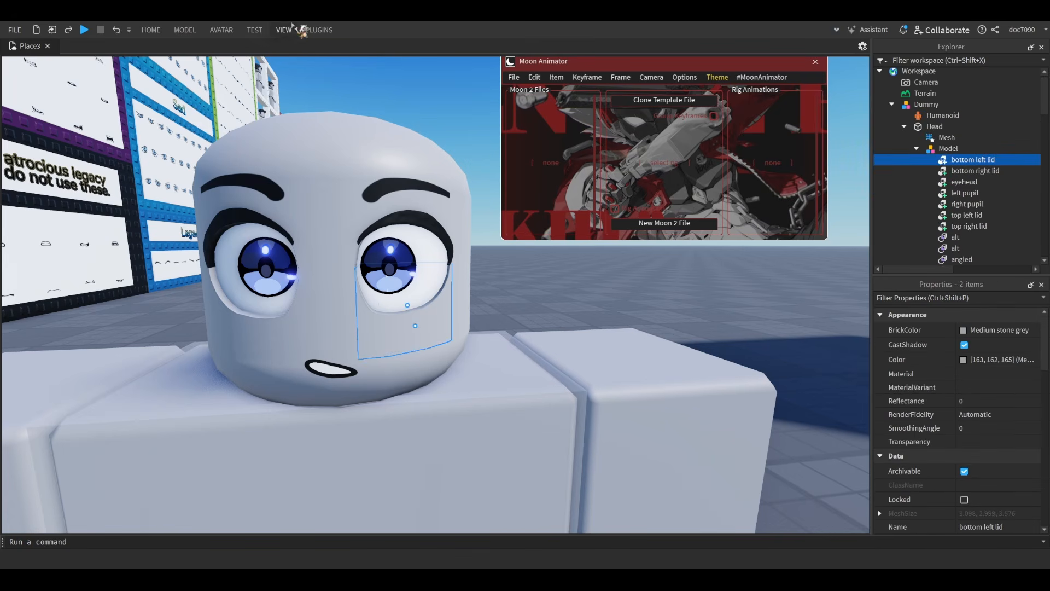
pyautogui.click(564, 80)
pyautogui.click(581, 99)
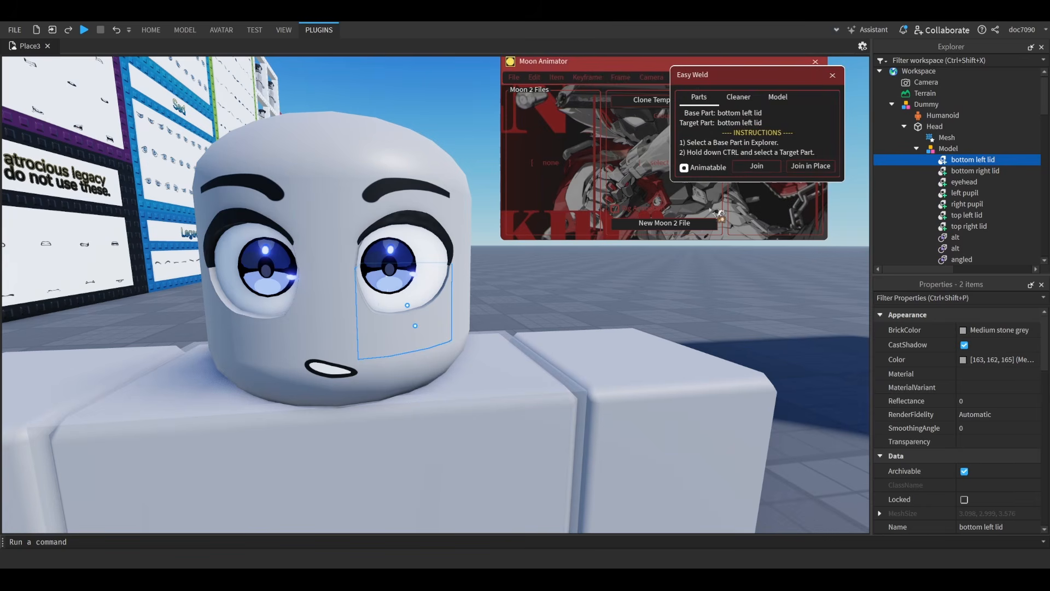
pyautogui.click(811, 166)
pyautogui.click(832, 75)
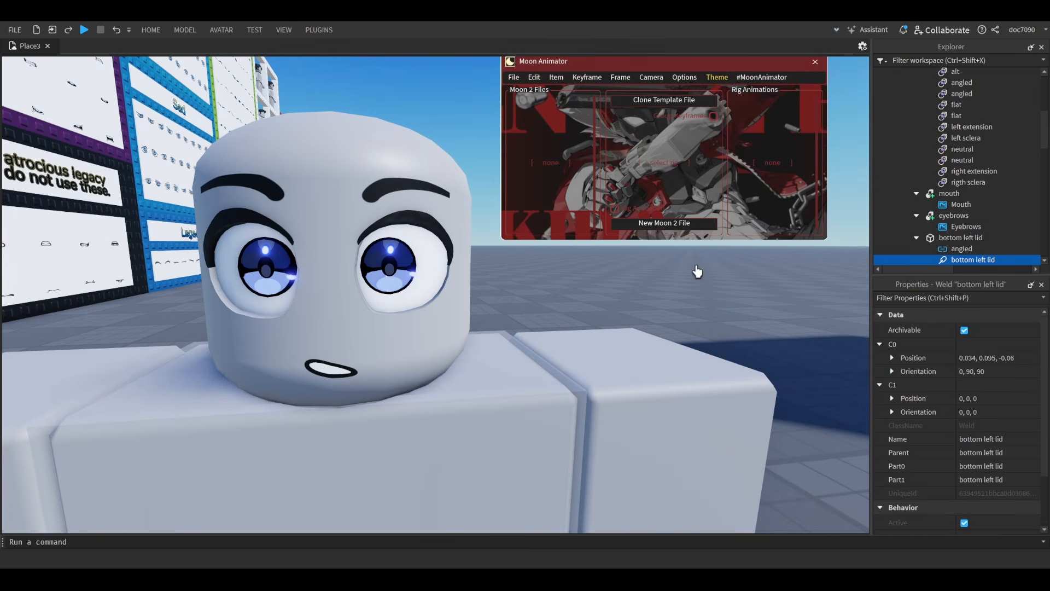
# - Create a new Moon 2 file for the Dummy rig
pyautogui.scroll(-5, 614, 368)
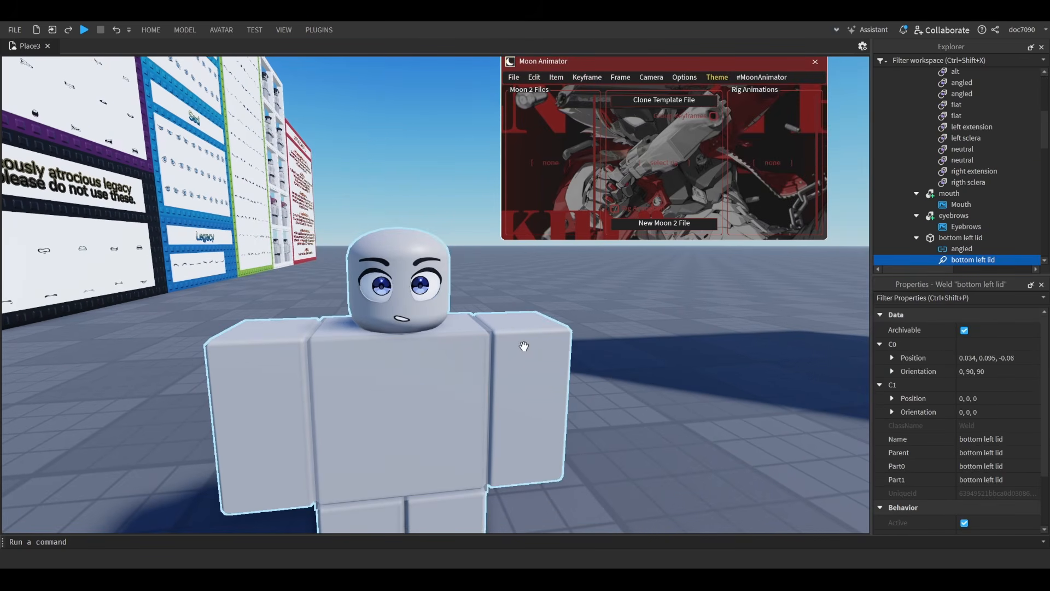
pyautogui.click(524, 345)
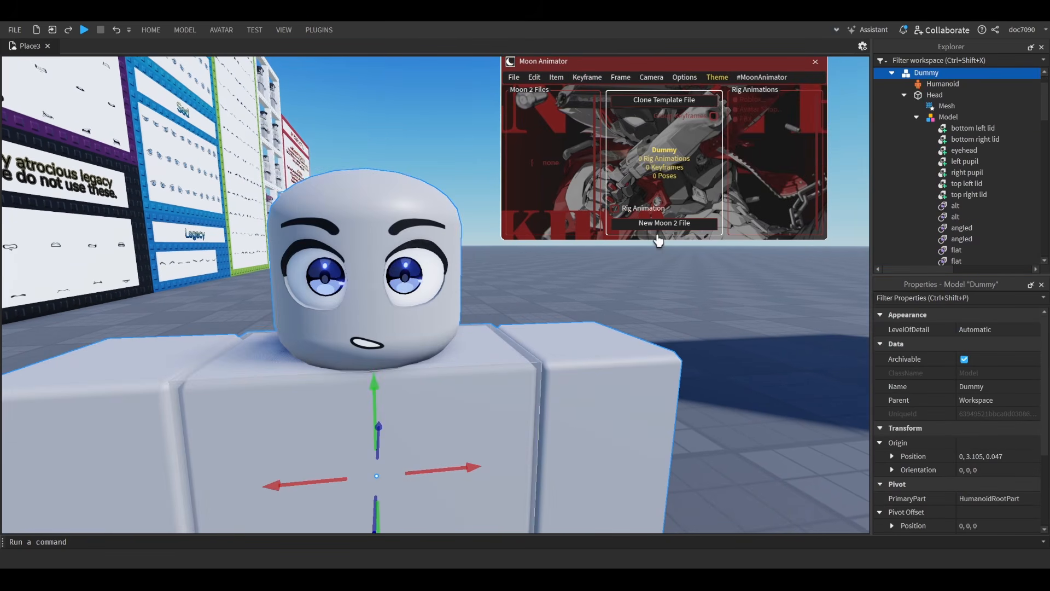
pyautogui.click(664, 223)
# - Try lowering the top left lid about 0.076 and raising the bottom left lid's flat piece at frame 0
pyautogui.scroll(4, 665, 276)
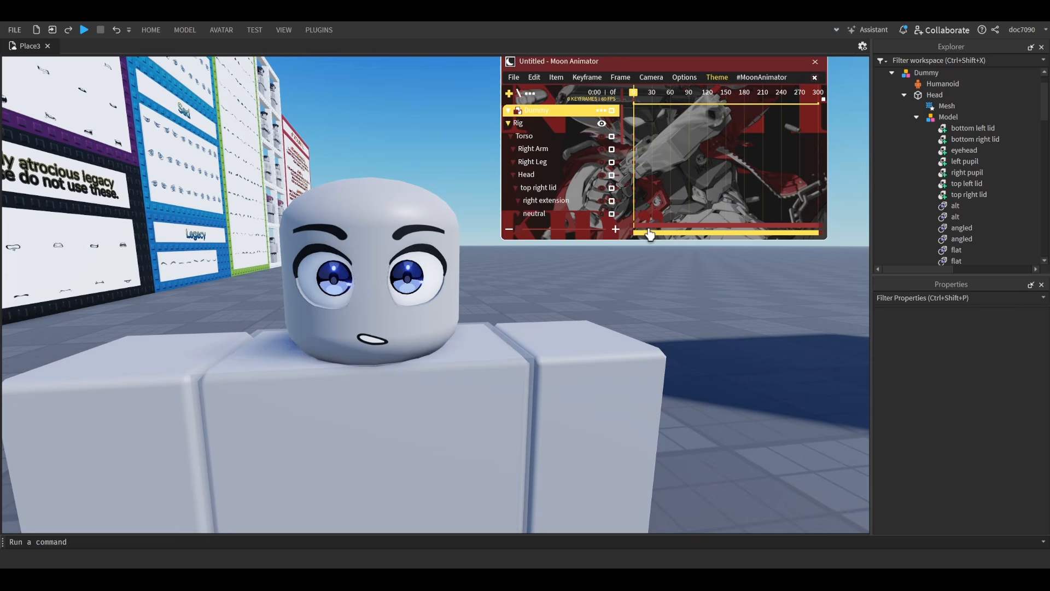
pyautogui.scroll(3, 569, 241)
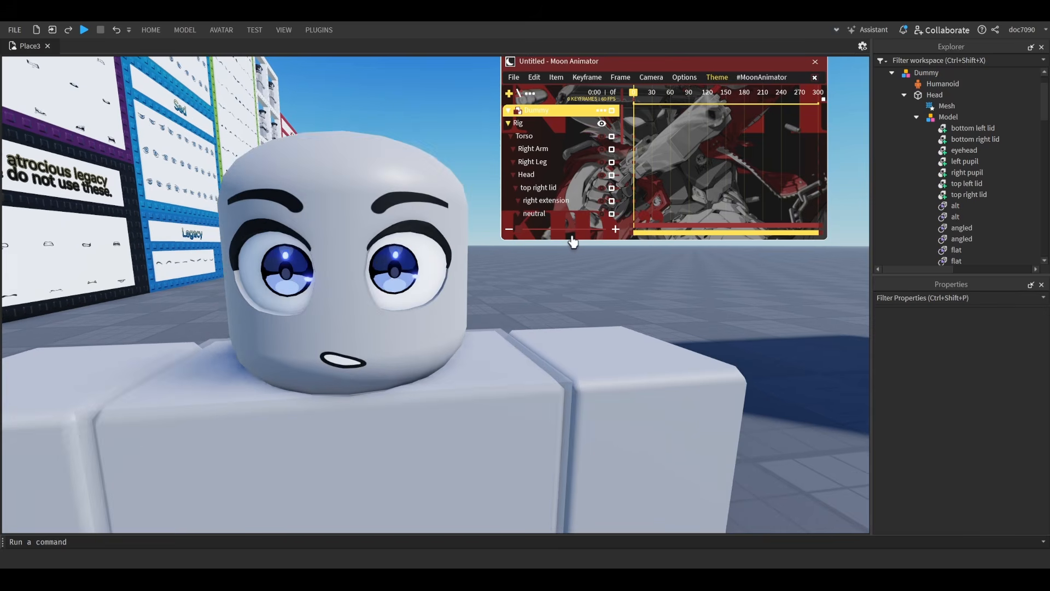
pyautogui.click(422, 191)
pyautogui.moveTo(410, 243)
pyautogui.mouseDown()
pyautogui.moveTo(410, 265)
pyautogui.moveTo(403, 242)
pyautogui.mouseUp()
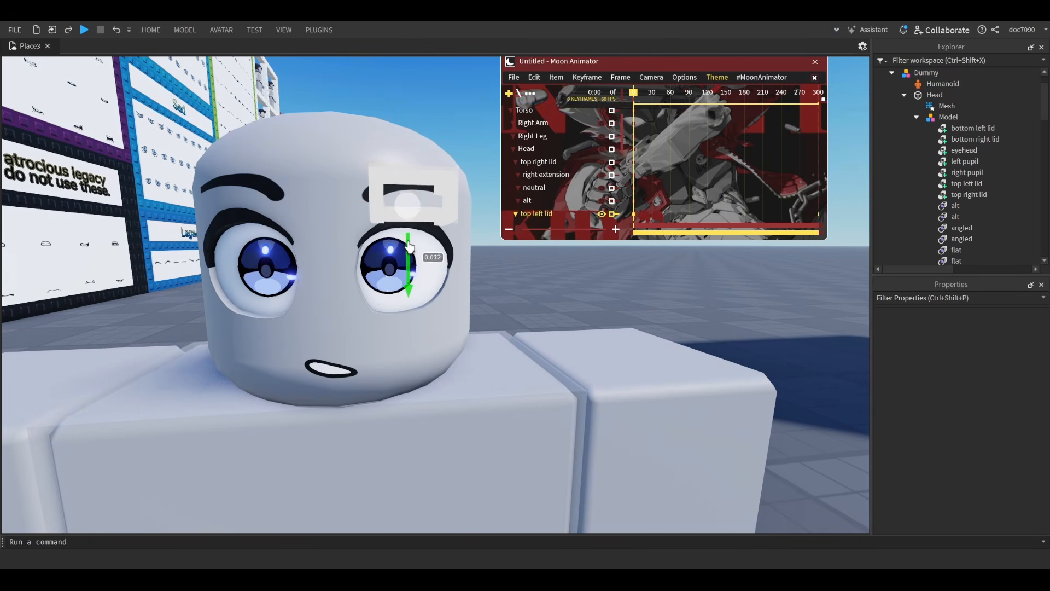
pyautogui.click(715, 322)
pyautogui.scroll(2, 425, 335)
pyautogui.click(398, 336)
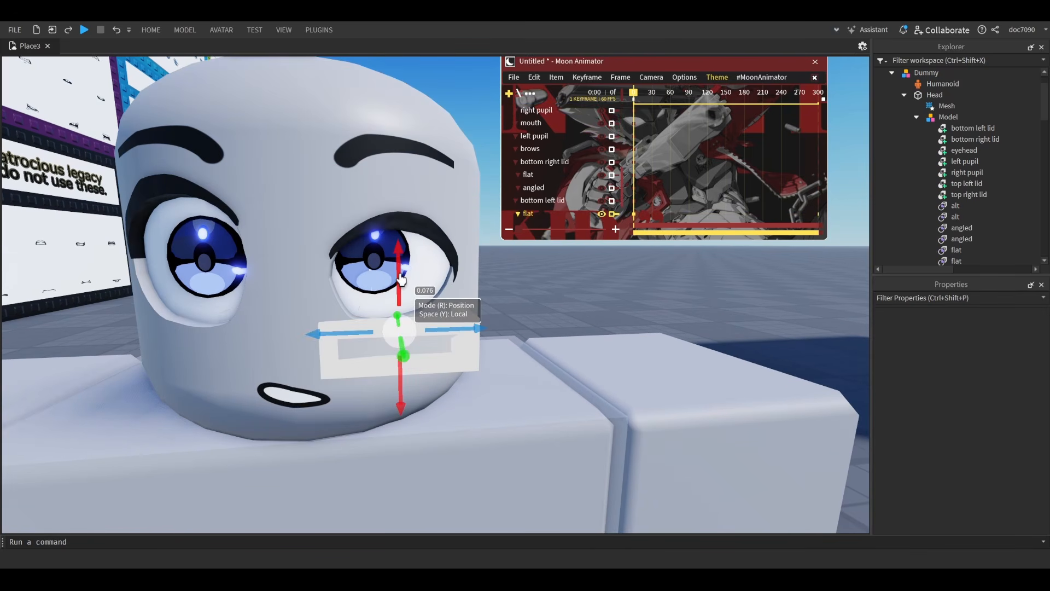
pyautogui.click(711, 328)
# - Try lowering the top right lid about 0.086 and raising the bottom right lid about 0.092
pyautogui.scroll(-3, 711, 328)
pyautogui.scroll(2, 334, 272)
pyautogui.scroll(-3, 334, 271)
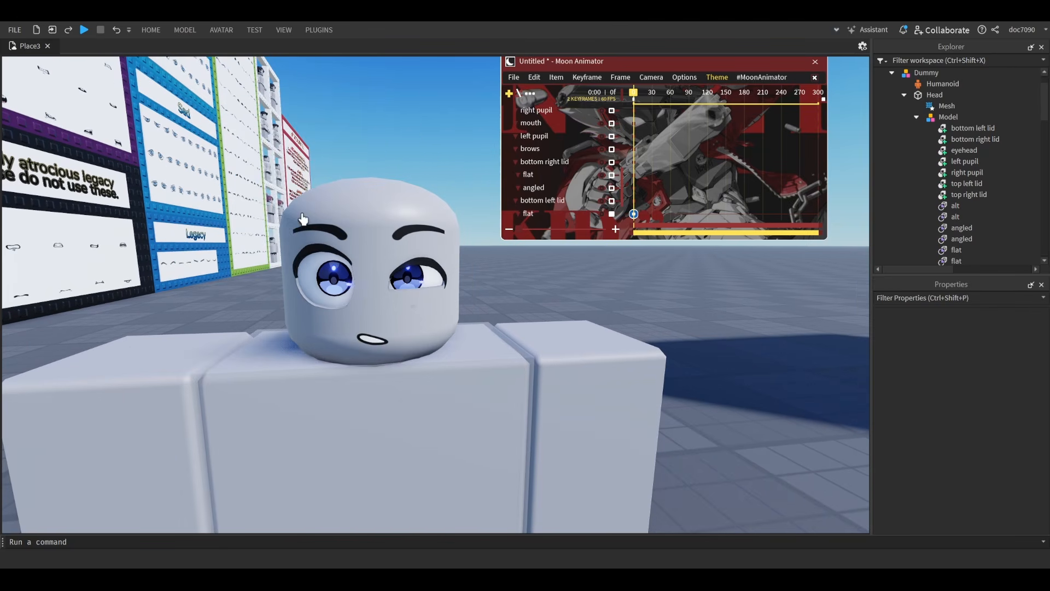
pyautogui.click(332, 228)
pyautogui.click(330, 244)
pyautogui.moveTo(326, 207); pyautogui.dragTo(327, 219)
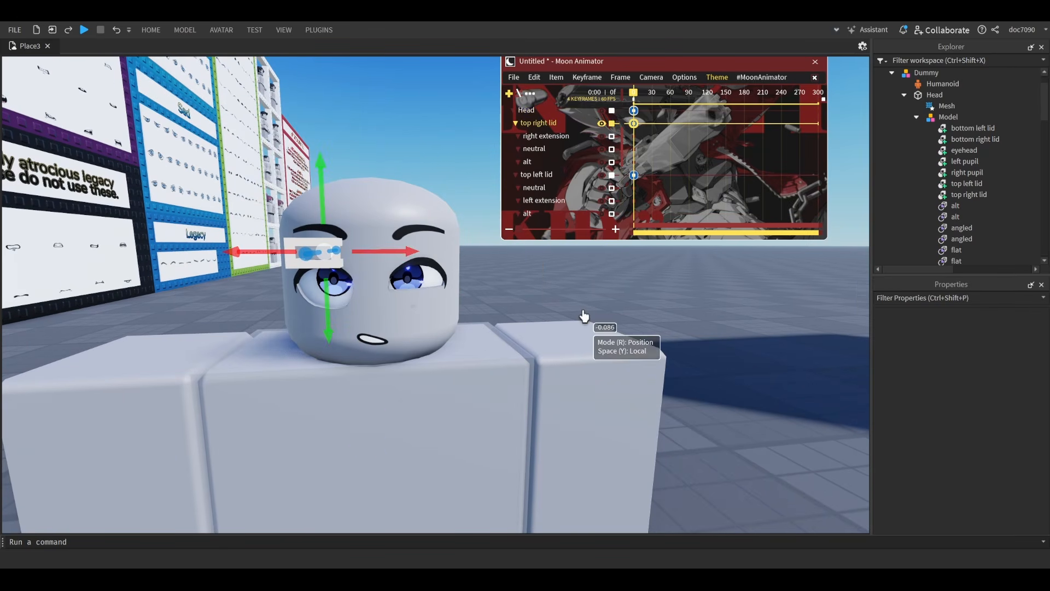
pyautogui.click(585, 314)
pyautogui.scroll(2, 323, 323)
pyautogui.click(276, 300)
pyautogui.moveTo(257, 267); pyautogui.dragTo(256, 252)
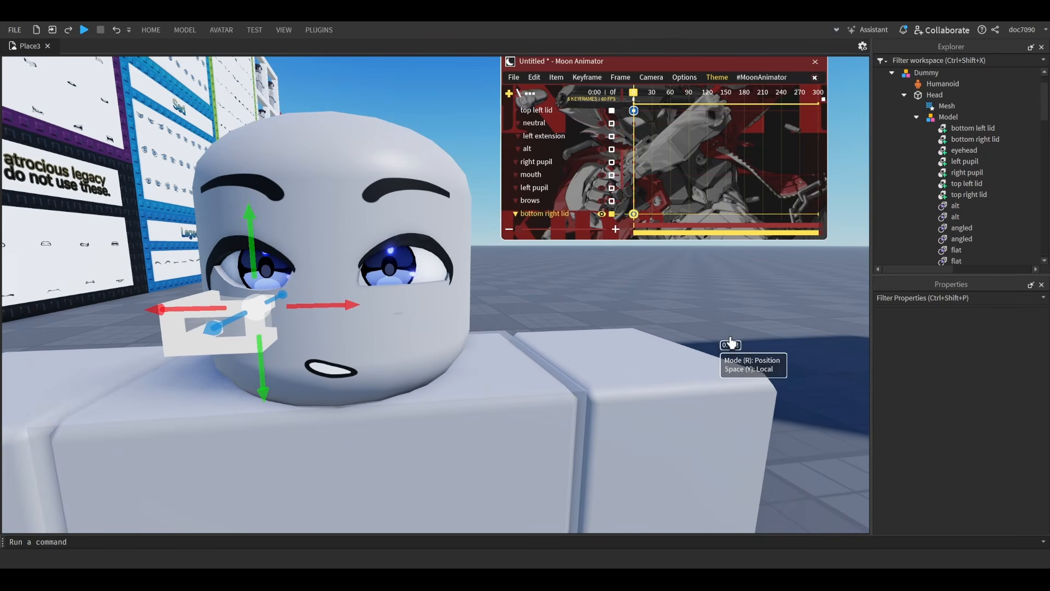
pyautogui.click(727, 345)
# - Try lowering the brows and raising the mouth about 0.062 to test their welds
pyautogui.scroll(-3, 707, 323)
pyautogui.scroll(4, 480, 230)
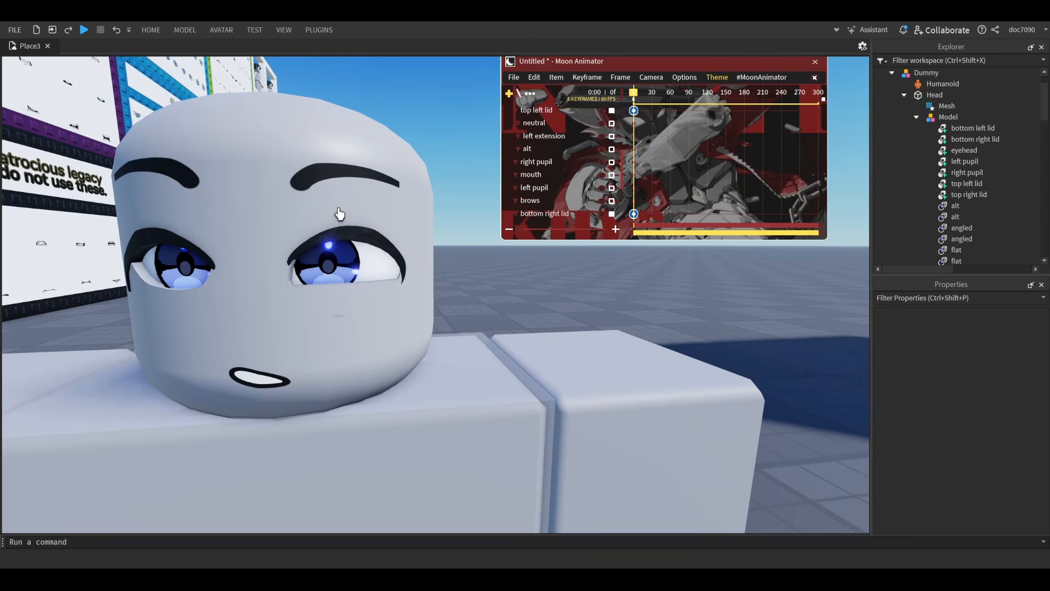
pyautogui.click(338, 212)
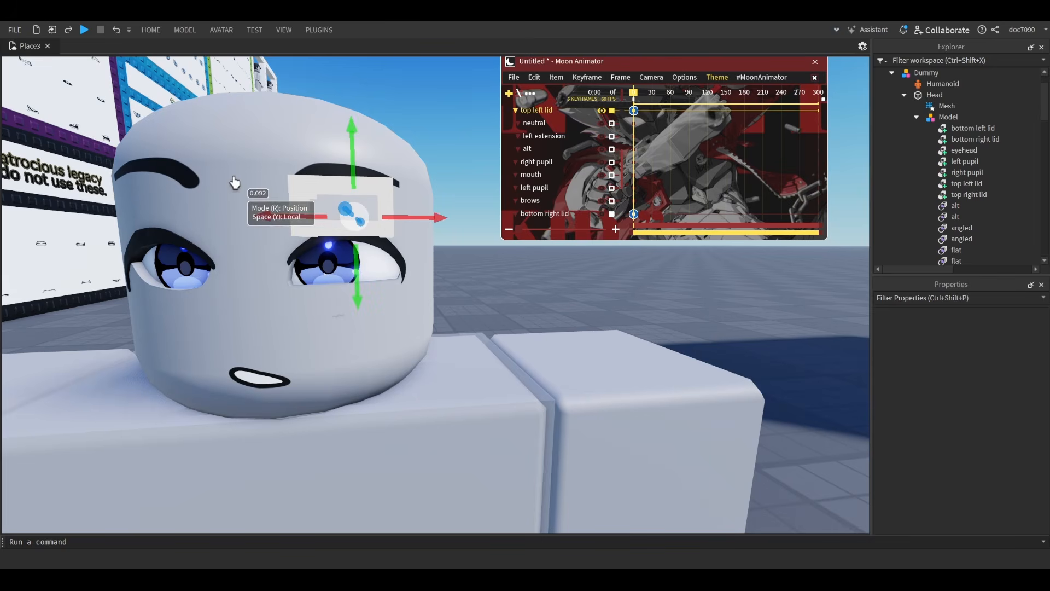
pyautogui.click(235, 182)
pyautogui.moveTo(301, 248); pyautogui.dragTo(307, 275)
pyautogui.click(241, 371)
pyautogui.click(647, 304)
pyautogui.scroll(-3, 647, 304)
pyautogui.scroll(4, 648, 306)
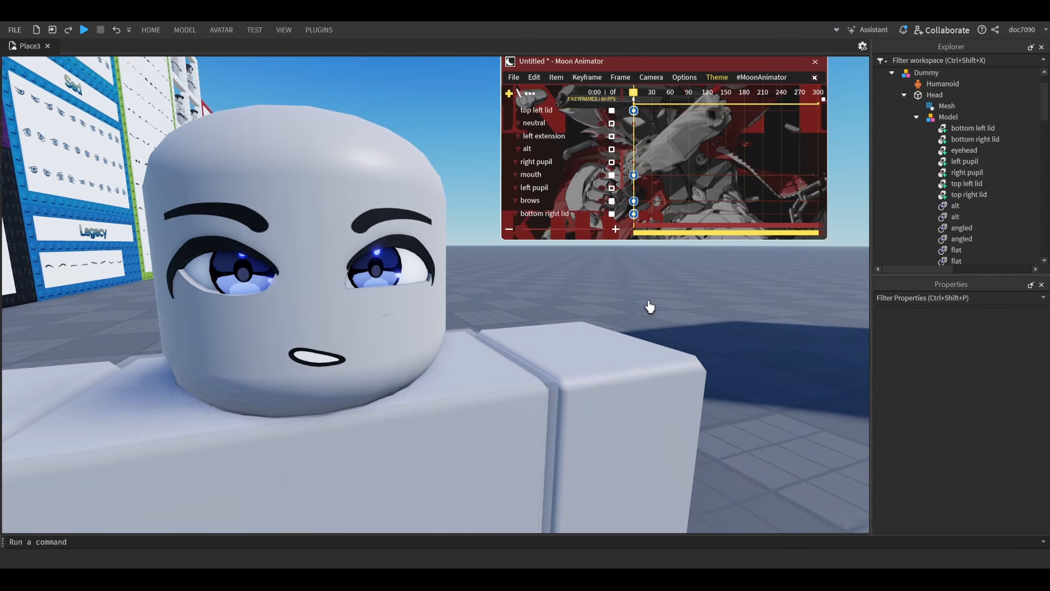
# - Undo all the test moves of the lids, brows and mouth
pyautogui.hotkey('ctrl', 'z')
pyautogui.hotkey('ctrl', 'z')
pyautogui.hotkey('ctrl', 'z')
pyautogui.hotkey('ctrl', 'z')
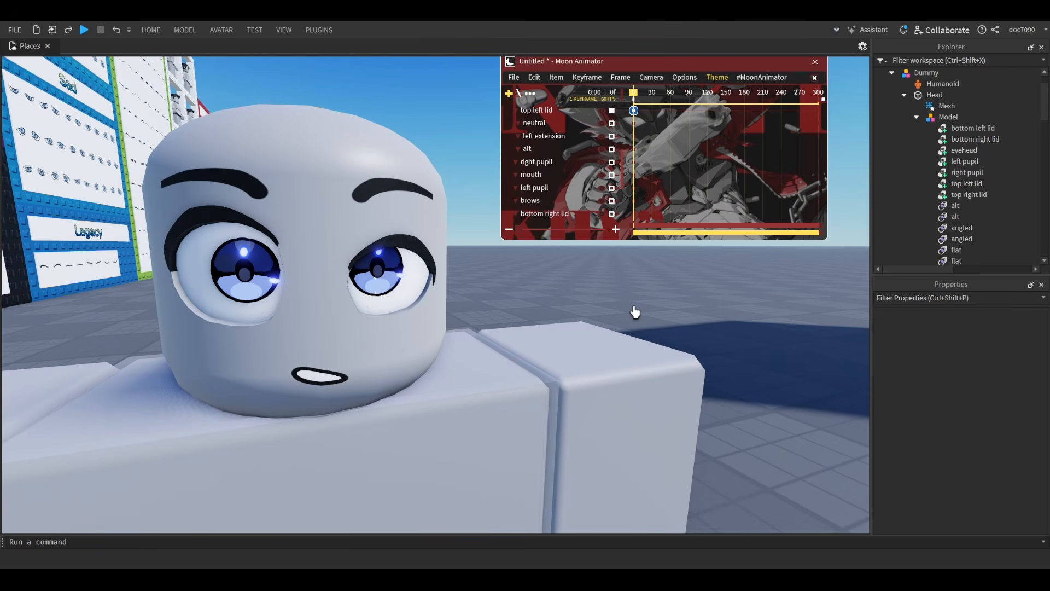
pyautogui.hotkey('ctrl', 'z')
pyautogui.scroll(-3, 629, 310)
pyautogui.scroll(4, 622, 308)
# - Try raising the bottom left lid about 0.091, and undo the move
pyautogui.click(419, 310)
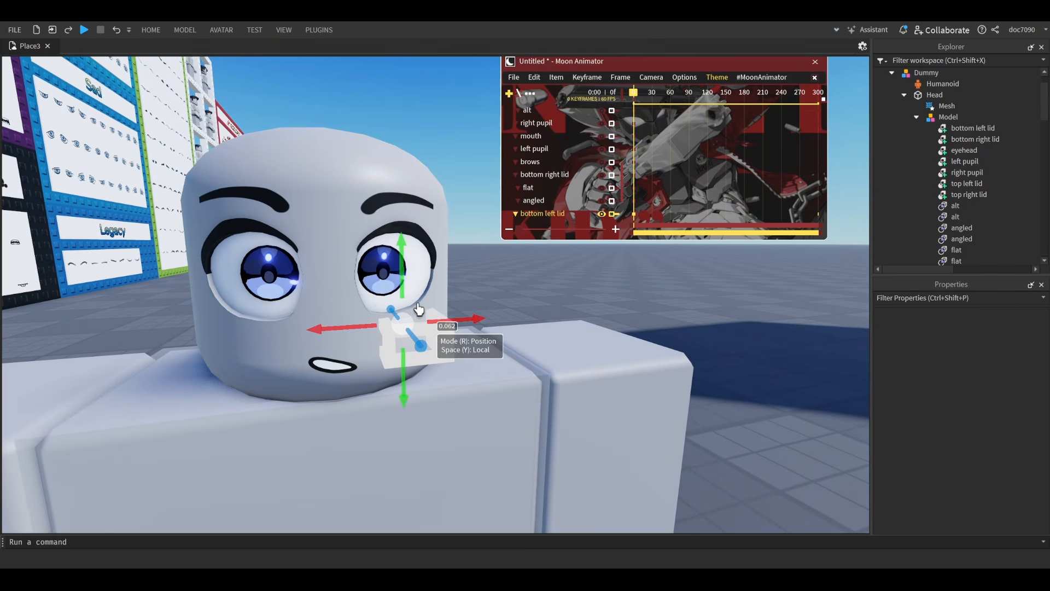
pyautogui.moveTo(403, 292); pyautogui.dragTo(405, 262)
pyautogui.hotkey('ctrl', 'z')
pyautogui.click(405, 326)
pyautogui.hotkey('ctrl', 'z')
# - Lower the top right lid slightly over the eye at frame 0
pyautogui.scroll(-3, 811, 319)
pyautogui.scroll(6, 366, 251)
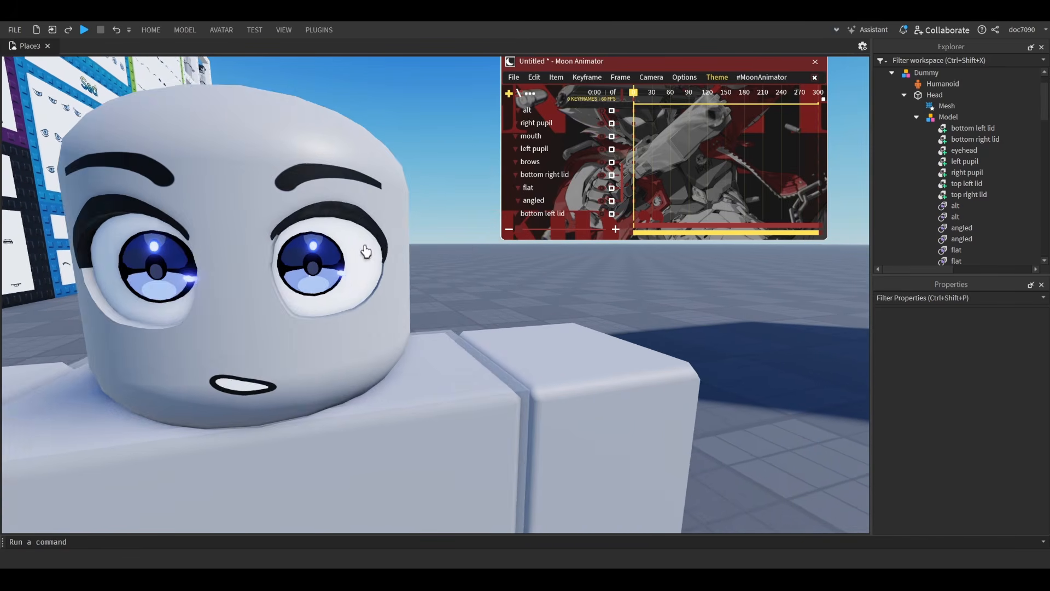
pyautogui.press('a')
pyautogui.click(284, 206)
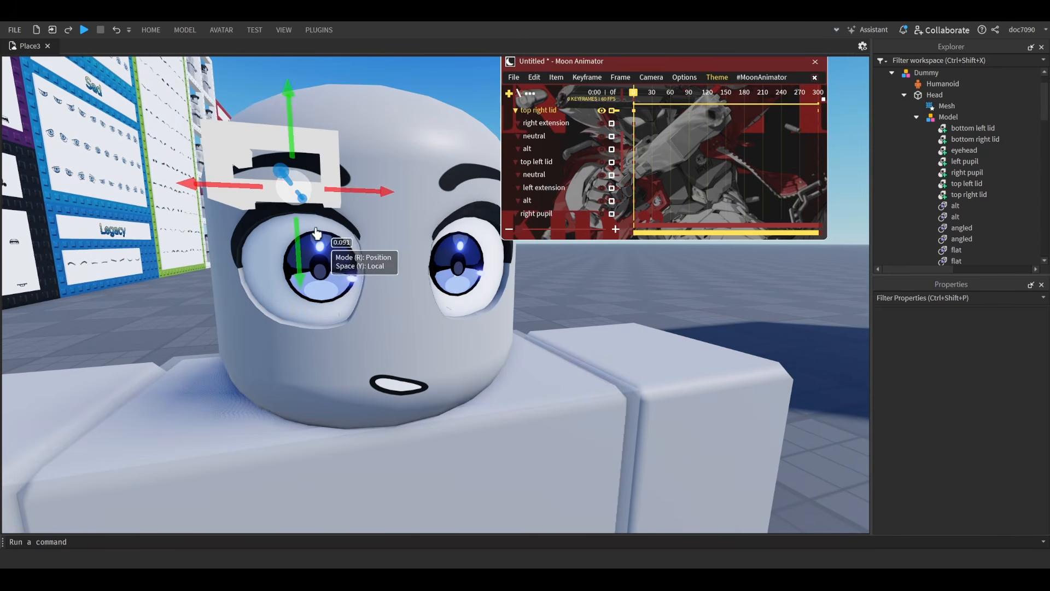
pyautogui.moveTo(299, 236); pyautogui.dragTo(297, 263)
pyautogui.scroll(3, 556, 181)
pyautogui.scroll(-4, 691, 171)
pyautogui.click(691, 172)
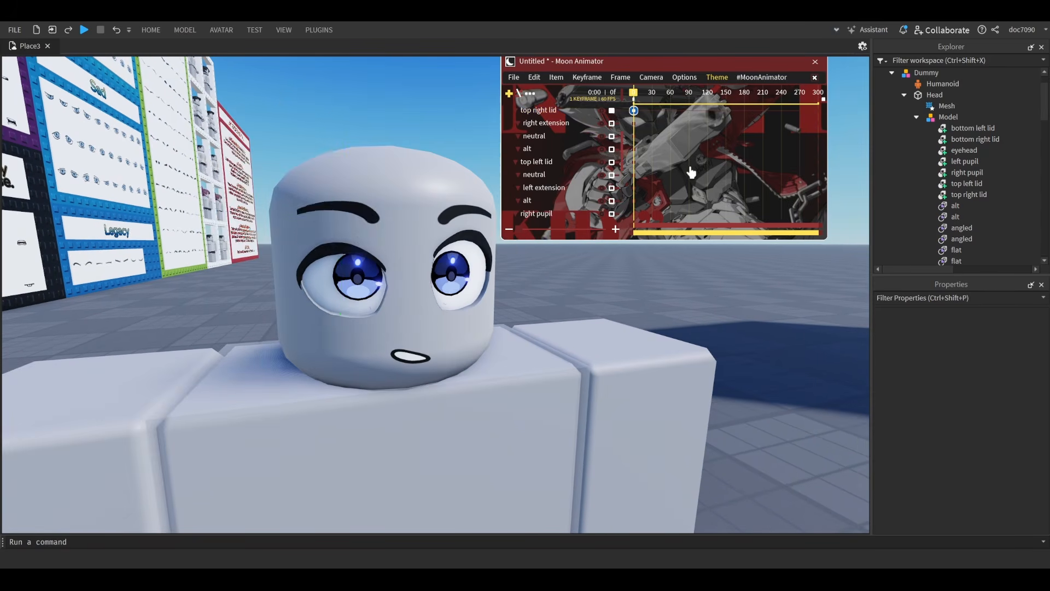
# - Keyframe the top right lid's neutral piece at frame 6, and move it about 0.232 back into the head at frame 7
pyautogui.scroll(4, 691, 171)
pyautogui.scroll(-3, 692, 172)
pyautogui.click(545, 141)
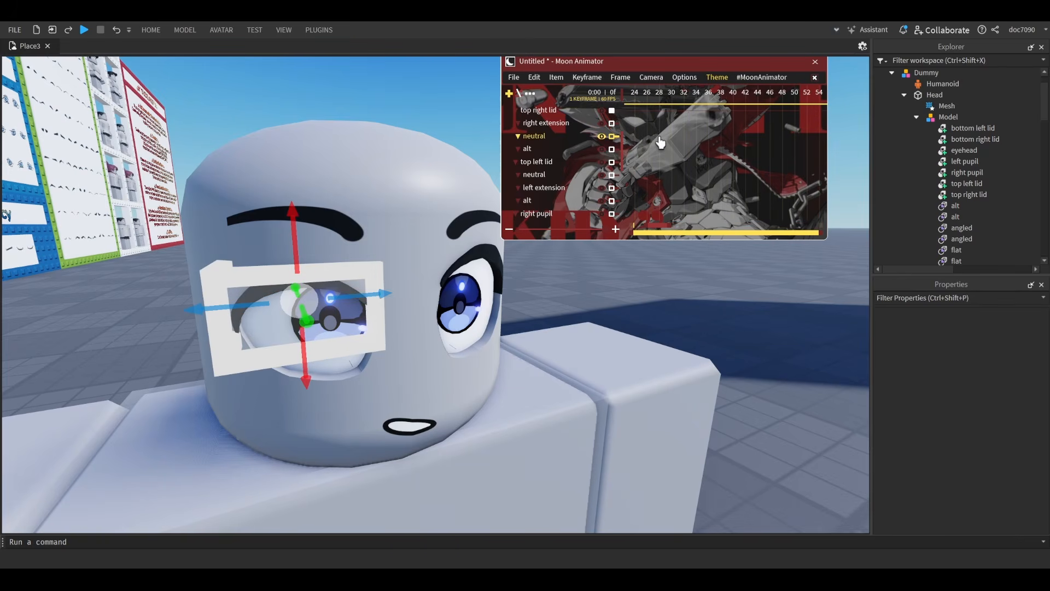
pyautogui.scroll(3, 660, 142)
pyautogui.click(671, 102)
pyautogui.press('w')
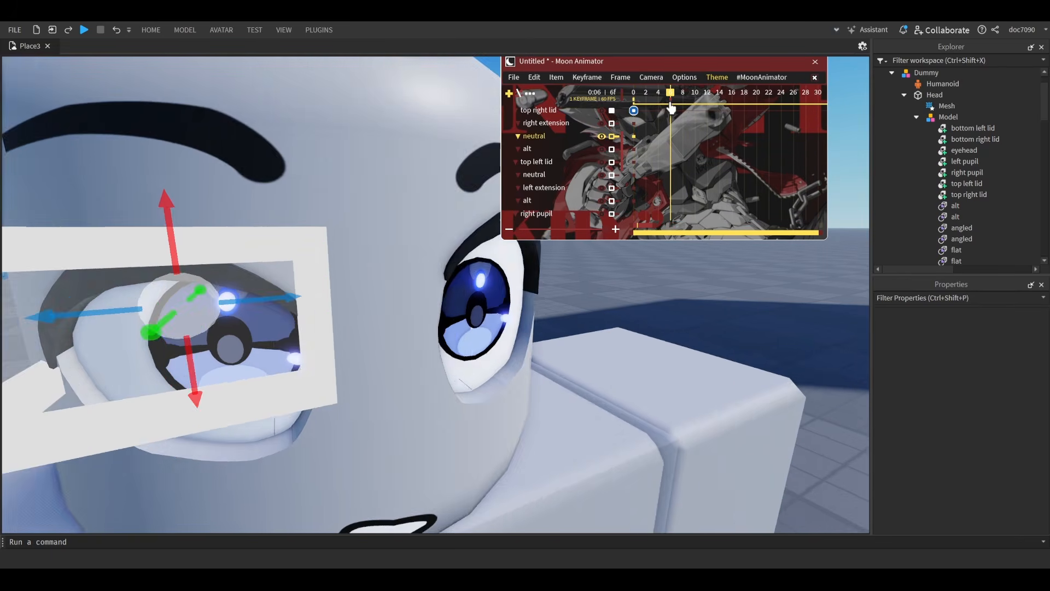
pyautogui.press('a')
pyautogui.click(676, 98)
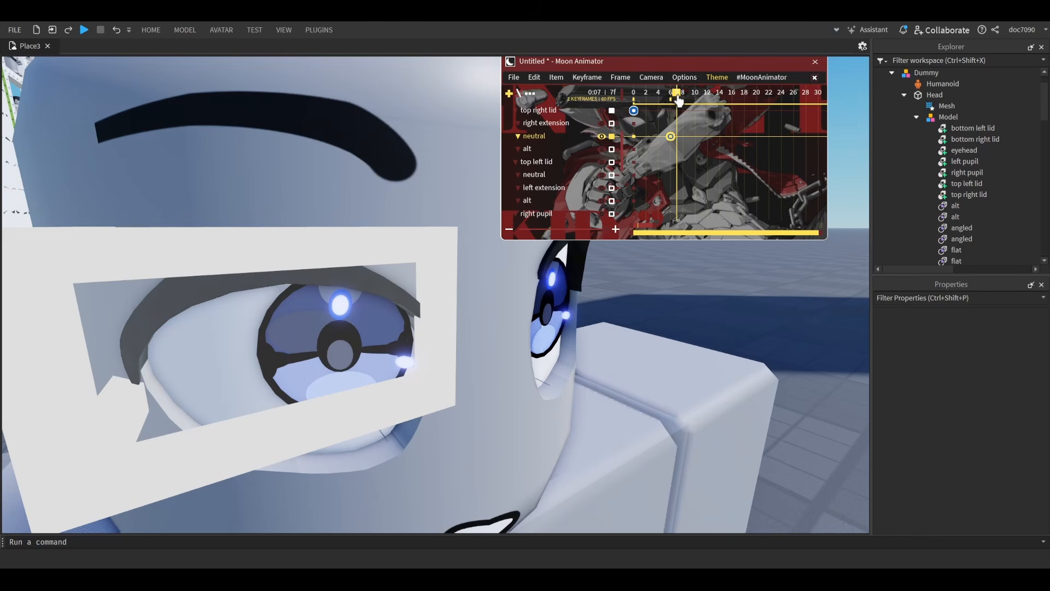
pyautogui.moveTo(284, 331); pyautogui.dragTo(268, 317)
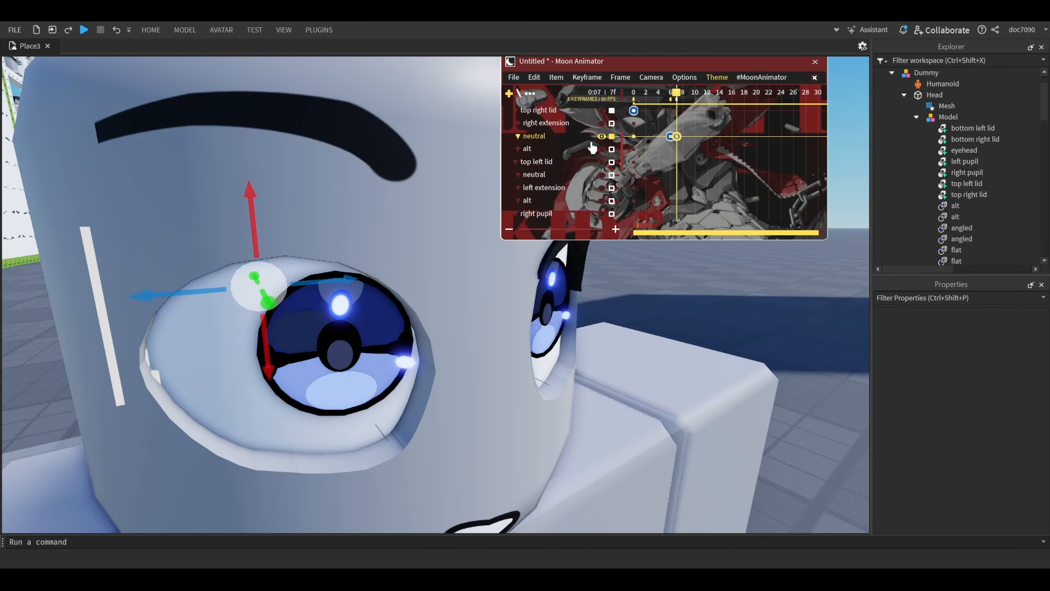
# - Keyframe the top right lid's alt piece at frame 6, and move it about 0.148 out over the eye at frame 7
pyautogui.click(693, 152)
pyautogui.moveTo(680, 157); pyautogui.dragTo(673, 157)
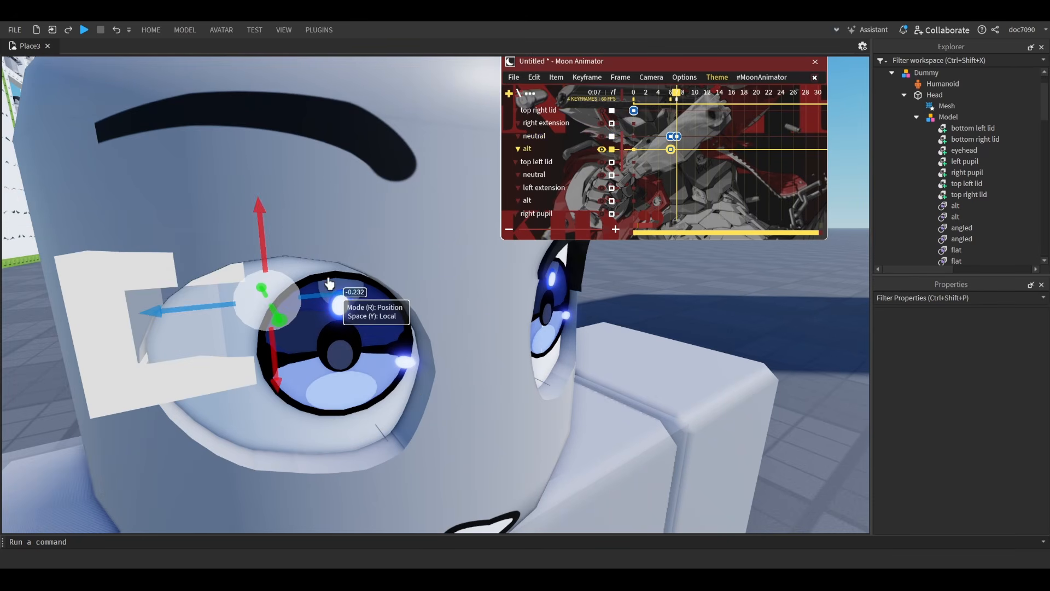
pyautogui.moveTo(279, 327); pyautogui.dragTo(295, 332)
# - Raise the top right lid's alt piece at frame 7 so it sits along the top of the eye
pyautogui.moveTo(309, 308); pyautogui.dragTo(482, 284, button='right')
pyautogui.click(565, 312)
pyautogui.press('s')
pyautogui.press('e')
pyautogui.press('w')
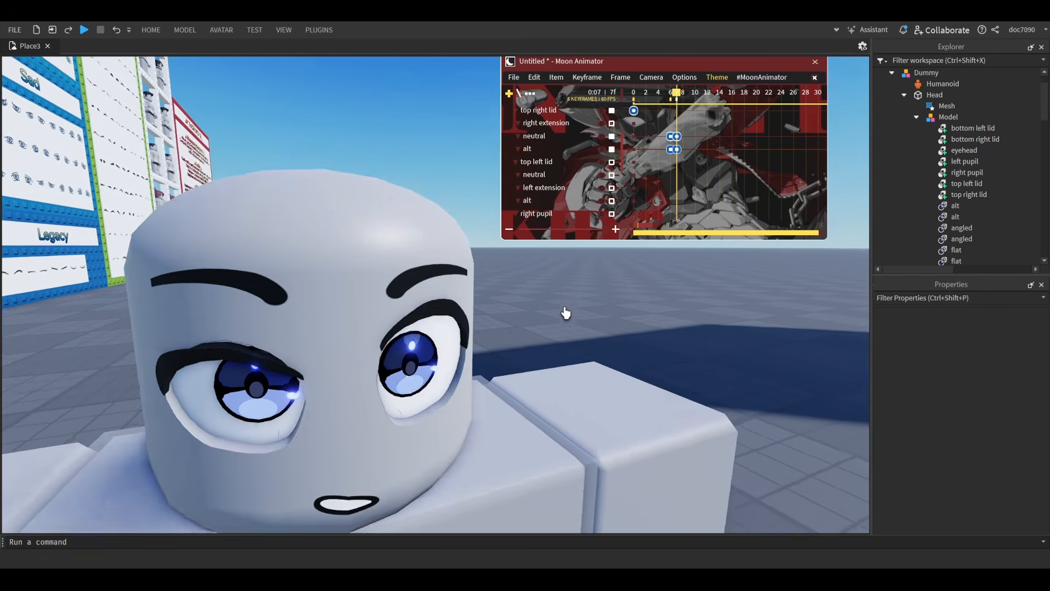
pyautogui.moveTo(565, 312); pyautogui.dragTo(566, 312, button='right')
pyautogui.click(547, 149)
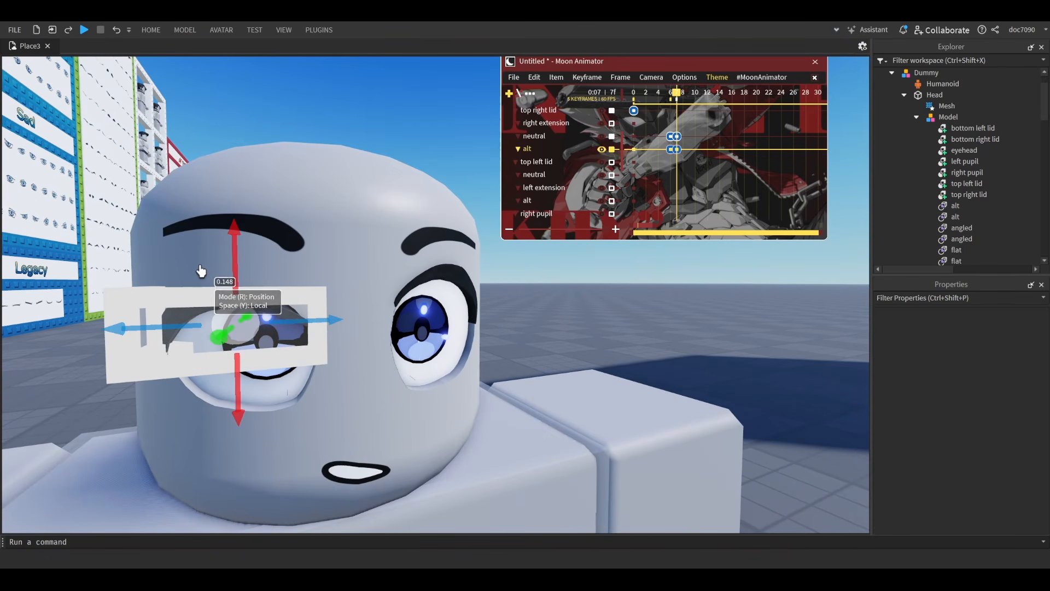
pyautogui.moveTo(235, 259); pyautogui.dragTo(240, 250)
pyautogui.click(743, 166)
# - Examine the face from the front and side, comparing the swapped right lid at frame 7 with frame 0
pyautogui.press('s')
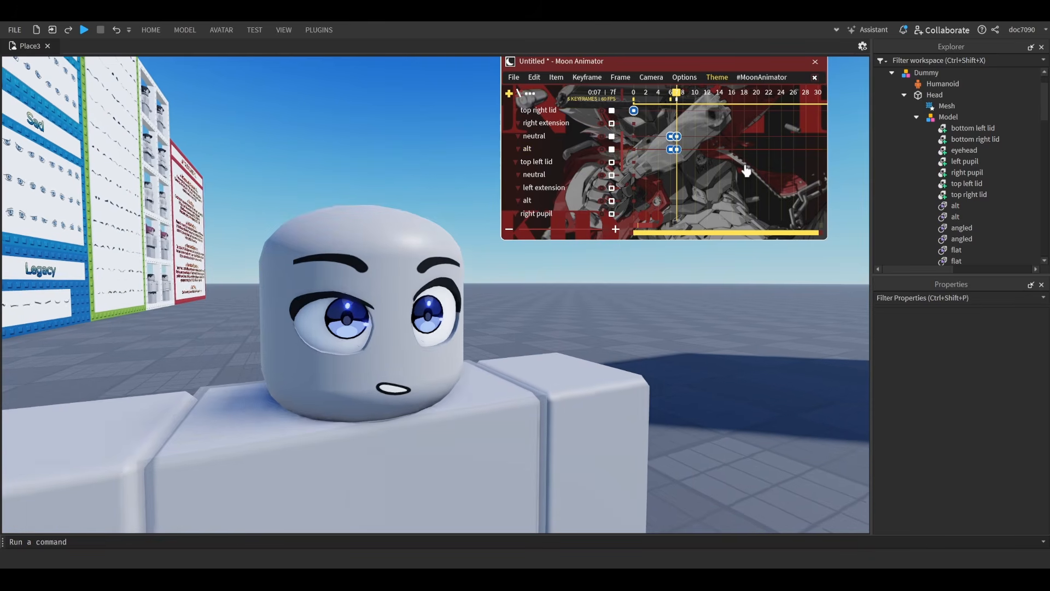
pyautogui.press('Left')
pyautogui.press('s')
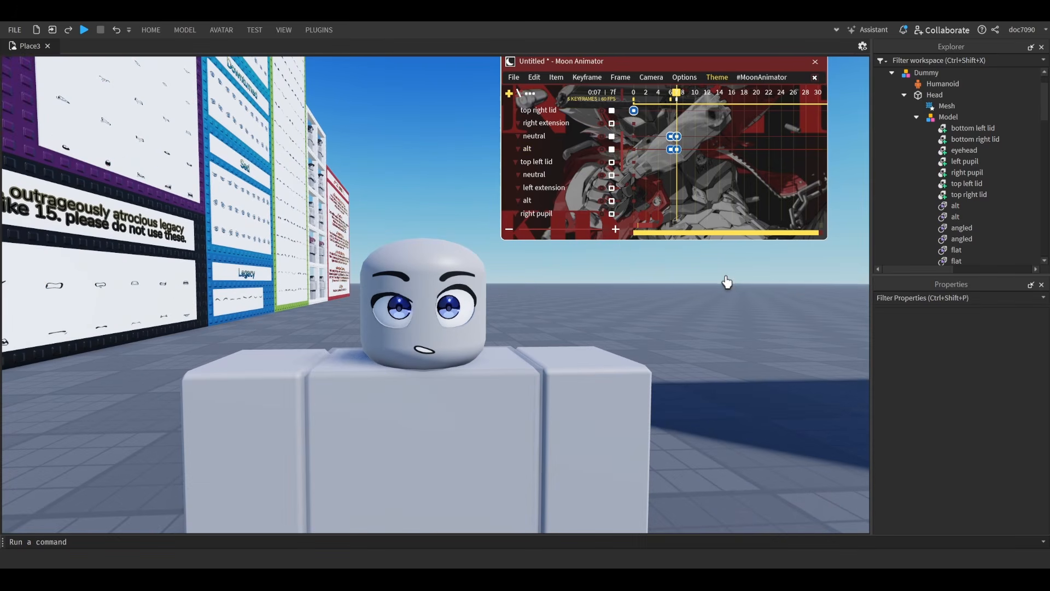
pyautogui.press('Right')
pyautogui.press('w')
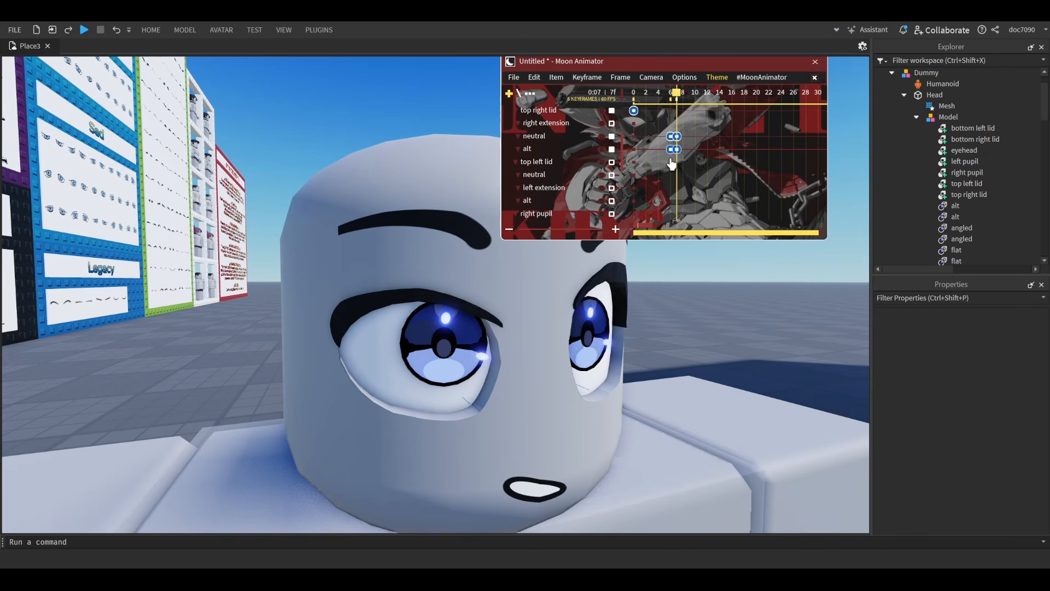
pyautogui.press('Left')
pyautogui.press('s')
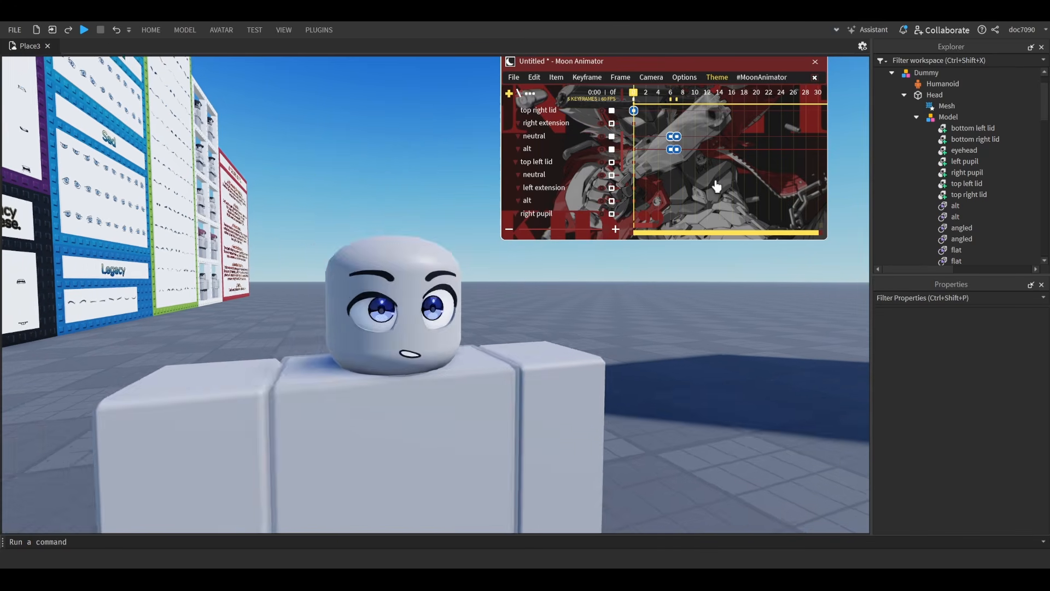
# - Lower the top right lid's alt piece by about 0.051 at frame 7
pyautogui.press('w')
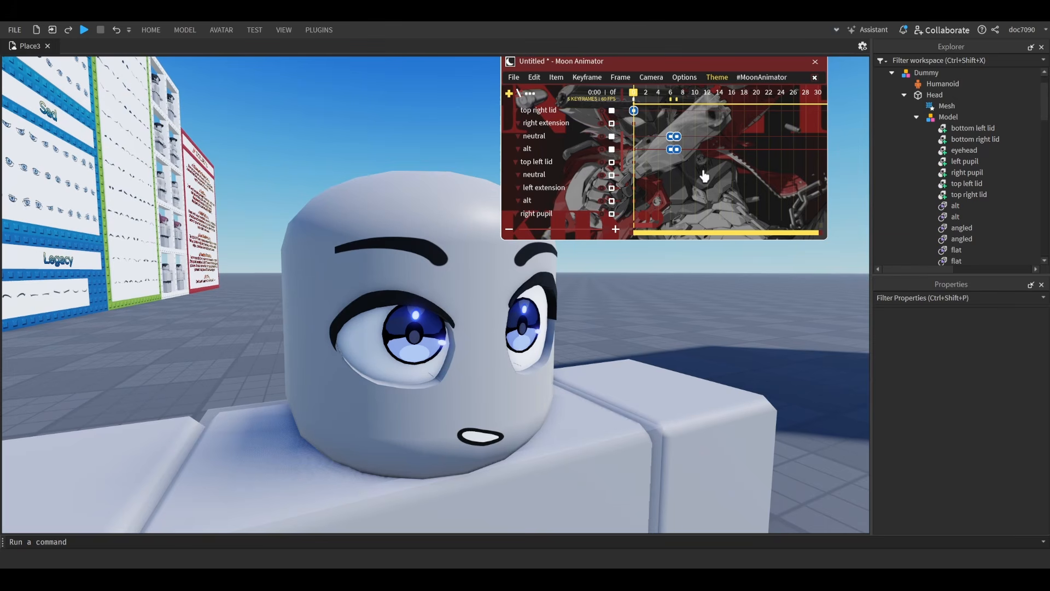
pyautogui.moveTo(700, 174); pyautogui.dragTo(691, 175, button='right')
pyautogui.press('d')
pyautogui.press('Right')
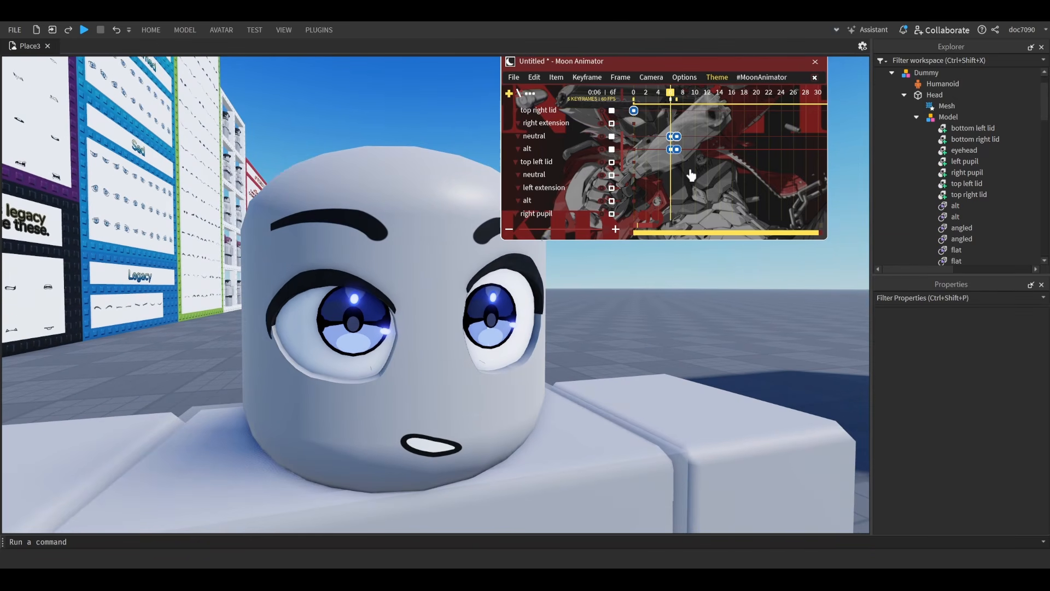
pyautogui.click(348, 282)
pyautogui.moveTo(328, 242); pyautogui.dragTo(321, 259)
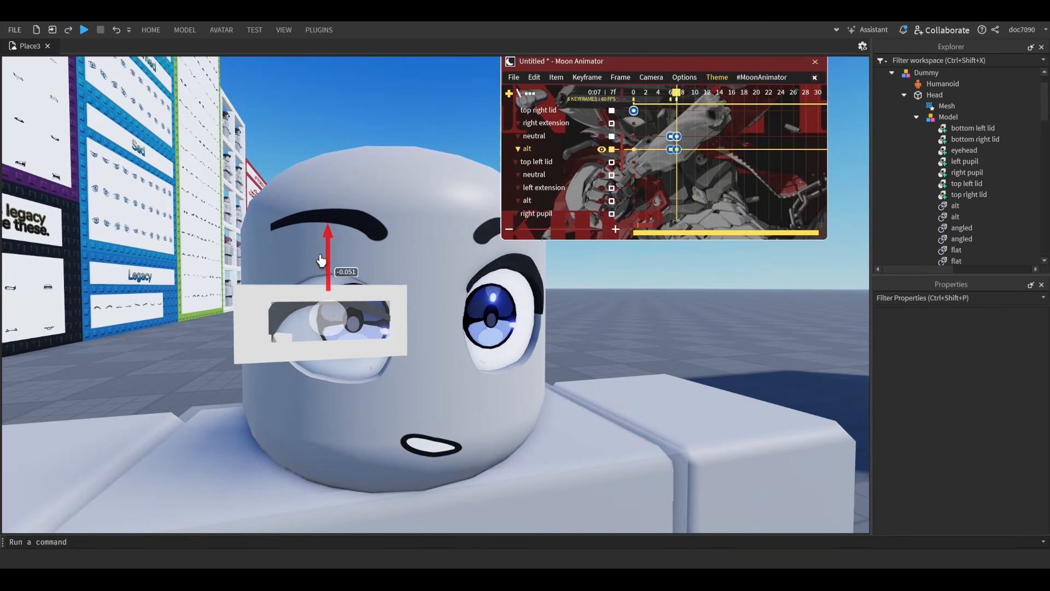
pyautogui.click(685, 140)
# - Lower the top right lid's right extension at frame 7 so it covers the top of the eye
pyautogui.click(572, 193)
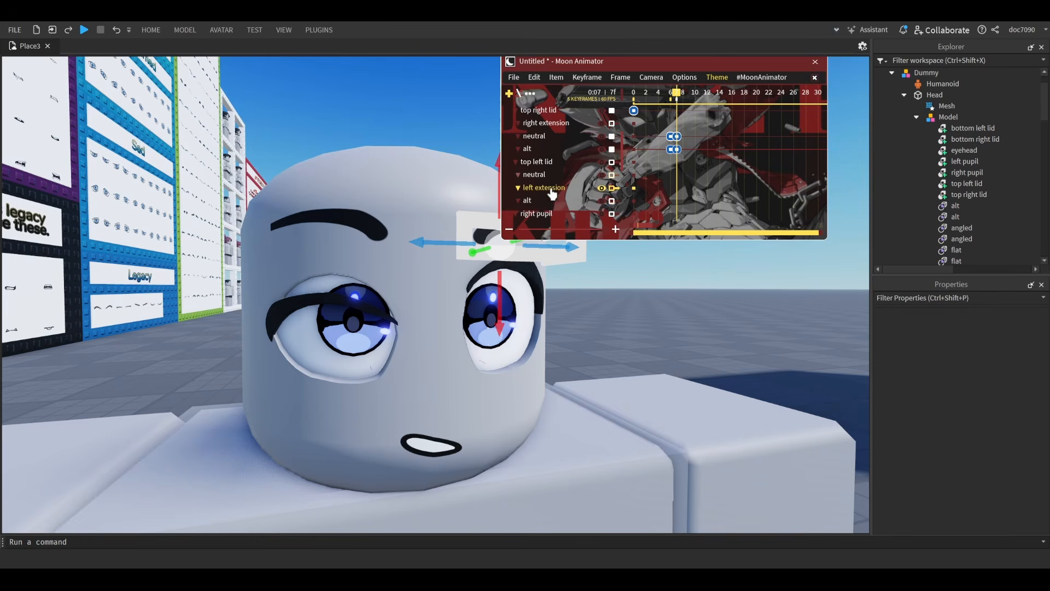
pyautogui.click(569, 129)
pyautogui.moveTo(333, 222); pyautogui.dragTo(331, 252)
pyautogui.hotkey('ctrl', 'z')
pyautogui.scroll(-3, 312, 321)
pyautogui.scroll(5, 311, 321)
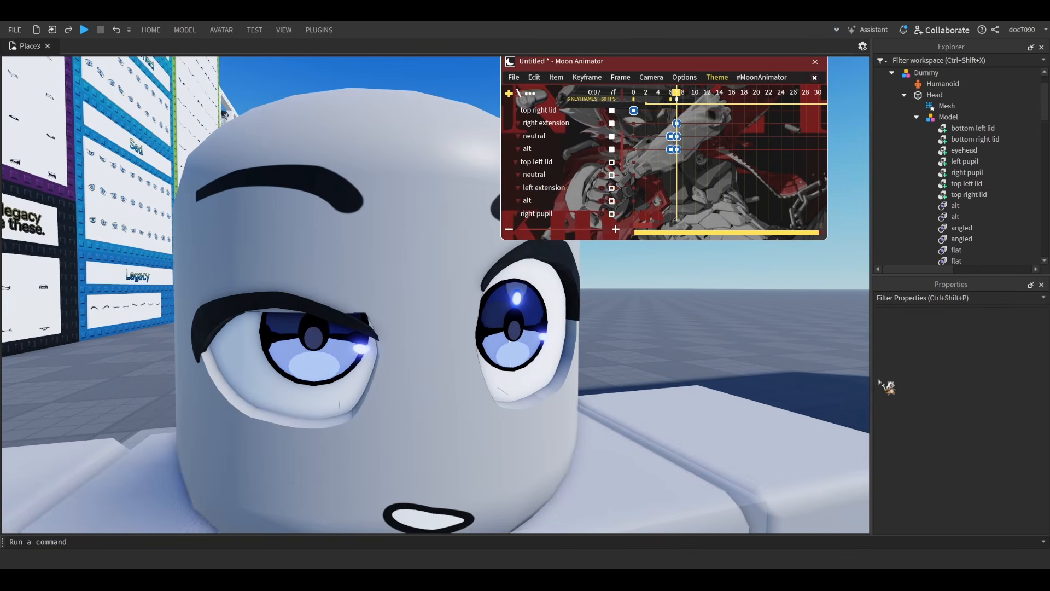
# - Undo the top right lid's keyframed changes until the timeline is empty
pyautogui.click(290, 290)
pyautogui.hotkey('ctrl', 'z')
pyautogui.click(738, 235)
pyautogui.click(572, 312)
pyautogui.scroll(-4, 561, 325)
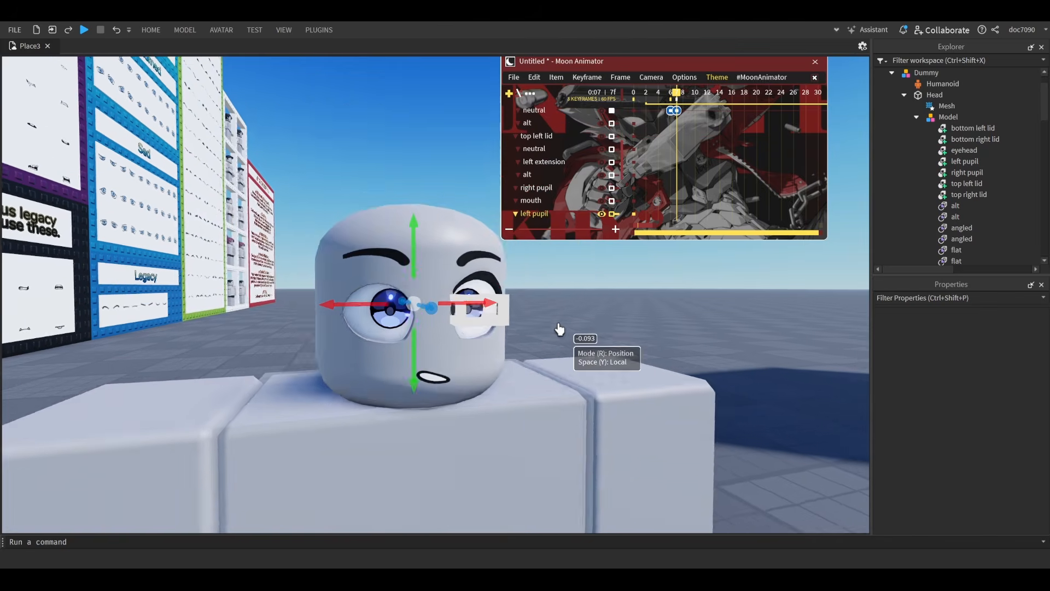
pyautogui.moveTo(558, 327); pyautogui.dragTo(596, 318, button='right')
pyautogui.hotkey('ctrl', 'z')
pyautogui.click(847, 340)
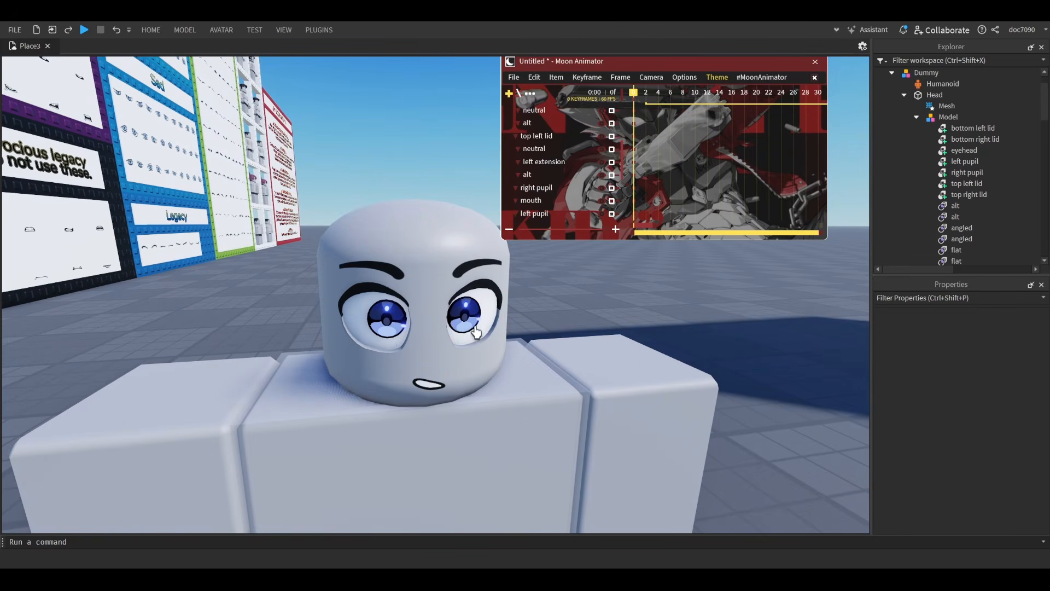
# - Rotate the left pupil about its vertical axis at frame 0
pyautogui.scroll(4, 476, 332)
pyautogui.moveTo(475, 332); pyautogui.dragTo(507, 329, button='right')
pyautogui.click(506, 328)
pyautogui.press('r')
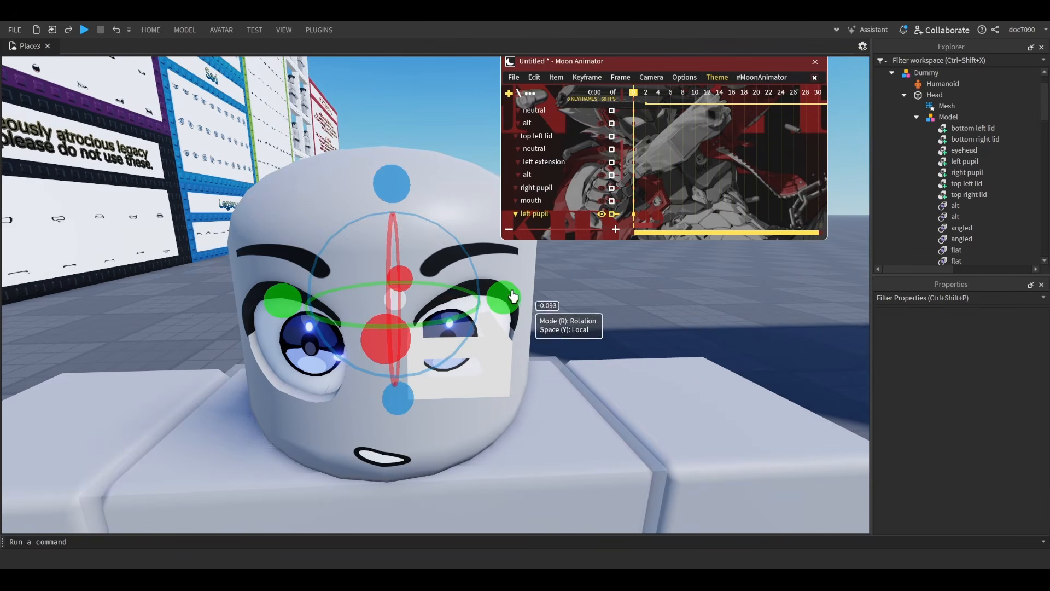
pyautogui.moveTo(513, 295); pyautogui.dragTo(533, 275)
# - Rotate the bottom left lid by about 3.91 degrees at frame 0 and compare both eyes
pyautogui.click(509, 346)
pyautogui.press('r')
pyautogui.moveTo(491, 332); pyautogui.dragTo(501, 290)
pyautogui.press('s')
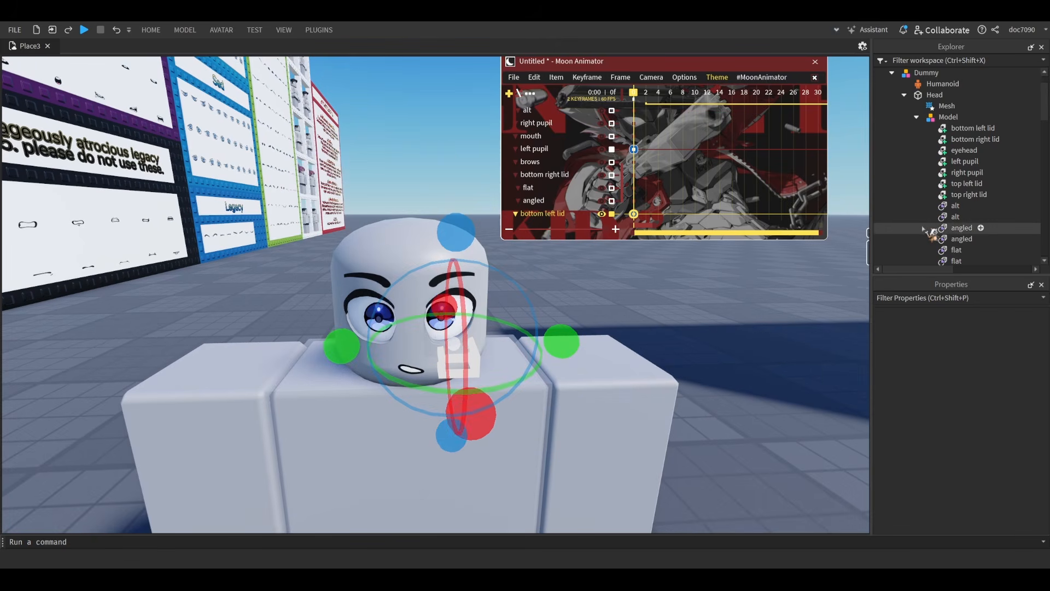
pyautogui.press('w')
pyautogui.press('w')
pyautogui.press('s')
pyautogui.press('w')
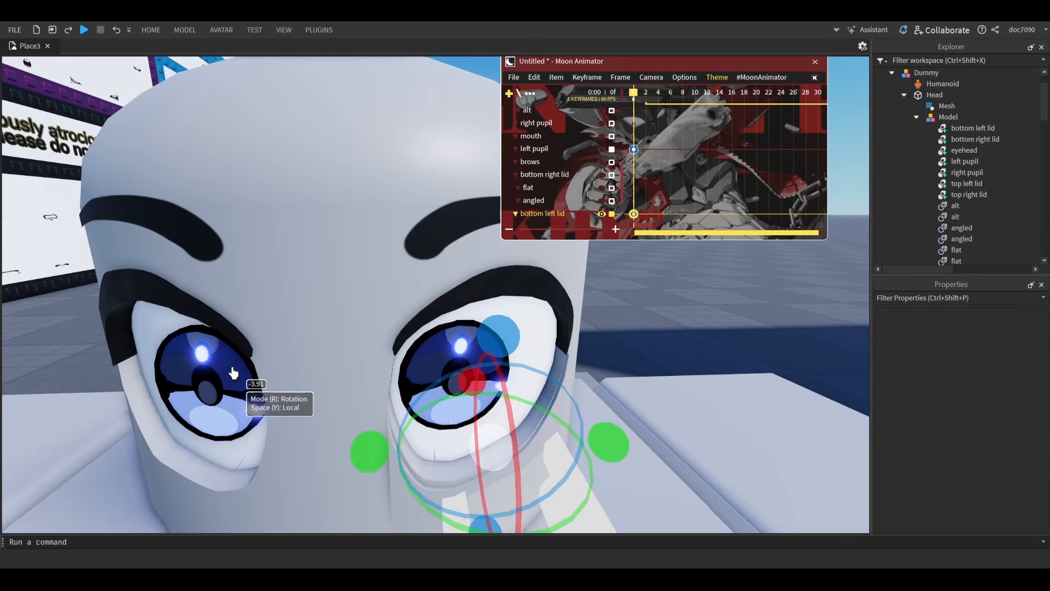
# - Try rotating the right pupil by about 12.84 degrees at frame 0, and undo the last change
pyautogui.click(232, 370)
pyautogui.press('r')
pyautogui.press('s')
pyautogui.moveTo(448, 305); pyautogui.dragTo(568, 318)
pyautogui.click(334, 345)
pyautogui.hotkey('ctrl', 'z')
pyautogui.press('s')
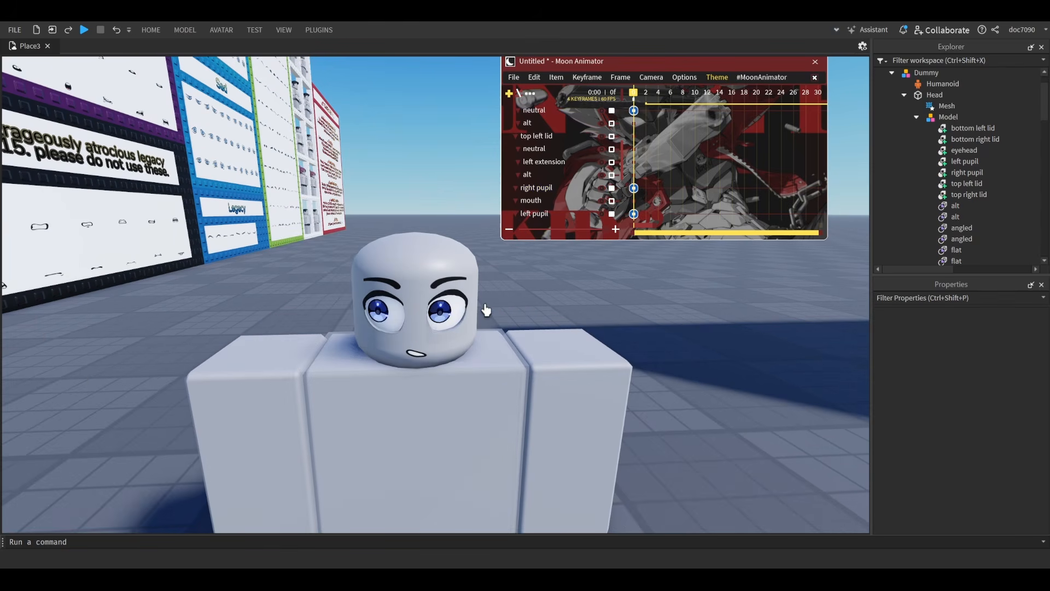
# - Try moving the right pupil sideways by about 0.097 at frame 0, and undo the move
pyautogui.press('w')
pyautogui.click(377, 327)
pyautogui.press('r')
pyautogui.press('w')
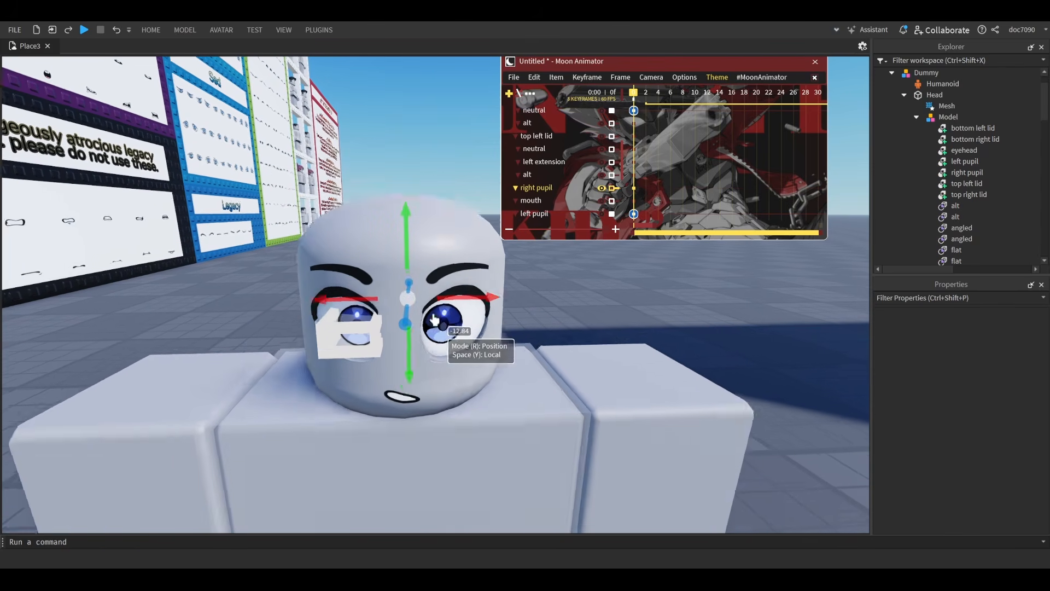
pyautogui.moveTo(438, 317); pyautogui.dragTo(474, 307, button='right')
pyautogui.moveTo(474, 305); pyautogui.dragTo(447, 305)
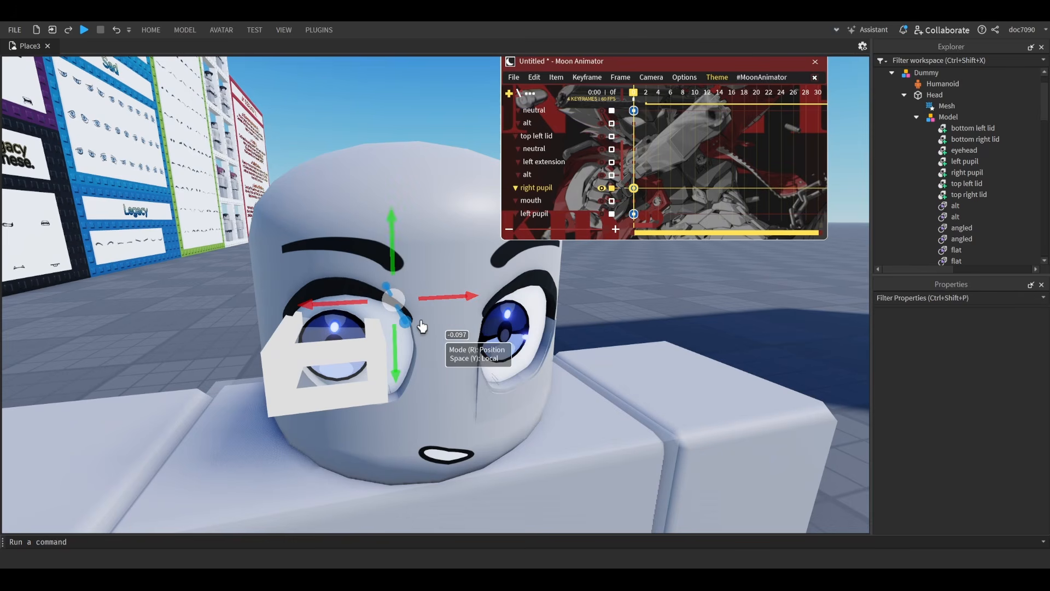
pyautogui.press('r')
pyautogui.press('r')
pyautogui.hotkey('ctrl', 'z')
pyautogui.press('s')
pyautogui.press('w')
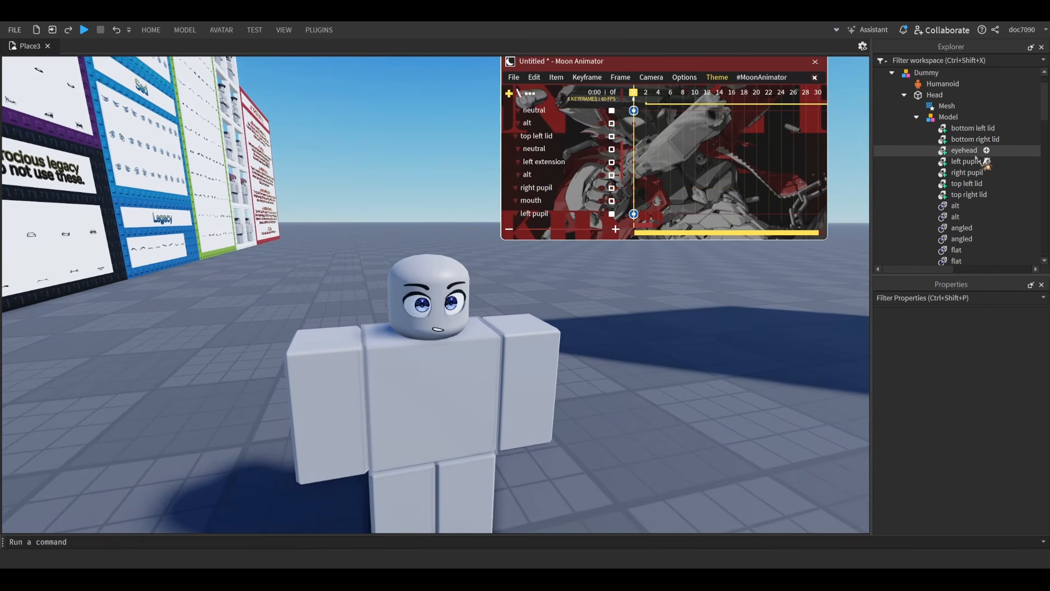
# - Rotate the left pupil again about its vertical axis at frame 0
pyautogui.click(356, 325)
pyautogui.press('w')
pyautogui.press('r')
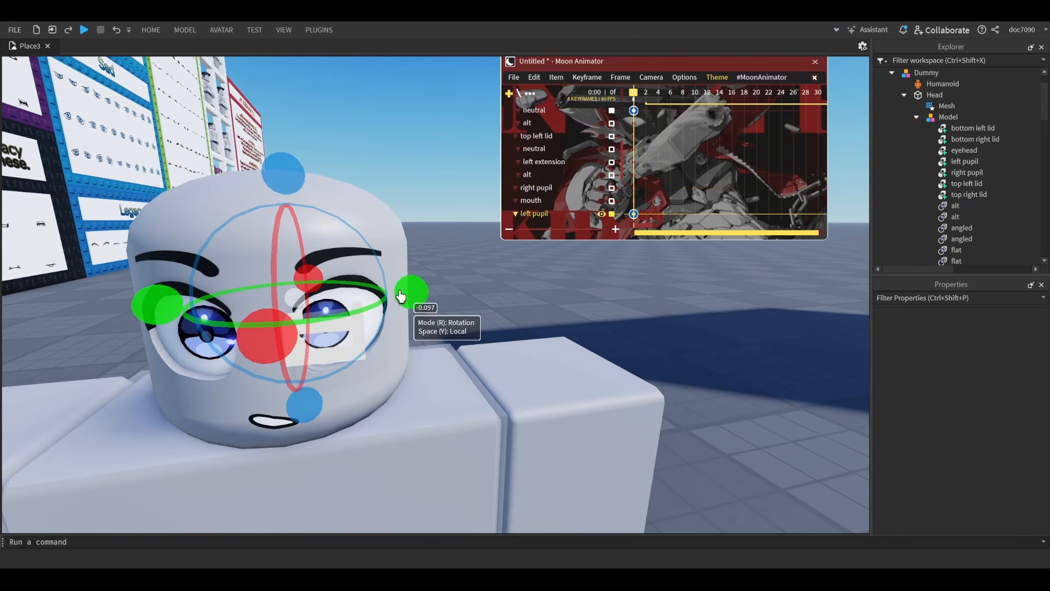
pyautogui.moveTo(410, 296); pyautogui.dragTo(438, 284)
# - Expand the top left lid and left pupil parts in the dummy's hierarchy, and inspect the top left lid weld under left pupil
pyautogui.scroll(-2, 1020, 175)
pyautogui.scroll(-4, 1020, 186)
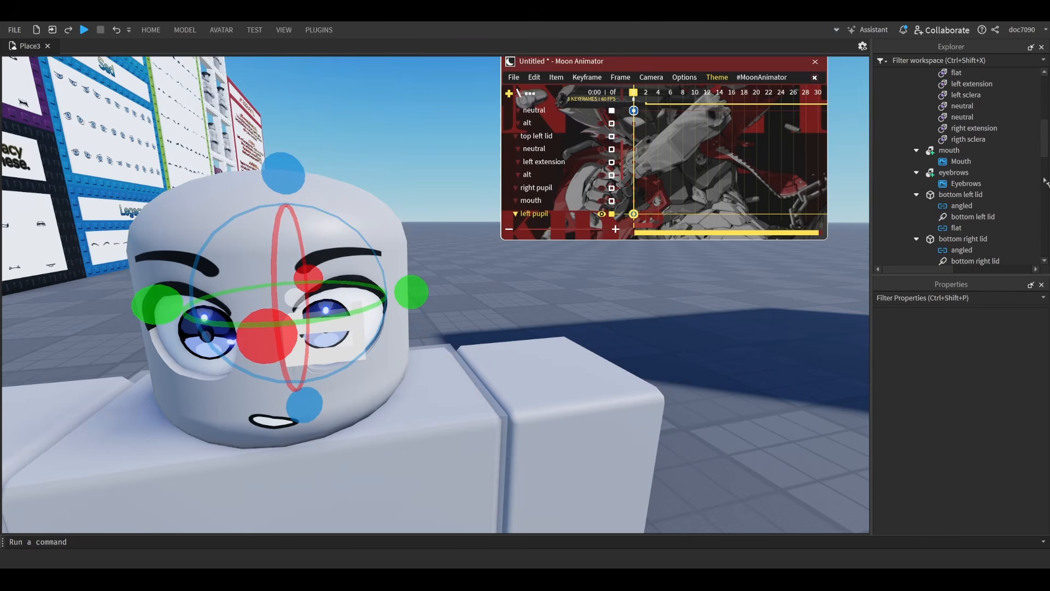
pyautogui.scroll(-3, 1022, 176)
pyautogui.scroll(-2, 952, 198)
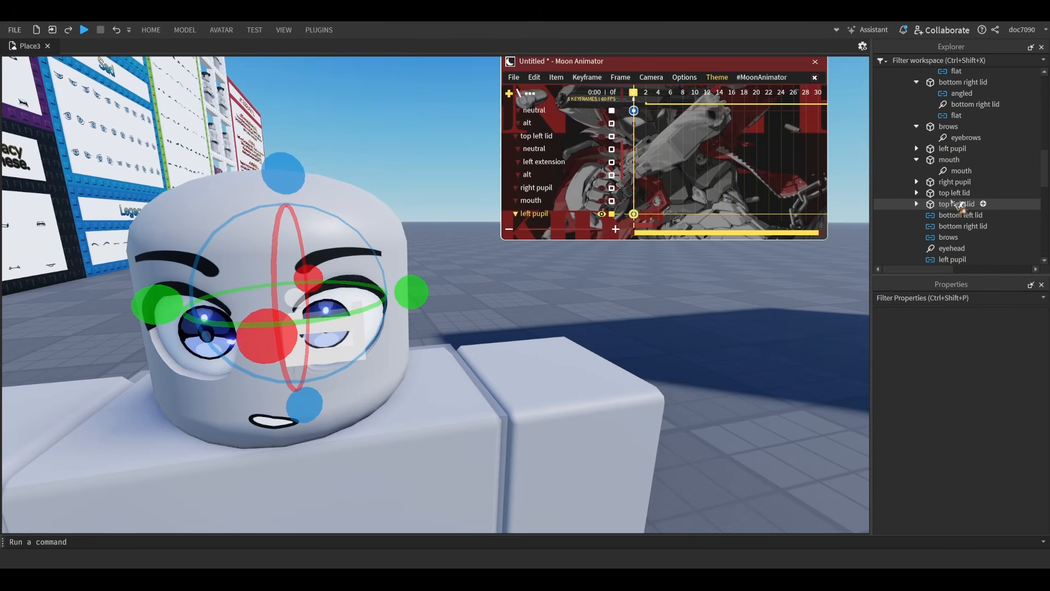
pyautogui.click(917, 192)
pyautogui.click(916, 149)
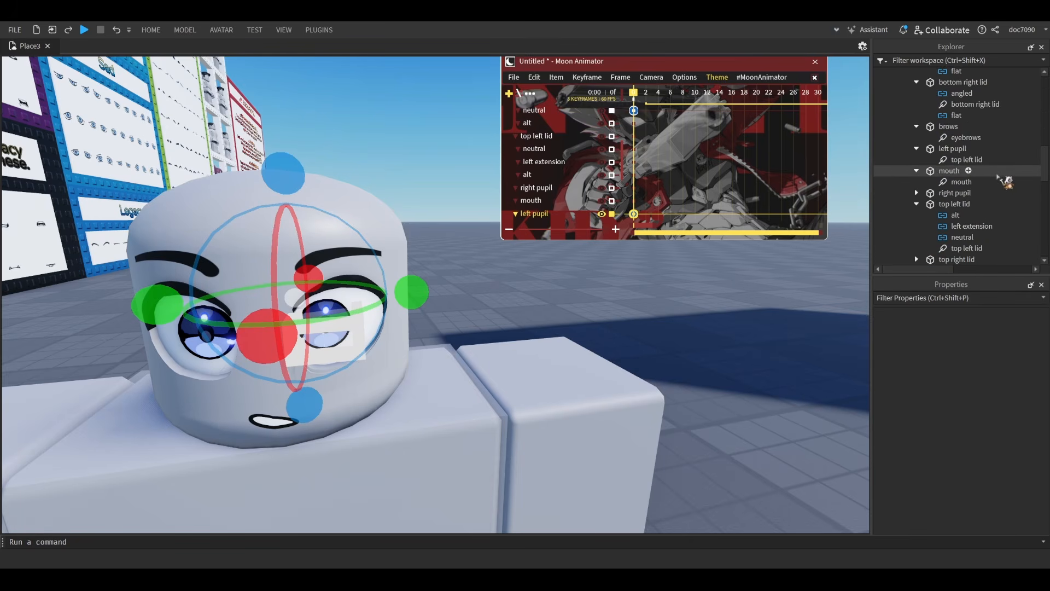
pyautogui.click(971, 160)
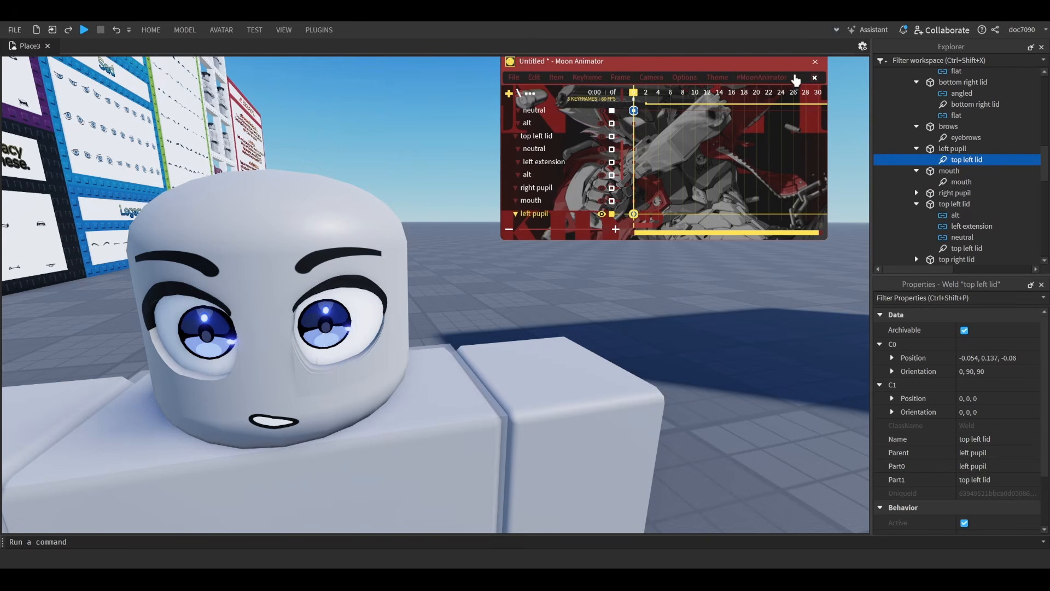
# - Close the untitled animation, and reselect the top left lid weld under the left pupil
pyautogui.click(817, 63)
pyautogui.click(852, 134)
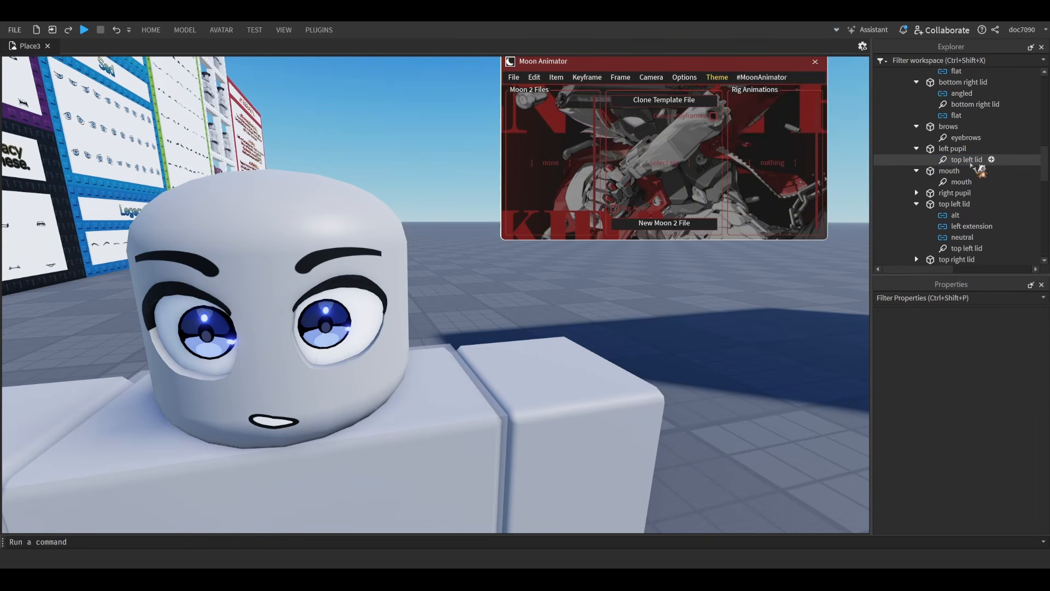
pyautogui.click(967, 160)
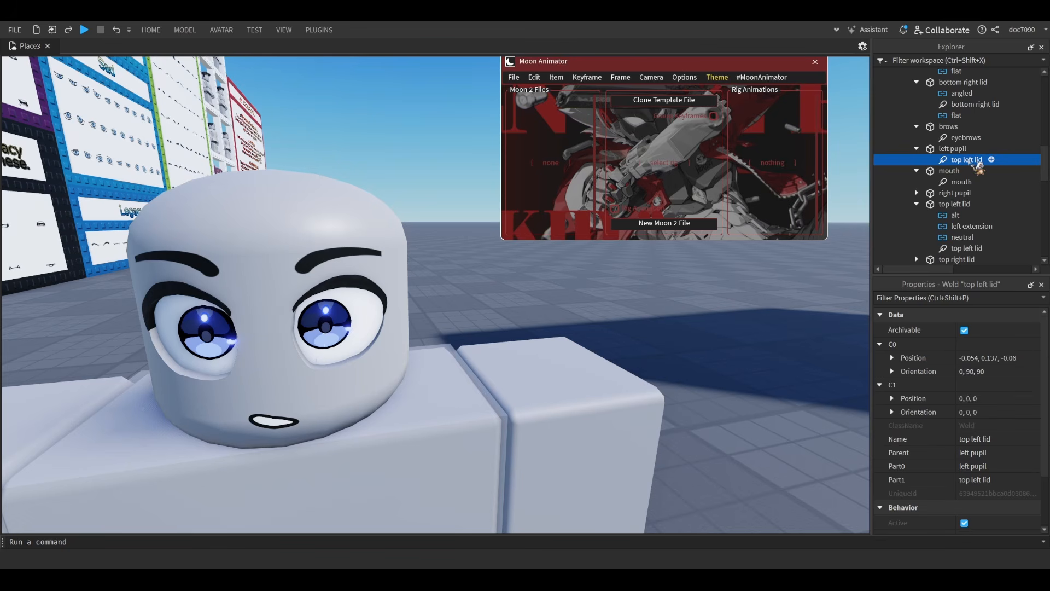
pyautogui.scroll(-5, 758, 297)
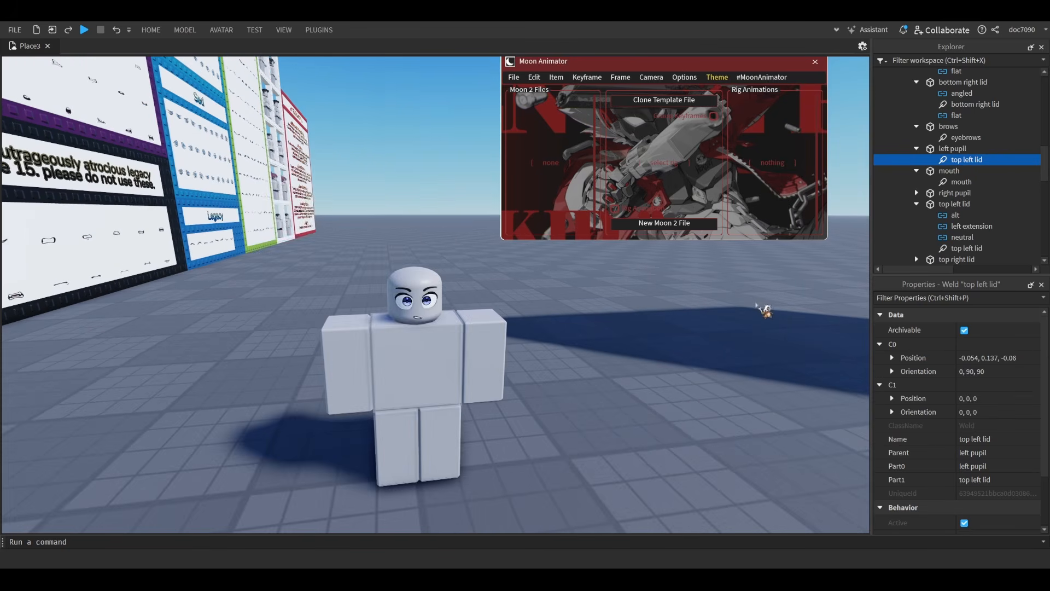
pyautogui.scroll(4, 757, 305)
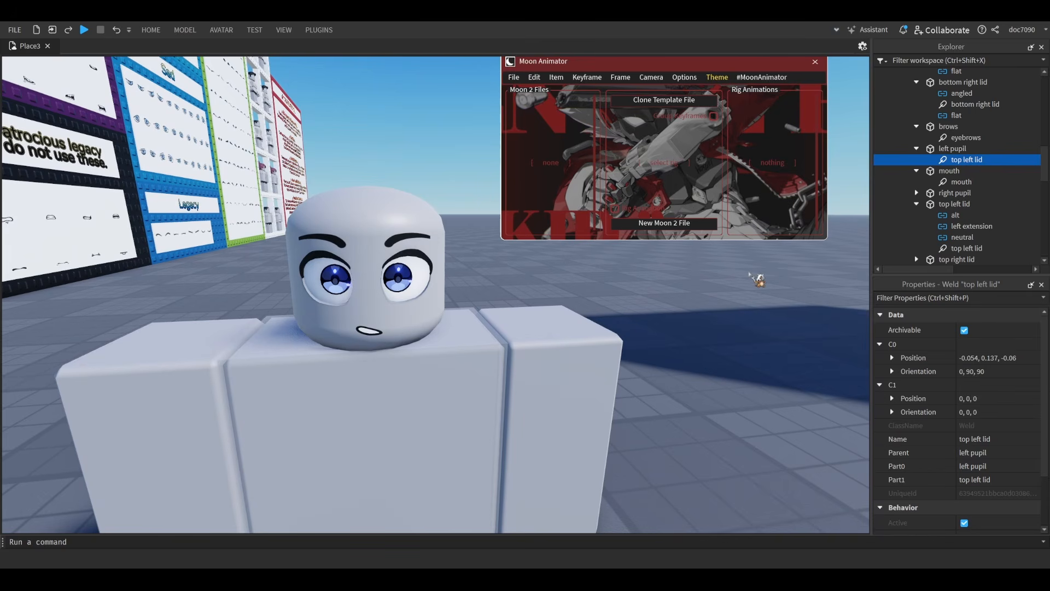